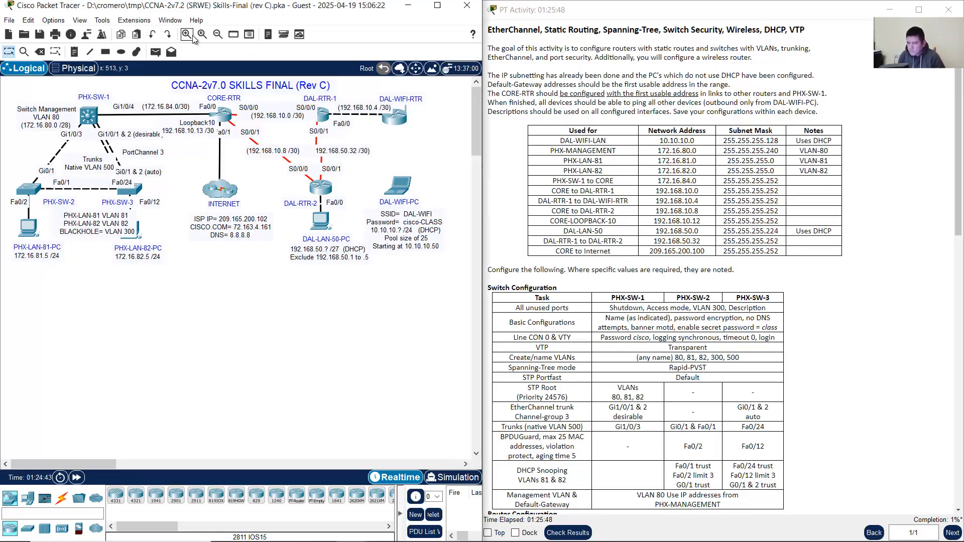
Step: Zoom in once on the topology and twice on the PT Activity instructions text
{"action": "left_click", "coordinate": [192, 35]}
{"action": "right_click", "coordinate": [884, 216]}
{"action": "left_click", "coordinate": [903, 222]}
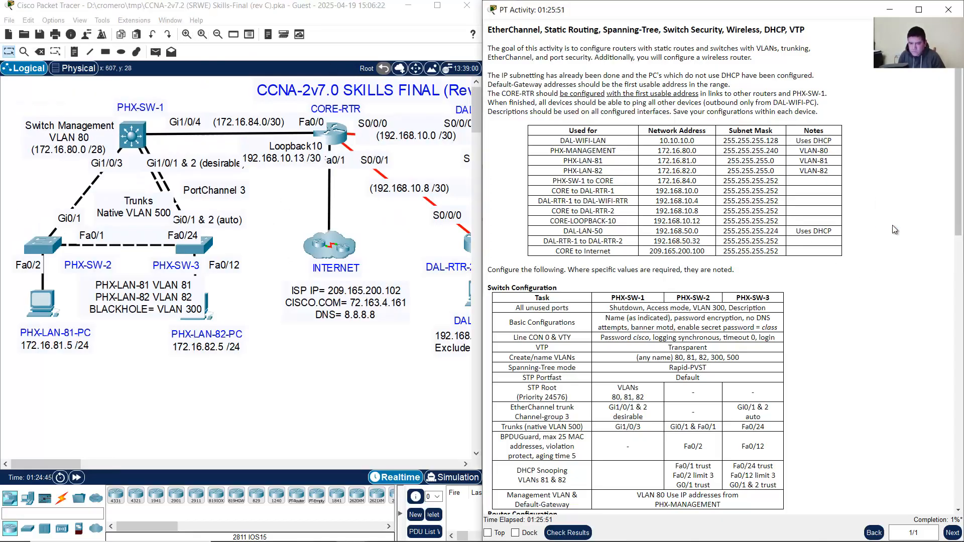
{"action": "right_click", "coordinate": [886, 211]}
{"action": "left_click", "coordinate": [894, 225]}
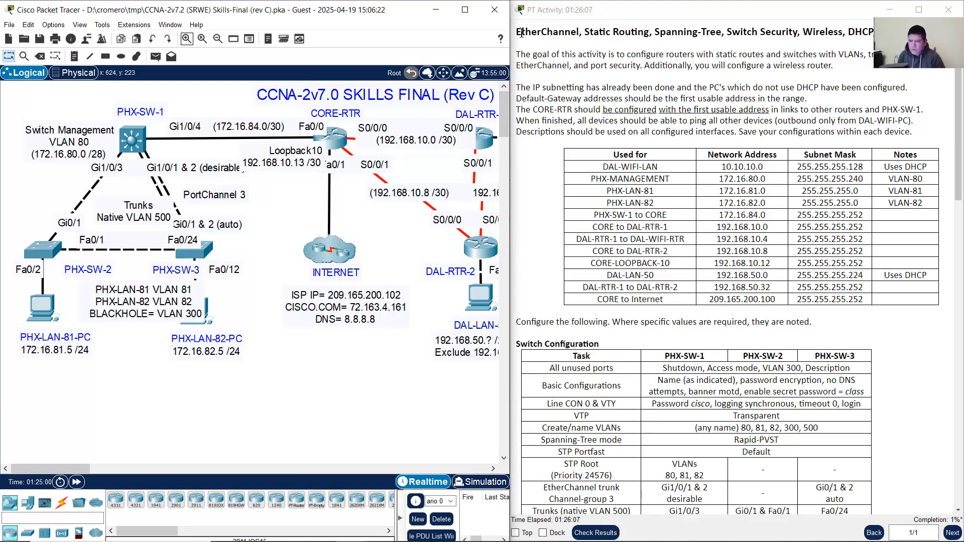
{"action": "left_click_drag", "start_coordinate": [521, 33], "coordinate": [874, 32]}
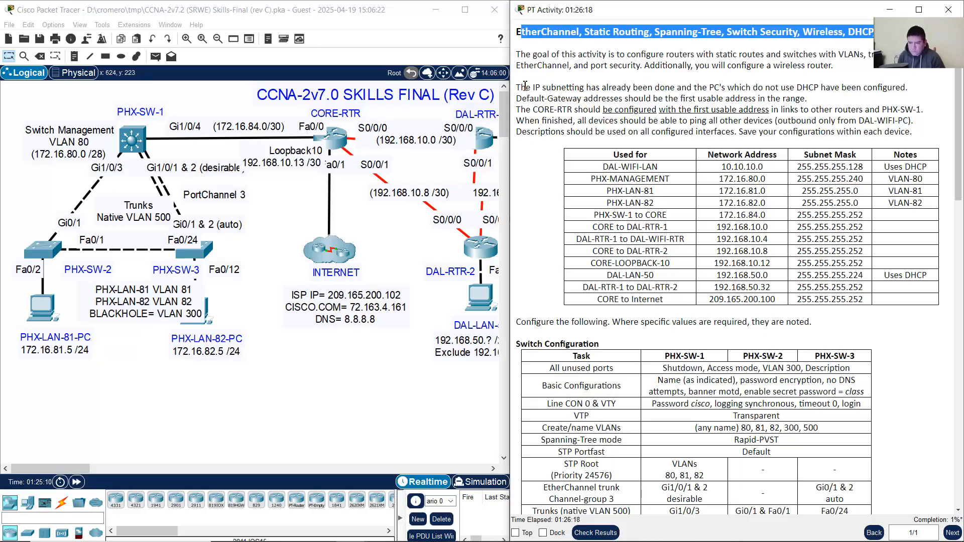
Step: Highlight the subnetting, default-gateway and CORE-RTR addressing requirements in the instructions
{"action": "left_click_drag", "start_coordinate": [522, 87], "coordinate": [909, 88]}
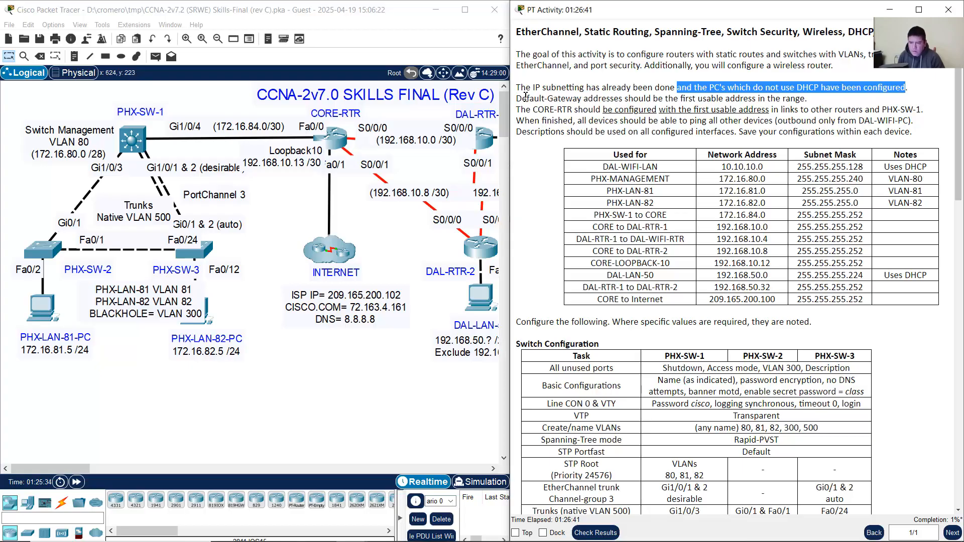
{"action": "left_click_drag", "start_coordinate": [523, 98], "coordinate": [807, 100]}
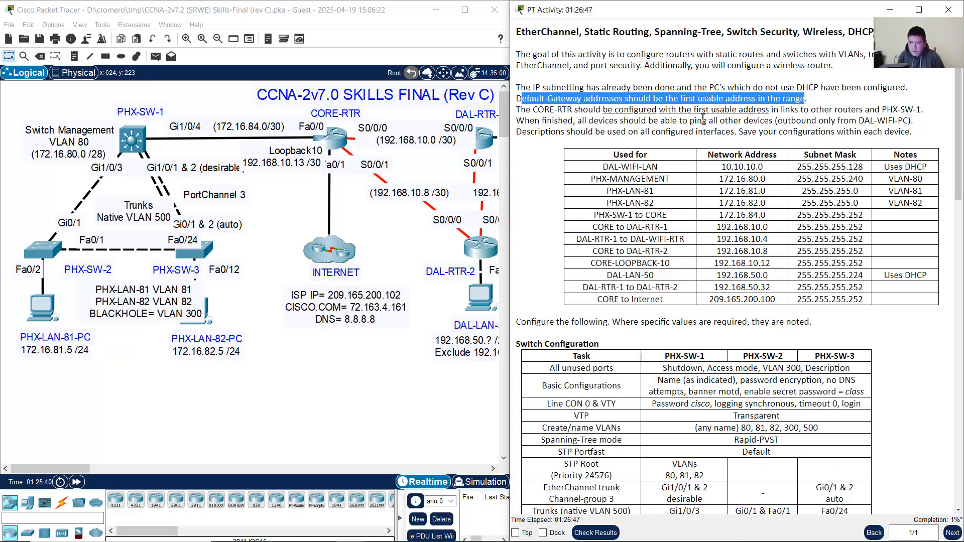
{"action": "left_click_drag", "start_coordinate": [533, 109], "coordinate": [768, 109]}
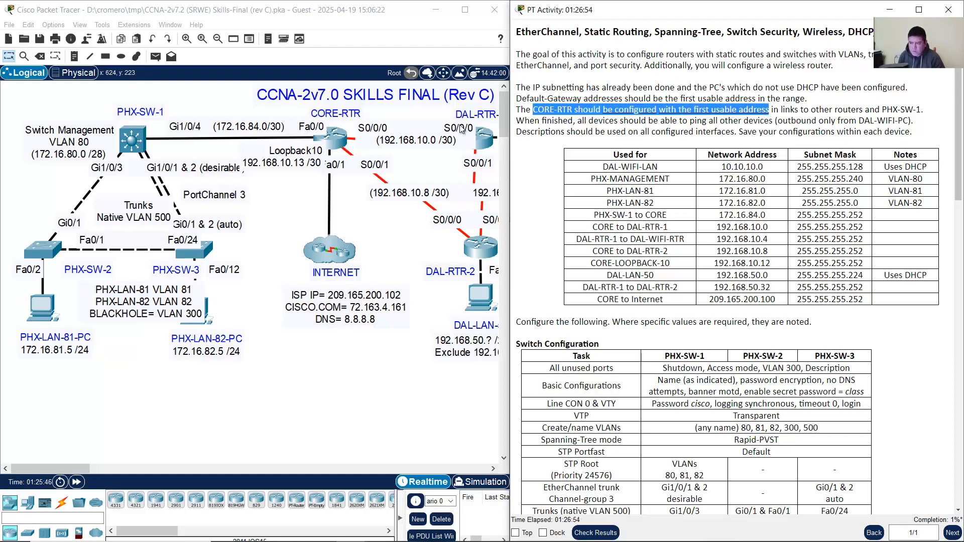
Step: Dismiss the Interface Locked notice, highlight the ping requirement, and scroll right to the DAL devices
{"action": "left_click", "coordinate": [350, 196]}
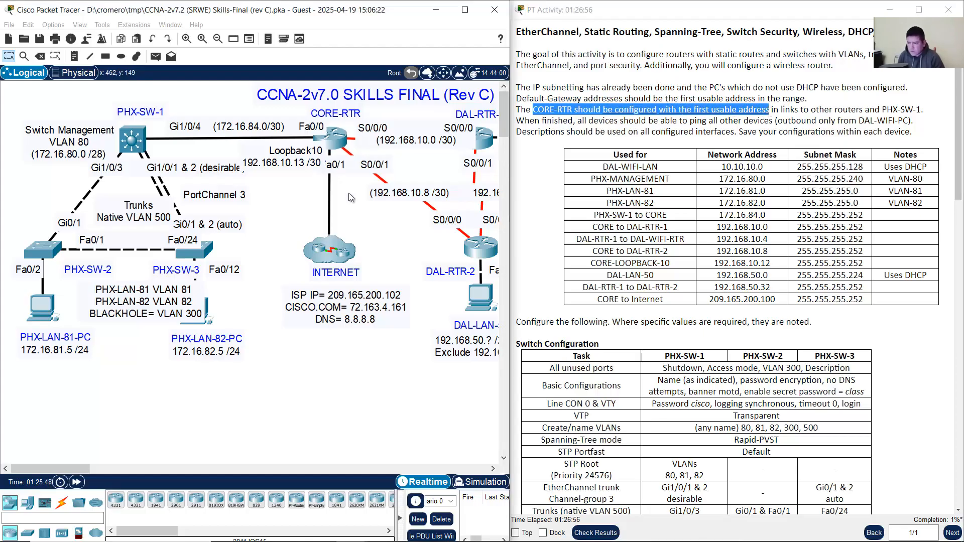
{"action": "left_click", "coordinate": [390, 108]}
{"action": "left_click", "coordinate": [346, 296]}
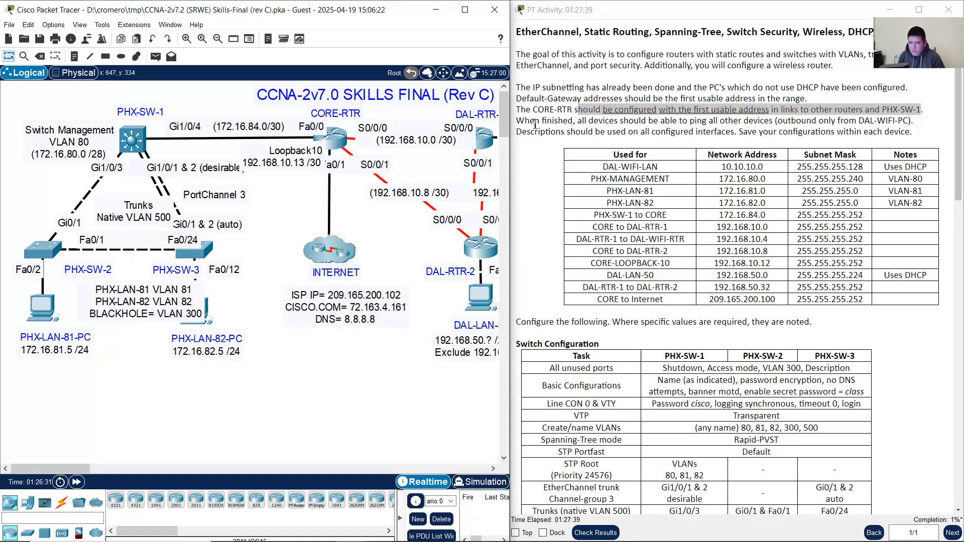
{"action": "left_click_drag", "start_coordinate": [526, 122], "coordinate": [910, 121]}
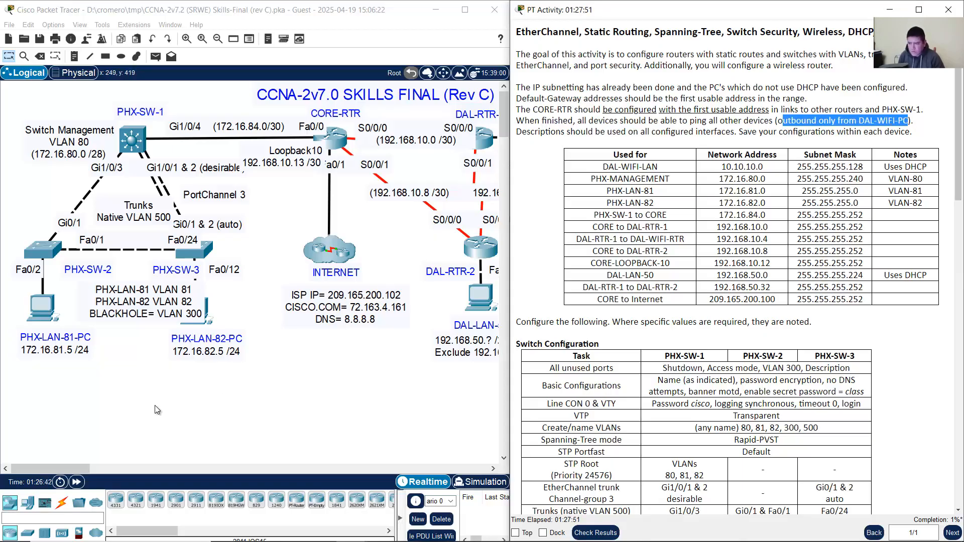
{"action": "left_click_drag", "start_coordinate": [76, 467], "coordinate": [109, 465]}
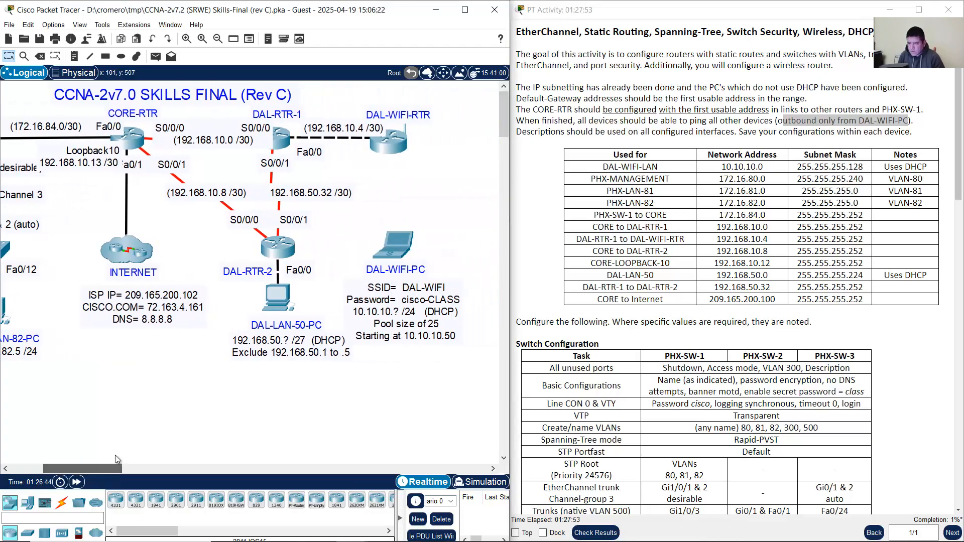
Step: Select DAL-WIFI-PC and its wireless settings note, then highlight 'outbound' in the instructions
{"action": "left_click_drag", "start_coordinate": [454, 214], "coordinate": [357, 276]}
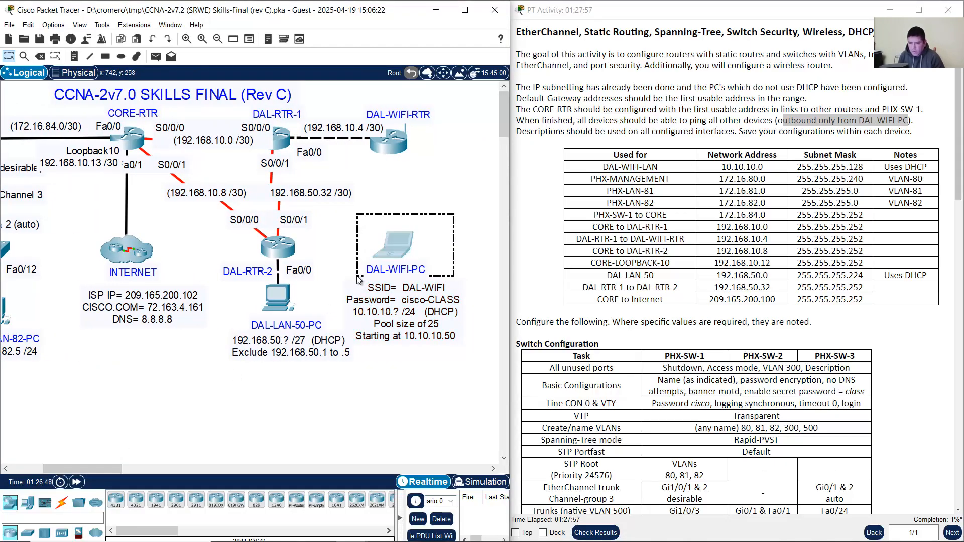
{"action": "left_click_drag", "start_coordinate": [357, 275], "coordinate": [357, 276]}
{"action": "left_click", "coordinate": [447, 198]}
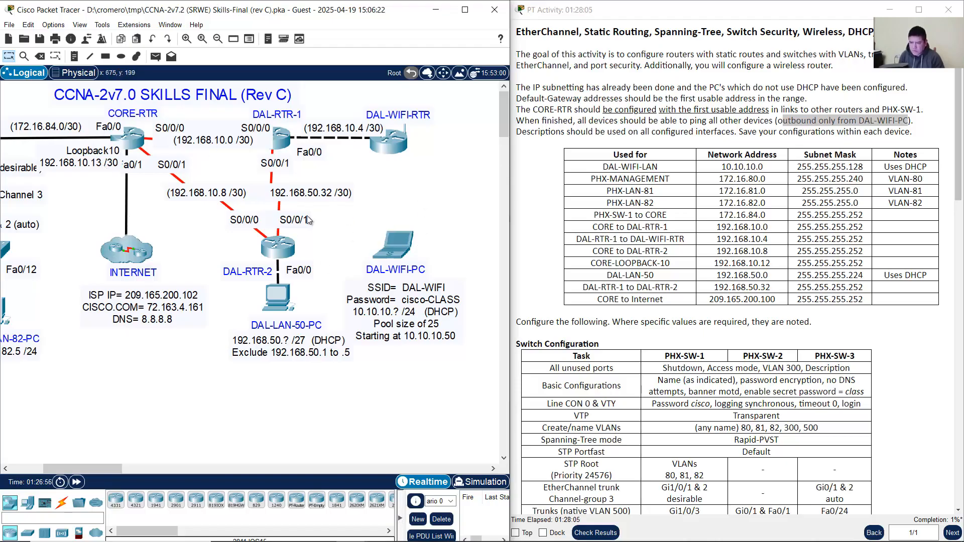
{"action": "left_click", "coordinate": [788, 120]}
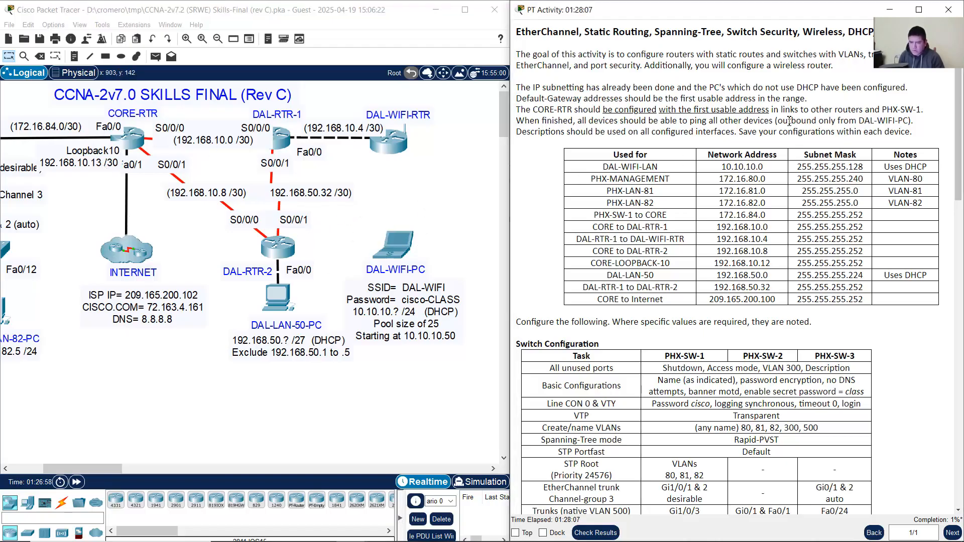
{"action": "left_click_drag", "start_coordinate": [778, 121], "coordinate": [816, 122]}
Step: Reselect DAL-WIFI-PC and its note several times, then scroll the canvas back to the PHX switches
{"action": "left_click", "coordinate": [420, 203]}
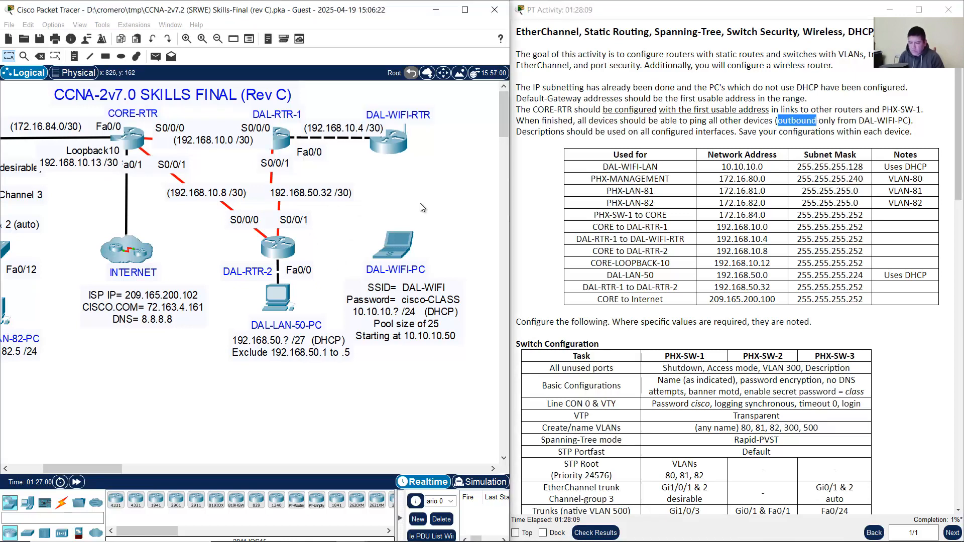
{"action": "left_click_drag", "start_coordinate": [446, 205], "coordinate": [346, 277]}
{"action": "left_click", "coordinate": [423, 182]}
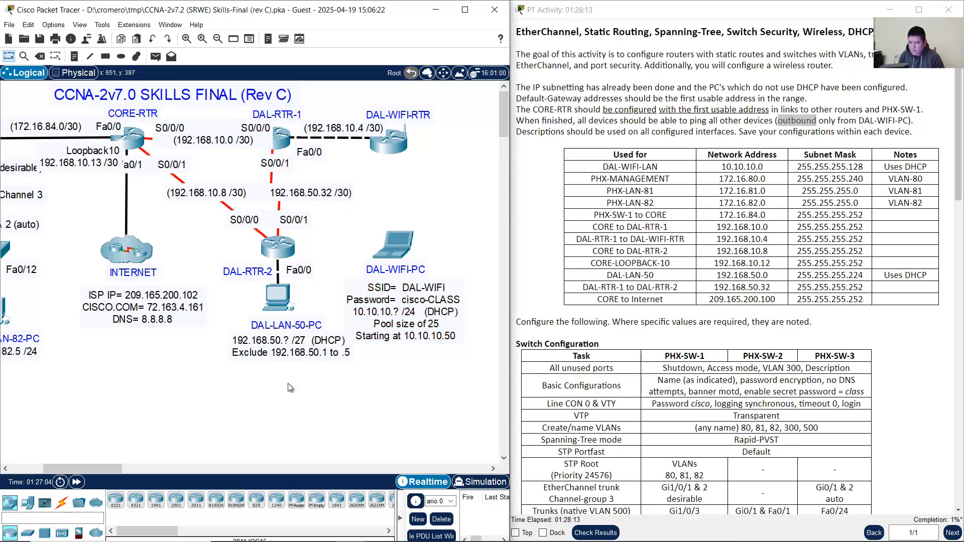
{"action": "left_click_drag", "start_coordinate": [287, 386], "coordinate": [3, 134]}
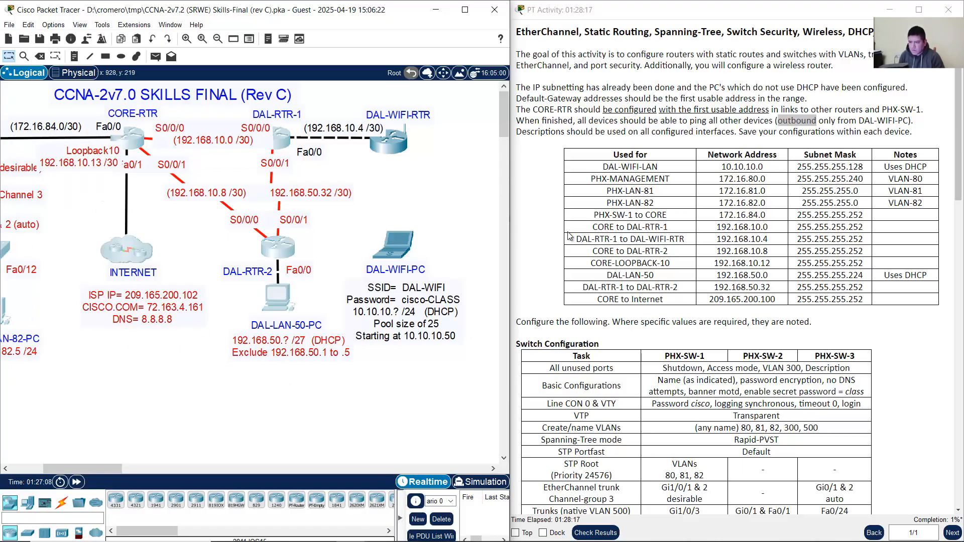
{"action": "left_click", "coordinate": [462, 213]}
{"action": "left_click_drag", "start_coordinate": [481, 203], "coordinate": [360, 287]}
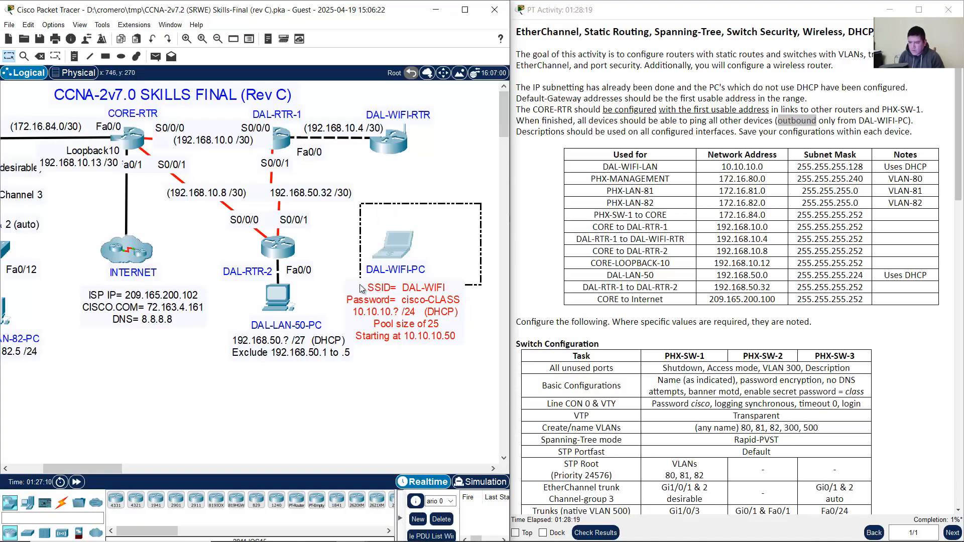
{"action": "left_click", "coordinate": [462, 214]}
{"action": "left_click_drag", "start_coordinate": [462, 215], "coordinate": [362, 296]}
{"action": "left_click", "coordinate": [443, 196]}
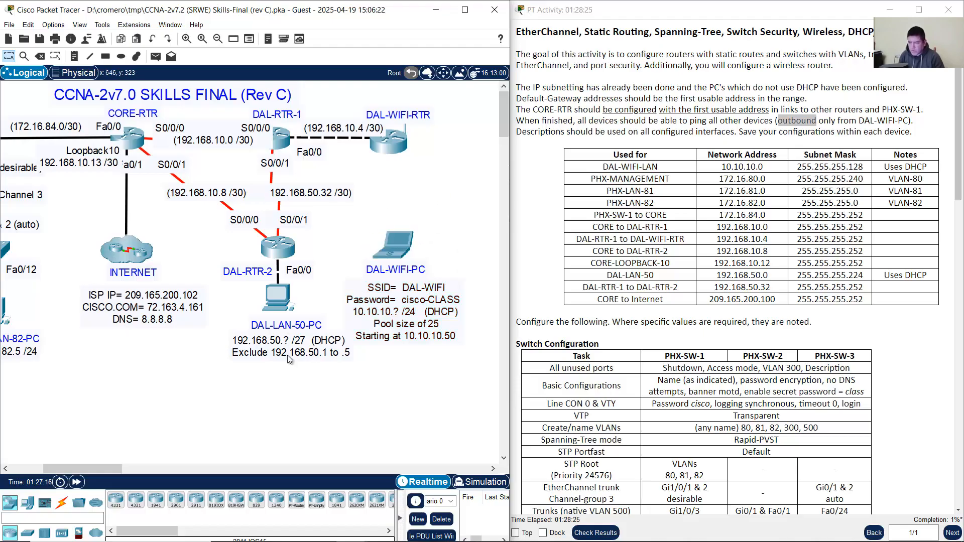
{"action": "left_click_drag", "start_coordinate": [111, 464], "coordinate": [65, 460]}
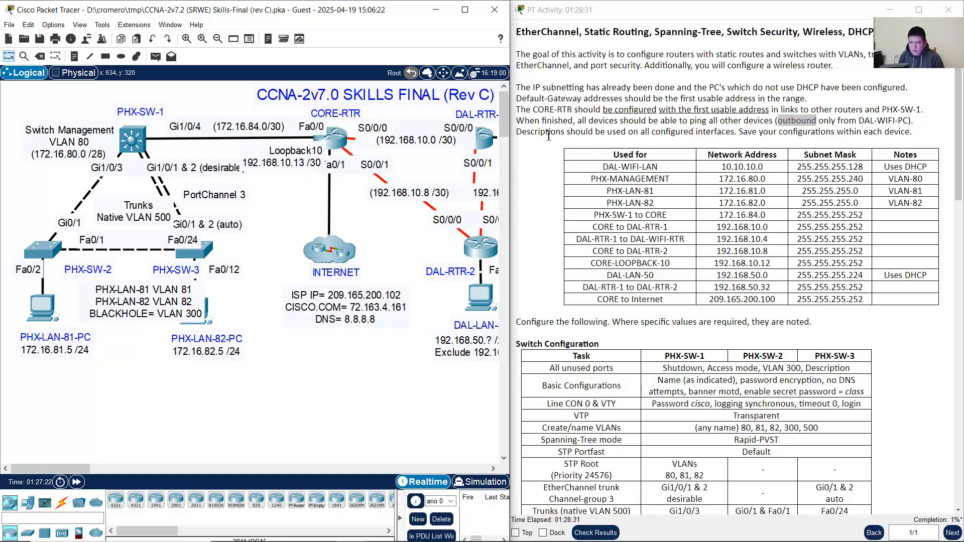
Step: Highlight the interface Descriptions and Save requirements in the instructions
{"action": "left_click_drag", "start_coordinate": [540, 132], "coordinate": [913, 132]}
{"action": "left_click", "coordinate": [760, 137]}
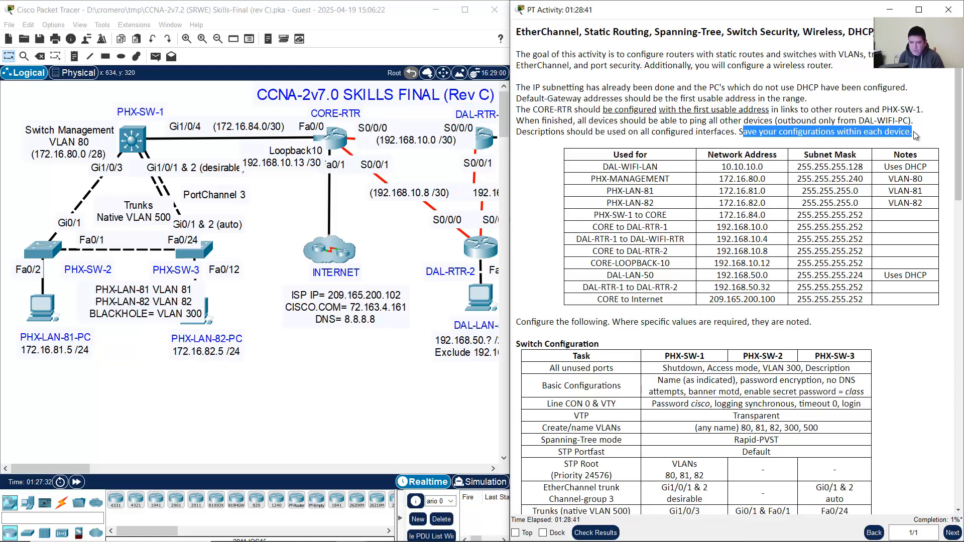
{"action": "left_click", "coordinate": [913, 139]}
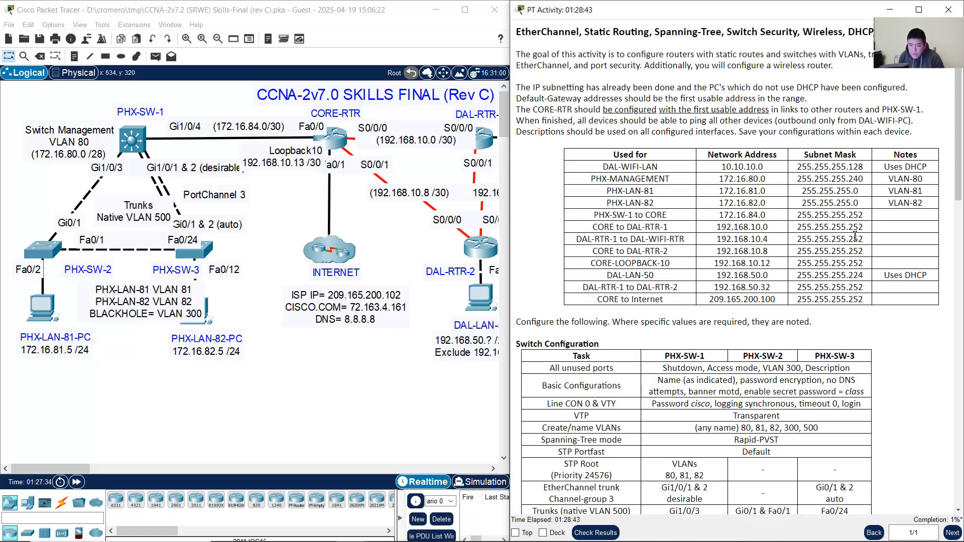
Step: Highlight the subnet table, then scroll down to the Switch Configuration table
{"action": "scroll", "coordinate": [855, 236], "scroll_direction": "down", "scroll_amount": 1}
{"action": "left_click_drag", "start_coordinate": [593, 128], "coordinate": [902, 291]}
{"action": "left_click", "coordinate": [902, 291]}
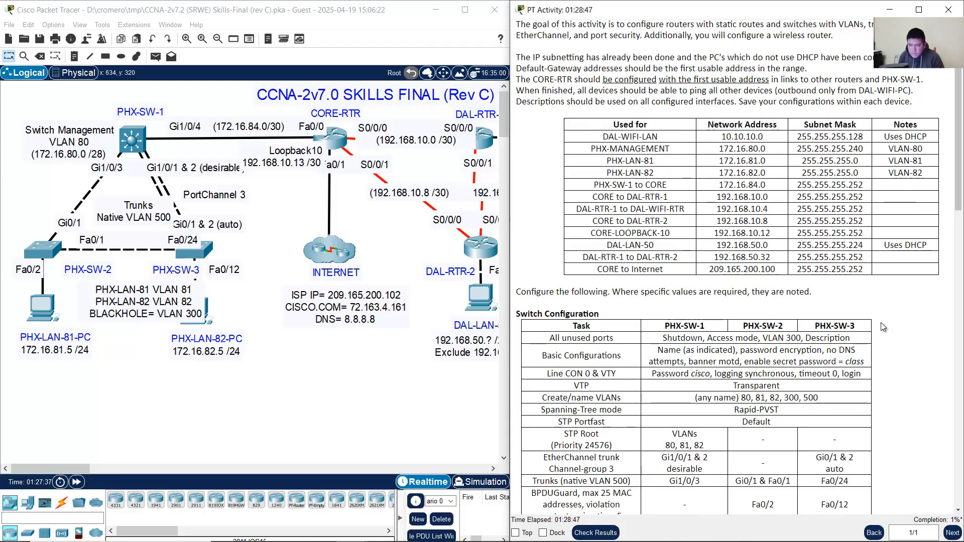
{"action": "scroll", "coordinate": [883, 324], "scroll_direction": "up", "scroll_amount": 1}
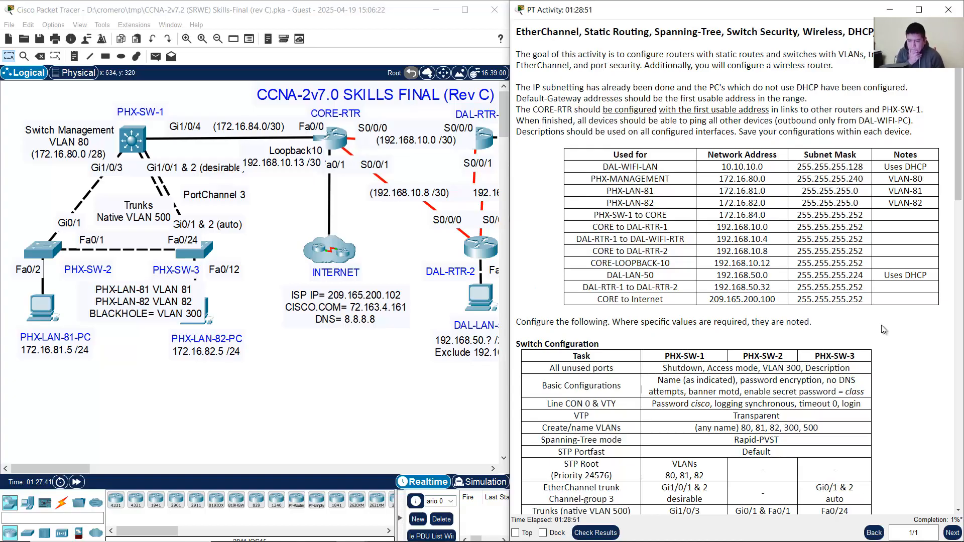
{"action": "scroll", "coordinate": [881, 332], "scroll_direction": "down", "scroll_amount": 6}
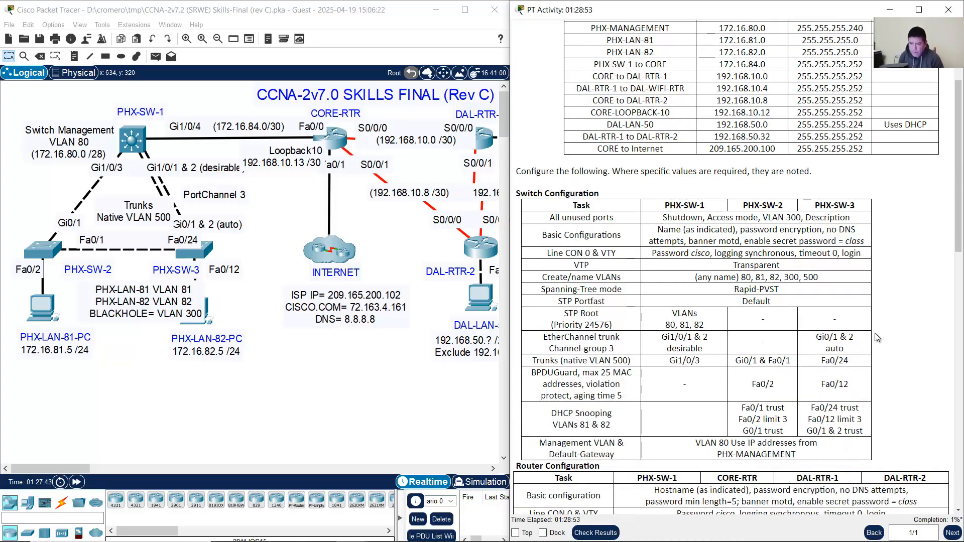
{"action": "scroll", "coordinate": [874, 333], "scroll_direction": "down", "scroll_amount": 2}
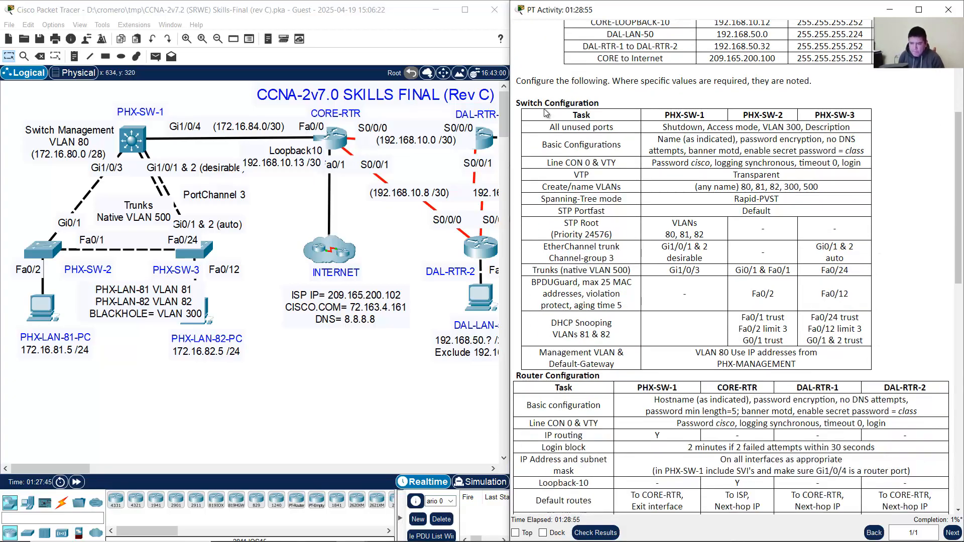
{"action": "left_click_drag", "start_coordinate": [526, 82], "coordinate": [608, 85]}
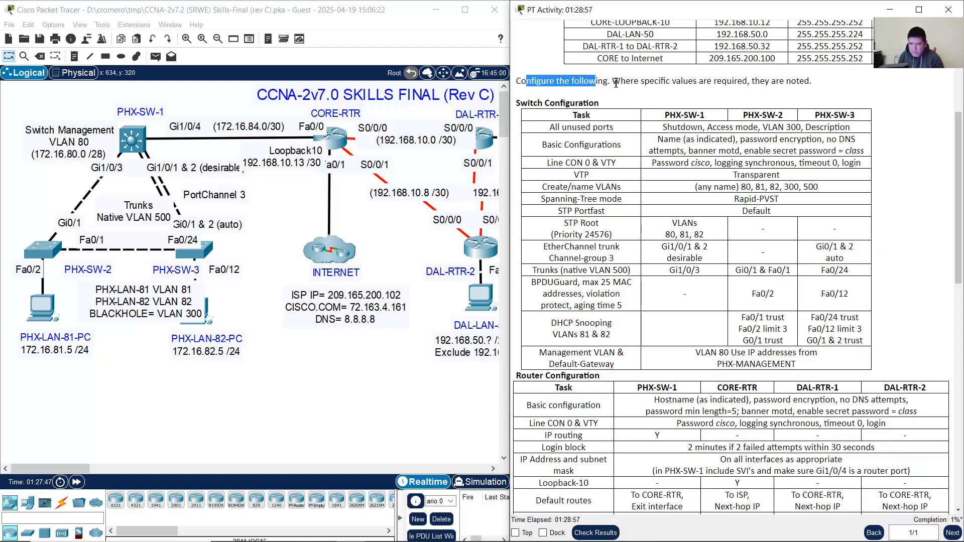
{"action": "left_click_drag", "start_coordinate": [517, 103], "coordinate": [605, 104]}
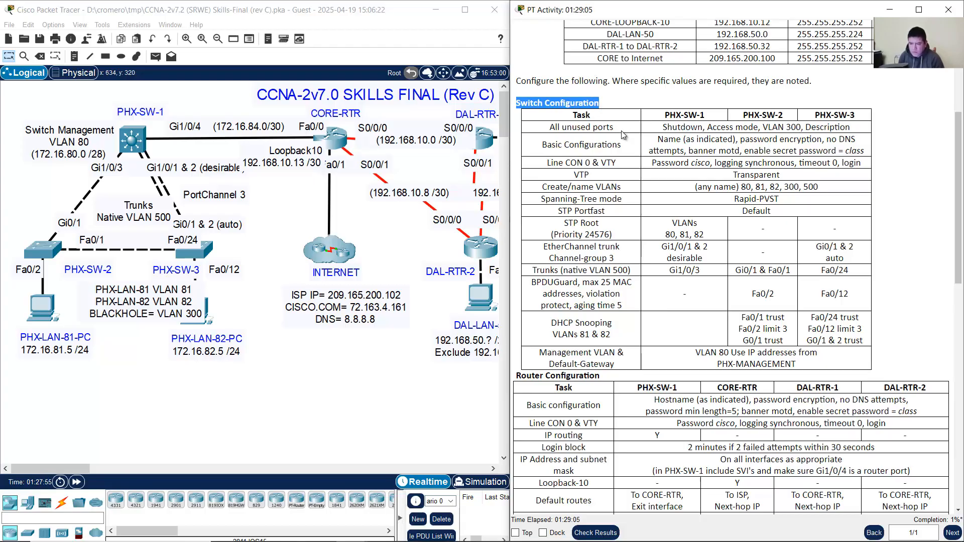
{"action": "left_click_drag", "start_coordinate": [550, 127], "coordinate": [860, 118]}
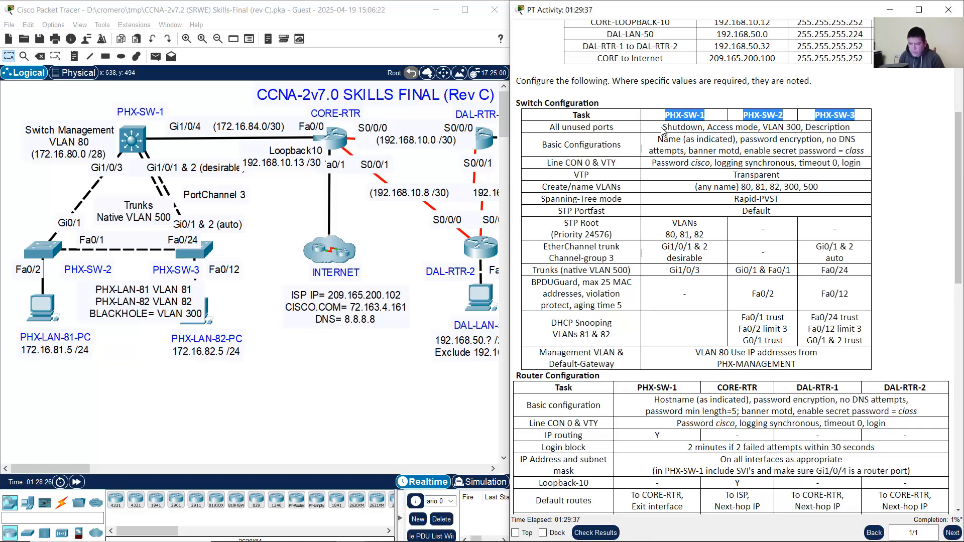
{"action": "left_click_drag", "start_coordinate": [663, 128], "coordinate": [851, 127]}
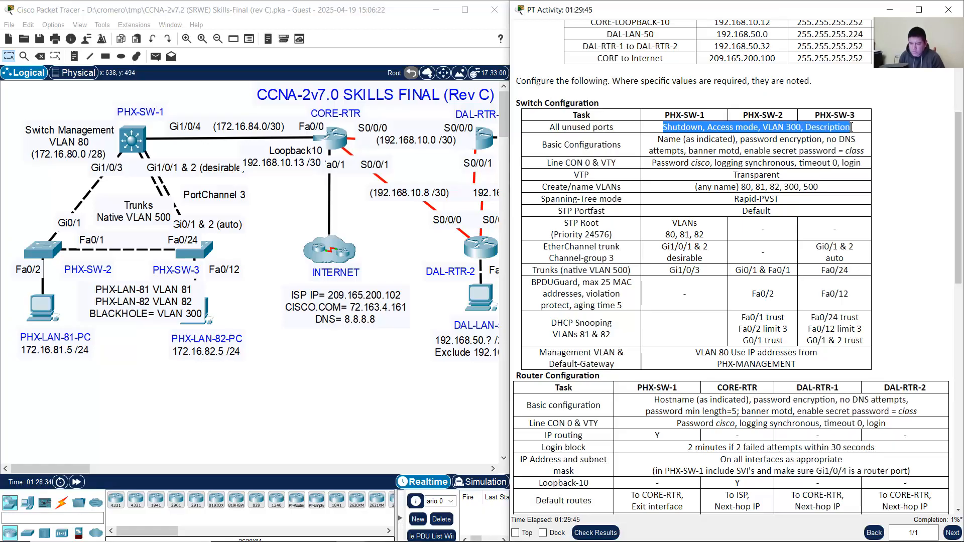
{"action": "left_click", "coordinate": [38, 211]}
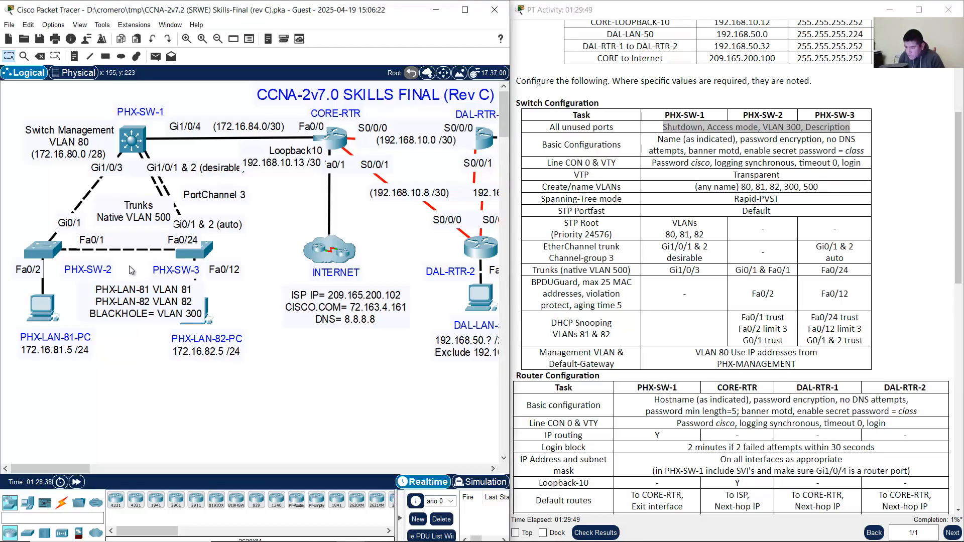
{"action": "left_click", "coordinate": [112, 310]}
{"action": "left_click", "coordinate": [351, 299]}
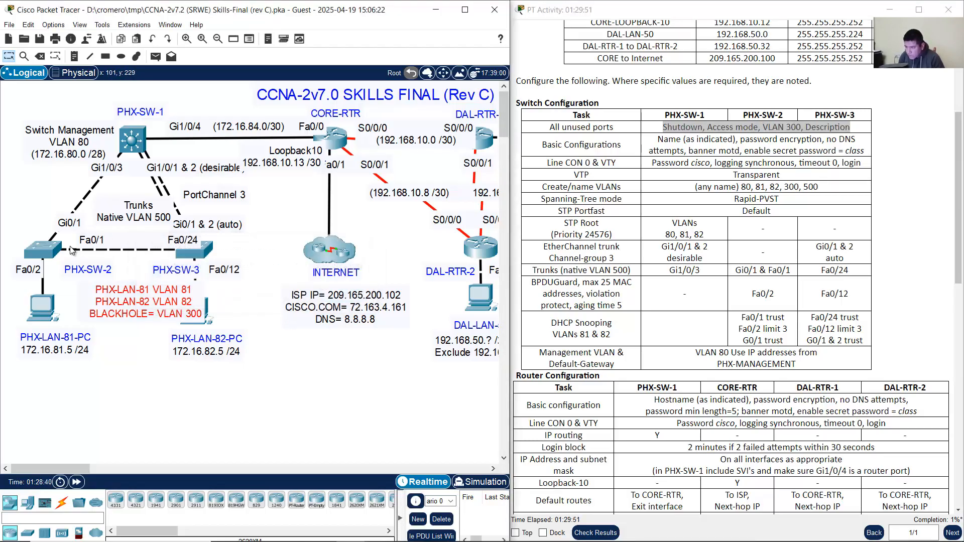
{"action": "left_click", "coordinate": [35, 212]}
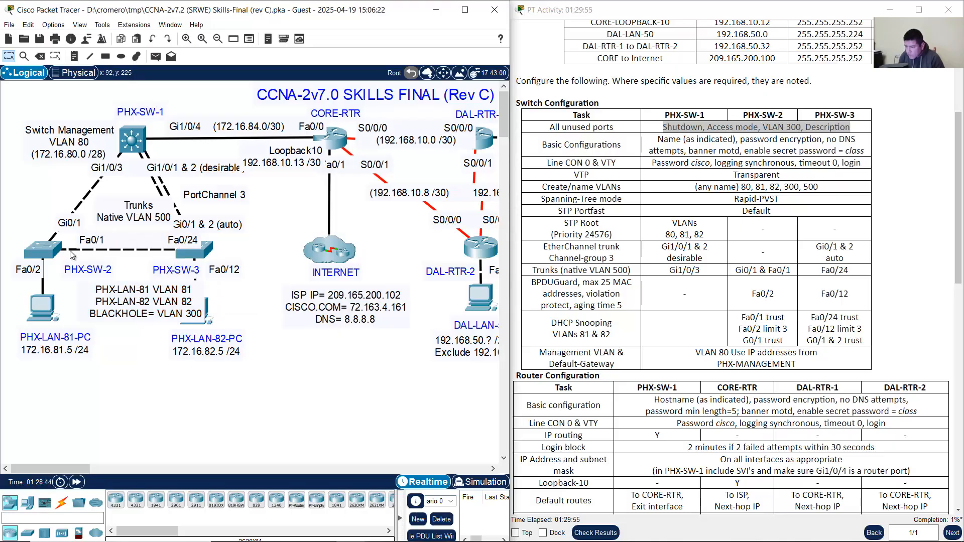
{"action": "mouse_move", "coordinate": [70, 255]}
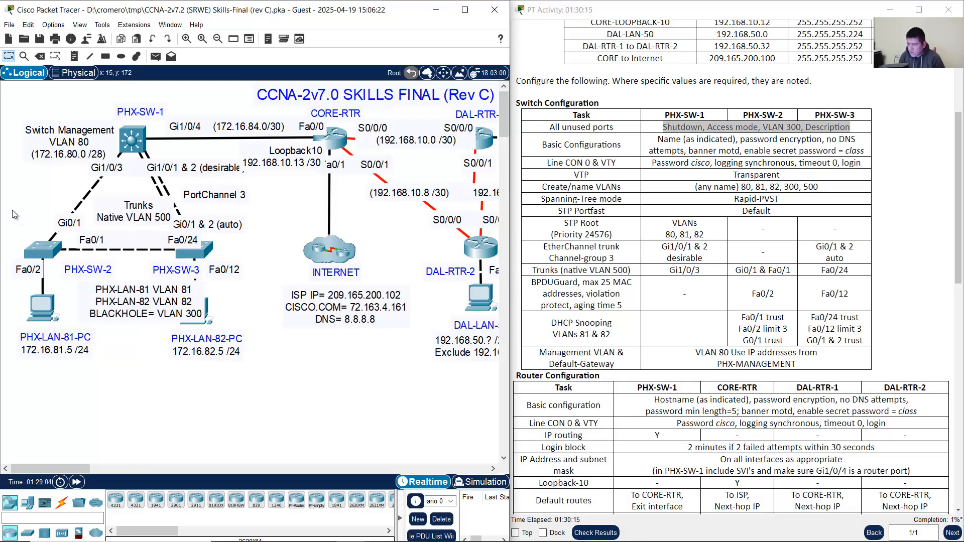
Step: Open PHX-SW-2's CLI and enter global configuration mode with en and conf term
{"action": "left_click", "coordinate": [47, 251]}
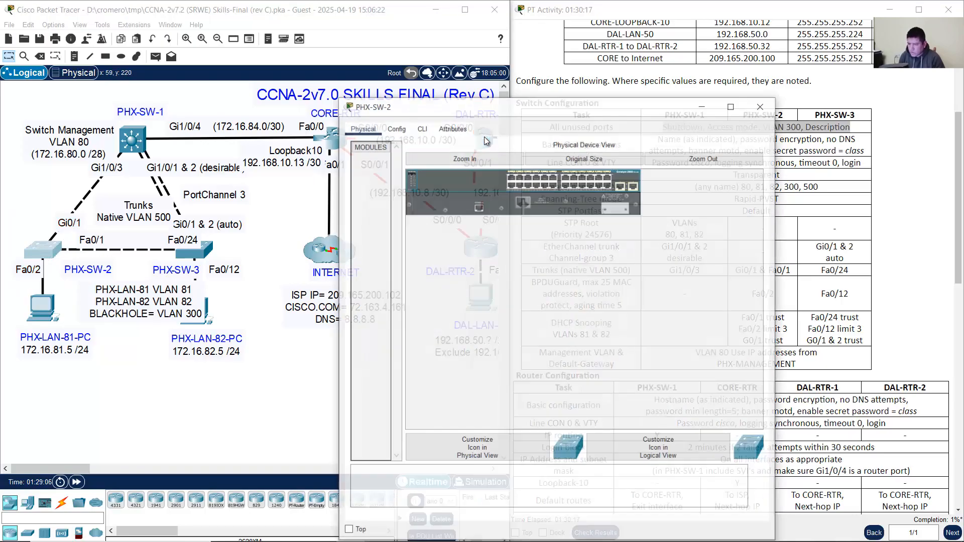
{"action": "left_click_drag", "start_coordinate": [522, 110], "coordinate": [577, 45]}
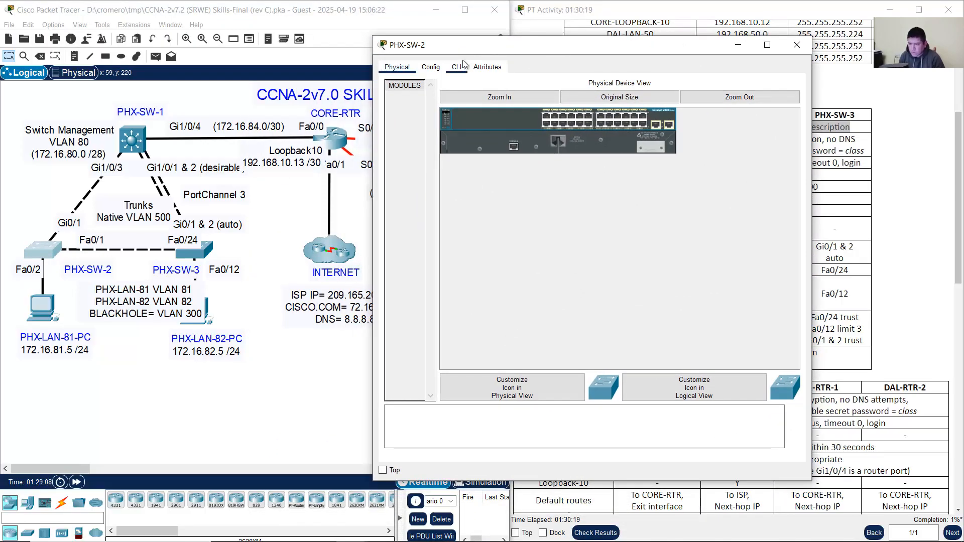
{"action": "left_click", "coordinate": [462, 66]}
{"action": "key", "text": "Return"}
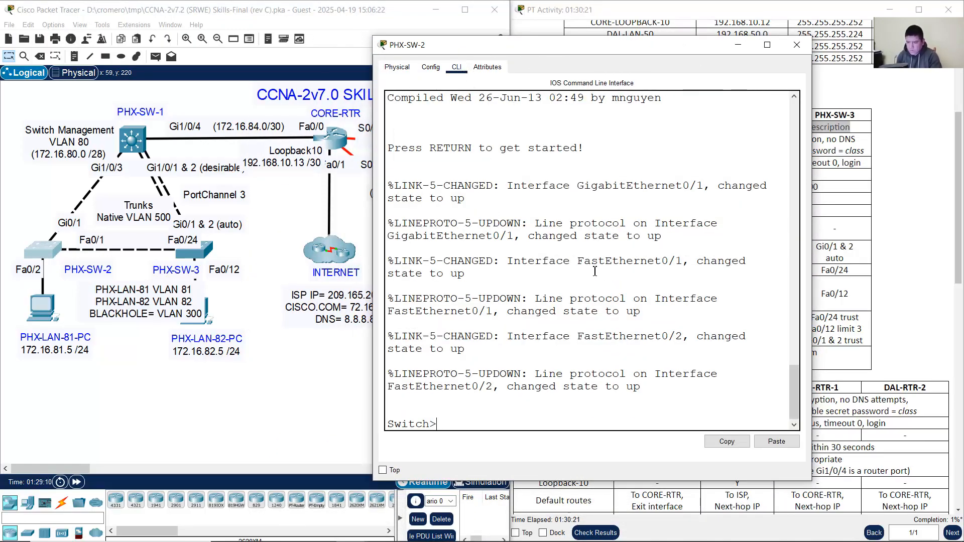
{"action": "type", "text": "en"}
{"action": "key", "text": "Return"}
{"action": "type", "text": "conf term"}
{"action": "key", "text": "Return"}
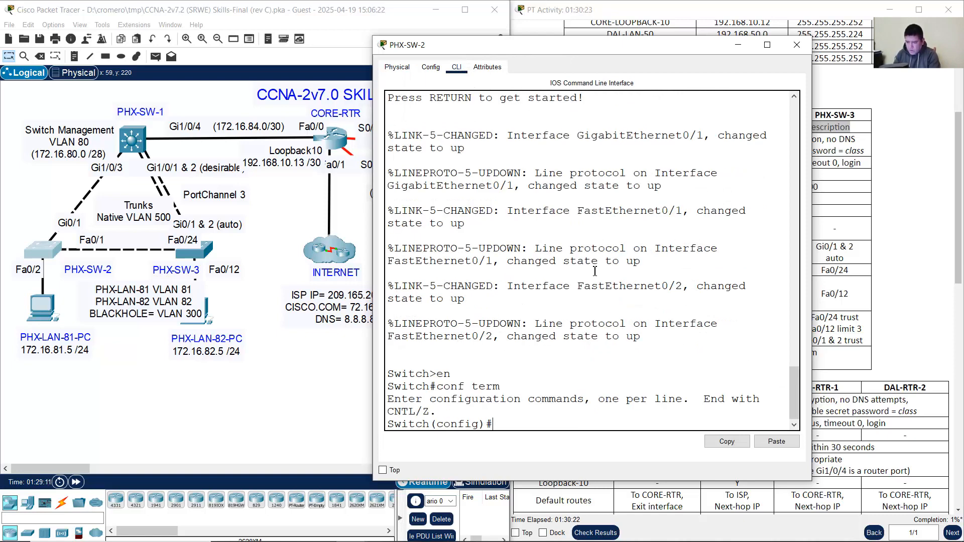
Step: Select PHX-SW-2's unused ports f0/3-24 and g0/2 as an interface range
{"action": "type", "text": "int range"}
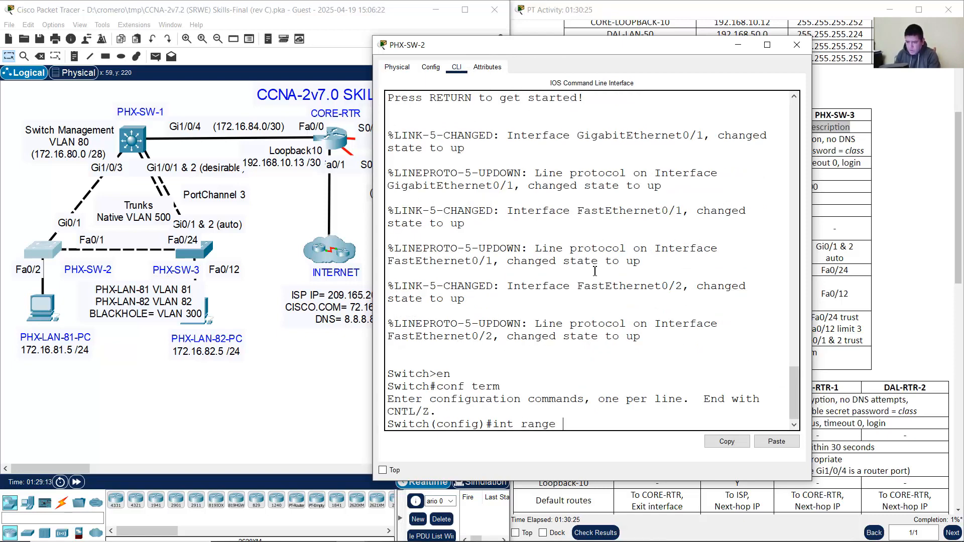
{"action": "left_click", "coordinate": [89, 244]}
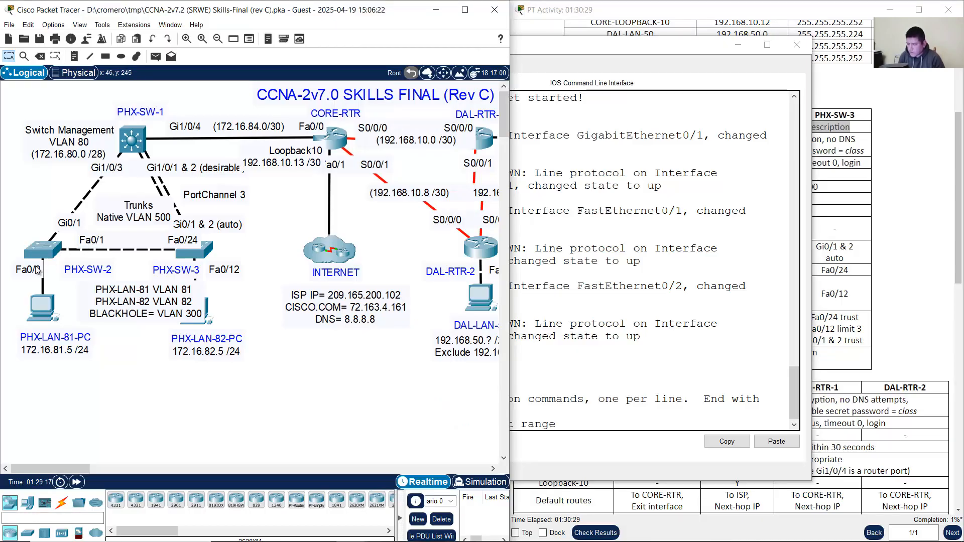
{"action": "left_click", "coordinate": [683, 347]}
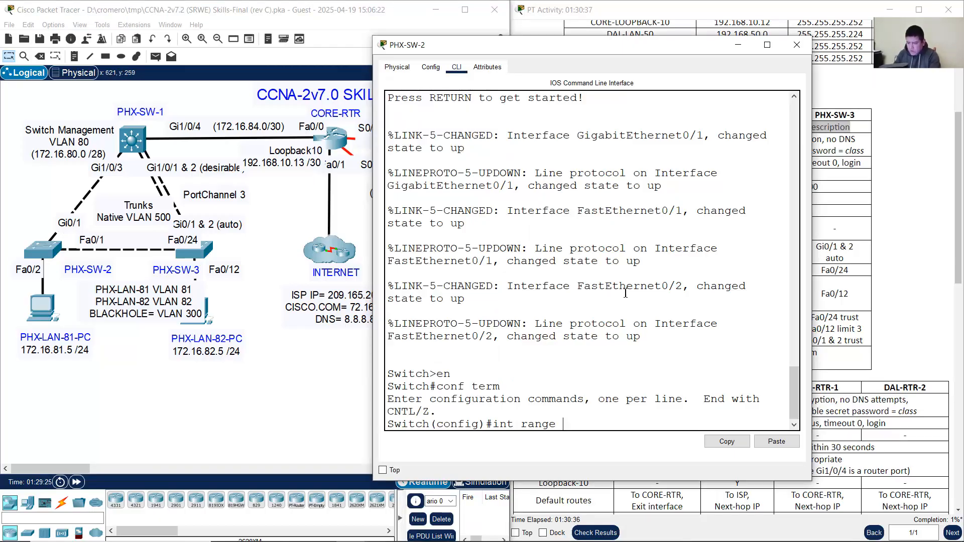
{"action": "type", "text": "/3-24"}
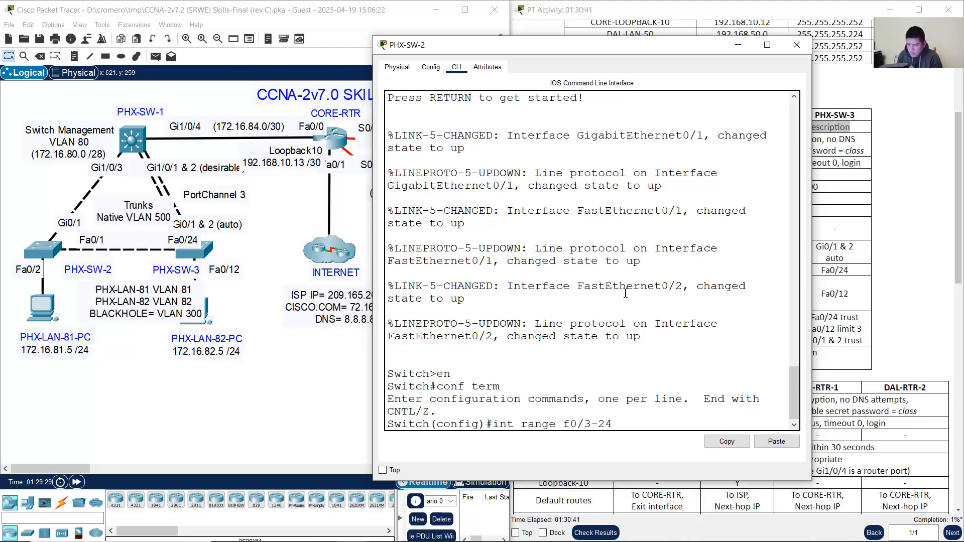
{"action": "type", "text": "g0/2"}
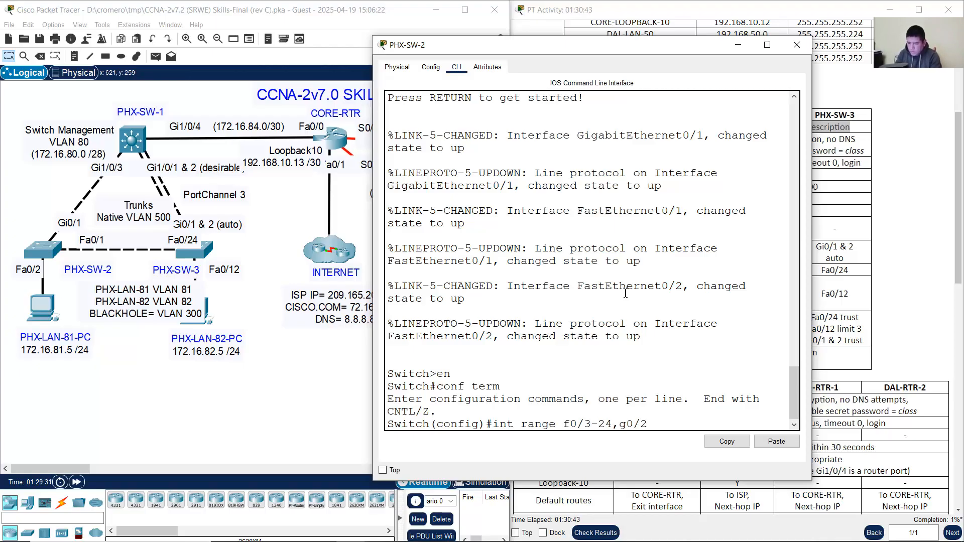
{"action": "key", "text": "Return"}
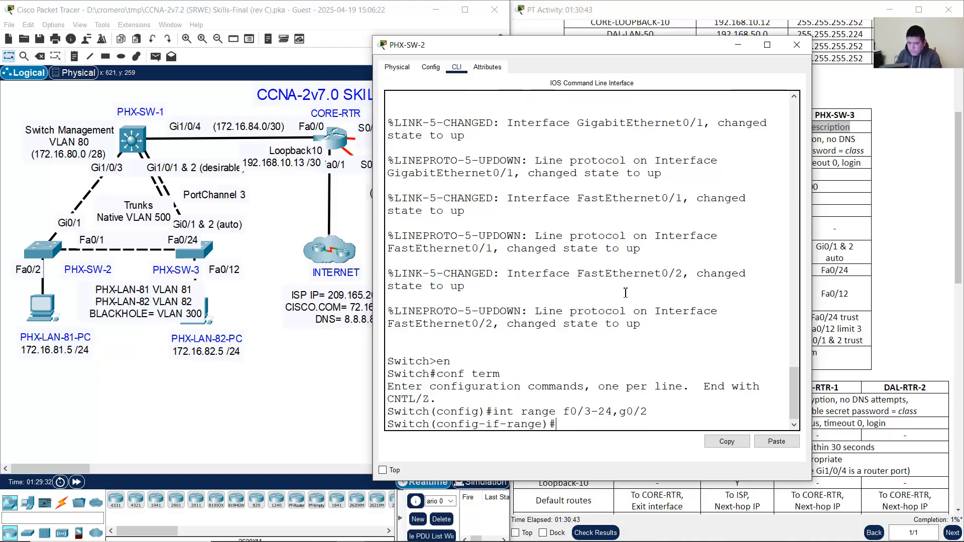
Step: Shut down all the unused ports in the range
{"action": "left_click", "coordinate": [898, 137]}
{"action": "left_click_drag", "start_coordinate": [672, 128], "coordinate": [719, 127]}
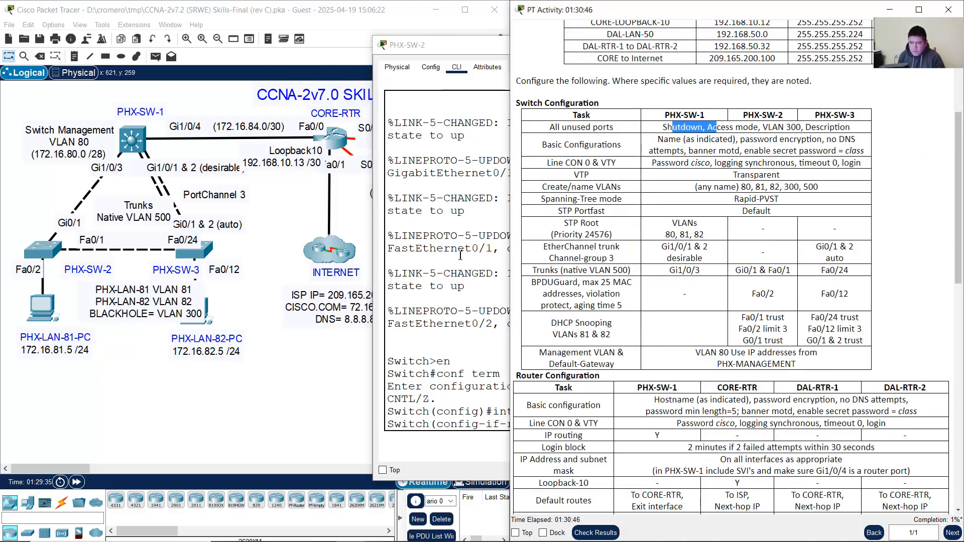
{"action": "left_click", "coordinate": [469, 252]}
{"action": "type", "text": "sh"}
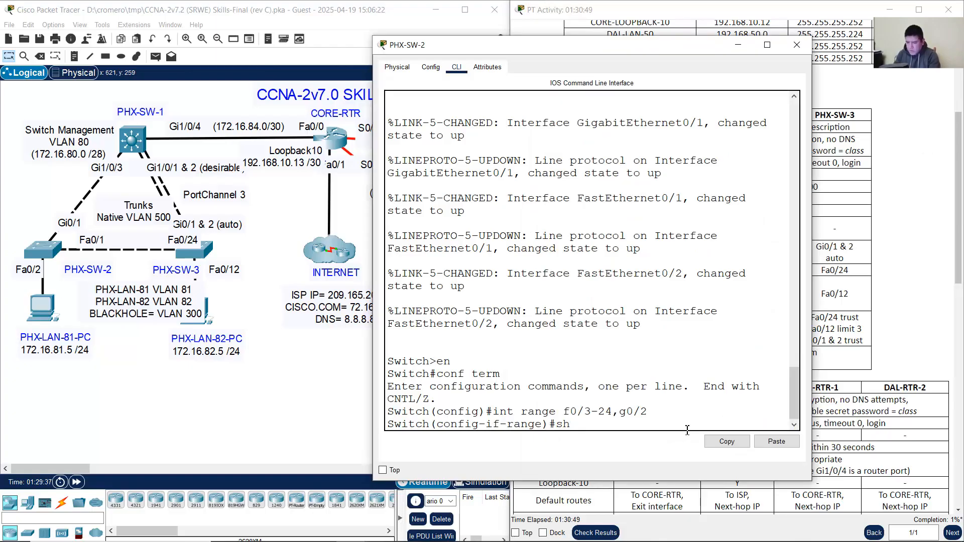
{"action": "type", "text": "utdo"}
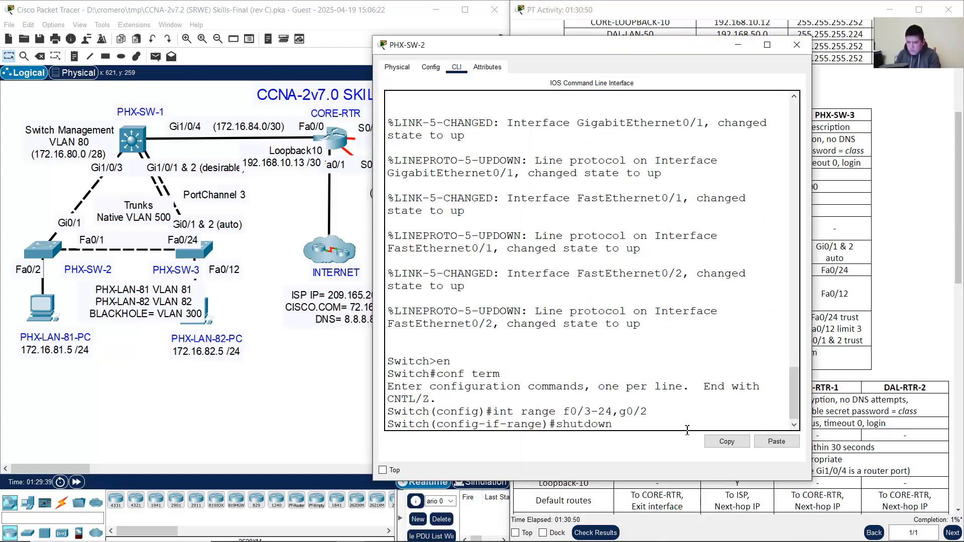
{"action": "type", "text": "wn"}
{"action": "key", "text": "Return"}
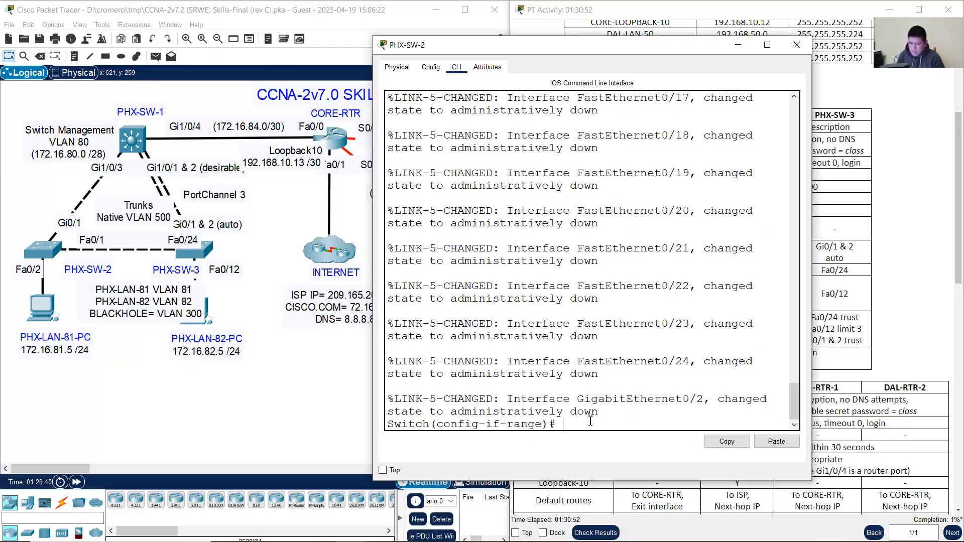
Step: Set the unused ports to switchport mode access, fixing the 'siwtchport' typo
{"action": "left_click", "coordinate": [881, 246]}
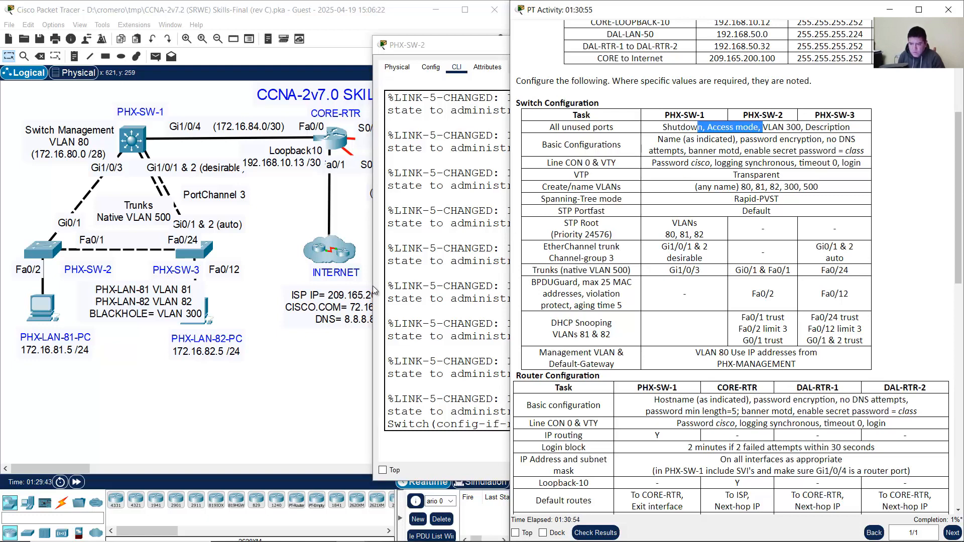
{"action": "left_click", "coordinate": [377, 290]}
{"action": "type", "text": "siwtc"}
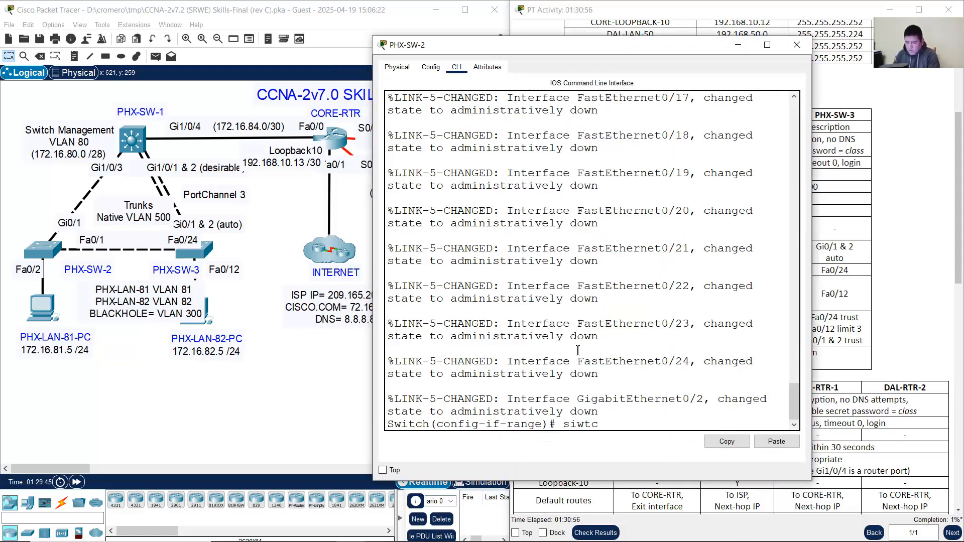
{"action": "type", "text": "hport mode acc"}
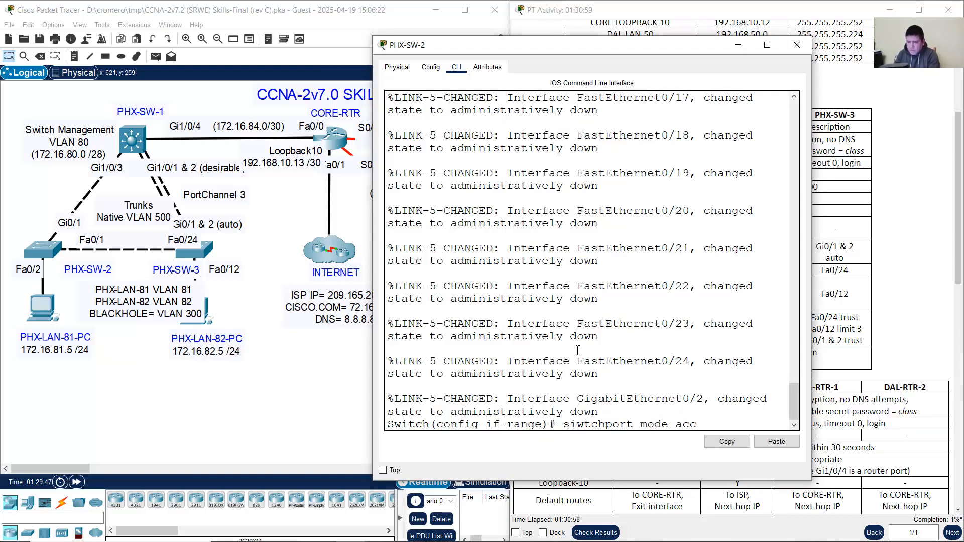
{"action": "type", "text": "ess"}
{"action": "key", "text": "Return"}
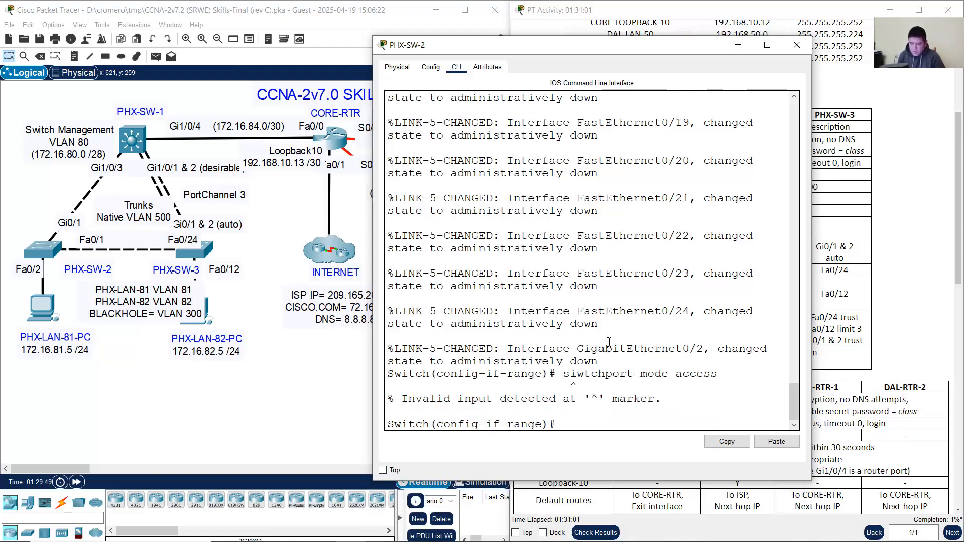
{"action": "key", "text": "Up"}
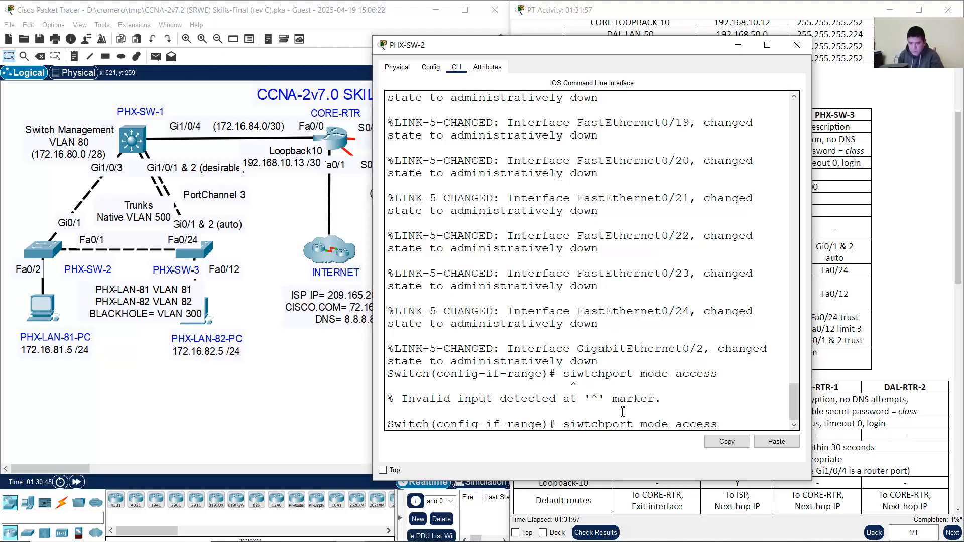
{"action": "key", "text": "Left"}
{"action": "key", "text": "Left"}
{"action": "key", "text": "Left"}
{"action": "key", "text": "Left"}
{"action": "key", "text": "BackSpace"}
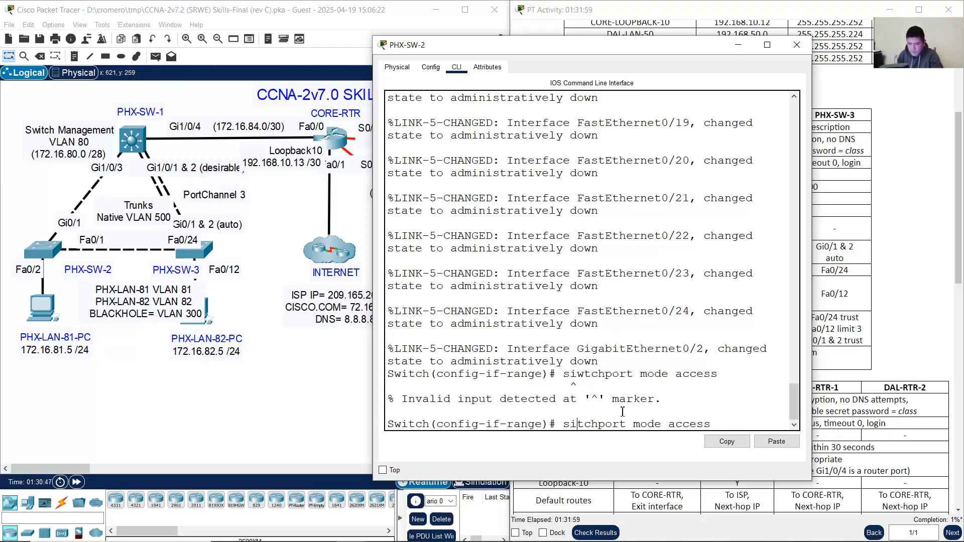
{"action": "key", "text": "BackSpace"}
{"action": "type", "text": "wi"}
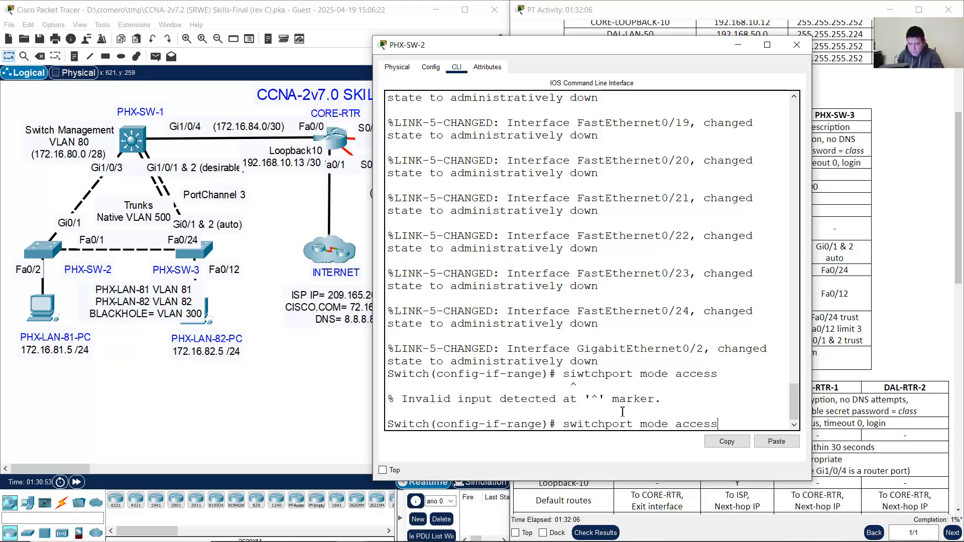
{"action": "key", "text": "Return"}
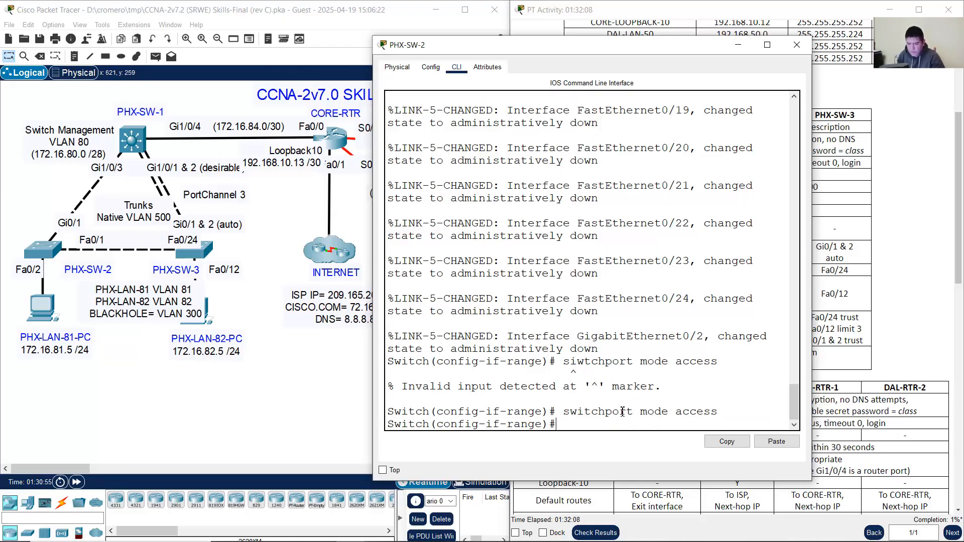
Step: Assign the unused ports to access VLAN 300 with switchport access vlan 300
{"action": "left_click", "coordinate": [903, 260]}
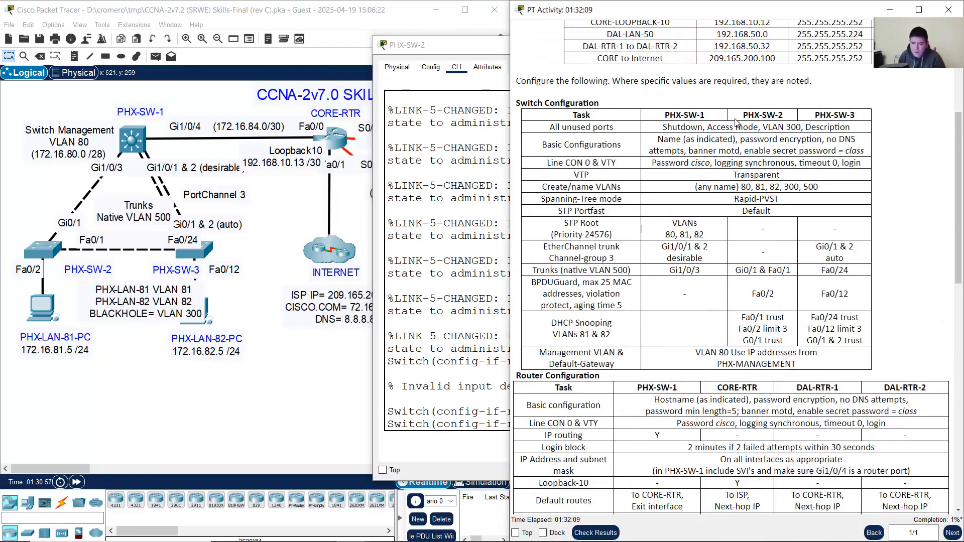
{"action": "left_click_drag", "start_coordinate": [764, 129], "coordinate": [802, 129]}
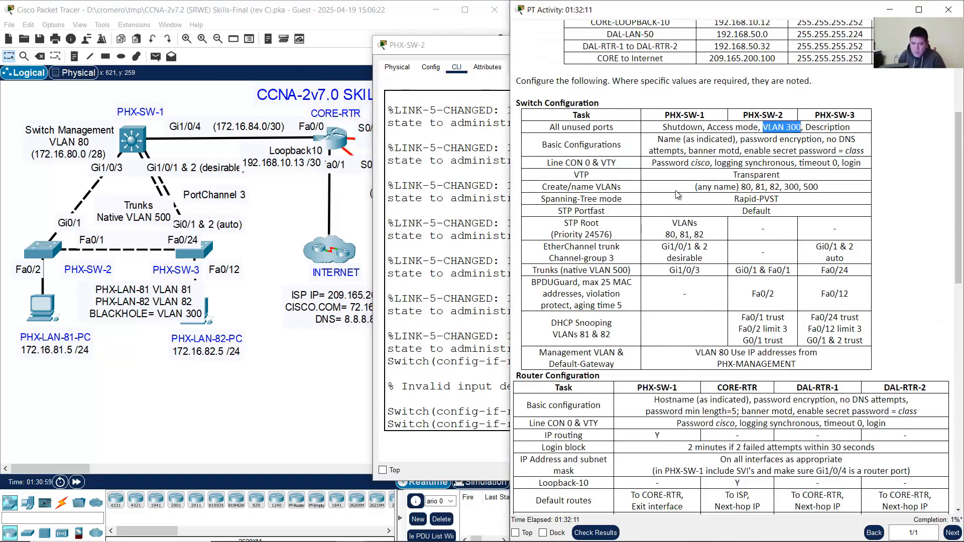
{"action": "left_click", "coordinate": [453, 332]}
{"action": "key", "text": "Up"}
{"action": "key", "text": "Left"}
{"action": "key", "text": "Left"}
{"action": "key", "text": "Left"}
{"action": "key", "text": "Left"}
{"action": "key", "text": "Left"}
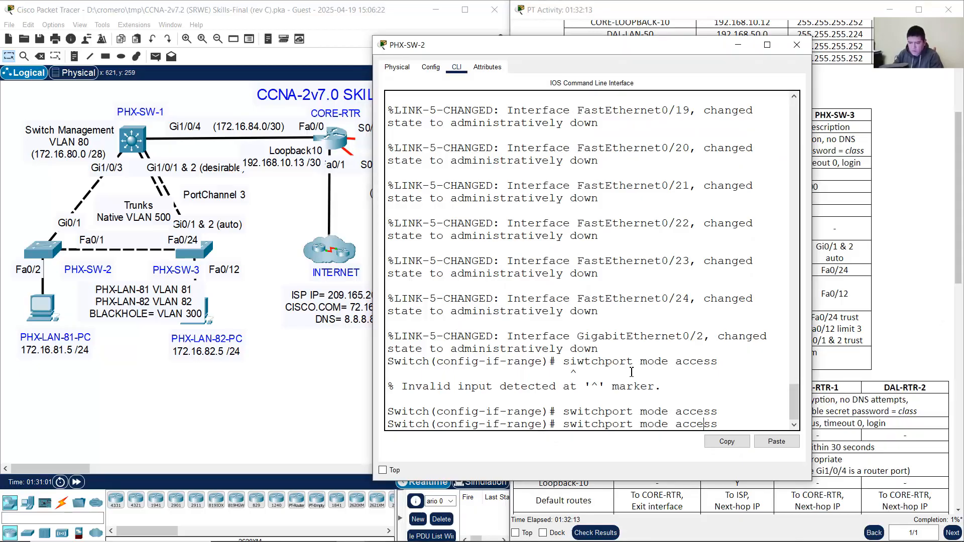
{"action": "key", "text": "BackSpace"}
{"action": "key", "text": "BackSpace"}
{"action": "key", "text": "BackSpace"}
{"action": "key", "text": "BackSpace"}
{"action": "key", "text": "BackSpace"}
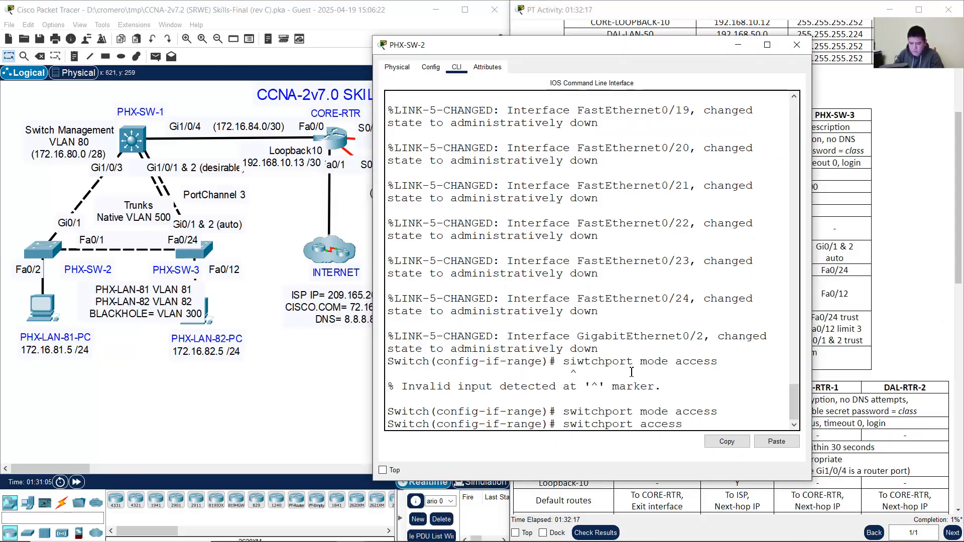
{"action": "key", "text": "Right"}
{"action": "key", "text": "Right"}
{"action": "key", "text": "Right"}
{"action": "key", "text": "Right"}
{"action": "key", "text": "Right"}
{"action": "key", "text": "Right"}
{"action": "type", "text": "vlan 300"}
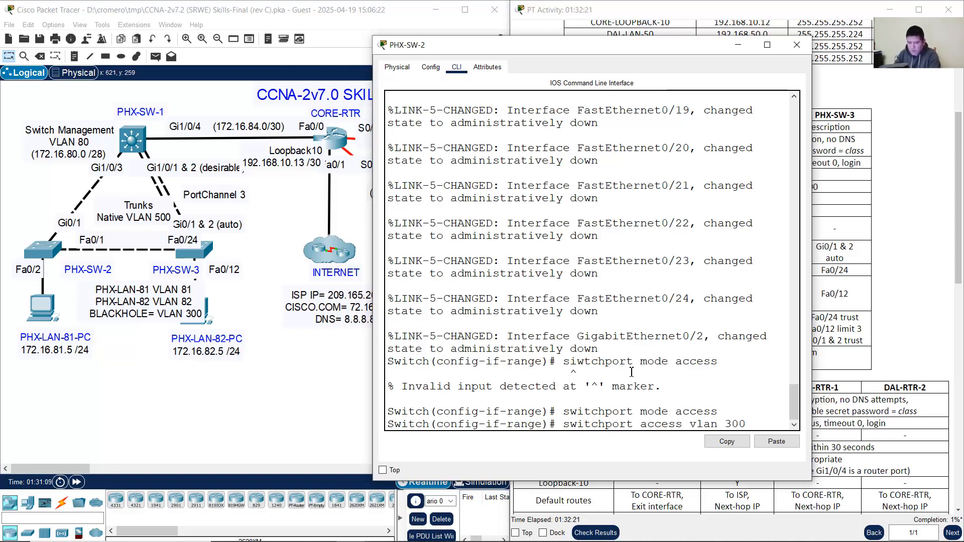
{"action": "key", "text": "Return"}
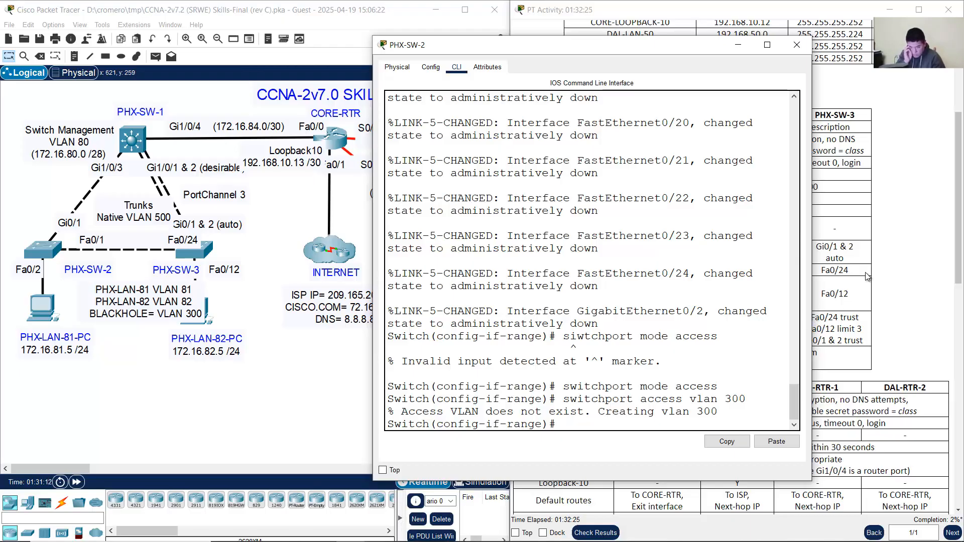
Step: Give PHX-SW-2's unused port range the description 'Unused interface'
{"action": "left_click", "coordinate": [892, 203]}
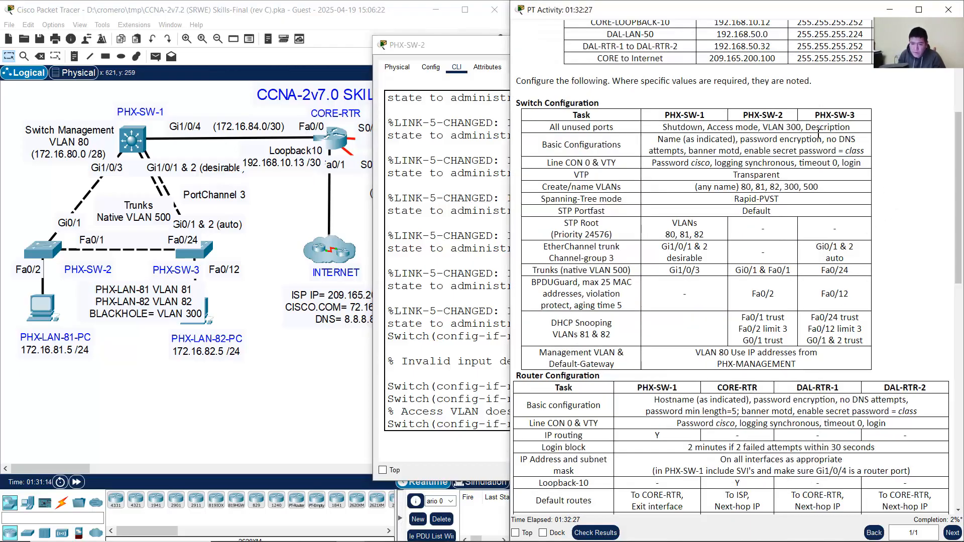
{"action": "double_click", "coordinate": [844, 126]}
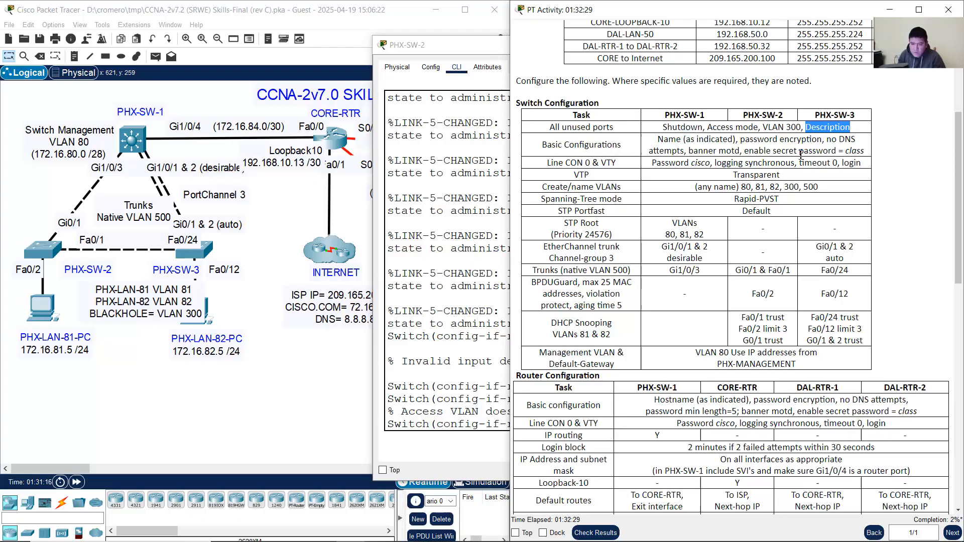
{"action": "left_click", "coordinate": [446, 331]}
{"action": "type", "text": "des"}
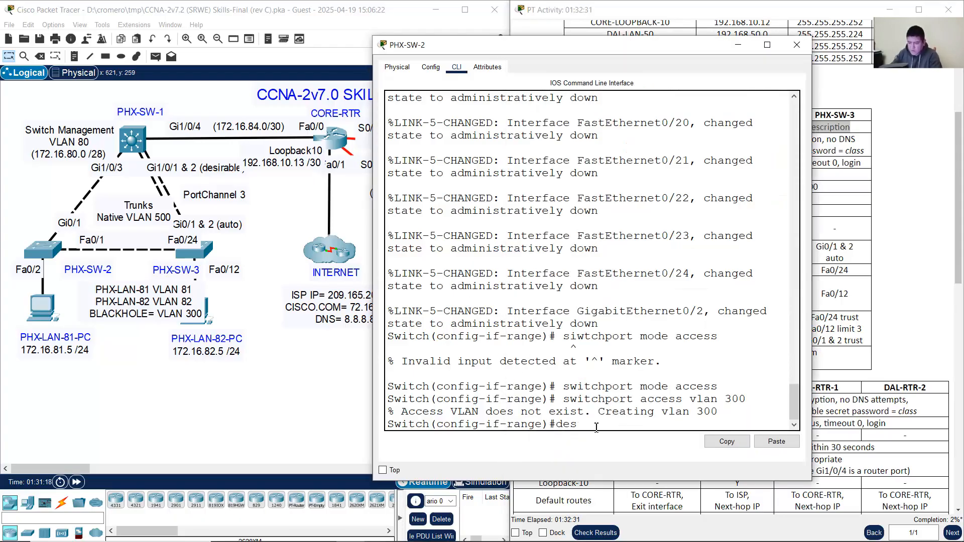
{"action": "type", "text": "cription Unused"}
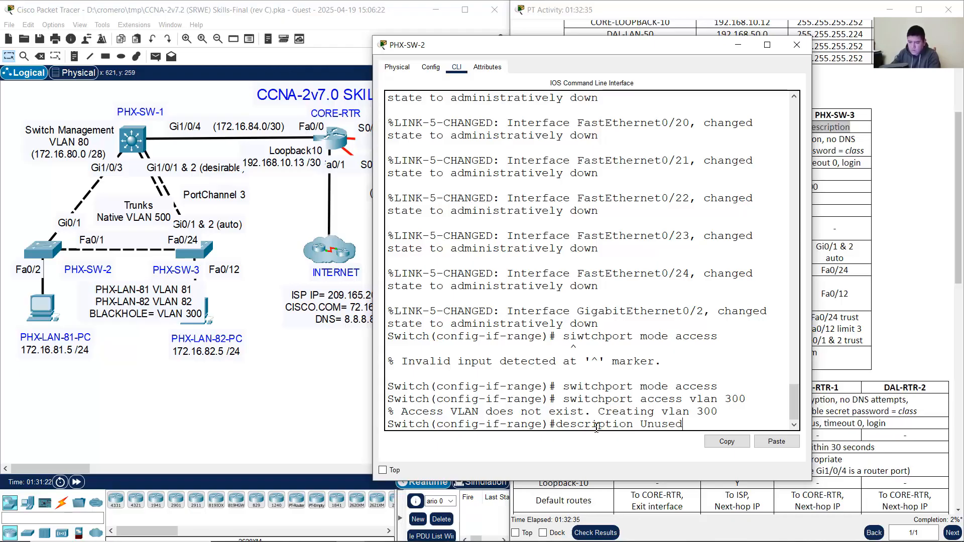
{"action": "type", "text": " interface"}
{"action": "key", "text": "Return"}
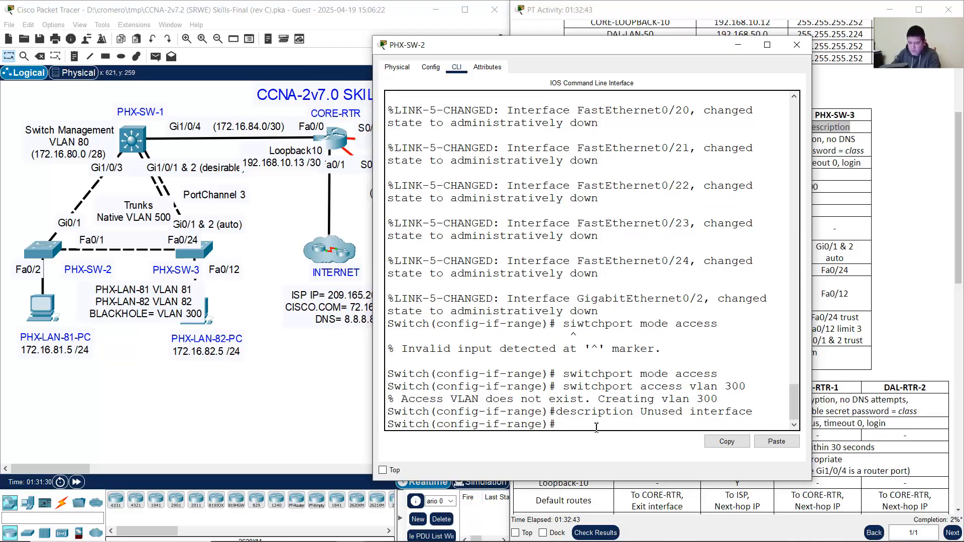
Step: Exit the interface range back to global configuration mode
{"action": "type", "text": "exit"}
{"action": "key", "text": "Return"}
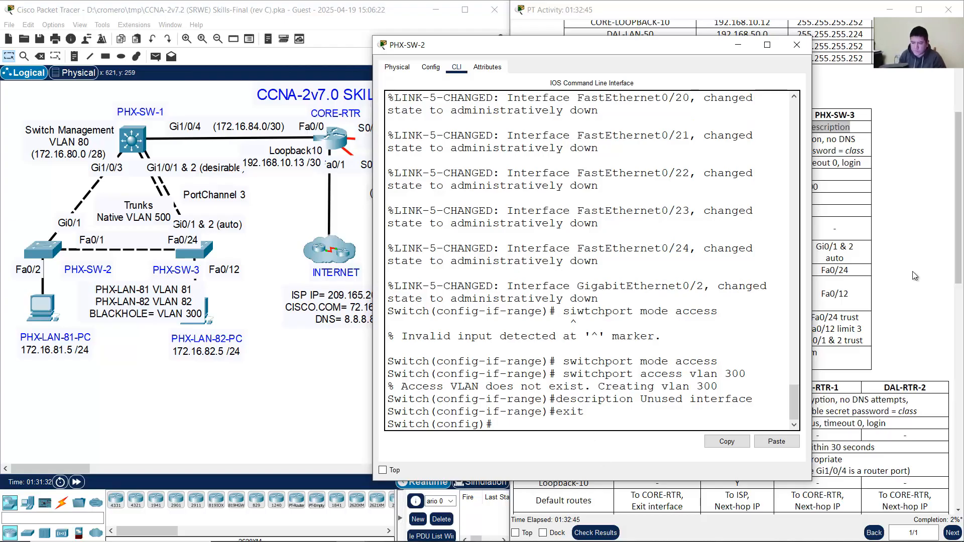
{"action": "left_click", "coordinate": [872, 261]}
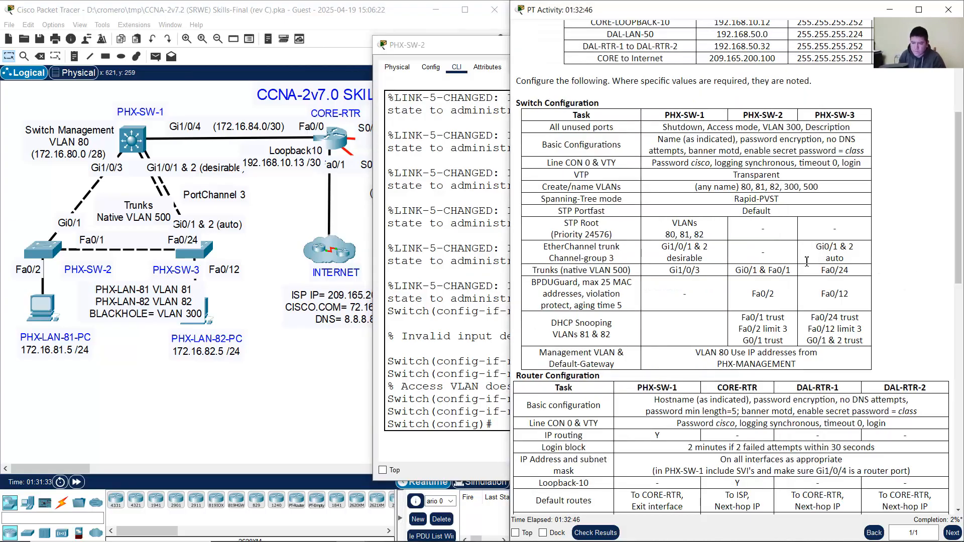
{"action": "left_click", "coordinate": [484, 46]}
Step: Minimize PHX-SW-2's window and open PHX-SW-3's command line
{"action": "left_click", "coordinate": [746, 49]}
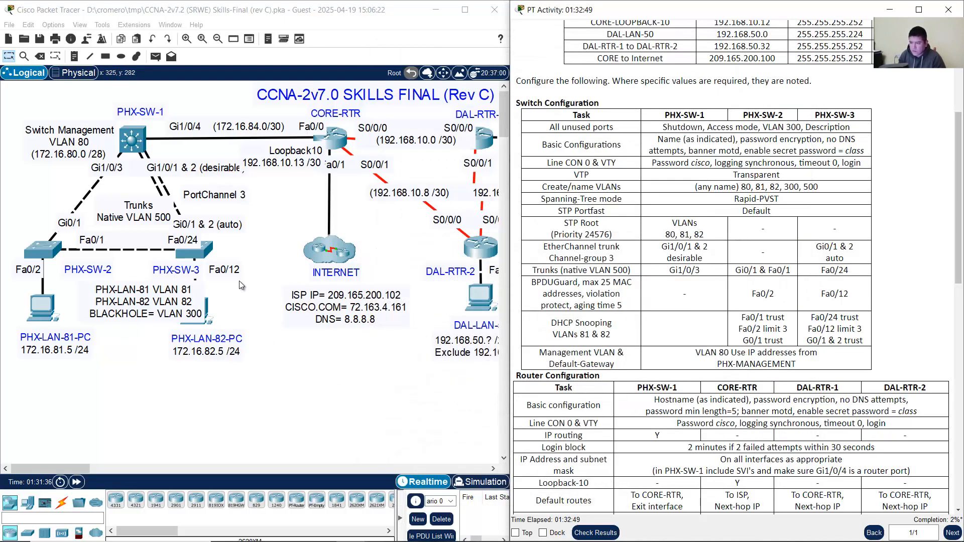
{"action": "left_click", "coordinate": [200, 253]}
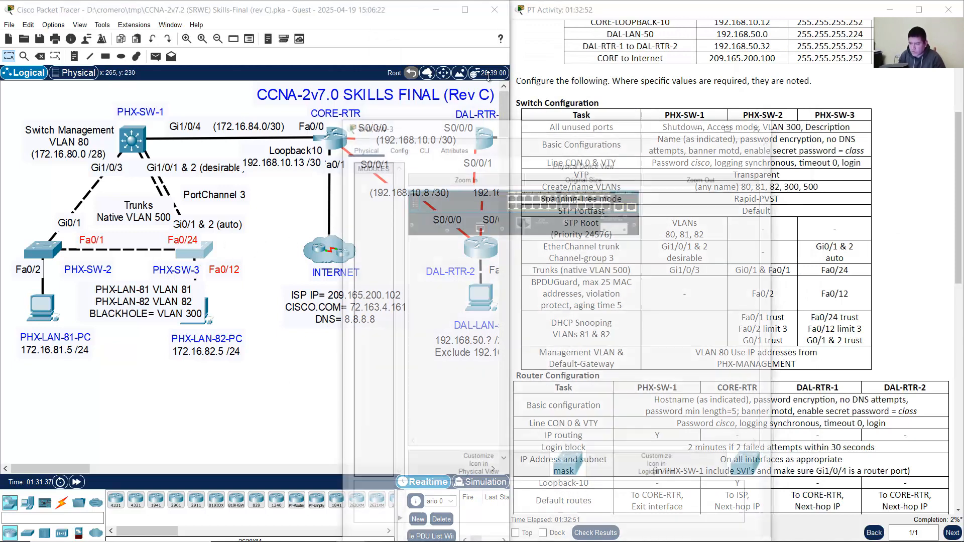
{"action": "left_click_drag", "start_coordinate": [481, 104], "coordinate": [459, 47]}
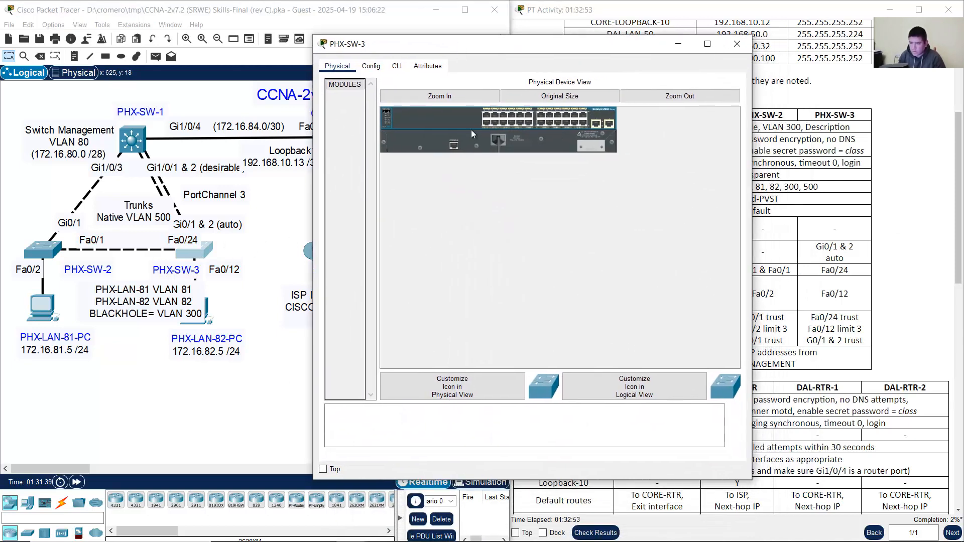
{"action": "left_click", "coordinate": [396, 66]}
Step: Enter global configuration mode on PHX-SW-3 and begin an 'int range' command
{"action": "type", "text": "en"}
{"action": "key", "text": "Return"}
{"action": "type", "text": "conf term"}
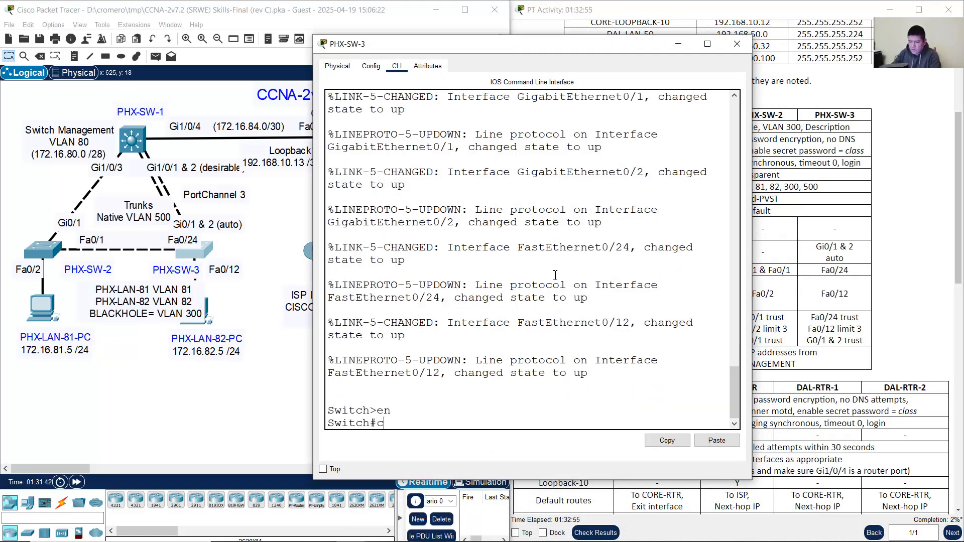
{"action": "key", "text": "Return"}
{"action": "type", "text": "int range"}
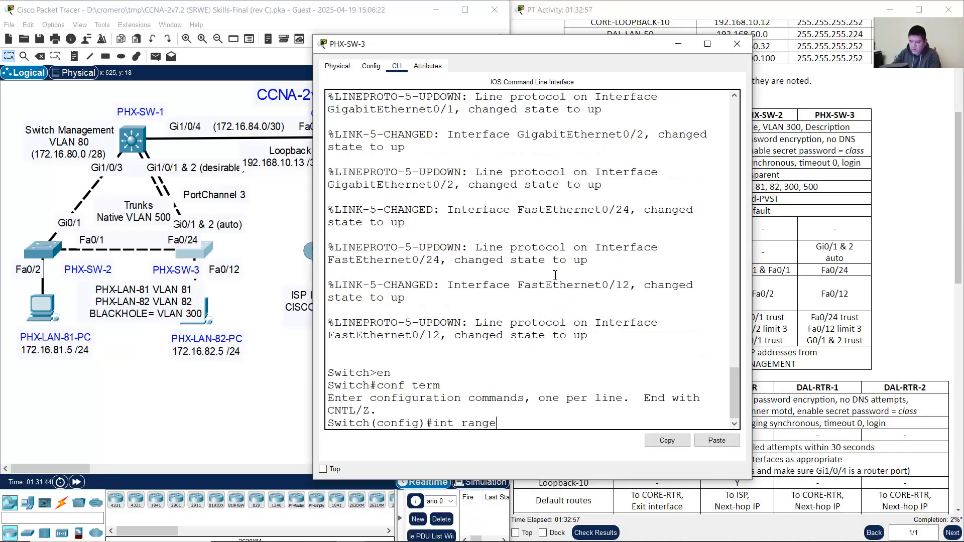
{"action": "left_click", "coordinate": [248, 252]}
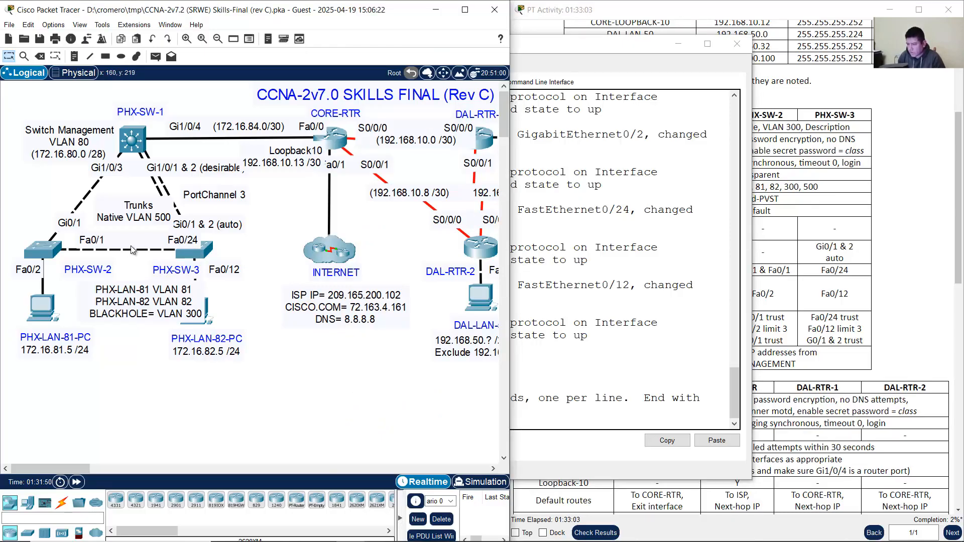
{"action": "mouse_move", "coordinate": [156, 252]}
Step: Enter 'int range f0/1-11, f0/13-23' on PHX-SW-3, checking used ports against the topology
{"action": "left_click", "coordinate": [602, 321]}
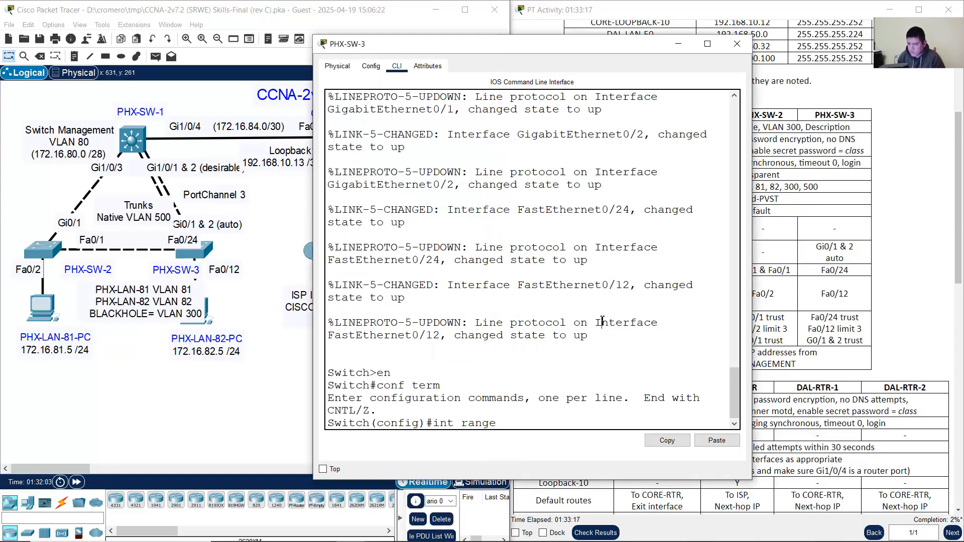
{"action": "type", "text": "f0/1-11, f0/13-"}
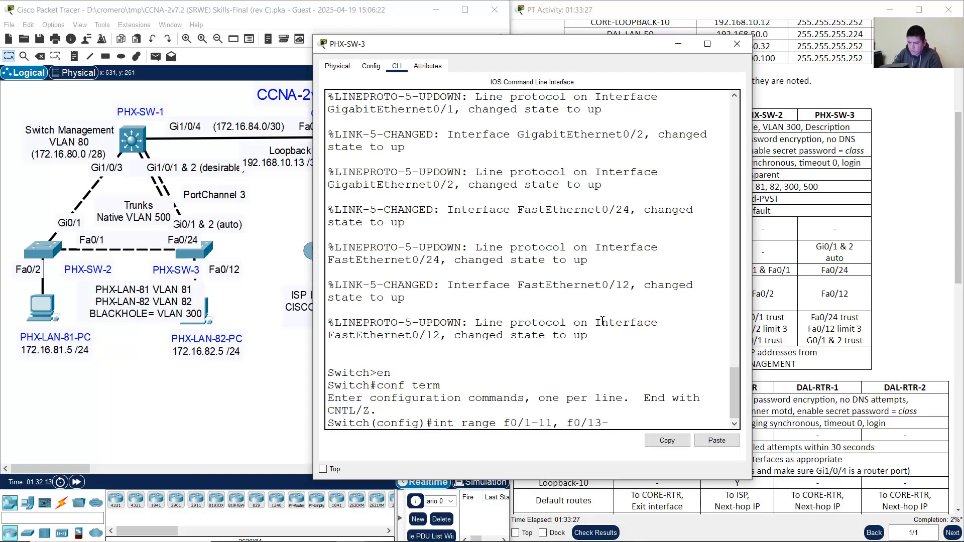
{"action": "type", "text": "24"}
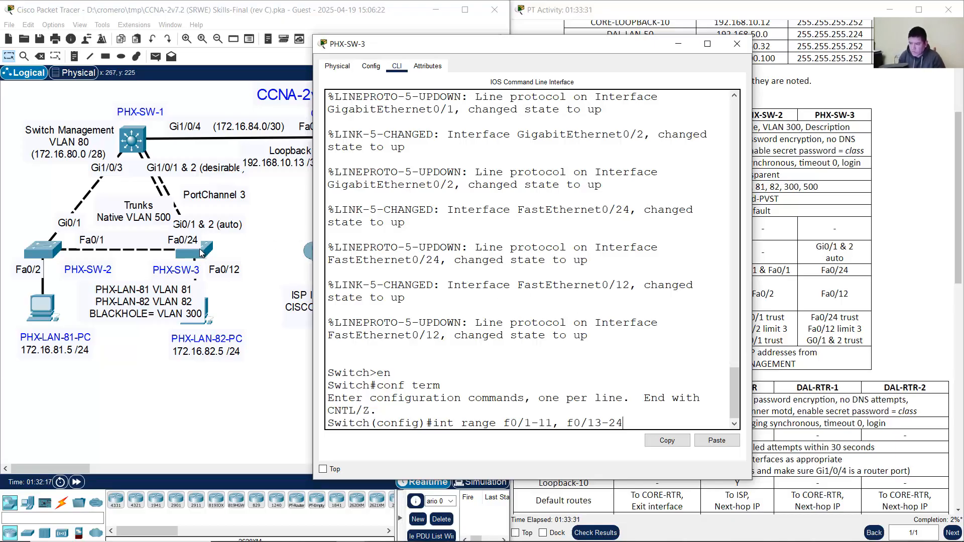
{"action": "key", "text": "BackSpace"}
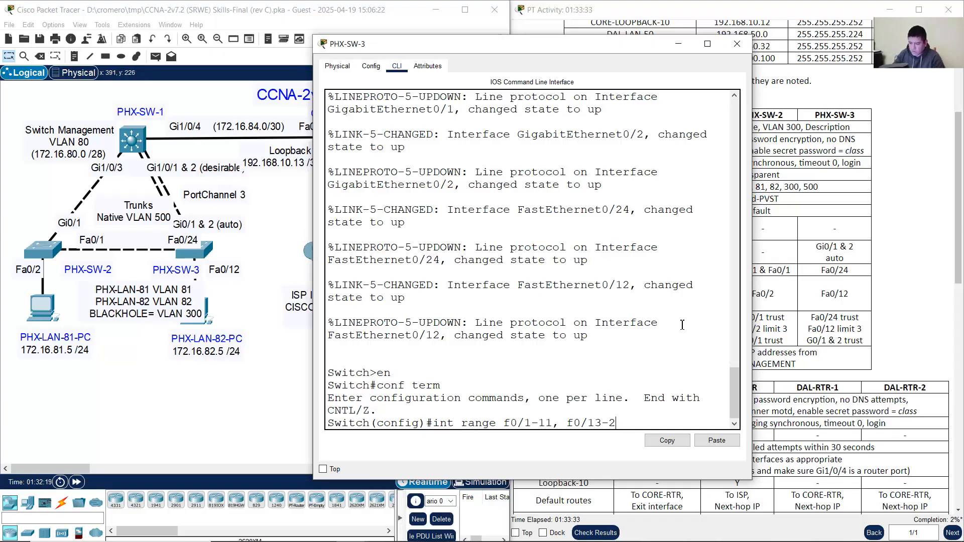
{"action": "type", "text": "3"}
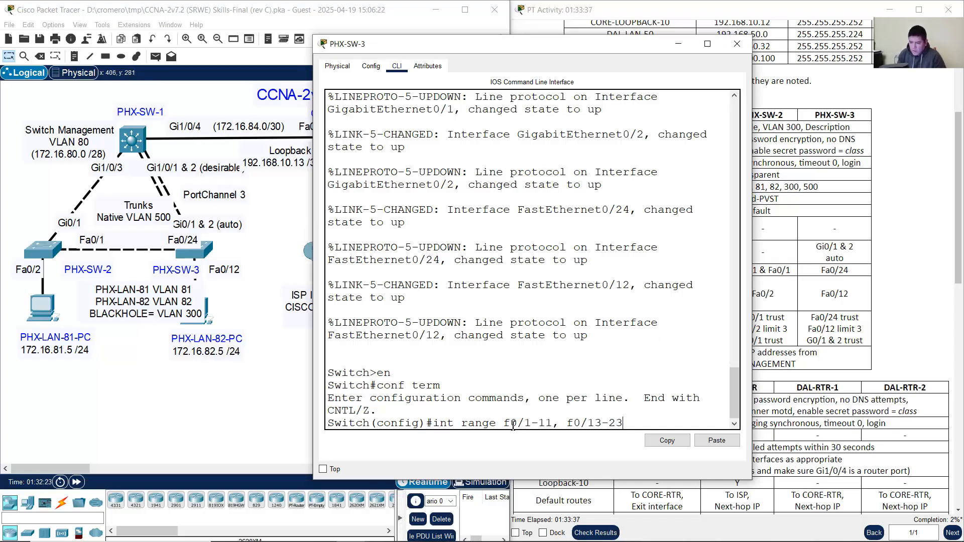
{"action": "left_click_drag", "start_coordinate": [504, 423], "coordinate": [554, 423]}
{"action": "left_click", "coordinate": [223, 271]}
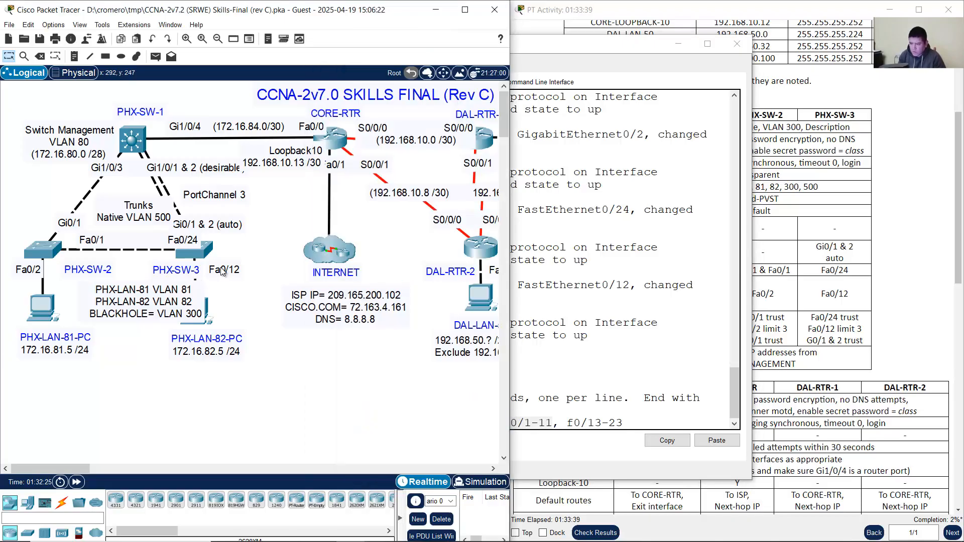
{"action": "left_click", "coordinate": [646, 363]}
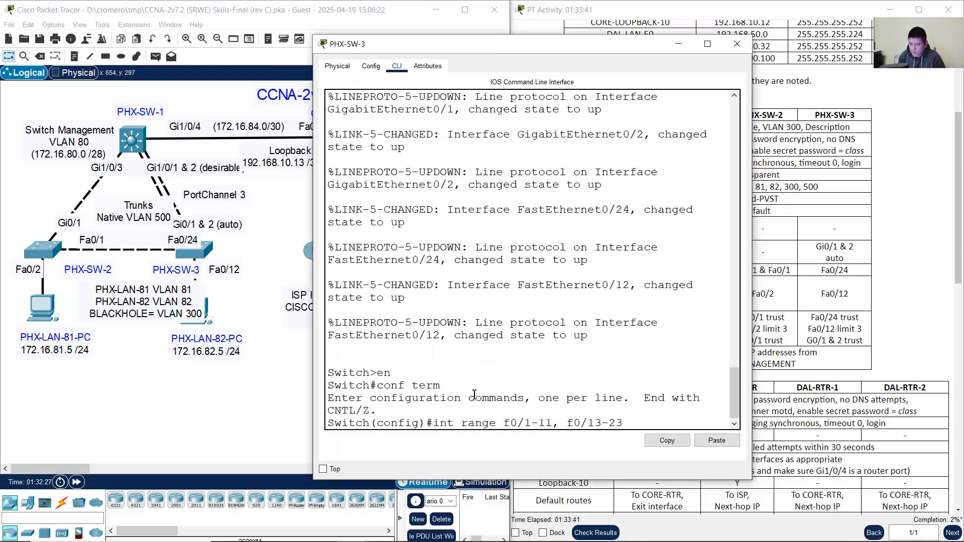
{"action": "left_click_drag", "start_coordinate": [566, 424], "coordinate": [650, 423]}
{"action": "left_click", "coordinate": [262, 252]}
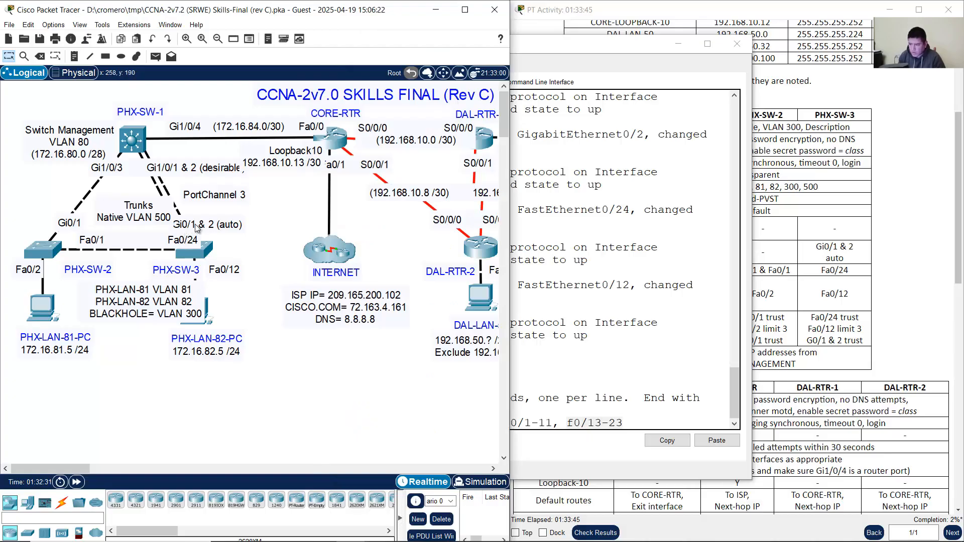
{"action": "left_click", "coordinate": [648, 410]}
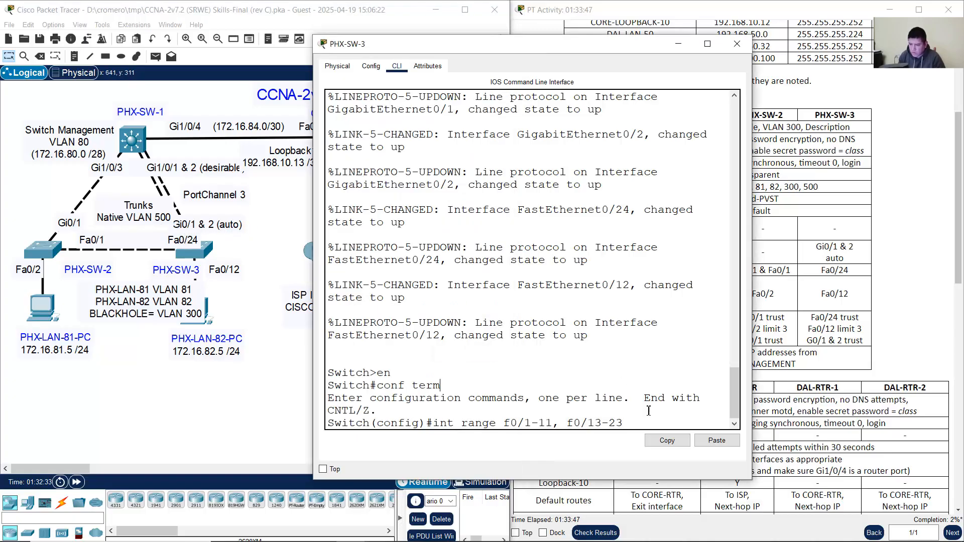
{"action": "key", "text": "Return"}
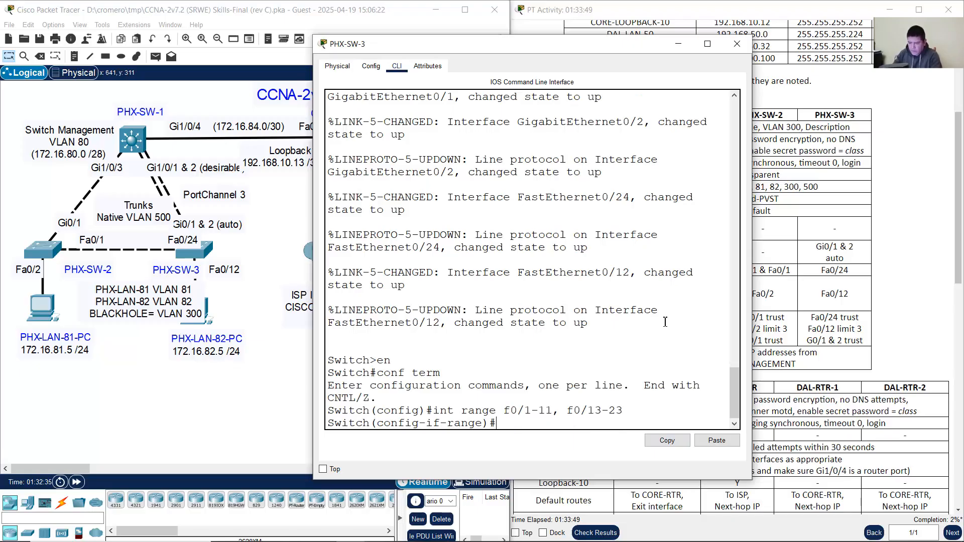
Step: Shut down PHX-SW-3's unused ports and set them to switchport mode access
{"action": "type", "text": "shutdown"}
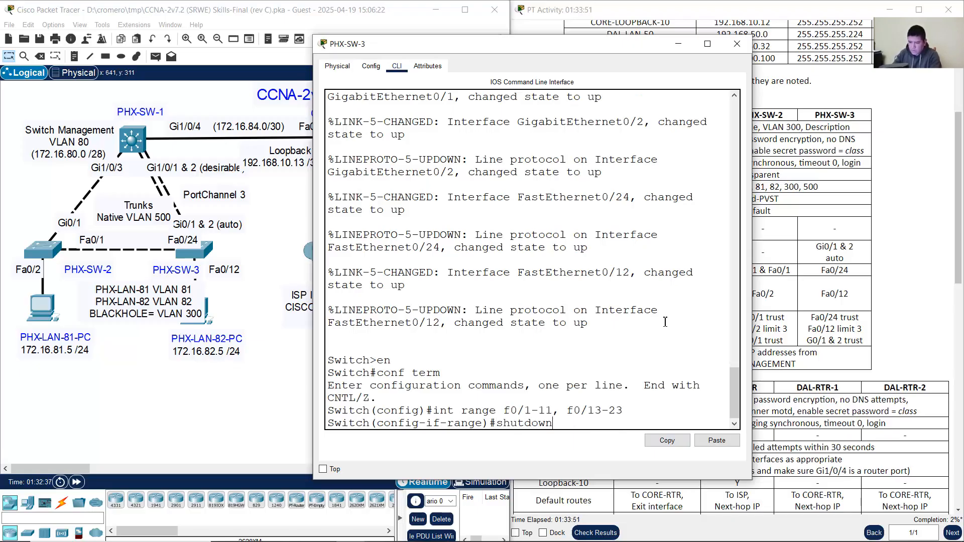
{"action": "key", "text": "Return"}
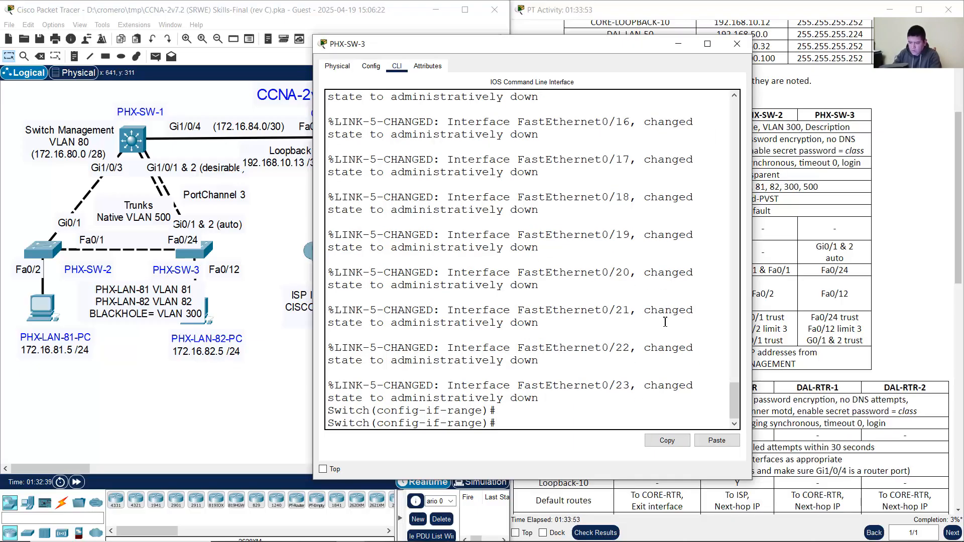
{"action": "type", "text": "switchport mod"}
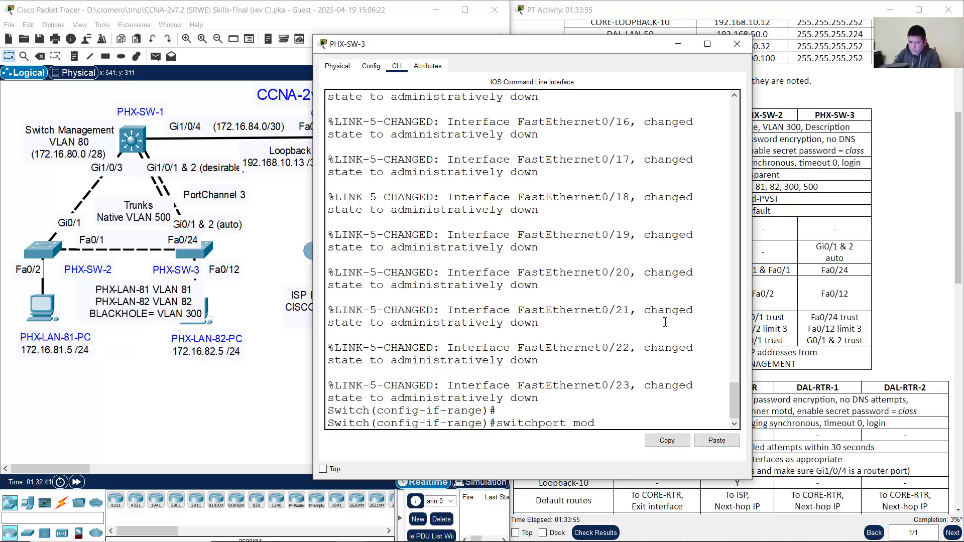
{"action": "type", "text": "e access"}
{"action": "key", "text": "Return"}
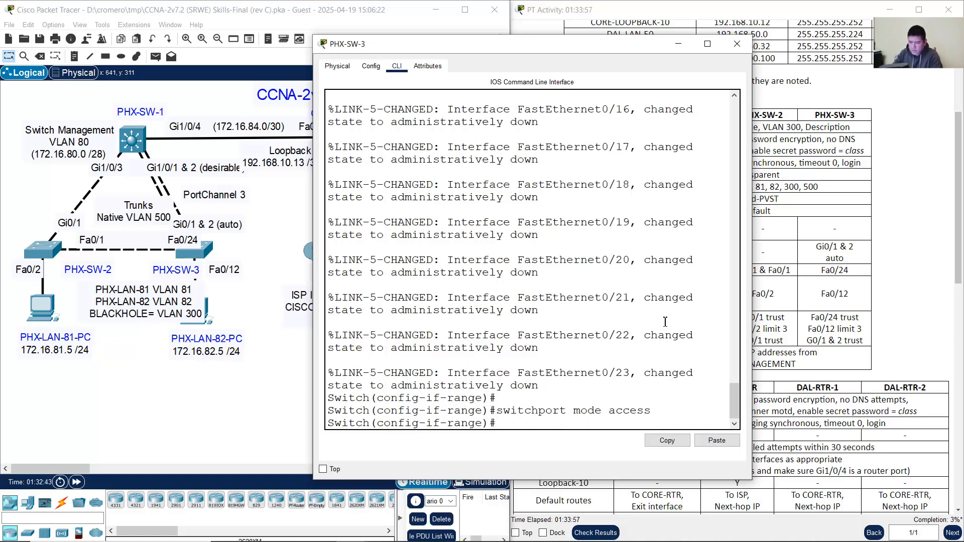
Step: Assign the ports to access VLAN 300 with switchport access vlan 300
{"action": "left_click", "coordinate": [814, 138]}
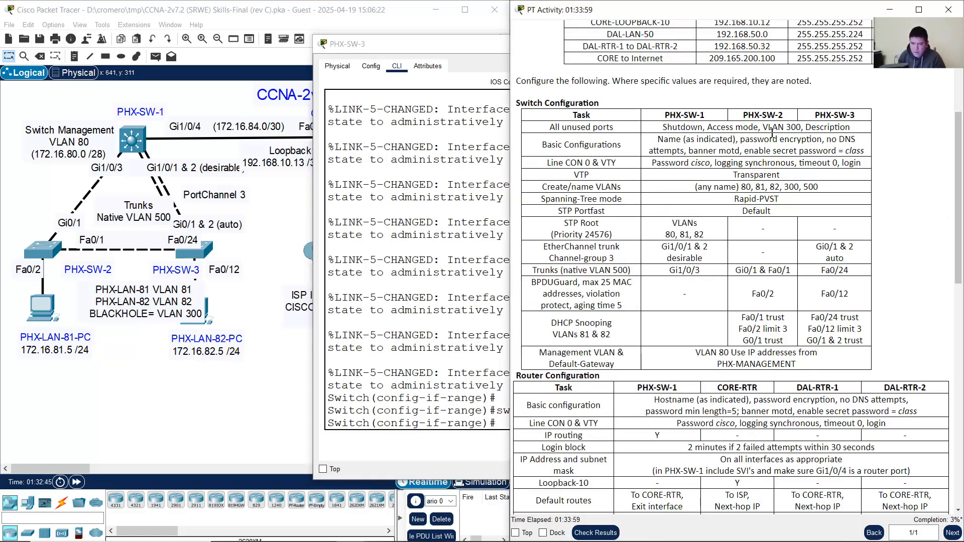
{"action": "left_click_drag", "start_coordinate": [772, 132], "coordinate": [801, 132]}
{"action": "left_click", "coordinate": [434, 350]}
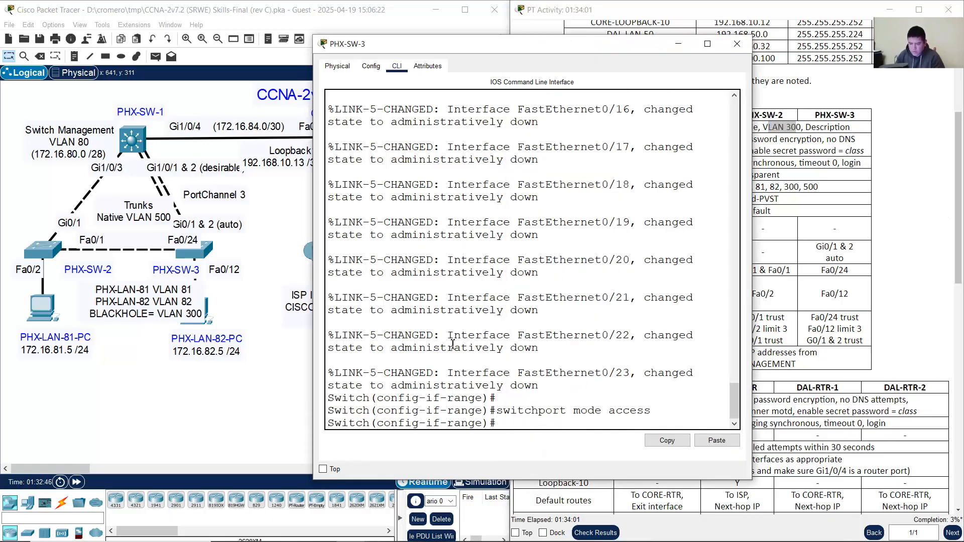
{"action": "key", "text": "Up"}
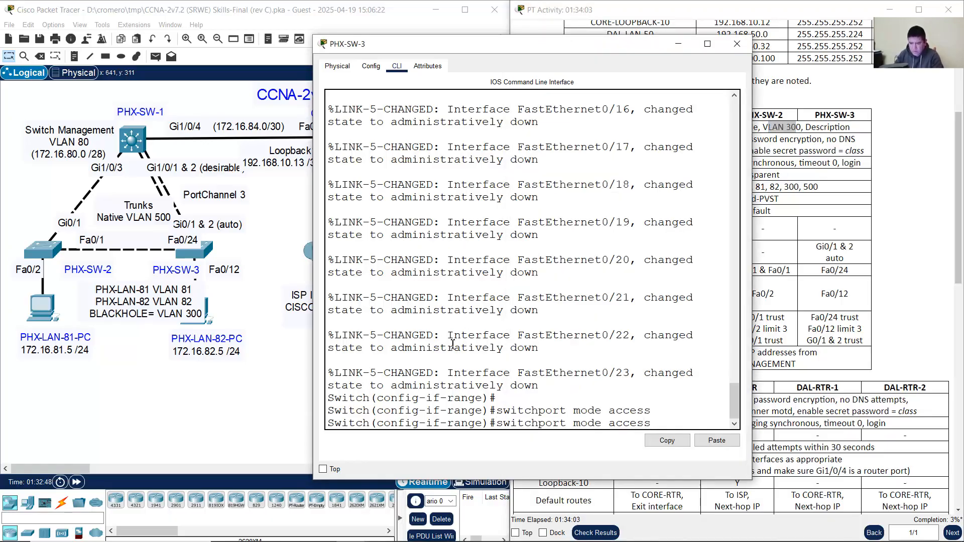
{"action": "key", "text": "Left"}
{"action": "key", "text": "Left"}
{"action": "key", "text": "Left"}
{"action": "key", "text": "Left"}
{"action": "key", "text": "Left"}
{"action": "key", "text": "Left"}
{"action": "key", "text": "BackSpace"}
{"action": "key", "text": "BackSpace"}
{"action": "key", "text": "BackSpace"}
{"action": "key", "text": "BackSpace"}
{"action": "key", "text": "BackSpace"}
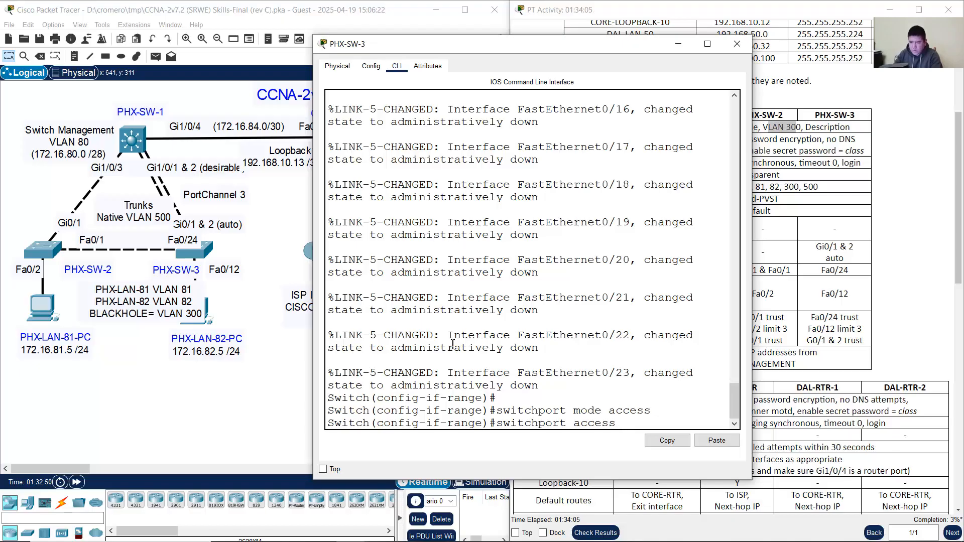
{"action": "type", "text": "vlan 300"}
{"action": "key", "text": "Return"}
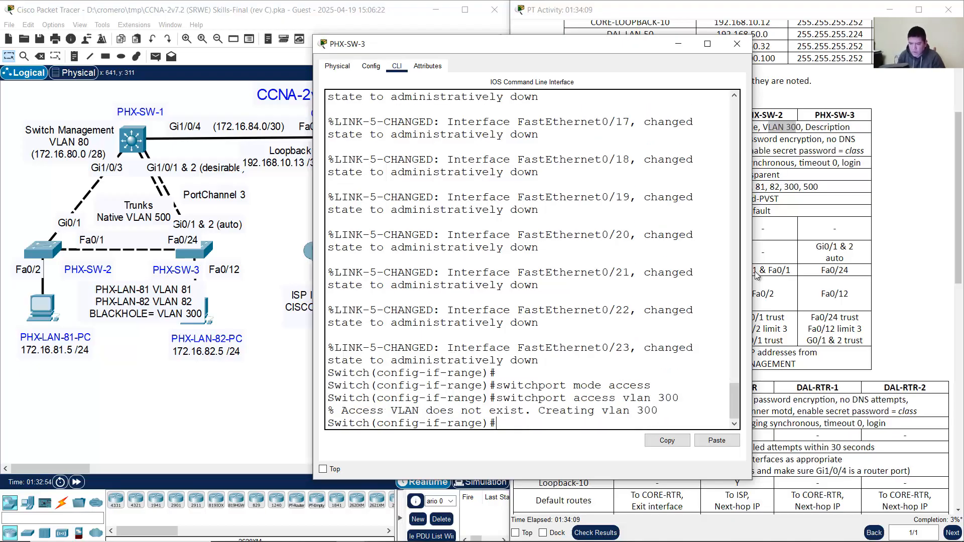
Step: Describe the ports as 'Unused interface' and exit to global configuration
{"action": "left_click_drag", "start_coordinate": [385, 412], "coordinate": [645, 409]}
{"action": "left_click", "coordinate": [904, 143]}
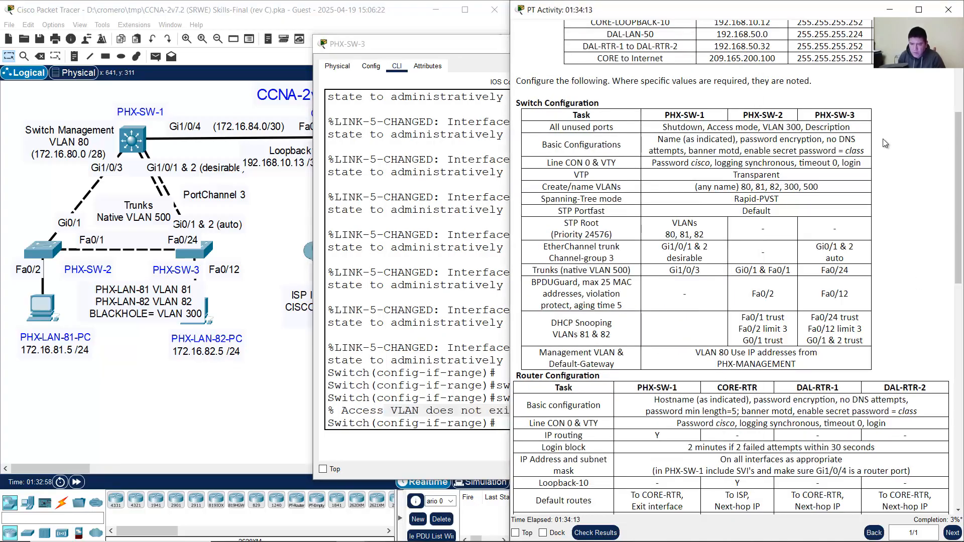
{"action": "left_click_drag", "start_coordinate": [806, 128], "coordinate": [850, 127]}
{"action": "left_click", "coordinate": [394, 402]}
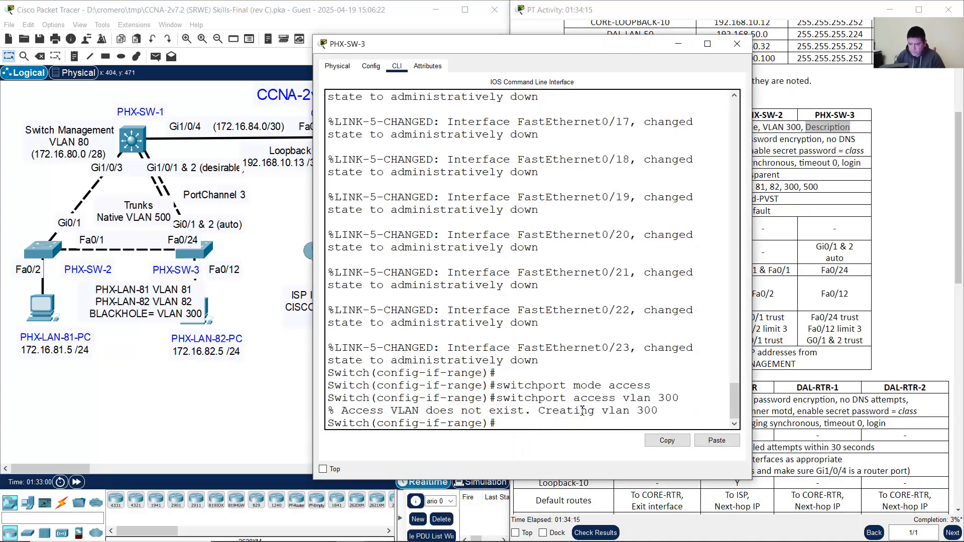
{"action": "type", "text": "De"}
{"action": "key", "text": "BackSpace"}
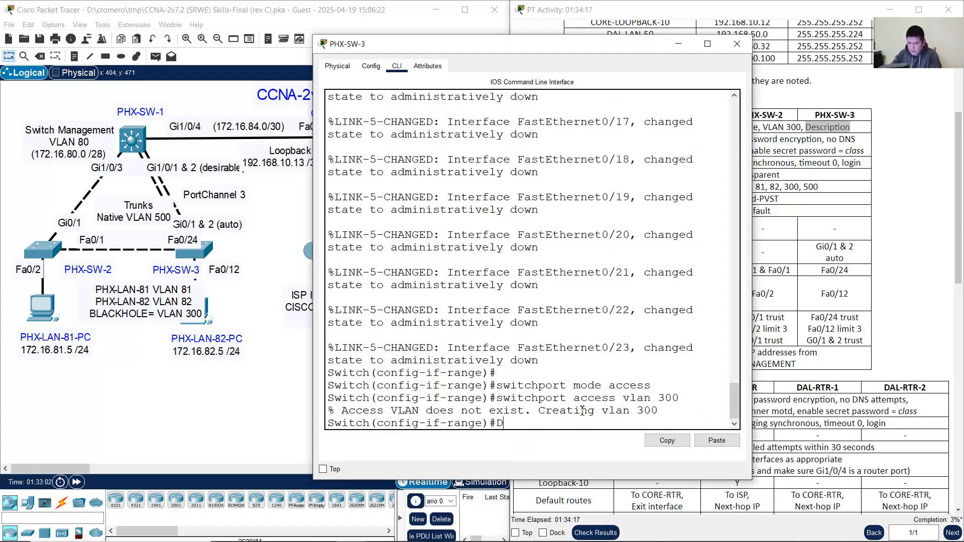
{"action": "type", "text": "escription Unu"}
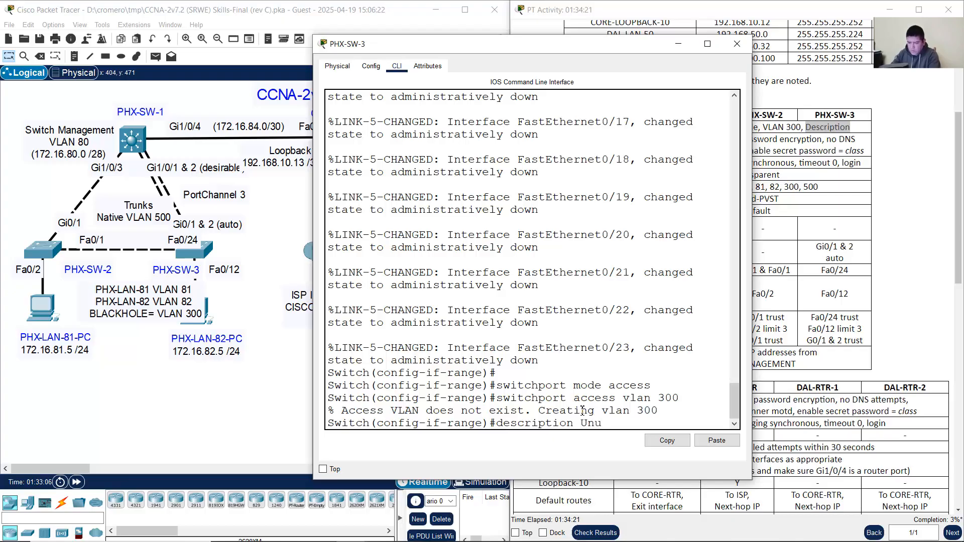
{"action": "type", "text": "sed interface"}
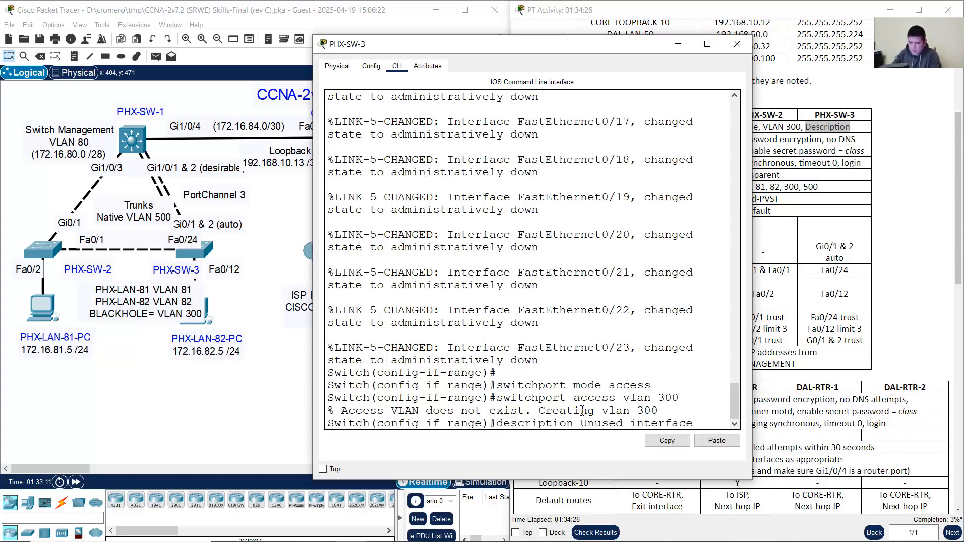
{"action": "key", "text": "Return"}
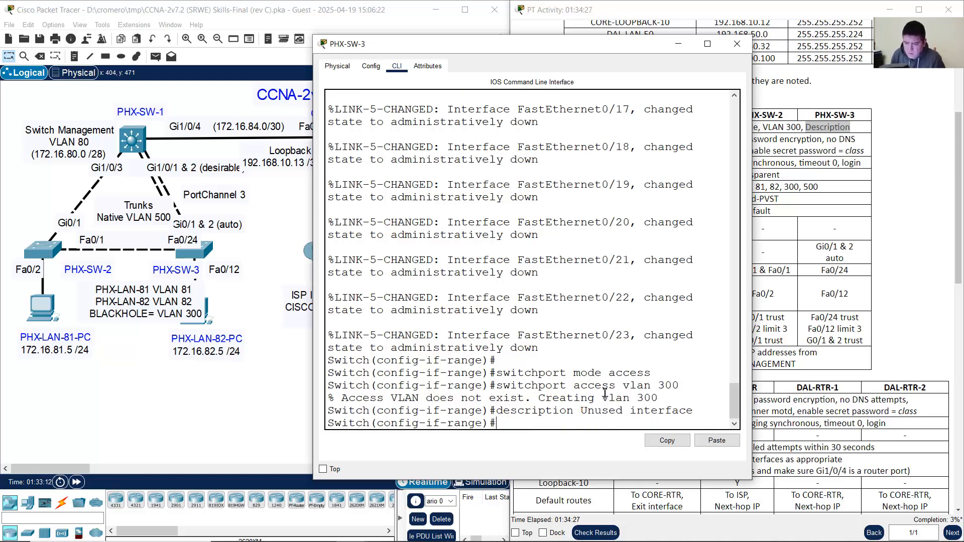
{"action": "type", "text": "exit"}
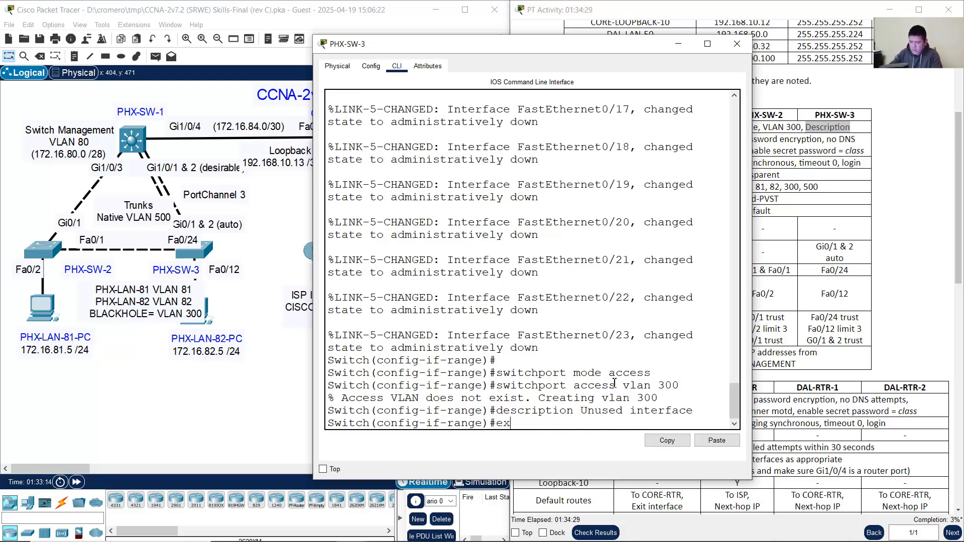
{"action": "key", "text": "Return"}
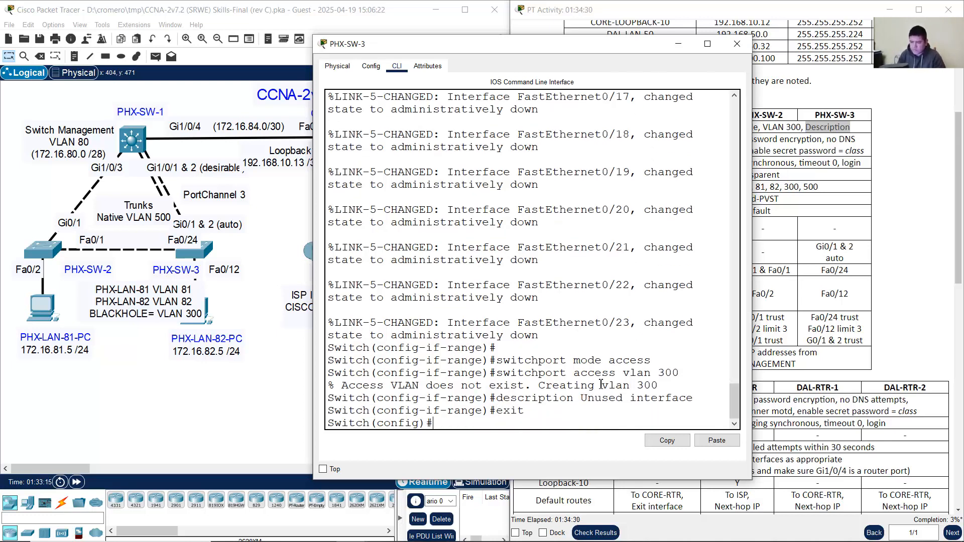
Step: Close PHX-SW-3's console and enter global configuration mode on PHX-SW-1's CLI
{"action": "left_click", "coordinate": [675, 46]}
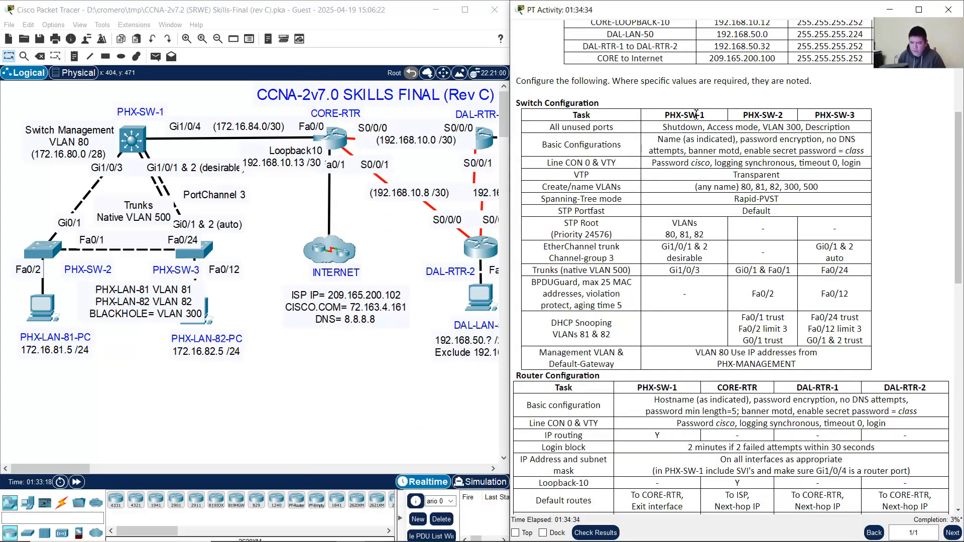
{"action": "left_click_drag", "start_coordinate": [667, 115], "coordinate": [708, 120]}
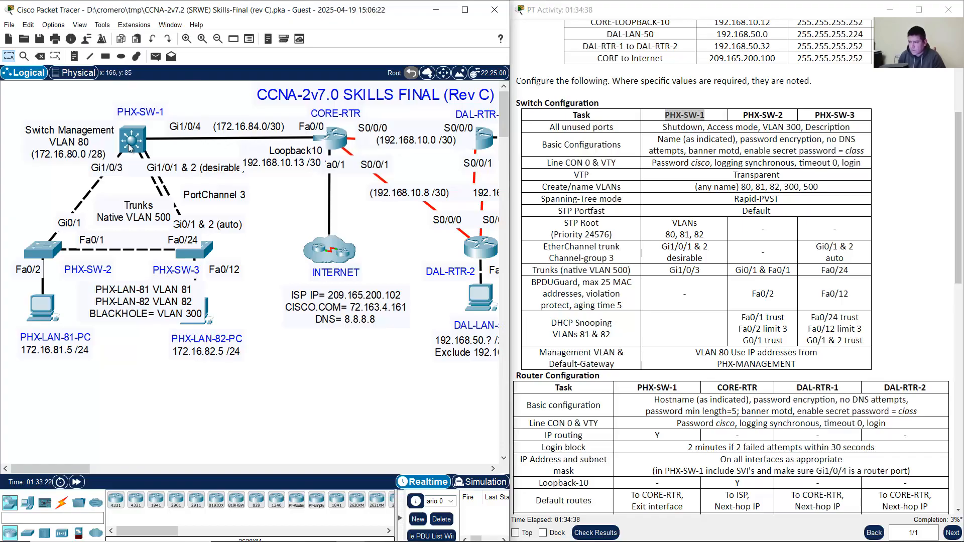
{"action": "left_click", "coordinate": [131, 145]}
{"action": "left_click_drag", "start_coordinate": [439, 105], "coordinate": [455, 50]}
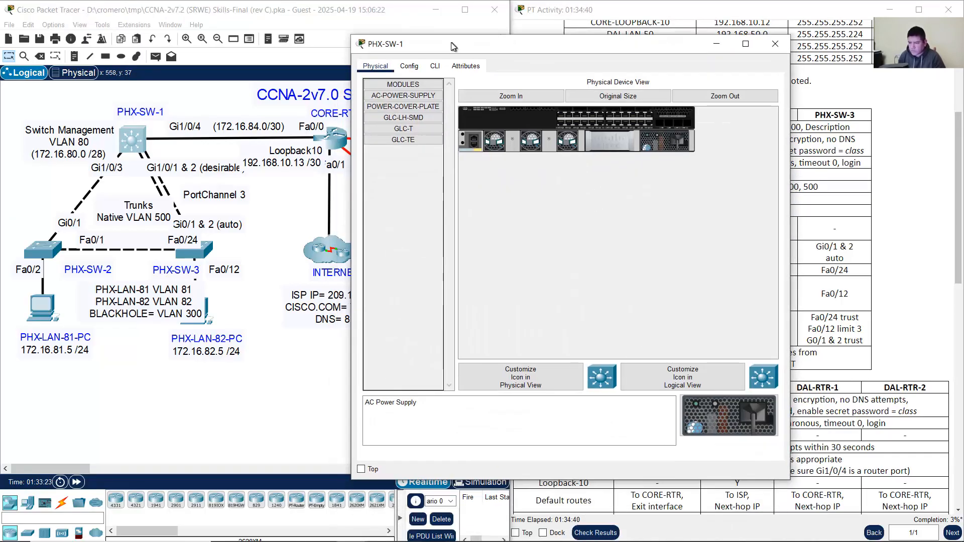
{"action": "left_click", "coordinate": [435, 66]}
{"action": "key", "text": "Return"}
{"action": "type", "text": "en"}
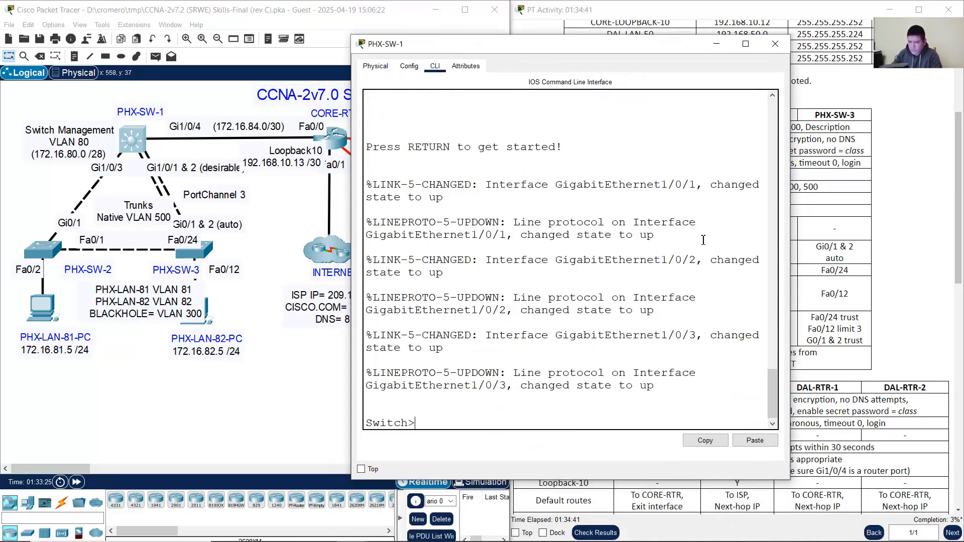
{"action": "key", "text": "Return"}
{"action": "type", "text": "conf term"}
{"action": "key", "text": "Return"}
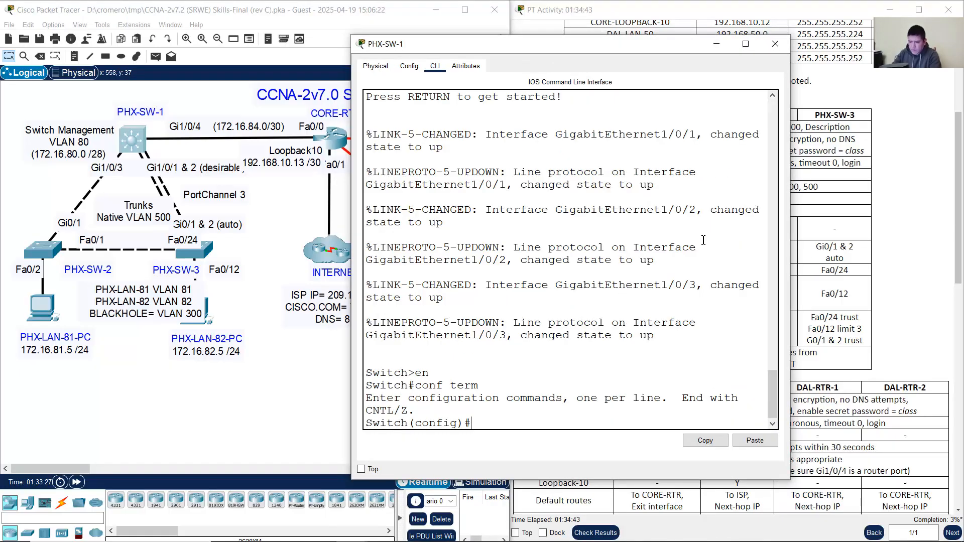
Step: Select interface range g1/0/5-24 on PHX-SW-1 after checking its used ports in the topology
{"action": "type", "text": "int range"}
{"action": "left_click", "coordinate": [193, 96]}
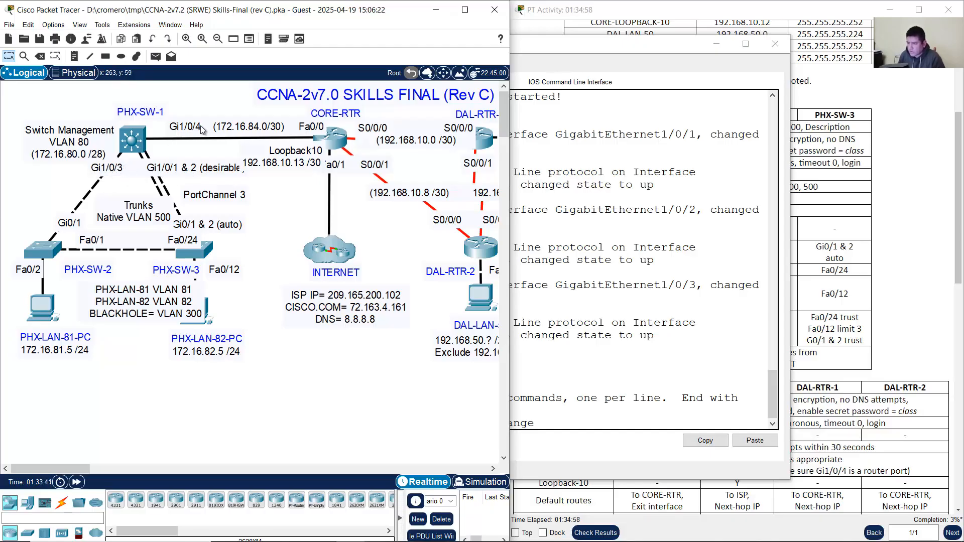
{"action": "left_click", "coordinate": [722, 342]}
{"action": "type", "text": "g0"}
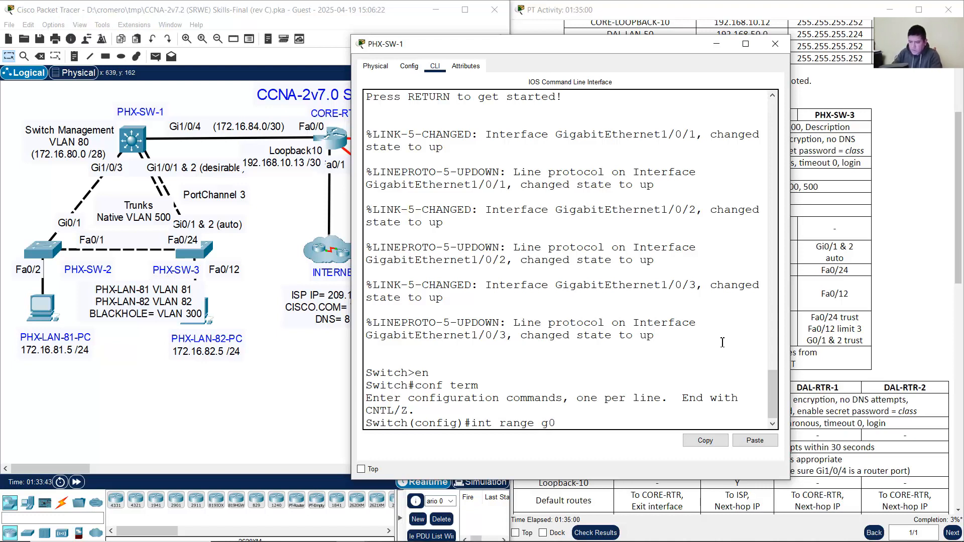
{"action": "key", "text": "BackSpace"}
{"action": "type", "text": "1"}
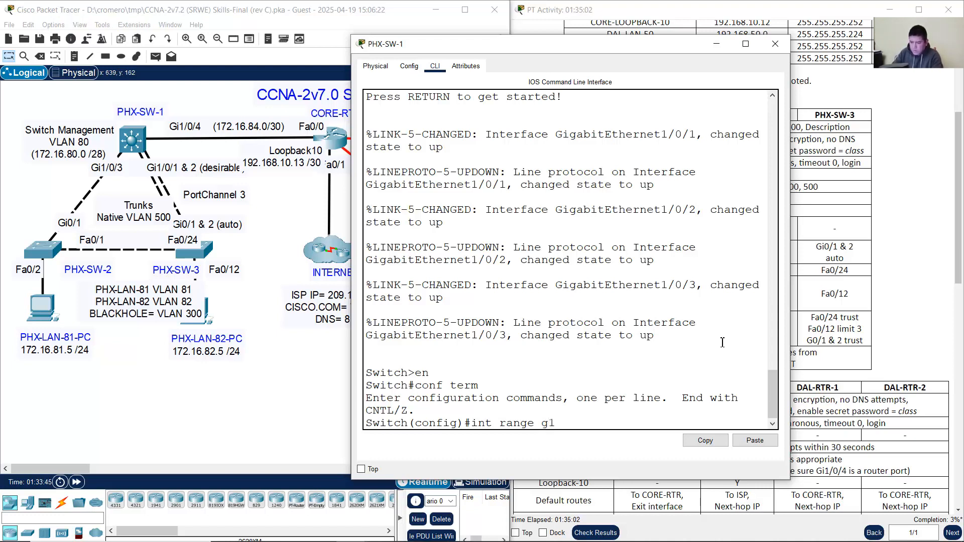
{"action": "type", "text": "/0/5-24"}
{"action": "left_click", "coordinate": [278, 201]}
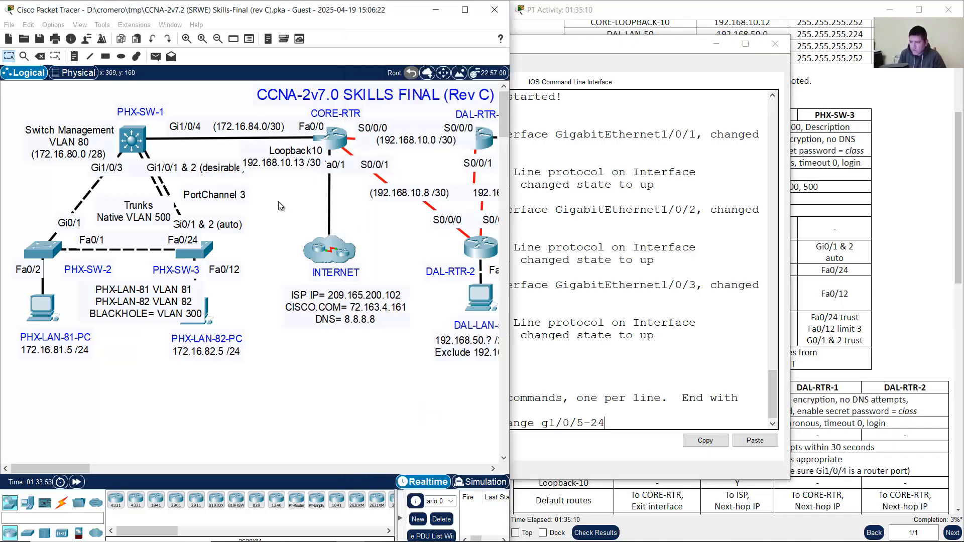
{"action": "mouse_move", "coordinate": [142, 149]}
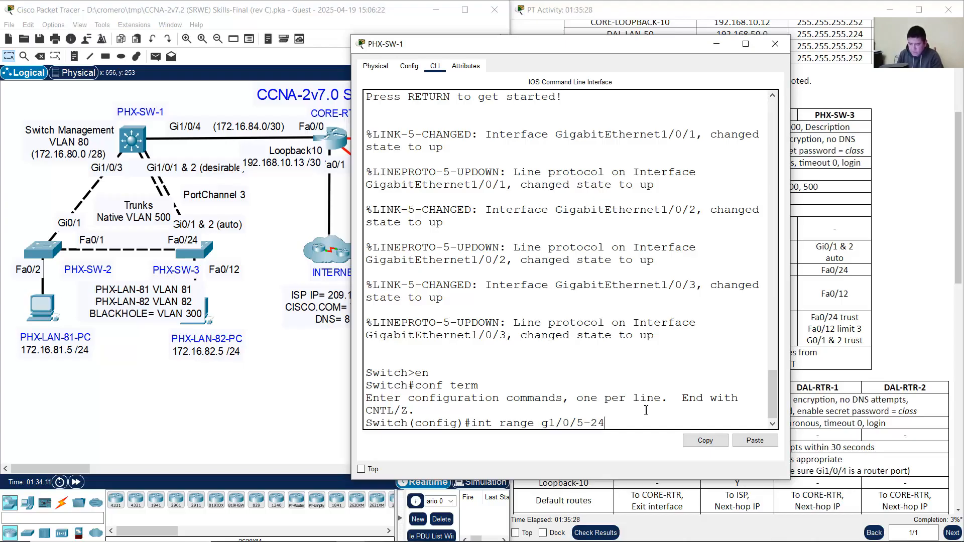
{"action": "key", "text": "Return"}
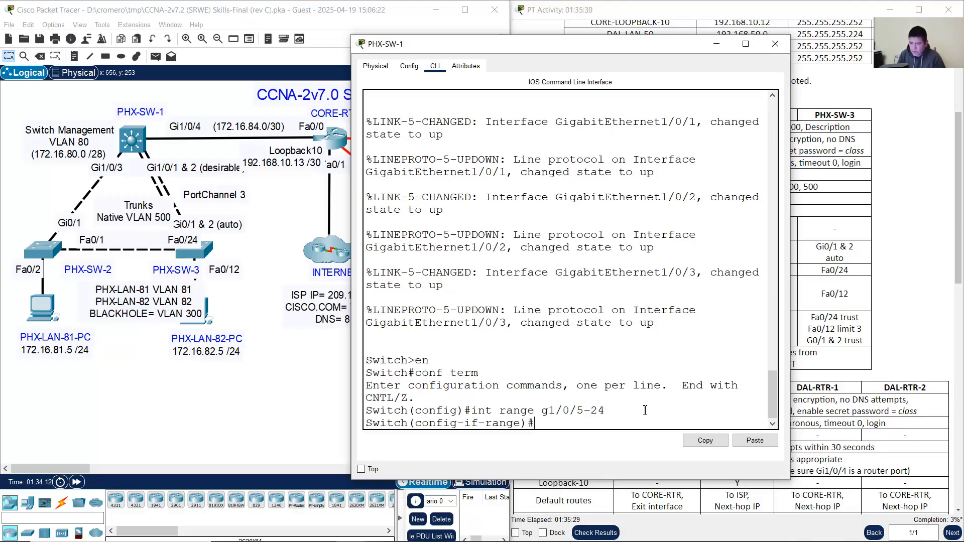
Step: Shut down the Gi1/0/5-24 port range on PHX-SW-1
{"action": "left_click", "coordinate": [196, 109]}
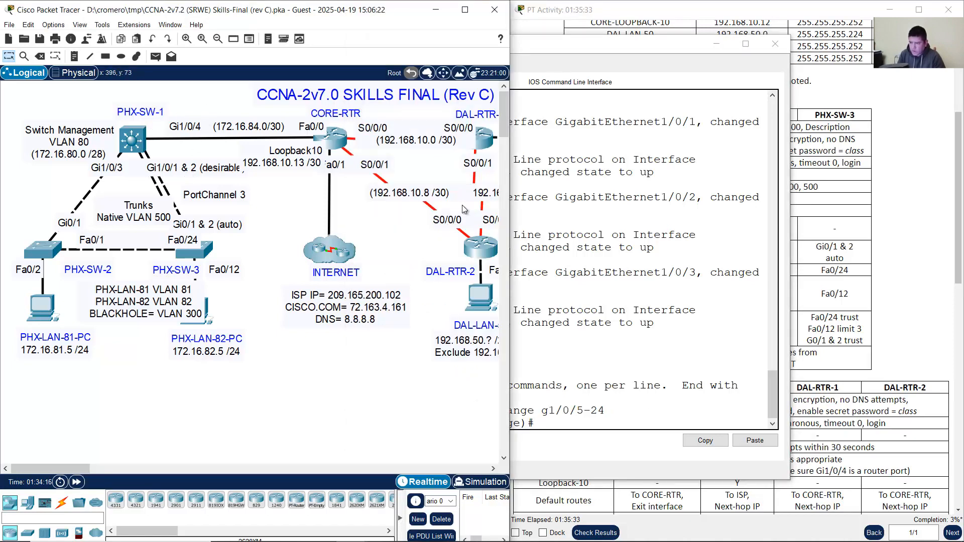
{"action": "left_click", "coordinate": [656, 408]}
{"action": "left_click_drag", "start_coordinate": [578, 408], "coordinate": [617, 409]}
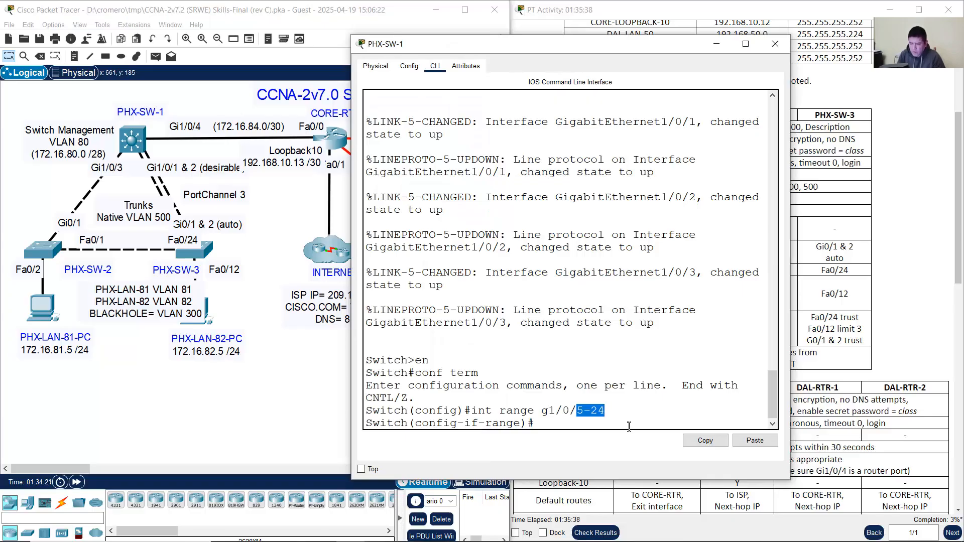
{"action": "left_click_drag", "start_coordinate": [576, 410], "coordinate": [626, 411]}
{"action": "left_click", "coordinate": [621, 425]}
{"action": "type", "text": "sh"}
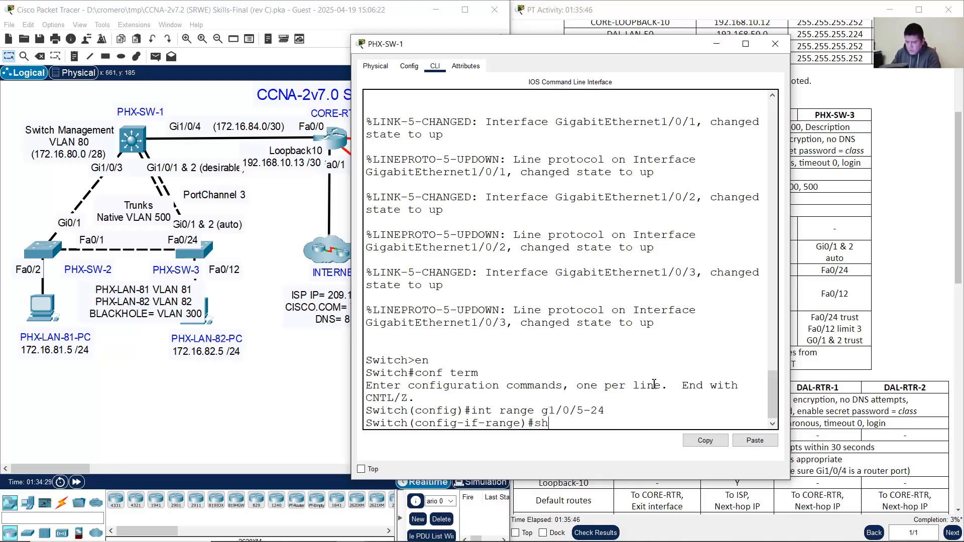
{"action": "type", "text": "utdown"}
{"action": "key", "text": "Return"}
Step: Make the range access ports with switchport mode access and switchport access vlan 300
{"action": "type", "text": "swit"}
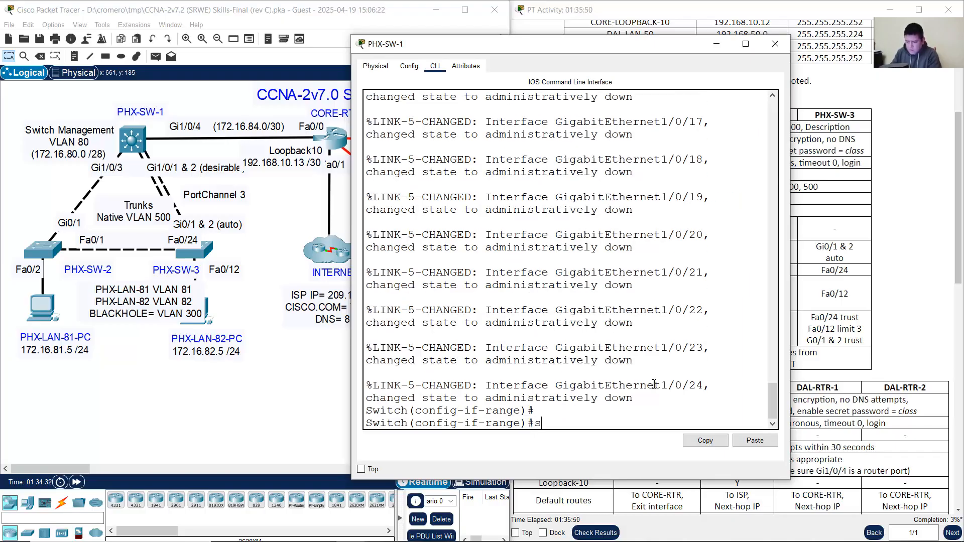
{"action": "type", "text": "chpot mode ac"}
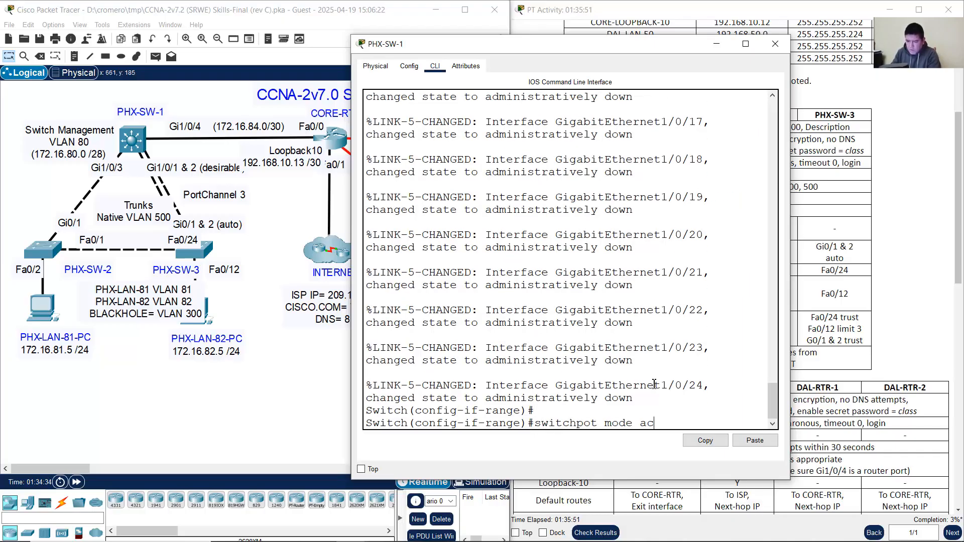
{"action": "type", "text": "cess"}
{"action": "key", "text": "Return"}
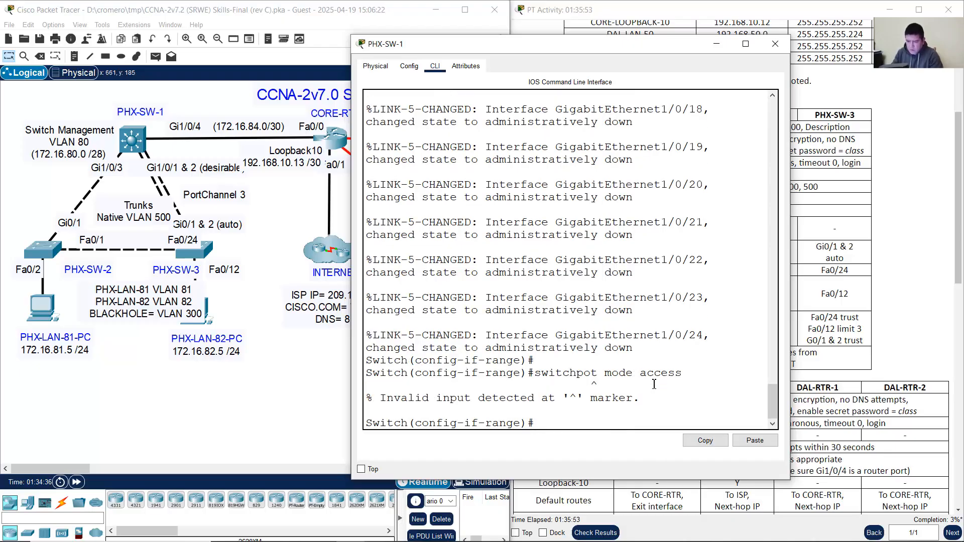
{"action": "key", "text": "Up"}
{"action": "key", "text": "Left"}
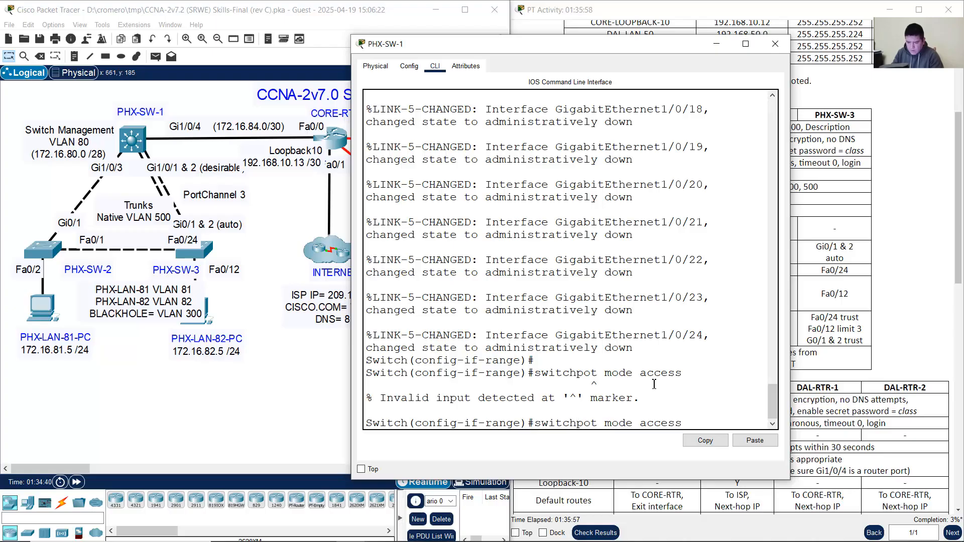
{"action": "type", "text": "r"}
{"action": "key", "text": "Return"}
{"action": "key", "text": "Up"}
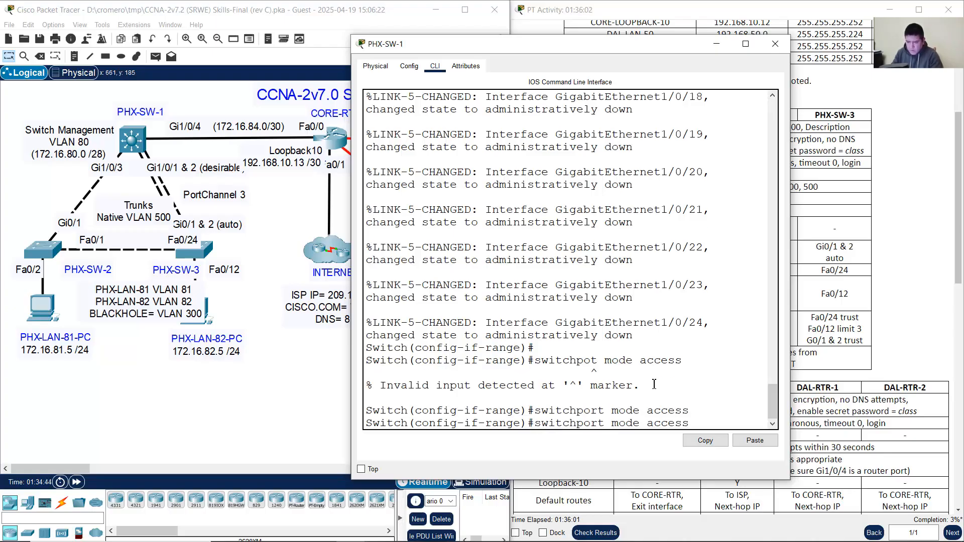
{"action": "key", "text": "BackSpace"}
{"action": "key", "text": "BackSpace"}
{"action": "key", "text": "BackSpace"}
{"action": "key", "text": "BackSpace"}
{"action": "key", "text": "BackSpace"}
{"action": "type", "text": "vlan 300"}
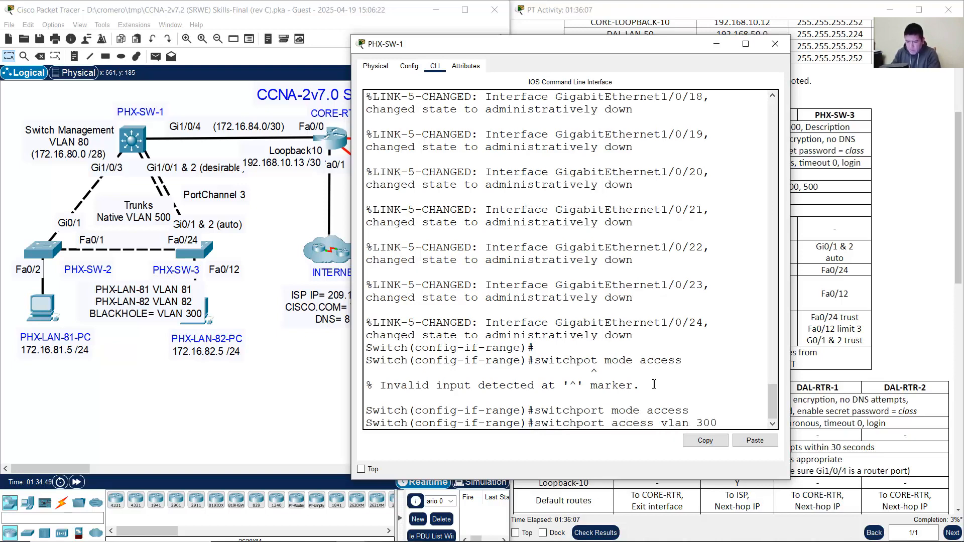
{"action": "key", "text": "Return"}
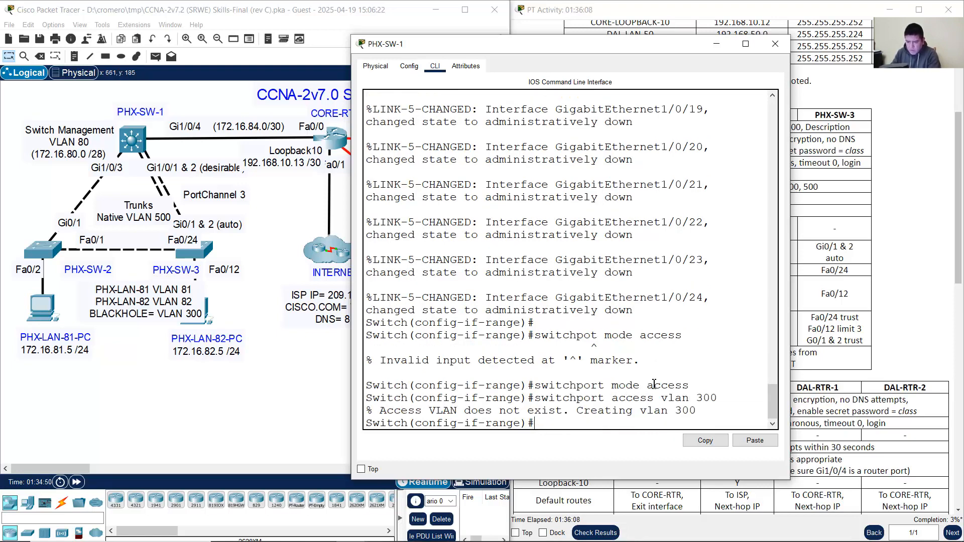
Step: Give the ports the description 'Unused interface' and exit interface configuration
{"action": "type", "text": "description "}
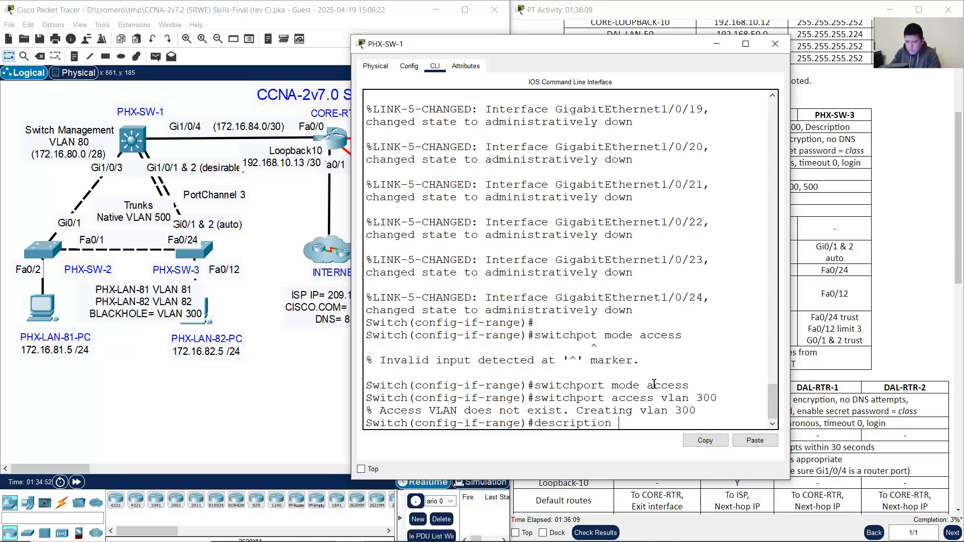
{"action": "type", "text": "Unused interface"}
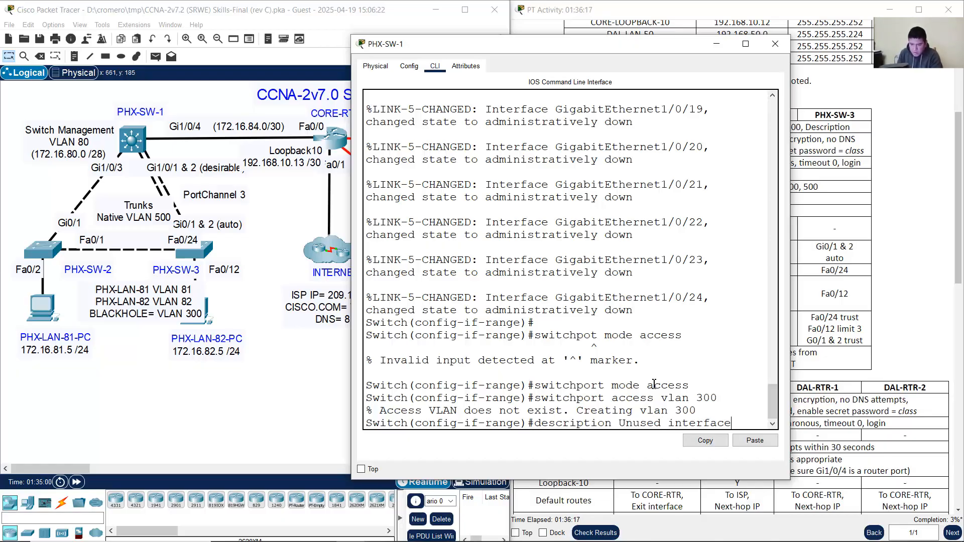
{"action": "key", "text": "Return"}
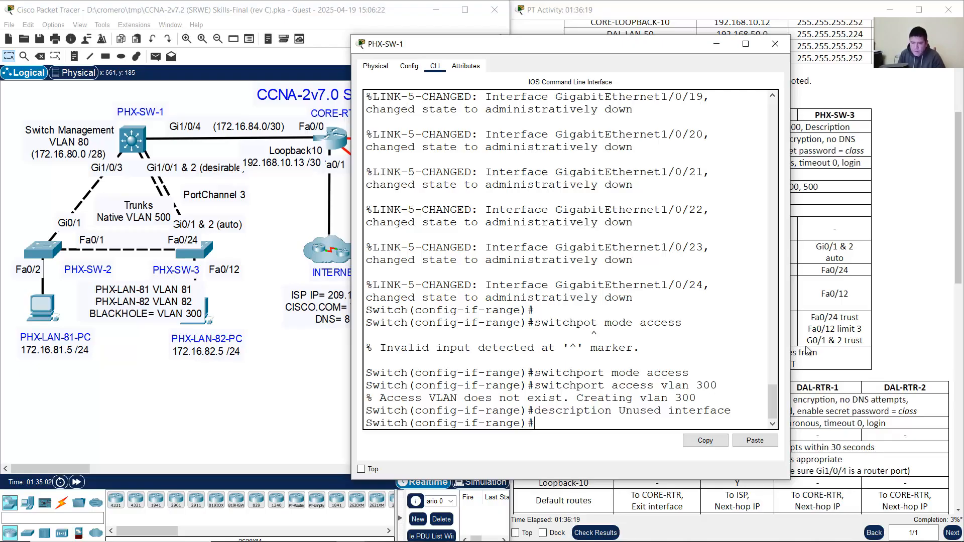
{"action": "left_click", "coordinate": [879, 226]}
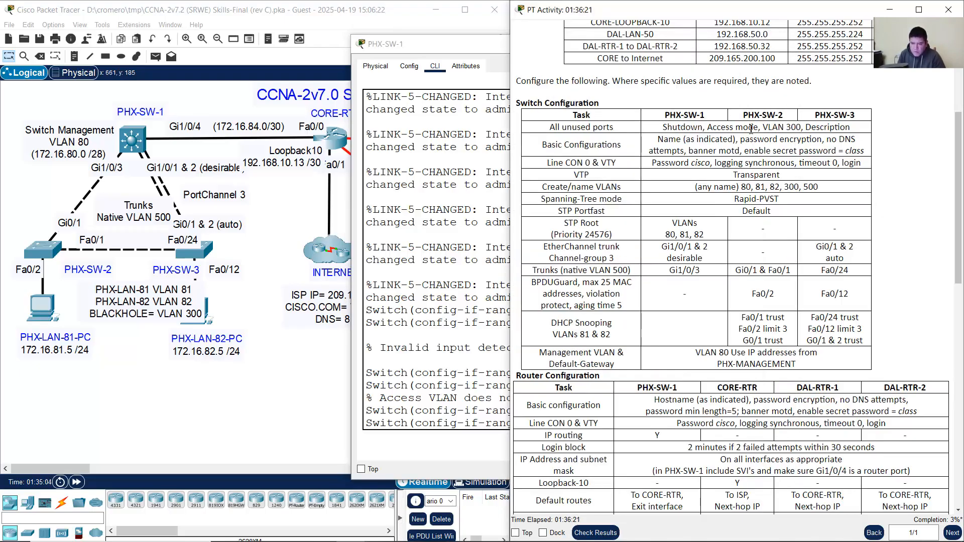
{"action": "left_click_drag", "start_coordinate": [831, 127], "coordinate": [870, 128]}
{"action": "left_click", "coordinate": [411, 342]}
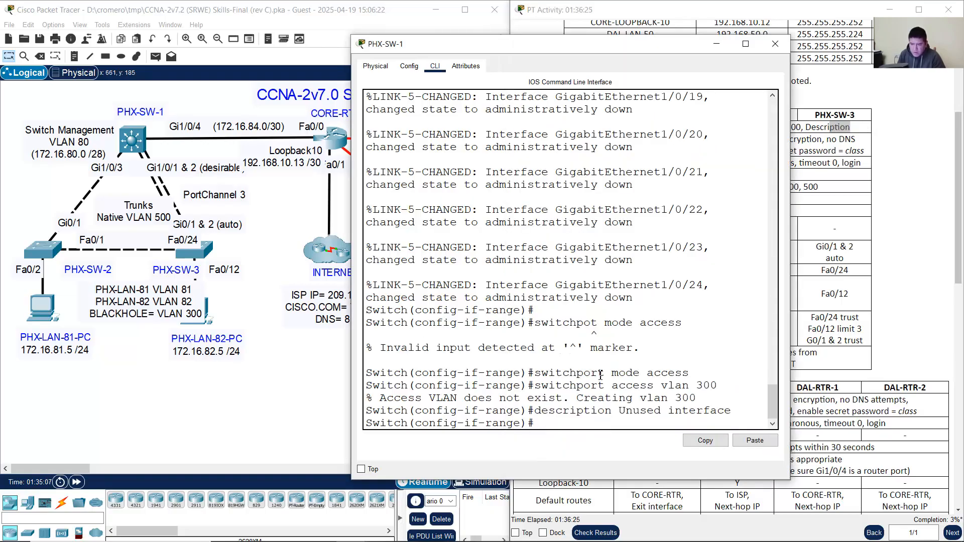
{"action": "left_click_drag", "start_coordinate": [564, 374], "coordinate": [654, 411]}
{"action": "left_click", "coordinate": [642, 420]}
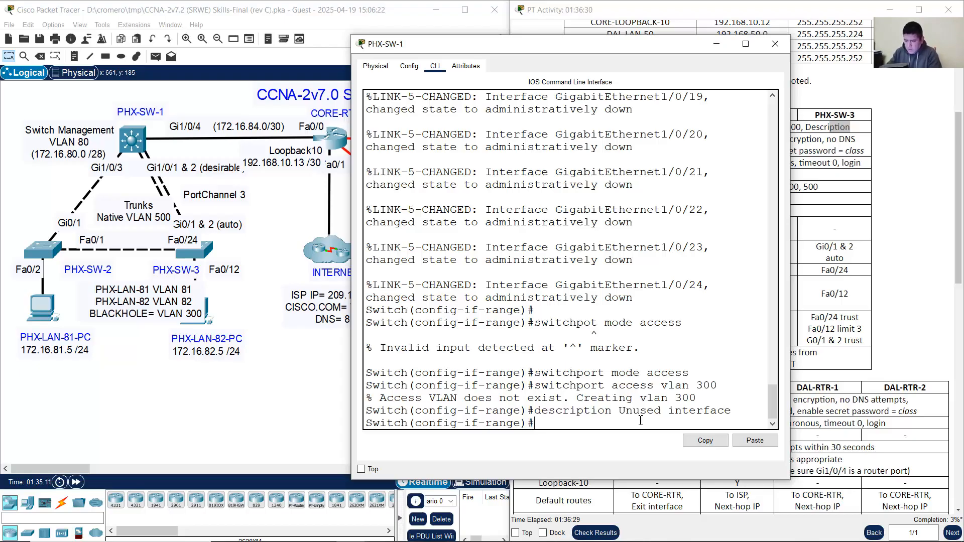
{"action": "type", "text": "exit"}
{"action": "key", "text": "Return"}
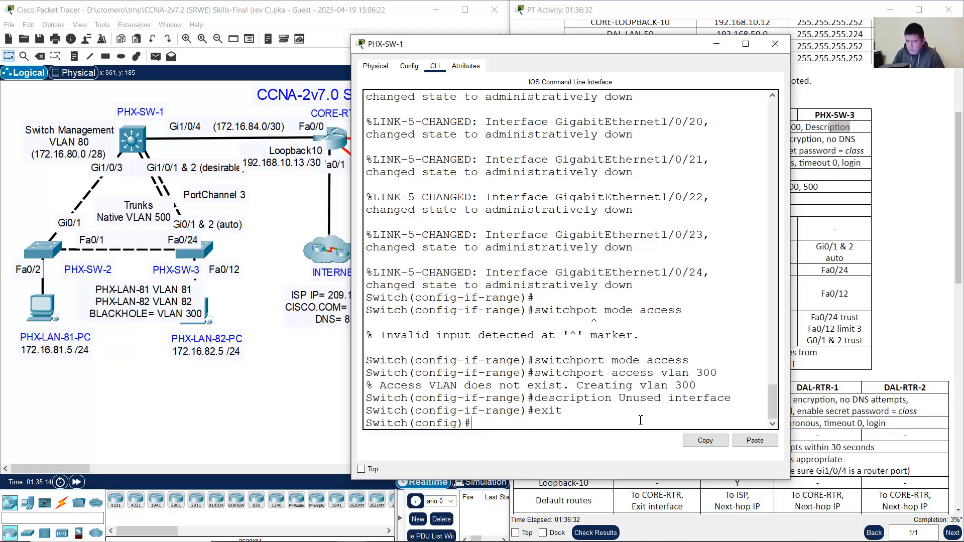
{"action": "left_click", "coordinate": [197, 103]}
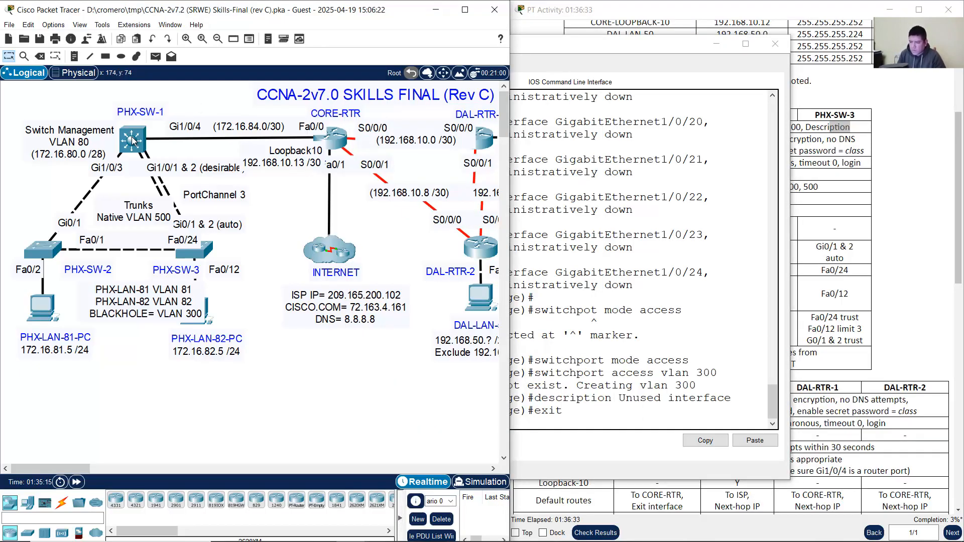
Step: Select interface range g1/1/1-4 on PHX-SW-1 by editing the recalled range command
{"action": "mouse_move", "coordinate": [133, 141]}
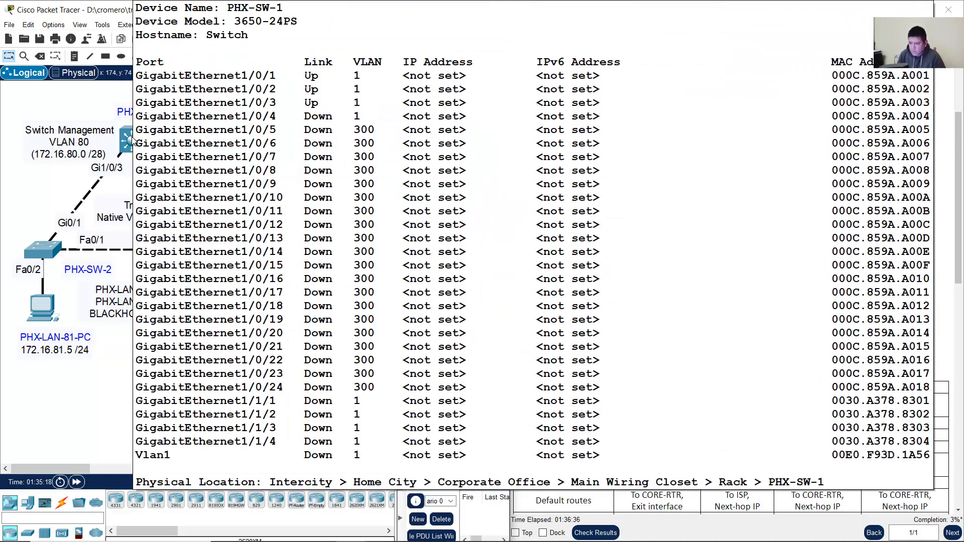
{"action": "left_click", "coordinate": [133, 140]}
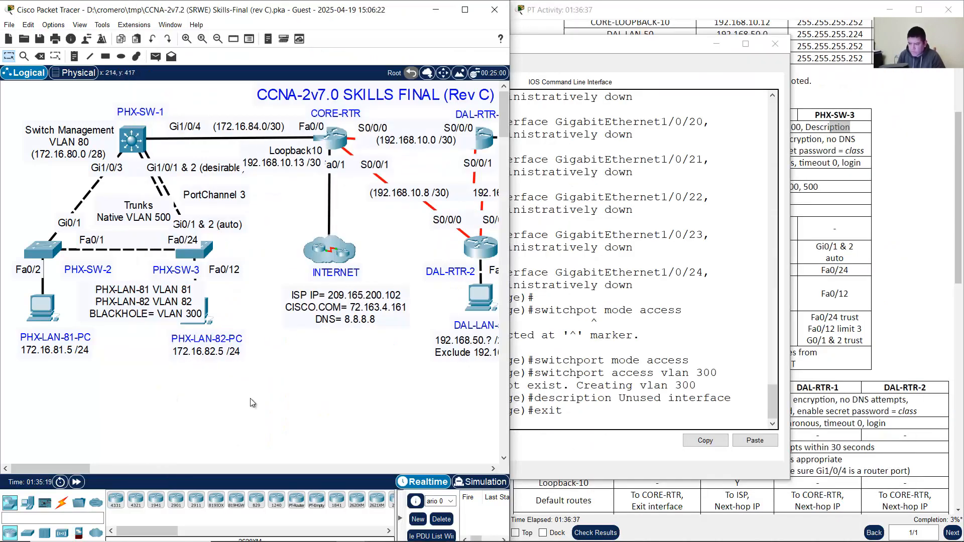
{"action": "key", "text": "Up"}
{"action": "key", "text": "Up"}
{"action": "key", "text": "Up"}
{"action": "key", "text": "Up"}
{"action": "key", "text": "Up"}
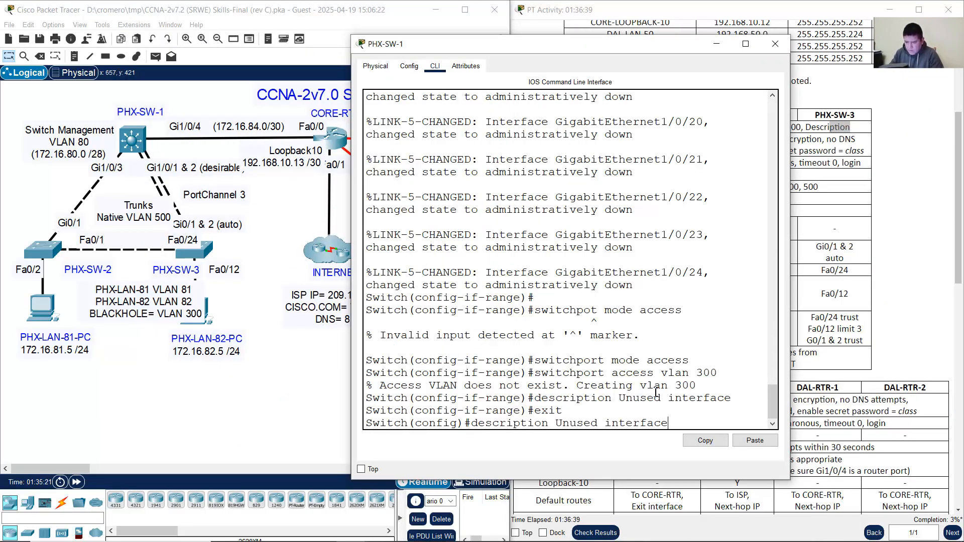
{"action": "key", "text": "Up"}
{"action": "key", "text": "Up"}
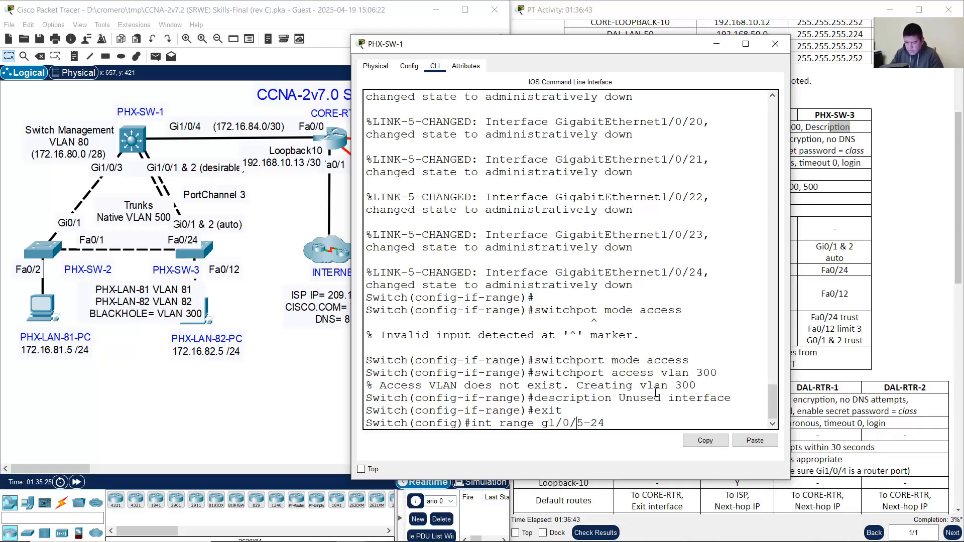
{"action": "key", "text": "Left"}
{"action": "key", "text": "Left"}
{"action": "key", "text": "Left"}
{"action": "key", "text": "BackSpace"}
{"action": "type", "text": "1"}
{"action": "key", "text": "Left"}
{"action": "key", "text": "Left"}
{"action": "key", "text": "BackSpace"}
{"action": "type", "text": "1"}
{"action": "key", "text": "Delete"}
{"action": "key", "text": "Return"}
Step: Shut down Gi1/1/1-4 and set them to switchport mode access
{"action": "type", "text": "exit"}
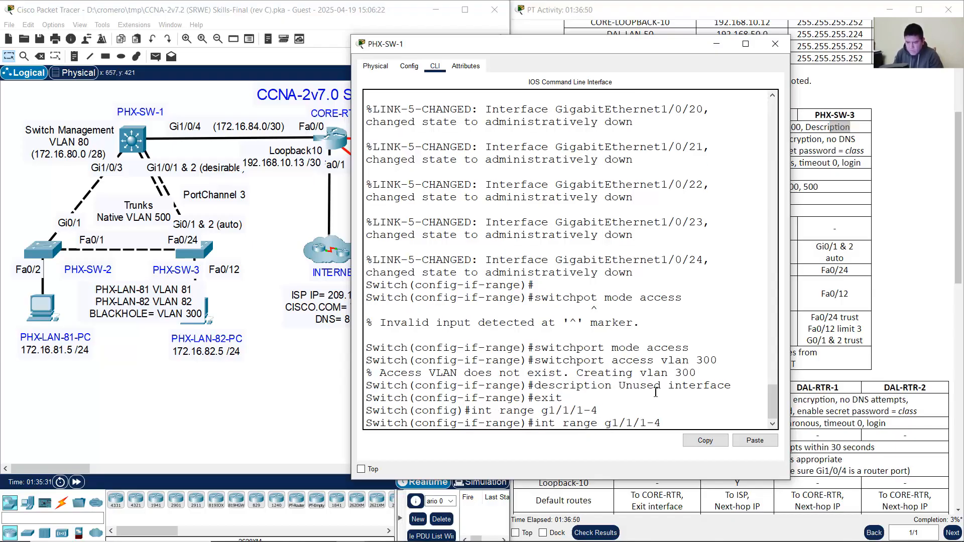
{"action": "key", "text": "Up"}
{"action": "key", "text": "Up"}
{"action": "key", "text": "Up"}
{"action": "key", "text": "Up"}
{"action": "key", "text": "Up"}
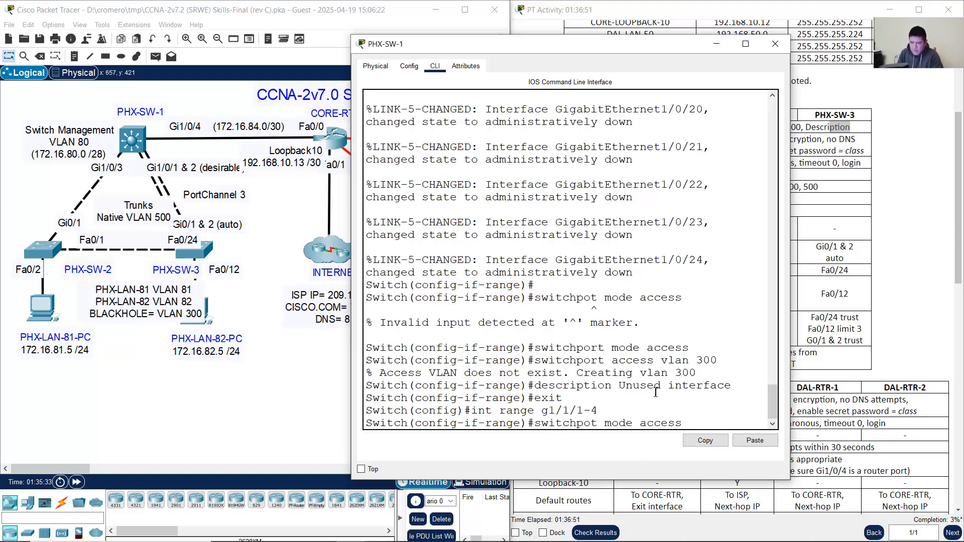
{"action": "key", "text": "Return"}
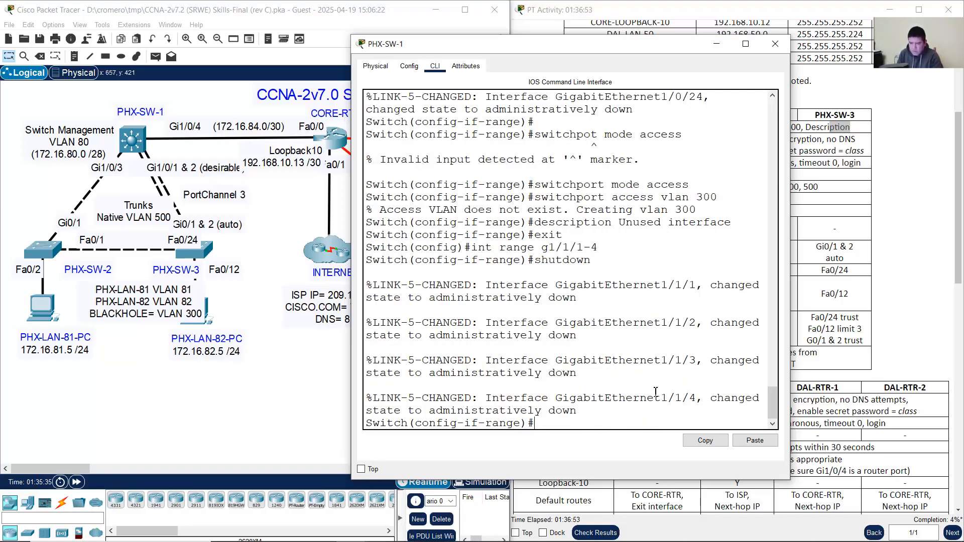
{"action": "key", "text": "Up"}
{"action": "key", "text": "Up"}
{"action": "key", "text": "Up"}
{"action": "key", "text": "Up"}
{"action": "key", "text": "Up"}
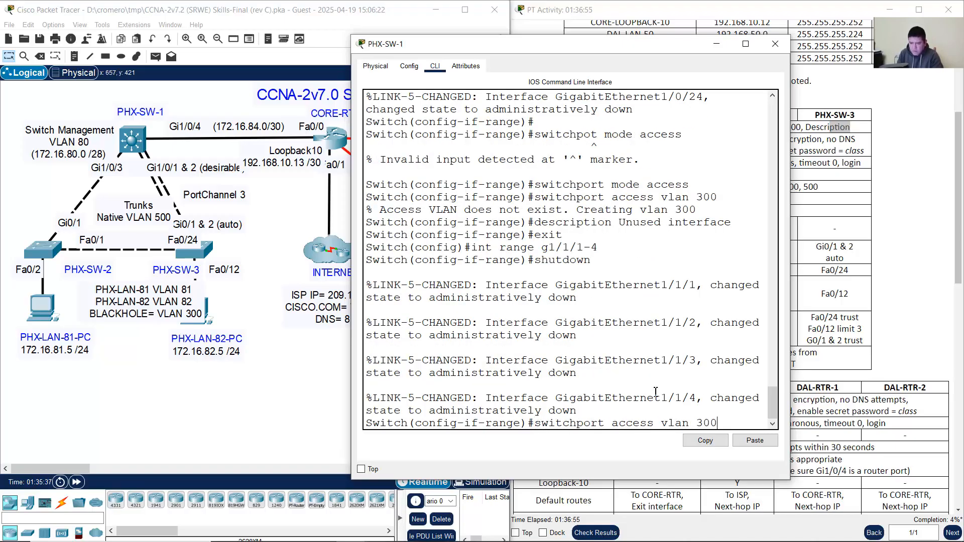
{"action": "key", "text": "Up"}
{"action": "key", "text": "Return"}
Step: Put Gi1/1/1-4 in access VLAN 300, describe them 'Unused interface', and exit
{"action": "key", "text": "Up"}
{"action": "key", "text": "Up"}
{"action": "key", "text": "Up"}
{"action": "key", "text": "Up"}
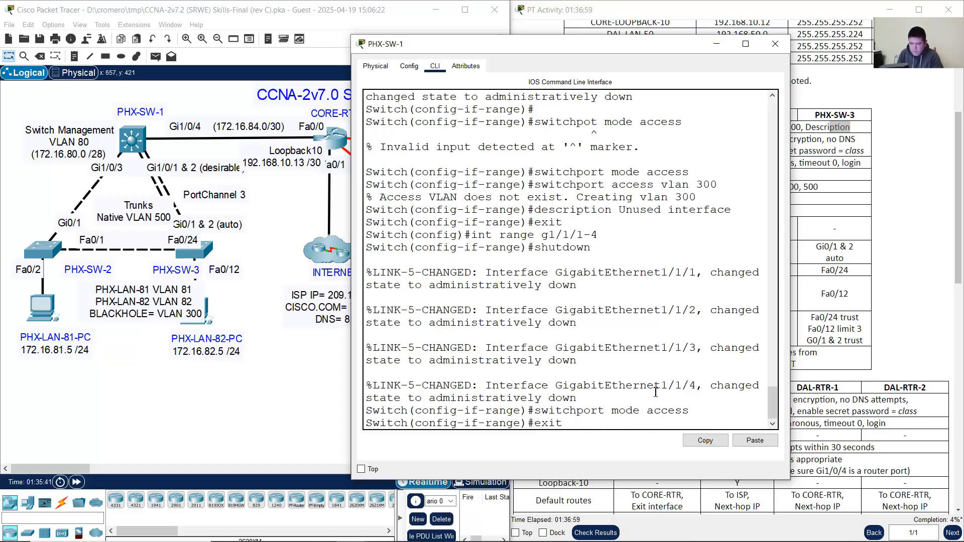
{"action": "key", "text": "Up"}
{"action": "key", "text": "Up"}
{"action": "key", "text": "Return"}
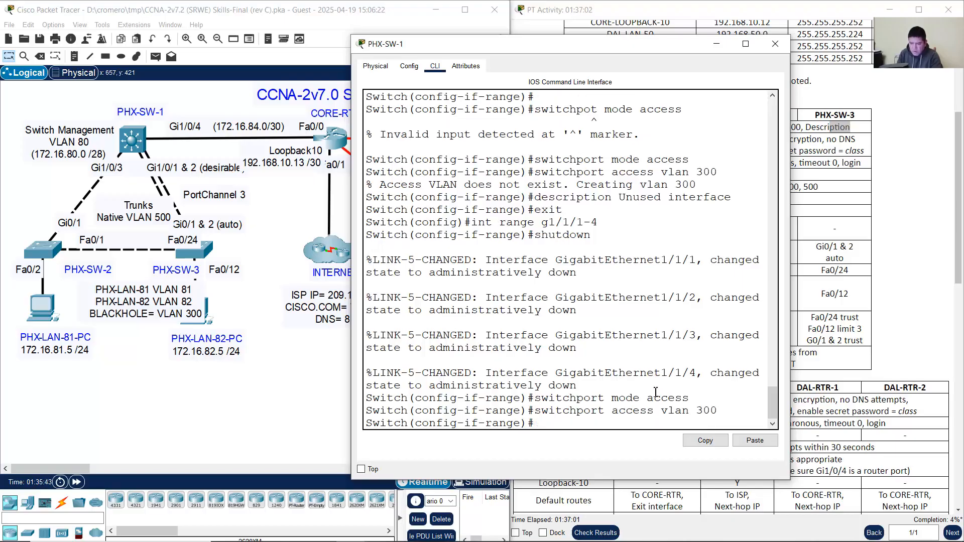
{"action": "key", "text": "Up"}
{"action": "key", "text": "Up"}
{"action": "key", "text": "Up"}
{"action": "key", "text": "Up"}
{"action": "key", "text": "Up"}
{"action": "key", "text": "Up"}
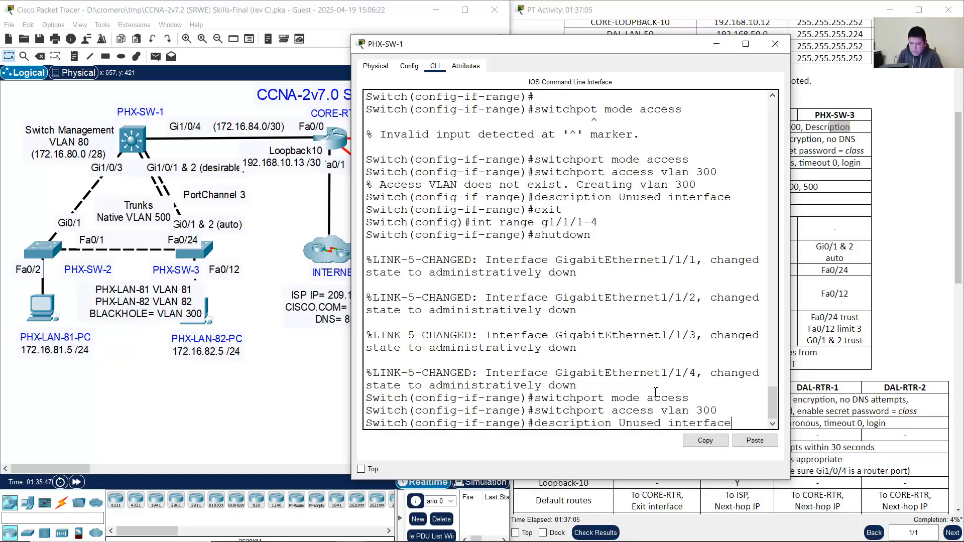
{"action": "key", "text": "Return"}
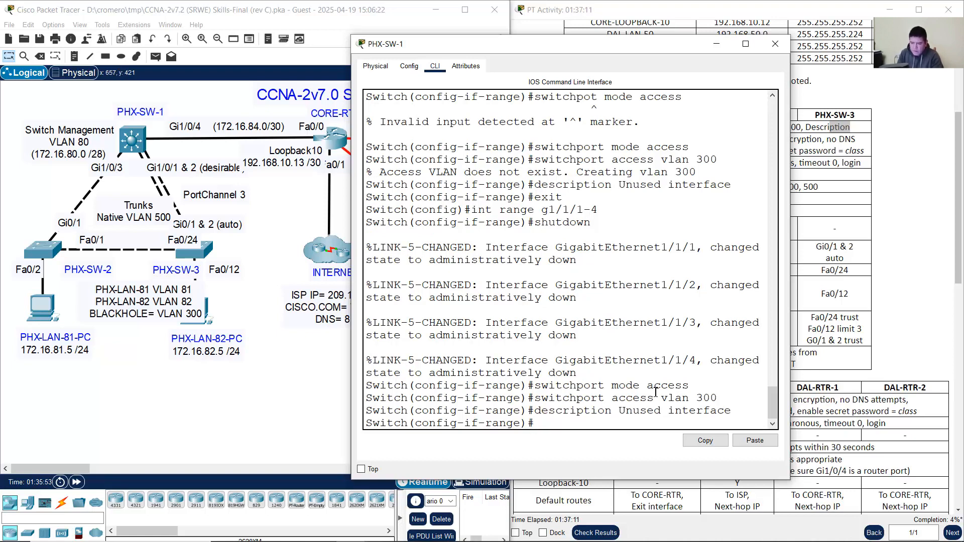
{"action": "type", "text": "exit"}
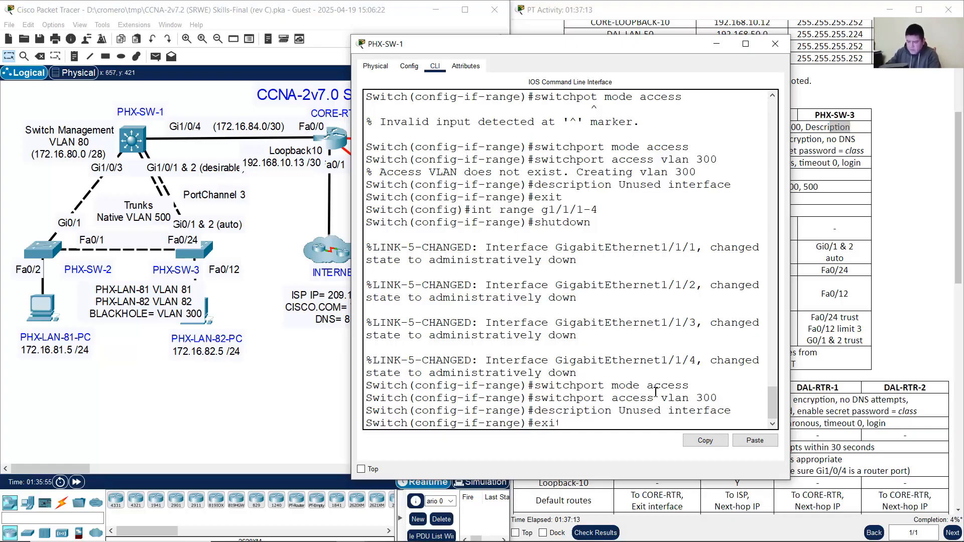
{"action": "key", "text": "Return"}
{"action": "left_click", "coordinate": [371, 34]}
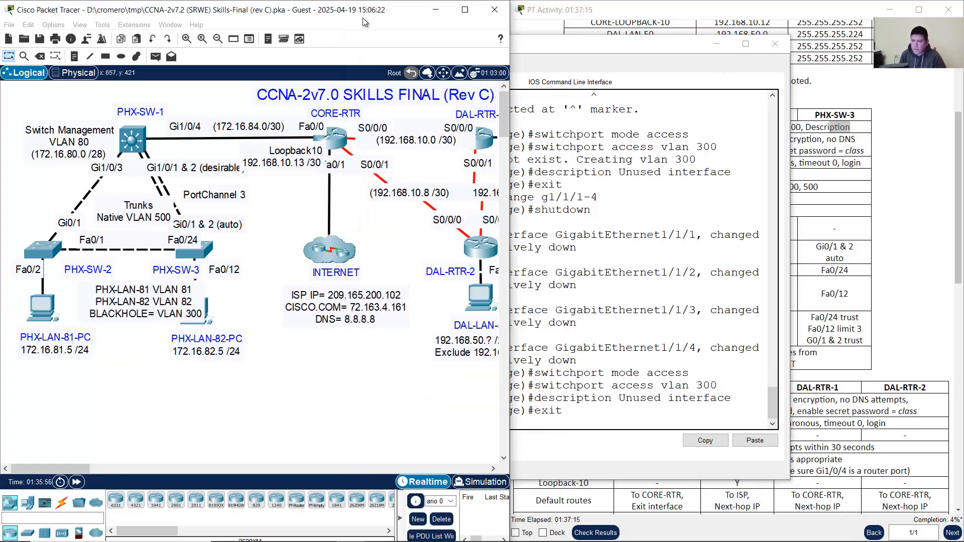
Step: Review the Basic Configurations task row, then search Windows for 'note' to find Notepad
{"action": "left_click", "coordinate": [815, 246]}
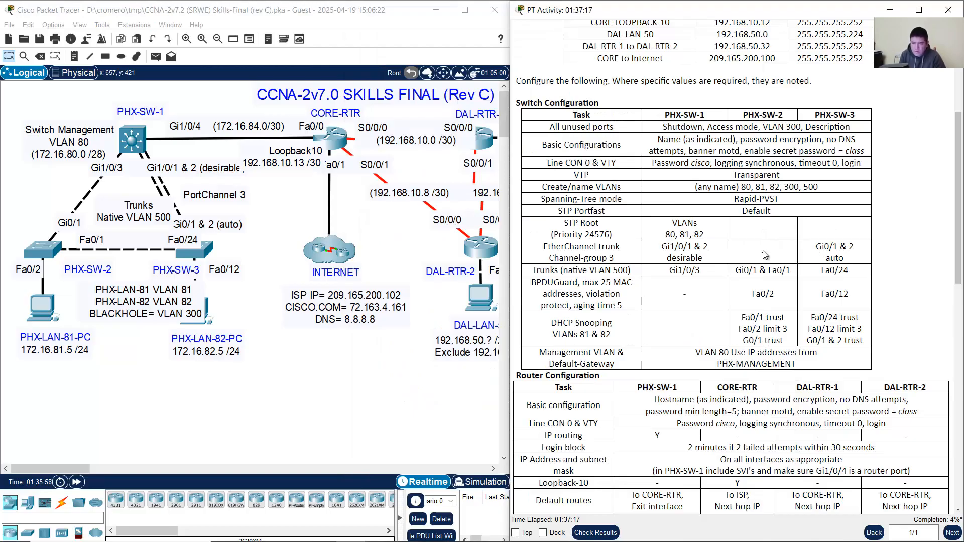
{"action": "left_click_drag", "start_coordinate": [545, 146], "coordinate": [617, 146]}
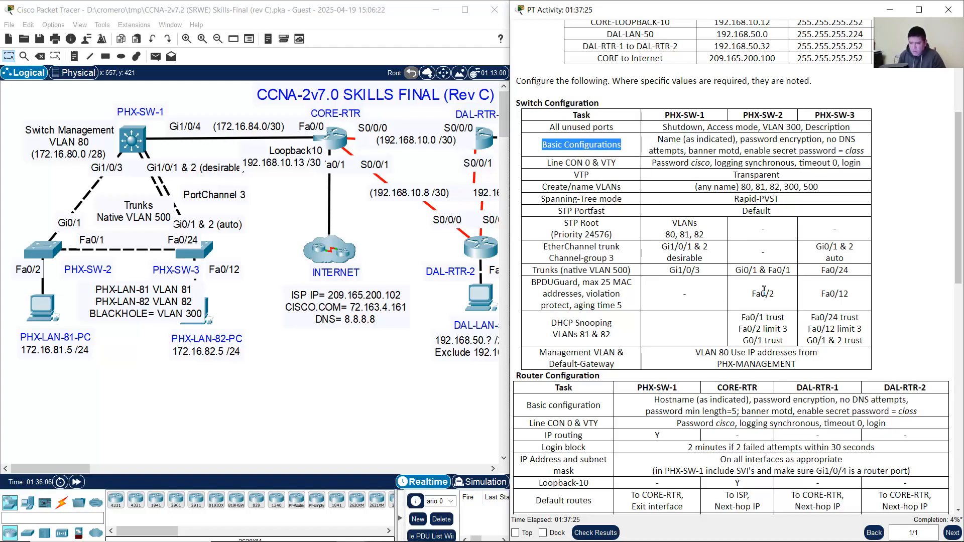
{"action": "left_click", "coordinate": [885, 255]}
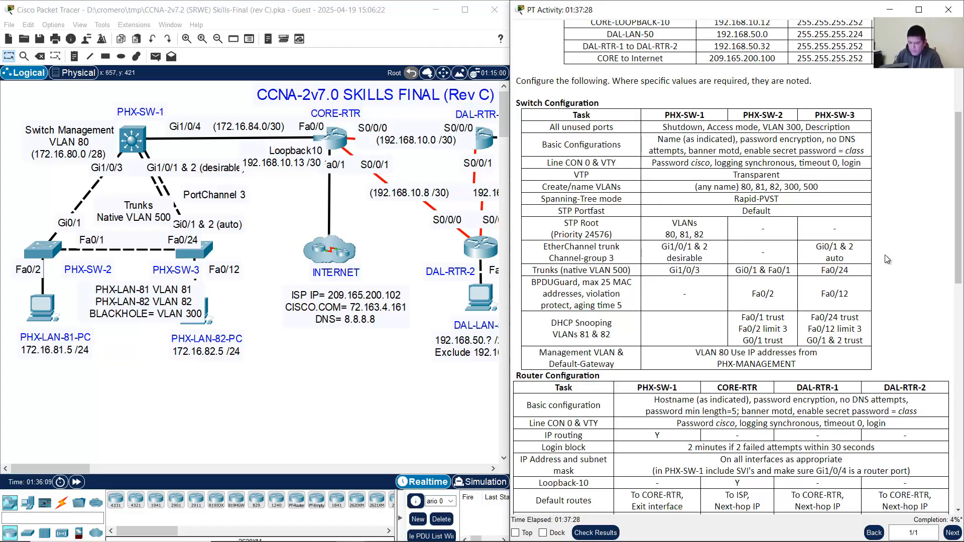
{"action": "key", "text": "super"}
{"action": "type", "text": "note"}
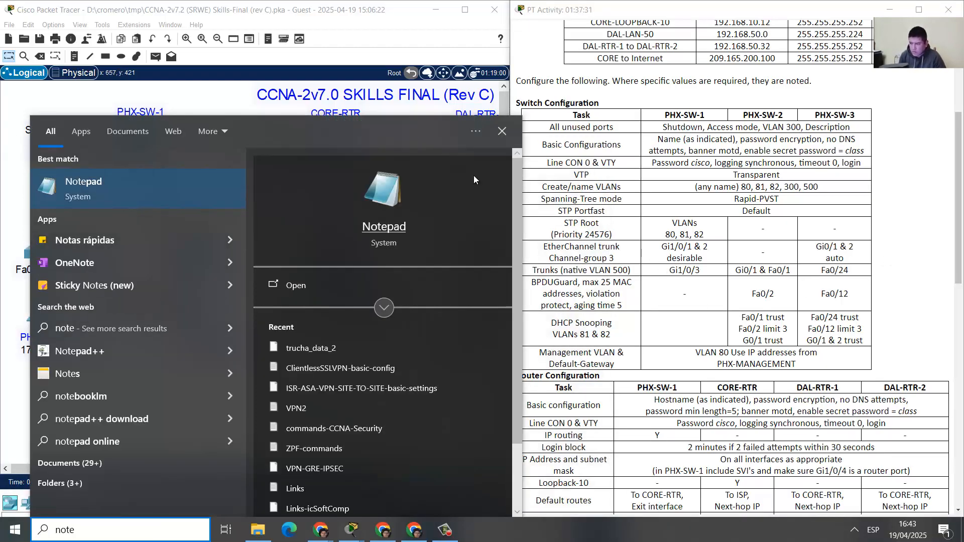
Step: Launch Notepad beside the task table and type a hostname line
{"action": "left_click", "coordinate": [221, 193]}
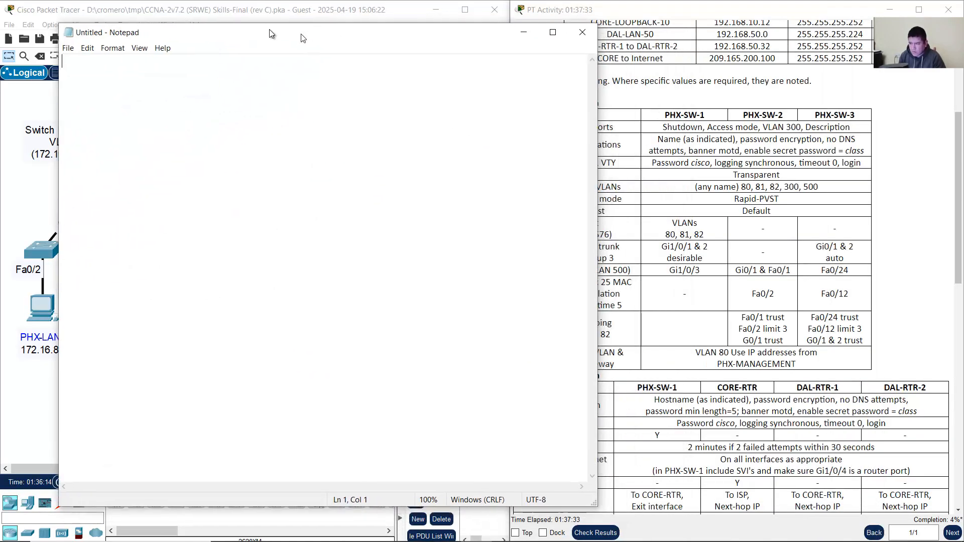
{"action": "left_click_drag", "start_coordinate": [570, 142], "coordinate": [498, 144]}
{"action": "left_click", "coordinate": [709, 156]}
{"action": "left_click_drag", "start_coordinate": [664, 140], "coordinate": [713, 141]}
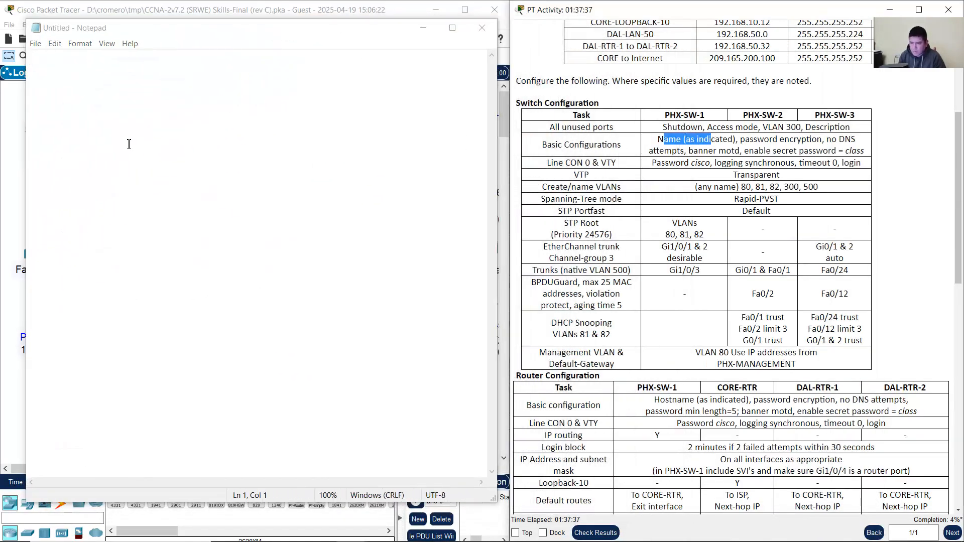
{"action": "left_click", "coordinate": [127, 144]}
{"action": "type", "text": "hostname"}
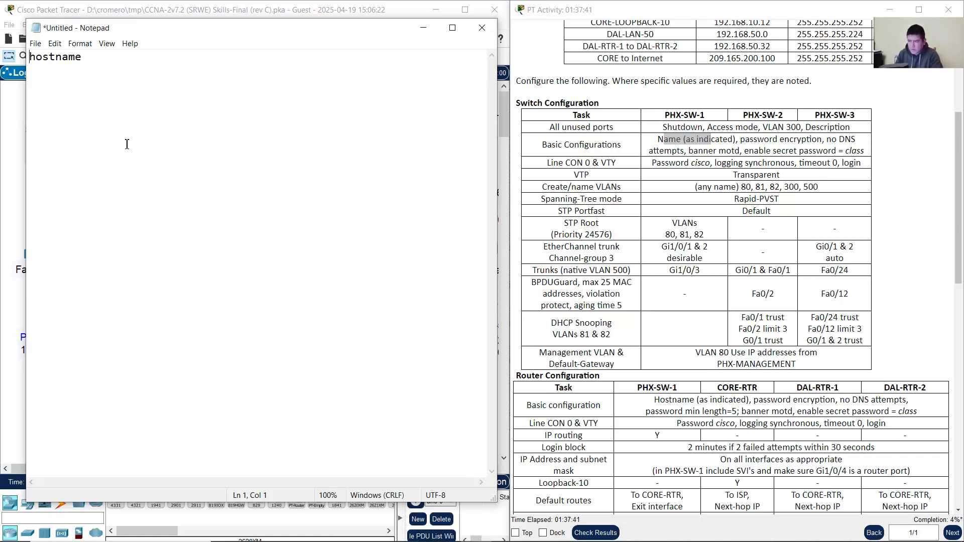
{"action": "key", "text": "Return"}
{"action": "key", "text": "Return"}
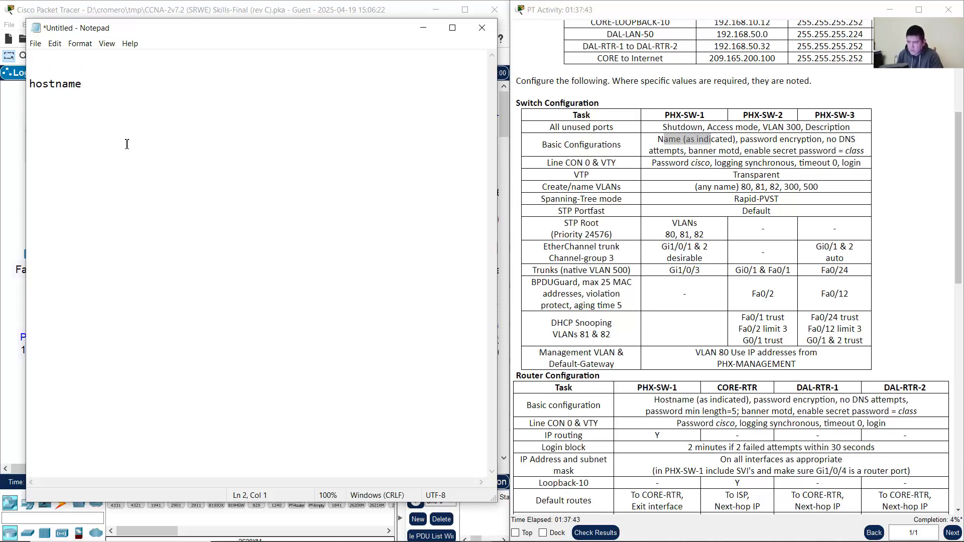
Step: Add service password-encryption above the hostname line
{"action": "left_click_drag", "start_coordinate": [745, 140], "coordinate": [822, 140]}
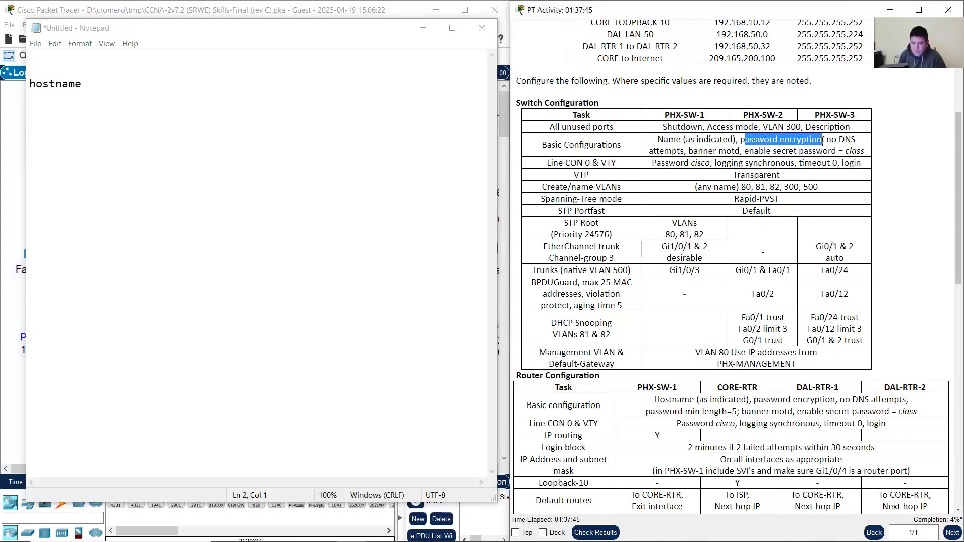
{"action": "left_click", "coordinate": [64, 73]}
{"action": "type", "text": "s"}
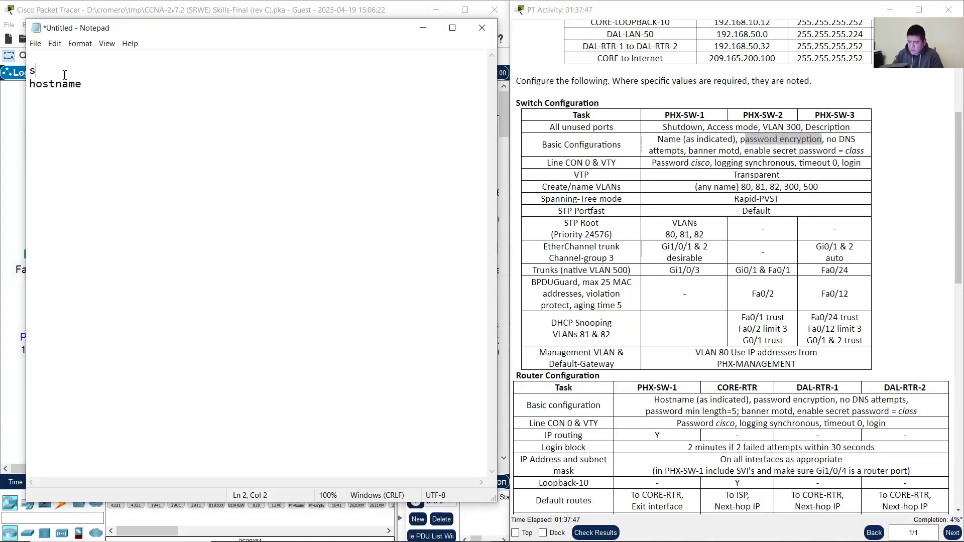
{"action": "type", "text": "ervice passwo"}
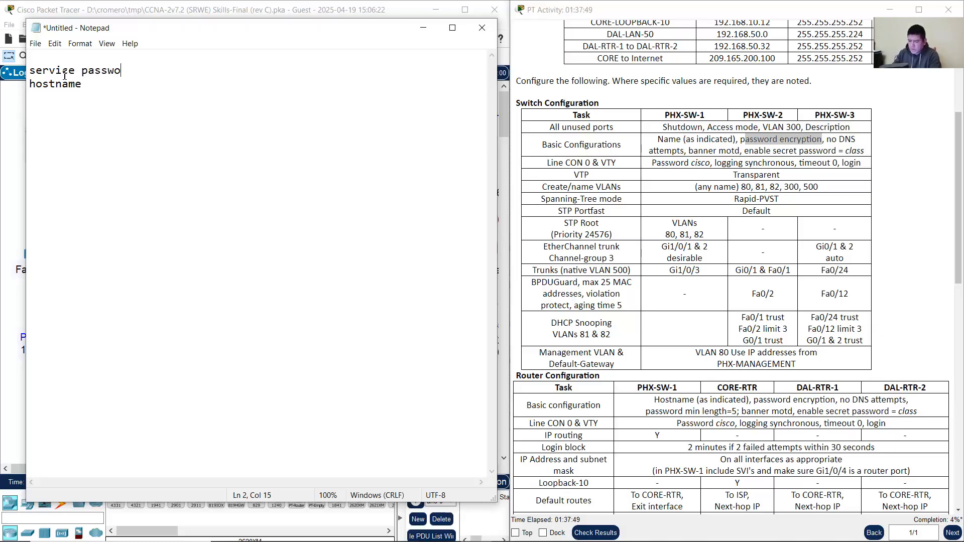
{"action": "type", "text": "rd-encryption"}
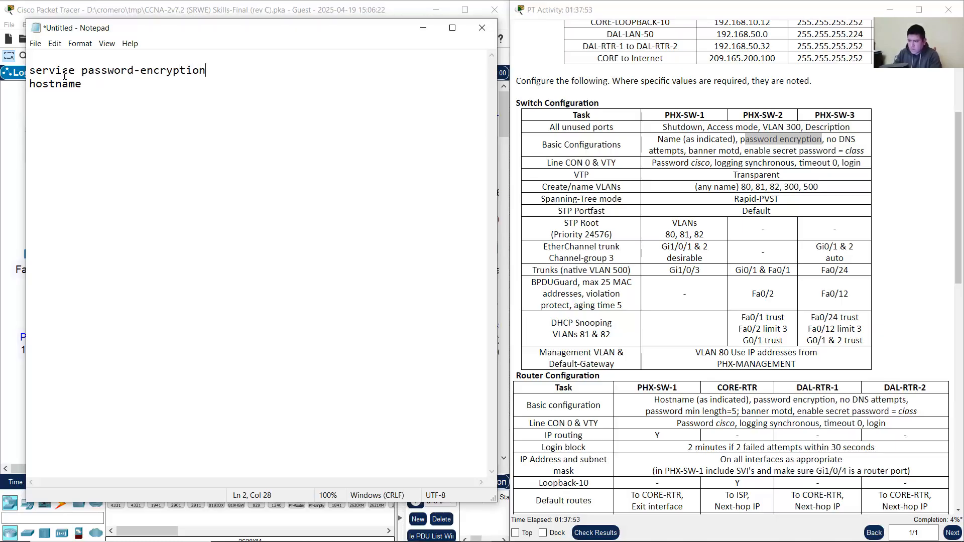
{"action": "key", "text": "Return"}
Step: Add no ip domain lookup on the next line of the draft
{"action": "left_click", "coordinate": [824, 150]}
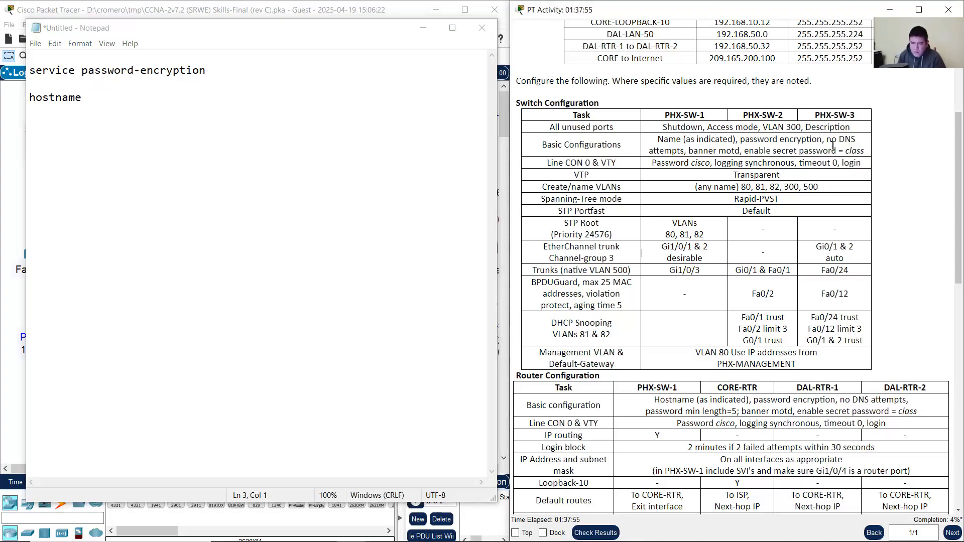
{"action": "left_click_drag", "start_coordinate": [827, 139], "coordinate": [681, 150]}
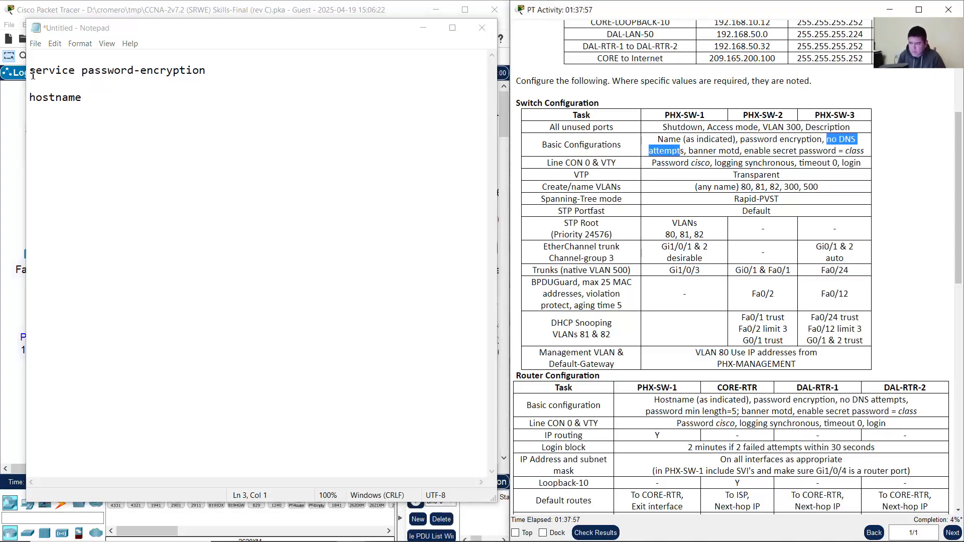
{"action": "left_click", "coordinate": [46, 87]}
{"action": "type", "text": "no ip "}
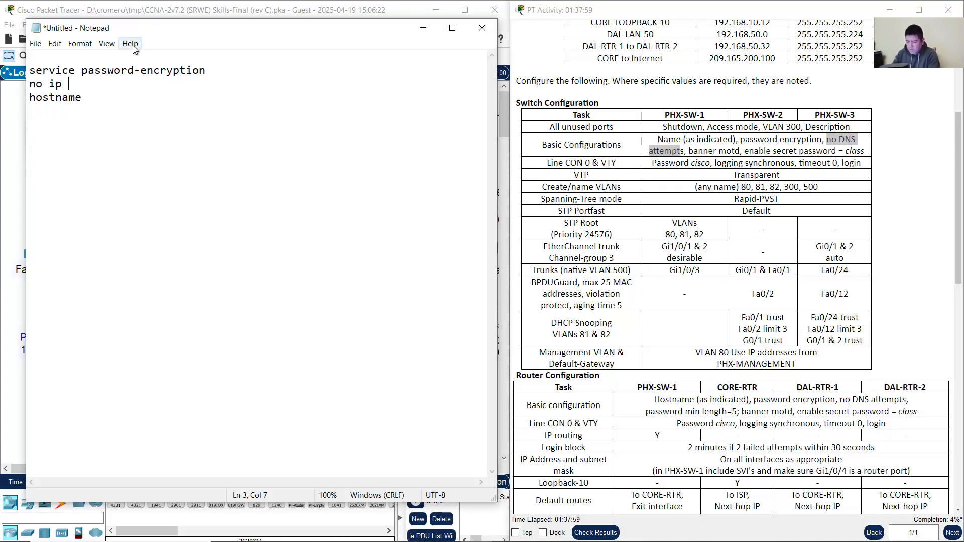
{"action": "type", "text": "domain lookup"}
{"action": "key", "text": "Return"}
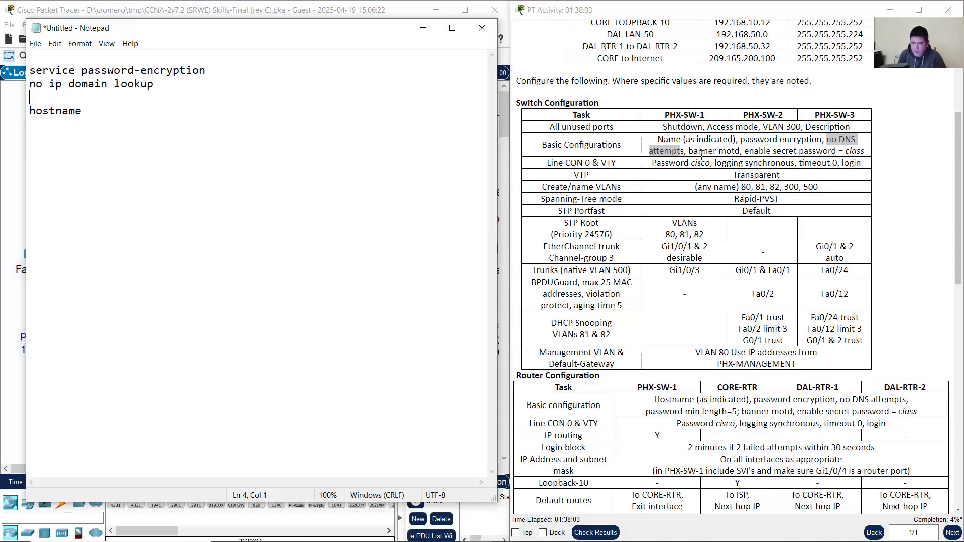
{"action": "left_click_drag", "start_coordinate": [693, 151], "coordinate": [744, 150]}
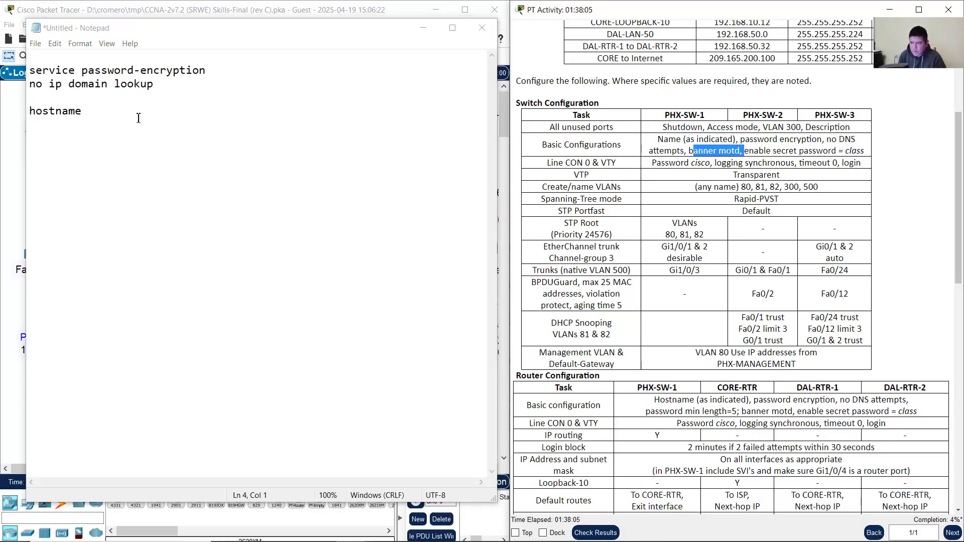
Step: Add the line banner motd #Unauthorized Access is Prohibited! to the draft
{"action": "left_click", "coordinate": [99, 99]}
{"action": "type", "text": "banner"}
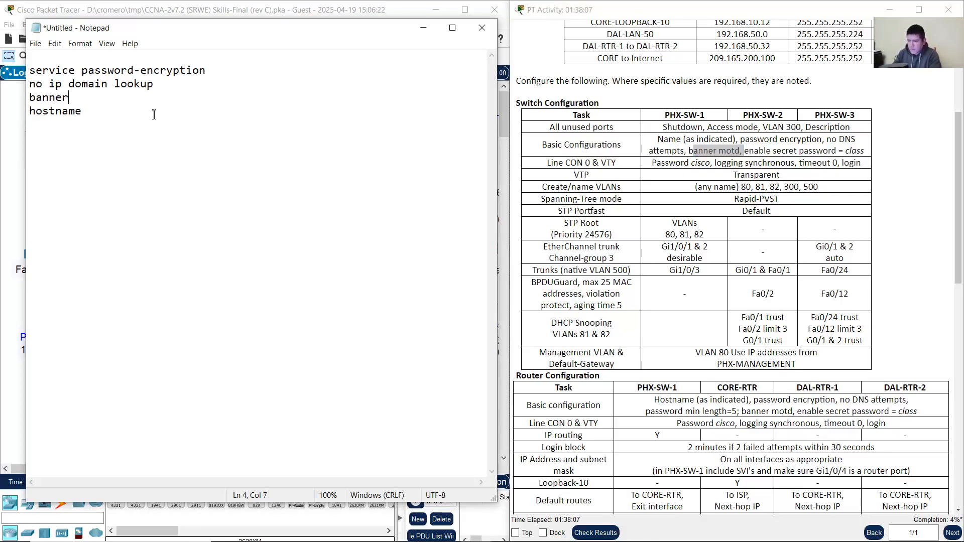
{"action": "type", "text": " mot"}
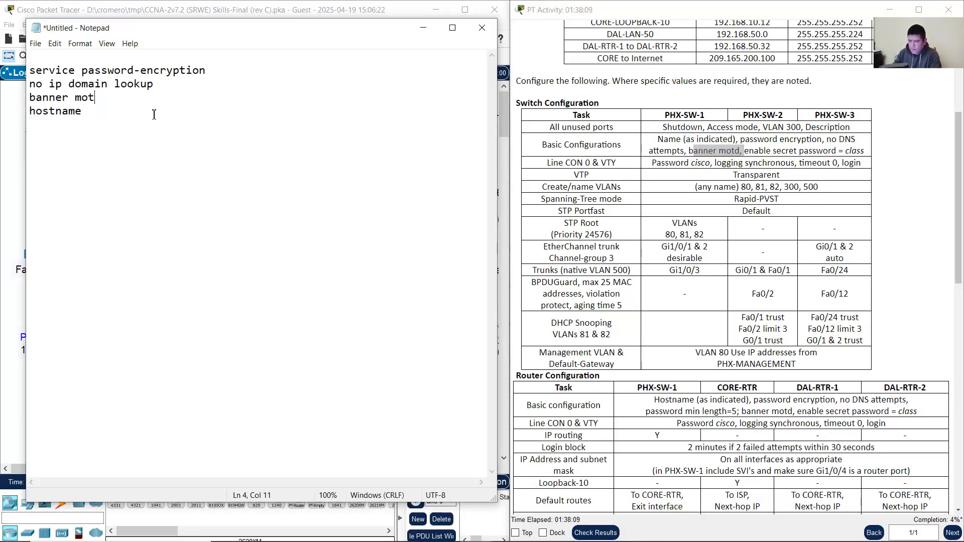
{"action": "key", "text": "BackSpace"}
{"action": "type", "text": "td"}
{"action": "type", "text": "#"}
{"action": "type", "text": "Unauth"}
{"action": "type", "text": "orized Acc"}
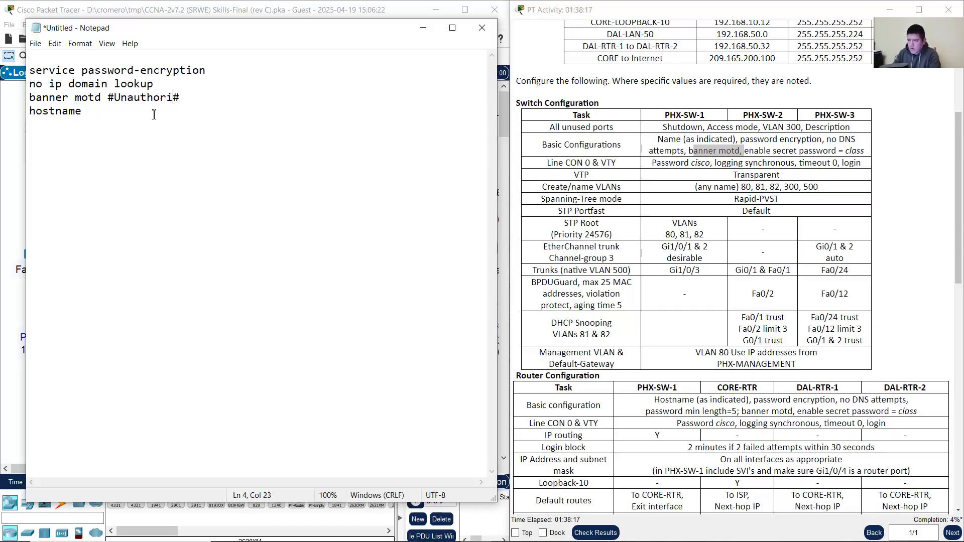
{"action": "type", "text": "ess Prohibited!"}
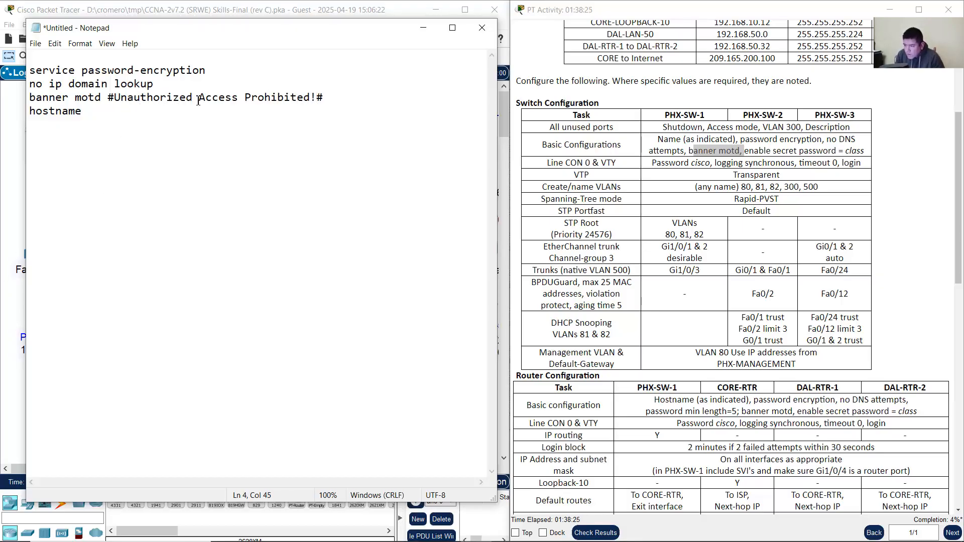
{"action": "left_click", "coordinate": [245, 98]}
{"action": "type", "text": "is"}
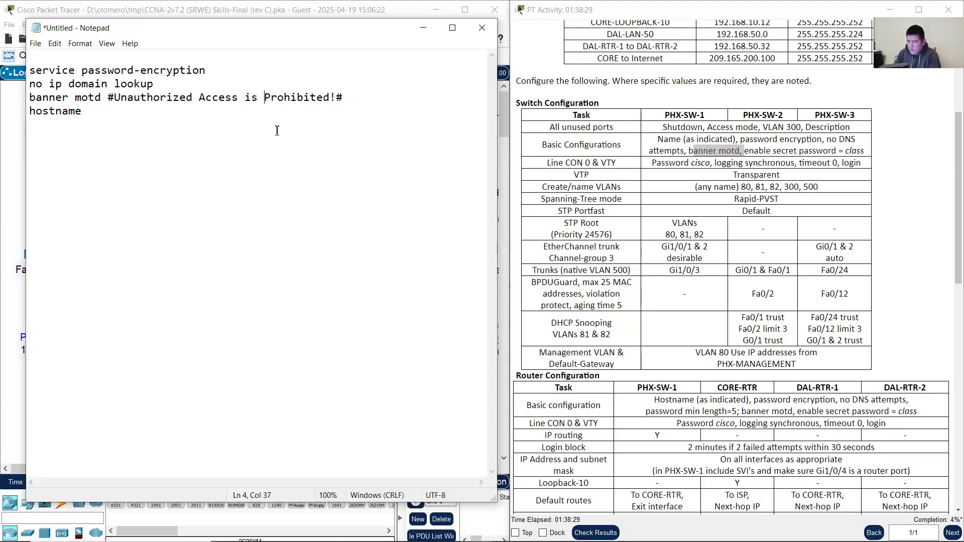
{"action": "left_click_drag", "start_coordinate": [114, 98], "coordinate": [339, 98]}
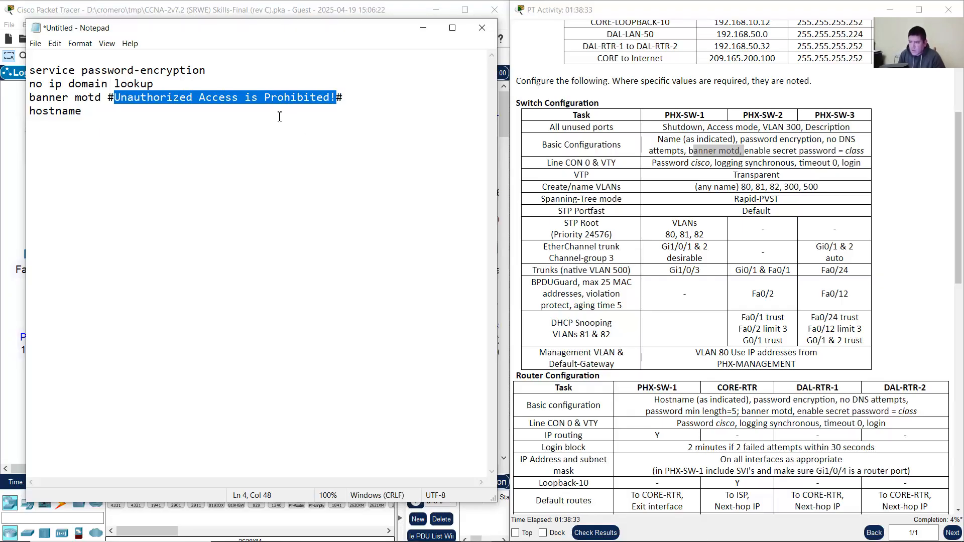
{"action": "left_click", "coordinate": [355, 95]}
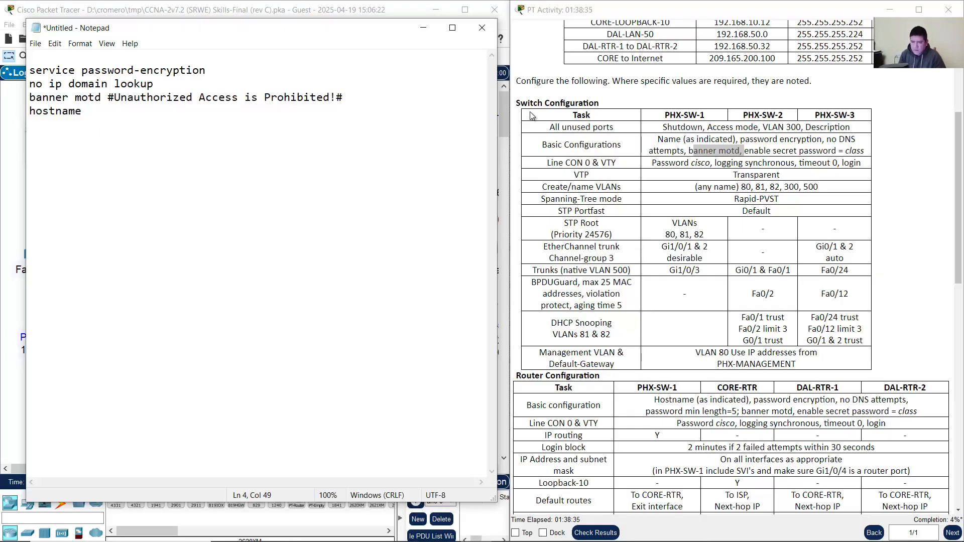
Step: Add enable secret class on a new line below the banner
{"action": "left_click_drag", "start_coordinate": [755, 150], "coordinate": [873, 153]}
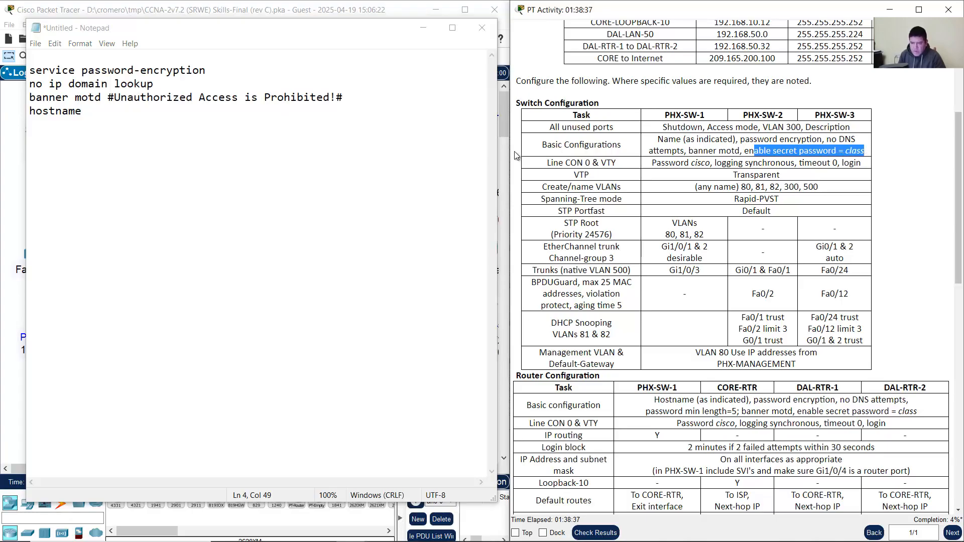
{"action": "left_click", "coordinate": [373, 104]}
{"action": "key", "text": "Return"}
{"action": "type", "text": "ena"}
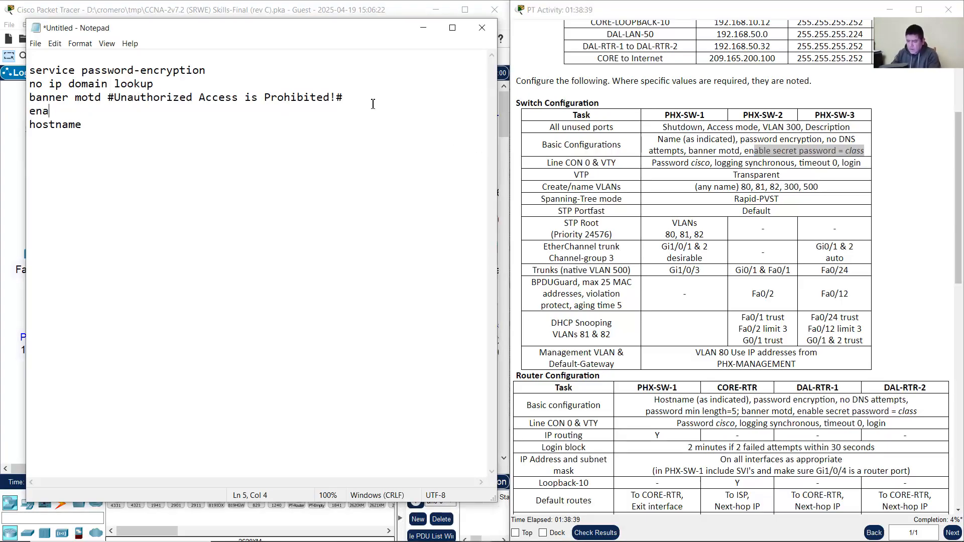
{"action": "type", "text": "ble secret c"}
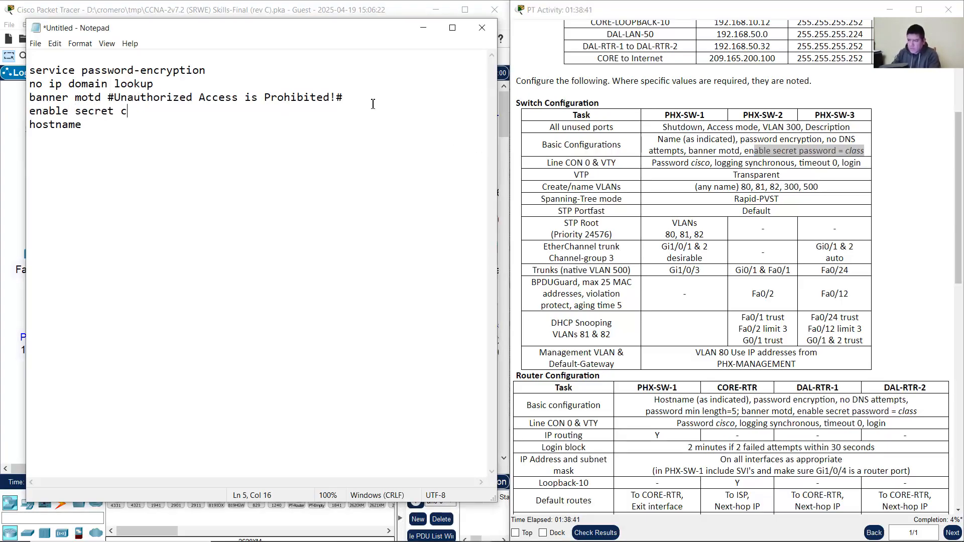
{"action": "type", "text": "lass"}
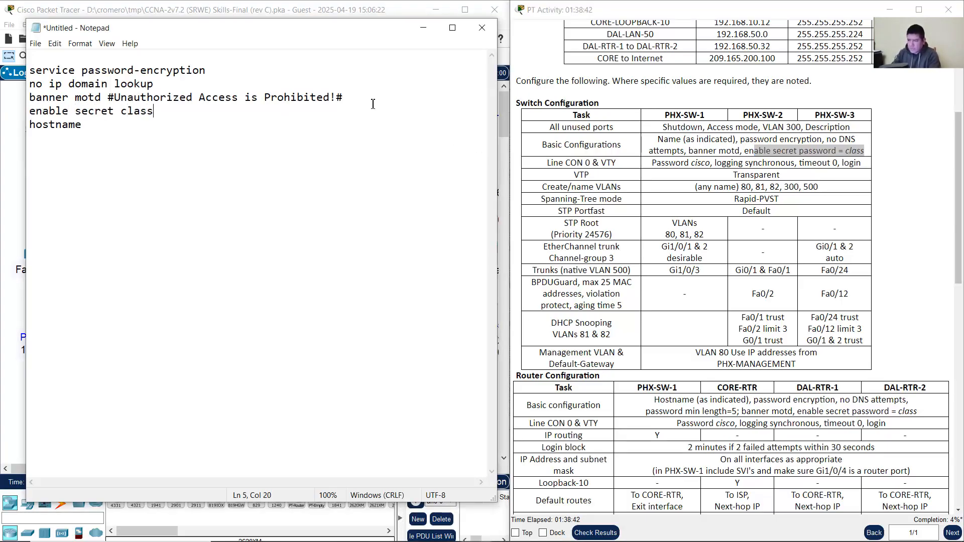
{"action": "left_click", "coordinate": [763, 145]}
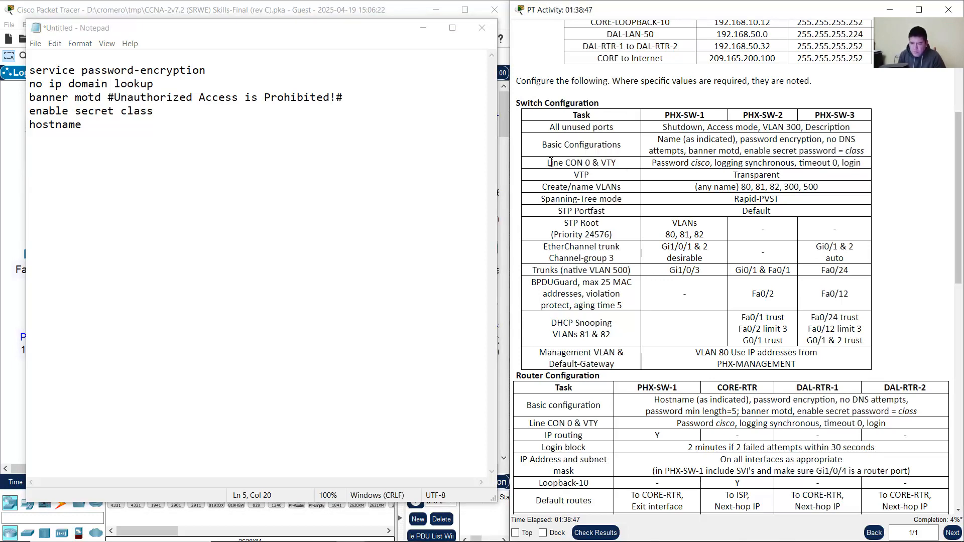
Step: Add line console 0 below the enable secret line
{"action": "left_click_drag", "start_coordinate": [550, 161], "coordinate": [586, 161]}
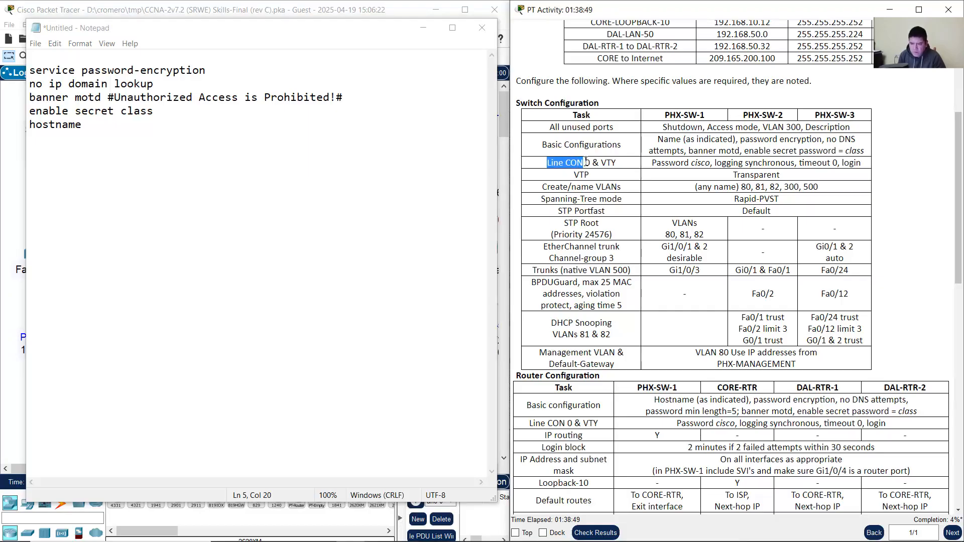
{"action": "left_click", "coordinate": [603, 162]}
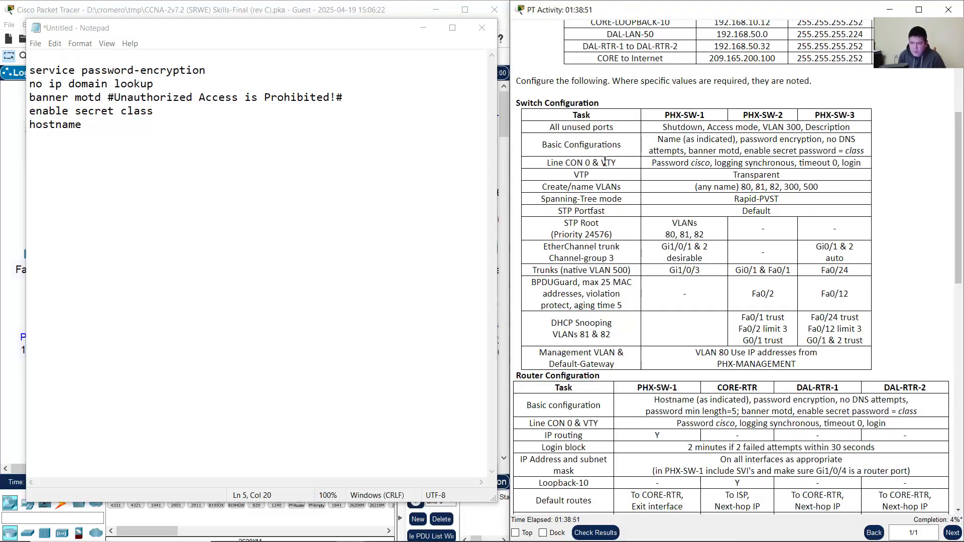
{"action": "left_click_drag", "start_coordinate": [555, 167], "coordinate": [630, 166]}
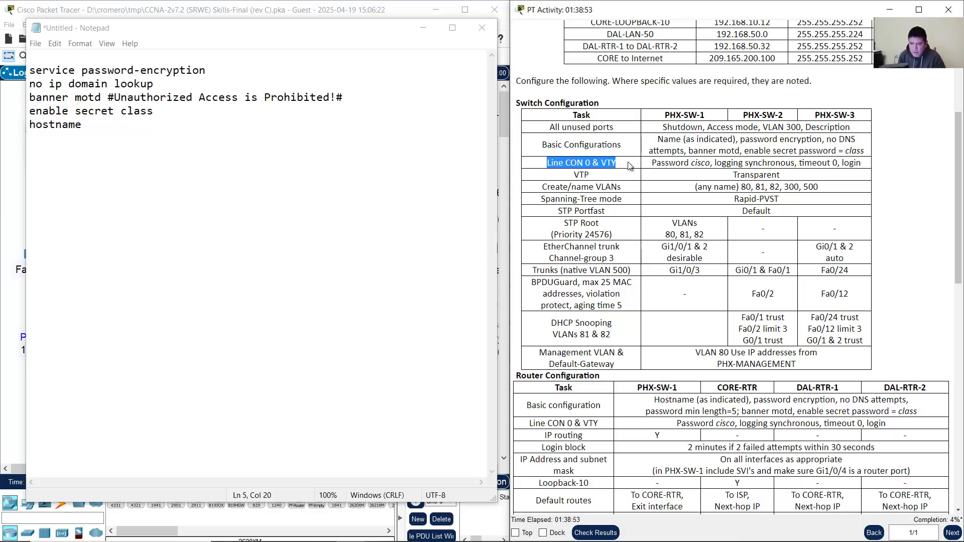
{"action": "left_click", "coordinate": [555, 163]}
{"action": "left_click", "coordinate": [163, 113]}
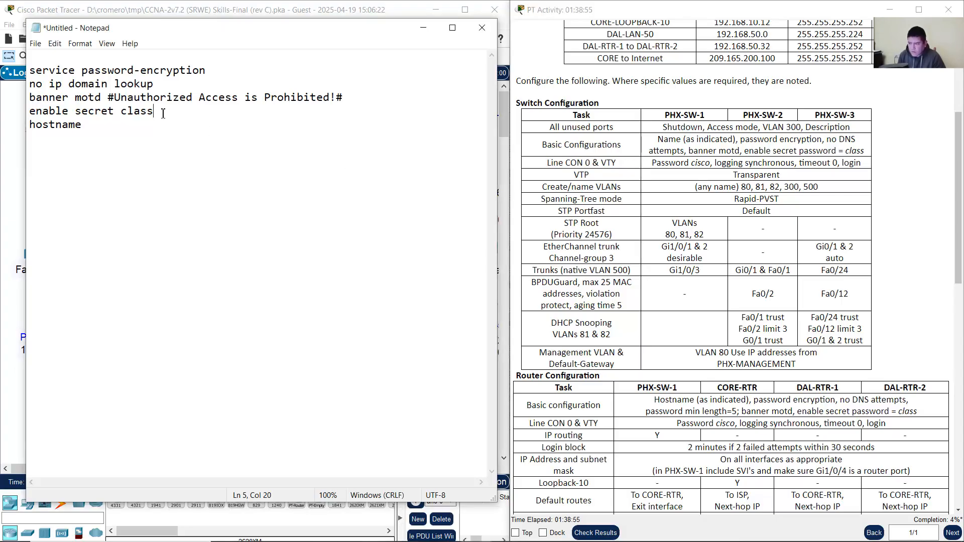
{"action": "key", "text": "Return"}
{"action": "type", "text": "l"}
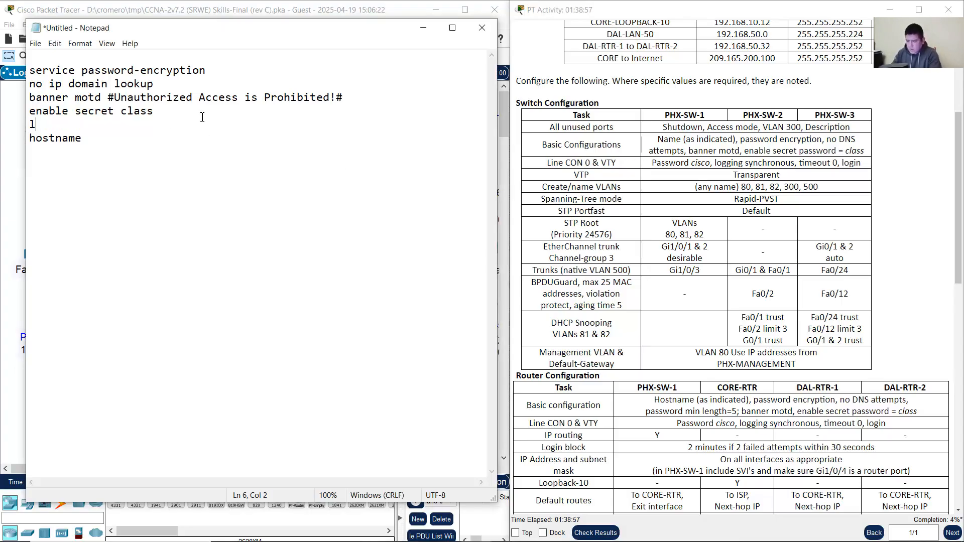
{"action": "type", "text": "ine console 0"}
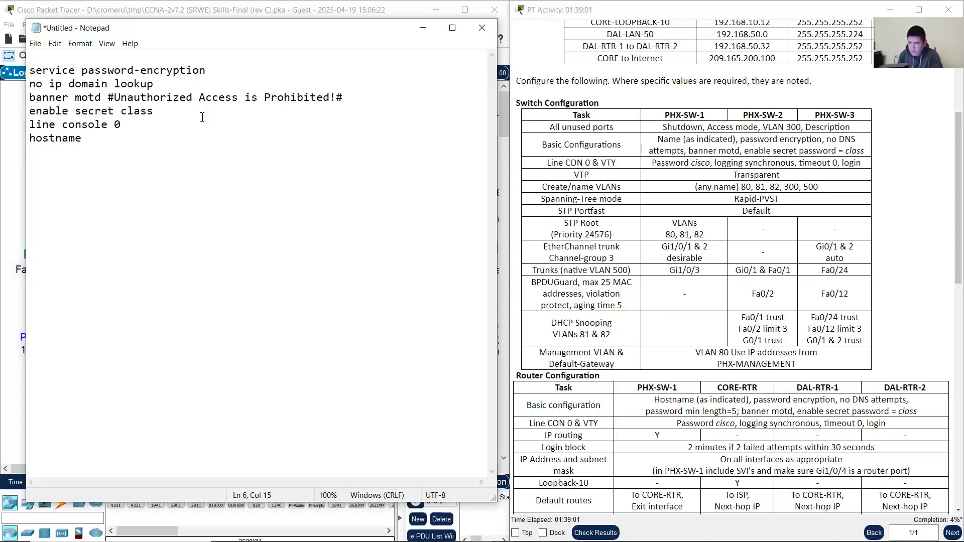
{"action": "key", "text": "Return"}
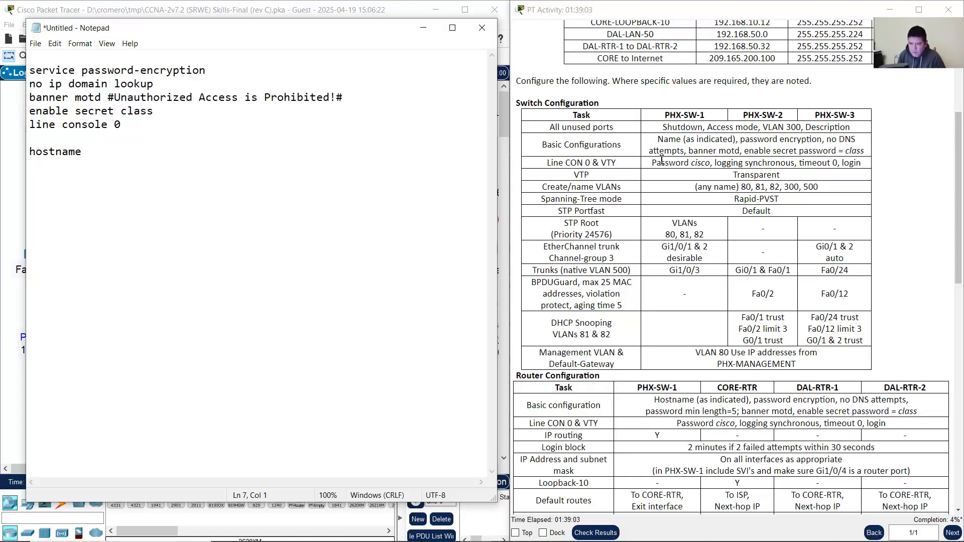
{"action": "left_click_drag", "start_coordinate": [657, 163], "coordinate": [675, 163]}
{"action": "left_click", "coordinate": [60, 143]}
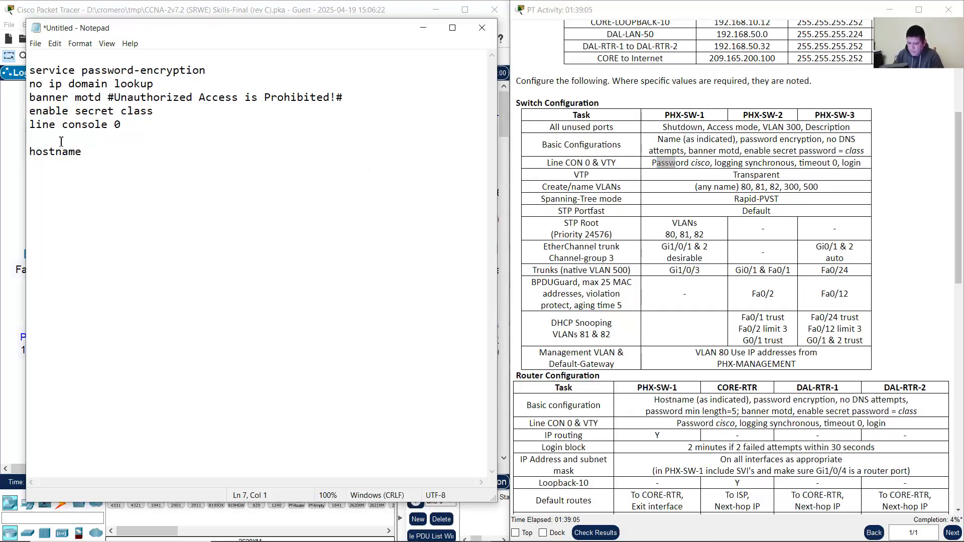
{"action": "type", "text": "password cisco"}
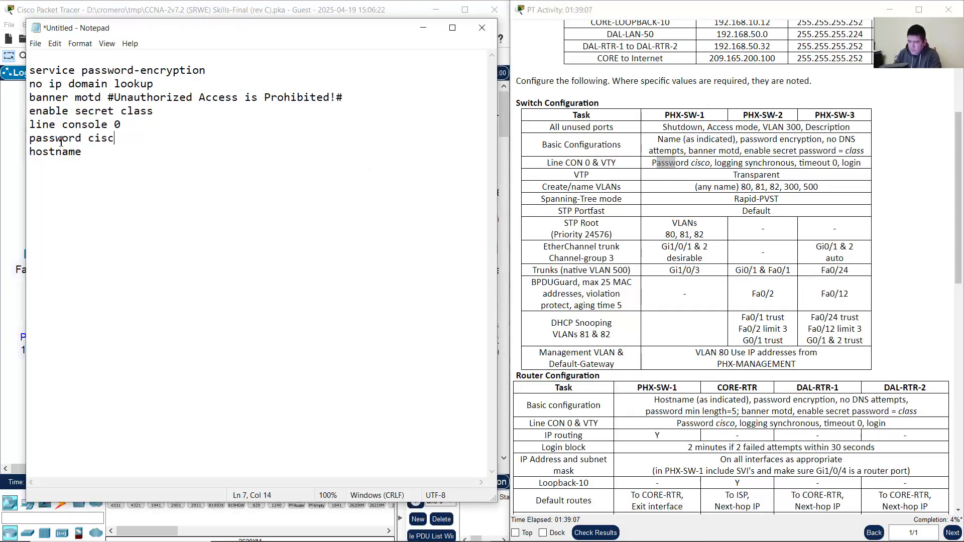
{"action": "key", "text": "Return"}
{"action": "left_click_drag", "start_coordinate": [721, 163], "coordinate": [784, 162]}
{"action": "key", "text": "alt+Tab"}
{"action": "type", "text": "l"}
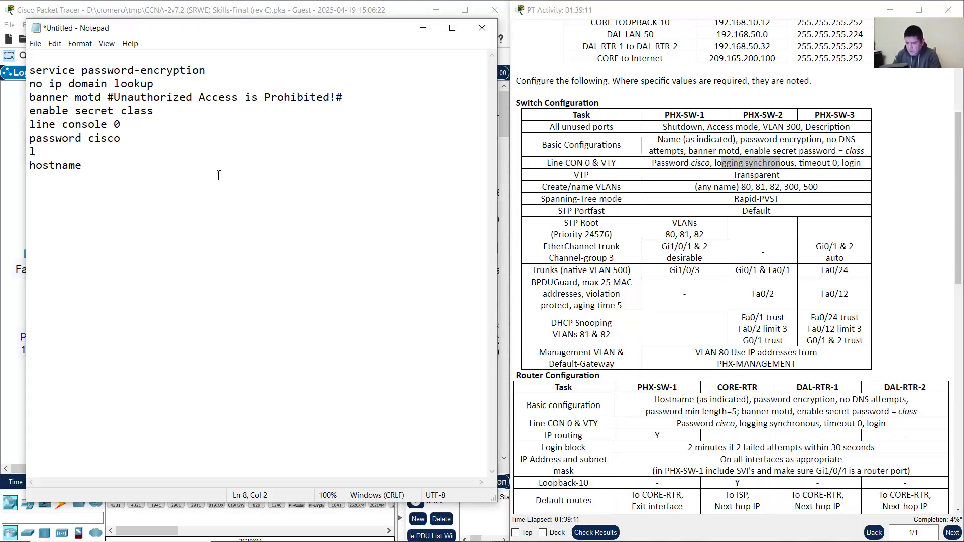
{"action": "type", "text": "ogging s"}
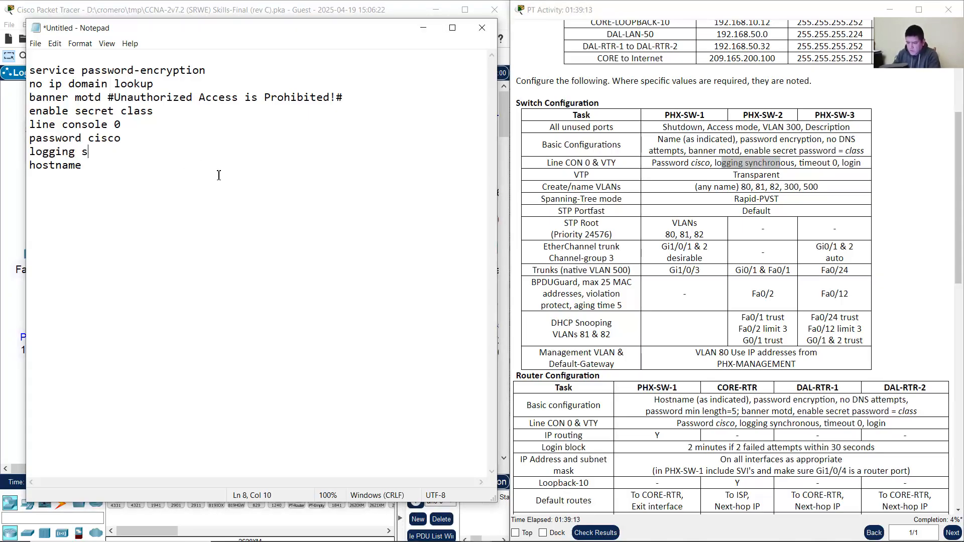
{"action": "type", "text": "ynchronous"}
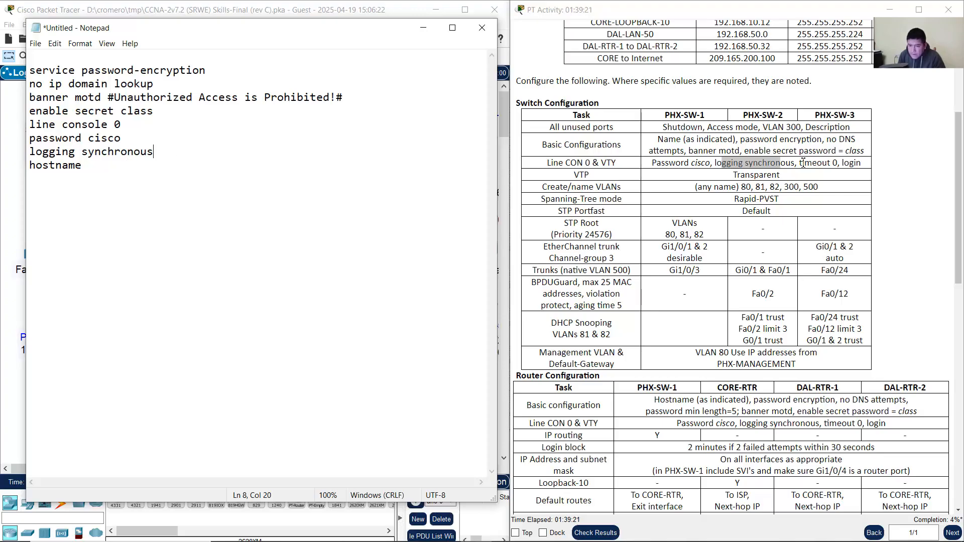
Step: Add exec-timeout 0 and login to the console block
{"action": "left_click_drag", "start_coordinate": [802, 162], "coordinate": [847, 163]}
{"action": "left_click", "coordinate": [241, 154]}
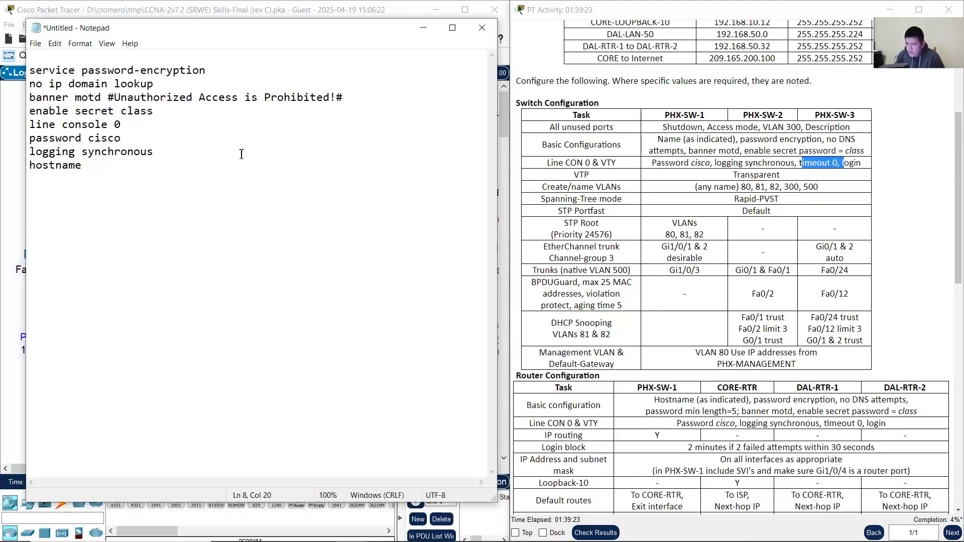
{"action": "key", "text": "Return"}
{"action": "type", "text": "exec"}
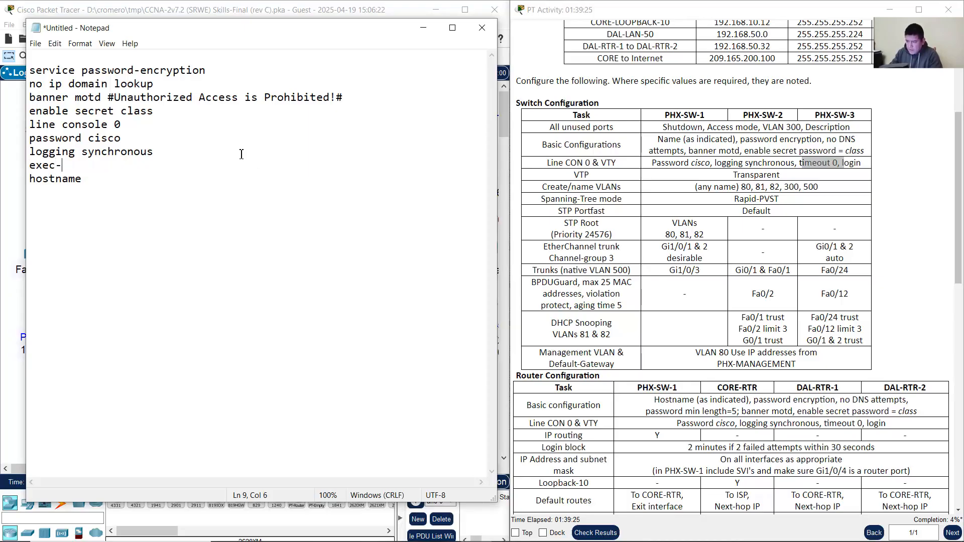
{"action": "type", "text": "-timeout 0"}
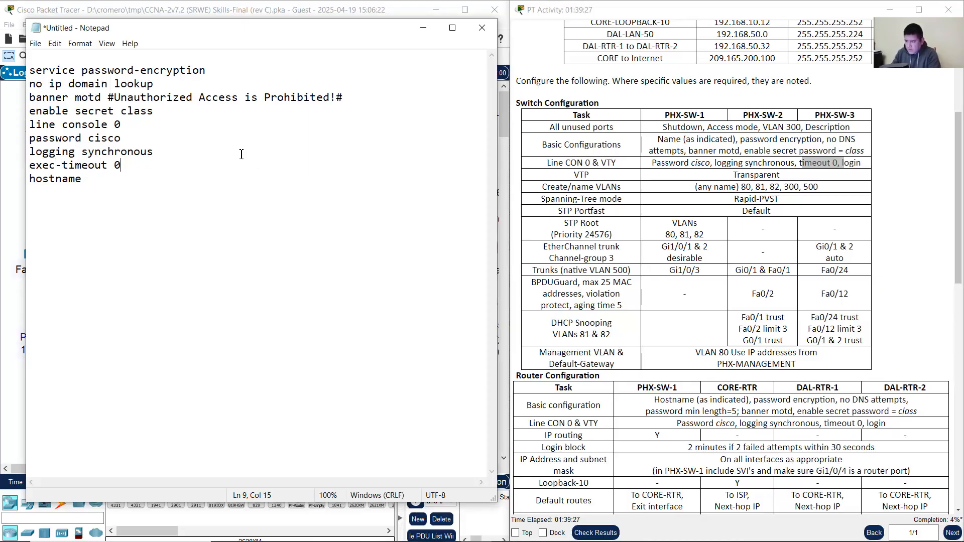
{"action": "key", "text": "Return"}
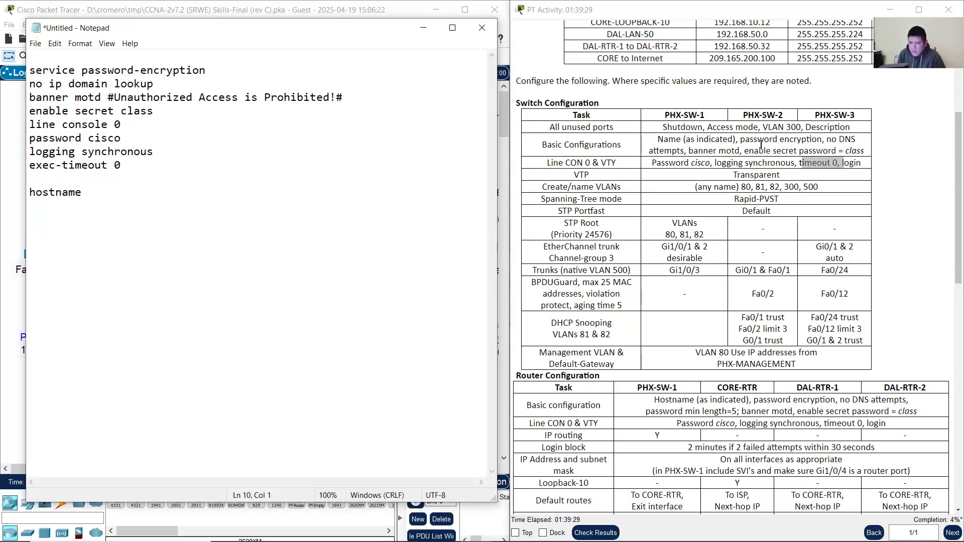
{"action": "left_click", "coordinate": [847, 162]}
{"action": "double_click", "coordinate": [847, 163]}
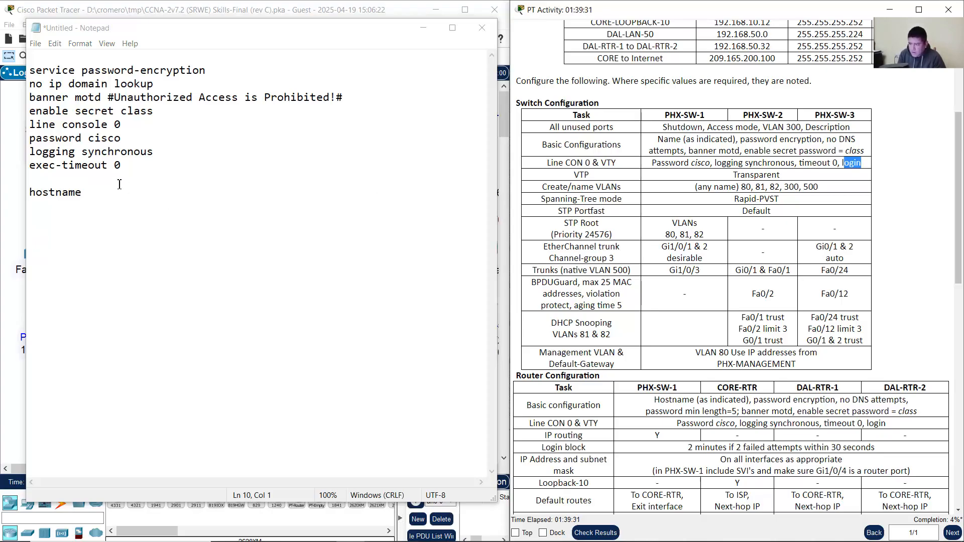
{"action": "left_click", "coordinate": [101, 182]}
{"action": "type", "text": "login"}
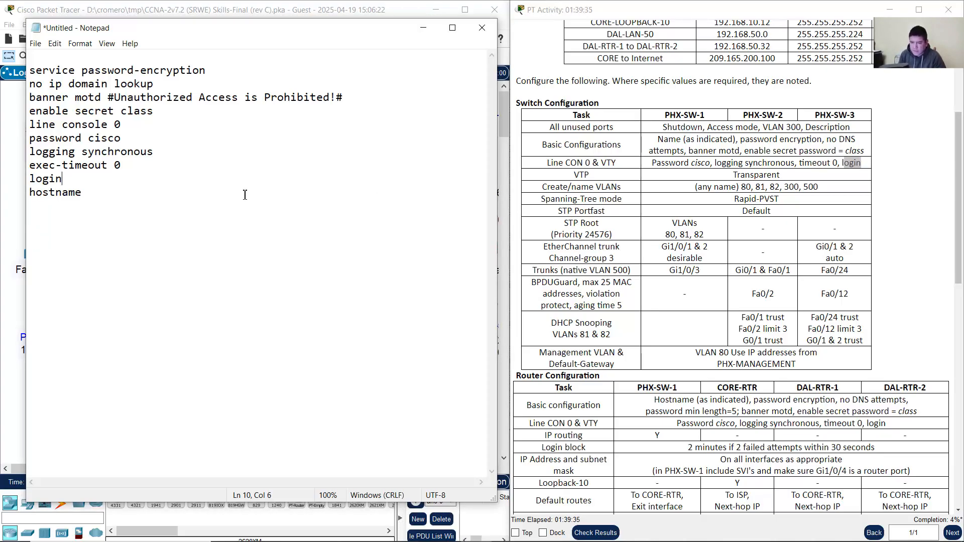
Step: Copy the console block from line console 0 through login
{"action": "left_click_drag", "start_coordinate": [547, 162], "coordinate": [619, 163]}
{"action": "left_click", "coordinate": [608, 163]}
{"action": "double_click", "coordinate": [608, 163]}
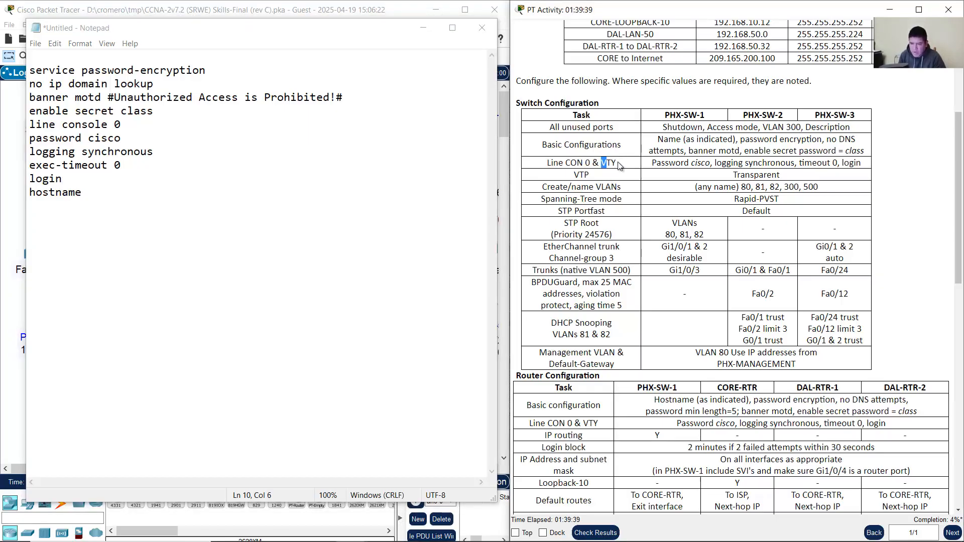
{"action": "left_click_drag", "start_coordinate": [86, 179], "coordinate": [23, 126]}
{"action": "right_click", "coordinate": [47, 134]}
{"action": "left_click", "coordinate": [98, 171]}
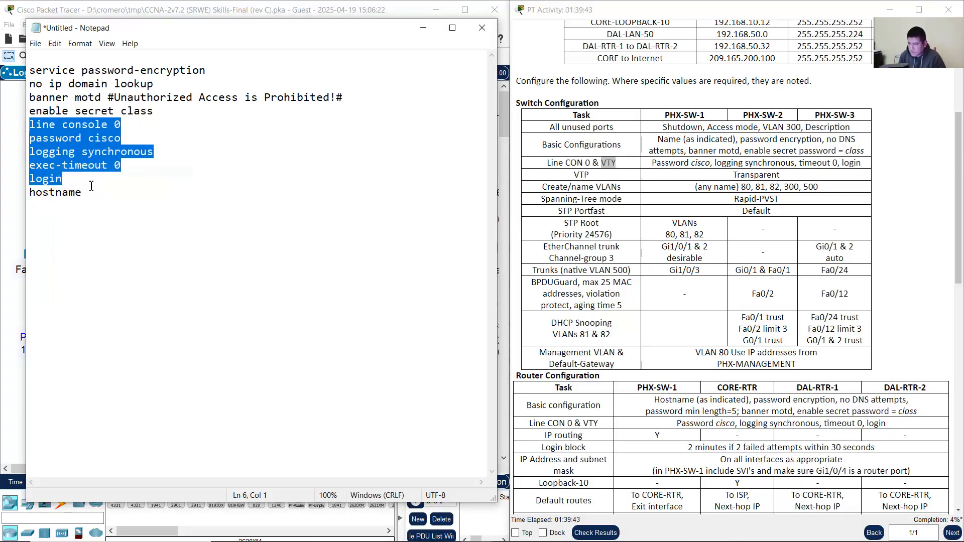
Step: Duplicate the console block below itself and rename the copy to line vty 0 15
{"action": "left_click", "coordinate": [86, 178]}
{"action": "key", "text": "Return"}
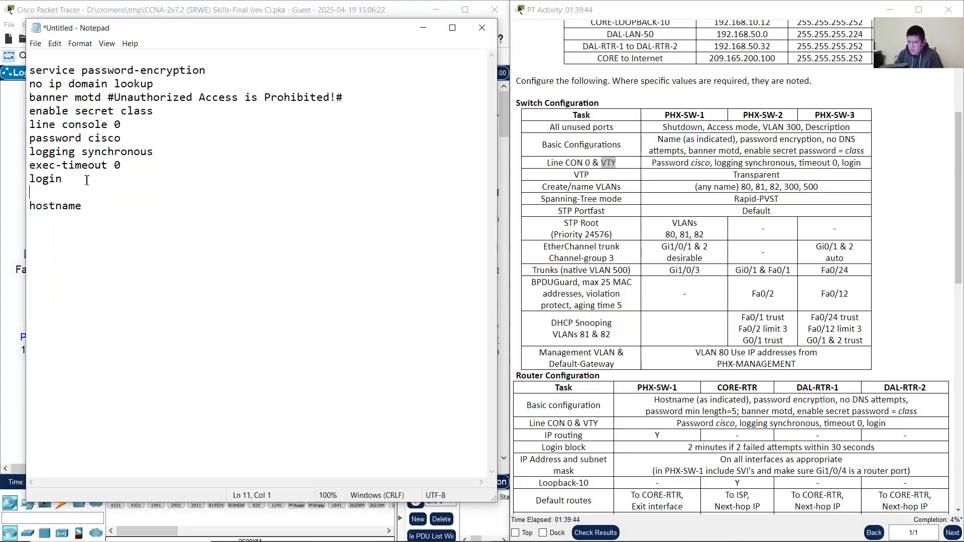
{"action": "right_click", "coordinate": [43, 192]}
{"action": "left_click", "coordinate": [87, 246]}
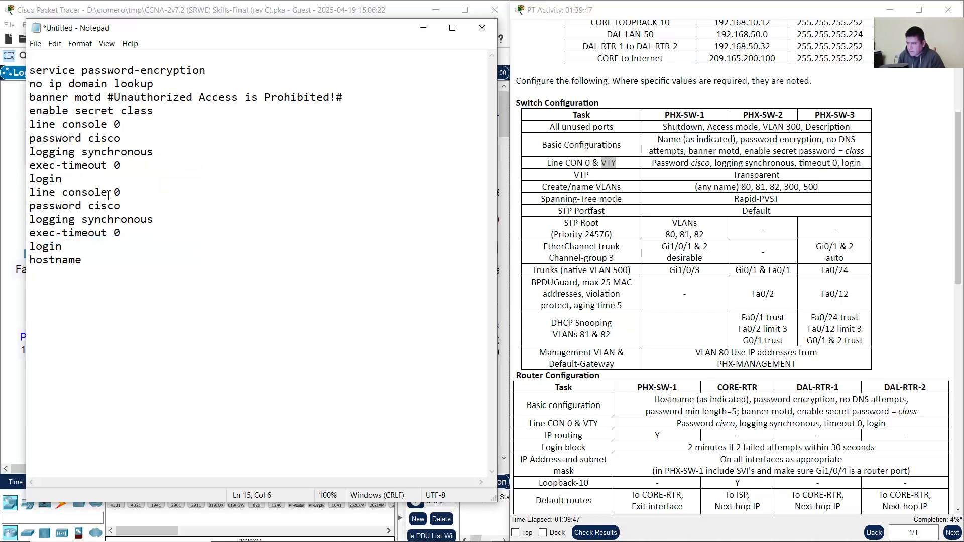
{"action": "double_click", "coordinate": [66, 193]}
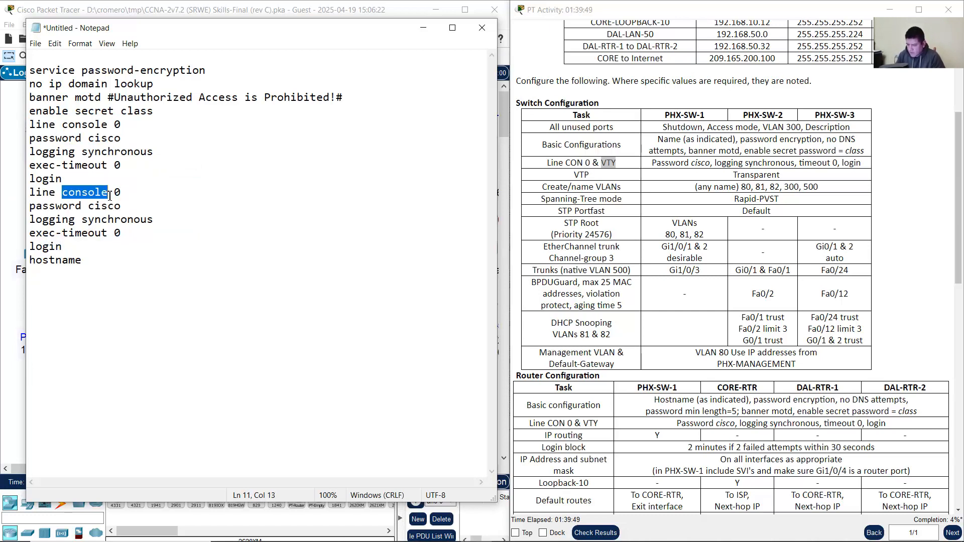
{"action": "type", "text": "vty 0 "}
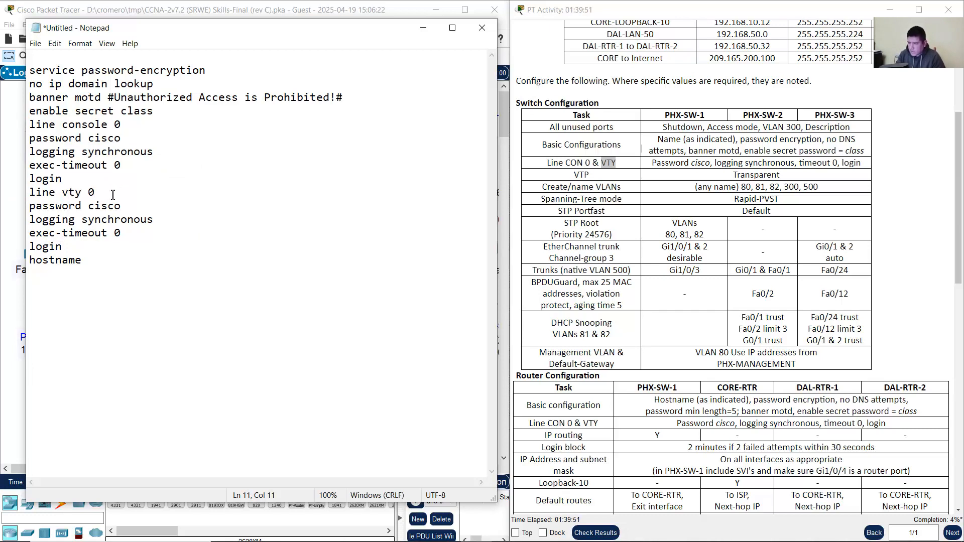
{"action": "type", "text": "15"}
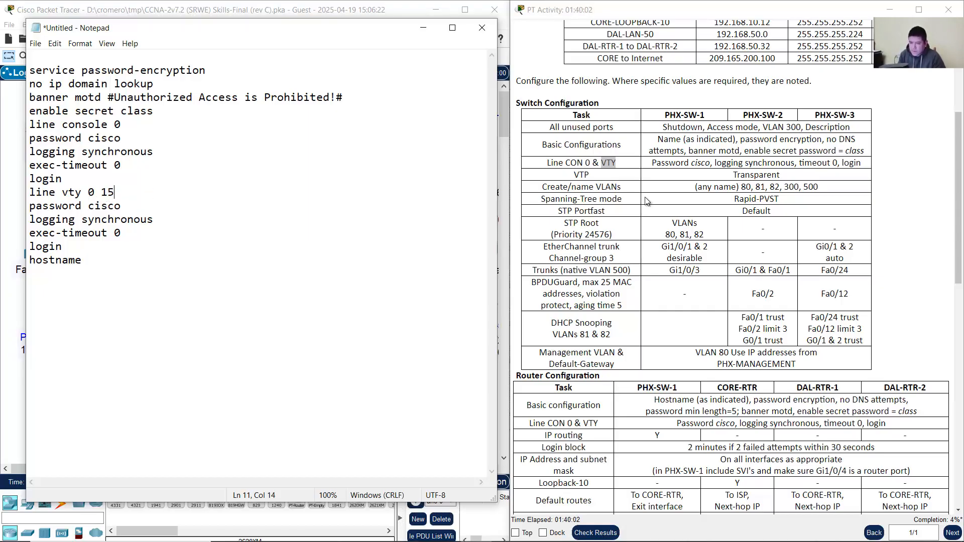
Step: Check the vty password, logging synchronous and exec-timeout lines against the PT Activity table
{"action": "left_click_drag", "start_coordinate": [668, 163], "coordinate": [706, 162]}
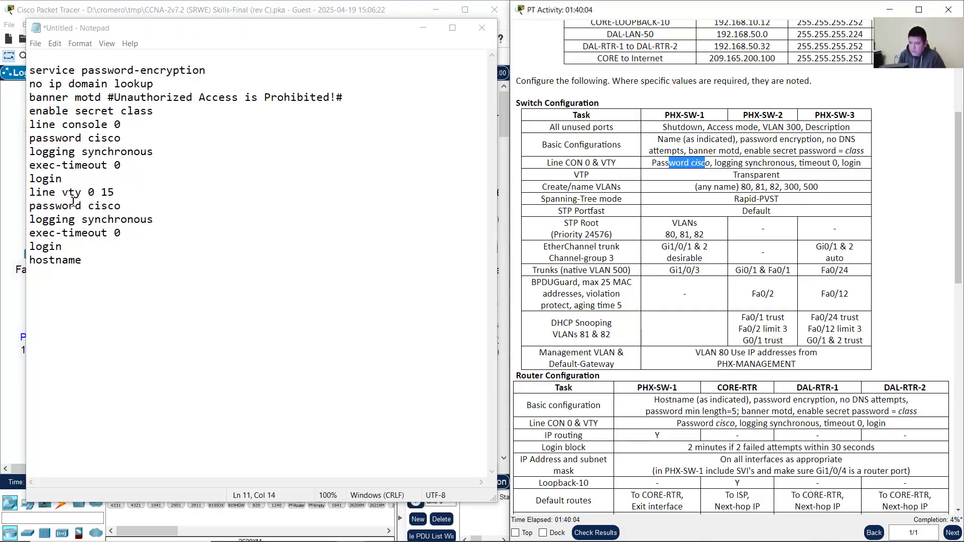
{"action": "left_click_drag", "start_coordinate": [62, 206], "coordinate": [140, 209]}
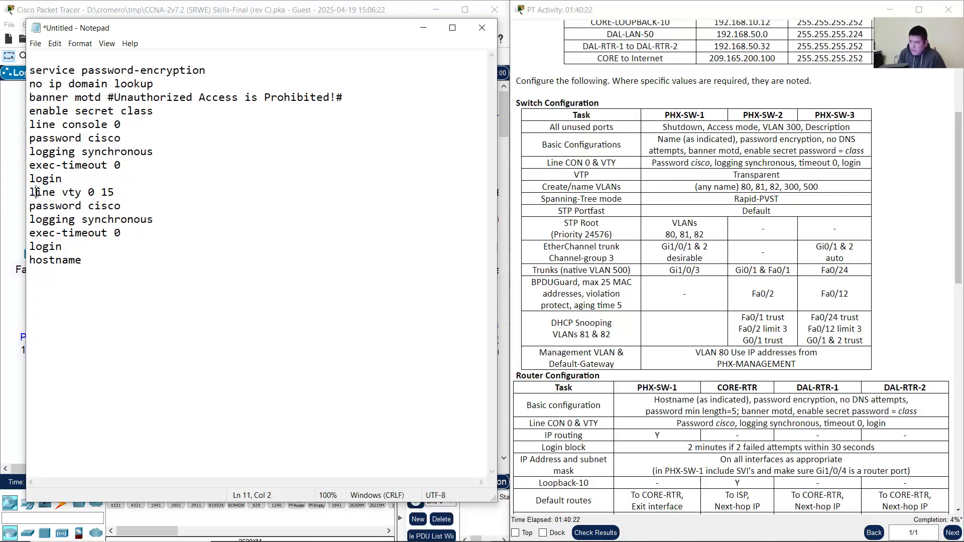
{"action": "left_click_drag", "start_coordinate": [37, 192], "coordinate": [127, 191]}
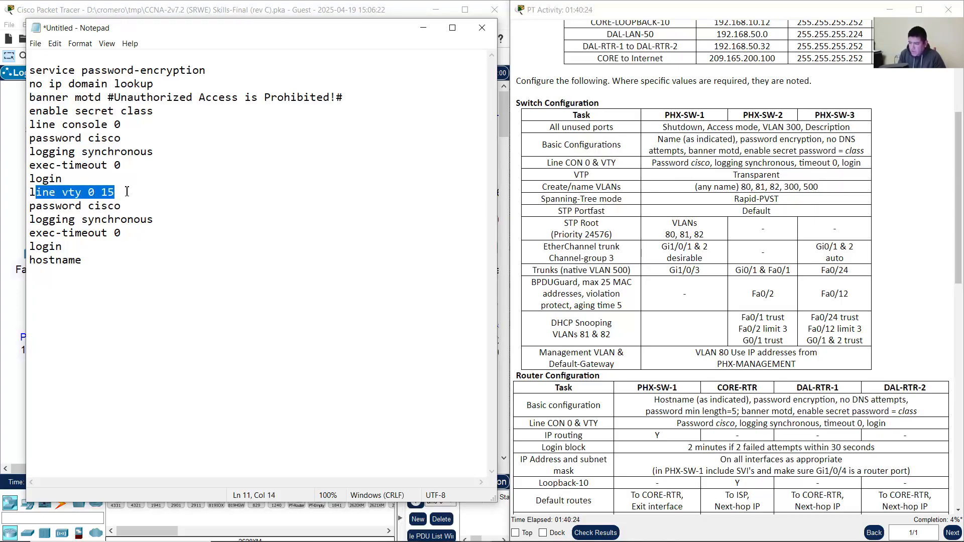
{"action": "left_click", "coordinate": [127, 191]}
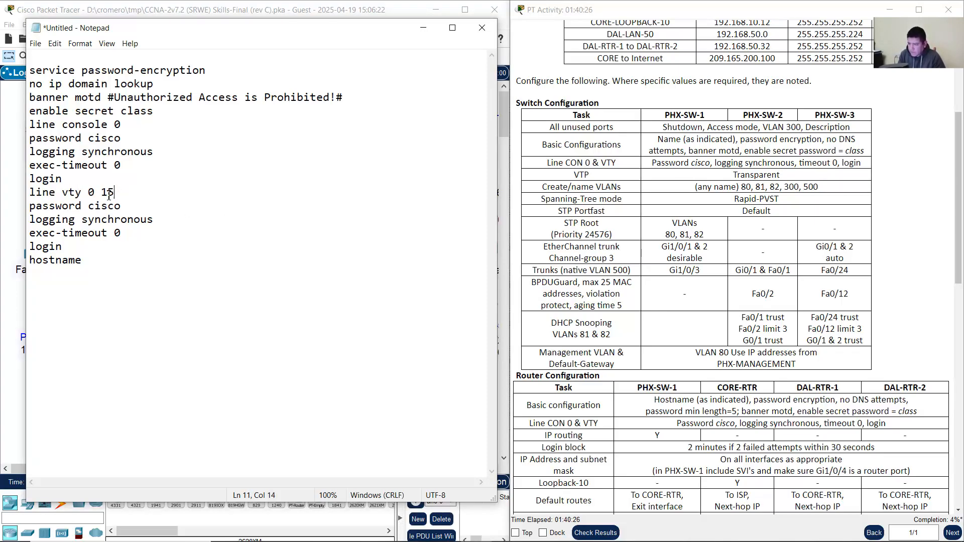
{"action": "double_click", "coordinate": [67, 195]}
{"action": "left_click", "coordinate": [107, 194]}
{"action": "left_click_drag", "start_coordinate": [50, 207], "coordinate": [115, 206]}
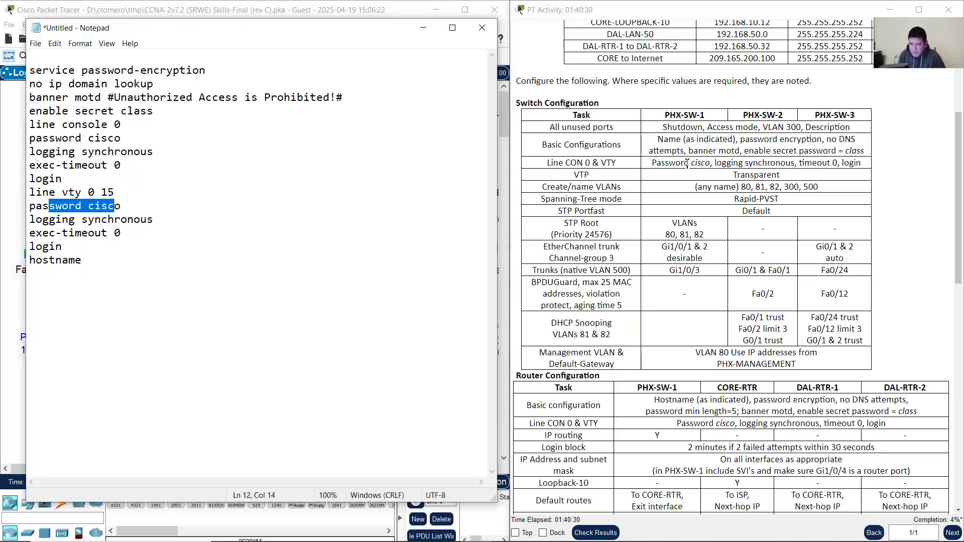
{"action": "left_click_drag", "start_coordinate": [669, 163], "coordinate": [767, 163]}
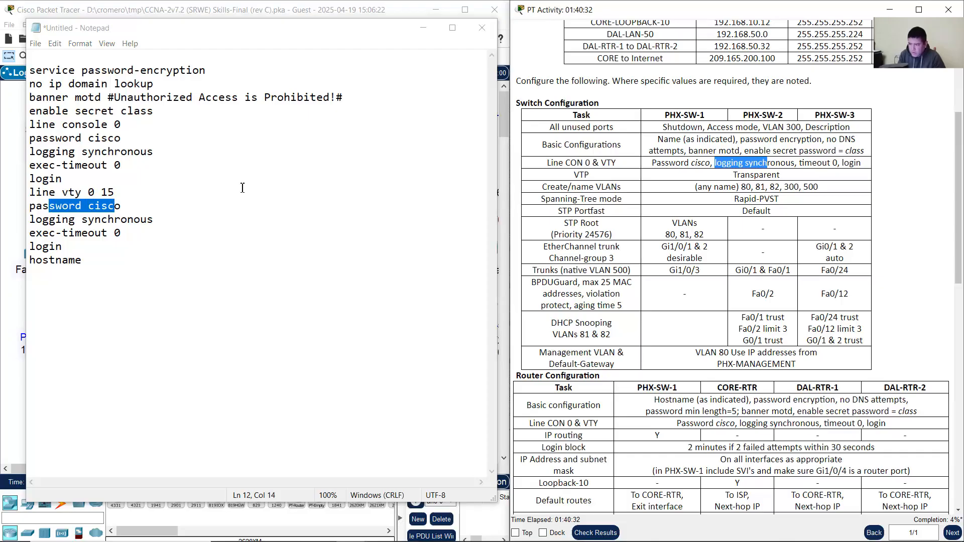
{"action": "left_click_drag", "start_coordinate": [50, 221], "coordinate": [134, 221]}
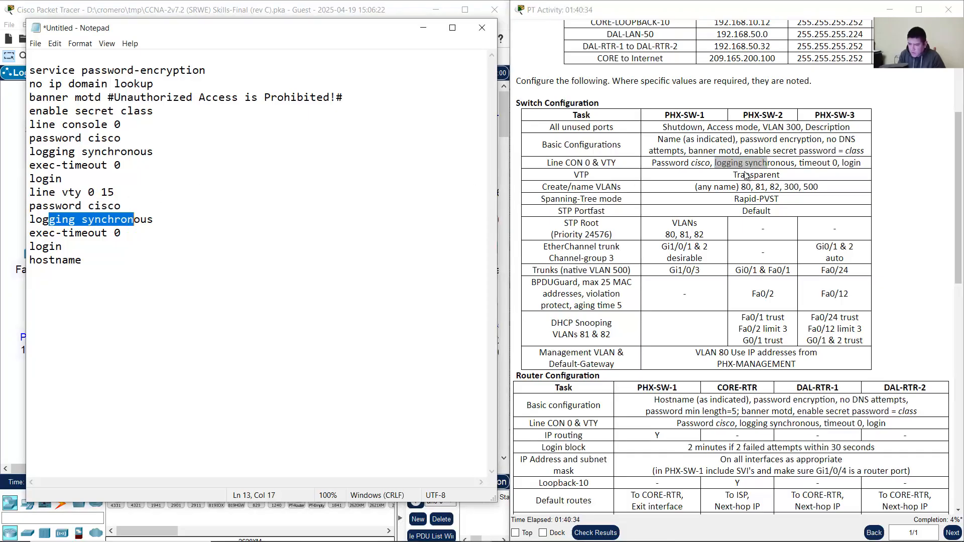
{"action": "left_click_drag", "start_coordinate": [801, 163], "coordinate": [839, 163]}
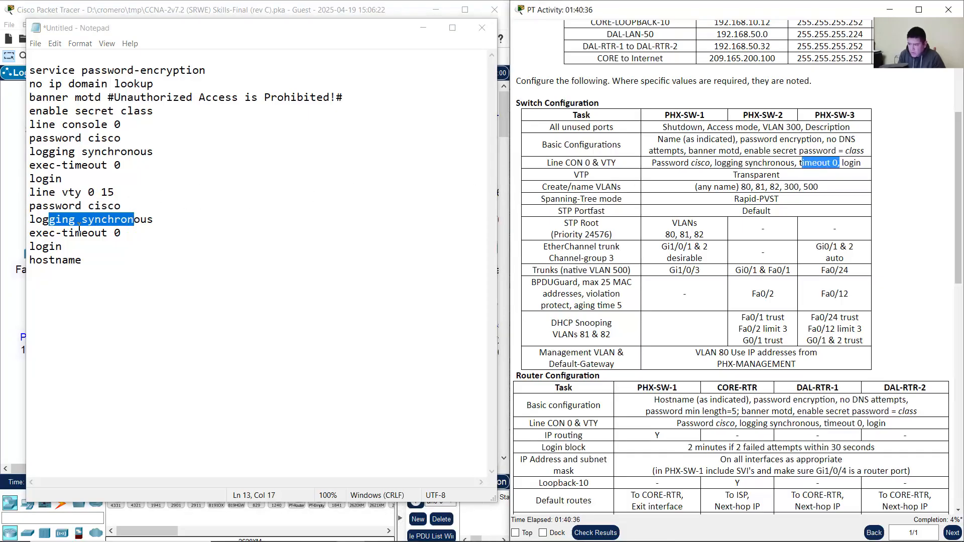
{"action": "left_click_drag", "start_coordinate": [45, 233], "coordinate": [123, 234]}
Step: Change the vty and console exec-timeout lines to 0 0, then check the login line against the table
{"action": "left_click", "coordinate": [138, 233]}
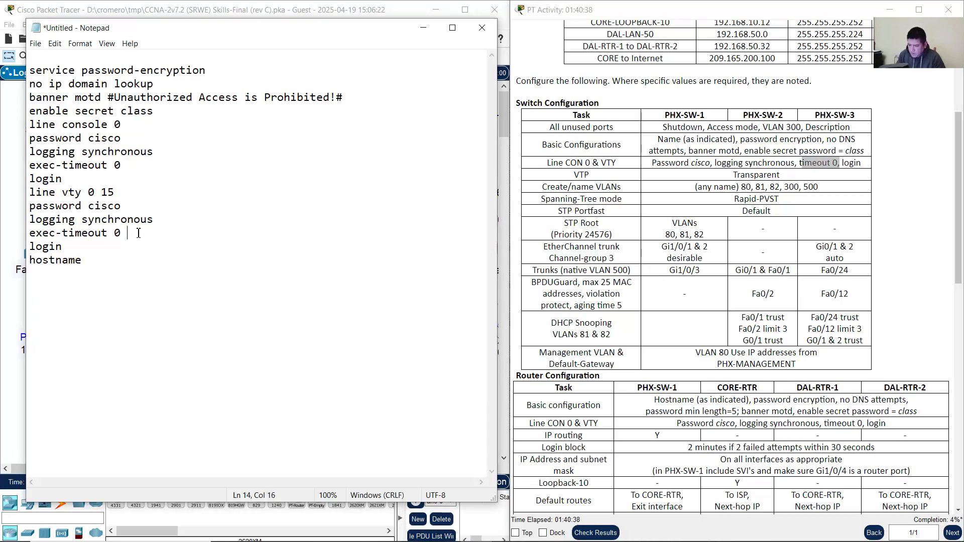
{"action": "type", "text": "0"}
{"action": "left_click", "coordinate": [154, 165]}
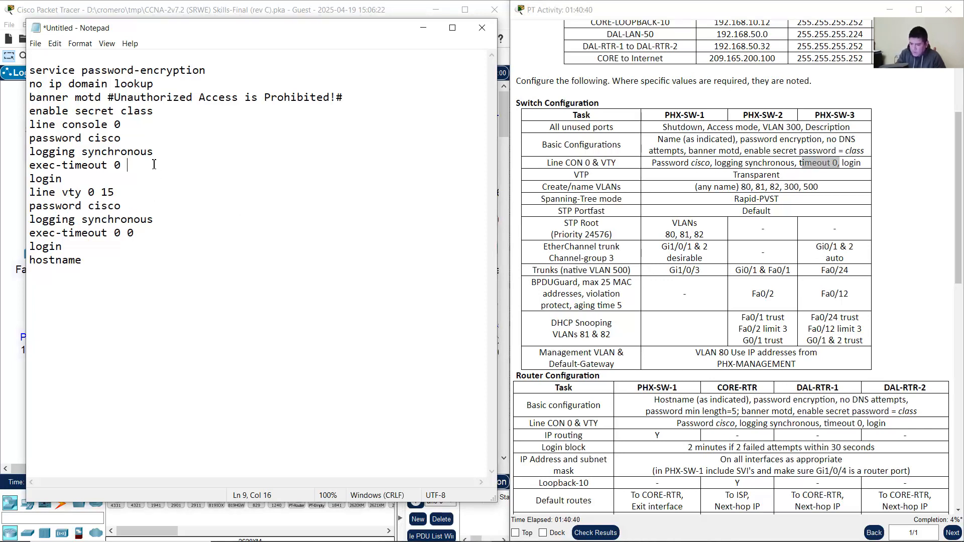
{"action": "left_click_drag", "start_coordinate": [842, 163], "coordinate": [861, 163]}
{"action": "left_click", "coordinate": [861, 163]}
{"action": "left_click_drag", "start_coordinate": [39, 247], "coordinate": [60, 248]}
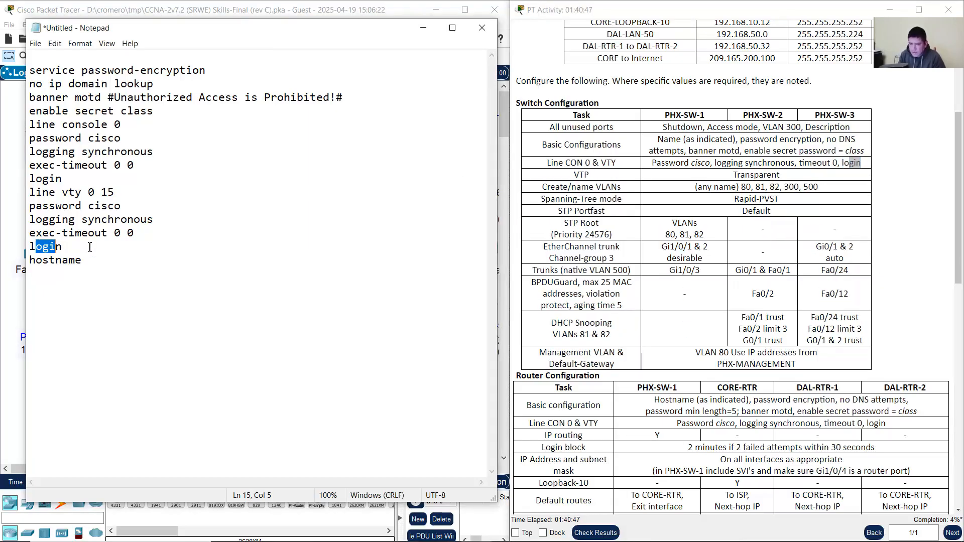
Step: Review the script's security commands, banner, enable secret, and console and vty line settings
{"action": "left_click", "coordinate": [692, 162]}
{"action": "double_click", "coordinate": [43, 261]}
{"action": "key", "text": "End"}
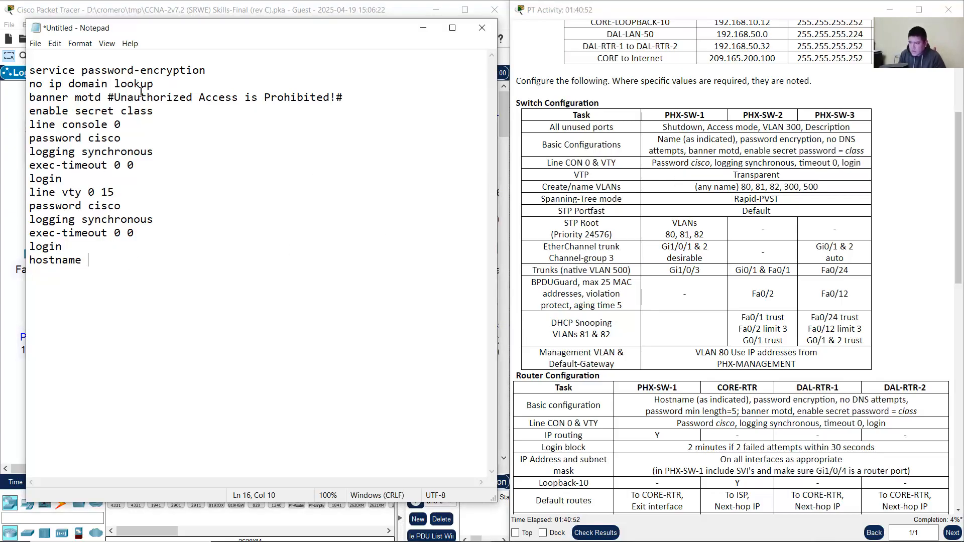
{"action": "left_click_drag", "start_coordinate": [51, 76], "coordinate": [116, 73]}
{"action": "left_click_drag", "start_coordinate": [49, 83], "coordinate": [216, 98]}
{"action": "left_click_drag", "start_coordinate": [153, 97], "coordinate": [285, 97]}
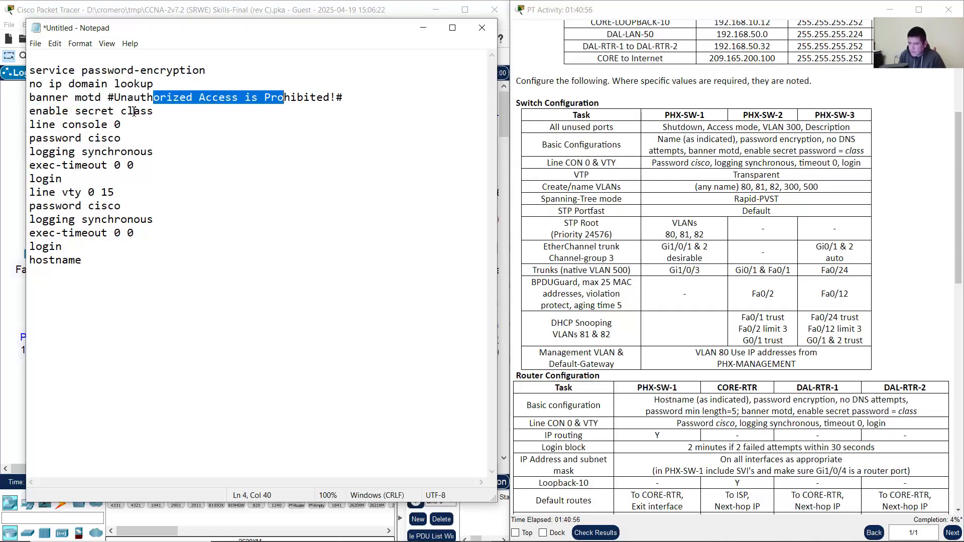
{"action": "left_click_drag", "start_coordinate": [56, 114], "coordinate": [165, 113]}
{"action": "left_click", "coordinate": [147, 113]}
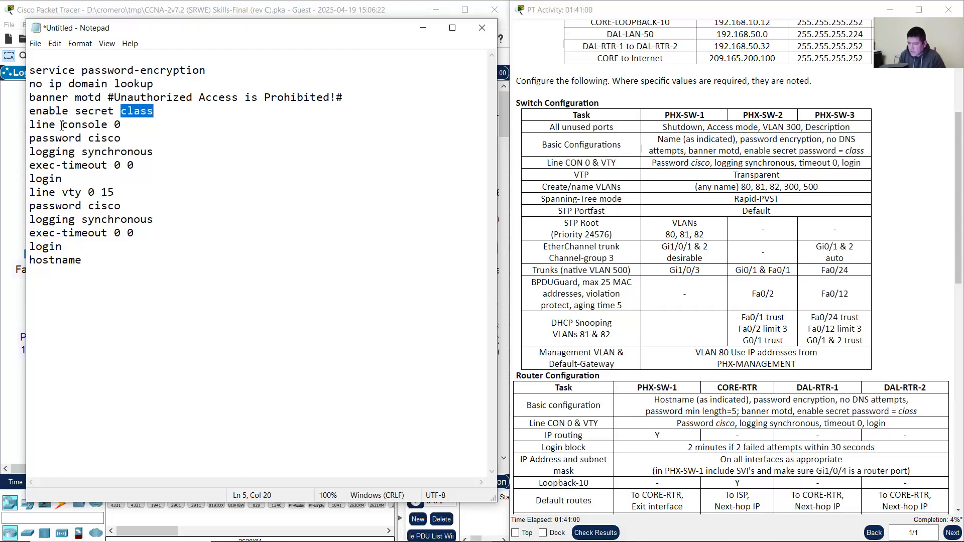
{"action": "left_click_drag", "start_coordinate": [56, 125], "coordinate": [104, 261]}
{"action": "left_click", "coordinate": [100, 235]}
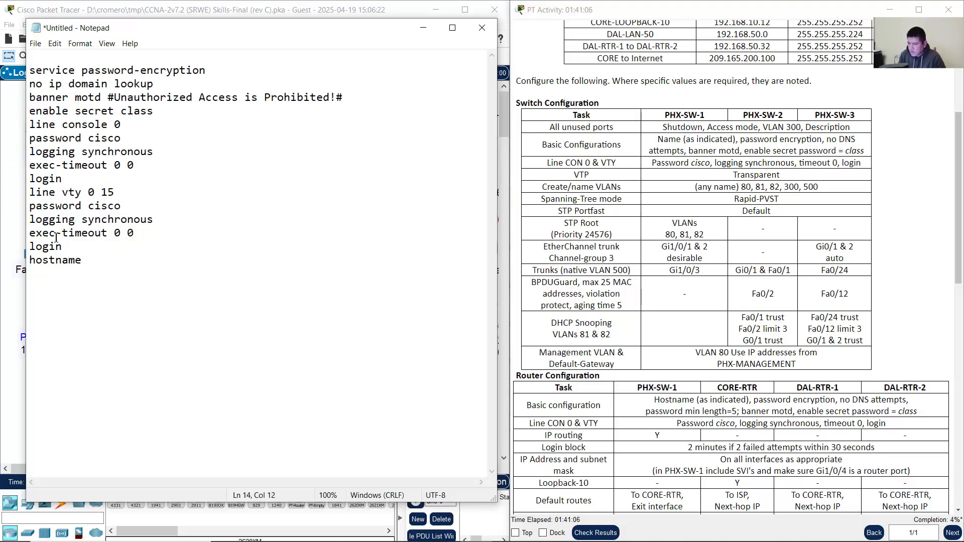
{"action": "left_click_drag", "start_coordinate": [50, 235], "coordinate": [146, 235]}
{"action": "left_click", "coordinate": [146, 235]}
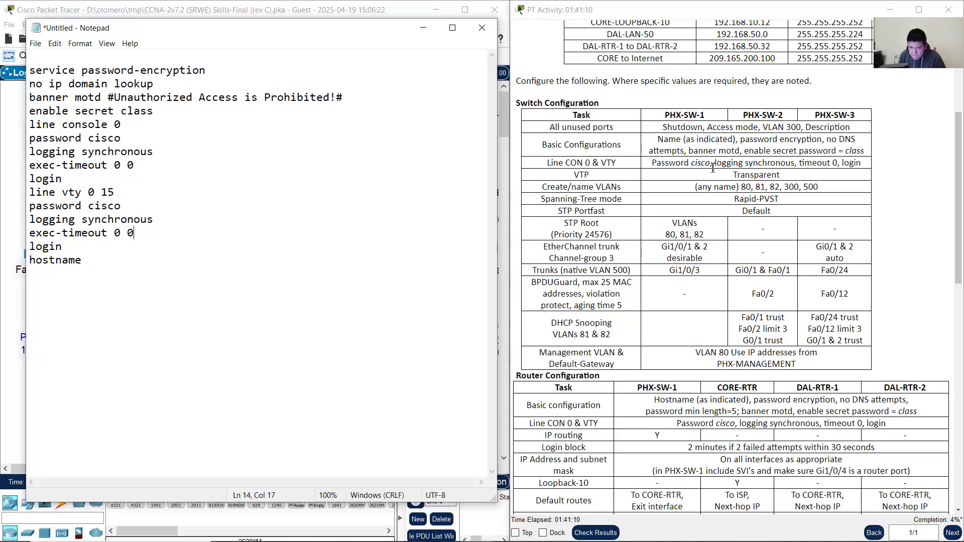
Step: Copy the whole configuration script and minimize Notepad
{"action": "left_click", "coordinate": [31, 76]}
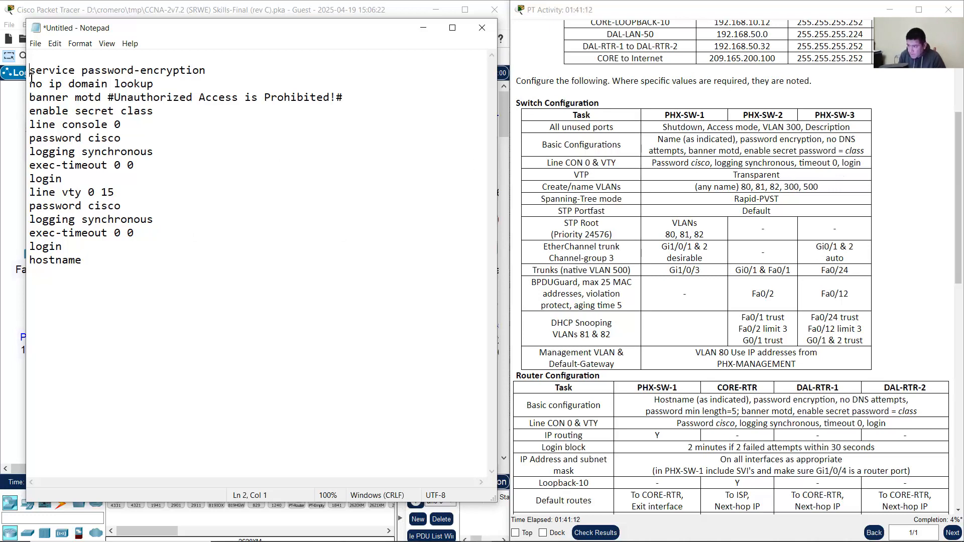
{"action": "left_click_drag", "start_coordinate": [31, 75], "coordinate": [97, 258]}
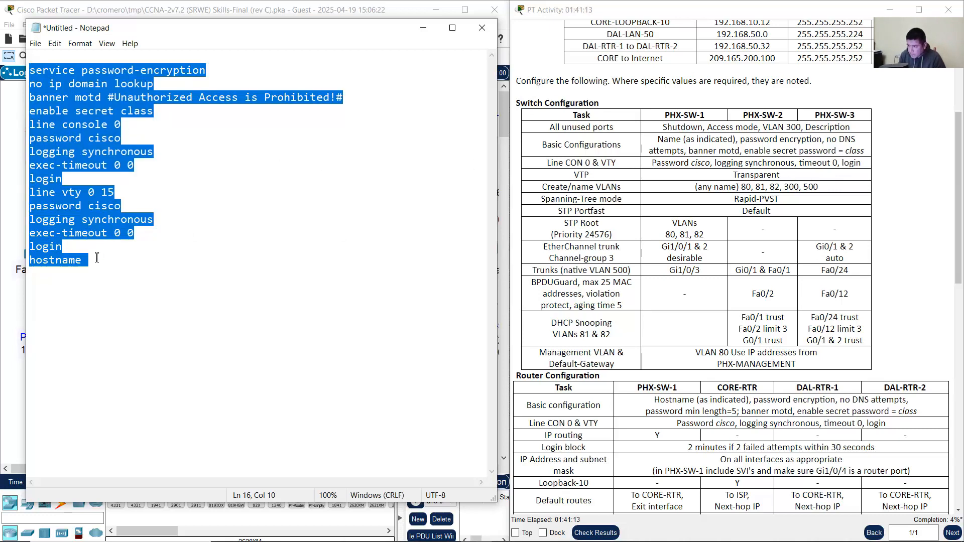
{"action": "right_click", "coordinate": [108, 129]}
{"action": "left_click", "coordinate": [146, 167]}
{"action": "left_click", "coordinate": [423, 29]}
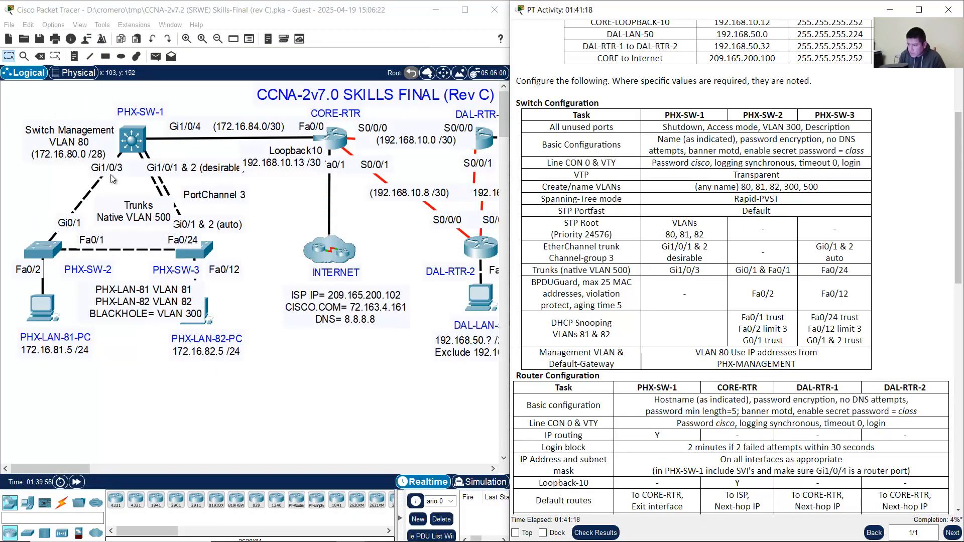
Step: Paste the copied configuration script into PHX-SW-1's CLI
{"action": "left_click", "coordinate": [132, 99]}
{"action": "left_click", "coordinate": [144, 147]}
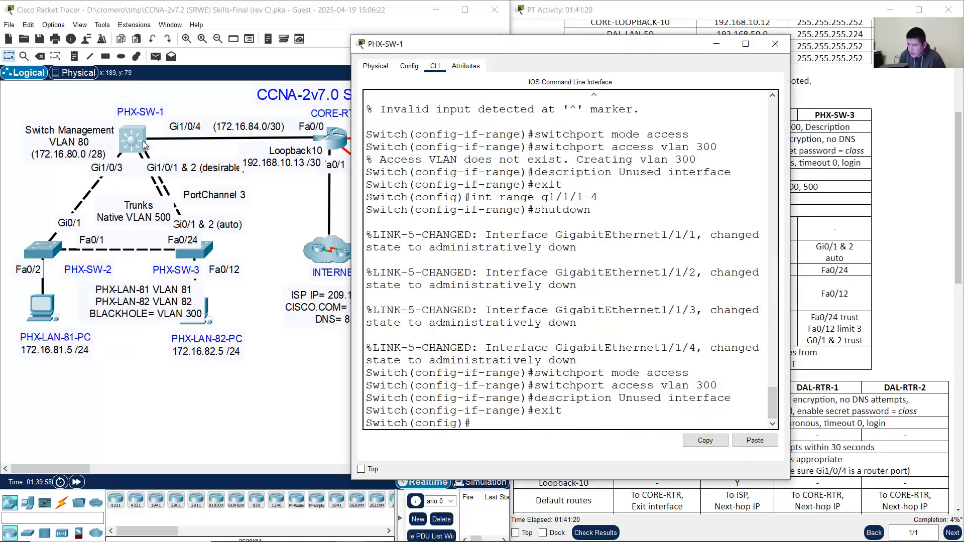
{"action": "left_click_drag", "start_coordinate": [478, 427], "coordinate": [342, 425]}
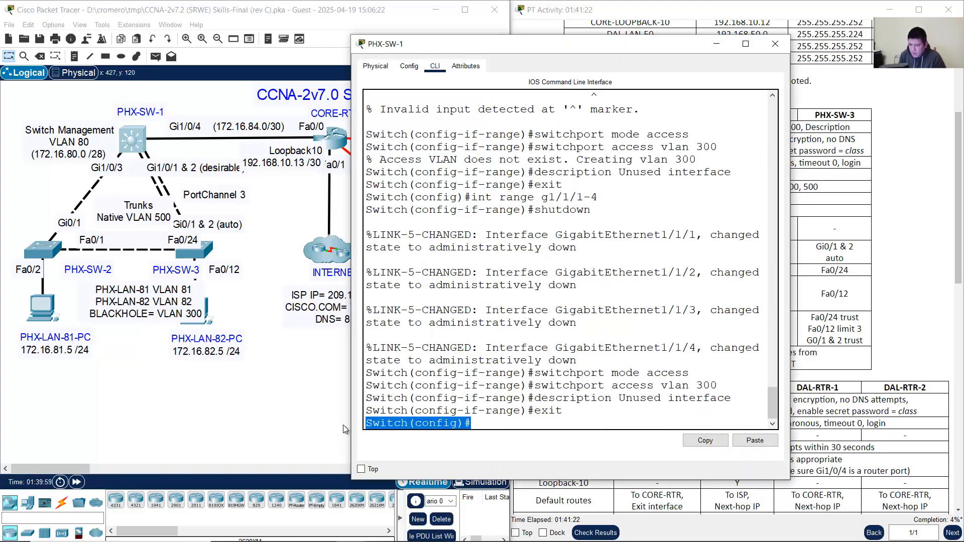
{"action": "left_click", "coordinate": [420, 426]}
{"action": "left_click_drag", "start_coordinate": [407, 425], "coordinate": [354, 428]}
{"action": "left_click", "coordinate": [492, 424]}
{"action": "right_click", "coordinate": [488, 424]}
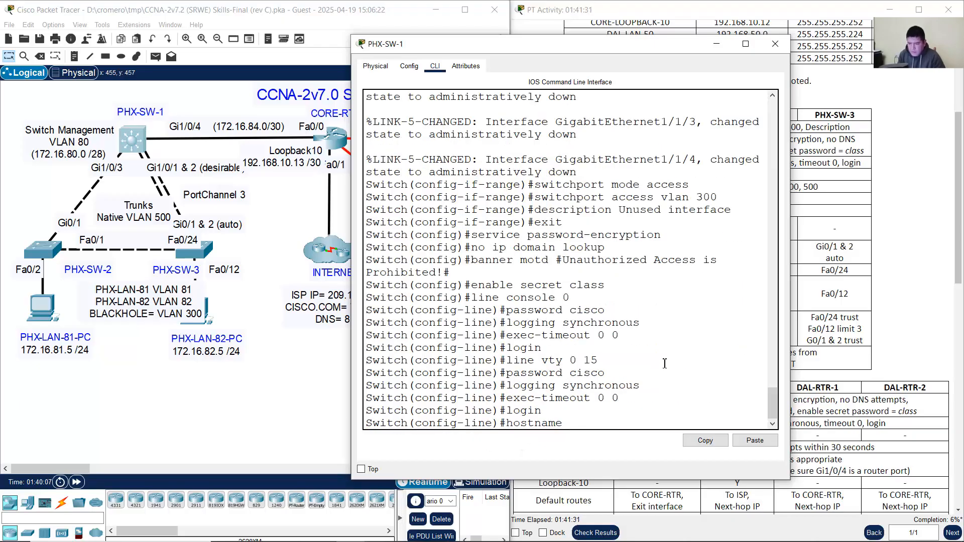
Step: Complete the pending hostname command with PHX-SW-1, matching the topology label
{"action": "double_click", "coordinate": [538, 424]}
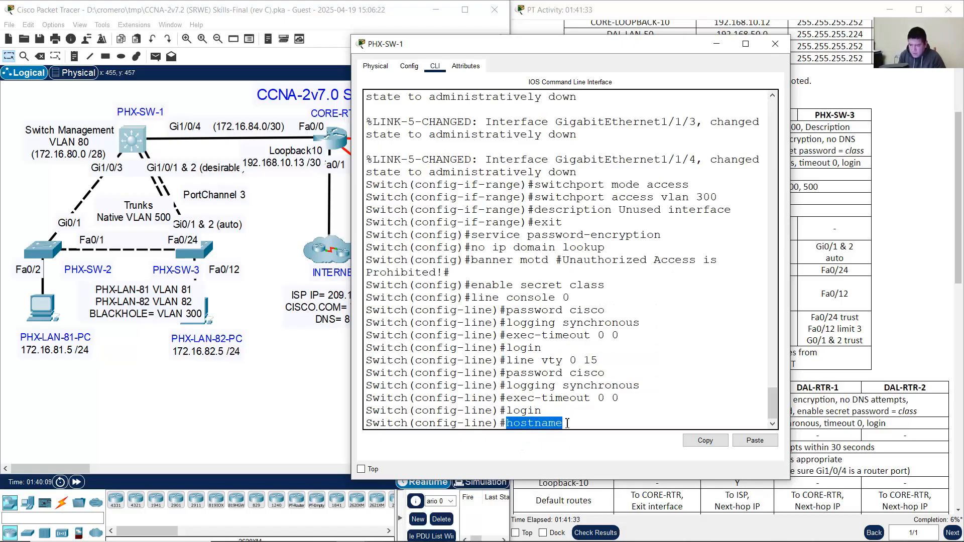
{"action": "left_click", "coordinate": [576, 424]}
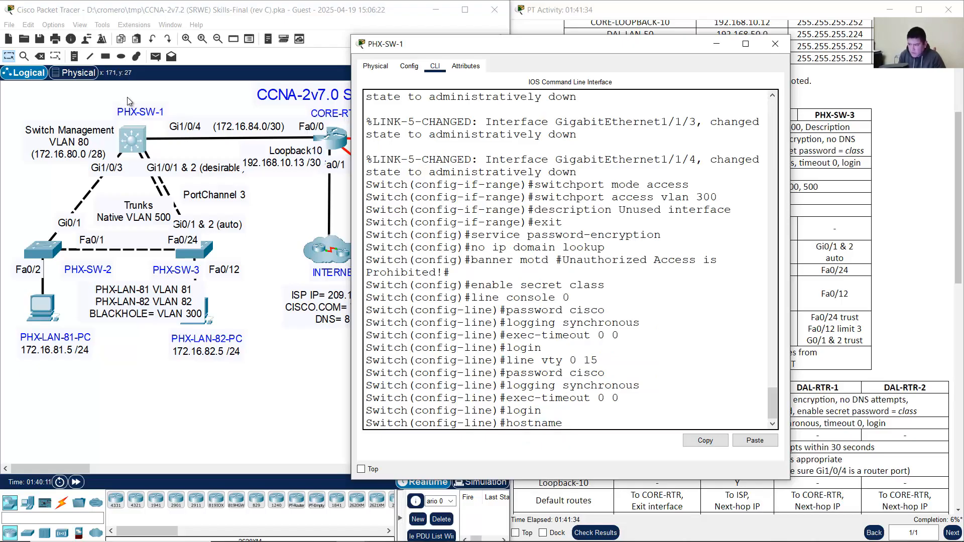
{"action": "left_click_drag", "start_coordinate": [104, 95], "coordinate": [180, 94]}
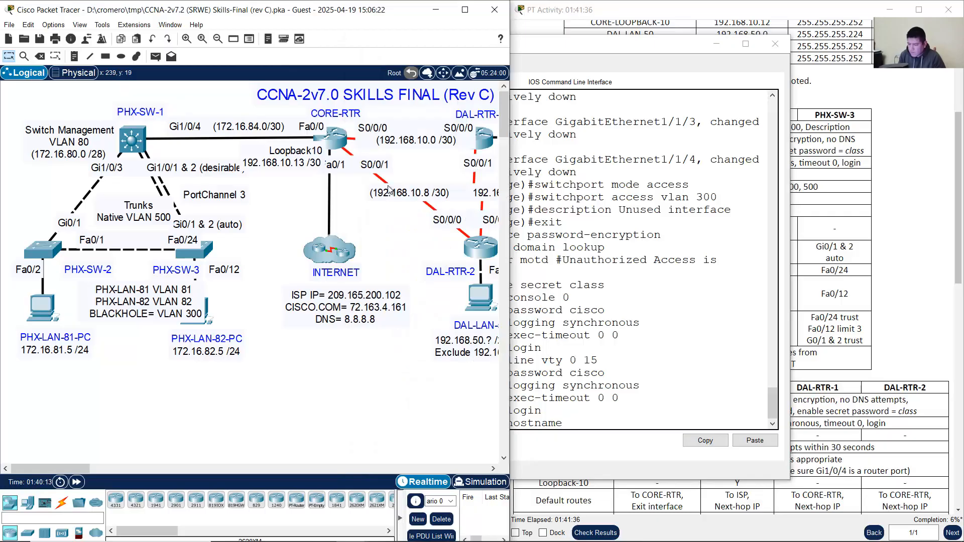
{"action": "left_click", "coordinate": [578, 426]}
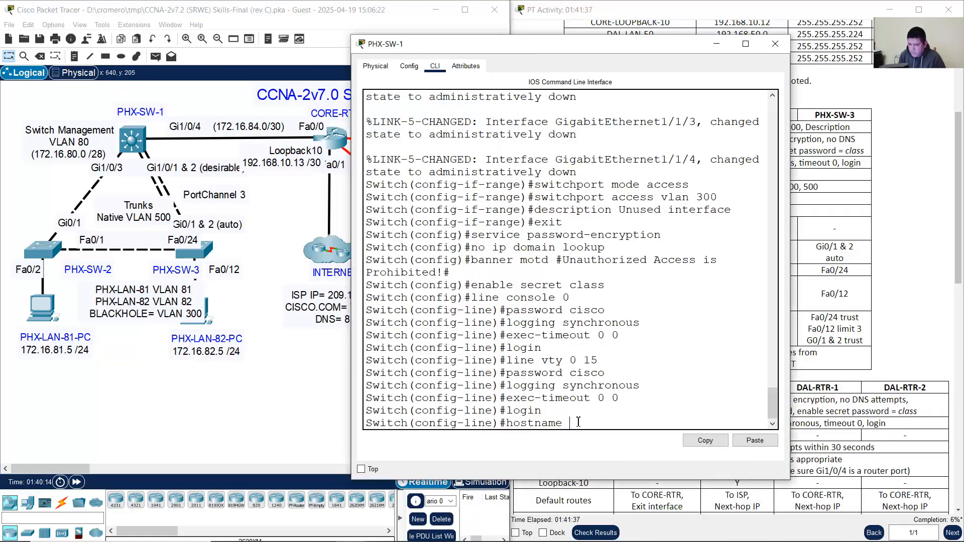
{"action": "left_click", "coordinate": [99, 100]}
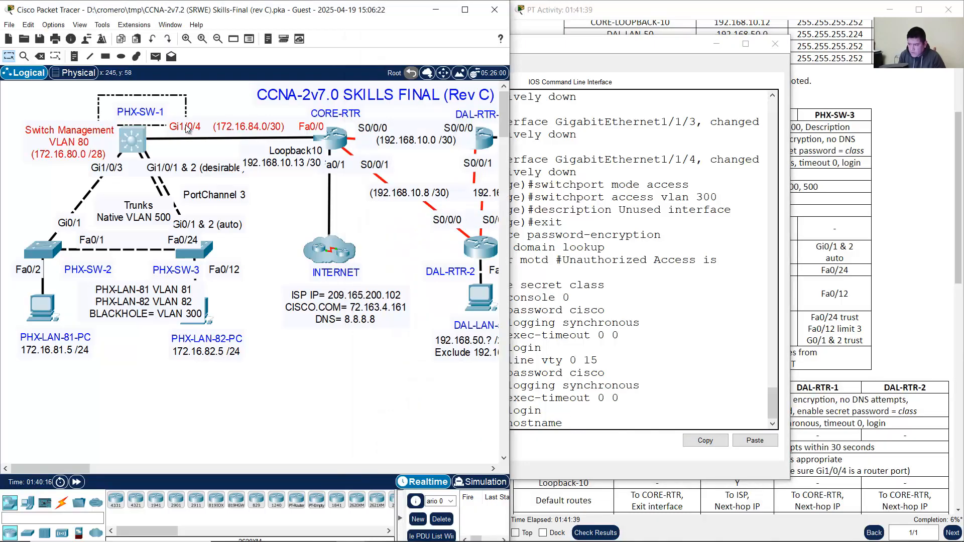
{"action": "left_click", "coordinate": [636, 401]}
{"action": "type", "text": "PH"}
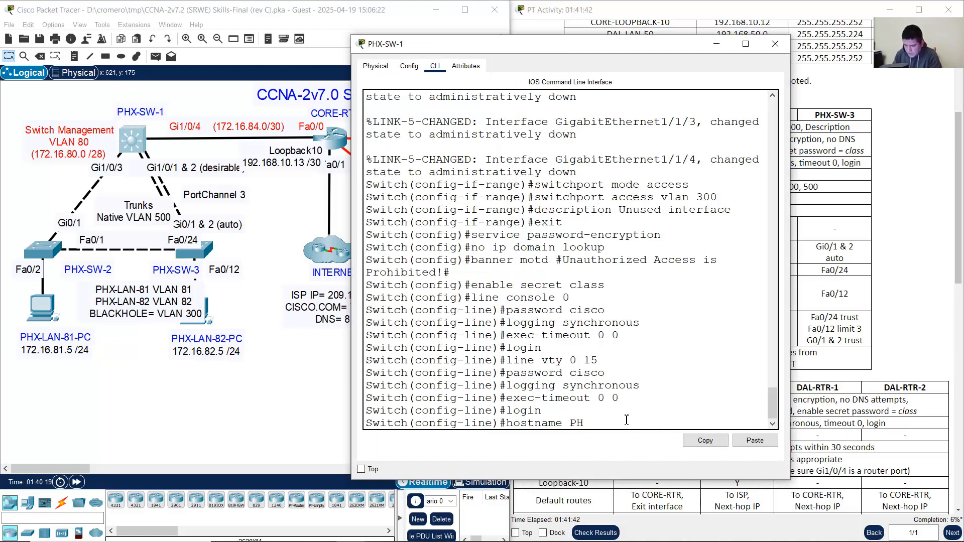
{"action": "type", "text": "X-SW-1"}
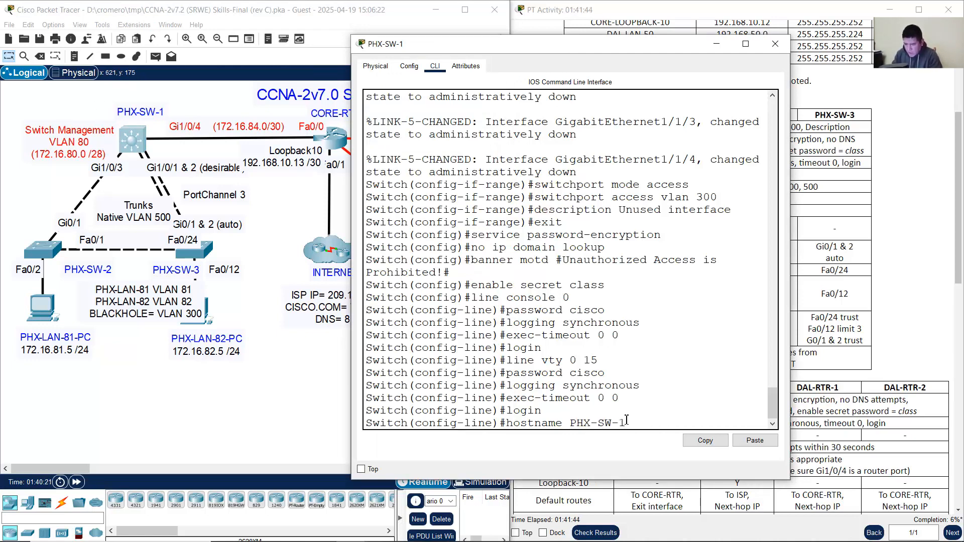
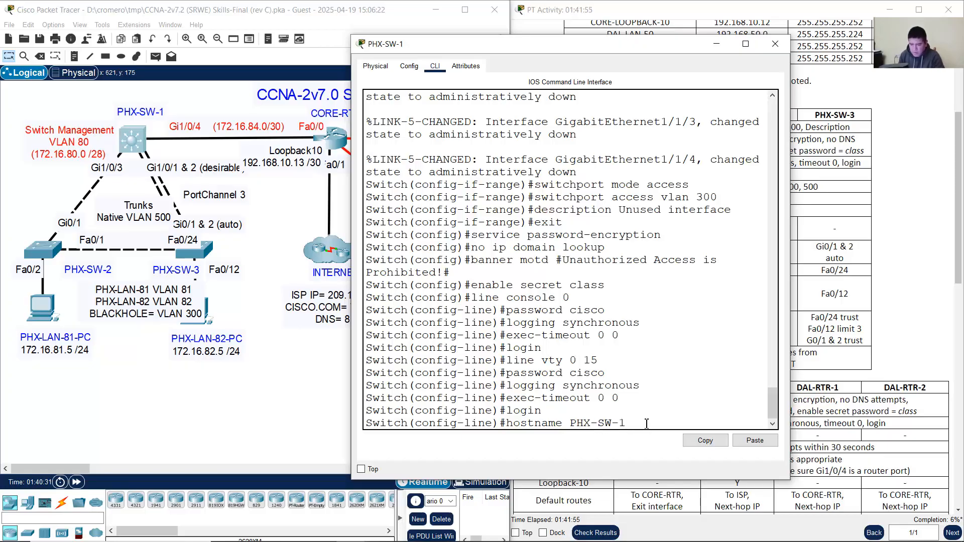
Step: Apply hostname PHX-SW-1, review the applied secret and line settings, and return to the topology
{"action": "key", "text": "Return"}
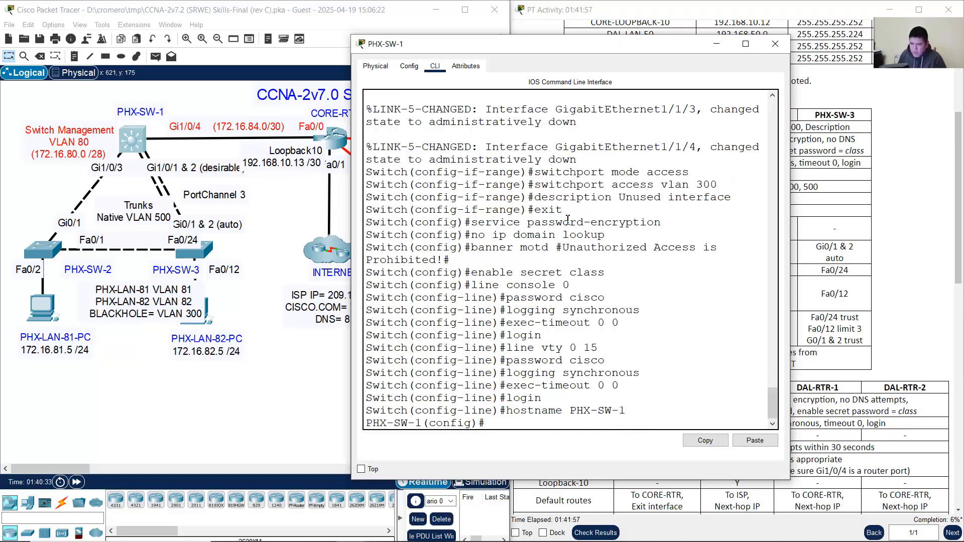
{"action": "left_click_drag", "start_coordinate": [489, 222], "coordinate": [628, 411]}
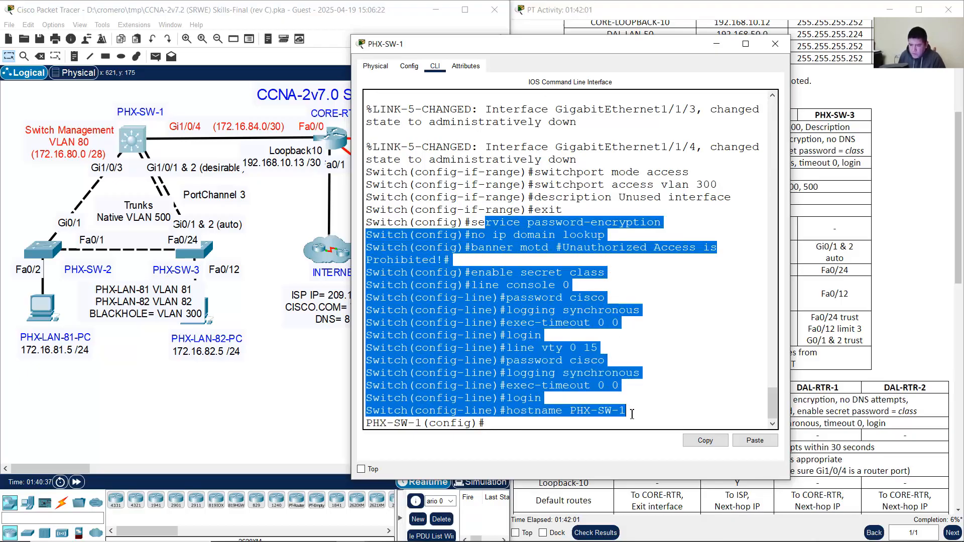
{"action": "left_click", "coordinate": [472, 223]}
{"action": "left_click_drag", "start_coordinate": [472, 223], "coordinate": [622, 326]}
{"action": "left_click", "coordinate": [558, 286]}
{"action": "left_click_drag", "start_coordinate": [499, 273], "coordinate": [597, 365]}
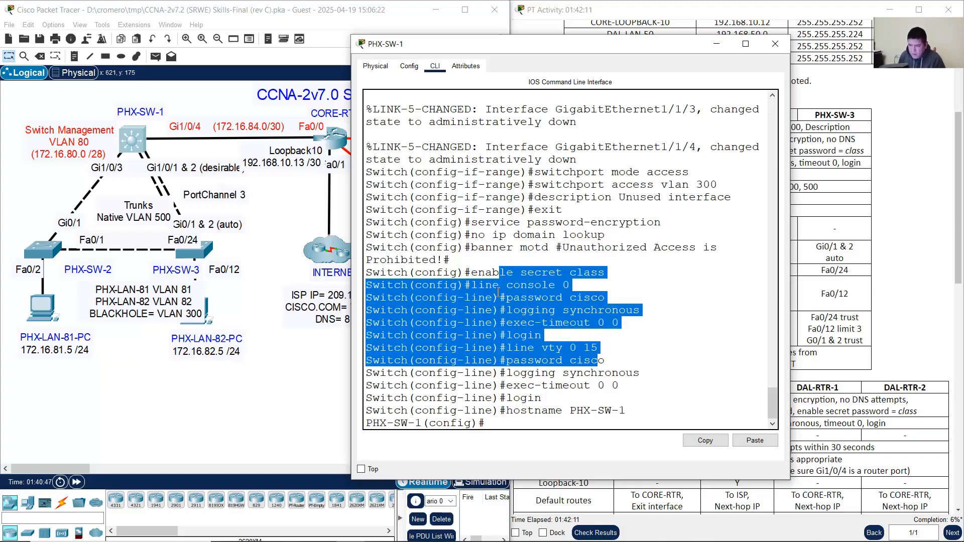
{"action": "left_click", "coordinate": [503, 277]}
{"action": "left_click", "coordinate": [340, 257]}
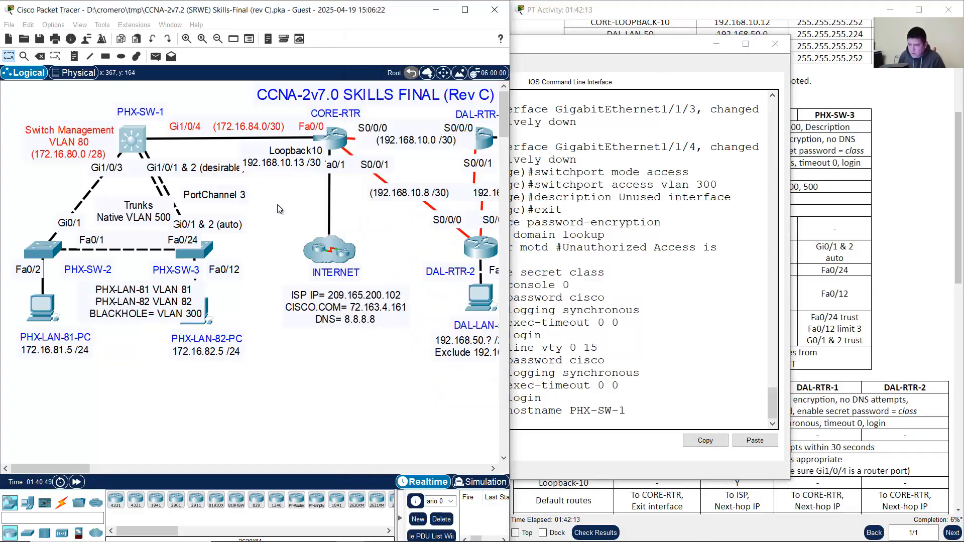
Step: Paste the baseline configuration into PHX-SW-2's CLI and complete its hostname as PHX-SW-2
{"action": "left_click", "coordinate": [46, 250]}
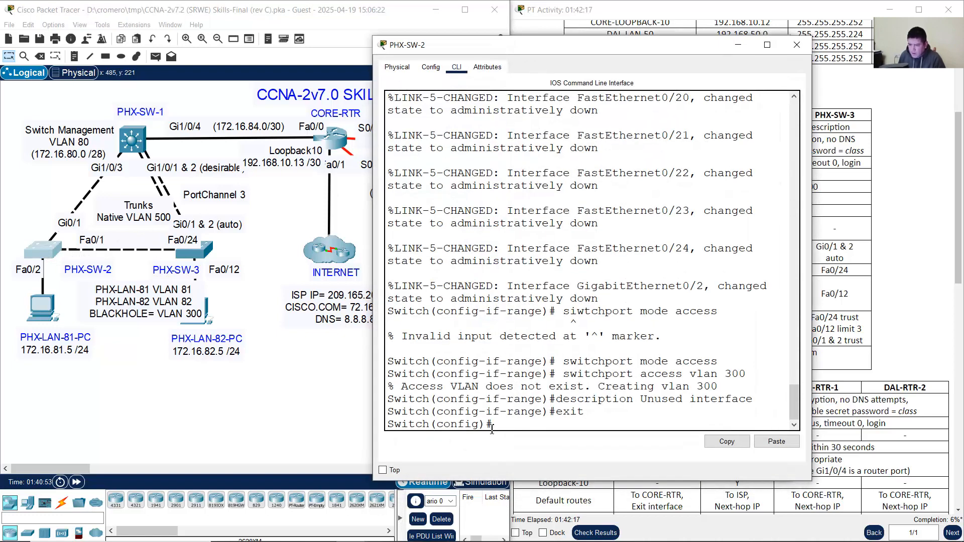
{"action": "left_click_drag", "start_coordinate": [492, 428], "coordinate": [388, 430]}
{"action": "left_click", "coordinate": [457, 428]}
{"action": "left_click_drag", "start_coordinate": [491, 425], "coordinate": [369, 428]}
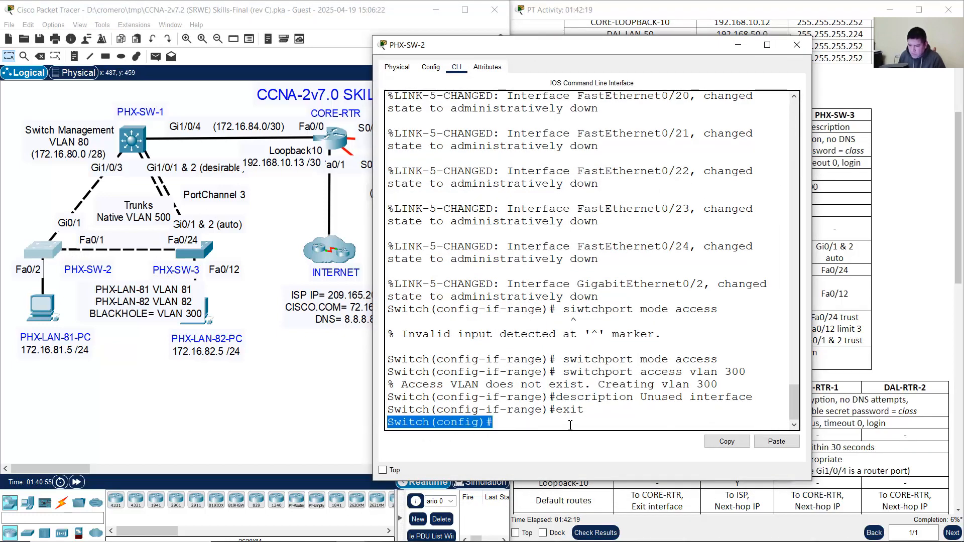
{"action": "left_click", "coordinate": [570, 425]}
{"action": "right_click", "coordinate": [552, 424]}
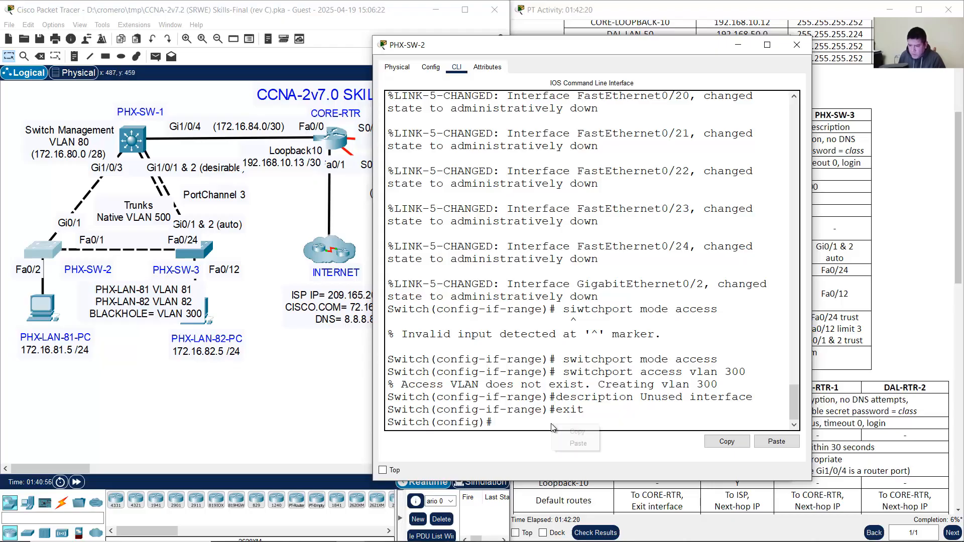
{"action": "left_click", "coordinate": [579, 444]}
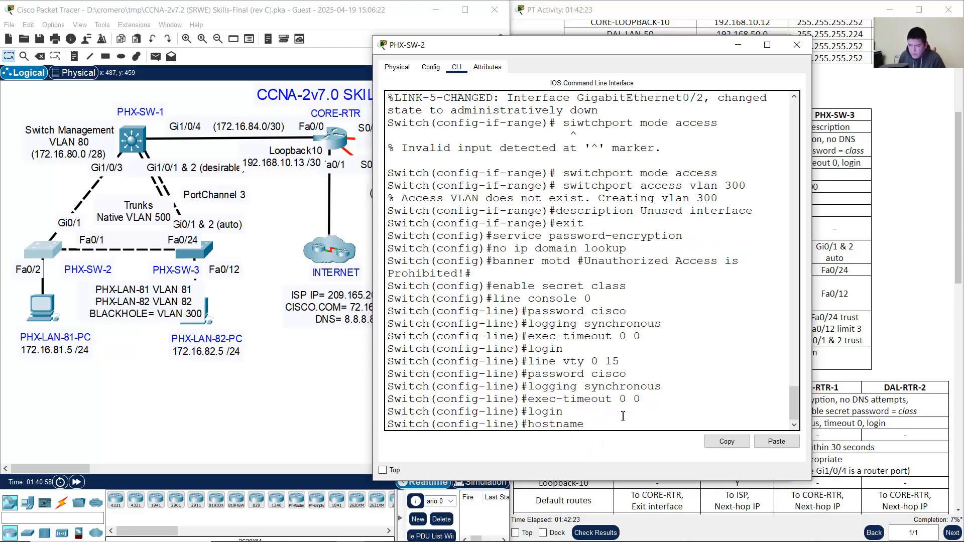
{"action": "type", "text": "PHX"}
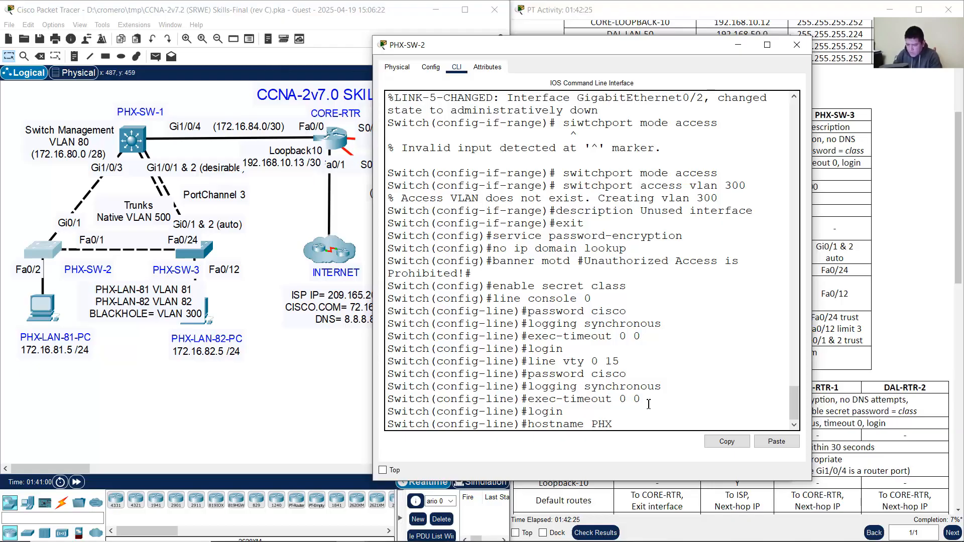
{"action": "type", "text": "-SW-2"}
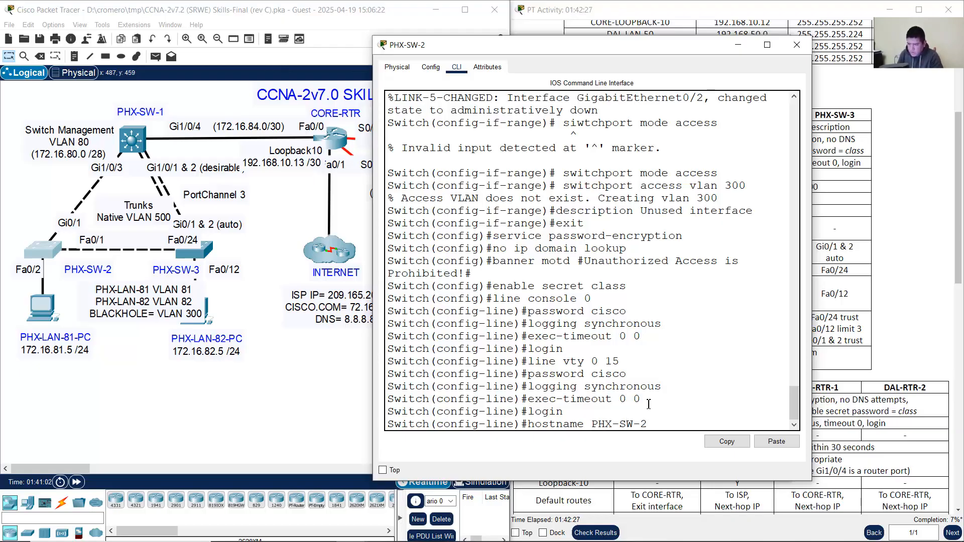
{"action": "key", "text": "Return"}
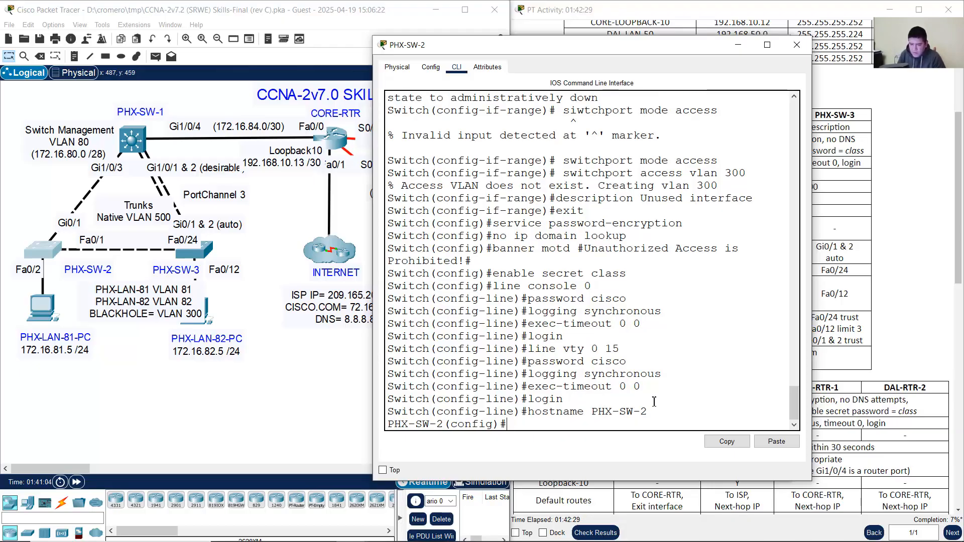
{"action": "left_click", "coordinate": [733, 50]}
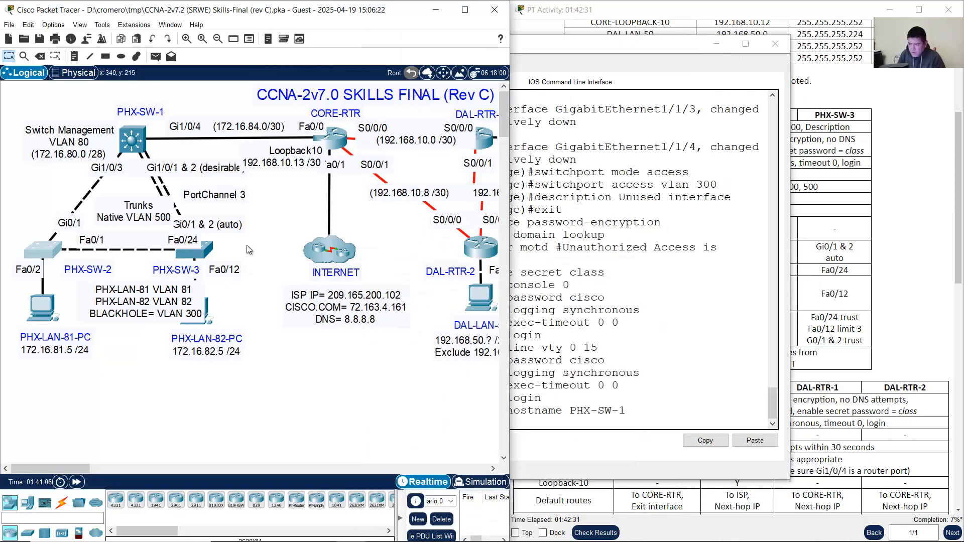
Step: Paste the baseline configuration into PHX-SW-3, set hostname PHX-SW-3, and close its console
{"action": "left_click", "coordinate": [195, 249]}
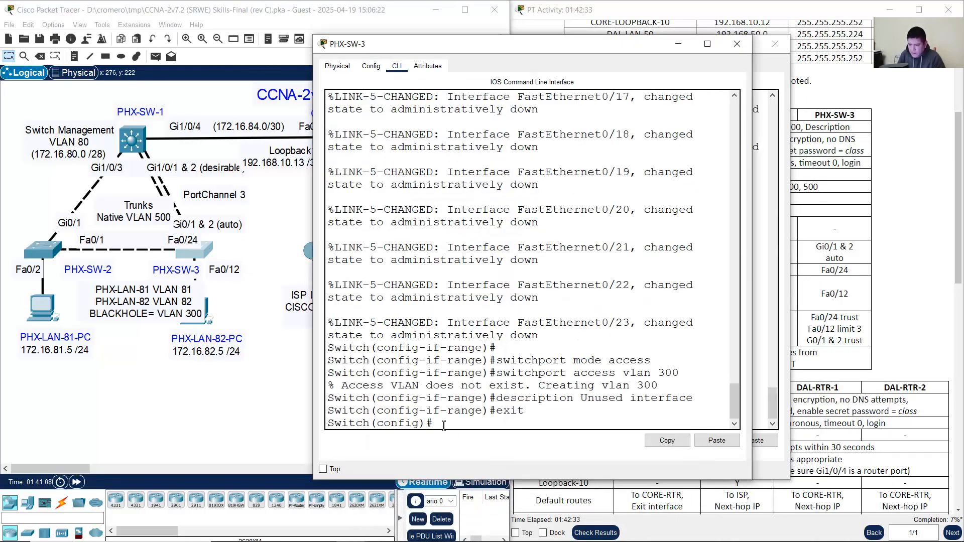
{"action": "left_click_drag", "start_coordinate": [443, 425], "coordinate": [297, 425]}
{"action": "left_click", "coordinate": [460, 423]}
{"action": "right_click", "coordinate": [448, 423]}
{"action": "left_click", "coordinate": [476, 442]}
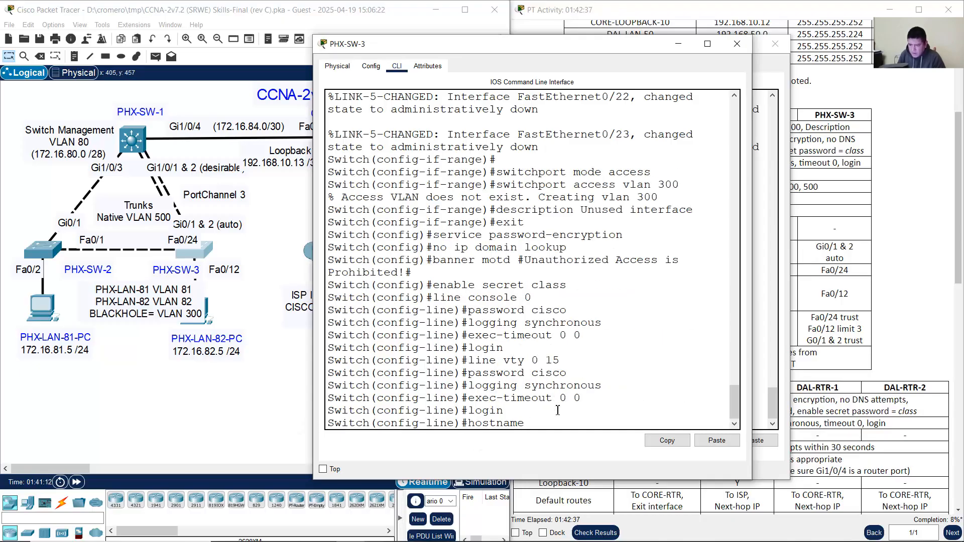
{"action": "type", "text": "PH"}
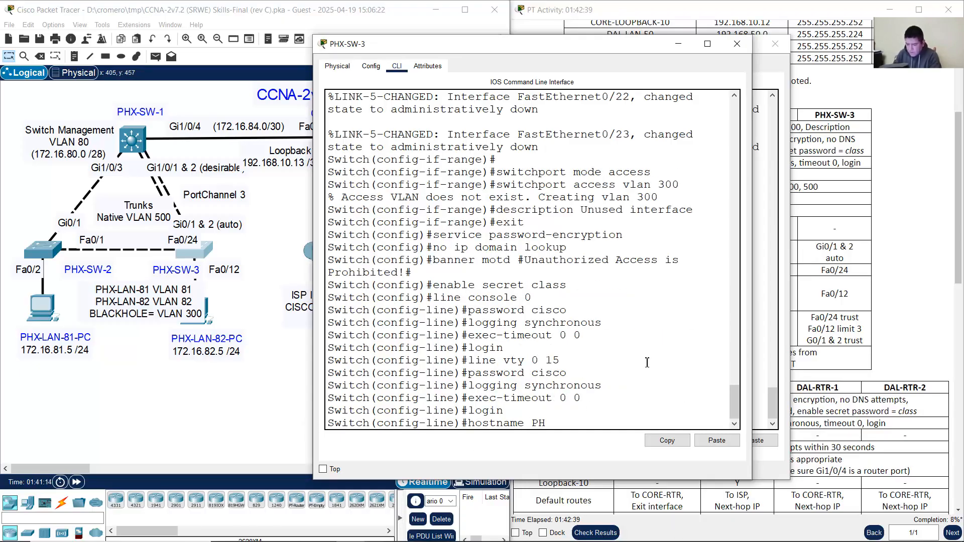
{"action": "type", "text": "X-SW-3"}
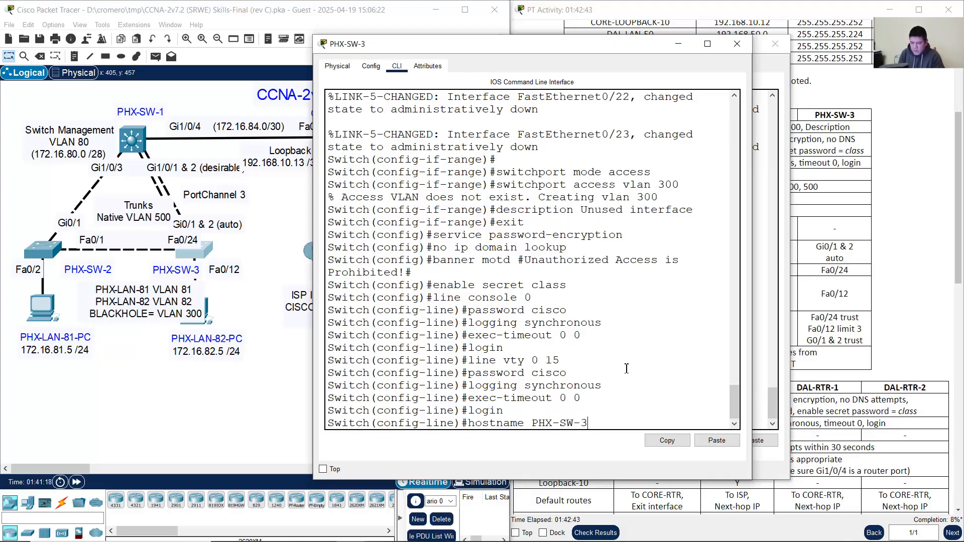
{"action": "key", "text": "Return"}
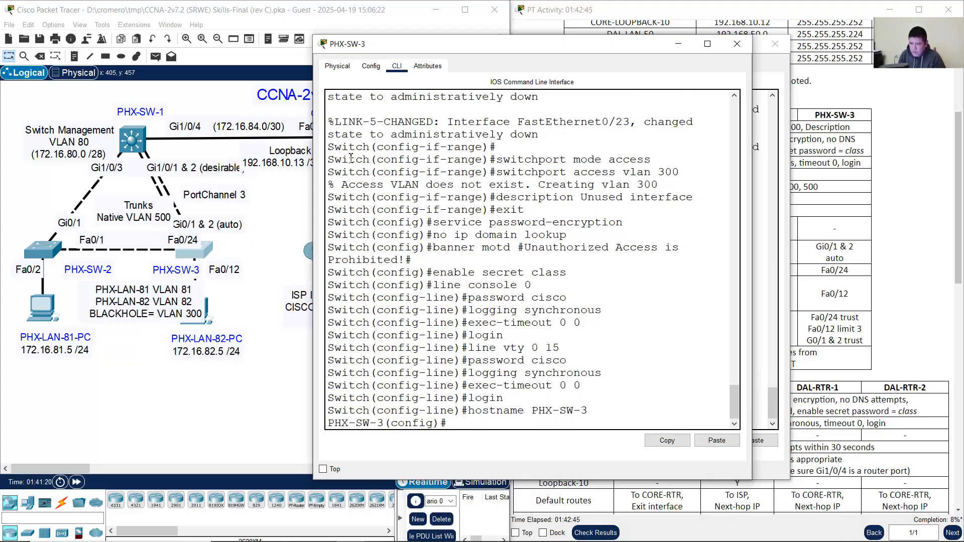
{"action": "left_click_drag", "start_coordinate": [345, 160], "coordinate": [682, 197]}
{"action": "left_click", "coordinate": [420, 210]}
{"action": "left_click_drag", "start_coordinate": [352, 224], "coordinate": [584, 424]}
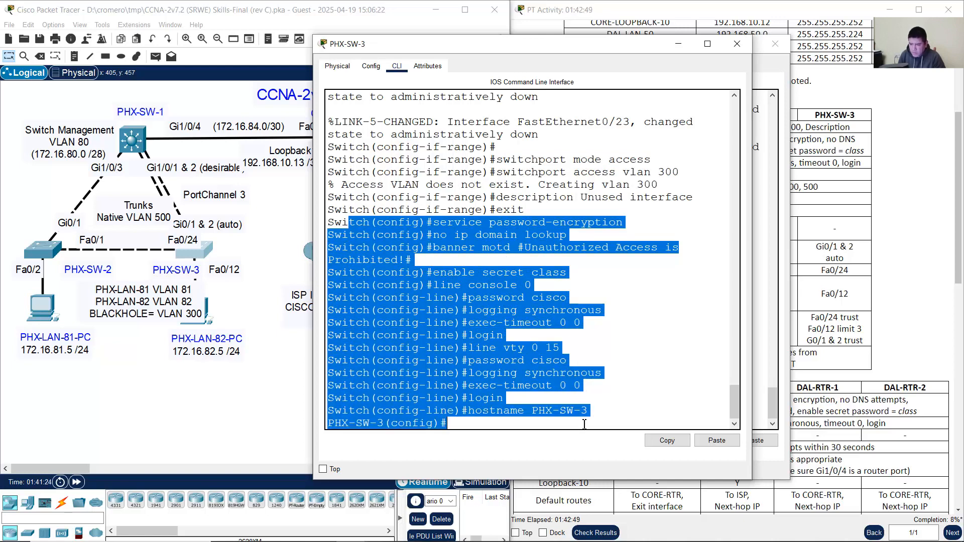
{"action": "left_click", "coordinate": [735, 45]}
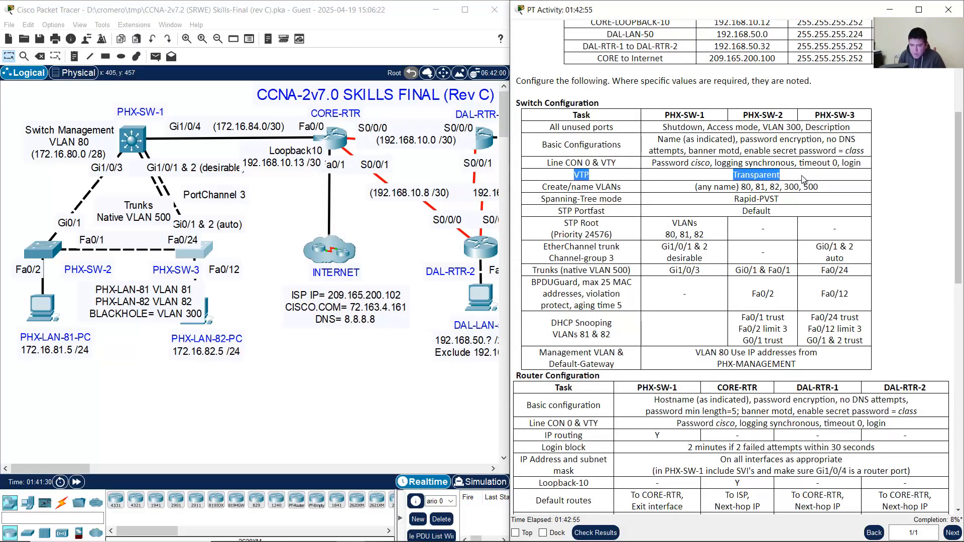
Step: Review the VTP Transparent requirement in the activity's Switch Configuration table
{"action": "left_click_drag", "start_coordinate": [571, 176], "coordinate": [812, 177]}
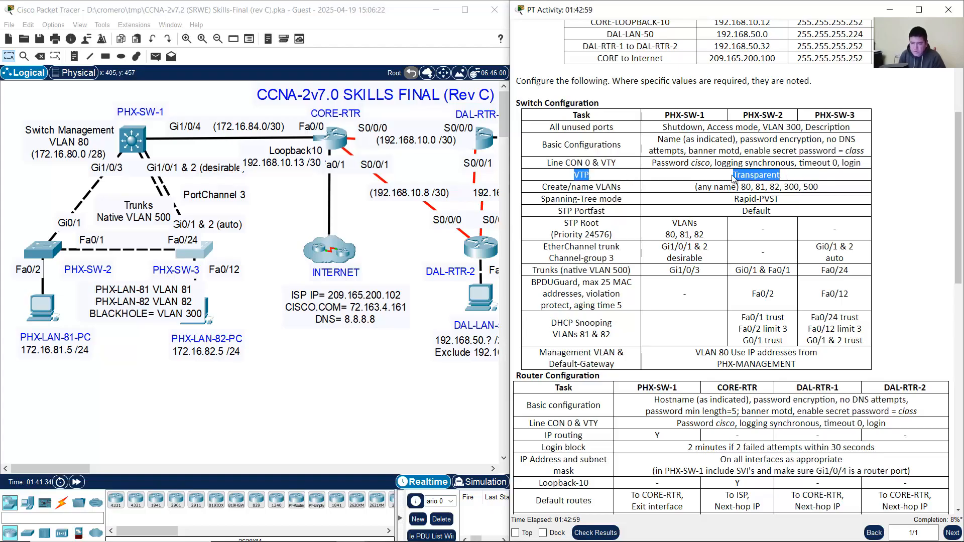
{"action": "left_click", "coordinate": [654, 175]}
{"action": "left_click_drag", "start_coordinate": [570, 175], "coordinate": [803, 179]}
{"action": "left_click", "coordinate": [134, 145]}
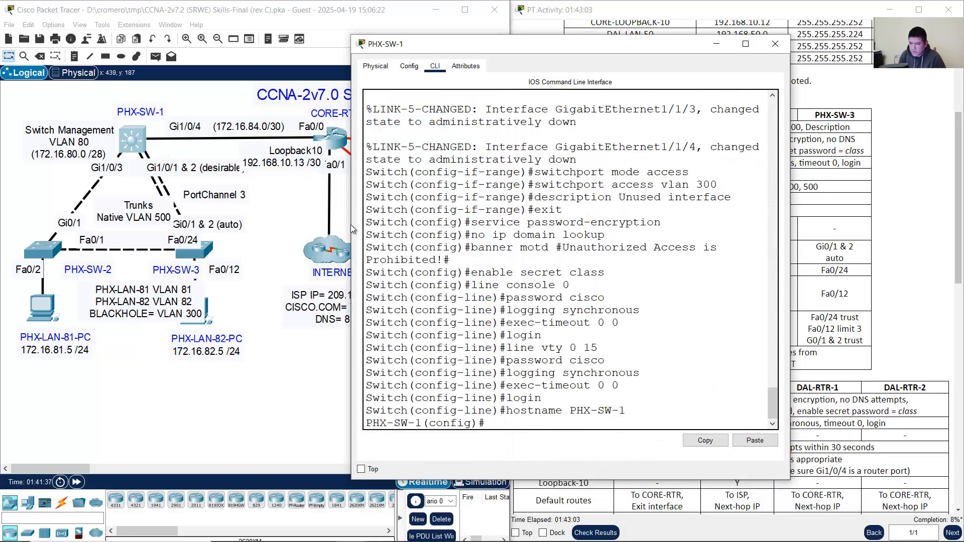
{"action": "left_click", "coordinate": [911, 249]}
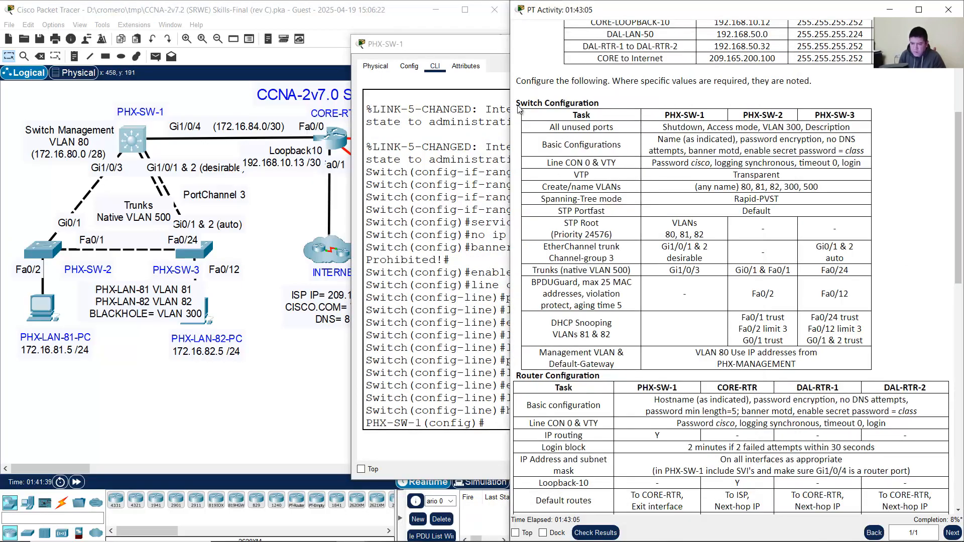
{"action": "left_click", "coordinate": [370, 23]}
{"action": "left_click", "coordinate": [770, 174]}
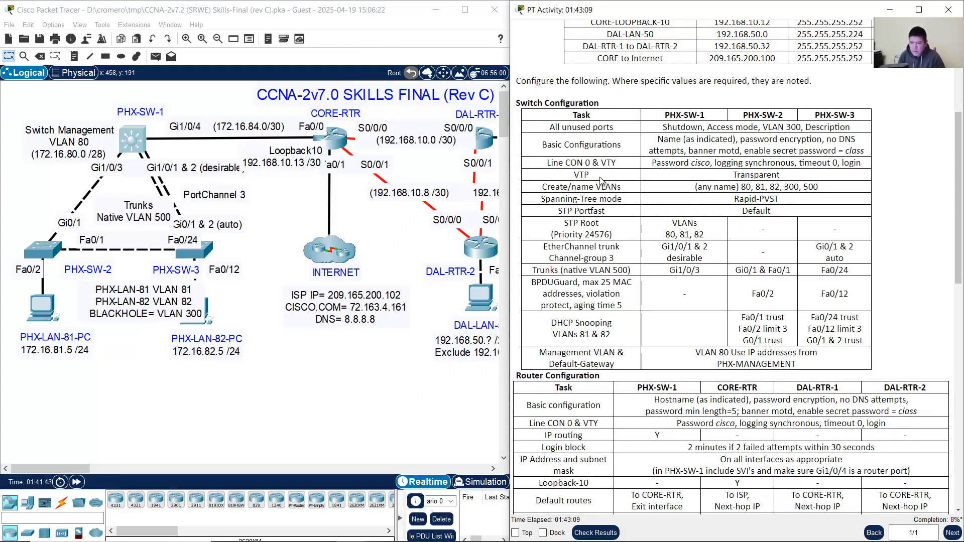
Step: Review the VLAN naming, Rapid-PVST and Portfast Default requirements, then return to the Notepad script
{"action": "left_click_drag", "start_coordinate": [543, 187], "coordinate": [637, 193]}
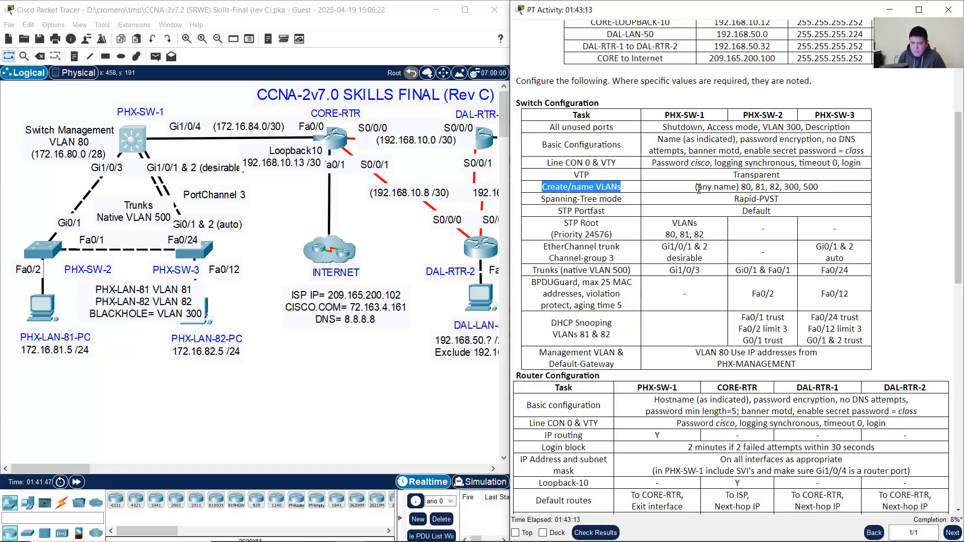
{"action": "left_click_drag", "start_coordinate": [699, 188], "coordinate": [820, 187]}
{"action": "left_click", "coordinate": [743, 188]}
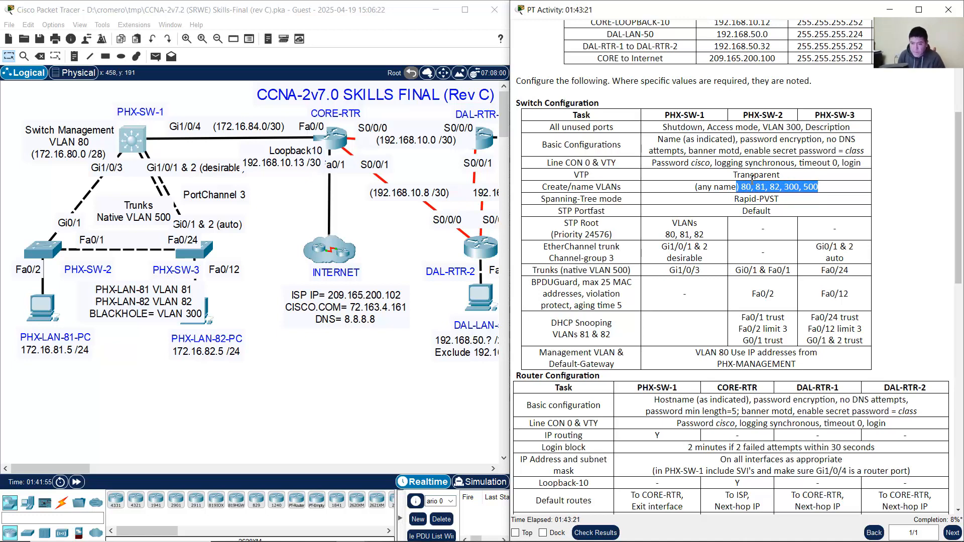
{"action": "left_click", "coordinate": [722, 179]}
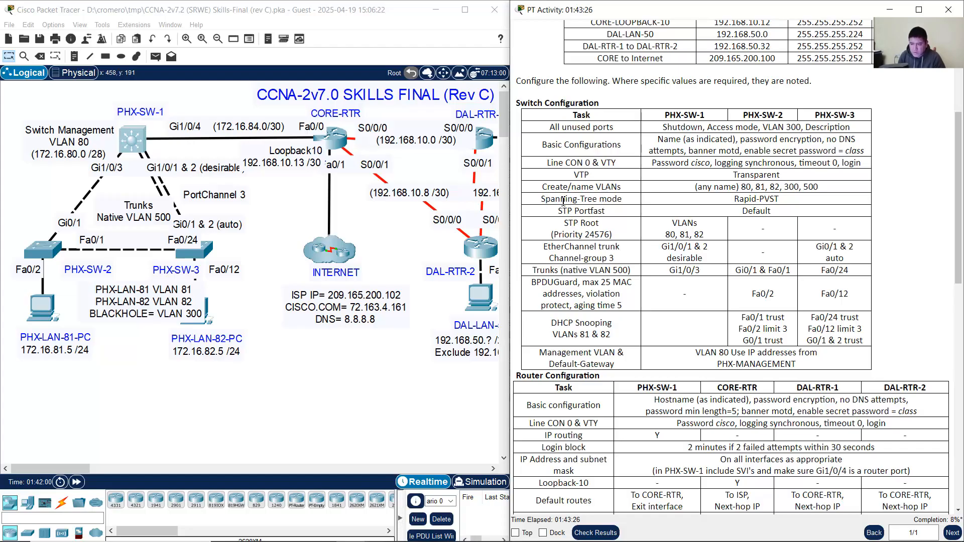
{"action": "left_click_drag", "start_coordinate": [550, 199], "coordinate": [783, 203]}
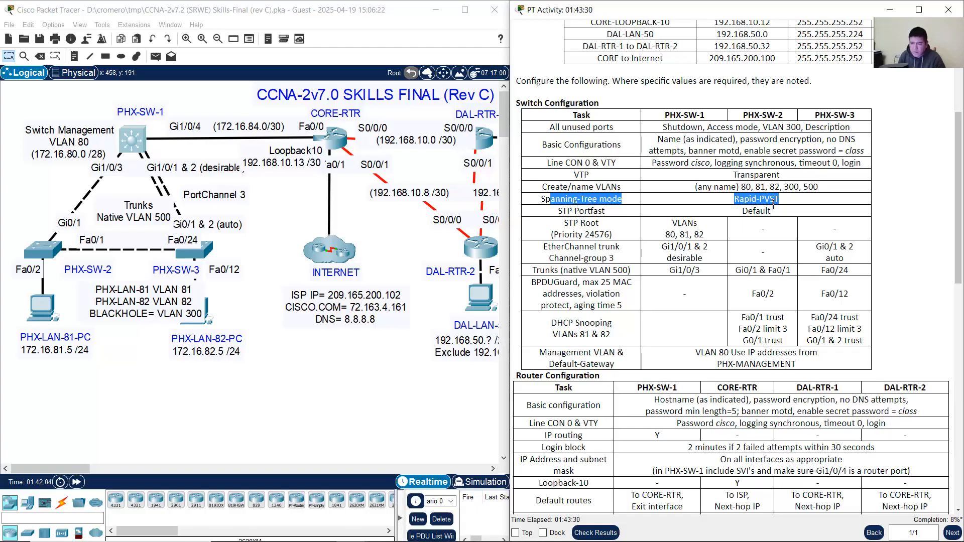
{"action": "left_click_drag", "start_coordinate": [558, 211], "coordinate": [636, 213]}
{"action": "left_click_drag", "start_coordinate": [741, 212], "coordinate": [813, 214]}
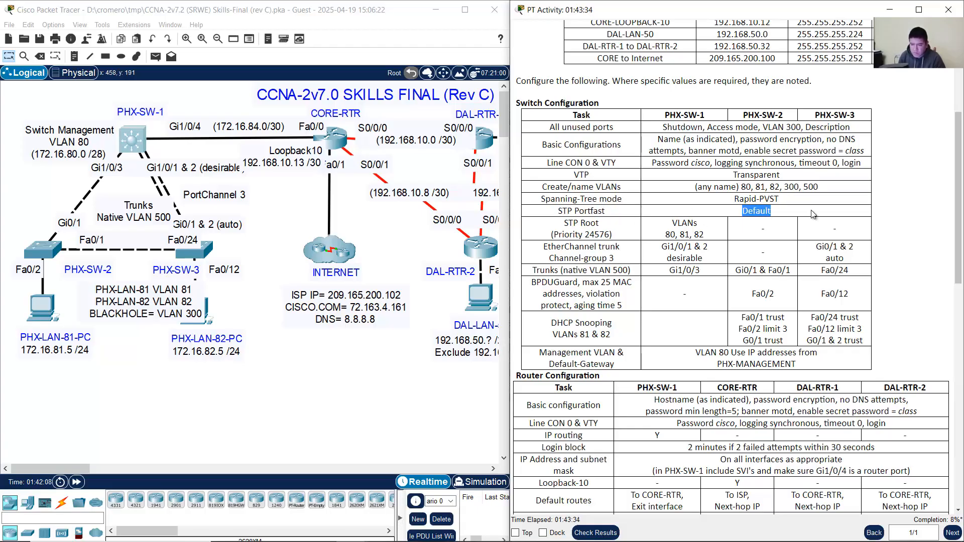
{"action": "left_click", "coordinate": [793, 204]}
{"action": "left_click_drag", "start_coordinate": [586, 174], "coordinate": [607, 212]}
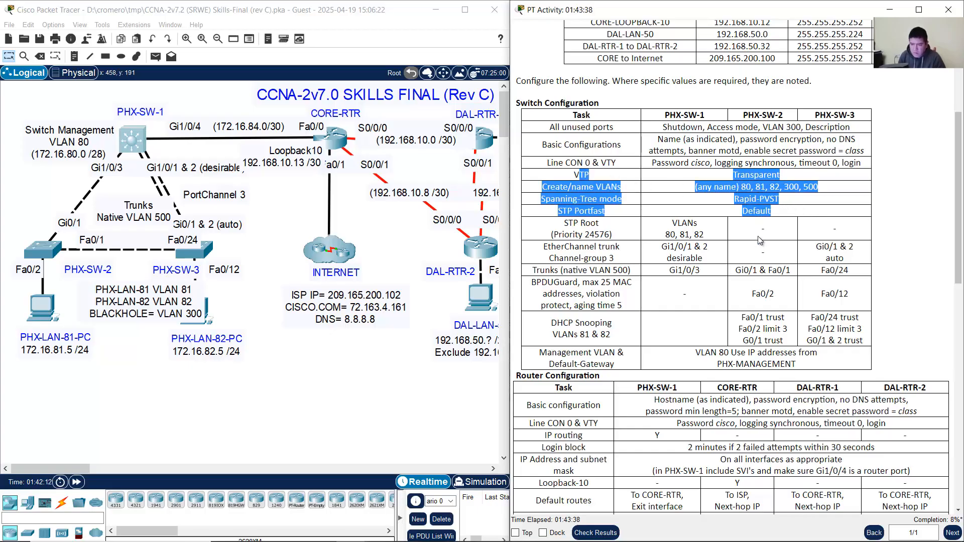
{"action": "left_click", "coordinate": [475, 530]}
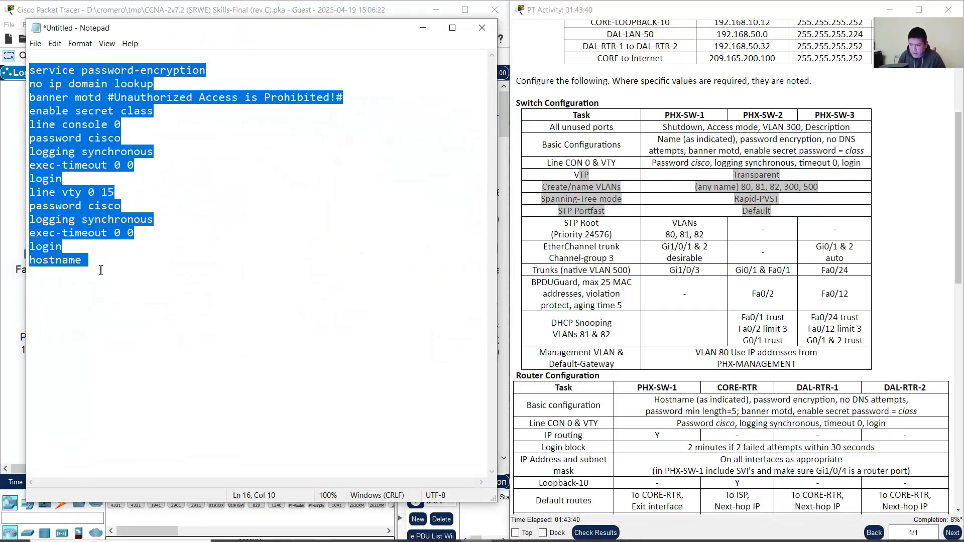
Step: Add vtp mode transparent and VLANs 80, 81, 82 and 300 named PHX80 through PHX300
{"action": "left_click", "coordinate": [198, 281]}
{"action": "key", "text": "Return"}
{"action": "key", "text": "Return"}
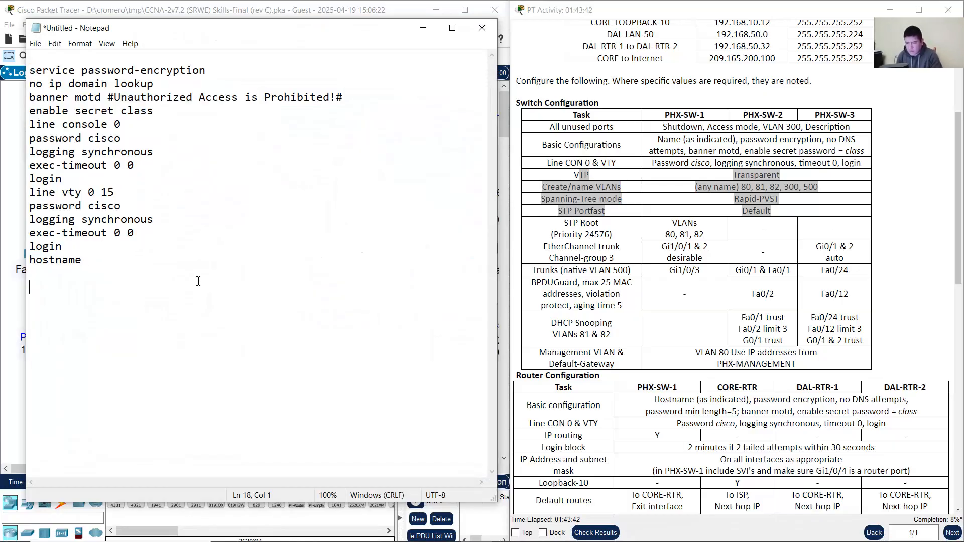
{"action": "type", "text": "vpp "}
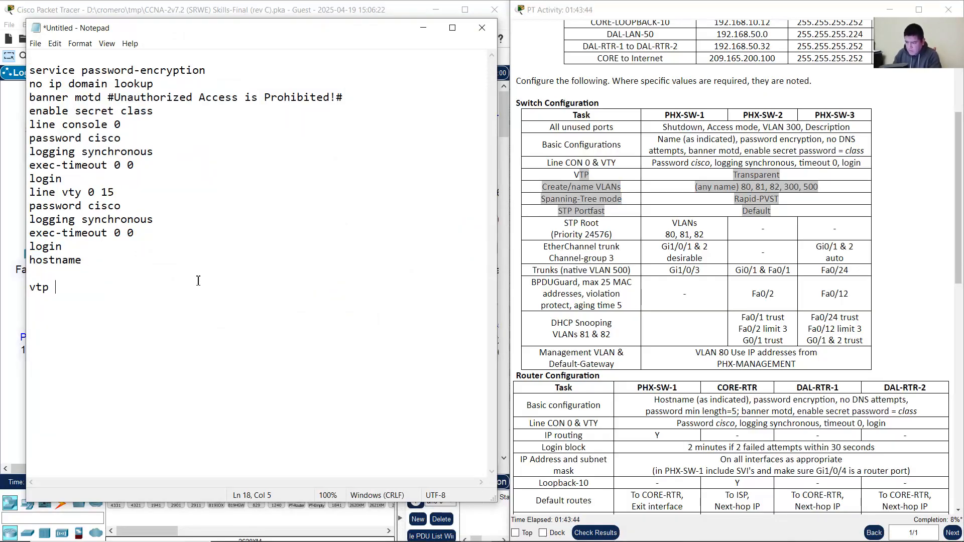
{"action": "type", "text": "mode transp"}
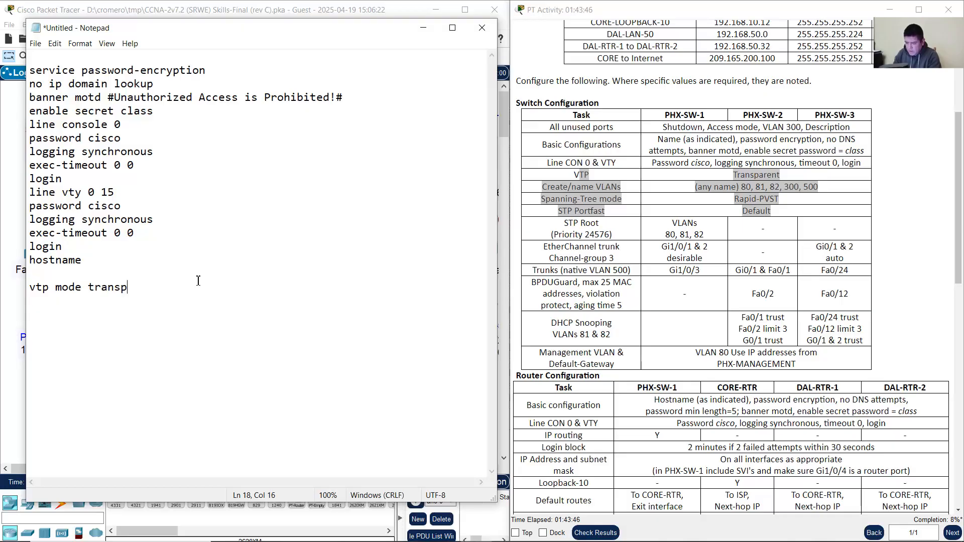
{"action": "type", "text": "arent"}
{"action": "key", "text": "Return"}
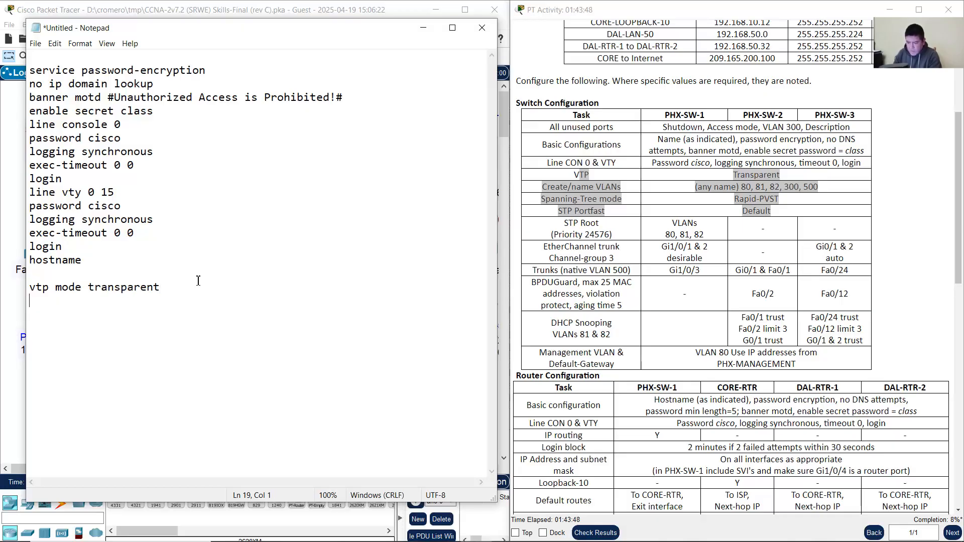
{"action": "type", "text": "vlan 80"}
{"action": "key", "text": "Return"}
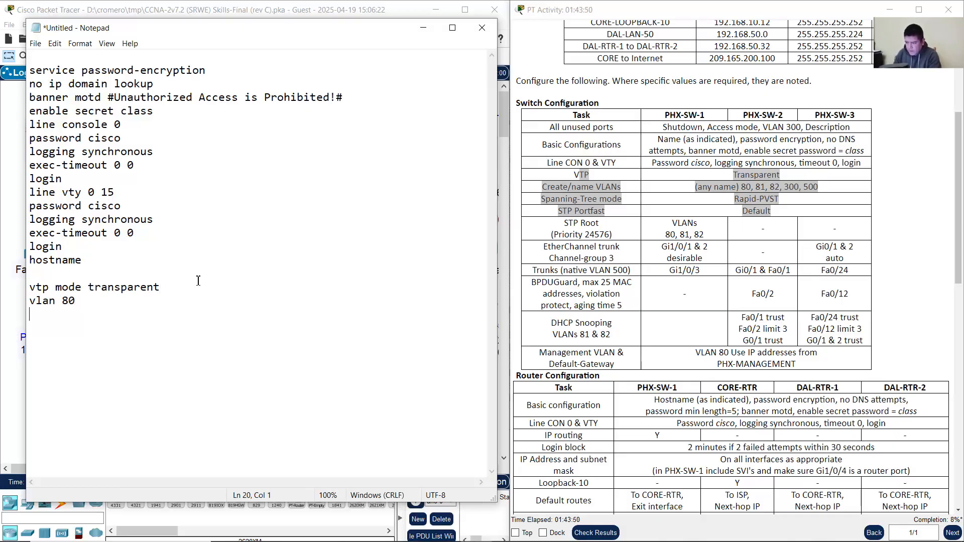
{"action": "type", "text": "name"}
{"action": "type", "text": "PHX"}
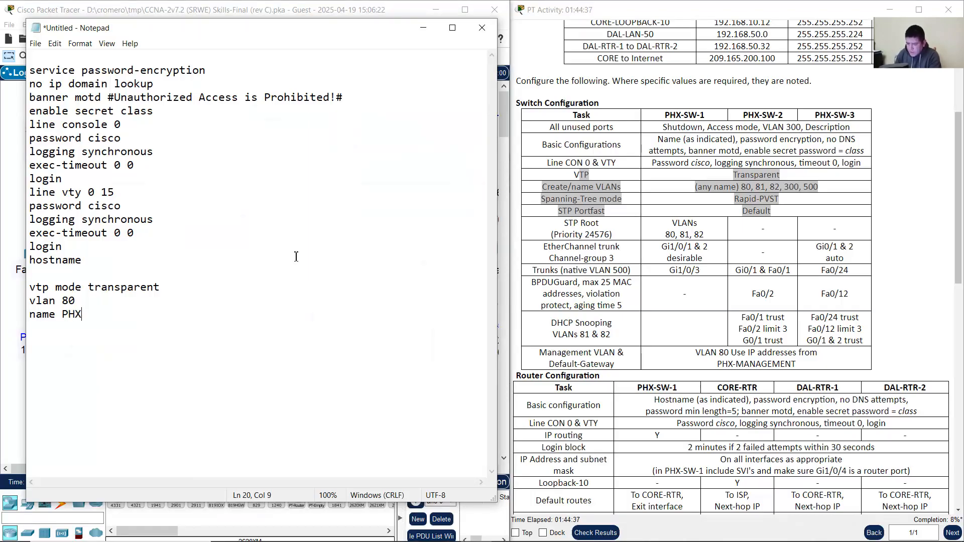
{"action": "type", "text": "80 vlan 81 "}
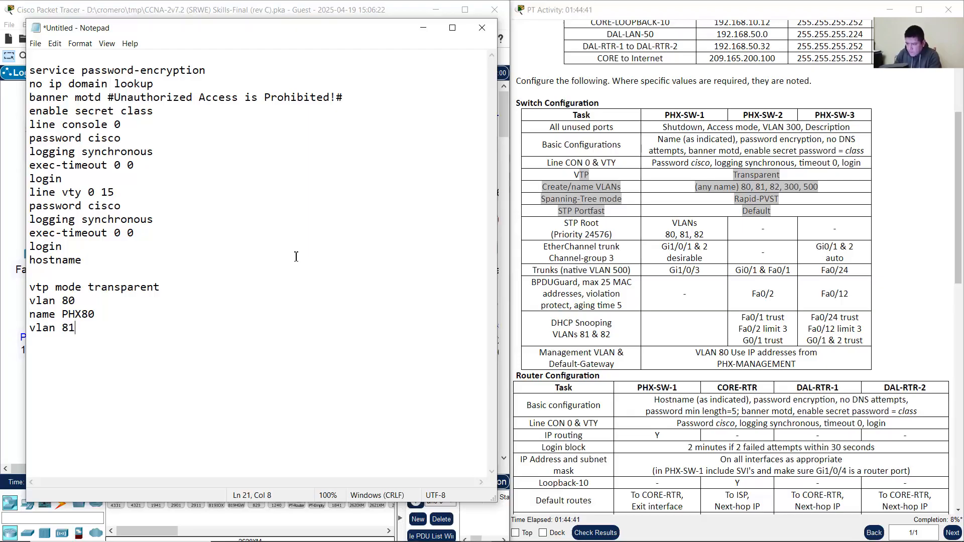
{"action": "type", "text": "name PHX81 "}
{"action": "type", "text": "vlan "}
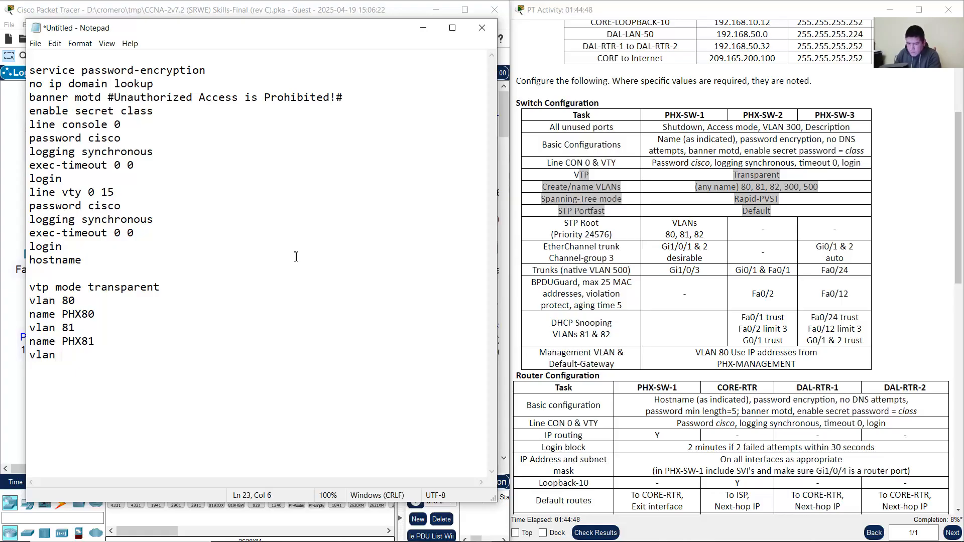
{"action": "type", "text": "82"}
{"action": "key", "text": "Return"}
{"action": "type", "text": "name PHX"}
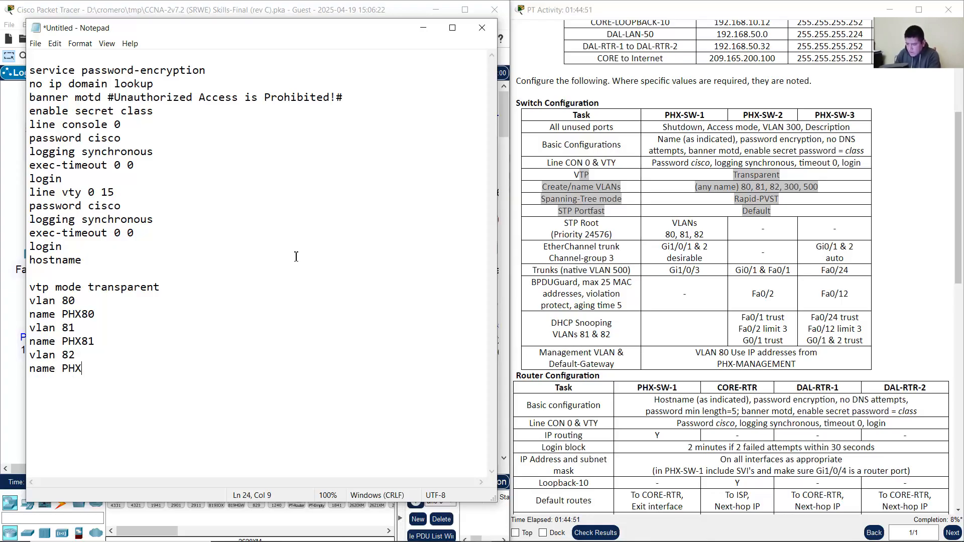
{"action": "type", "text": "82 "}
{"action": "type", "text": "vla"}
{"action": "type", "text": "n 300"}
{"action": "key", "text": "Return"}
{"action": "type", "text": "name "}
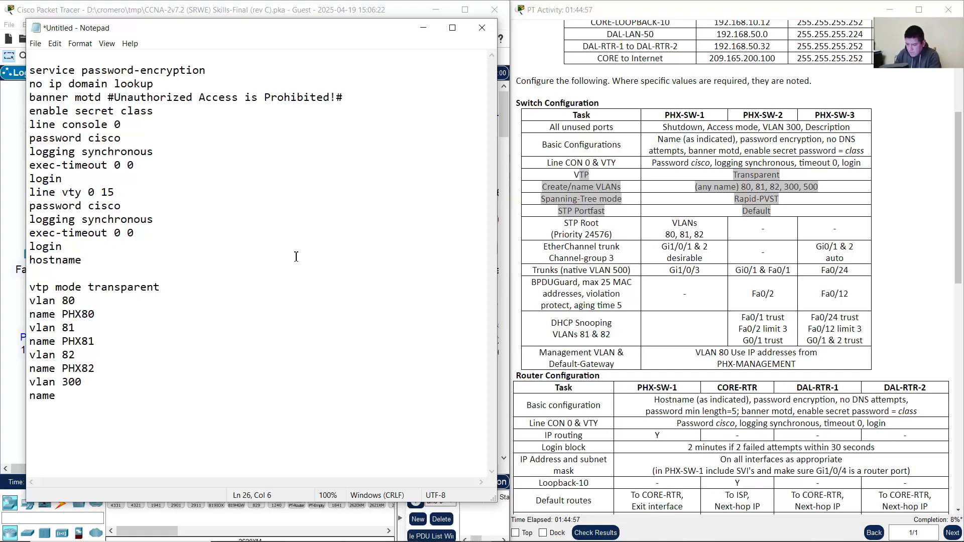
{"action": "type", "text": "PHX300"}
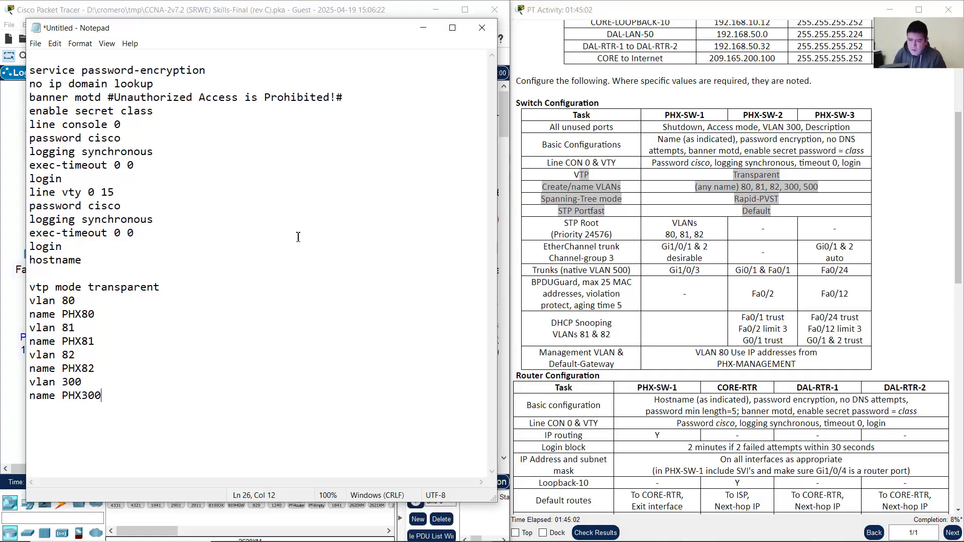
Step: Check the VLAN 300 requirement and add VLAN 500 named PHX500
{"action": "left_click", "coordinate": [788, 200]}
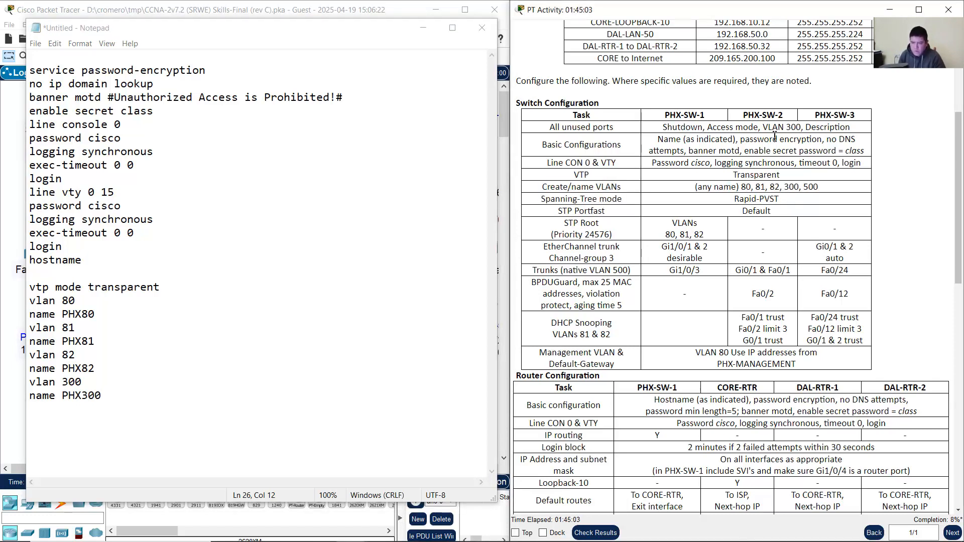
{"action": "left_click_drag", "start_coordinate": [773, 128], "coordinate": [804, 129]}
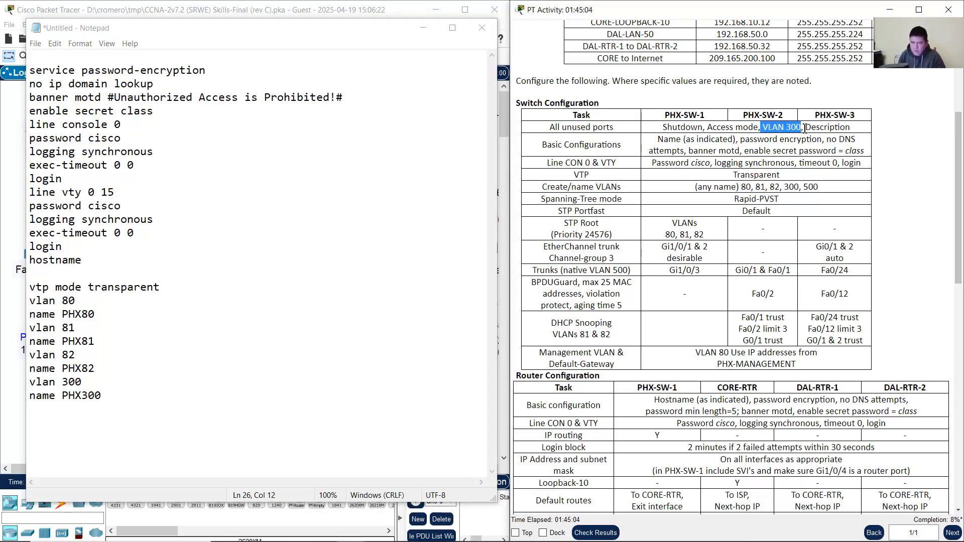
{"action": "double_click", "coordinate": [796, 188]}
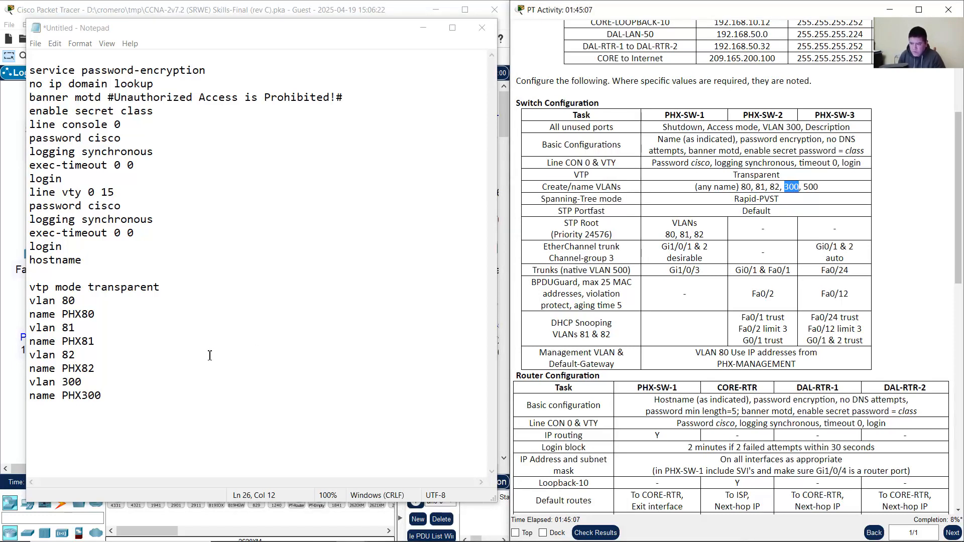
{"action": "left_click", "coordinate": [166, 397]}
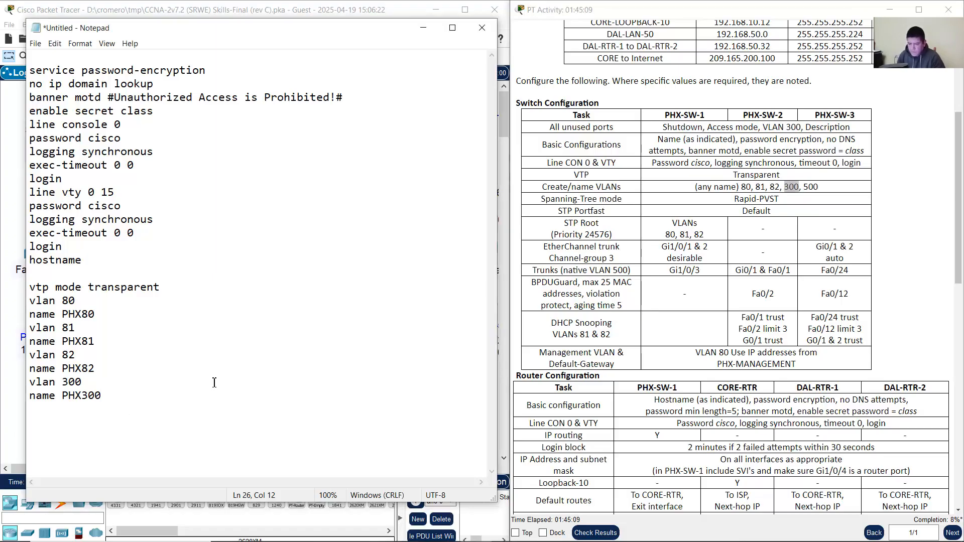
{"action": "type", "text": "vlan "}
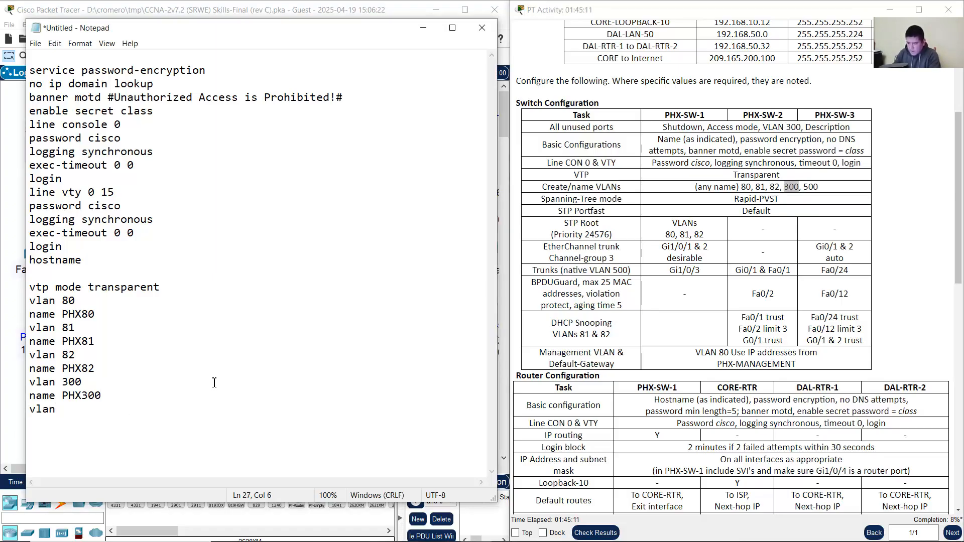
{"action": "type", "text": "500 "}
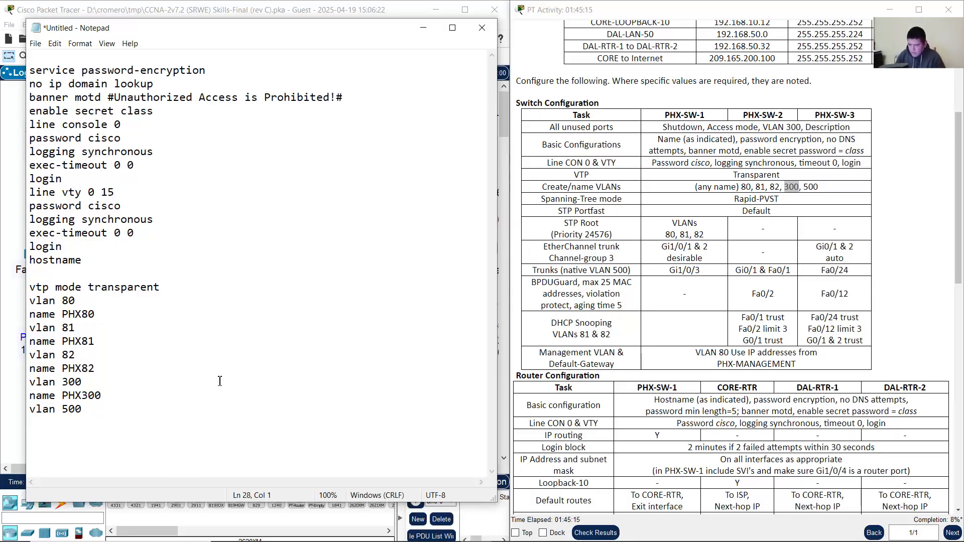
{"action": "type", "text": "name"}
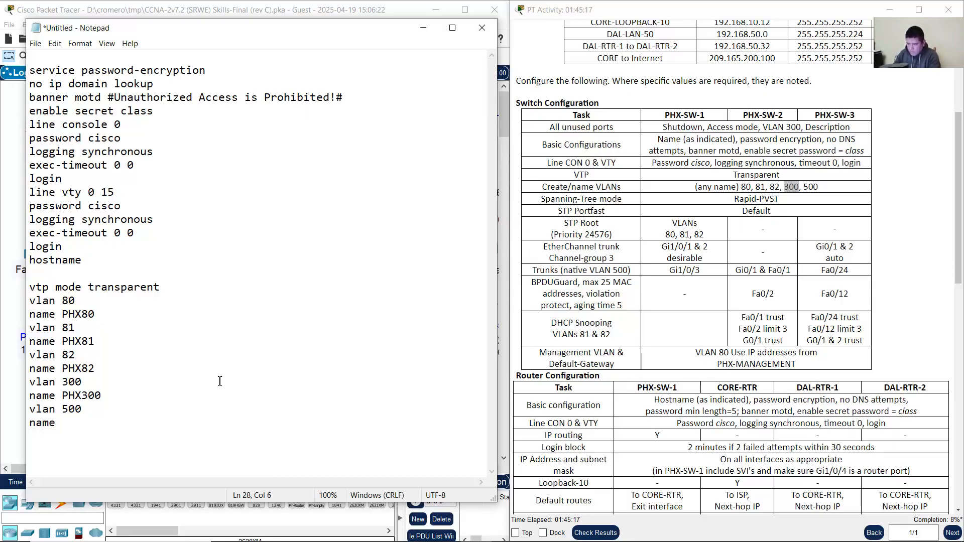
{"action": "type", "text": " PHX500"}
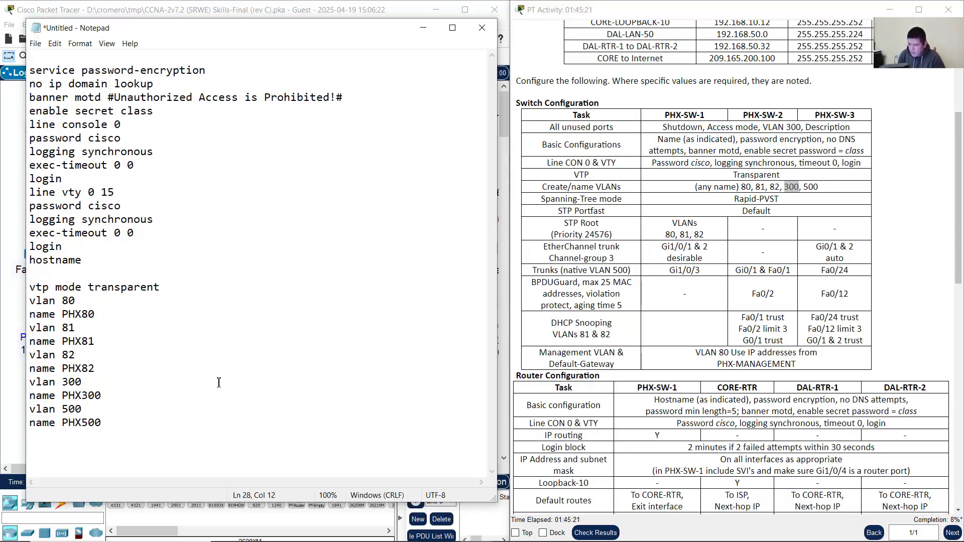
Step: Review the native VLAN 500, management VLAN 80 and unused-port VLAN 300 requirements
{"action": "left_click", "coordinate": [586, 272]}
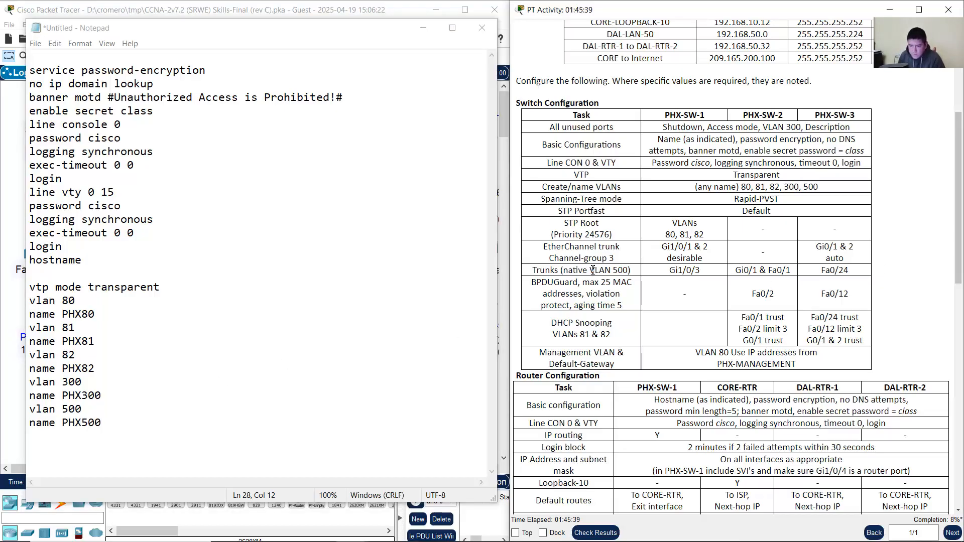
{"action": "left_click_drag", "start_coordinate": [589, 270], "coordinate": [633, 272]}
{"action": "left_click_drag", "start_coordinate": [561, 272], "coordinate": [629, 270]}
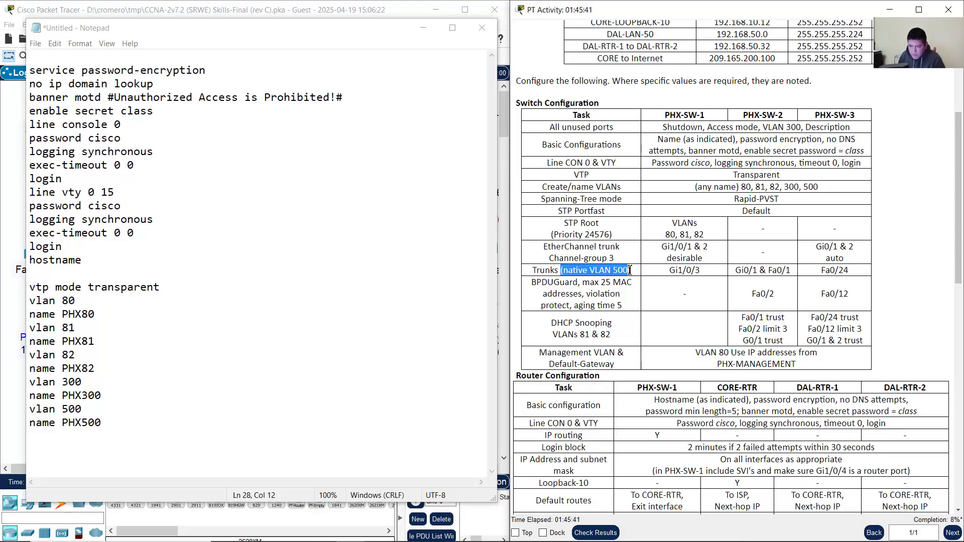
{"action": "left_click", "coordinate": [700, 357]}
{"action": "left_click_drag", "start_coordinate": [703, 356], "coordinate": [806, 368]}
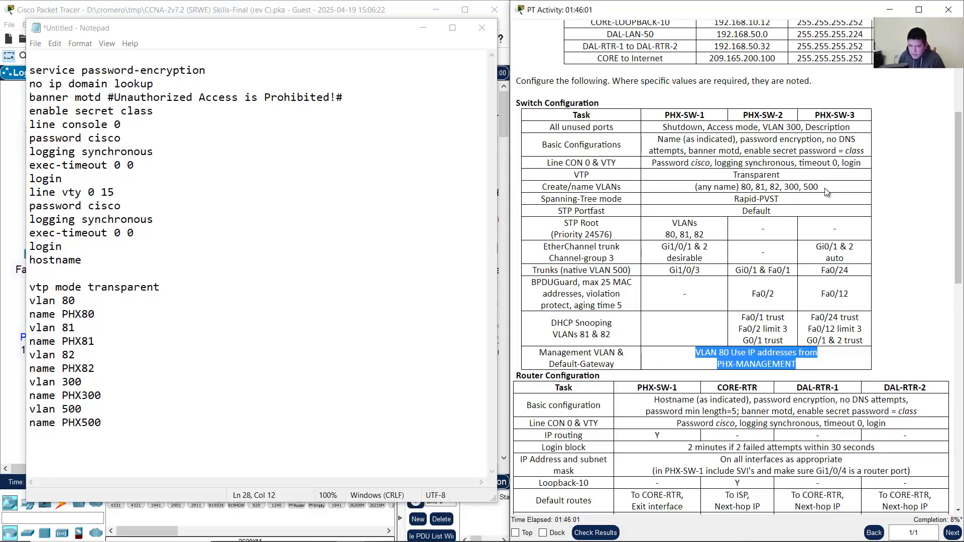
{"action": "left_click_drag", "start_coordinate": [763, 127], "coordinate": [803, 127]}
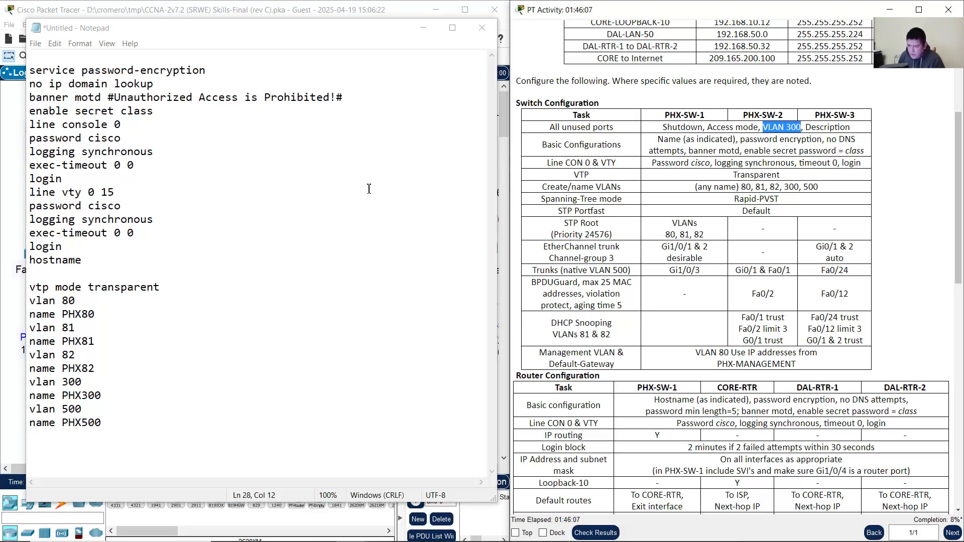
{"action": "left_click", "coordinate": [127, 314]}
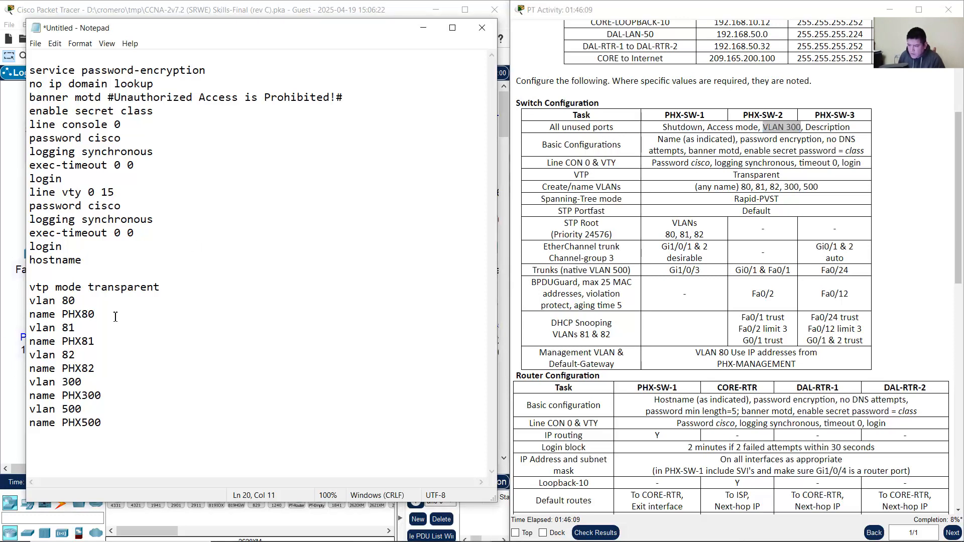
Step: Rename VLAN 80 from PHX80 to PHXMNG80
{"action": "double_click", "coordinate": [65, 314]}
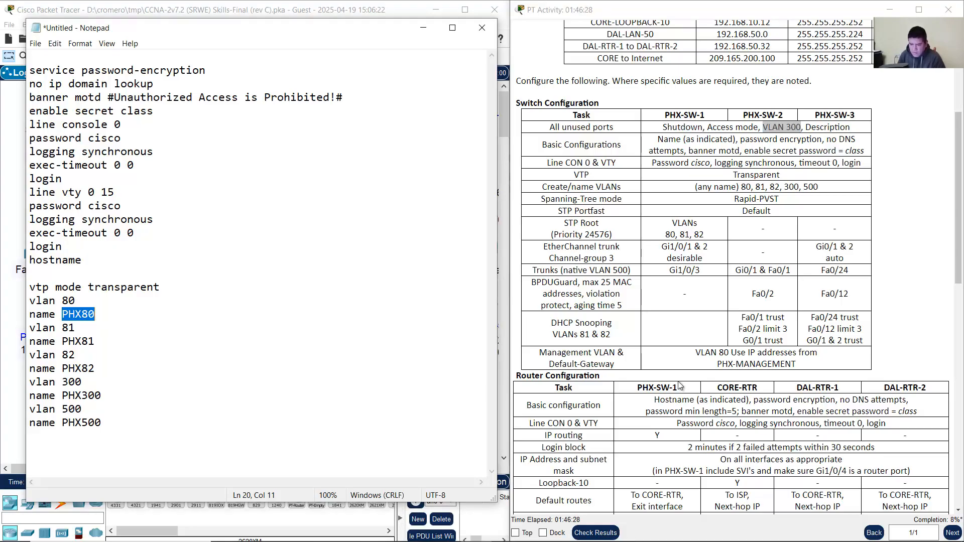
{"action": "left_click_drag", "start_coordinate": [717, 365], "coordinate": [815, 365]}
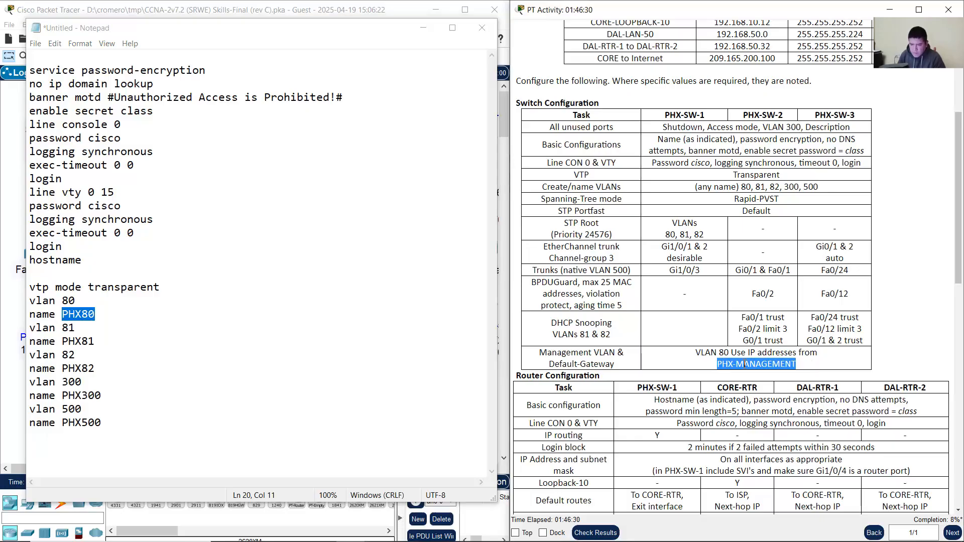
{"action": "left_click", "coordinate": [100, 315]}
{"action": "key", "text": "BackSpace"}
{"action": "key", "text": "BackSpace"}
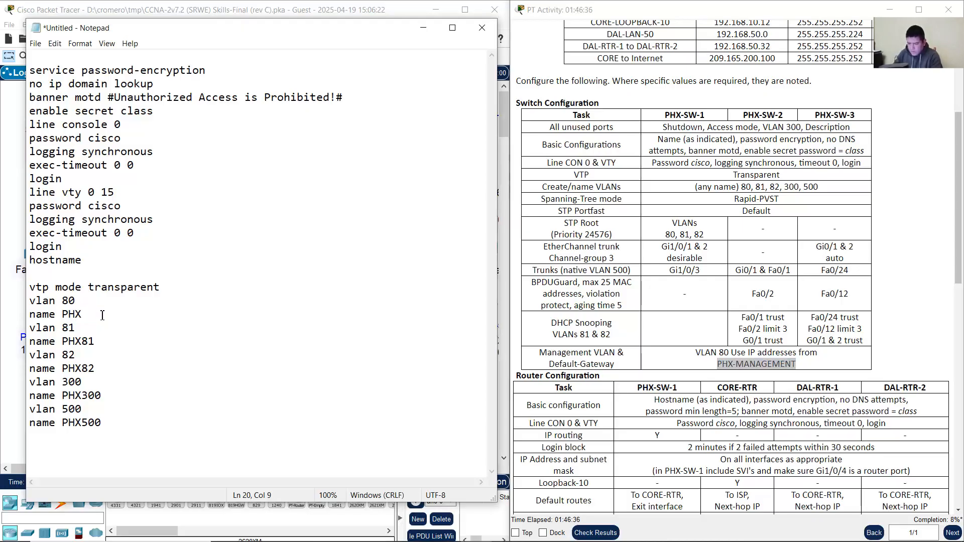
{"action": "type", "text": "NG"}
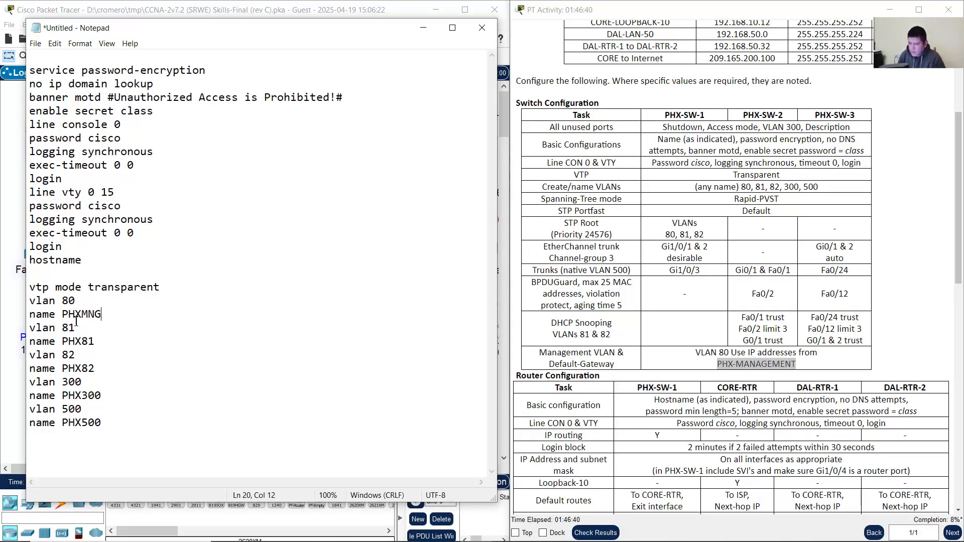
{"action": "left_click_drag", "start_coordinate": [66, 310], "coordinate": [105, 313]}
{"action": "left_click", "coordinate": [132, 312]}
{"action": "type", "text": "80"}
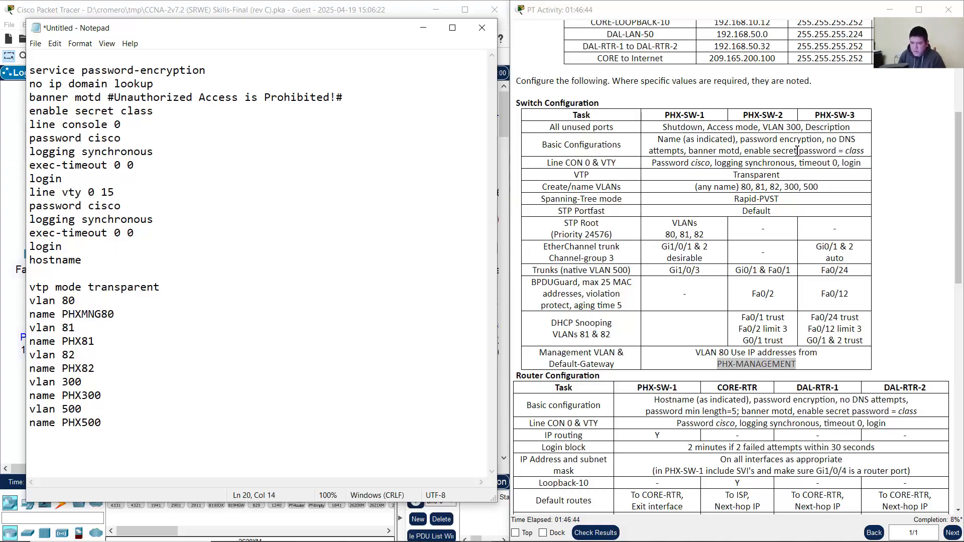
{"action": "left_click_drag", "start_coordinate": [697, 187], "coordinate": [737, 187]}
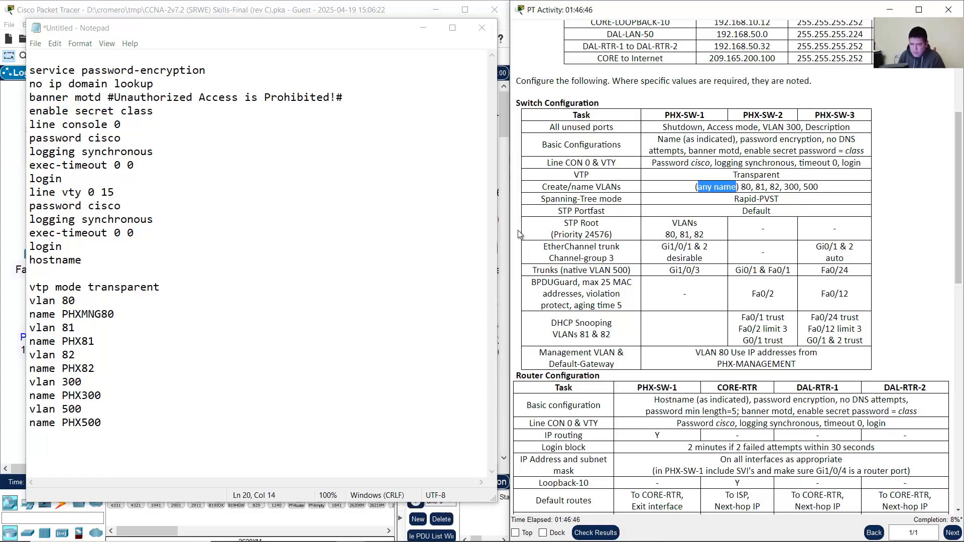
{"action": "left_click", "coordinate": [127, 314]}
{"action": "left_click_drag", "start_coordinate": [63, 315], "coordinate": [118, 315]}
{"action": "left_click", "coordinate": [126, 314]}
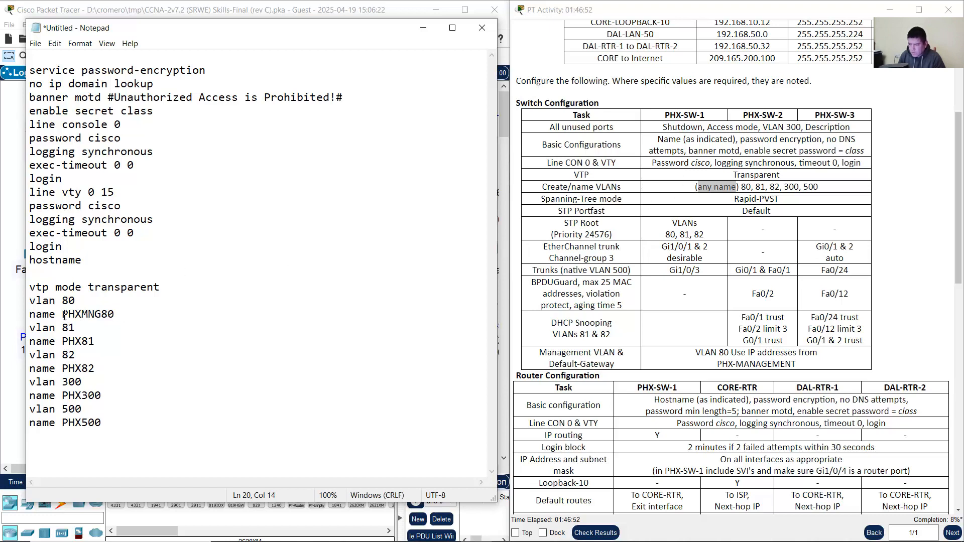
{"action": "left_click_drag", "start_coordinate": [64, 315], "coordinate": [121, 315]}
{"action": "left_click", "coordinate": [130, 313]}
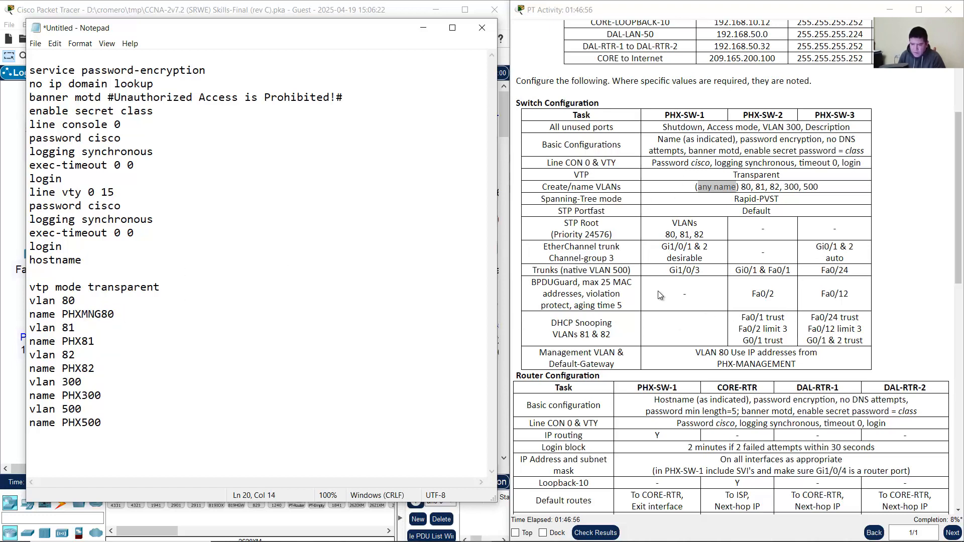
Step: Rename VLAN 500 from PHX500 to PHXNATIVE500
{"action": "left_click_drag", "start_coordinate": [586, 271], "coordinate": [629, 271]}
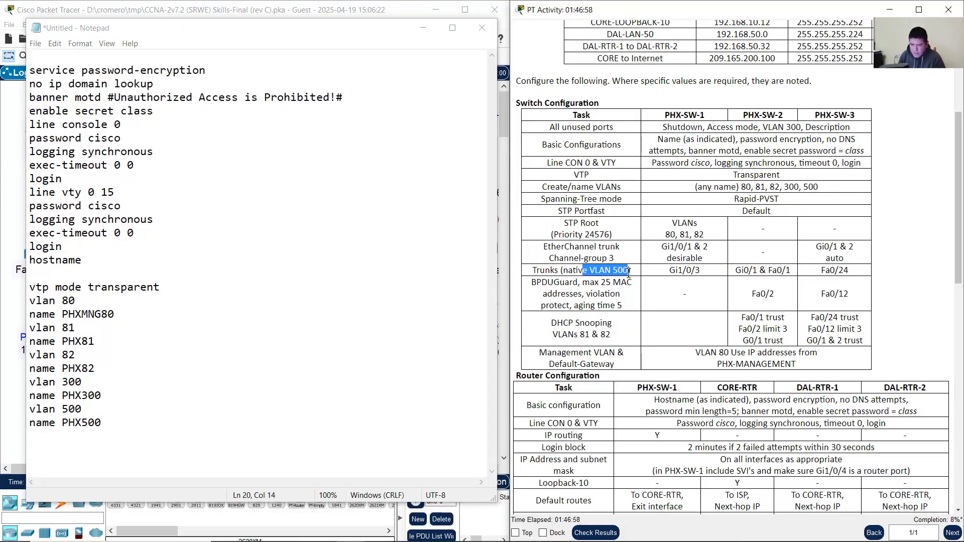
{"action": "left_click_drag", "start_coordinate": [564, 271], "coordinate": [620, 273]}
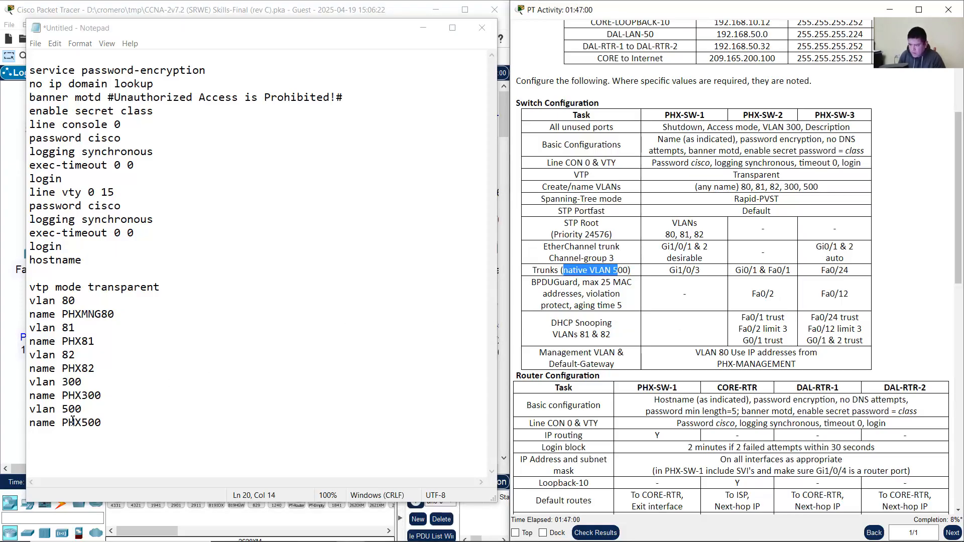
{"action": "left_click_drag", "start_coordinate": [42, 414], "coordinate": [94, 422]}
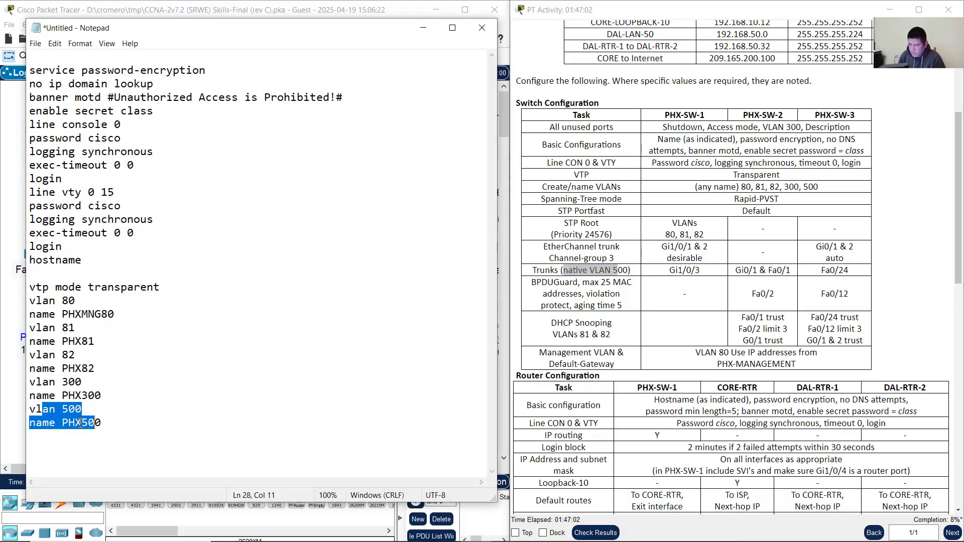
{"action": "left_click", "coordinate": [77, 421]}
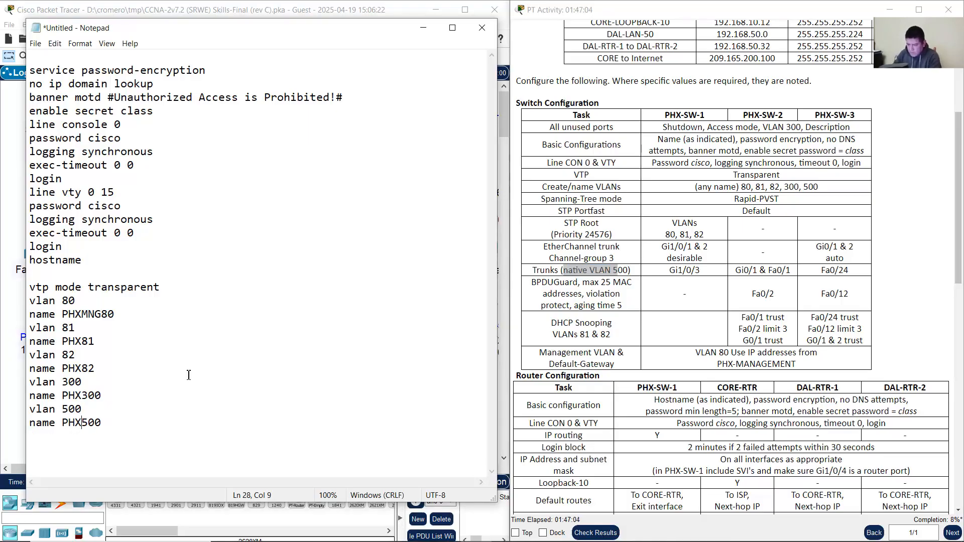
{"action": "type", "text": "NATIVE"}
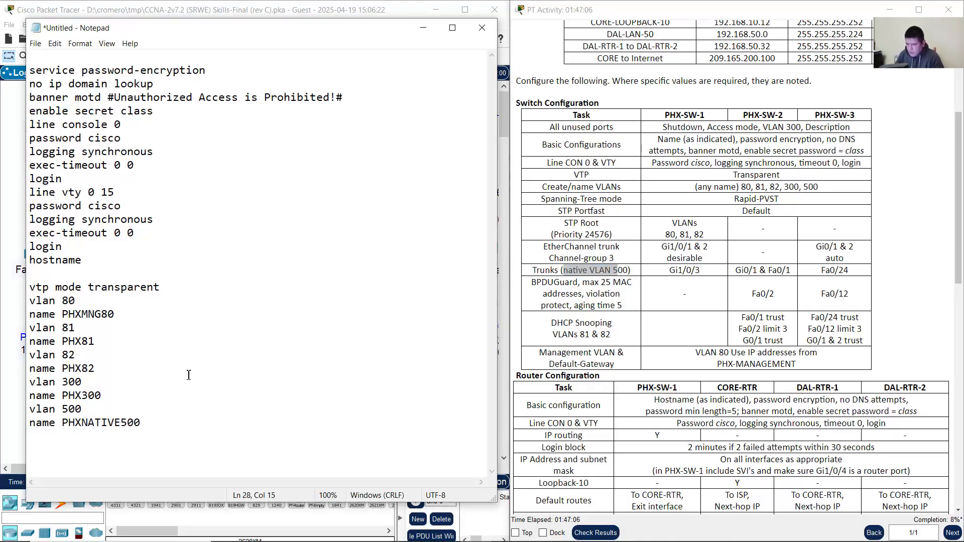
{"action": "left_click_drag", "start_coordinate": [122, 426], "coordinate": [152, 426]}
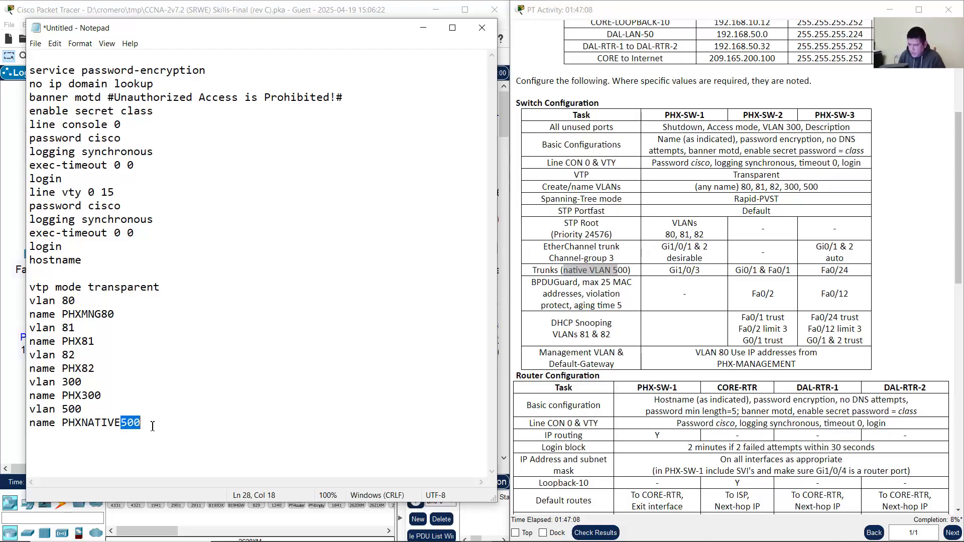
{"action": "left_click", "coordinate": [153, 427]}
{"action": "left_click_drag", "start_coordinate": [65, 424], "coordinate": [143, 421]}
{"action": "left_click", "coordinate": [149, 421]}
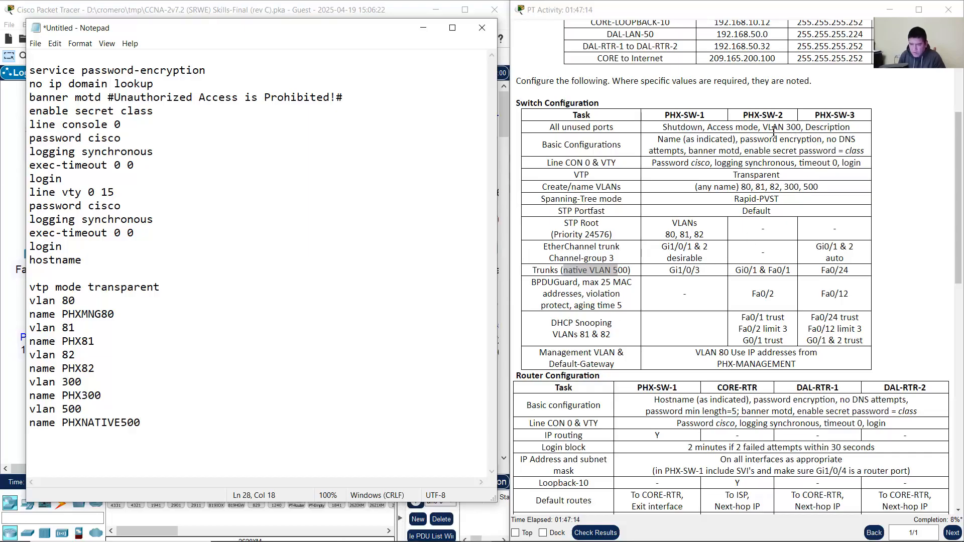
Step: Rename VLAN 300 from PHX300 to PHXPARKING300
{"action": "left_click_drag", "start_coordinate": [762, 127], "coordinate": [802, 129]}
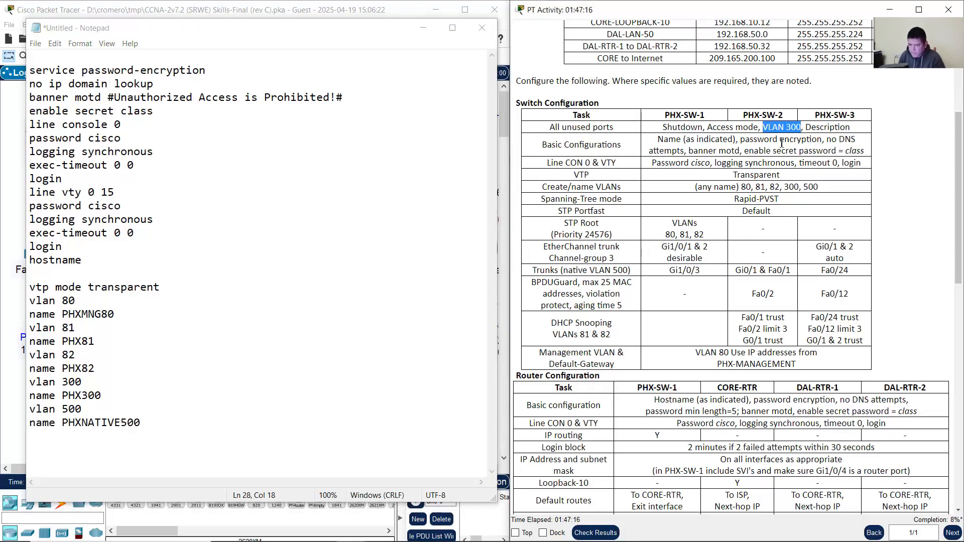
{"action": "left_click", "coordinate": [83, 395]}
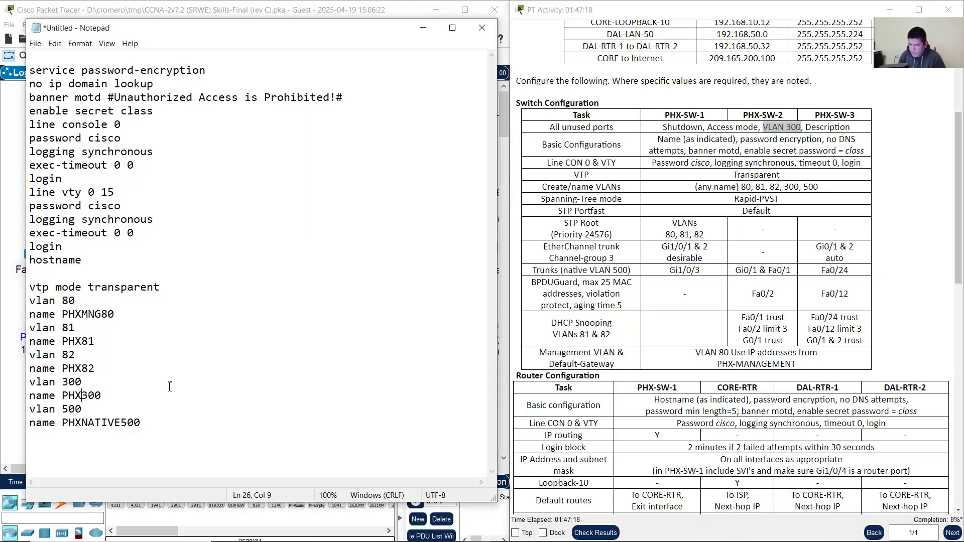
{"action": "type", "text": "PARKING"}
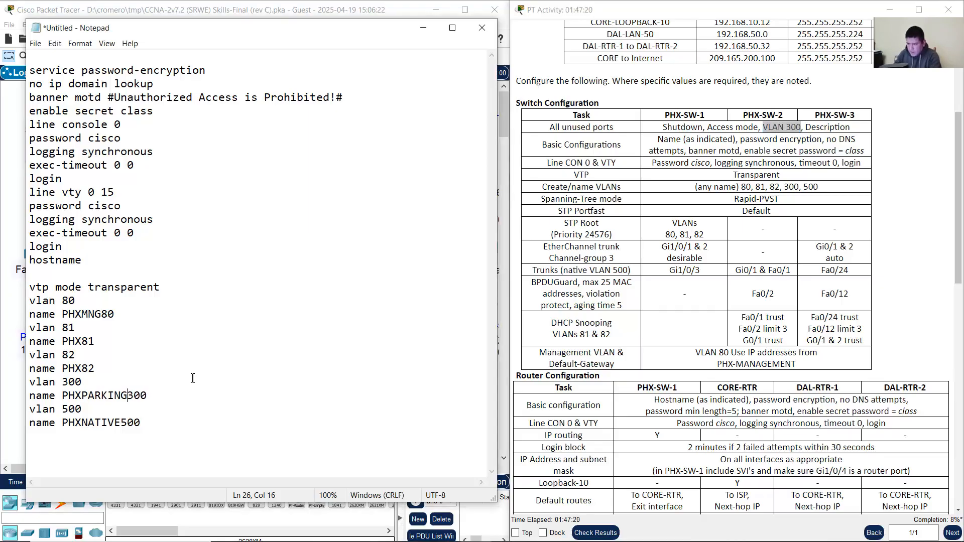
{"action": "left_click_drag", "start_coordinate": [64, 399], "coordinate": [172, 400]}
{"action": "left_click", "coordinate": [155, 398]}
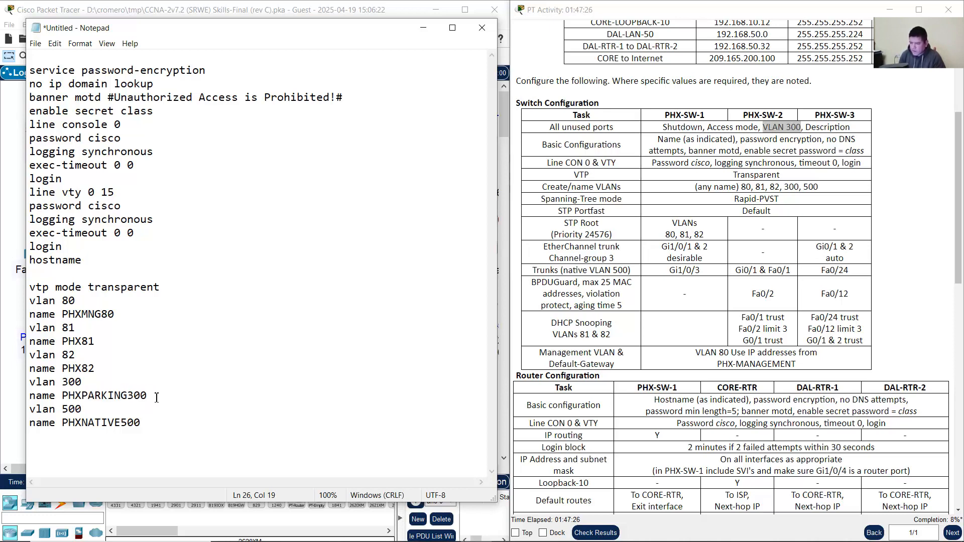
{"action": "double_click", "coordinate": [111, 400]}
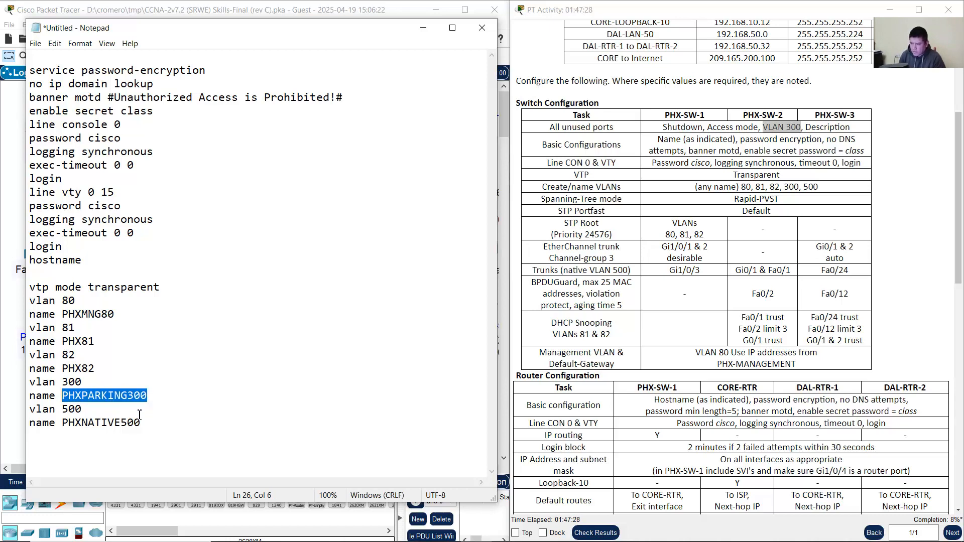
{"action": "left_click", "coordinate": [164, 425]}
Step: Close the VLAN block with exit and add spanning-tree mode rapid-pvst
{"action": "key", "text": "Return"}
{"action": "type", "text": "exit"}
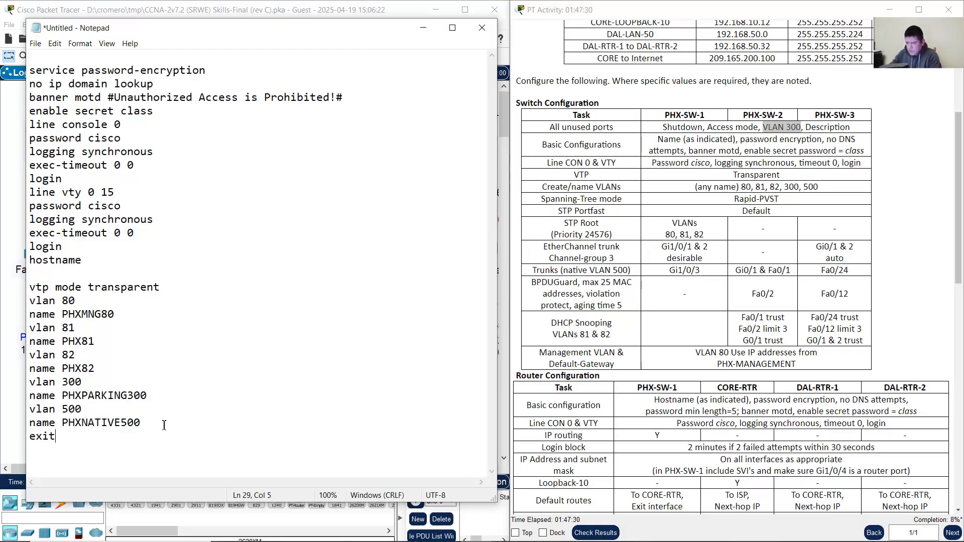
{"action": "key", "text": "Return"}
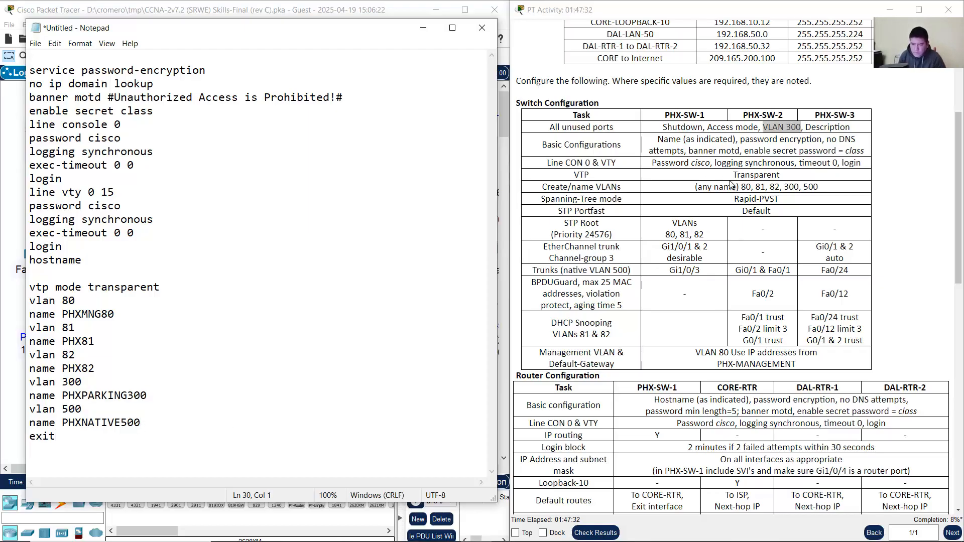
{"action": "left_click_drag", "start_coordinate": [736, 198], "coordinate": [779, 199]}
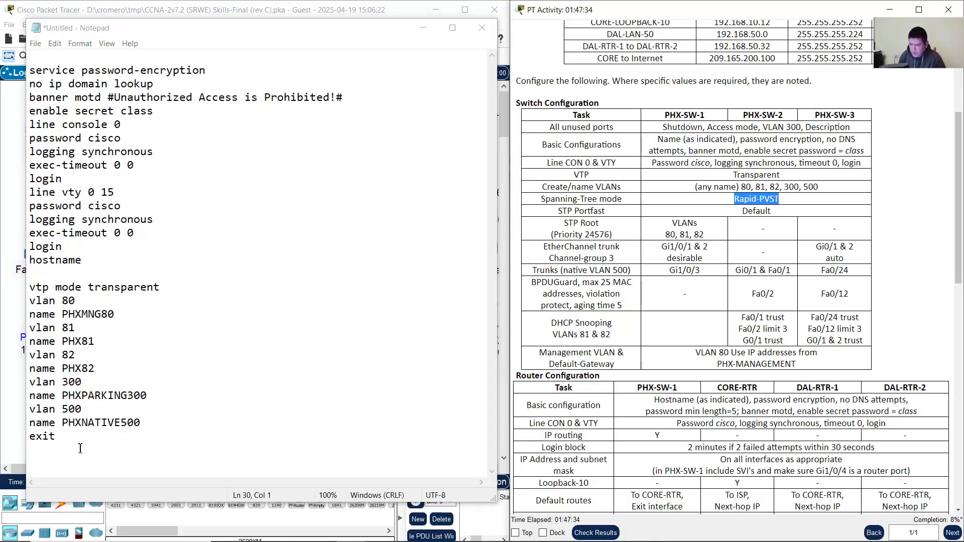
{"action": "left_click", "coordinate": [73, 450]}
{"action": "type", "text": "spanni"}
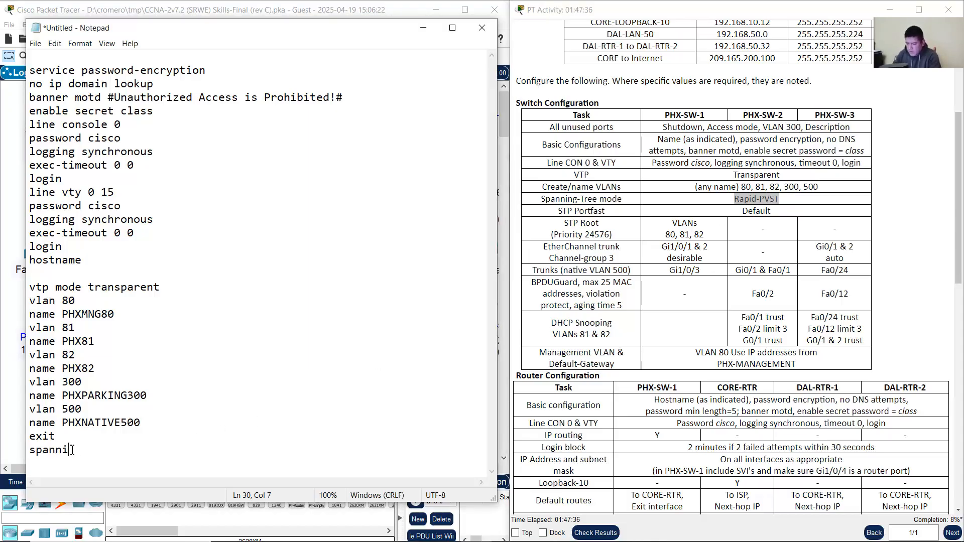
{"action": "type", "text": "ng-teee"}
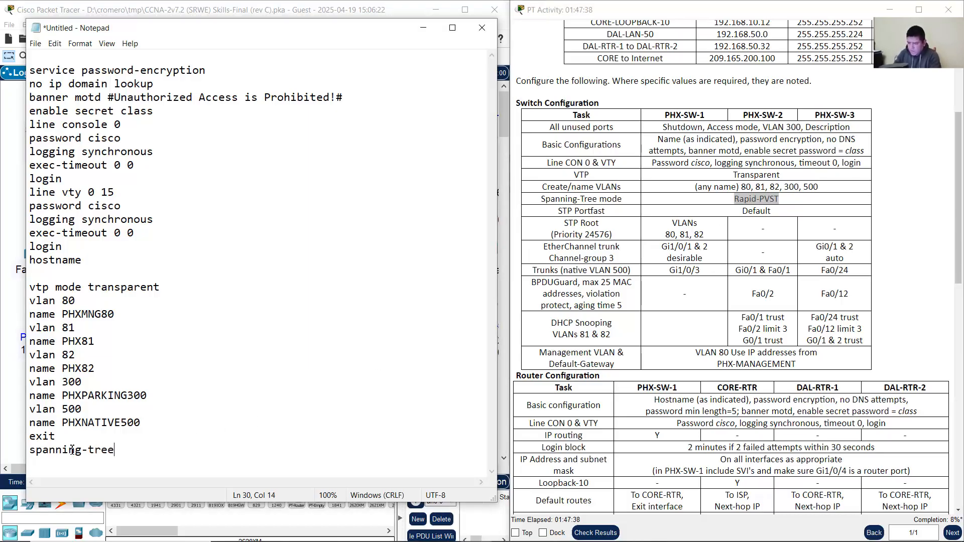
{"action": "type", "text": " mode rapid-pvst"}
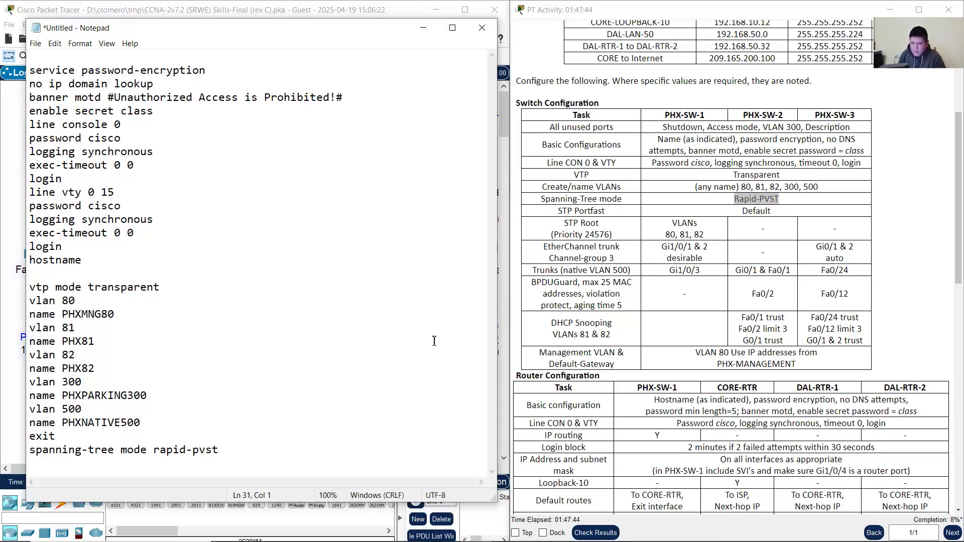
Step: Add spanning-tree portfast default as the next command line
{"action": "left_click_drag", "start_coordinate": [557, 211], "coordinate": [771, 214]}
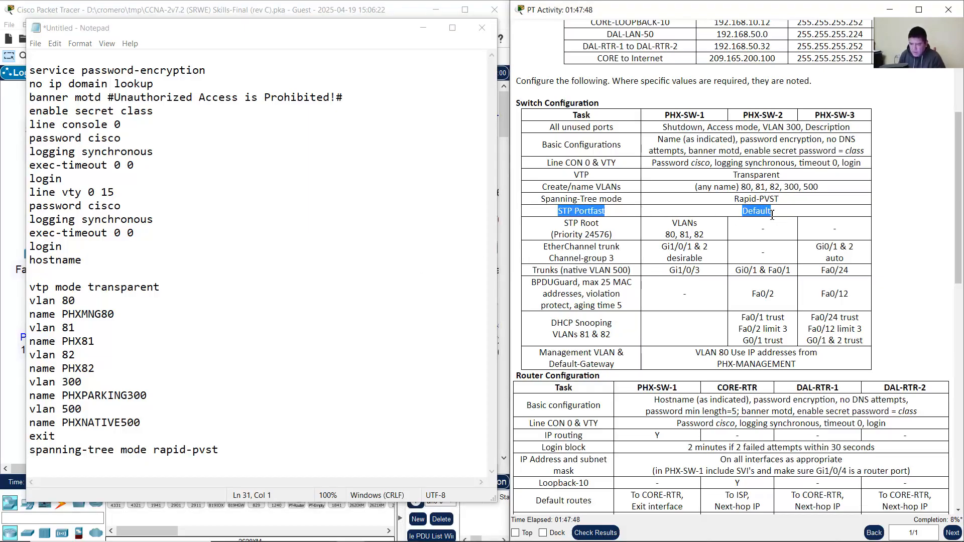
{"action": "left_click", "coordinate": [81, 465]}
{"action": "type", "text": "spanni"}
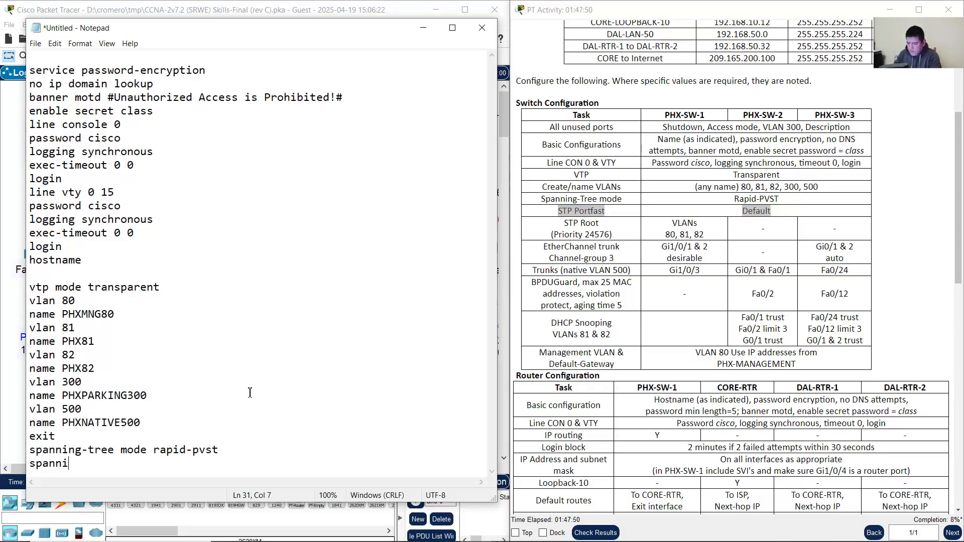
{"action": "type", "text": "ng-tree po"}
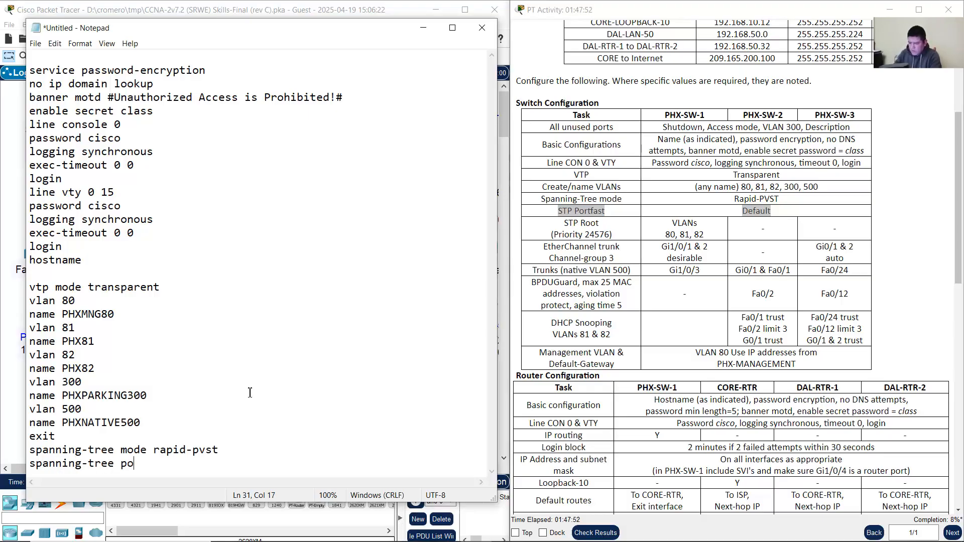
{"action": "type", "text": "rtfast default"}
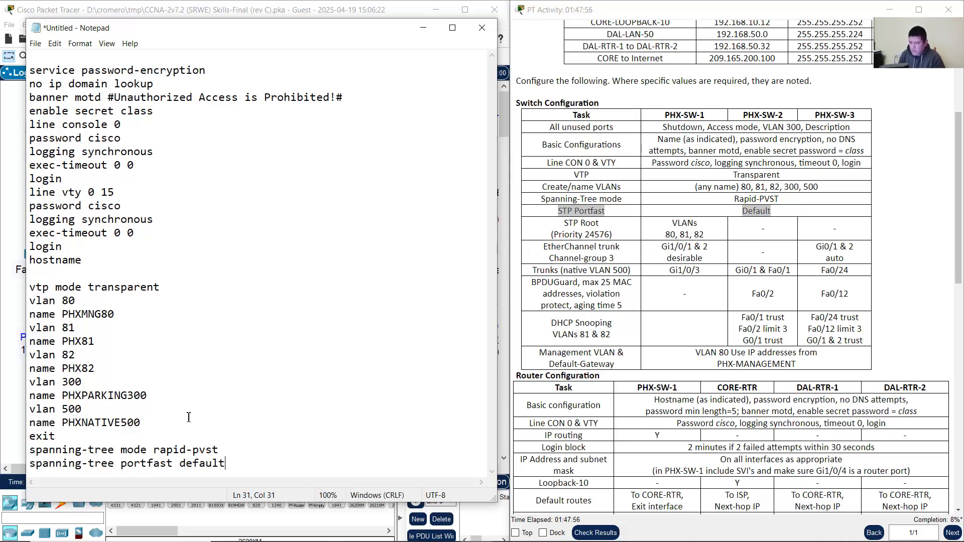
{"action": "left_click_drag", "start_coordinate": [30, 463], "coordinate": [235, 463]}
{"action": "left_click", "coordinate": [239, 466]}
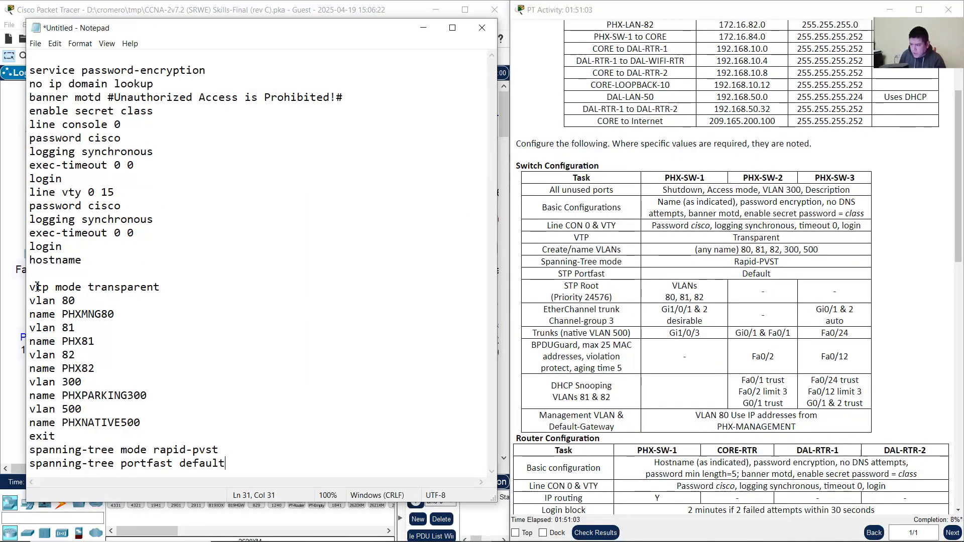
Step: Add a trailing blank line and select the block from vtp mode transparent to portfast default
{"action": "left_click_drag", "start_coordinate": [31, 287], "coordinate": [241, 465]}
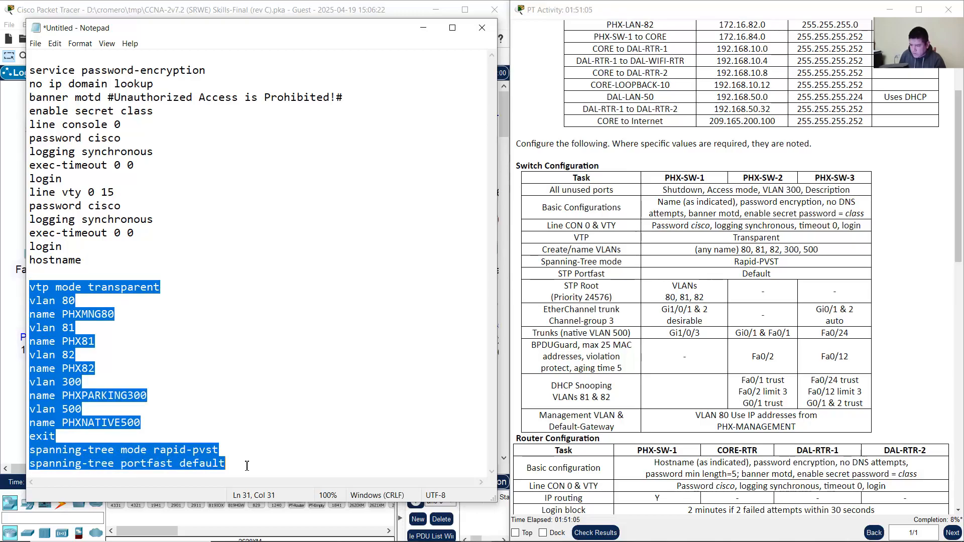
{"action": "left_click", "coordinate": [247, 466]}
{"action": "key", "text": "Return"}
{"action": "key", "text": "Return"}
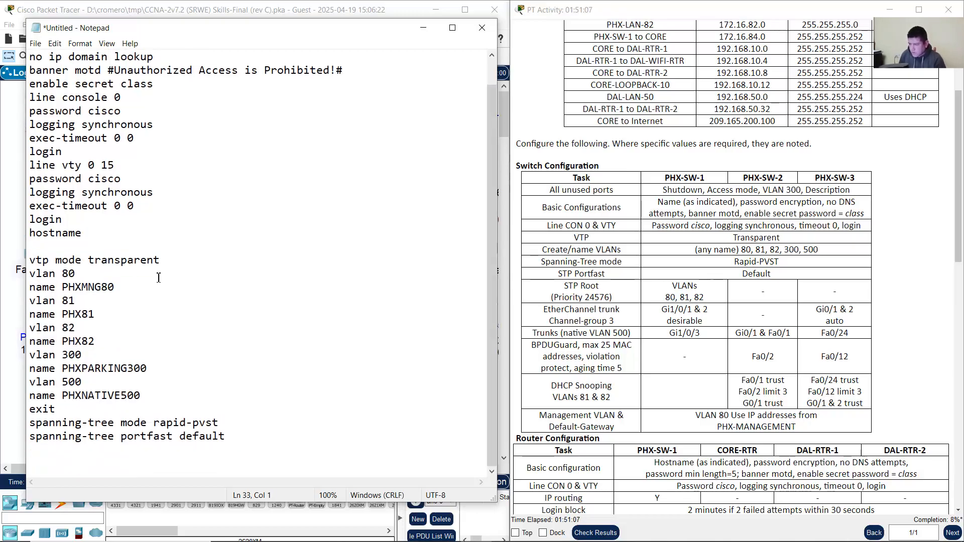
{"action": "left_click", "coordinate": [118, 465], "text": "shift"}
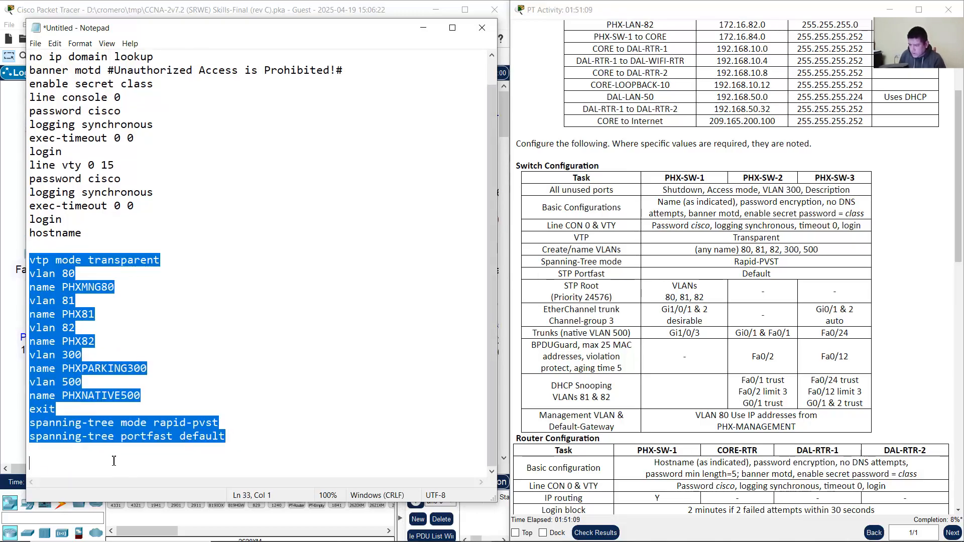
{"action": "left_click", "coordinate": [81, 252]}
{"action": "left_click_drag", "start_coordinate": [44, 260], "coordinate": [172, 270]}
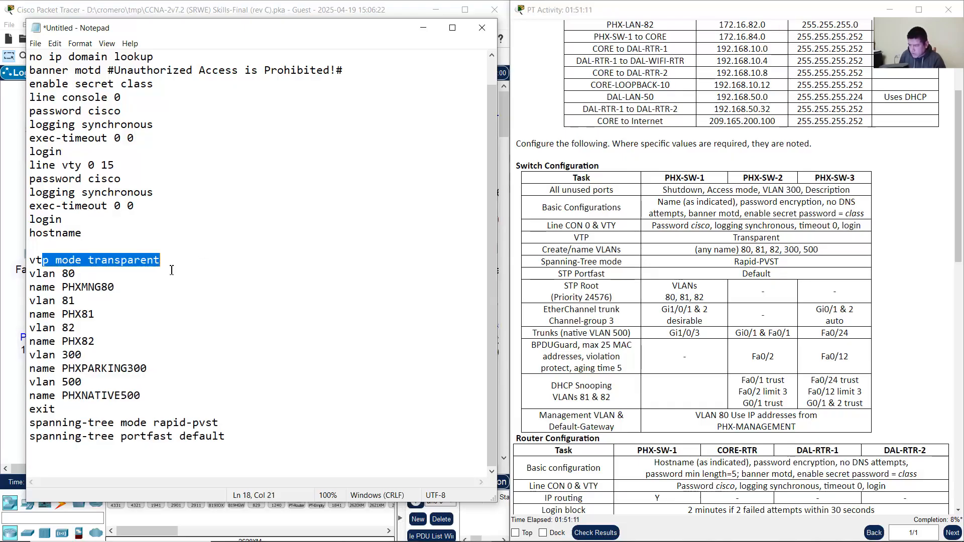
{"action": "left_click_drag", "start_coordinate": [43, 274], "coordinate": [96, 412]}
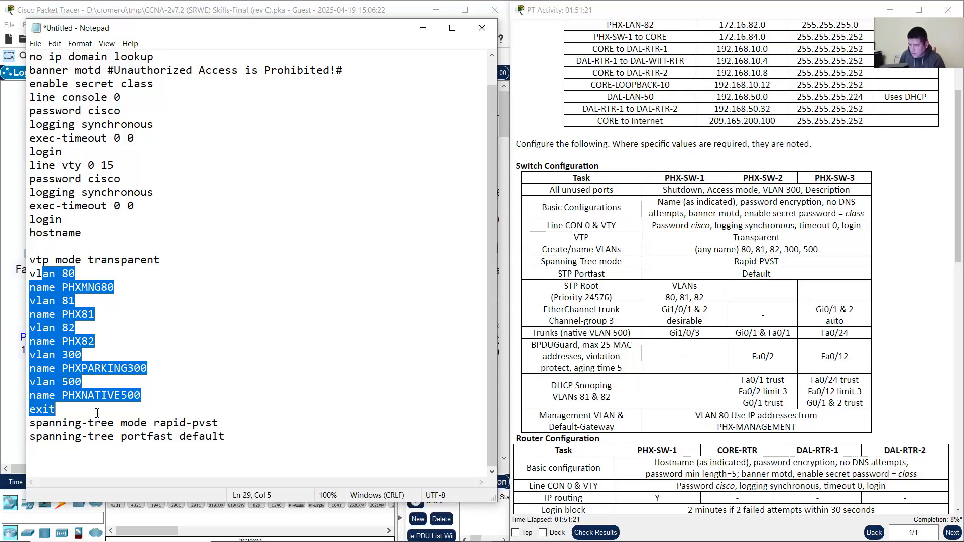
{"action": "left_click_drag", "start_coordinate": [97, 413], "coordinate": [45, 461]}
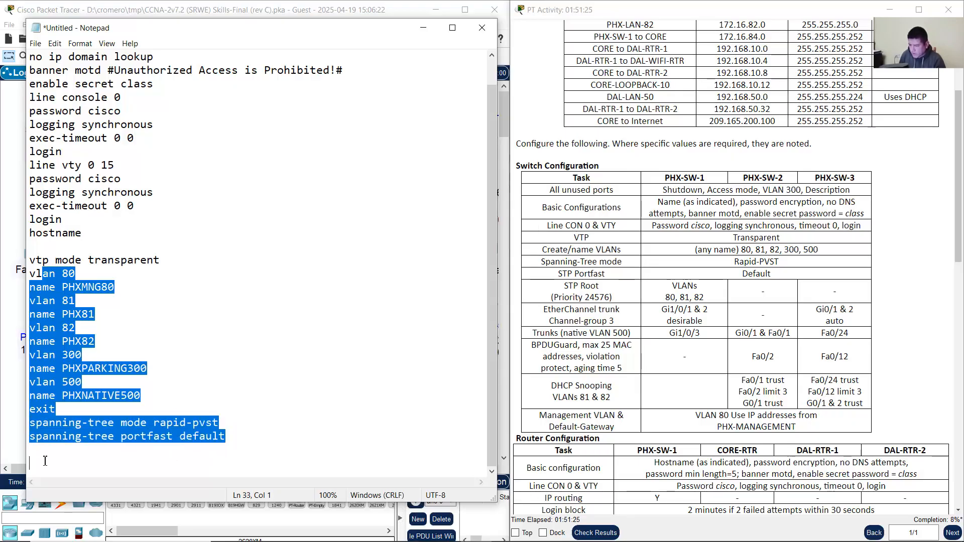
Step: Copy the VTP, VLAN and spanning-tree commands and open PHX-SW-1 in Packet Tracer
{"action": "left_click", "coordinate": [31, 259]}
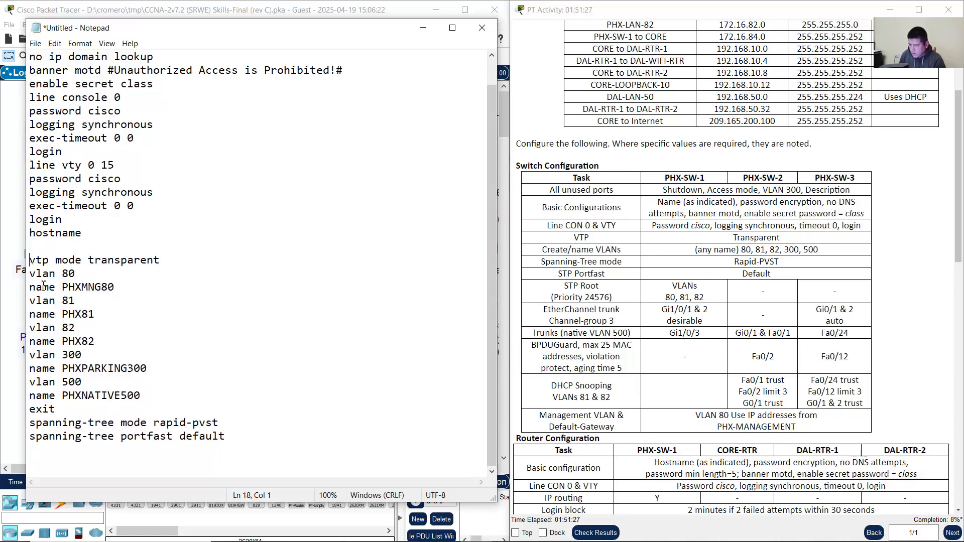
{"action": "left_click", "coordinate": [65, 470], "text": "shift"}
{"action": "right_click", "coordinate": [50, 322]}
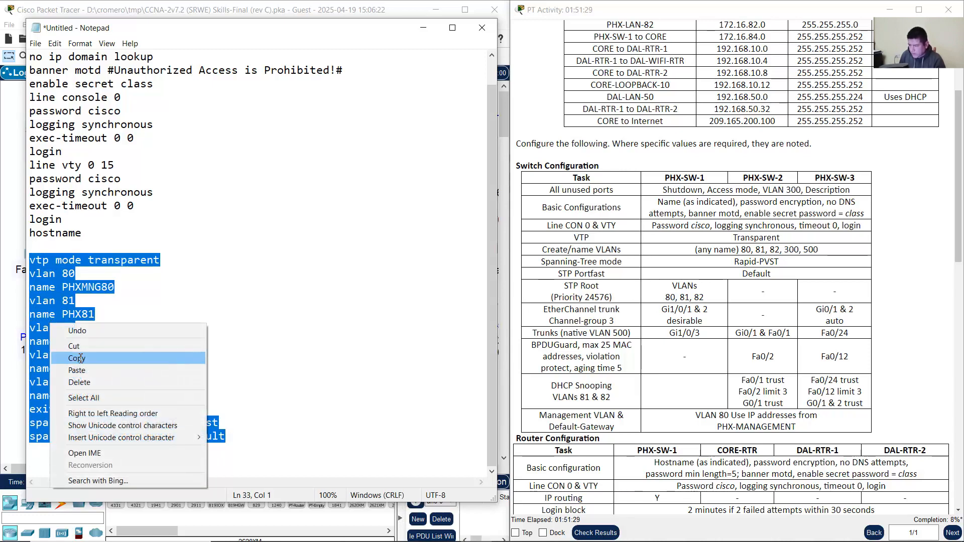
{"action": "left_click", "coordinate": [76, 351]}
{"action": "left_click", "coordinate": [15, 313]}
{"action": "left_click", "coordinate": [132, 139]}
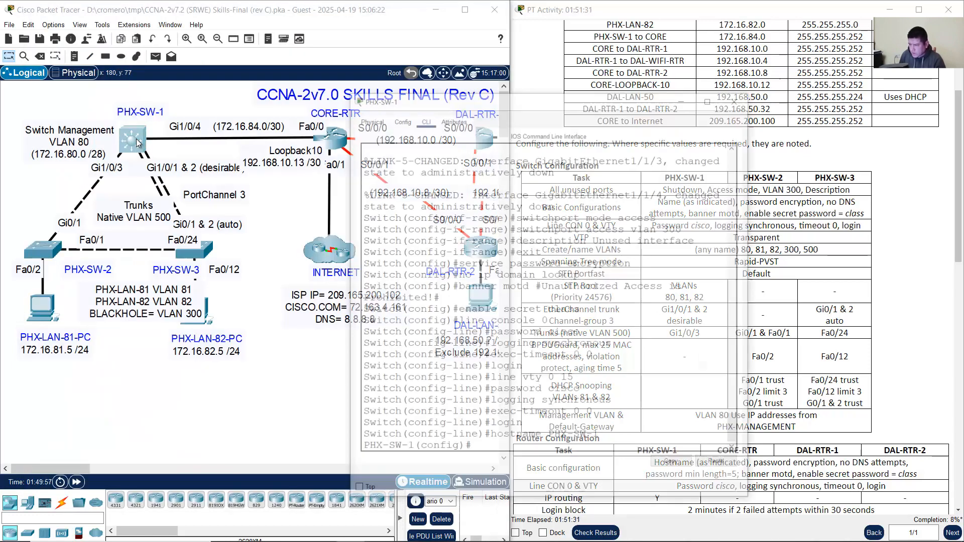
Step: Paste the VTP transparent, VLAN and Rapid-PVST commands into PHX-SW-1 and check them
{"action": "left_click_drag", "start_coordinate": [484, 424], "coordinate": [366, 424]}
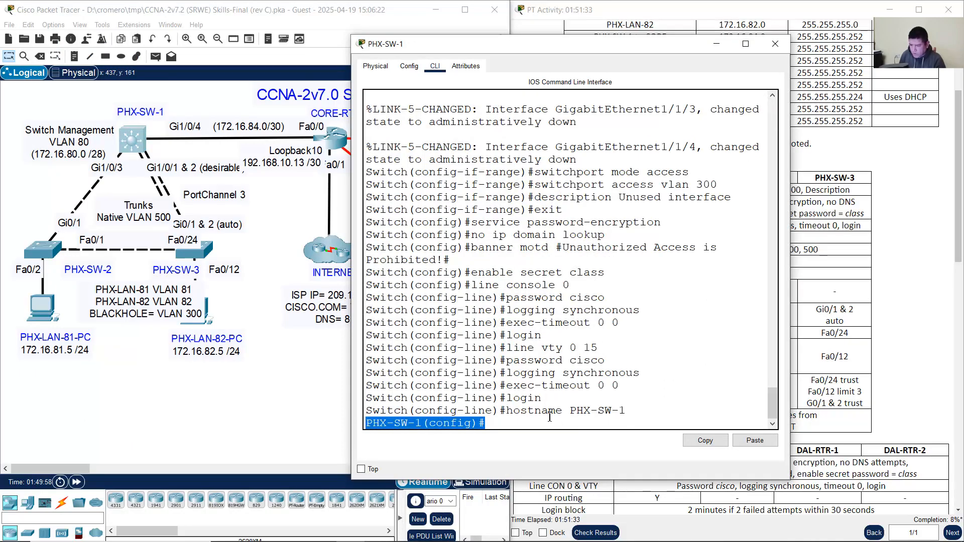
{"action": "right_click", "coordinate": [543, 423]}
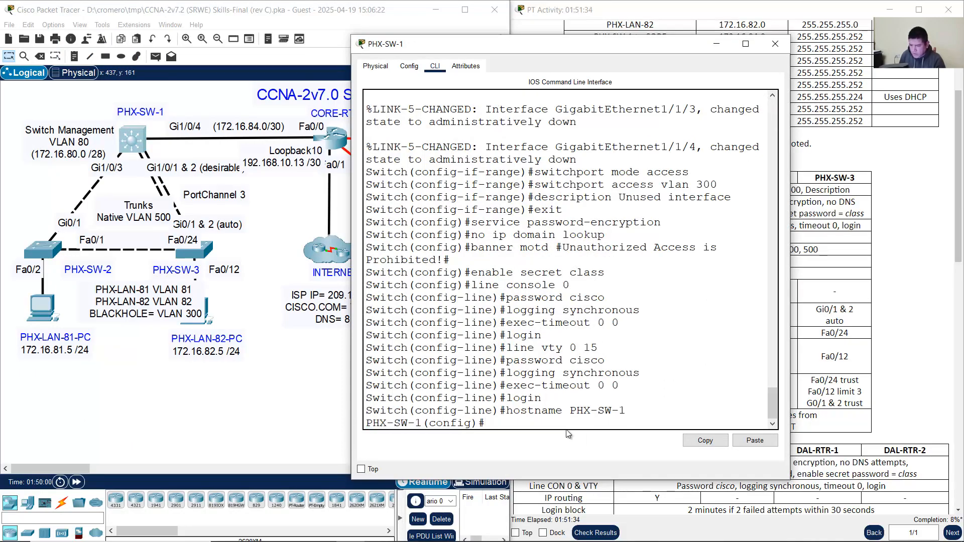
{"action": "scroll", "coordinate": [664, 339], "scroll_direction": "up", "scroll_amount": 1}
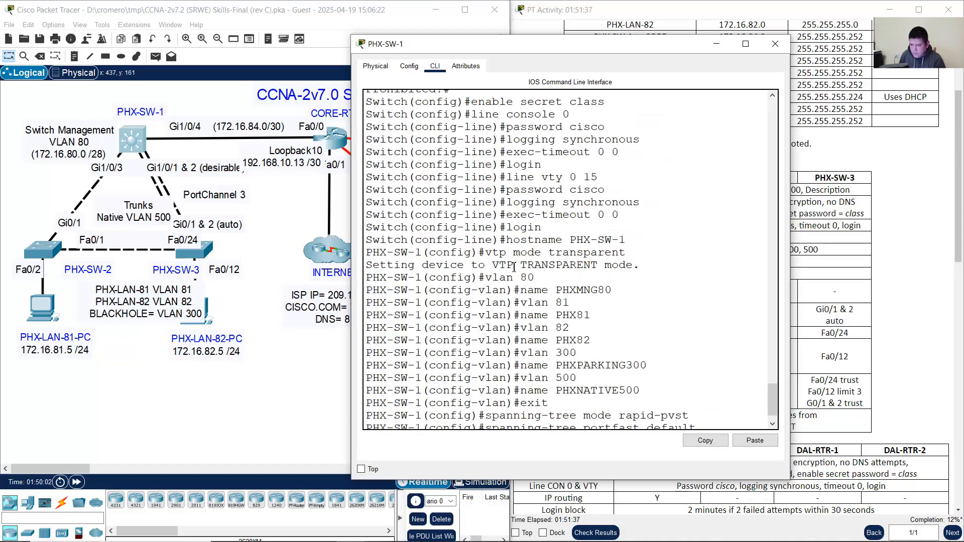
{"action": "left_click_drag", "start_coordinate": [497, 254], "coordinate": [643, 252]}
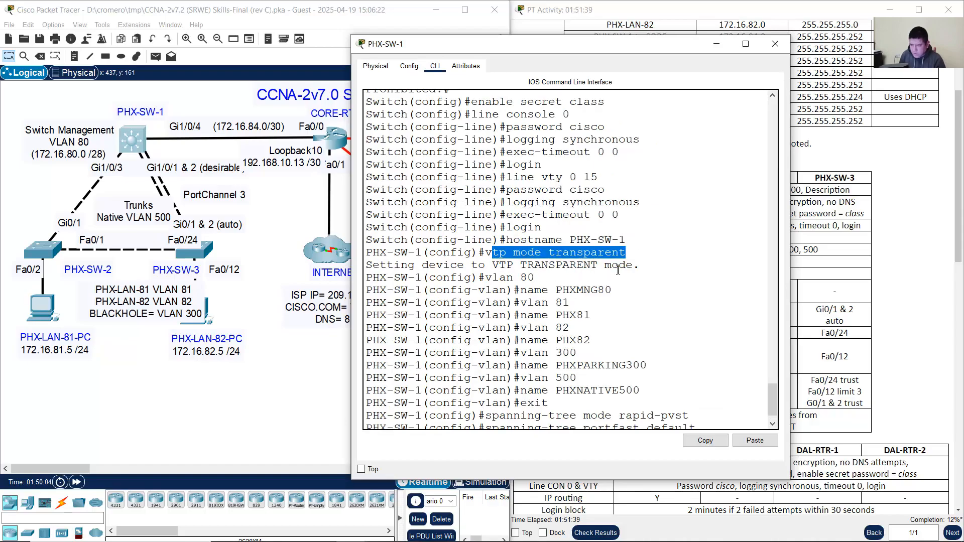
{"action": "scroll", "coordinate": [617, 270], "scroll_direction": "down", "scroll_amount": 1}
{"action": "left_click_drag", "start_coordinate": [543, 257], "coordinate": [619, 397]}
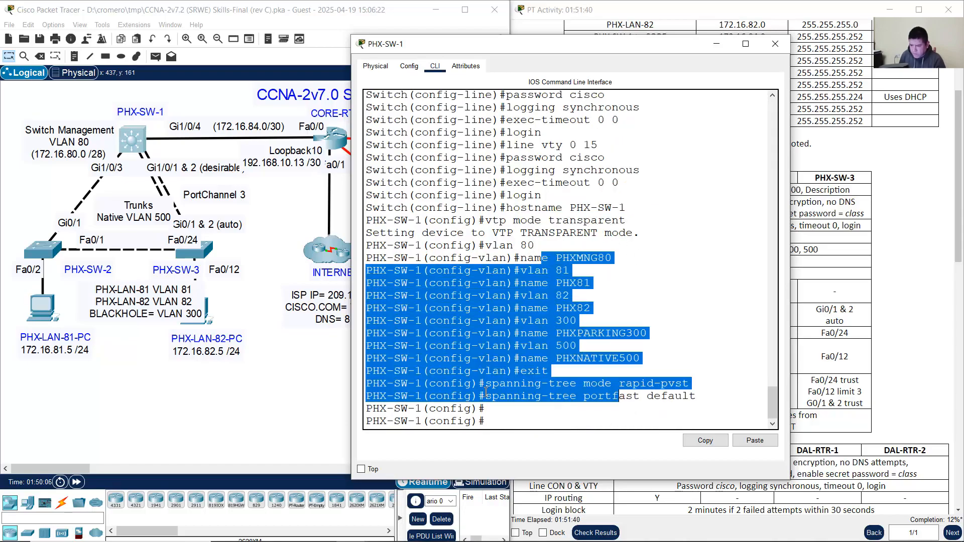
Step: Enter conf term on PHX-SW-2 and paste the same VTP, VLAN and spanning-tree commands
{"action": "left_click", "coordinate": [74, 260]}
{"action": "left_click", "coordinate": [52, 251]}
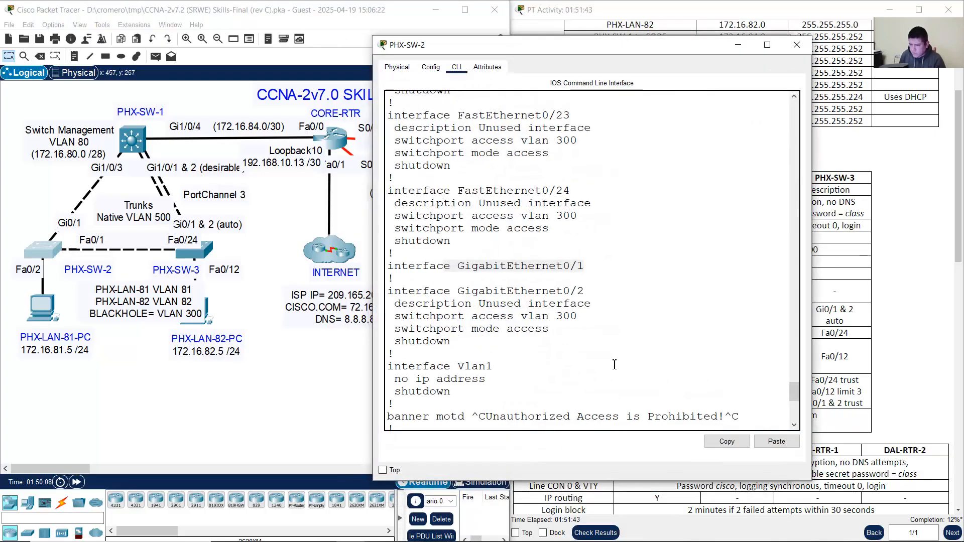
{"action": "scroll", "coordinate": [601, 405], "scroll_direction": "down", "scroll_amount": 5}
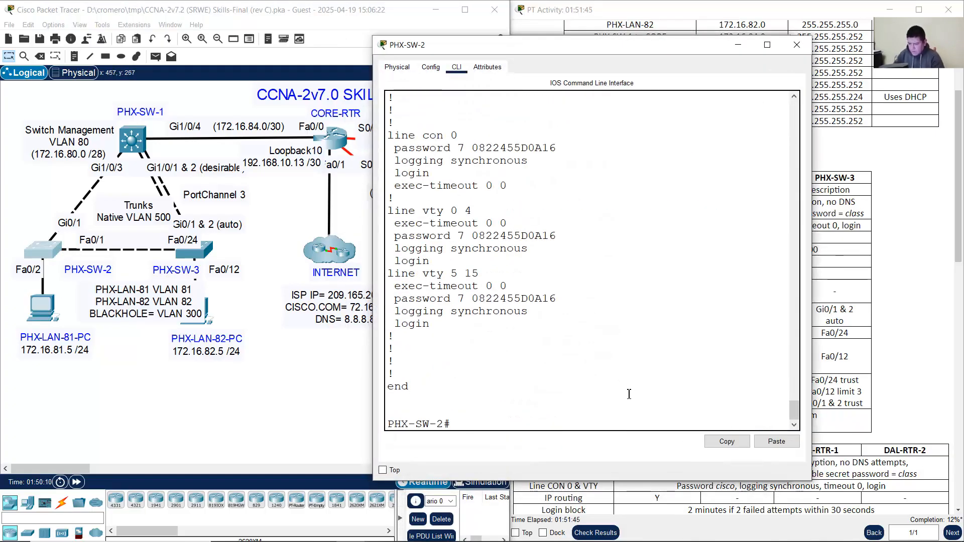
{"action": "type", "text": "conf term"}
{"action": "key", "text": "Return"}
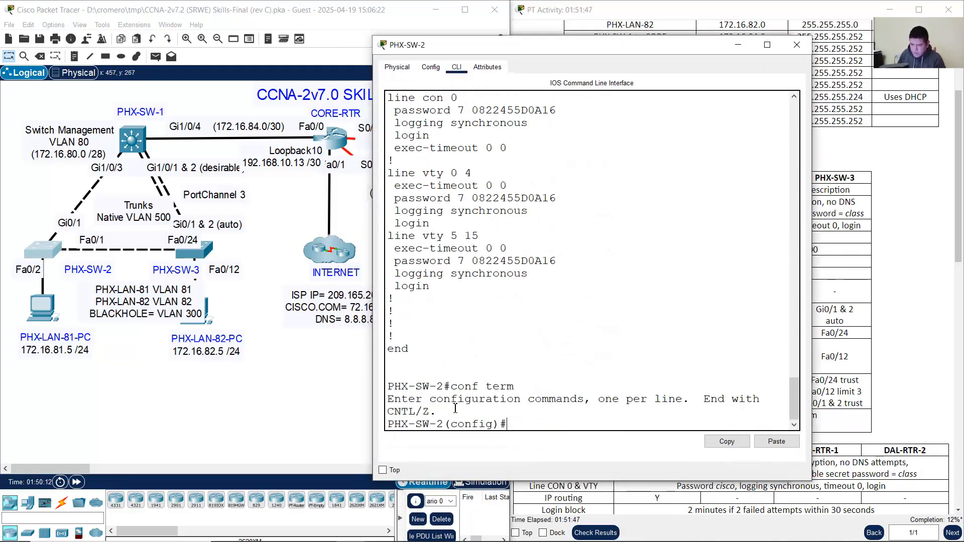
{"action": "left_click_drag", "start_coordinate": [402, 428], "coordinate": [529, 426]}
{"action": "left_click", "coordinate": [533, 426]}
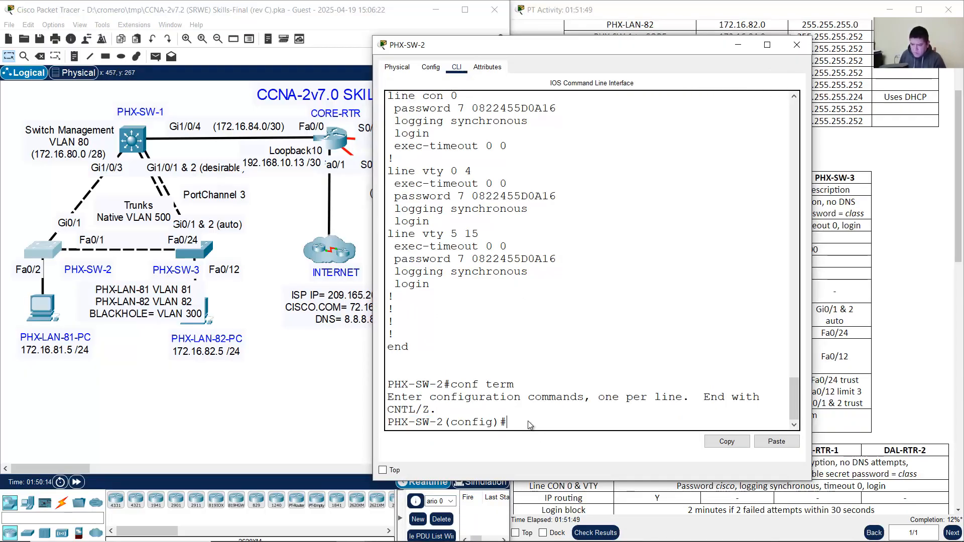
{"action": "right_click", "coordinate": [530, 426]}
{"action": "left_click", "coordinate": [549, 438]}
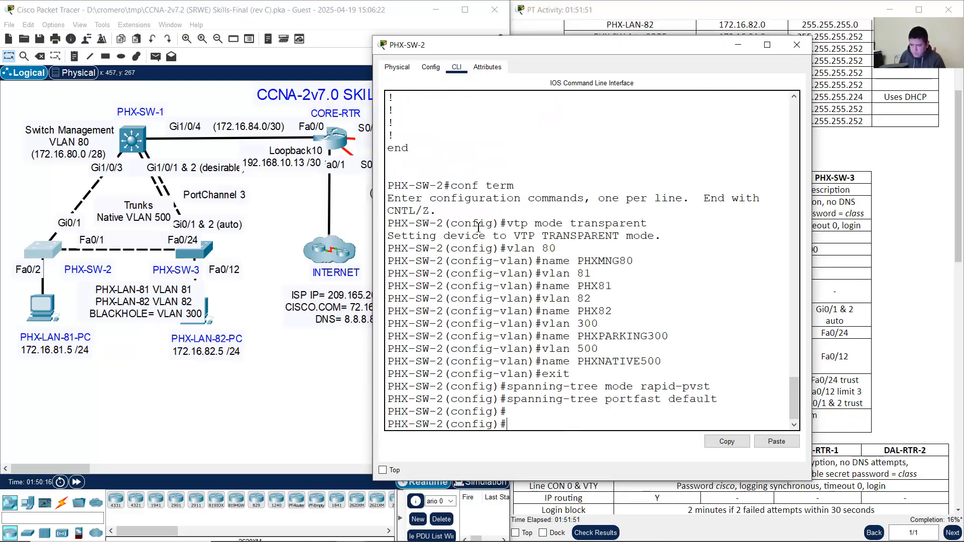
{"action": "left_click_drag", "start_coordinate": [478, 228], "coordinate": [619, 389]}
Step: Paste the commands into PHX-SW-3, review the applied output, and close its window
{"action": "left_click", "coordinate": [314, 418]}
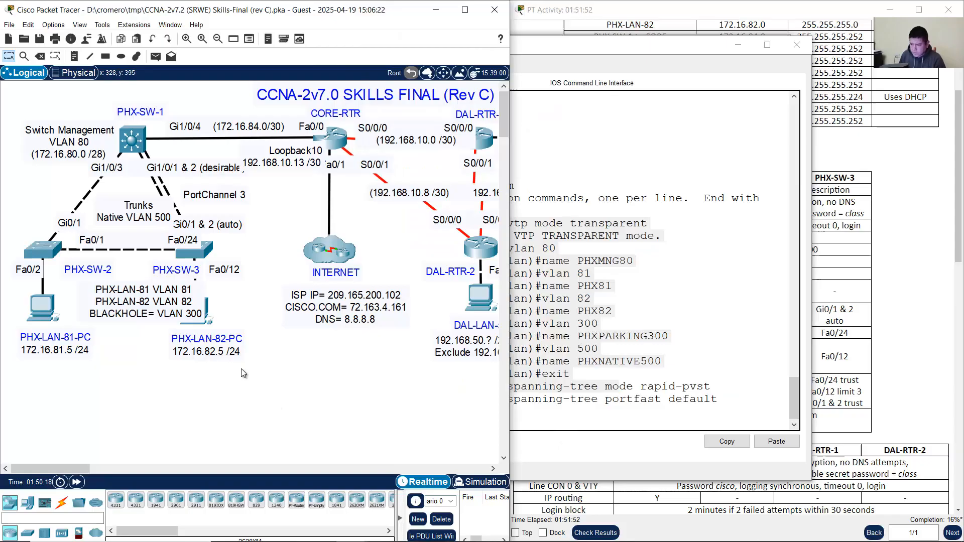
{"action": "left_click", "coordinate": [206, 254]}
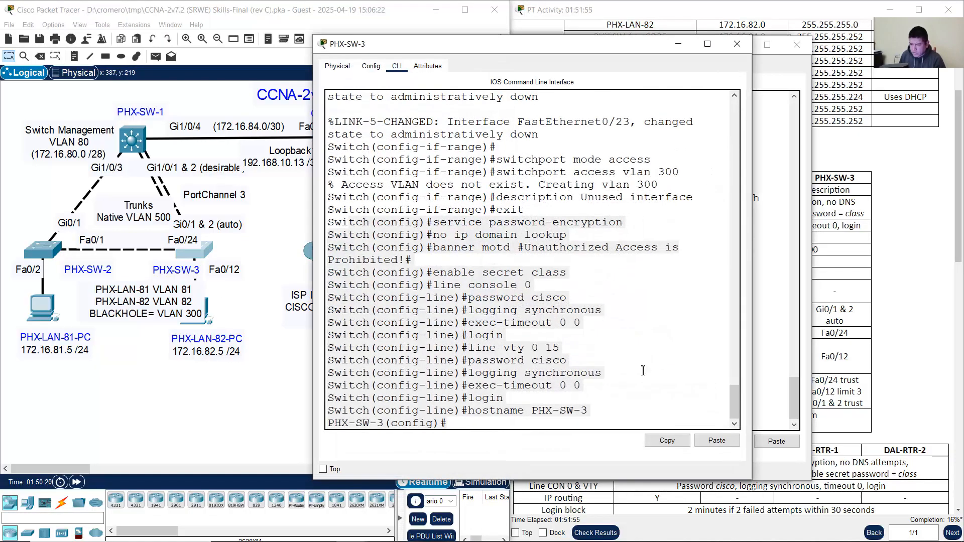
{"action": "left_click", "coordinate": [470, 421]}
{"action": "left_click_drag", "start_coordinate": [454, 425], "coordinate": [276, 425]}
{"action": "left_click", "coordinate": [487, 429]}
{"action": "right_click", "coordinate": [485, 429]}
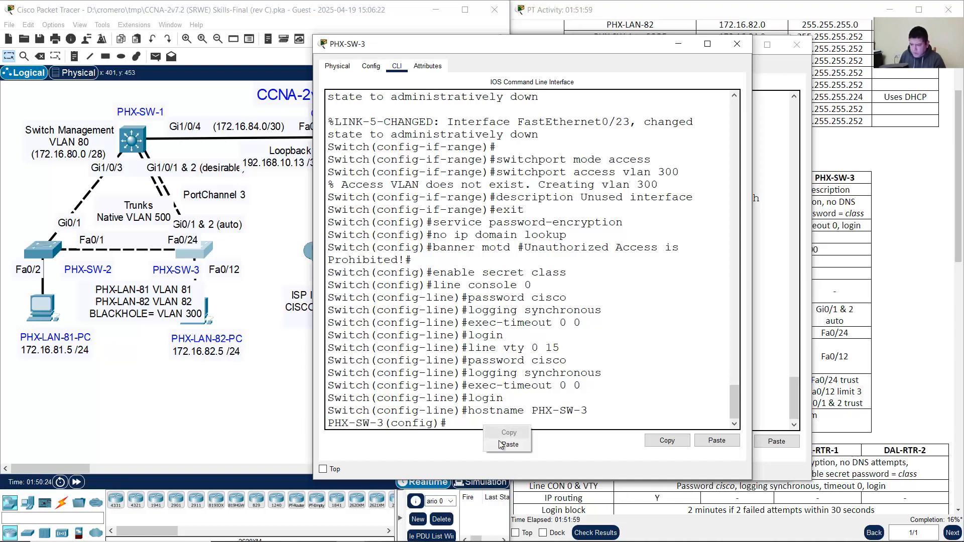
{"action": "left_click", "coordinate": [501, 444]}
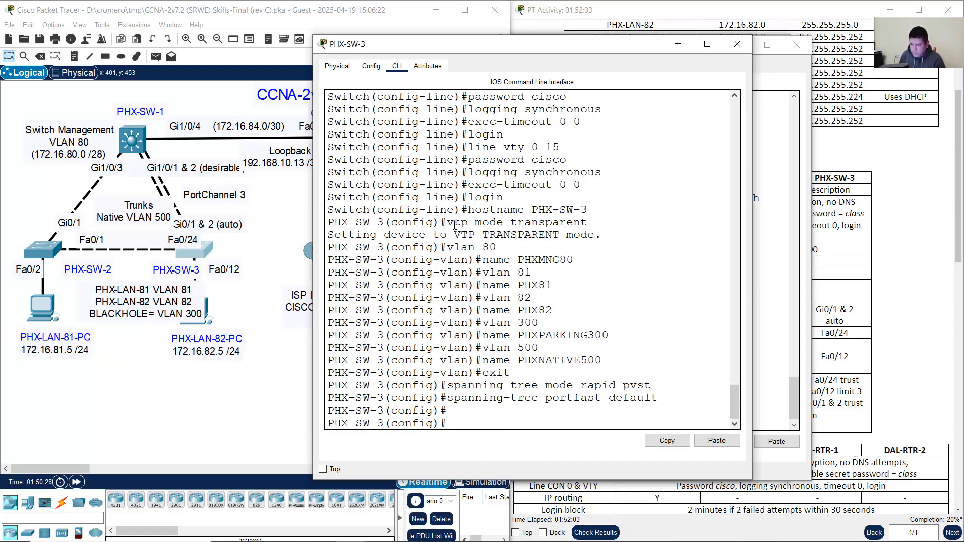
{"action": "left_click_drag", "start_coordinate": [455, 227], "coordinate": [613, 413]}
{"action": "left_click", "coordinate": [576, 422]}
{"action": "left_click", "coordinate": [680, 48]}
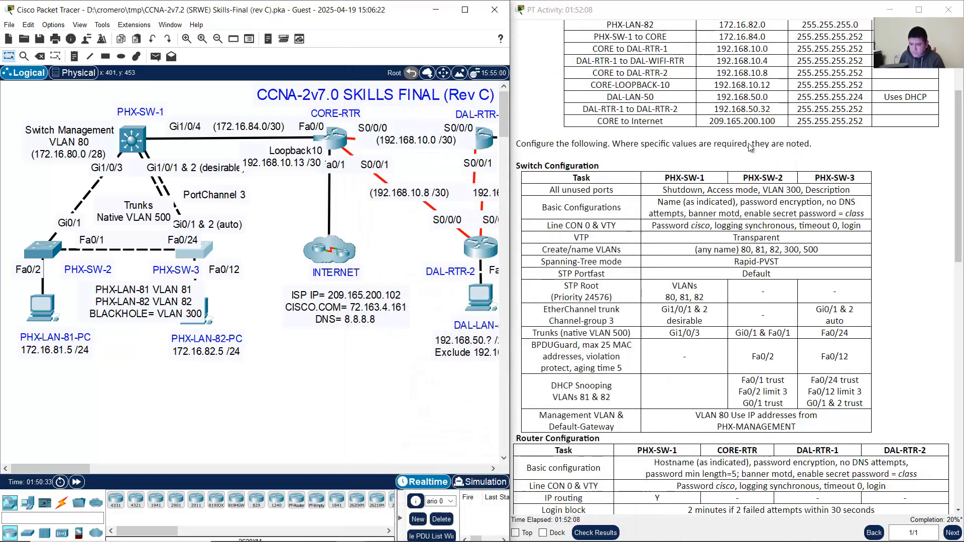
Step: Check PHX-SW-1's STP root requirement and place its CLI window beside the task table
{"action": "scroll", "coordinate": [763, 279], "scroll_direction": "down", "scroll_amount": 1}
{"action": "scroll", "coordinate": [763, 279], "scroll_direction": "down", "scroll_amount": 1}
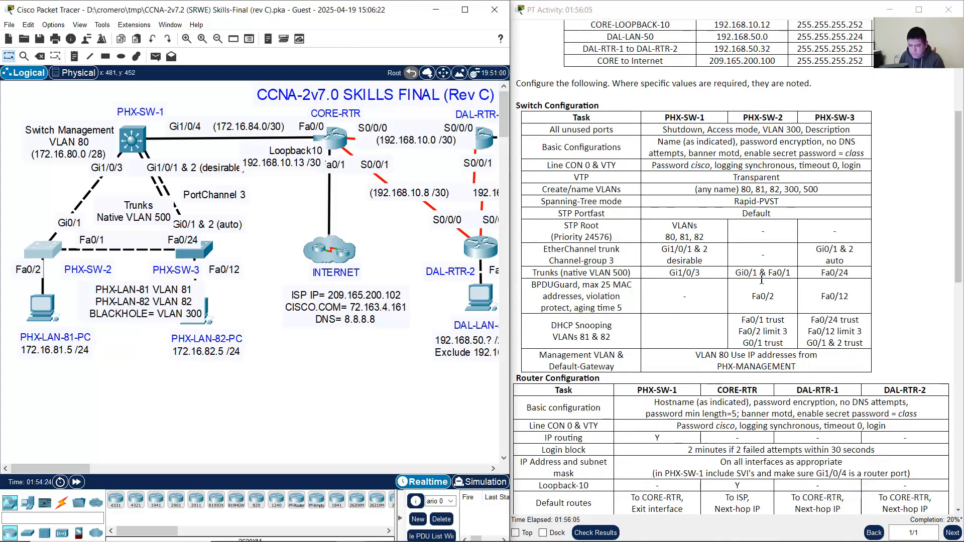
{"action": "left_click_drag", "start_coordinate": [564, 226], "coordinate": [612, 237]}
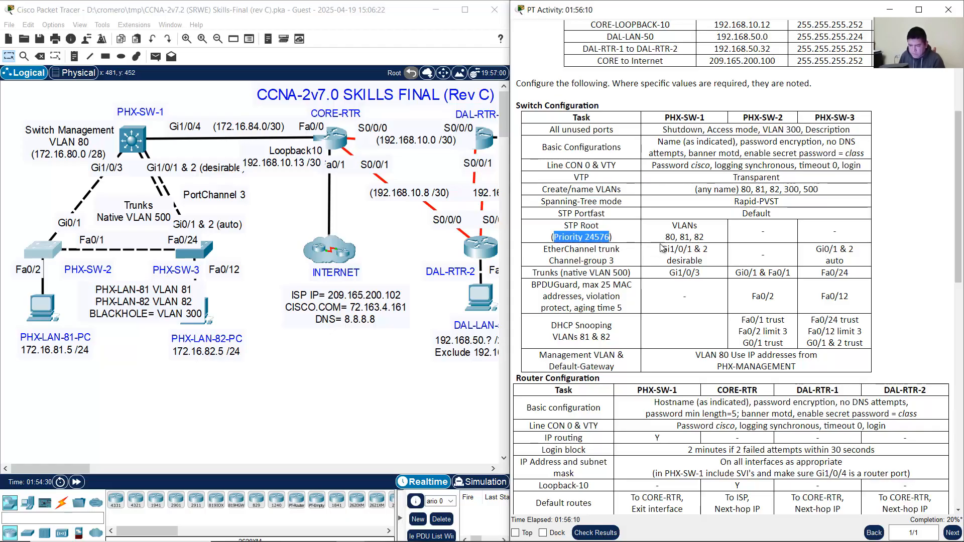
{"action": "left_click_drag", "start_coordinate": [669, 118], "coordinate": [705, 118]}
{"action": "left_click", "coordinate": [138, 136]}
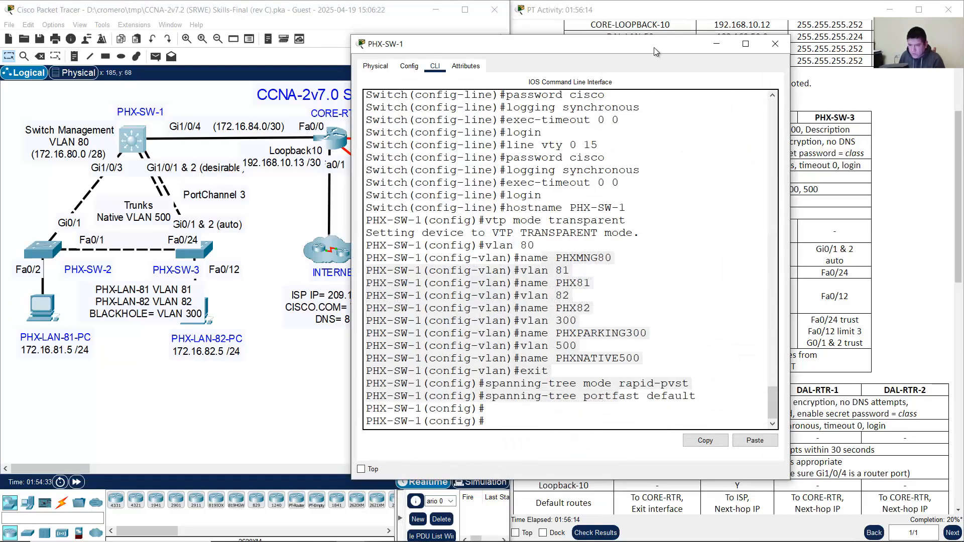
{"action": "left_click_drag", "start_coordinate": [654, 47], "coordinate": [388, 40]}
{"action": "left_click_drag", "start_coordinate": [100, 250], "coordinate": [429, 389]}
{"action": "left_click", "coordinate": [416, 332]}
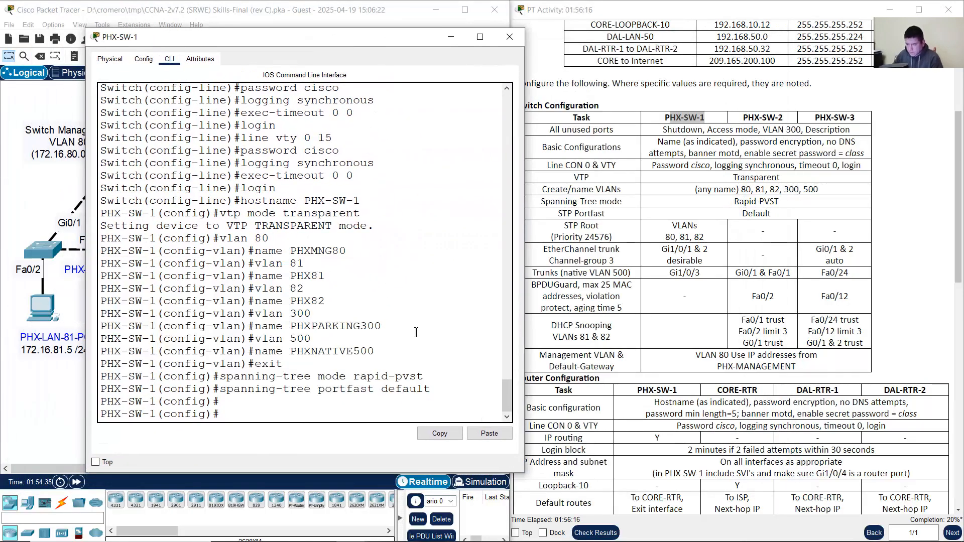
Step: Enter 'spanning-tree vlan 80,81,82 root primary' on PHX-SW-1
{"action": "type", "text": "spanning-tree portfast def"}
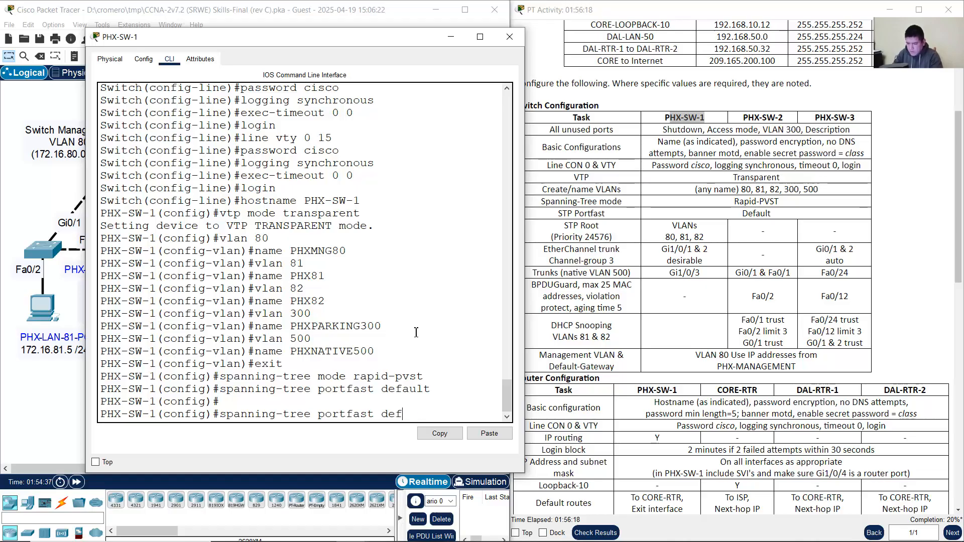
{"action": "key", "text": "BackSpace"}
{"action": "key", "text": "BackSpace"}
{"action": "key", "text": "BackSpace"}
{"action": "key", "text": "BackSpace"}
{"action": "key", "text": "BackSpace"}
{"action": "key", "text": "BackSpace"}
{"action": "key", "text": "BackSpace"}
{"action": "key", "text": "BackSpace"}
{"action": "key", "text": "BackSpace"}
{"action": "key", "text": "BackSpace"}
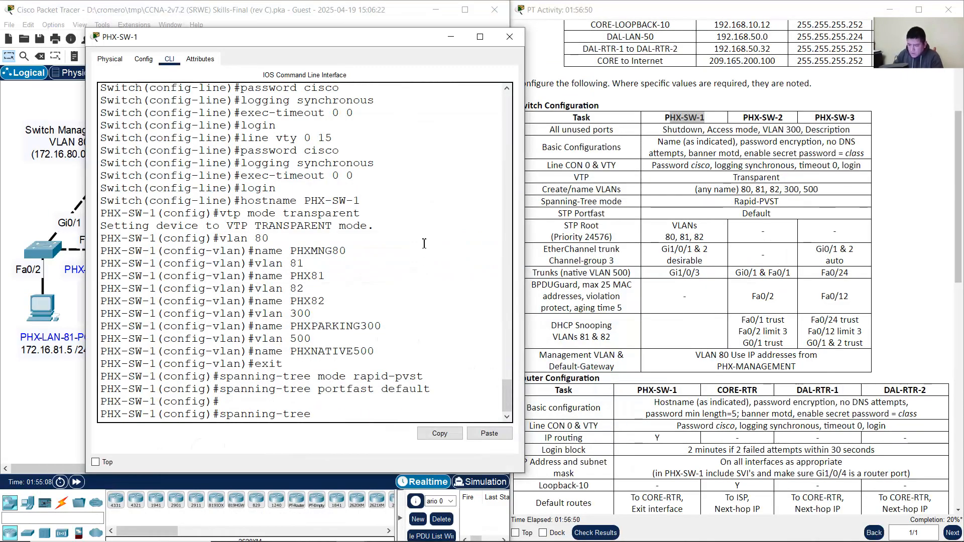
{"action": "type", "text": "vlan"}
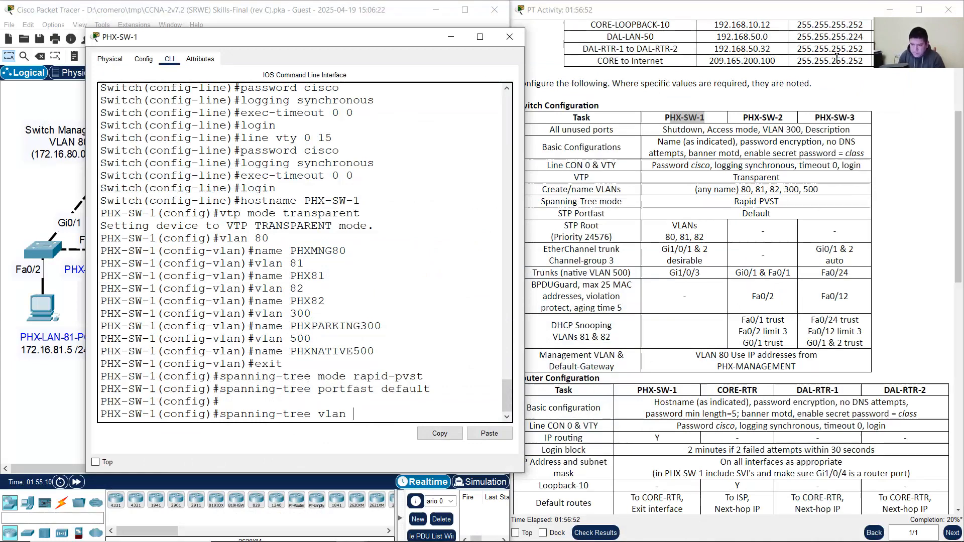
{"action": "left_click", "coordinate": [684, 233]}
{"action": "left_click_drag", "start_coordinate": [672, 237], "coordinate": [703, 235]}
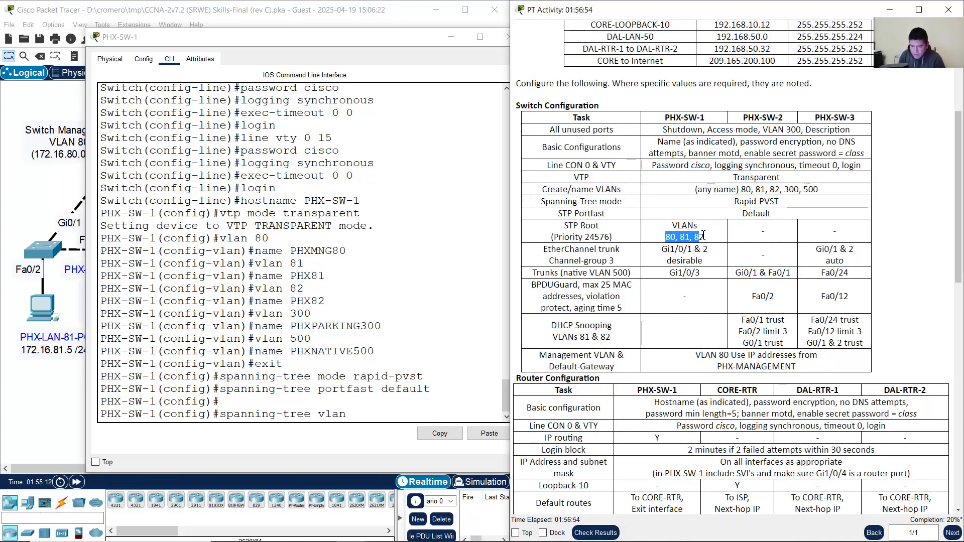
{"action": "left_click", "coordinate": [427, 400]}
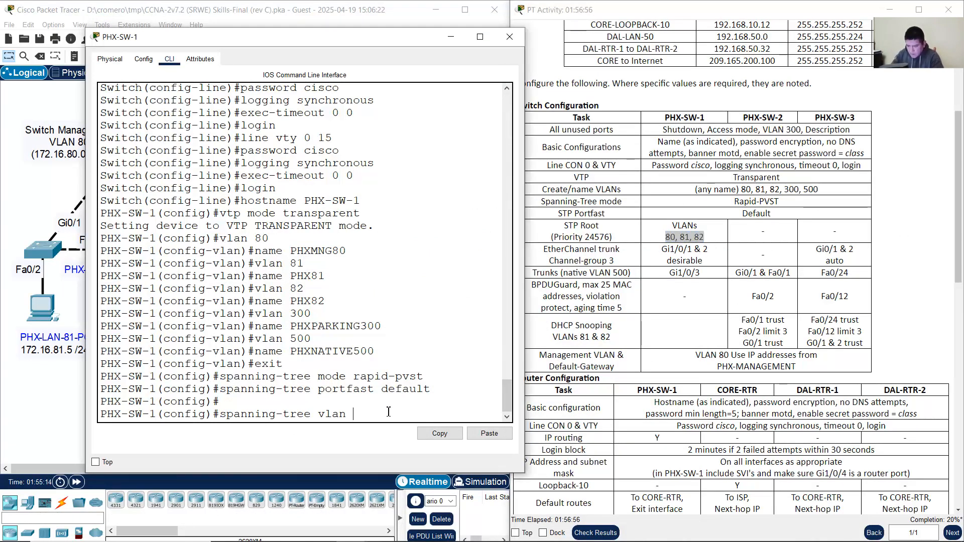
{"action": "type", "text": "80,81,82"}
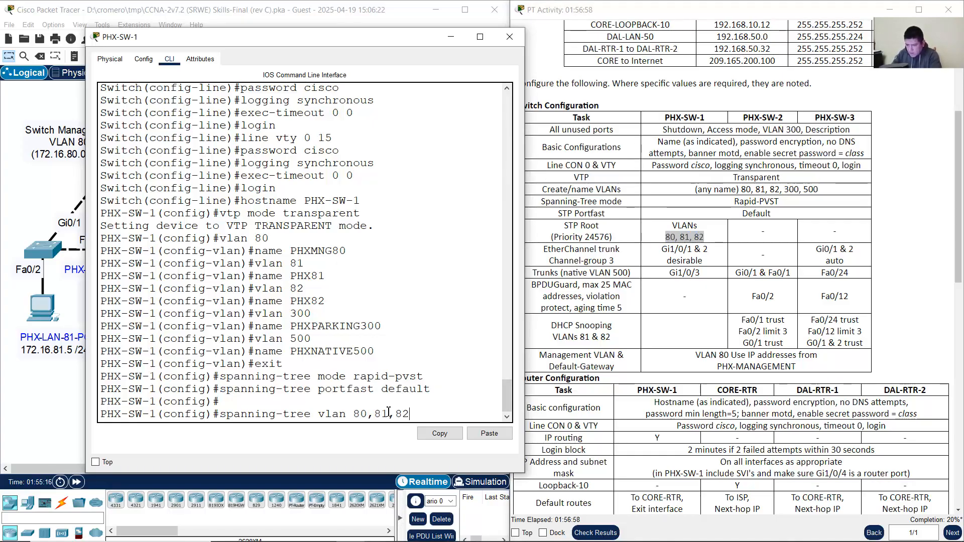
{"action": "type", "text": " root"}
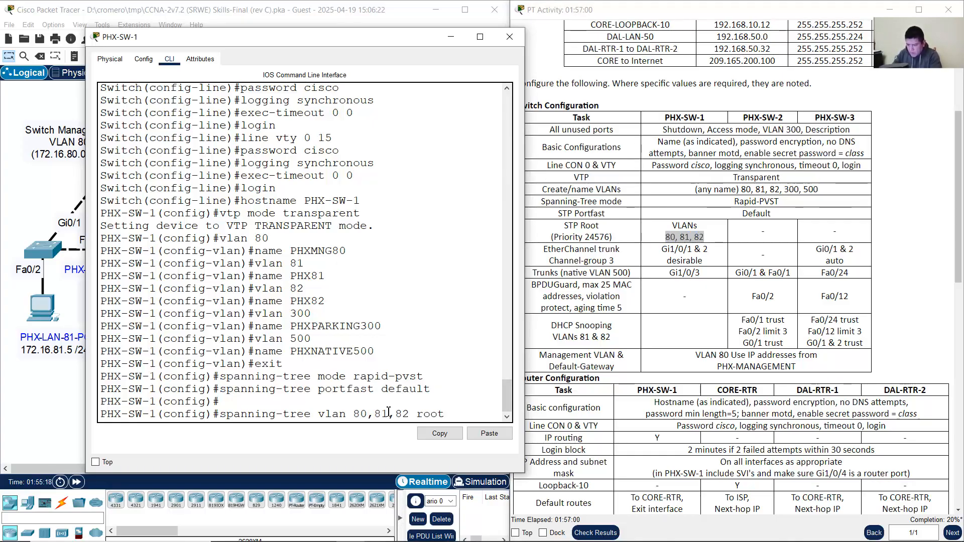
{"action": "type", "text": " primary"}
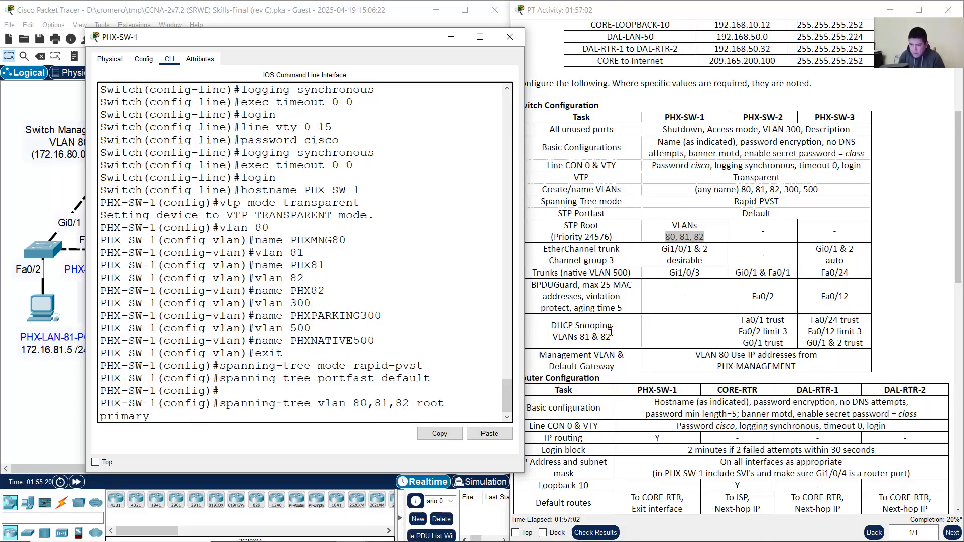
{"action": "left_click_drag", "start_coordinate": [524, 251], "coordinate": [573, 248]}
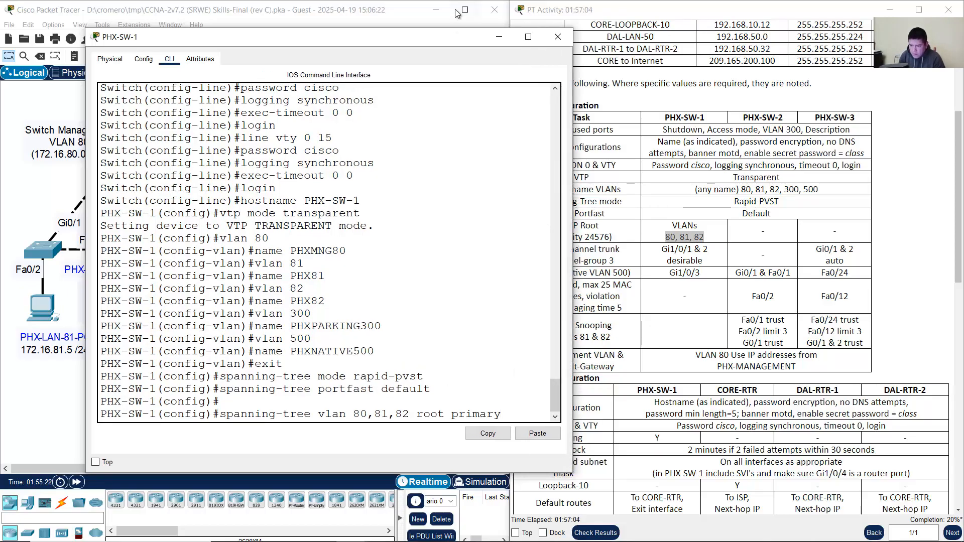
{"action": "left_click_drag", "start_coordinate": [464, 37], "coordinate": [428, 44]}
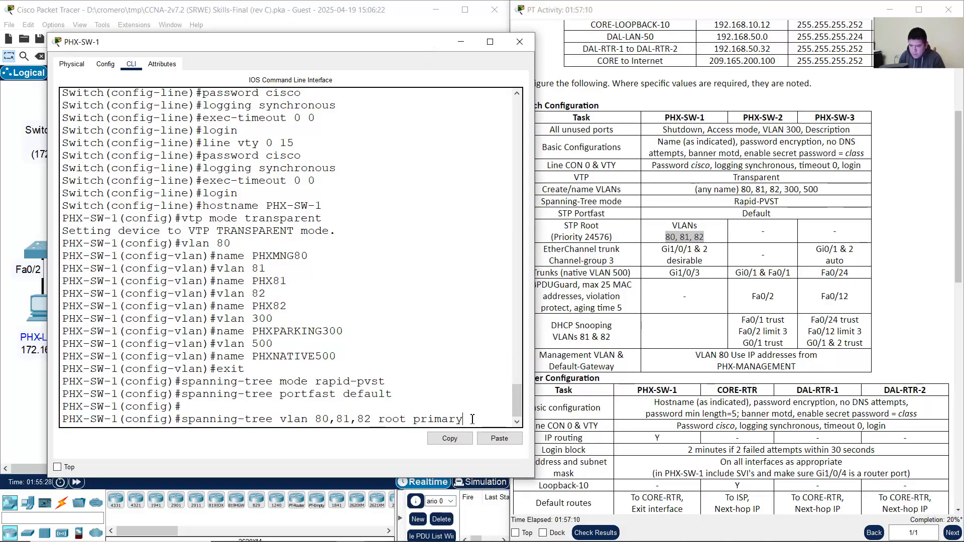
{"action": "key", "text": "Return"}
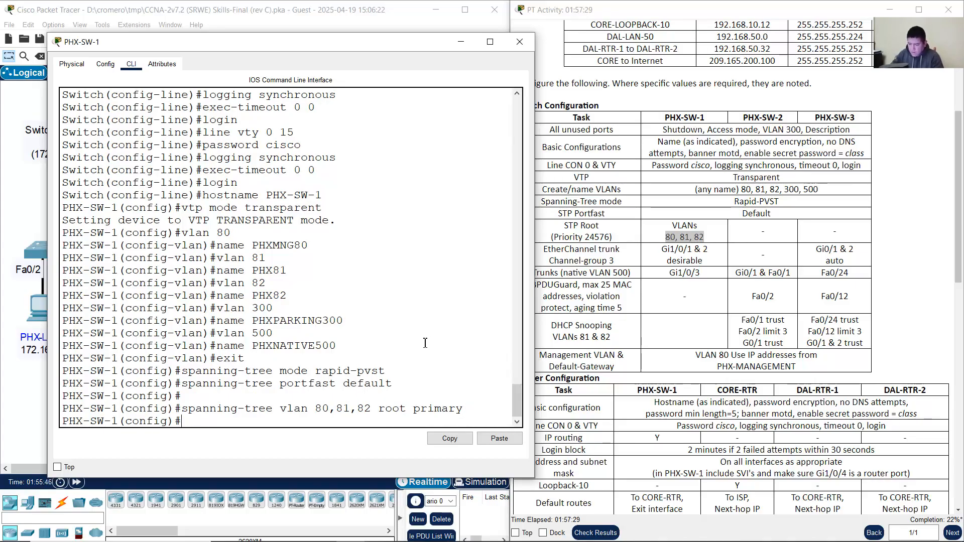
Step: Exit configuration mode and run 'show spanning-tree' on PHX-SW-1
{"action": "type", "text": "end"}
{"action": "key", "text": "Return"}
{"action": "key", "text": "Return"}
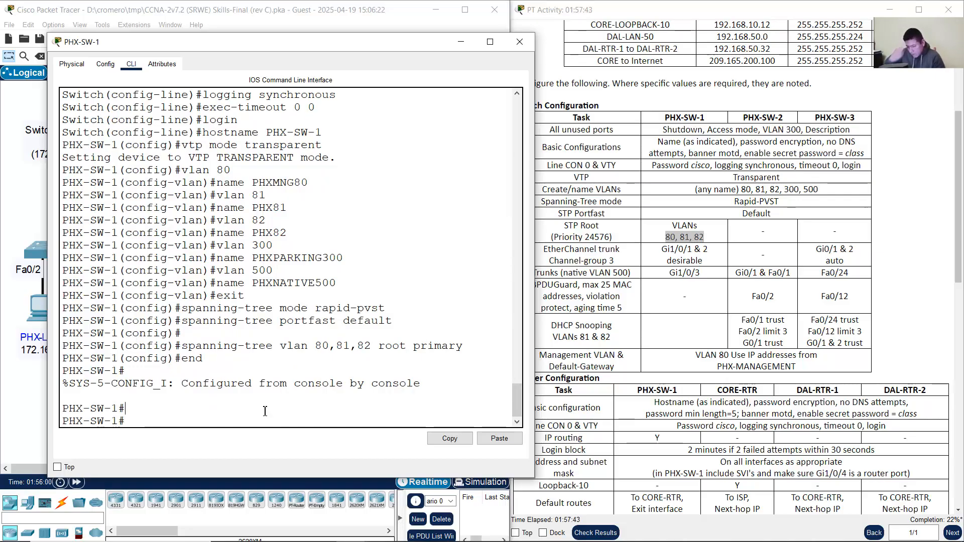
{"action": "type", "text": "show spanning"}
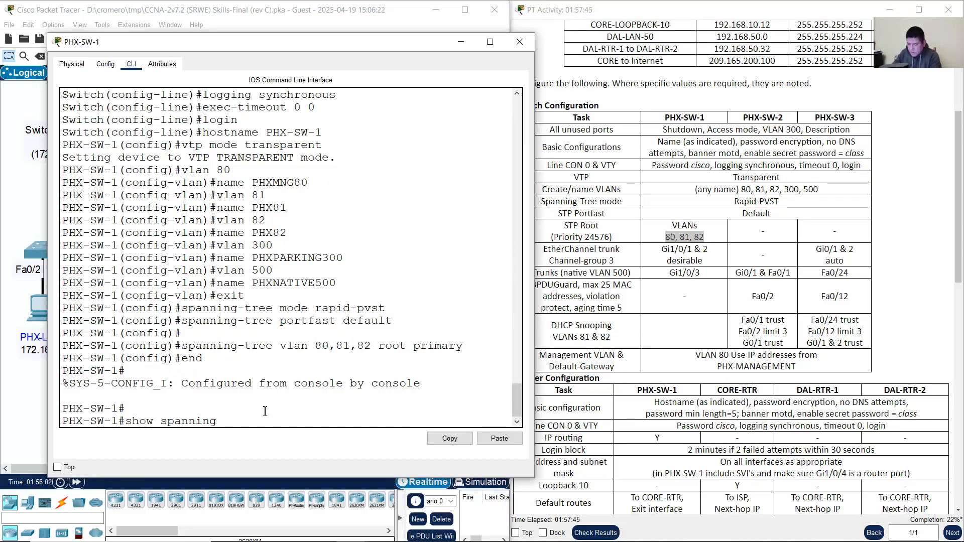
{"action": "type", "text": "-tree"}
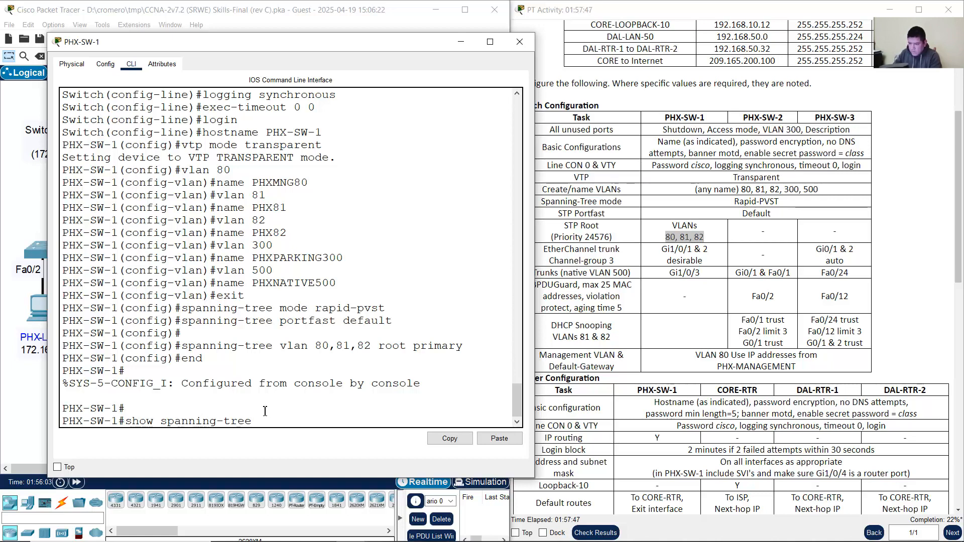
{"action": "key", "text": "Return"}
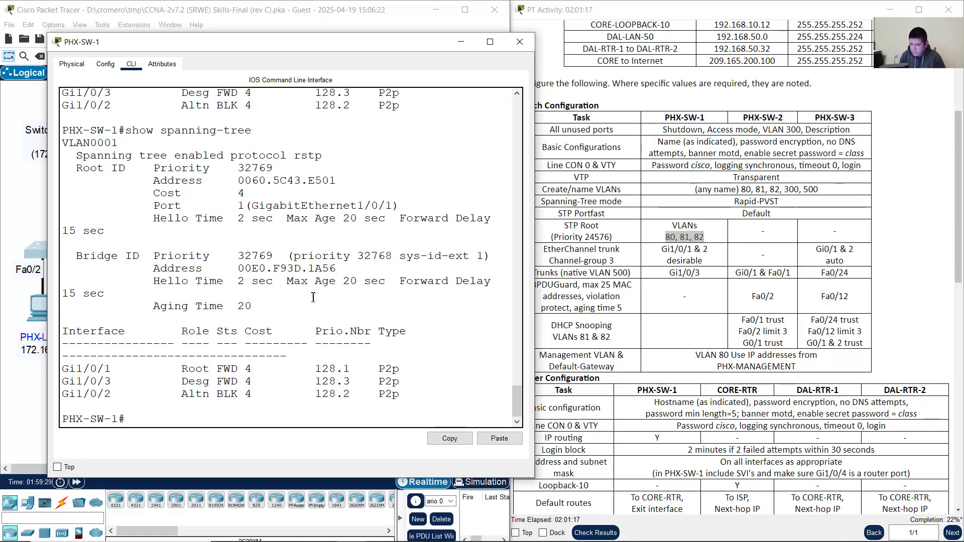
Step: Compare the bridge's current priority 32768 with the required root priority 24576
{"action": "scroll", "coordinate": [313, 297], "scroll_direction": "up", "scroll_amount": 10}
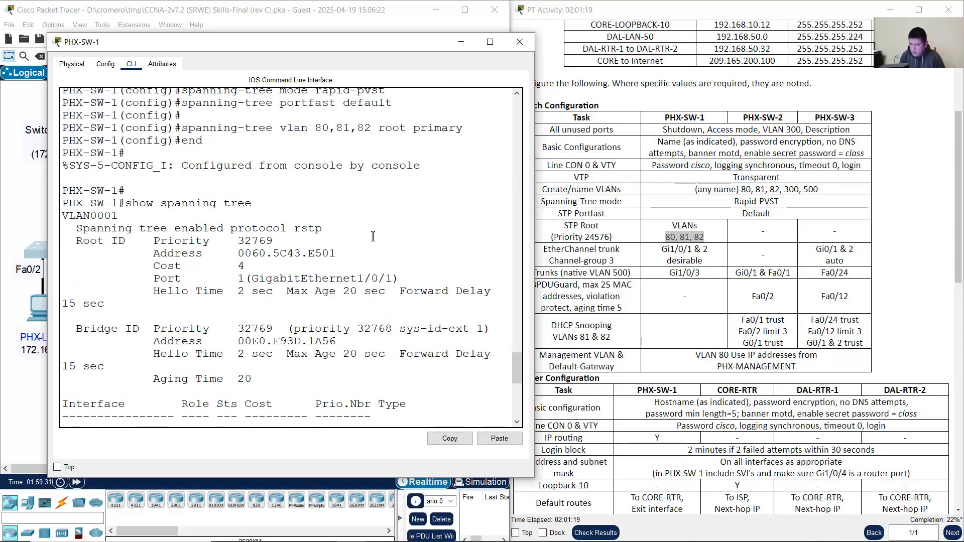
{"action": "left_click_drag", "start_coordinate": [380, 131], "coordinate": [463, 130]}
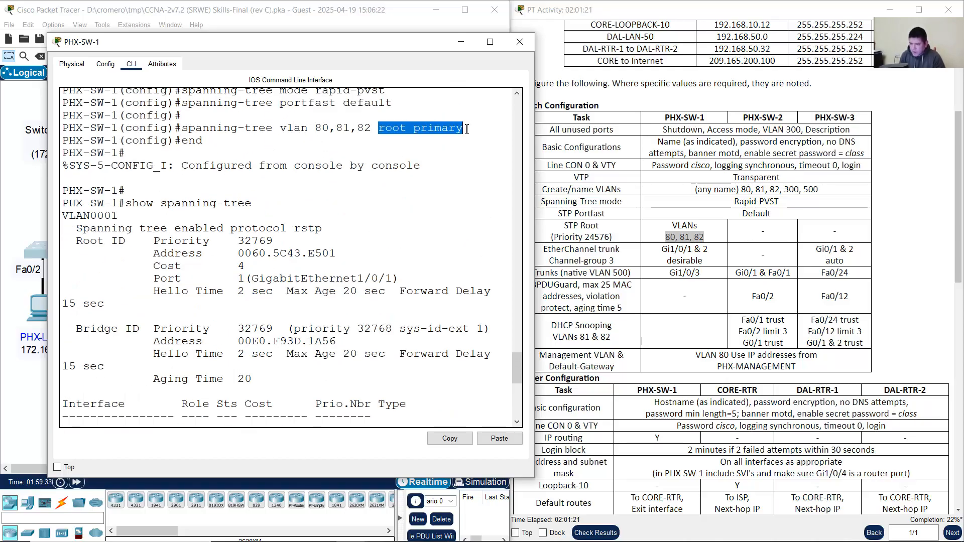
{"action": "scroll", "coordinate": [356, 311], "scroll_direction": "down", "scroll_amount": 10}
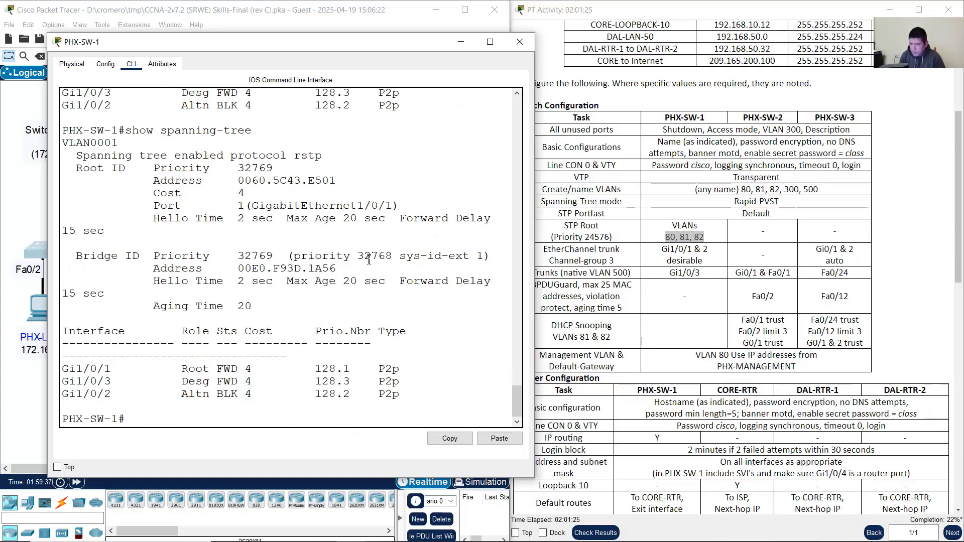
{"action": "left_click_drag", "start_coordinate": [361, 256], "coordinate": [394, 255]}
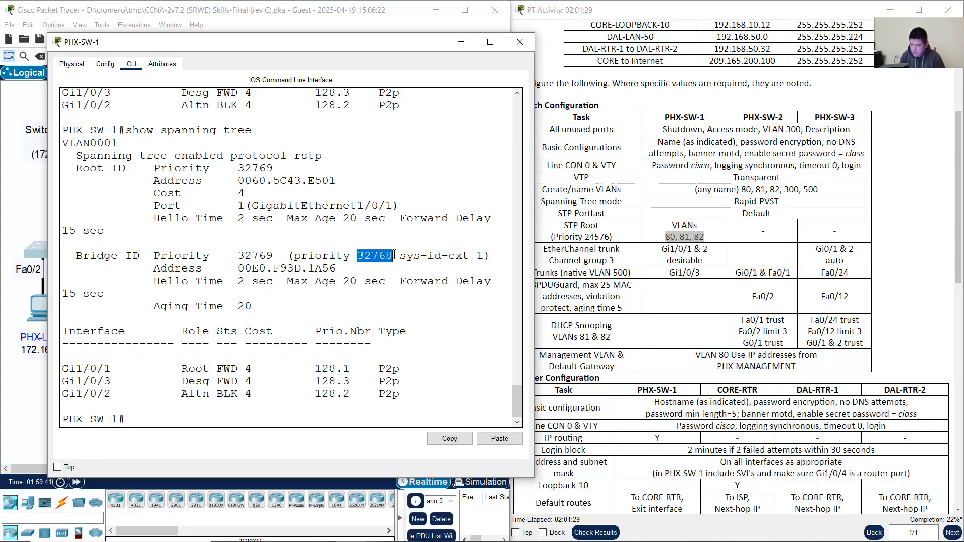
{"action": "left_click", "coordinate": [611, 246]}
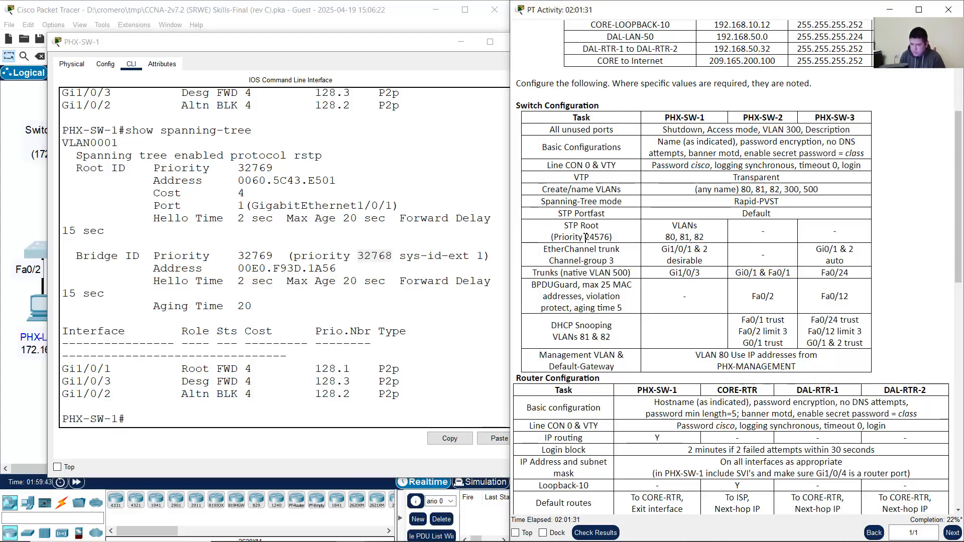
{"action": "left_click_drag", "start_coordinate": [585, 237], "coordinate": [612, 237]}
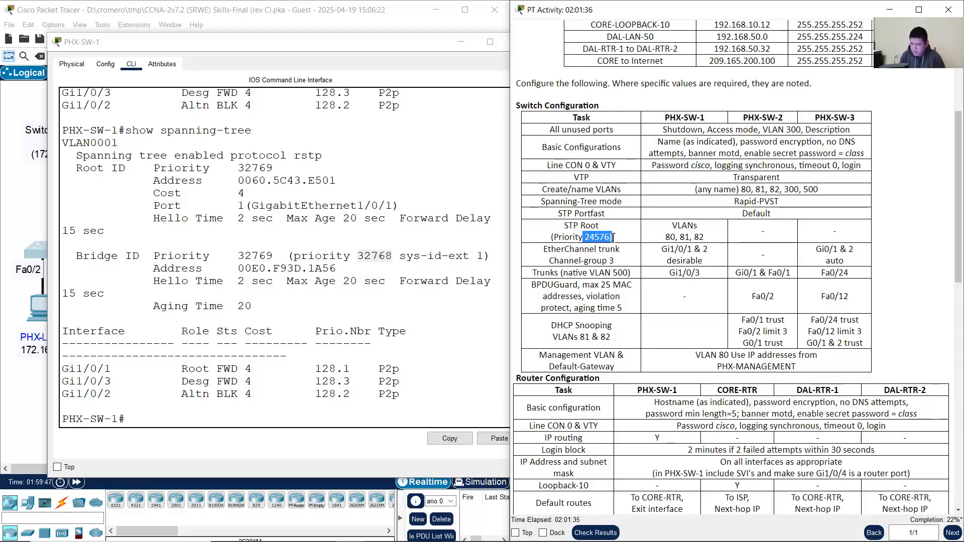
{"action": "left_click", "coordinate": [321, 415]}
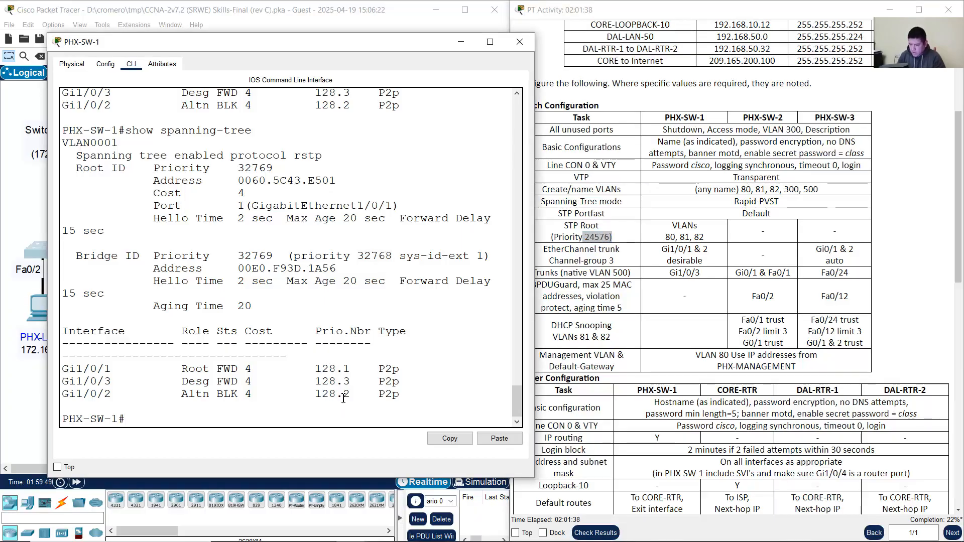
Step: In conf term, apply 'spanning-tree vlan 80,81,82 priority 24576' on PHX-SW-1
{"action": "type", "text": "conf term"}
{"action": "key", "text": "Return"}
{"action": "type", "text": "spanning-tree vlan 80,81,82 root primary"}
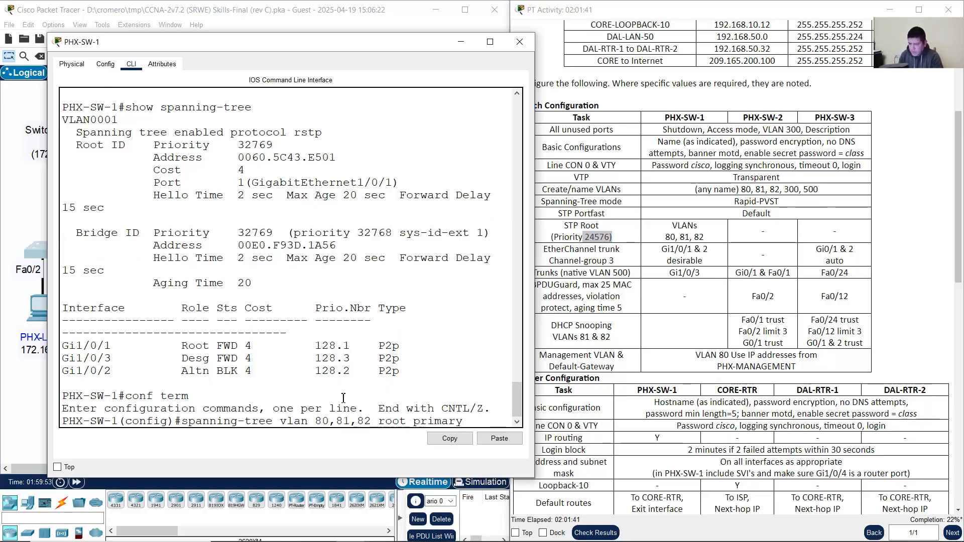
{"action": "key", "text": "Left"}
{"action": "key", "text": "Left"}
{"action": "key", "text": "Left"}
{"action": "key", "text": "Left"}
{"action": "key", "text": "Left"}
{"action": "key", "text": "Left"}
{"action": "key", "text": "Left"}
{"action": "key", "text": "Left"}
{"action": "key", "text": "Left"}
{"action": "key", "text": "Left"}
{"action": "key", "text": "Left"}
{"action": "key", "text": "Left"}
{"action": "key", "text": "Left"}
{"action": "key", "text": "Left"}
{"action": "key", "text": "Left"}
{"action": "key", "text": "Left"}
{"action": "key", "text": "Left"}
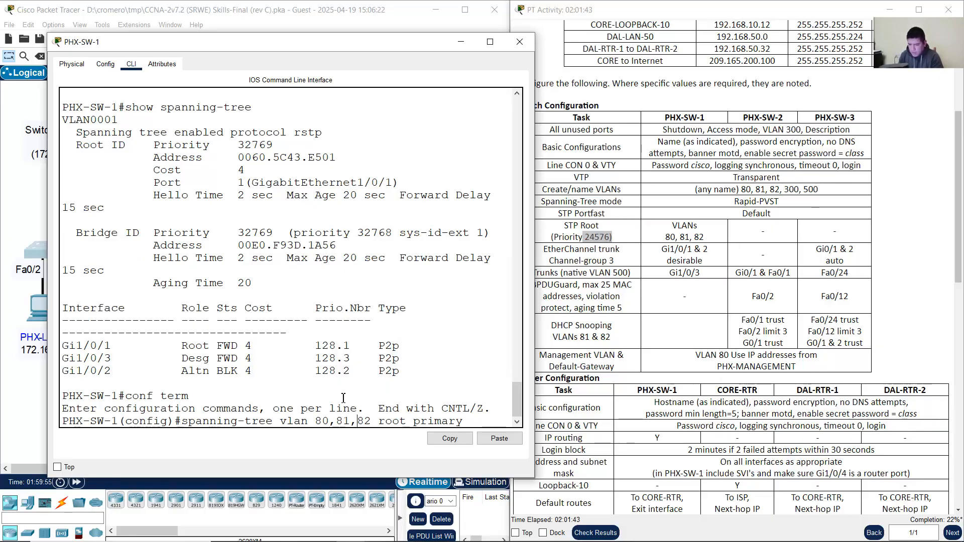
{"action": "key", "text": "Right"}
{"action": "key", "text": "Right"}
{"action": "key", "text": "Right"}
{"action": "key", "text": "Right"}
{"action": "key", "text": "Right"}
{"action": "key", "text": "Right"}
{"action": "key", "text": "Right"}
{"action": "key", "text": "Right"}
{"action": "key", "text": "Right"}
{"action": "key", "text": "Right"}
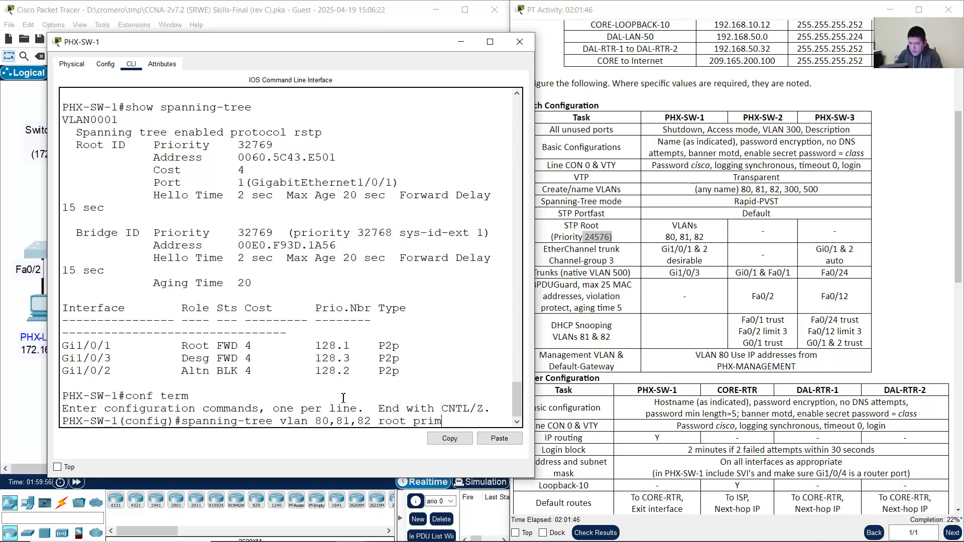
{"action": "key", "text": "BackSpace"}
{"action": "key", "text": "BackSpace"}
{"action": "key", "text": "BackSpace"}
{"action": "key", "text": "BackSpace"}
{"action": "key", "text": "BackSpace"}
{"action": "key", "text": "BackSpace"}
{"action": "key", "text": "BackSpace"}
{"action": "key", "text": "BackSpace"}
{"action": "key", "text": "BackSpace"}
{"action": "type", "text": "priori"}
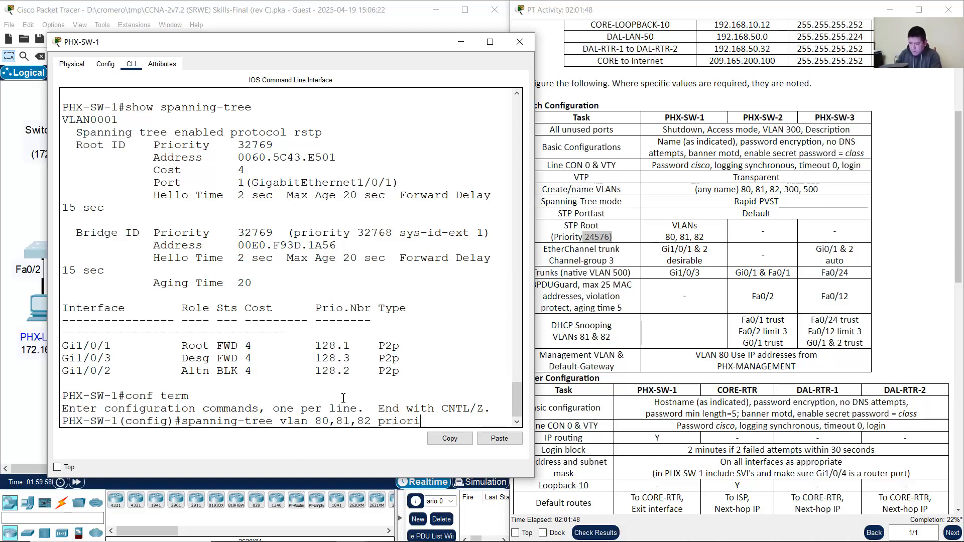
{"action": "type", "text": "ty"}
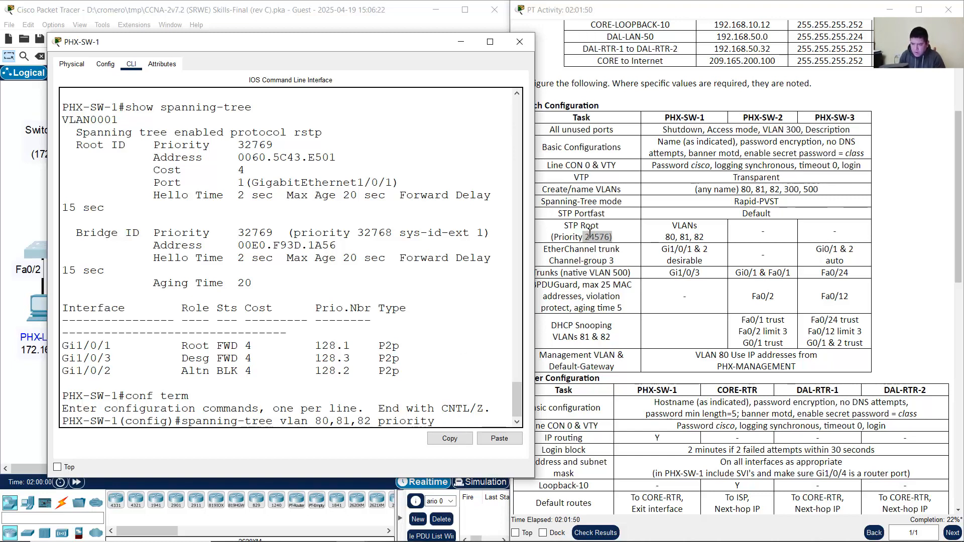
{"action": "left_click_drag", "start_coordinate": [585, 236], "coordinate": [612, 236]}
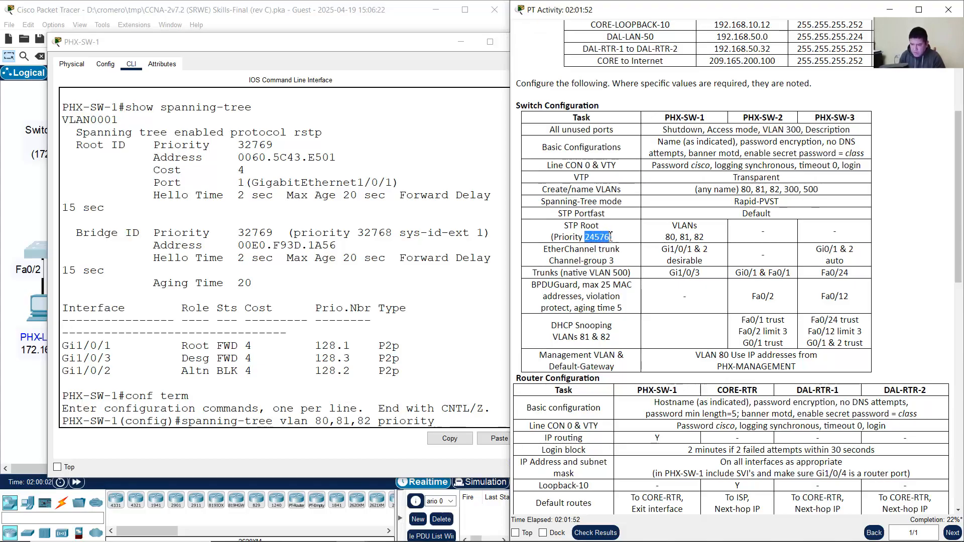
{"action": "left_click", "coordinate": [464, 425]}
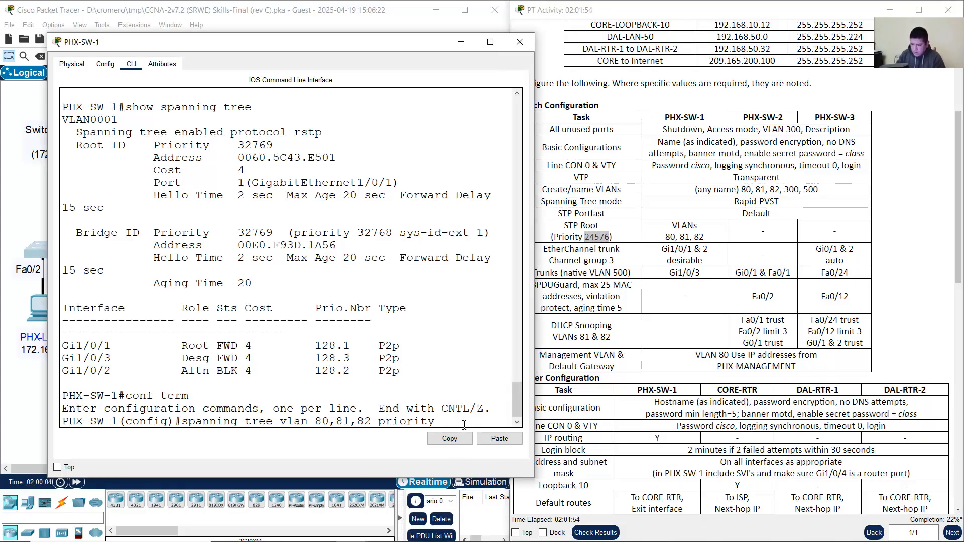
{"action": "type", "text": "24576"}
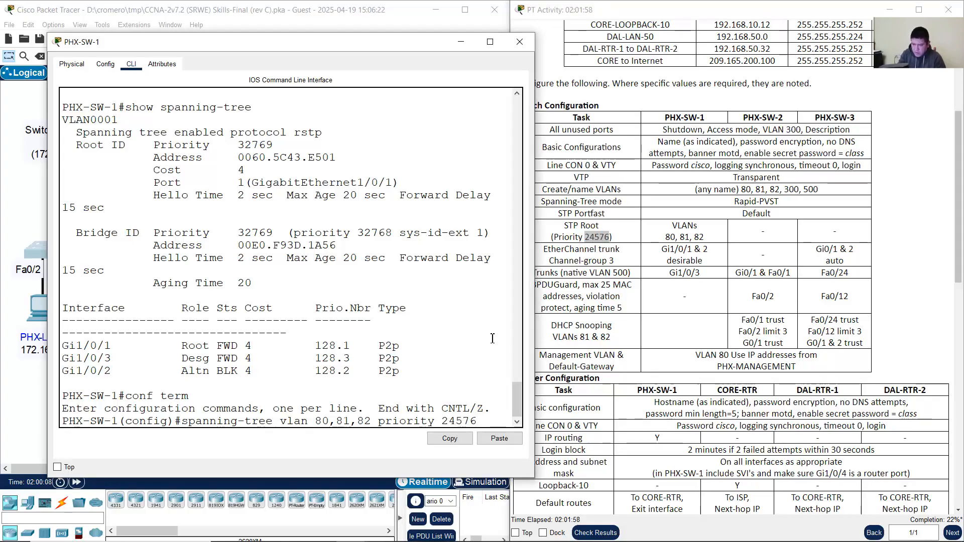
{"action": "key", "text": "Return"}
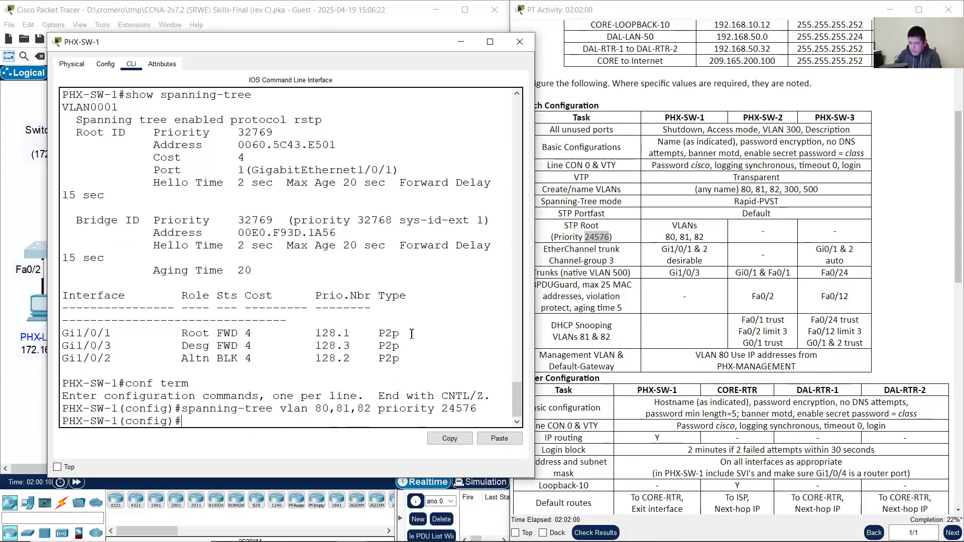
Step: Exit to privileged mode and review the new priority command against the task table
{"action": "type", "text": "end"}
{"action": "key", "text": "Return"}
{"action": "key", "text": "Return"}
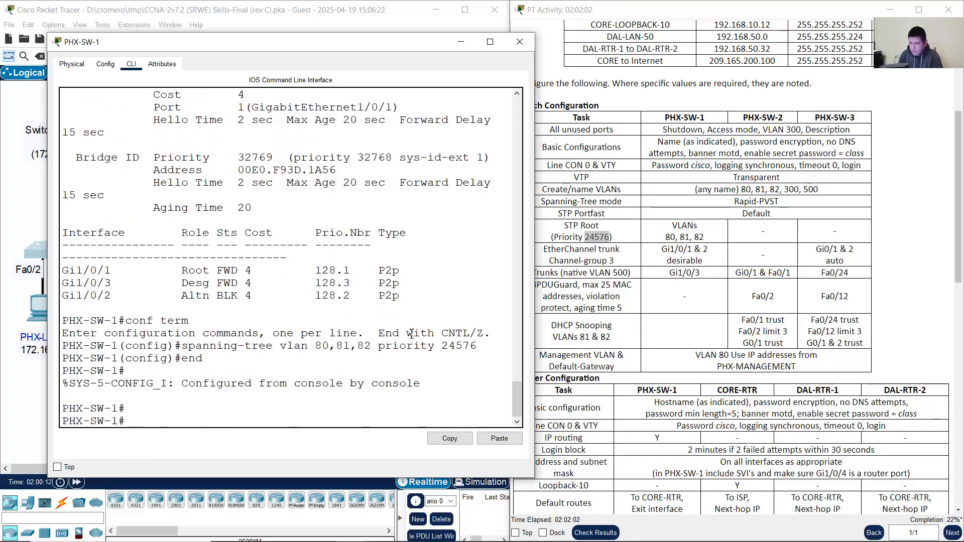
{"action": "left_click_drag", "start_coordinate": [181, 345], "coordinate": [350, 347]}
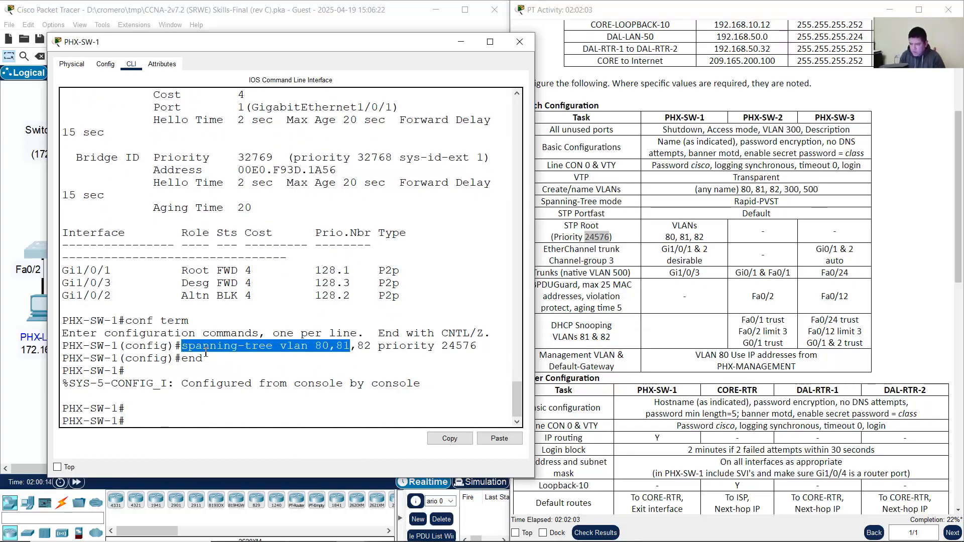
{"action": "left_click_drag", "start_coordinate": [88, 346], "coordinate": [374, 345]}
{"action": "triple_click", "coordinate": [684, 227]}
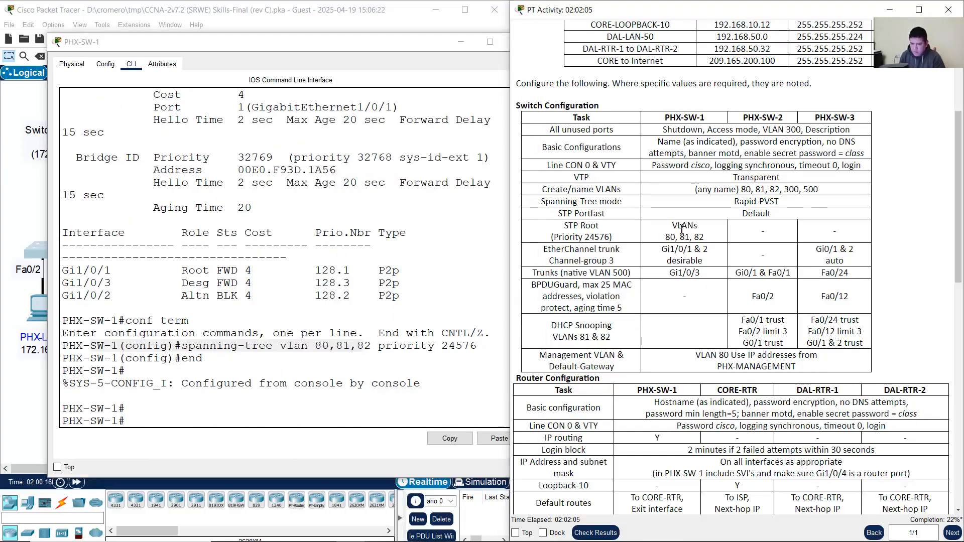
{"action": "triple_click", "coordinate": [672, 120]}
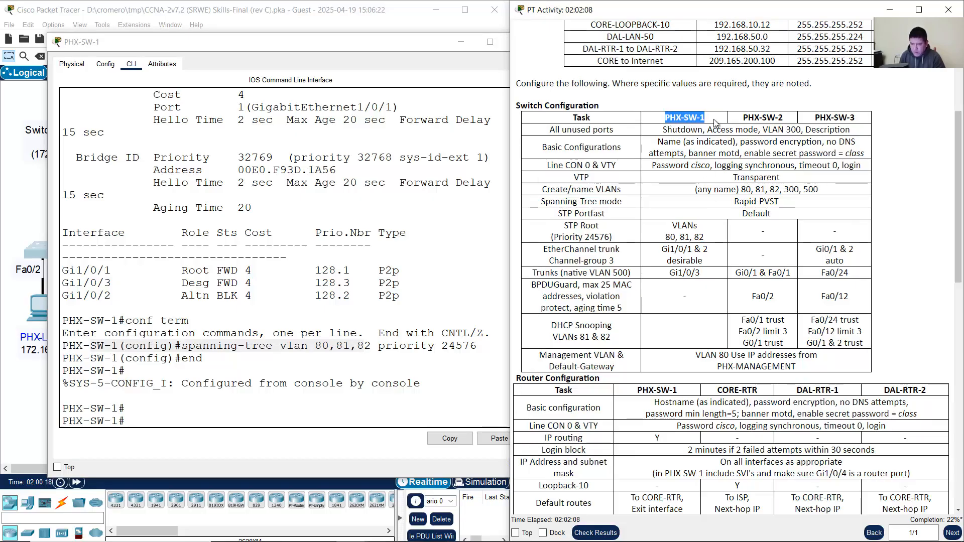
Step: Review the EtherChannel Channel-group 3 trunk row and locate PHX-SW-1 on the topology
{"action": "left_click", "coordinate": [552, 250]}
{"action": "left_click_drag", "start_coordinate": [551, 249], "coordinate": [831, 258]}
{"action": "left_click", "coordinate": [627, 260]}
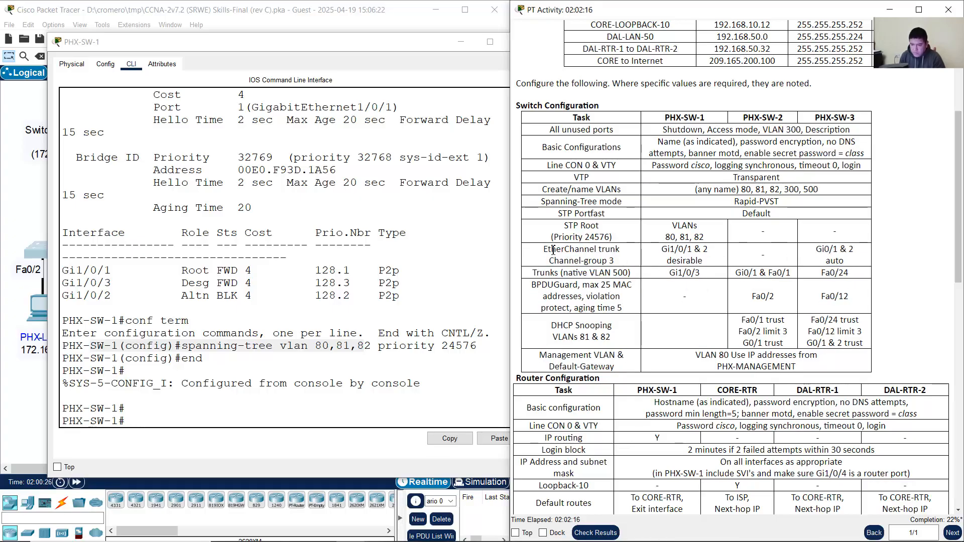
{"action": "left_click_drag", "start_coordinate": [545, 250], "coordinate": [623, 265]}
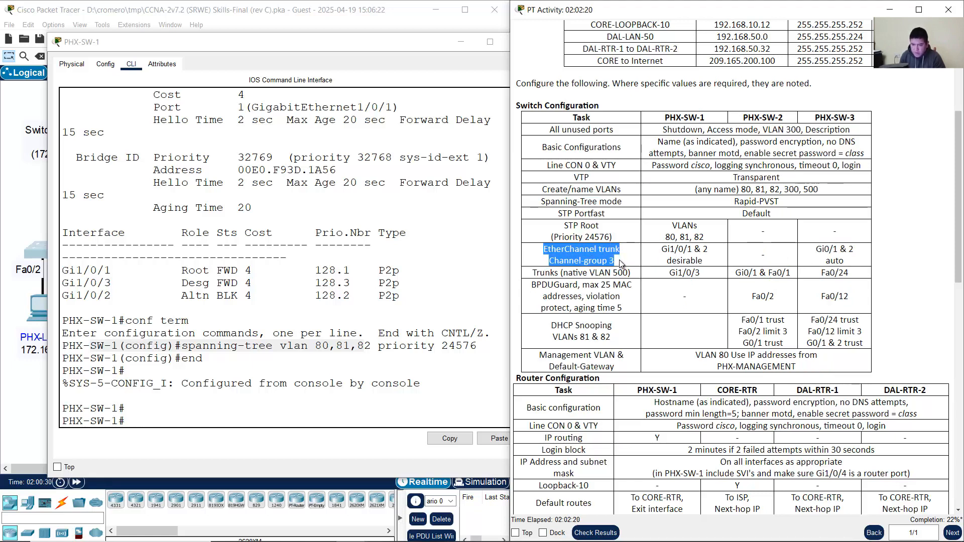
{"action": "left_click", "coordinate": [365, 13]}
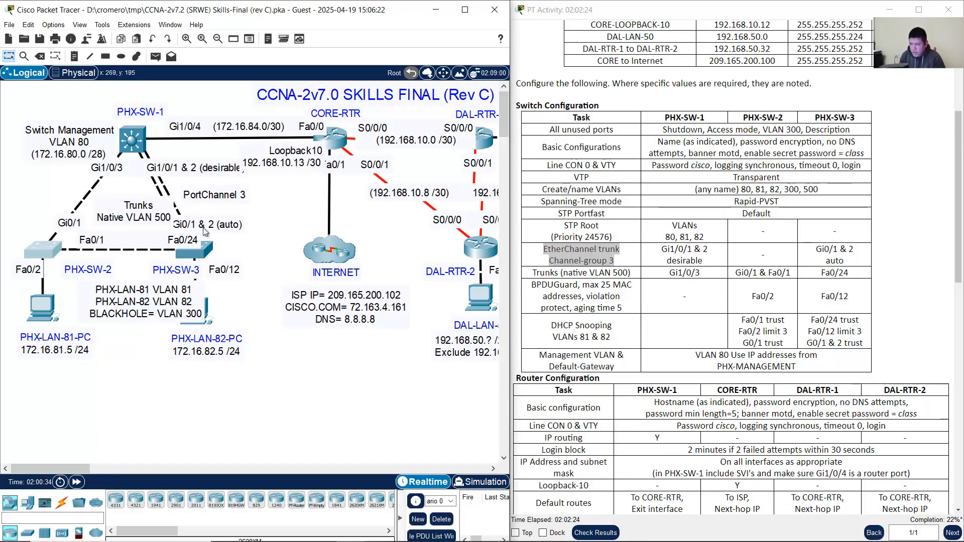
{"action": "left_click_drag", "start_coordinate": [124, 90], "coordinate": [168, 151]}
{"action": "left_click_drag", "start_coordinate": [259, 237], "coordinate": [197, 275]}
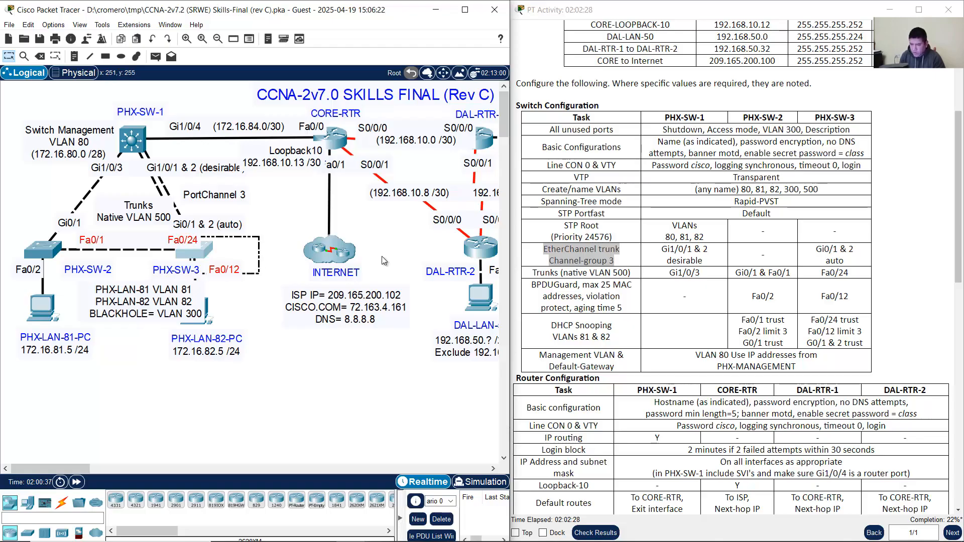
Step: Confirm Gi1/0/1 and 2 use desirable mode, then reopen PHX-SW-1's command line
{"action": "left_click_drag", "start_coordinate": [708, 250], "coordinate": [661, 249]}
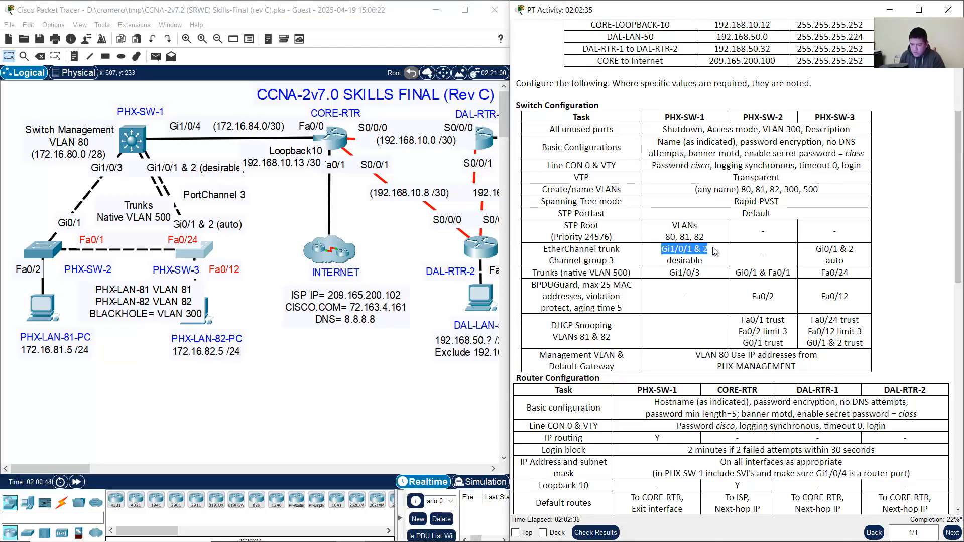
{"action": "left_click_drag", "start_coordinate": [706, 261], "coordinate": [662, 250]}
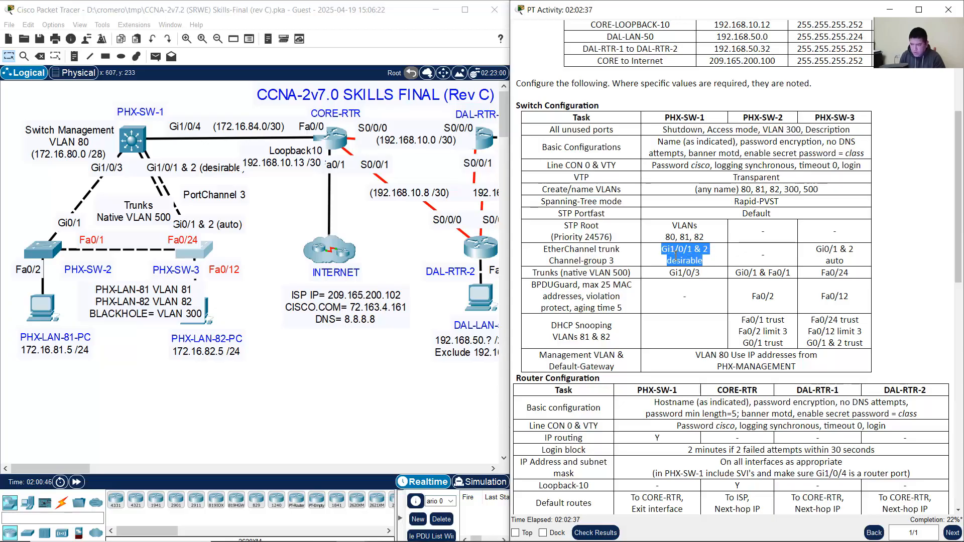
{"action": "left_click", "coordinate": [141, 143]}
{"action": "left_click", "coordinate": [326, 395]}
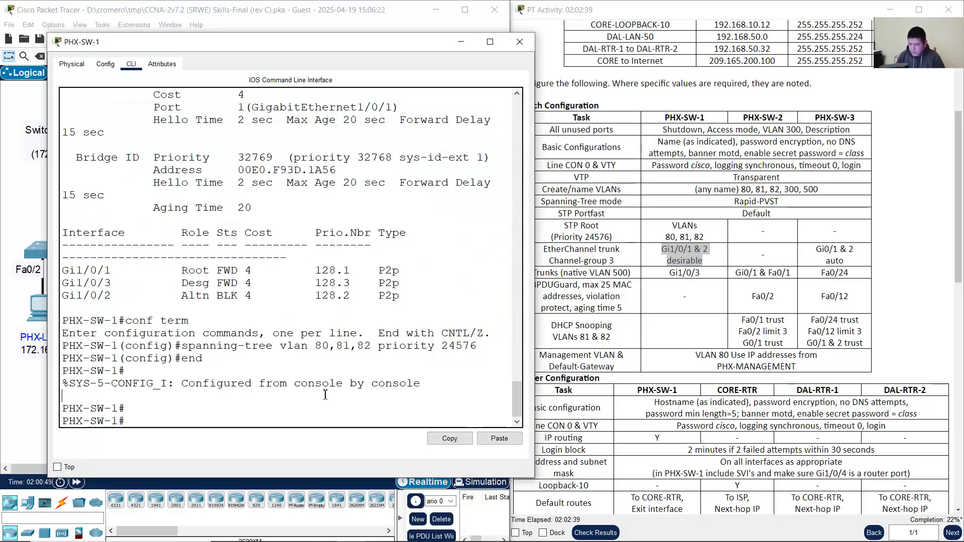
Step: Run conf term, int range g1/0/1-2 and channel-group 3 mode desirable
{"action": "type", "text": "conf ter"}
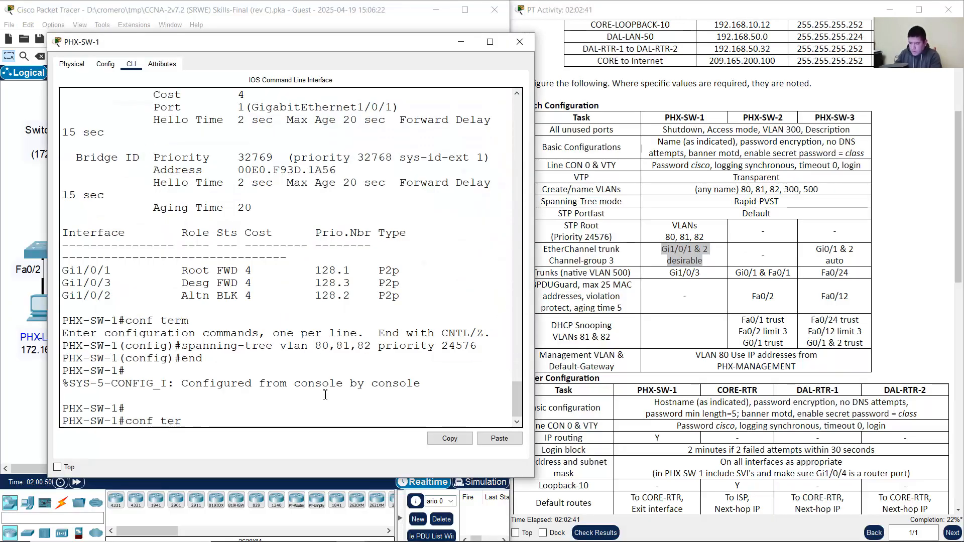
{"action": "type", "text": "m"}
{"action": "key", "text": "Return"}
{"action": "type", "text": "int"}
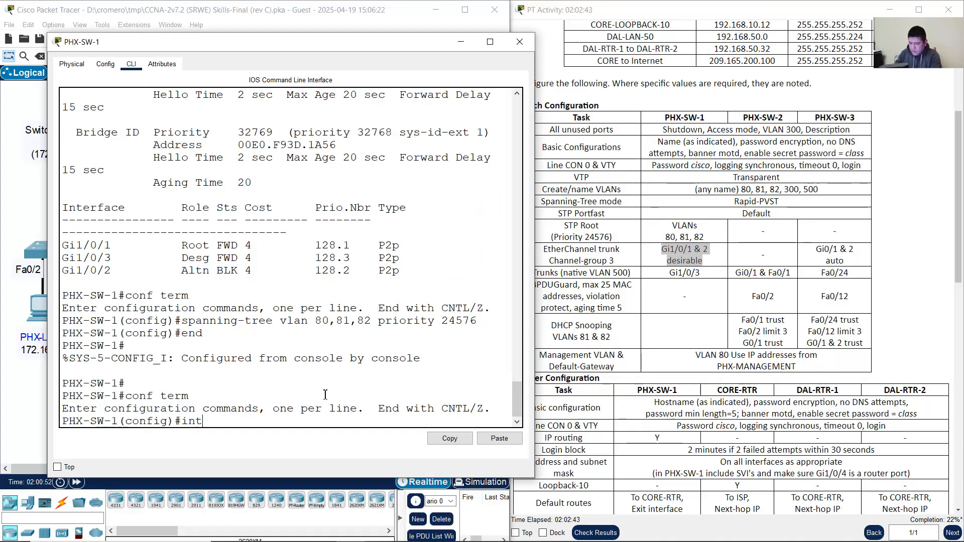
{"action": "type", "text": " range g"}
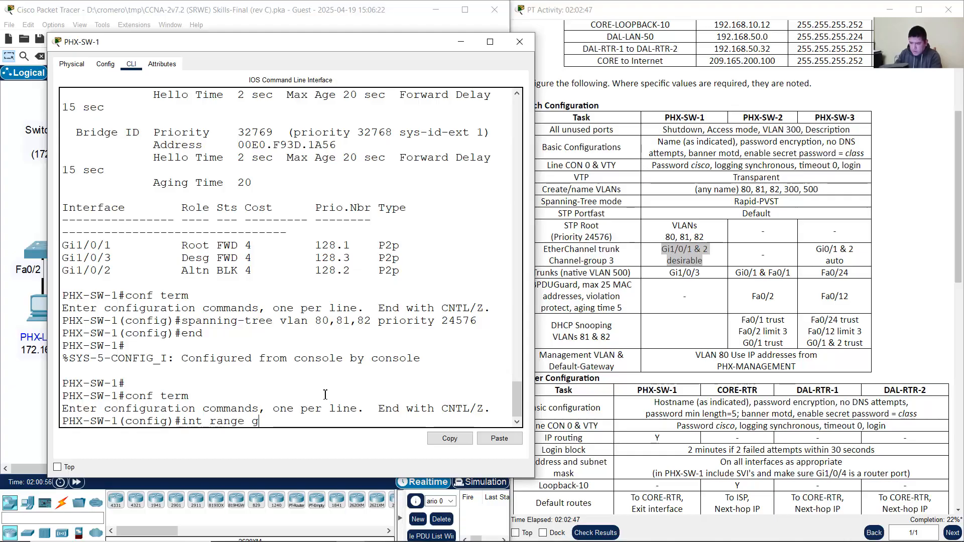
{"action": "type", "text": "1/0/1-"}
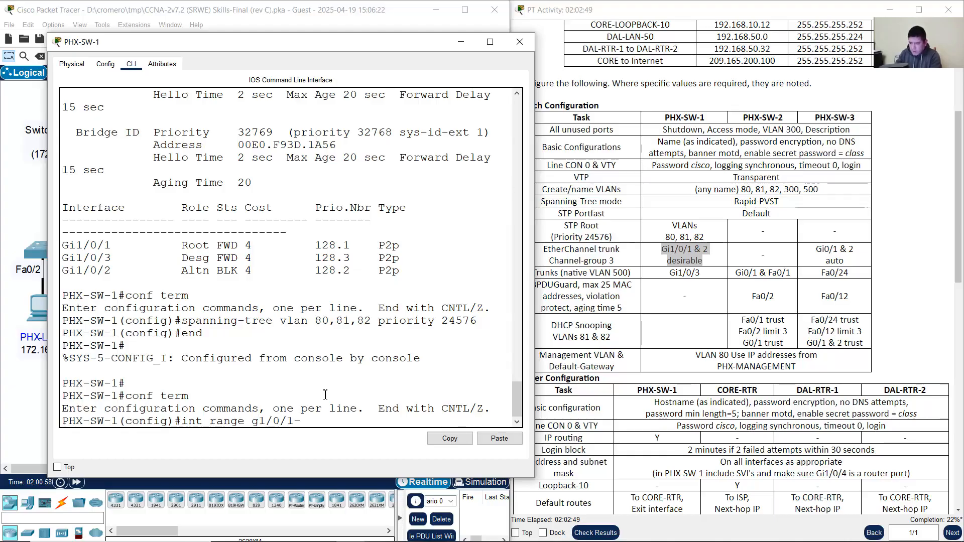
{"action": "type", "text": "2"}
{"action": "key", "text": "Return"}
{"action": "type", "text": "chan"}
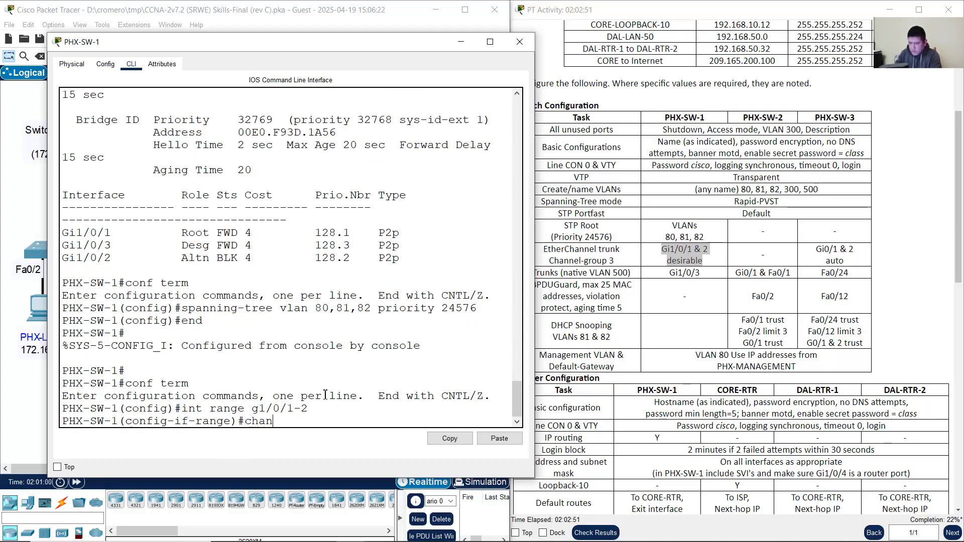
{"action": "type", "text": "nel-group 3 mode de"}
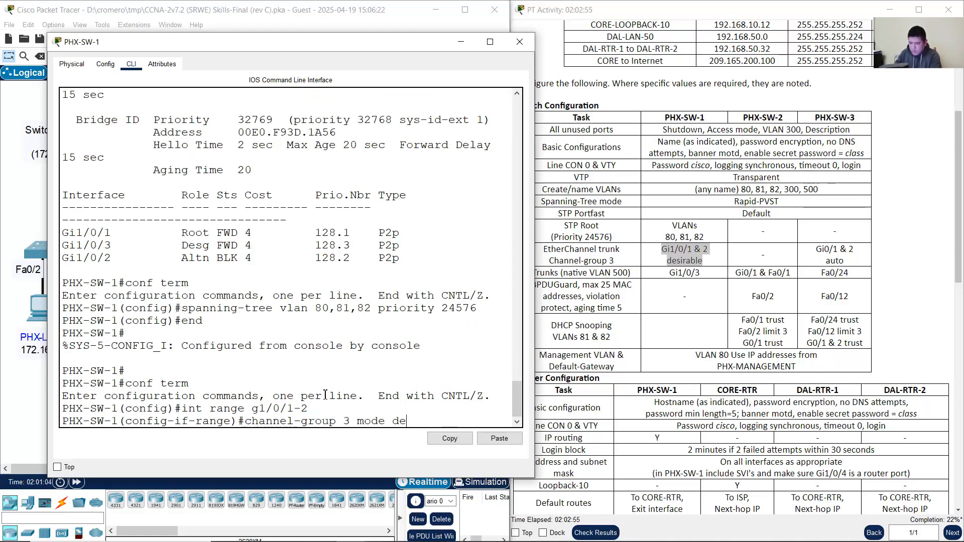
{"action": "type", "text": "sarira"}
{"action": "key", "text": "BackSpace"}
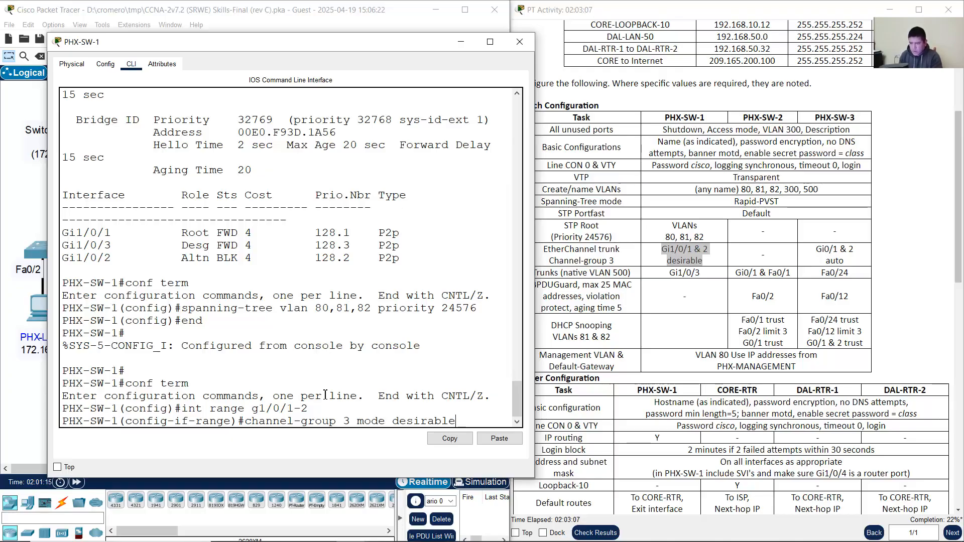
{"action": "key", "text": "Return"}
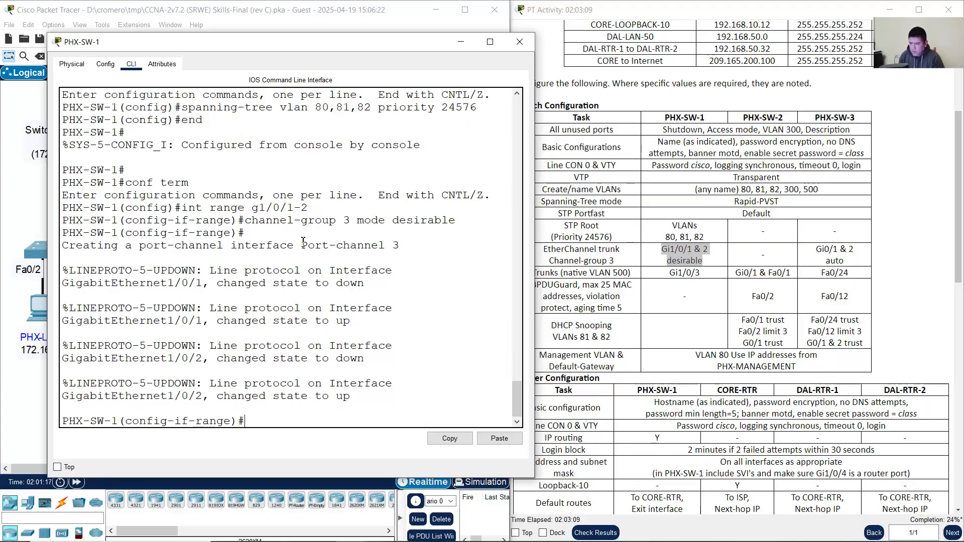
Step: Check the console message confirming Port-channel 3 was created
{"action": "left_click_drag", "start_coordinate": [302, 245], "coordinate": [415, 246]}
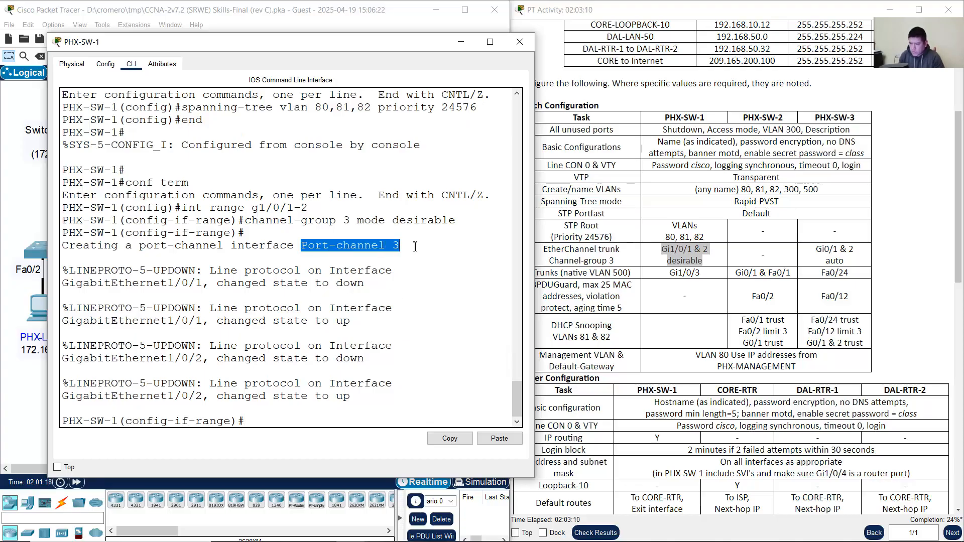
{"action": "left_click", "coordinate": [374, 422]}
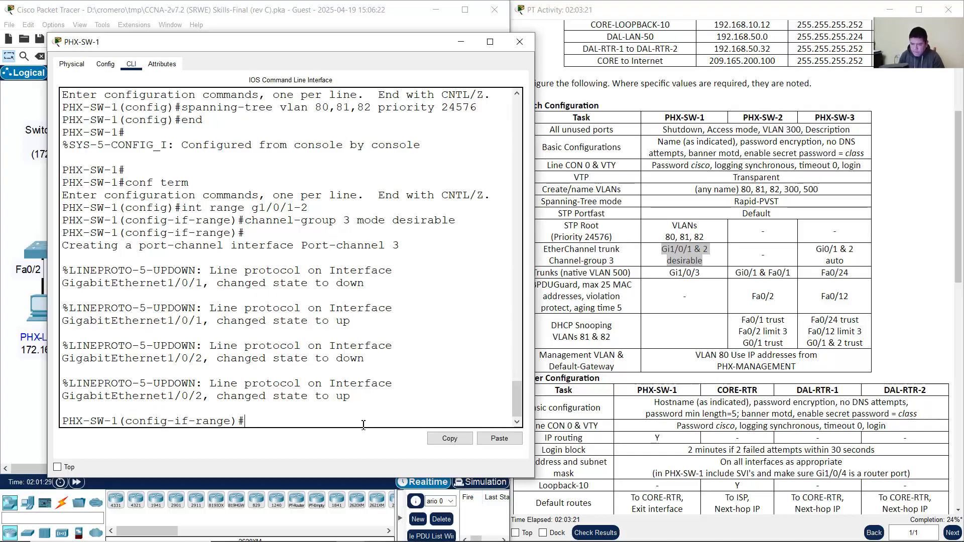
{"action": "left_click_drag", "start_coordinate": [301, 245], "coordinate": [401, 246]}
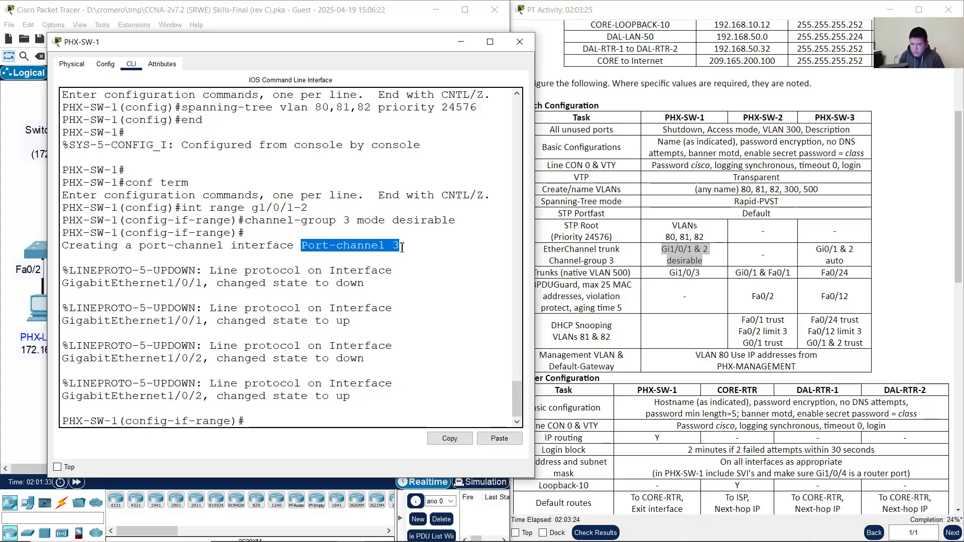
{"action": "left_click", "coordinate": [323, 417]}
Step: Enter interface port-channel 3 configuration on PHX-SW-1
{"action": "type", "text": "int po"}
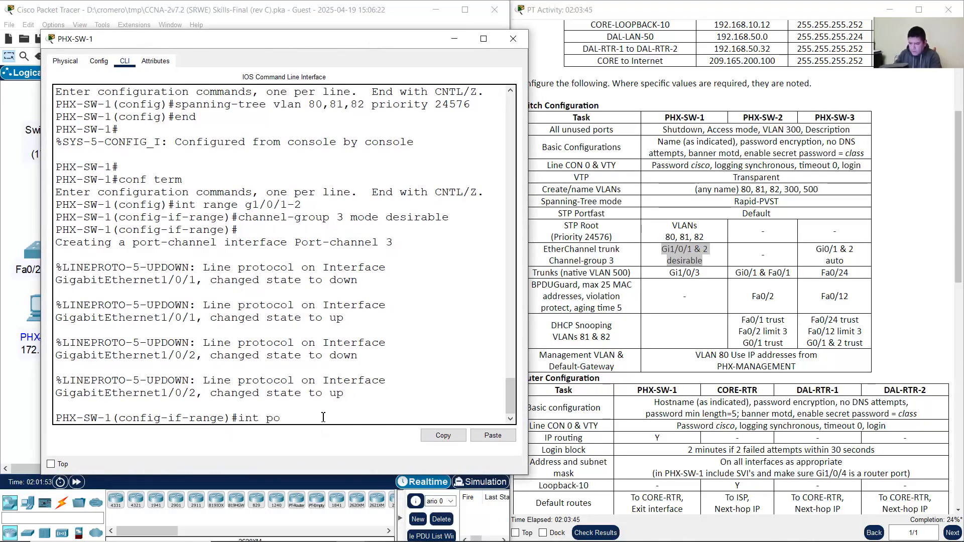
{"action": "type", "text": "rt-channel 3"}
{"action": "key", "text": "Return"}
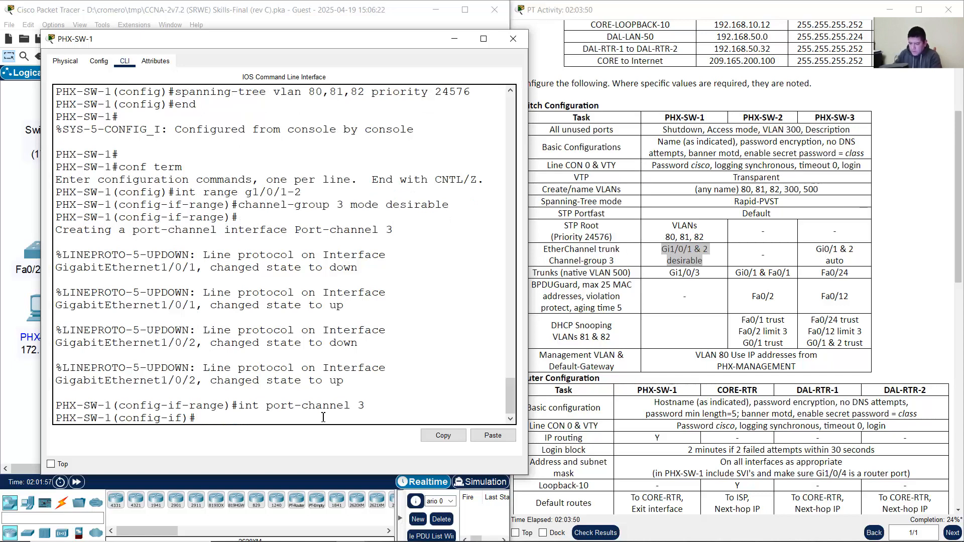
{"action": "type", "text": "swit"}
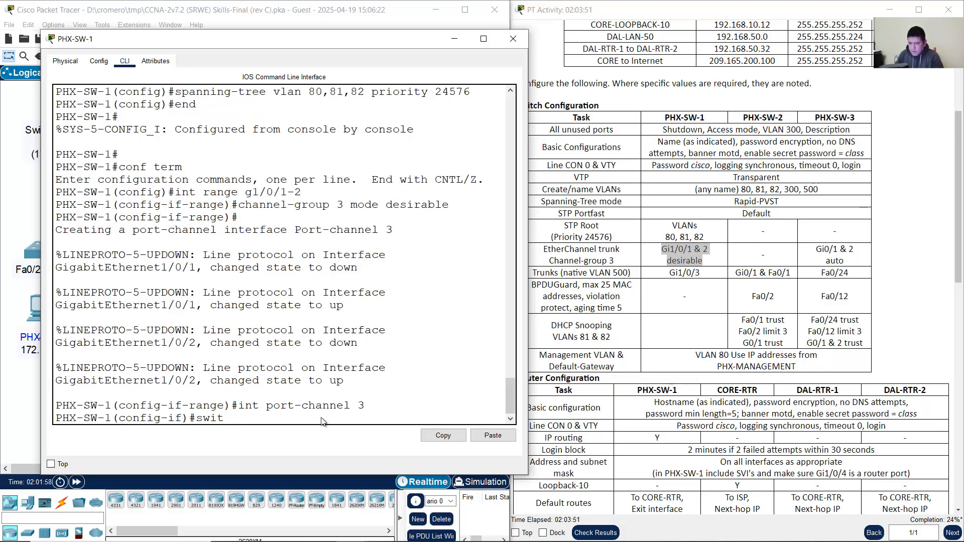
Step: Review the EtherChannel trunk and native VLAN 500 requirements for PHX-SW-1 in the task table
{"action": "left_click", "coordinate": [582, 254]}
{"action": "left_click", "coordinate": [595, 256]}
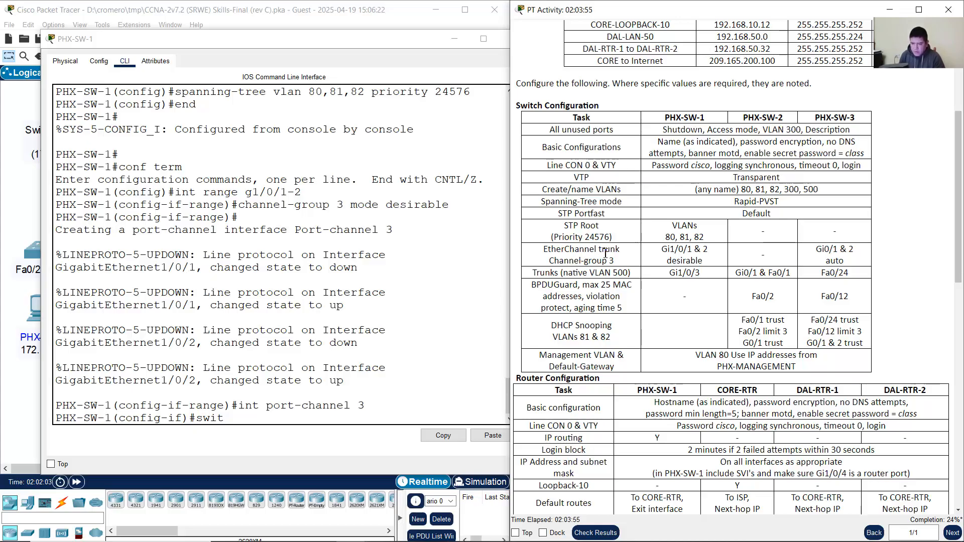
{"action": "left_click_drag", "start_coordinate": [584, 250], "coordinate": [629, 272]}
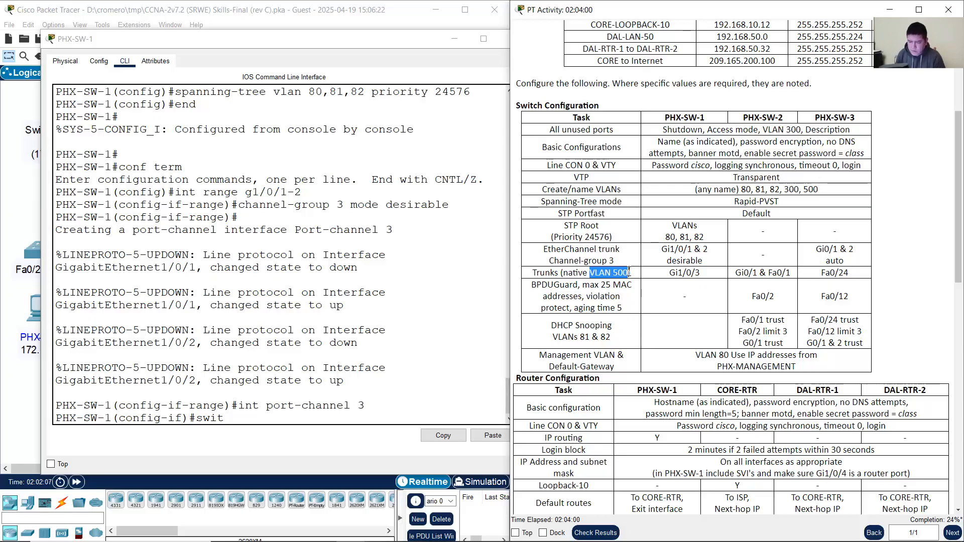
{"action": "left_click_drag", "start_coordinate": [586, 250], "coordinate": [718, 261]}
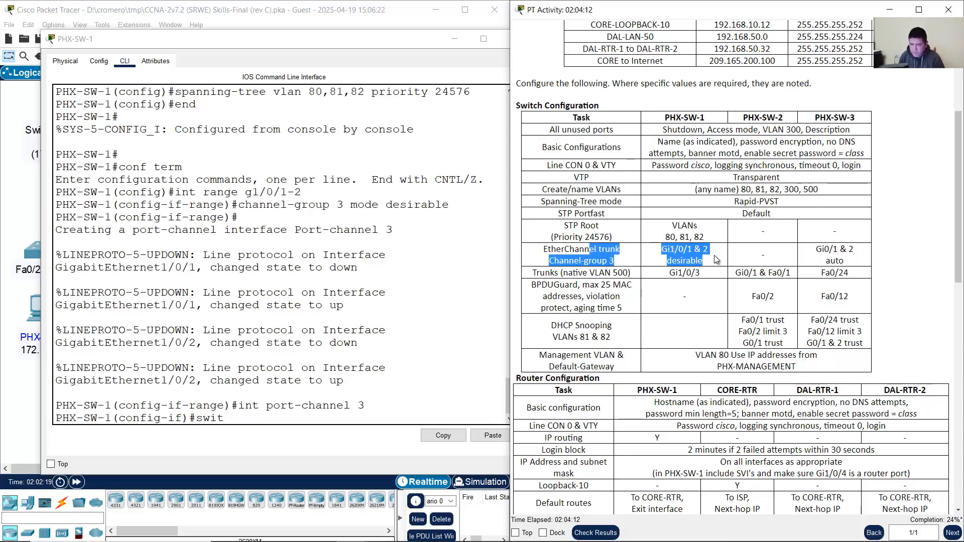
{"action": "left_click", "coordinate": [602, 245]}
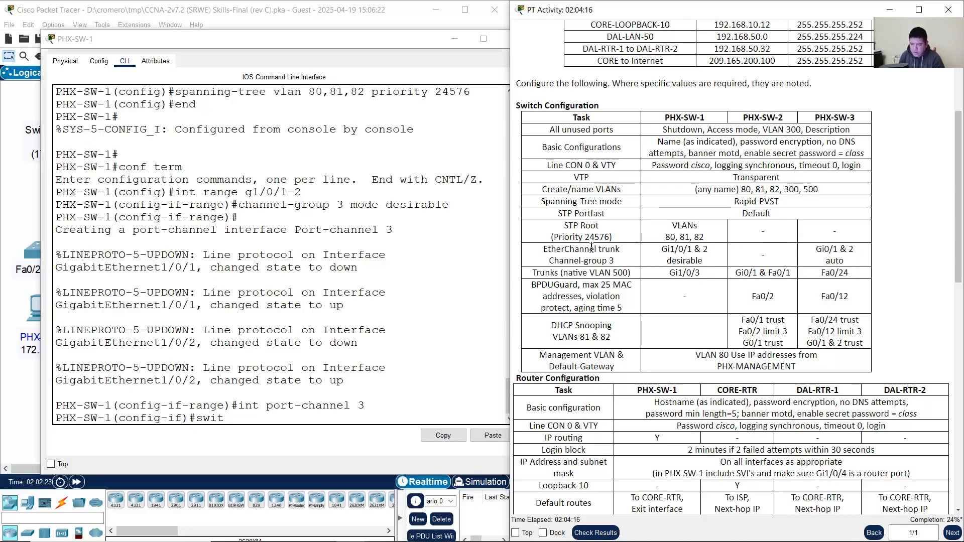
{"action": "left_click_drag", "start_coordinate": [577, 247], "coordinate": [727, 263]}
{"action": "left_click", "coordinate": [618, 267]}
{"action": "left_click_drag", "start_coordinate": [556, 250], "coordinate": [714, 262]}
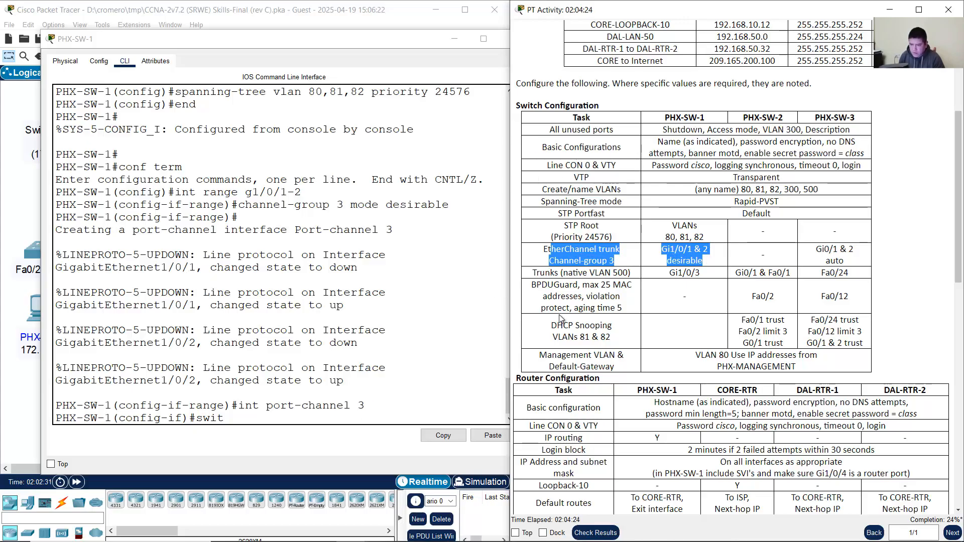
{"action": "left_click", "coordinate": [274, 425]}
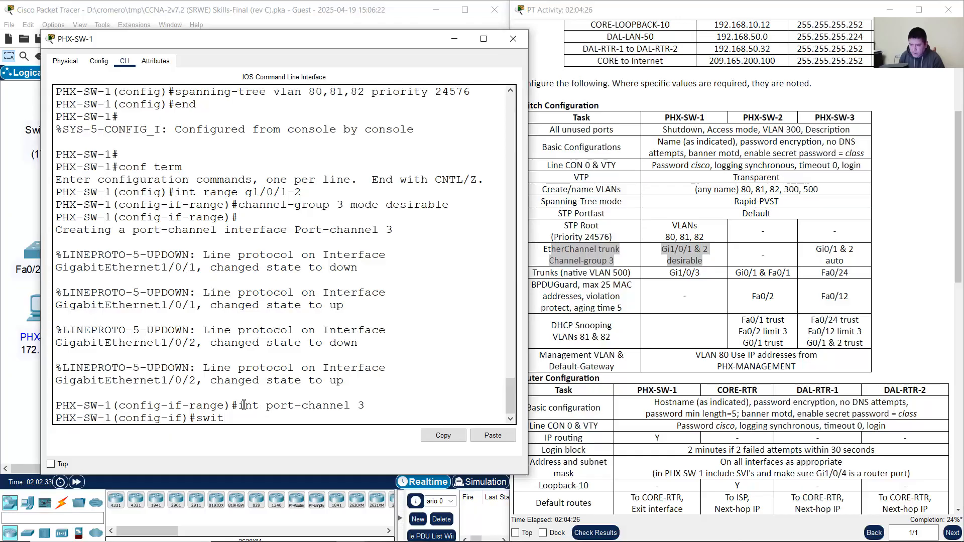
Step: Set port-channel 3 to switchport mode trunk, correcting the mistyped command
{"action": "left_click_drag", "start_coordinate": [238, 405], "coordinate": [376, 403]}
{"action": "left_click", "coordinate": [314, 418]}
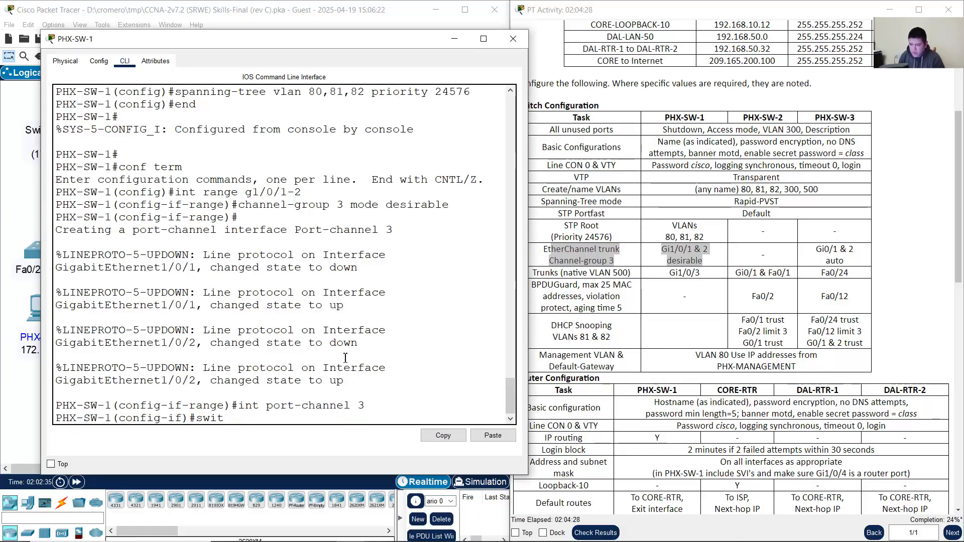
{"action": "type", "text": "port"}
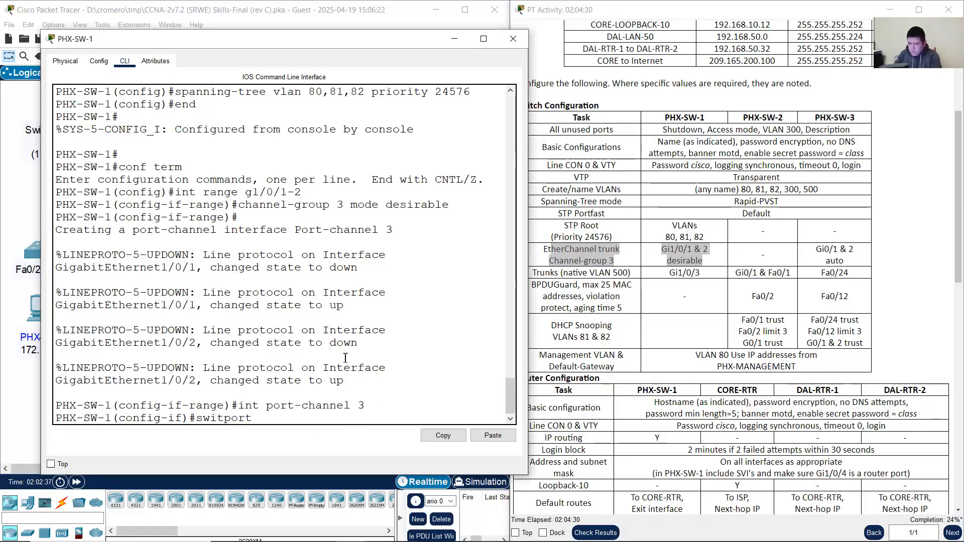
{"action": "type", "text": " mode trunk"}
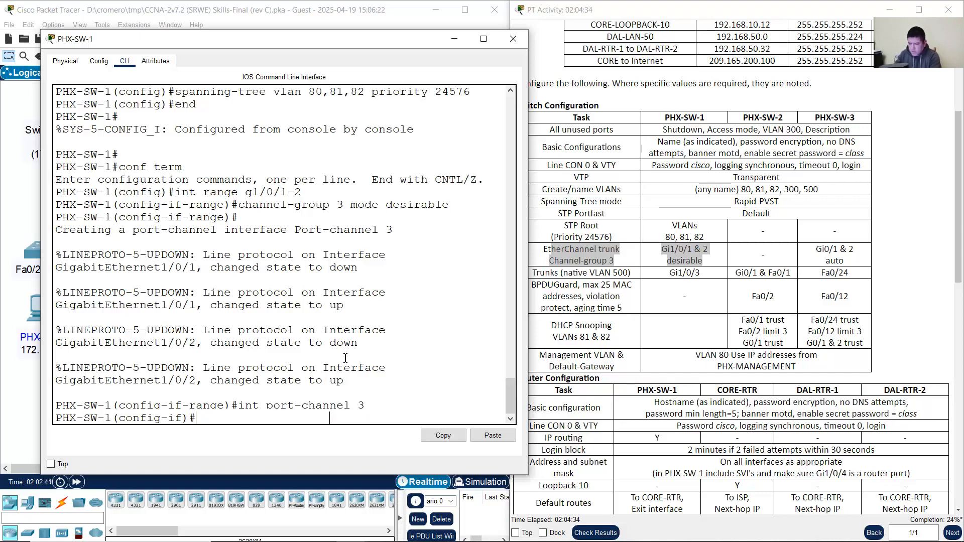
{"action": "key", "text": "Return"}
{"action": "key", "text": "Up"}
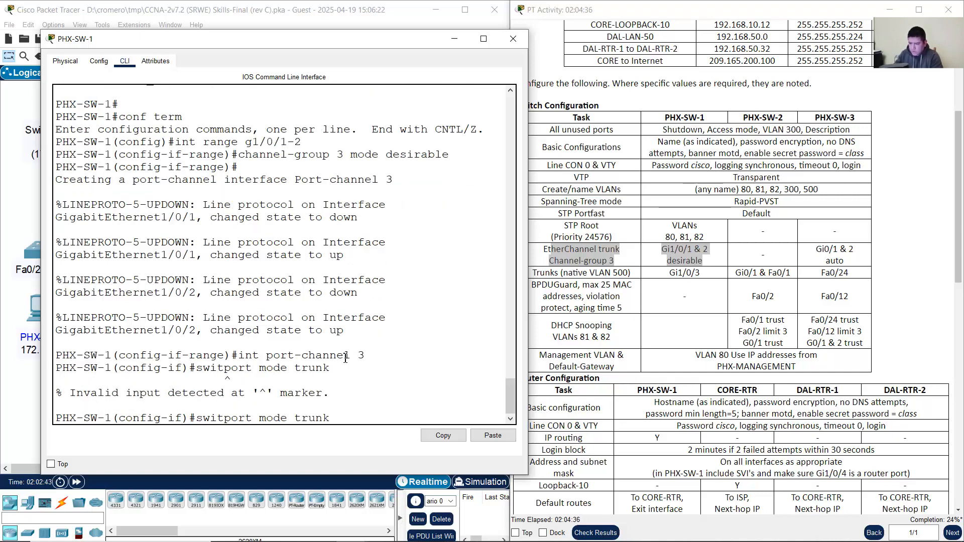
{"action": "key", "text": "Left"}
{"action": "key", "text": "Left"}
{"action": "type", "text": "ch"}
{"action": "key", "text": "Return"}
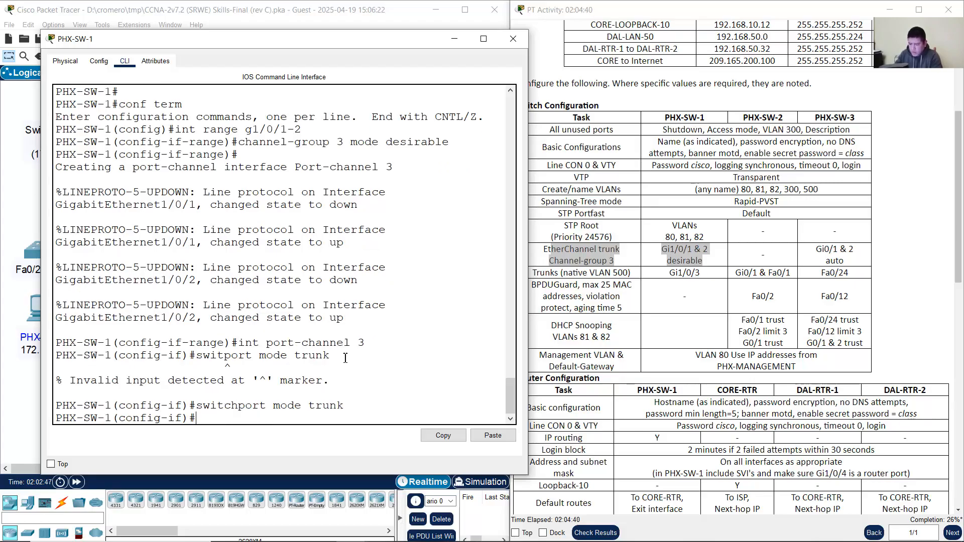
Step: Apply 'switchport trunk native vlan 500' to port-channel 3
{"action": "key", "text": "Up"}
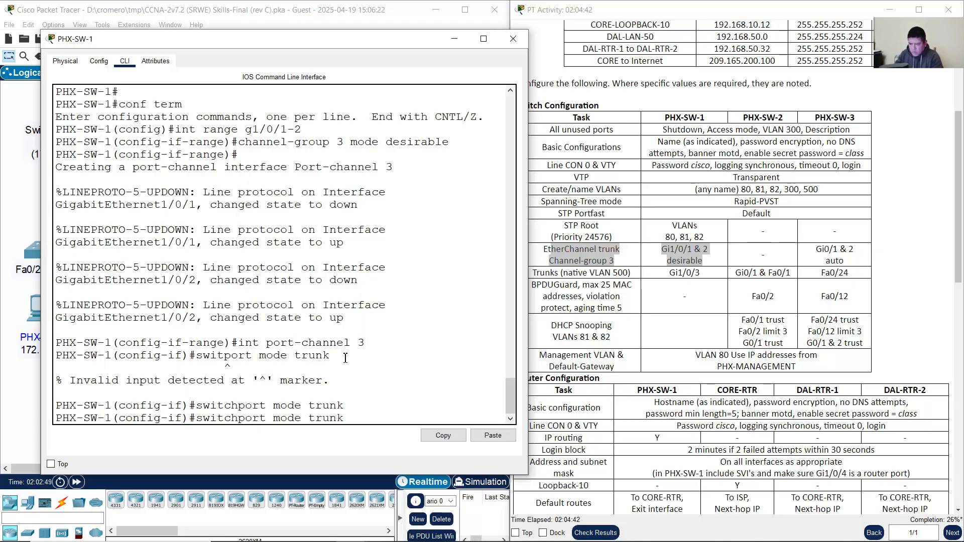
{"action": "key", "text": "BackSpace"}
{"action": "key", "text": "BackSpace"}
{"action": "key", "text": "BackSpace"}
{"action": "key", "text": "BackSpace"}
{"action": "key", "text": "BackSpace"}
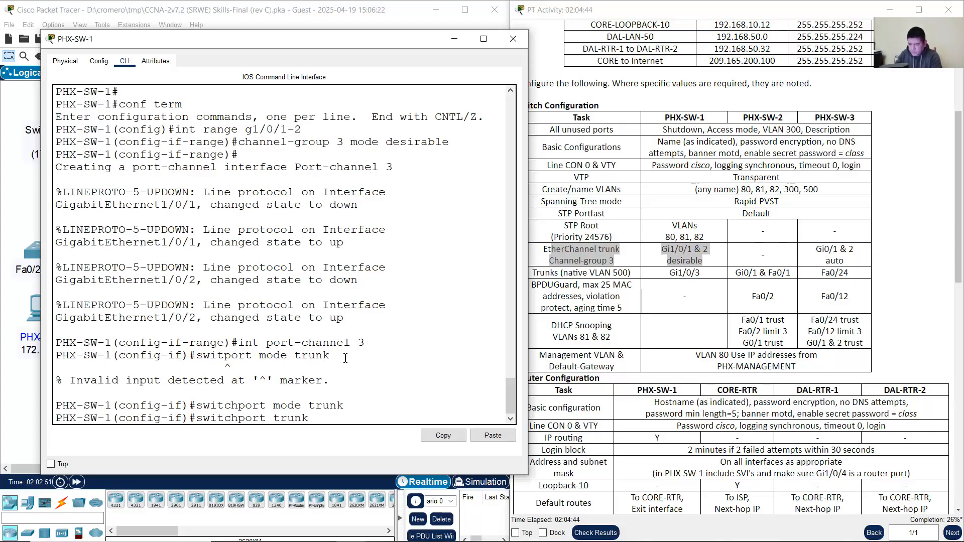
{"action": "type", "text": "native vlan "}
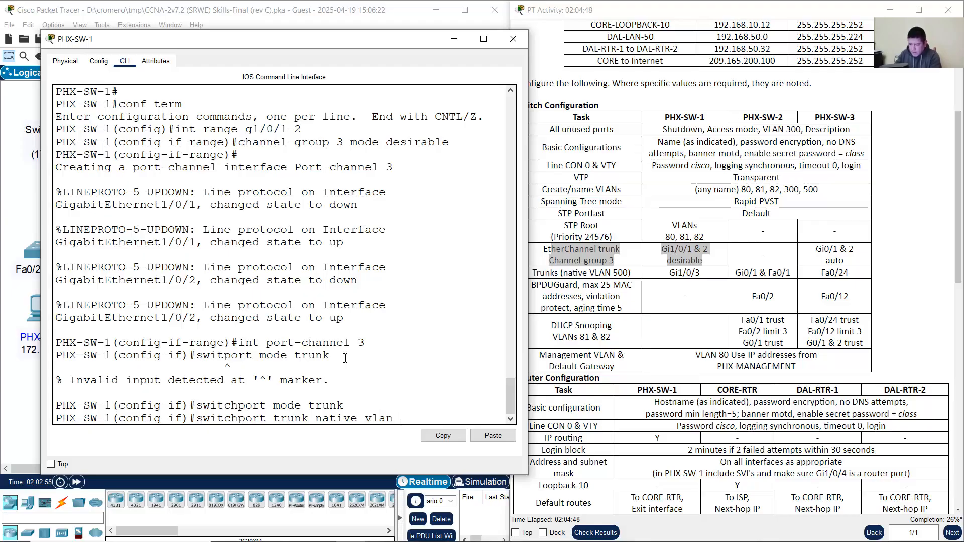
{"action": "type", "text": "500"}
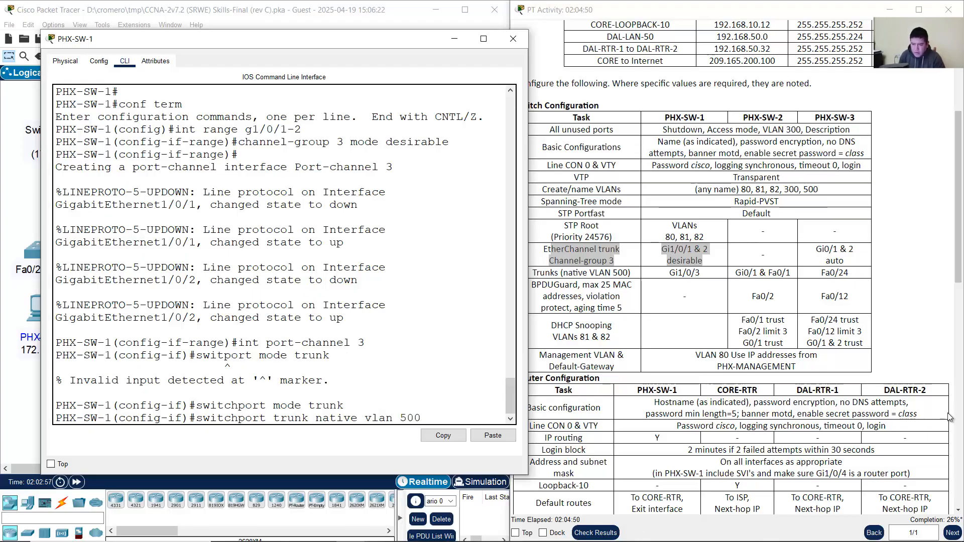
{"action": "left_click_drag", "start_coordinate": [596, 273], "coordinate": [632, 274]}
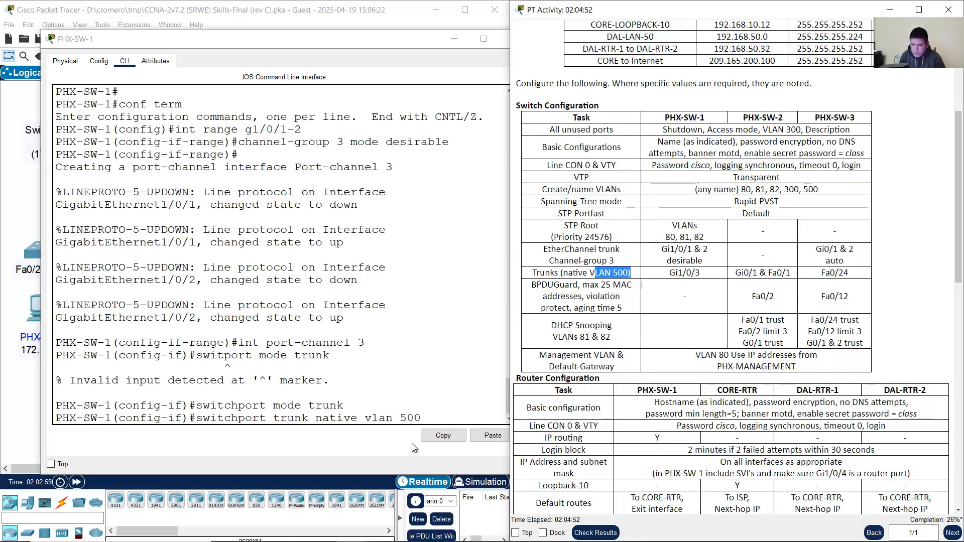
{"action": "left_click", "coordinate": [441, 418]}
{"action": "key", "text": "Return"}
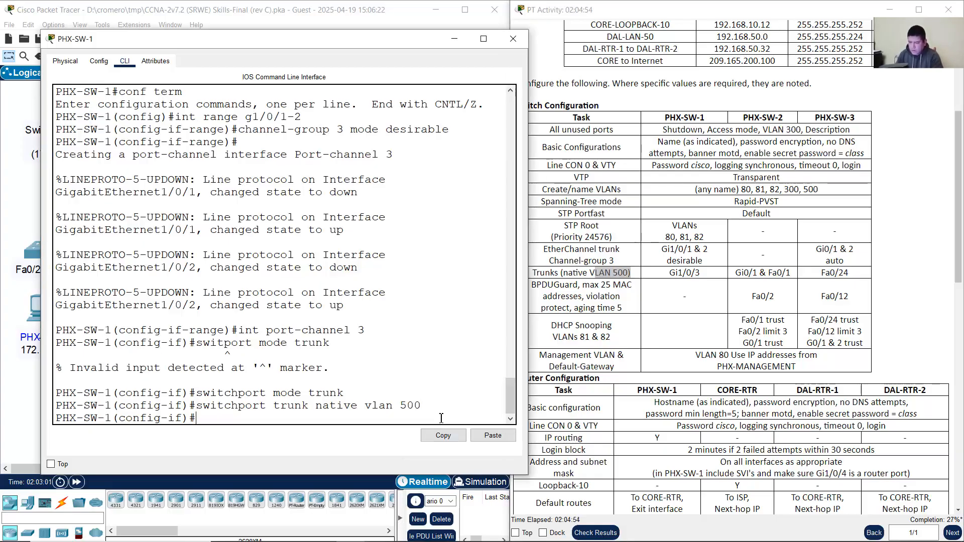
{"action": "left_click_drag", "start_coordinate": [661, 249], "coordinate": [710, 252]}
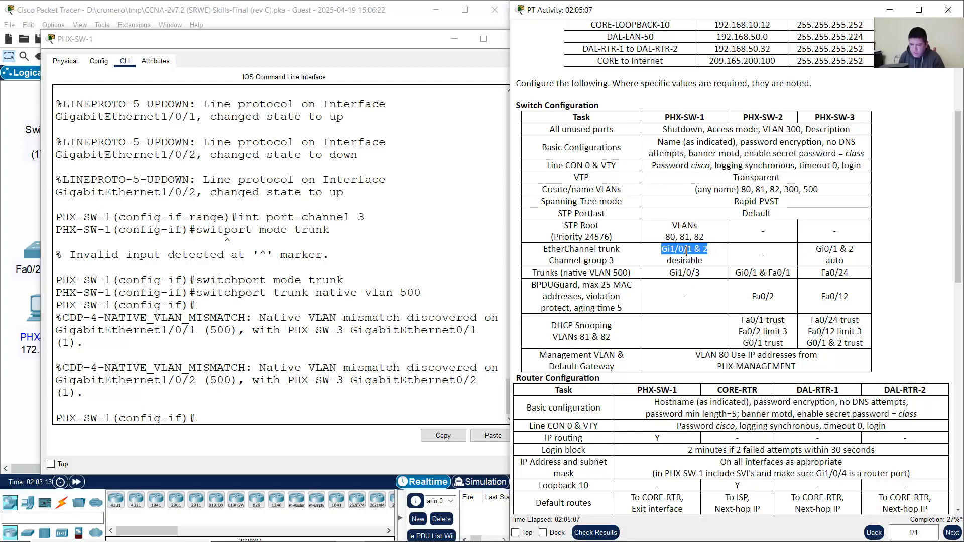
Step: Rerun int range g1/0/1-2, switchport mode trunk and native vlan 500 from command history
{"action": "left_click", "coordinate": [334, 324]}
{"action": "key", "text": "Up"}
{"action": "key", "text": "Up"}
{"action": "key", "text": "Up"}
{"action": "key", "text": "Up"}
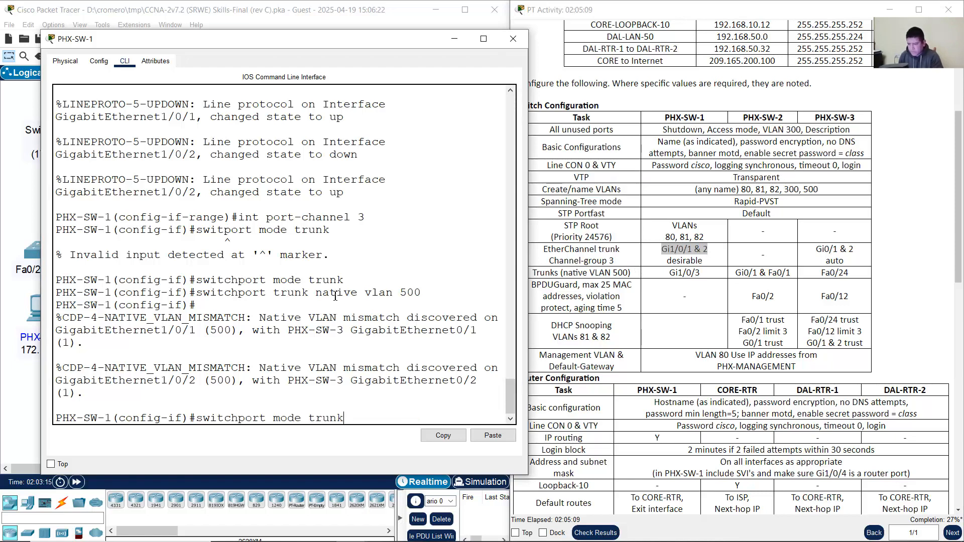
{"action": "key", "text": "Up"}
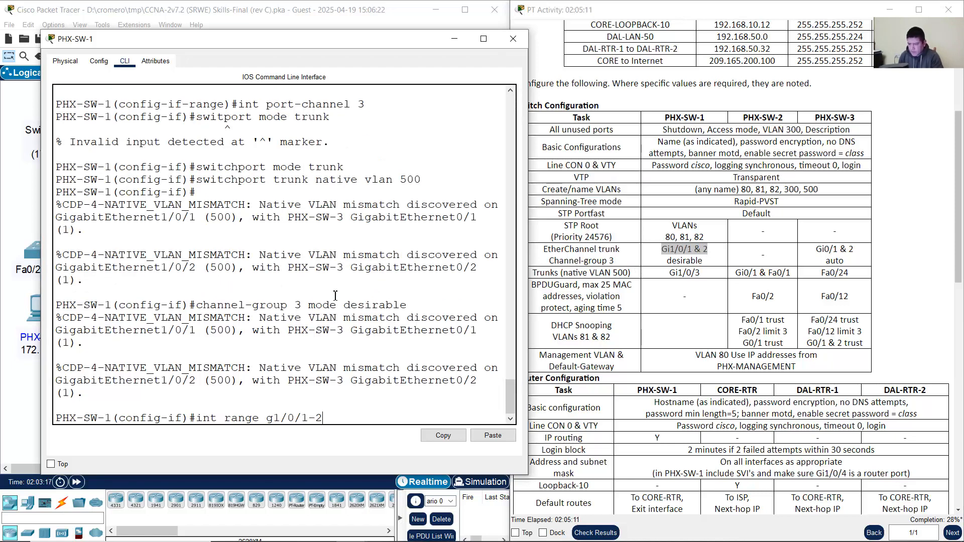
{"action": "key", "text": "Return"}
{"action": "key", "text": "Up"}
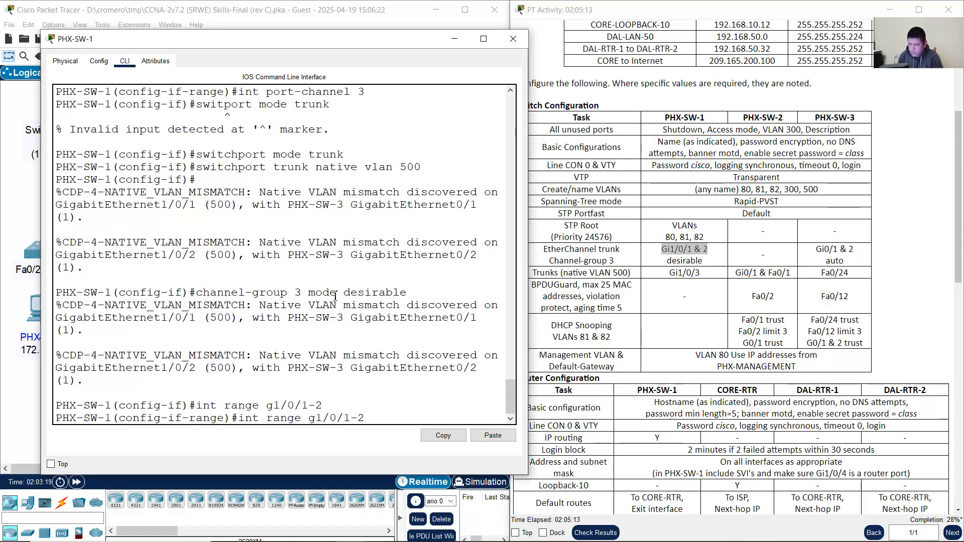
{"action": "key", "text": "Up"}
{"action": "key", "text": "Up"}
{"action": "key", "text": "Up"}
{"action": "key", "text": "Return"}
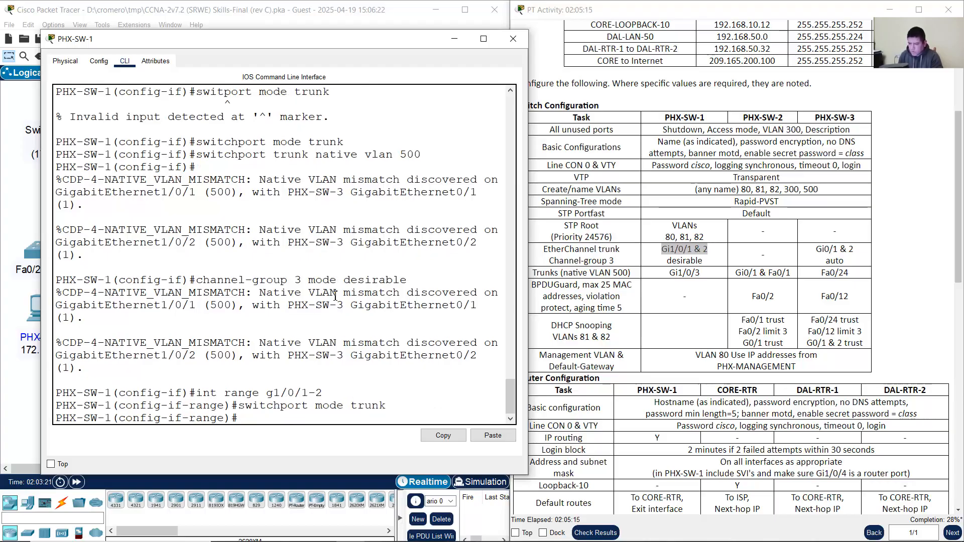
{"action": "key", "text": "Up"}
{"action": "key", "text": "Up"}
{"action": "key", "text": "Up"}
{"action": "key", "text": "Up"}
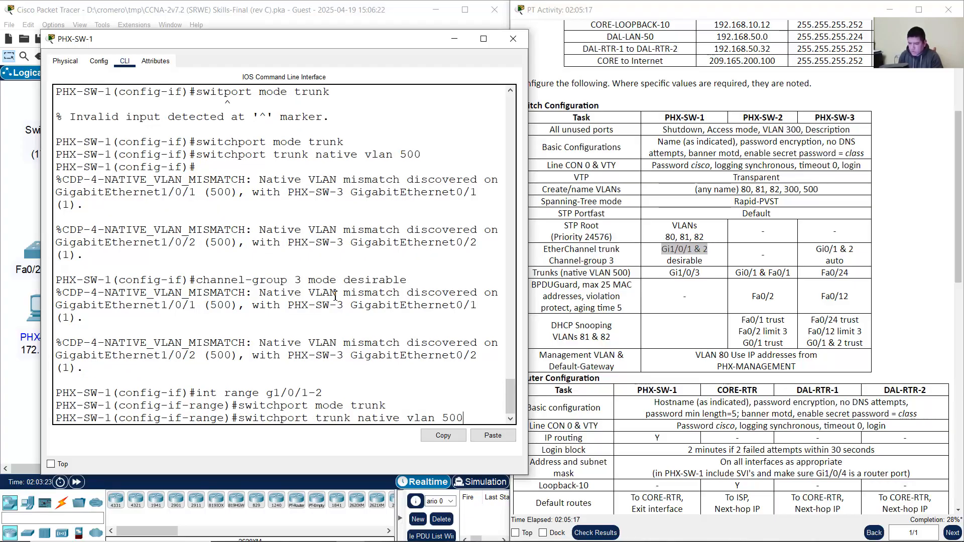
{"action": "key", "text": "Return"}
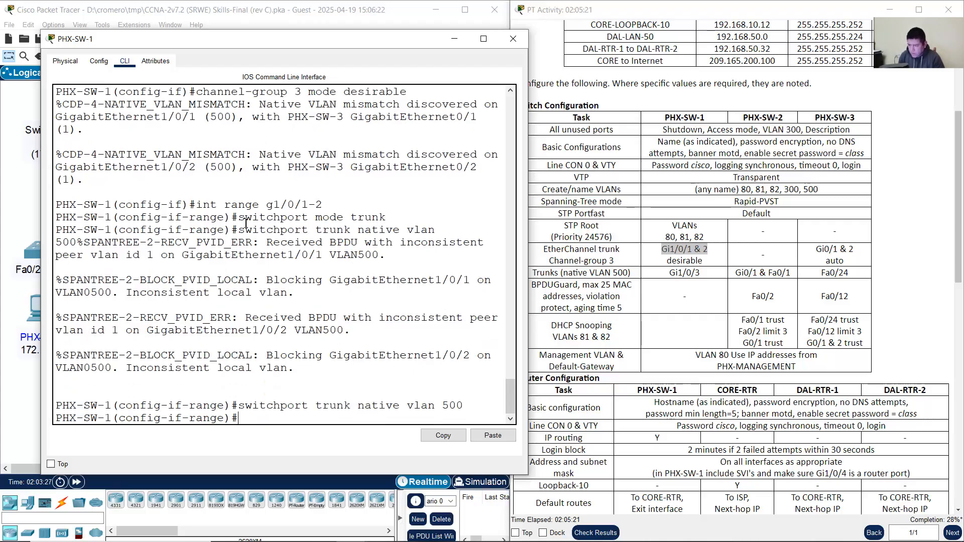
Step: Review the interface range, trunk mode and native VLAN 500 commands in the output
{"action": "left_click_drag", "start_coordinate": [195, 204], "coordinate": [333, 203]}
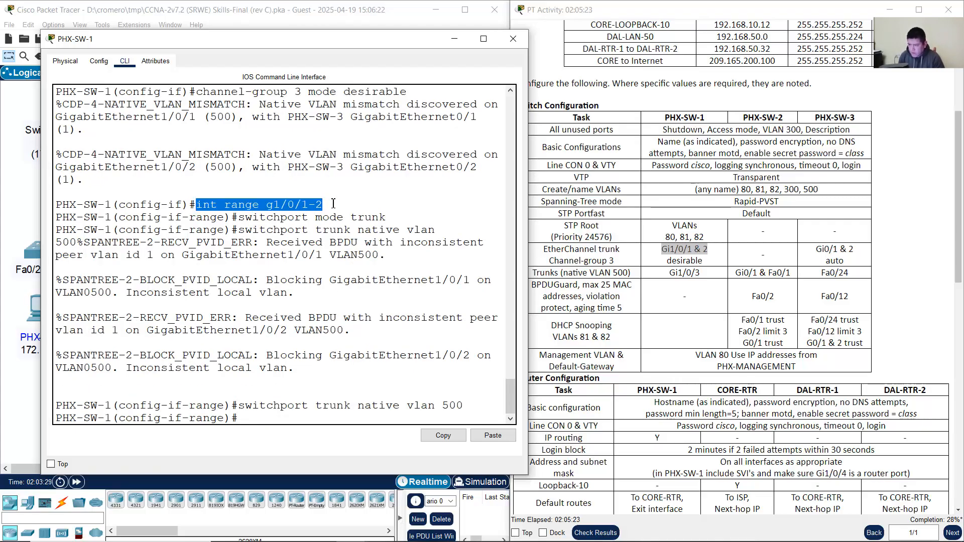
{"action": "left_click_drag", "start_coordinate": [246, 217], "coordinate": [407, 222]}
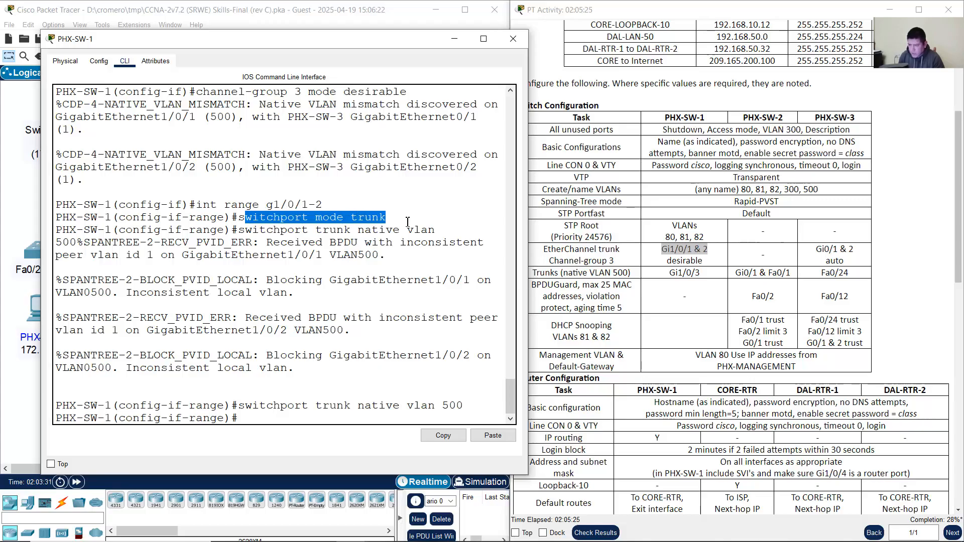
{"action": "left_click_drag", "start_coordinate": [246, 405], "coordinate": [473, 405]}
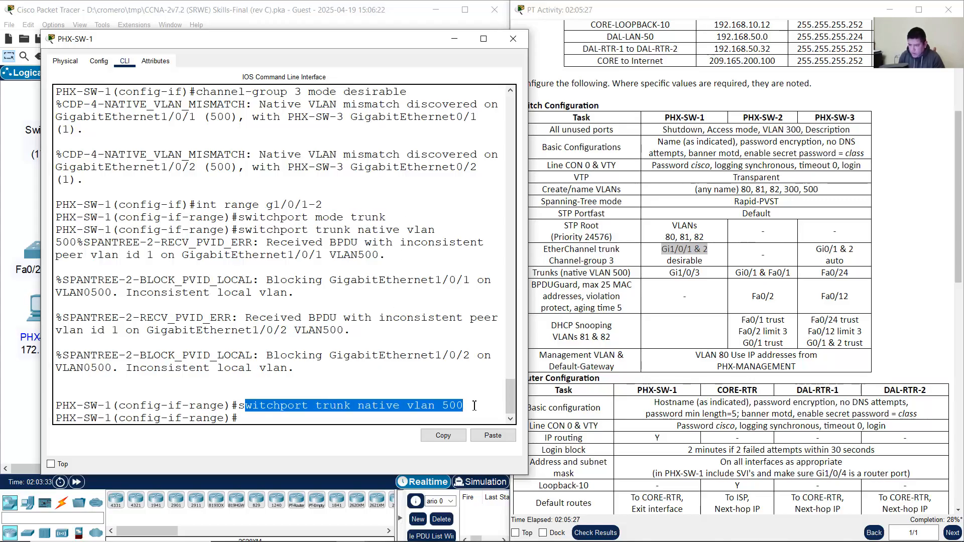
{"action": "left_click", "coordinate": [390, 419]}
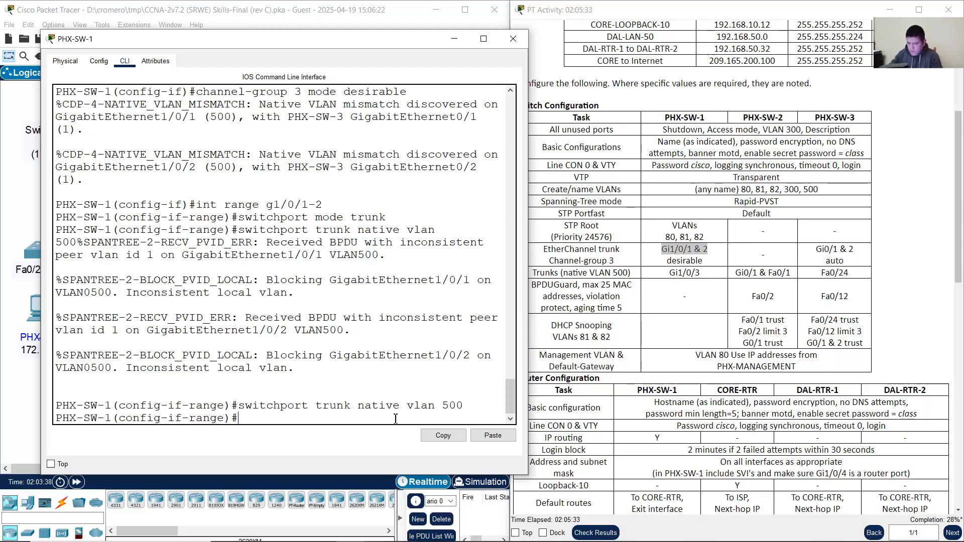
Step: Exit to privileged EXEC and page through show run to the interface configuration
{"action": "type", "text": "exit"}
{"action": "key", "text": "Return"}
{"action": "type", "text": "exit"}
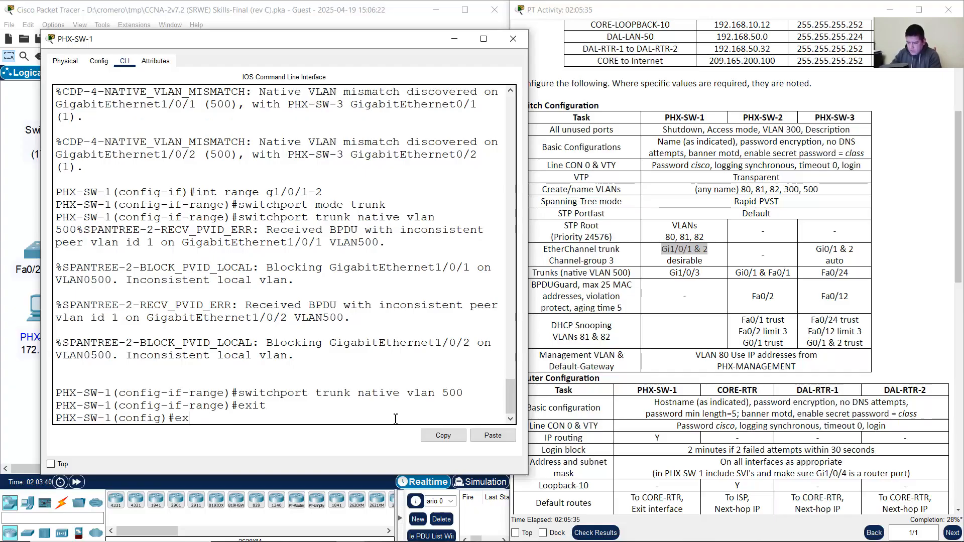
{"action": "key", "text": "Return"}
{"action": "key", "text": "Return"}
{"action": "type", "text": "show run"}
{"action": "key", "text": "Return"}
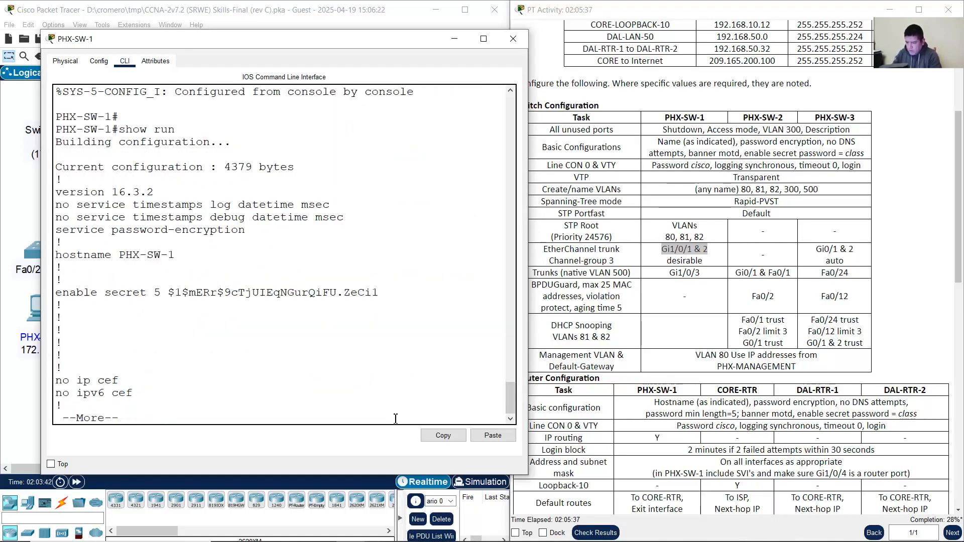
{"action": "key", "text": "space"}
{"action": "key", "text": "space"}
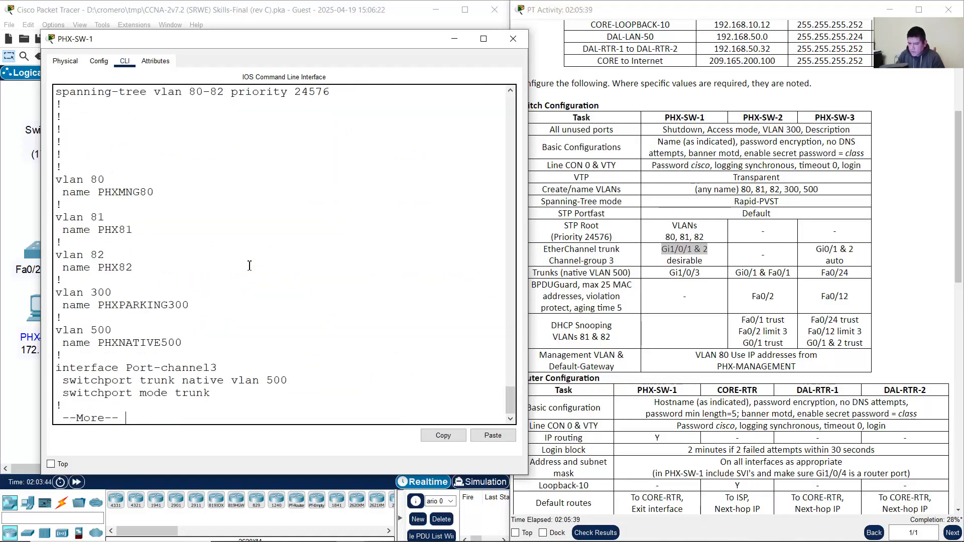
{"action": "key", "text": "space"}
Step: Highlight Port-channel3's trunk mode and native VLAN 500 lines in the running config
{"action": "scroll", "coordinate": [240, 269], "scroll_direction": "up", "scroll_amount": 3}
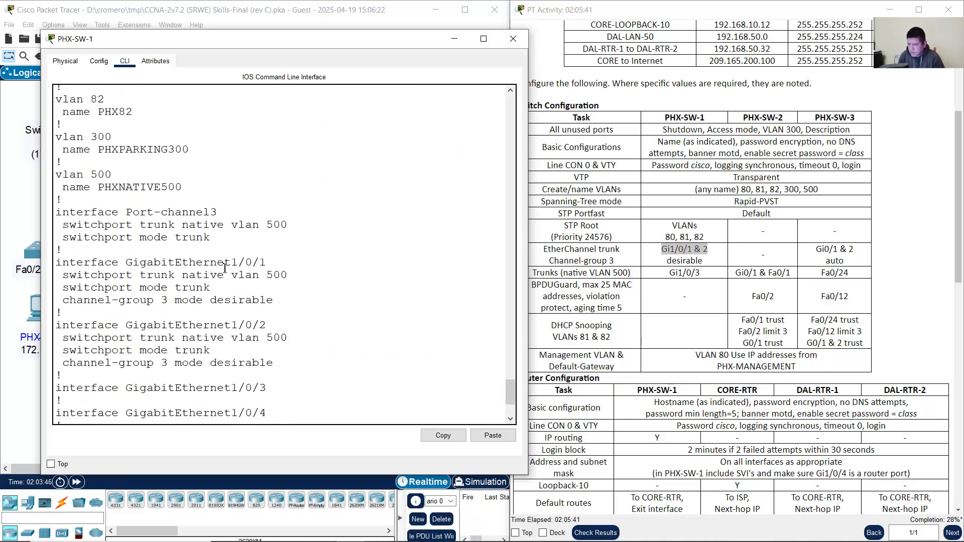
{"action": "left_click_drag", "start_coordinate": [89, 209], "coordinate": [283, 235]}
{"action": "left_click_drag", "start_coordinate": [141, 237], "coordinate": [244, 241]}
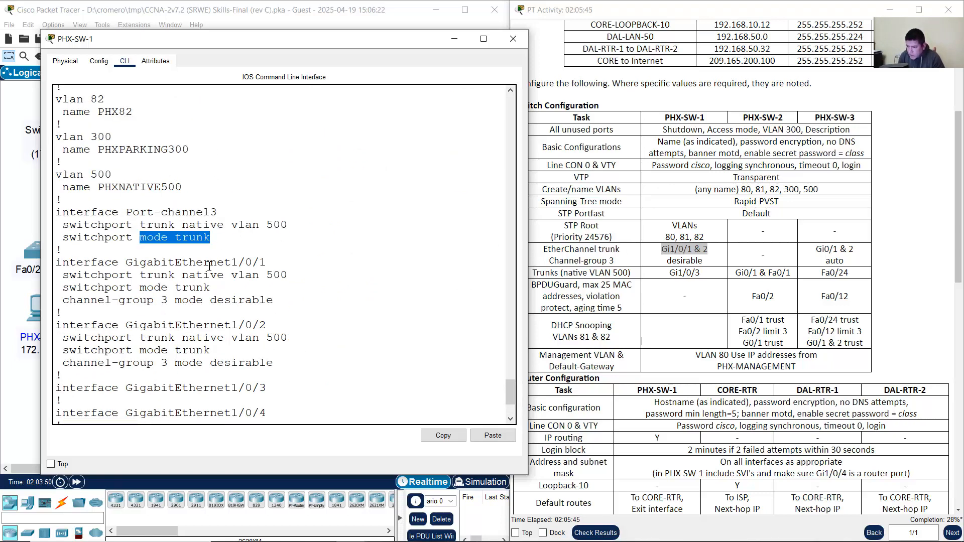
Step: Highlight the Gi1/0/1 and Gi1/0/2 trunk and channel-group 3 desirable lines, rechecking Port-channel3
{"action": "left_click_drag", "start_coordinate": [147, 262], "coordinate": [267, 262]}
{"action": "left_click", "coordinate": [191, 325]}
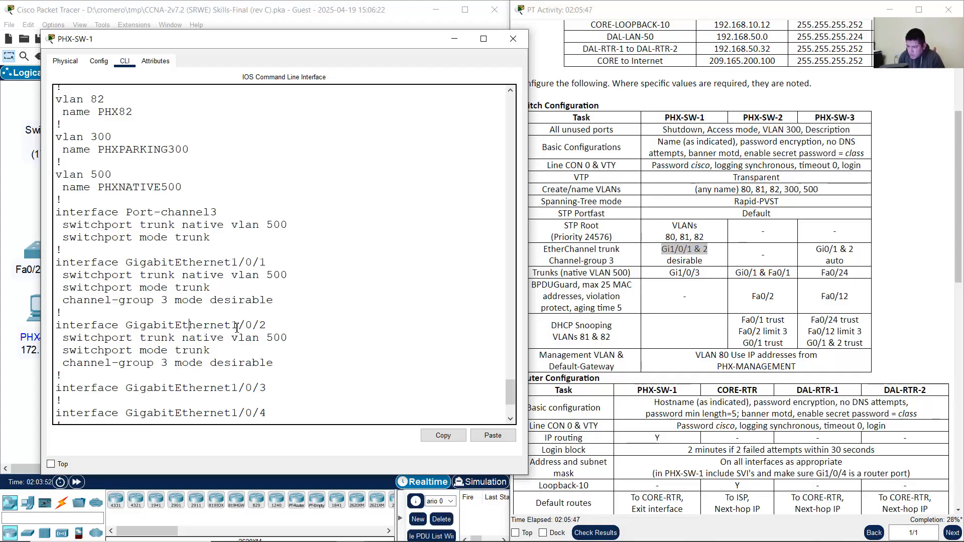
{"action": "left_click_drag", "start_coordinate": [189, 325], "coordinate": [266, 326]}
{"action": "left_click_drag", "start_coordinate": [157, 276], "coordinate": [288, 276]}
{"action": "left_click_drag", "start_coordinate": [182, 338], "coordinate": [287, 338]}
{"action": "left_click", "coordinate": [160, 287]}
{"action": "left_click_drag", "start_coordinate": [146, 287], "coordinate": [212, 289]}
{"action": "left_click_drag", "start_coordinate": [198, 350], "coordinate": [154, 350]}
{"action": "left_click_drag", "start_coordinate": [119, 301], "coordinate": [276, 303]}
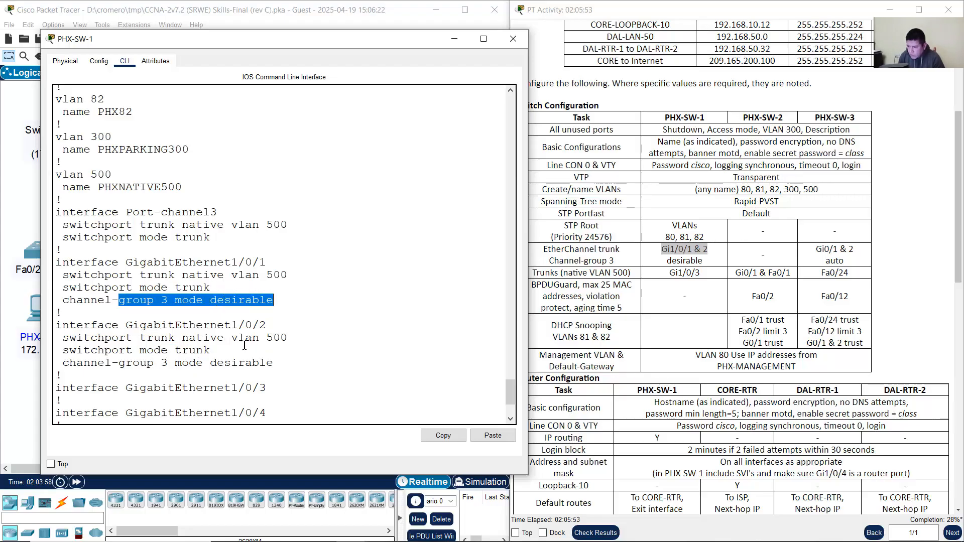
{"action": "left_click_drag", "start_coordinate": [119, 362], "coordinate": [273, 365]}
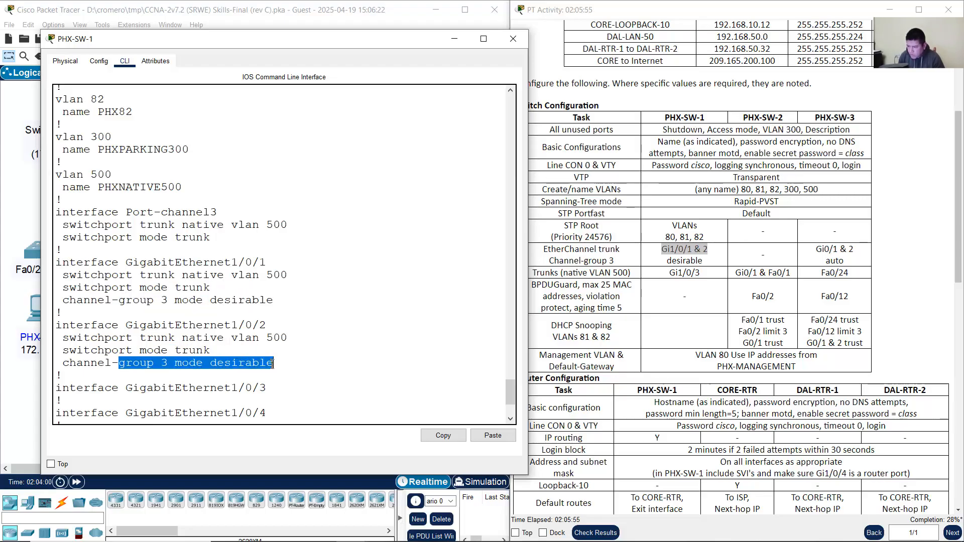
{"action": "left_click", "coordinate": [199, 261]}
{"action": "left_click_drag", "start_coordinate": [126, 212], "coordinate": [210, 238]}
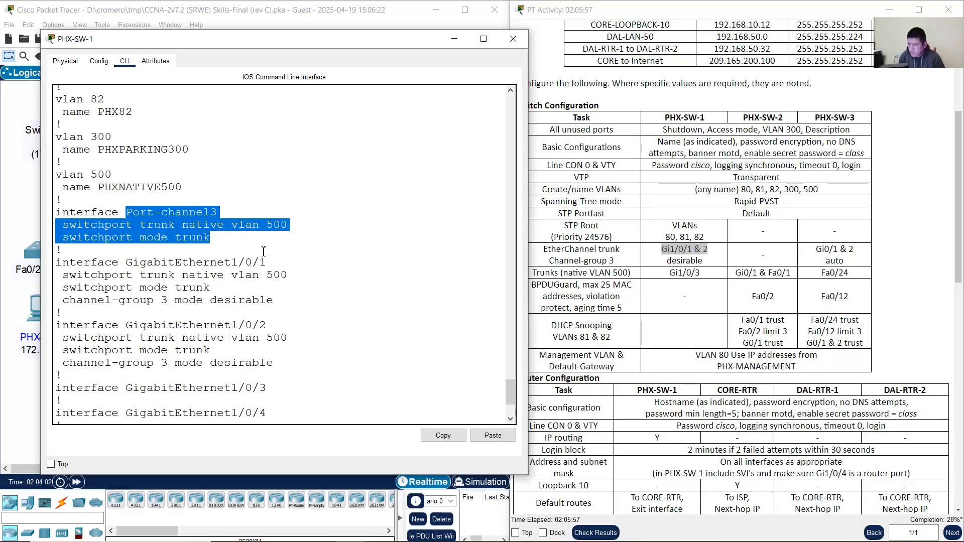
Step: Minimize the PHX-SW-1 window and return to the network topology
{"action": "left_click", "coordinate": [350, 350]}
{"action": "scroll", "coordinate": [407, 373], "scroll_direction": "down", "scroll_amount": 4}
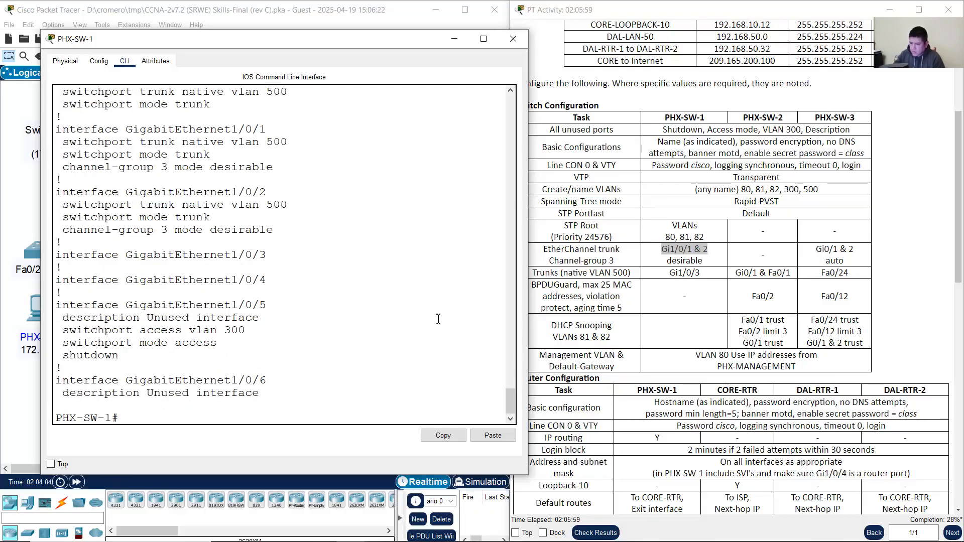
{"action": "left_click", "coordinate": [455, 39]}
{"action": "left_click", "coordinate": [280, 209]}
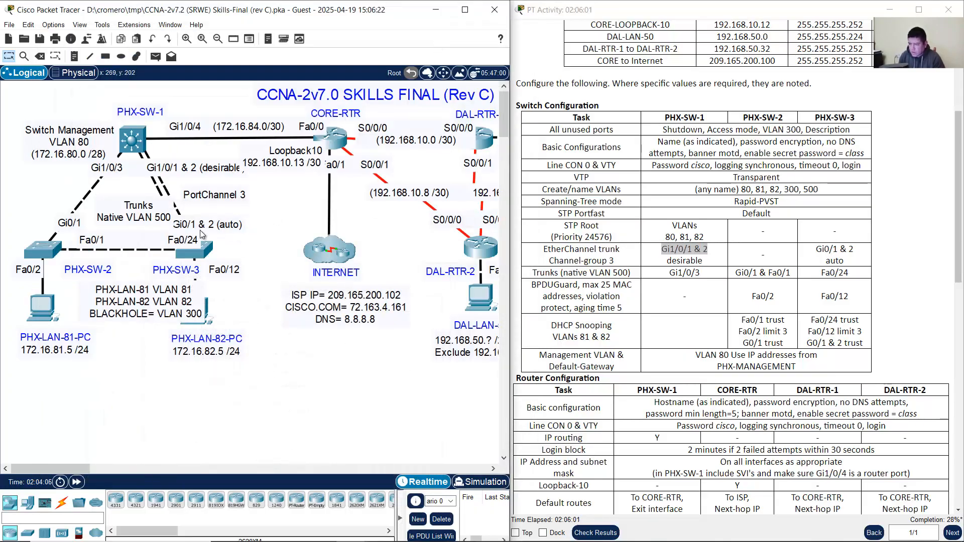
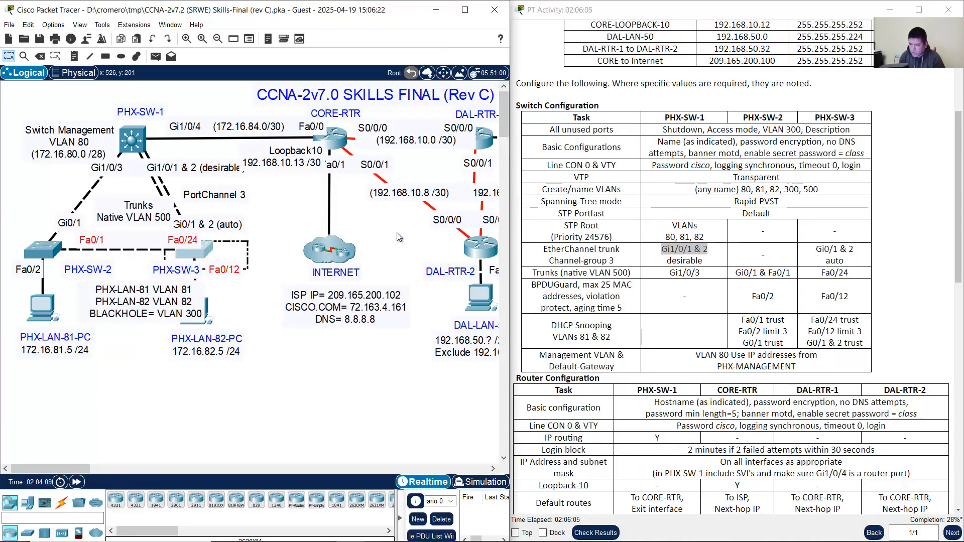
Step: Open PHX-SW-3's CLI and select the interface range Gi0/1-2
{"action": "left_click", "coordinate": [189, 252]}
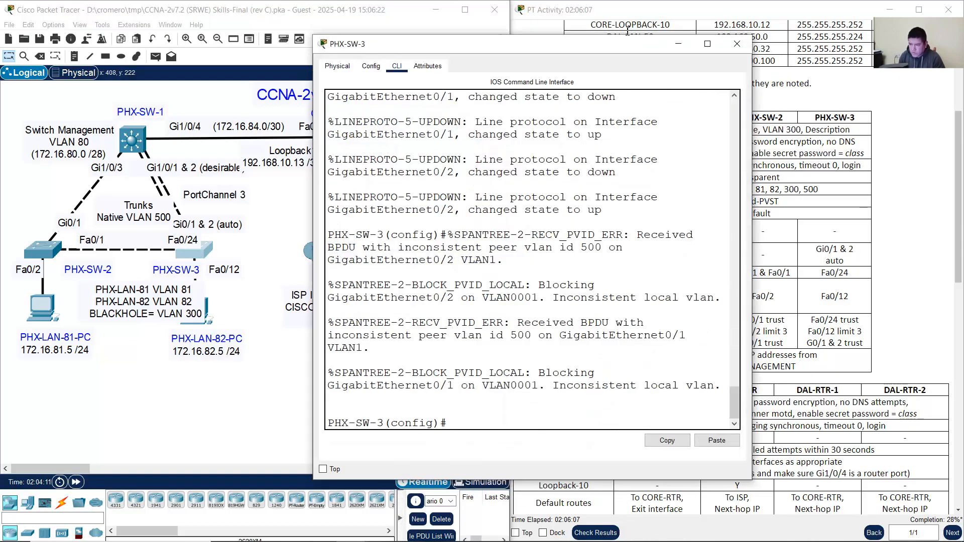
{"action": "left_click_drag", "start_coordinate": [604, 46], "coordinate": [341, 45]}
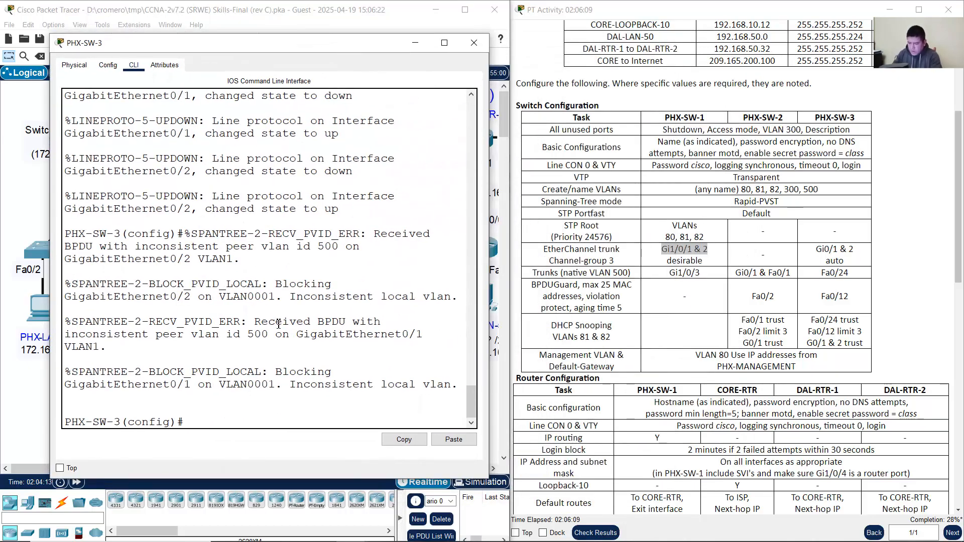
{"action": "left_click_drag", "start_coordinate": [184, 423], "coordinate": [64, 423]}
{"action": "left_click", "coordinate": [300, 407]}
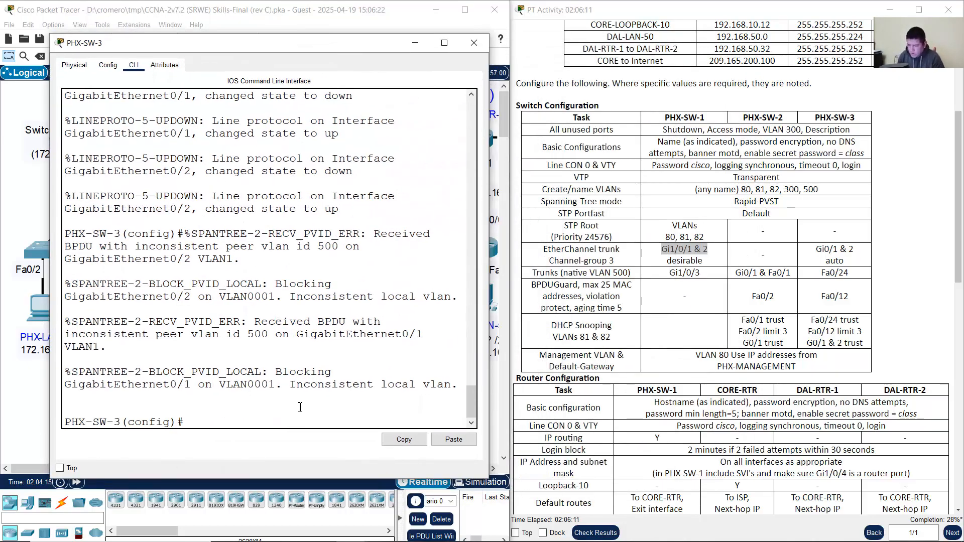
{"action": "type", "text": "int g0/1-2"}
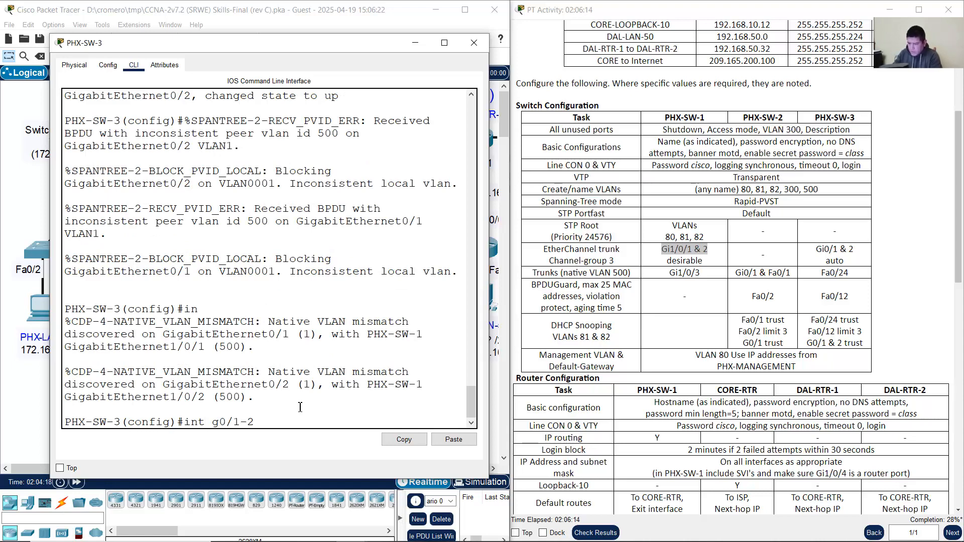
{"action": "key", "text": "Return"}
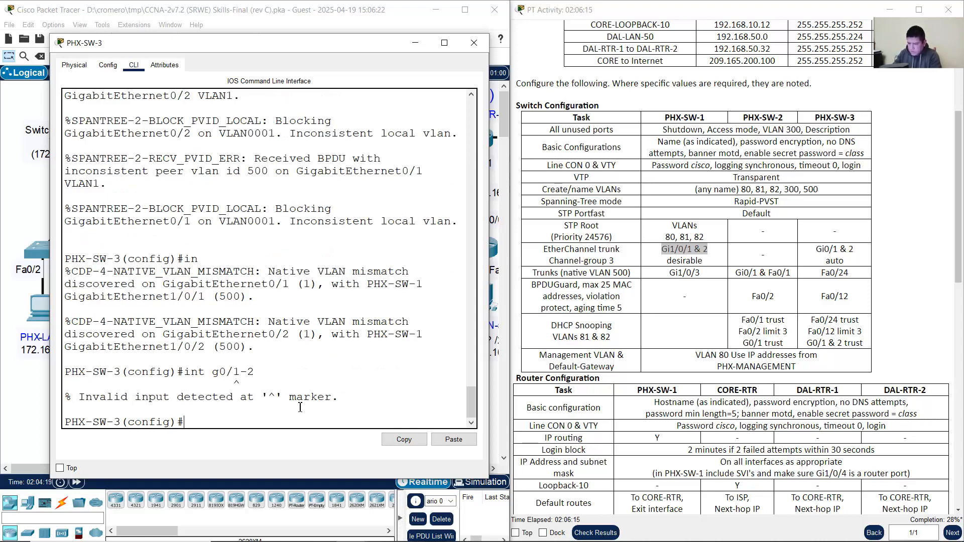
{"action": "key", "text": "Up"}
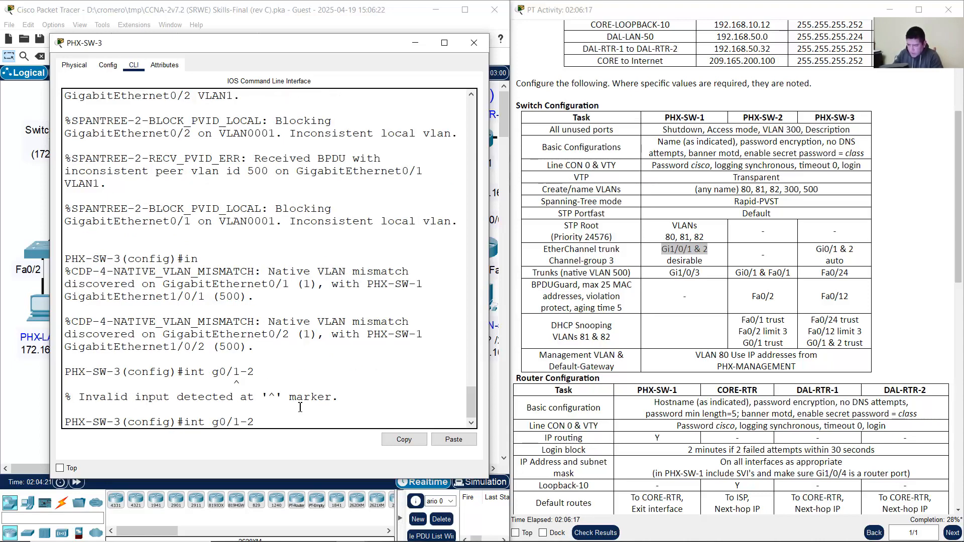
{"action": "key", "text": "Left"}
{"action": "key", "text": "Left"}
{"action": "key", "text": "Left"}
{"action": "key", "text": "Left"}
{"action": "key", "text": "Left"}
{"action": "key", "text": "Left"}
{"action": "type", "text": "range"}
{"action": "key", "text": "Return"}
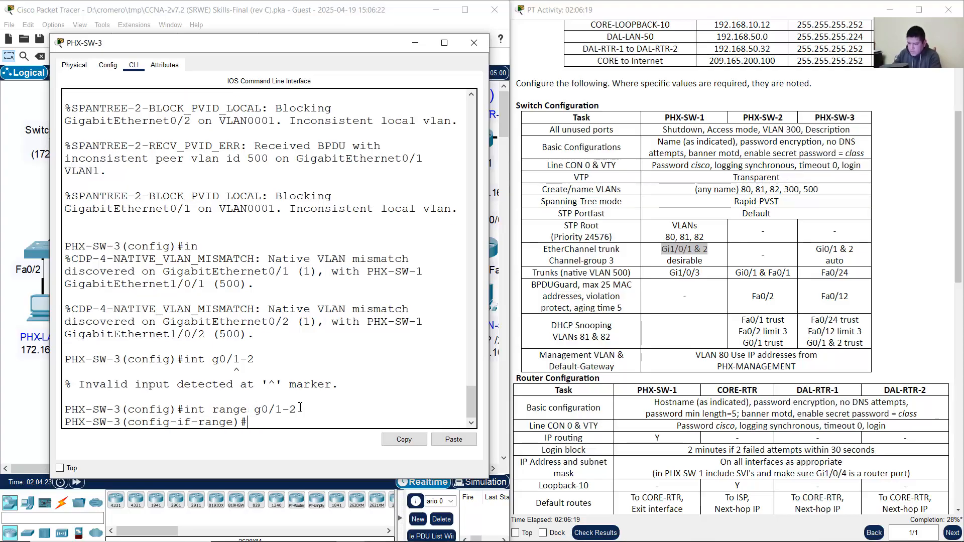
Step: Add Gi0/1-2 to channel-group 3 in auto mode, as the task table requires
{"action": "type", "text": "channel-group 3 mode auto"}
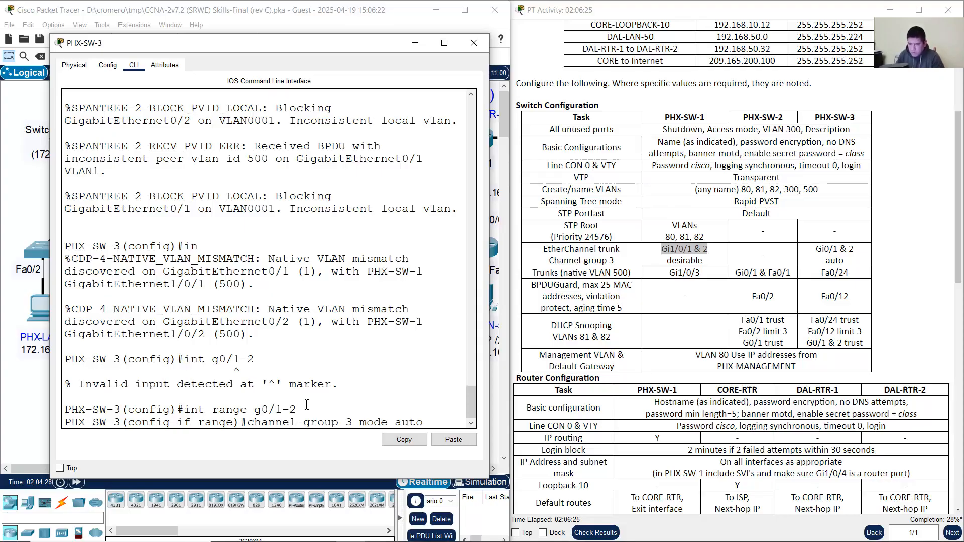
{"action": "left_click", "coordinate": [874, 258]}
{"action": "left_click_drag", "start_coordinate": [828, 261], "coordinate": [860, 263]}
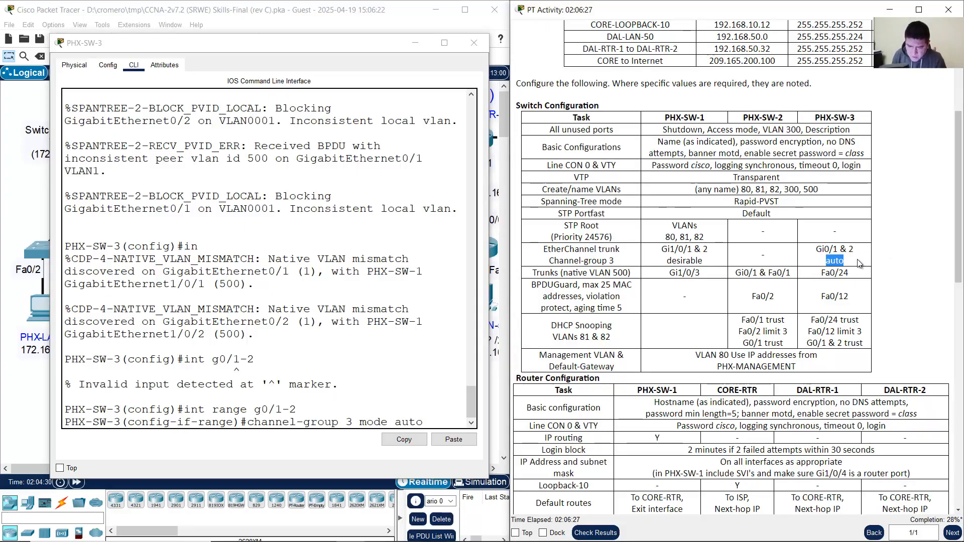
{"action": "left_click", "coordinate": [442, 420]}
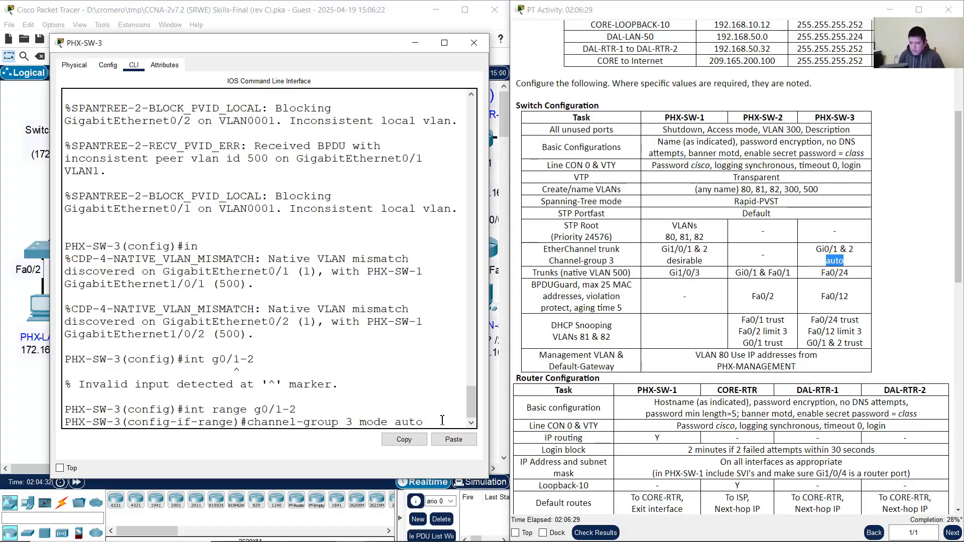
{"action": "key", "text": "Return"}
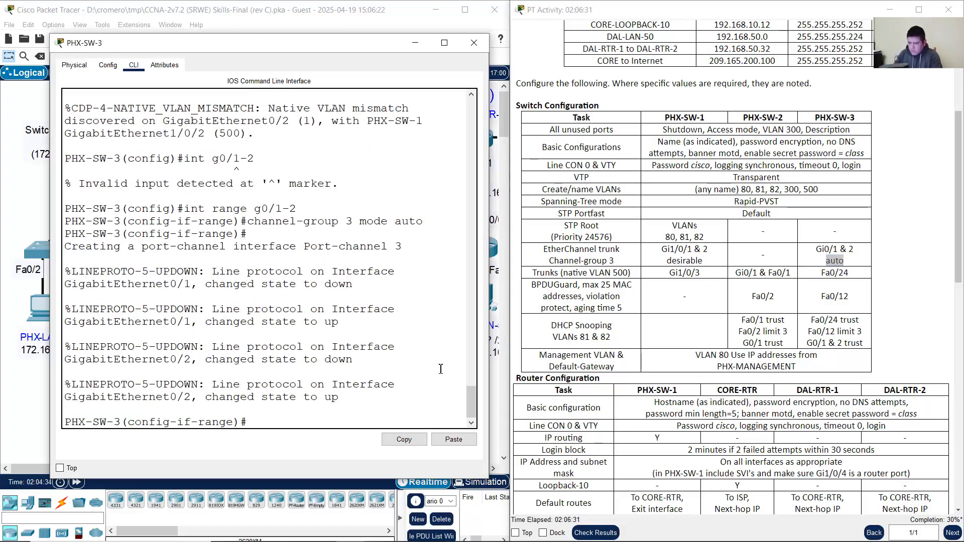
Step: Make Port-channel 3 a trunk with native VLAN 500
{"action": "left_click_drag", "start_coordinate": [304, 244], "coordinate": [408, 246]}
{"action": "left_click", "coordinate": [375, 318]}
{"action": "type", "text": "int port"}
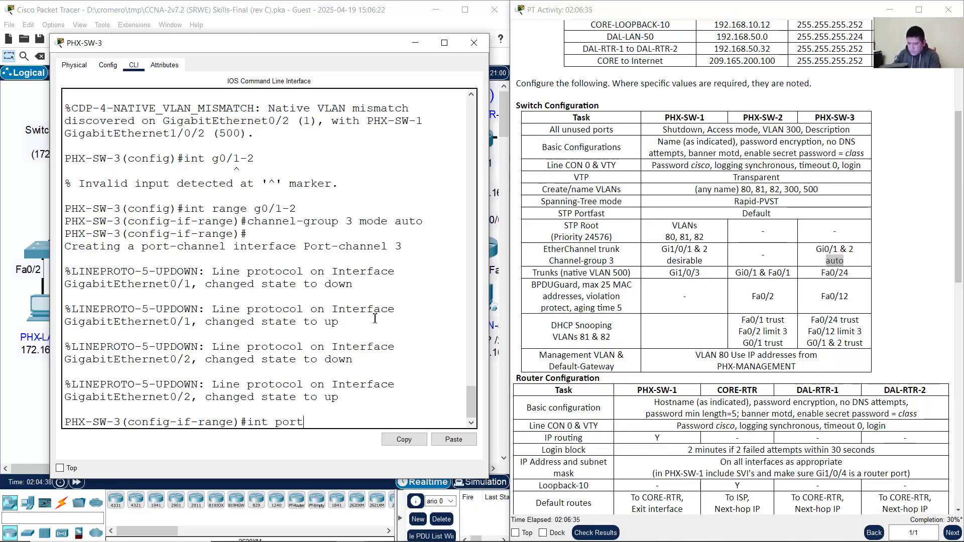
{"action": "type", "text": "-channel "}
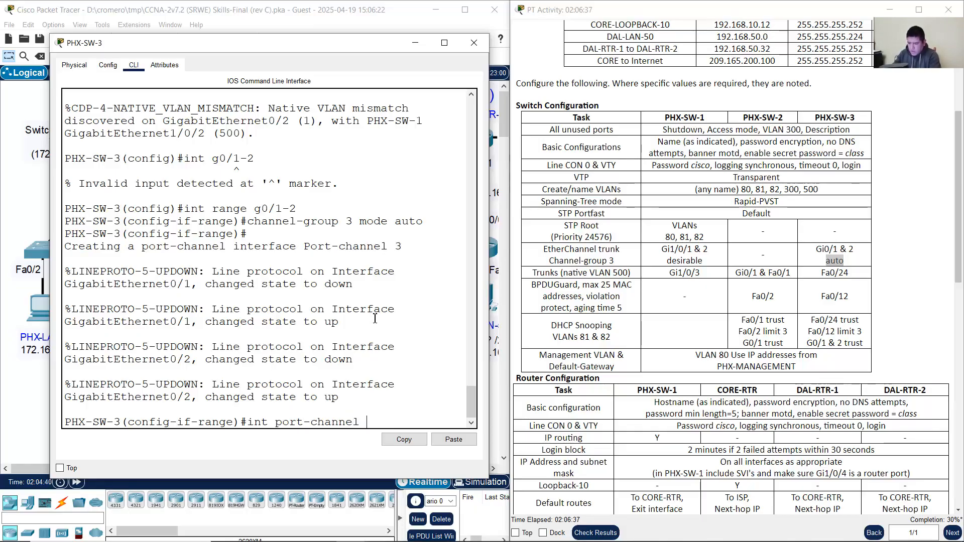
{"action": "type", "text": "3"}
{"action": "key", "text": "Return"}
{"action": "type", "text": "sw"}
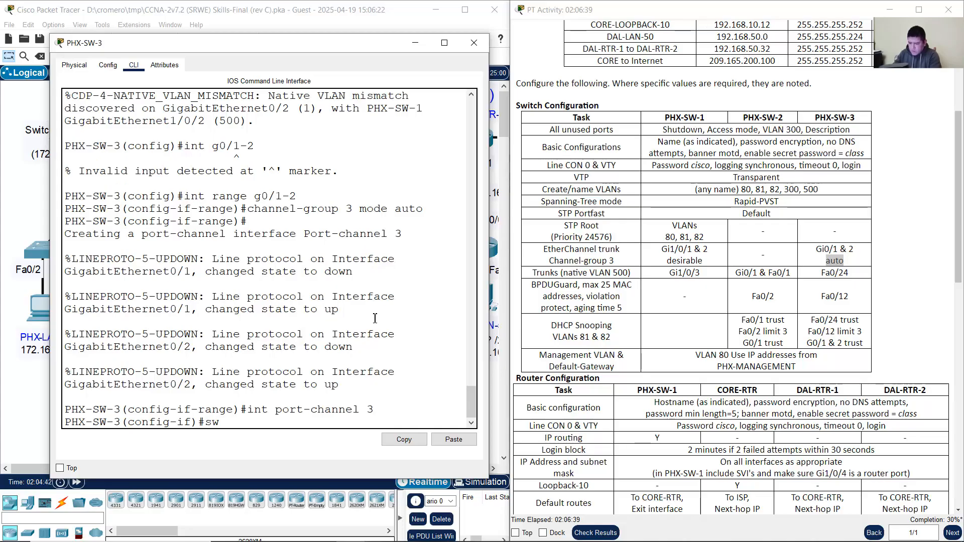
{"action": "type", "text": "itchport mode trunk"}
{"action": "key", "text": "Return"}
{"action": "key", "text": "Up"}
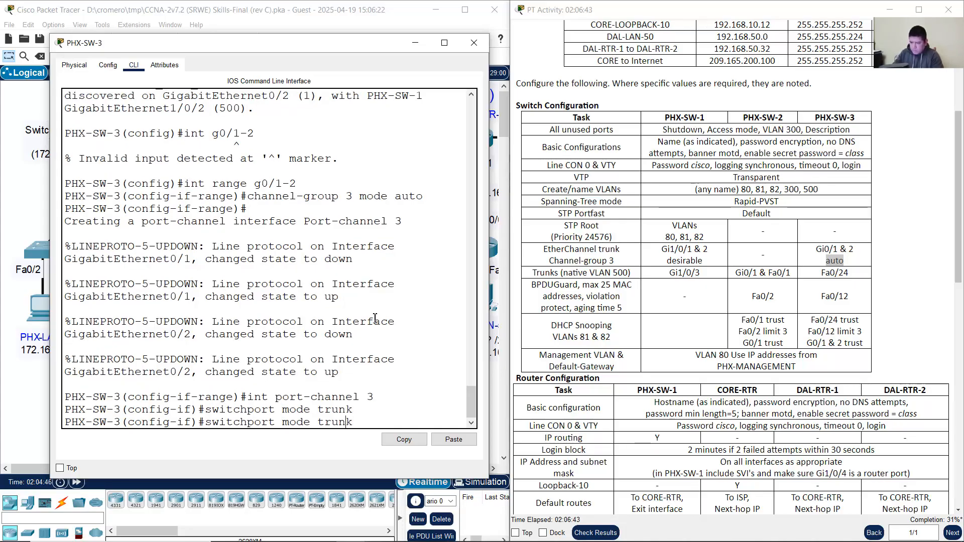
{"action": "key", "text": "Left"}
{"action": "key", "text": "Left"}
{"action": "key", "text": "BackSpace"}
{"action": "key", "text": "BackSpace"}
{"action": "key", "text": "BackSpace"}
{"action": "key", "text": "BackSpace"}
{"action": "key", "text": "BackSpace"}
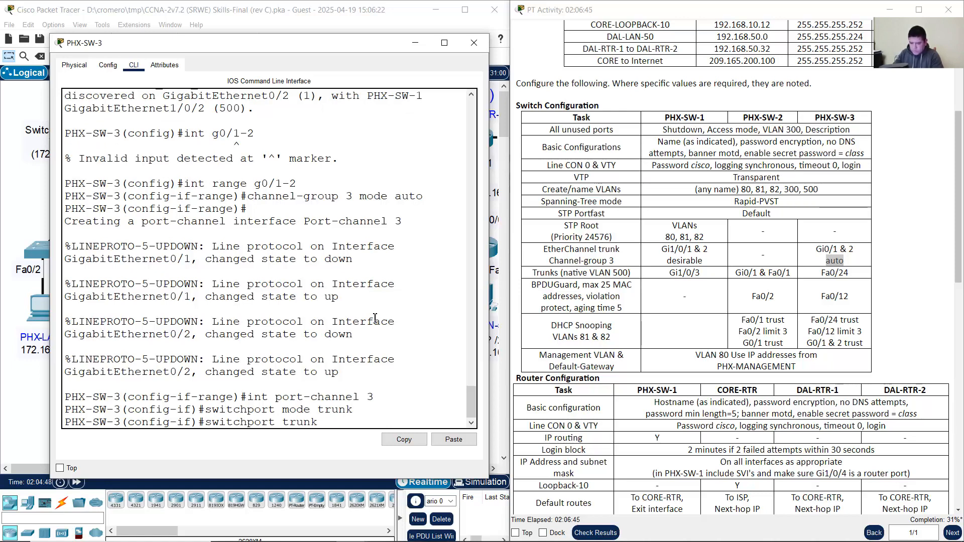
{"action": "type", "text": "native vlan 500"}
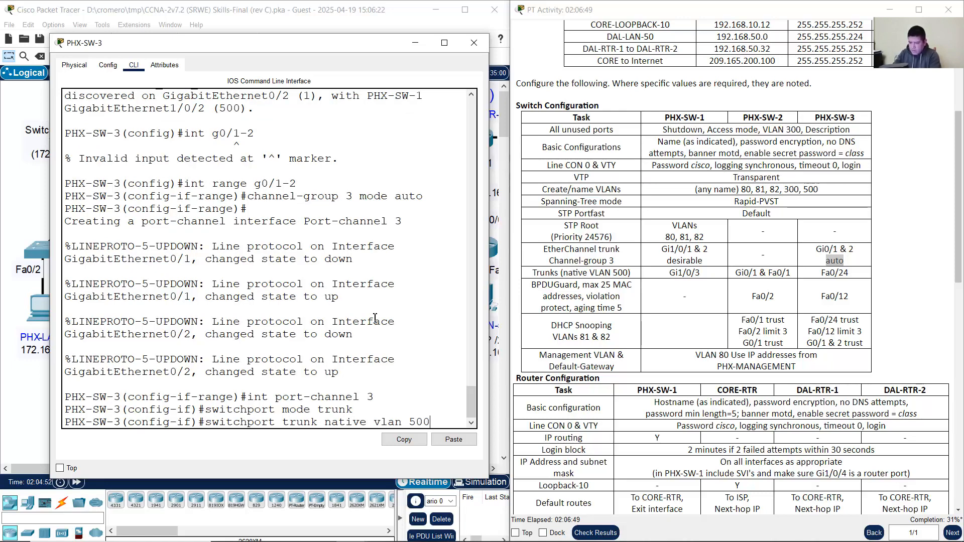
{"action": "key", "text": "Return"}
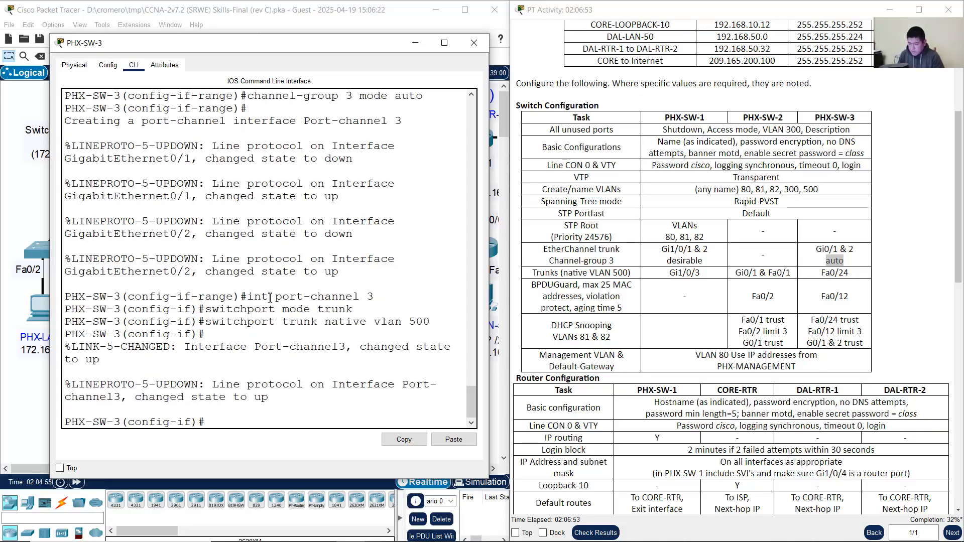
Step: Make member ports Gi0/1-2 trunks with native VLAN 500 using recalled commands
{"action": "scroll", "coordinate": [269, 297], "scroll_direction": "up", "scroll_amount": 2}
{"action": "left_click_drag", "start_coordinate": [257, 145], "coordinate": [297, 145]}
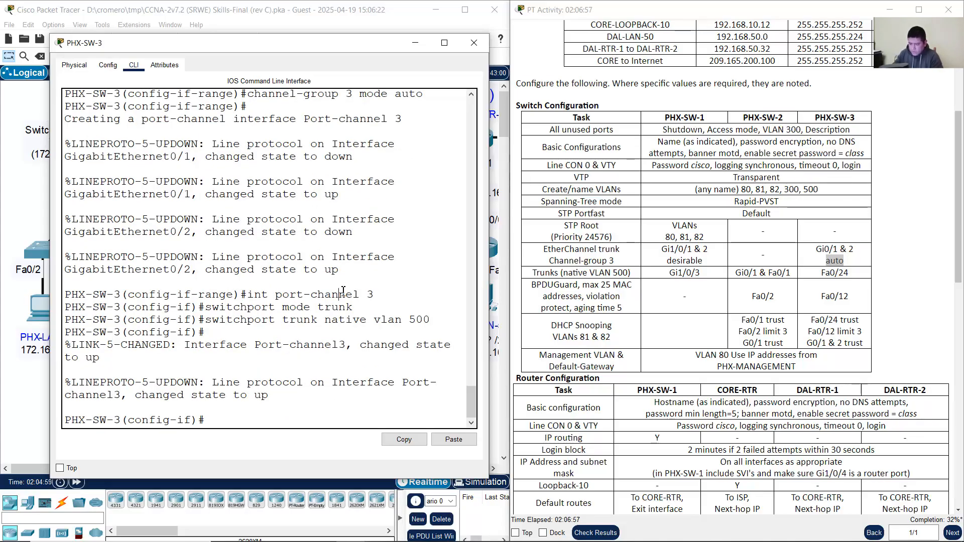
{"action": "key", "text": "Up"}
{"action": "key", "text": "Up"}
{"action": "key", "text": "Up"}
{"action": "key", "text": "Up"}
{"action": "key", "text": "Up"}
{"action": "key", "text": "Return"}
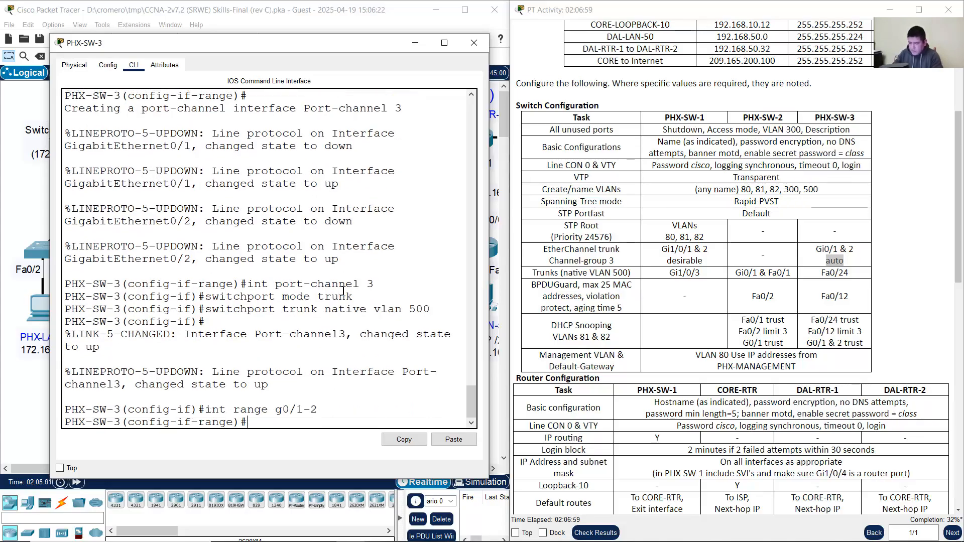
{"action": "key", "text": "Up"}
{"action": "key", "text": "Up"}
{"action": "key", "text": "Up"}
{"action": "key", "text": "Return"}
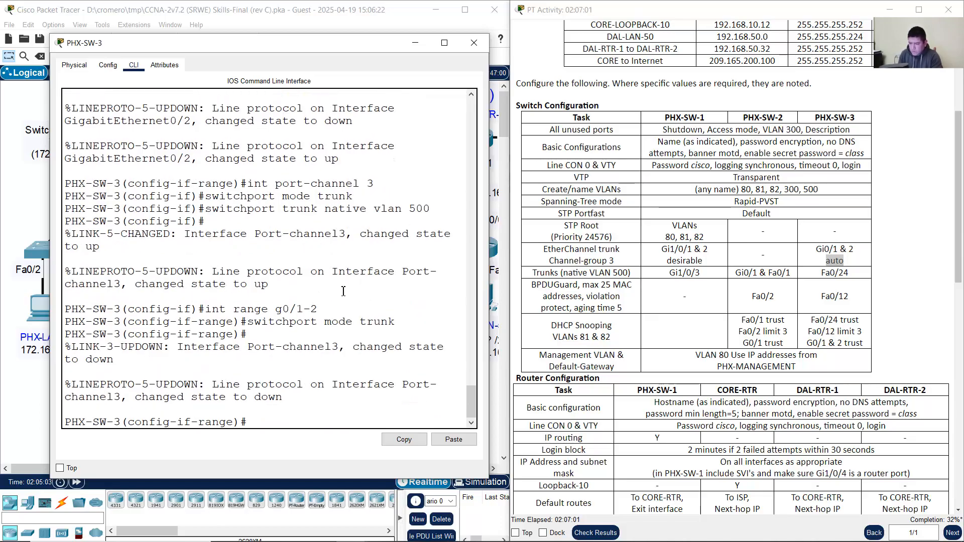
{"action": "key", "text": "Up"}
{"action": "key", "text": "Up"}
{"action": "key", "text": "Up"}
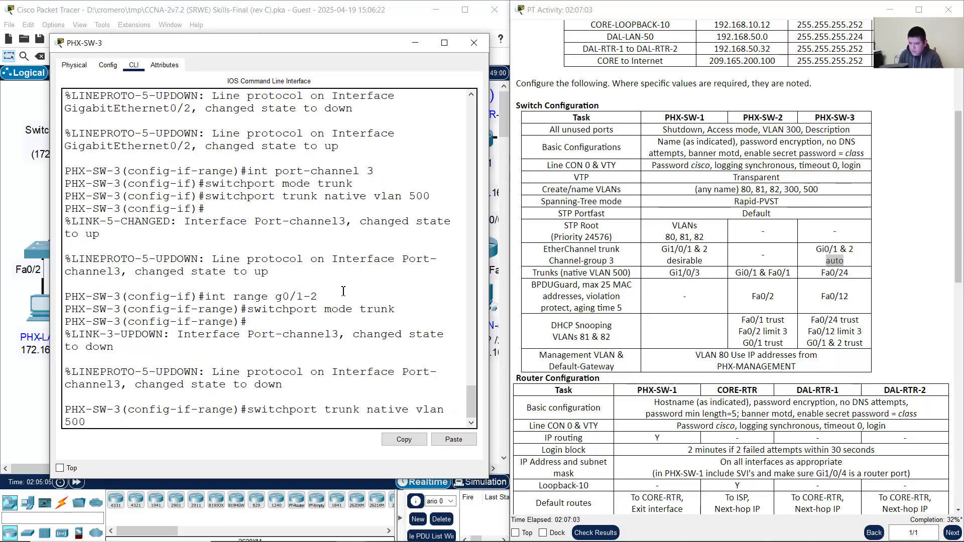
{"action": "key", "text": "Return"}
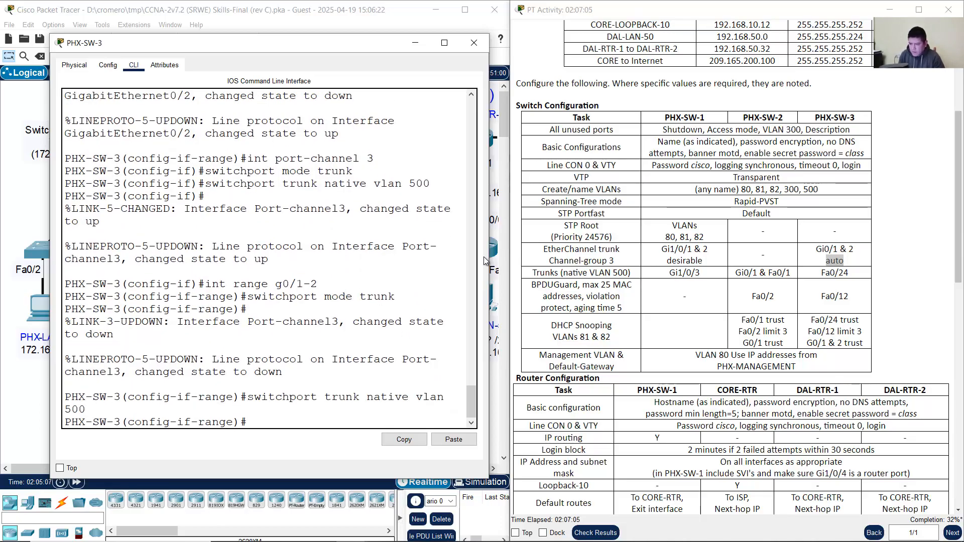
Step: Review the range, trunk mode and native VLAN 500 commands in PHX-SW-3's console output
{"action": "left_click_drag", "start_coordinate": [489, 260], "coordinate": [570, 256]}
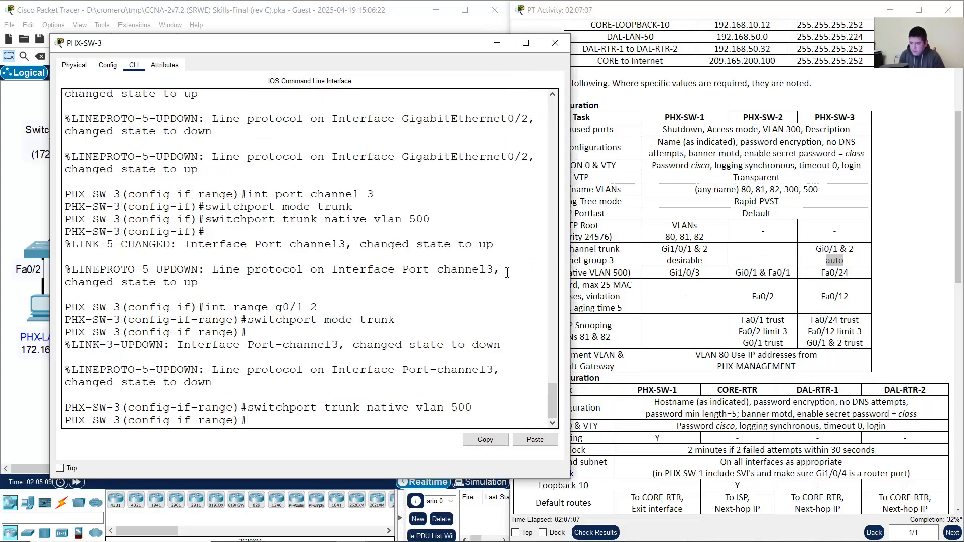
{"action": "scroll", "coordinate": [278, 225], "scroll_direction": "up", "scroll_amount": 1}
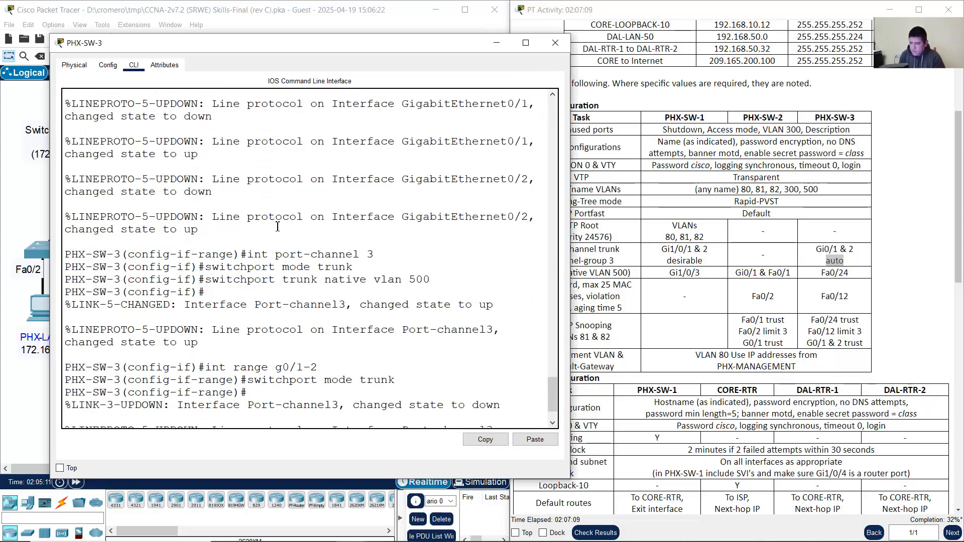
{"action": "scroll", "coordinate": [276, 226], "scroll_direction": "down", "scroll_amount": 1}
{"action": "scroll", "coordinate": [273, 211], "scroll_direction": "up", "scroll_amount": 6}
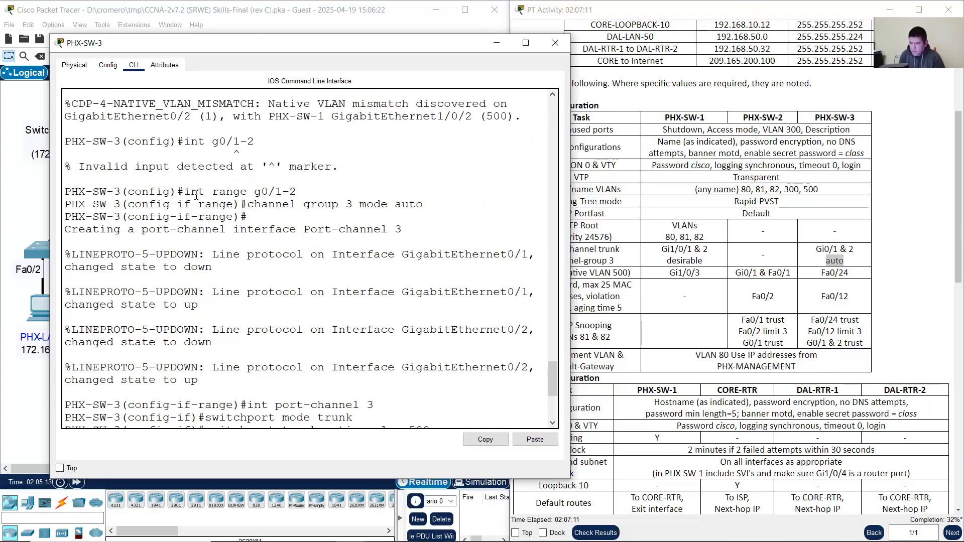
{"action": "left_click_drag", "start_coordinate": [185, 192], "coordinate": [432, 206]}
{"action": "scroll", "coordinate": [342, 241], "scroll_direction": "down", "scroll_amount": 3}
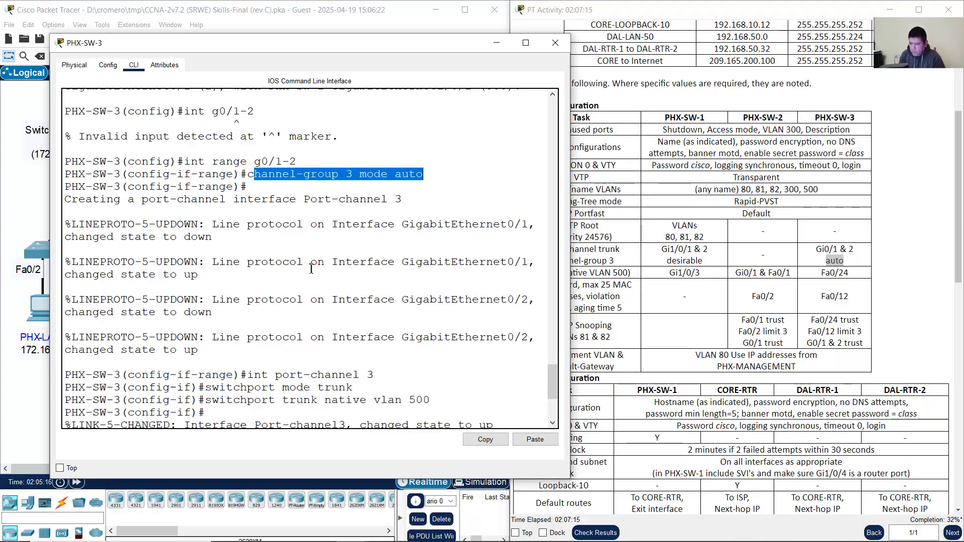
{"action": "left_click_drag", "start_coordinate": [275, 285], "coordinate": [374, 285]}
{"action": "left_click_drag", "start_coordinate": [254, 299], "coordinate": [362, 298]}
{"action": "left_click_drag", "start_coordinate": [297, 310], "coordinate": [422, 312]}
{"action": "scroll", "coordinate": [419, 312], "scroll_direction": "down", "scroll_amount": 3}
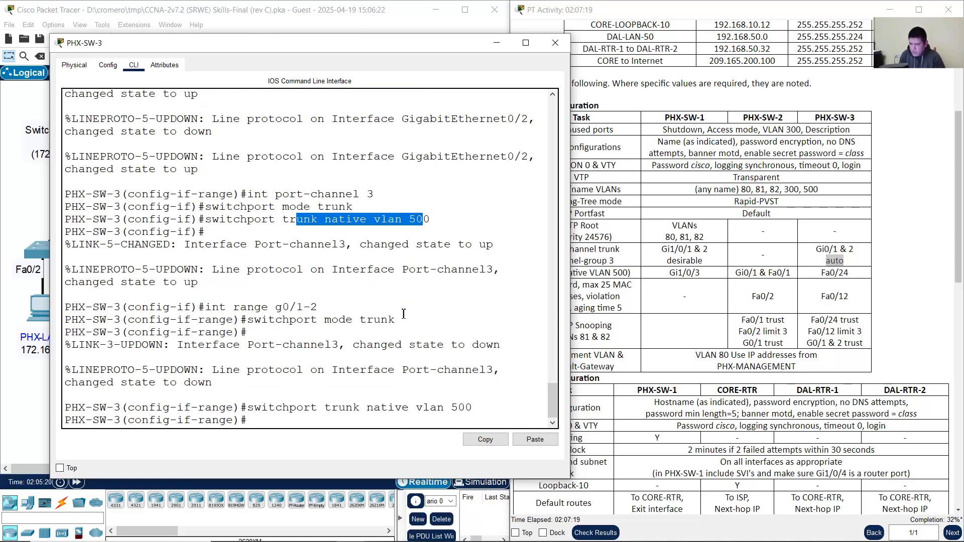
{"action": "left_click_drag", "start_coordinate": [213, 307], "coordinate": [316, 307]}
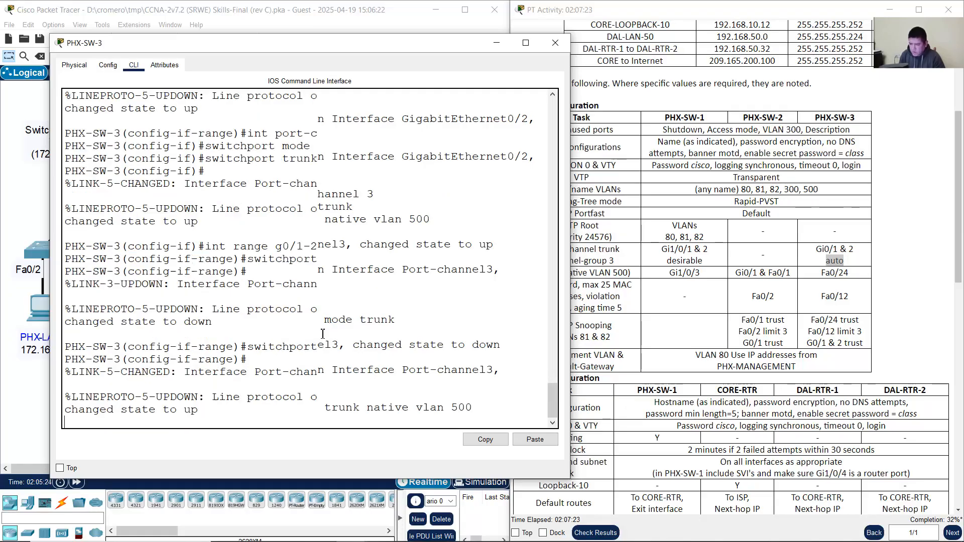
{"action": "left_click_drag", "start_coordinate": [279, 250], "coordinate": [412, 250]}
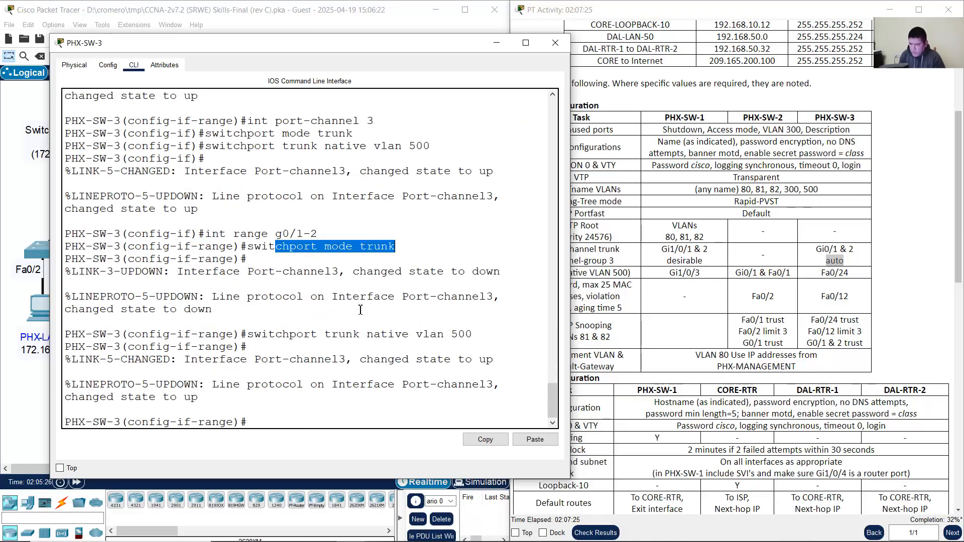
{"action": "left_click_drag", "start_coordinate": [311, 335], "coordinate": [465, 335]}
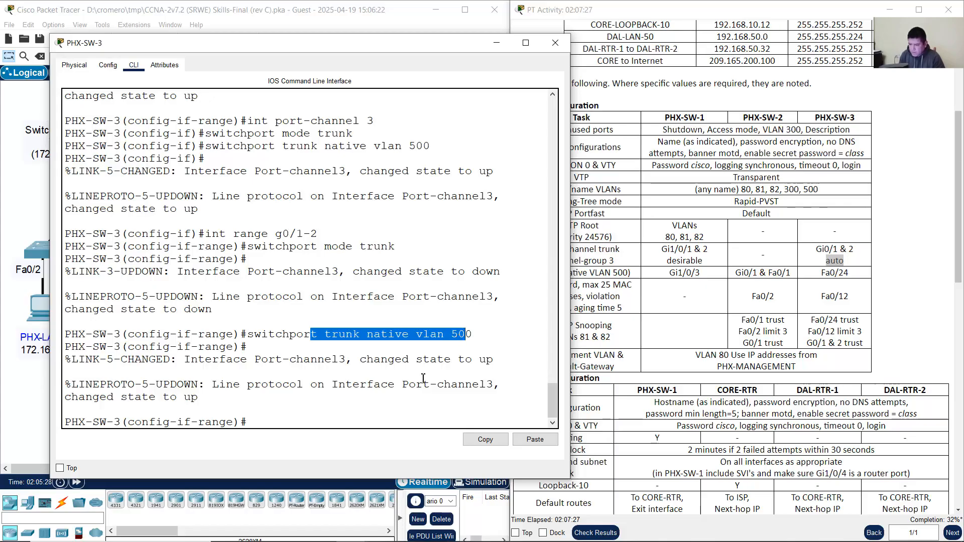
Step: Clear the highlight and minimize the PHX-SW-3 window
{"action": "left_click", "coordinate": [358, 423]}
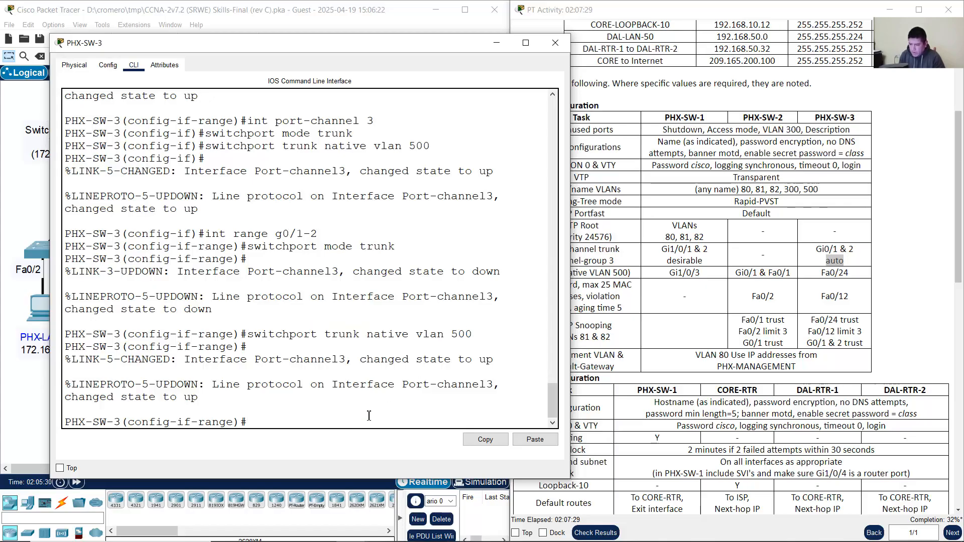
{"action": "scroll", "coordinate": [372, 414], "scroll_direction": "up", "scroll_amount": 5}
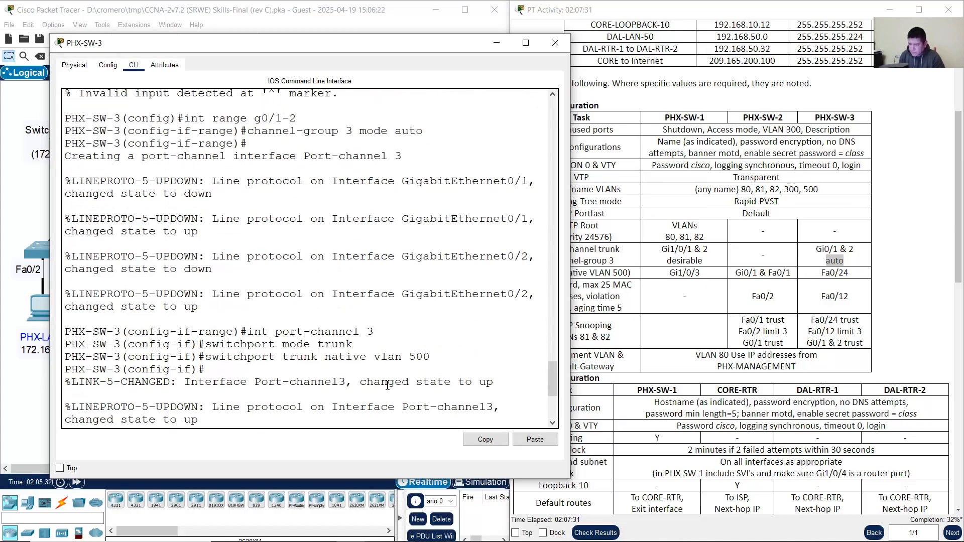
{"action": "scroll", "coordinate": [391, 389], "scroll_direction": "down", "scroll_amount": 5}
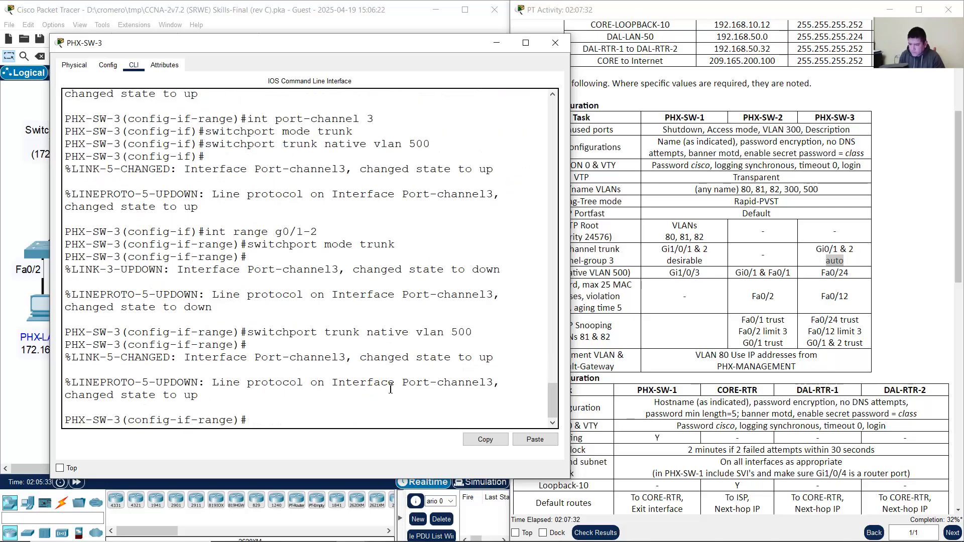
{"action": "left_click", "coordinate": [496, 43]}
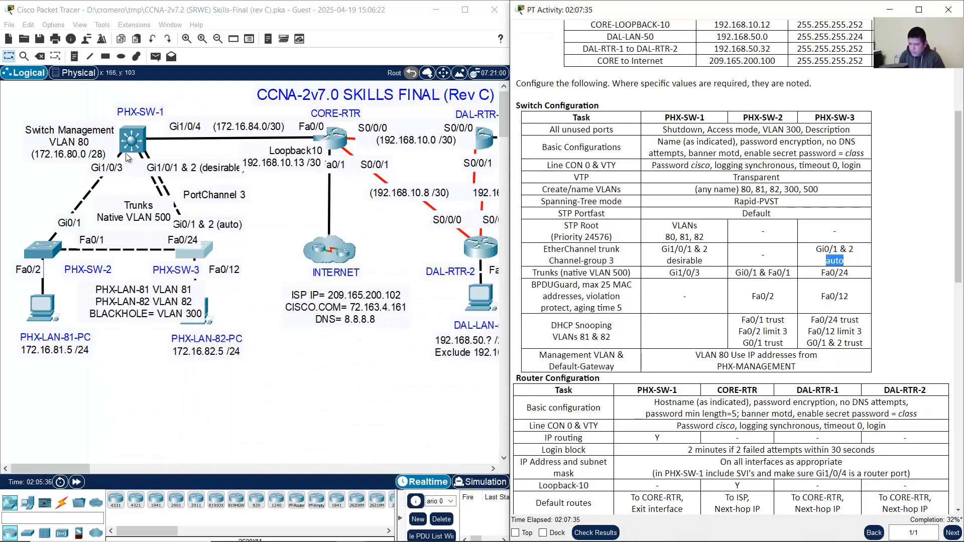
Step: Reopen PHX-SW-1's console and note the port consistency restored message
{"action": "left_click", "coordinate": [130, 145]}
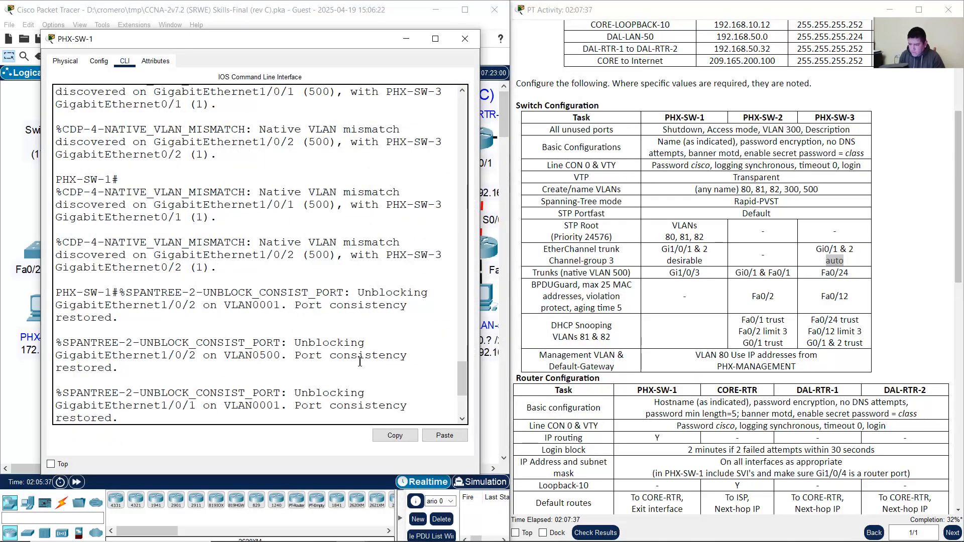
{"action": "left_click", "coordinate": [406, 39]}
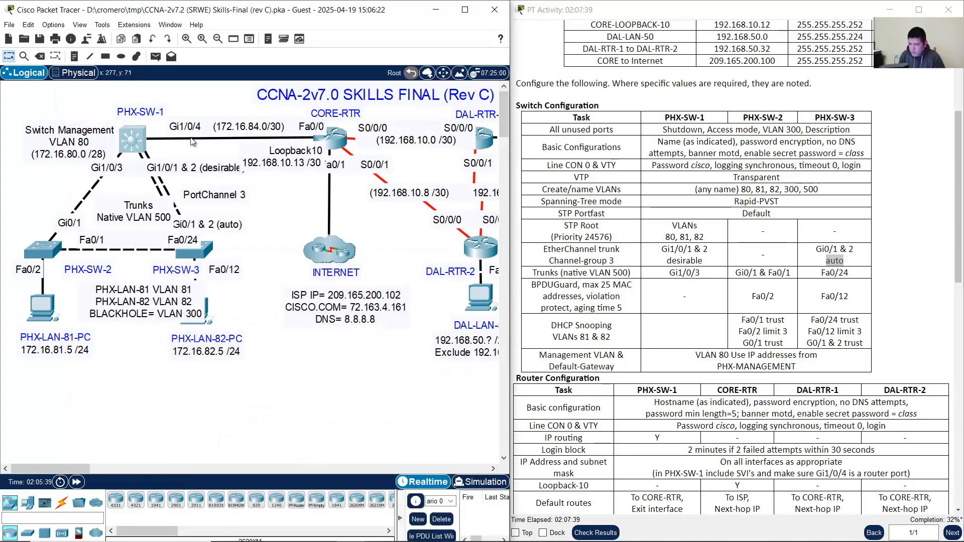
{"action": "left_click", "coordinate": [135, 141]}
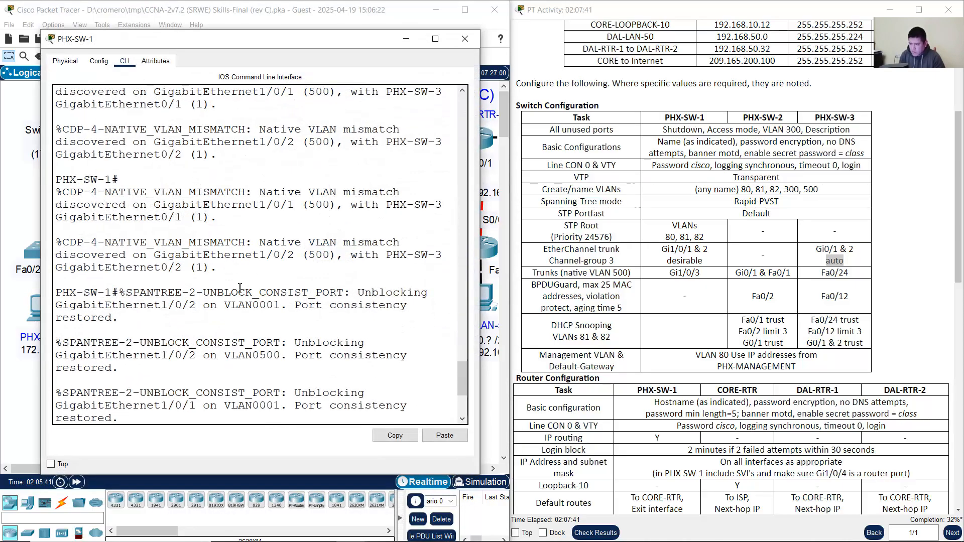
{"action": "left_click_drag", "start_coordinate": [196, 392], "coordinate": [261, 416]}
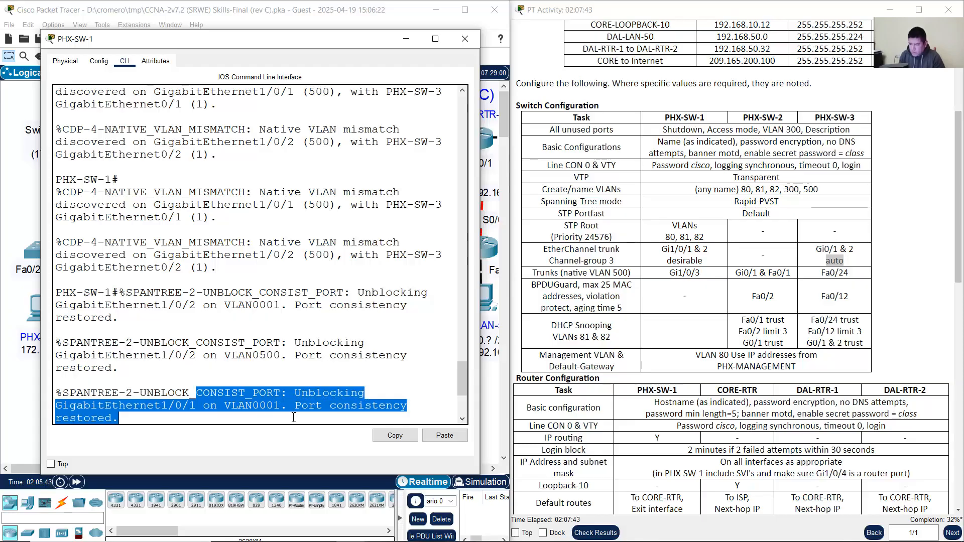
{"action": "left_click", "coordinate": [330, 419]}
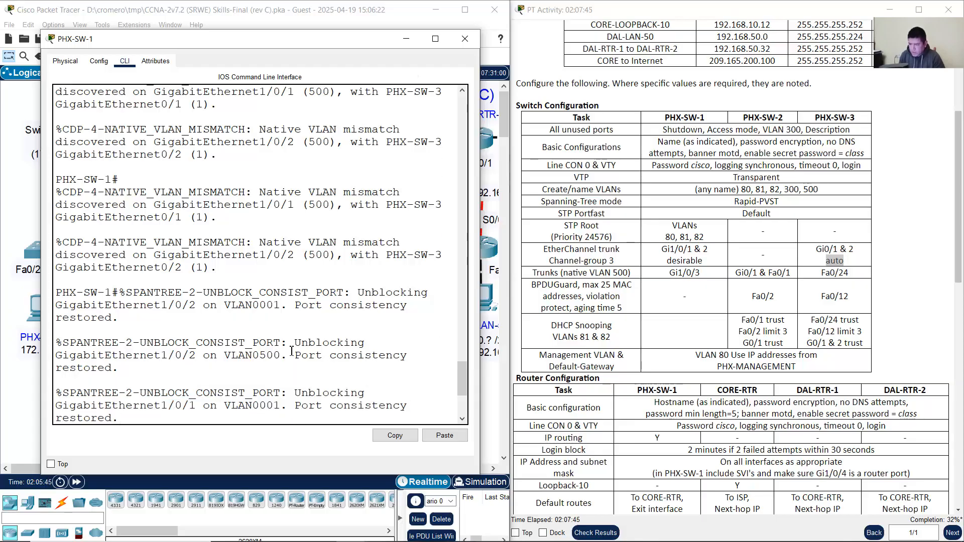
{"action": "left_click", "coordinate": [406, 39]}
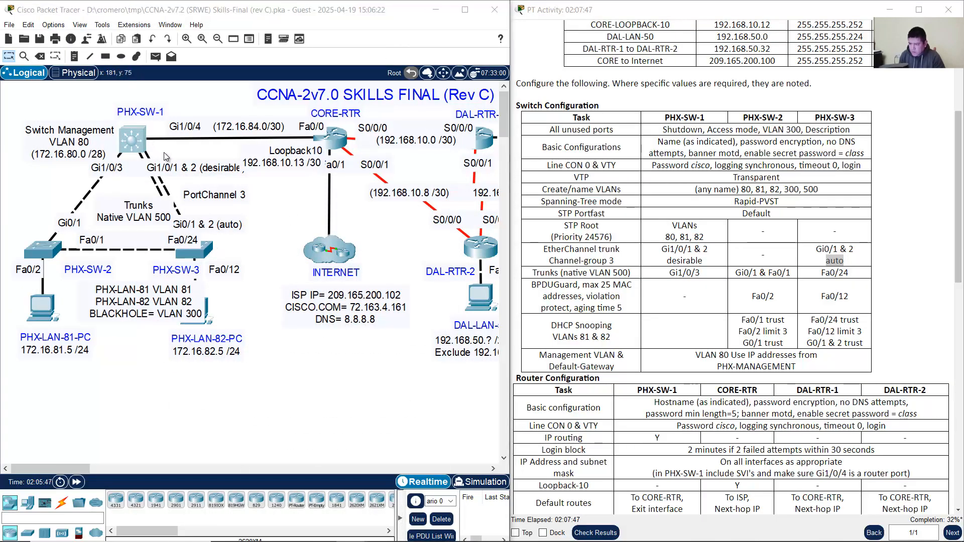
{"action": "left_click", "coordinate": [134, 141]}
Step: Run 'show interfaces trunk' and confirm Po3 shows native VLAN 500, then minimize
{"action": "key", "text": "Return"}
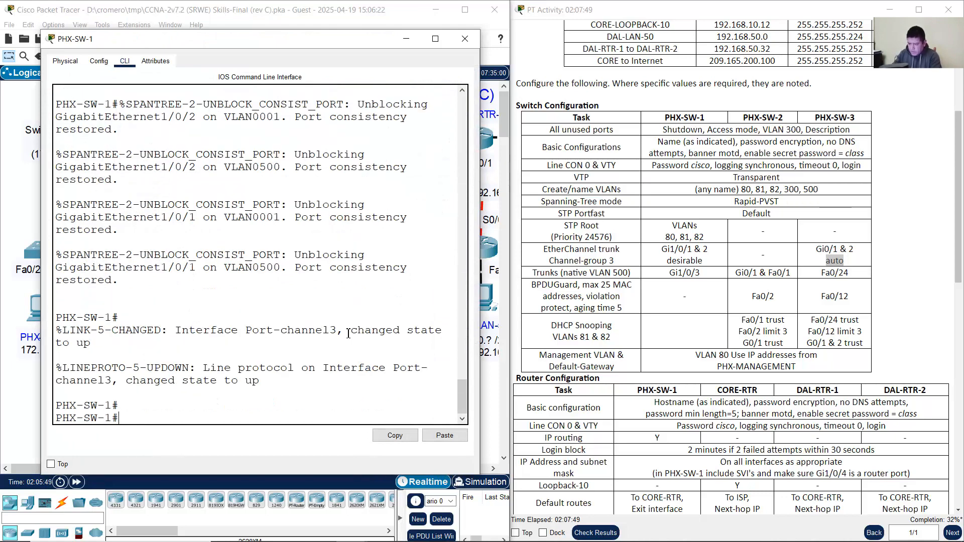
{"action": "type", "text": "show i"}
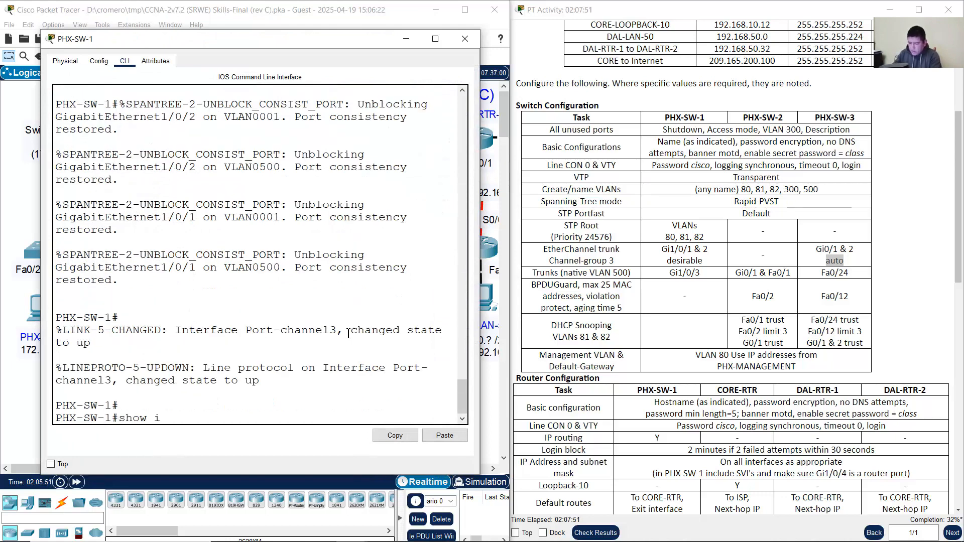
{"action": "type", "text": "nterfaces trunk"}
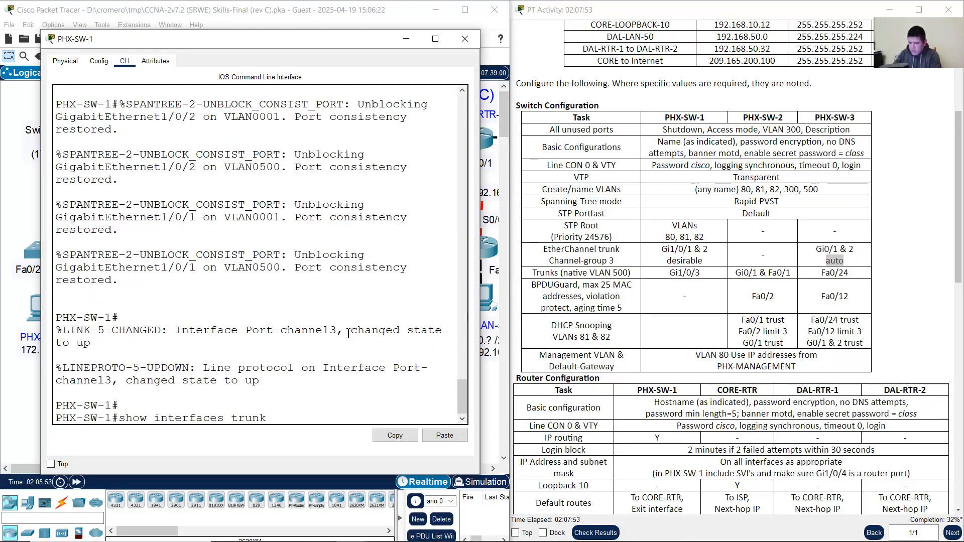
{"action": "key", "text": "Return"}
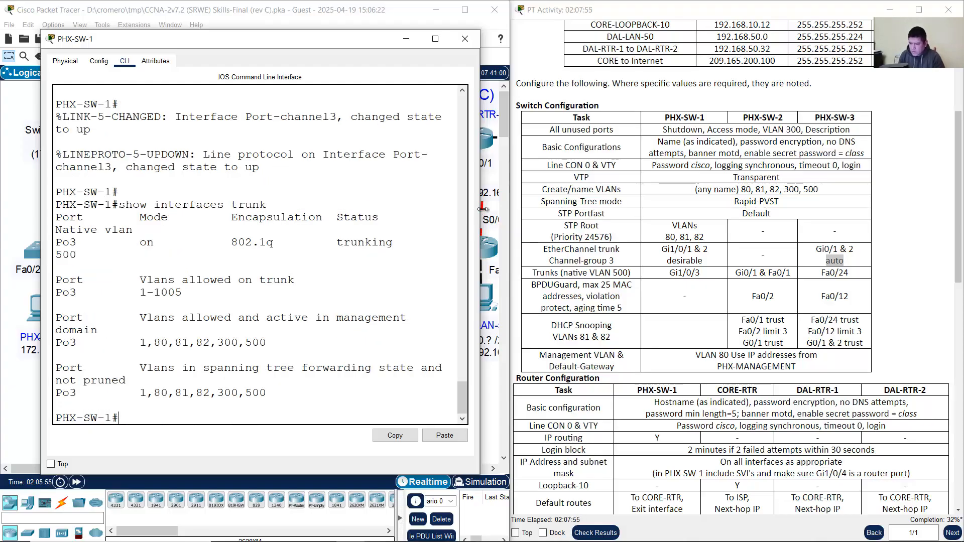
{"action": "left_click_drag", "start_coordinate": [482, 209], "coordinate": [556, 209]}
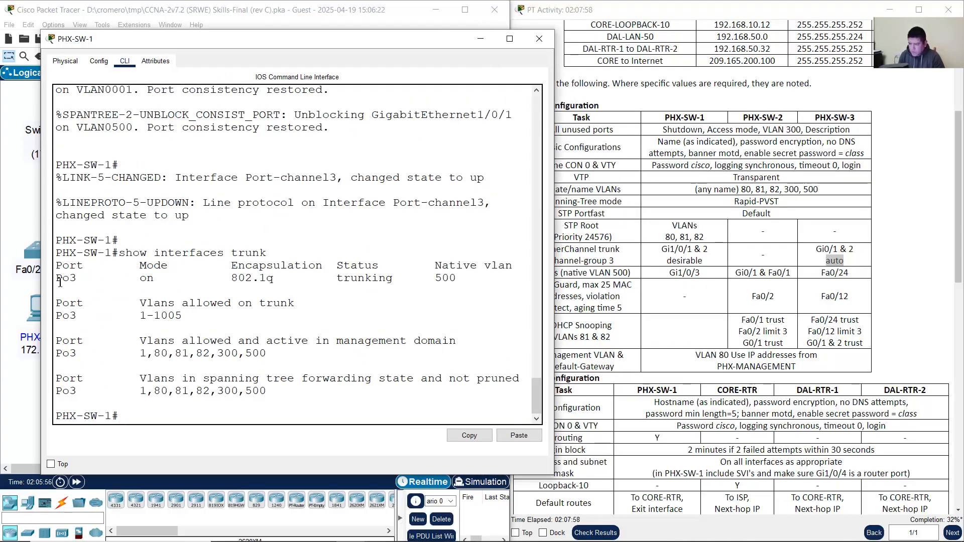
{"action": "left_click_drag", "start_coordinate": [60, 281], "coordinate": [468, 279]}
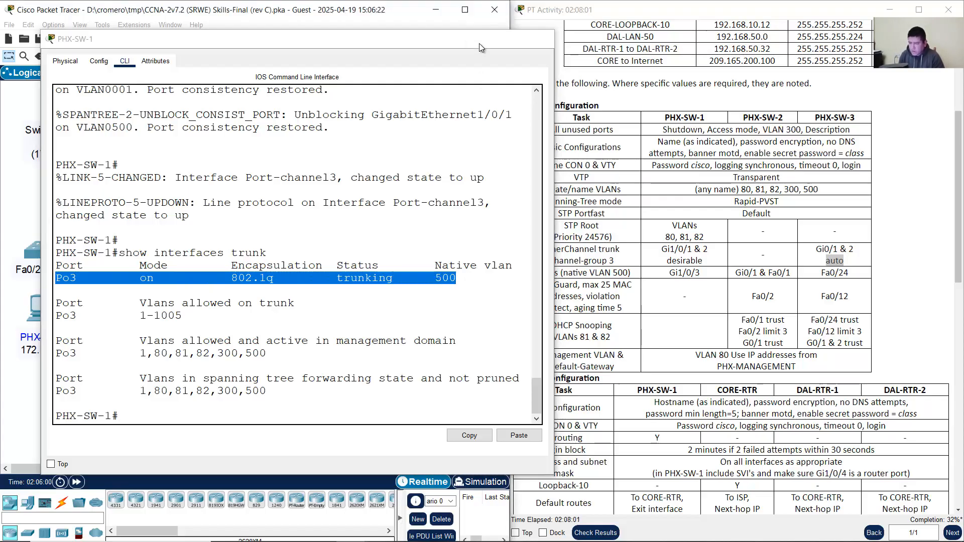
{"action": "left_click", "coordinate": [480, 39]}
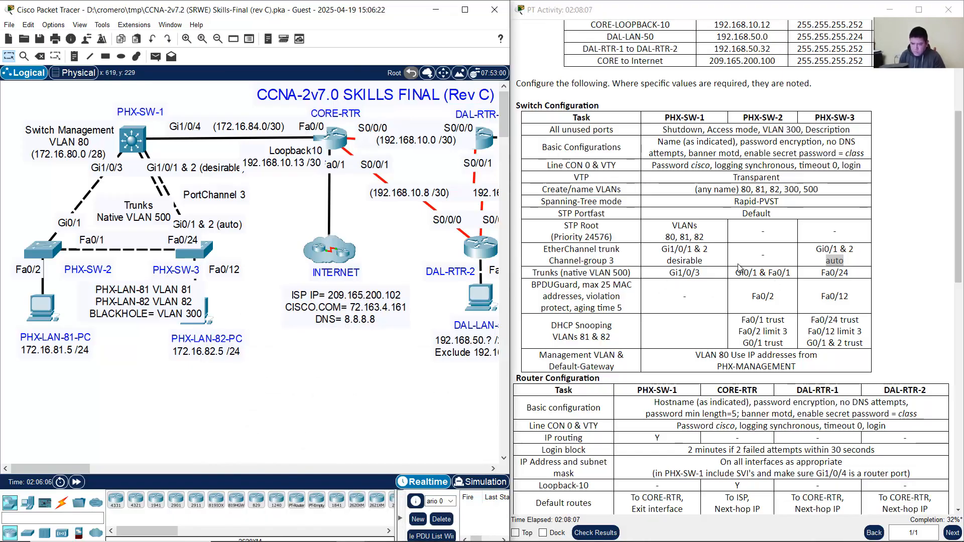
Step: Check the task table's native VLAN 500 trunk requirement, identifying Gi1/0/3 as PHX-SW-1's trunk port
{"action": "left_click_drag", "start_coordinate": [584, 250], "coordinate": [853, 267]}
{"action": "left_click", "coordinate": [622, 274]}
{"action": "left_click_drag", "start_coordinate": [545, 274], "coordinate": [643, 278]}
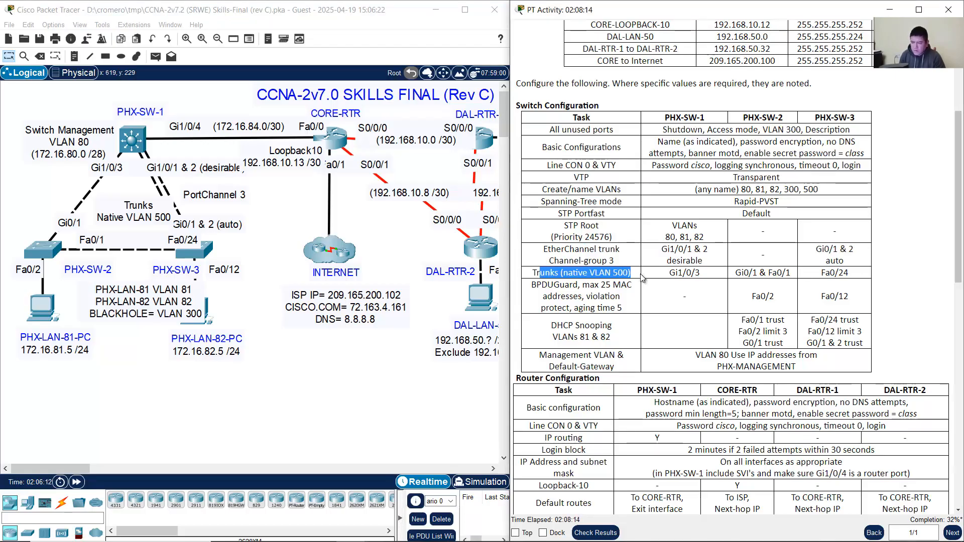
{"action": "left_click_drag", "start_coordinate": [663, 119], "coordinate": [716, 126]}
{"action": "left_click", "coordinate": [187, 99]}
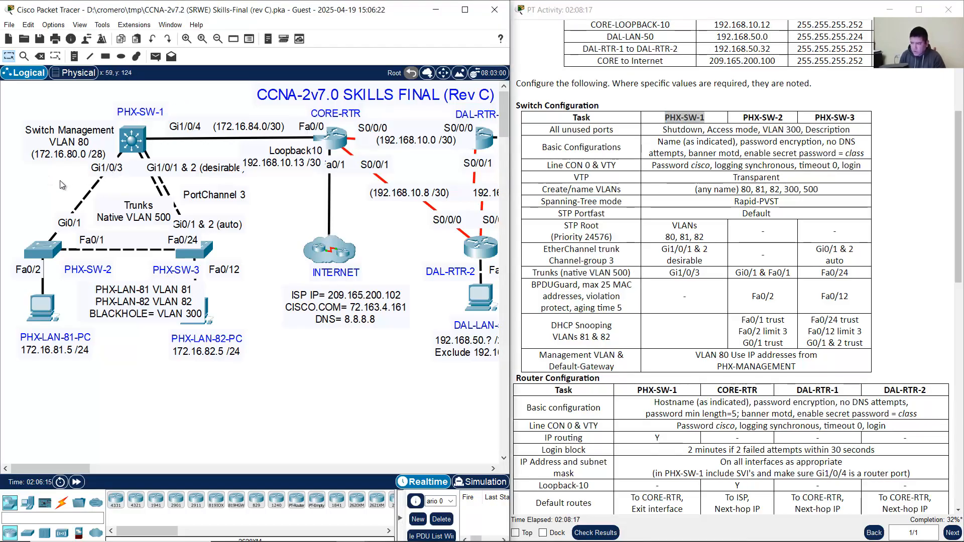
{"action": "left_click_drag", "start_coordinate": [44, 174], "coordinate": [104, 282]}
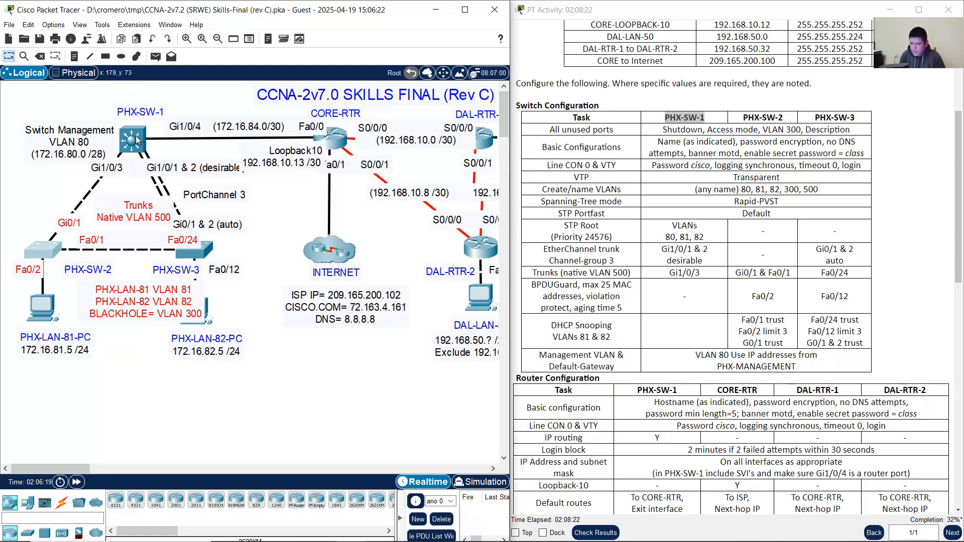
{"action": "left_click_drag", "start_coordinate": [669, 273], "coordinate": [703, 277]}
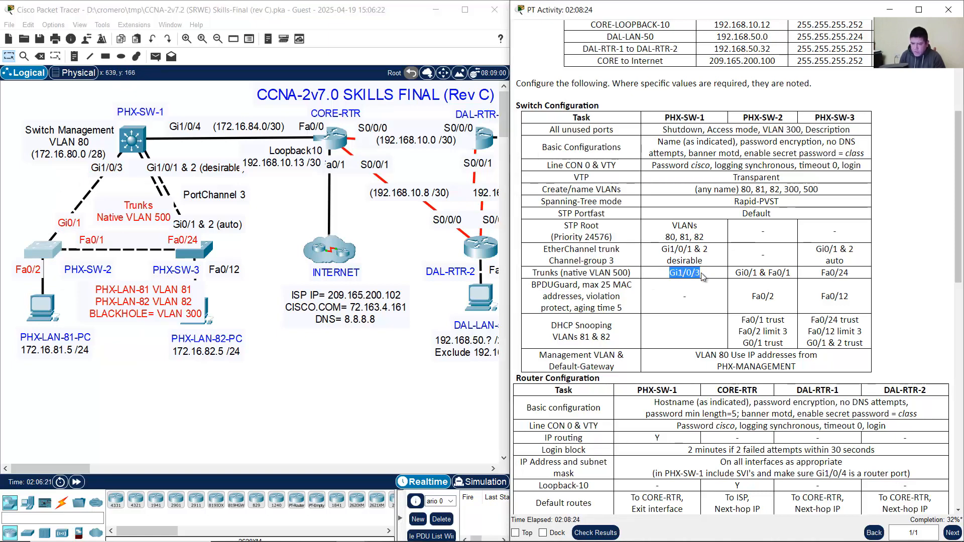
Step: Enter global configuration on PHX-SW-1 and select interface Gi1/0/3
{"action": "left_click", "coordinate": [135, 140]}
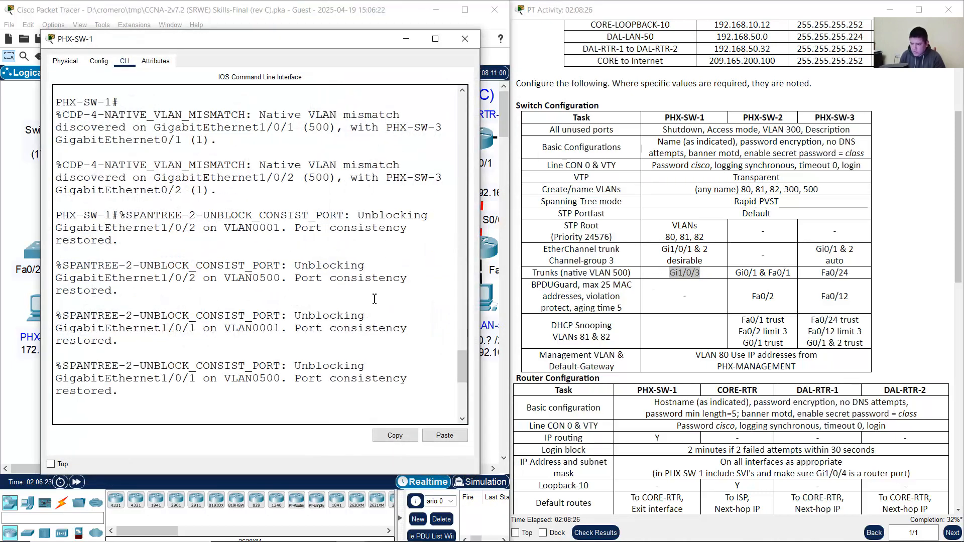
{"action": "key", "text": "Return"}
{"action": "type", "text": "co"}
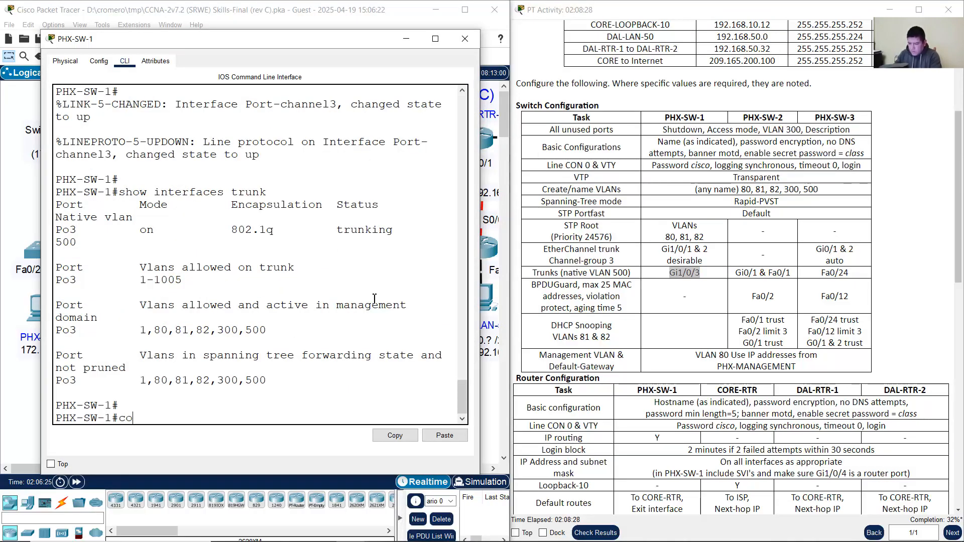
{"action": "type", "text": "nf term"}
{"action": "key", "text": "Return"}
{"action": "type", "text": "ig)#int g"}
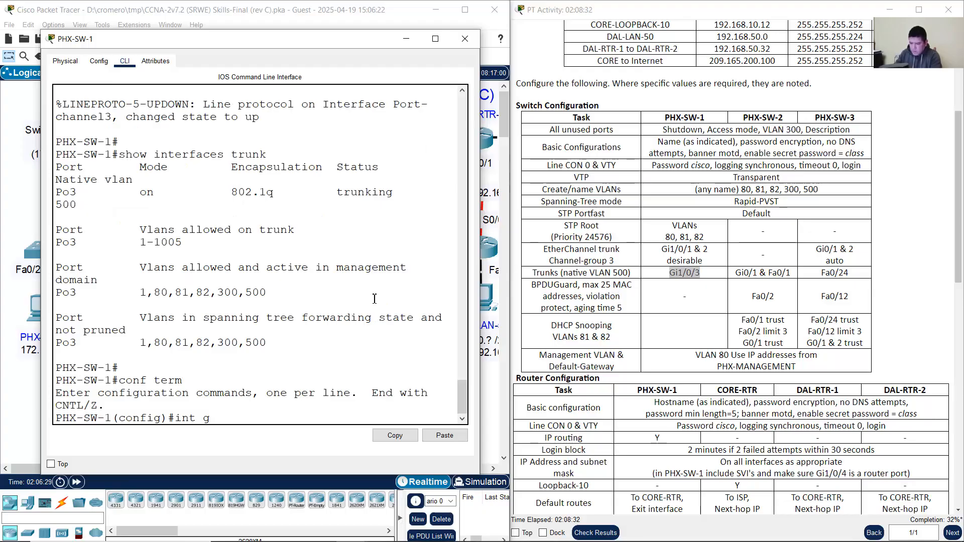
{"action": "type", "text": "1/0/3"}
{"action": "key", "text": "Return"}
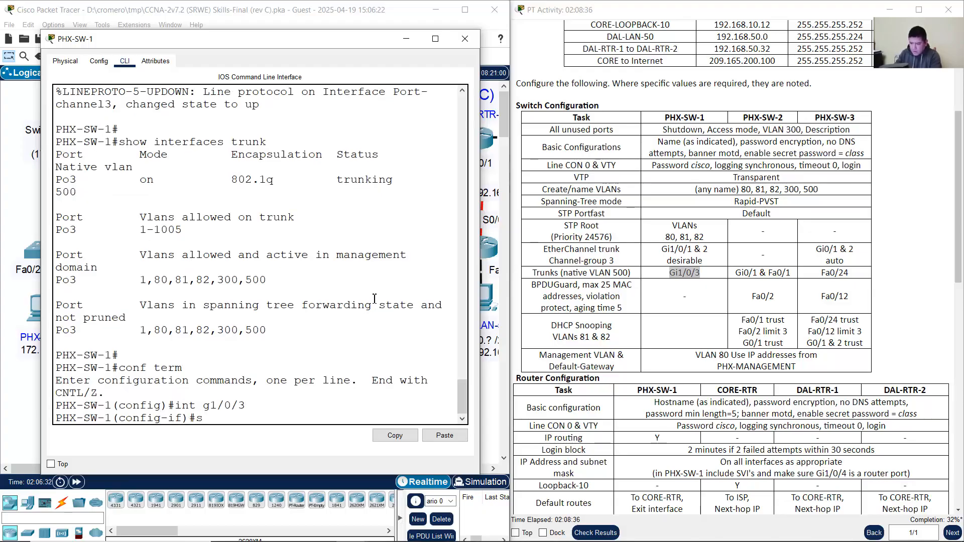
Step: Make Gi1/0/3 a trunk with native VLAN 500, exit, and close the window
{"action": "type", "text": "switchport mode trunk"}
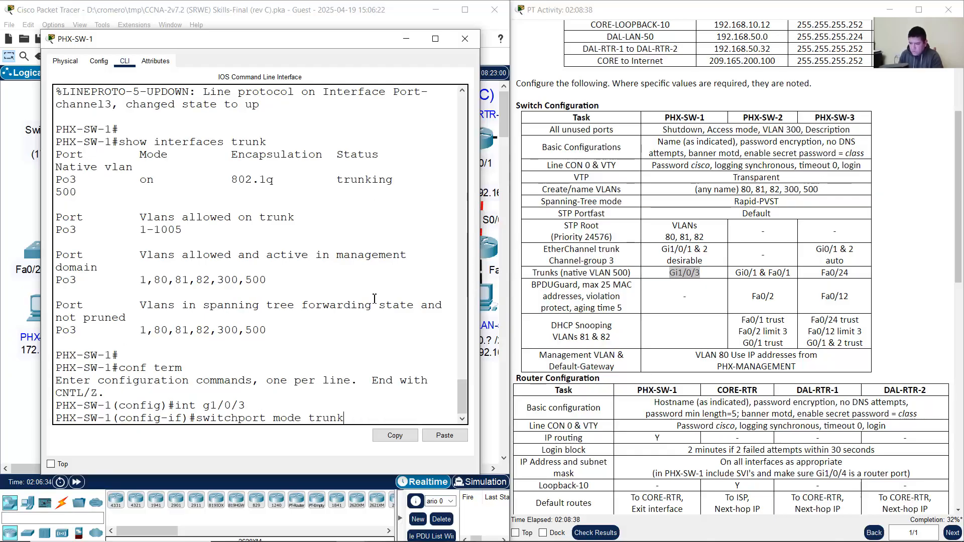
{"action": "key", "text": "Return"}
{"action": "key", "text": "Up"}
{"action": "key", "text": "Up"}
{"action": "key", "text": "Up"}
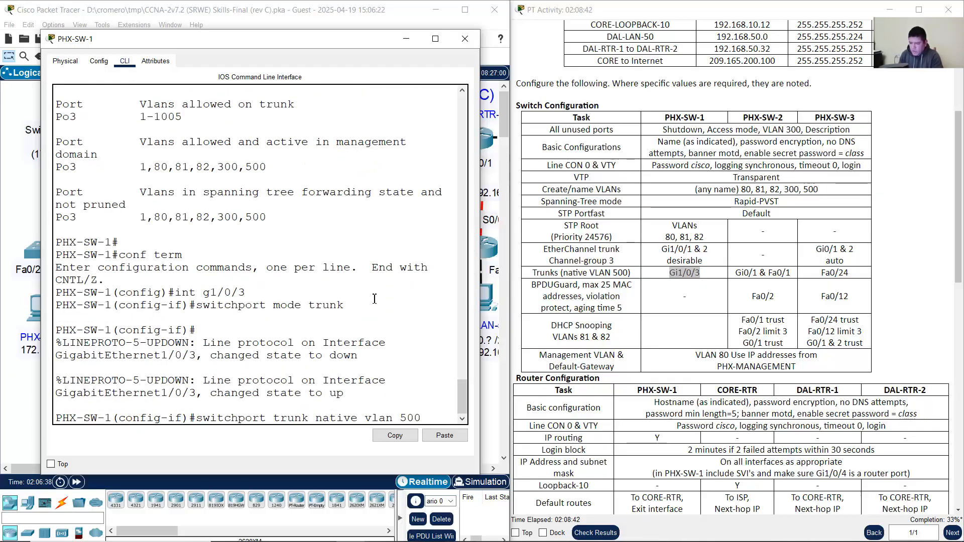
{"action": "key", "text": "Return"}
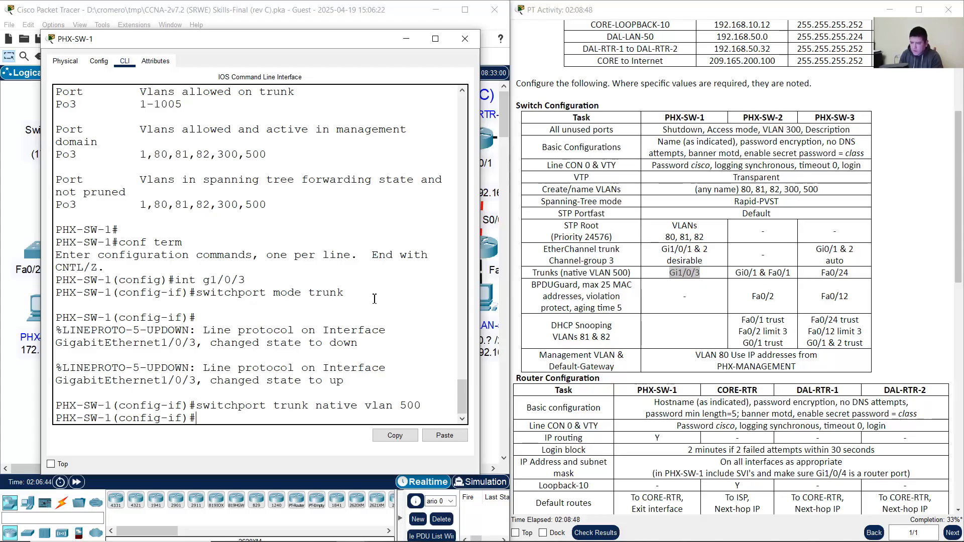
{"action": "type", "text": "exi"}
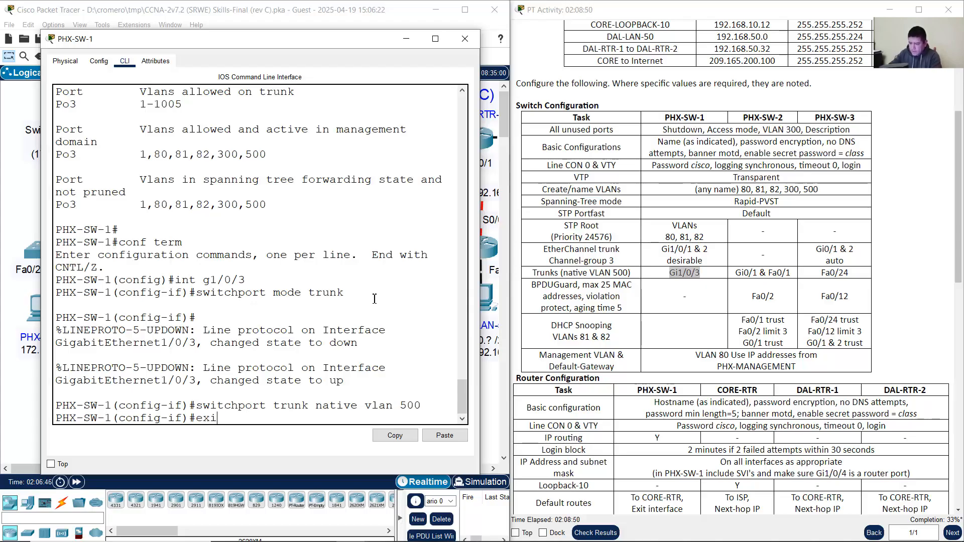
{"action": "type", "text": "t"}
{"action": "key", "text": "Return"}
{"action": "left_click", "coordinate": [465, 39]}
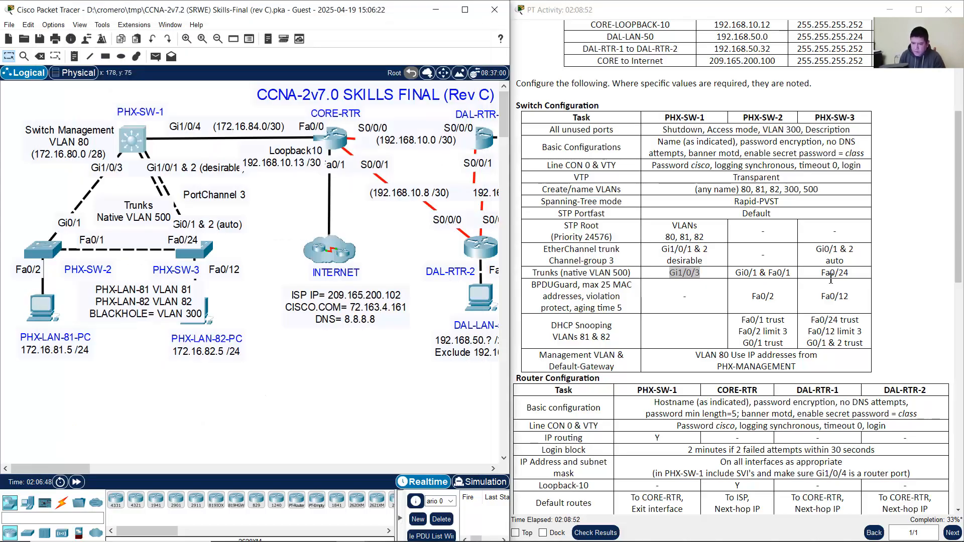
Step: Mark PHX-SW-2's trunk ports Gi0/1 and Fa0/1 in the task sheet and open PHX-SW-2
{"action": "left_click", "coordinate": [751, 257]}
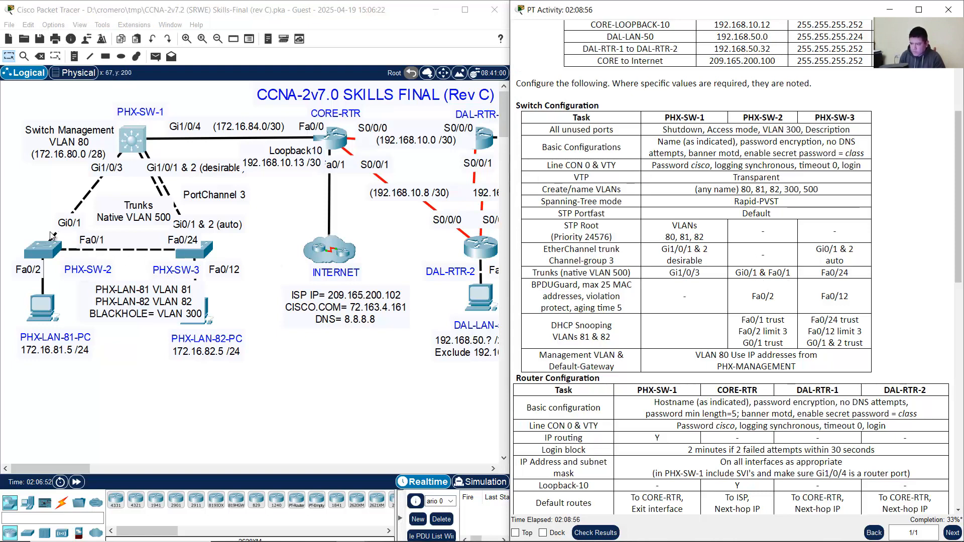
{"action": "mouse_move", "coordinate": [29, 220]}
{"action": "left_mouse_down"}
{"action": "mouse_move", "coordinate": [82, 274]}
{"action": "mouse_move", "coordinate": [240, 276]}
{"action": "left_mouse_up"}
{"action": "left_click_drag", "start_coordinate": [736, 273], "coordinate": [787, 273]}
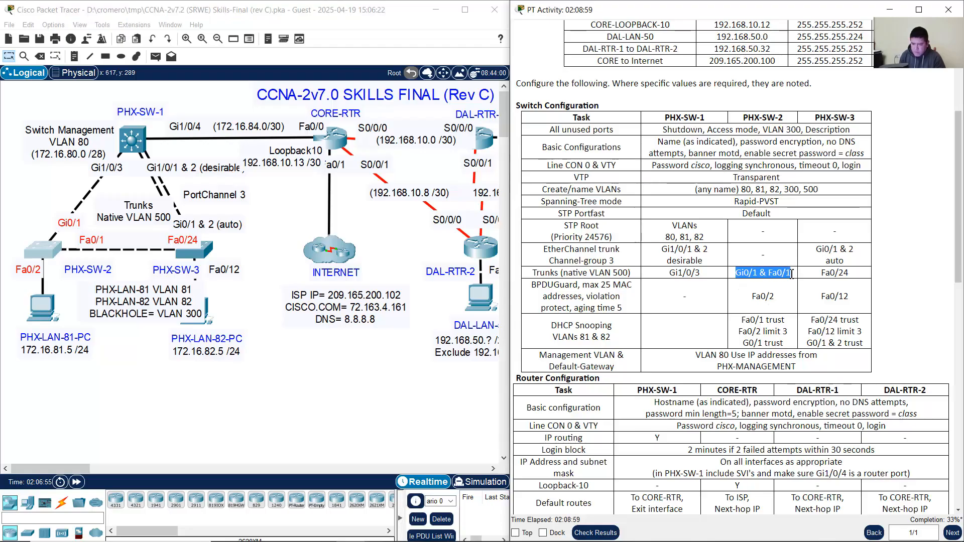
{"action": "left_click", "coordinate": [43, 251]}
Step: Select Fa0/1 and Gi0/1 together with 'int range f0/1,g0/1' and make them trunks
{"action": "left_click_drag", "start_coordinate": [610, 45], "coordinate": [293, 42]}
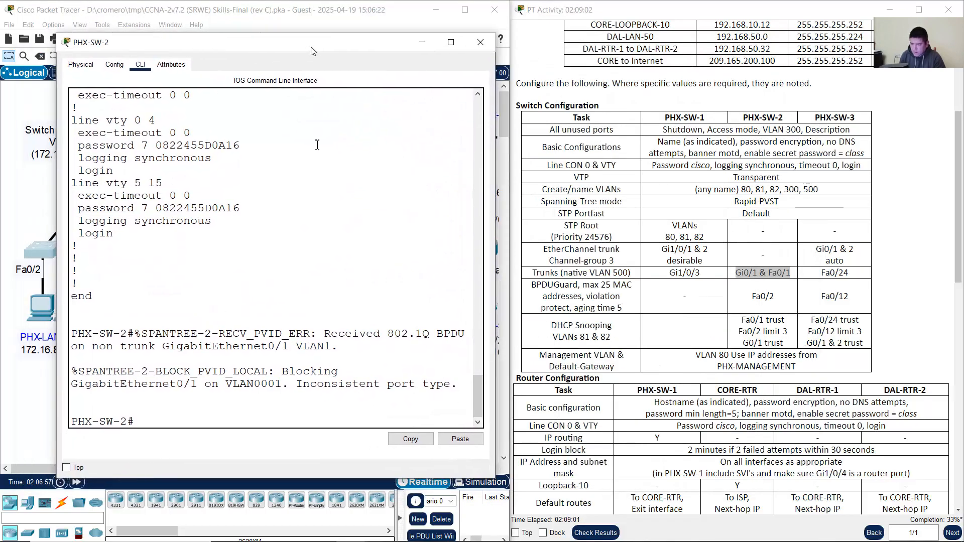
{"action": "type", "text": "conf term"}
{"action": "key", "text": "Return"}
{"action": "type", "text": "int range f0/"}
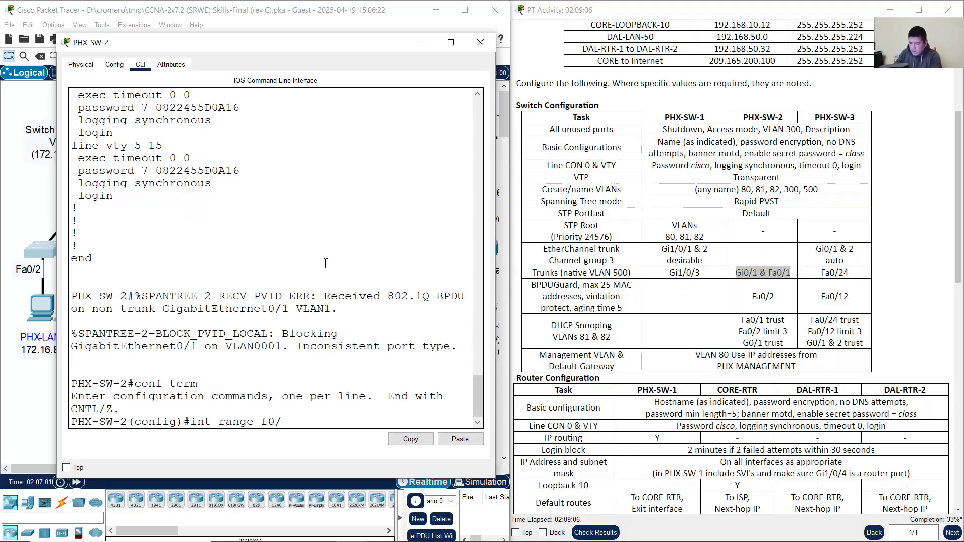
{"action": "type", "text": "1,g0/1"}
{"action": "key", "text": "Return"}
{"action": "type", "text": "sw"}
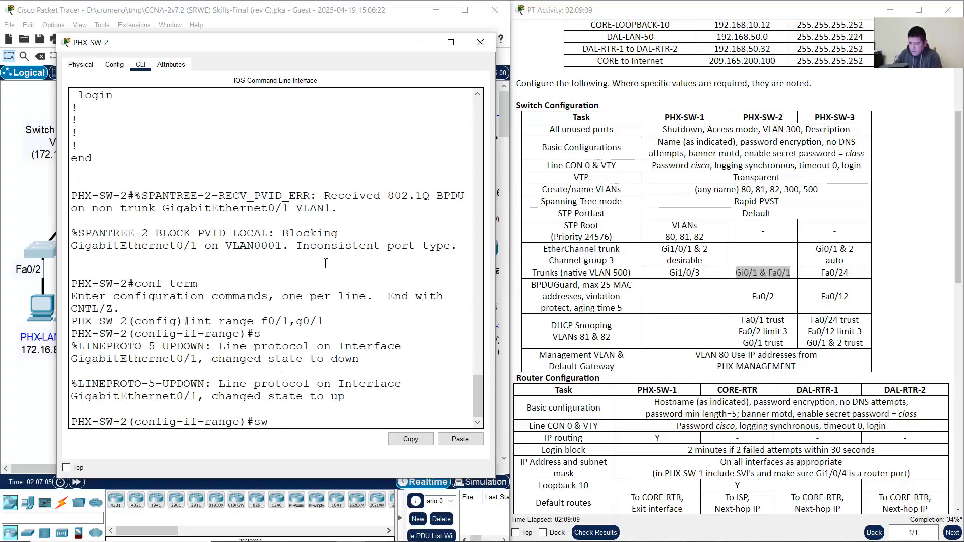
{"action": "type", "text": "itc"}
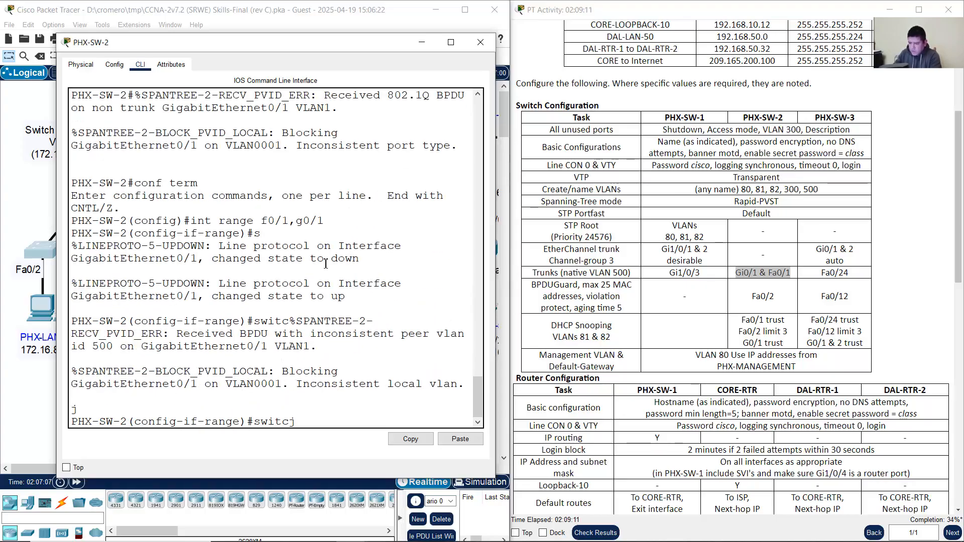
{"action": "type", "text": "hport mode trunk"}
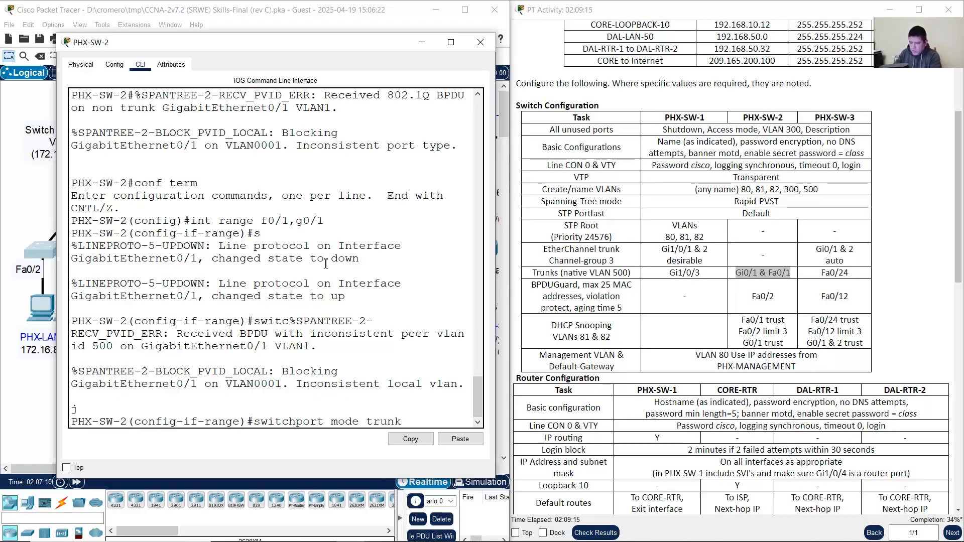
{"action": "key", "text": "Return"}
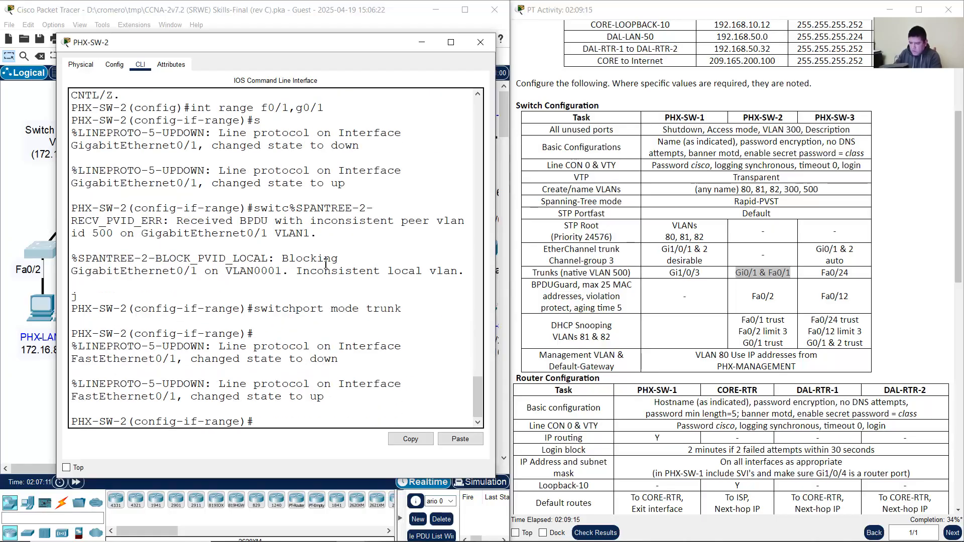
Step: Set native VLAN 500 on the Fa0/1 and Gi0/1 trunks
{"action": "key", "text": "Up"}
{"action": "key", "text": "Left"}
{"action": "key", "text": "Left"}
{"action": "key", "text": "Left"}
{"action": "key", "text": "Left"}
{"action": "key", "text": "Left"}
{"action": "key", "text": "BackSpace"}
{"action": "key", "text": "BackSpace"}
{"action": "key", "text": "BackSpace"}
{"action": "key", "text": "BackSpace"}
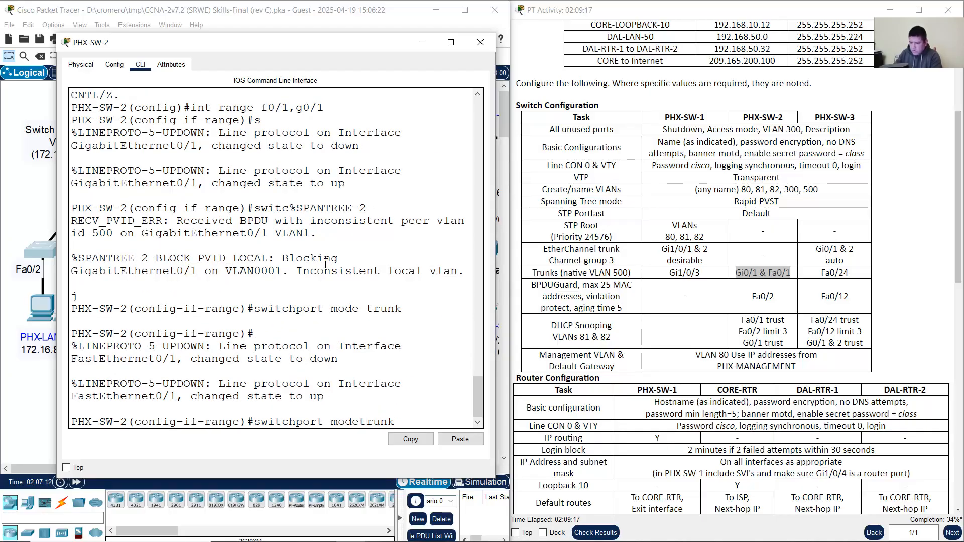
{"action": "key", "text": "BackSpace"}
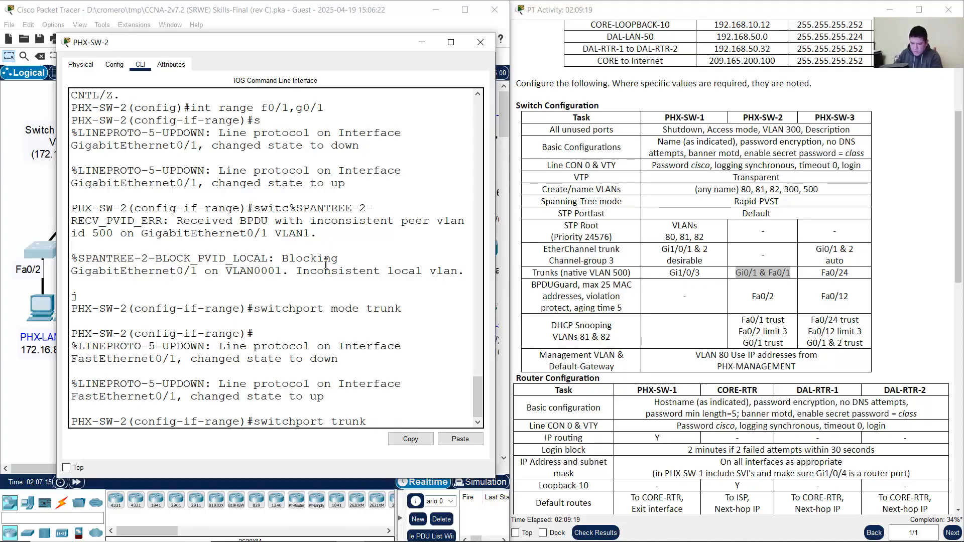
{"action": "type", "text": "native"}
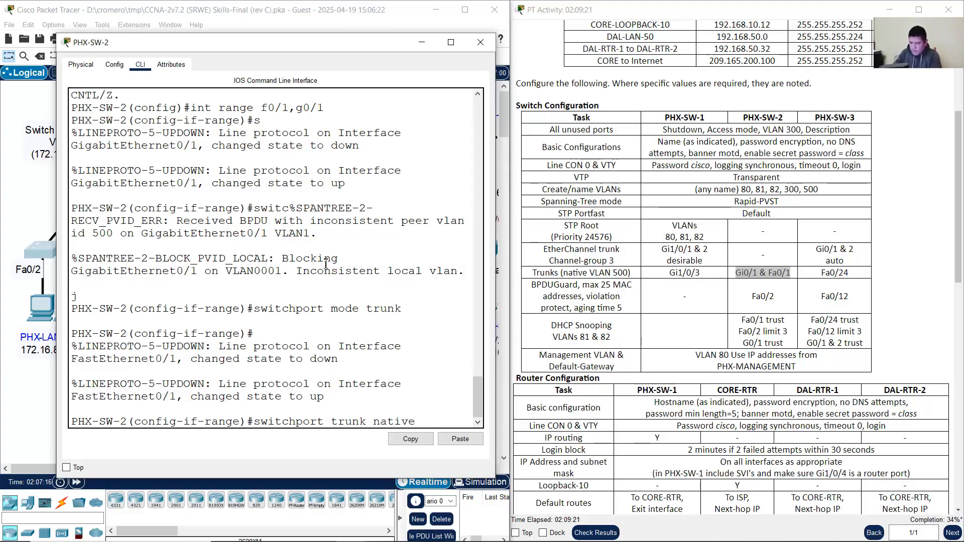
{"action": "type", "text": " vlan 500"}
{"action": "key", "text": "Return"}
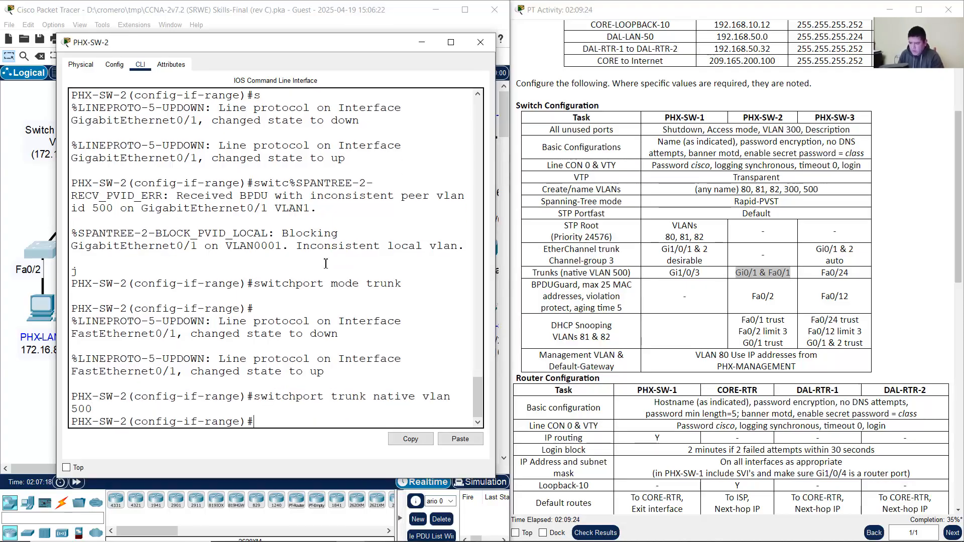
Step: Check the interface range command against PHX-SW-2's trunk ports listed in the task sheet
{"action": "left_click_drag", "start_coordinate": [497, 210], "coordinate": [571, 209]}
{"action": "scroll", "coordinate": [349, 269], "scroll_direction": "up", "scroll_amount": 2}
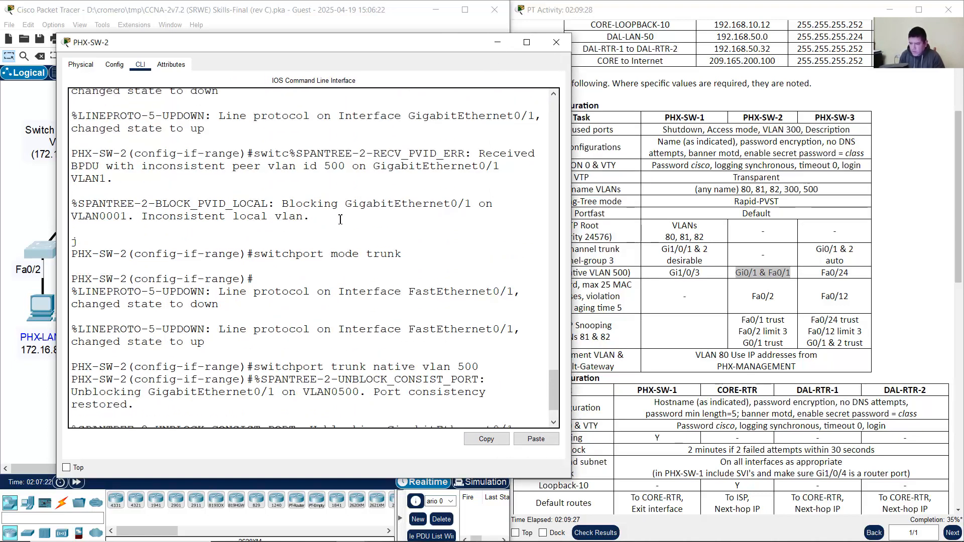
{"action": "scroll", "coordinate": [331, 252], "scroll_direction": "down", "scroll_amount": 2}
{"action": "scroll", "coordinate": [340, 258], "scroll_direction": "up", "scroll_amount": 2}
{"action": "scroll", "coordinate": [340, 259], "scroll_direction": "up", "scroll_amount": 2}
{"action": "scroll", "coordinate": [340, 259], "scroll_direction": "up", "scroll_amount": 1}
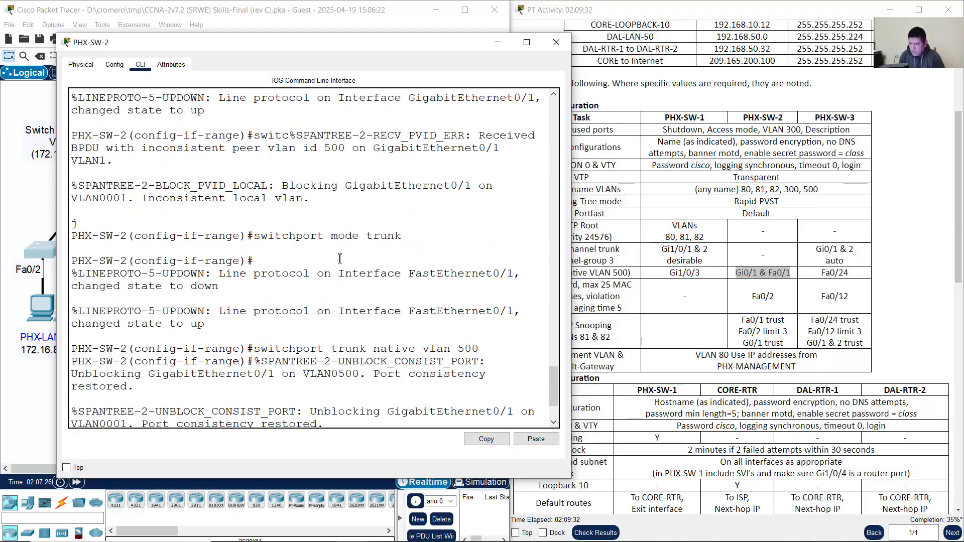
{"action": "scroll", "coordinate": [334, 249], "scroll_direction": "up", "scroll_amount": 3}
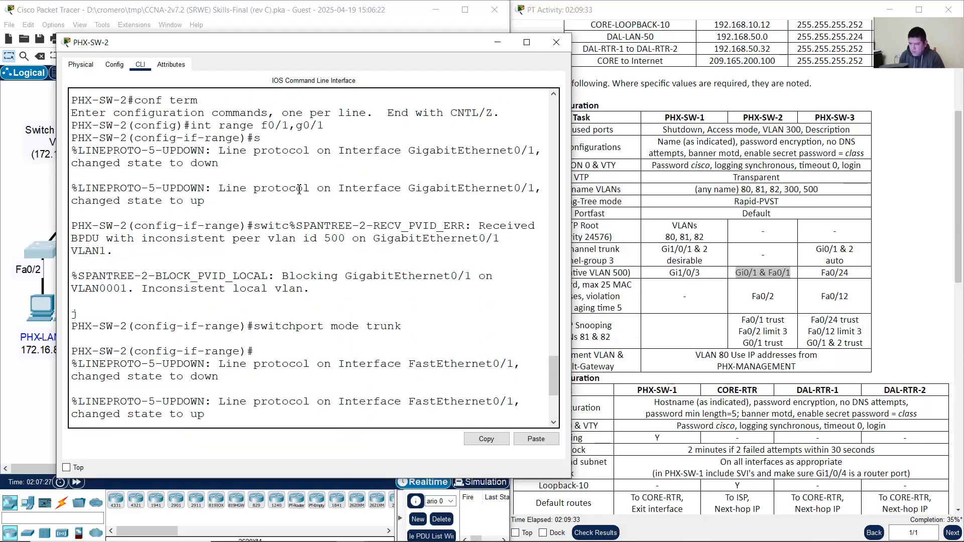
{"action": "left_click_drag", "start_coordinate": [191, 125], "coordinate": [339, 125]}
{"action": "left_click_drag", "start_coordinate": [735, 273], "coordinate": [787, 272]}
{"action": "left_click", "coordinate": [297, 194]}
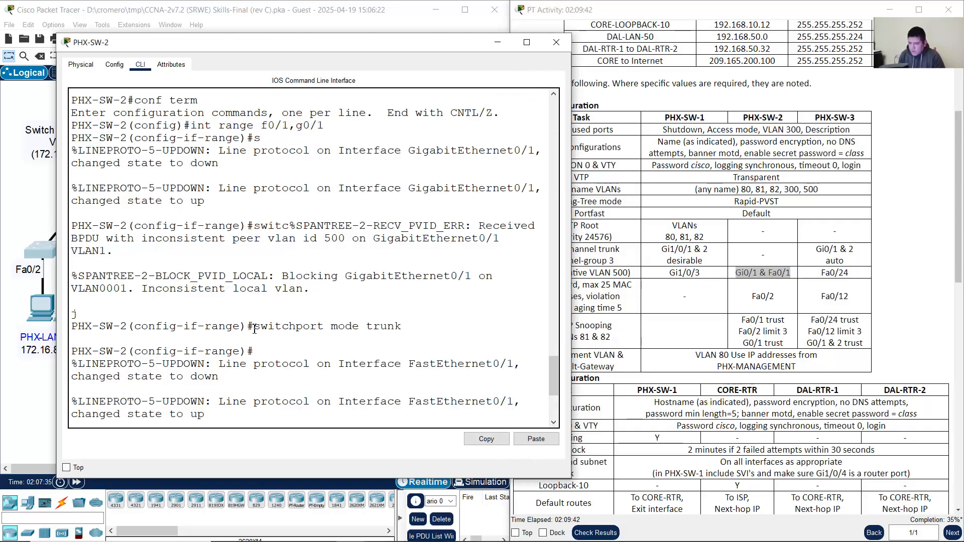
Step: Reapply native VLAN 500, review the output, and minimize the PHX-SW-2 window
{"action": "left_click_drag", "start_coordinate": [254, 328], "coordinate": [411, 329]}
{"action": "type", "text": "switchport trunk native vlan 500"}
{"action": "key", "text": "Return"}
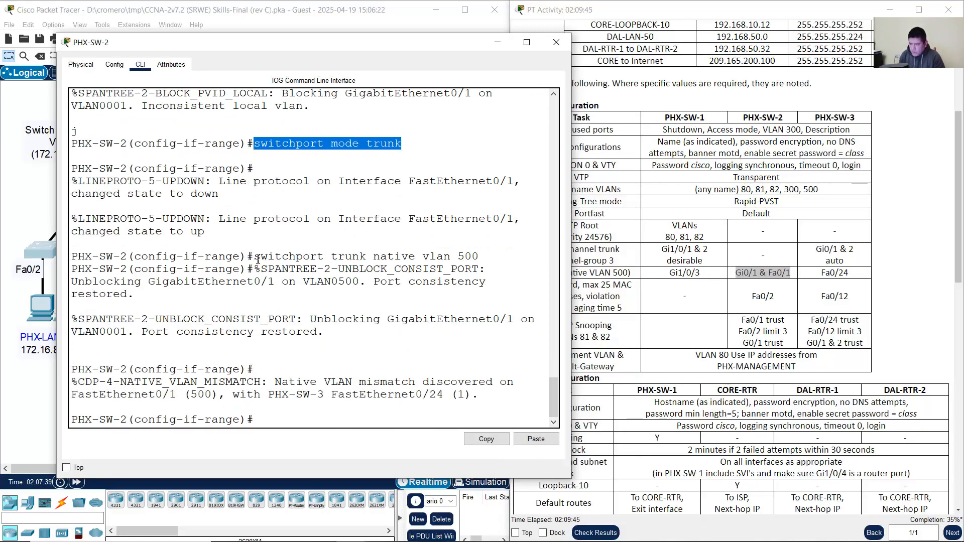
{"action": "left_click_drag", "start_coordinate": [256, 258], "coordinate": [489, 206]}
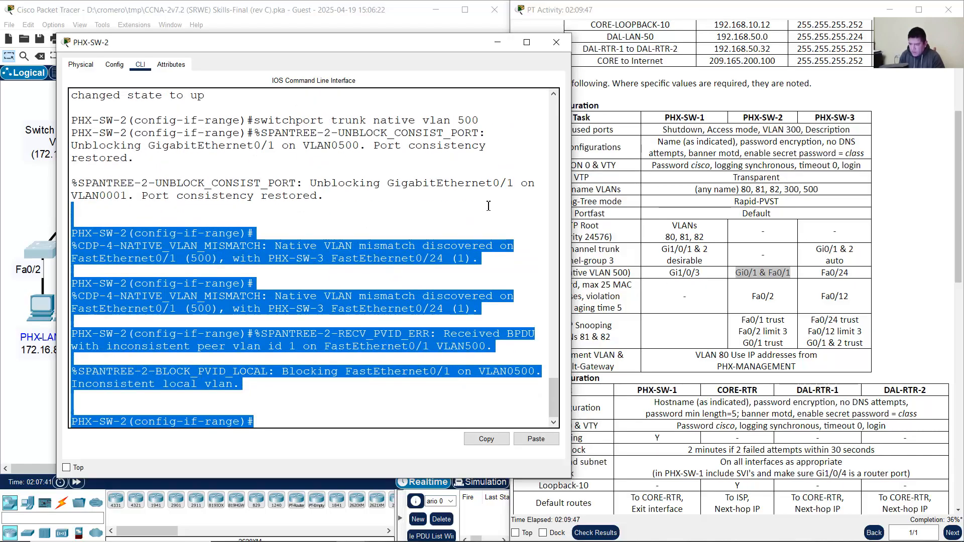
{"action": "left_click", "coordinate": [444, 197]}
{"action": "left_click_drag", "start_coordinate": [264, 122], "coordinate": [474, 120]}
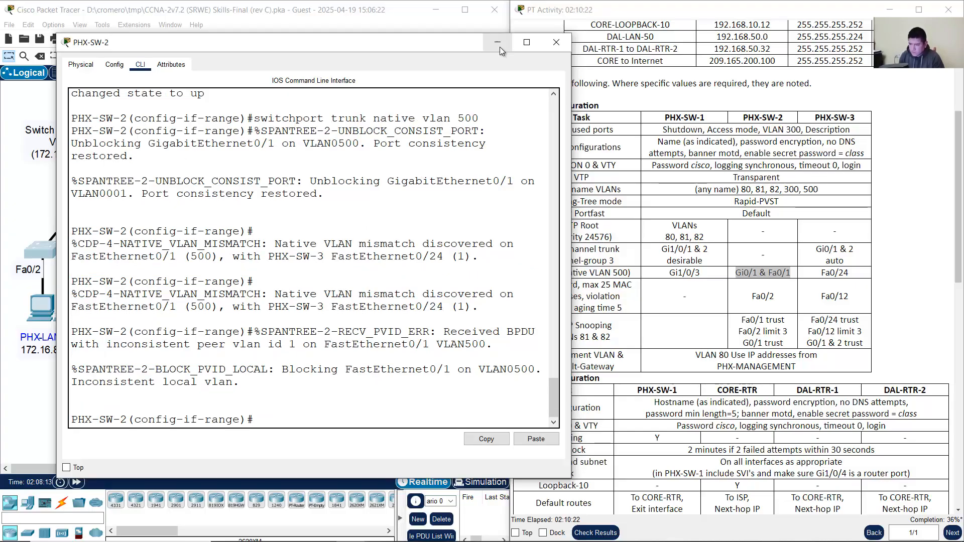
{"action": "left_click", "coordinate": [498, 43]}
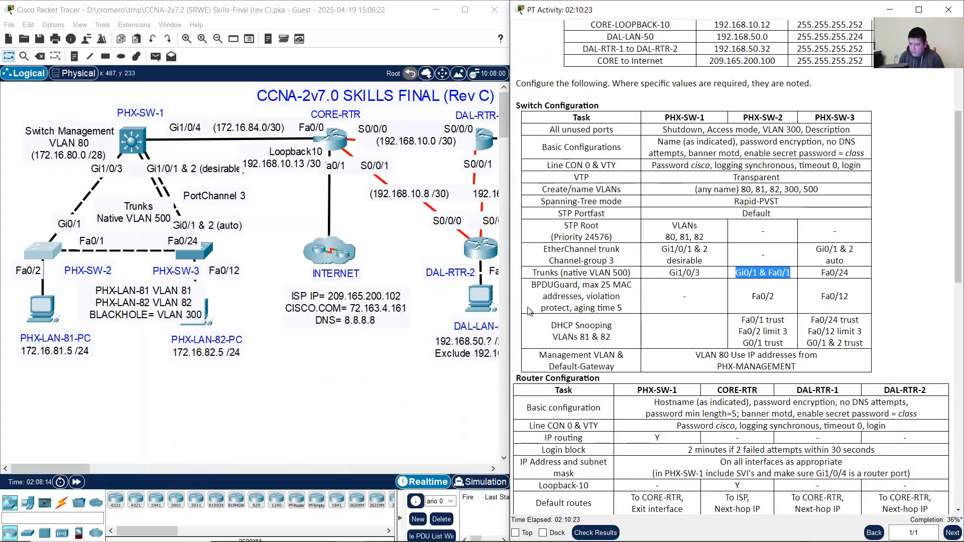
{"action": "left_click", "coordinate": [43, 251]}
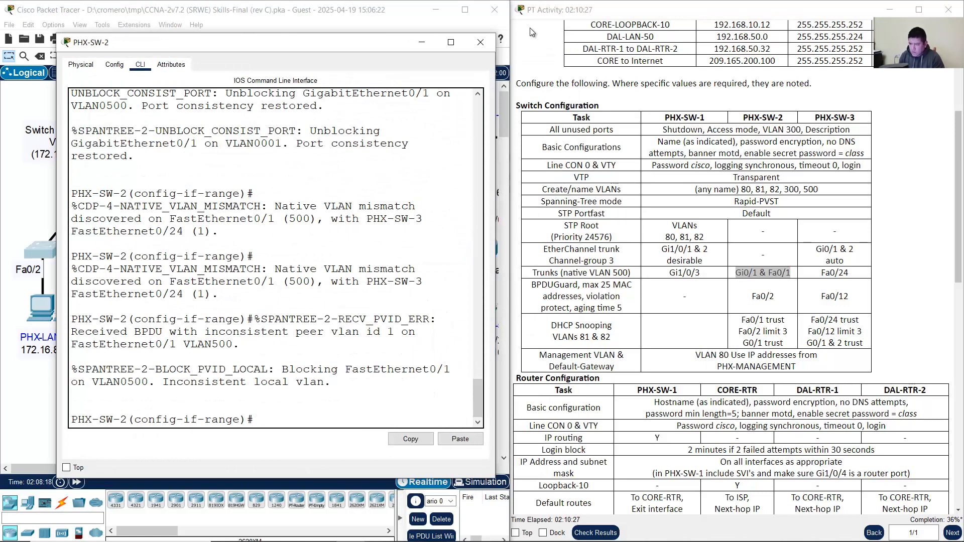
{"action": "left_click_drag", "start_coordinate": [495, 34], "coordinate": [617, 20]}
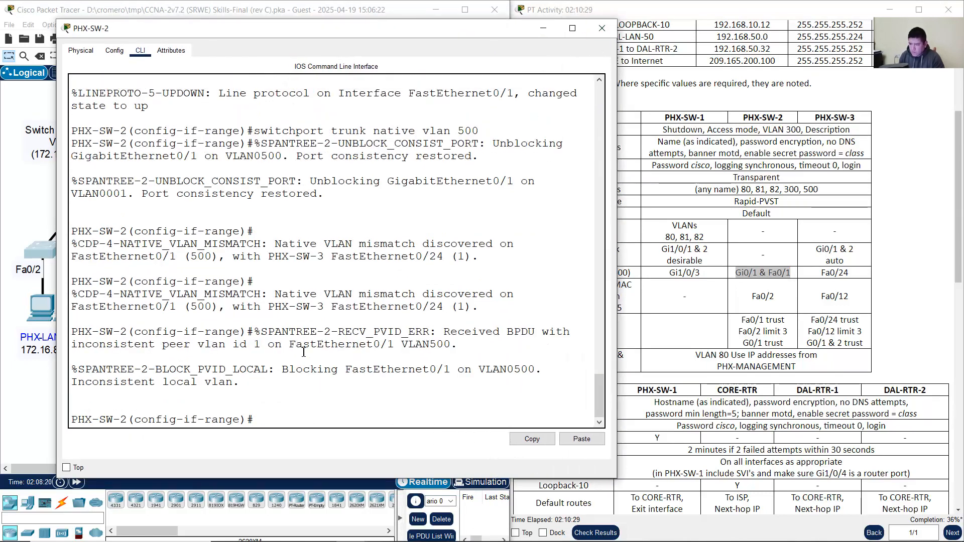
{"action": "left_click_drag", "start_coordinate": [166, 321], "coordinate": [240, 383]}
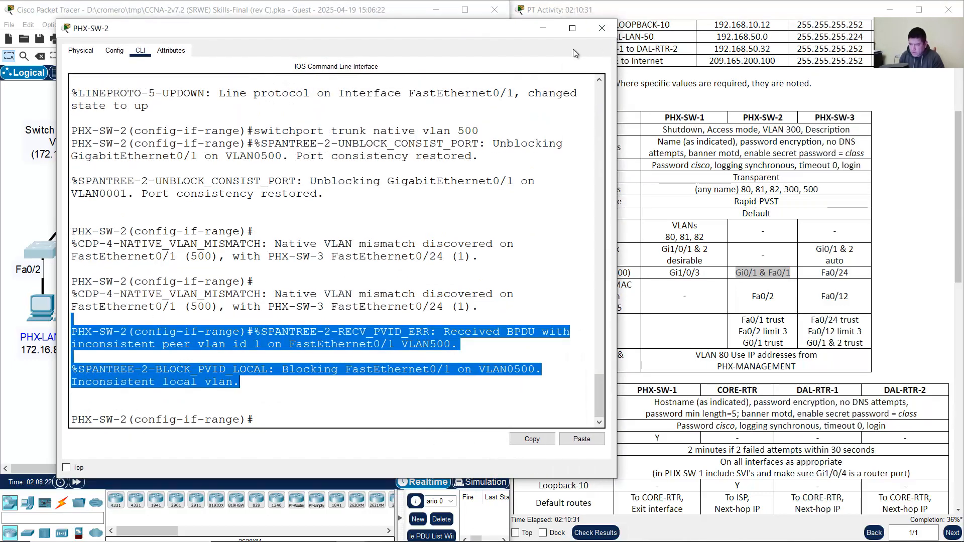
{"action": "left_click", "coordinate": [542, 29]}
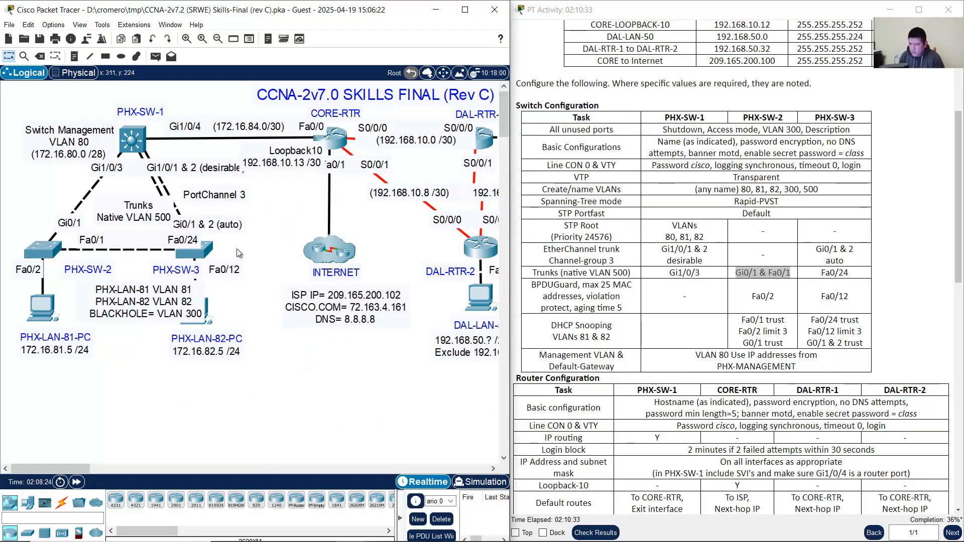
{"action": "left_click_drag", "start_coordinate": [244, 238], "coordinate": [158, 279]}
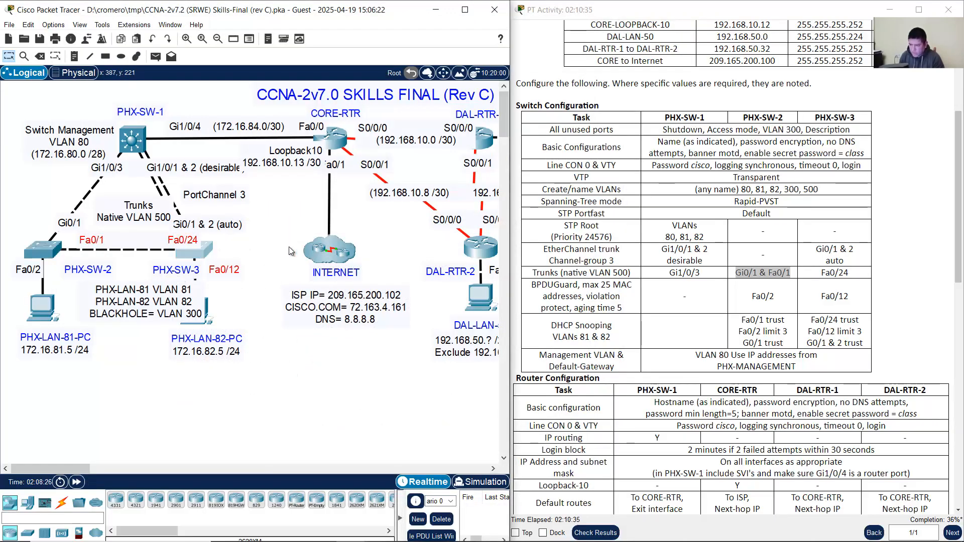
{"action": "left_click", "coordinate": [289, 250]}
{"action": "left_click", "coordinate": [824, 276]}
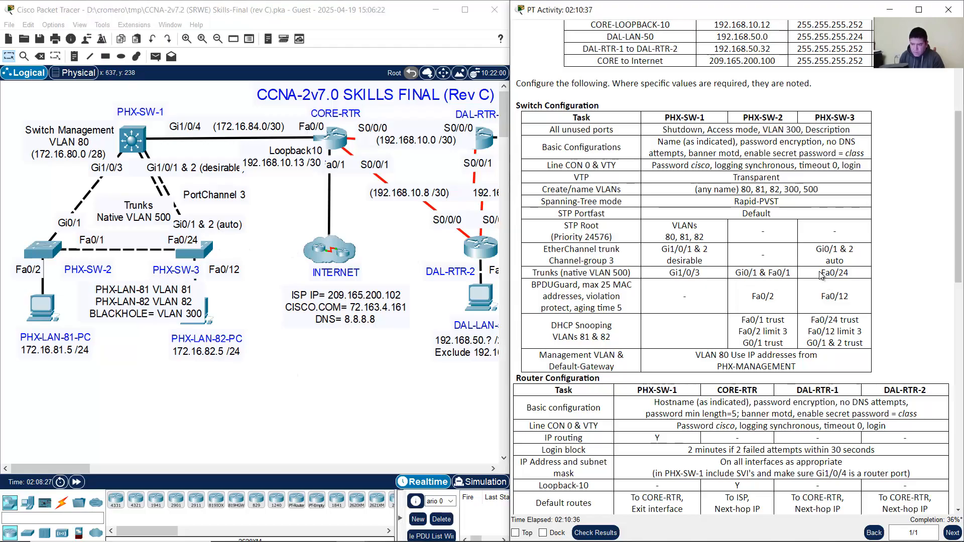
{"action": "left_click_drag", "start_coordinate": [820, 275], "coordinate": [860, 279]}
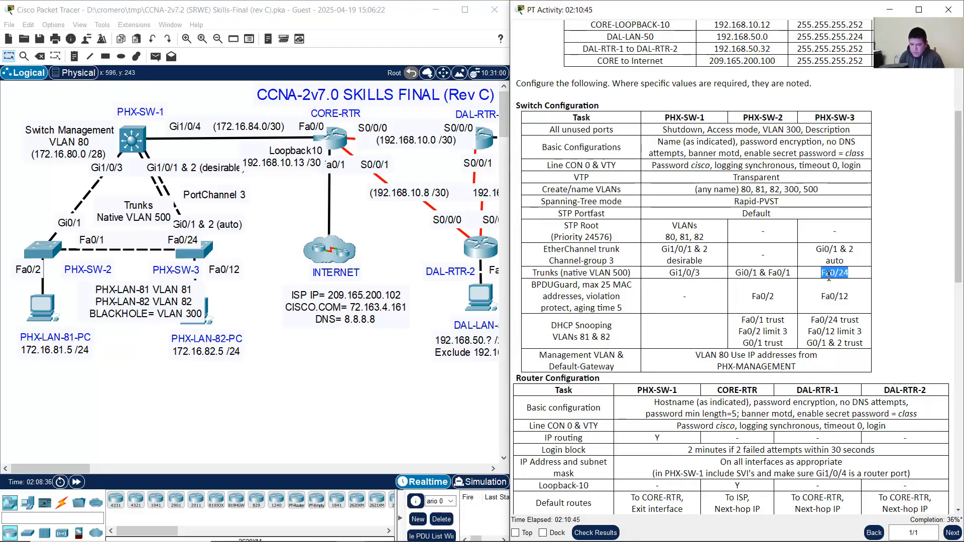
Step: On PHX-SW-3, leave the interface-range mode and select interface Fa0/24
{"action": "left_click", "coordinate": [200, 253]}
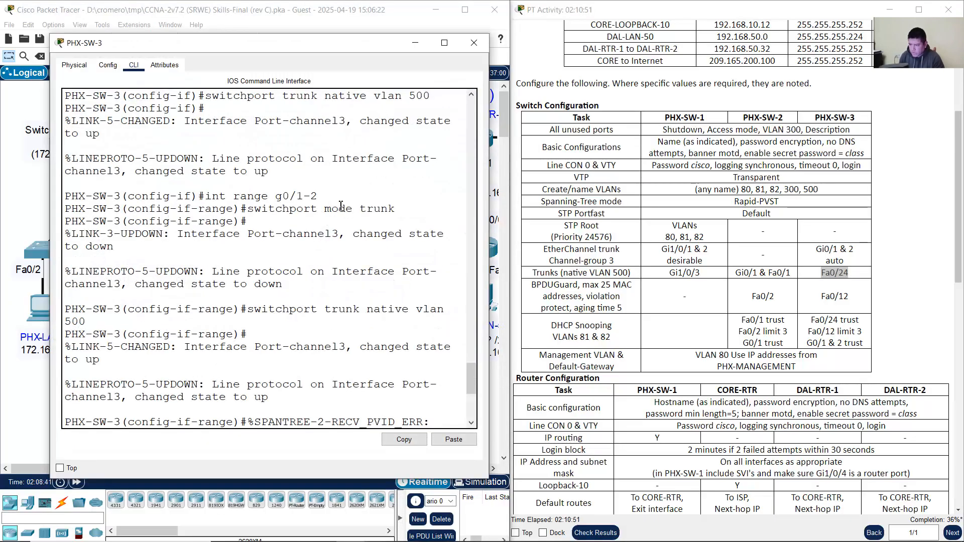
{"action": "key", "text": "Return"}
{"action": "type", "text": "e)#e"}
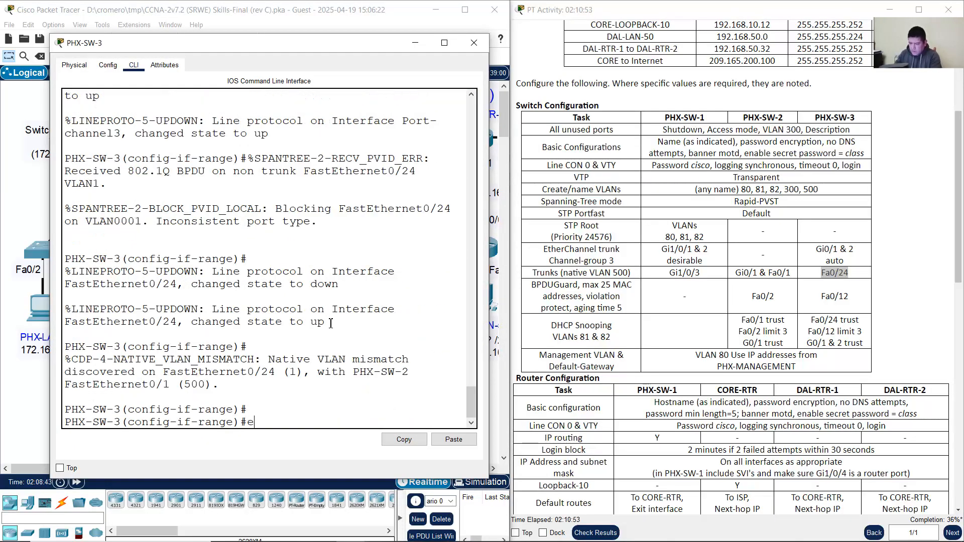
{"action": "type", "text": "xit"}
{"action": "key", "text": "Return"}
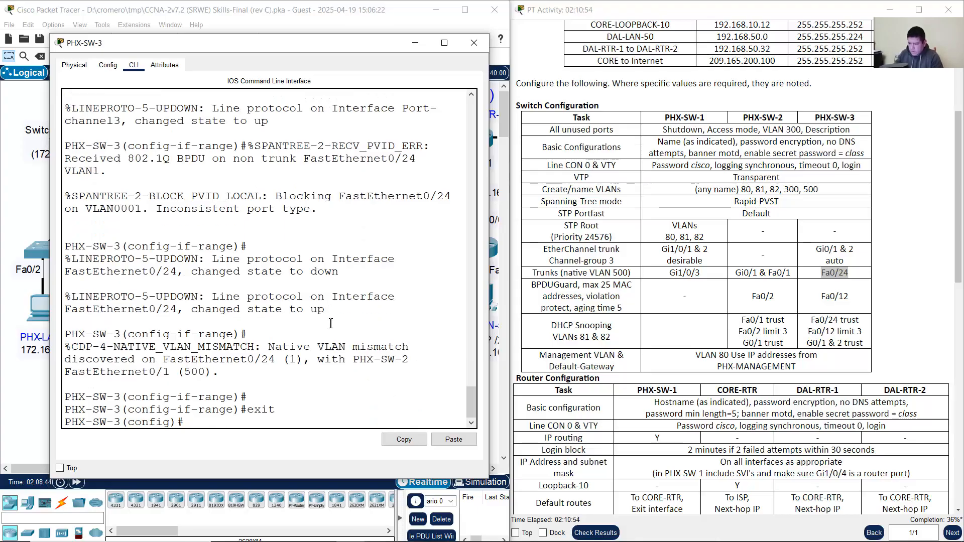
{"action": "triple_click", "coordinate": [183, 427]}
{"action": "left_click", "coordinate": [250, 423]}
{"action": "type", "text": "in"}
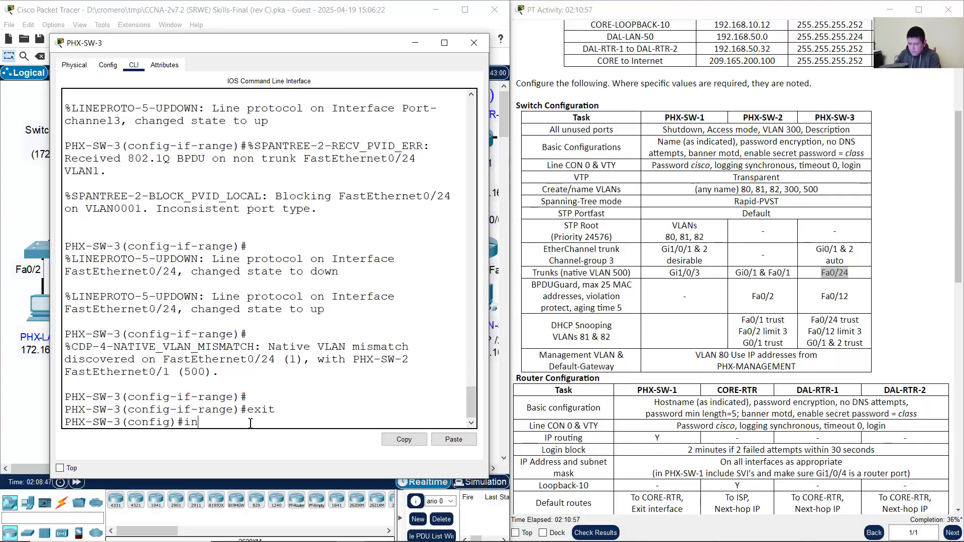
{"action": "type", "text": "t f0/24"}
{"action": "key", "text": "Return"}
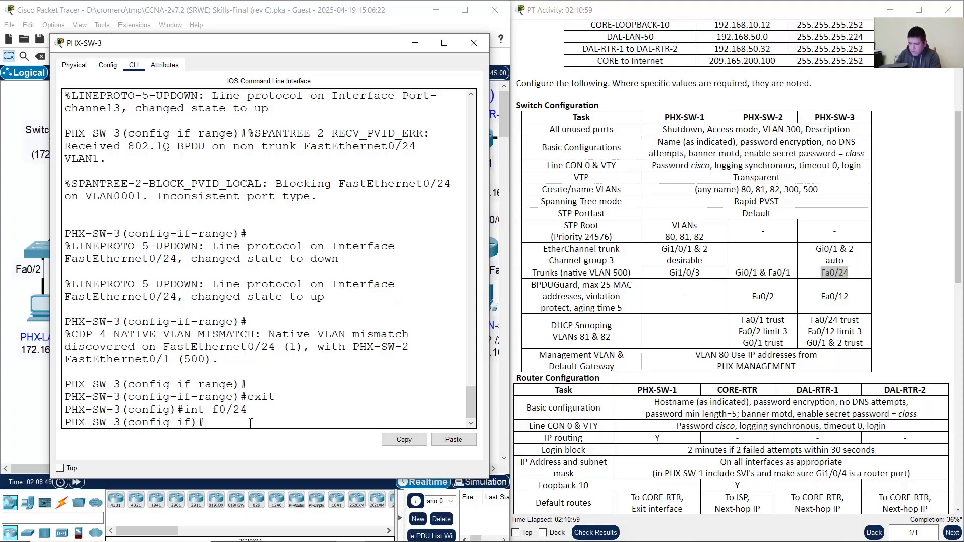
Step: Make Fa0/24 a trunk with native VLAN 500, then exit and move the window aside
{"action": "type", "text": "switch"}
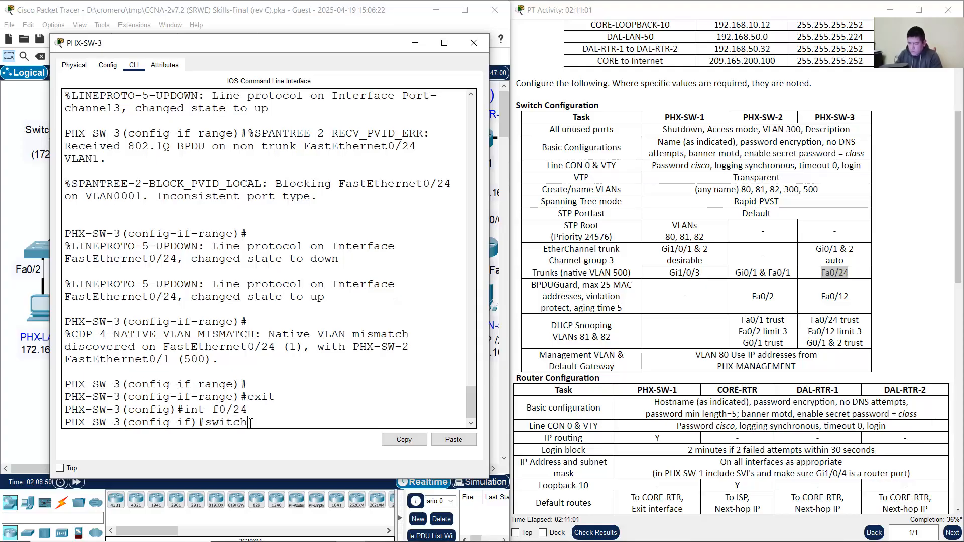
{"action": "type", "text": "port mode trunk"}
{"action": "key", "text": "Return"}
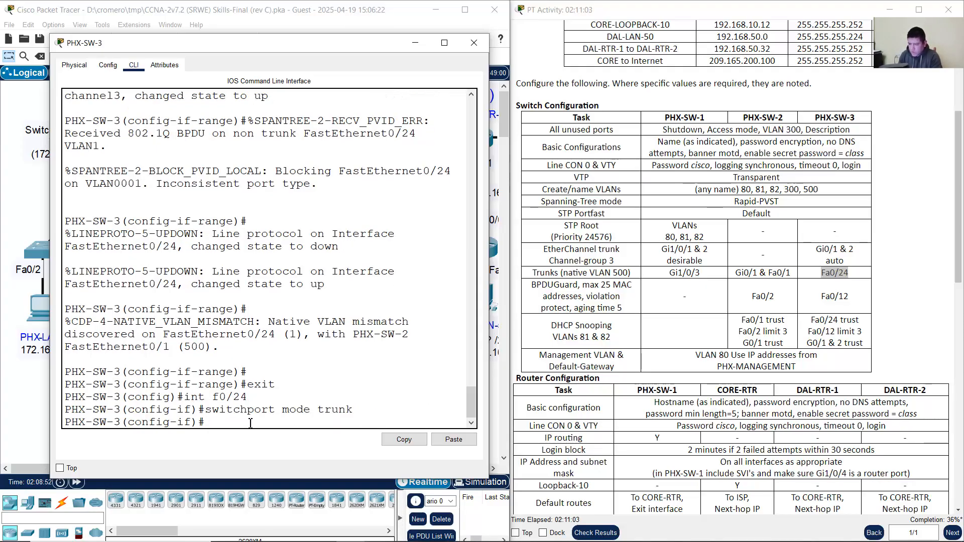
{"action": "key", "text": "Up"}
{"action": "key", "text": "Up"}
{"action": "key", "text": "Up"}
{"action": "key", "text": "Up"}
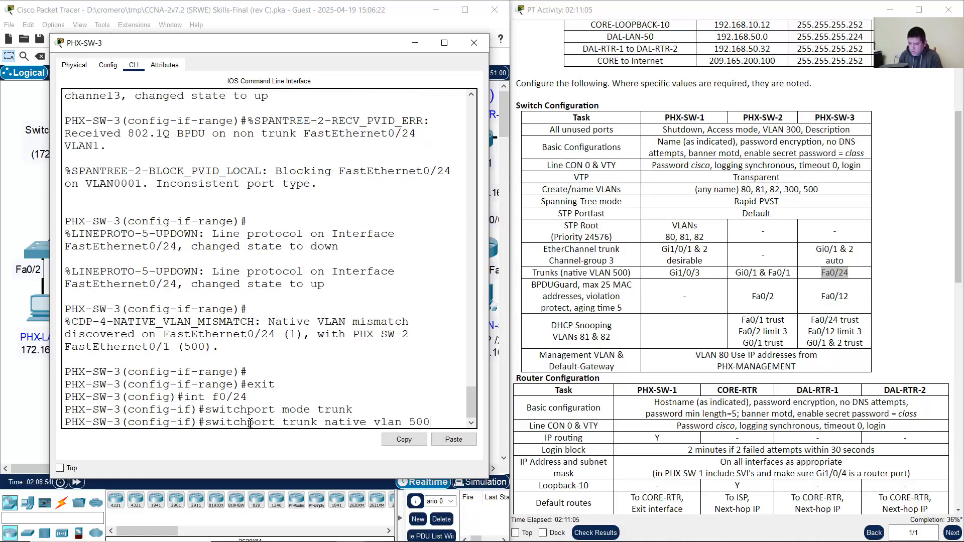
{"action": "key", "text": "Return"}
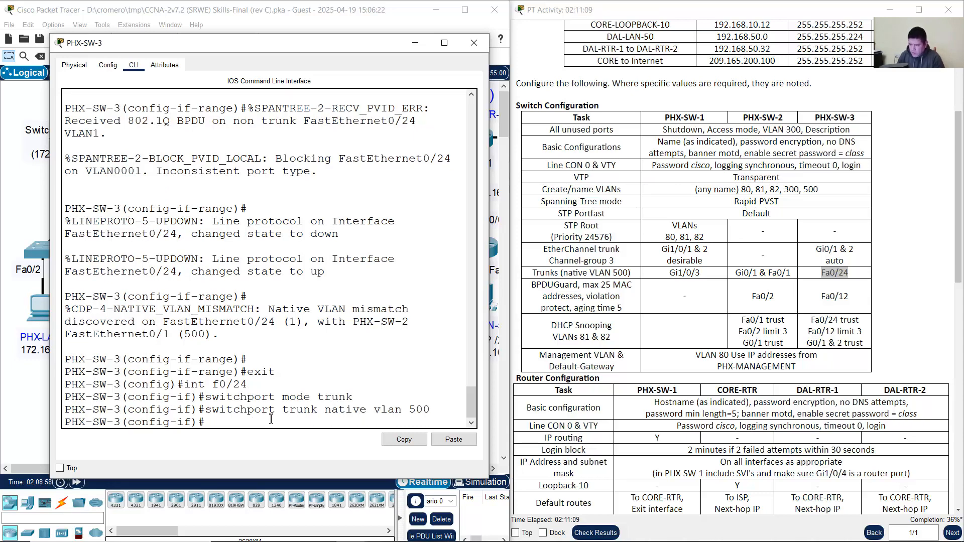
{"action": "type", "text": "exit"}
{"action": "key", "text": "Return"}
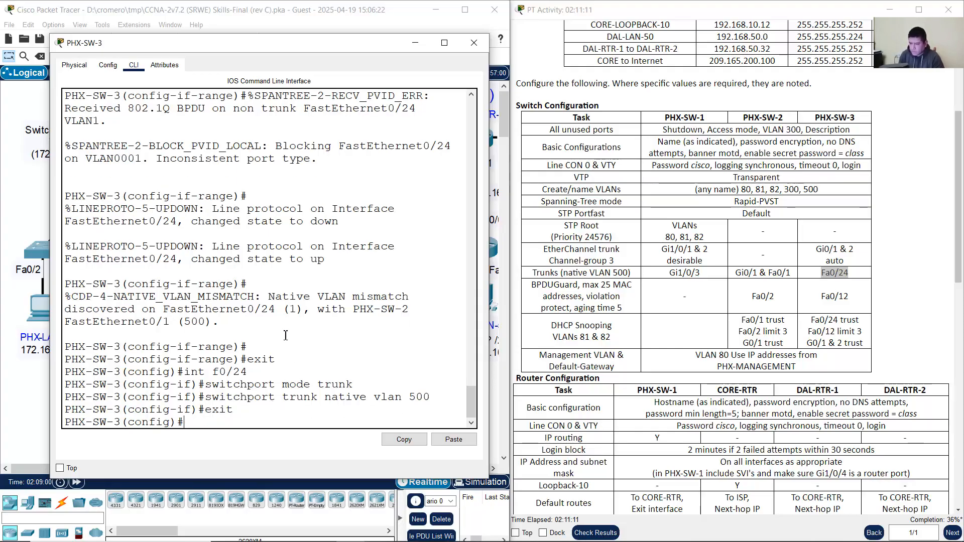
{"action": "left_click_drag", "start_coordinate": [230, 47], "coordinate": [365, 37]}
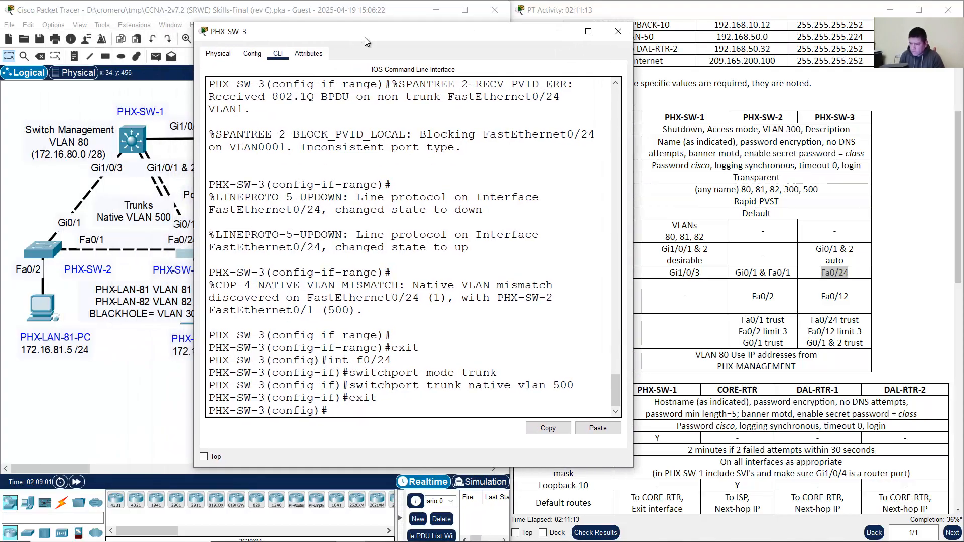
Step: Open PHX-SW-2's console and check its port consistency restored message
{"action": "left_click", "coordinate": [40, 210]}
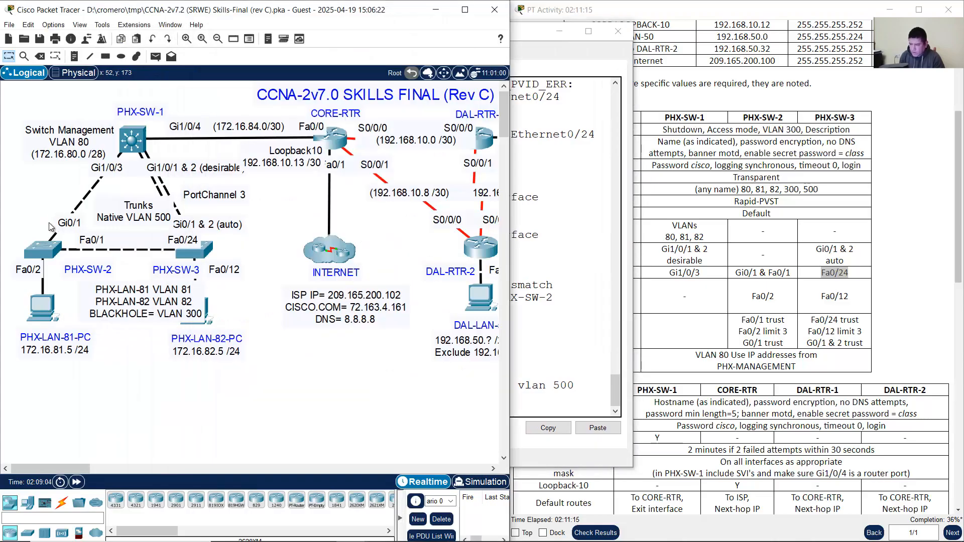
{"action": "left_click", "coordinate": [46, 254]}
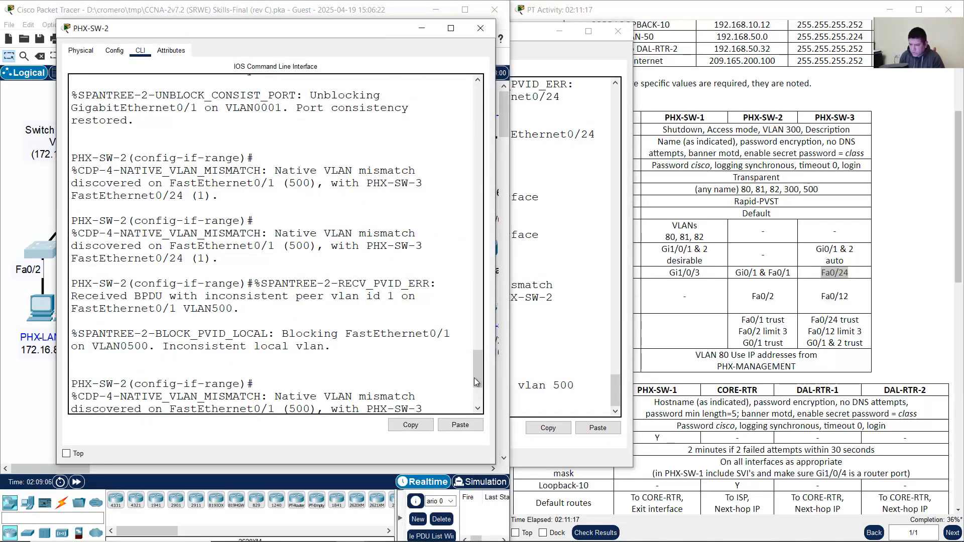
{"action": "left_click_drag", "start_coordinate": [475, 379], "coordinate": [475, 407]}
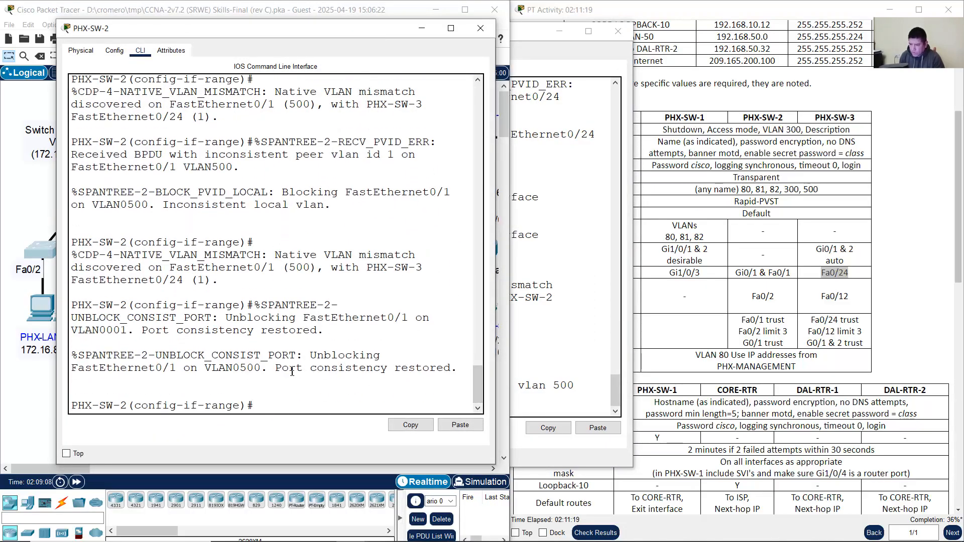
{"action": "left_click_drag", "start_coordinate": [292, 372], "coordinate": [454, 367]}
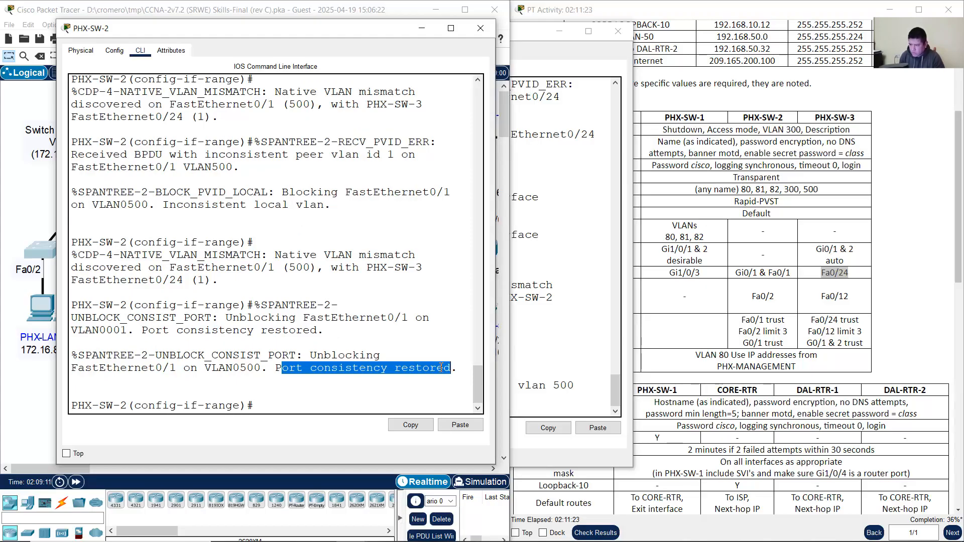
{"action": "left_click", "coordinate": [284, 403]}
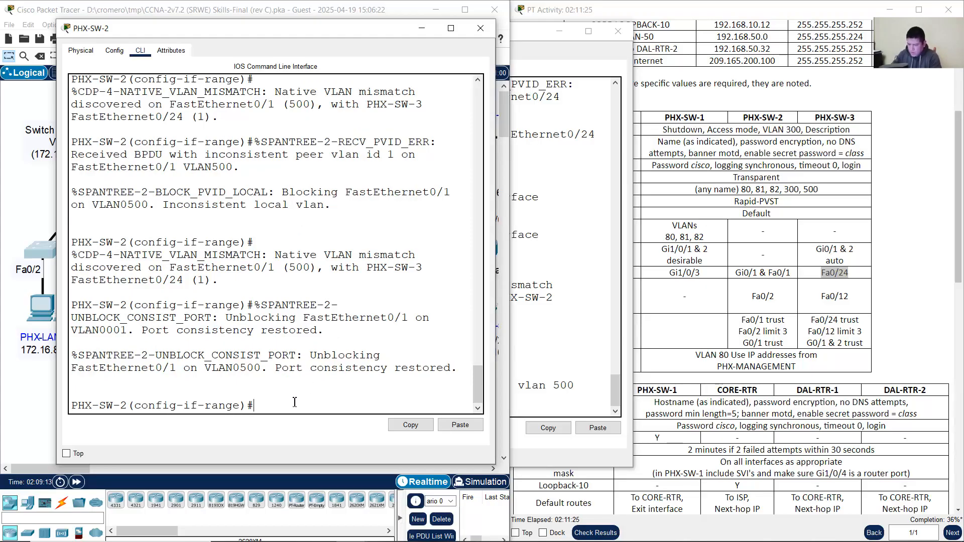
Step: Exit to privileged mode and run 'show interfaces trunk' on PHX-SW-2
{"action": "type", "text": "exit"}
{"action": "key", "text": "Return"}
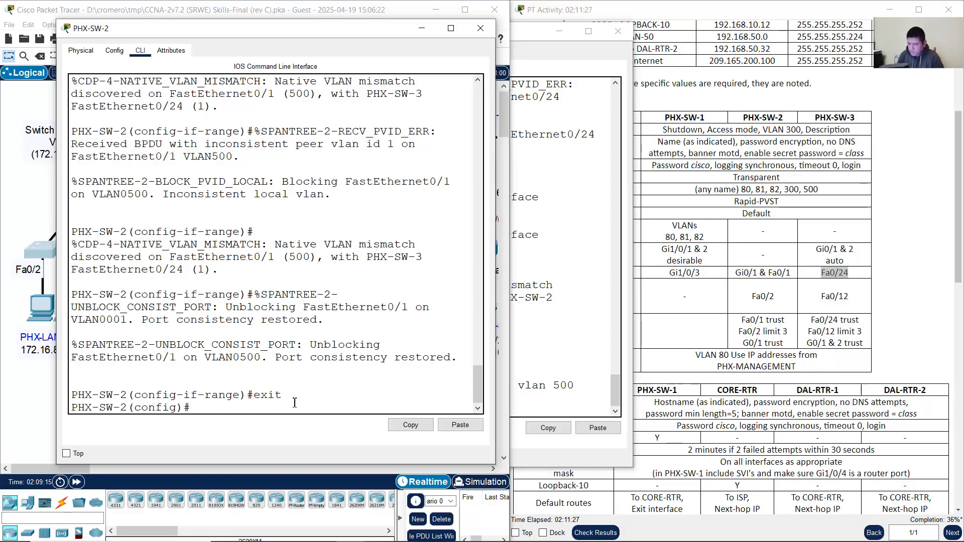
{"action": "type", "text": "exit"}
{"action": "key", "text": "Return"}
{"action": "type", "text": "show inte"}
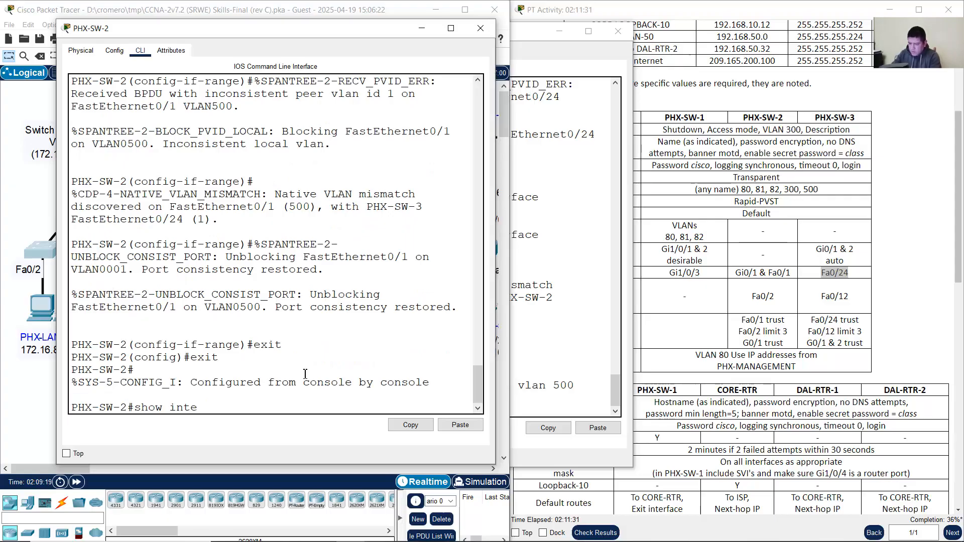
{"action": "type", "text": "rfaces trunk"}
{"action": "key", "text": "Return"}
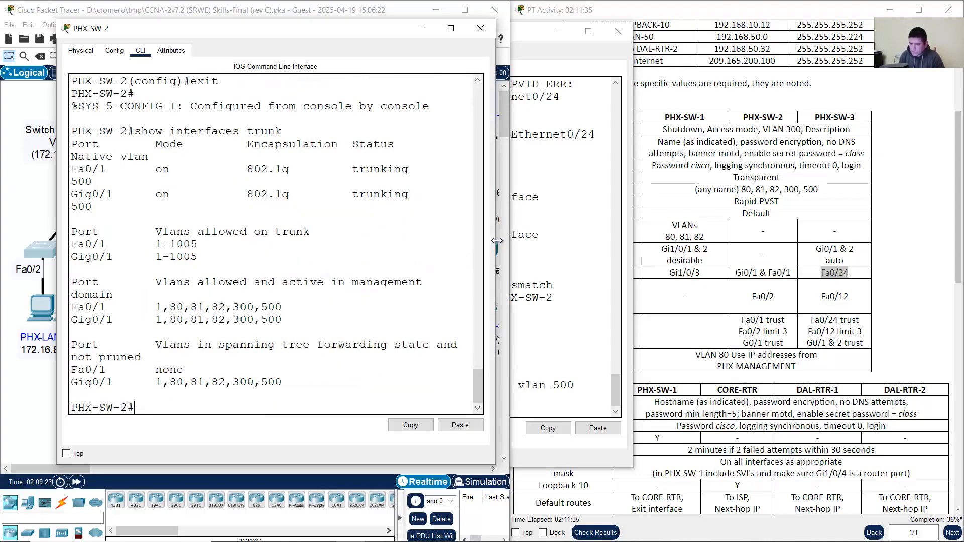
Step: Confirm Fa0/1 and Gig0/1 trunk with 802.1q on native VLAN 500, then minimize the console
{"action": "left_click_drag", "start_coordinate": [497, 240], "coordinate": [639, 241]}
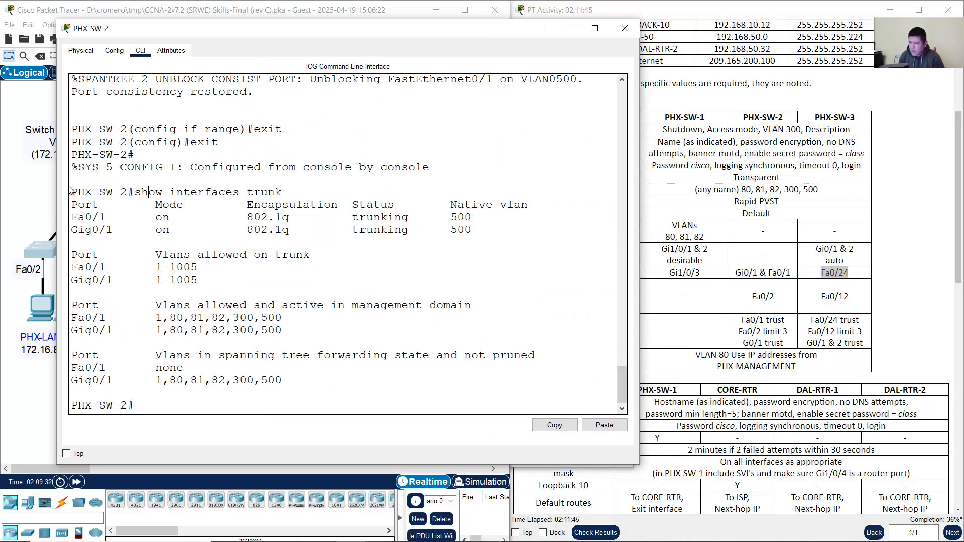
{"action": "left_click_drag", "start_coordinate": [85, 193], "coordinate": [132, 194]}
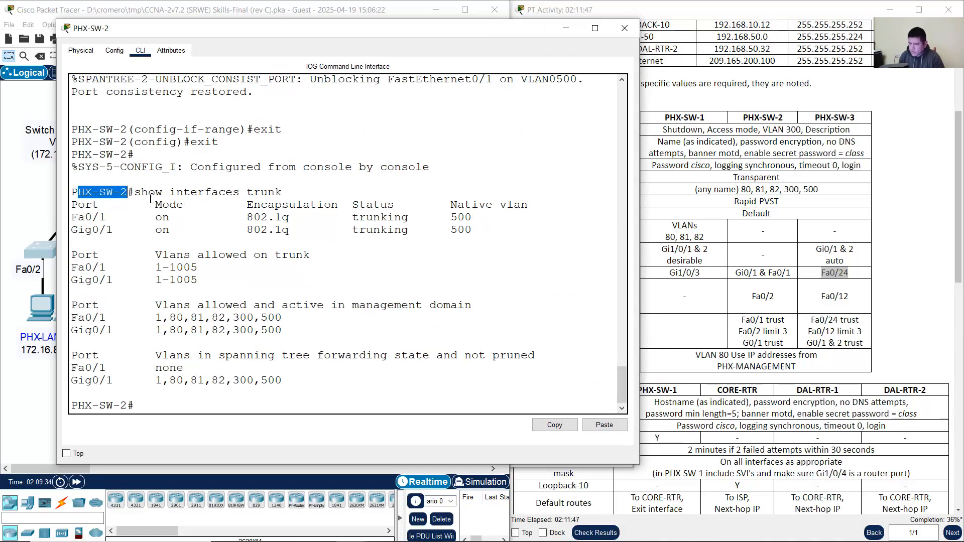
{"action": "left_click_drag", "start_coordinate": [78, 217], "coordinate": [166, 225]}
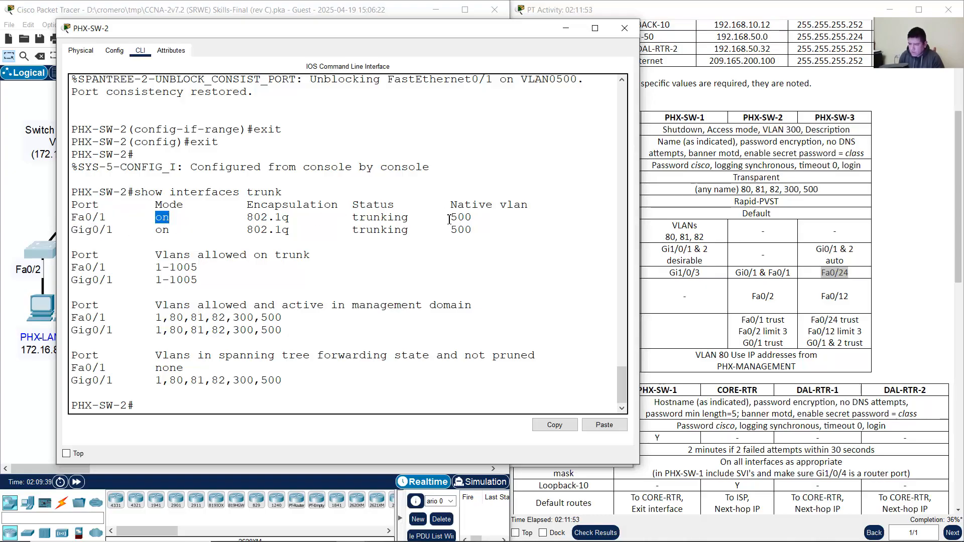
{"action": "mouse_move", "coordinate": [450, 219]}
{"action": "left_mouse_down"}
{"action": "mouse_move", "coordinate": [463, 222]}
{"action": "mouse_move", "coordinate": [451, 229]}
{"action": "left_mouse_up"}
{"action": "left_click_drag", "start_coordinate": [360, 219], "coordinate": [402, 222]}
{"action": "left_click_drag", "start_coordinate": [394, 230], "coordinate": [366, 230]}
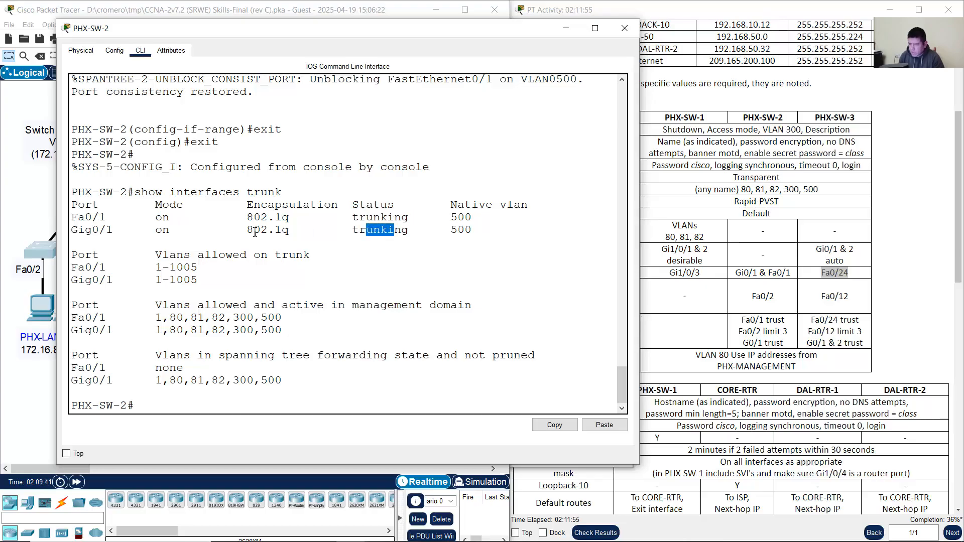
{"action": "left_click_drag", "start_coordinate": [254, 217], "coordinate": [302, 229]}
{"action": "left_click", "coordinate": [560, 30]}
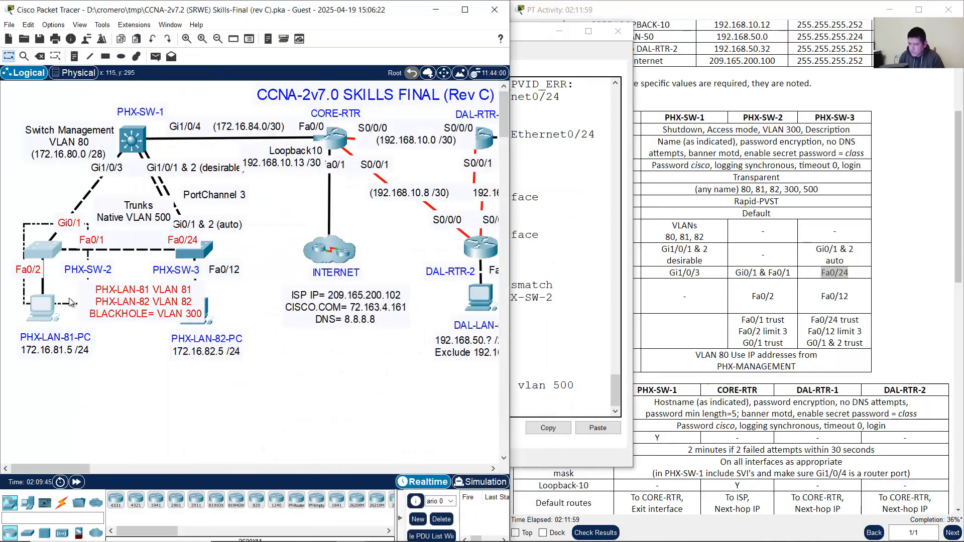
Step: Dismiss the locked-interface notices for Fa0/1 and Gi0/1, then minimize the PHX-SW-3 console
{"action": "left_click", "coordinate": [94, 247]}
{"action": "left_click", "coordinate": [348, 297]}
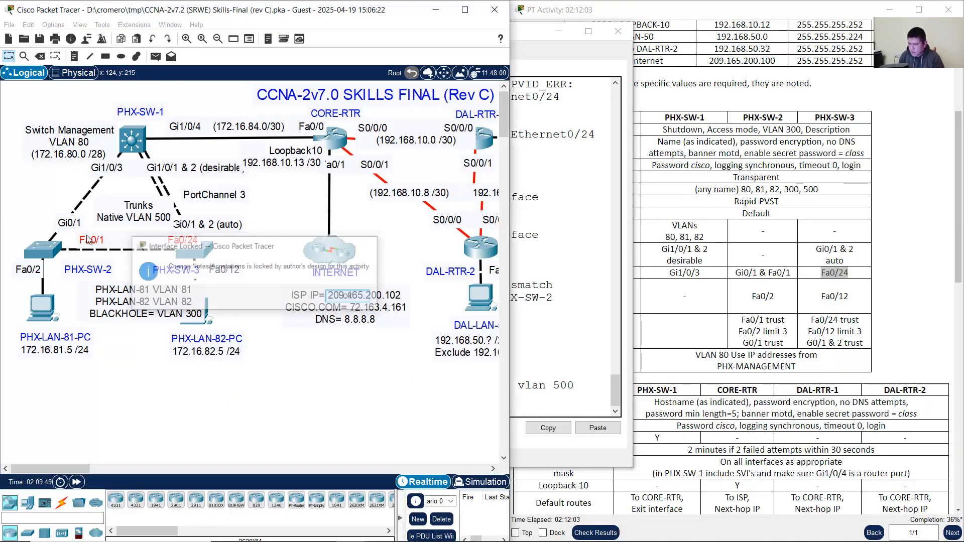
{"action": "left_click", "coordinate": [78, 230]}
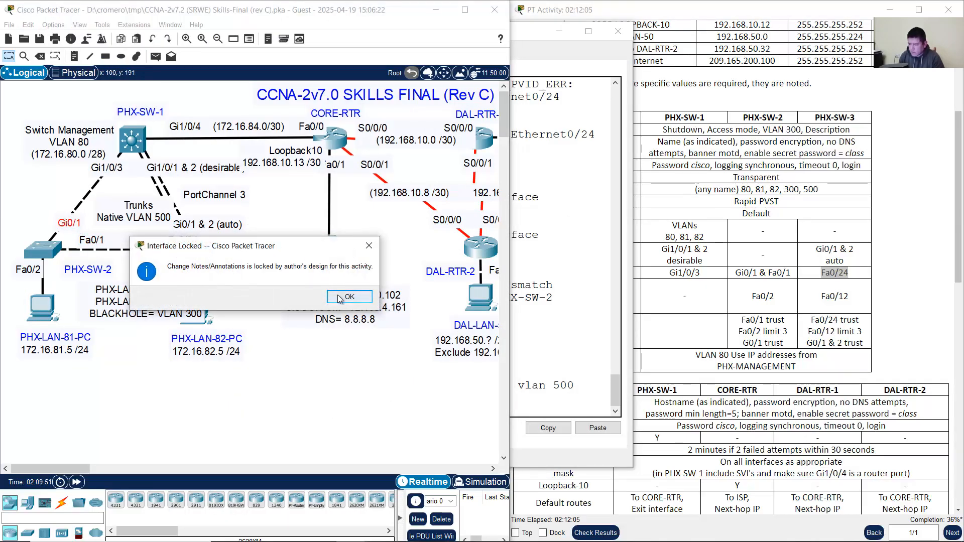
{"action": "left_click", "coordinate": [349, 296]}
{"action": "left_click", "coordinate": [558, 292]}
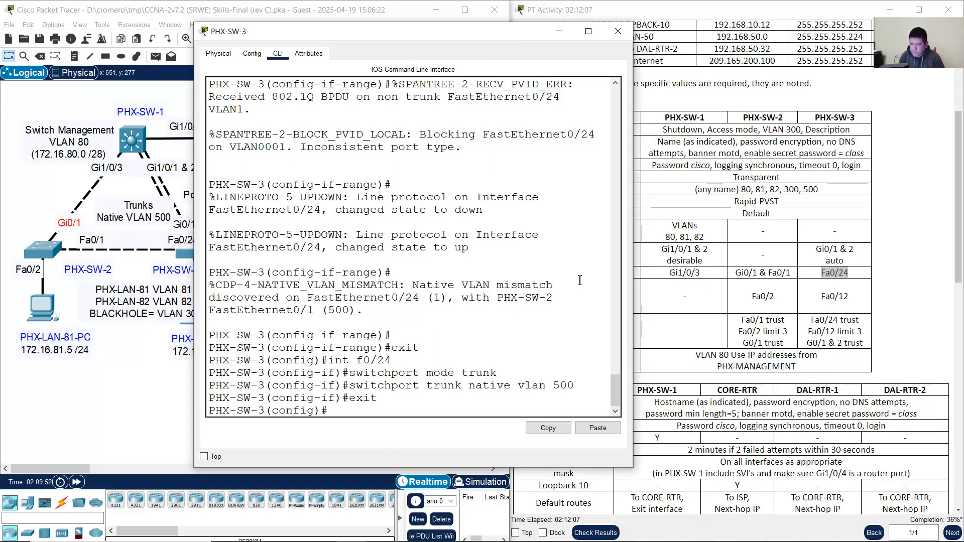
{"action": "left_click", "coordinate": [563, 35]}
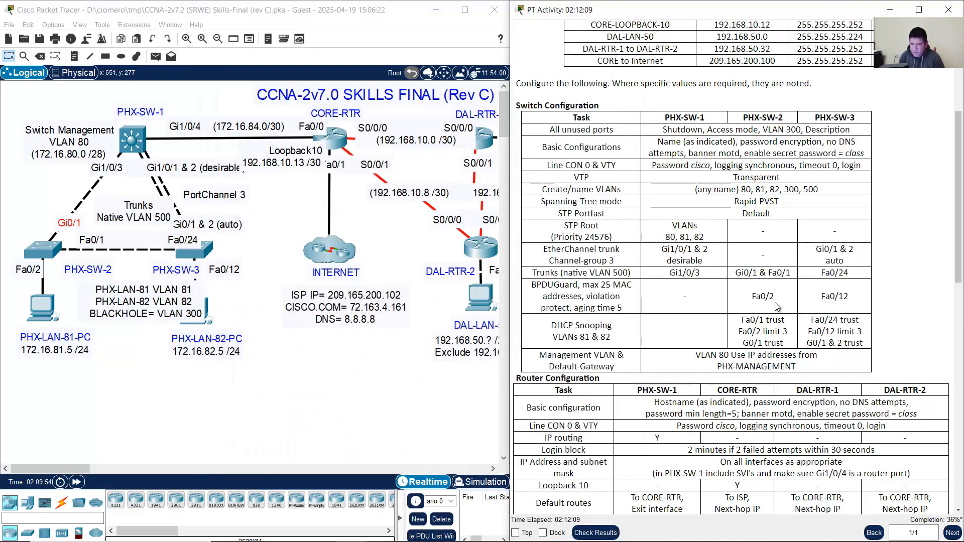
Step: Identify Fa0/2 as PHX-SW-2's BPDUGuard port in the task table and reopen PHX-SW-2's CLI
{"action": "left_click_drag", "start_coordinate": [704, 278], "coordinate": [866, 274]}
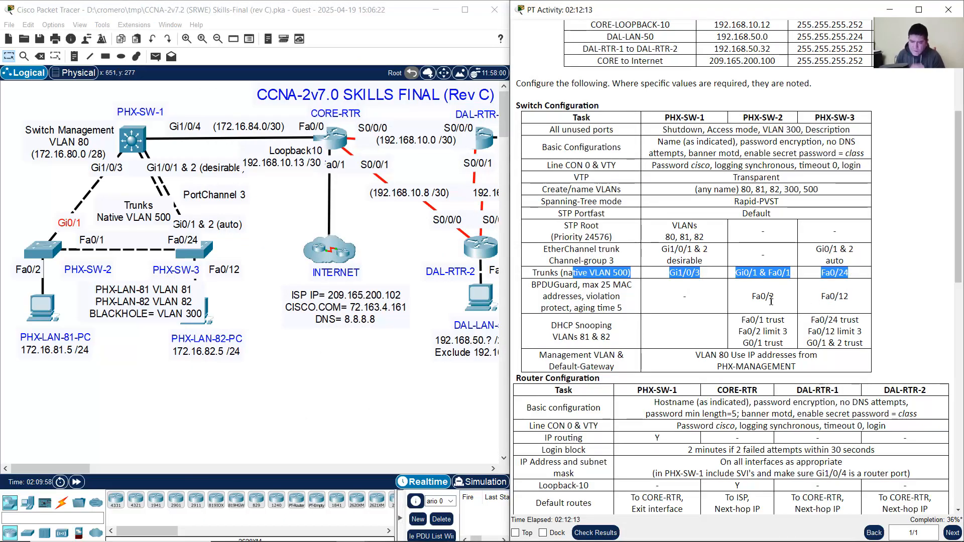
{"action": "left_click_drag", "start_coordinate": [536, 285], "coordinate": [626, 311]}
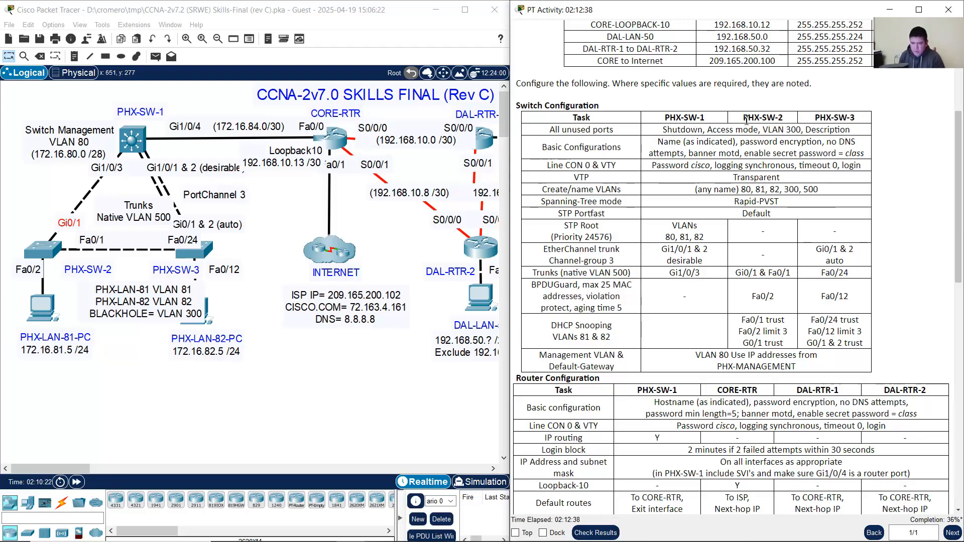
{"action": "left_click_drag", "start_coordinate": [747, 119], "coordinate": [782, 120]}
{"action": "left_click_drag", "start_coordinate": [753, 299], "coordinate": [786, 300]}
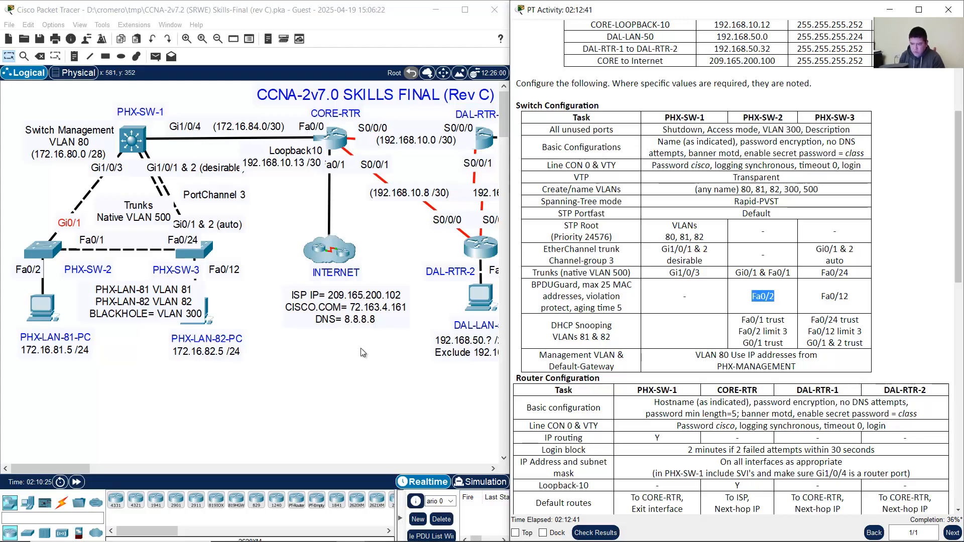
{"action": "left_click", "coordinate": [322, 351]}
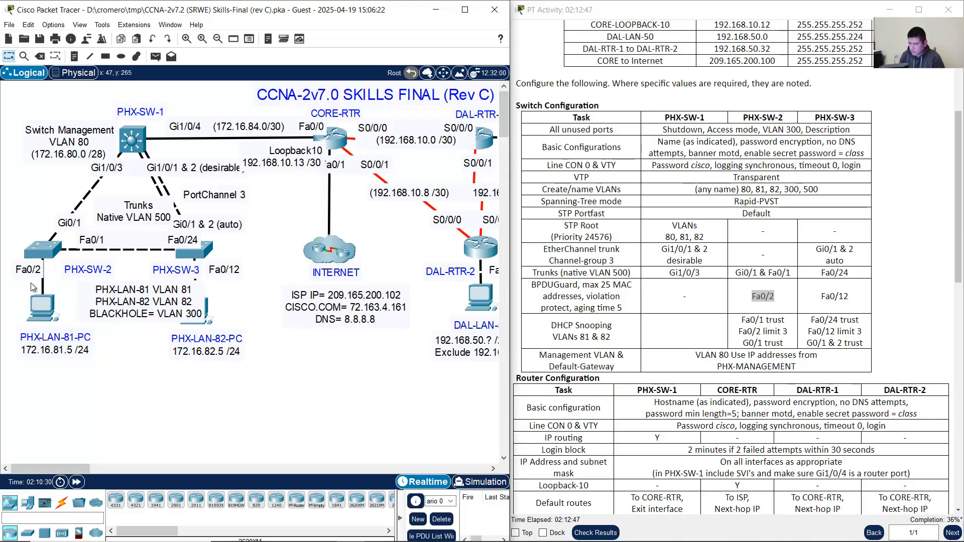
{"action": "left_click", "coordinate": [42, 250]}
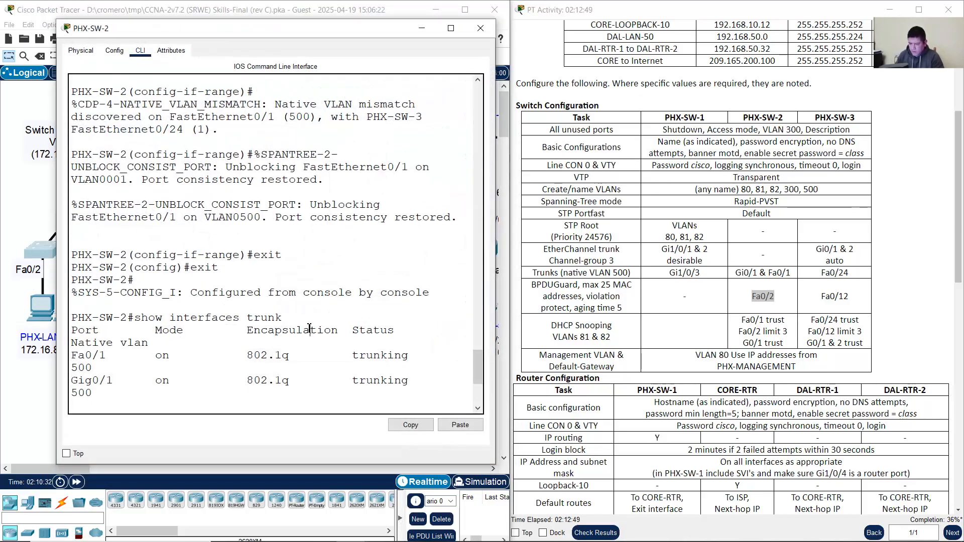
Step: Enter global configuration and select interface Fa0/2 on PHX-SW-2
{"action": "key", "text": "Return"}
{"action": "type", "text": "int f0"}
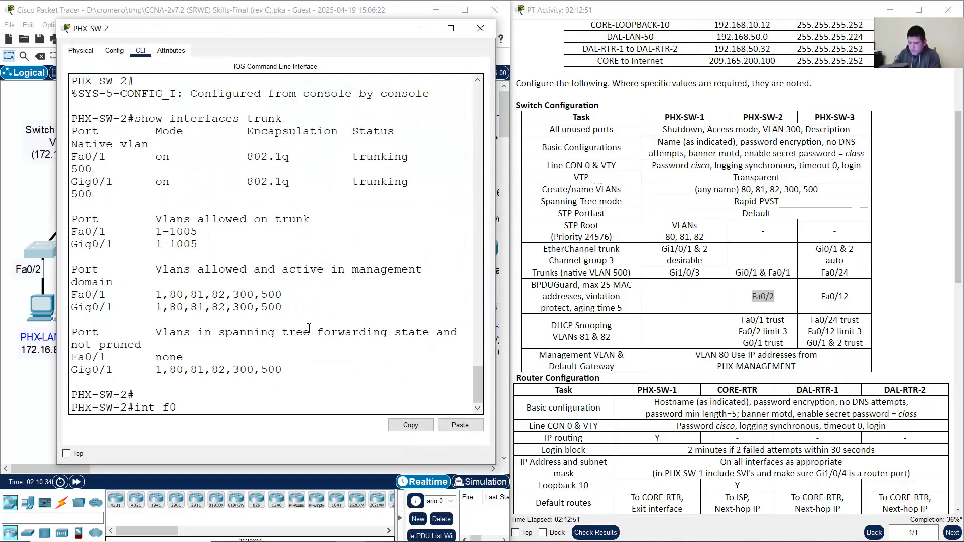
{"action": "key", "text": "BackSpace"}
{"action": "key", "text": "BackSpace"}
{"action": "key", "text": "BackSpace"}
{"action": "key", "text": "BackSpace"}
{"action": "key", "text": "BackSpace"}
{"action": "key", "text": "BackSpace"}
{"action": "type", "text": "conf term"}
{"action": "key", "text": "Return"}
{"action": "type", "text": "int f0/"}
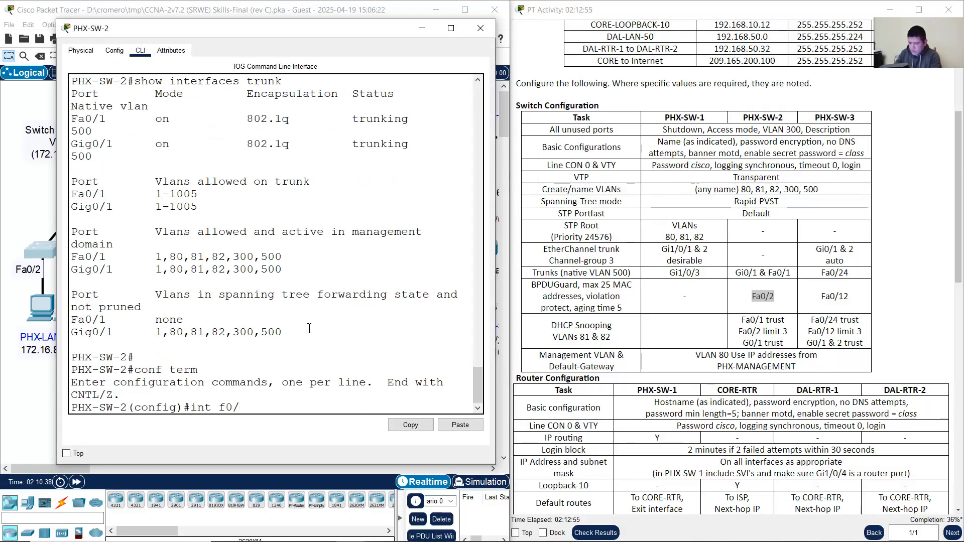
{"action": "type", "text": "2"}
{"action": "key", "text": "Return"}
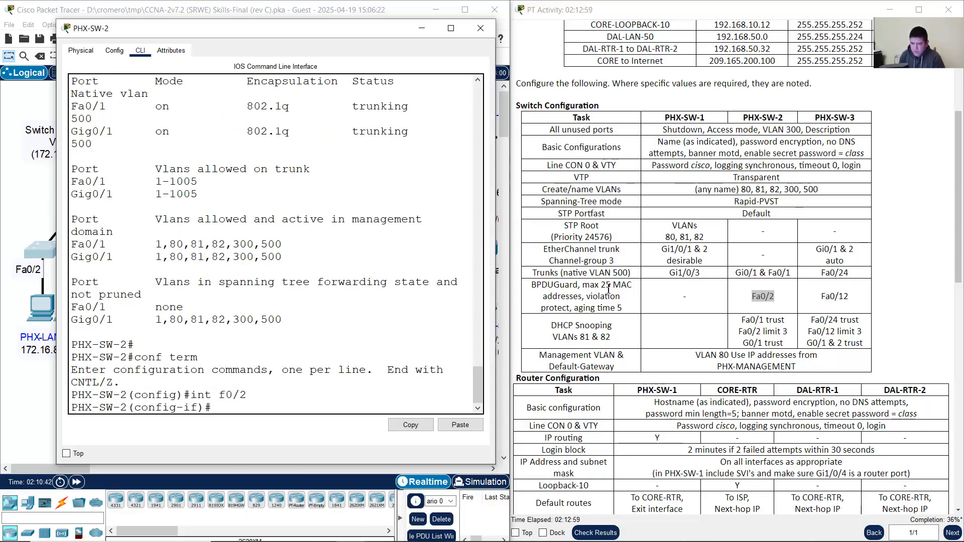
Step: Set Fa0/2's switchport mode to access, fixing the misspelled command
{"action": "left_click", "coordinate": [581, 294]}
{"action": "left_click_drag", "start_coordinate": [533, 290], "coordinate": [869, 299]}
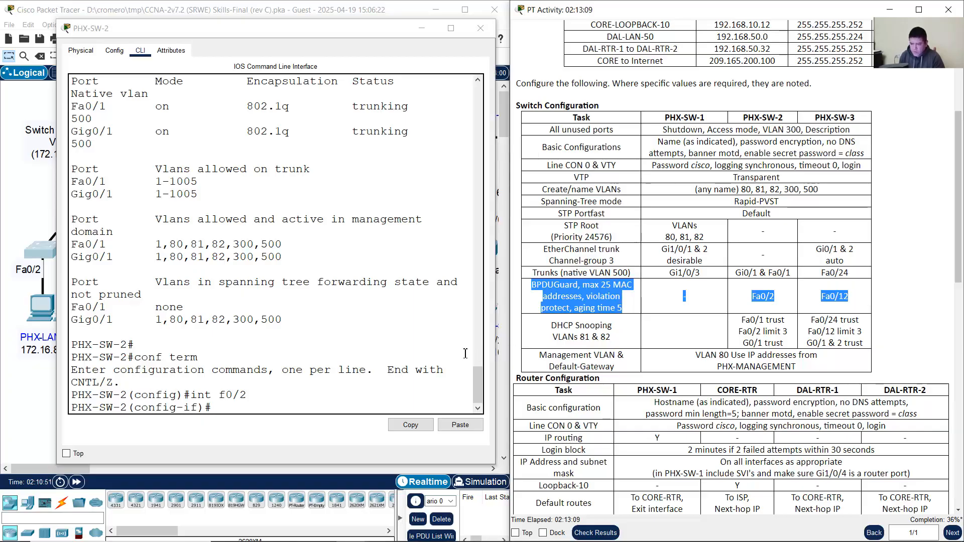
{"action": "left_click", "coordinate": [342, 409]}
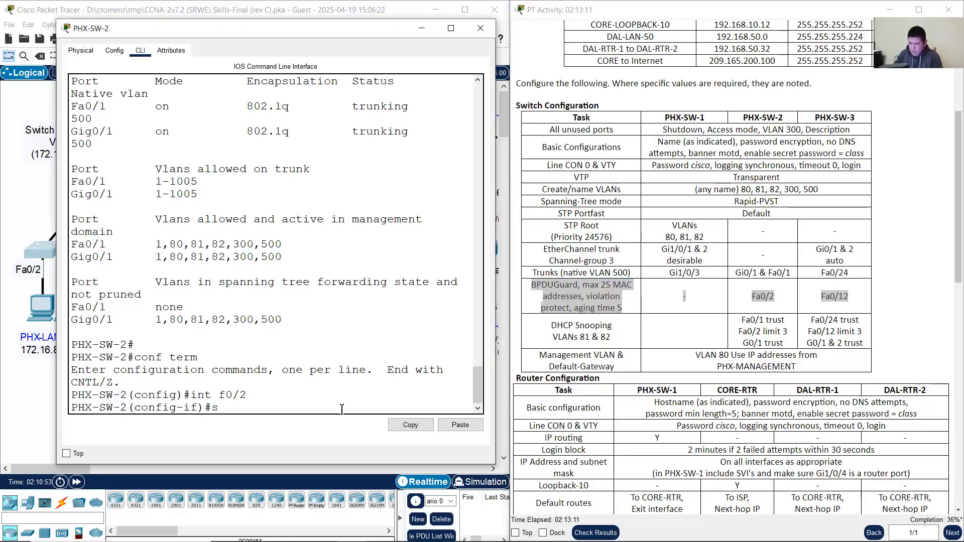
{"action": "type", "text": "switchpot"}
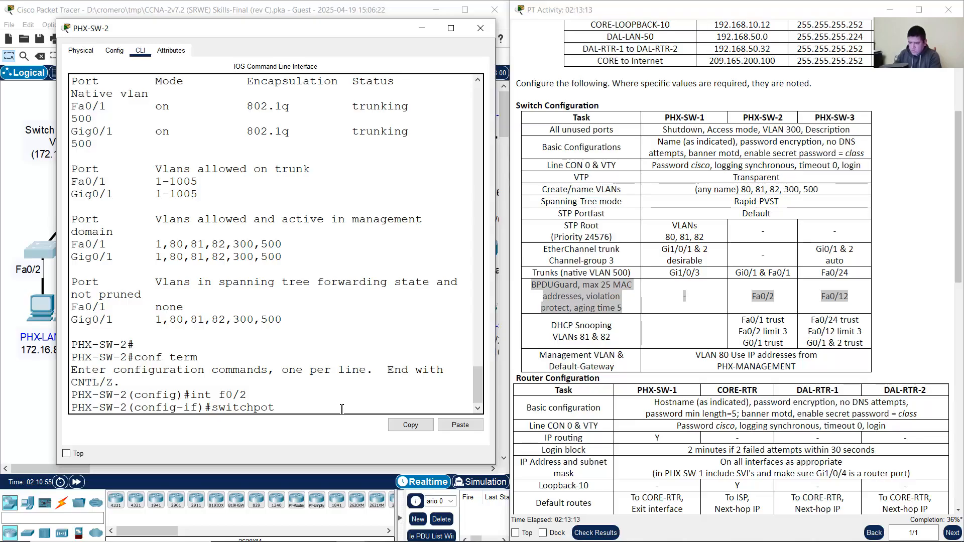
{"action": "type", "text": " mode trun"}
{"action": "type", "text": "s"}
{"action": "key", "text": "Return"}
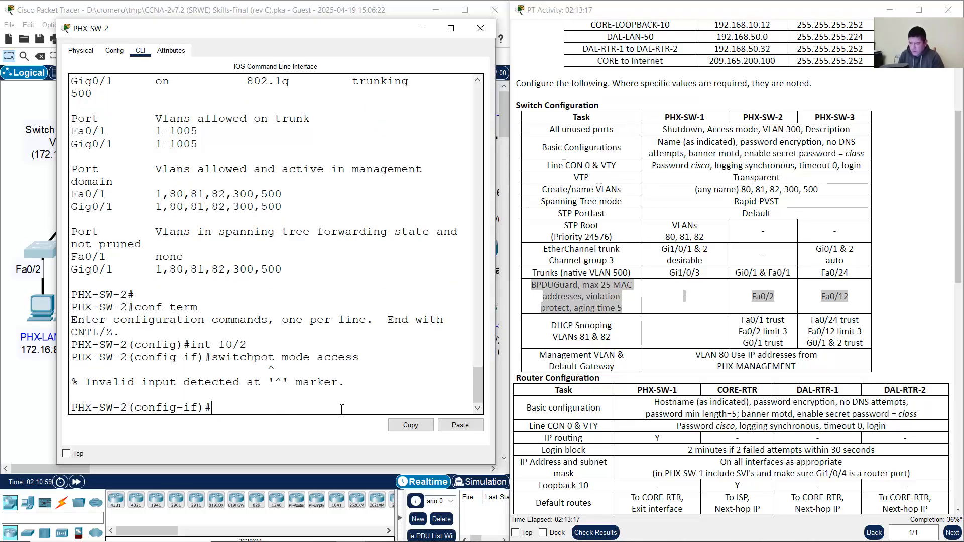
{"action": "key", "text": "Up"}
{"action": "key", "text": "Left"}
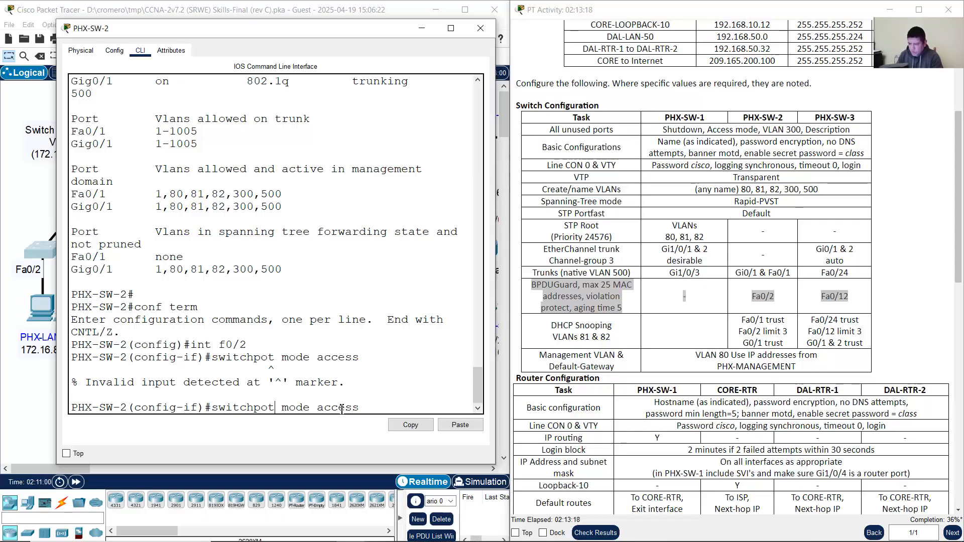
{"action": "key", "text": "Left"}
{"action": "key", "text": "Left"}
{"action": "key", "text": "Left"}
{"action": "key", "text": "Left"}
{"action": "key", "text": "Left"}
{"action": "key", "text": "Left"}
{"action": "key", "text": "Left"}
{"action": "key", "text": "Left"}
{"action": "key", "text": "Left"}
{"action": "key", "text": "Left"}
{"action": "key", "text": "Left"}
{"action": "key", "text": "Left"}
{"action": "type", "text": "r"}
{"action": "key", "text": "Return"}
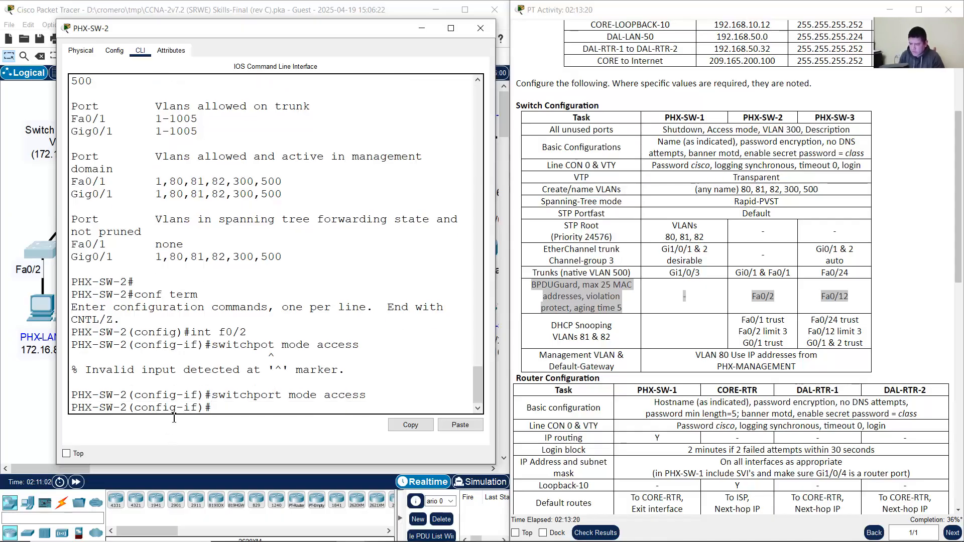
Step: Assign Fa0/2 to access VLAN 81 after checking PHX-LAN-81-PC
{"action": "left_click_drag", "start_coordinate": [219, 395], "coordinate": [367, 397]}
{"action": "left_click", "coordinate": [16, 390]}
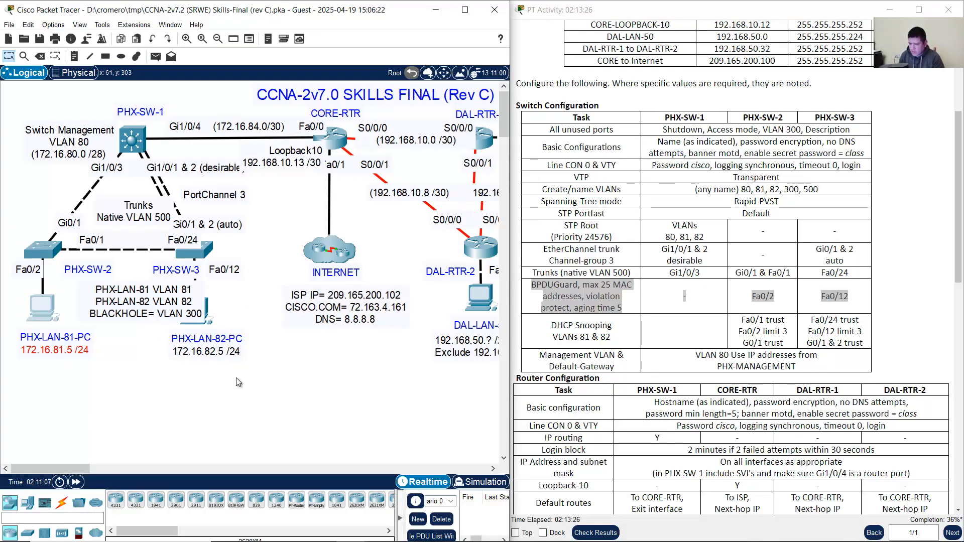
{"action": "left_click", "coordinate": [43, 304]}
{"action": "left_click", "coordinate": [754, 102]}
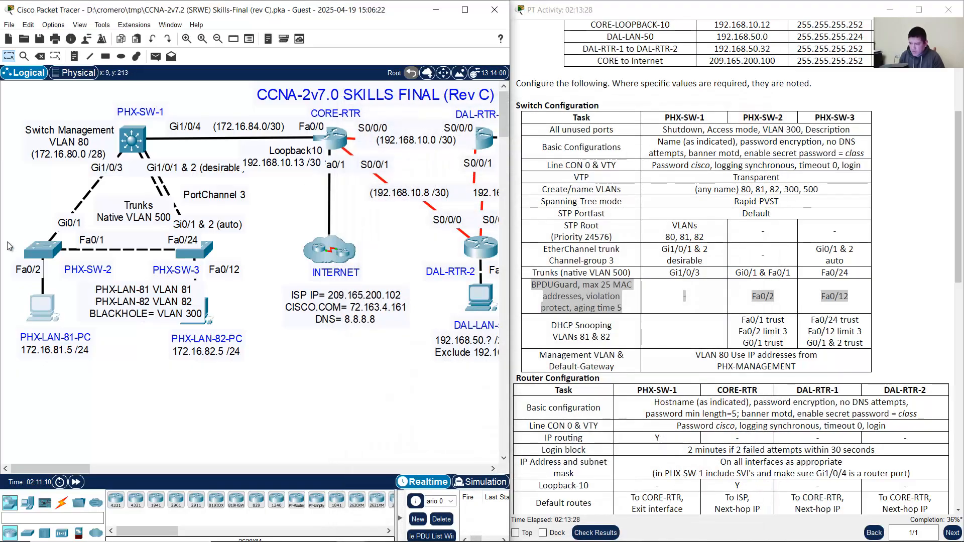
{"action": "left_click", "coordinate": [45, 252]}
{"action": "left_click", "coordinate": [422, 289]}
{"action": "key", "text": "Up"}
{"action": "key", "text": "Left"}
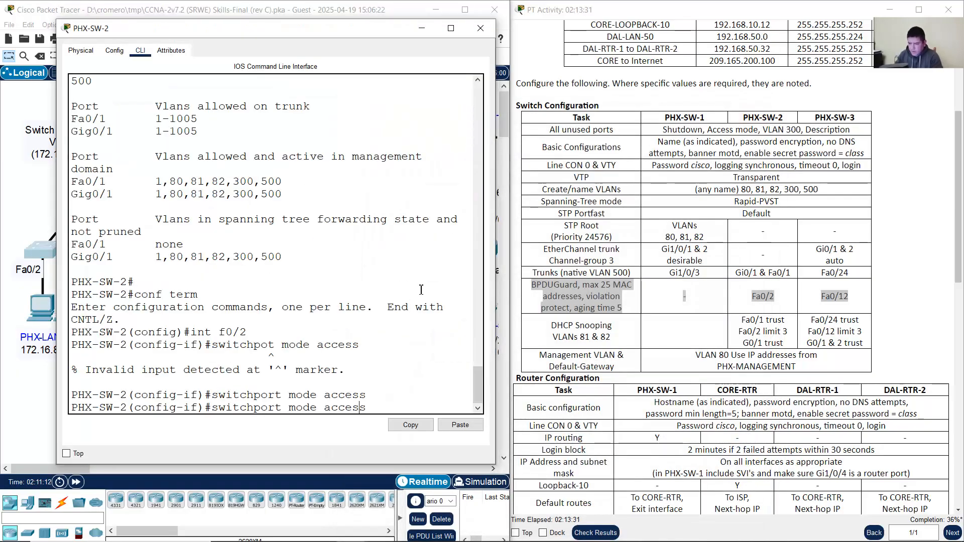
{"action": "key", "text": "Left"}
{"action": "key", "text": "Left"}
{"action": "key", "text": "Left"}
{"action": "key", "text": "Left"}
{"action": "key", "text": "Left"}
{"action": "key", "text": "BackSpace"}
{"action": "key", "text": "BackSpace"}
{"action": "key", "text": "BackSpace"}
{"action": "key", "text": "BackSpace"}
{"action": "key", "text": "BackSpace"}
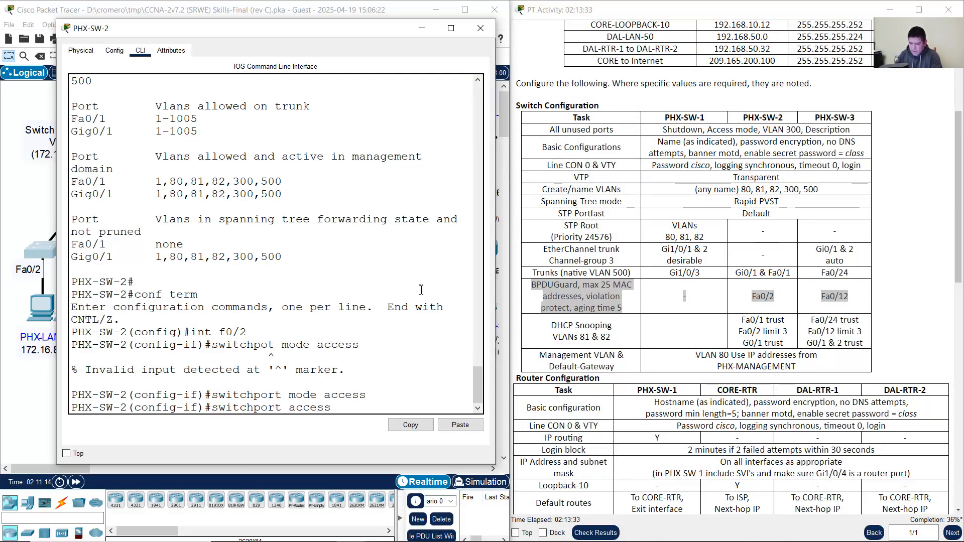
{"action": "key", "text": "Right"}
{"action": "key", "text": "Right"}
{"action": "key", "text": "Right"}
{"action": "type", "text": "vlan 81"}
{"action": "key", "text": "Return"}
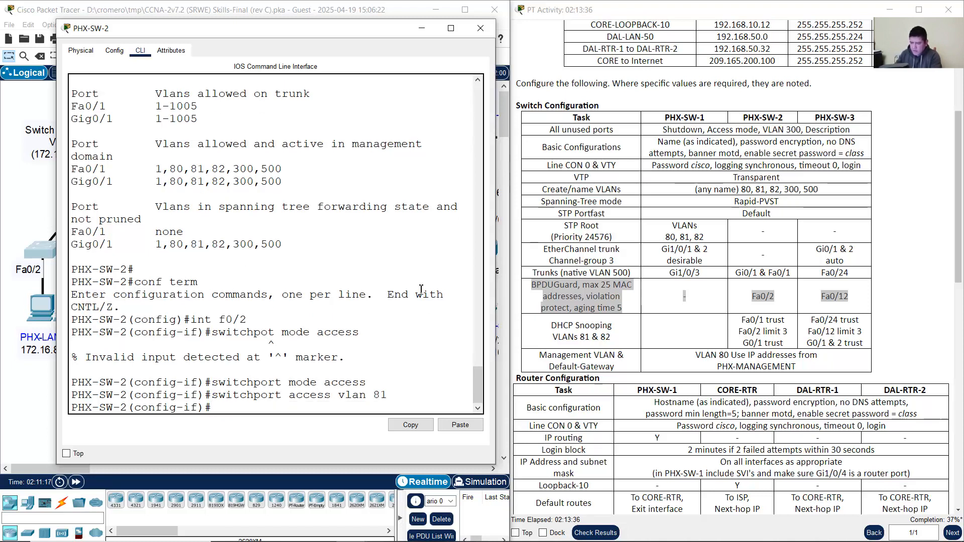
Step: Enable port security with sticky MAC address learning on Fa0/2
{"action": "left_click", "coordinate": [536, 286]}
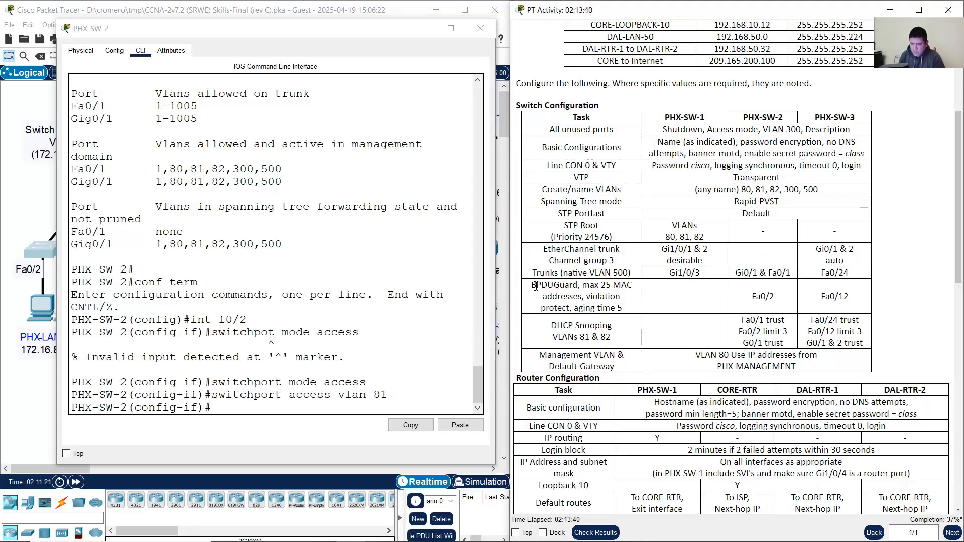
{"action": "mouse_move", "coordinate": [583, 285]}
{"action": "left_mouse_down"}
{"action": "mouse_move", "coordinate": [607, 285]}
{"action": "mouse_move", "coordinate": [584, 297]}
{"action": "left_mouse_up"}
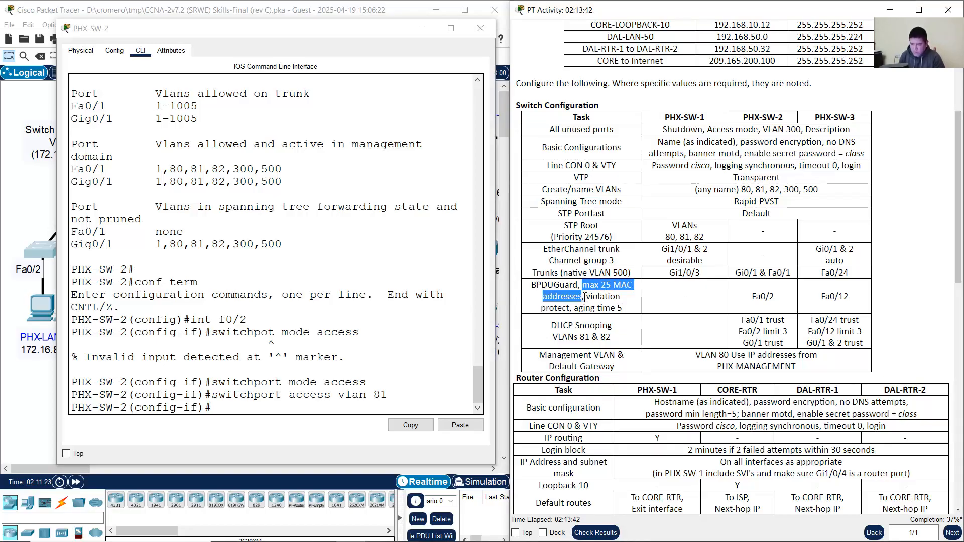
{"action": "left_click", "coordinate": [402, 350]}
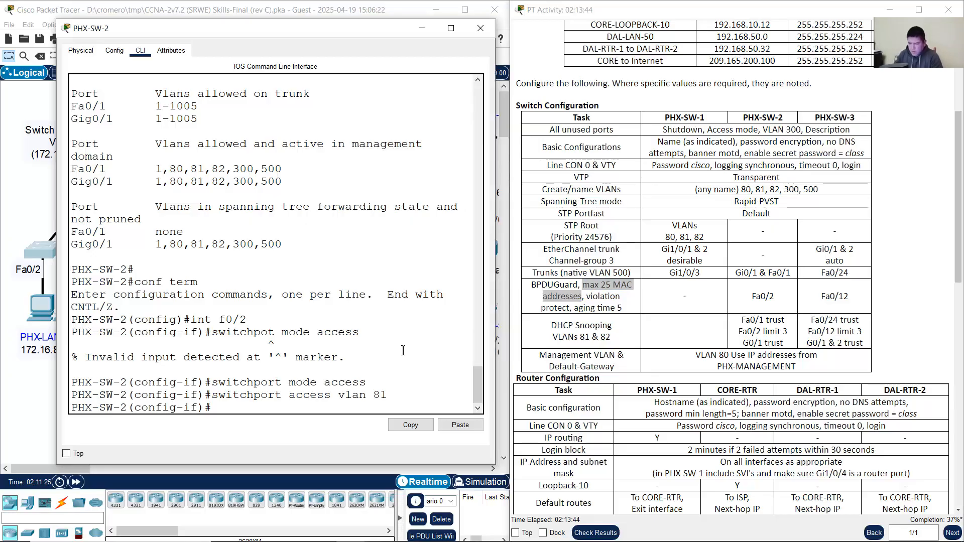
{"action": "type", "text": "switchport access"}
{"action": "key", "text": "BackSpace"}
{"action": "key", "text": "BackSpace"}
{"action": "key", "text": "BackSpace"}
{"action": "key", "text": "BackSpace"}
{"action": "key", "text": "BackSpace"}
{"action": "key", "text": "BackSpace"}
{"action": "type", "text": "p"}
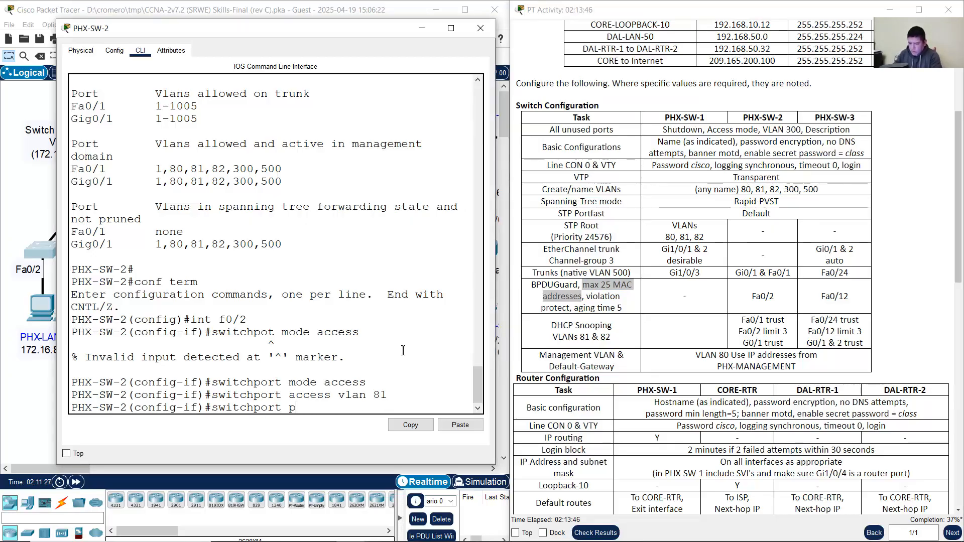
{"action": "type", "text": "ort-security"}
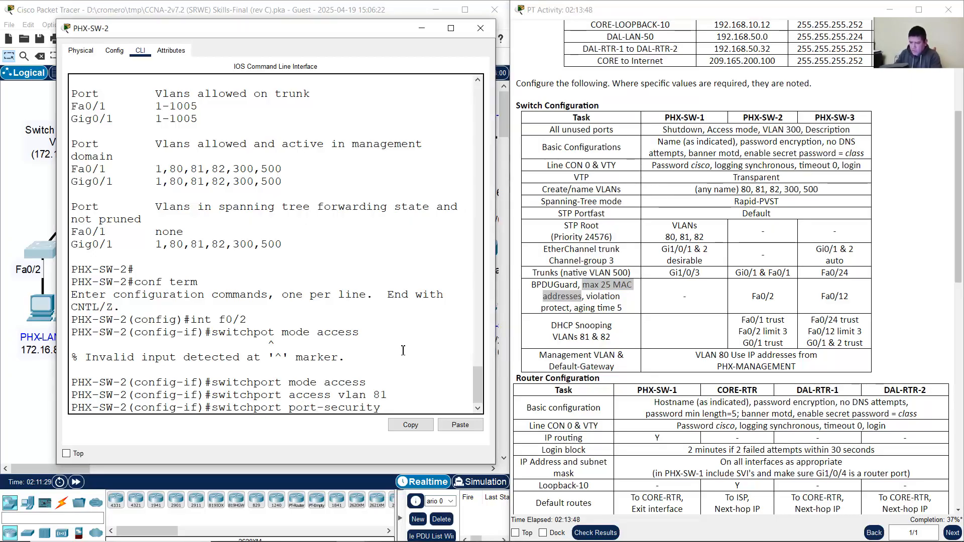
{"action": "key", "text": "Return"}
{"action": "key", "text": "Up"}
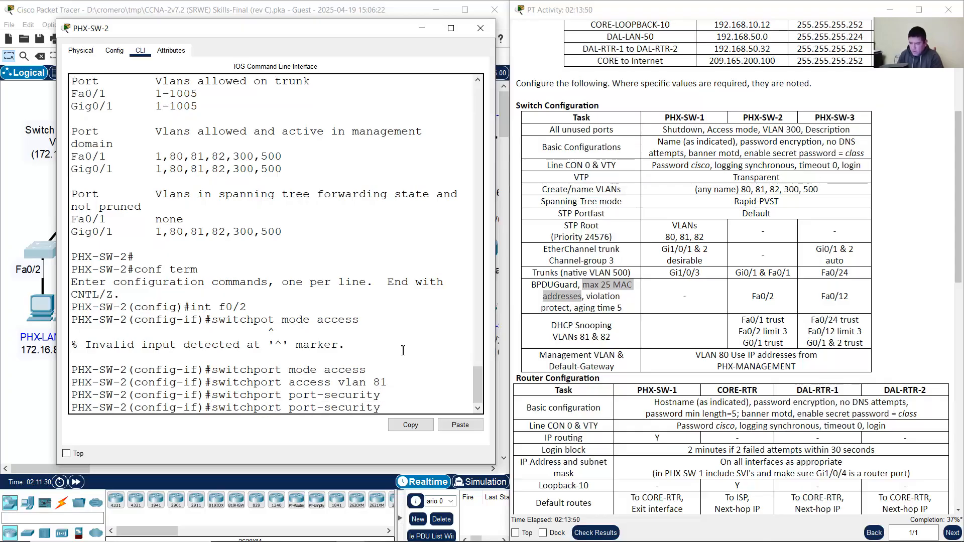
{"action": "type", "text": "mac-address"}
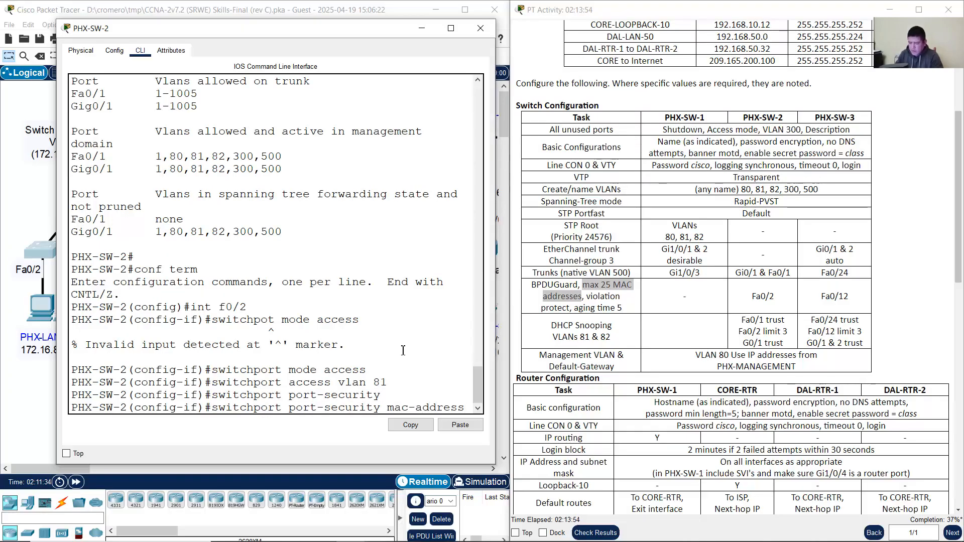
{"action": "left_click_drag", "start_coordinate": [504, 291], "coordinate": [574, 291]}
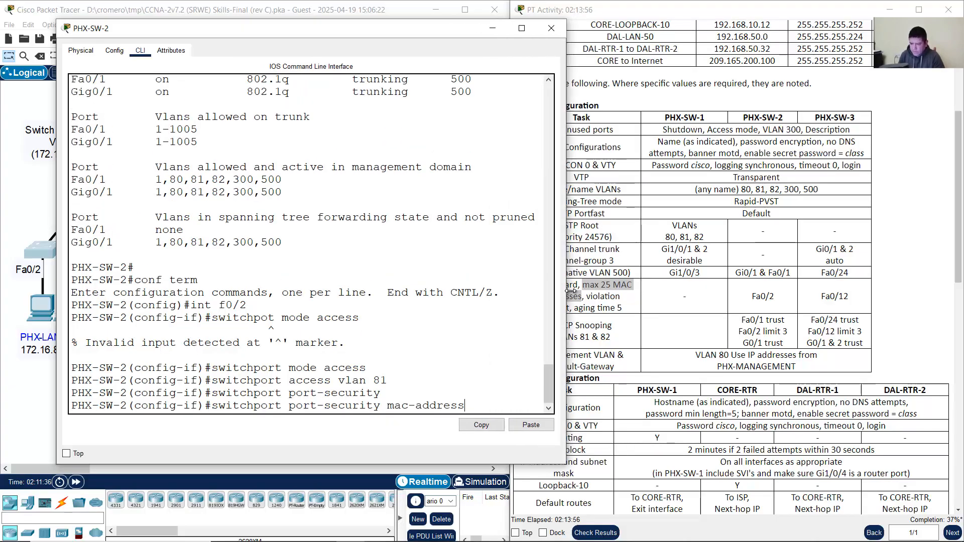
{"action": "left_click", "coordinate": [578, 292]}
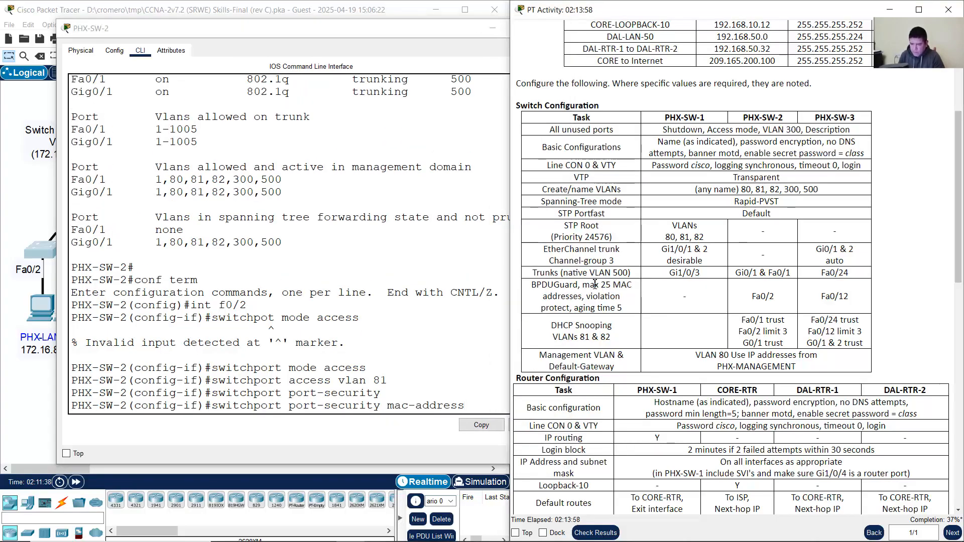
{"action": "left_click_drag", "start_coordinate": [584, 285], "coordinate": [583, 298]}
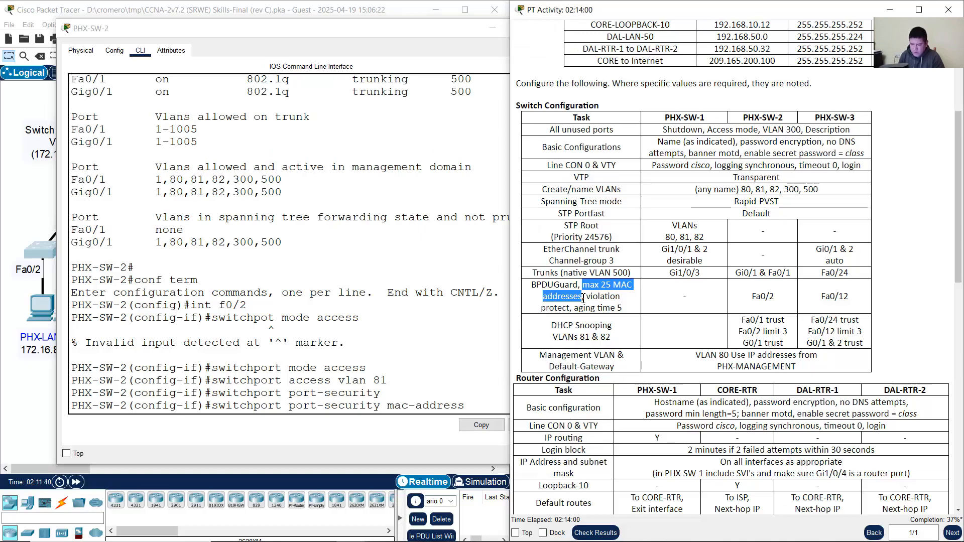
{"action": "left_click", "coordinate": [492, 403]}
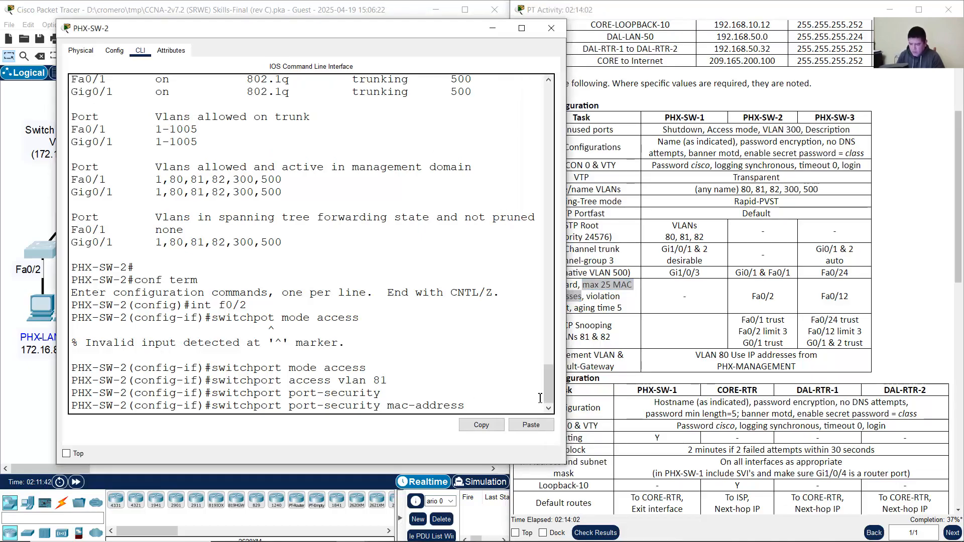
{"action": "type", "text": "y"}
{"action": "key", "text": "Return"}
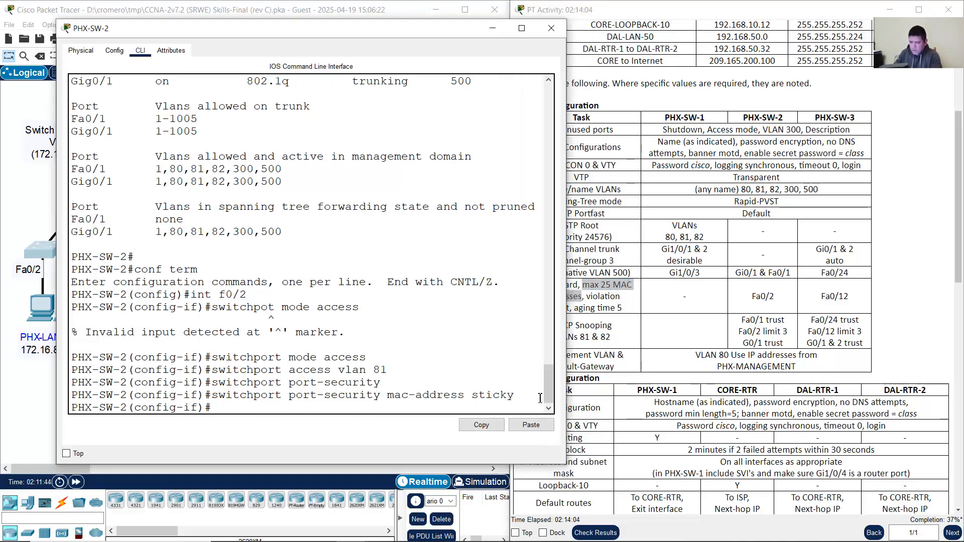
Step: Set the port-security violation mode to protect
{"action": "left_click", "coordinate": [660, 333]}
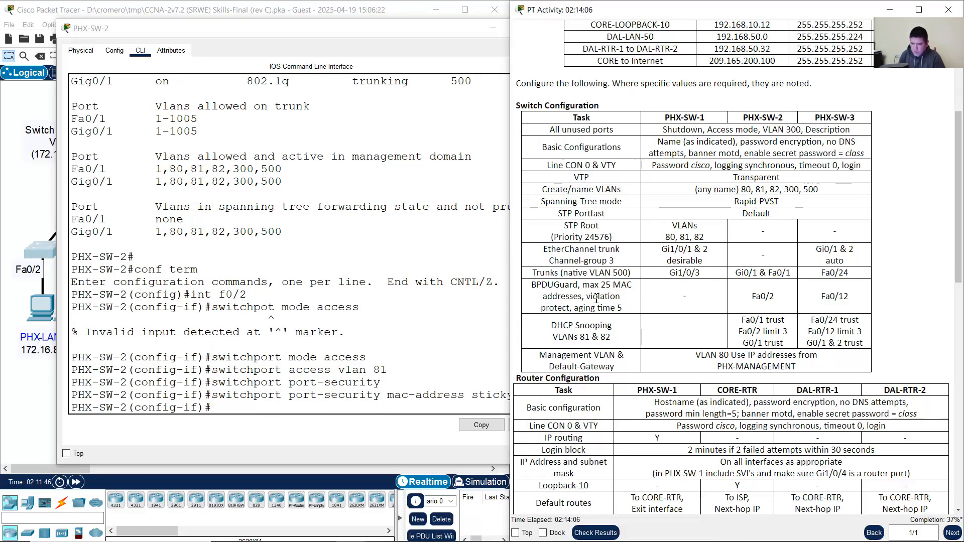
{"action": "left_click_drag", "start_coordinate": [592, 298], "coordinate": [566, 311]}
{"action": "left_click", "coordinate": [382, 315]}
{"action": "key", "text": "Up"}
{"action": "key", "text": "BackSpace"}
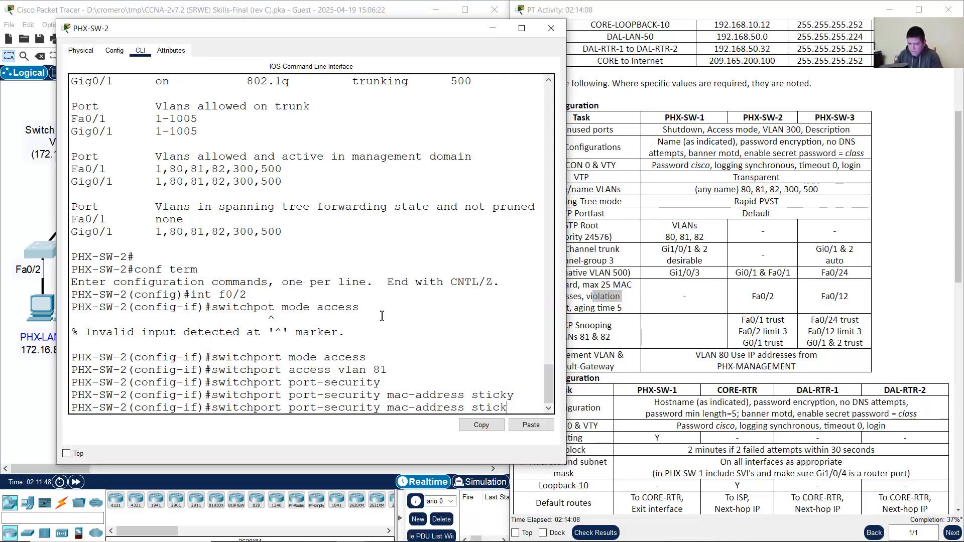
{"action": "key", "text": "BackSpace"}
{"action": "key", "text": "BackSpace"}
{"action": "key", "text": "BackSpace"}
{"action": "key", "text": "BackSpace"}
{"action": "key", "text": "BackSpace"}
{"action": "key", "text": "BackSpace"}
{"action": "key", "text": "BackSpace"}
{"action": "key", "text": "BackSpace"}
{"action": "key", "text": "BackSpace"}
{"action": "key", "text": "BackSpace"}
{"action": "key", "text": "BackSpace"}
{"action": "key", "text": "BackSpace"}
{"action": "key", "text": "BackSpace"}
{"action": "key", "text": "BackSpace"}
{"action": "key", "text": "BackSpace"}
{"action": "key", "text": "BackSpace"}
{"action": "key", "text": "BackSpace"}
{"action": "type", "text": "vio"}
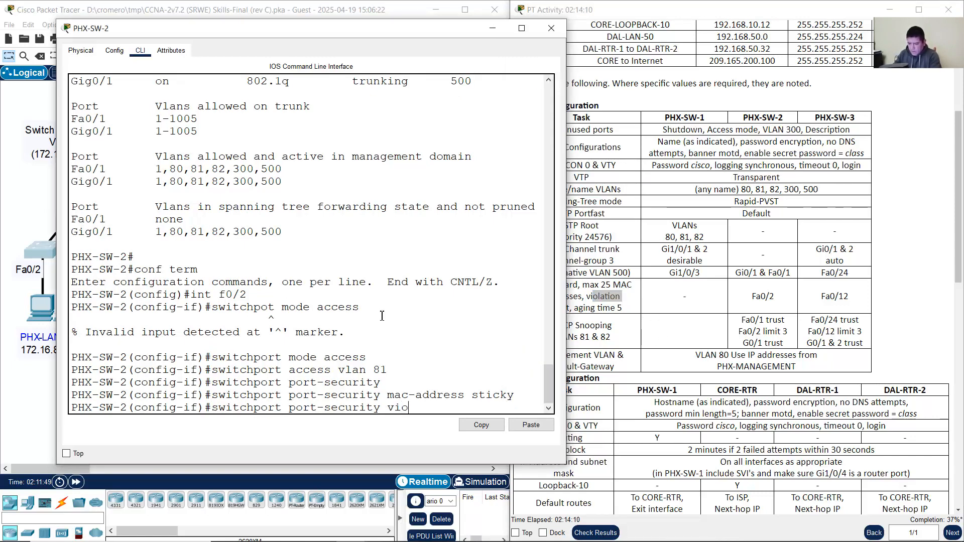
{"action": "type", "text": "lation prote"}
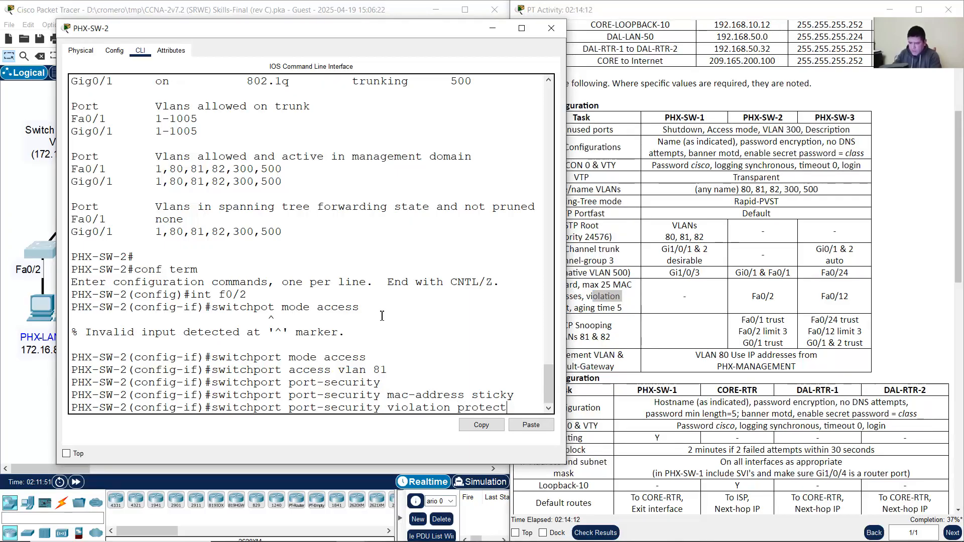
{"action": "type", "text": "ct"}
{"action": "key", "text": "Return"}
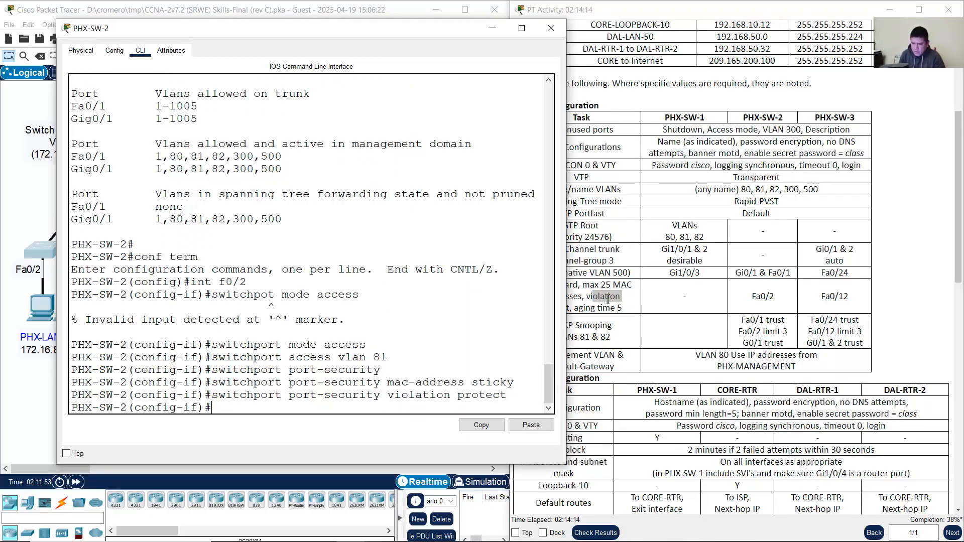
Step: Limit port security to a maximum of 25 MAC addresses
{"action": "left_click", "coordinate": [568, 286]}
{"action": "left_click_drag", "start_coordinate": [582, 284], "coordinate": [632, 285]}
{"action": "left_click", "coordinate": [409, 332]}
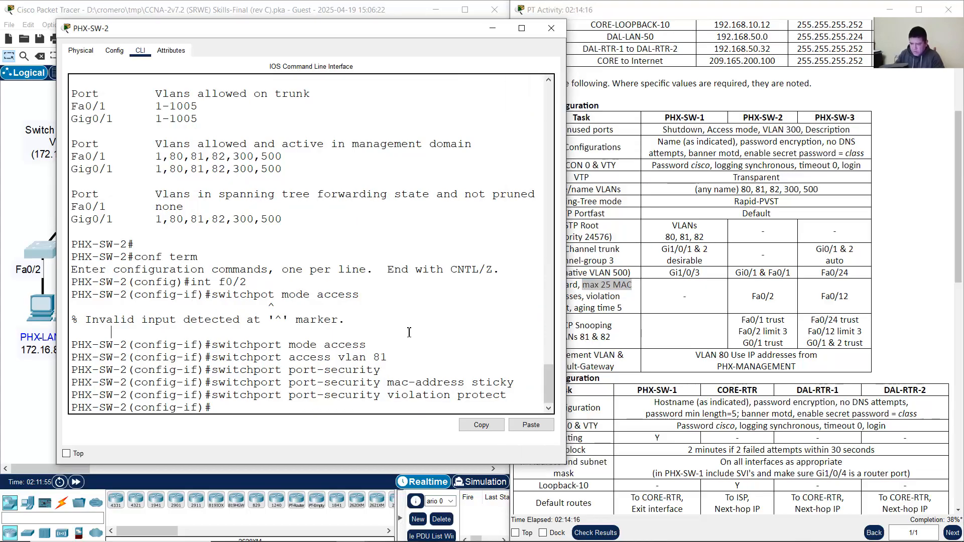
{"action": "key", "text": "Up"}
{"action": "key", "text": "BackSpace"}
{"action": "key", "text": "BackSpace"}
{"action": "key", "text": "BackSpace"}
{"action": "key", "text": "BackSpace"}
{"action": "key", "text": "BackSpace"}
{"action": "key", "text": "BackSpace"}
{"action": "key", "text": "BackSpace"}
{"action": "key", "text": "BackSpace"}
{"action": "key", "text": "BackSpace"}
{"action": "key", "text": "BackSpace"}
{"action": "key", "text": "BackSpace"}
{"action": "key", "text": "BackSpace"}
{"action": "key", "text": "BackSpace"}
{"action": "key", "text": "BackSpace"}
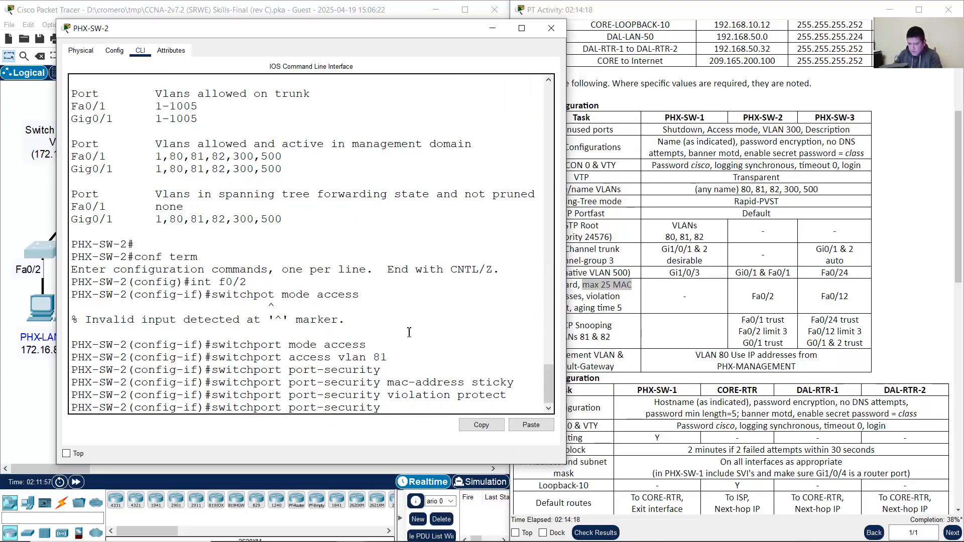
{"action": "type", "text": "maximum 25"}
{"action": "key", "text": "Return"}
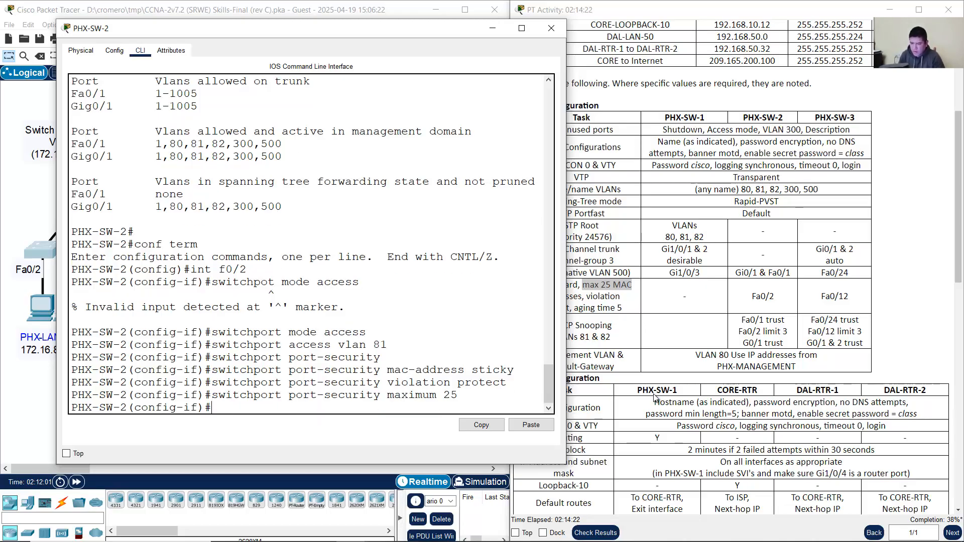
Step: Set port-security aging time to 5 minutes and check the aging-time range with '?'
{"action": "left_click", "coordinate": [628, 316]}
{"action": "left_click_drag", "start_coordinate": [575, 308], "coordinate": [643, 306]}
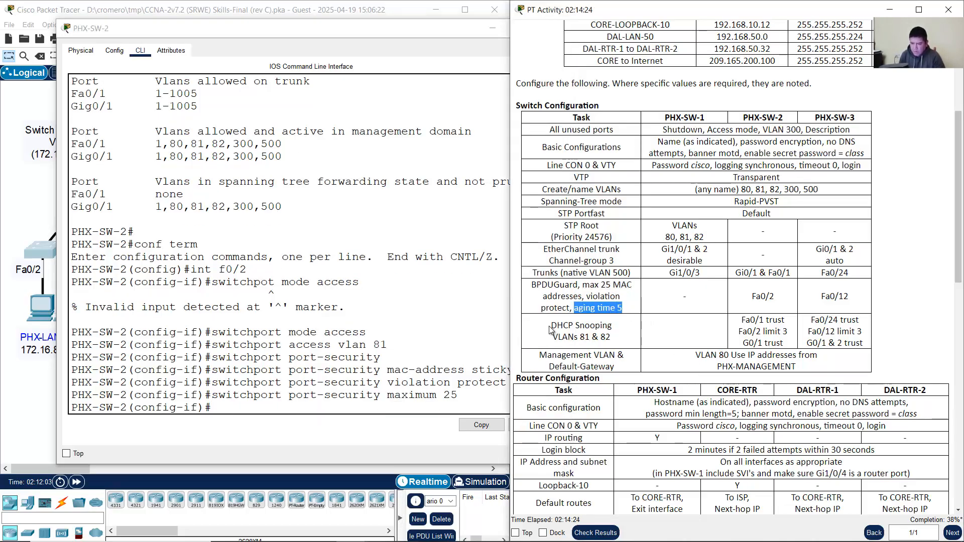
{"action": "left_click", "coordinate": [390, 356]}
{"action": "key", "text": "Up"}
{"action": "key", "text": "BackSpace"}
{"action": "key", "text": "BackSpace"}
{"action": "key", "text": "BackSpace"}
{"action": "key", "text": "BackSpace"}
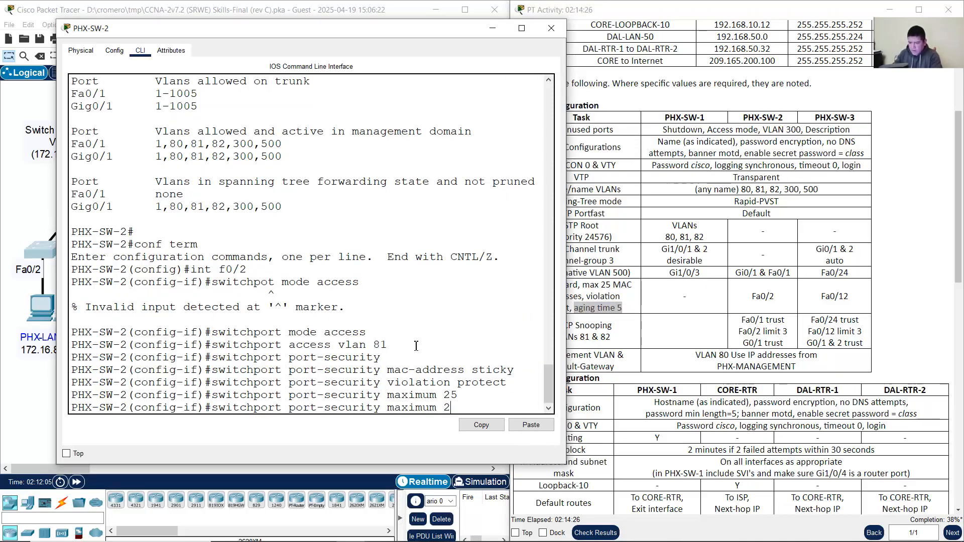
{"action": "type", "text": "ag"}
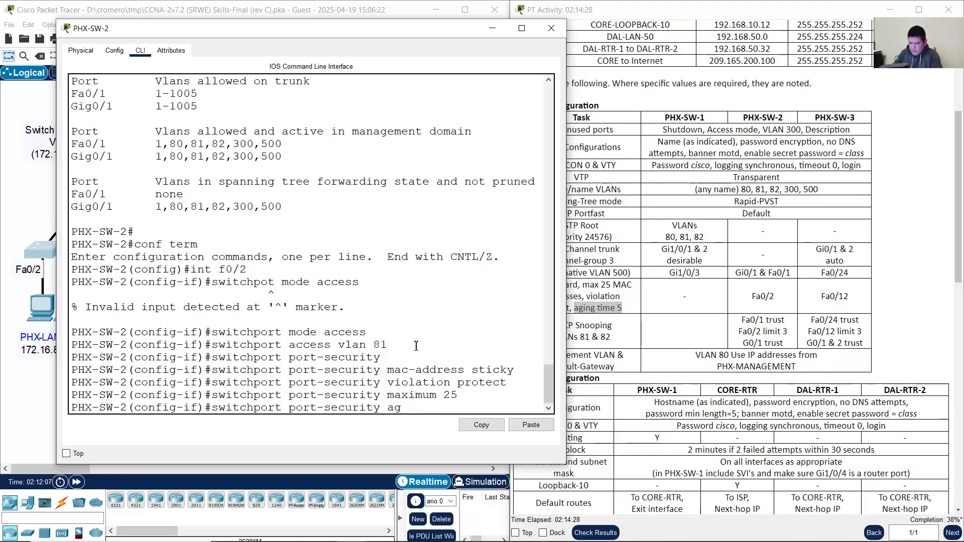
{"action": "type", "text": "ing time"}
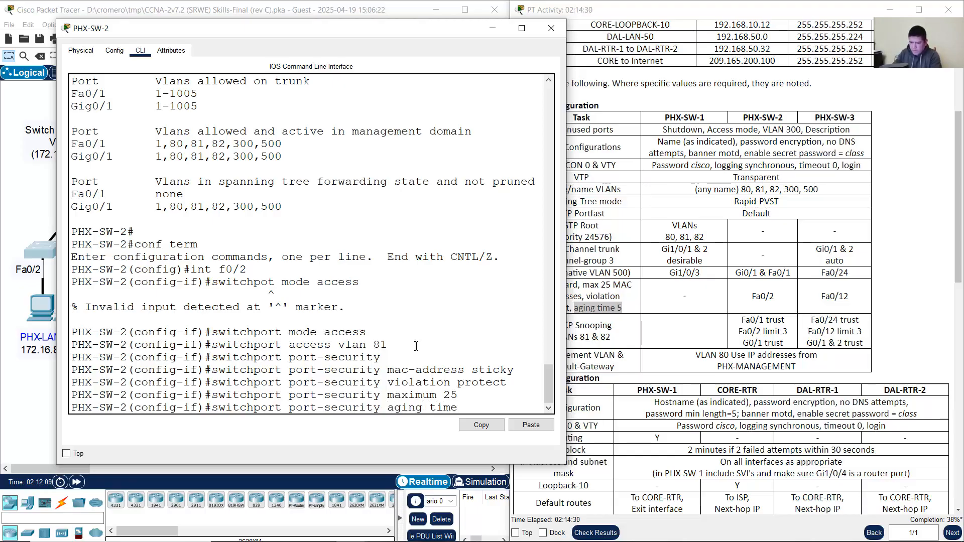
{"action": "type", "text": " 5"}
{"action": "key", "text": "Return"}
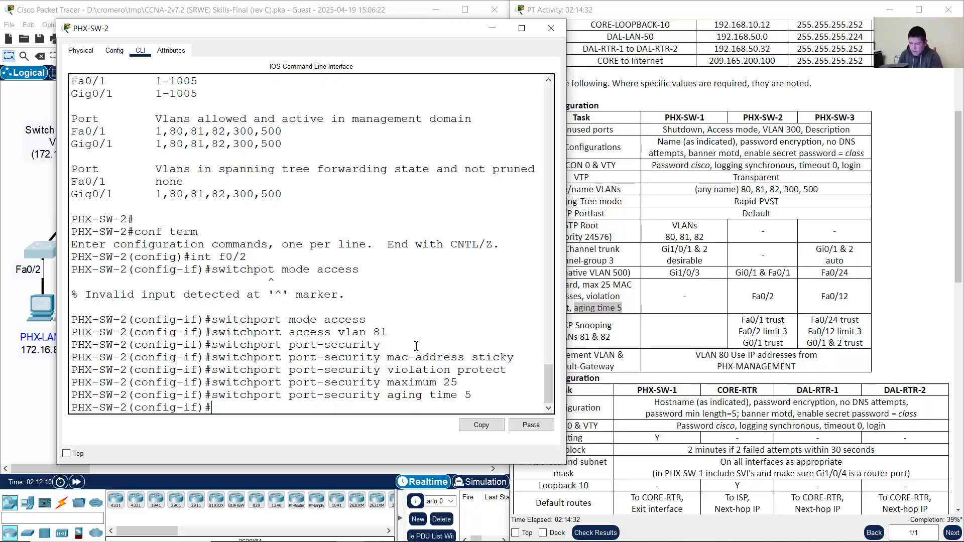
{"action": "key", "text": "Up"}
{"action": "key", "text": "BackSpace"}
{"action": "type", "text": "?"}
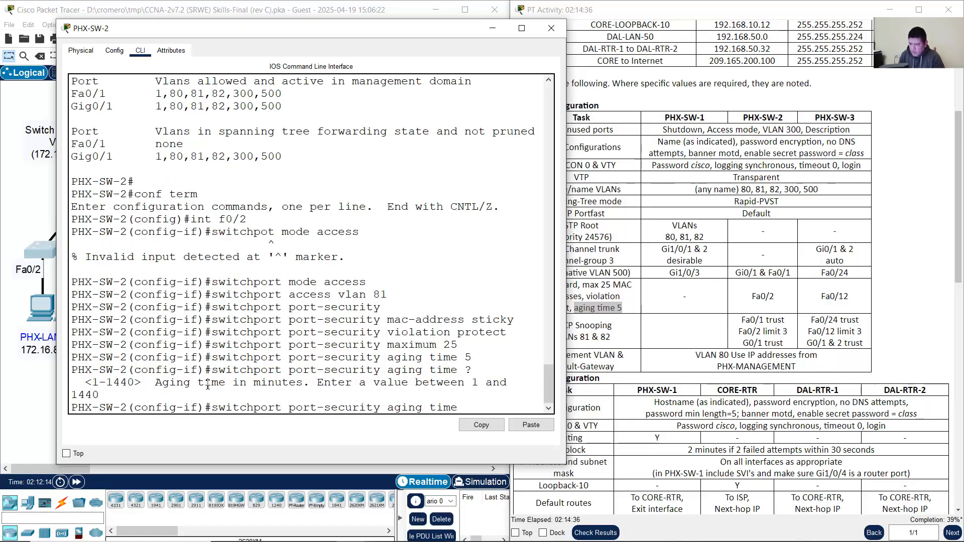
{"action": "left_click_drag", "start_coordinate": [211, 383], "coordinate": [321, 381]}
{"action": "left_click", "coordinate": [504, 408]}
{"action": "key", "text": "BackSpace"}
{"action": "key", "text": "BackSpace"}
{"action": "key", "text": "BackSpace"}
{"action": "key", "text": "BackSpace"}
{"action": "key", "text": "BackSpace"}
{"action": "key", "text": "BackSpace"}
{"action": "key", "text": "BackSpace"}
{"action": "key", "text": "BackSpace"}
{"action": "key", "text": "BackSpace"}
{"action": "key", "text": "BackSpace"}
{"action": "key", "text": "BackSpace"}
{"action": "key", "text": "BackSpace"}
{"action": "key", "text": "BackSpace"}
{"action": "key", "text": "BackSpace"}
{"action": "key", "text": "BackSpace"}
{"action": "key", "text": "BackSpace"}
{"action": "key", "text": "BackSpace"}
{"action": "key", "text": "BackSpace"}
{"action": "key", "text": "BackSpace"}
{"action": "key", "text": "BackSpace"}
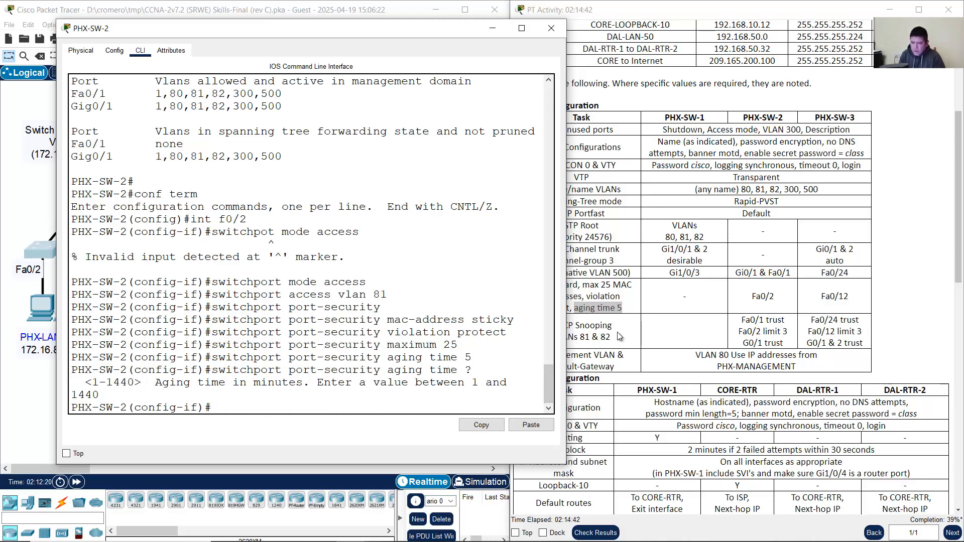
{"action": "left_click", "coordinate": [625, 319]}
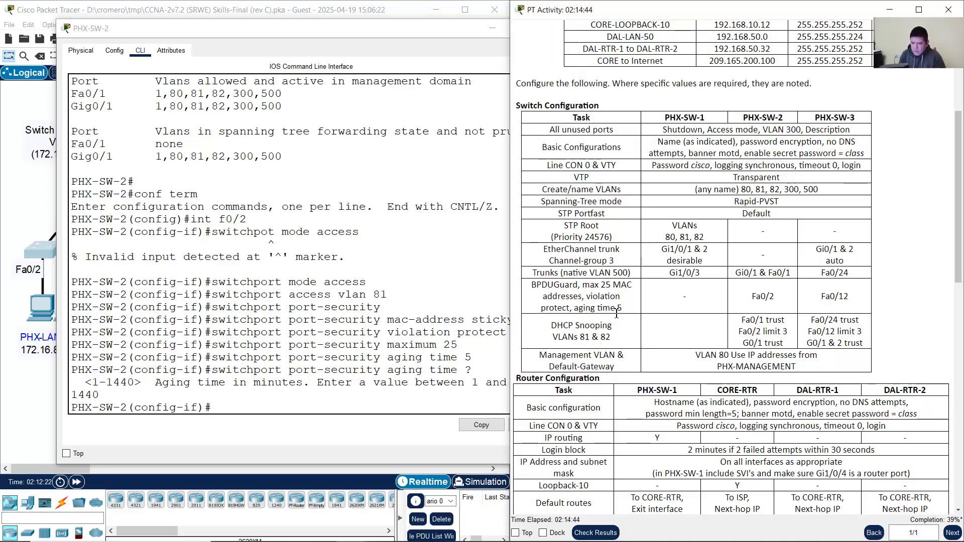
{"action": "double_click", "coordinate": [537, 286]}
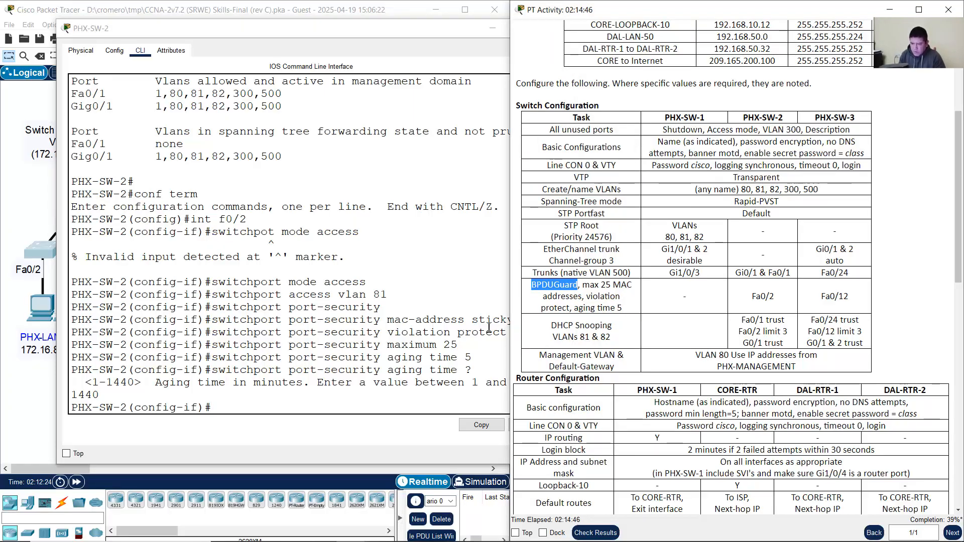
{"action": "left_click", "coordinate": [277, 353]}
Step: Enter 'spanning-tree bpduguard enable' on Fa0/2, retrying after the rejected first attempt
{"action": "type", "text": "s"}
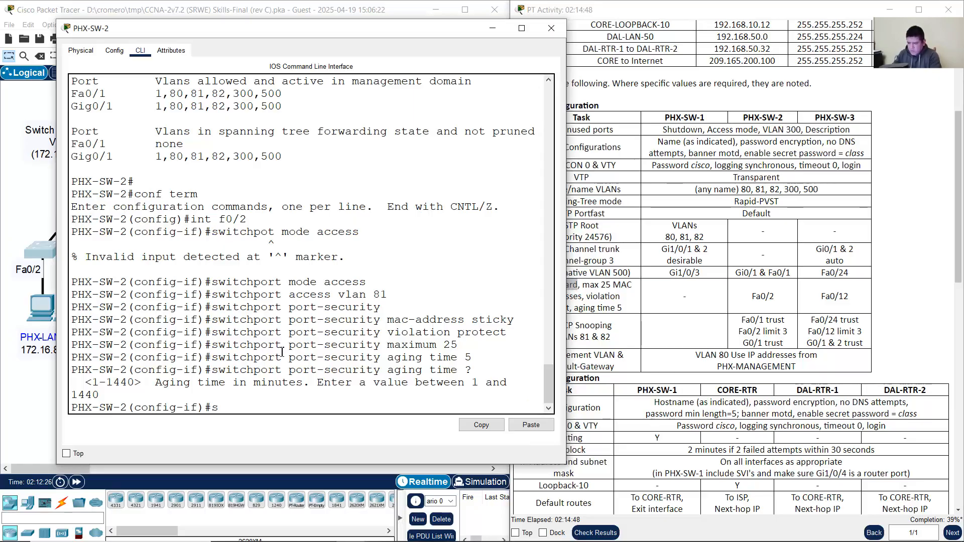
{"action": "type", "text": "panning-tre"}
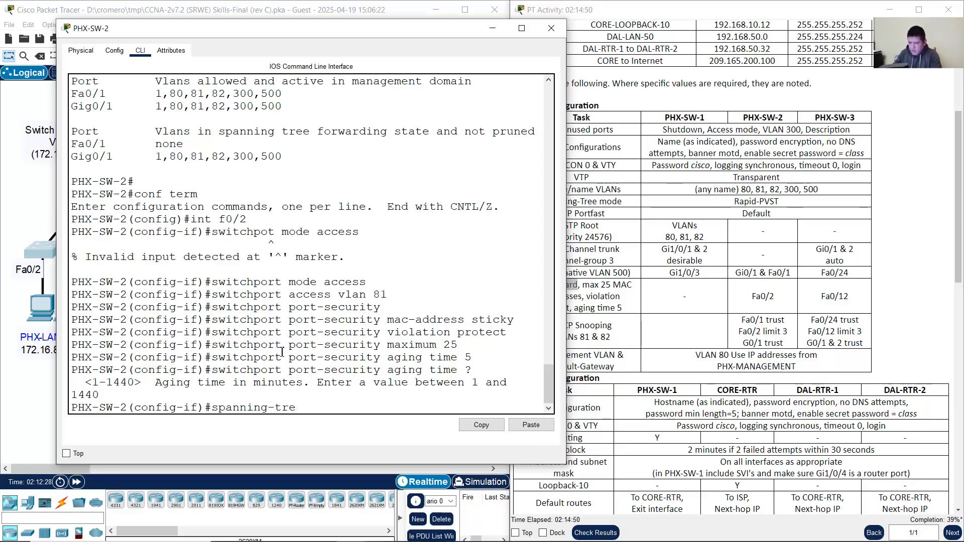
{"action": "type", "text": "e bpduguard enabled"}
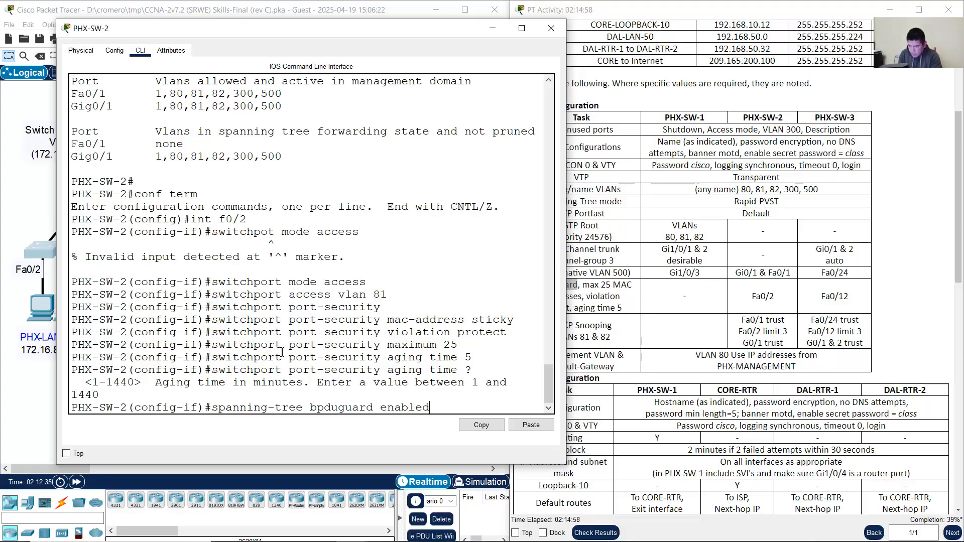
{"action": "key", "text": "Return"}
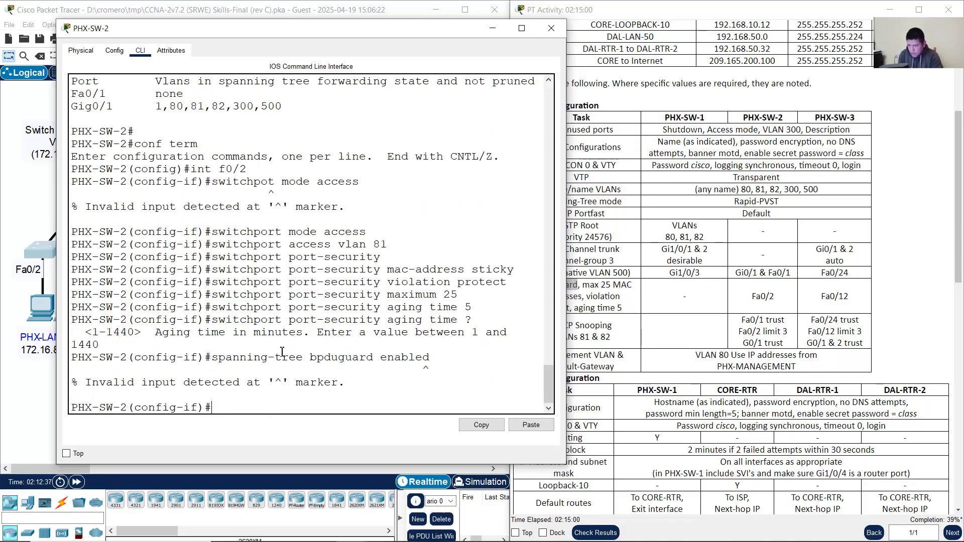
{"action": "key", "text": "Up"}
{"action": "key", "text": "Return"}
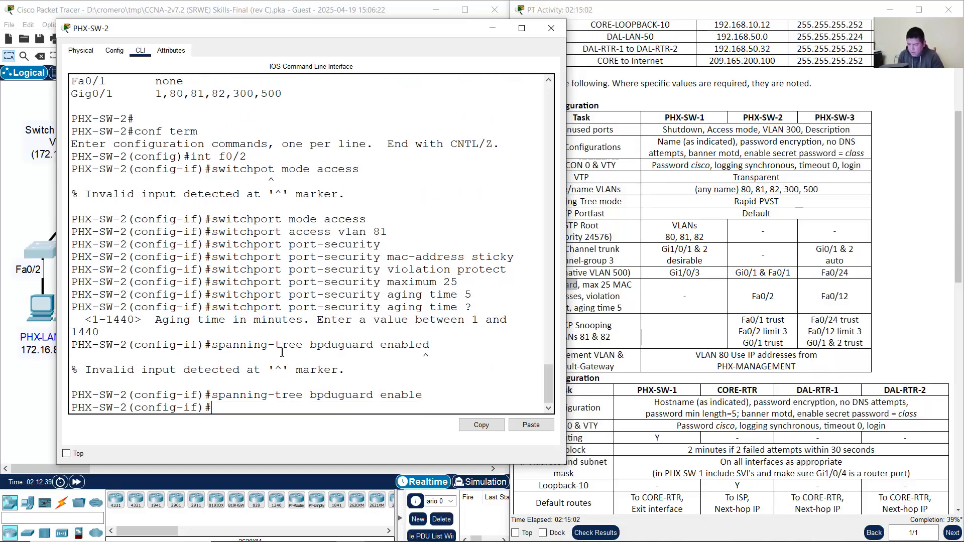
{"action": "left_click", "coordinate": [619, 300]}
{"action": "left_click_drag", "start_coordinate": [536, 285], "coordinate": [613, 285]}
{"action": "left_click_drag", "start_coordinate": [558, 297], "coordinate": [643, 316]}
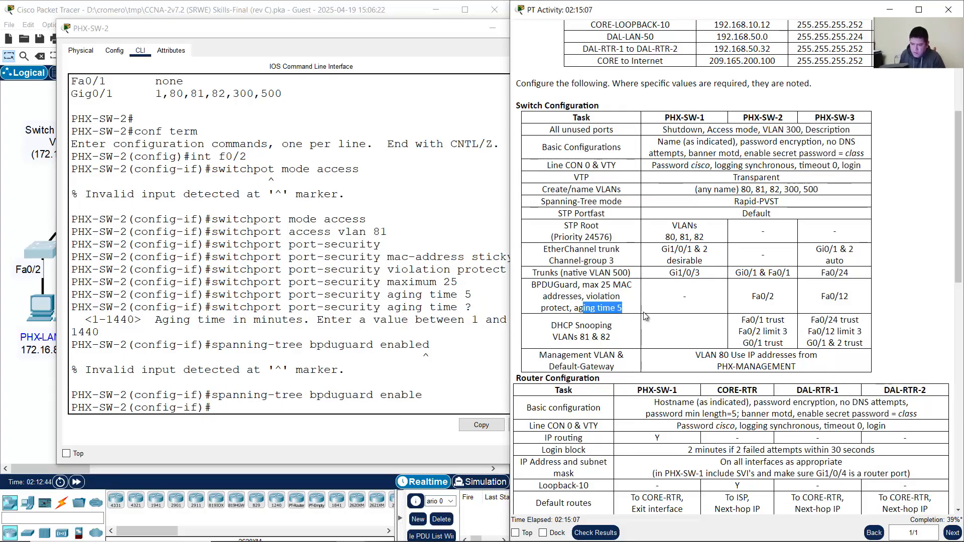
{"action": "left_click", "coordinate": [420, 246]}
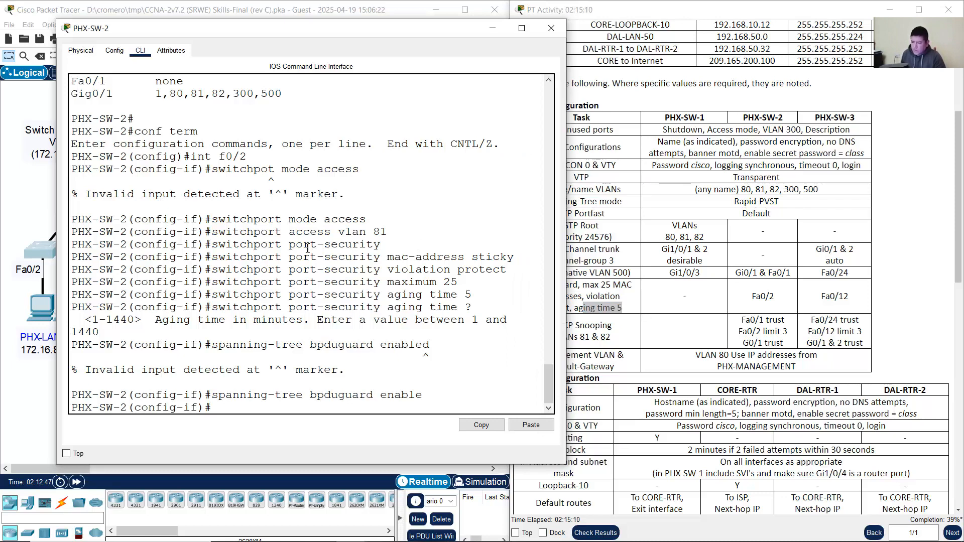
Step: Review Fa0/2's access VLAN 81, port-security and spanning-tree commands in the console output
{"action": "left_click_drag", "start_coordinate": [288, 245], "coordinate": [420, 361]}
{"action": "left_click", "coordinate": [359, 244]}
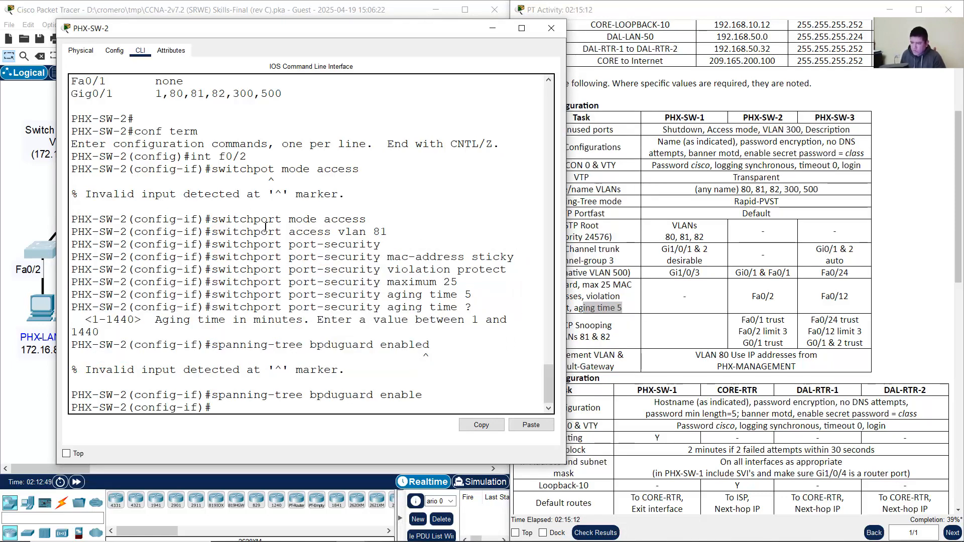
{"action": "left_click_drag", "start_coordinate": [240, 220], "coordinate": [410, 215]}
{"action": "left_click_drag", "start_coordinate": [274, 234], "coordinate": [414, 235]}
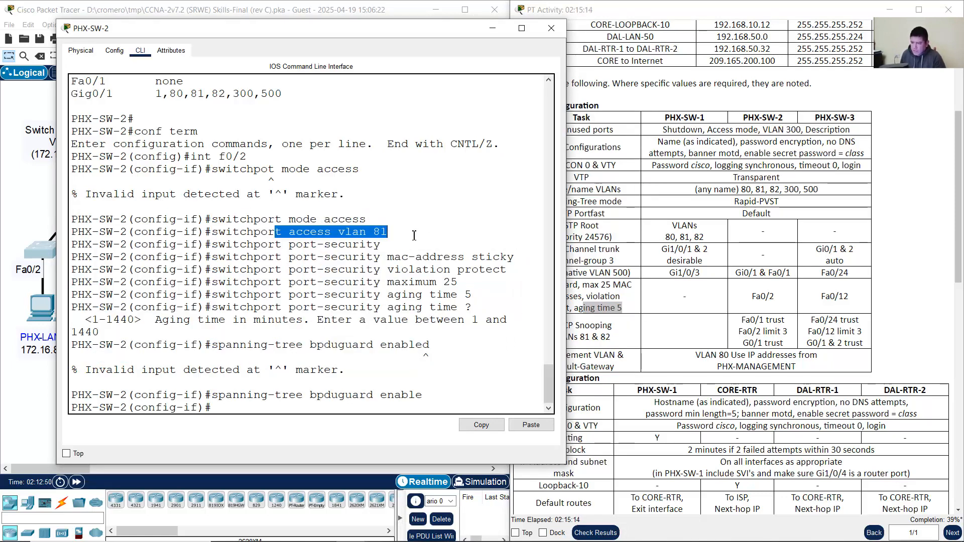
{"action": "left_click", "coordinate": [15, 388]}
{"action": "left_click_drag", "start_coordinate": [76, 386], "coordinate": [28, 307]}
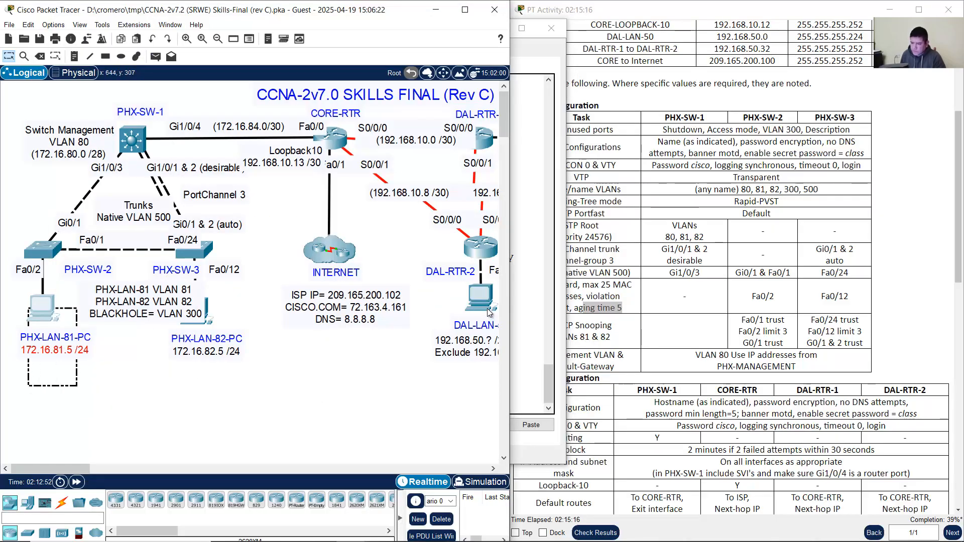
{"action": "left_click", "coordinate": [525, 284]}
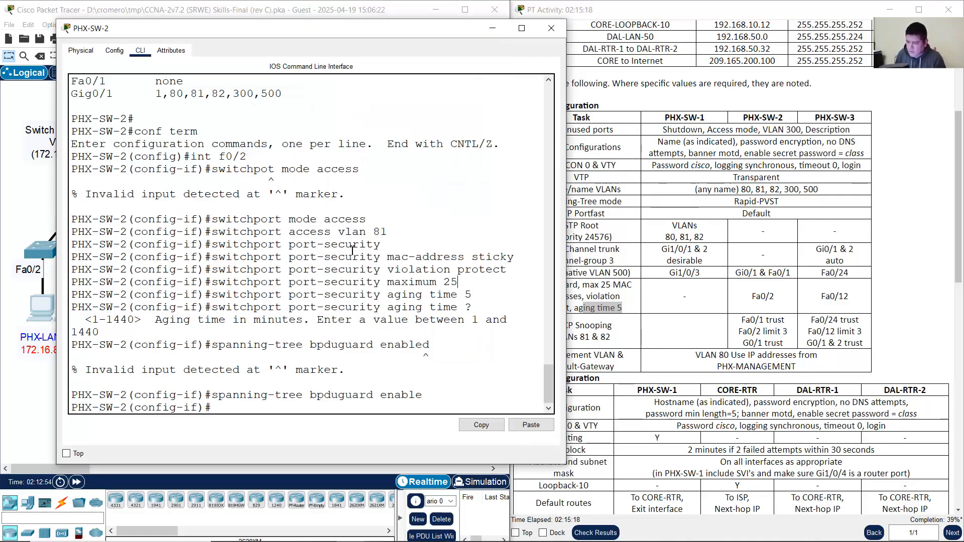
{"action": "left_click_drag", "start_coordinate": [296, 245], "coordinate": [419, 243]}
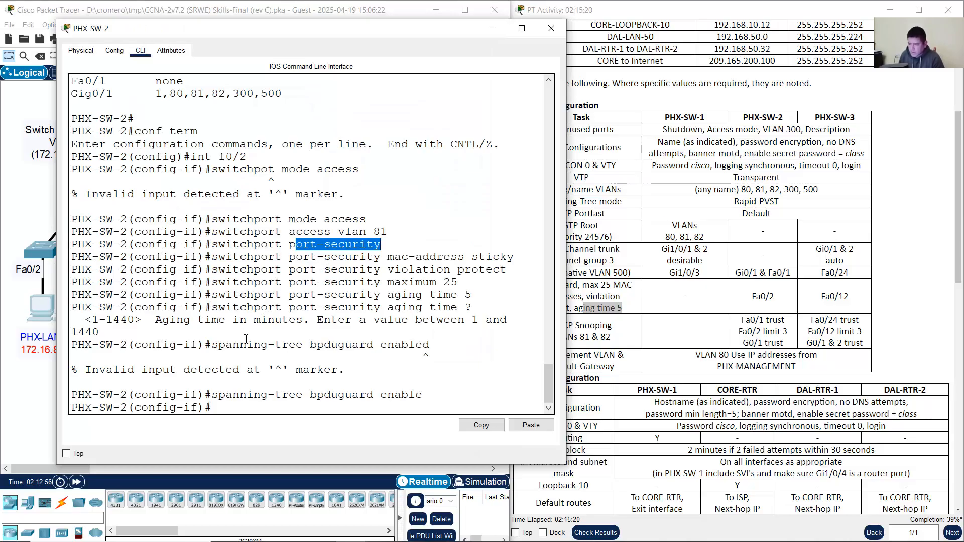
{"action": "left_click_drag", "start_coordinate": [240, 345], "coordinate": [449, 346]}
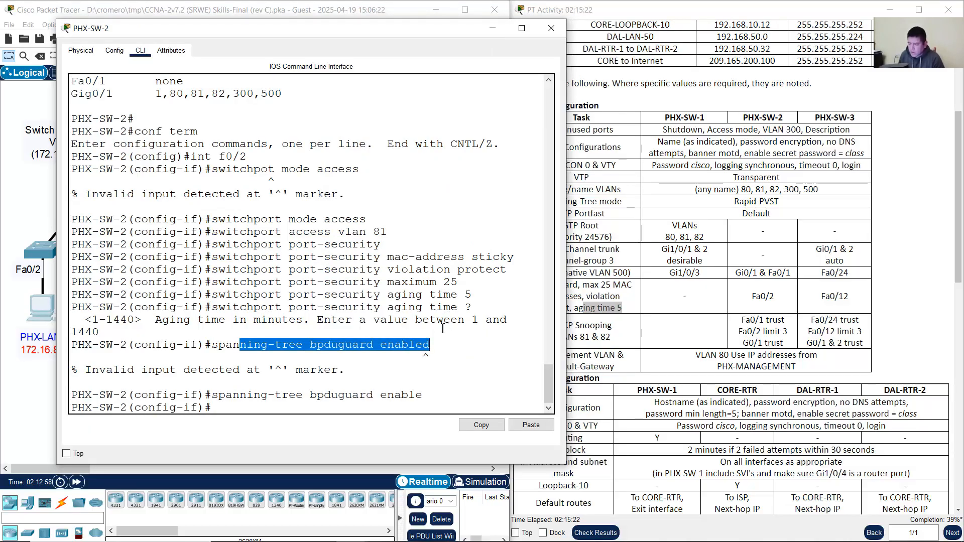
{"action": "left_click_drag", "start_coordinate": [323, 394], "coordinate": [410, 394]}
{"action": "left_click", "coordinate": [482, 386]}
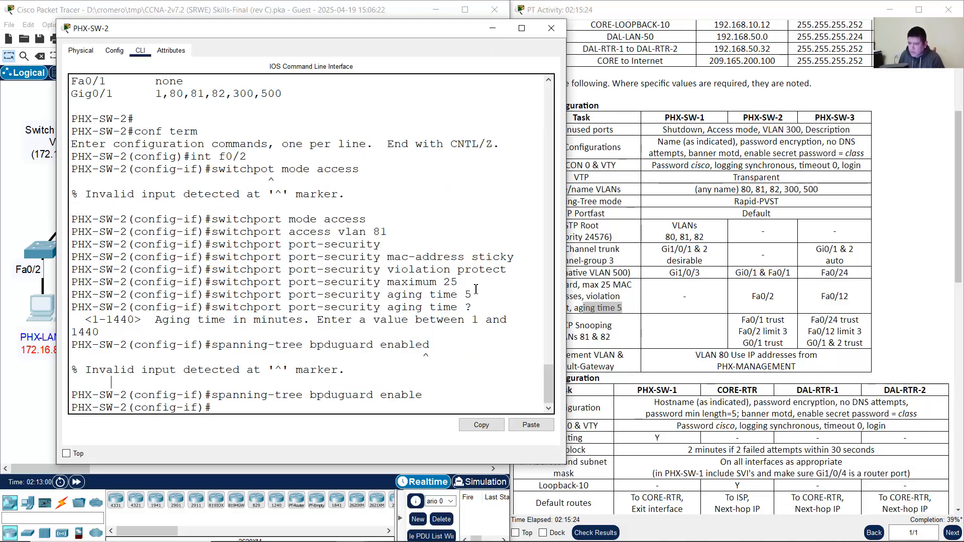
Step: Close the PHX-SW-2 console and find Fa0/12 under PHX-SW-3 in the task table
{"action": "left_click", "coordinate": [551, 28]}
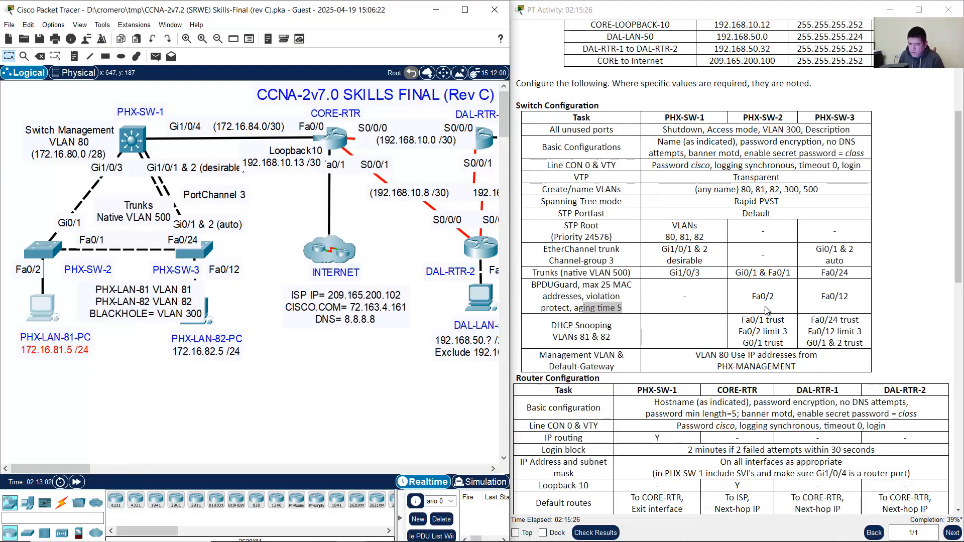
{"action": "left_click", "coordinate": [767, 310]}
{"action": "left_click_drag", "start_coordinate": [819, 297], "coordinate": [851, 297]}
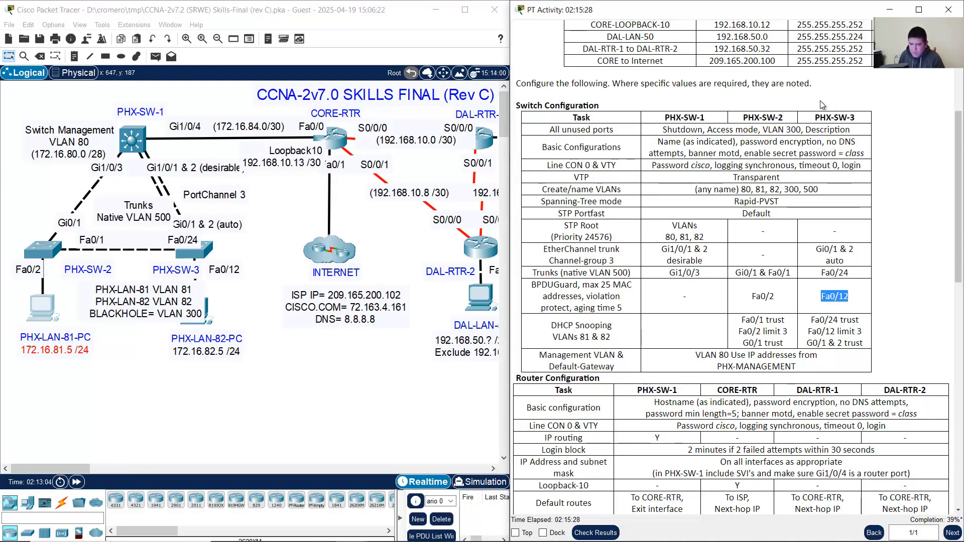
{"action": "left_click_drag", "start_coordinate": [816, 118], "coordinate": [852, 119]}
Step: Locate the Fa0/12 port on the topology and open the PHX-SW-3 switch
{"action": "left_click", "coordinate": [232, 302]}
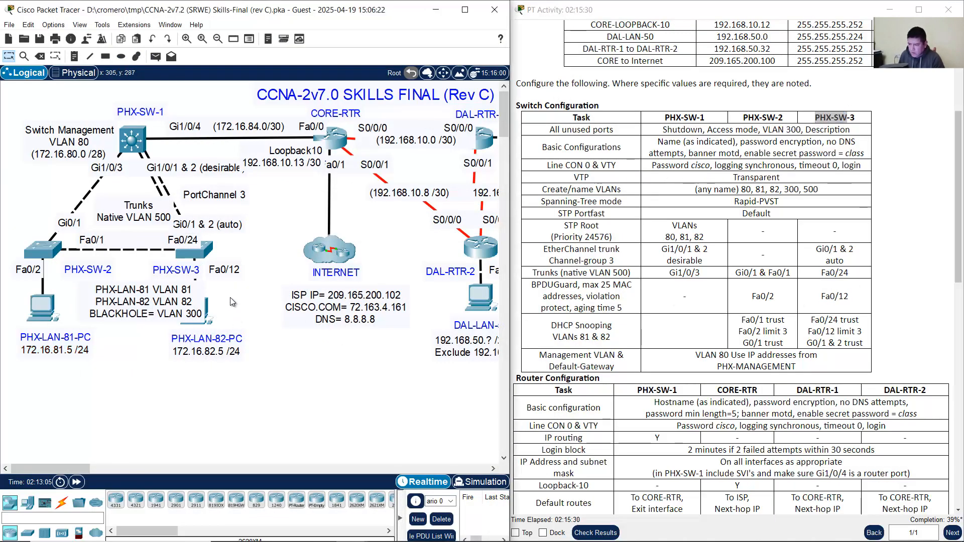
{"action": "left_click_drag", "start_coordinate": [248, 293], "coordinate": [221, 272]}
{"action": "left_click_drag", "start_coordinate": [248, 390], "coordinate": [188, 316]}
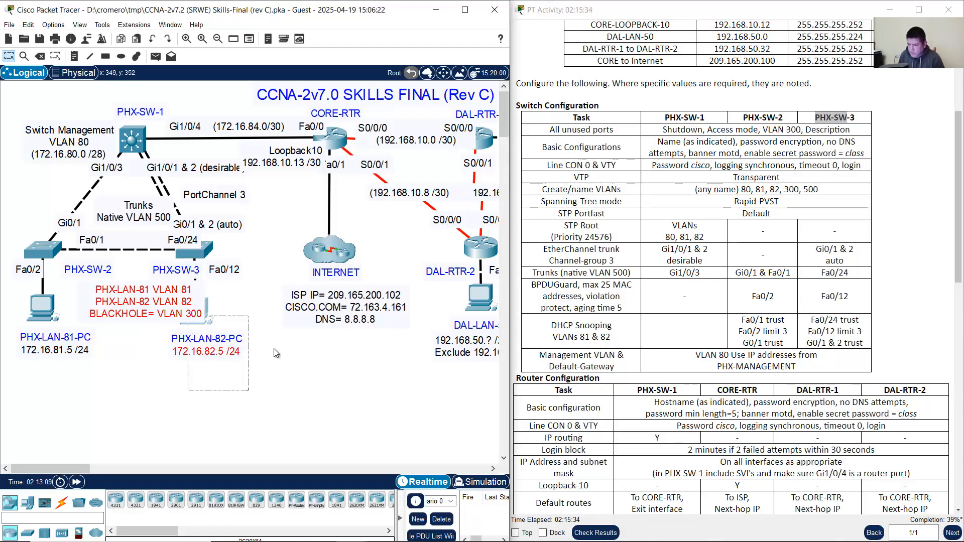
{"action": "left_click", "coordinate": [273, 349]}
{"action": "left_click", "coordinate": [199, 252]}
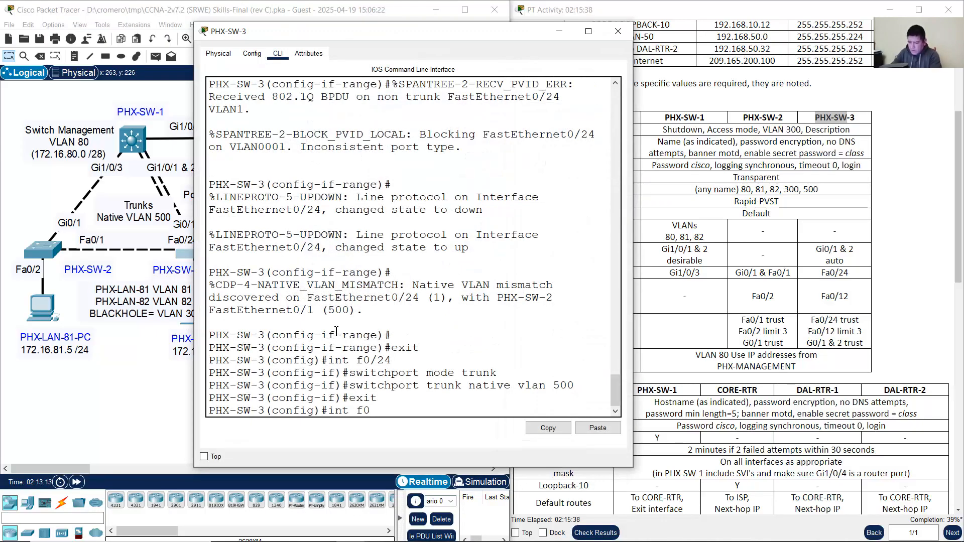
Step: Configure Fa0/12 on PHX-SW-3 as an access port assigned to VLAN 82
{"action": "type", "text": "/12"}
{"action": "key", "text": "Return"}
{"action": "type", "text": "switchport mode acc"}
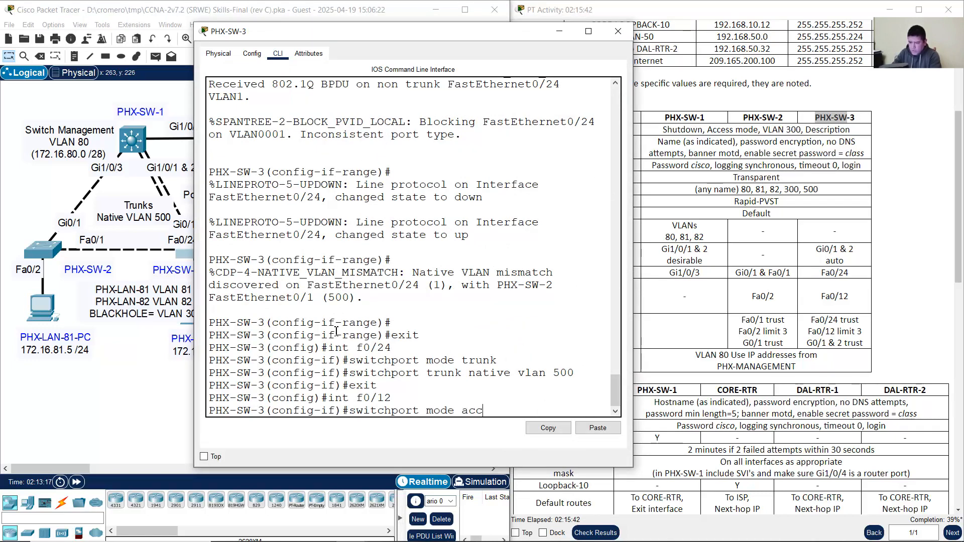
{"action": "type", "text": "ess"}
{"action": "key", "text": "Return"}
{"action": "key", "text": "Up"}
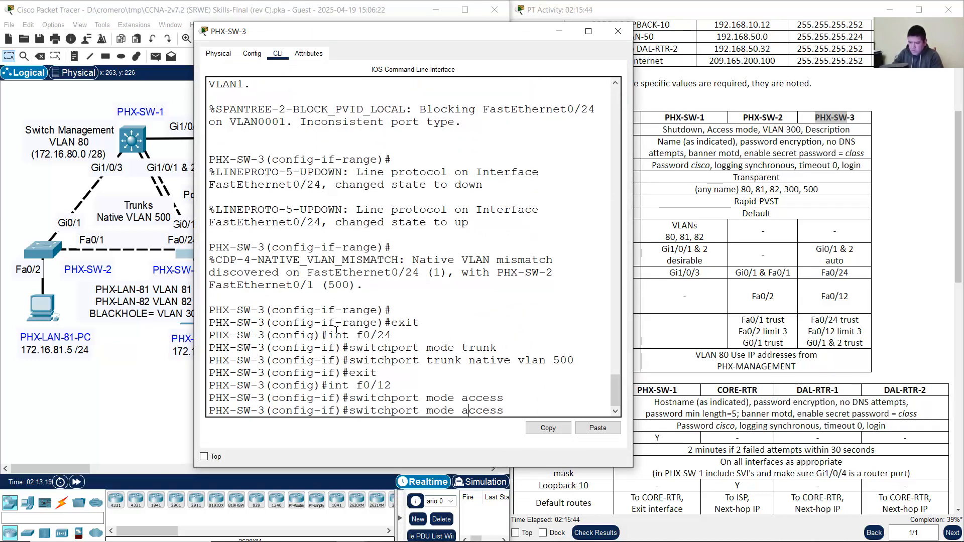
{"action": "key", "text": "Left"}
{"action": "key", "text": "Left"}
{"action": "key", "text": "Left"}
{"action": "key", "text": "Left"}
{"action": "key", "text": "Left"}
{"action": "key", "text": "Left"}
{"action": "key", "text": "BackSpace"}
{"action": "key", "text": "BackSpace"}
{"action": "key", "text": "BackSpace"}
{"action": "key", "text": "BackSpace"}
{"action": "key", "text": "BackSpace"}
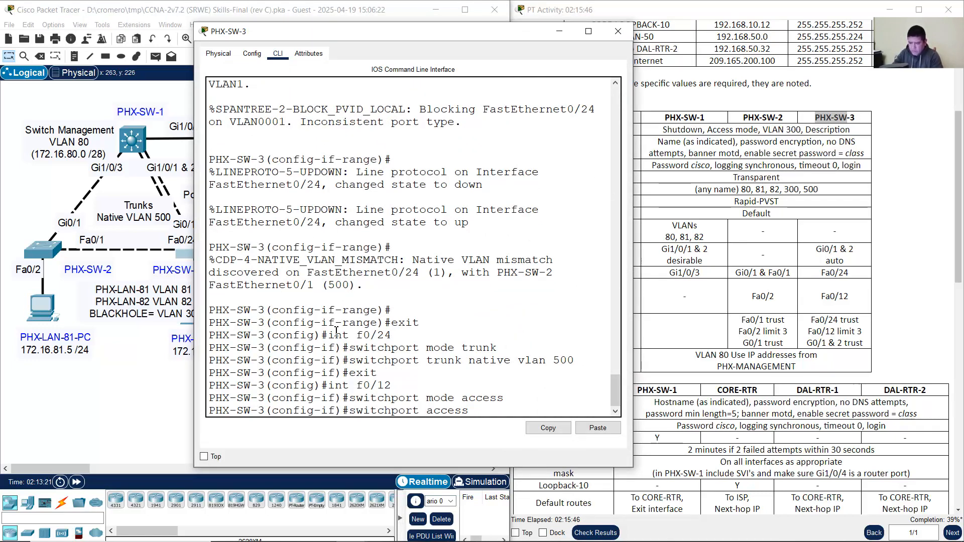
{"action": "type", "text": "vlan 82"}
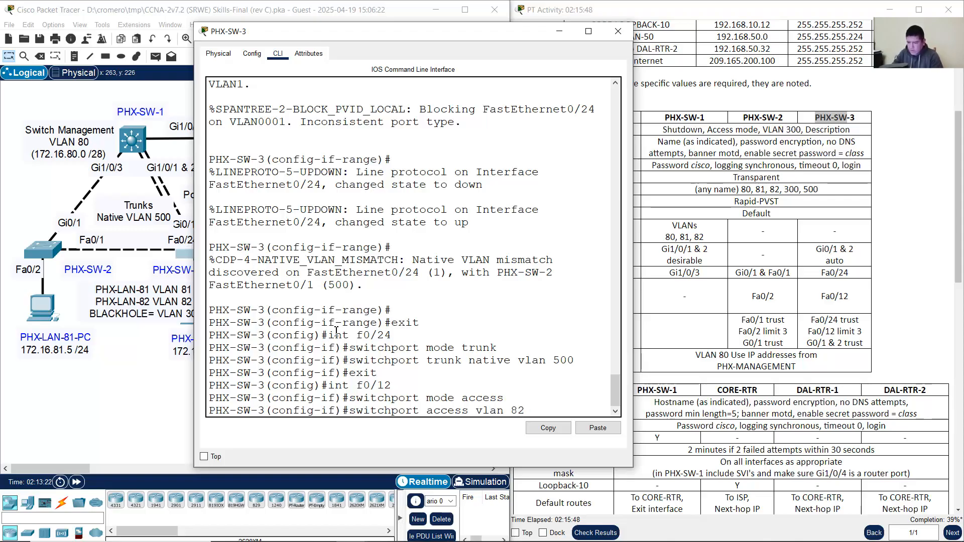
{"action": "left_click", "coordinate": [94, 363]}
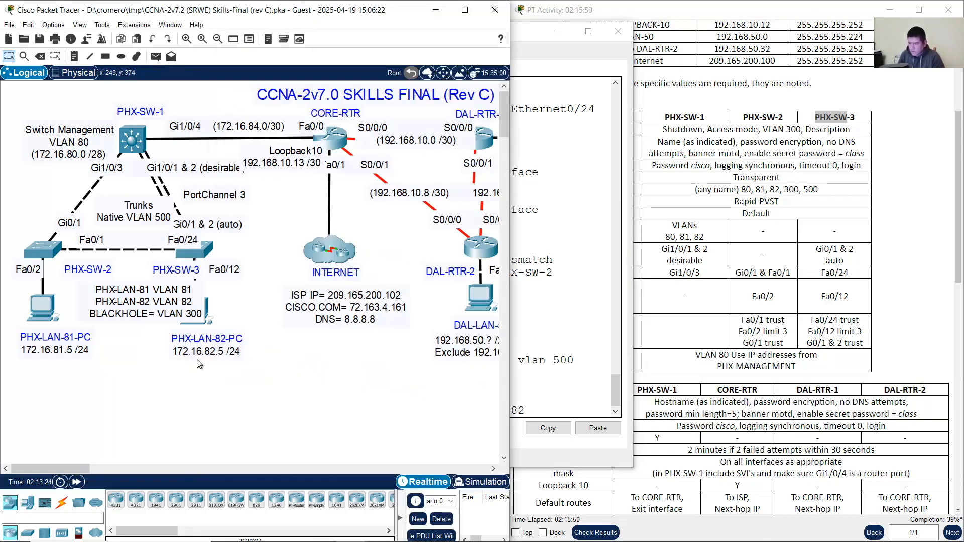
{"action": "left_click", "coordinate": [547, 346]}
{"action": "key", "text": "Return"}
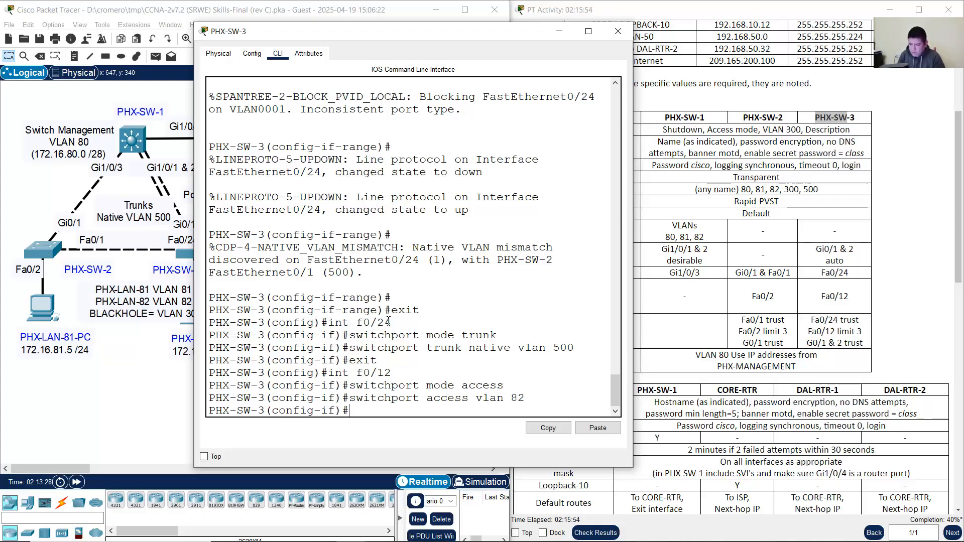
Step: Check PHX-SW-2's port-security commands, then recall the switchport command on PHX-SW-3
{"action": "left_click", "coordinate": [43, 248]}
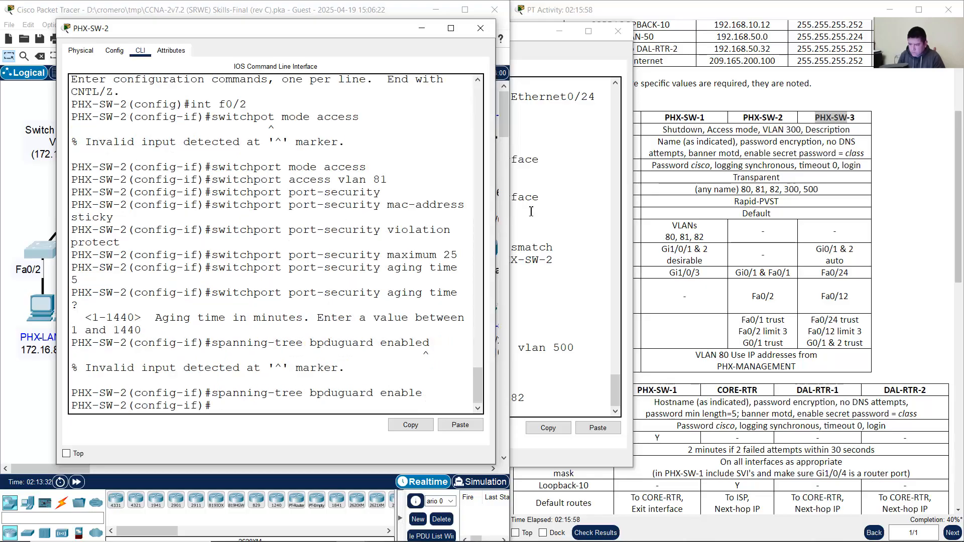
{"action": "left_click_drag", "start_coordinate": [496, 221], "coordinate": [561, 220]}
{"action": "left_click_drag", "start_coordinate": [289, 242], "coordinate": [380, 242]}
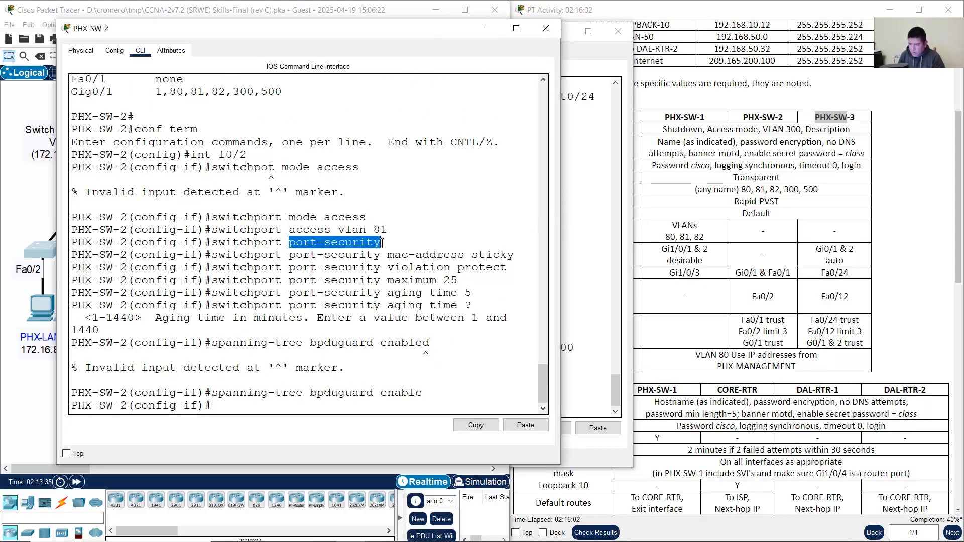
{"action": "left_click", "coordinate": [484, 33]}
{"action": "left_click", "coordinate": [586, 167]}
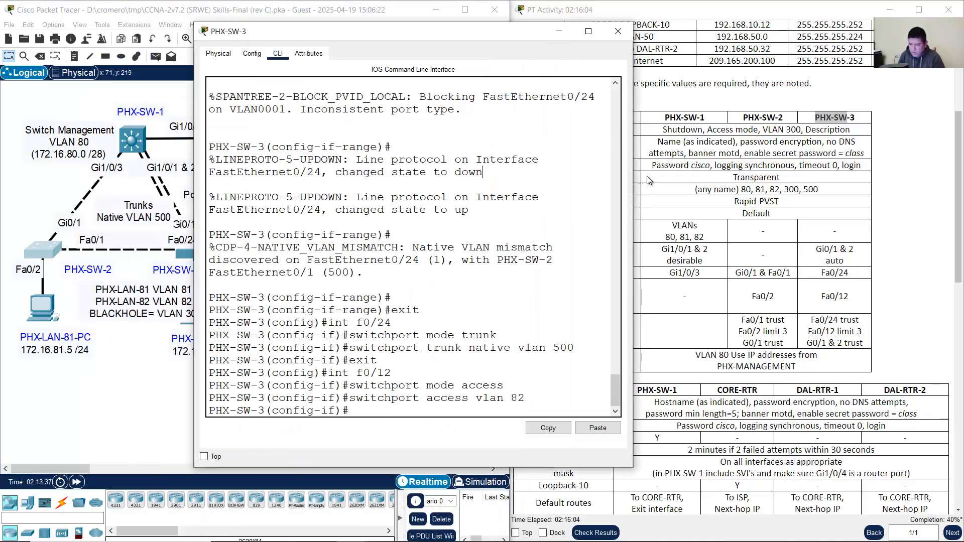
{"action": "left_click_drag", "start_coordinate": [635, 164], "coordinate": [753, 165]}
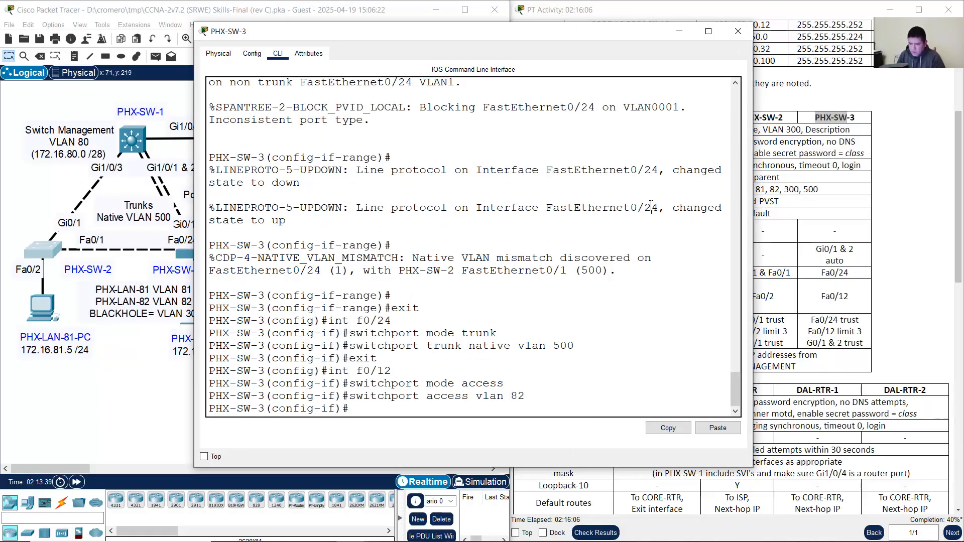
{"action": "key", "text": "Up"}
{"action": "key", "text": "BackSpace"}
{"action": "key", "text": "BackSpace"}
{"action": "key", "text": "BackSpace"}
{"action": "key", "text": "BackSpace"}
{"action": "key", "text": "BackSpace"}
{"action": "key", "text": "BackSpace"}
{"action": "key", "text": "BackSpace"}
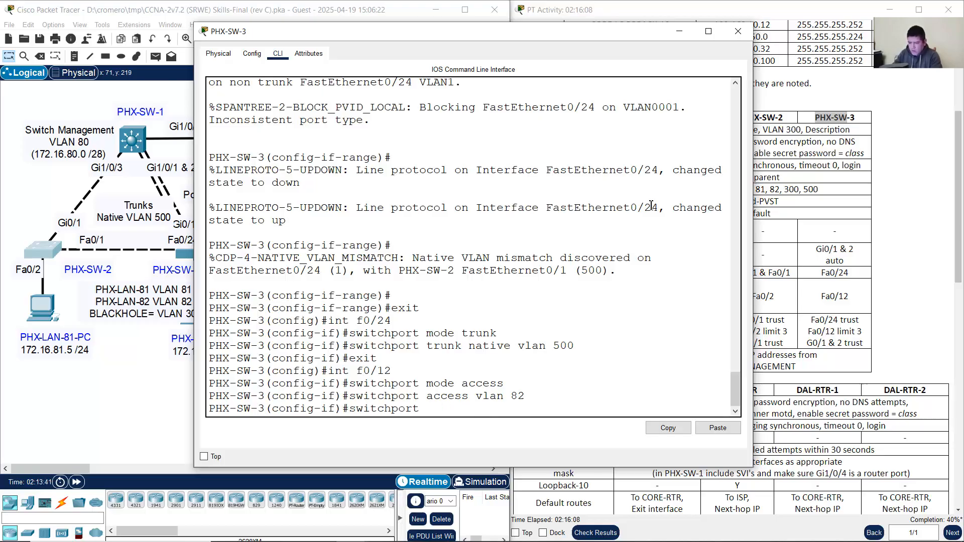
Step: Enable port security on Fa0/12 with sticky MAC address learning
{"action": "type", "text": "port-security"}
{"action": "key", "text": "Return"}
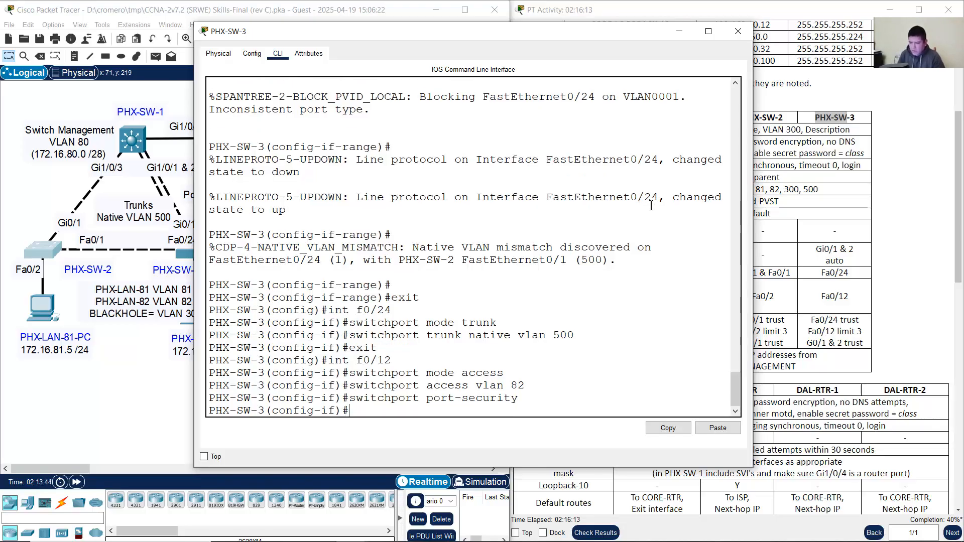
{"action": "left_click", "coordinate": [768, 260]}
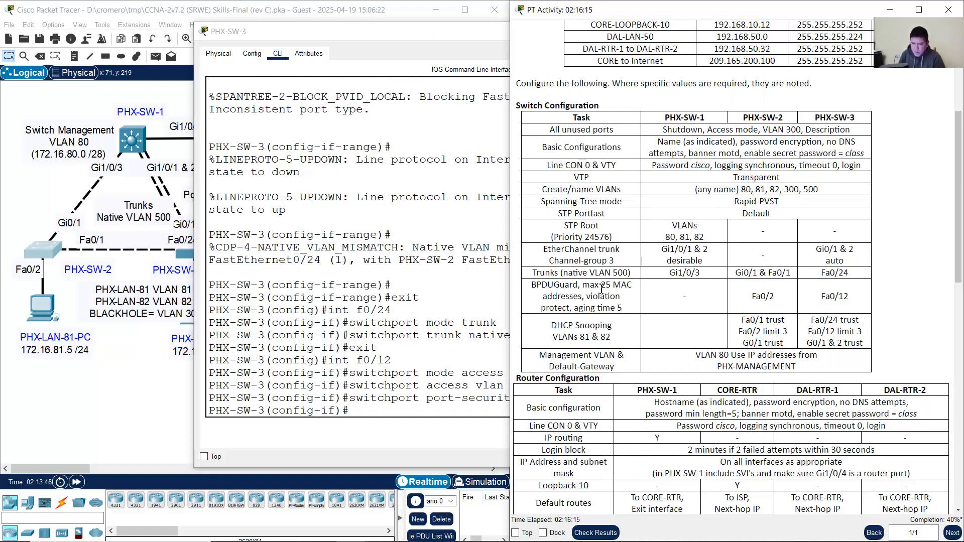
{"action": "left_click", "coordinate": [461, 294]}
{"action": "key", "text": "Up"}
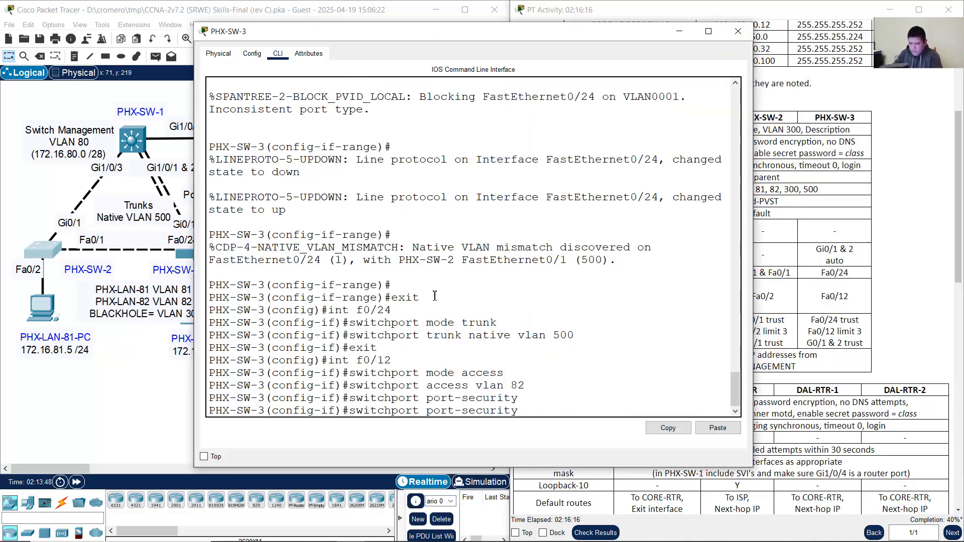
{"action": "type", "text": "mac-address"}
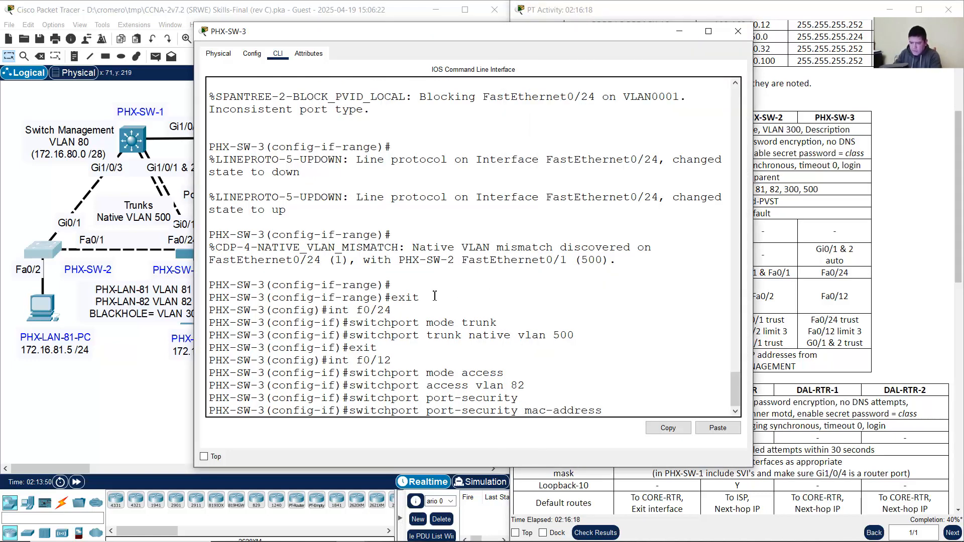
{"action": "type", "text": " sticky"}
{"action": "key", "text": "Return"}
Step: Set the port-security violation mode to protect and the maximum to 25 addresses
{"action": "key", "text": "Up"}
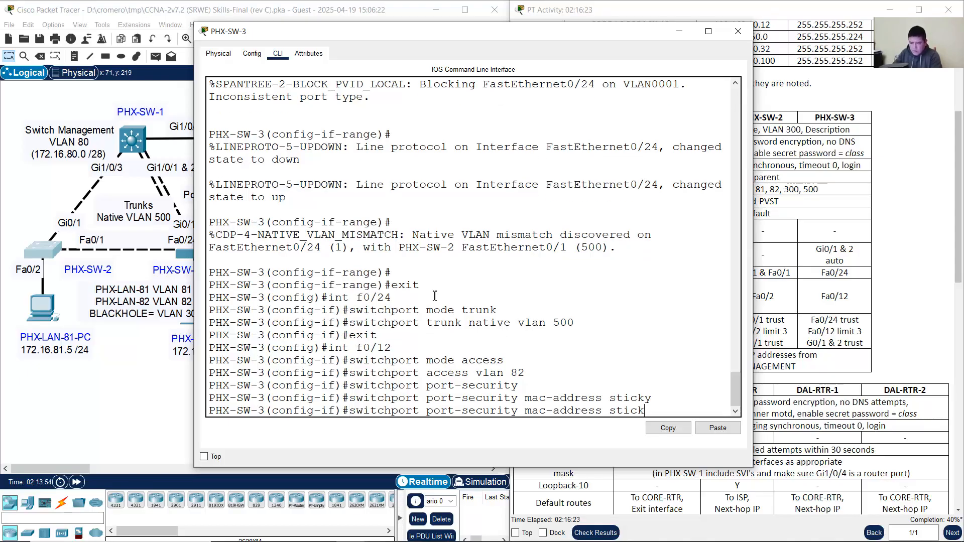
{"action": "key", "text": "BackSpace"}
{"action": "key", "text": "BackSpace"}
{"action": "key", "text": "BackSpace"}
{"action": "key", "text": "BackSpace"}
{"action": "key", "text": "BackSpace"}
{"action": "key", "text": "BackSpace"}
{"action": "key", "text": "BackSpace"}
{"action": "key", "text": "BackSpace"}
{"action": "key", "text": "BackSpace"}
{"action": "key", "text": "BackSpace"}
{"action": "key", "text": "BackSpace"}
{"action": "key", "text": "BackSpace"}
{"action": "key", "text": "BackSpace"}
{"action": "key", "text": "BackSpace"}
{"action": "key", "text": "BackSpace"}
{"action": "key", "text": "BackSpace"}
{"action": "type", "text": "vi"}
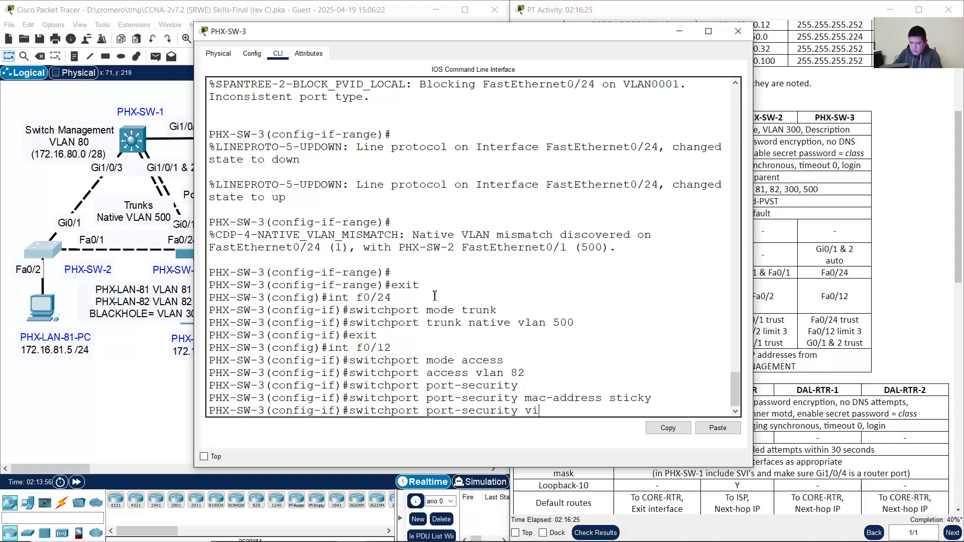
{"action": "type", "text": "olation protect"}
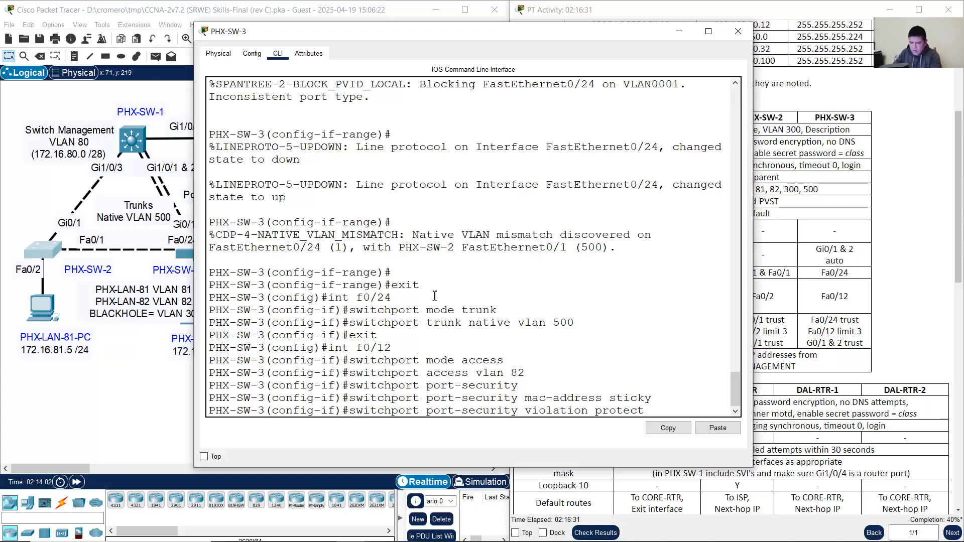
{"action": "key", "text": "Return"}
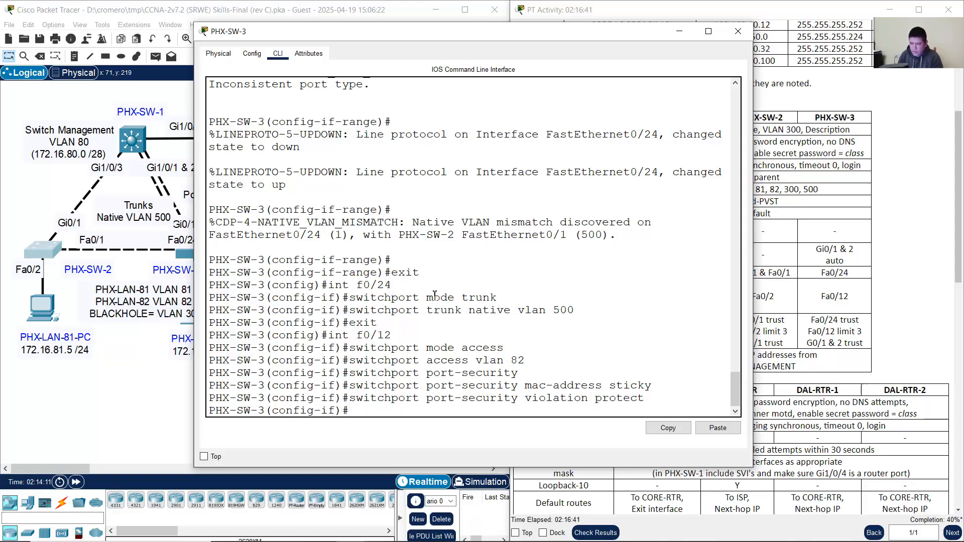
{"action": "key", "text": "Up"}
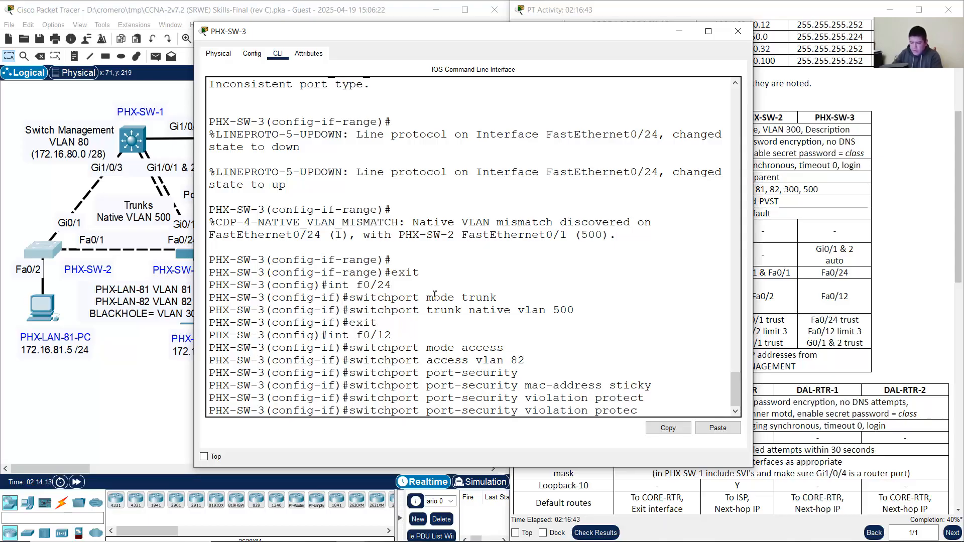
{"action": "key", "text": "BackSpace"}
{"action": "key", "text": "BackSpace"}
{"action": "key", "text": "BackSpace"}
{"action": "key", "text": "BackSpace"}
{"action": "key", "text": "BackSpace"}
{"action": "key", "text": "BackSpace"}
{"action": "key", "text": "BackSpace"}
{"action": "type", "text": "max"}
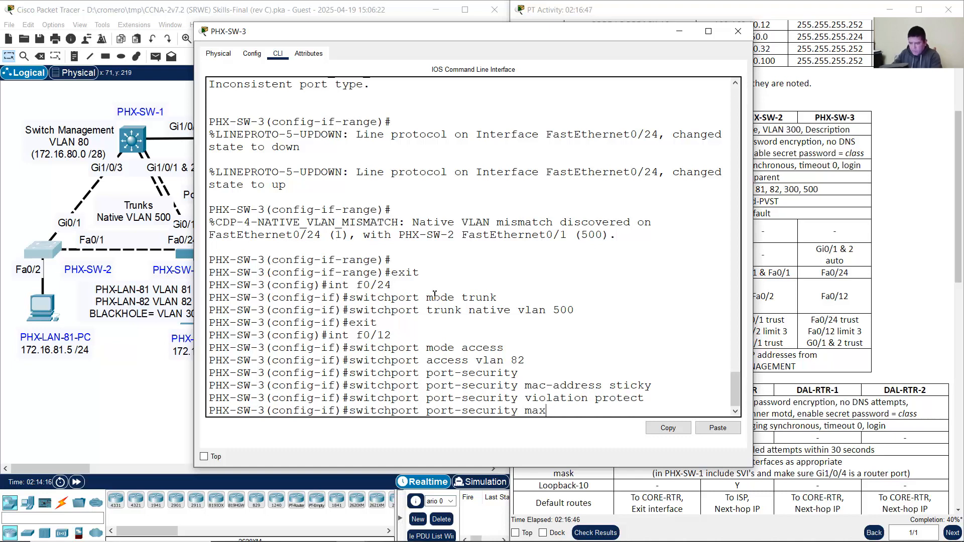
{"action": "type", "text": "imum 2"}
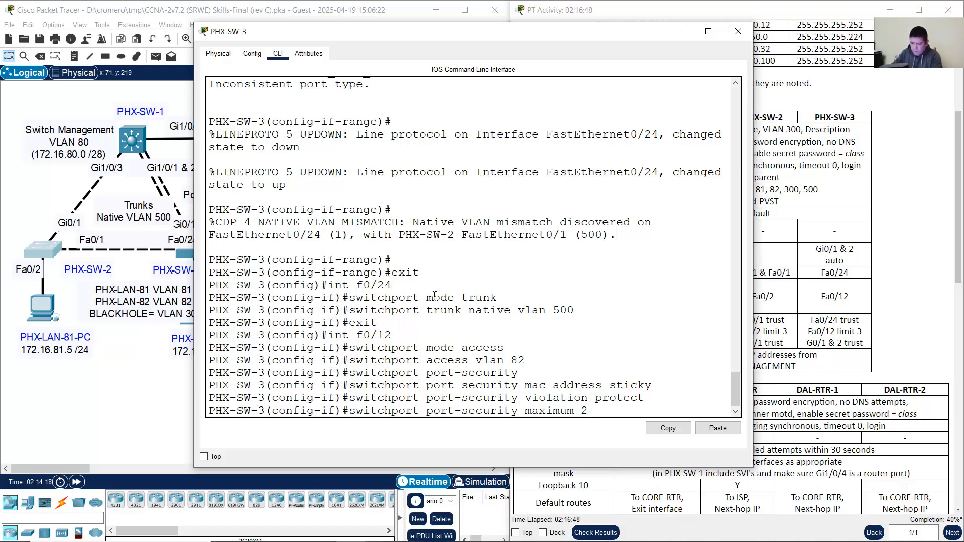
{"action": "type", "text": "5"}
{"action": "key", "text": "Return"}
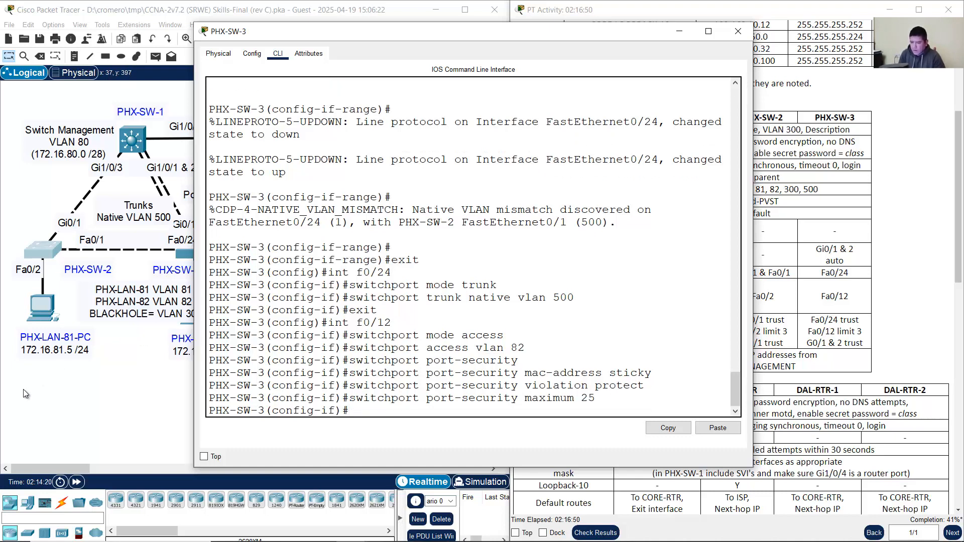
{"action": "left_click", "coordinate": [114, 401]}
{"action": "left_click", "coordinate": [42, 250]}
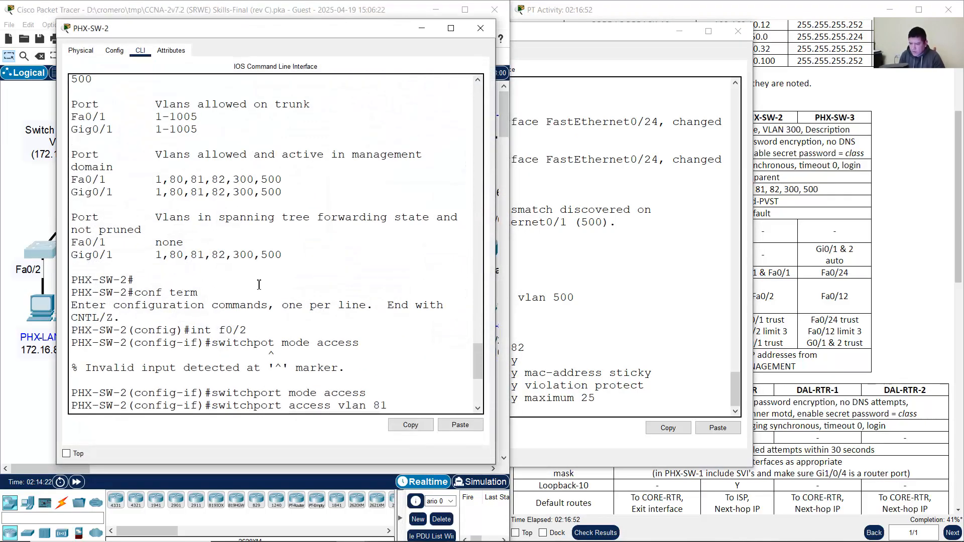
Step: Review the earlier port-security commands in PHX-SW-2's console history
{"action": "scroll", "coordinate": [400, 377], "scroll_direction": "down", "scroll_amount": 2}
{"action": "scroll", "coordinate": [400, 377], "scroll_direction": "down", "scroll_amount": 5}
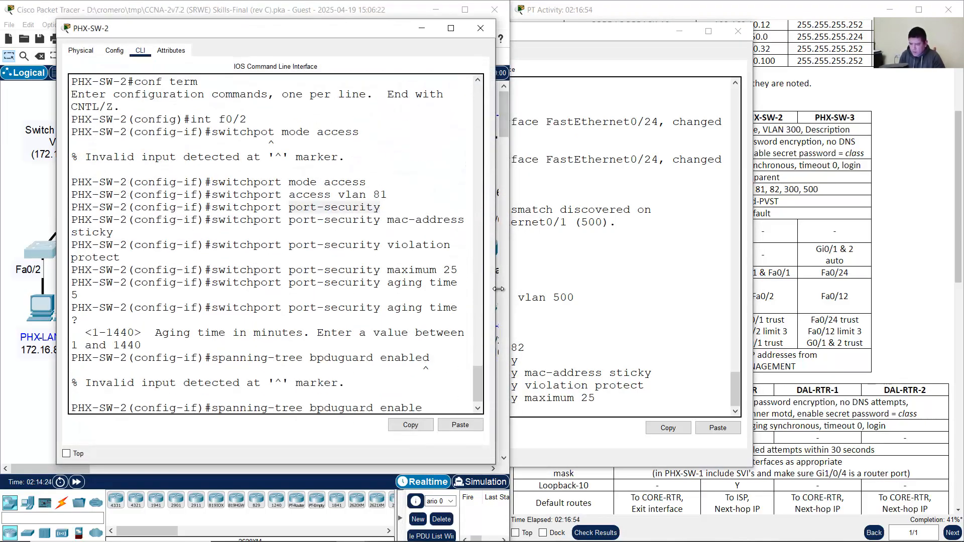
{"action": "left_click_drag", "start_coordinate": [496, 289], "coordinate": [673, 285]}
{"action": "left_click_drag", "start_coordinate": [381, 256], "coordinate": [472, 306]}
{"action": "left_click", "coordinate": [392, 269]}
{"action": "left_click", "coordinate": [401, 303]}
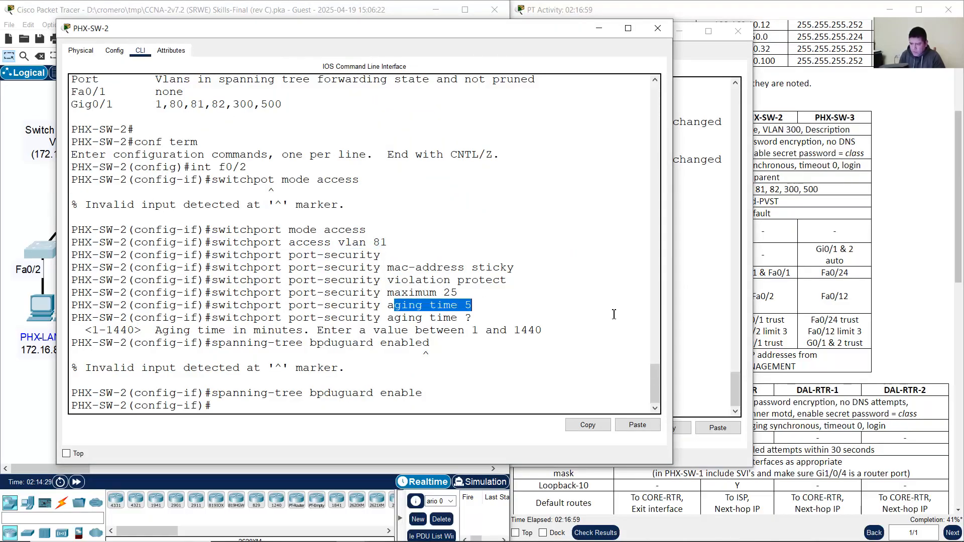
{"action": "left_click", "coordinate": [598, 30]}
Step: Set the port-security aging time on Fa0/12 to 5 minutes
{"action": "key", "text": "Up"}
{"action": "key", "text": "BackSpace"}
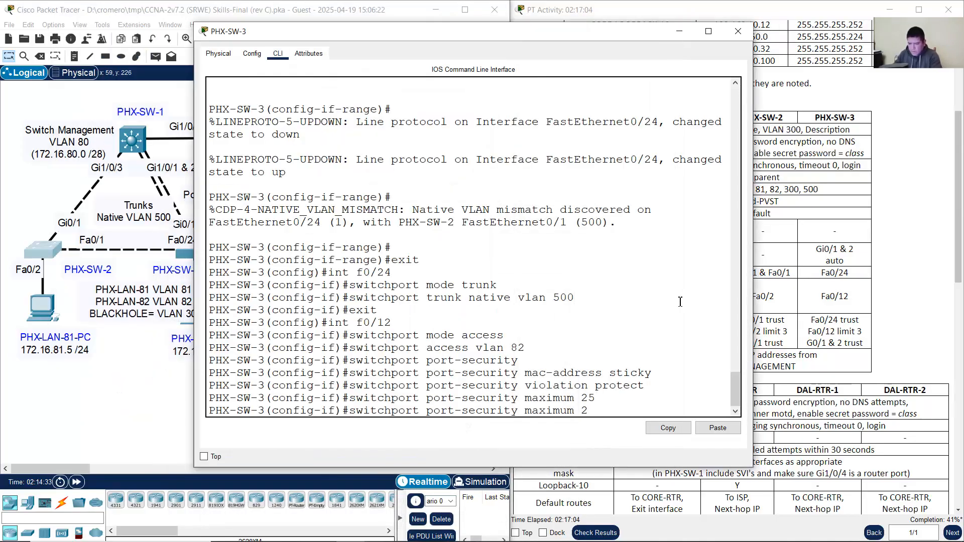
{"action": "key", "text": "BackSpace"}
{"action": "key", "text": "BackSpace"}
{"action": "key", "text": "BackSpace"}
{"action": "key", "text": "BackSpace"}
{"action": "key", "text": "BackSpace"}
{"action": "key", "text": "BackSpace"}
{"action": "key", "text": "BackSpace"}
{"action": "key", "text": "BackSpace"}
{"action": "key", "text": "BackSpace"}
{"action": "type", "text": "aging time"}
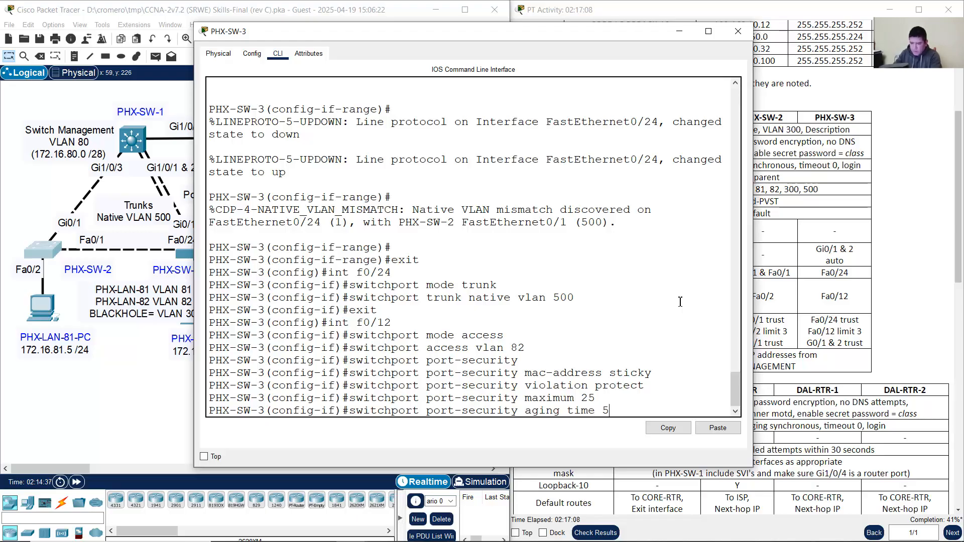
{"action": "type", "text": " 5"}
{"action": "key", "text": "Return"}
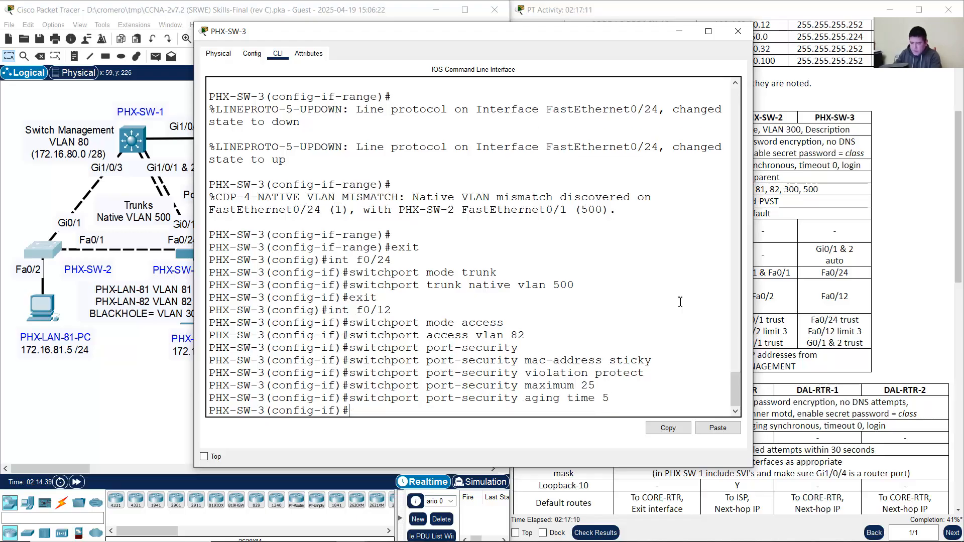
Step: Enable BPDU guard on Fa0/12, exit interface mode and close the PHX-SW-3 console
{"action": "type", "text": "spannin"}
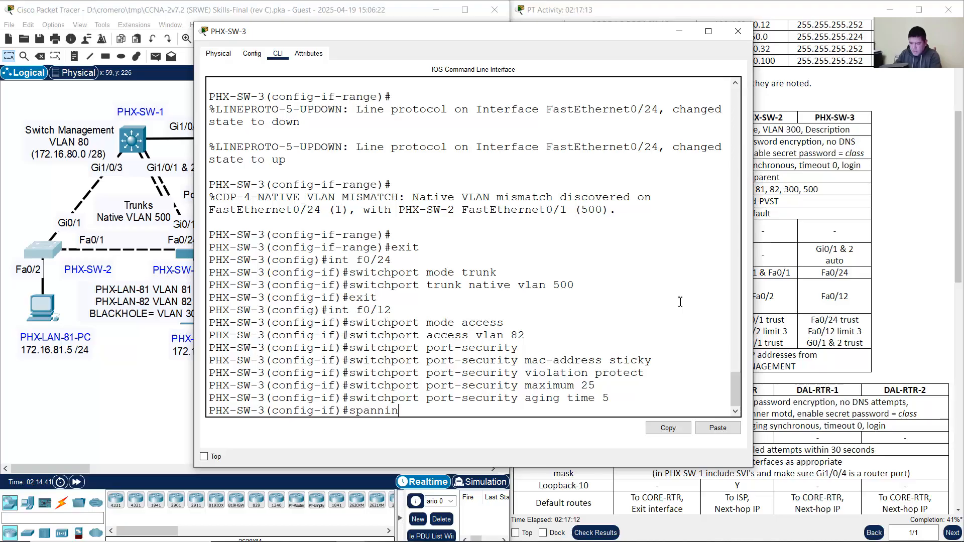
{"action": "type", "text": "g-tree bpduguard"}
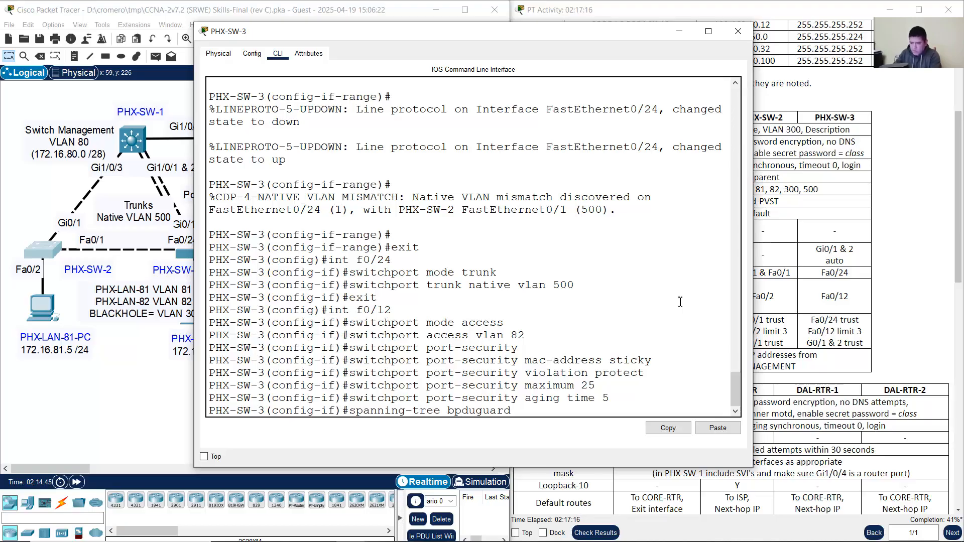
{"action": "type", "text": " enable"}
{"action": "key", "text": "Return"}
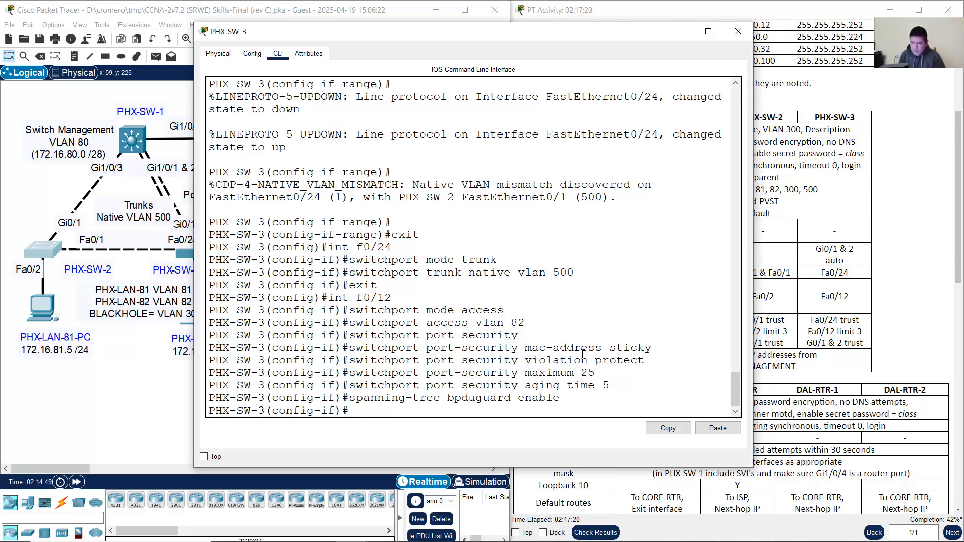
{"action": "type", "text": "exit"}
{"action": "key", "text": "Return"}
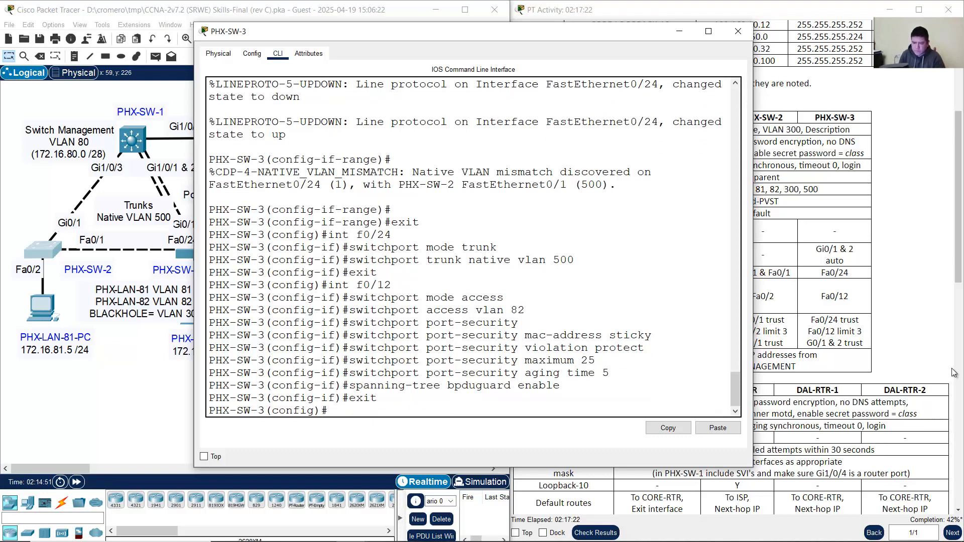
{"action": "left_click", "coordinate": [680, 31]}
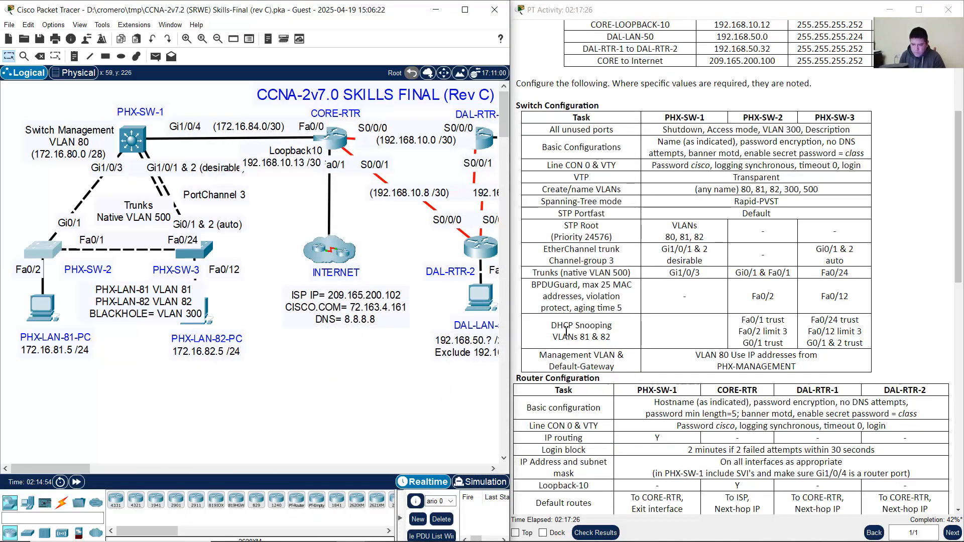
Step: Open PHX-SW-2's CLI and return to global configuration mode
{"action": "left_click_drag", "start_coordinate": [551, 325], "coordinate": [610, 338]}
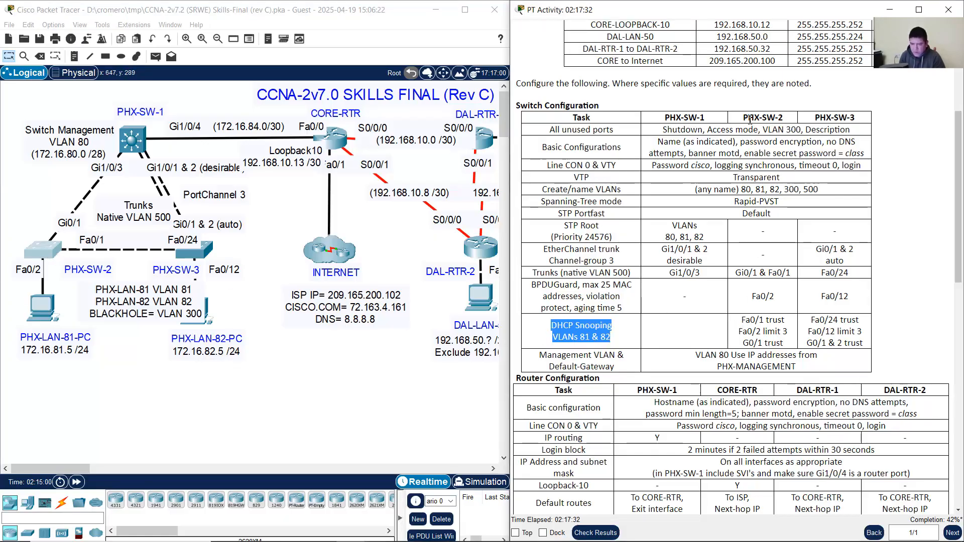
{"action": "left_click_drag", "start_coordinate": [749, 119], "coordinate": [855, 119]}
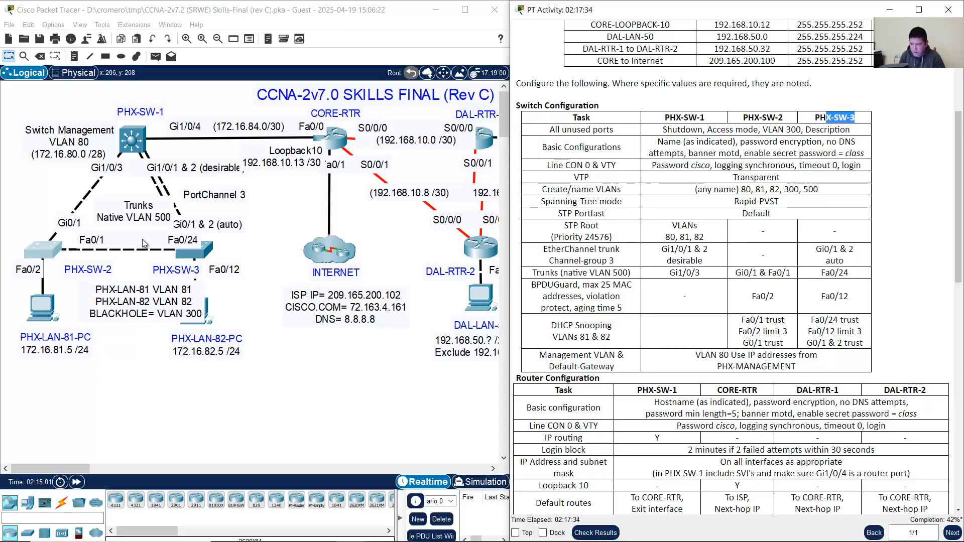
{"action": "left_click", "coordinate": [43, 253]}
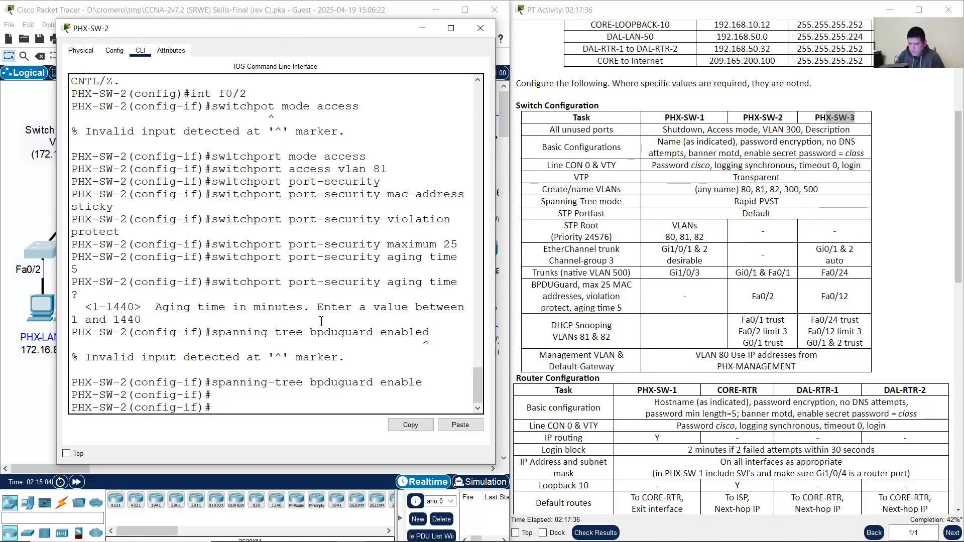
{"action": "left_click_drag", "start_coordinate": [495, 282], "coordinate": [566, 281]}
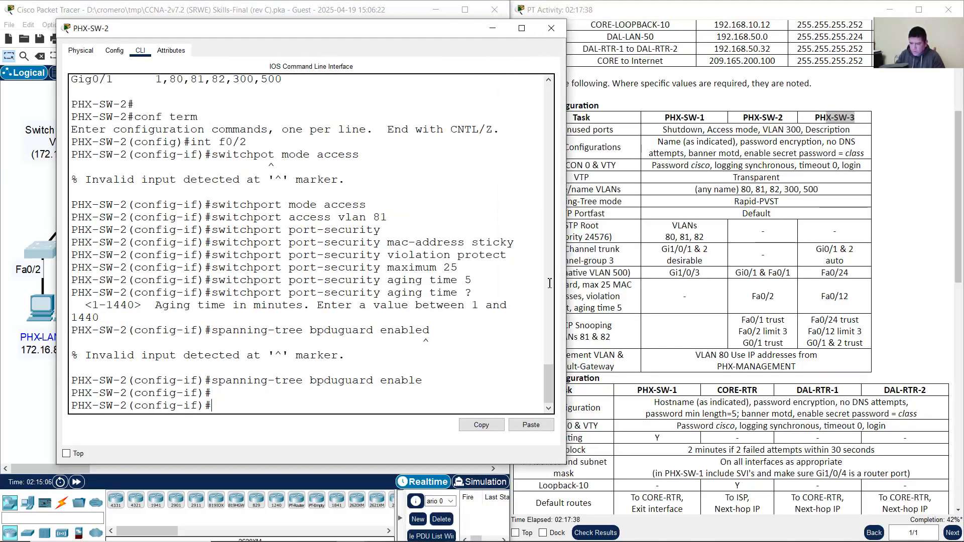
{"action": "type", "text": "exit"}
{"action": "key", "text": "Return"}
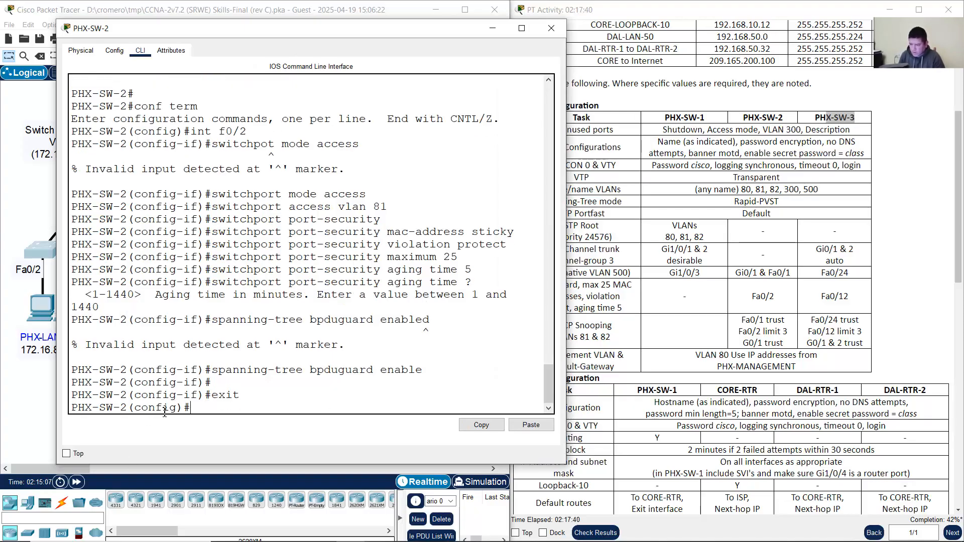
{"action": "left_click_drag", "start_coordinate": [195, 408], "coordinate": [2, 413]}
{"action": "left_click", "coordinate": [276, 403]}
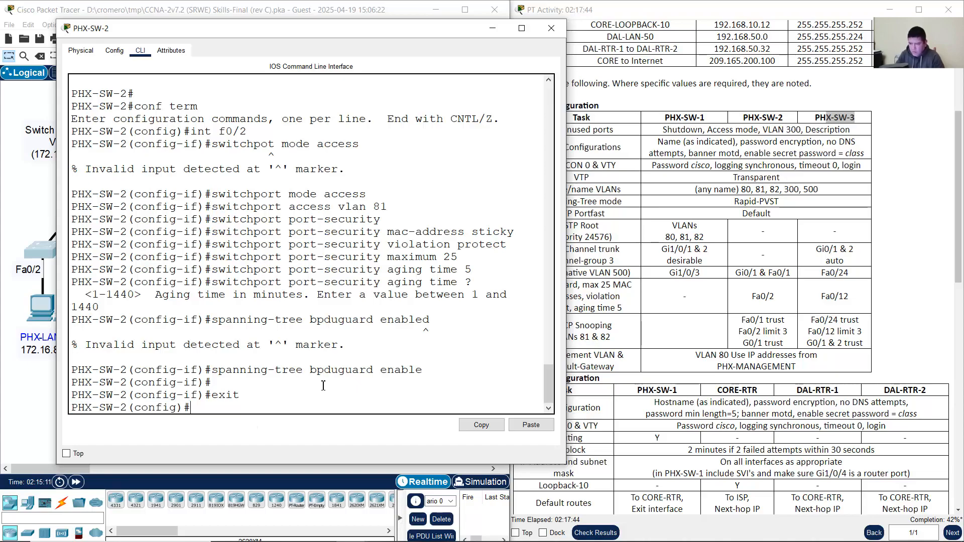
{"action": "left_click_drag", "start_coordinate": [393, 33], "coordinate": [367, 32]}
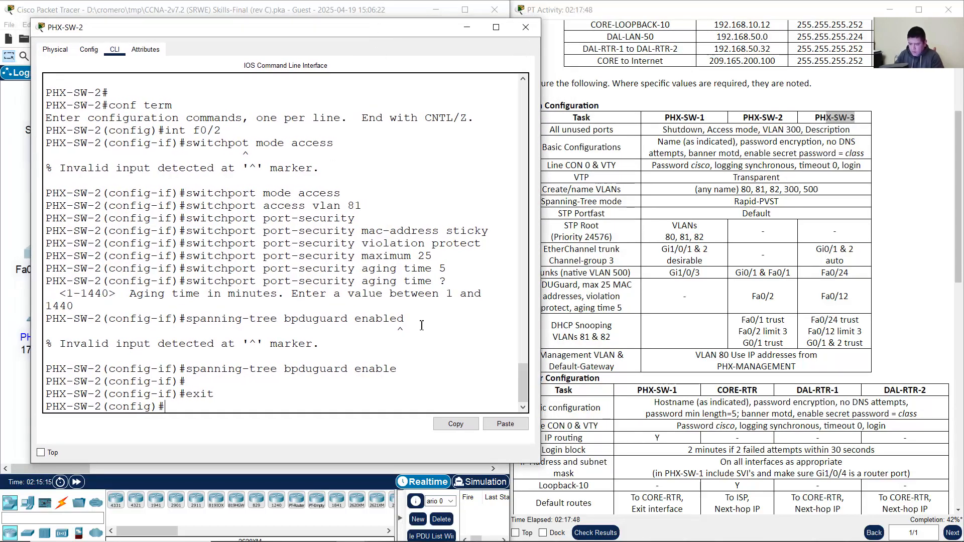
Step: Enter 'ip dhcp snooping vlan 81,82' after checking the command's help options
{"action": "type", "text": "ip dhcp snoo"}
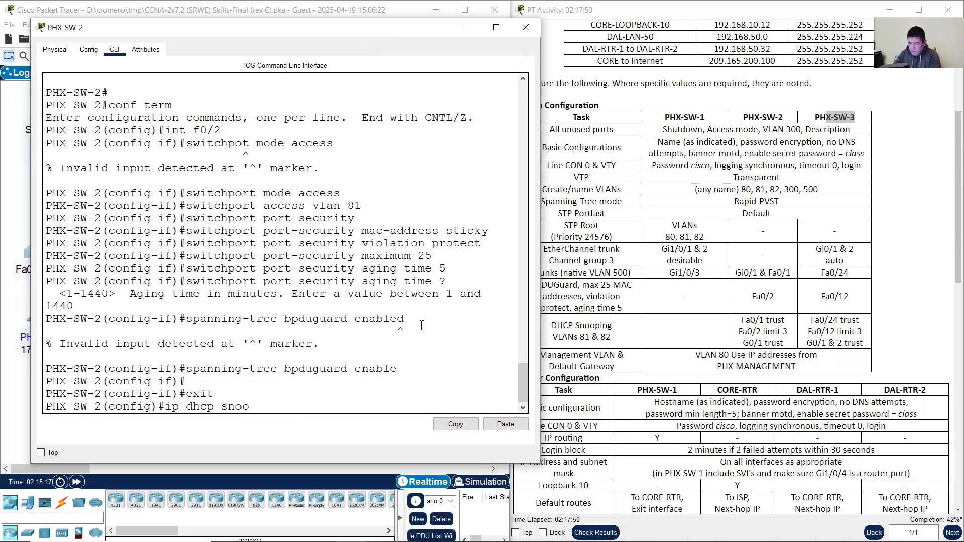
{"action": "type", "text": "ping ?"}
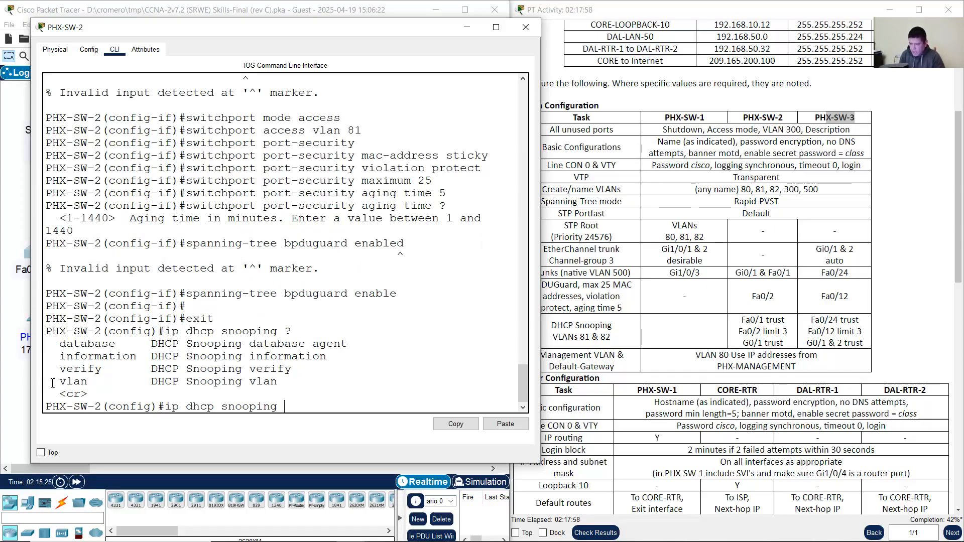
{"action": "double_click", "coordinate": [80, 381]}
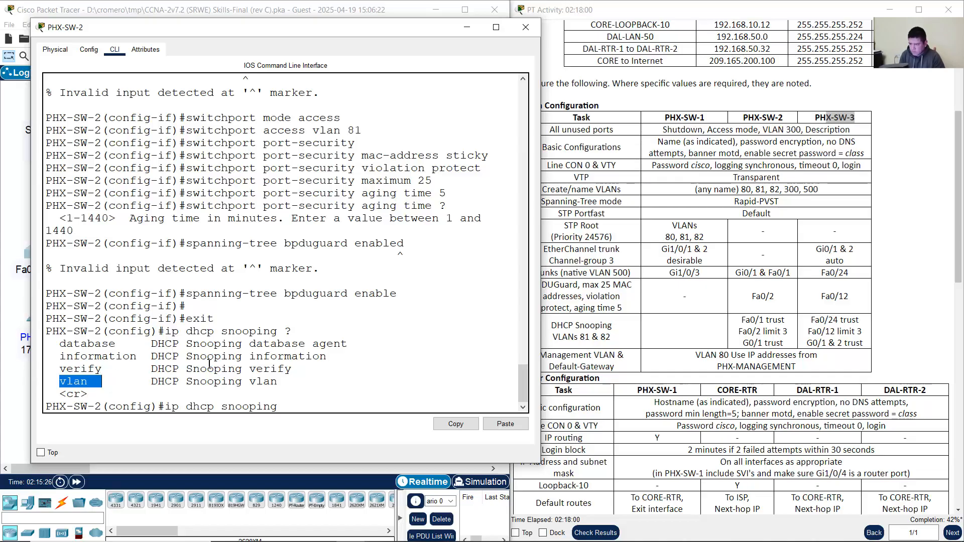
{"action": "left_click", "coordinate": [277, 348]}
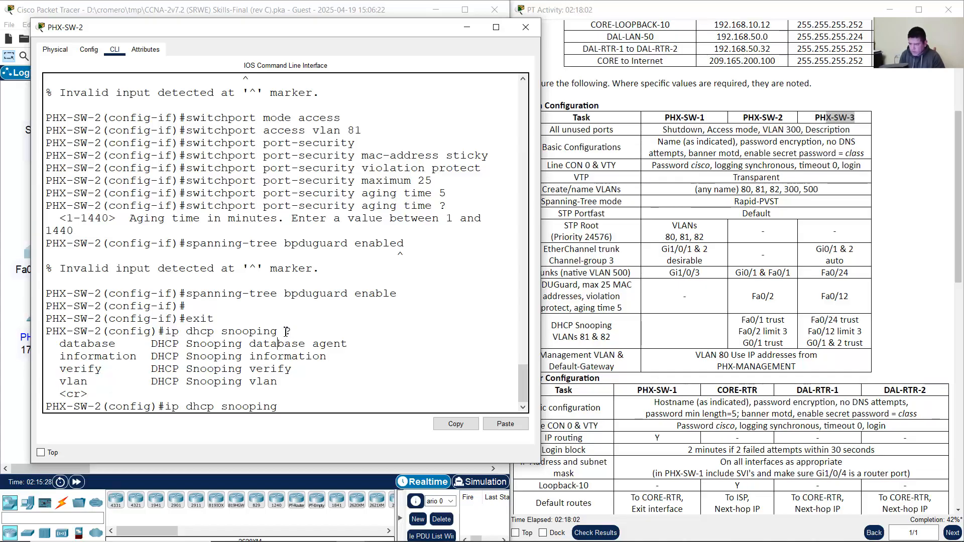
{"action": "left_click_drag", "start_coordinate": [166, 330], "coordinate": [297, 332]}
{"action": "left_click", "coordinate": [302, 329]}
{"action": "double_click", "coordinate": [69, 384]}
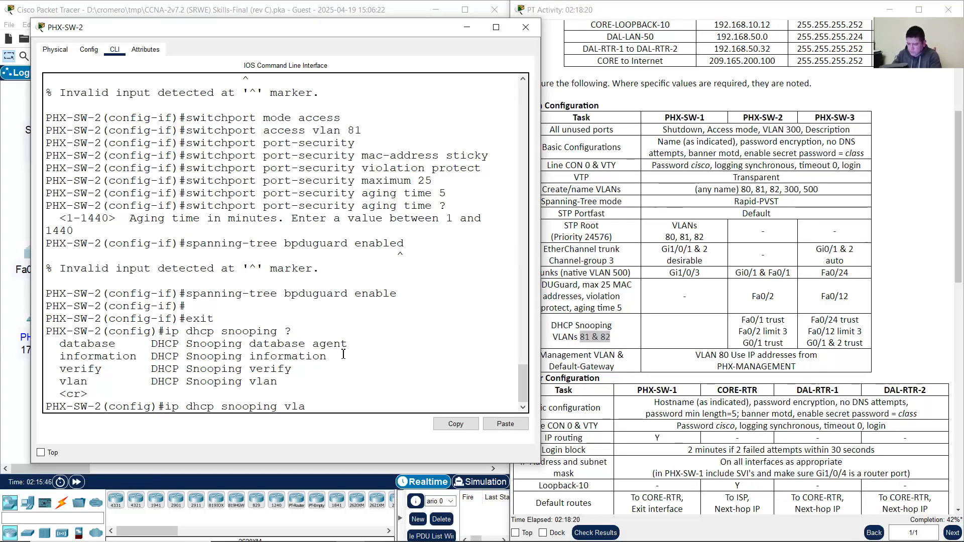
{"action": "type", "text": "n 81"}
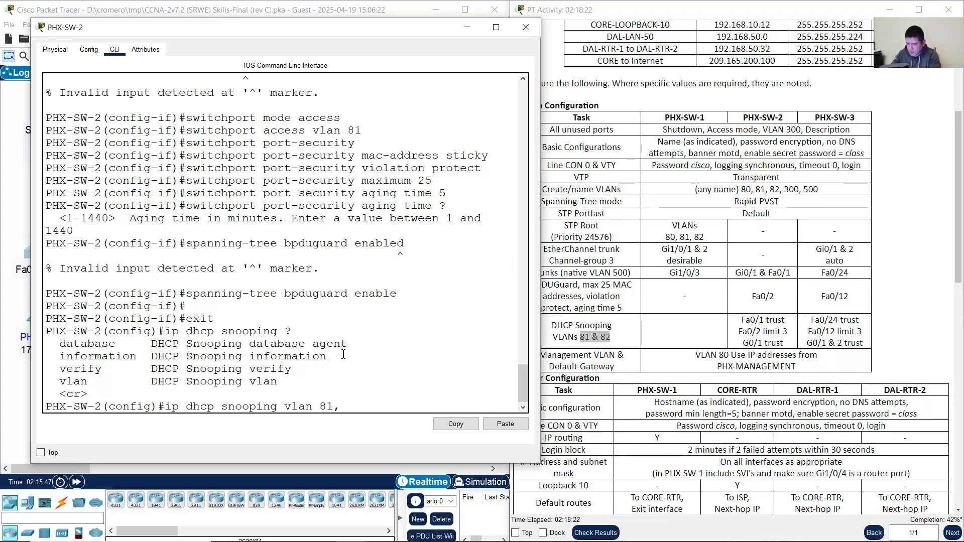
{"action": "type", "text": ",82"}
{"action": "key", "text": "Return"}
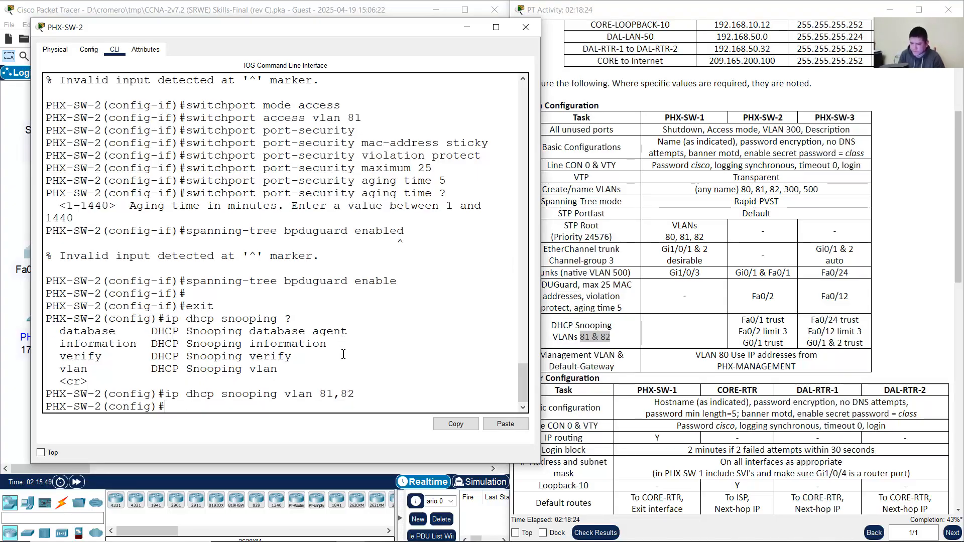
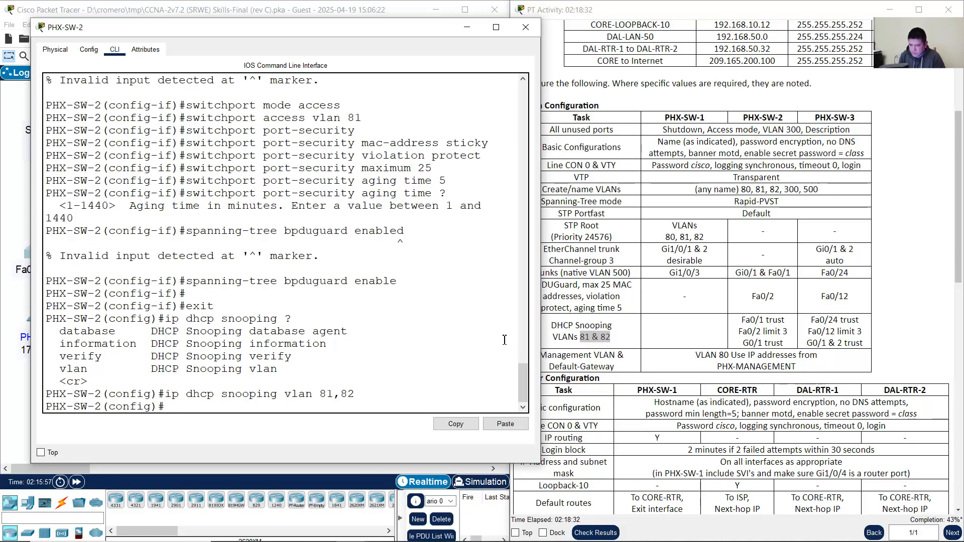
Step: Review the Fa0/1 and G0/1 DHCP snooping trust requirements in the activity table
{"action": "left_click", "coordinate": [752, 332]}
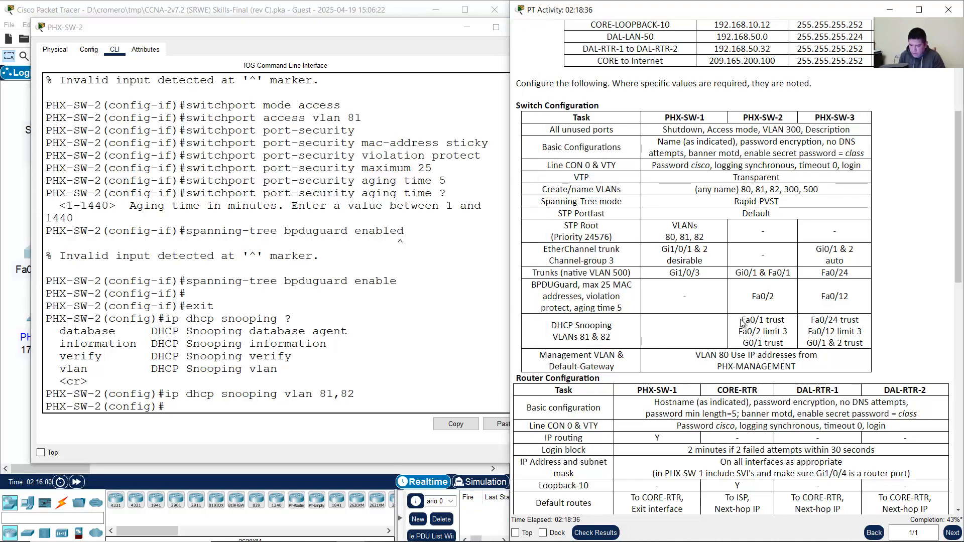
{"action": "left_click_drag", "start_coordinate": [741, 320], "coordinate": [784, 320]}
{"action": "left_click", "coordinate": [291, 11]}
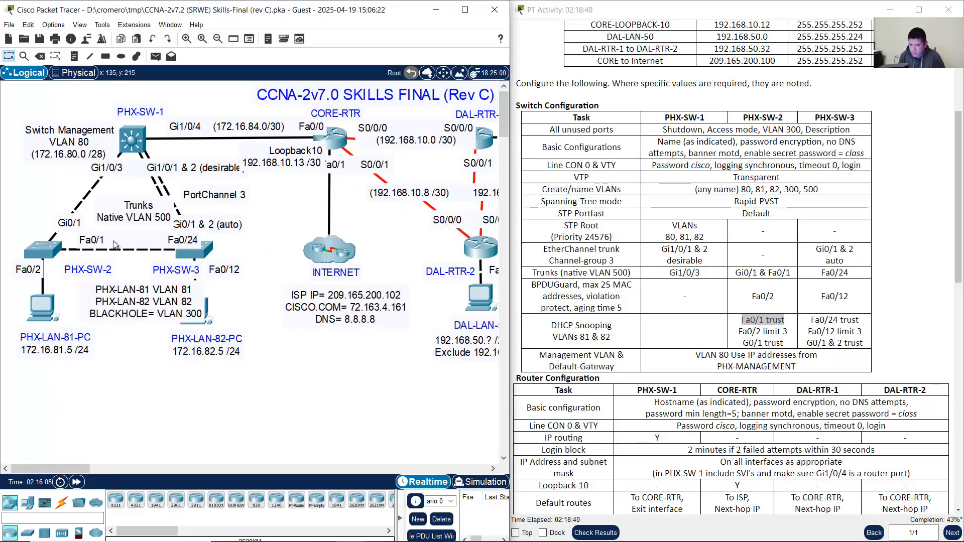
{"action": "left_click_drag", "start_coordinate": [742, 344], "coordinate": [784, 346]}
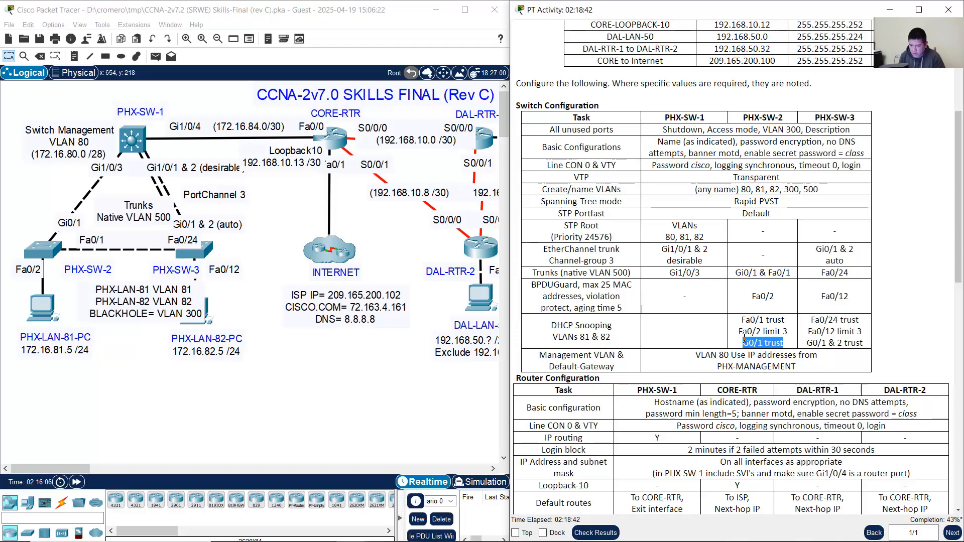
{"action": "left_click", "coordinate": [78, 227]}
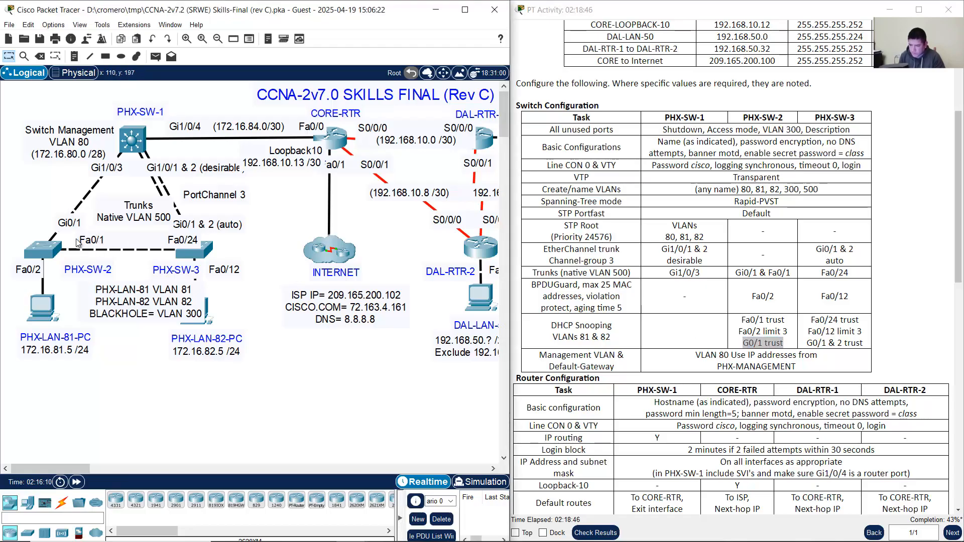
Step: On PHX-SW-2, trust DHCP snooping on the Fa0/1,G0/1 range, correcting the rejected 'ip dhcp trust'
{"action": "left_click", "coordinate": [47, 248]}
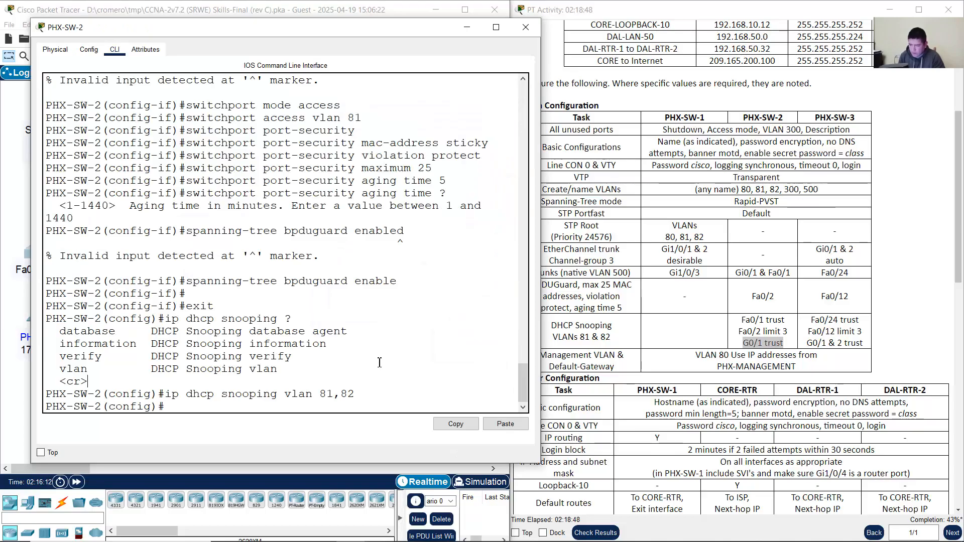
{"action": "type", "text": "int range f"}
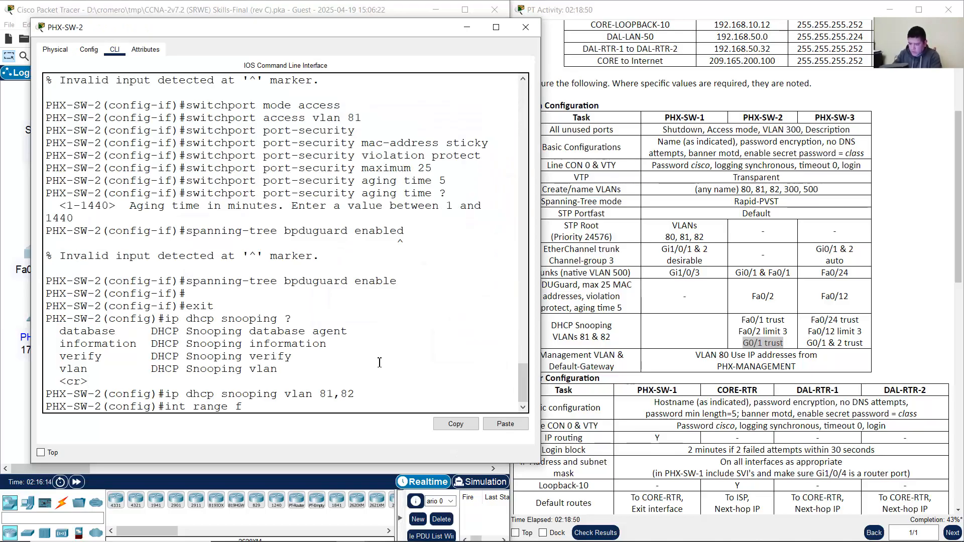
{"action": "type", "text": "0/1,g0/1"}
{"action": "key", "text": "Return"}
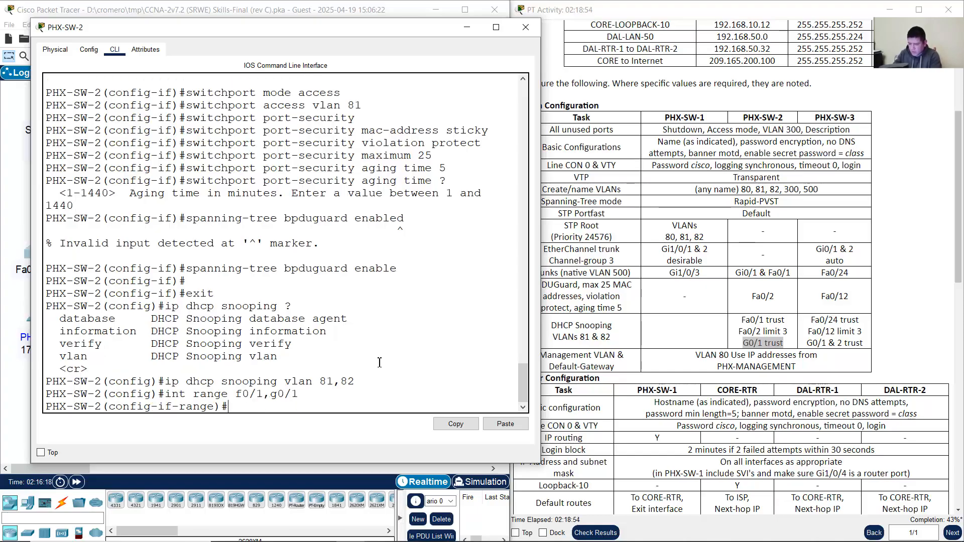
{"action": "type", "text": "ip dhcp trust"}
{"action": "key", "text": "Return"}
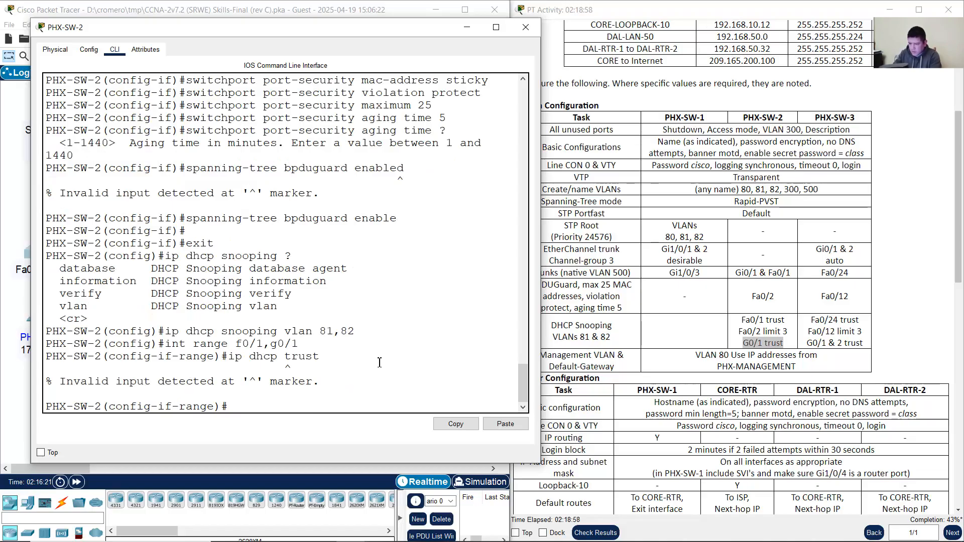
{"action": "key", "text": "Up"}
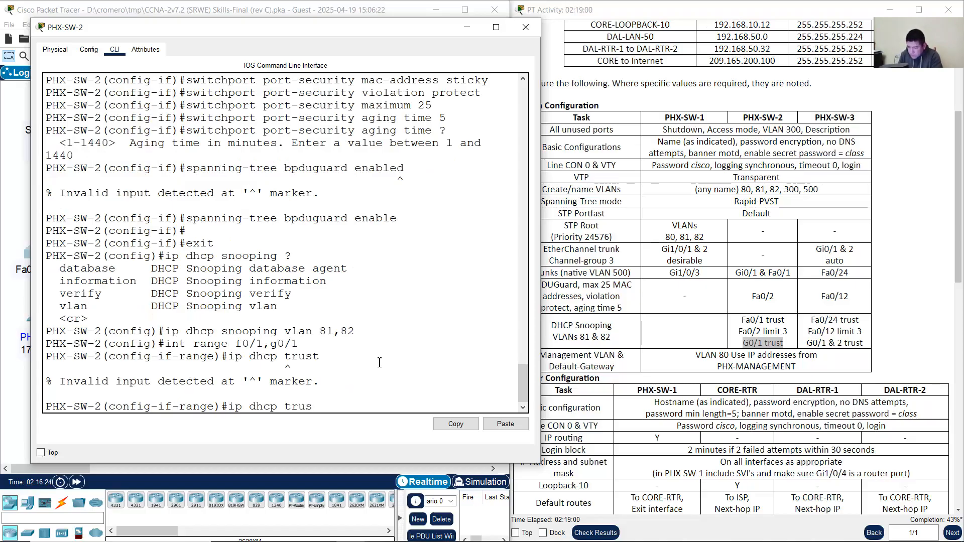
{"action": "key", "text": "BackSpace"}
{"action": "key", "text": "BackSpace"}
{"action": "key", "text": "BackSpace"}
{"action": "key", "text": "BackSpace"}
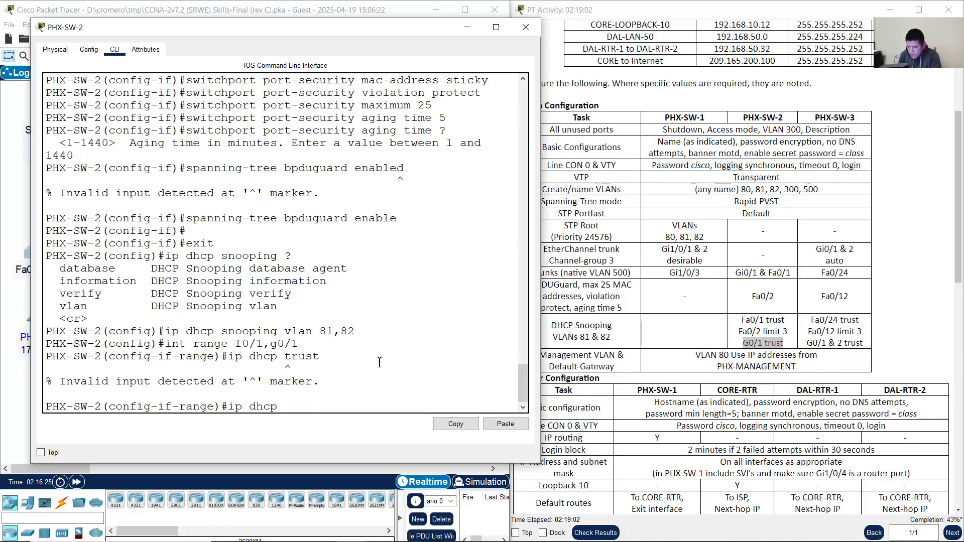
{"action": "type", "text": "?"}
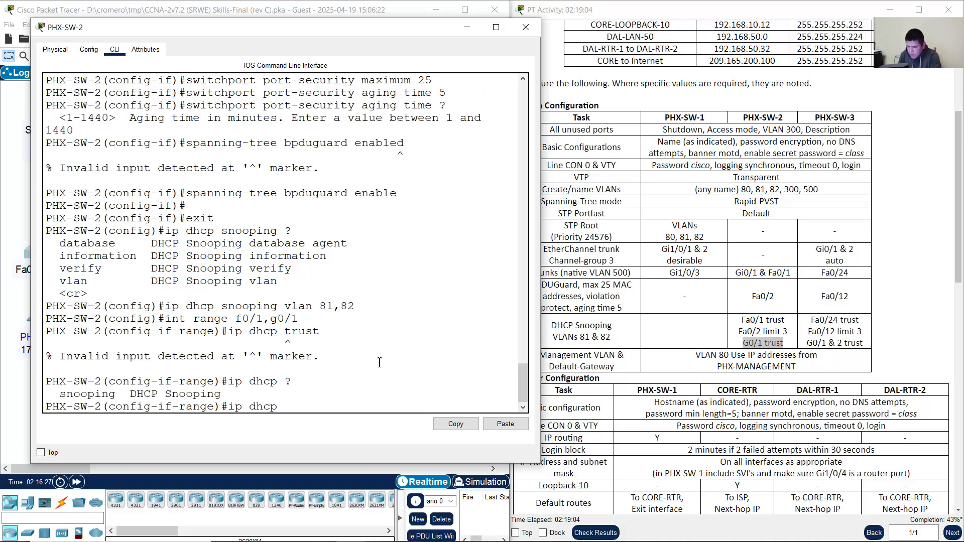
{"action": "type", "text": "sno"}
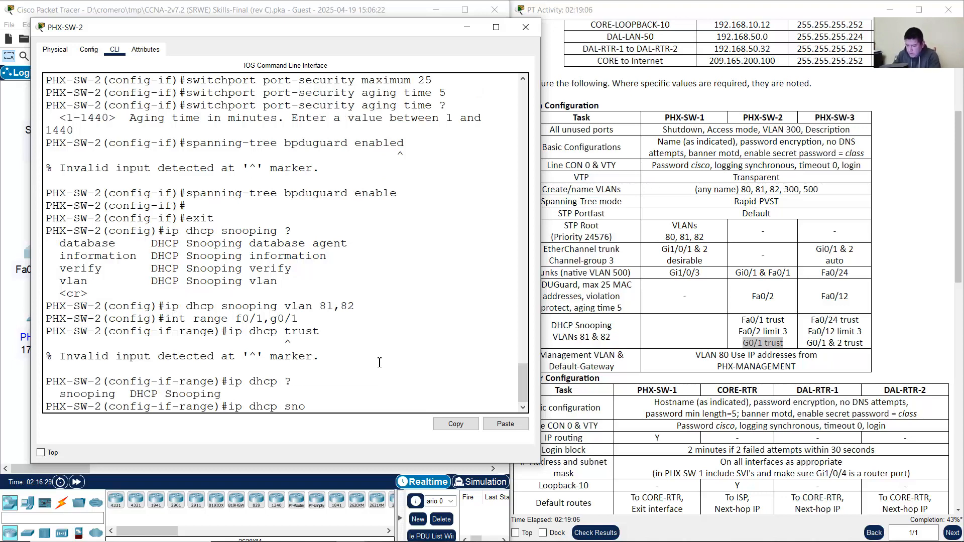
{"action": "type", "text": "oping trust"}
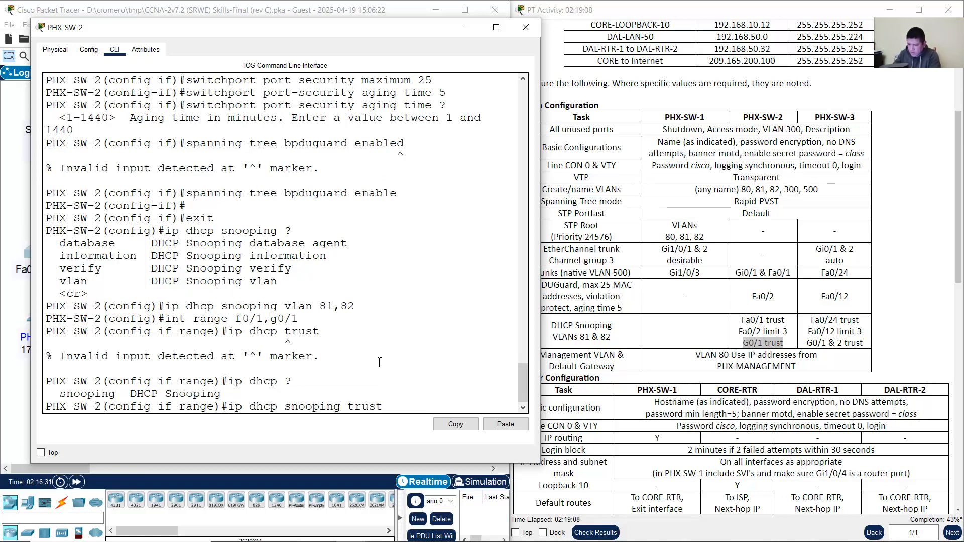
{"action": "key", "text": "Return"}
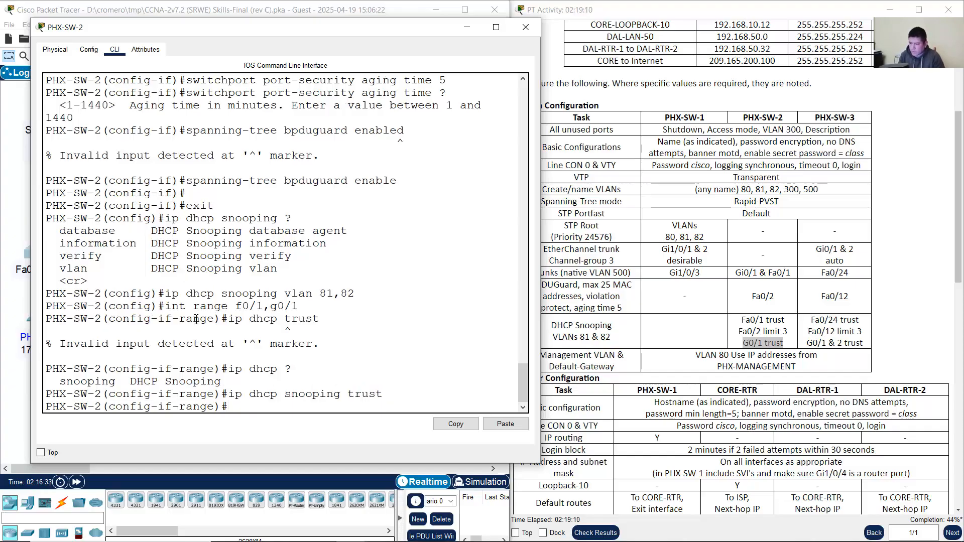
Step: Check the entered commands against the trust requirements, then exit the port range configuration
{"action": "left_click_drag", "start_coordinate": [190, 310], "coordinate": [301, 306]}
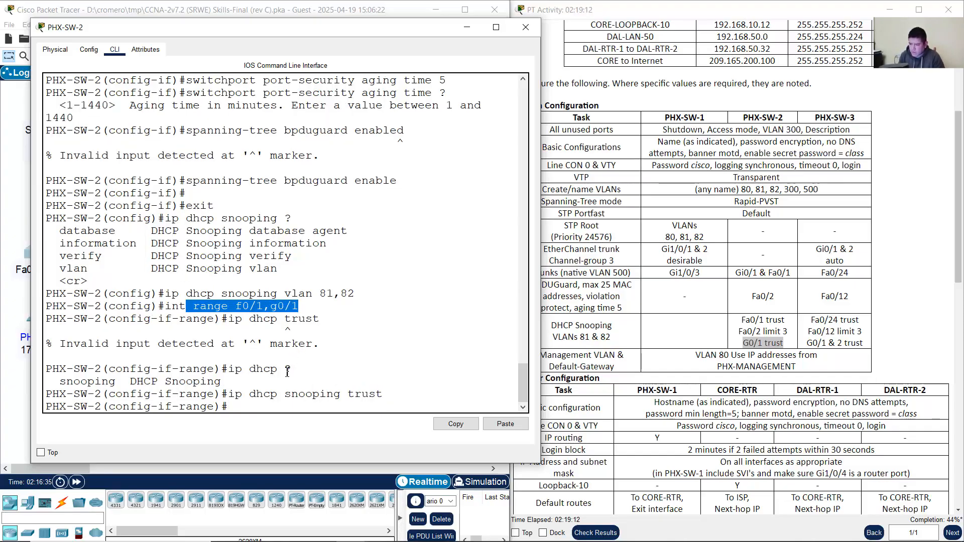
{"action": "left_click_drag", "start_coordinate": [231, 395], "coordinate": [386, 394]}
{"action": "left_click", "coordinate": [382, 405]}
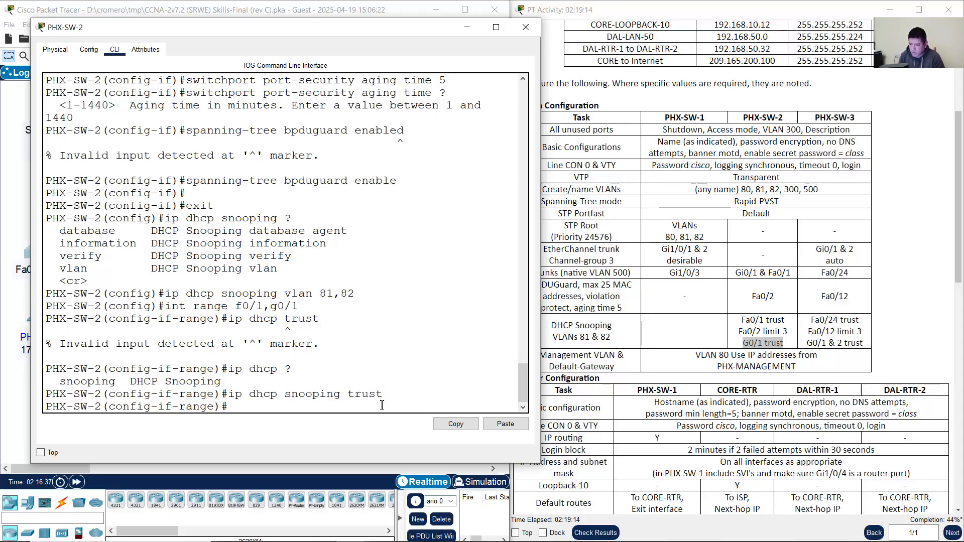
{"action": "left_click", "coordinate": [783, 340]}
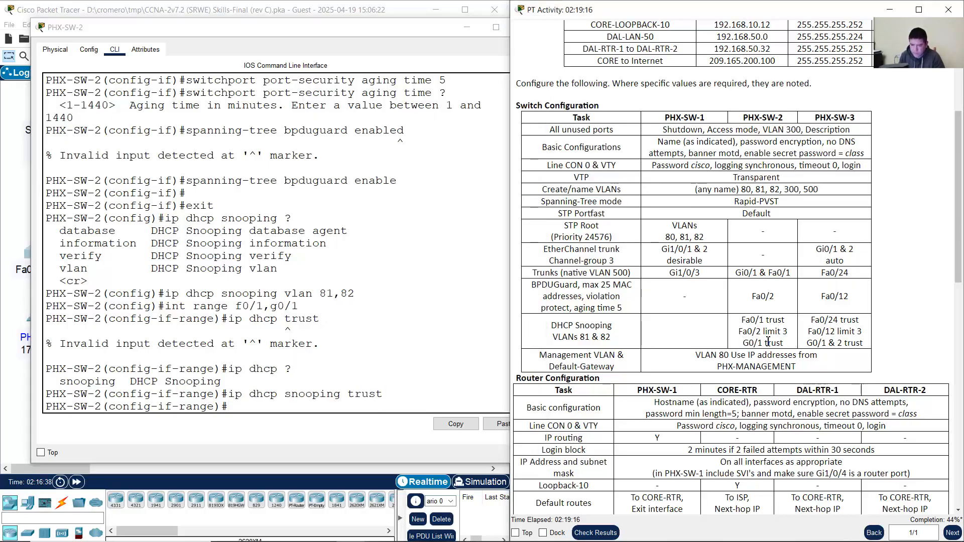
{"action": "left_click_drag", "start_coordinate": [751, 344], "coordinate": [788, 334]}
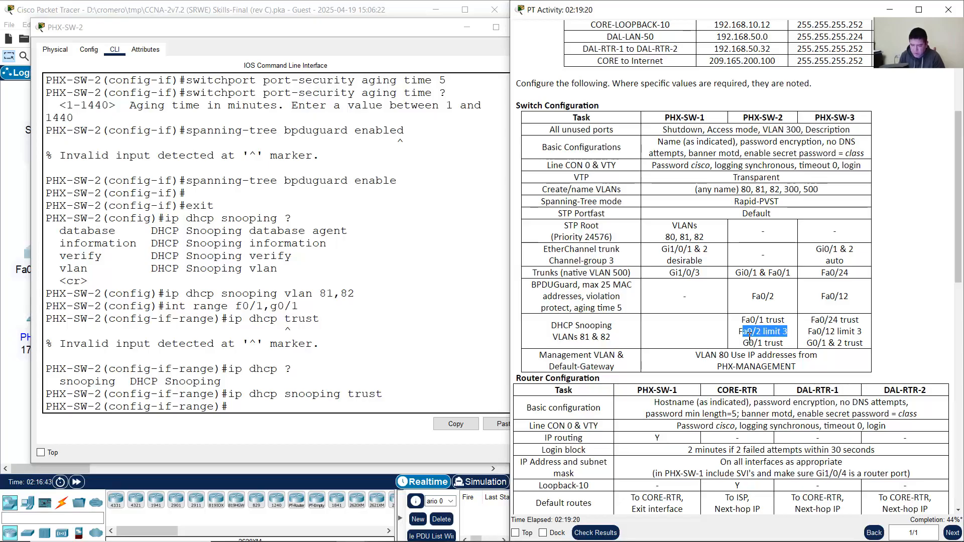
{"action": "left_click", "coordinate": [391, 382]}
{"action": "type", "text": "exit"}
{"action": "key", "text": "Return"}
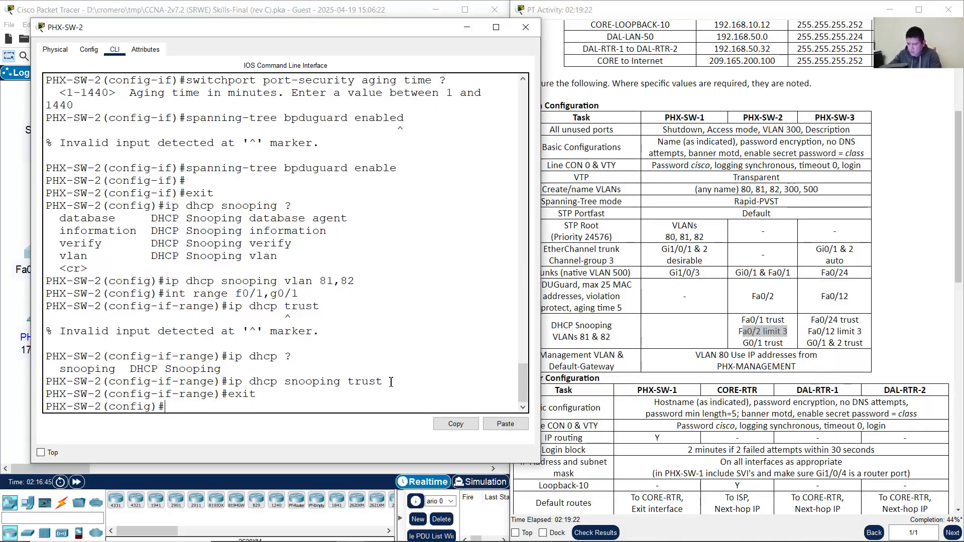
Step: On Fa0/2, enter 'ip dhcp snooping limit rate 3', adding the missing rate keyword
{"action": "type", "text": "int f0/2"}
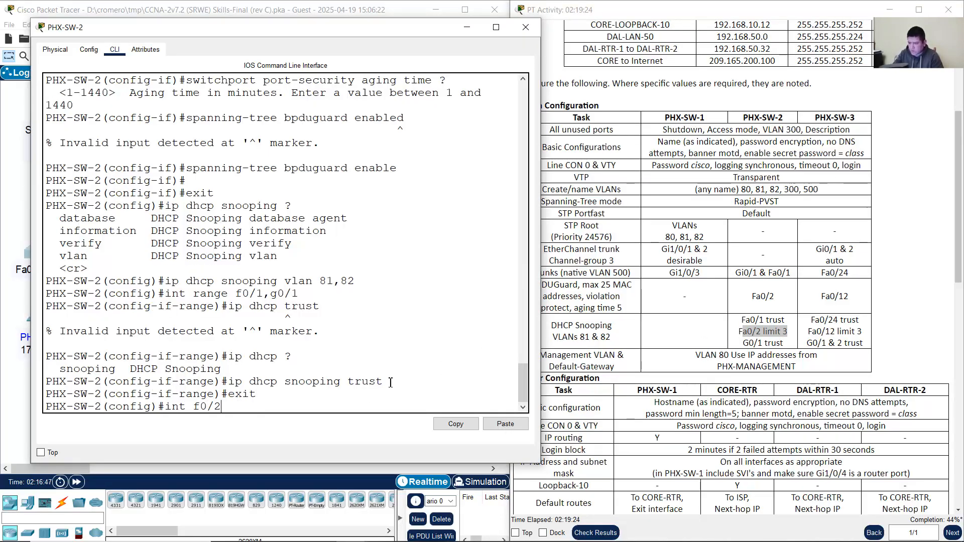
{"action": "left_click", "coordinate": [8, 385]}
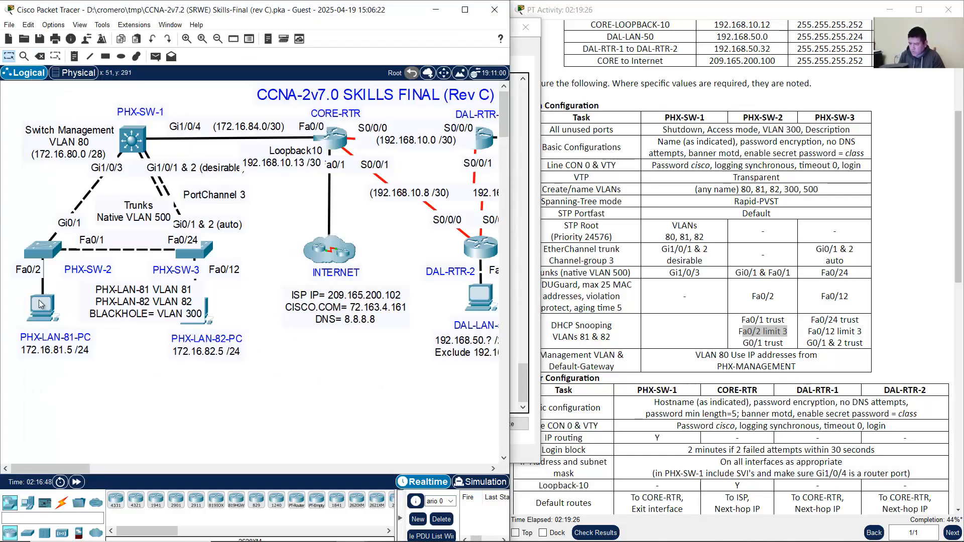
{"action": "left_click", "coordinate": [46, 249]}
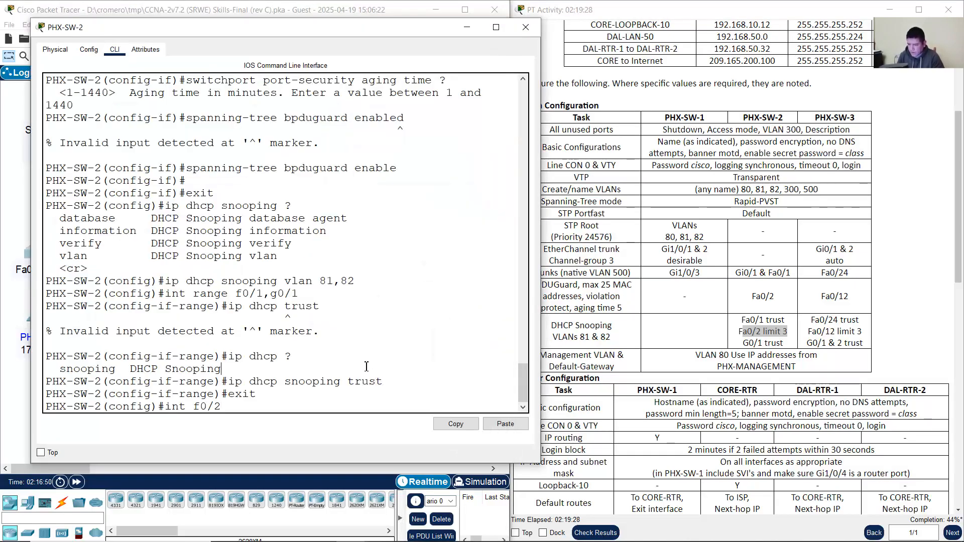
{"action": "key", "text": "Return"}
{"action": "type", "text": "ip dhcp"}
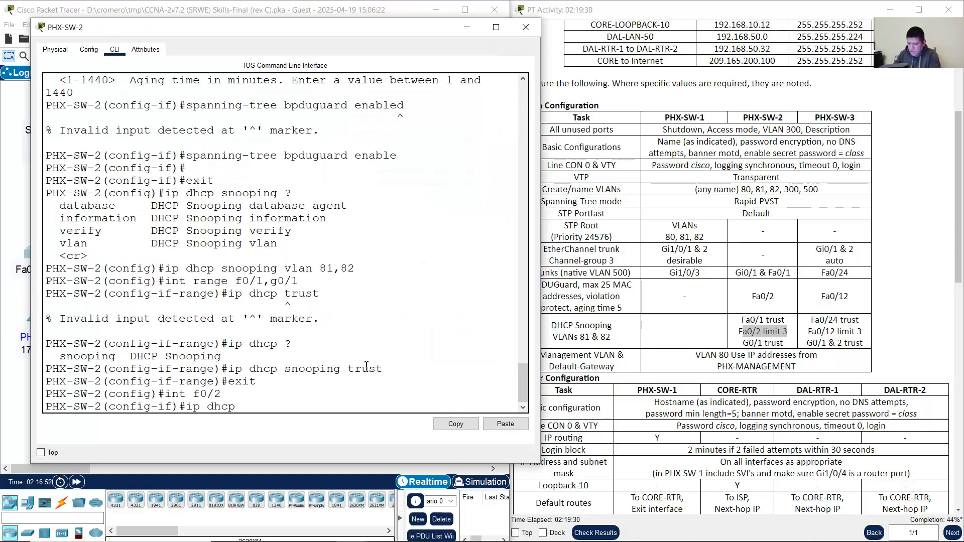
{"action": "type", "text": " snoopi"}
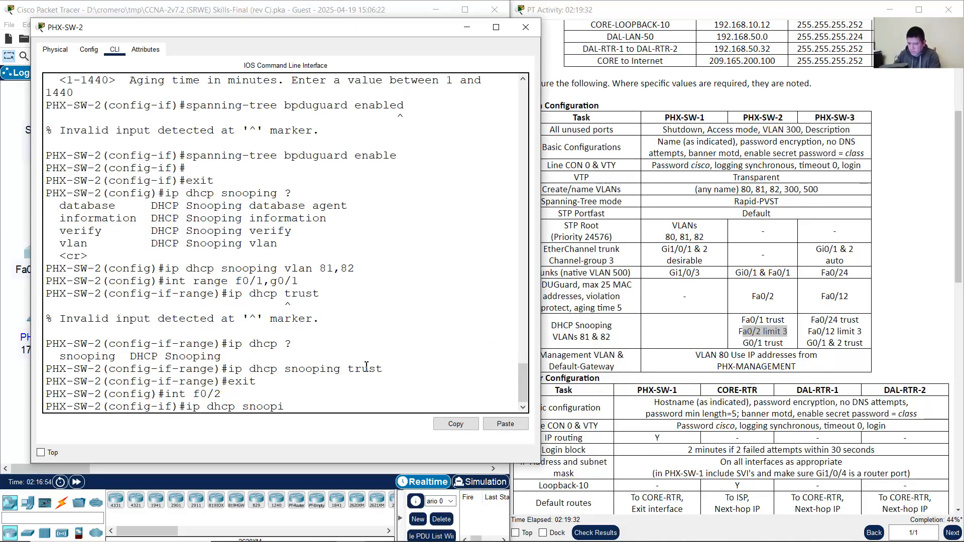
{"action": "type", "text": "ng limit"}
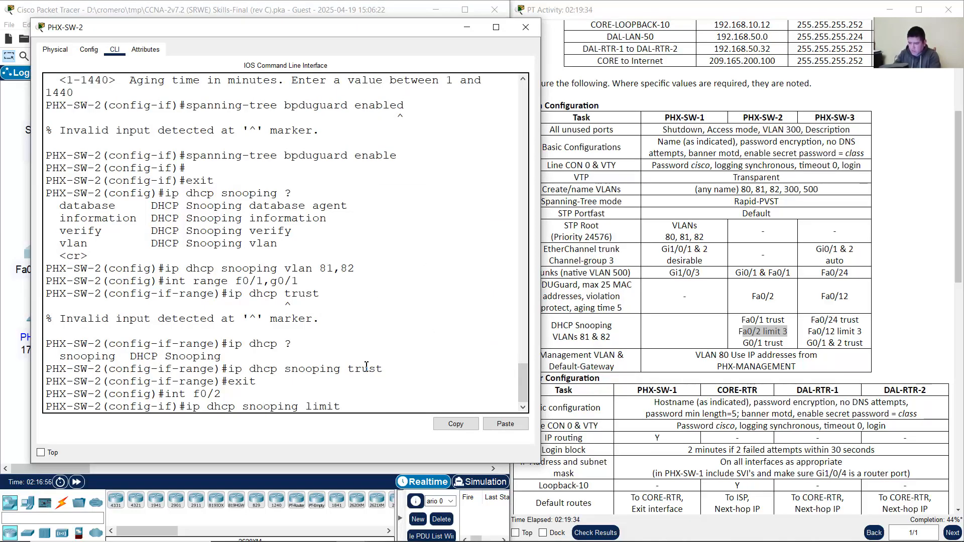
{"action": "type", "text": " 3"}
{"action": "key", "text": "Return"}
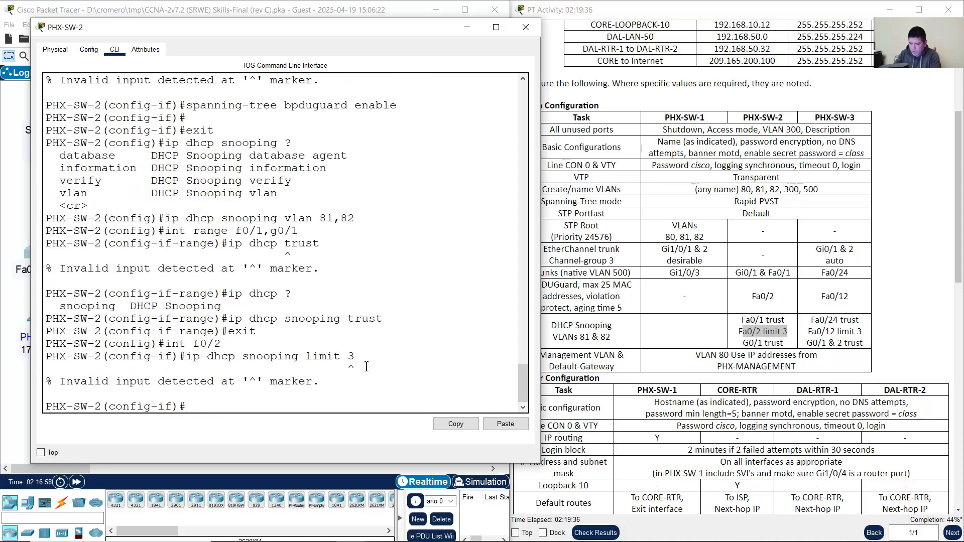
{"action": "key", "text": "Up"}
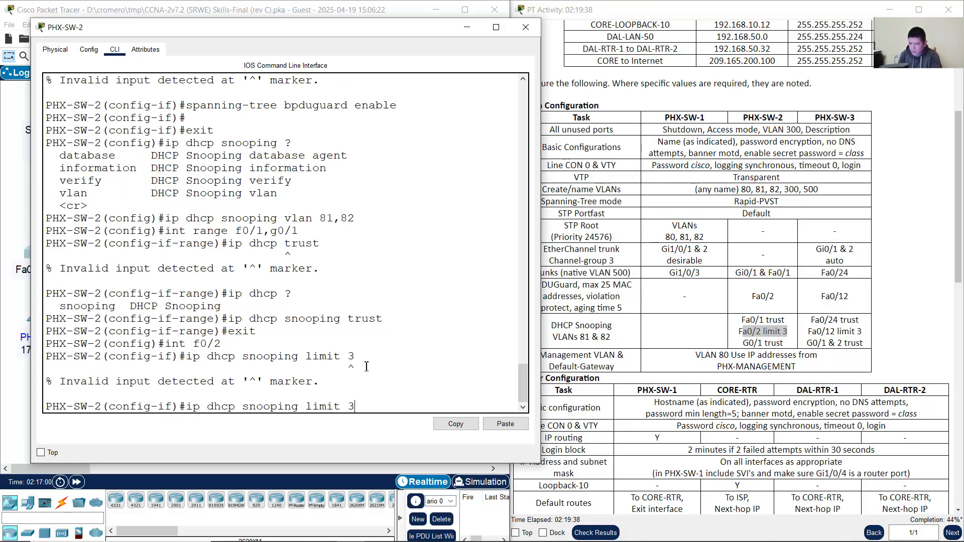
{"action": "type", "text": "?"}
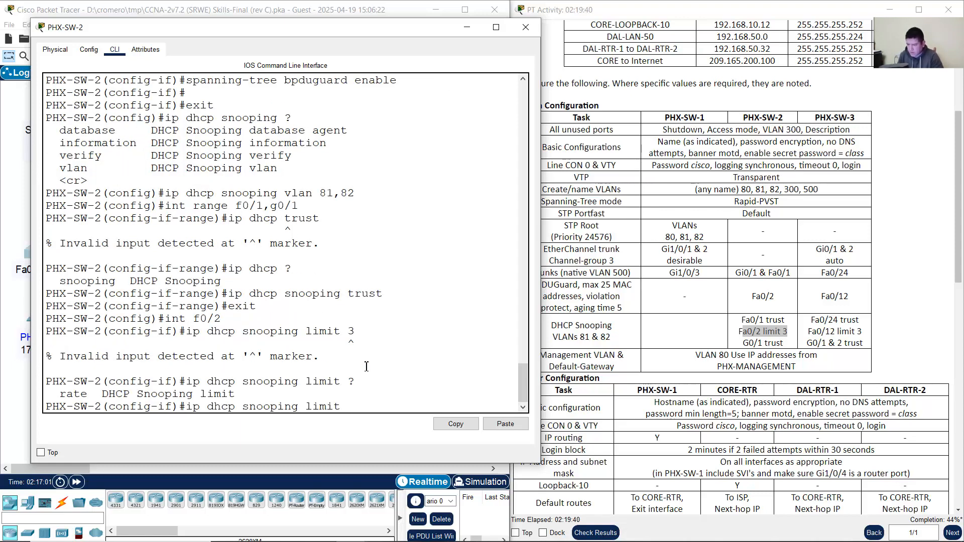
{"action": "left_click_drag", "start_coordinate": [60, 392], "coordinate": [95, 392]}
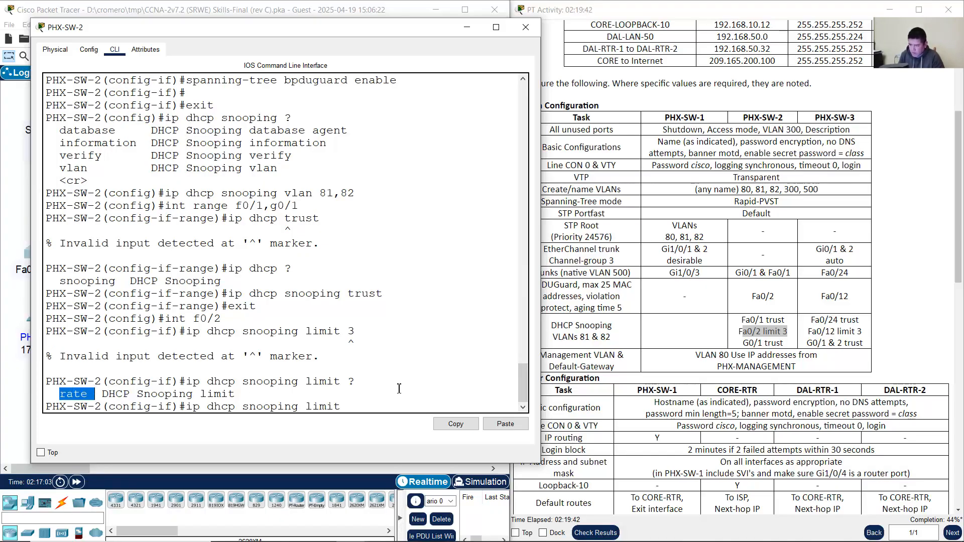
{"action": "left_click", "coordinate": [383, 406]}
{"action": "type", "text": "rate 3"}
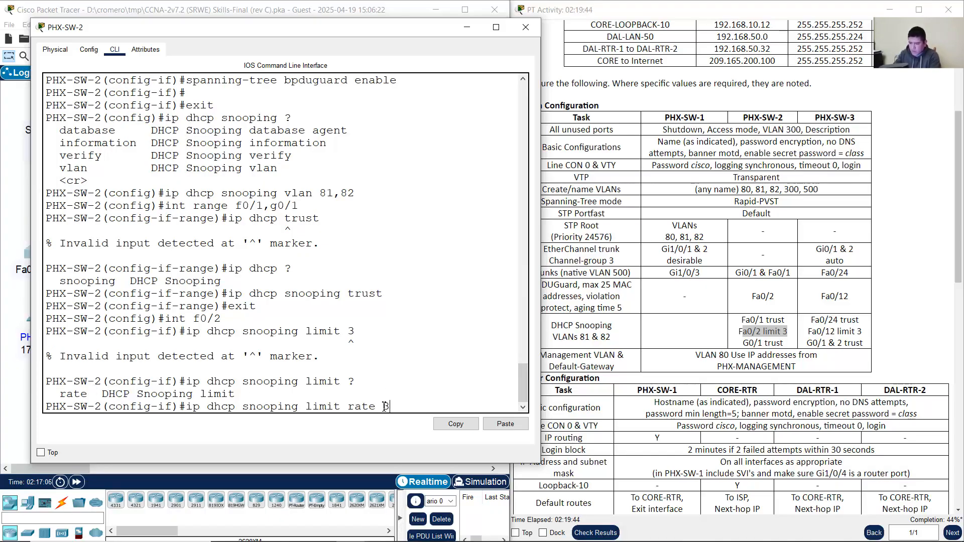
{"action": "key", "text": "Return"}
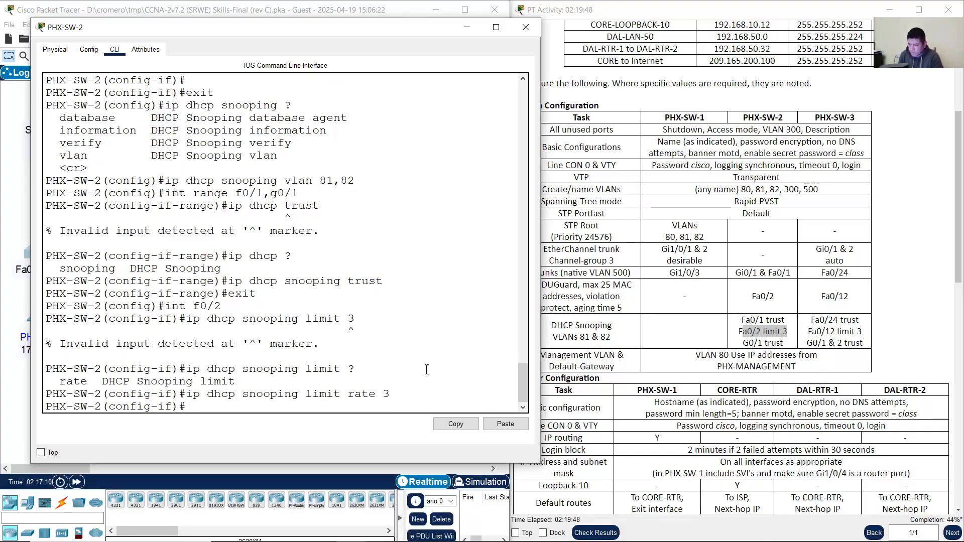
Step: Check the rate limit's allowed 1-2048 range in help, then exit interface configuration
{"action": "key", "text": "Up"}
{"action": "key", "text": "BackSpace"}
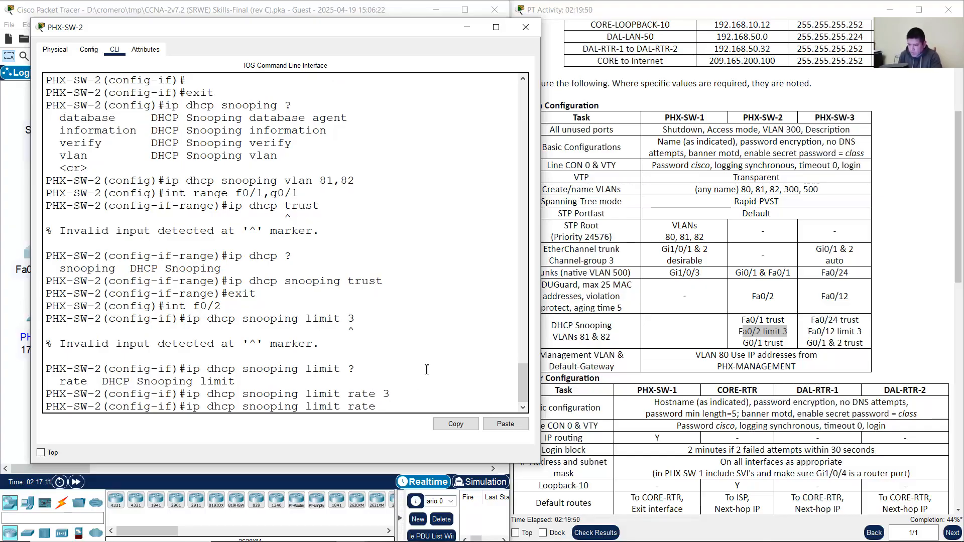
{"action": "type", "text": "?"}
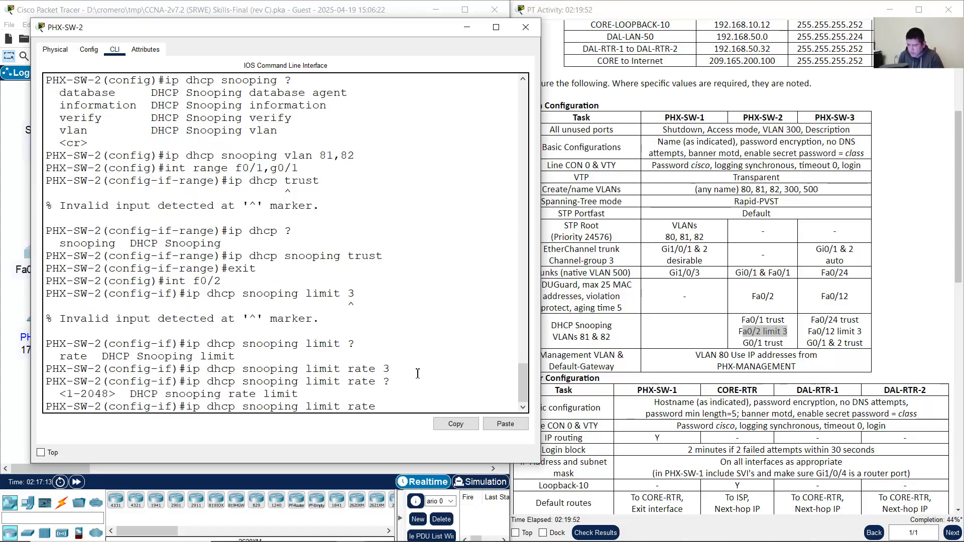
{"action": "left_click_drag", "start_coordinate": [136, 394], "coordinate": [314, 397]}
{"action": "left_click", "coordinate": [219, 398]}
{"action": "left_click_drag", "start_coordinate": [131, 394], "coordinate": [298, 397]}
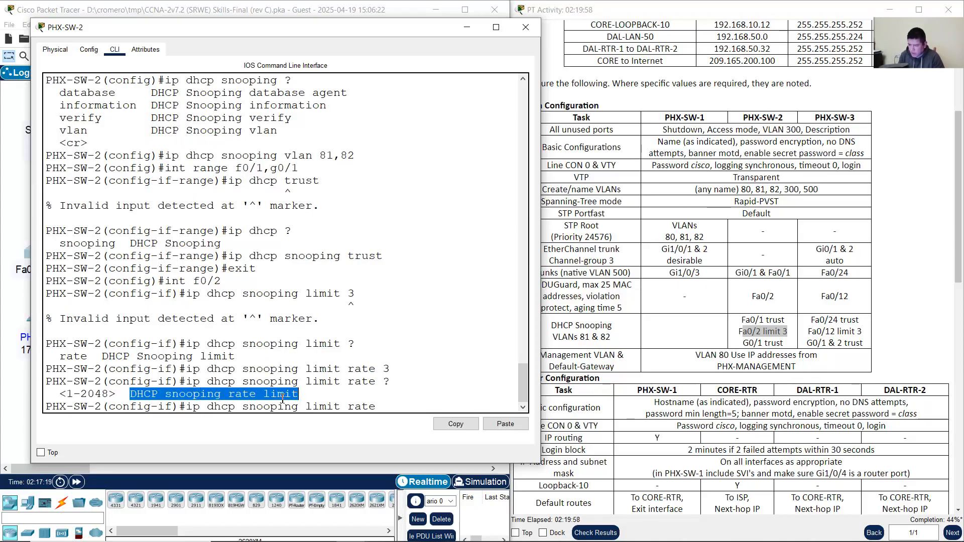
{"action": "left_click_drag", "start_coordinate": [68, 397], "coordinate": [112, 397]}
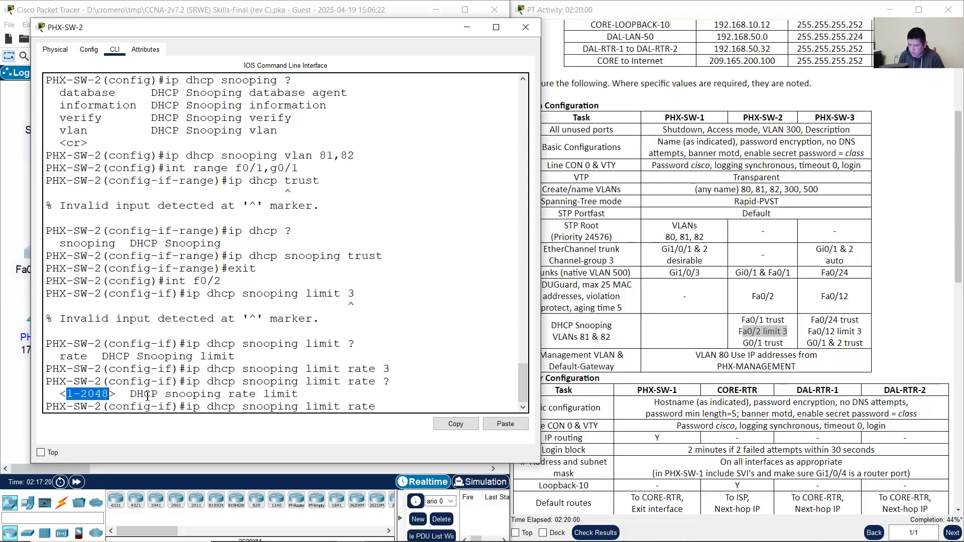
{"action": "left_click", "coordinate": [410, 409]}
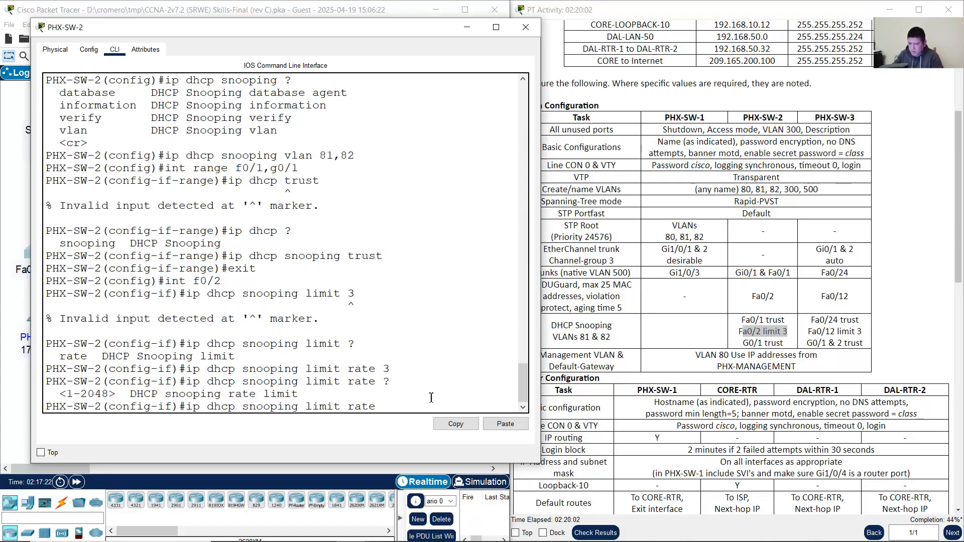
{"action": "key", "text": "Down"}
{"action": "type", "text": "exit"}
{"action": "key", "text": "Return"}
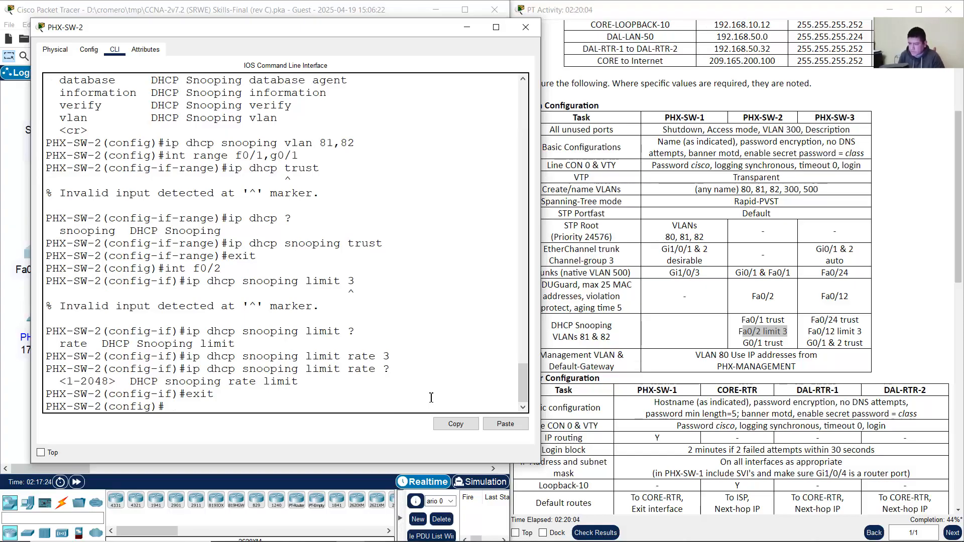
Step: Compare the Fa0/2 commands with the limit-3 requirement and put away the PHX-SW-2 console
{"action": "left_click_drag", "start_coordinate": [167, 270], "coordinate": [221, 270]}
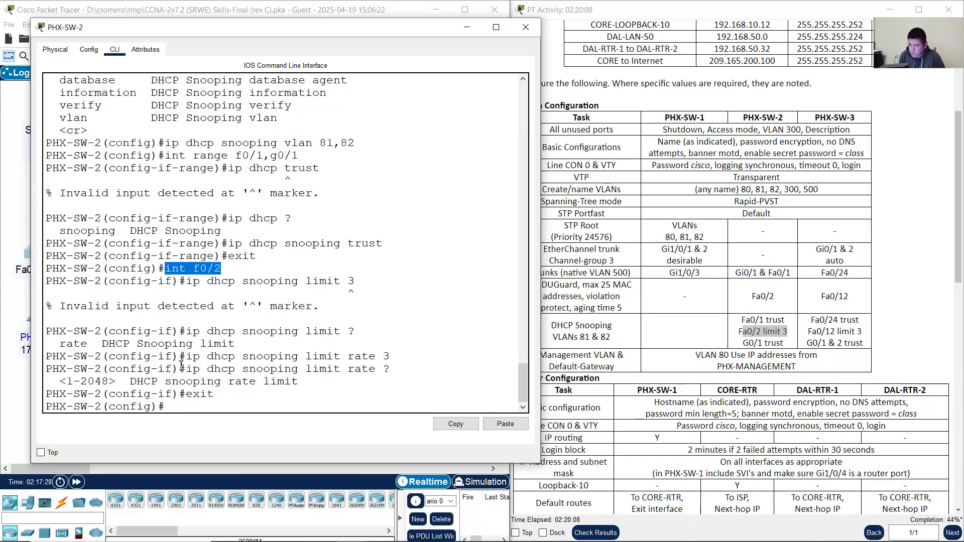
{"action": "left_click_drag", "start_coordinate": [193, 357], "coordinate": [391, 357]}
{"action": "left_click", "coordinate": [784, 329]}
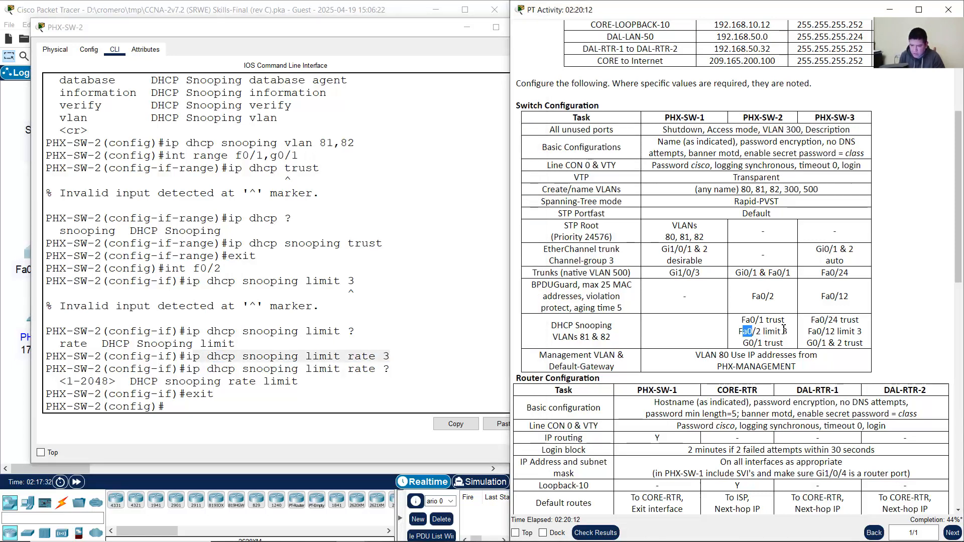
{"action": "left_click_drag", "start_coordinate": [783, 328], "coordinate": [782, 330]}
{"action": "left_click", "coordinate": [461, 28]}
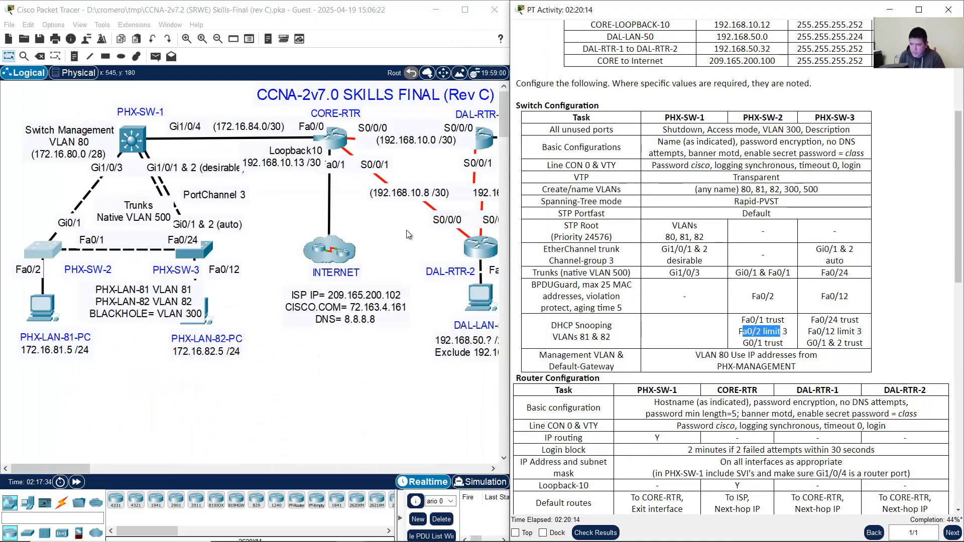
Step: Open PHX-SW-3's CLI, arrange its window, and check the DHCP snooping VLANs 81 & 82 task
{"action": "left_click", "coordinate": [189, 251]}
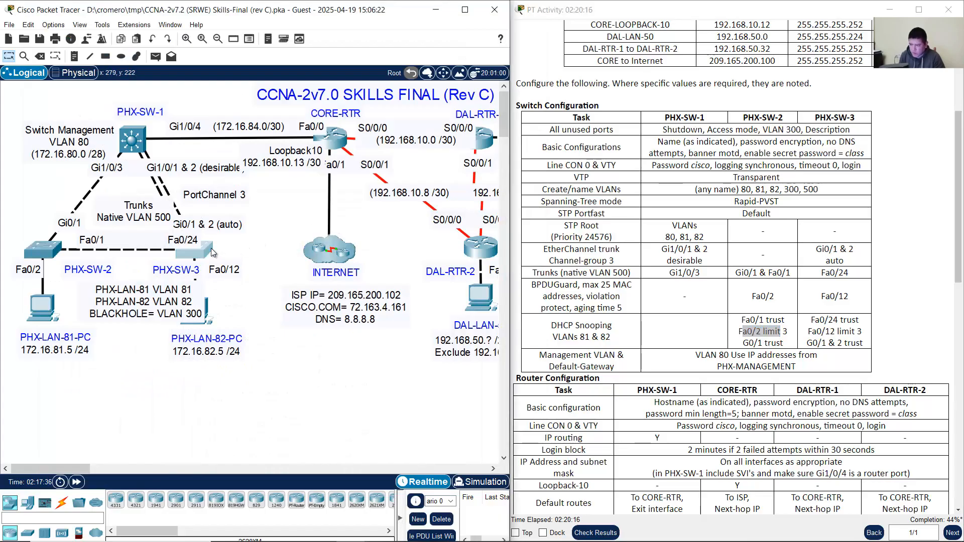
{"action": "left_click_drag", "start_coordinate": [412, 36], "coordinate": [234, 35]}
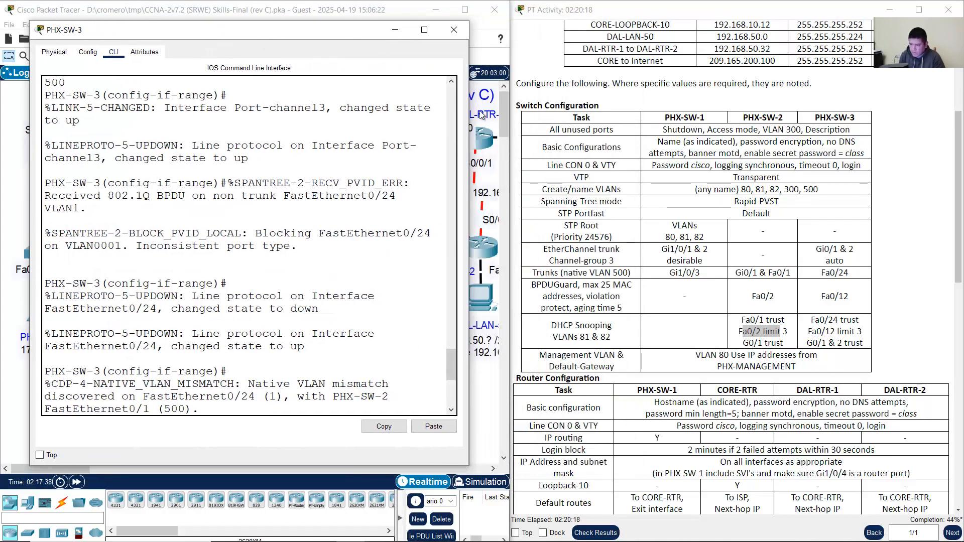
{"action": "left_click_drag", "start_coordinate": [469, 110], "coordinate": [563, 110]}
{"action": "left_click", "coordinate": [826, 314]}
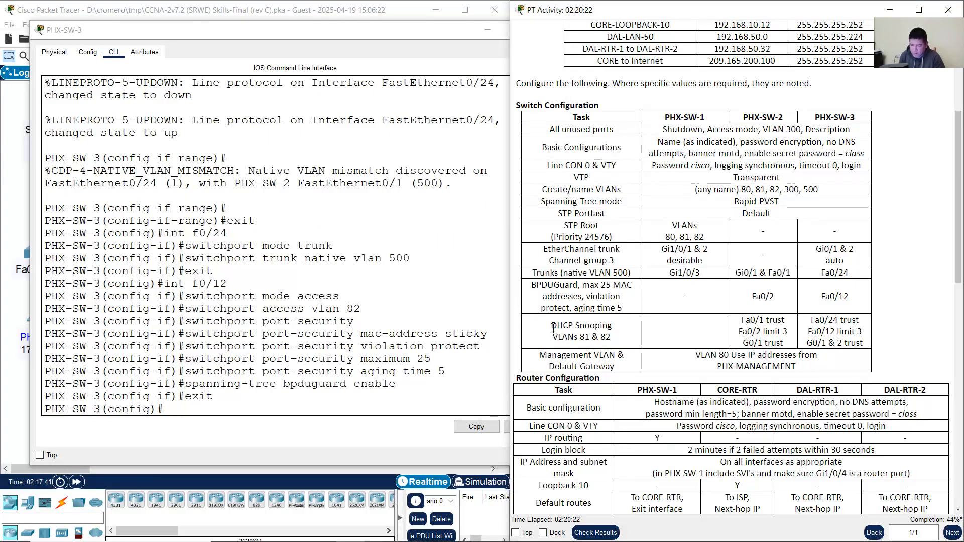
{"action": "left_click_drag", "start_coordinate": [565, 328], "coordinate": [614, 339]}
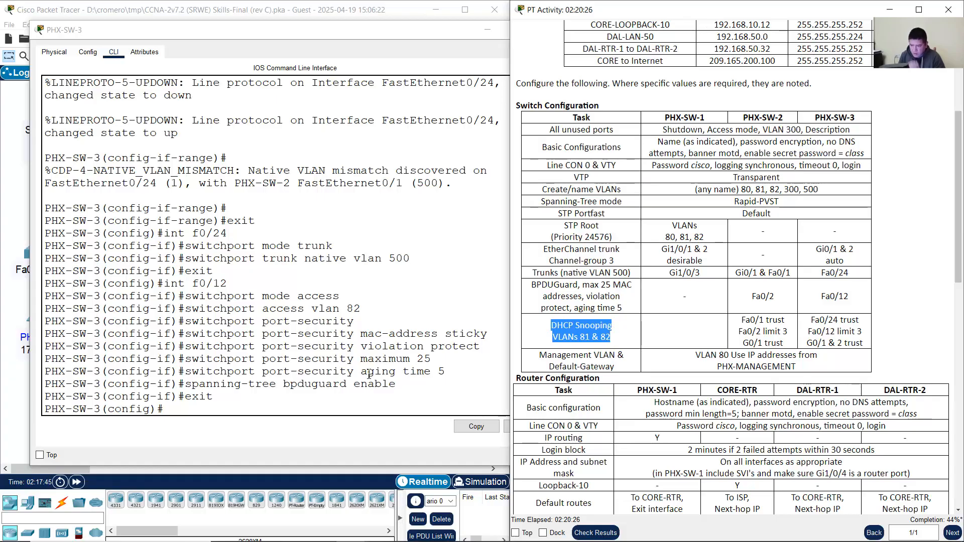
{"action": "left_click", "coordinate": [349, 375]}
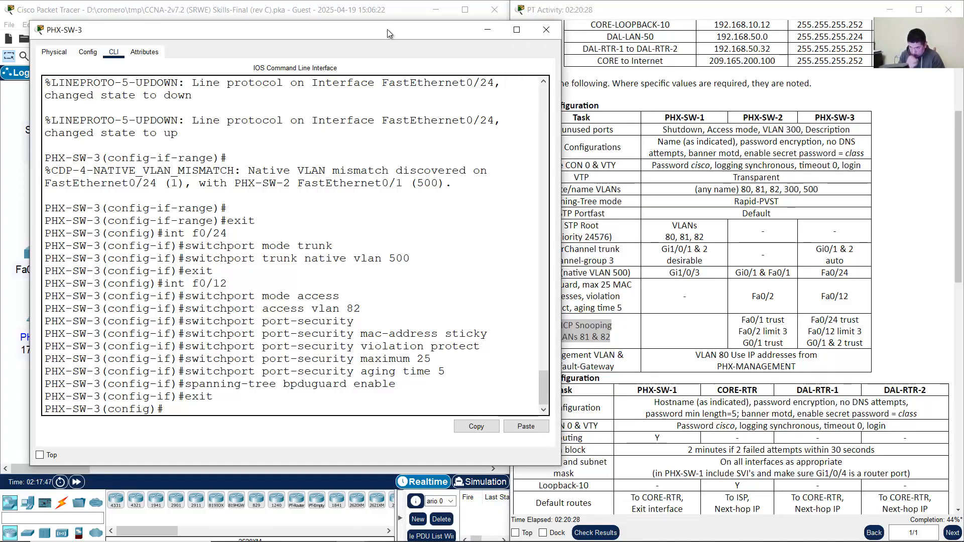
{"action": "left_click_drag", "start_coordinate": [389, 33], "coordinate": [365, 30]}
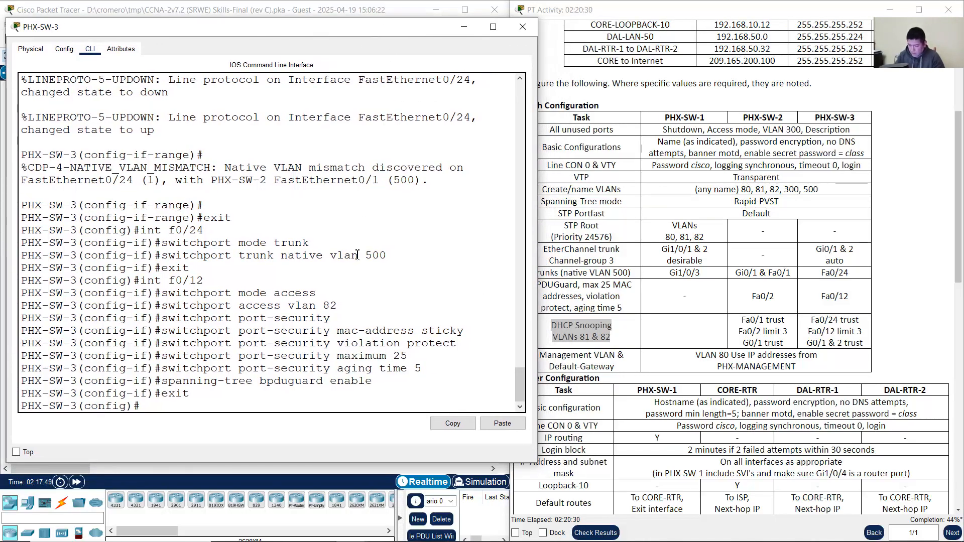
Step: Enter 'ip dhcp snooping vlan 81,82', fixing the 'snoonping' typo
{"action": "type", "text": "ip dhcp snoonpin"}
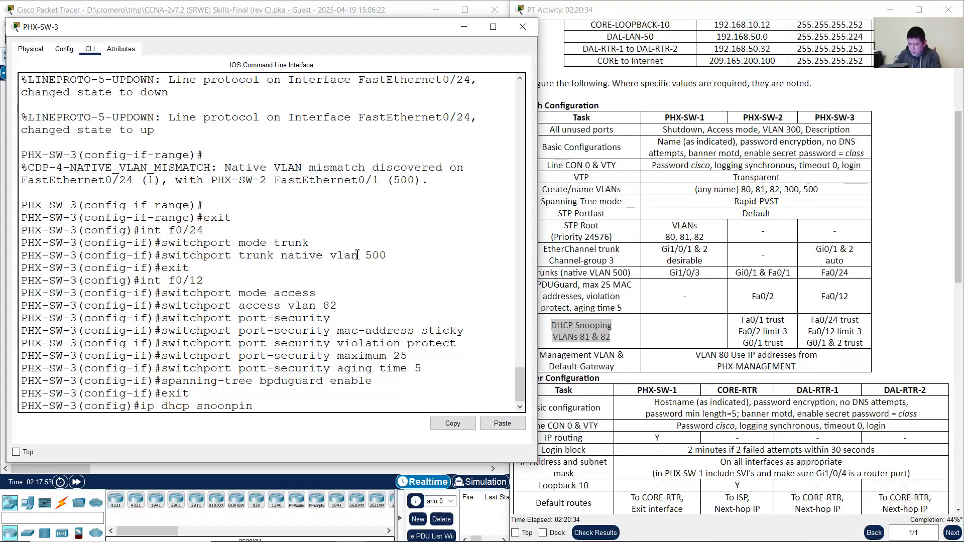
{"action": "type", "text": "g vlan 81,82"}
{"action": "key", "text": "Return"}
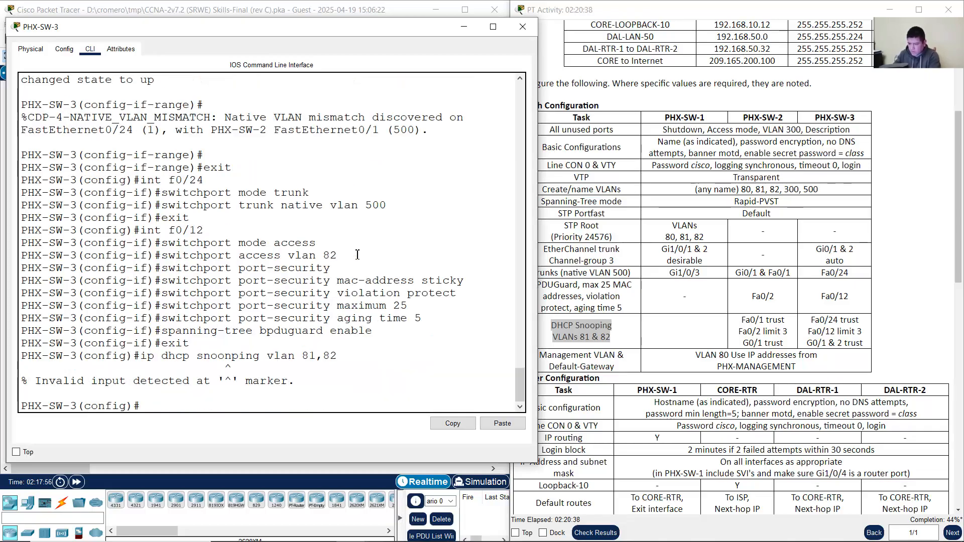
{"action": "key", "text": "Up"}
{"action": "key", "text": "Left"}
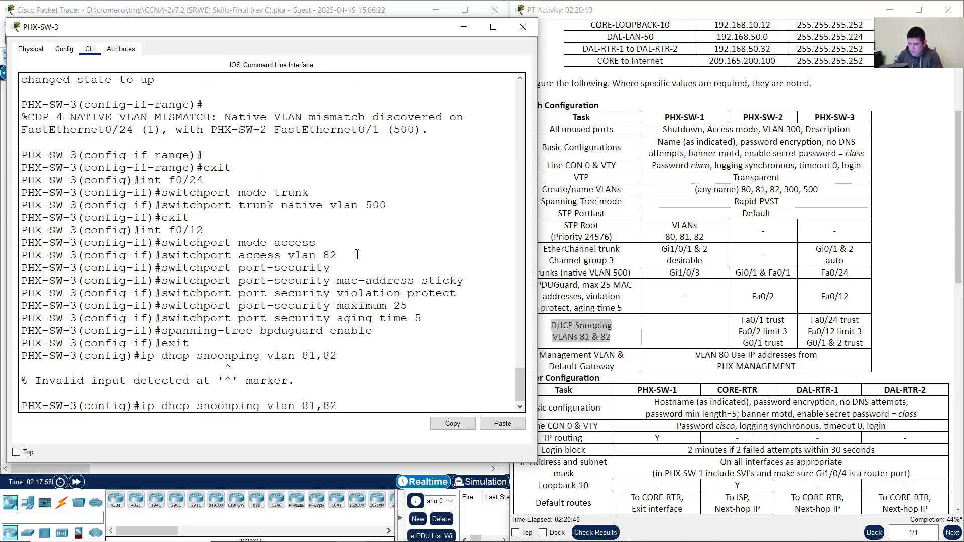
{"action": "key", "text": "BackSpace"}
{"action": "key", "text": "Return"}
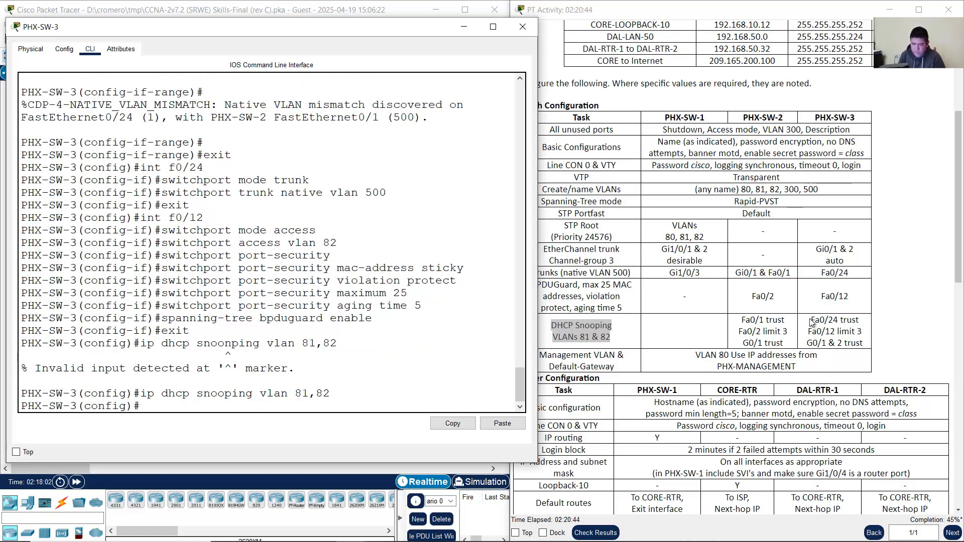
Step: Review the Fa0/24 and G0/1-2 trust requirements in the activity table
{"action": "left_click", "coordinate": [838, 332]}
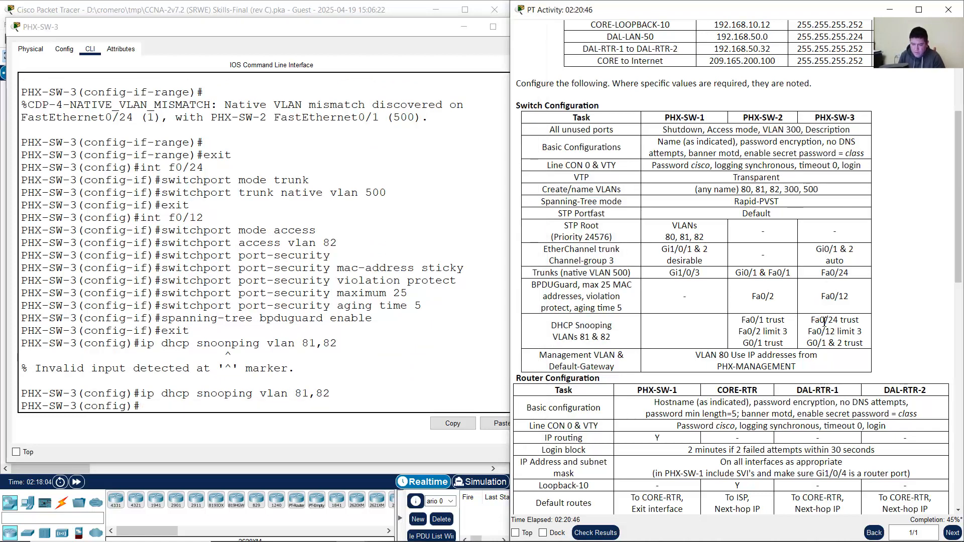
{"action": "left_click_drag", "start_coordinate": [812, 321], "coordinate": [860, 322]}
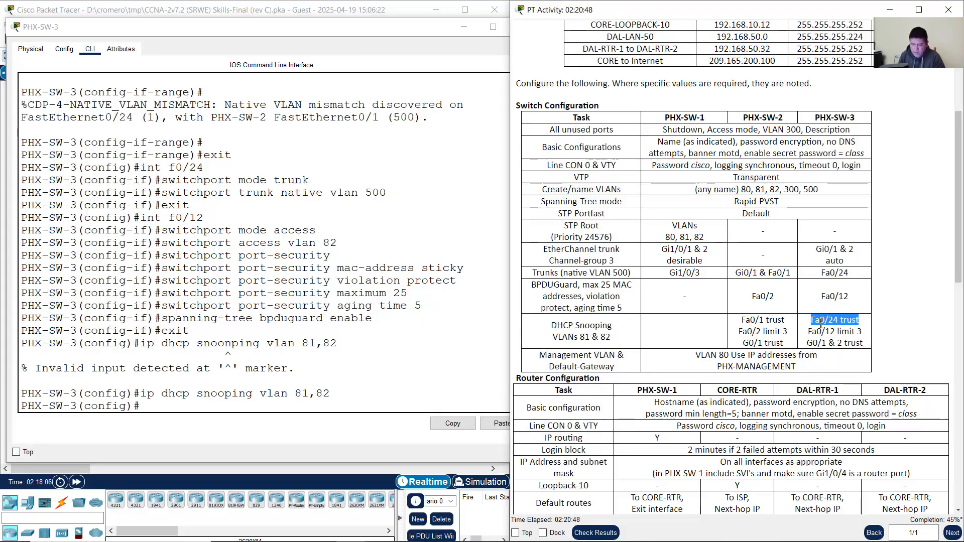
{"action": "left_click_drag", "start_coordinate": [809, 345], "coordinate": [864, 344]}
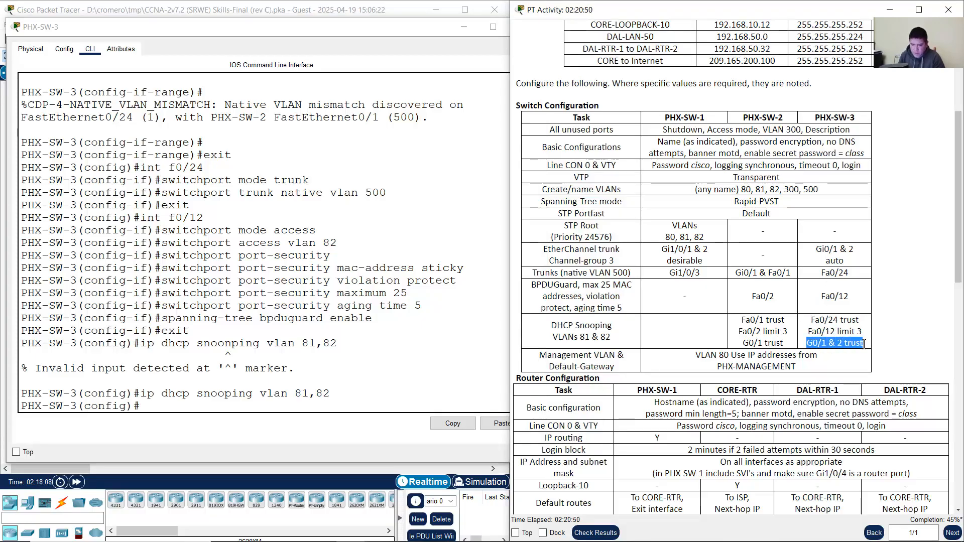
{"action": "left_click", "coordinate": [430, 360]}
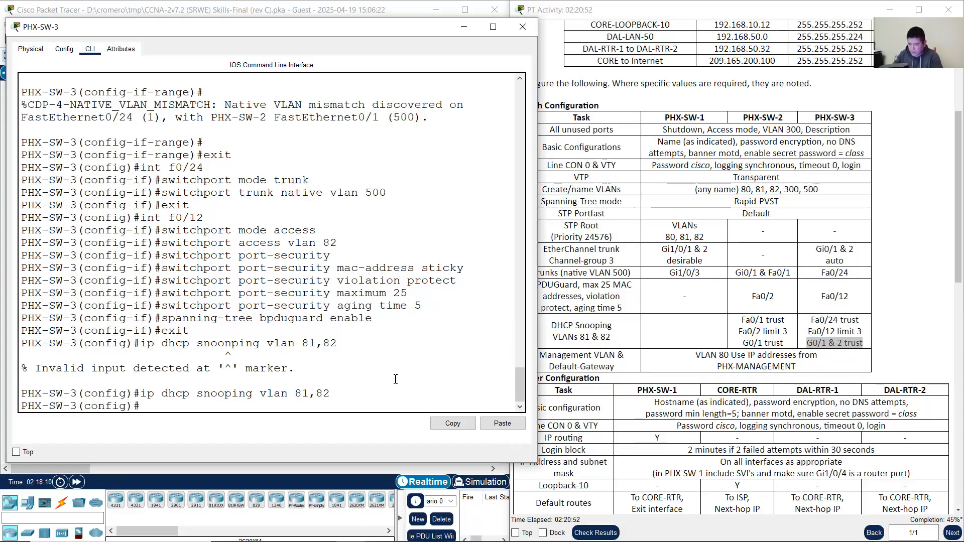
Step: Trust DHCP snooping on the f0/24,g0/1-2 interface range, then exit
{"action": "type", "text": "int range"}
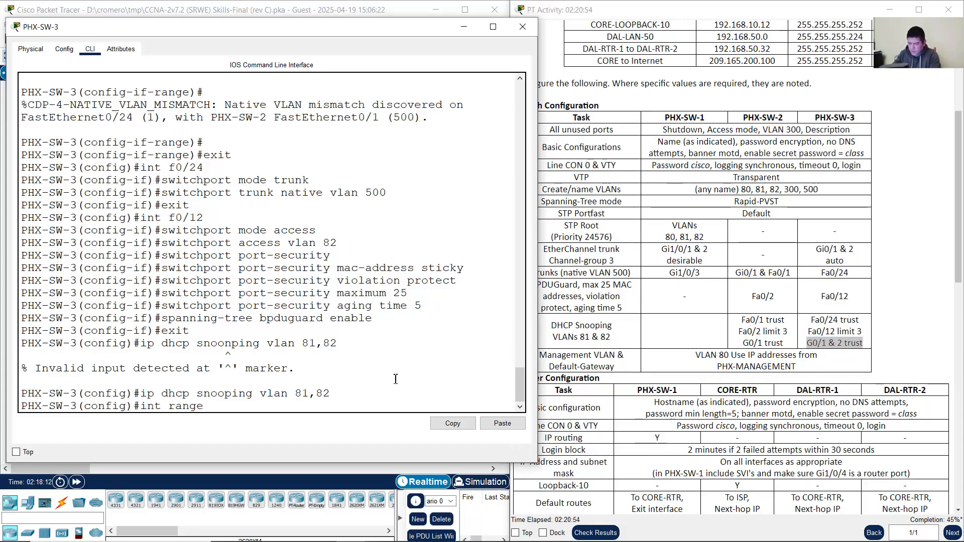
{"action": "type", "text": " f0/"}
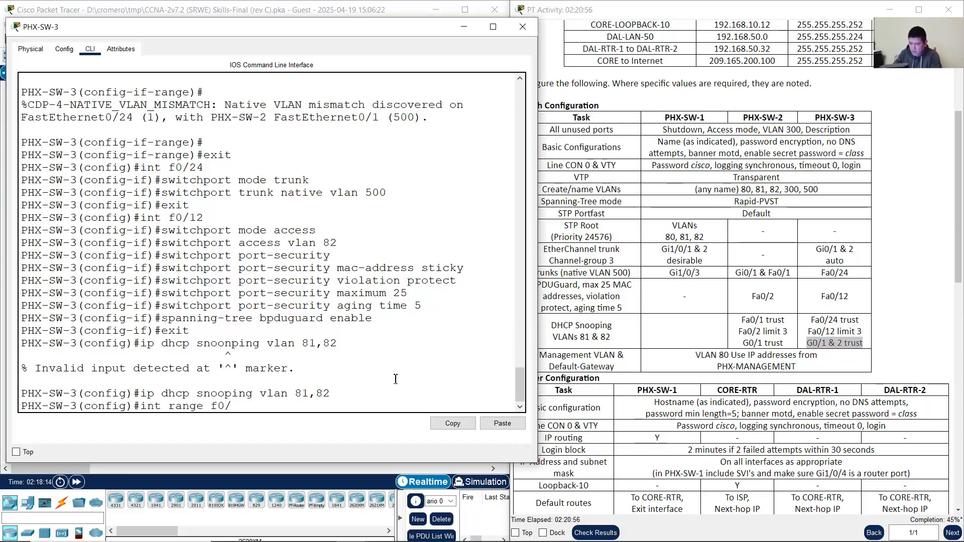
{"action": "type", "text": "24,g0/1-2"}
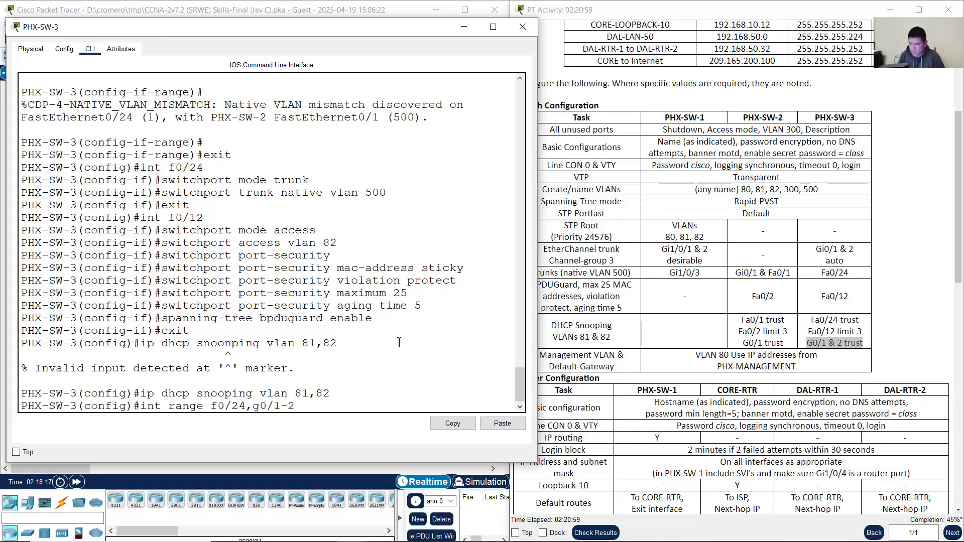
{"action": "left_click", "coordinate": [256, 8]}
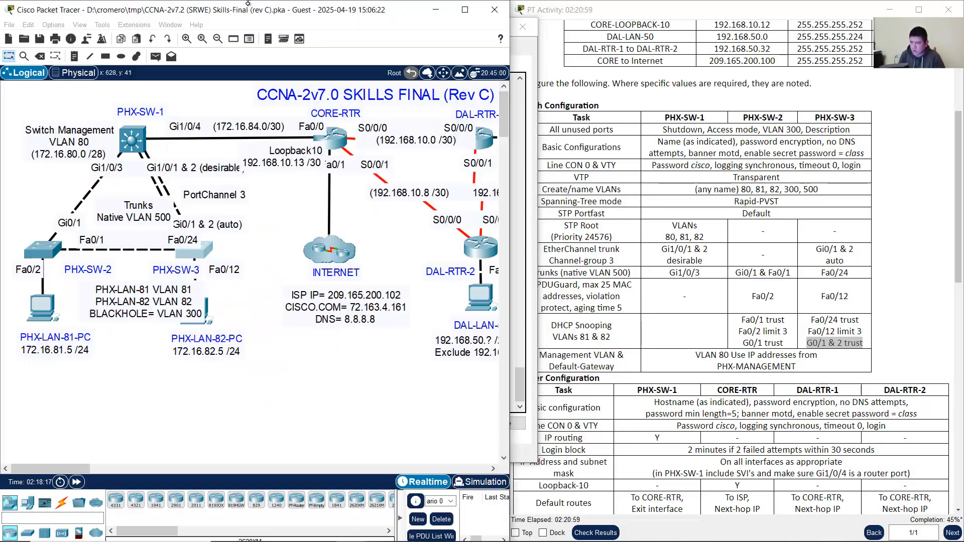
{"action": "left_click_drag", "start_coordinate": [285, 199], "coordinate": [150, 253]}
{"action": "left_click", "coordinate": [207, 257]}
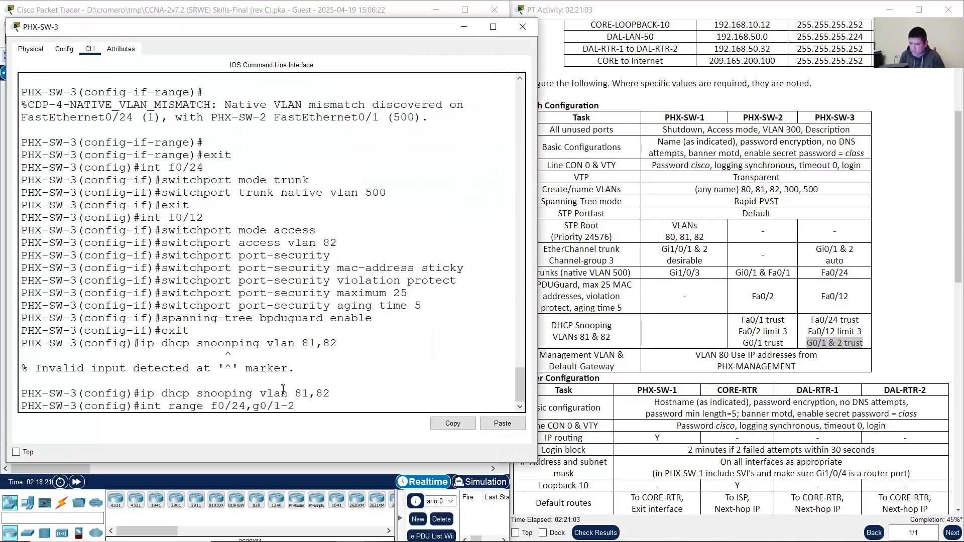
{"action": "left_click_drag", "start_coordinate": [217, 406], "coordinate": [294, 406]}
{"action": "left_click", "coordinate": [294, 405]}
{"action": "key", "text": "Return"}
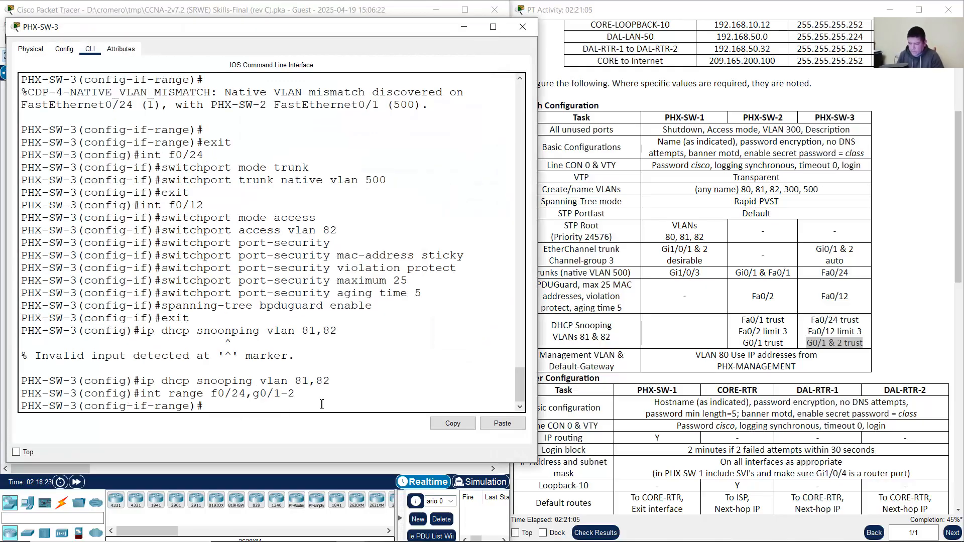
{"action": "type", "text": "i"}
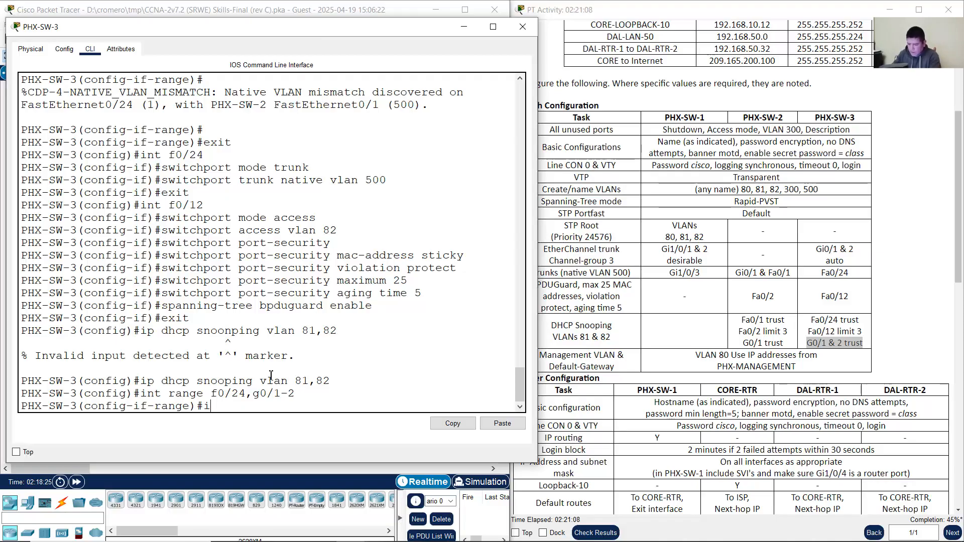
{"action": "type", "text": "p dhcp sn"}
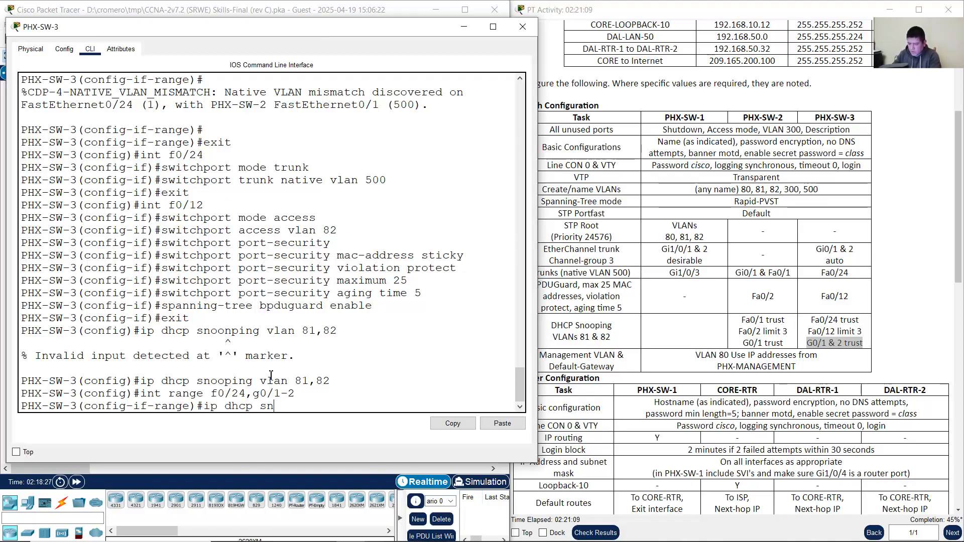
{"action": "type", "text": "ooping trust"}
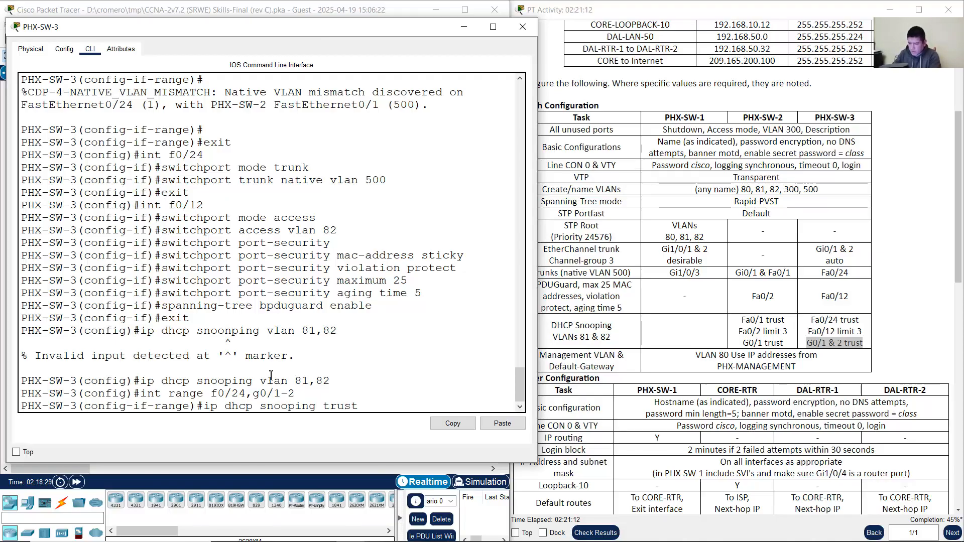
{"action": "key", "text": "Return"}
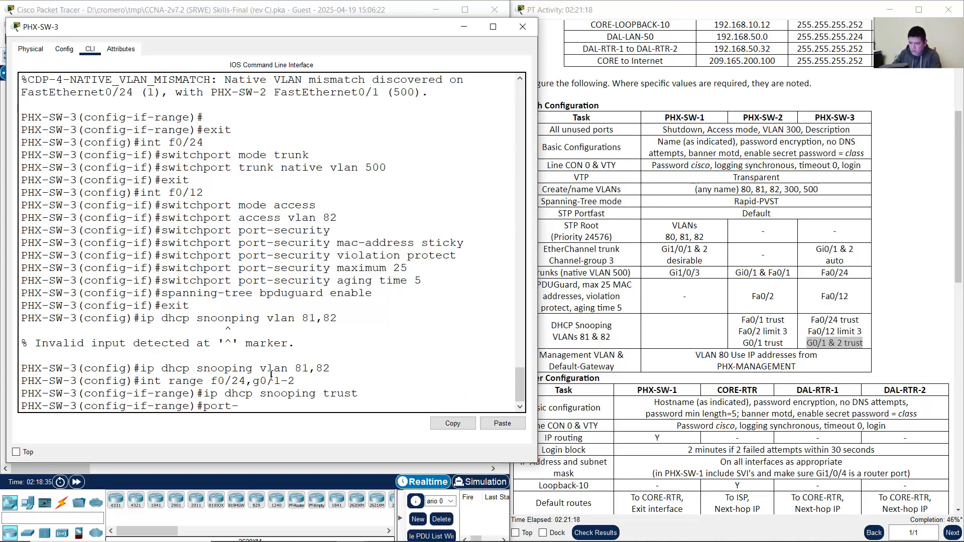
{"action": "type", "text": "t"}
{"action": "key", "text": "Return"}
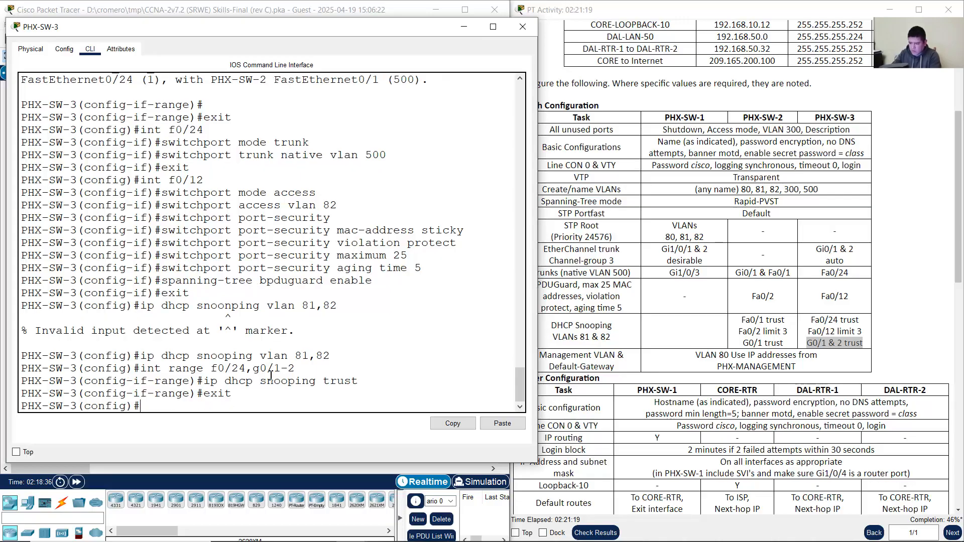
Step: Try 'ip dhcp snooping trust' on port-channel 3, which is rejected, then exit
{"action": "type", "text": "int port-chann"}
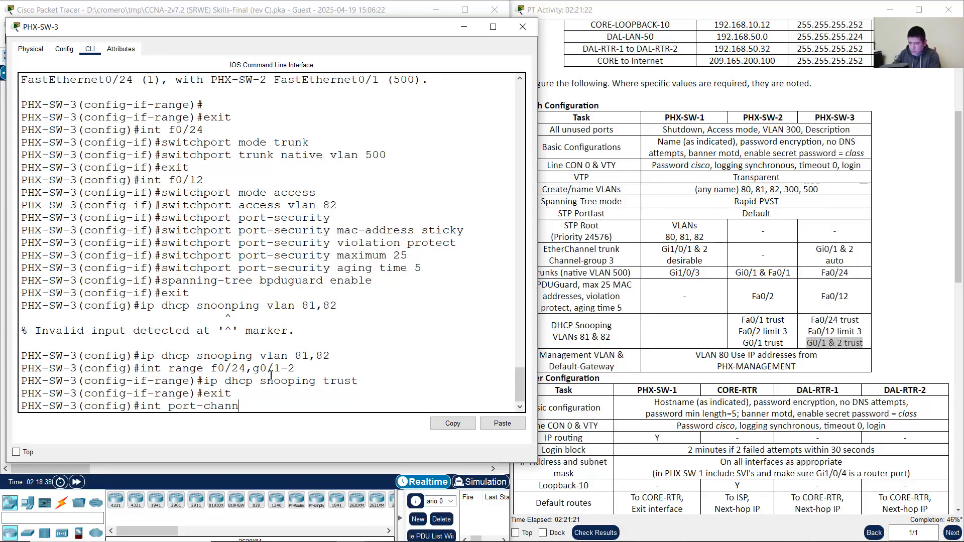
{"action": "type", "text": "el 3"}
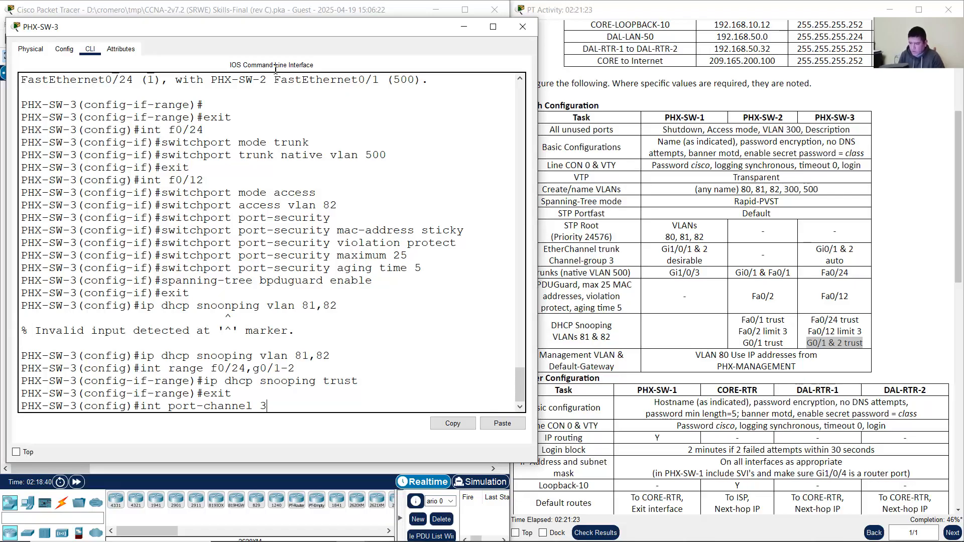
{"action": "left_click", "coordinate": [278, 9]}
{"action": "left_click_drag", "start_coordinate": [275, 208], "coordinate": [177, 182]}
{"action": "left_click", "coordinate": [206, 257]}
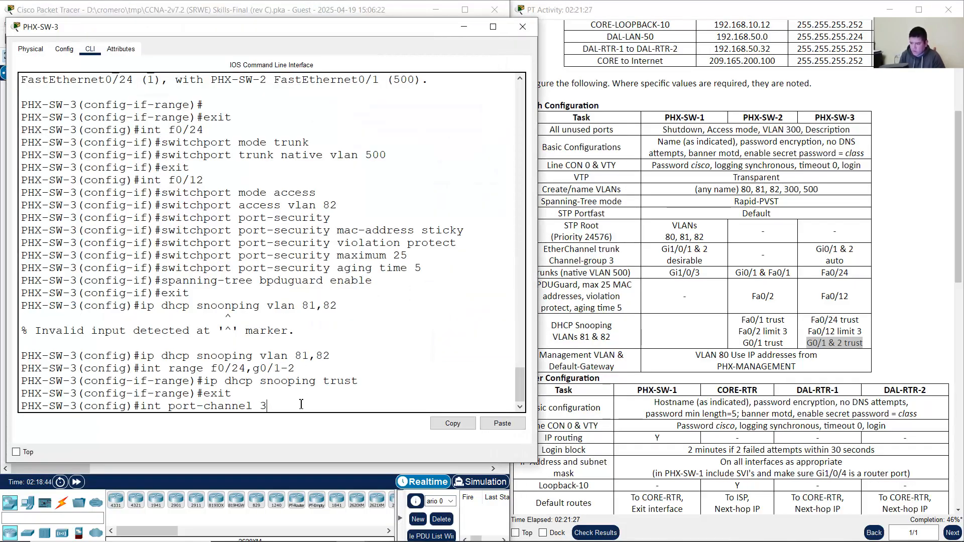
{"action": "key", "text": "Return"}
{"action": "key", "text": "Up"}
{"action": "key", "text": "Up"}
{"action": "key", "text": "Up"}
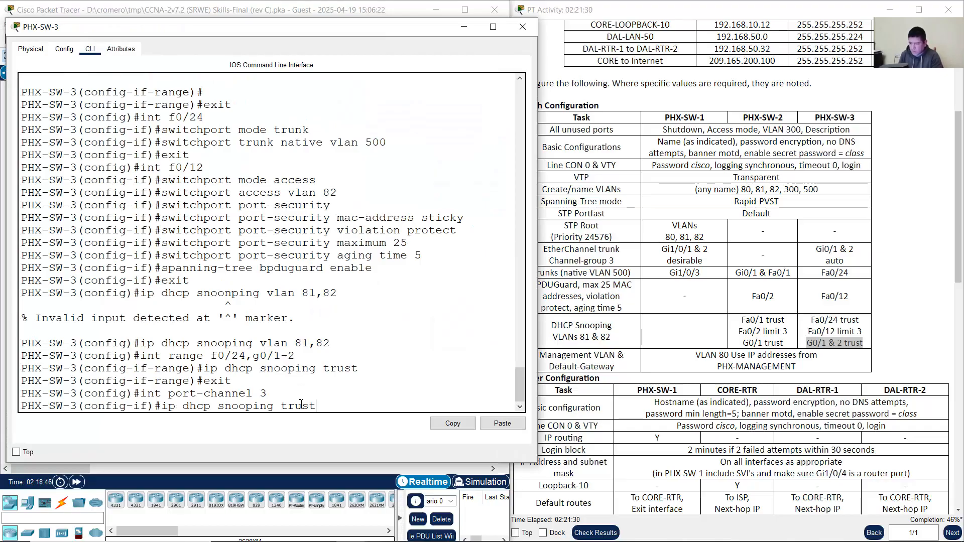
{"action": "key", "text": "Return"}
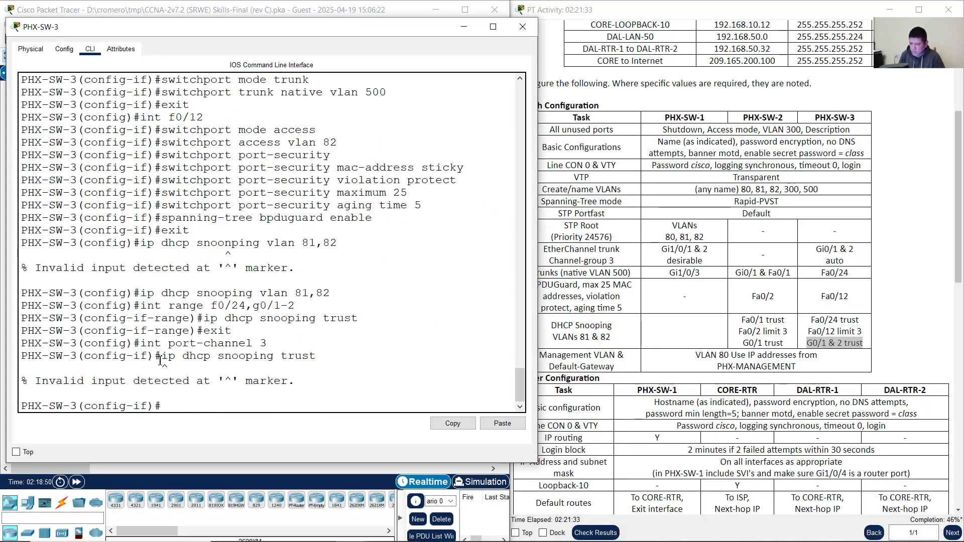
{"action": "left_click_drag", "start_coordinate": [157, 357], "coordinate": [316, 355]}
{"action": "left_click", "coordinate": [310, 406]}
{"action": "type", "text": "exit"}
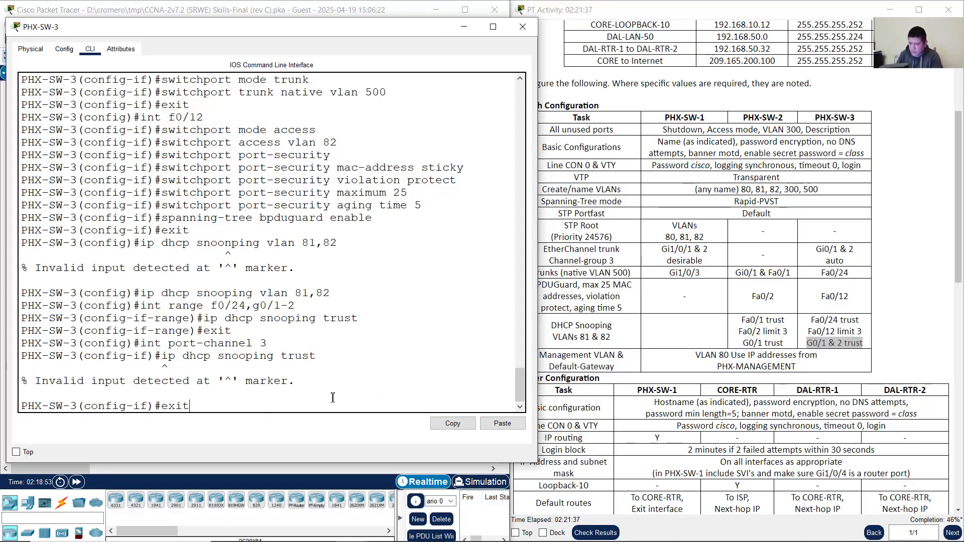
{"action": "key", "text": "Return"}
{"action": "left_click_drag", "start_coordinate": [807, 332], "coordinate": [864, 332]}
{"action": "left_click", "coordinate": [305, 3]}
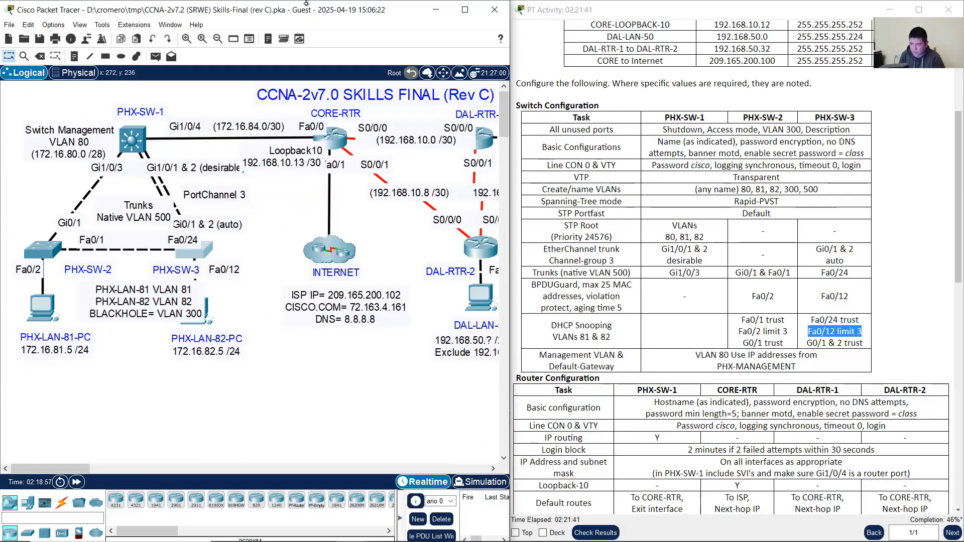
Step: Set a DHCP snooping rate limit of 3 on int f0/12, exit, and put away the console
{"action": "left_click", "coordinate": [239, 300]}
{"action": "left_click_drag", "start_coordinate": [253, 295], "coordinate": [220, 271]}
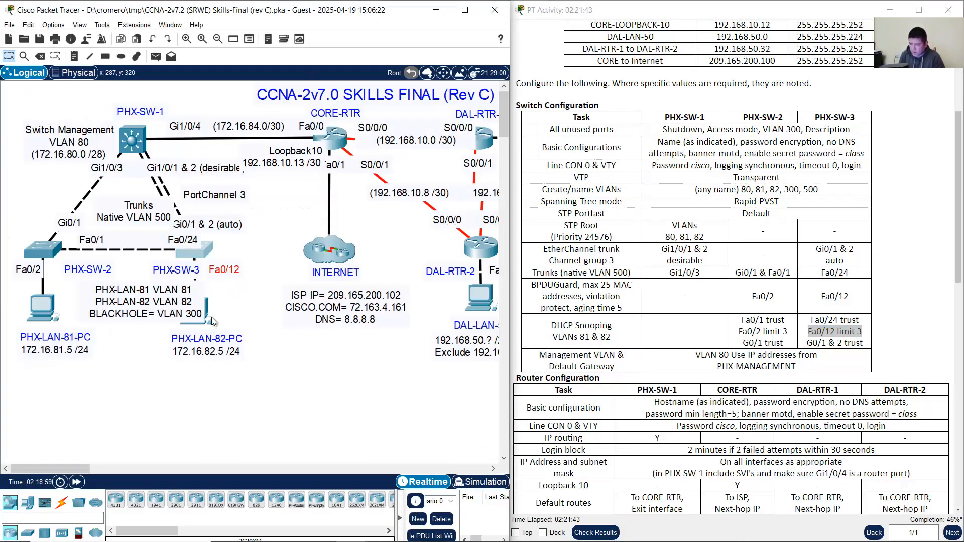
{"action": "left_click", "coordinate": [202, 257]}
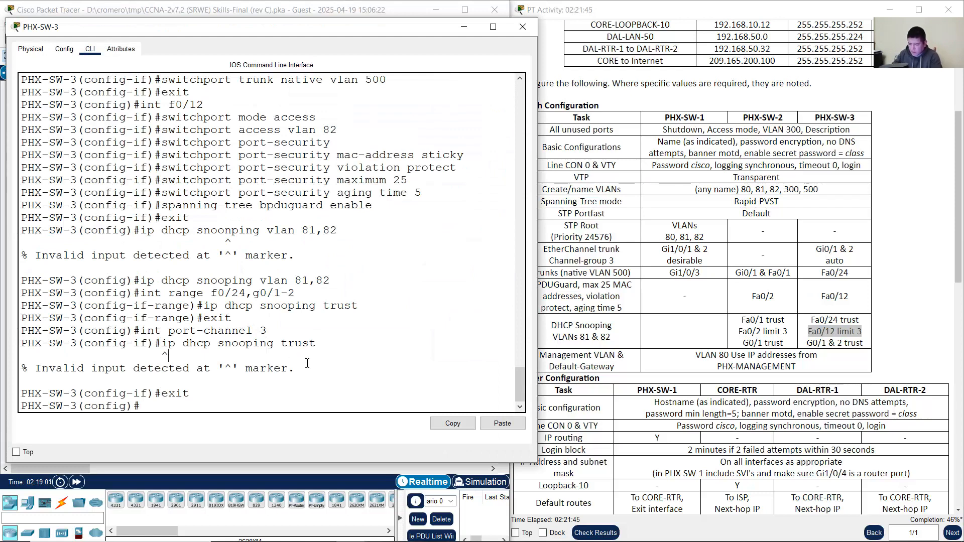
{"action": "type", "text": "int f0/12"}
{"action": "key", "text": "Return"}
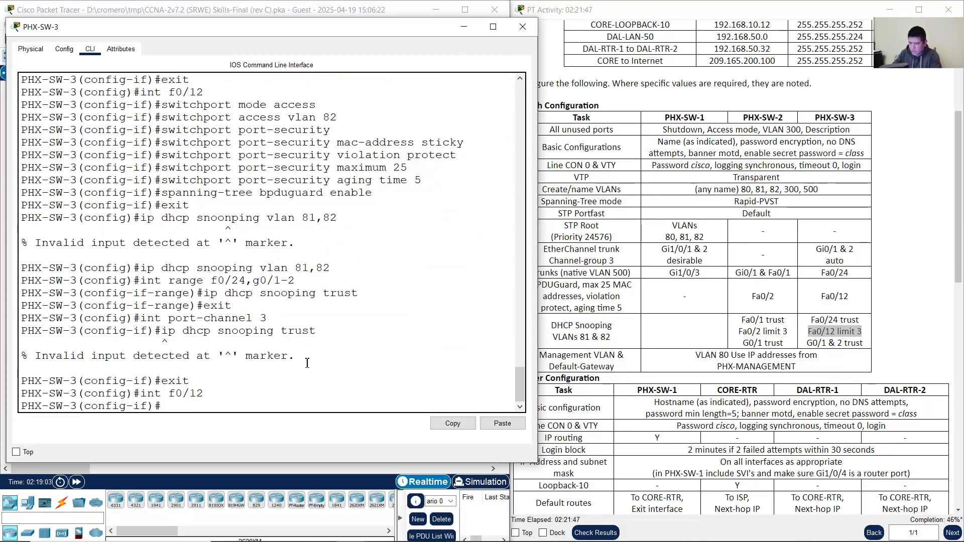
{"action": "type", "text": "ip dhcp snooping limit rate"}
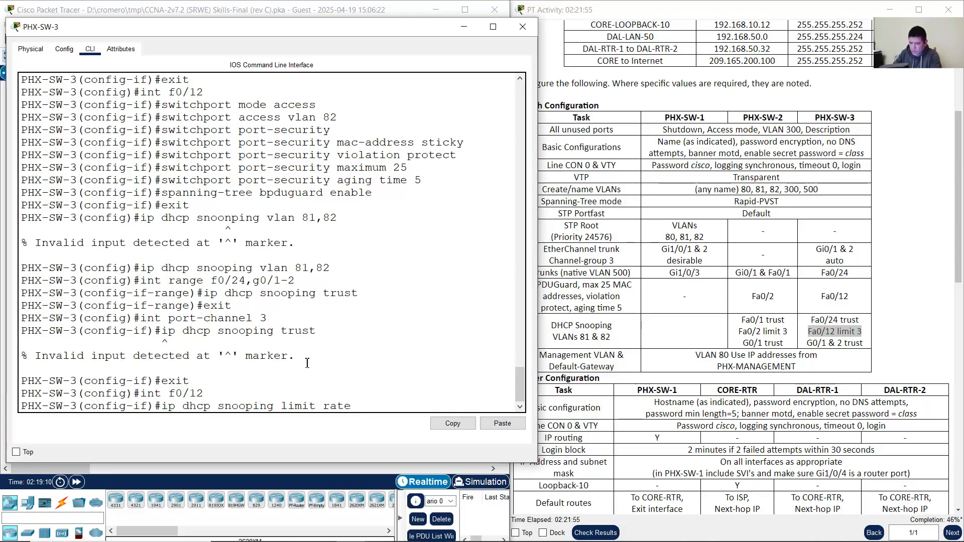
{"action": "type", "text": " 3"}
{"action": "key", "text": "Return"}
{"action": "type", "text": "exit"}
{"action": "key", "text": "Return"}
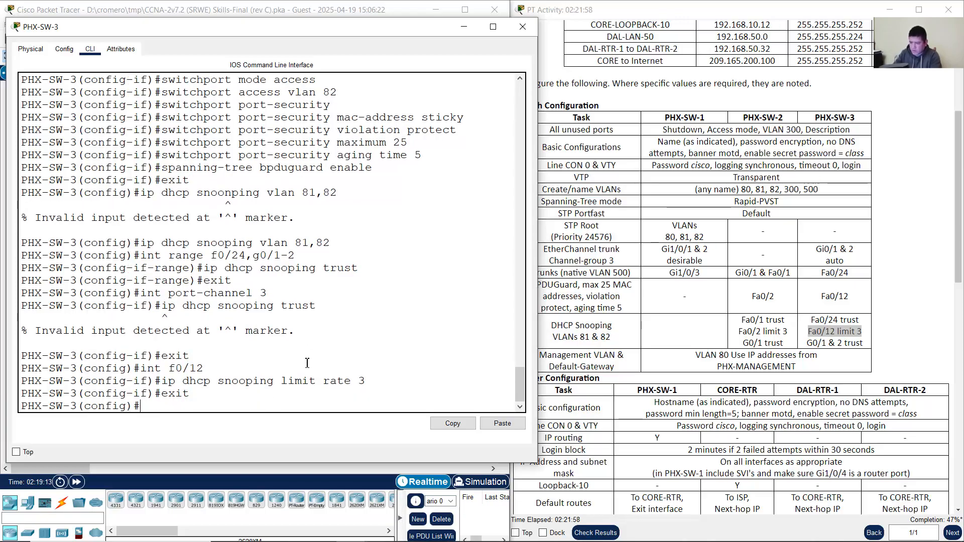
{"action": "left_click", "coordinate": [456, 33]}
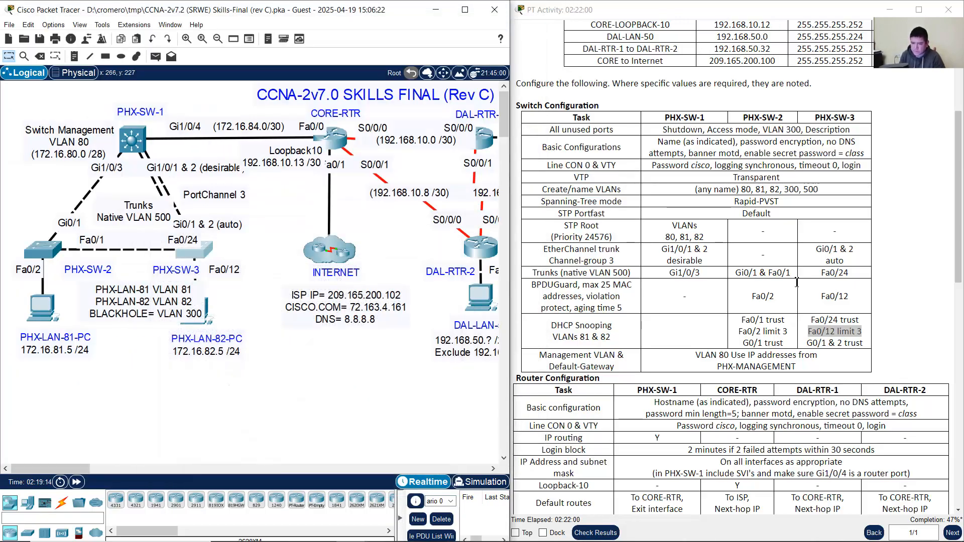
Step: Read the VLAN 80 management and default-gateway task in the activity instructions
{"action": "left_click", "coordinate": [797, 326]}
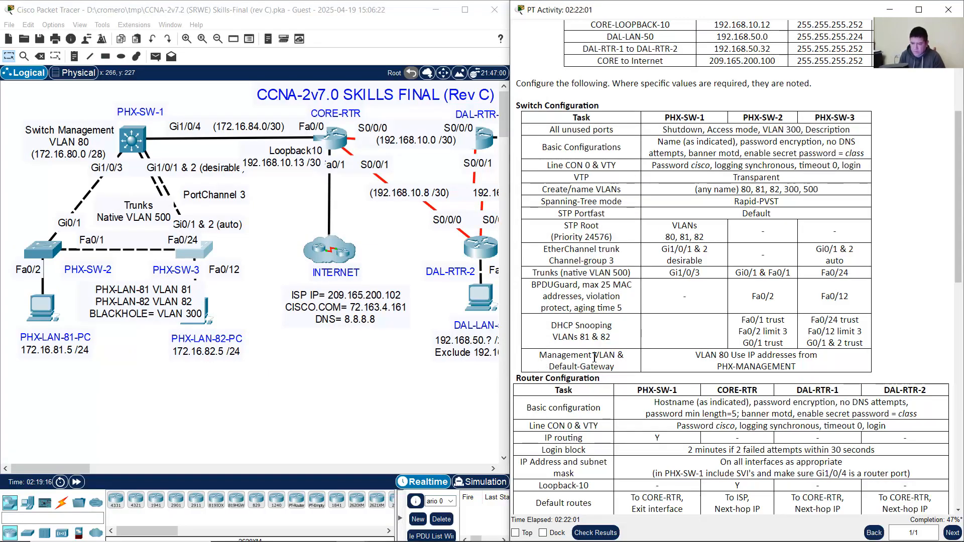
{"action": "left_click_drag", "start_coordinate": [540, 355], "coordinate": [623, 366]}
{"action": "left_click", "coordinate": [662, 366]}
{"action": "left_click_drag", "start_coordinate": [698, 355], "coordinate": [821, 370]}
Step: Find PHX-MANAGEMENT's 172.16.80.0 255.255.255.240 in the address table, then open PHX-SW-2's CLI
{"action": "scroll", "coordinate": [928, 194], "scroll_direction": "up", "scroll_amount": 3}
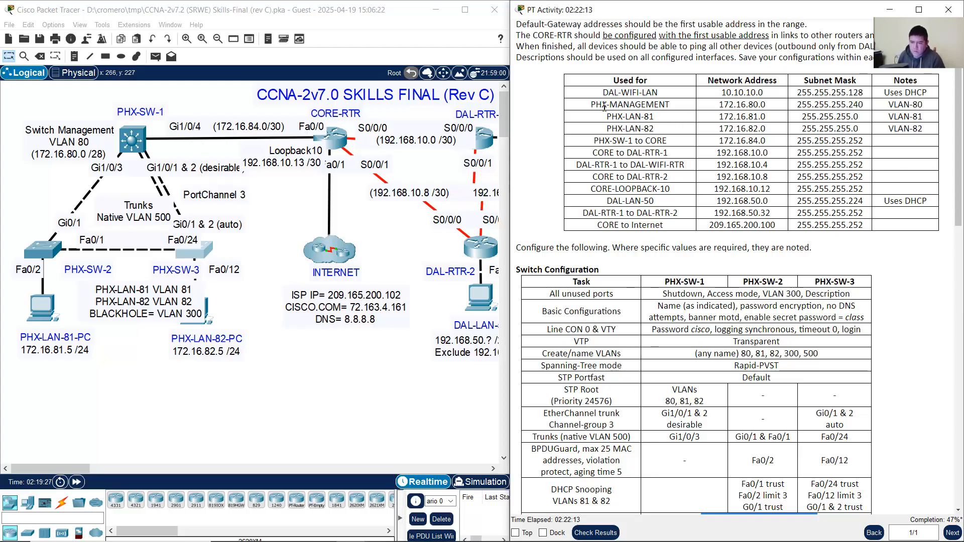
{"action": "left_click_drag", "start_coordinate": [595, 104], "coordinate": [803, 103]}
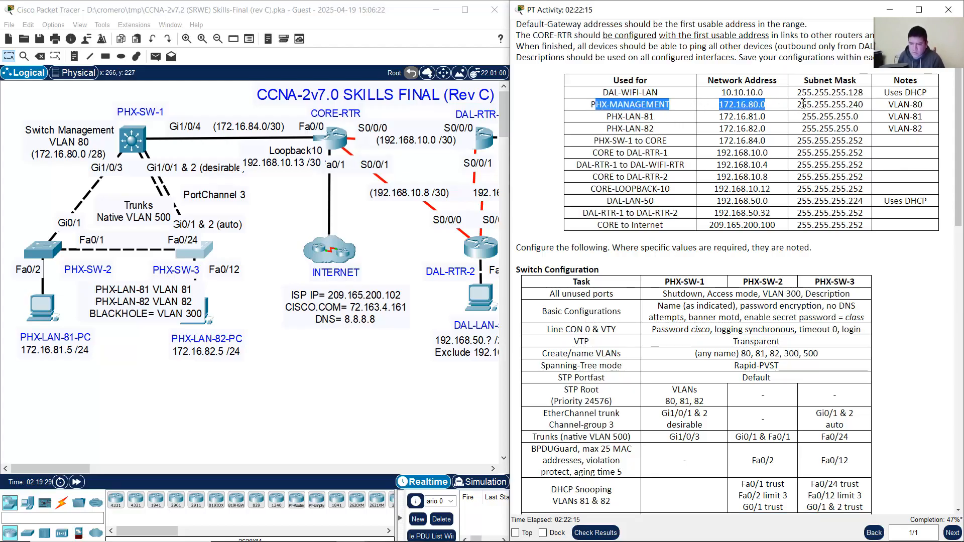
{"action": "left_click", "coordinate": [732, 104]}
{"action": "left_click_drag", "start_coordinate": [719, 104], "coordinate": [926, 108]}
{"action": "left_click", "coordinate": [721, 105]}
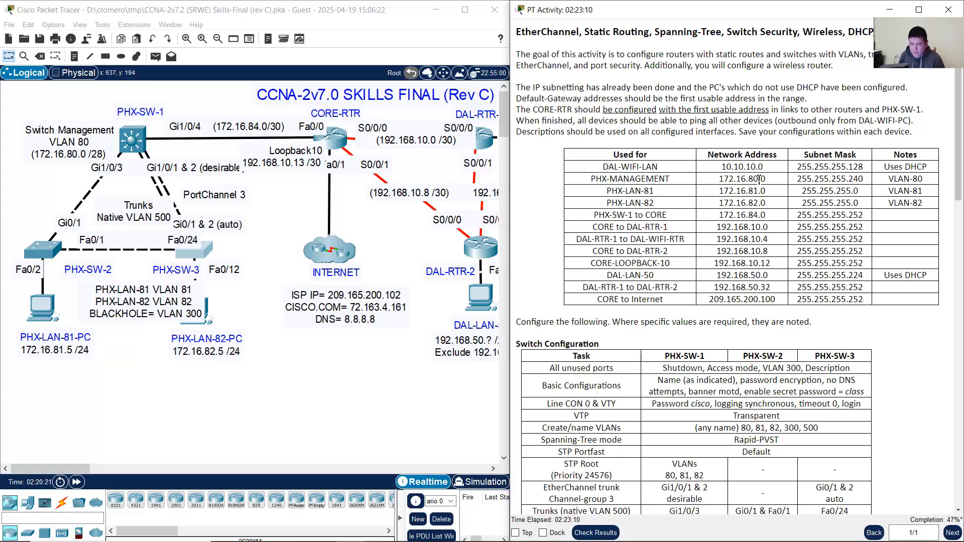
{"action": "left_click_drag", "start_coordinate": [722, 178], "coordinate": [867, 185]}
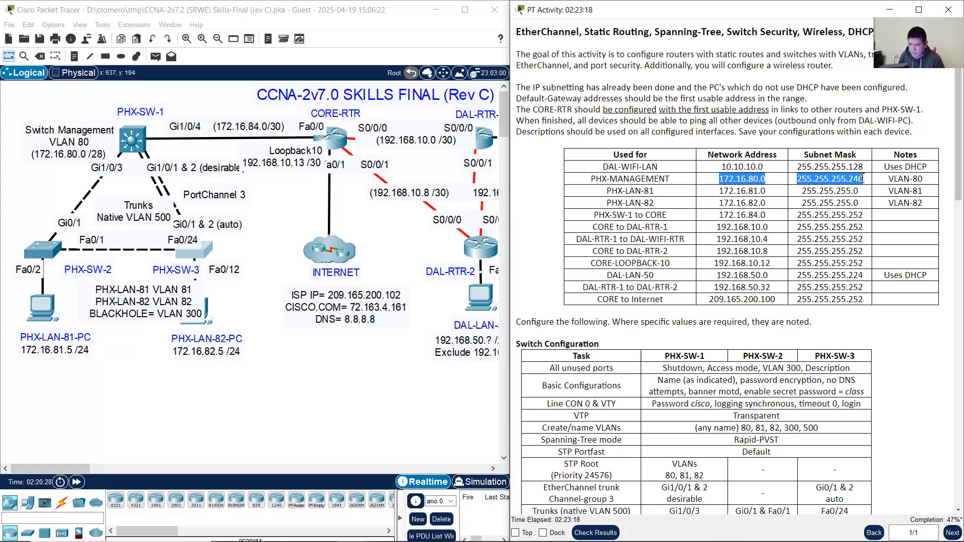
{"action": "left_click", "coordinate": [770, 181]}
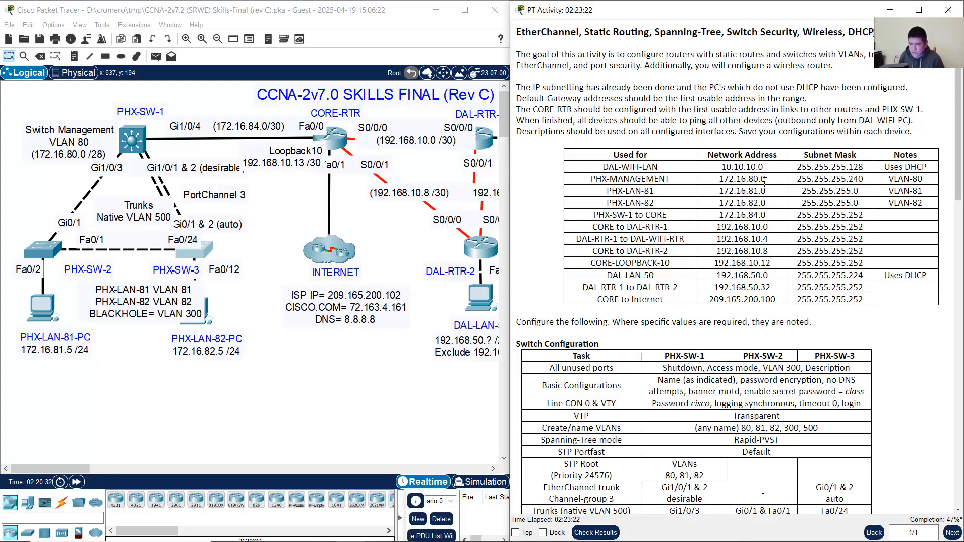
{"action": "double_click", "coordinate": [763, 179]}
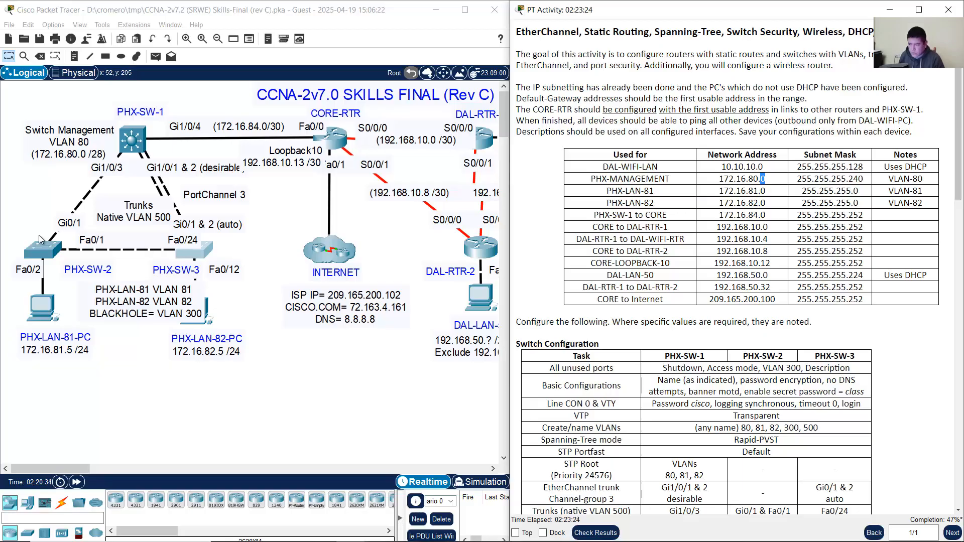
{"action": "left_click", "coordinate": [42, 256]}
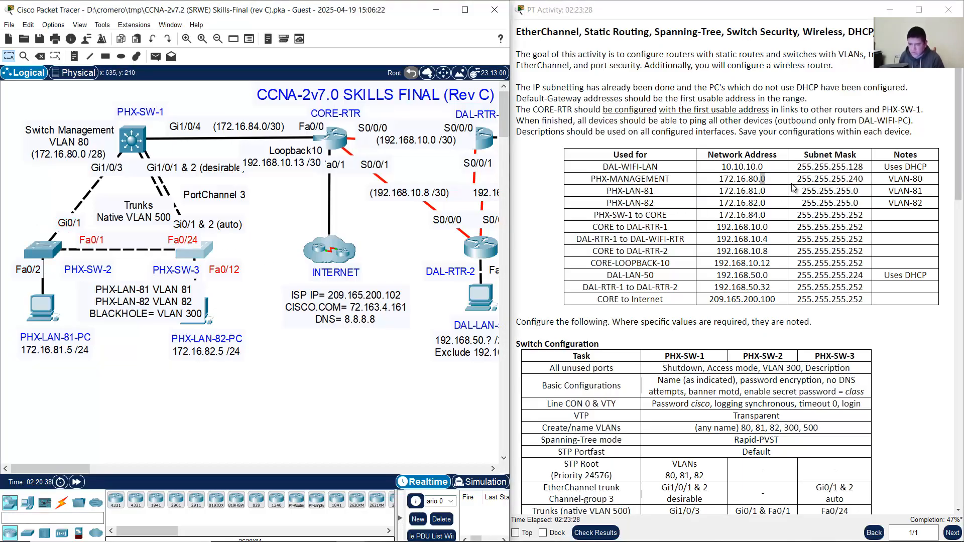
{"action": "left_click", "coordinate": [765, 179]}
{"action": "left_click_drag", "start_coordinate": [718, 178], "coordinate": [864, 185]}
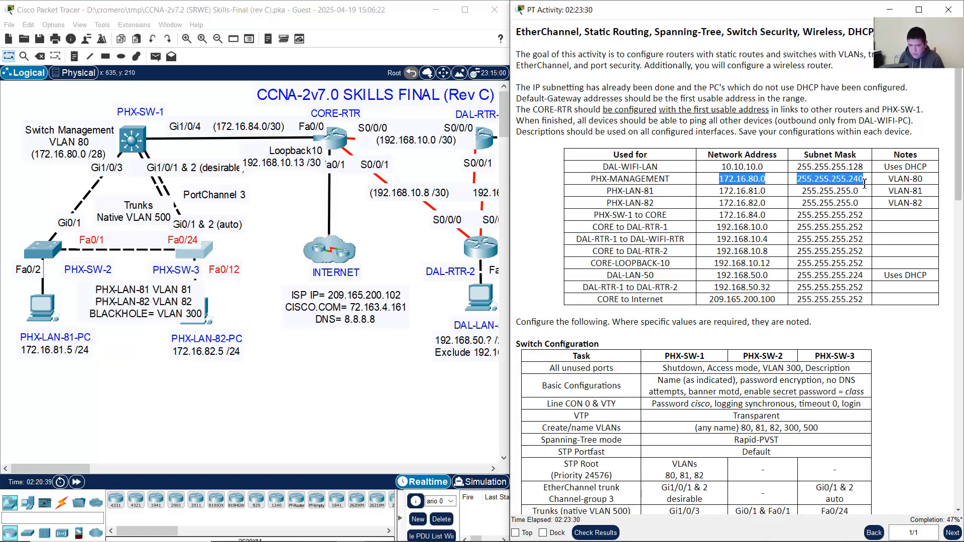
{"action": "left_click", "coordinate": [53, 252]}
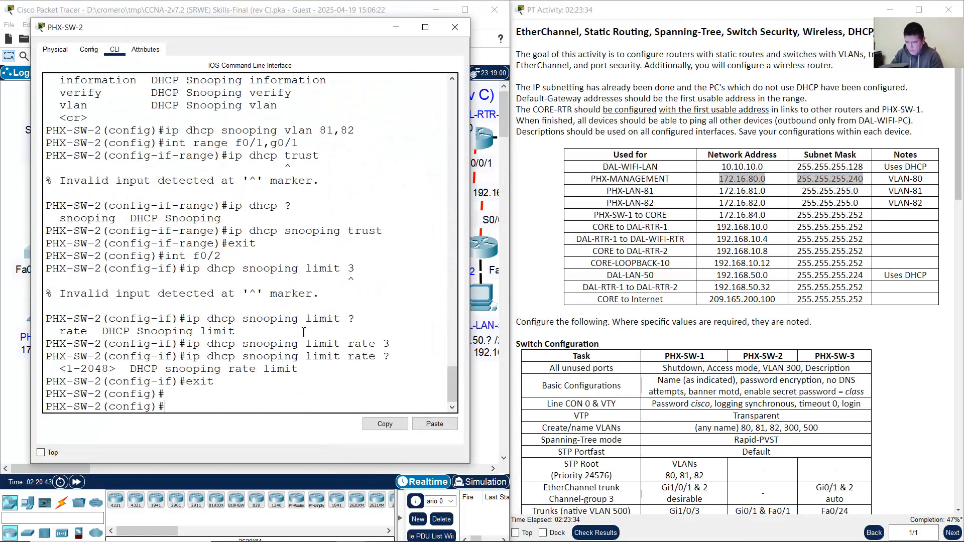
Step: Enter interface vlan 80 configuration after checking the PHX-MANAGEMENT address row
{"action": "type", "text": "int vlan"}
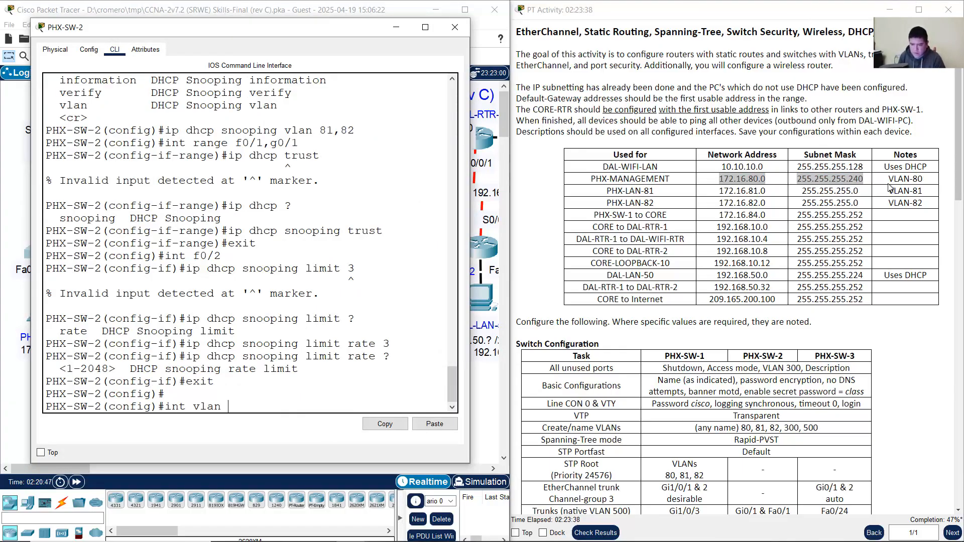
{"action": "scroll", "coordinate": [665, 308], "scroll_direction": "down", "scroll_amount": 5}
{"action": "left_click_drag", "start_coordinate": [563, 446], "coordinate": [643, 459]}
{"action": "left_click", "coordinate": [746, 446]}
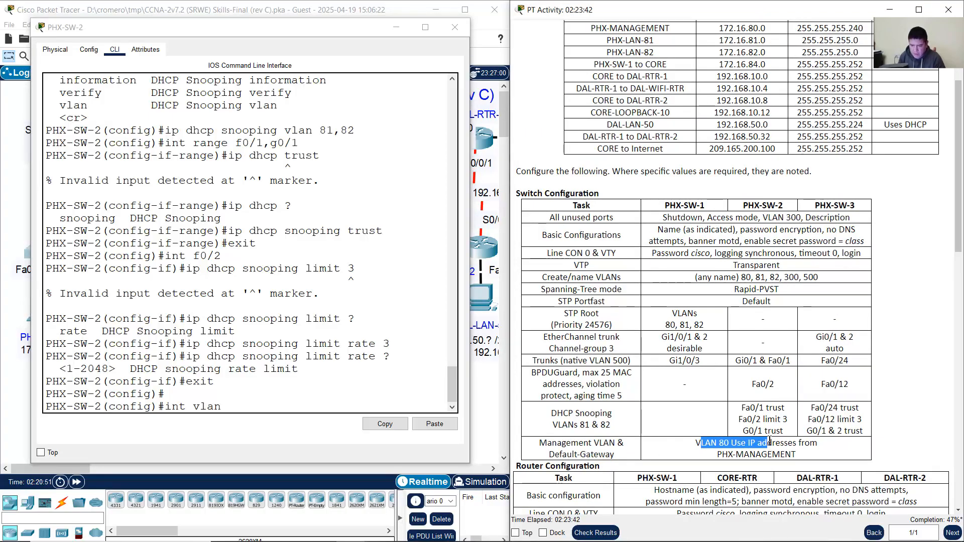
{"action": "scroll", "coordinate": [805, 373], "scroll_direction": "up", "scroll_amount": 3}
{"action": "left_click_drag", "start_coordinate": [923, 180], "coordinate": [543, 191]}
{"action": "left_click", "coordinate": [263, 385]}
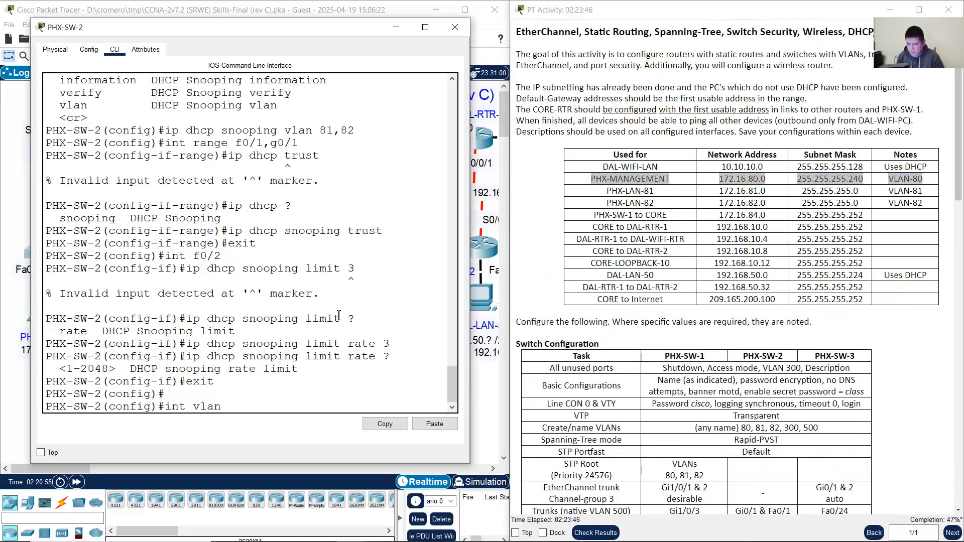
{"action": "type", "text": "80"}
{"action": "key", "text": "Return"}
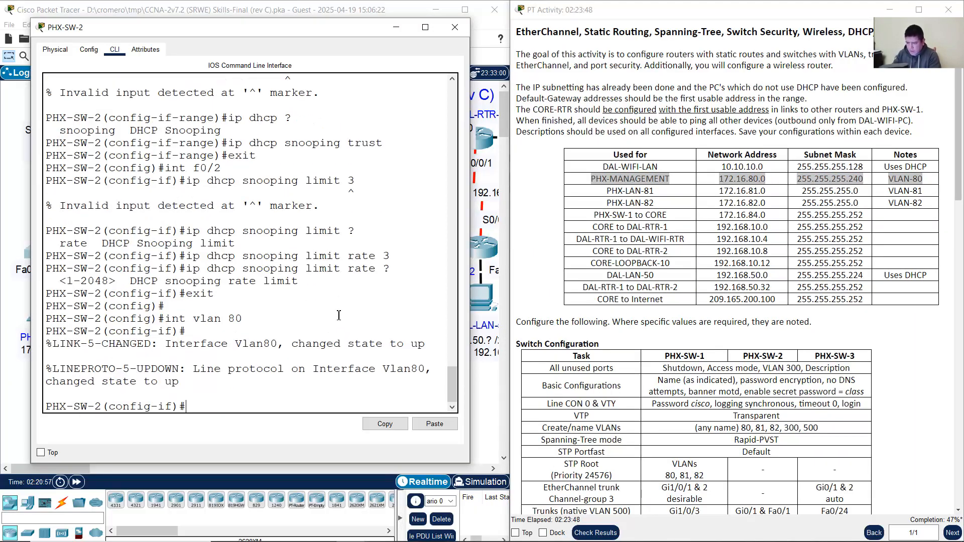
Step: Assign VLAN 80 the address 172.16.80.2 255.255.255.240 and exit the interface
{"action": "type", "text": "ip address 172.16.80."}
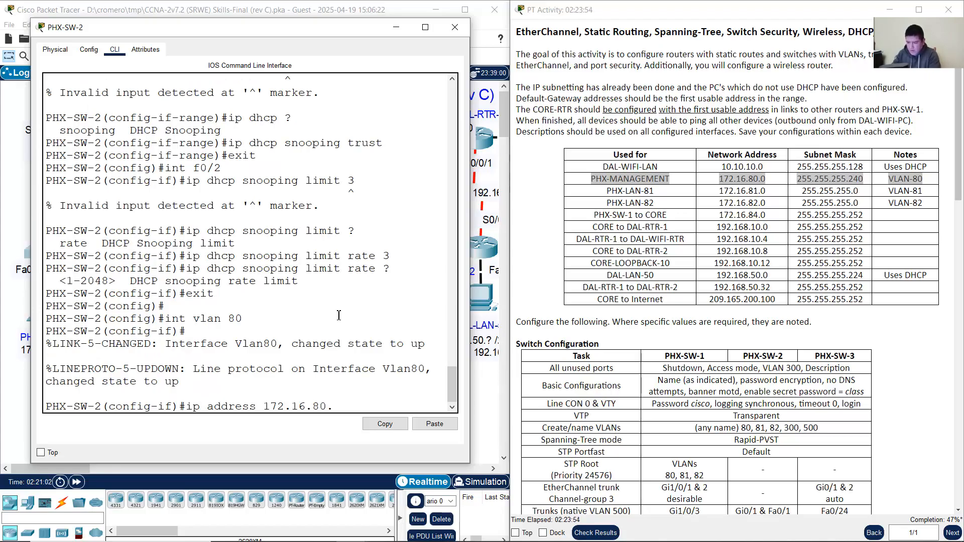
{"action": "type", "text": "2 255.255.255."}
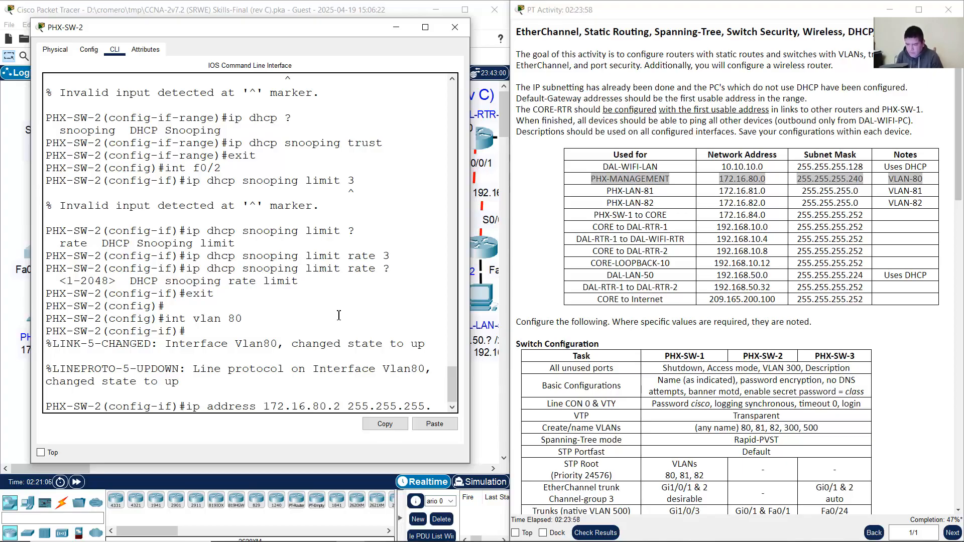
{"action": "left_click_drag", "start_coordinate": [470, 251], "coordinate": [568, 249]}
{"action": "type", "text": ".255.255."}
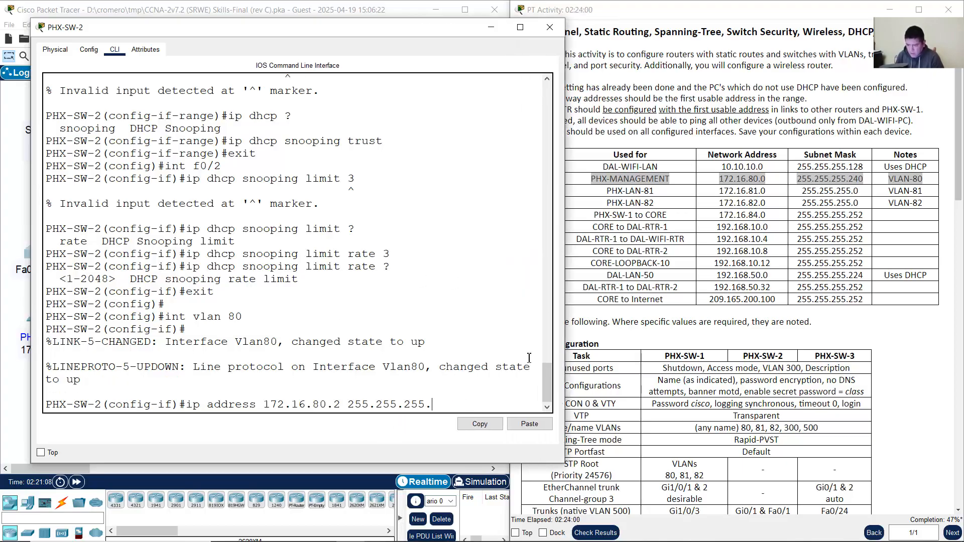
{"action": "type", "text": "240"}
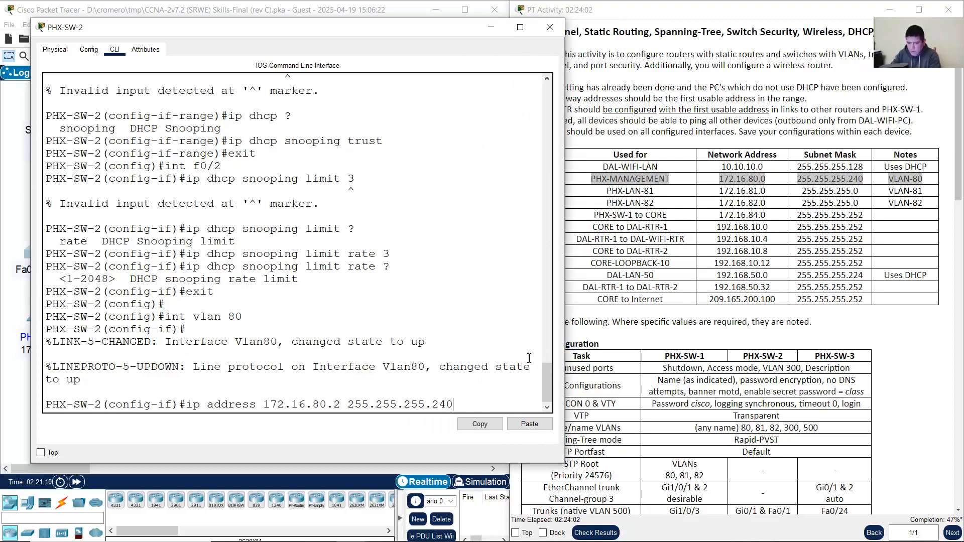
{"action": "key", "text": "Return"}
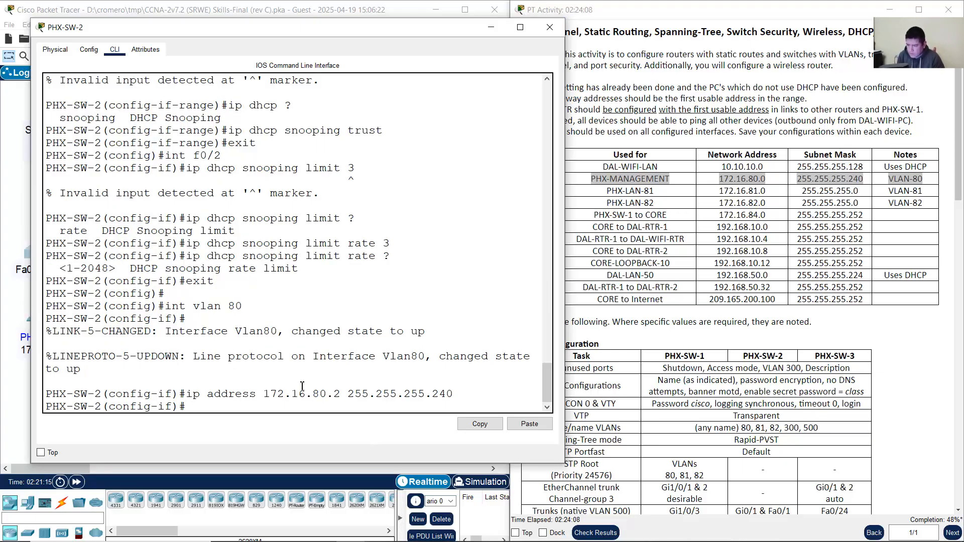
{"action": "left_click_drag", "start_coordinate": [322, 361], "coordinate": [80, 369]}
{"action": "left_click", "coordinate": [257, 408]}
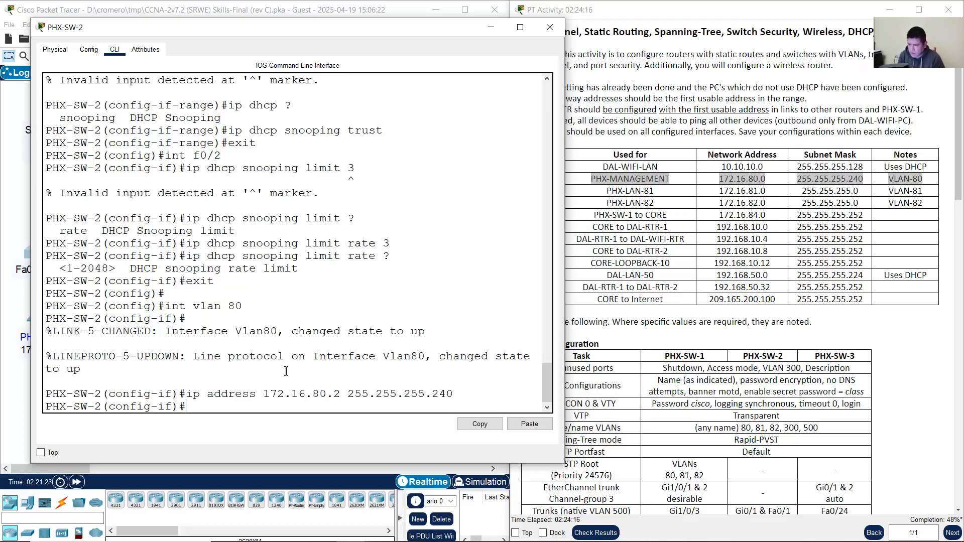
{"action": "type", "text": "exit"}
{"action": "key", "text": "Return"}
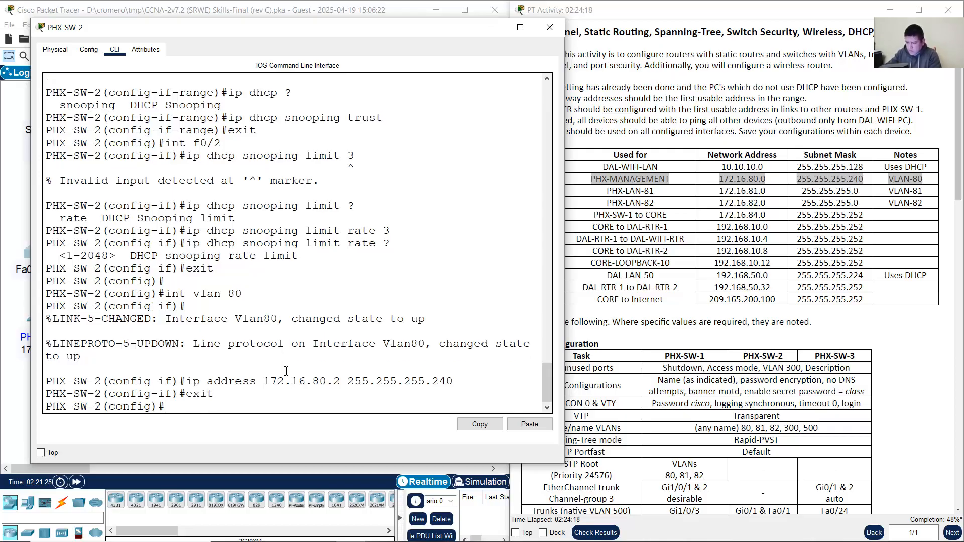
Step: Set default gateway 172.16.80.1 and close the PHX-SW-2 console
{"action": "type", "text": "ip default-gateway"}
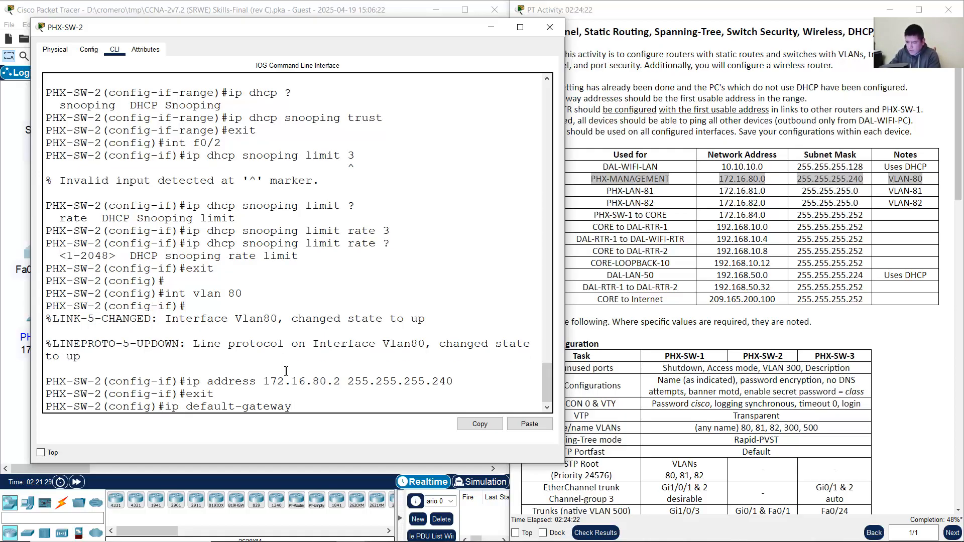
{"action": "type", "text": " 172.16.80.1"}
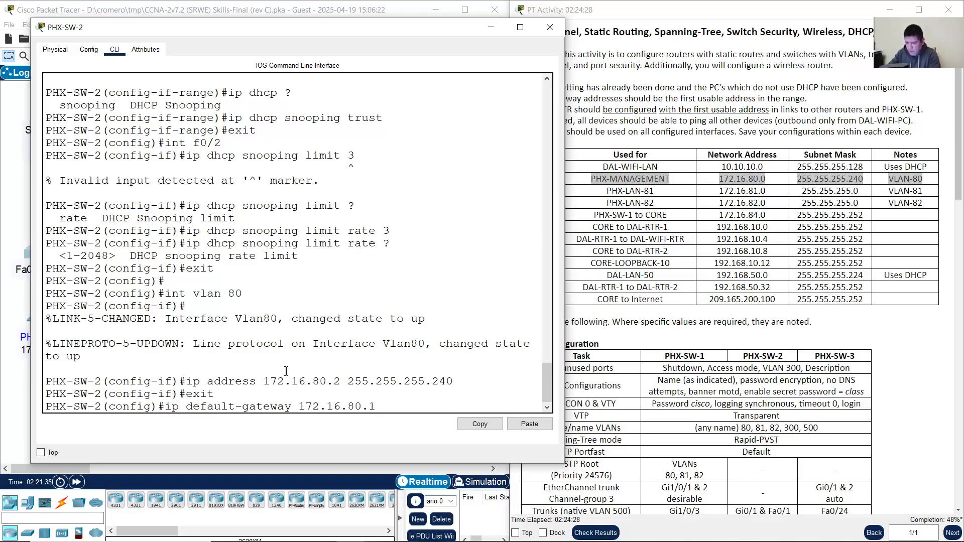
{"action": "key", "text": "Return"}
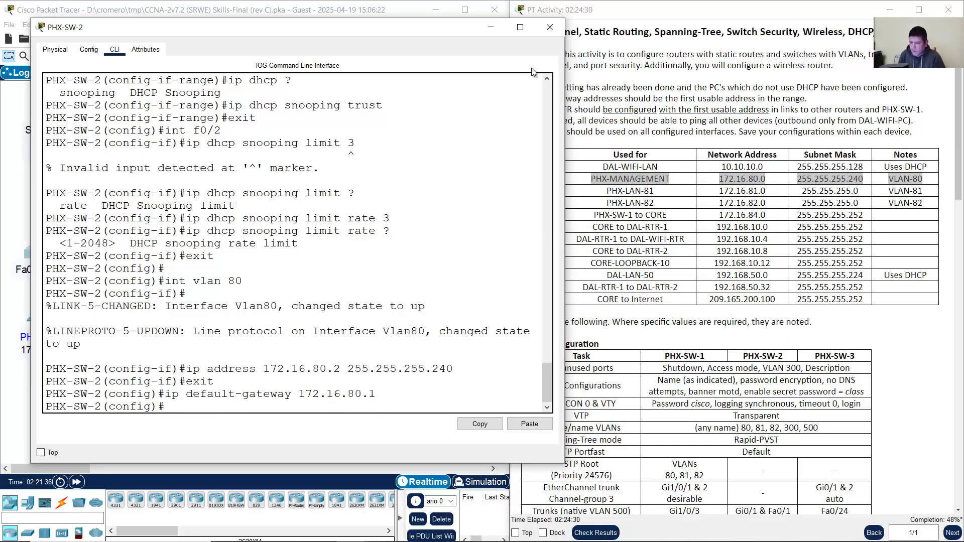
{"action": "left_click", "coordinate": [492, 27]}
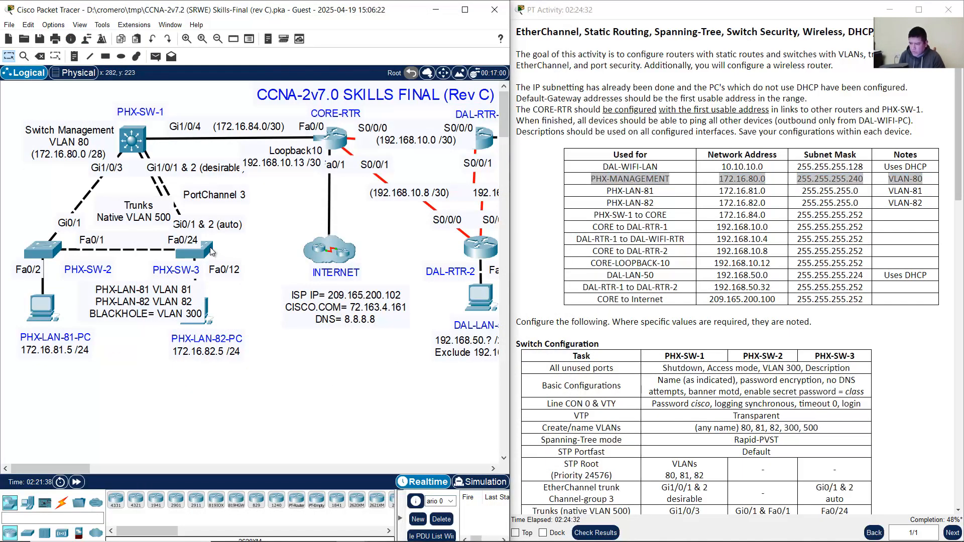
Step: On PHX-SW-3, assign interface VLAN 80 the address 172.16.80.3 255.255.255.240
{"action": "left_click", "coordinate": [207, 248]}
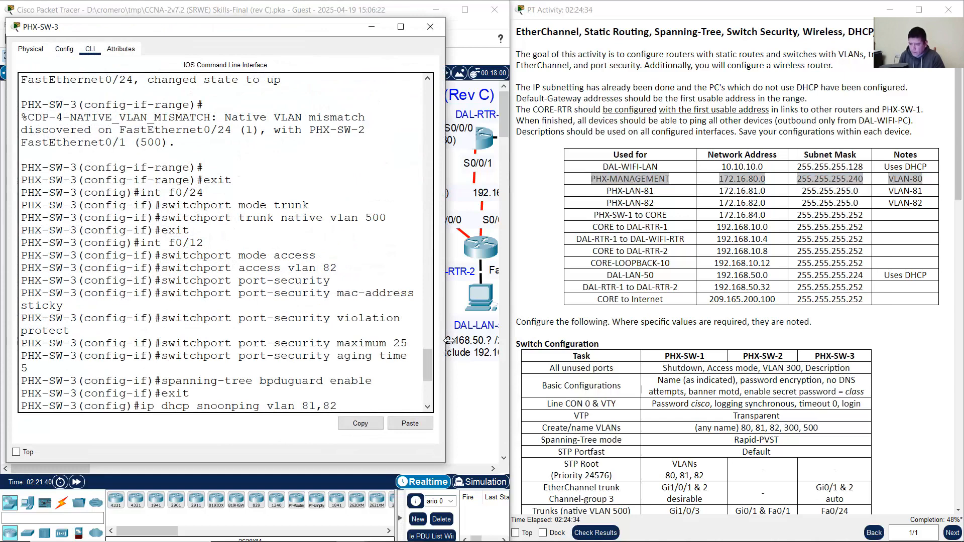
{"action": "left_click_drag", "start_coordinate": [445, 345], "coordinate": [532, 345]}
{"action": "type", "text": "int "}
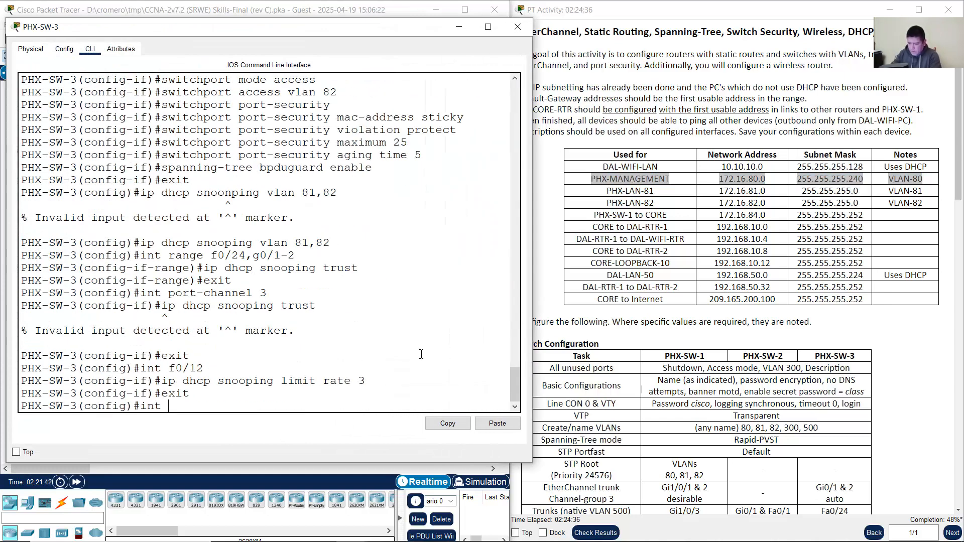
{"action": "type", "text": "vlan 80"}
{"action": "key", "text": "Return"}
{"action": "type", "text": "ip"}
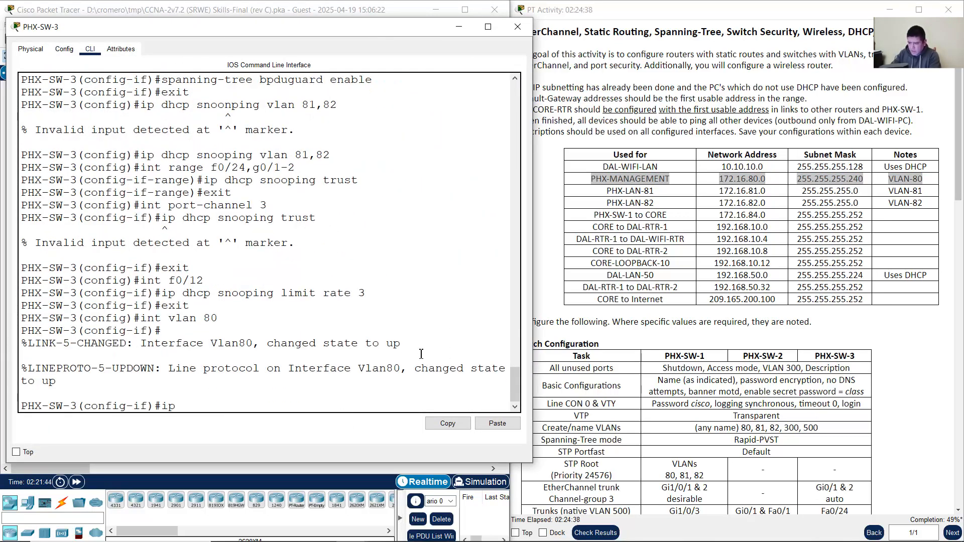
{"action": "type", "text": " address 172.16.80.3"}
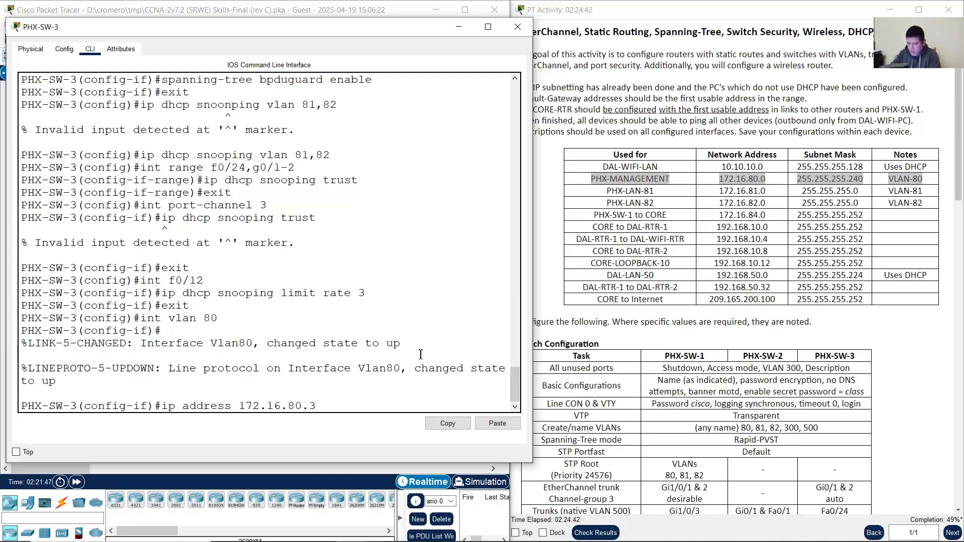
{"action": "type", "text": " 255.255."}
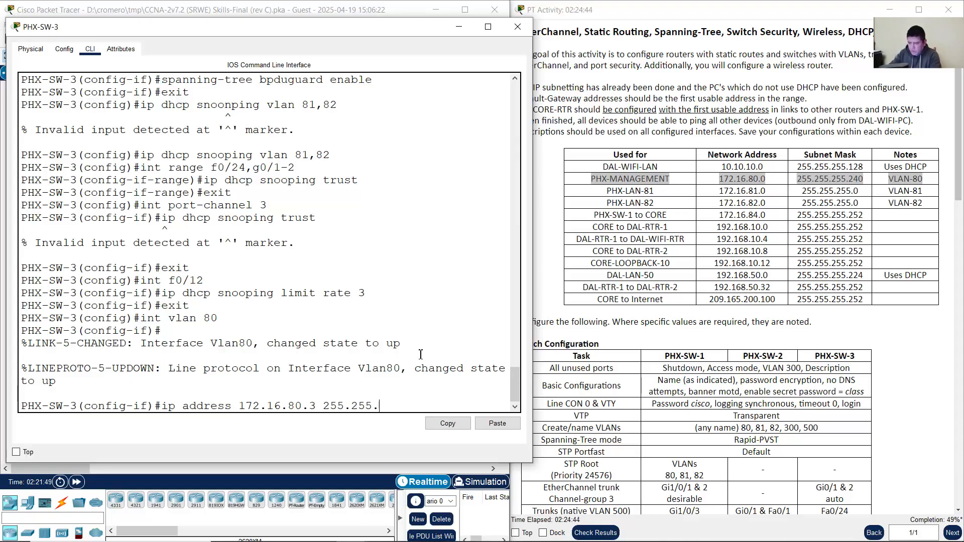
{"action": "type", "text": "255.240"}
{"action": "key", "text": "Return"}
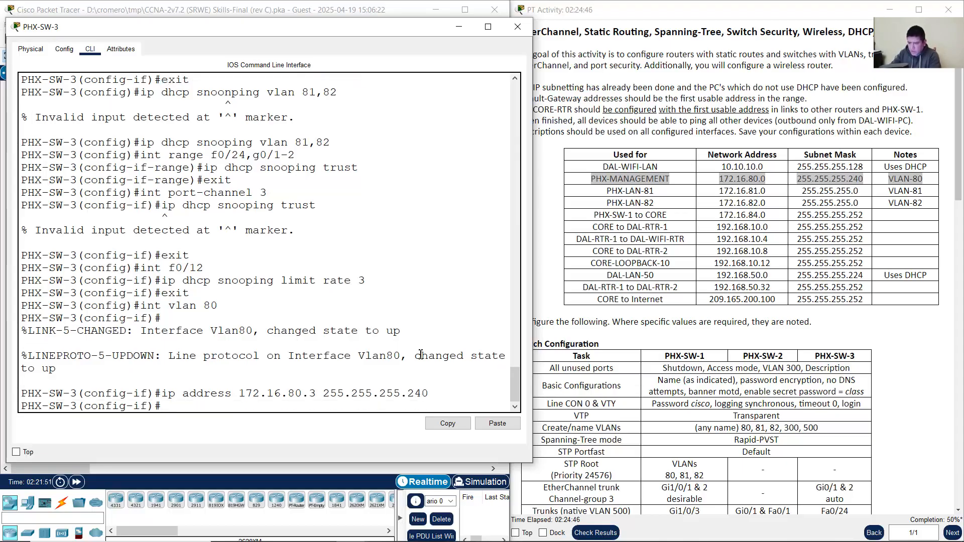
Step: Leave the VLAN 80 interface and set the default gateway to 172.16.80.1
{"action": "type", "text": "exit"}
{"action": "key", "text": "Return"}
{"action": "type", "text": "ip"}
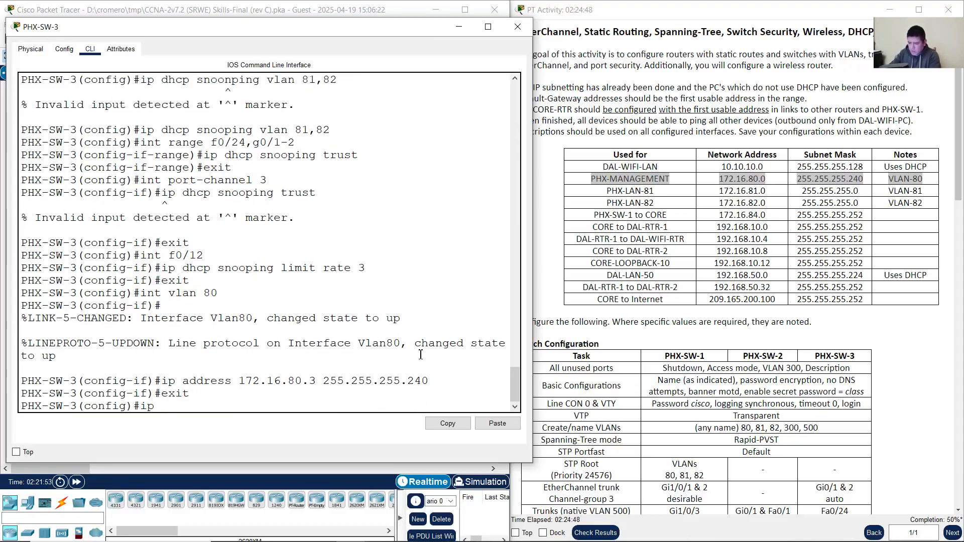
{"action": "type", "text": " default-gatewa"}
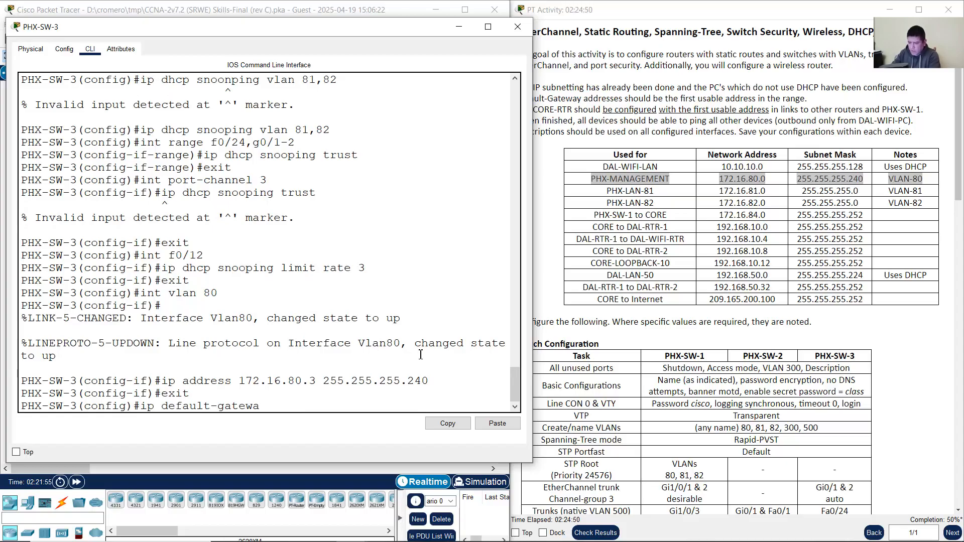
{"action": "type", "text": "y 172.16."}
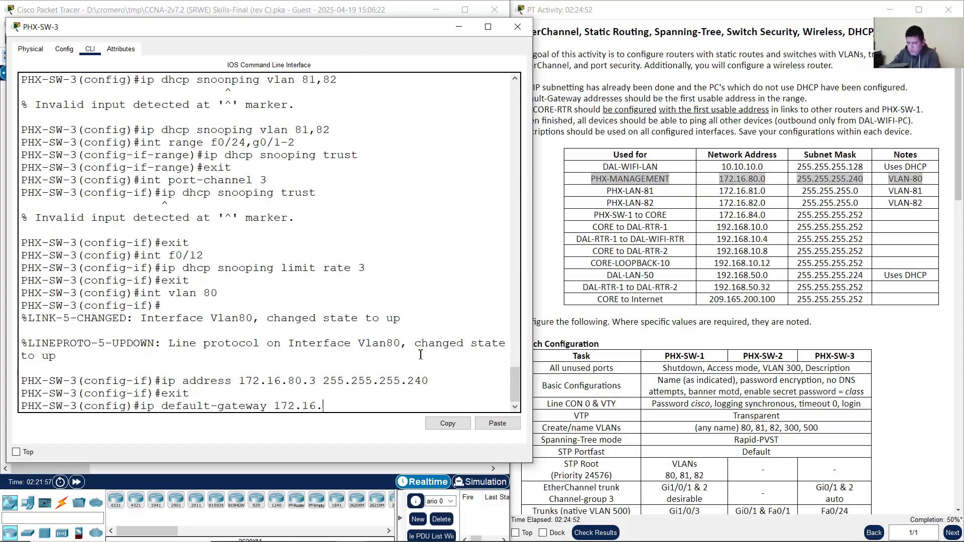
{"action": "type", "text": "80.1"}
{"action": "key", "text": "Return"}
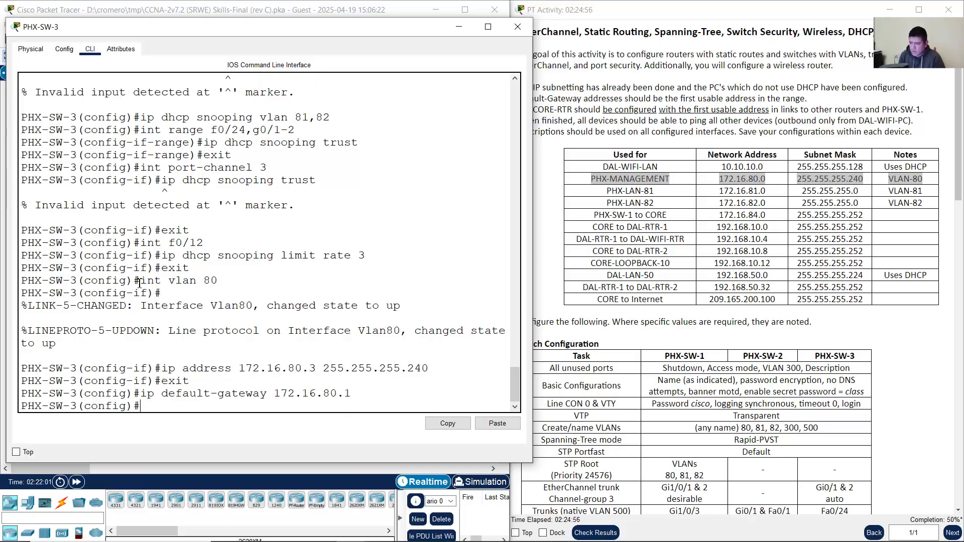
Step: Check the VLAN 80 command, address, 240 mask and gateway in the output, then hide the console
{"action": "left_click_drag", "start_coordinate": [139, 283], "coordinate": [219, 282]}
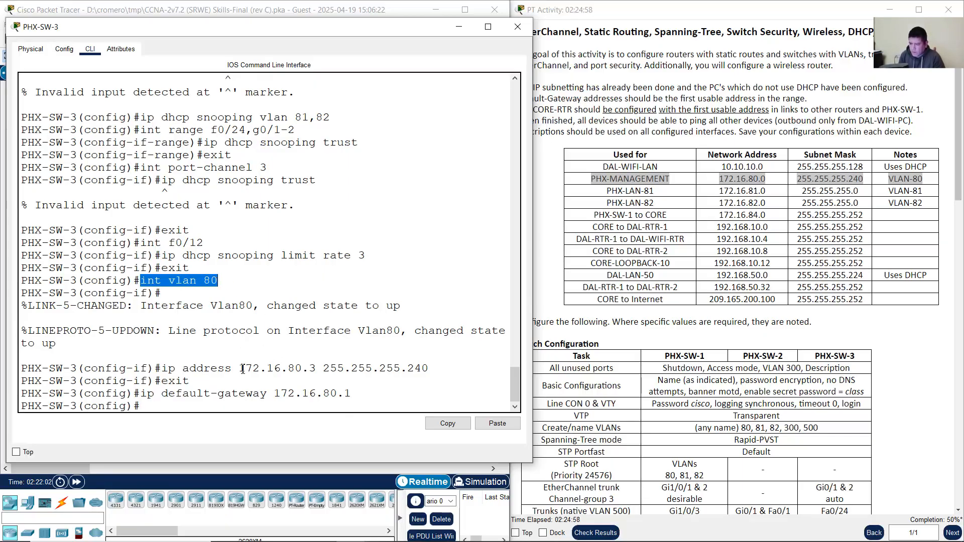
{"action": "left_click_drag", "start_coordinate": [243, 369], "coordinate": [308, 369]}
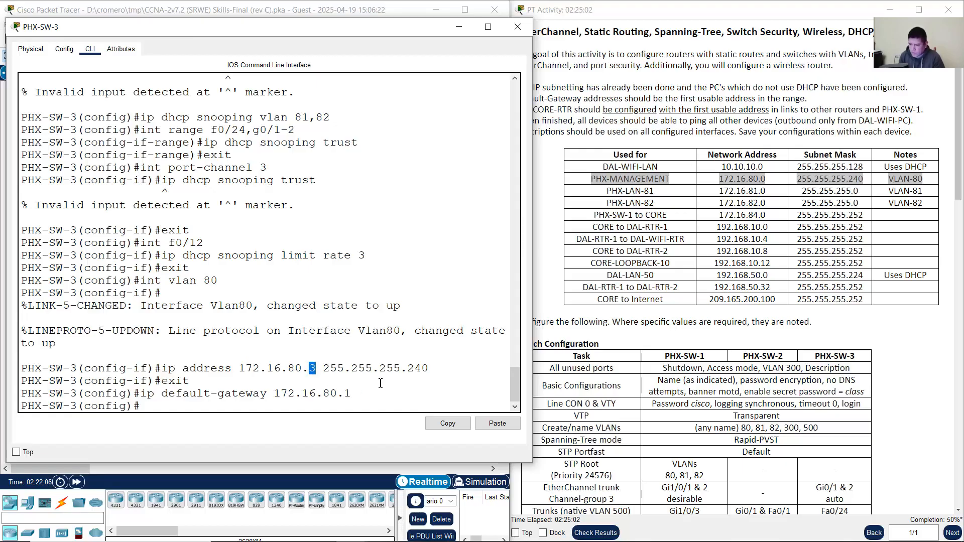
{"action": "left_click_drag", "start_coordinate": [410, 368], "coordinate": [460, 368]}
{"action": "left_click_drag", "start_coordinate": [354, 393], "coordinate": [346, 393]}
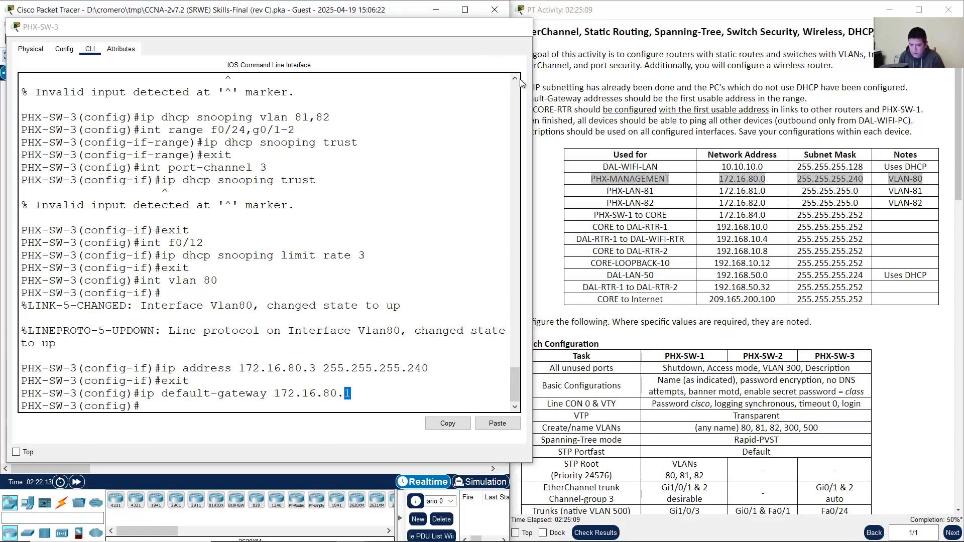
{"action": "left_click", "coordinate": [458, 27]}
{"action": "left_click", "coordinate": [825, 316]}
{"action": "scroll", "coordinate": [827, 331], "scroll_direction": "down", "scroll_amount": 3}
{"action": "scroll", "coordinate": [827, 331], "scroll_direction": "down", "scroll_amount": 5}
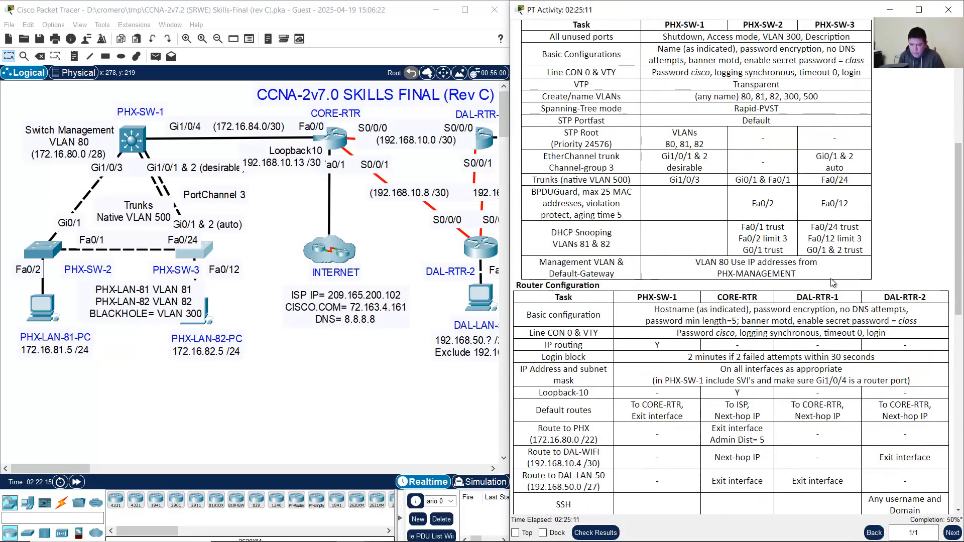
Step: Open the PHX-SW-1 command line and exit configuration mode
{"action": "left_click_drag", "start_coordinate": [830, 278], "coordinate": [682, 181]}
{"action": "scroll", "coordinate": [725, 238], "scroll_direction": "up", "scroll_amount": 1}
{"action": "scroll", "coordinate": [725, 241], "scroll_direction": "down", "scroll_amount": 3}
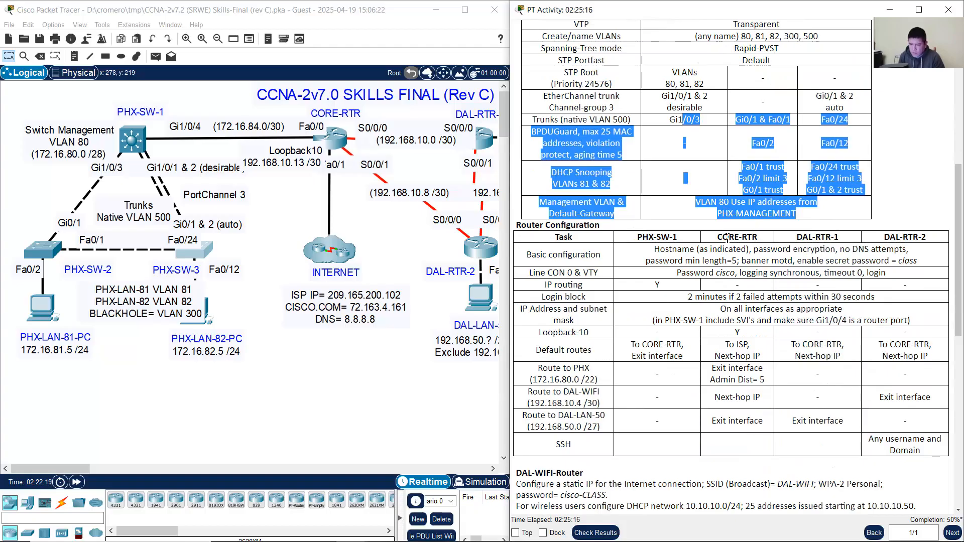
{"action": "left_click", "coordinate": [129, 142]}
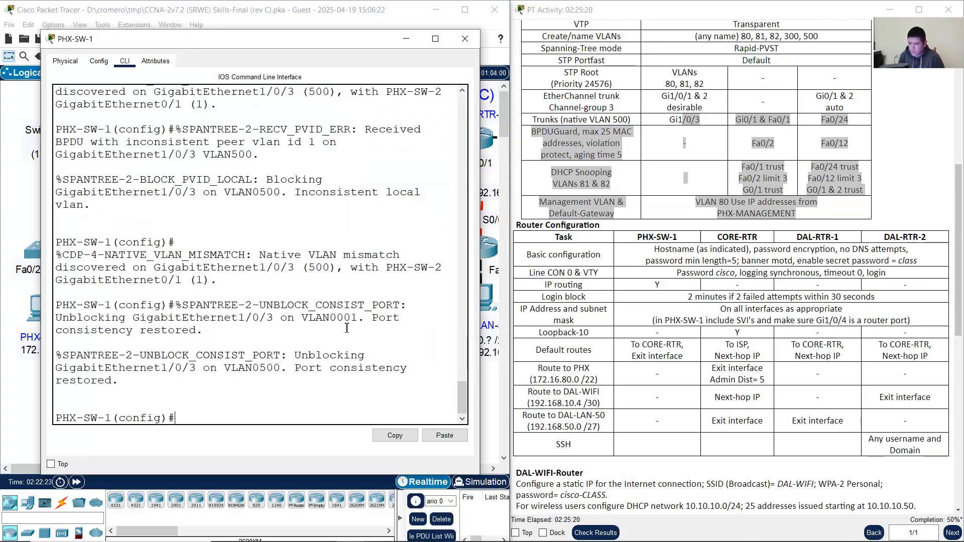
{"action": "type", "text": "e"}
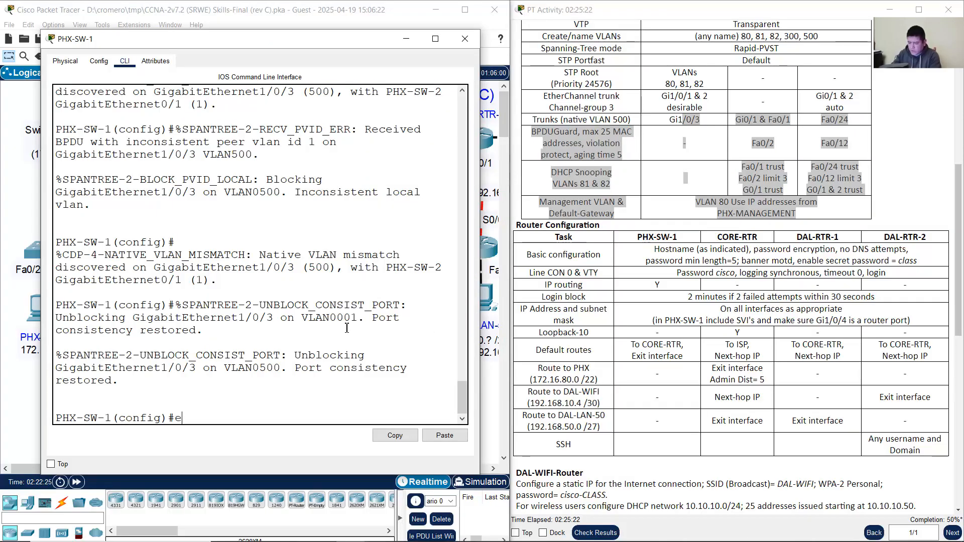
{"action": "type", "text": "xit"}
{"action": "key", "text": "Return"}
{"action": "key", "text": "Return"}
Step: Run show interfaces trunk and compare the Po3 and Gig1/0/3 trunks with the topology links
{"action": "key", "text": "Up"}
{"action": "key", "text": "Up"}
{"action": "key", "text": "Up"}
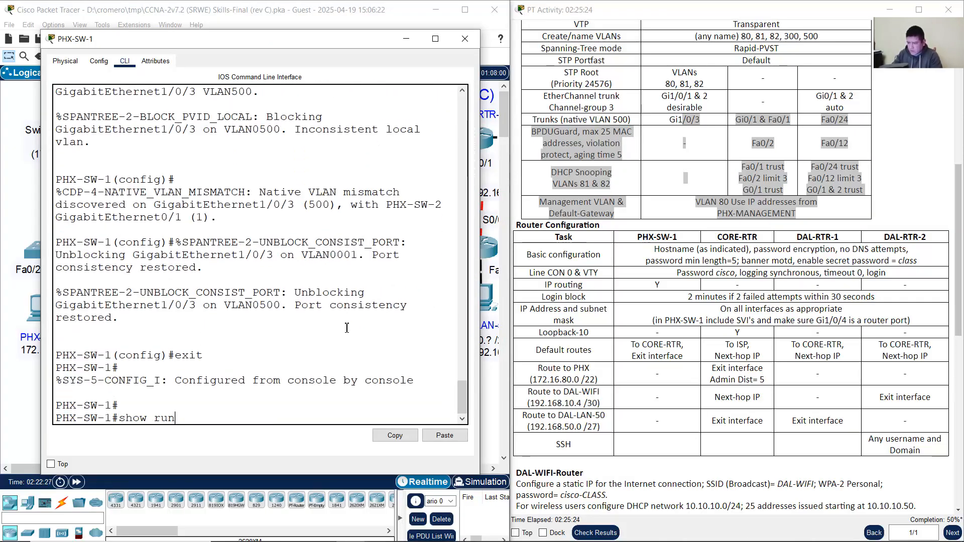
{"action": "key", "text": "Down"}
{"action": "key", "text": "Down"}
{"action": "key", "text": "Up"}
{"action": "key", "text": "Up"}
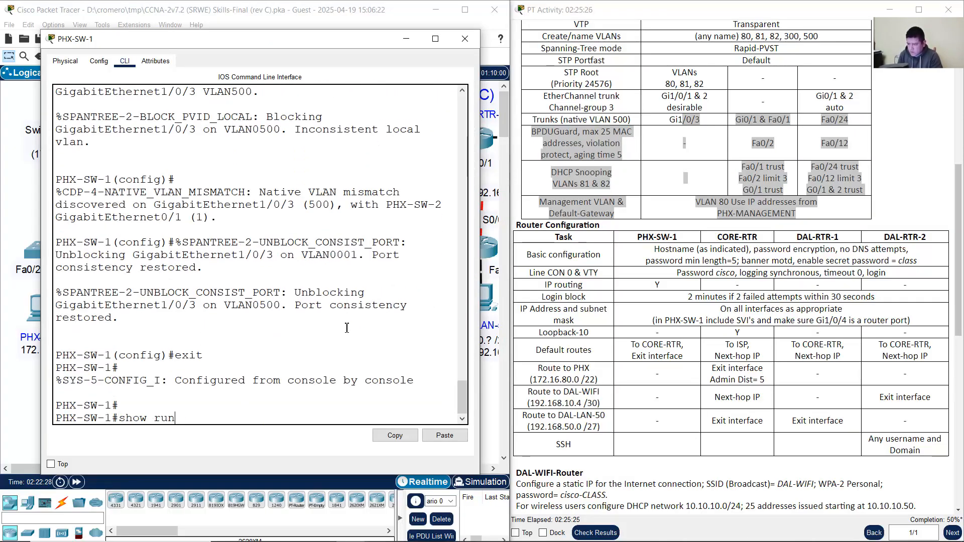
{"action": "key", "text": "Return"}
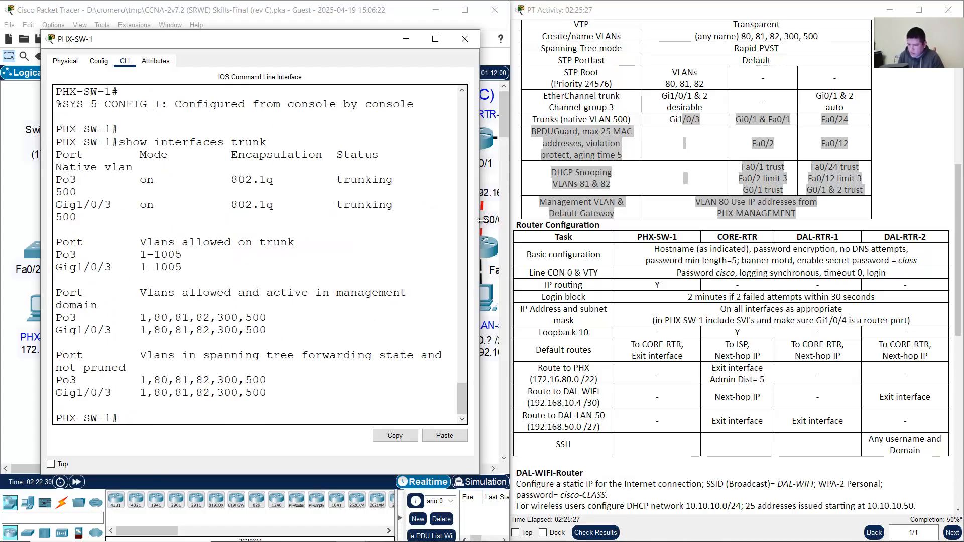
{"action": "left_click_drag", "start_coordinate": [479, 228], "coordinate": [633, 229]}
{"action": "left_click_drag", "start_coordinate": [56, 224], "coordinate": [496, 242]}
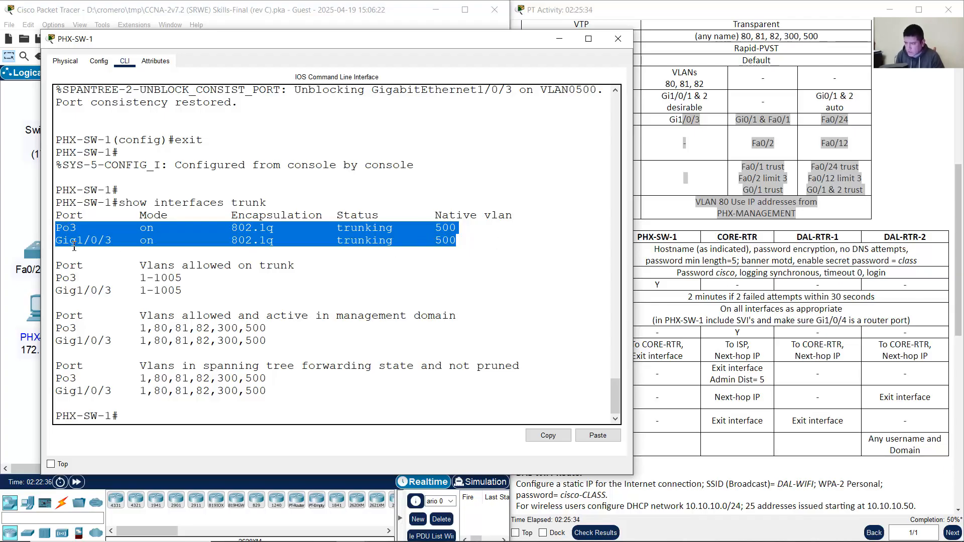
{"action": "left_click", "coordinate": [12, 213]}
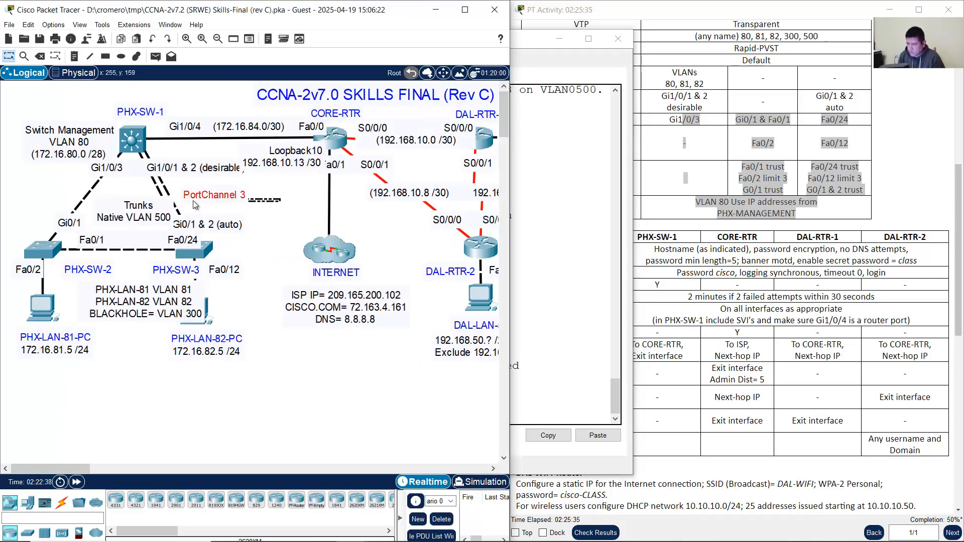
{"action": "left_click_drag", "start_coordinate": [40, 170], "coordinate": [121, 180]}
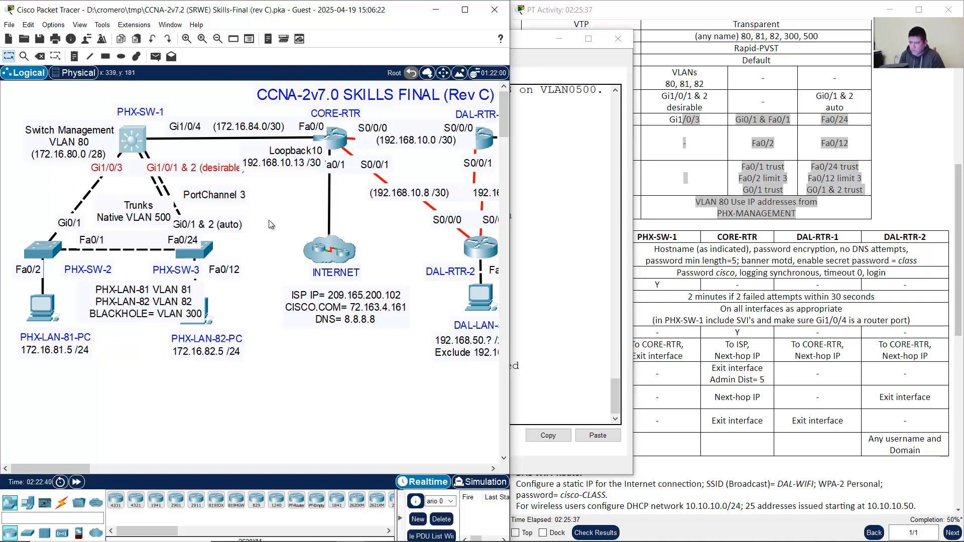
{"action": "left_click", "coordinate": [574, 223]}
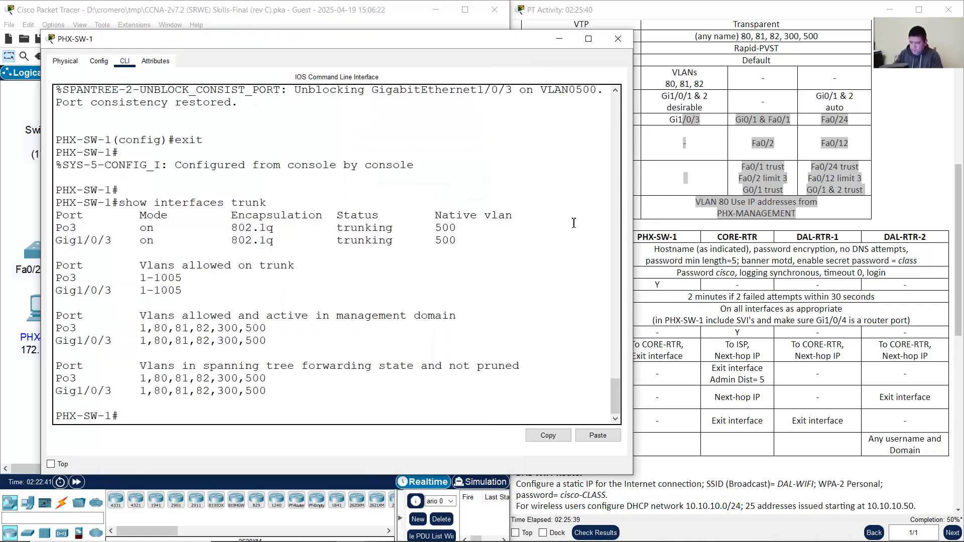
Step: Run show spanning-tree on PHX-SW-1 and page through the full output
{"action": "type", "text": "show spanning-tree"}
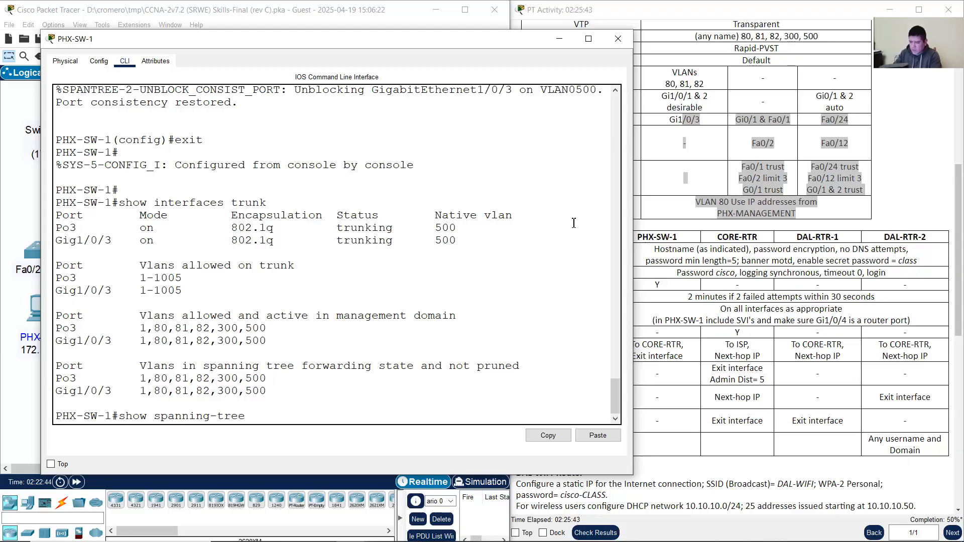
{"action": "key", "text": "Return"}
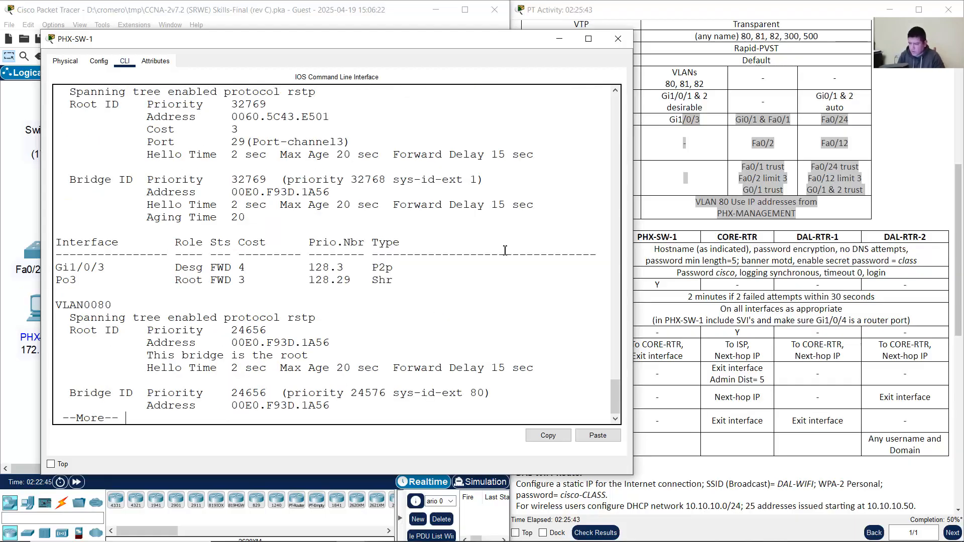
{"action": "key", "text": "space"}
{"action": "key", "text": "space"}
{"action": "key", "text": "space"}
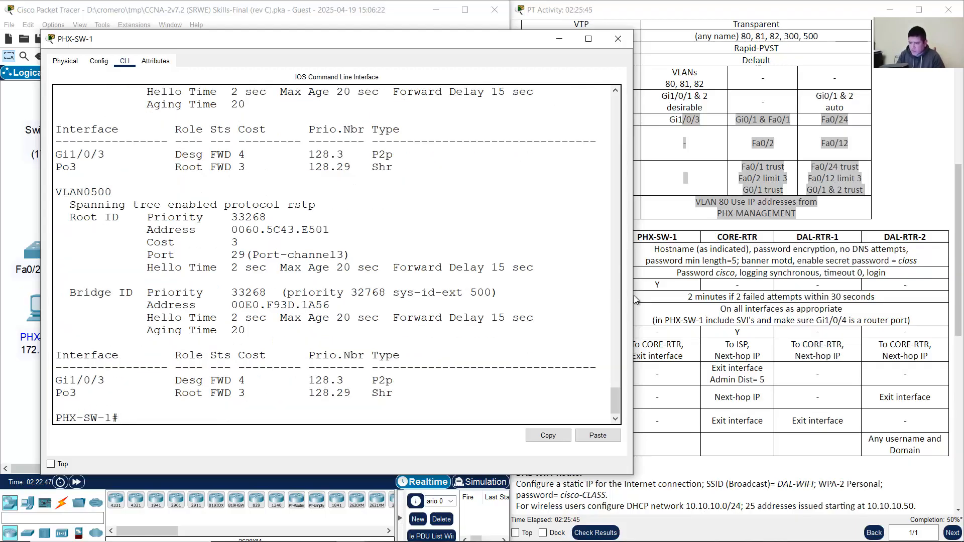
{"action": "left_click_drag", "start_coordinate": [634, 275], "coordinate": [841, 275]}
{"action": "scroll", "coordinate": [409, 329], "scroll_direction": "up", "scroll_amount": 10}
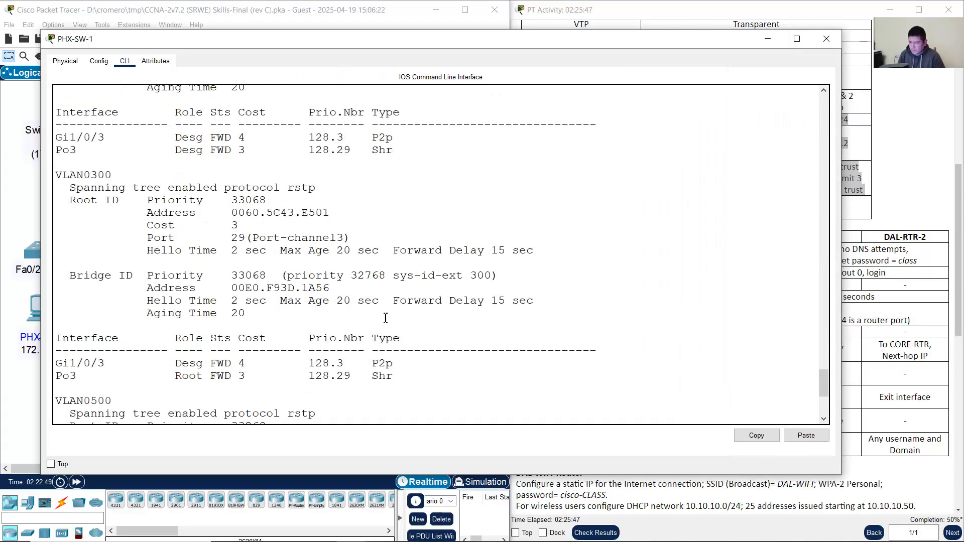
{"action": "scroll", "coordinate": [364, 309], "scroll_direction": "up", "scroll_amount": 7}
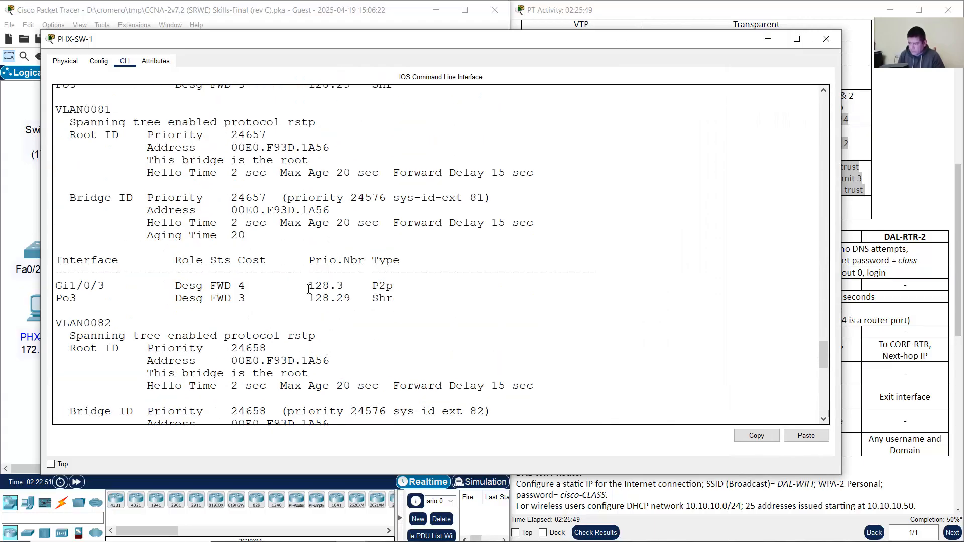
{"action": "scroll", "coordinate": [250, 247], "scroll_direction": "up", "scroll_amount": 11}
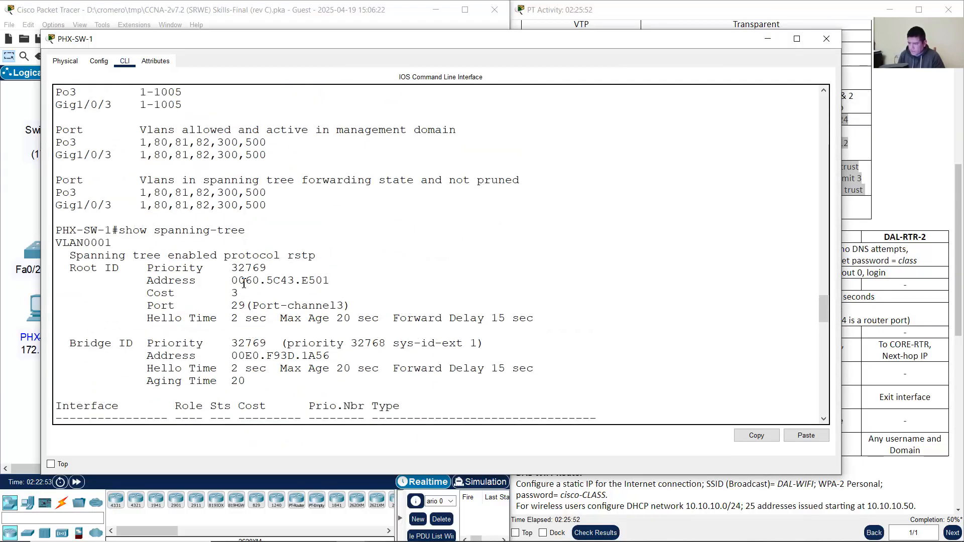
Step: Review each VLAN's rapid-pvst root bridge and priority 24576 entries, then close the console
{"action": "double_click", "coordinate": [83, 152]}
{"action": "scroll", "coordinate": [138, 263], "scroll_direction": "down", "scroll_amount": 3}
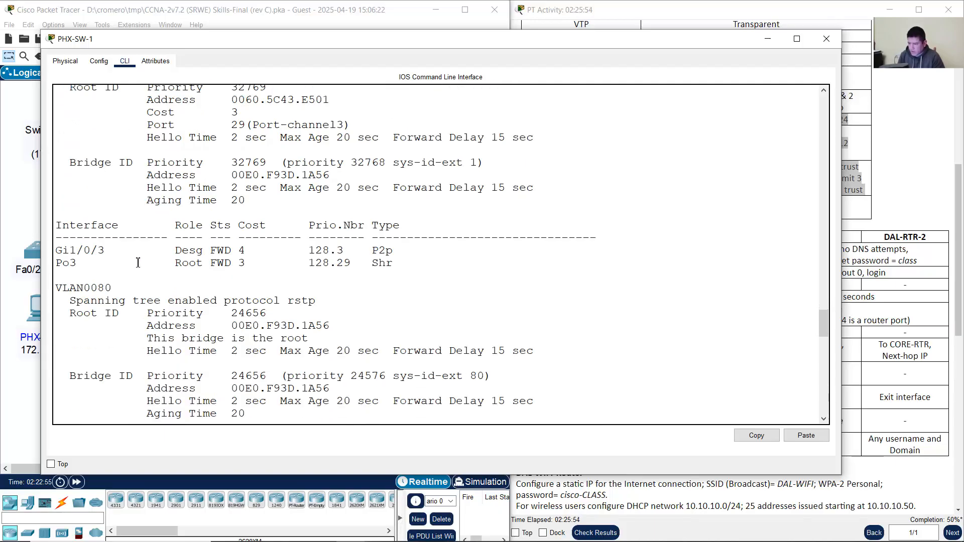
{"action": "left_click_drag", "start_coordinate": [87, 287], "coordinate": [123, 287]}
{"action": "scroll", "coordinate": [110, 296], "scroll_direction": "down", "scroll_amount": 4}
{"action": "scroll", "coordinate": [91, 321], "scroll_direction": "down", "scroll_amount": 1}
{"action": "left_click_drag", "start_coordinate": [84, 316], "coordinate": [91, 293]}
{"action": "scroll", "coordinate": [180, 309], "scroll_direction": "down", "scroll_amount": 6}
{"action": "scroll", "coordinate": [179, 311], "scroll_direction": "down", "scroll_amount": 8}
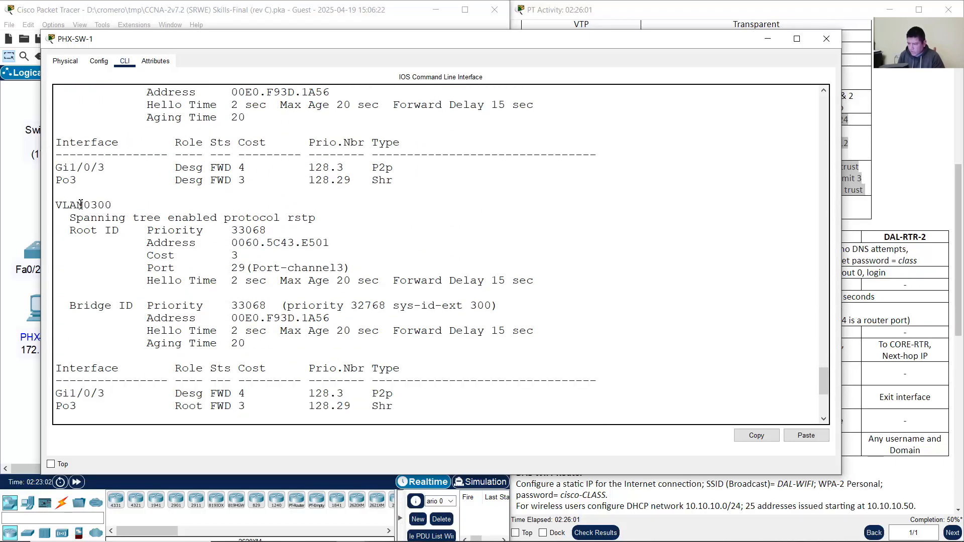
{"action": "left_click_drag", "start_coordinate": [80, 204], "coordinate": [63, 220]}
{"action": "scroll", "coordinate": [177, 280], "scroll_direction": "down", "scroll_amount": 6}
{"action": "scroll", "coordinate": [170, 248], "scroll_direction": "down", "scroll_amount": 1}
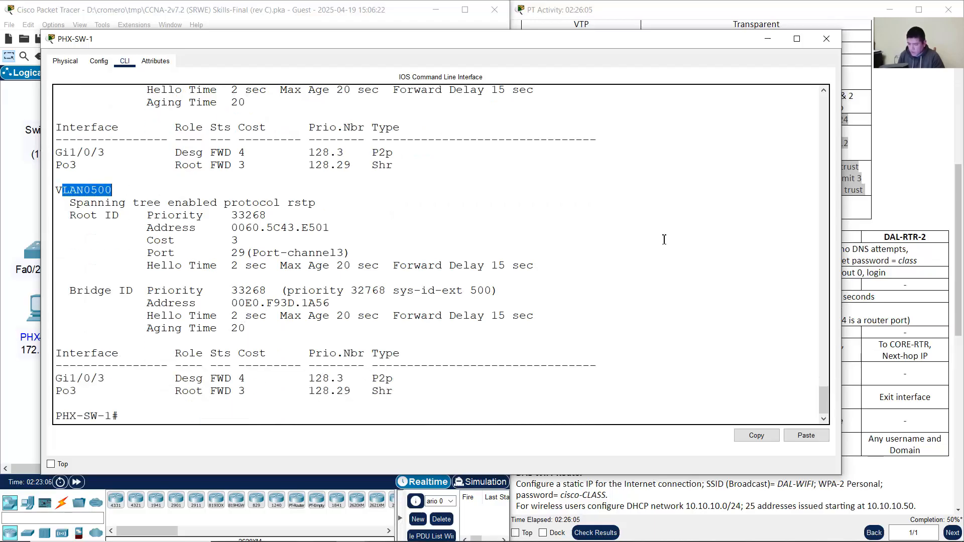
{"action": "left_click", "coordinate": [767, 39]}
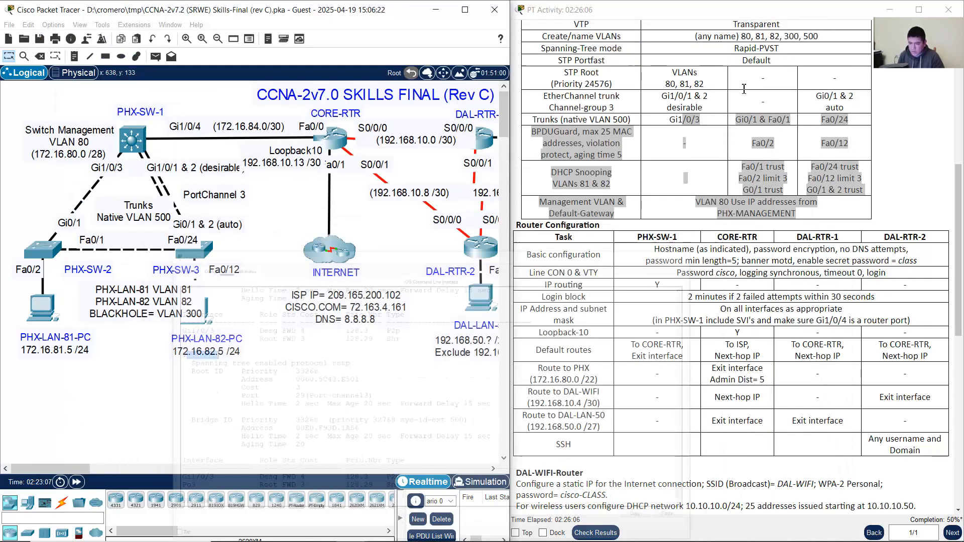
Step: Highlight the Router Configuration table's basic-configuration requirements, then reopen PHX-SW-1 from the topology
{"action": "left_click", "coordinate": [702, 217]}
{"action": "scroll", "coordinate": [702, 257], "scroll_direction": "down", "scroll_amount": 2}
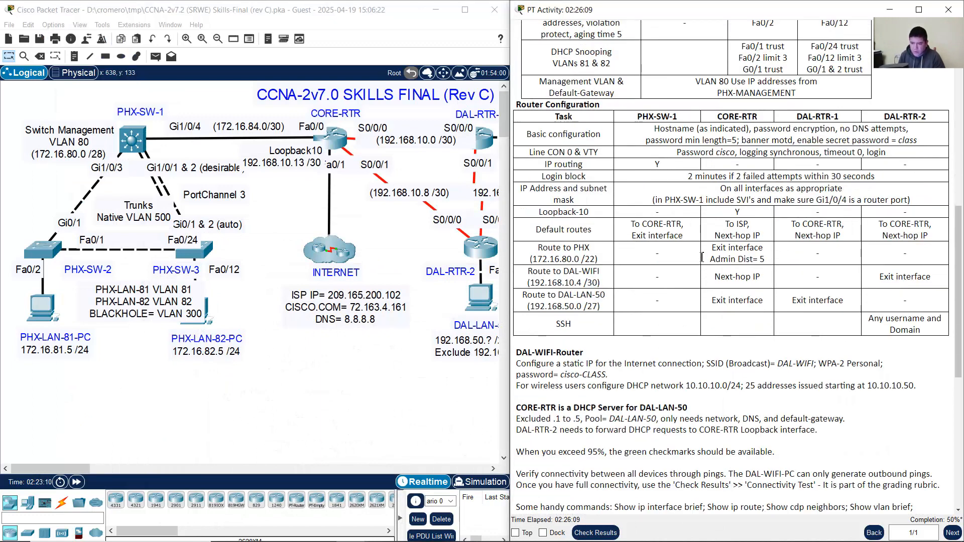
{"action": "left_click_drag", "start_coordinate": [522, 106], "coordinate": [600, 108]}
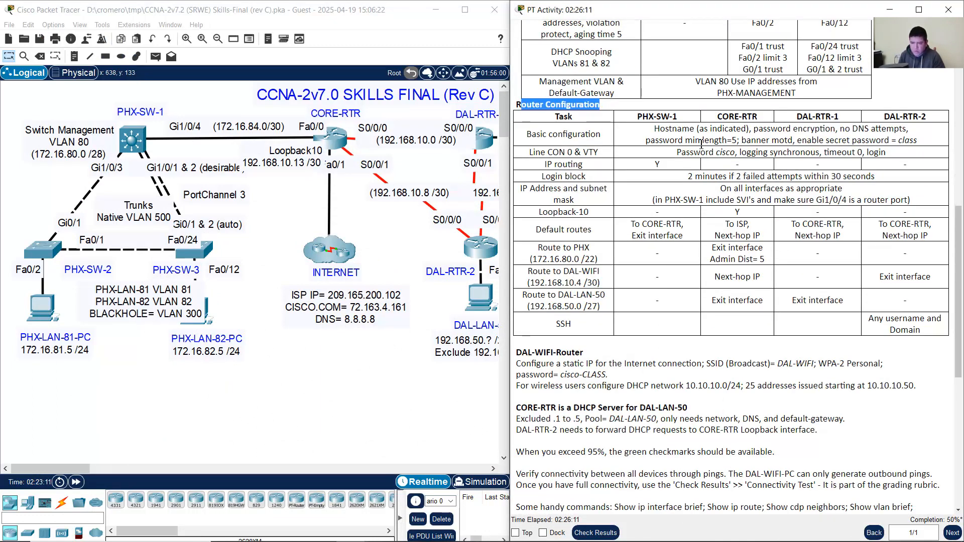
{"action": "scroll", "coordinate": [673, 194], "scroll_direction": "up", "scroll_amount": 2}
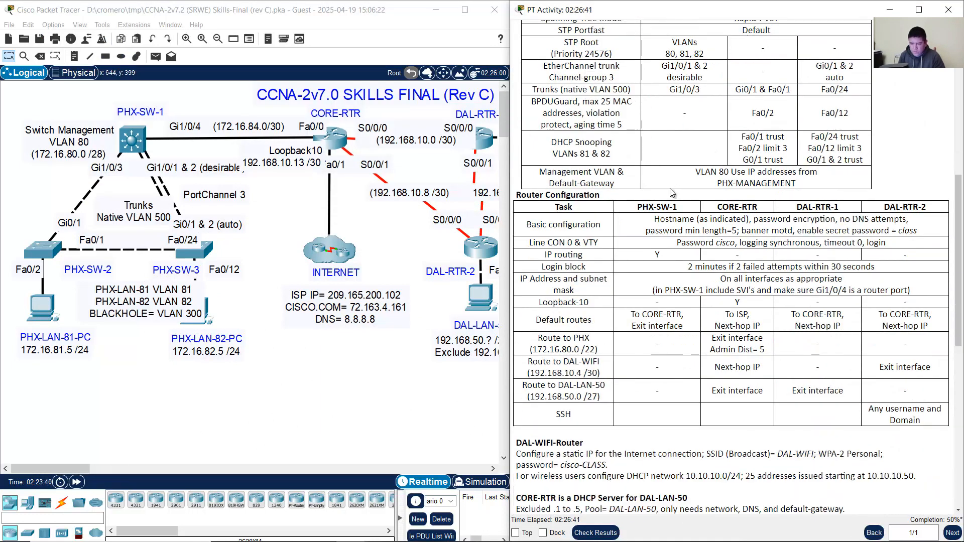
{"action": "left_click_drag", "start_coordinate": [638, 207], "coordinate": [908, 218]}
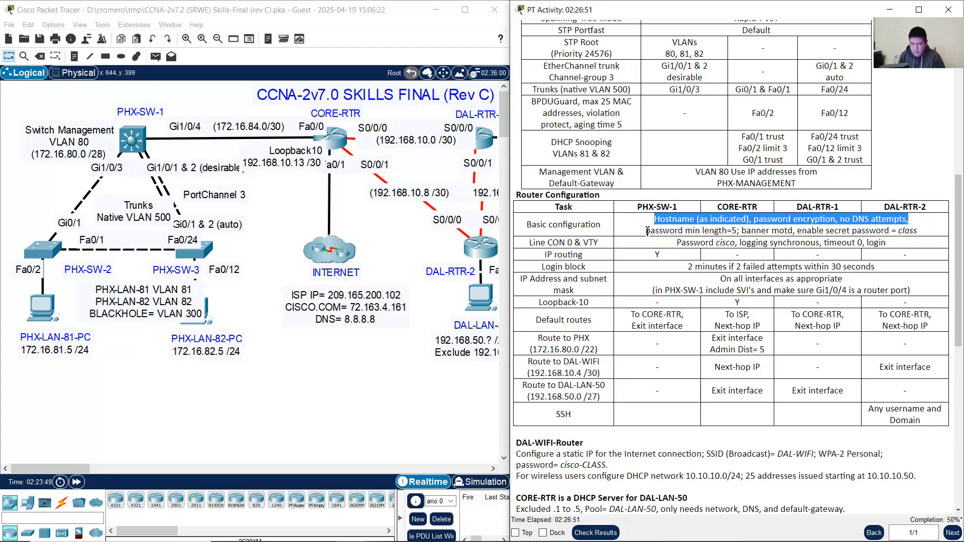
{"action": "left_click_drag", "start_coordinate": [647, 231], "coordinate": [918, 232]}
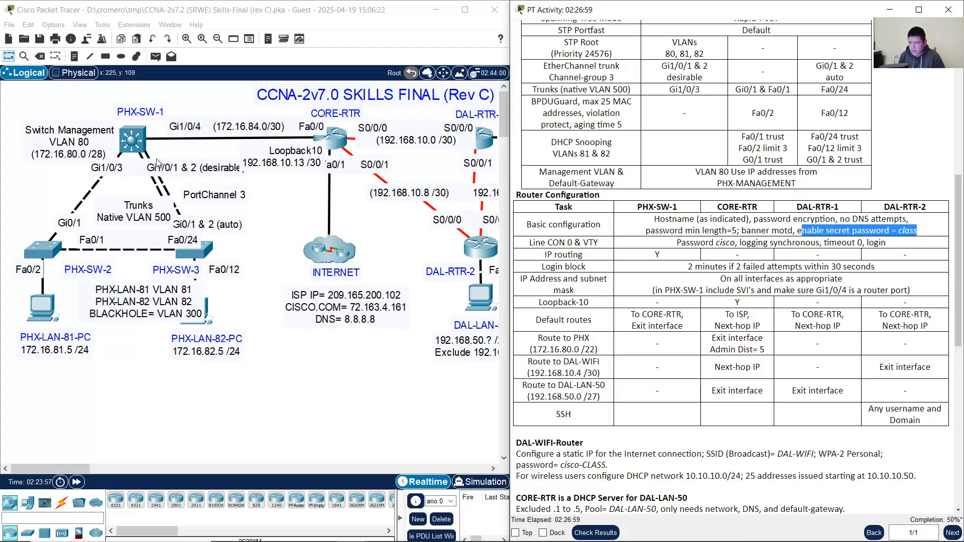
{"action": "left_click", "coordinate": [133, 139]}
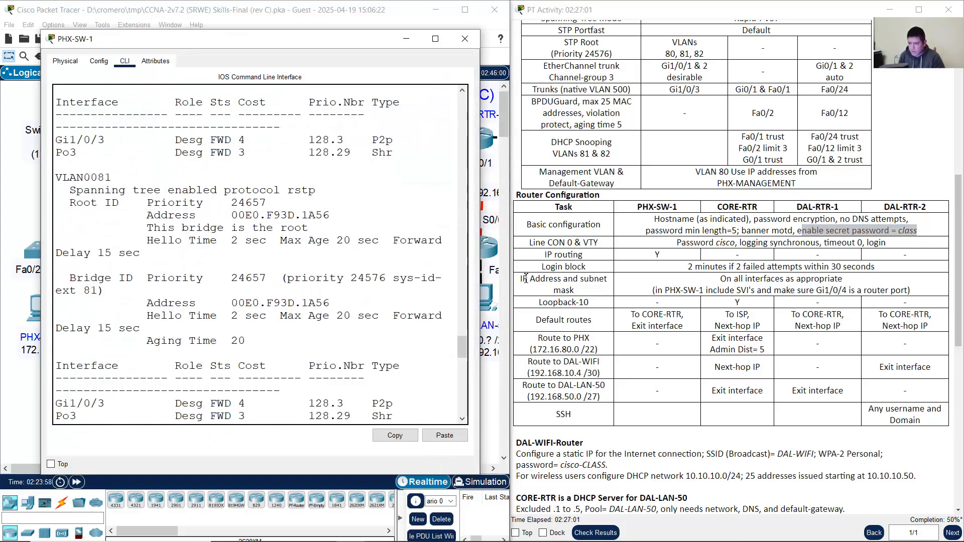
Step: Widen the PHX-SW-1 console and place it beside the activity instructions
{"action": "left_click_drag", "start_coordinate": [480, 263], "coordinate": [553, 264]}
{"action": "left_click_drag", "start_coordinate": [404, 42], "coordinate": [363, 27]}
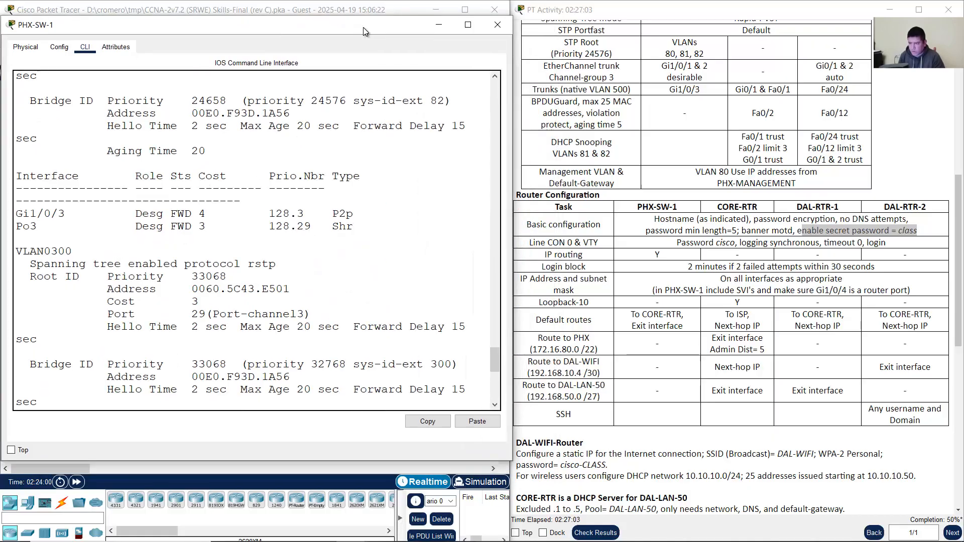
{"action": "scroll", "coordinate": [348, 280], "scroll_direction": "down", "scroll_amount": 1}
{"action": "left_click_drag", "start_coordinate": [493, 369], "coordinate": [493, 398]}
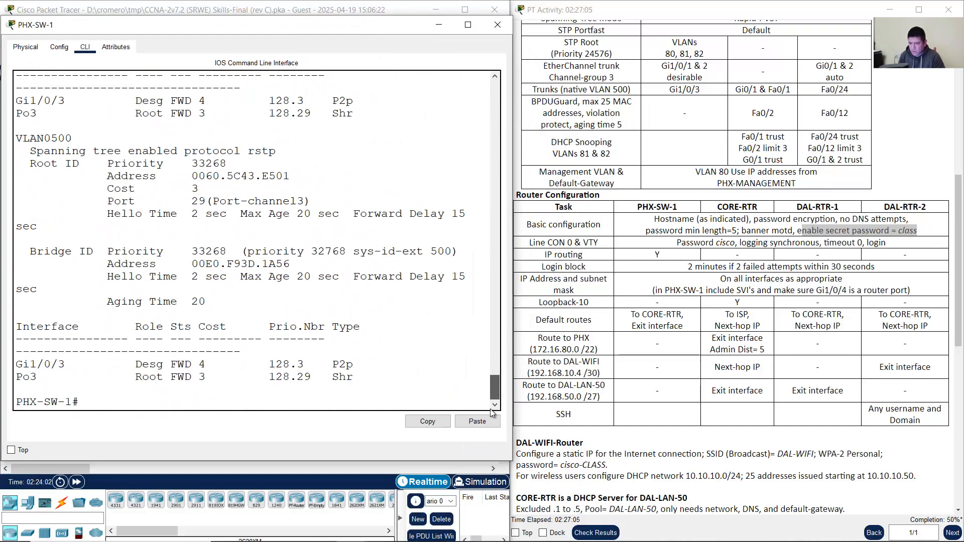
Step: Review the switch and router basic-configuration requirements, noting password min length=5, then focus the console
{"action": "left_click", "coordinate": [686, 252]}
{"action": "scroll", "coordinate": [686, 253], "scroll_direction": "up", "scroll_amount": 5}
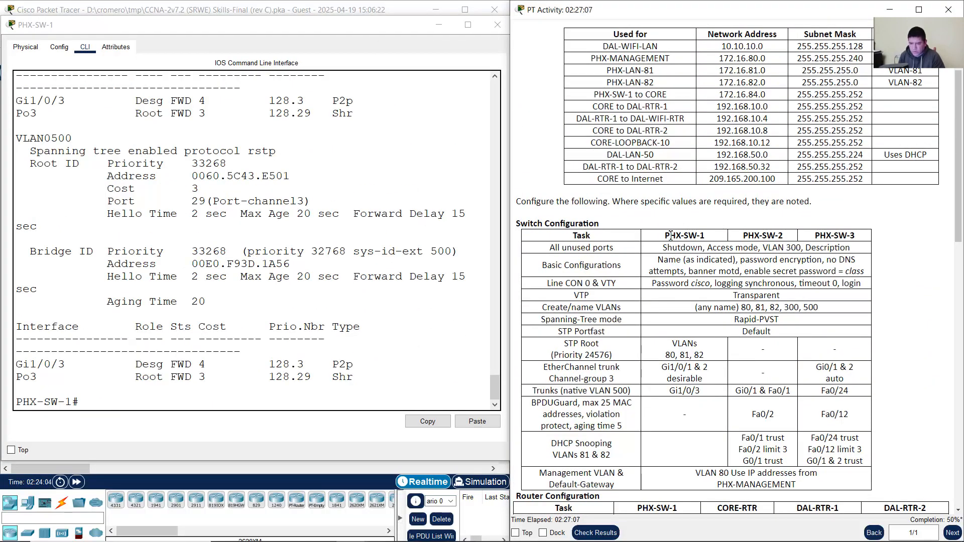
{"action": "left_click_drag", "start_coordinate": [671, 235], "coordinate": [713, 240]}
{"action": "left_click_drag", "start_coordinate": [663, 260], "coordinate": [863, 272]}
{"action": "scroll", "coordinate": [884, 273], "scroll_direction": "down", "scroll_amount": 10}
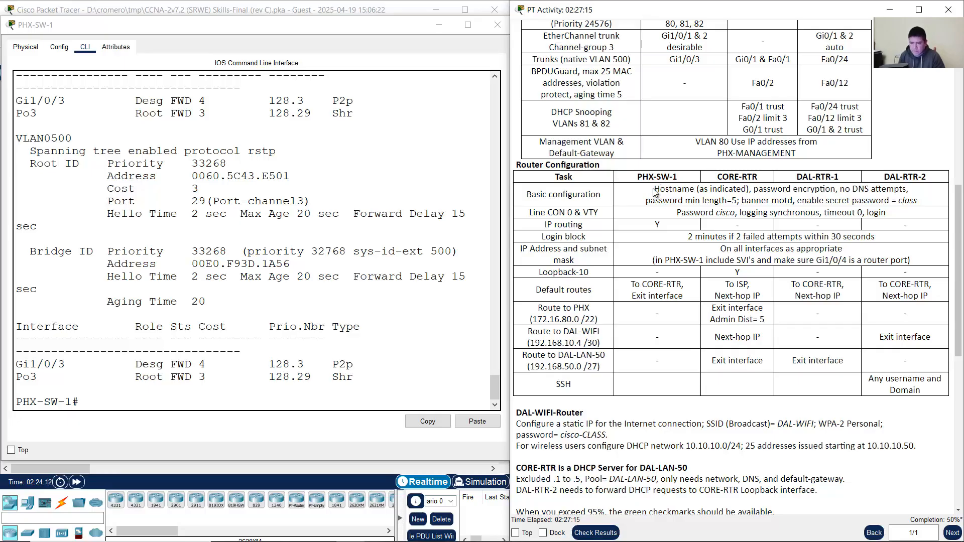
{"action": "left_click_drag", "start_coordinate": [661, 189], "coordinate": [919, 195]}
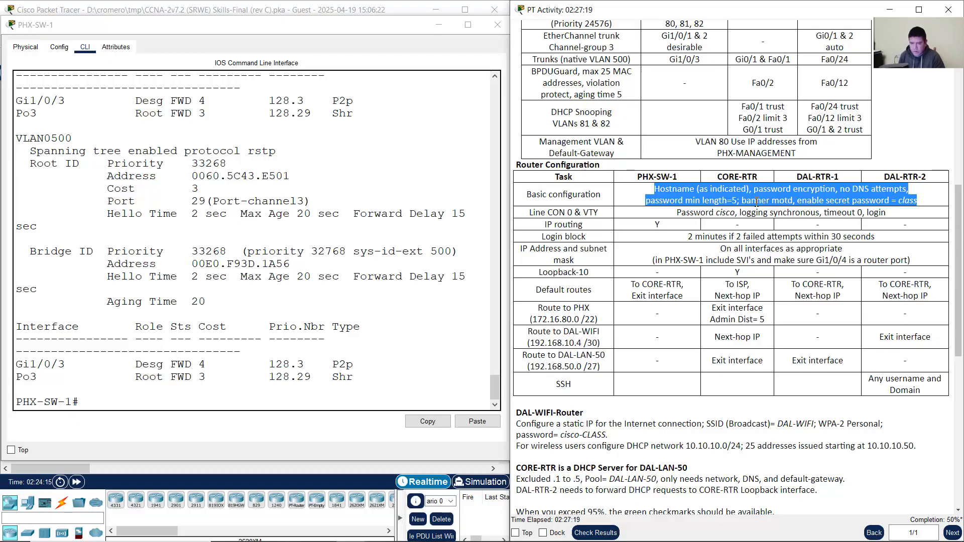
{"action": "left_click", "coordinate": [732, 197]}
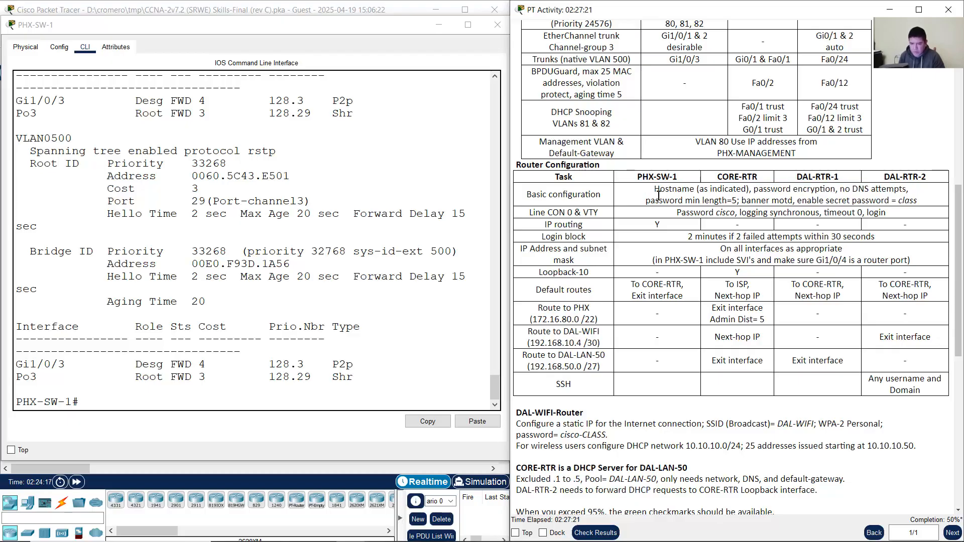
{"action": "left_click_drag", "start_coordinate": [647, 200], "coordinate": [738, 201]}
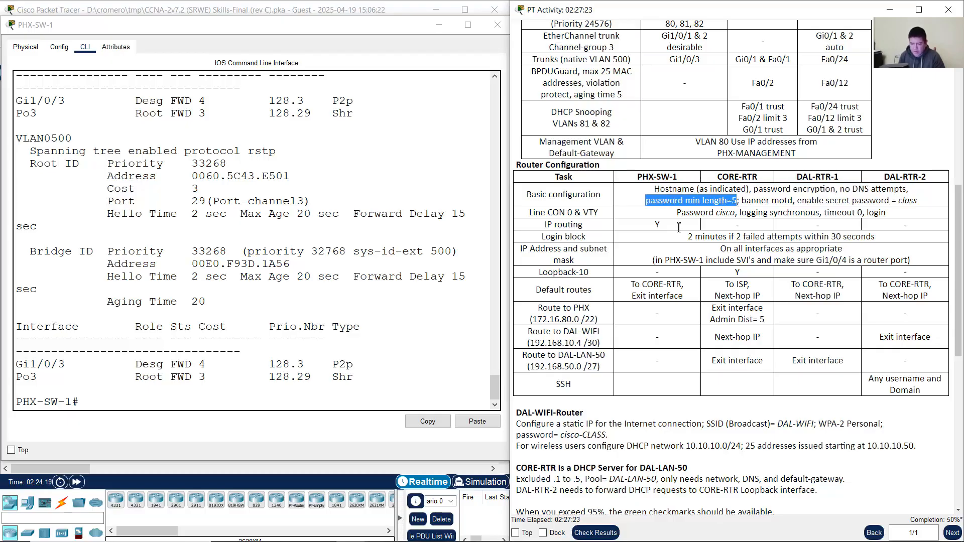
{"action": "left_click", "coordinate": [313, 373]}
Step: Run show run on PHX-SW-1 and page through to the end of the configuration
{"action": "type", "text": "show"}
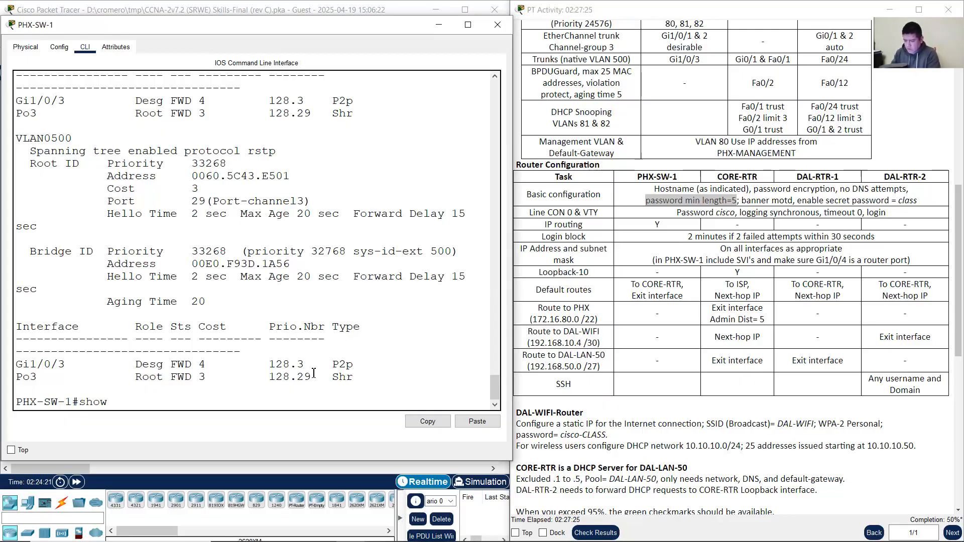
{"action": "type", "text": " run"}
{"action": "key", "text": "Return"}
{"action": "key", "text": "space"}
{"action": "key", "text": "space"}
{"action": "key", "text": "space"}
{"action": "key", "text": "space"}
{"action": "key", "text": "space"}
{"action": "key", "text": "space"}
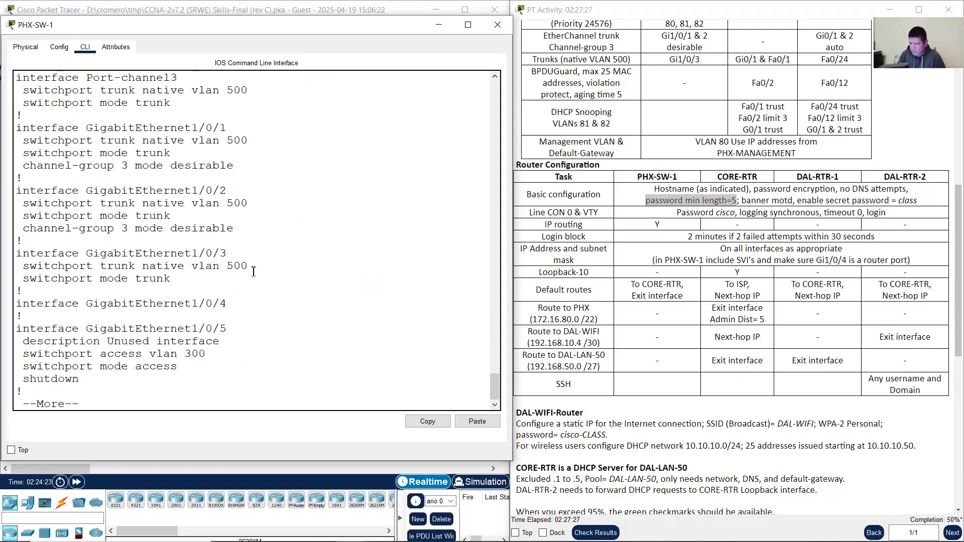
{"action": "key", "text": "space"}
{"action": "key", "text": "space"}
{"action": "key", "text": "space"}
{"action": "key", "text": "space"}
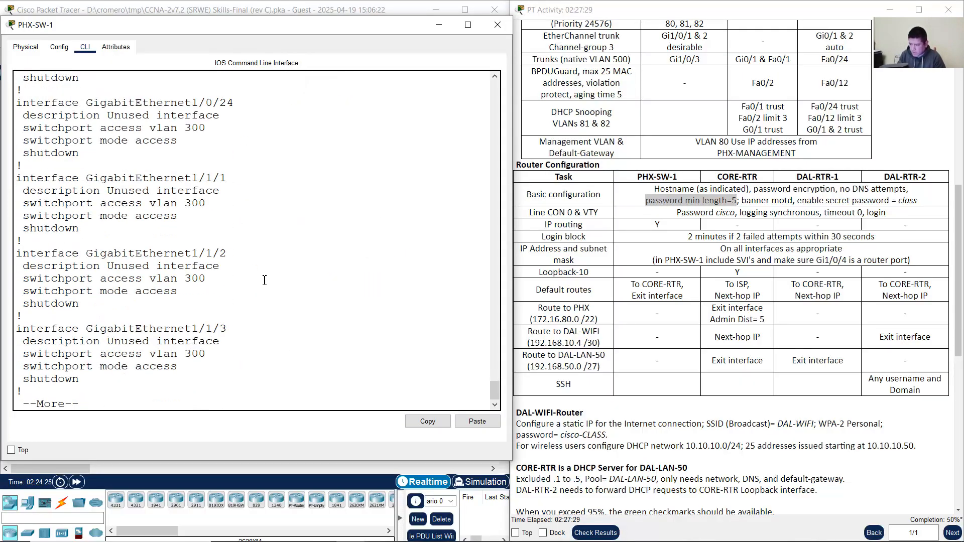
{"action": "left_click_drag", "start_coordinate": [495, 392], "coordinate": [507, 258]}
{"action": "scroll", "coordinate": [128, 300], "scroll_direction": "up", "scroll_amount": 9}
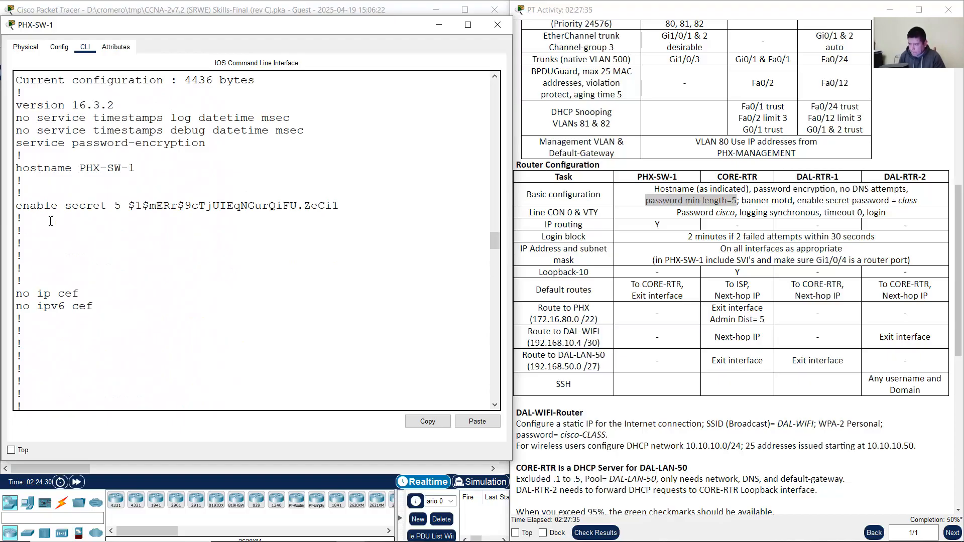
Step: Verify the hostname PHX-SW-1, enable secret and banner motd lines in the configuration
{"action": "left_click_drag", "start_coordinate": [37, 166], "coordinate": [135, 168]}
{"action": "left_click_drag", "start_coordinate": [48, 206], "coordinate": [261, 208]}
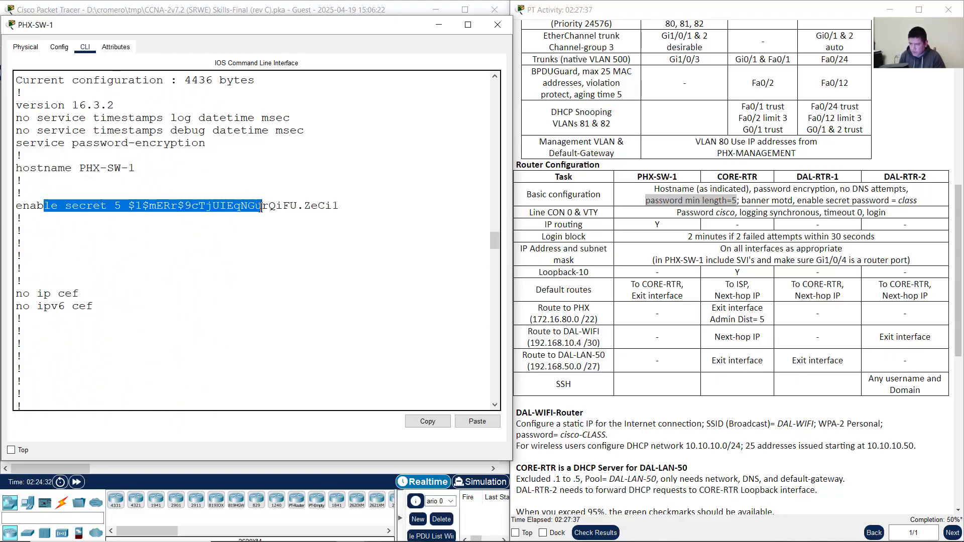
{"action": "left_click_drag", "start_coordinate": [122, 206], "coordinate": [341, 207]}
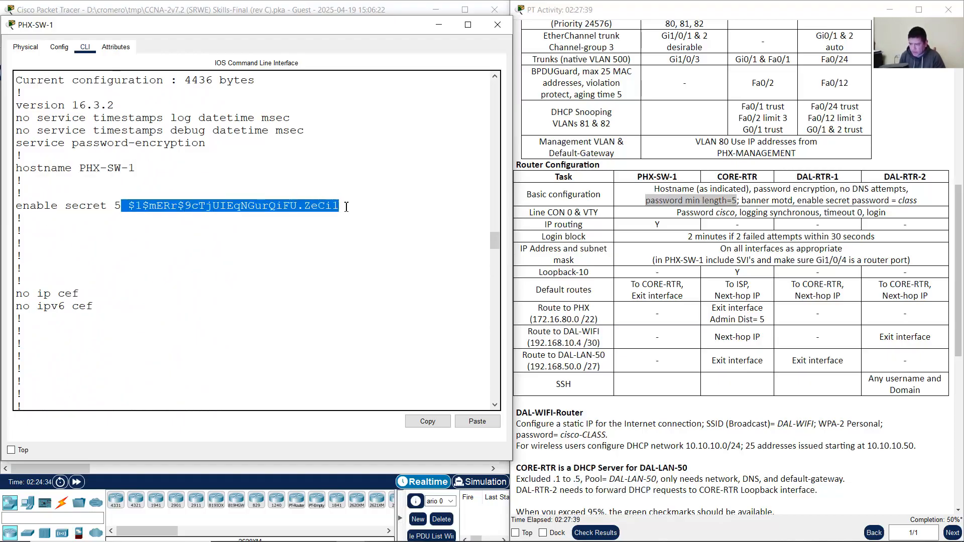
{"action": "scroll", "coordinate": [205, 300], "scroll_direction": "down", "scroll_amount": 2}
{"action": "scroll", "coordinate": [205, 300], "scroll_direction": "down", "scroll_amount": 4}
{"action": "left_click_drag", "start_coordinate": [30, 229], "coordinate": [136, 228]}
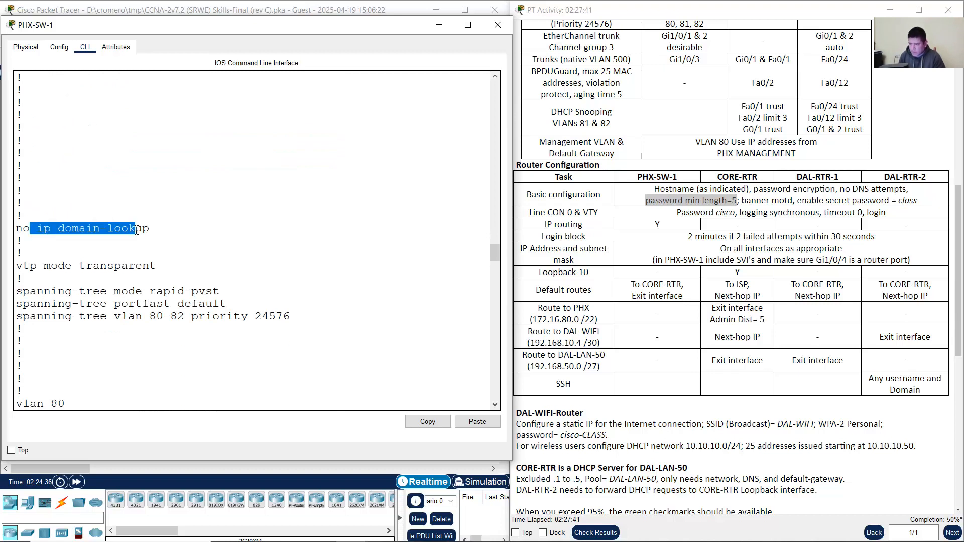
{"action": "scroll", "coordinate": [208, 285], "scroll_direction": "down", "scroll_amount": 5}
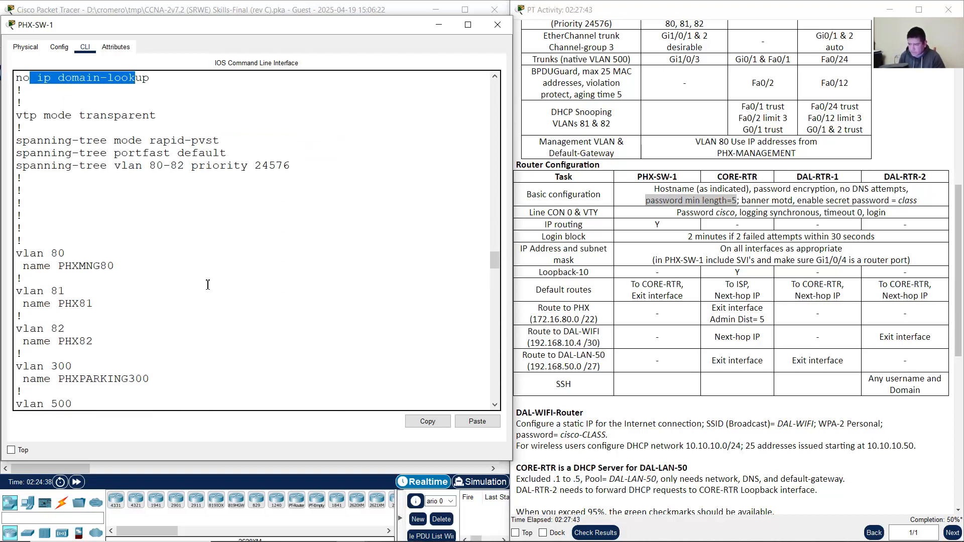
{"action": "scroll", "coordinate": [208, 285], "scroll_direction": "down", "scroll_amount": 15}
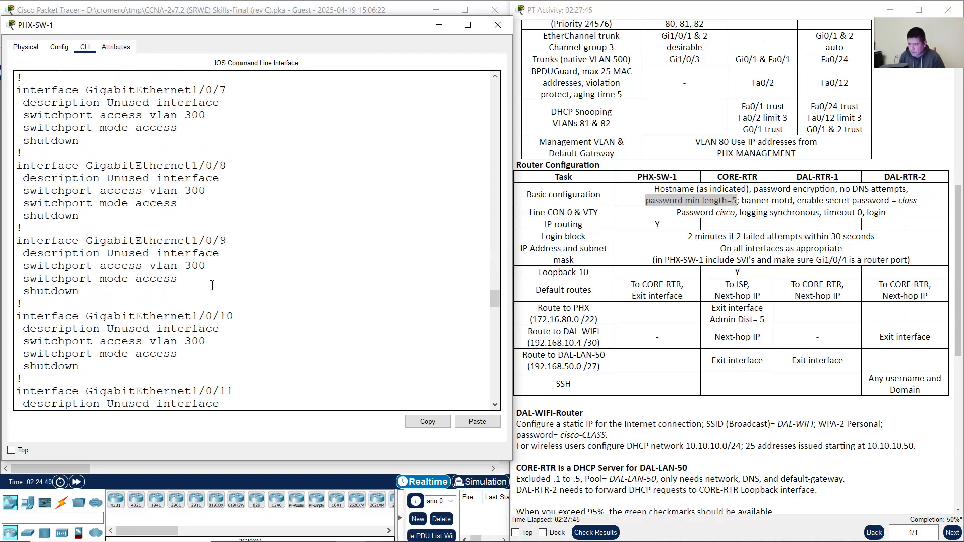
{"action": "scroll", "coordinate": [215, 283], "scroll_direction": "down", "scroll_amount": 20}
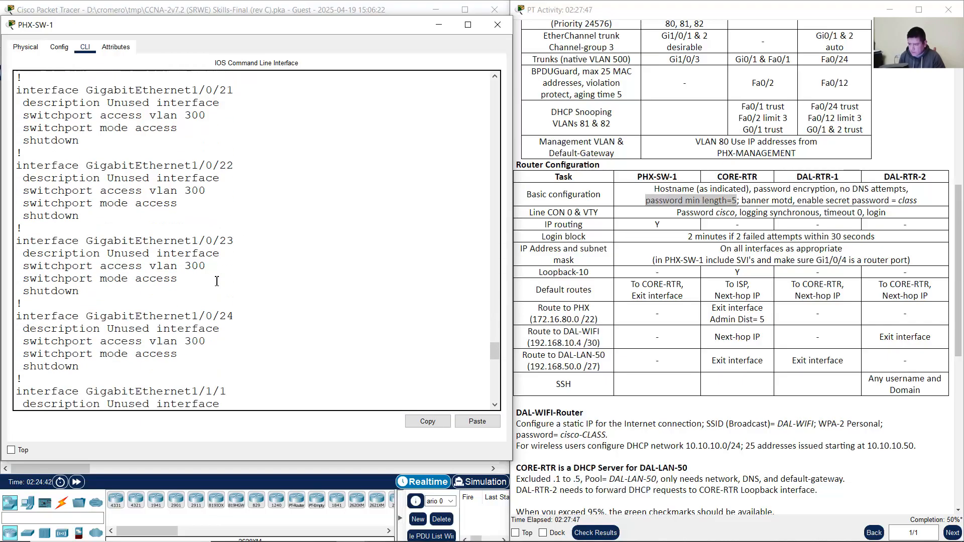
{"action": "scroll", "coordinate": [217, 282], "scroll_direction": "down", "scroll_amount": 10}
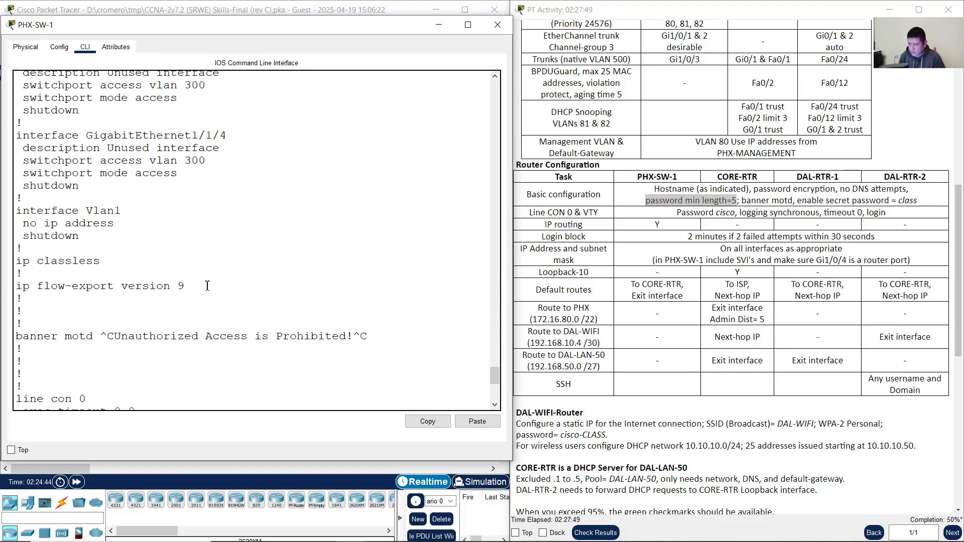
{"action": "left_click", "coordinate": [340, 307], "text": "shift"}
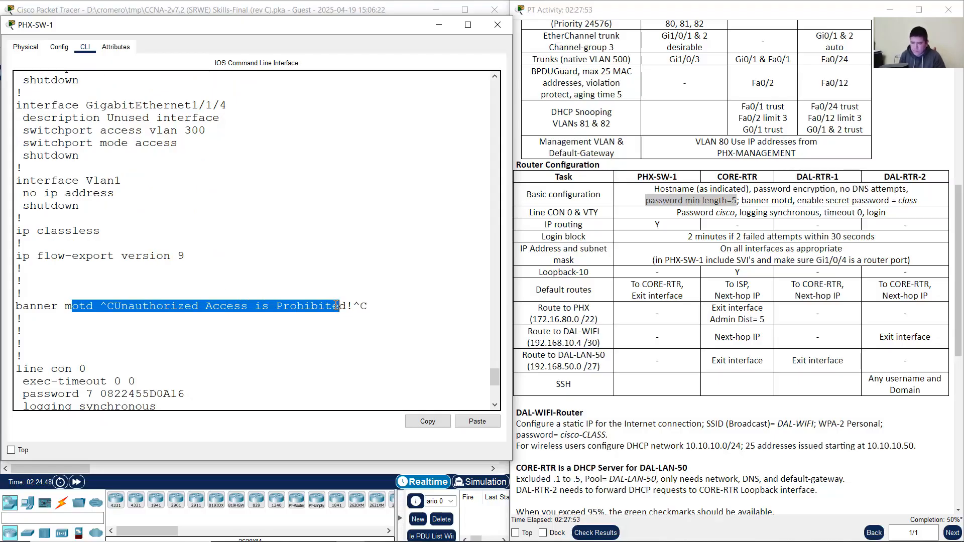
Step: Confirm service password-encryption and compare against the password min length=5 requirement
{"action": "scroll", "coordinate": [257, 330], "scroll_direction": "down", "scroll_amount": 1}
{"action": "scroll", "coordinate": [257, 328], "scroll_direction": "up", "scroll_amount": 2}
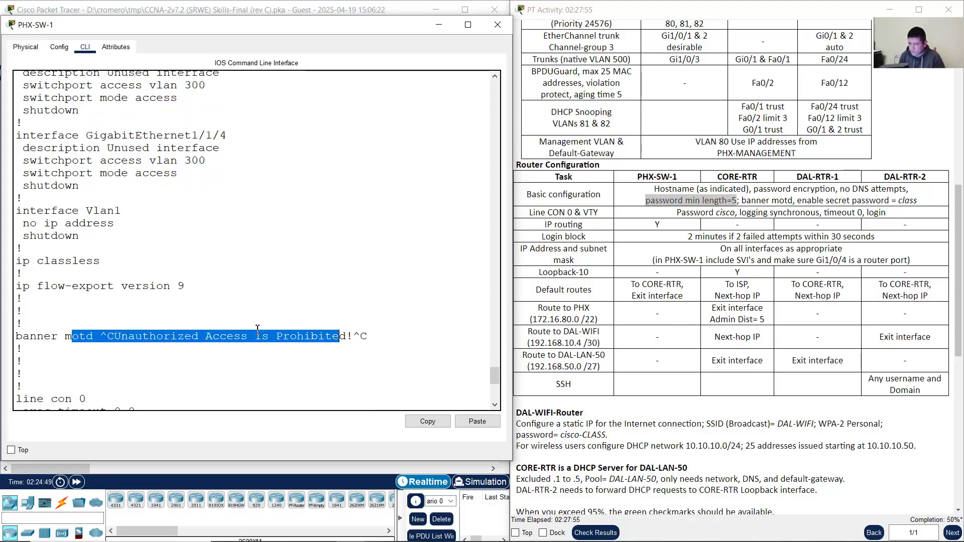
{"action": "left_click_drag", "start_coordinate": [495, 375], "coordinate": [502, 242]}
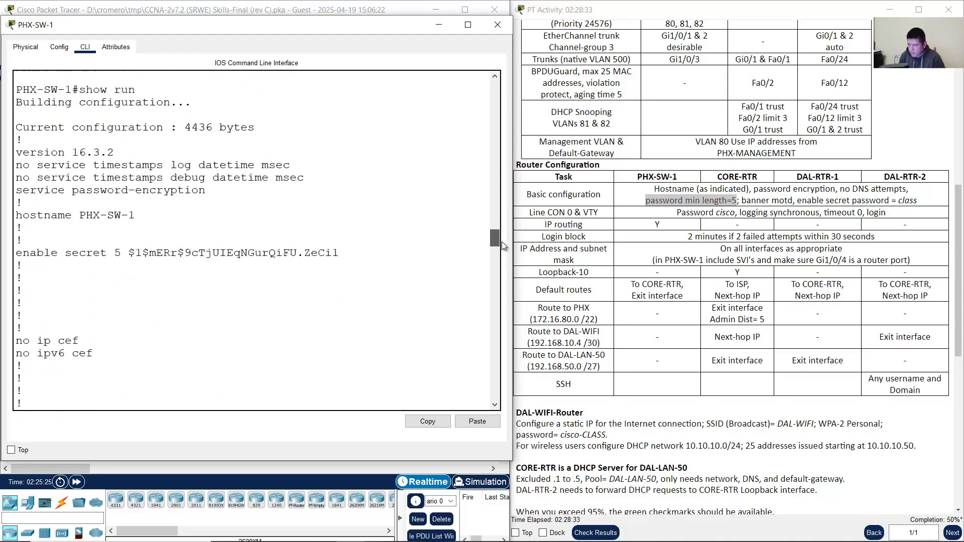
{"action": "left_click_drag", "start_coordinate": [37, 191], "coordinate": [230, 190]}
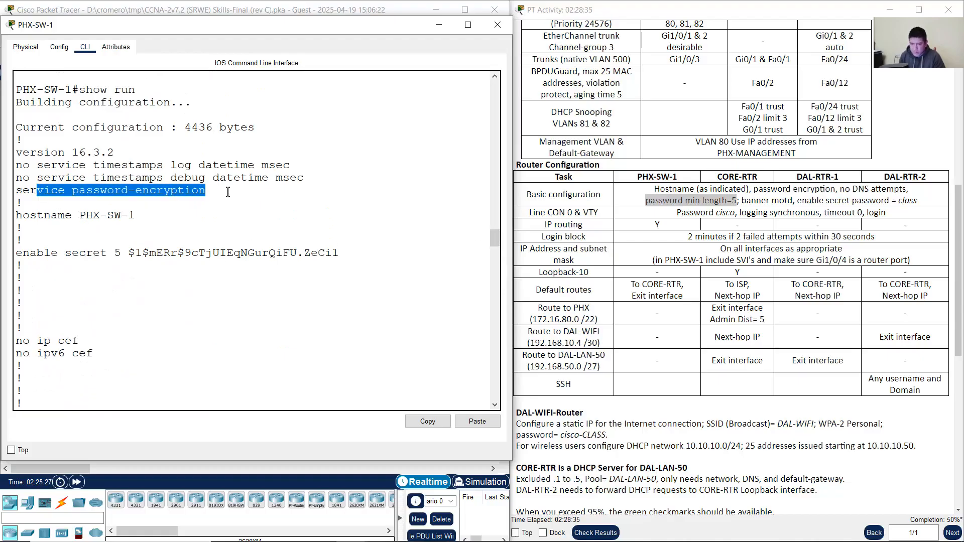
{"action": "left_click", "coordinate": [697, 211]}
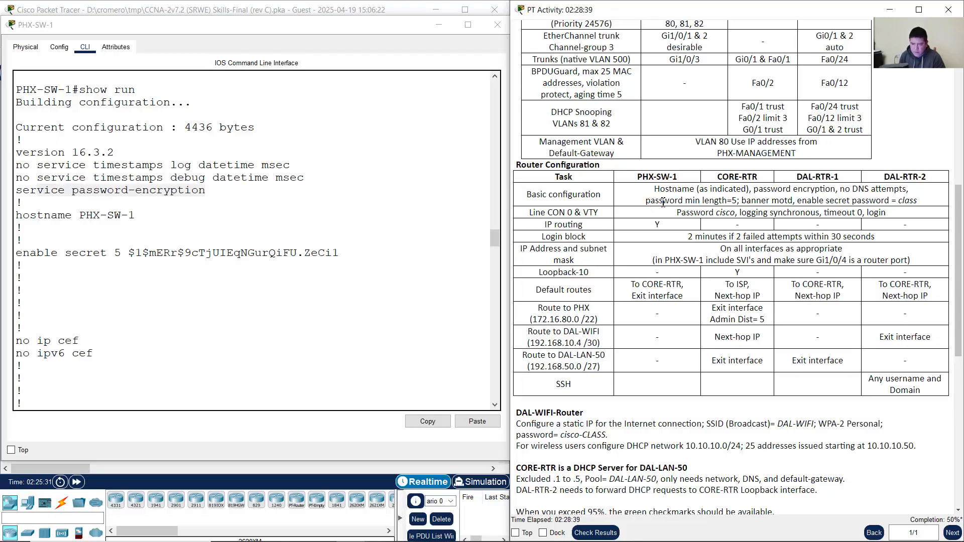
{"action": "left_click_drag", "start_coordinate": [646, 201], "coordinate": [737, 200]}
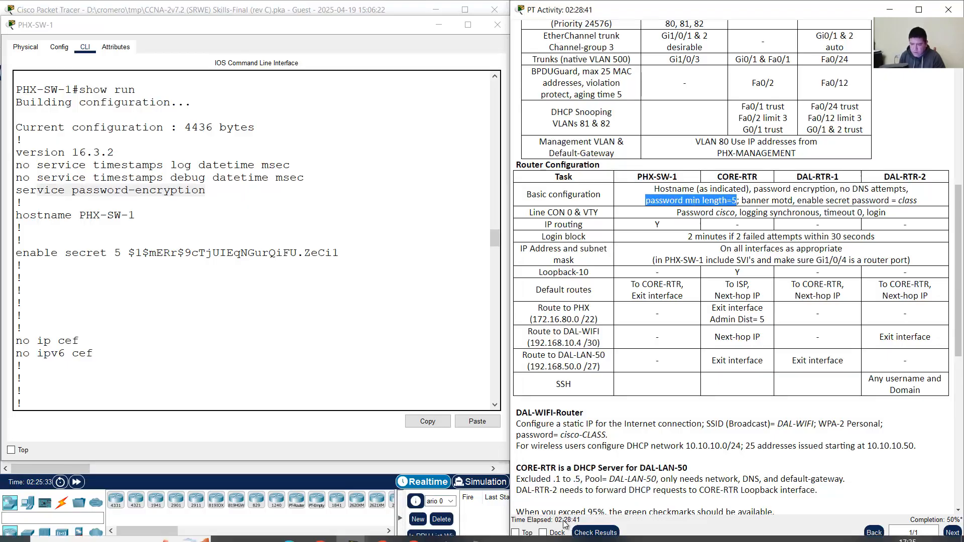
{"action": "scroll", "coordinate": [396, 315], "scroll_direction": "down", "scroll_amount": 4}
{"action": "scroll", "coordinate": [396, 316], "scroll_direction": "down", "scroll_amount": 1}
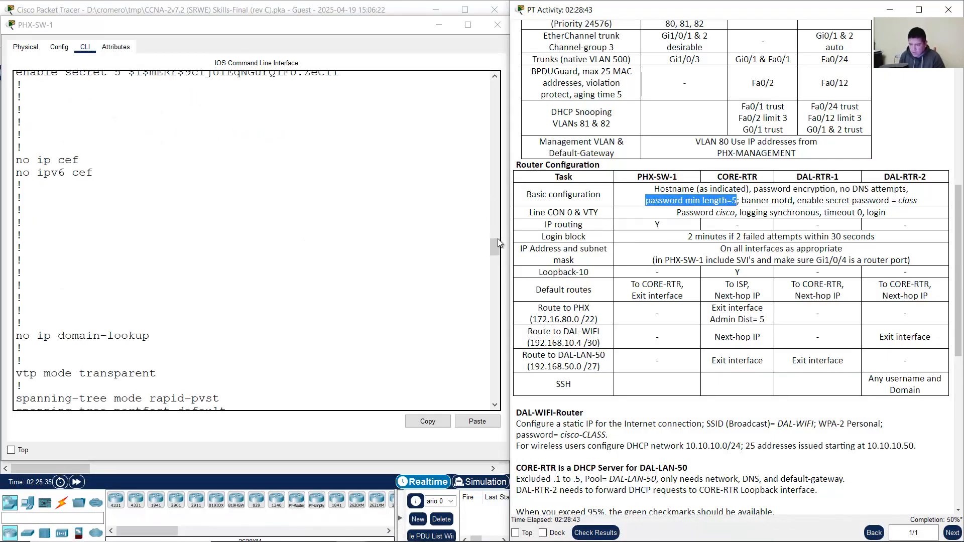
{"action": "left_click_drag", "start_coordinate": [495, 243], "coordinate": [462, 407]}
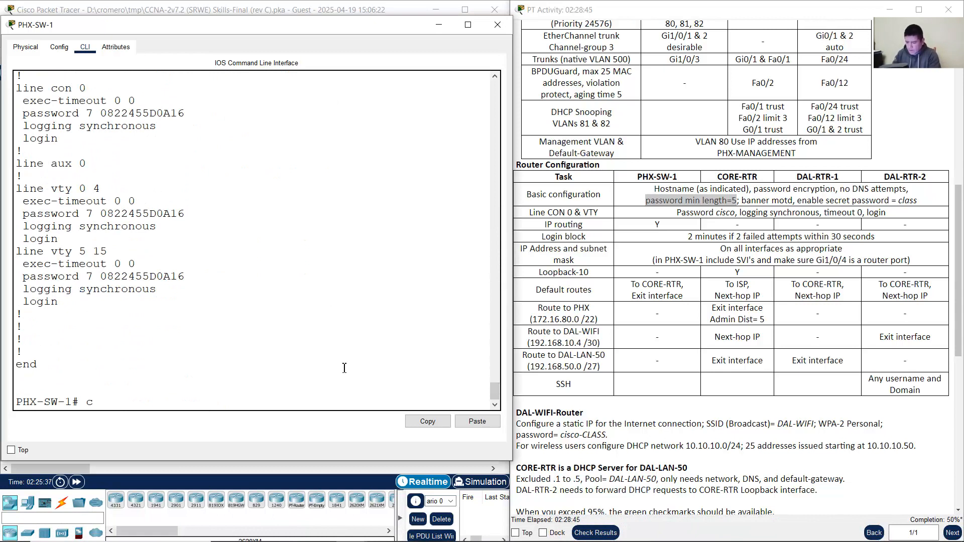
Step: In global config mode, enter security passwords min-length 5 and note it is rejected
{"action": "type", "text": "conf term"}
{"action": "key", "text": "Return"}
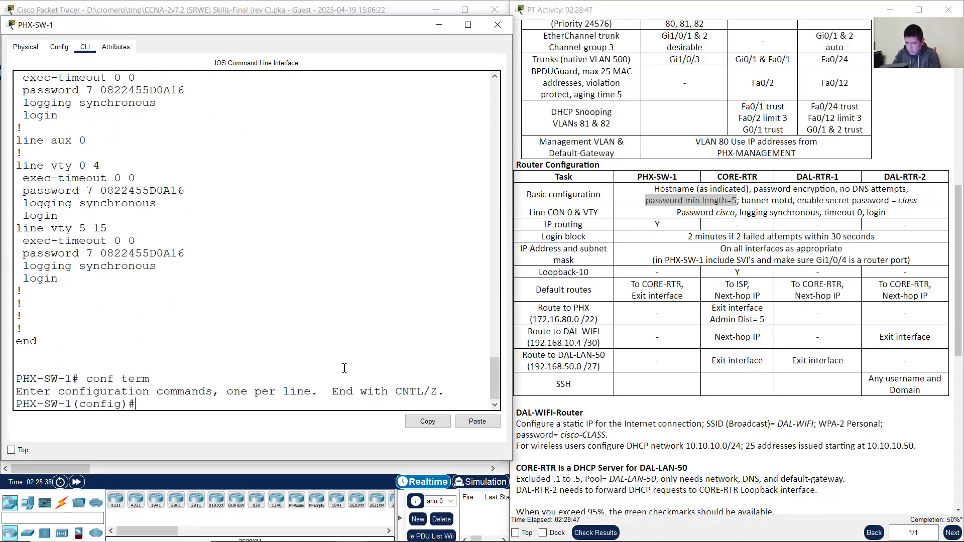
{"action": "type", "text": "security passwords min-l"}
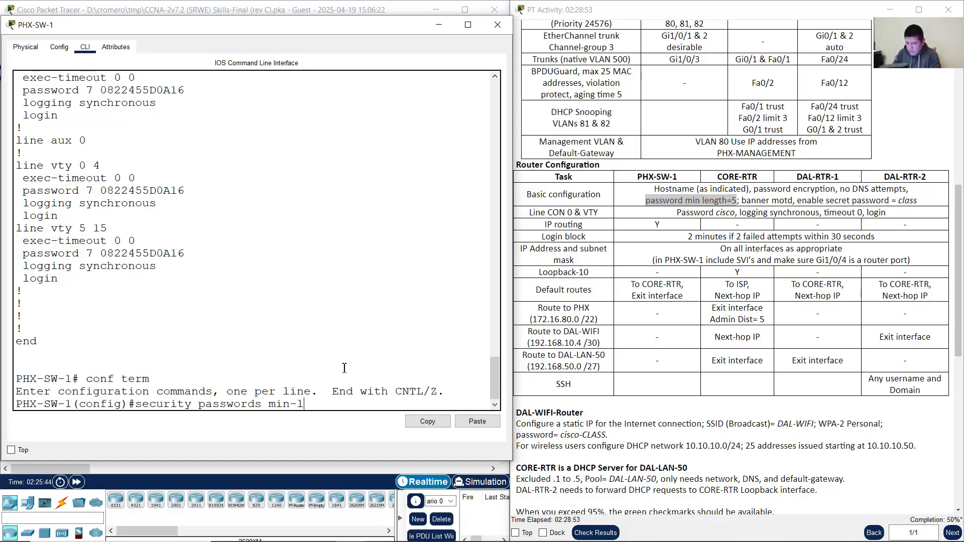
{"action": "type", "text": "ength 5"}
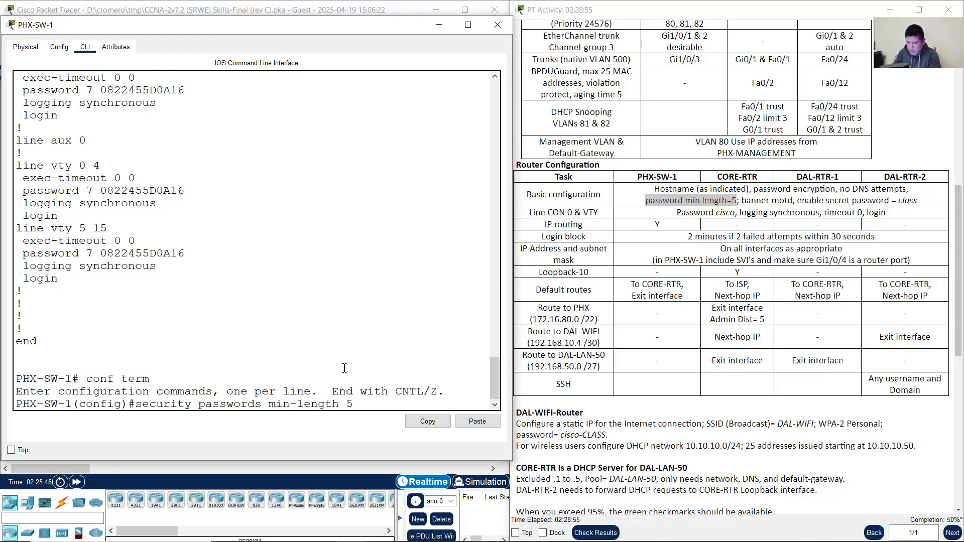
{"action": "key", "text": "Return"}
{"action": "key", "text": "Up"}
{"action": "key", "text": "Left"}
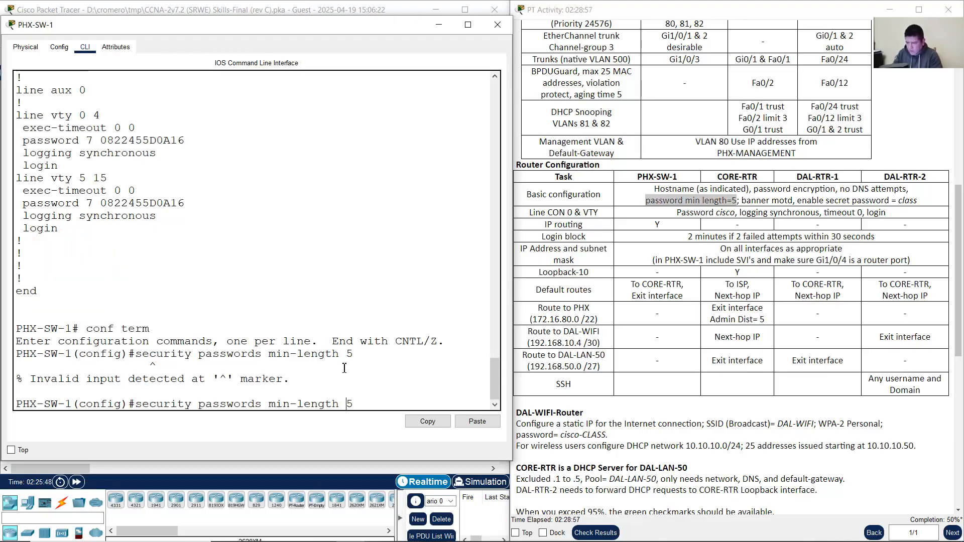
{"action": "key", "text": "Down"}
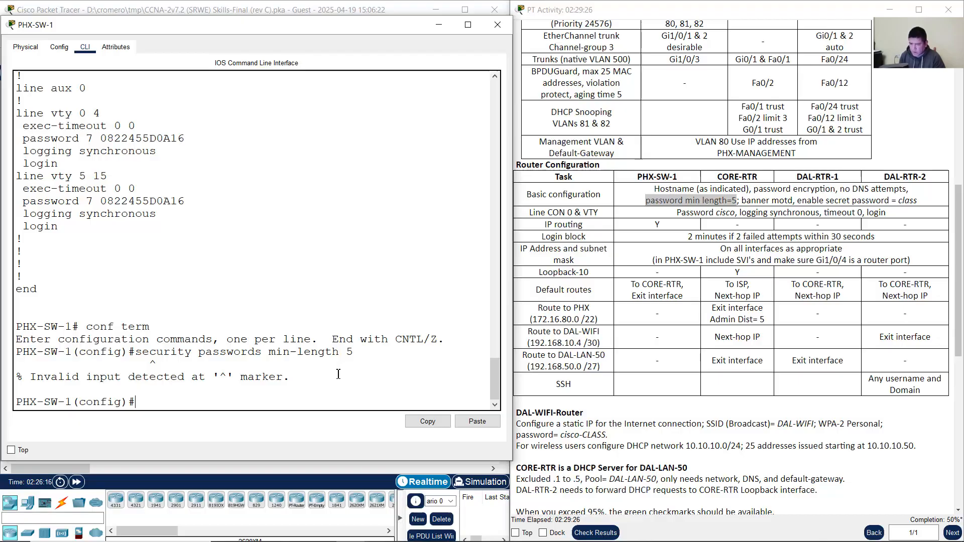
{"action": "left_click_drag", "start_coordinate": [135, 352], "coordinate": [354, 351]}
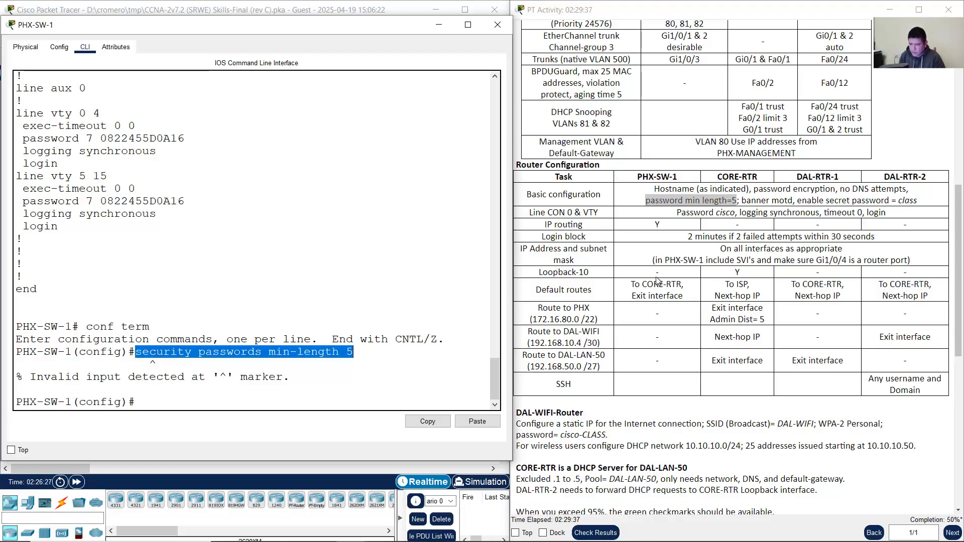
Step: Locate the CORE-RTR column in the instructions and bring the topology to the front
{"action": "left_click", "coordinate": [755, 195]}
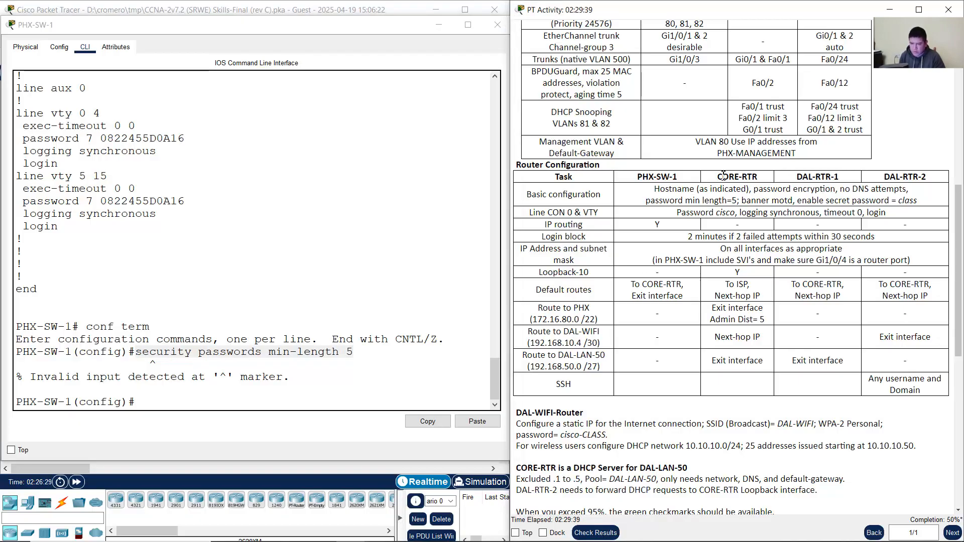
{"action": "left_click_drag", "start_coordinate": [716, 178], "coordinate": [759, 179]}
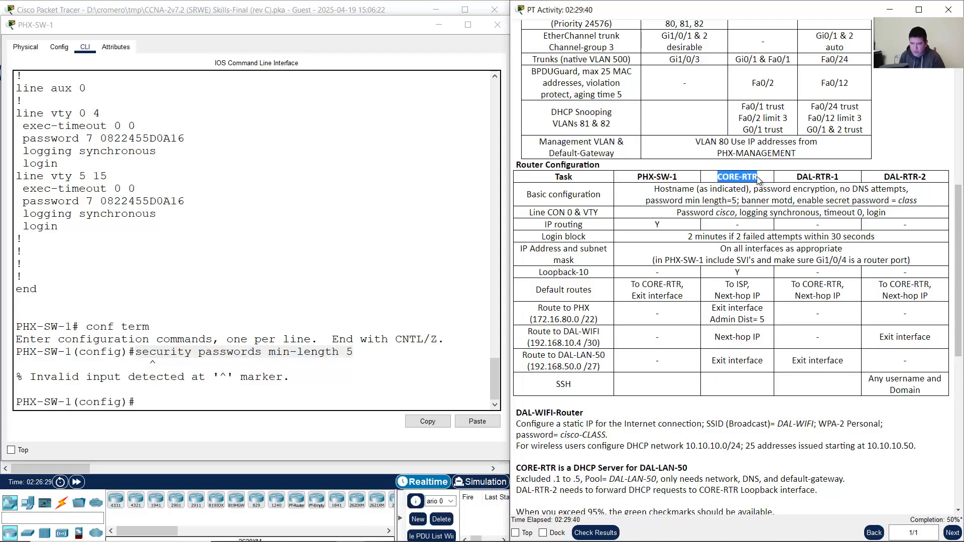
{"action": "left_click", "coordinate": [378, 4]}
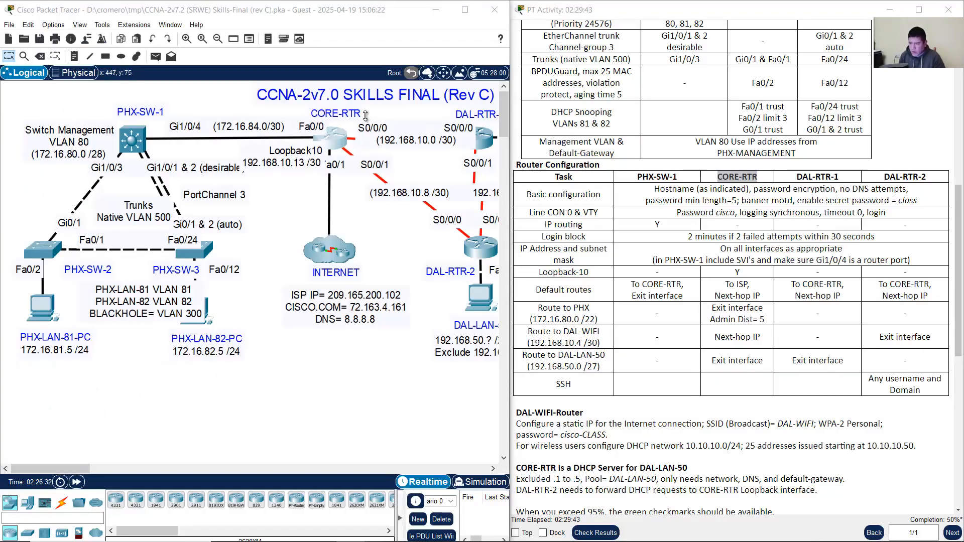
Step: Open and enlarge the CORE-RTR window and wake its CLI to the Router> prompt
{"action": "left_click", "coordinate": [336, 137]}
{"action": "left_click_drag", "start_coordinate": [531, 106], "coordinate": [227, 20]}
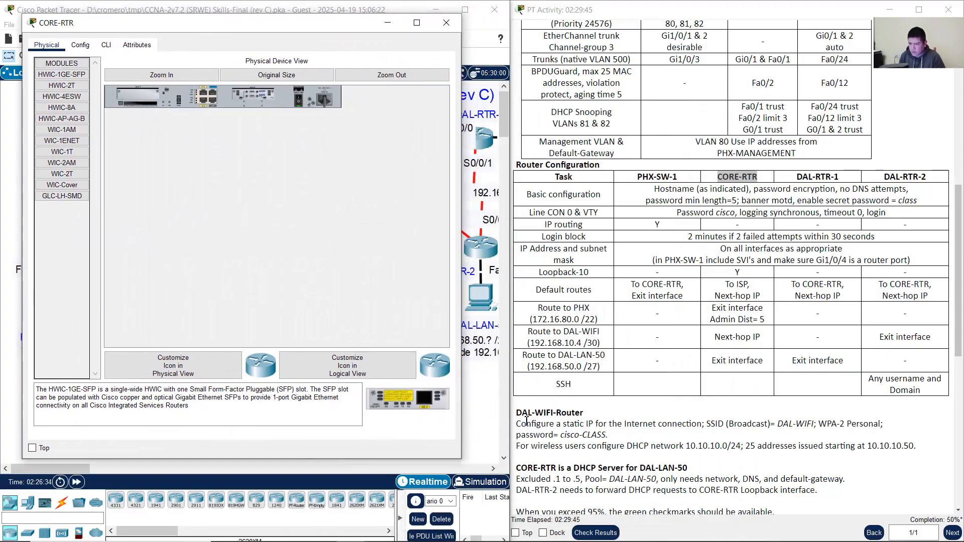
{"action": "left_click_drag", "start_coordinate": [461, 462], "coordinate": [544, 527]}
{"action": "left_click", "coordinate": [106, 46]}
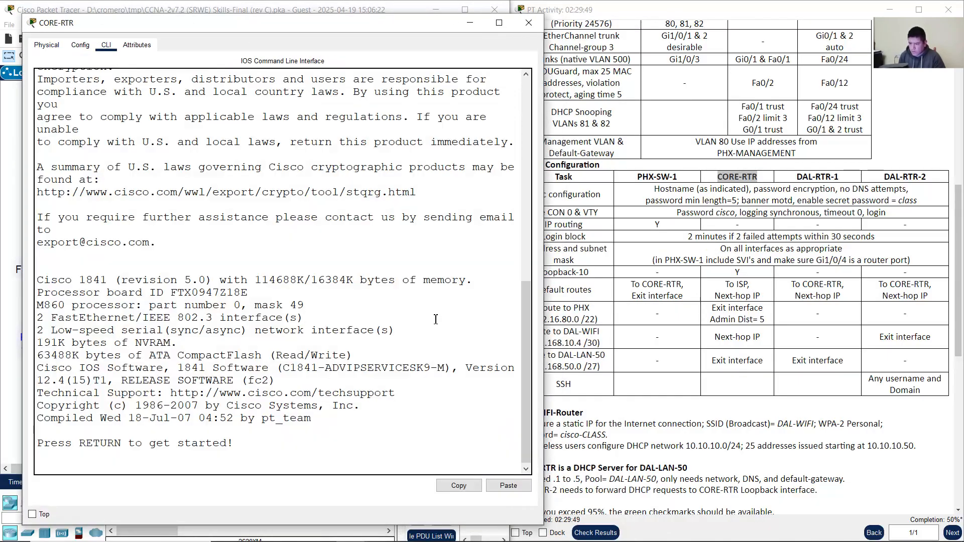
{"action": "key", "text": "Return"}
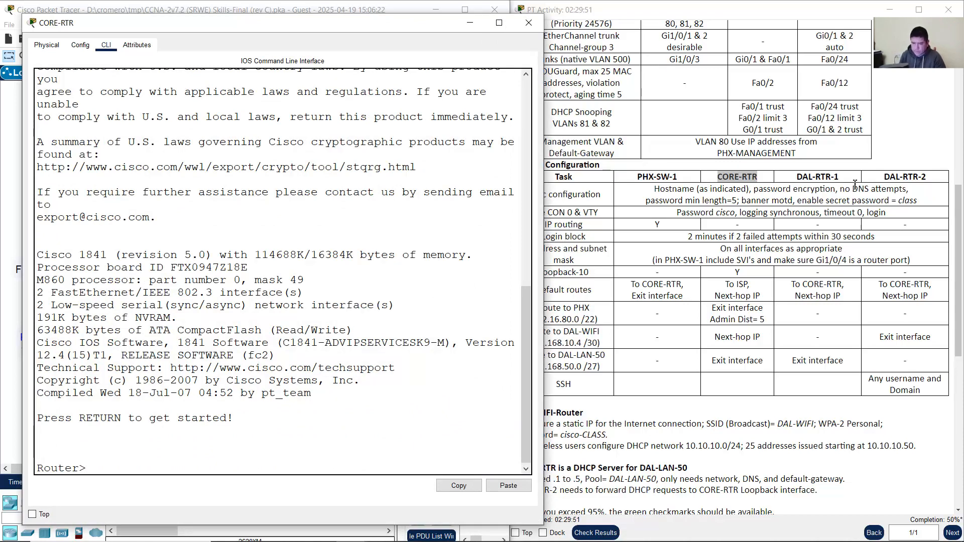
{"action": "left_click", "coordinate": [742, 201]}
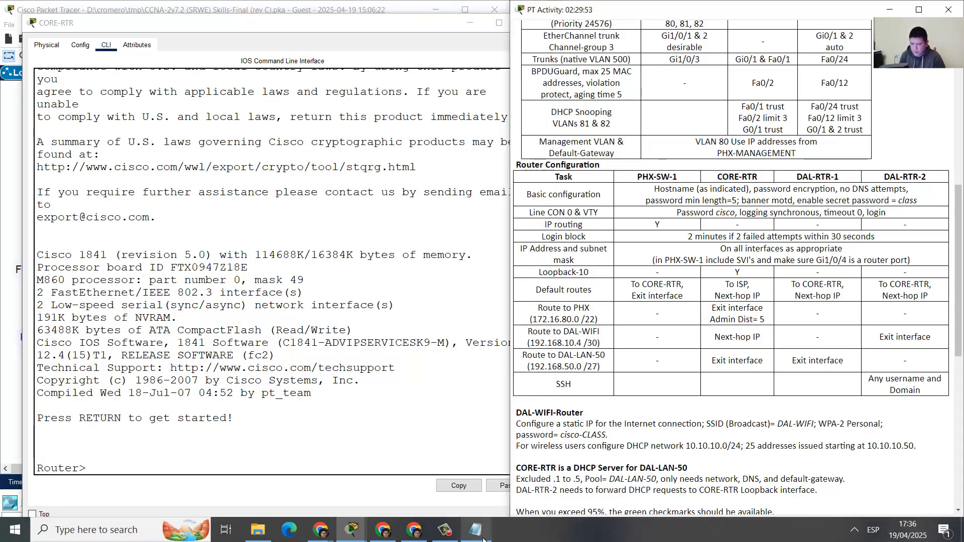
Step: Compare the hostname and service password-encryption lines in the notes with the task table
{"action": "left_click", "coordinate": [475, 532]}
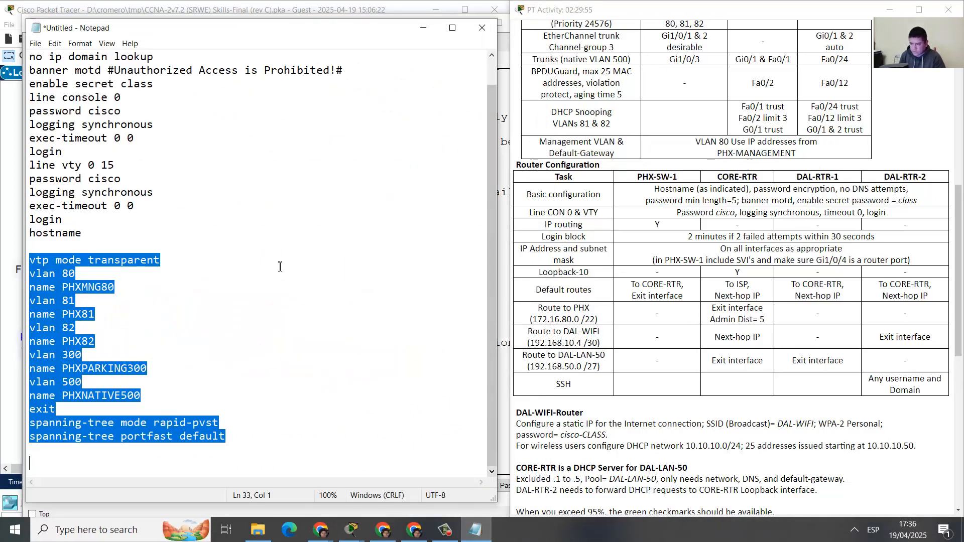
{"action": "left_click", "coordinate": [185, 290]}
{"action": "scroll", "coordinate": [190, 288], "scroll_direction": "up", "scroll_amount": 1}
{"action": "left_click_drag", "start_coordinate": [35, 260], "coordinate": [130, 260]}
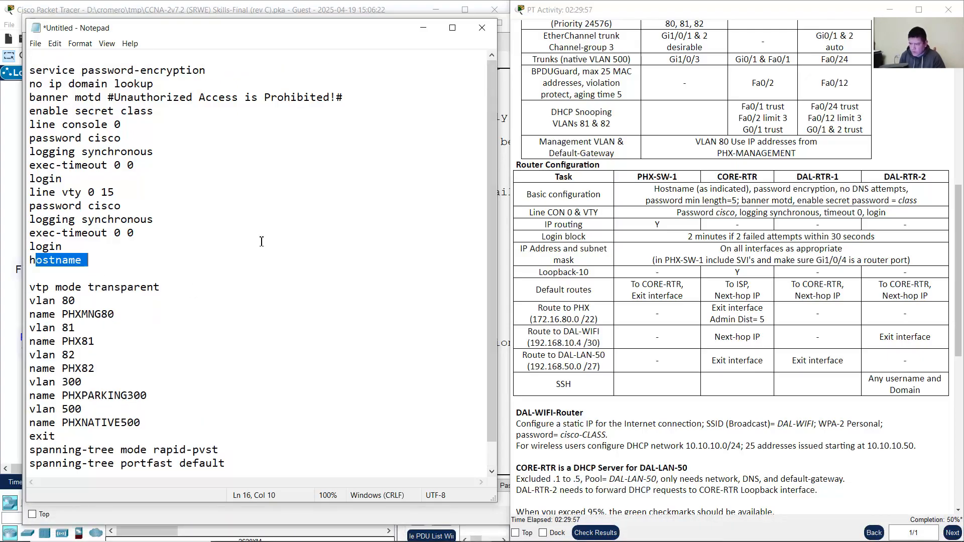
{"action": "left_click_drag", "start_coordinate": [655, 189], "coordinate": [700, 189]}
{"action": "left_click_drag", "start_coordinate": [759, 189], "coordinate": [820, 189]}
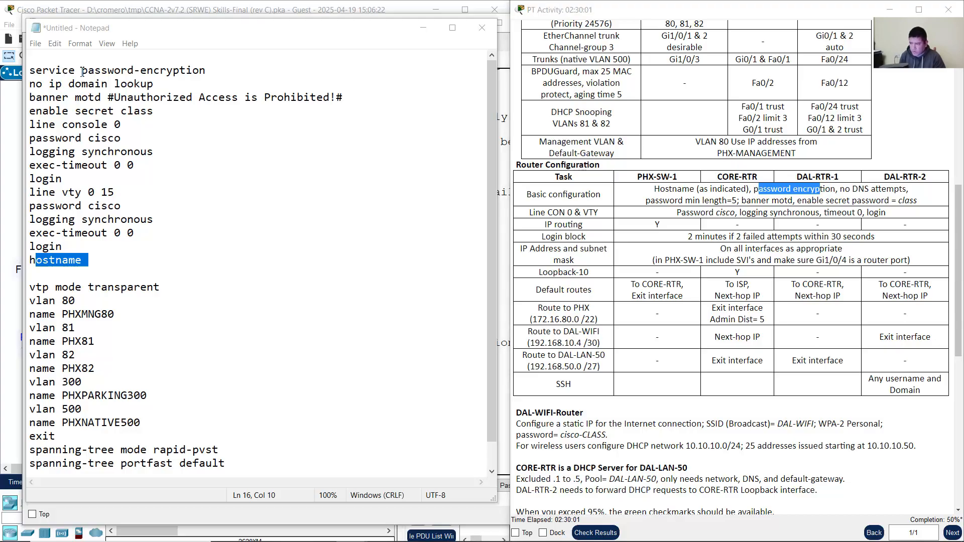
{"action": "left_click_drag", "start_coordinate": [61, 71], "coordinate": [206, 70]}
Step: Check the ip domain-lookup, banner and enable secret class lines against the table requirements
{"action": "left_click_drag", "start_coordinate": [845, 190], "coordinate": [893, 190]}
{"action": "left_click_drag", "start_coordinate": [54, 86], "coordinate": [155, 84]}
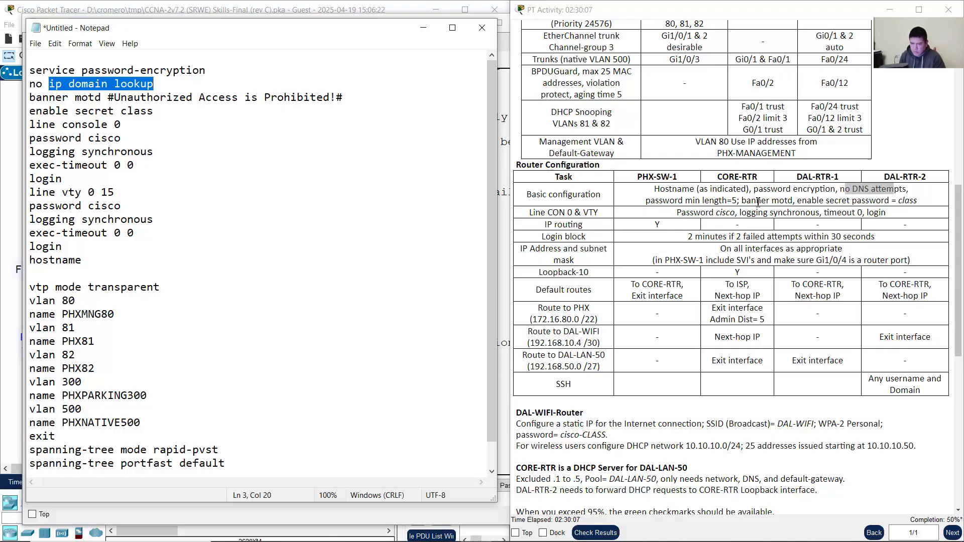
{"action": "left_click_drag", "start_coordinate": [758, 202], "coordinate": [769, 202]}
{"action": "left_click_drag", "start_coordinate": [82, 97], "coordinate": [154, 110]}
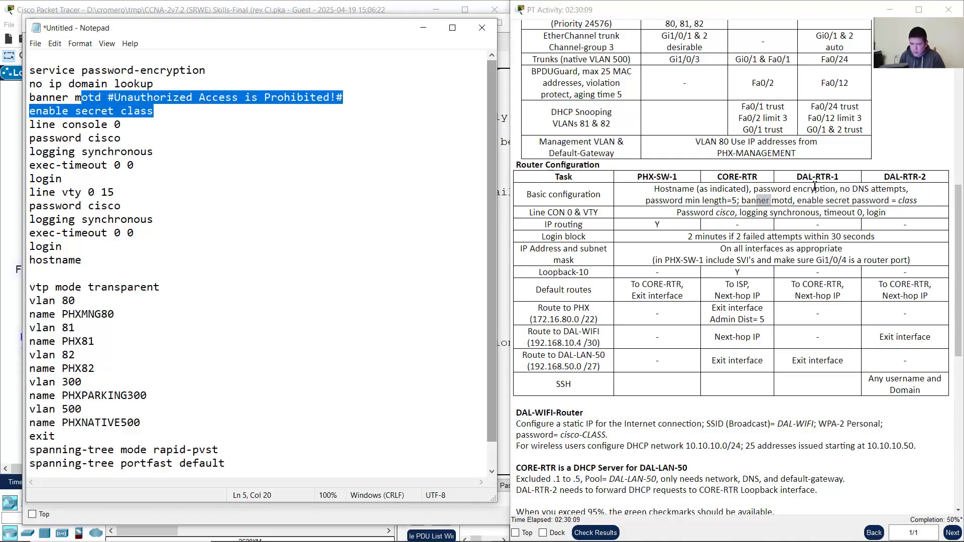
{"action": "left_click_drag", "start_coordinate": [826, 201], "coordinate": [913, 200]}
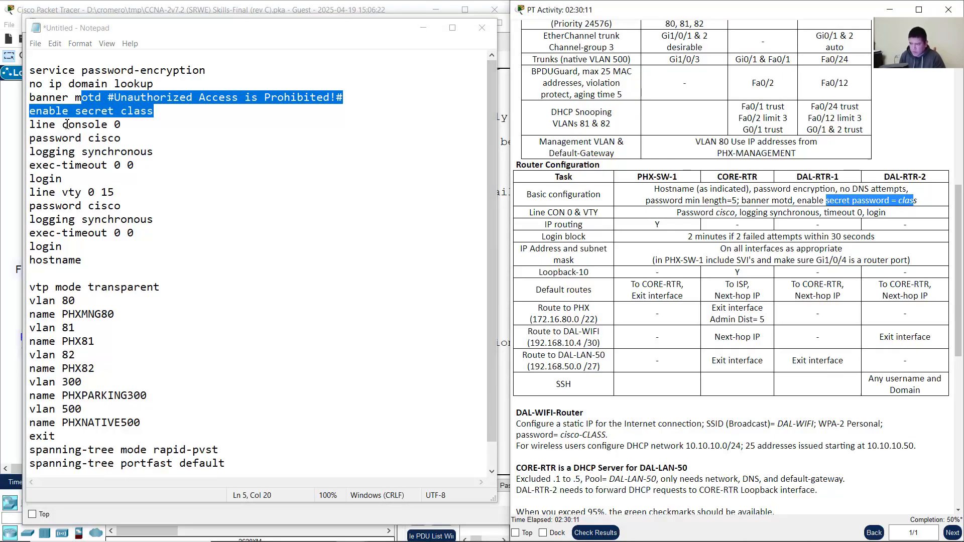
{"action": "left_click_drag", "start_coordinate": [49, 111], "coordinate": [154, 111]}
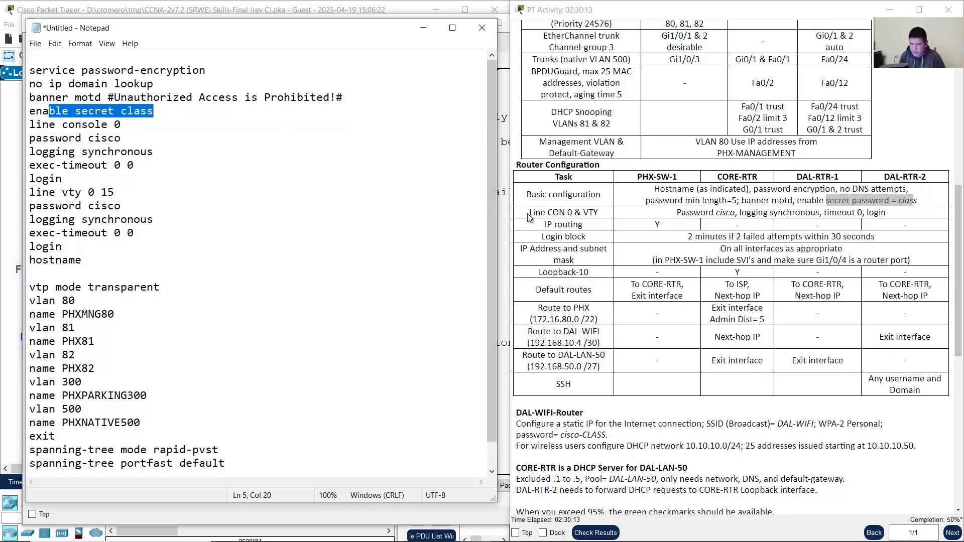
Step: Verify the console and VTY line commands against logging synchronous and password min-length requirements
{"action": "left_click_drag", "start_coordinate": [529, 213], "coordinate": [596, 211]}
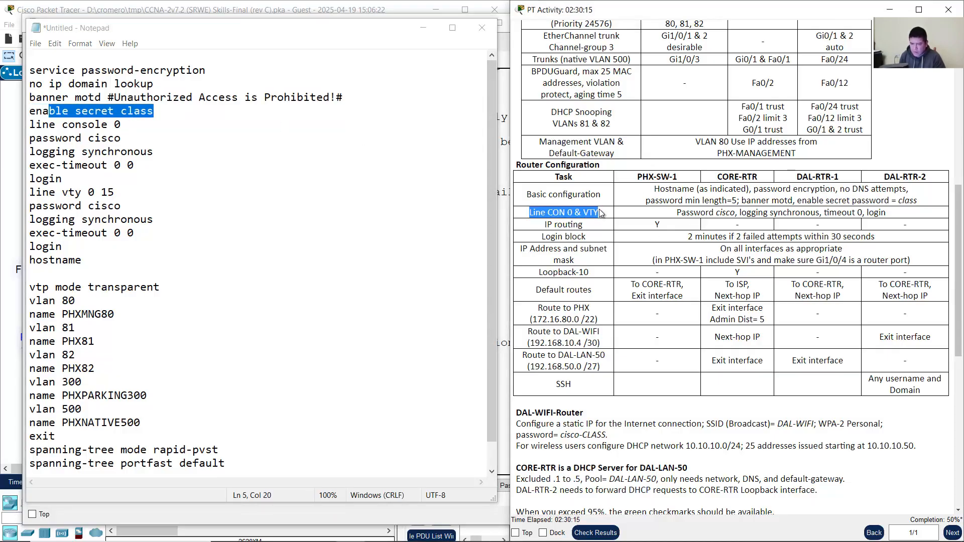
{"action": "left_click_drag", "start_coordinate": [691, 212], "coordinate": [879, 215]}
{"action": "left_click", "coordinate": [105, 124]}
{"action": "left_click_drag", "start_coordinate": [36, 125], "coordinate": [159, 176]}
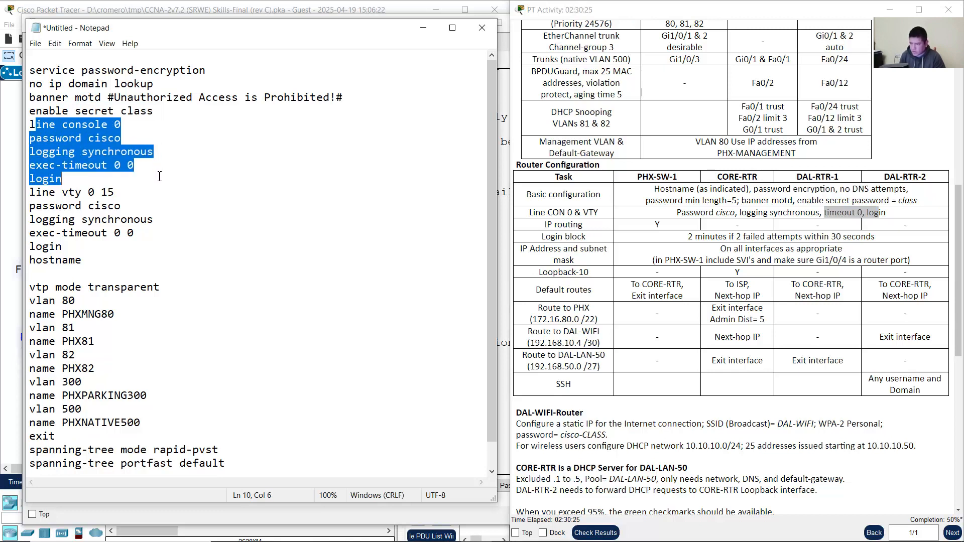
{"action": "left_click_drag", "start_coordinate": [50, 195], "coordinate": [13, 187]}
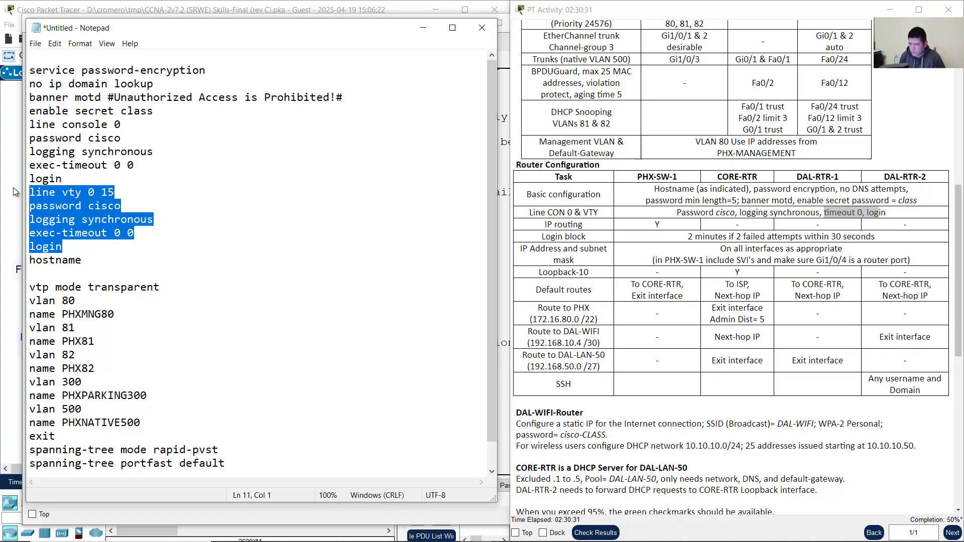
{"action": "left_click", "coordinate": [365, 222]}
{"action": "left_click_drag", "start_coordinate": [647, 200], "coordinate": [739, 201]}
{"action": "left_click", "coordinate": [145, 247]}
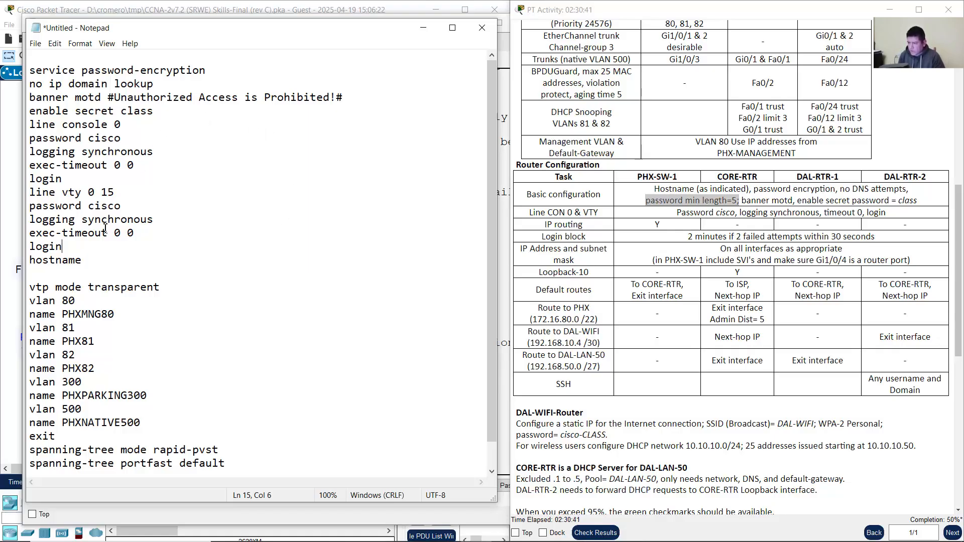
Step: Copy the block from service password-encryption through hostname and move to the end of the notes
{"action": "left_click_drag", "start_coordinate": [92, 260], "coordinate": [29, 70]}
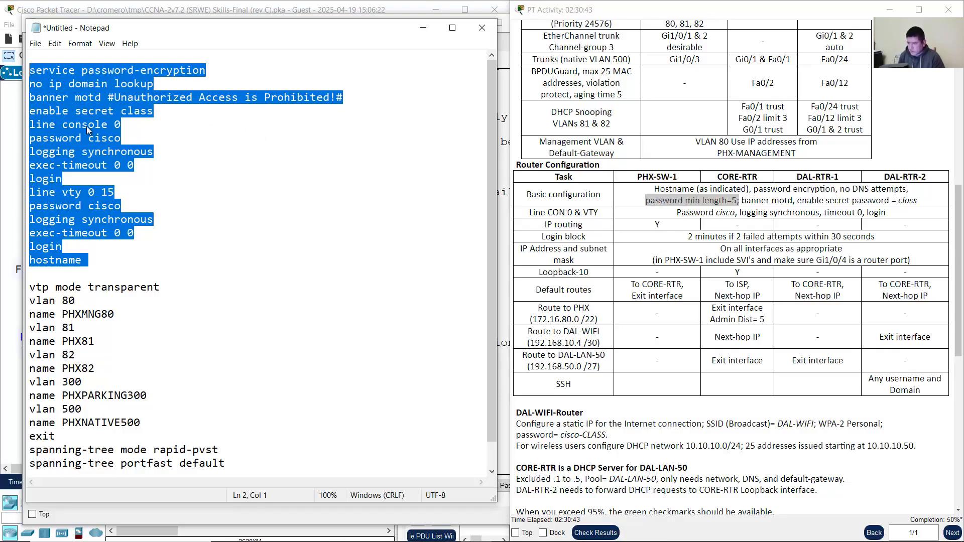
{"action": "right_click", "coordinate": [86, 126]}
{"action": "left_click", "coordinate": [149, 164]}
{"action": "scroll", "coordinate": [201, 361], "scroll_direction": "down", "scroll_amount": 1}
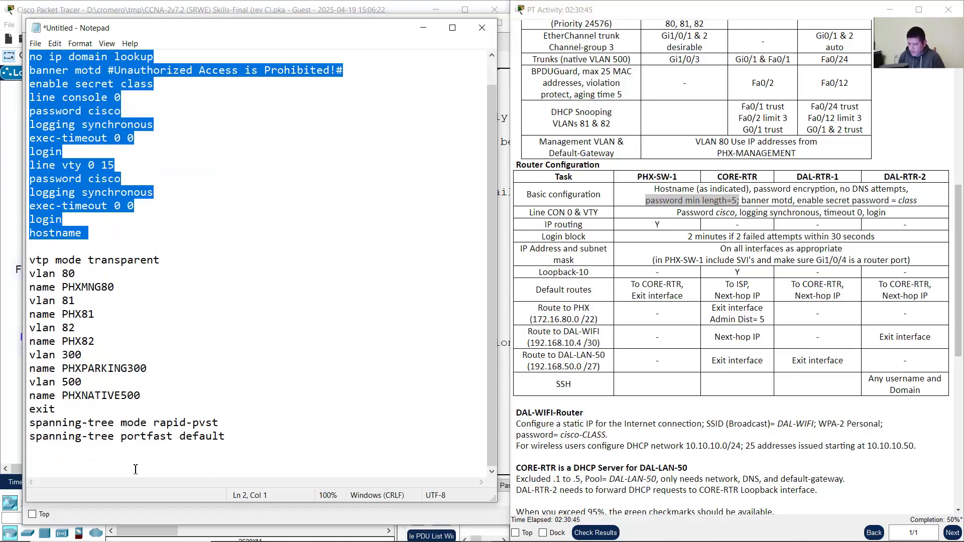
{"action": "left_click", "coordinate": [135, 469]}
{"action": "right_click", "coordinate": [46, 475]}
Step: Paste the security block at the end and add a security passwords min-length line after enable secret class
{"action": "left_click", "coordinate": [117, 349]}
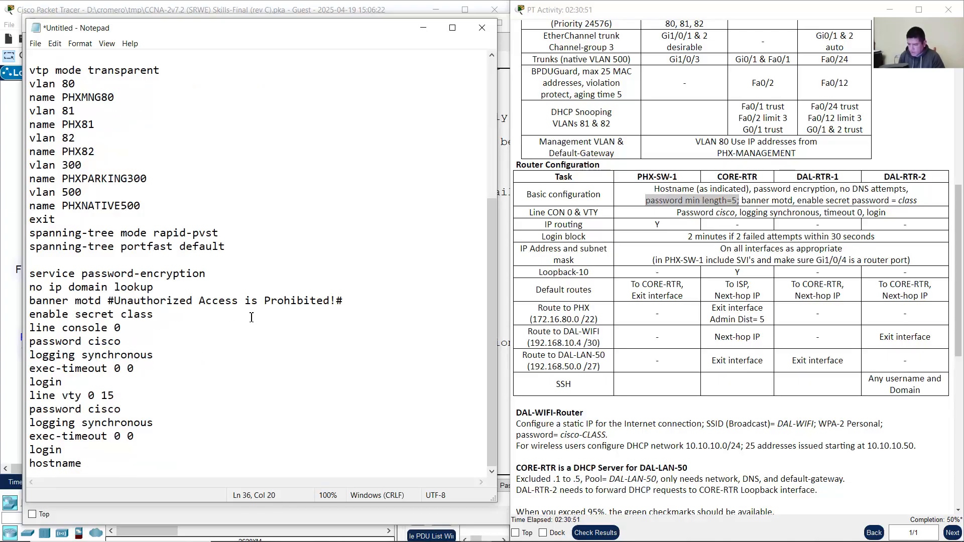
{"action": "key", "text": "Return"}
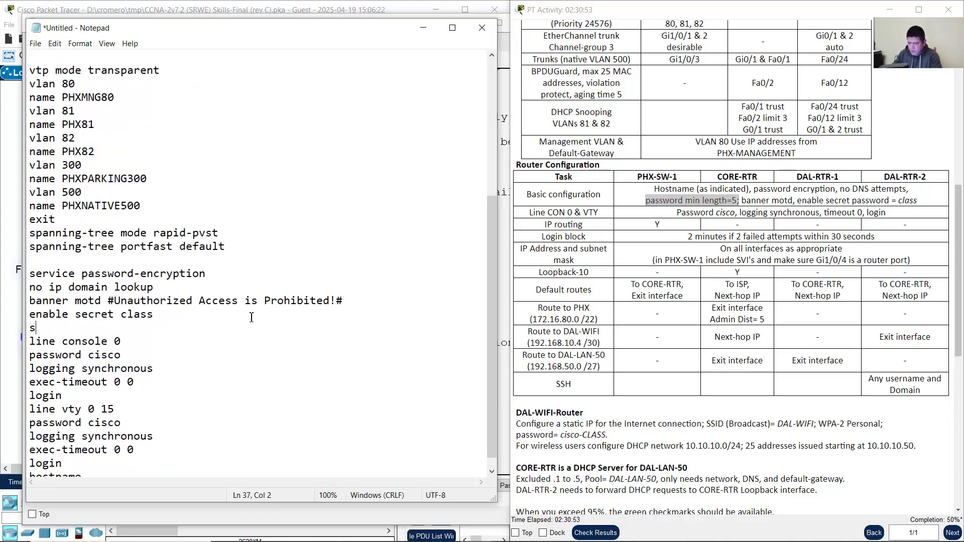
{"action": "type", "text": "security passw"}
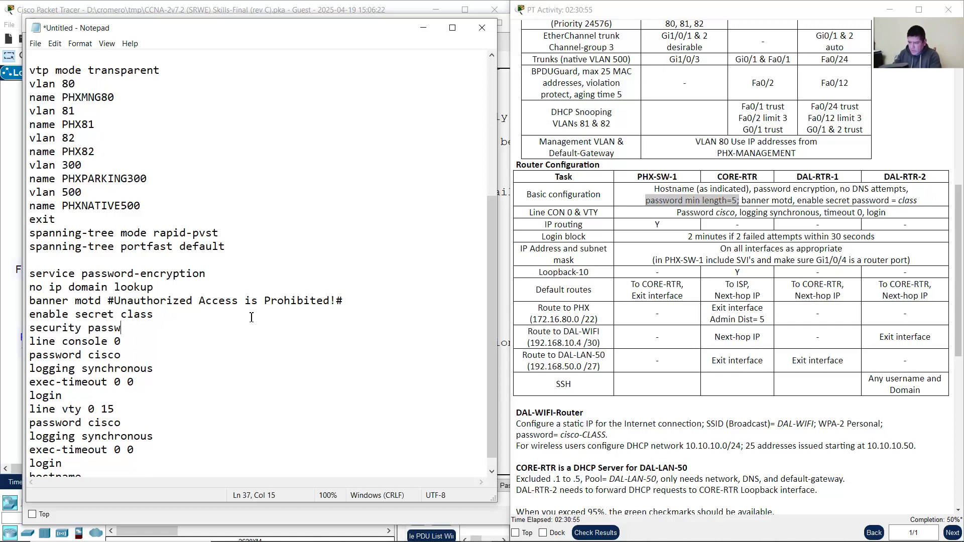
{"action": "type", "text": "ords min-leg"}
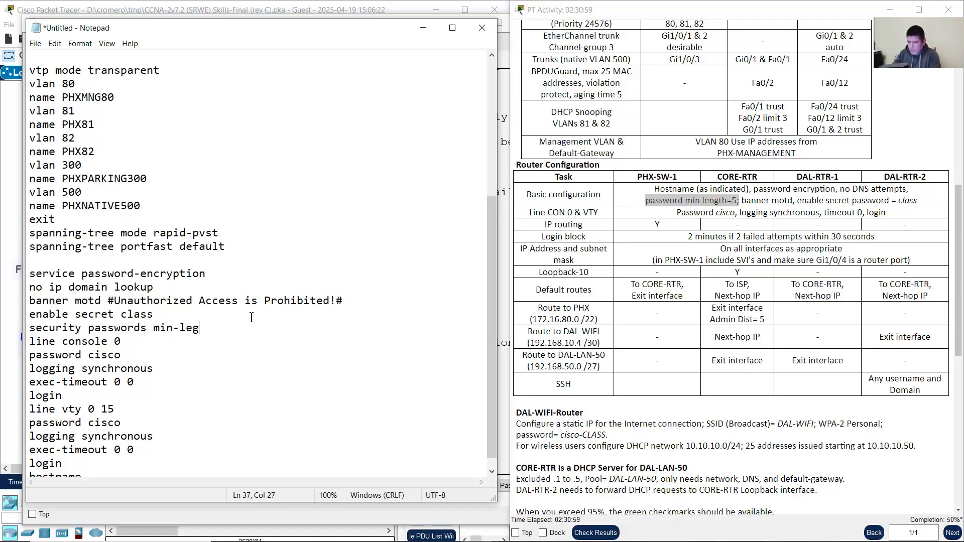
{"action": "type", "text": "th "}
{"action": "type", "text": "n"}
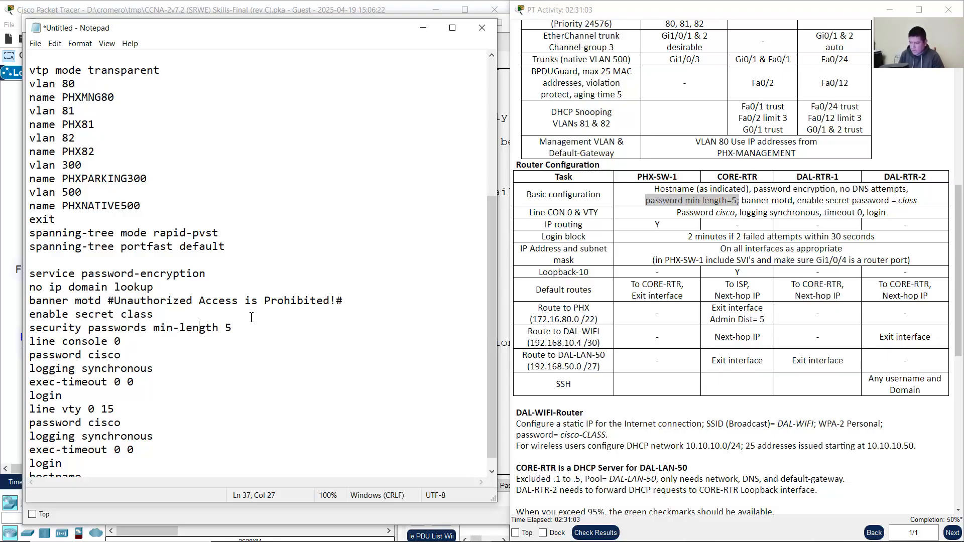
{"action": "scroll", "coordinate": [187, 357], "scroll_direction": "down", "scroll_amount": 1}
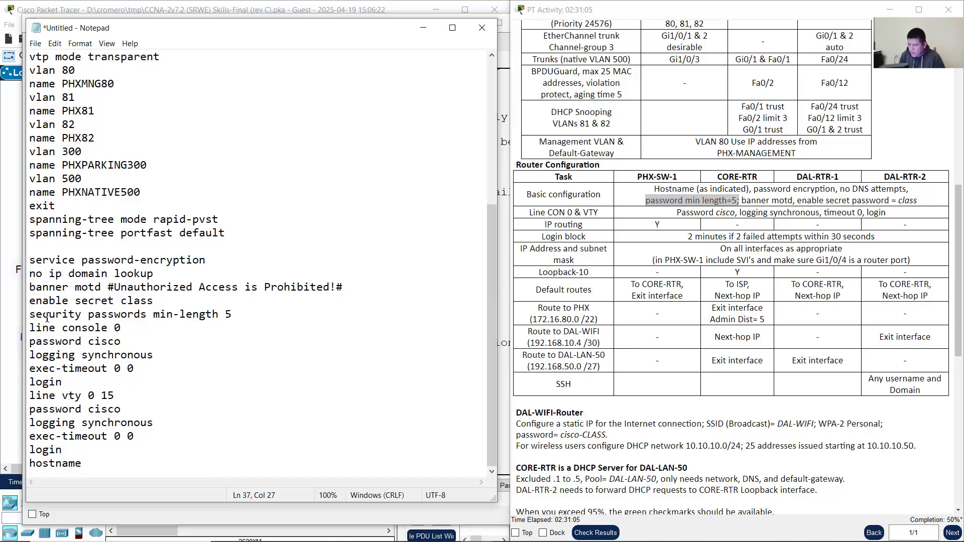
{"action": "left_click_drag", "start_coordinate": [30, 315], "coordinate": [251, 313]}
{"action": "left_click", "coordinate": [251, 313]}
Step: Copy the updated security block and review its lines, including the new min-length command
{"action": "left_click_drag", "start_coordinate": [31, 260], "coordinate": [94, 462]}
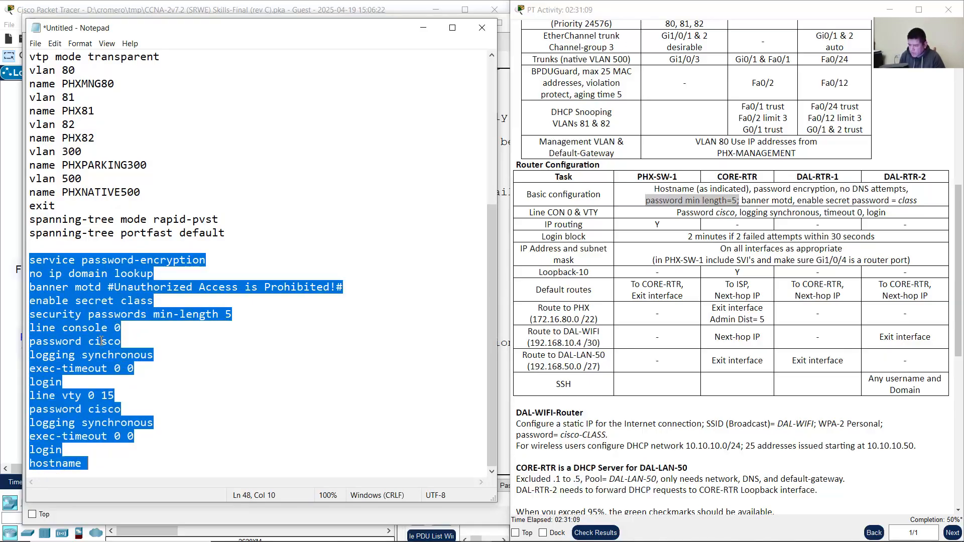
{"action": "right_click", "coordinate": [102, 311]}
{"action": "left_click", "coordinate": [120, 345]}
{"action": "left_click", "coordinate": [79, 251]}
{"action": "left_click_drag", "start_coordinate": [51, 261], "coordinate": [135, 275]}
{"action": "left_click_drag", "start_coordinate": [64, 289], "coordinate": [143, 304]}
{"action": "left_click_drag", "start_coordinate": [69, 316], "coordinate": [229, 317]}
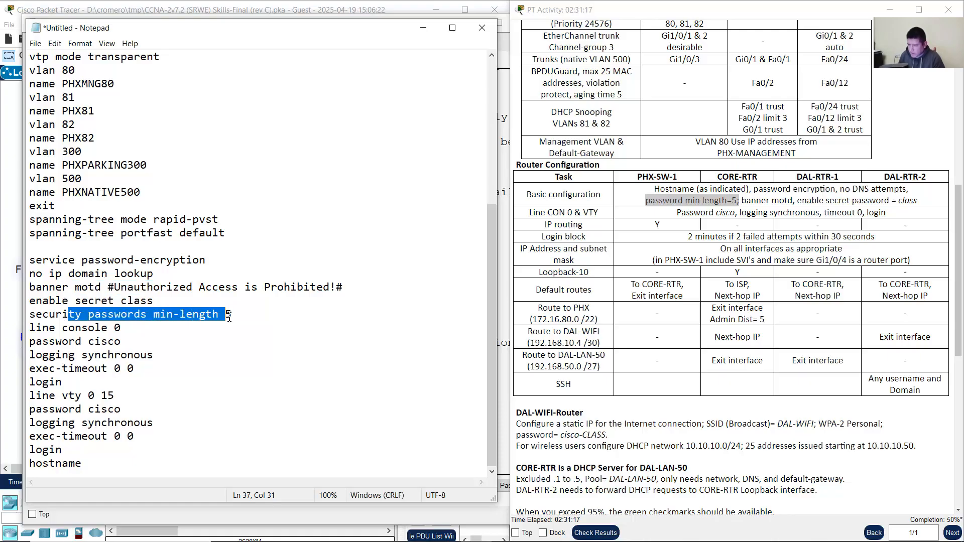
{"action": "left_click", "coordinate": [241, 317]}
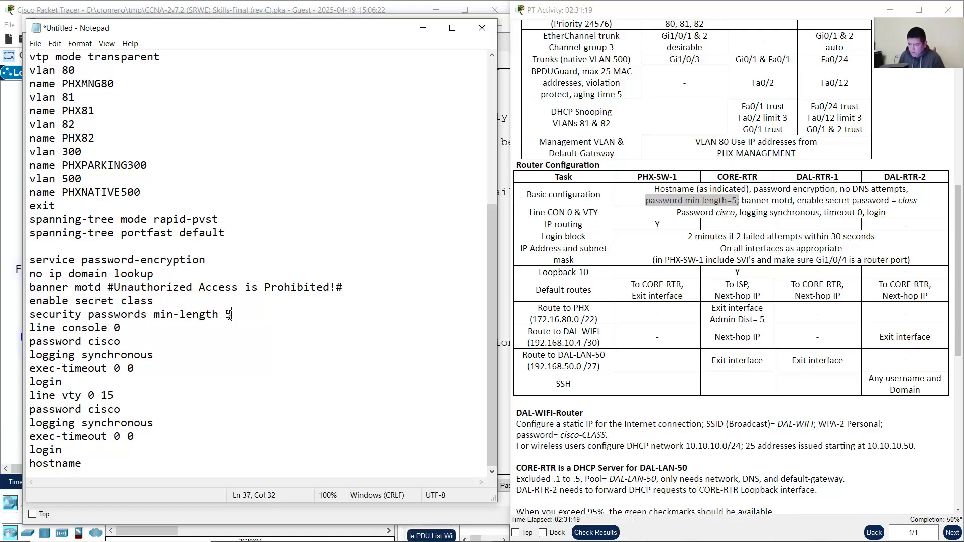
Step: Reselect the block from service password-encryption to hostname, copy it again, and minimize Notepad
{"action": "left_click_drag", "start_coordinate": [50, 329], "coordinate": [20, 257]}
{"action": "left_click", "coordinate": [87, 463]}
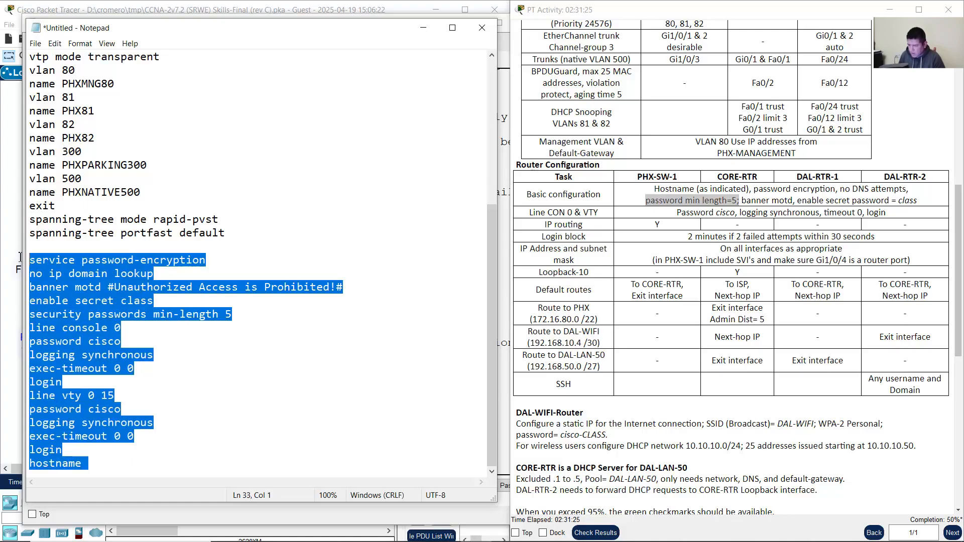
{"action": "right_click", "coordinate": [92, 305]}
{"action": "left_click", "coordinate": [134, 333]}
{"action": "left_click", "coordinate": [422, 29]}
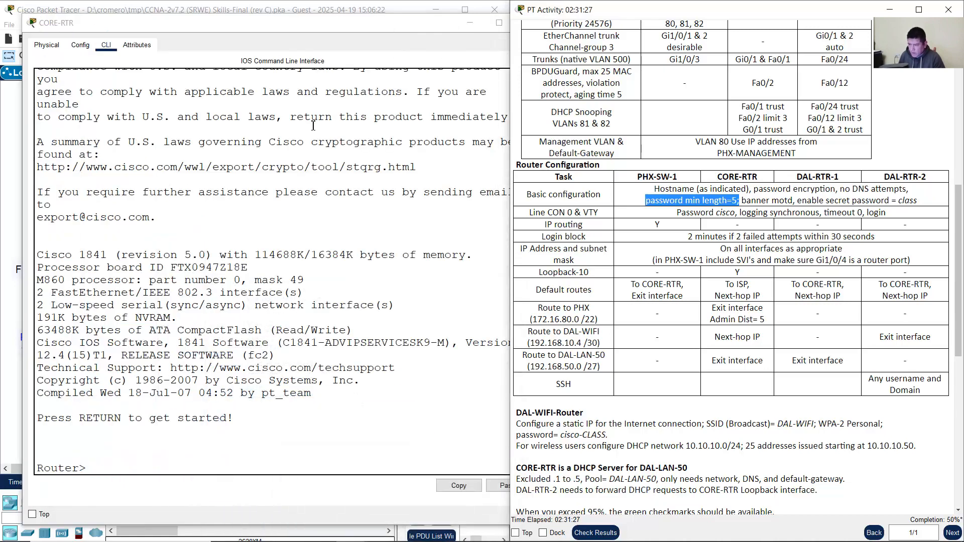
Step: On CORE-RTR, enter en and conf term, then paste the prepared security configuration
{"action": "left_click", "coordinate": [160, 465]}
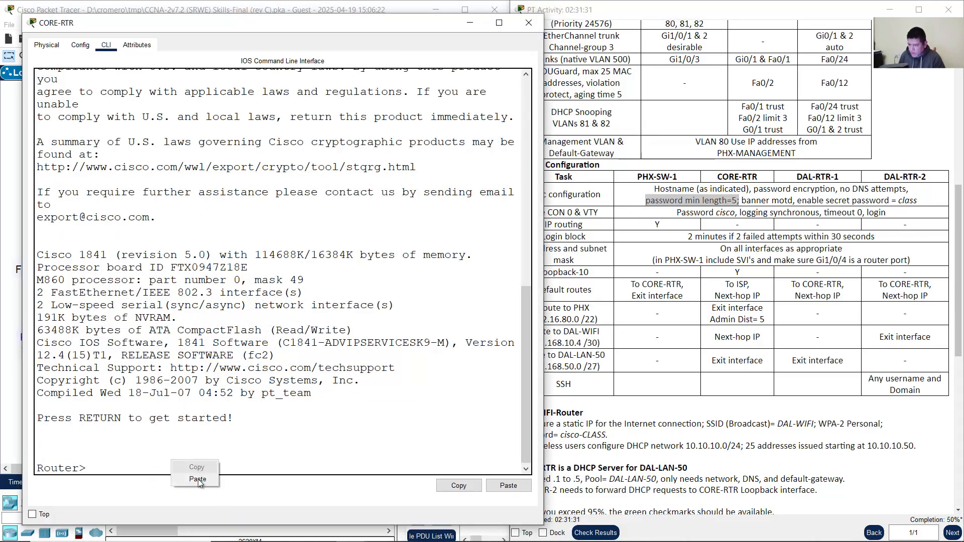
{"action": "left_click", "coordinate": [198, 430]}
{"action": "type", "text": "en"}
{"action": "key", "text": "Return"}
{"action": "type", "text": "c"}
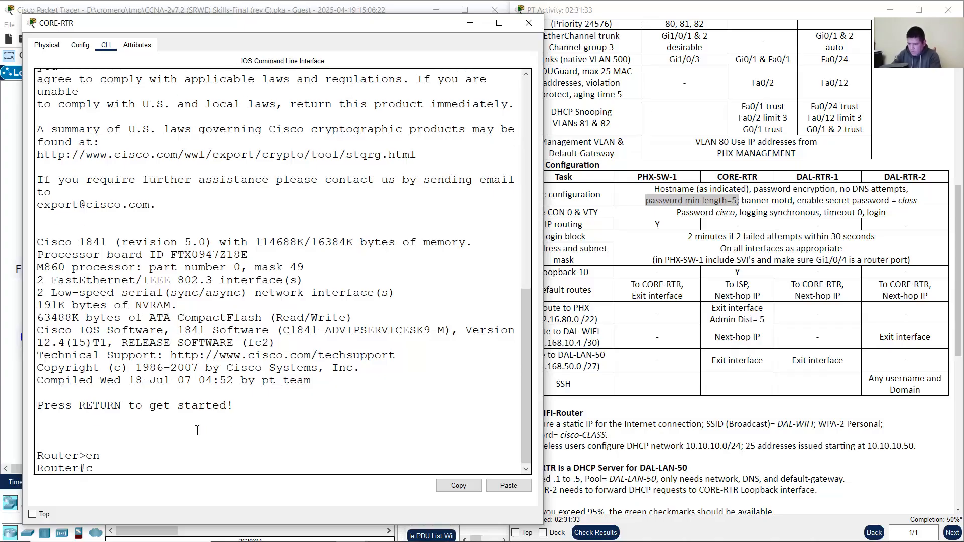
{"action": "type", "text": "onf term"}
{"action": "key", "text": "Return"}
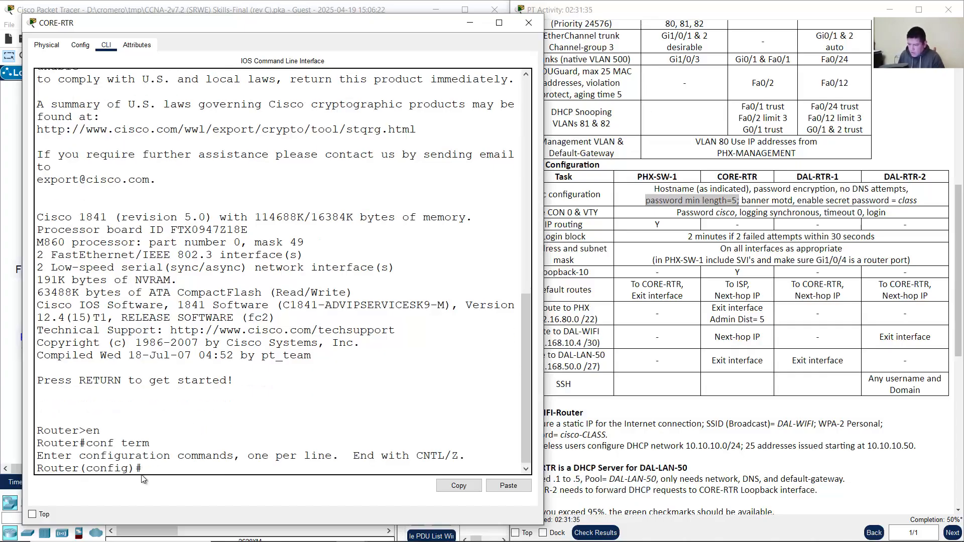
{"action": "left_click_drag", "start_coordinate": [144, 469], "coordinate": [17, 474]}
{"action": "left_click", "coordinate": [183, 470]}
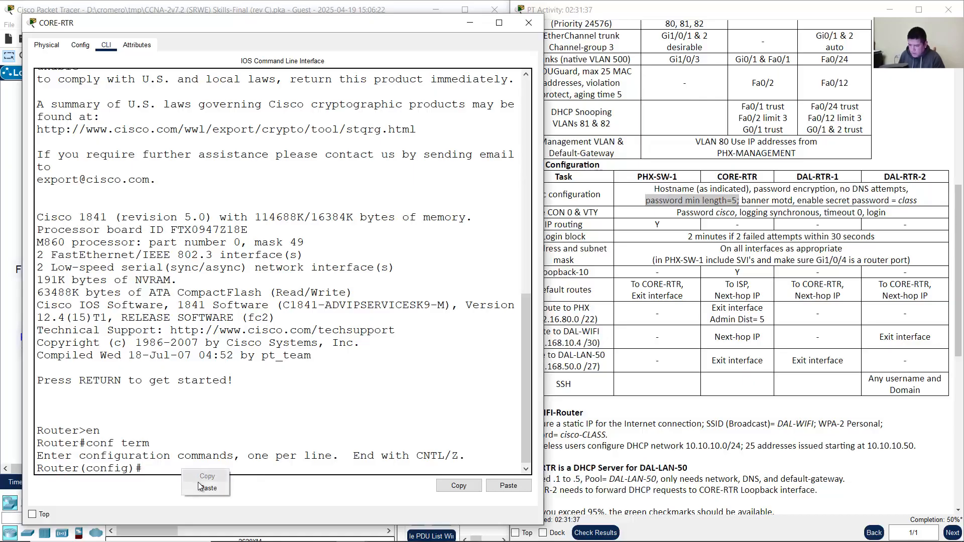
{"action": "key", "text": "ctrl+v"}
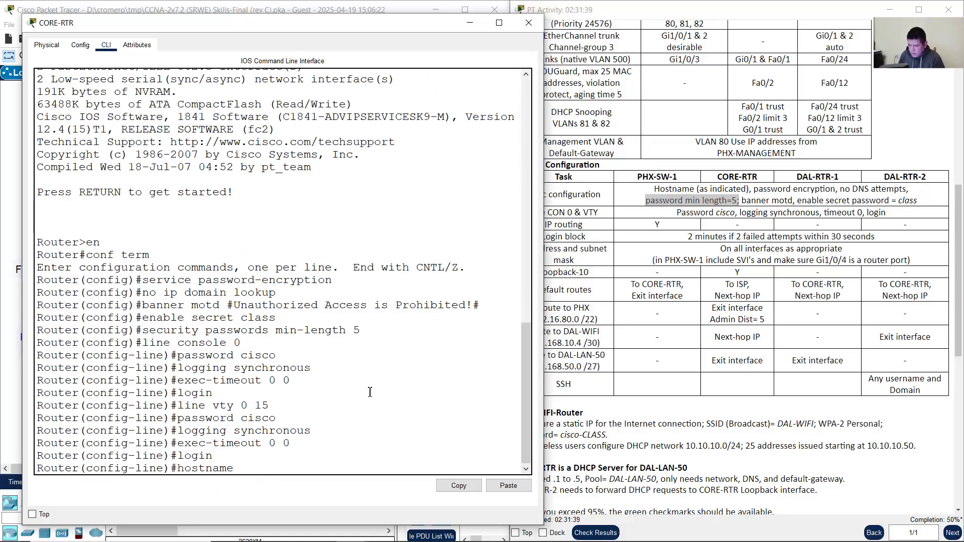
Step: Confirm the pasted password min-length command, finish the CORE-RTR hostname entry, and return to the topology
{"action": "left_click_drag", "start_coordinate": [142, 330], "coordinate": [370, 330]}
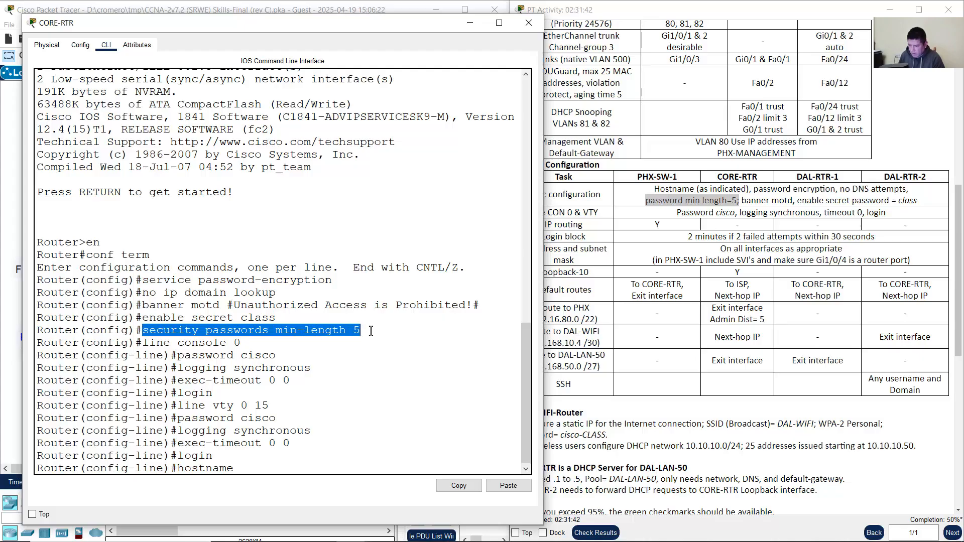
{"action": "left_click", "coordinate": [260, 470]}
{"action": "left_click", "coordinate": [8, 233]}
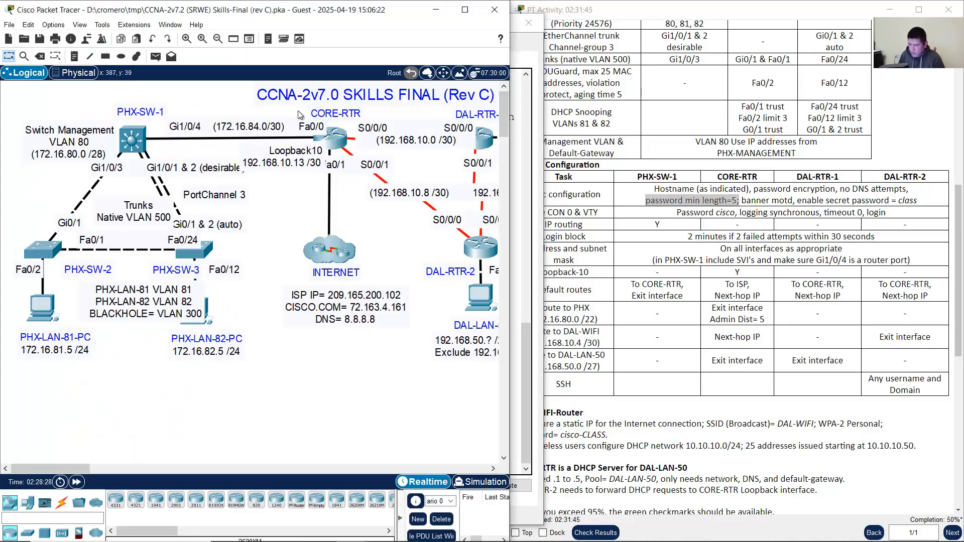
{"action": "left_click", "coordinate": [331, 139]}
{"action": "type", "text": "CORE-RTR"}
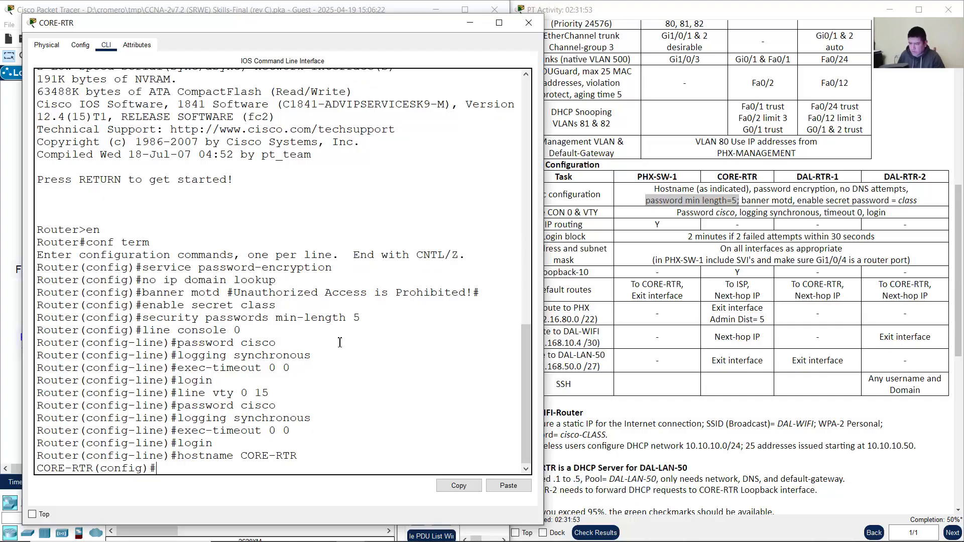
{"action": "left_click", "coordinate": [211, 2]}
{"action": "left_click_drag", "start_coordinate": [75, 459], "coordinate": [81, 462]}
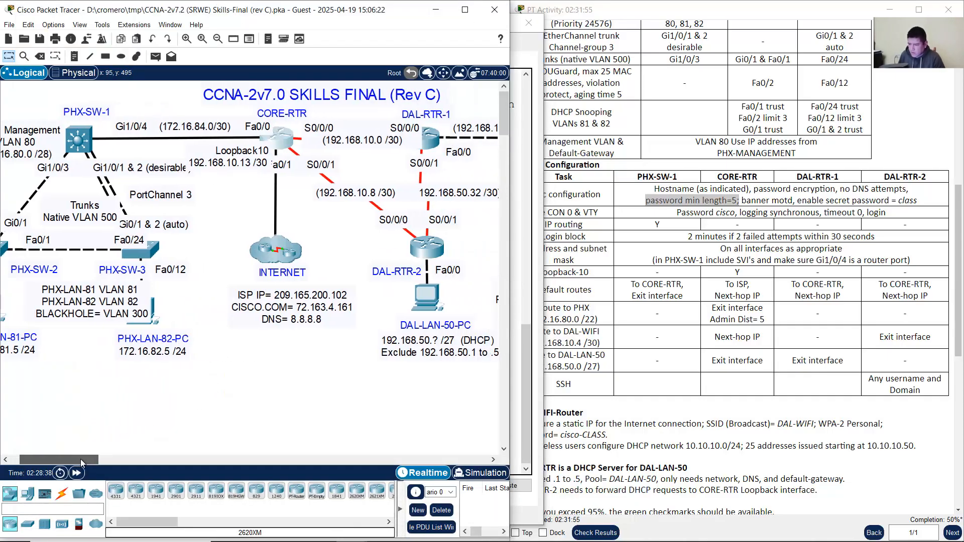
Step: Check the DAL-RTR-1 column in the task table and open DAL-RTR-1's CLI in an enlarged window
{"action": "left_click", "coordinate": [805, 180]}
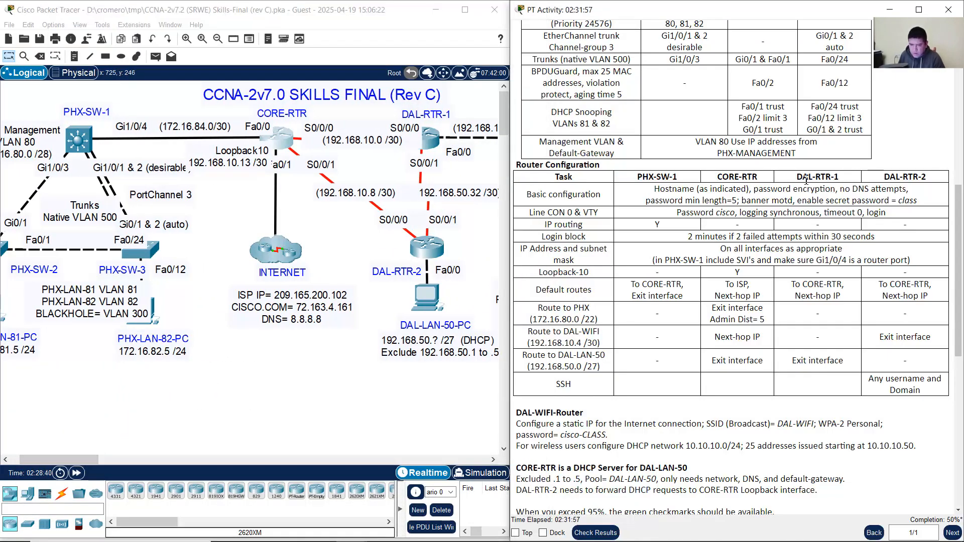
{"action": "left_click_drag", "start_coordinate": [802, 176], "coordinate": [912, 177]}
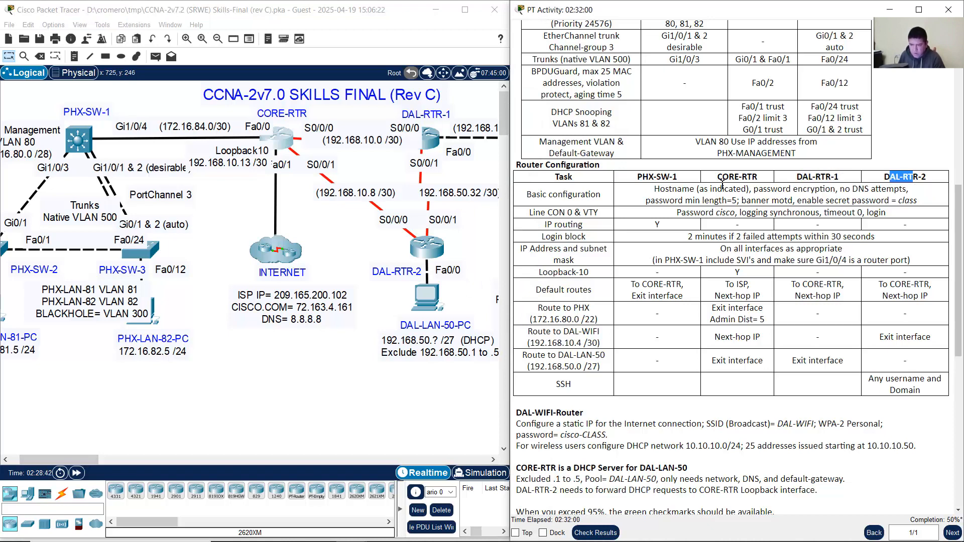
{"action": "left_click", "coordinate": [434, 147]}
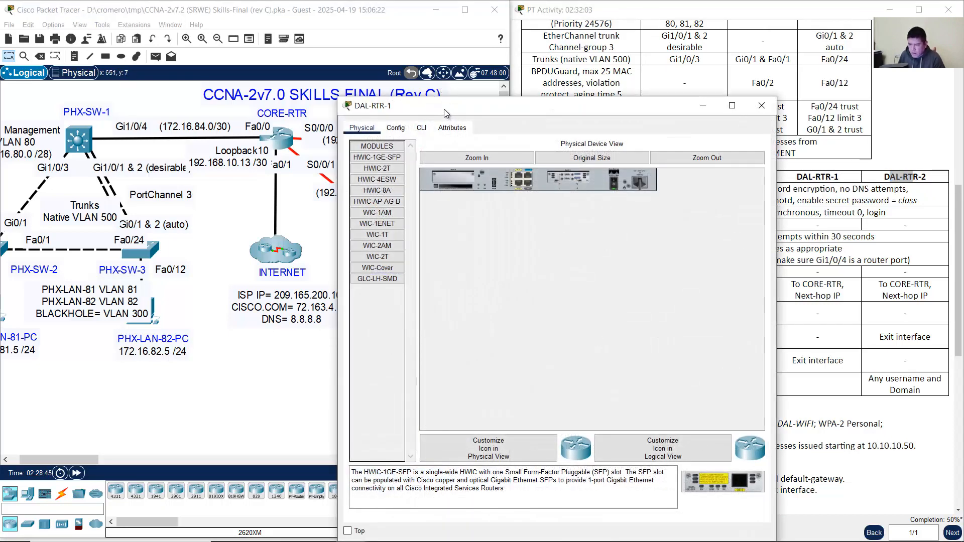
{"action": "left_click_drag", "start_coordinate": [444, 113], "coordinate": [120, 33]}
{"action": "left_click", "coordinate": [96, 47]}
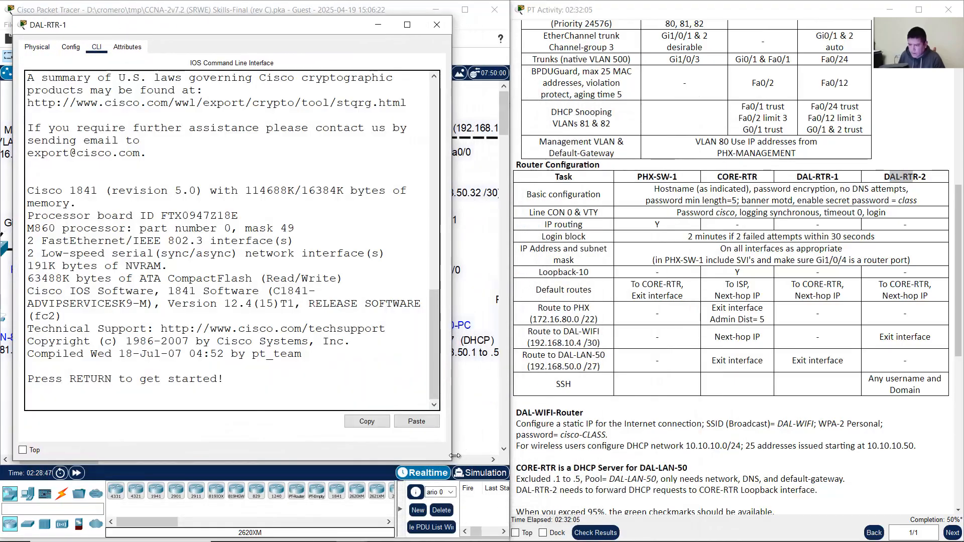
{"action": "left_click_drag", "start_coordinate": [455, 455], "coordinate": [572, 477]}
Step: Enter global config on DAL-RTR-1, paste the security block, and set hostname DAL-RTR-1
{"action": "key", "text": "Return"}
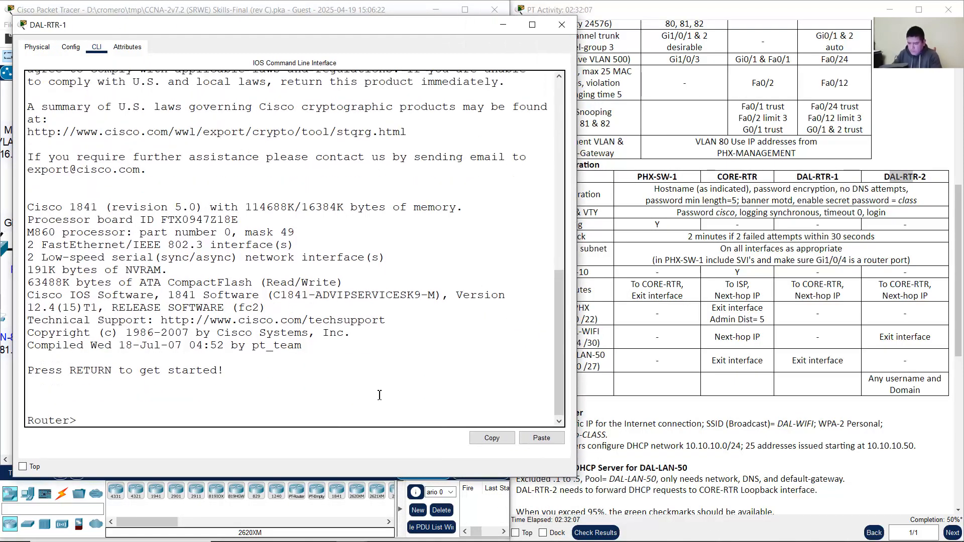
{"action": "type", "text": "en"}
{"action": "key", "text": "Return"}
{"action": "type", "text": "conf term"}
{"action": "key", "text": "Return"}
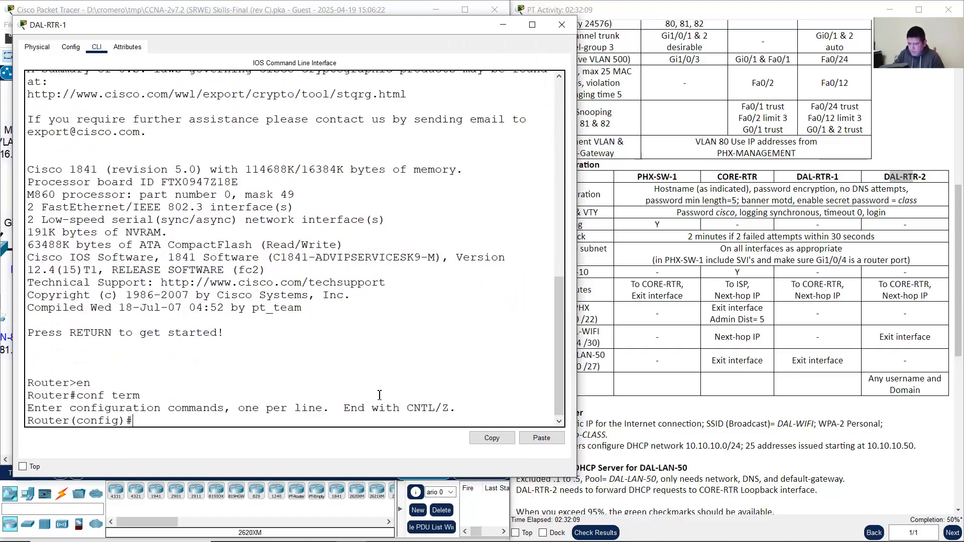
{"action": "right_click", "coordinate": [379, 397]}
{"action": "left_click", "coordinate": [403, 413]}
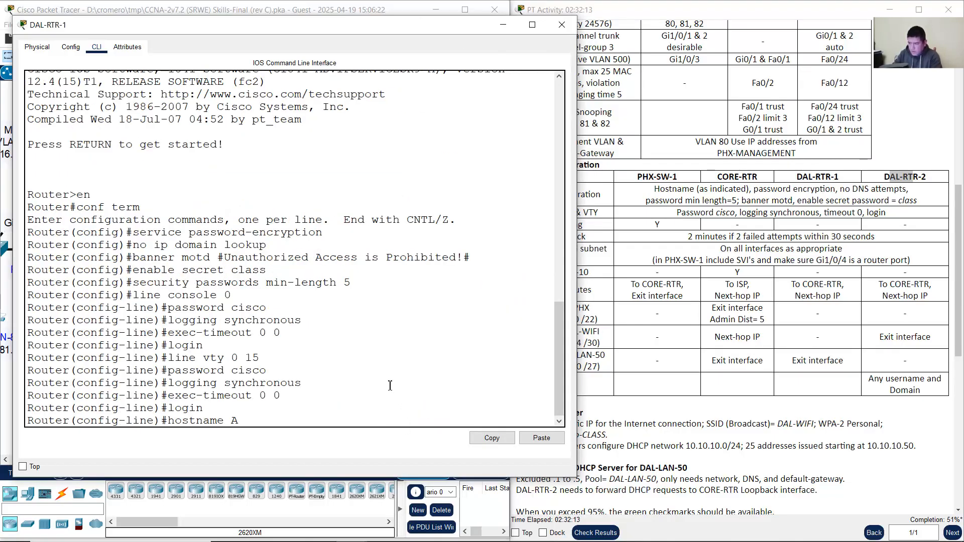
{"action": "type", "text": "DAL-R"}
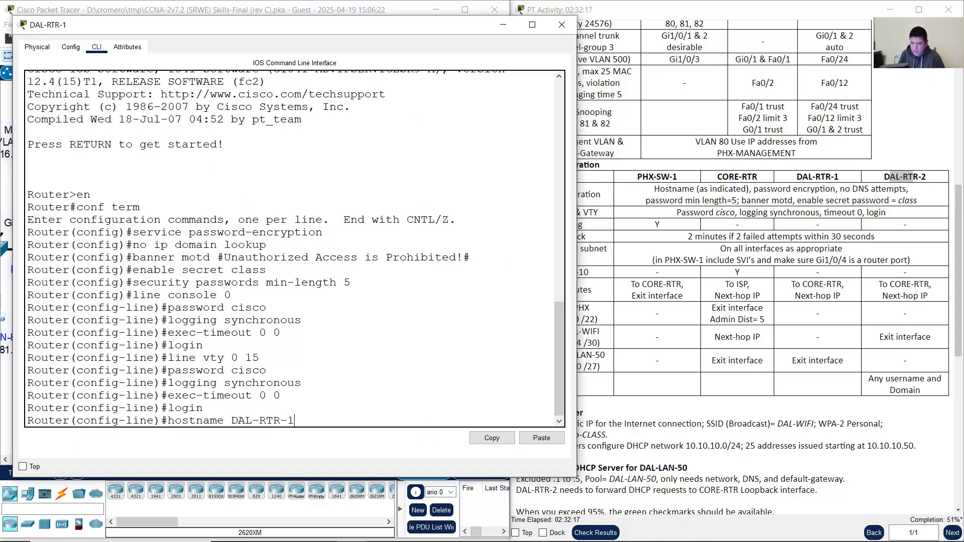
{"action": "type", "text": "TR-1"}
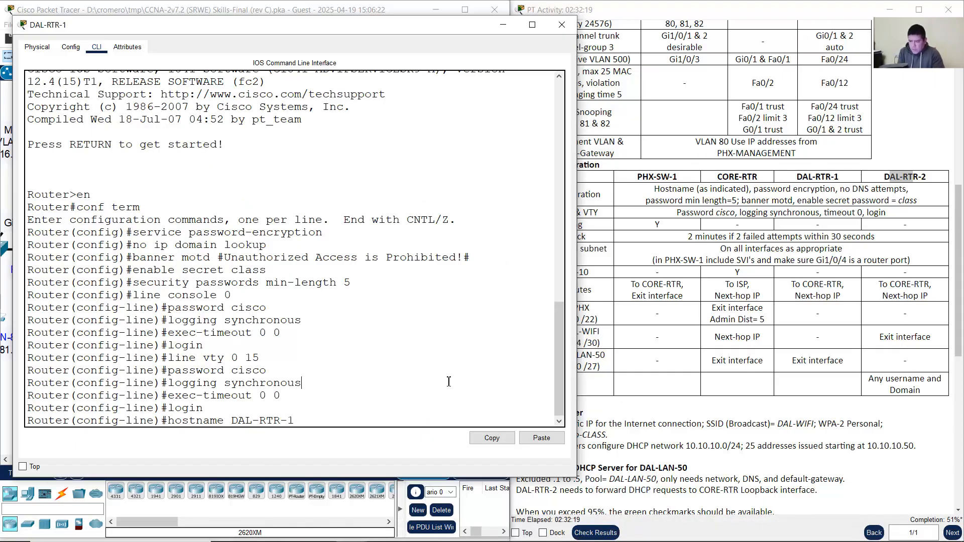
{"action": "key", "text": "Return"}
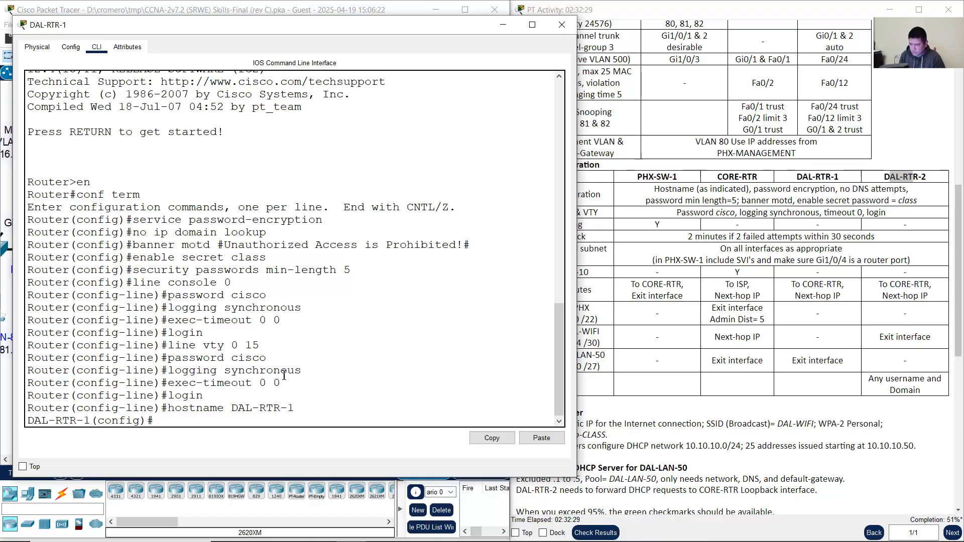
{"action": "left_click", "coordinate": [499, 28]}
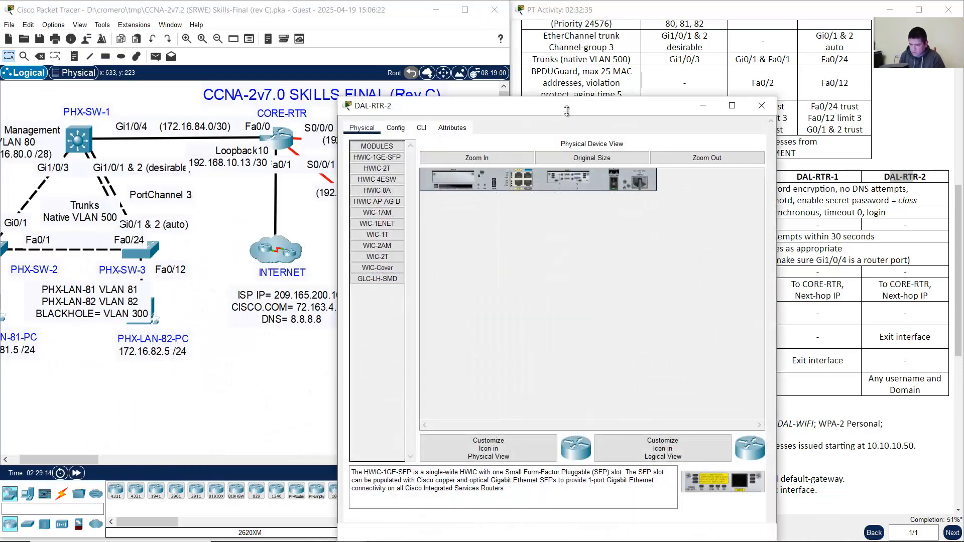
Step: Enlarge DAL-RTR-2's window and enter global configuration mode with en and conf term
{"action": "left_click_drag", "start_coordinate": [572, 107], "coordinate": [247, 23]}
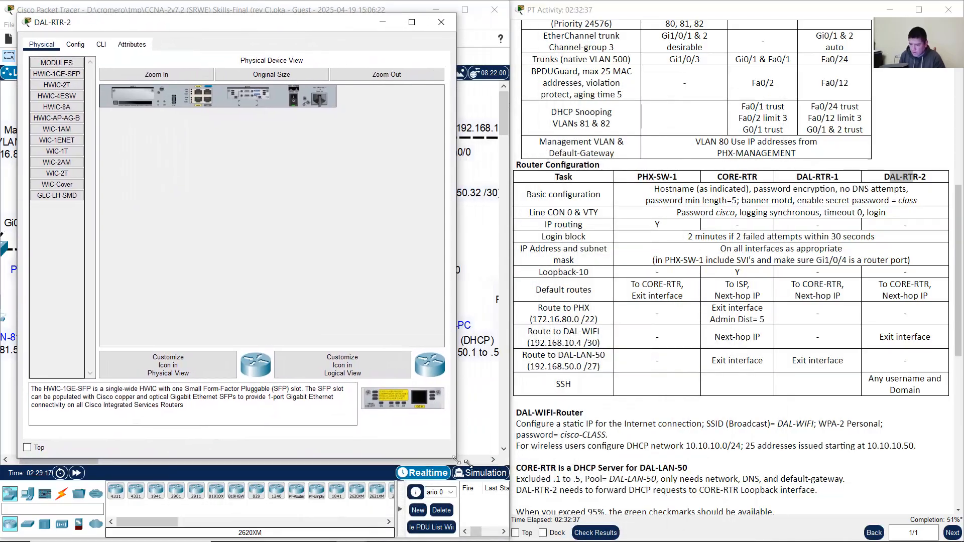
{"action": "left_click_drag", "start_coordinate": [456, 459], "coordinate": [556, 487]}
{"action": "left_click", "coordinate": [101, 44]}
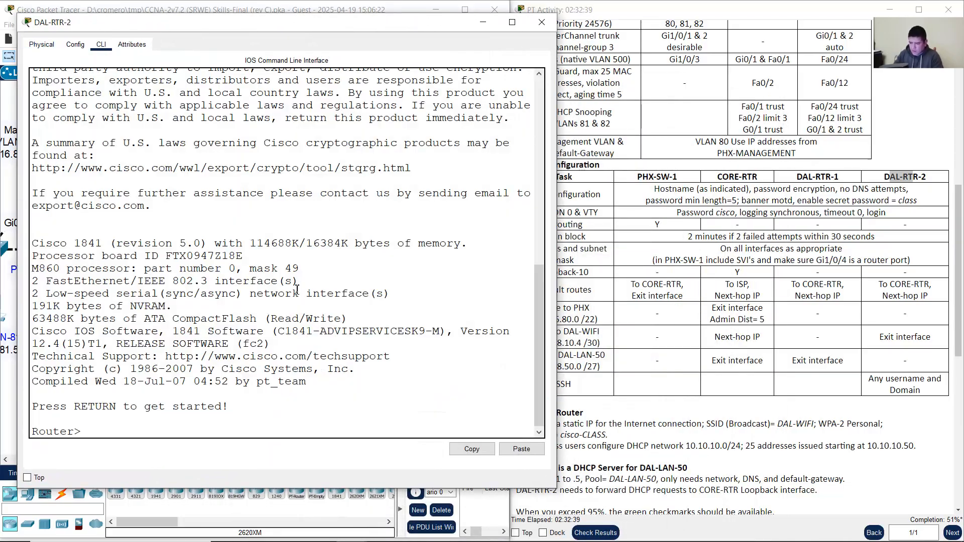
{"action": "type", "text": "en"}
{"action": "key", "text": "Return"}
{"action": "type", "text": "conf term"}
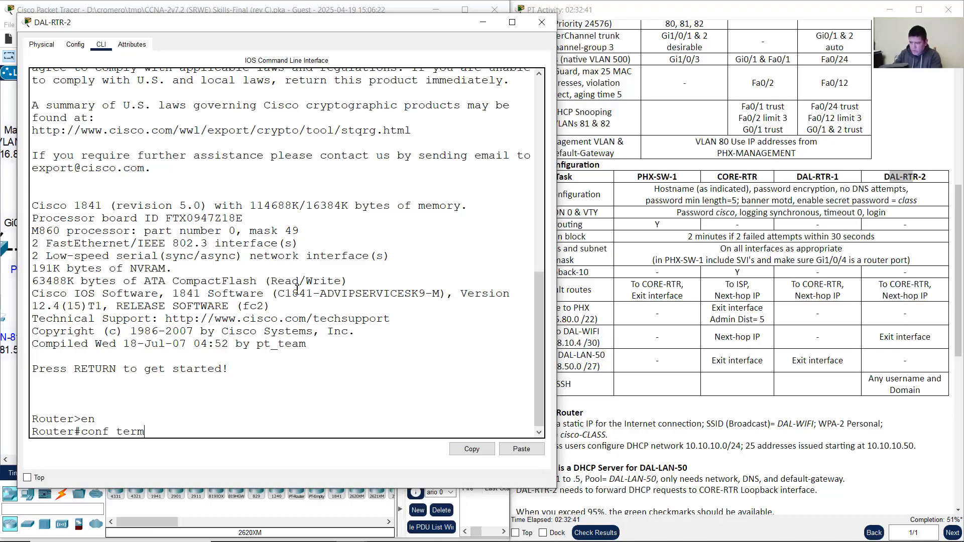
{"action": "key", "text": "Return"}
Step: Paste the security configuration, set hostname DAL-RTR-2, and return to the topology and instructions
{"action": "right_click", "coordinate": [262, 384]}
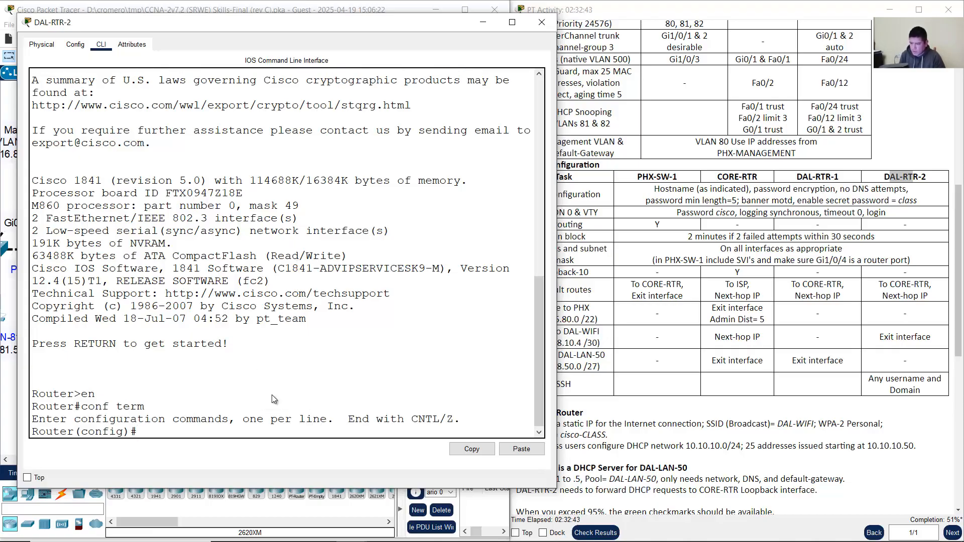
{"action": "left_click", "coordinate": [273, 400]}
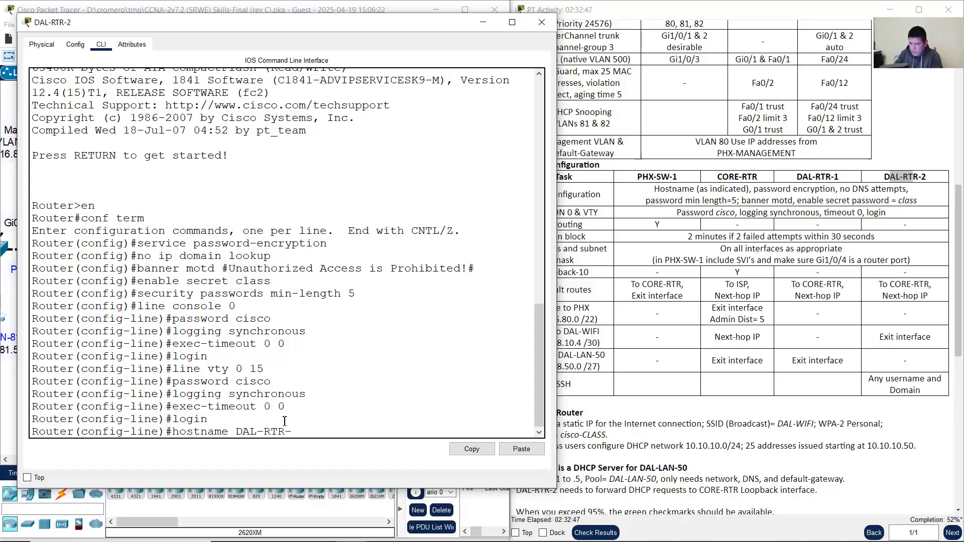
{"action": "type", "text": "DAL-RTR-2"}
{"action": "key", "text": "Return"}
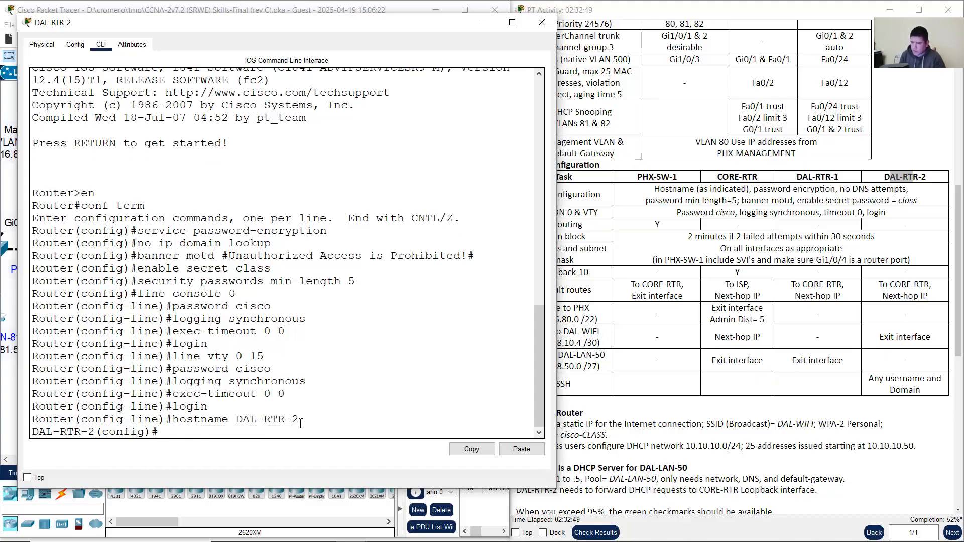
{"action": "left_click_drag", "start_coordinate": [300, 420], "coordinate": [222, 381]}
{"action": "left_click", "coordinate": [378, 3]}
{"action": "left_click", "coordinate": [794, 221]}
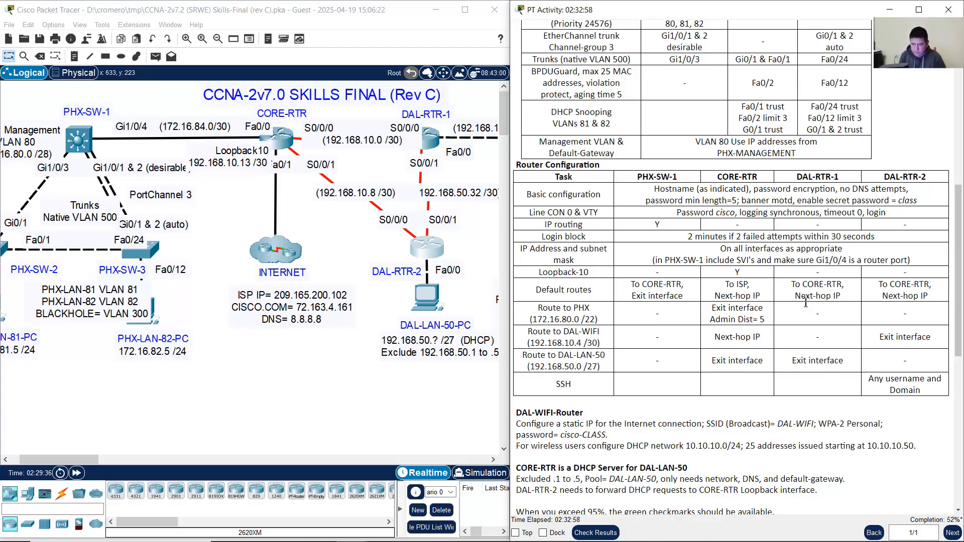
Step: Read the PHX-SW-1 IP routing requirement, then enter ip routing at the switch's config prompt
{"action": "left_click_drag", "start_coordinate": [542, 229], "coordinate": [662, 226]}
{"action": "left_click", "coordinate": [661, 227]}
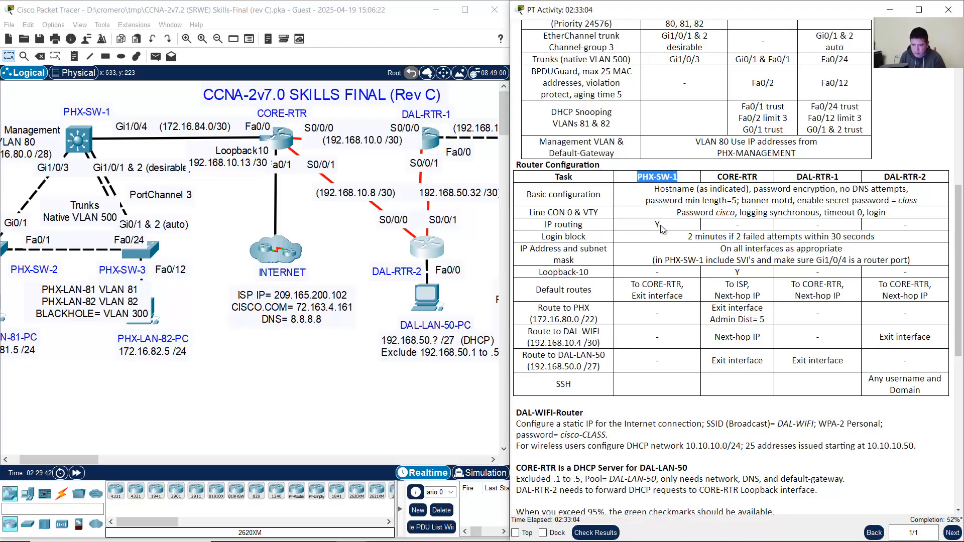
{"action": "left_click_drag", "start_coordinate": [663, 227], "coordinate": [545, 225]}
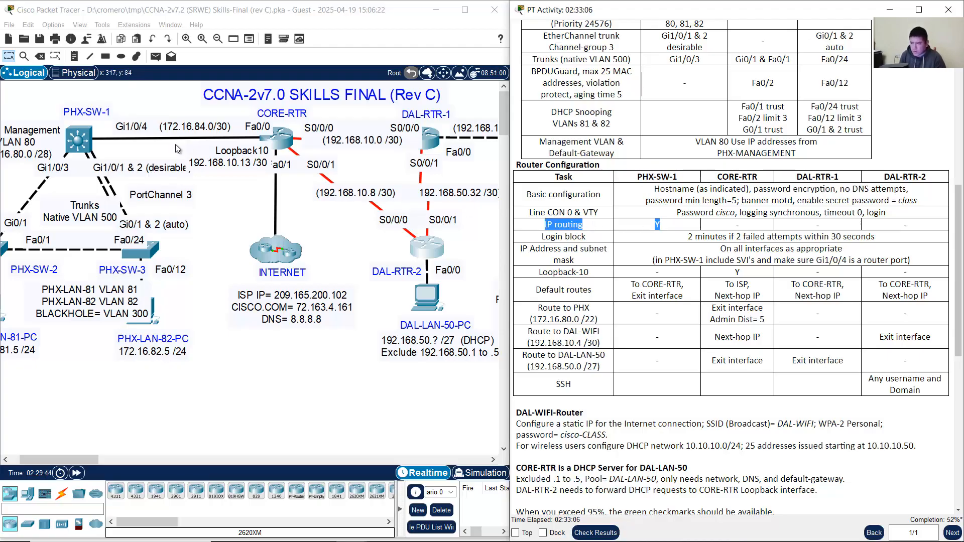
{"action": "left_click", "coordinate": [73, 143]}
{"action": "left_click", "coordinate": [237, 401]}
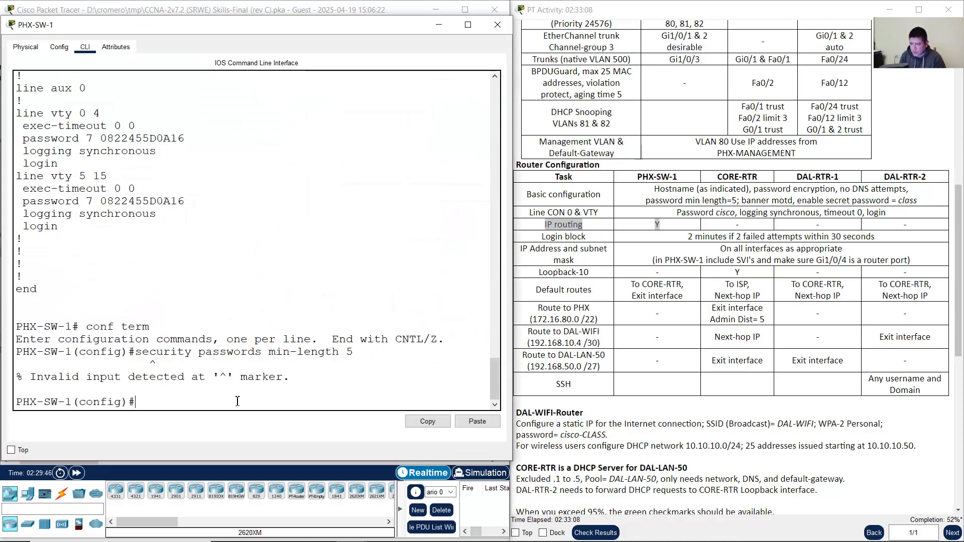
{"action": "left_click_drag", "start_coordinate": [146, 404], "coordinate": [3, 398]}
{"action": "left_click", "coordinate": [271, 396]}
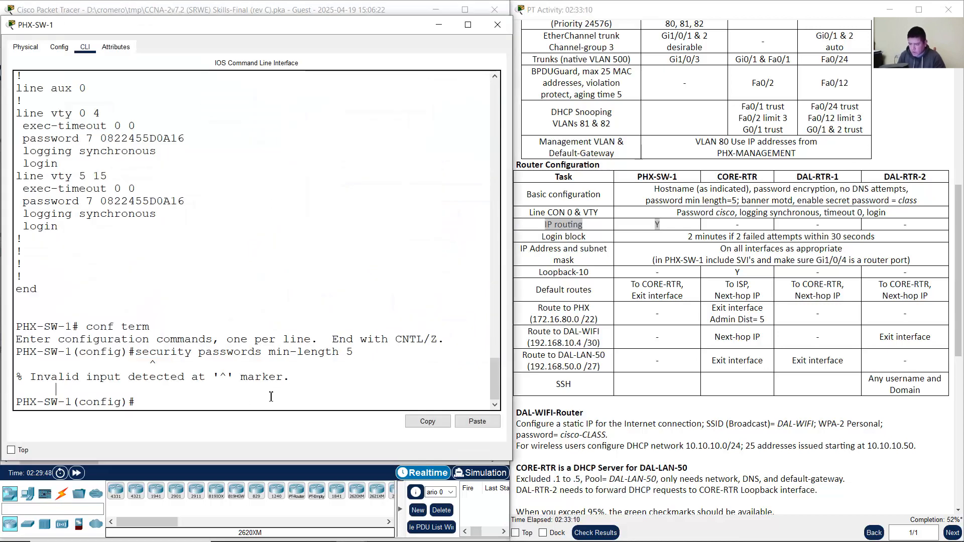
{"action": "type", "text": "ip routing"}
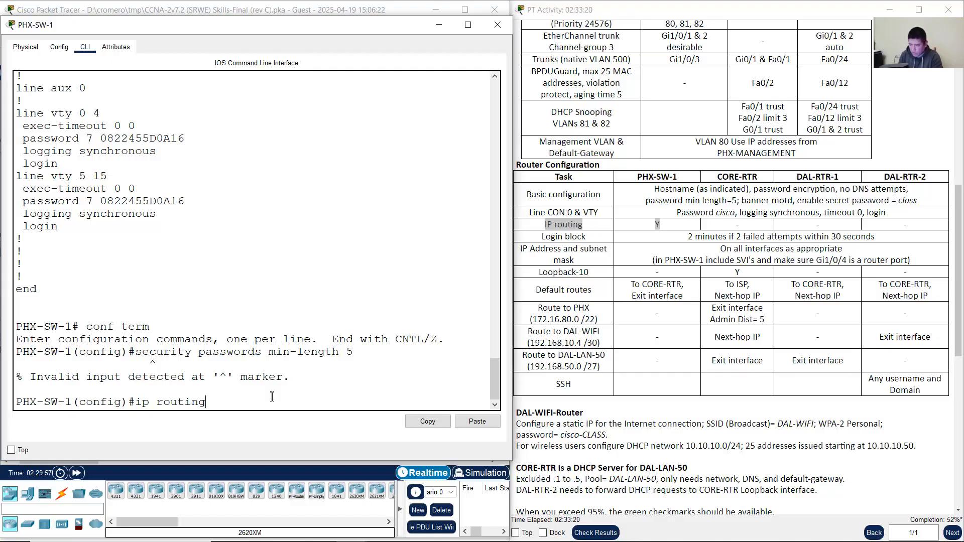
{"action": "key", "text": "Return"}
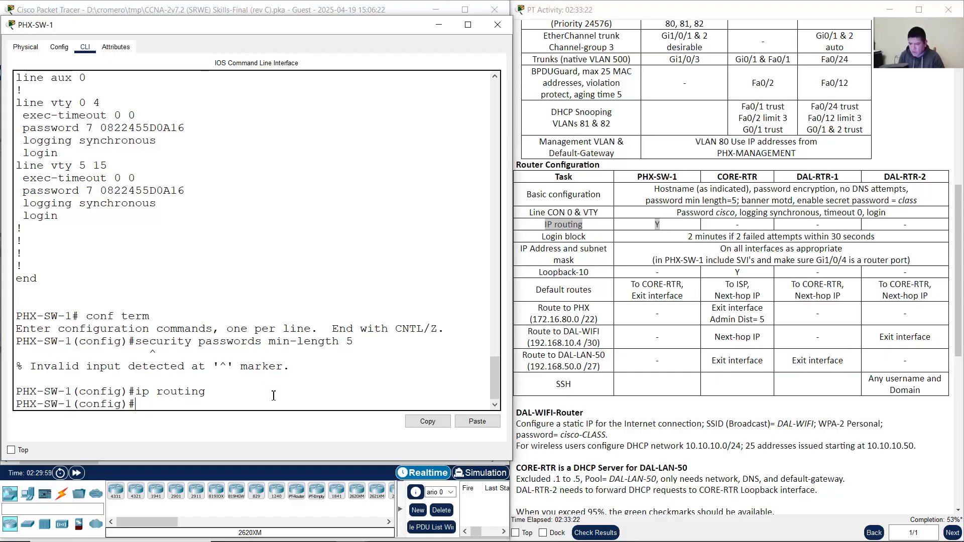
Step: Close the PHX-SW-1 window and read the table's login block requirement (2 minutes, 30 seconds)
{"action": "left_click", "coordinate": [439, 25]}
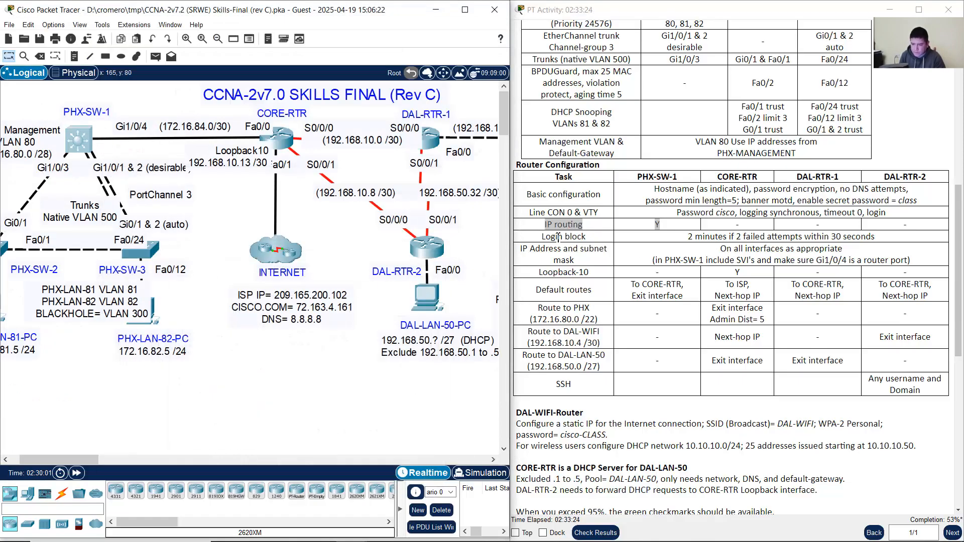
{"action": "left_click_drag", "start_coordinate": [534, 240], "coordinate": [609, 242]}
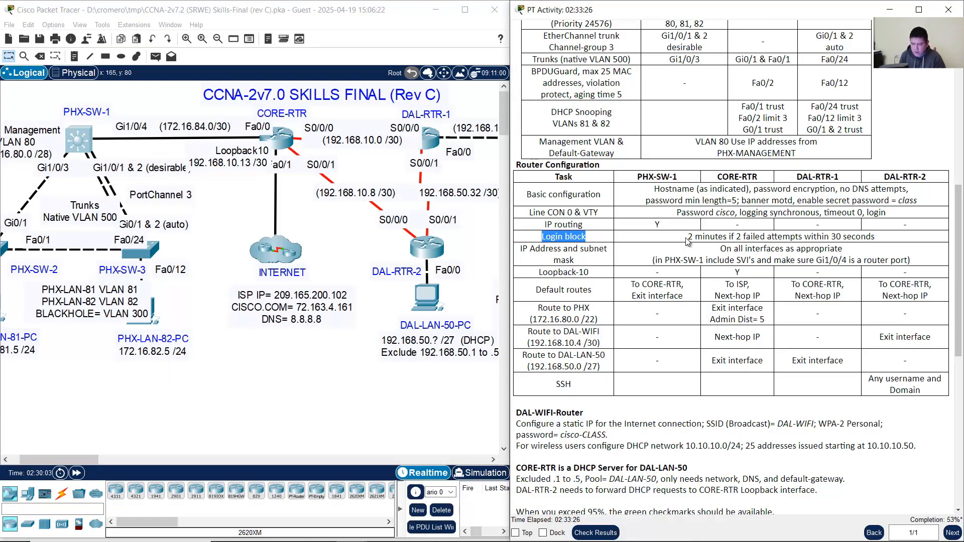
{"action": "left_click_drag", "start_coordinate": [693, 237], "coordinate": [875, 236]}
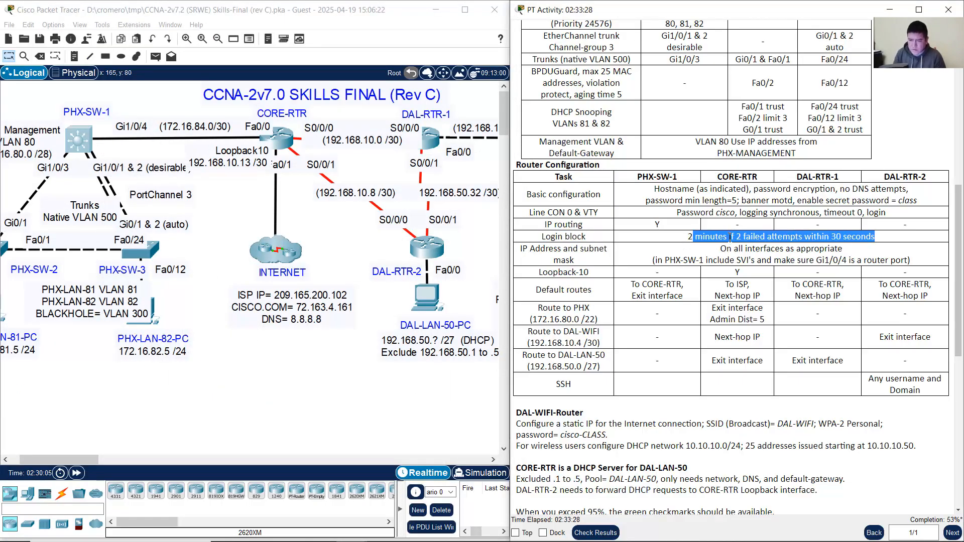
{"action": "left_click", "coordinate": [689, 236]}
{"action": "left_click_drag", "start_coordinate": [688, 237], "coordinate": [882, 241]}
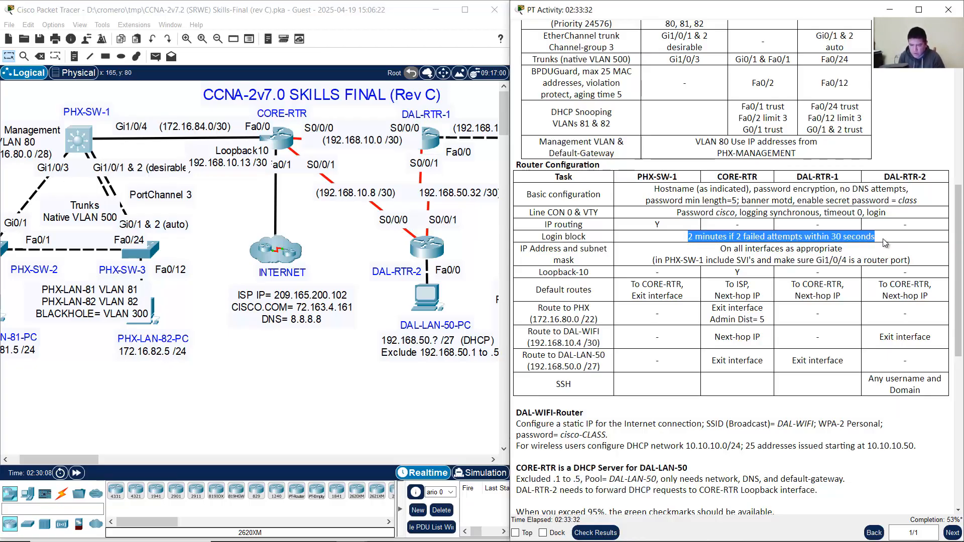
Step: Paste a sample login block-for line into the notes and edit it to block-for 2 attempts 2 within 30
{"action": "right_click", "coordinate": [47, 456]}
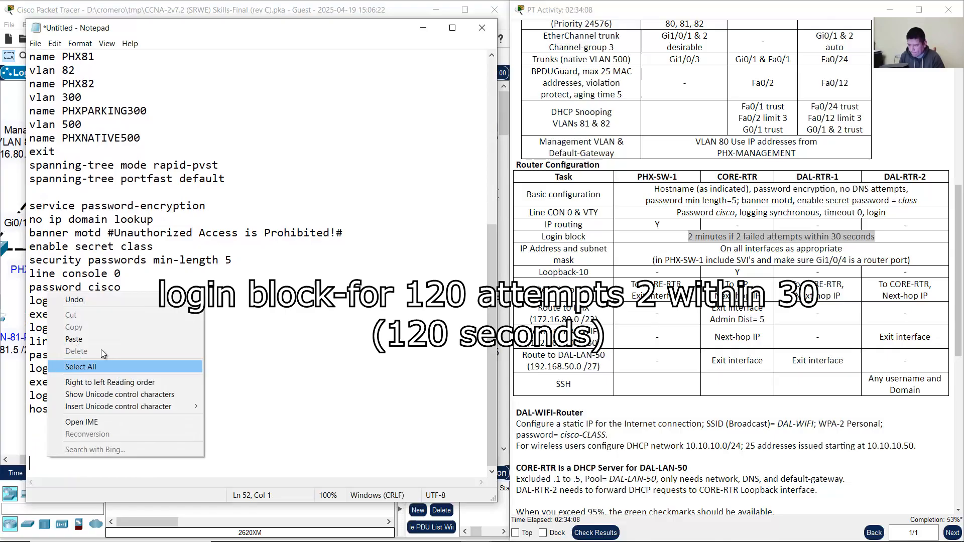
{"action": "left_click", "coordinate": [101, 340]}
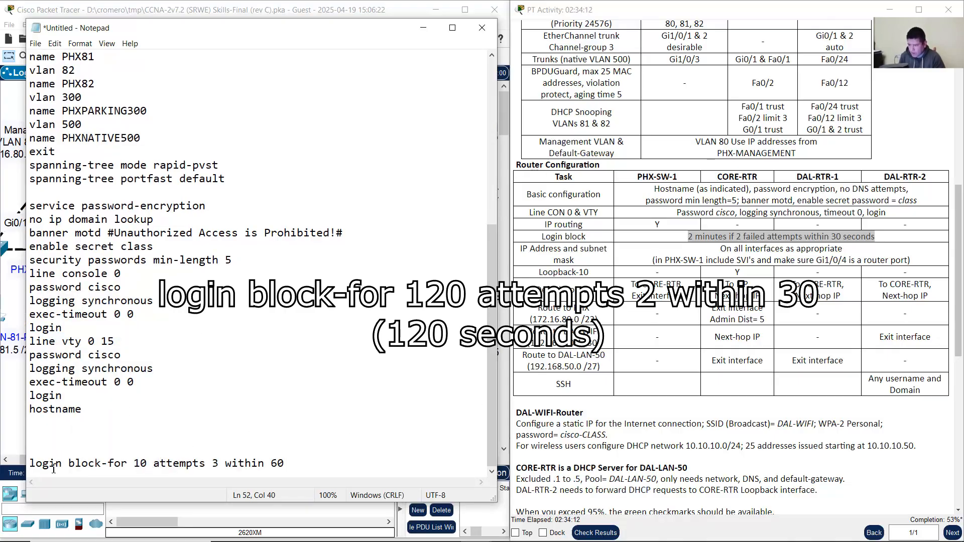
{"action": "left_click_drag", "start_coordinate": [31, 463], "coordinate": [134, 466]}
{"action": "left_click", "coordinate": [149, 467]}
{"action": "type", "text": "2"}
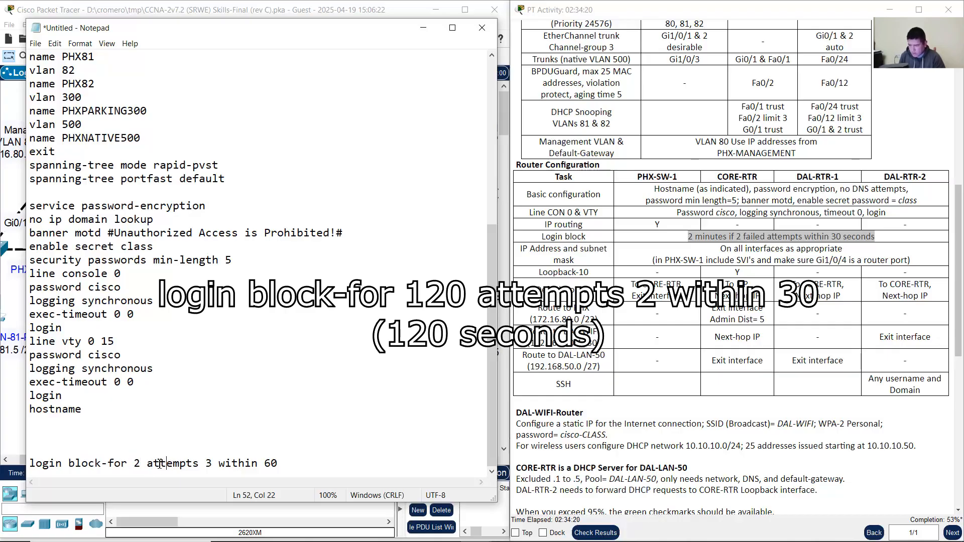
{"action": "double_click", "coordinate": [159, 465]}
{"action": "left_click_drag", "start_coordinate": [213, 462], "coordinate": [200, 463]}
{"action": "type", "text": "2"}
{"action": "type", "text": "3"}
{"action": "key", "text": "BackSpace"}
{"action": "key", "text": "BackSpace"}
{"action": "type", "text": "3"}
Step: Verify the edited values against the requirement and copy the finished login block-for line
{"action": "left_click_drag", "start_coordinate": [687, 239], "coordinate": [701, 241]}
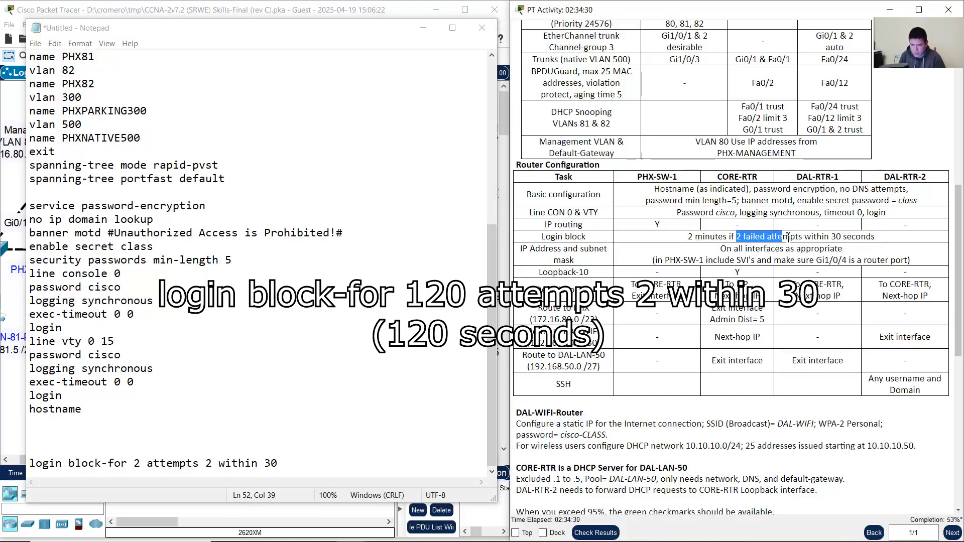
{"action": "left_click_drag", "start_coordinate": [829, 236], "coordinate": [875, 237]}
{"action": "left_click_drag", "start_coordinate": [123, 462], "coordinate": [294, 464]}
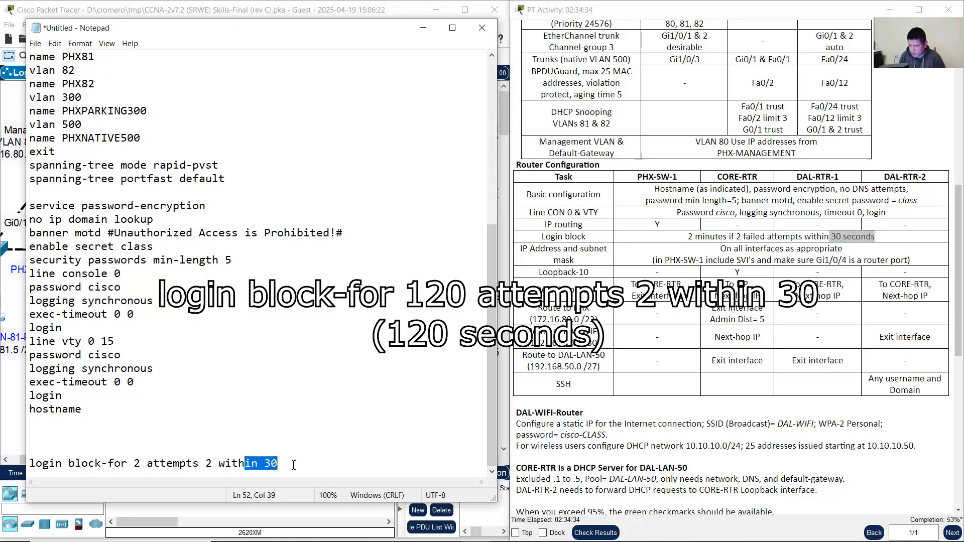
{"action": "left_click", "coordinate": [296, 465]}
{"action": "key", "text": "shift+Home"}
{"action": "right_click", "coordinate": [64, 463]}
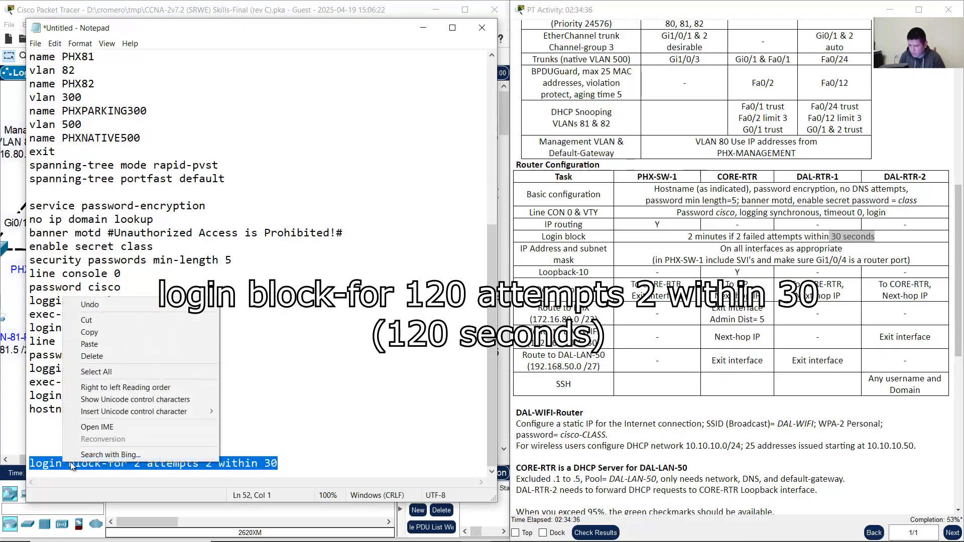
{"action": "left_click", "coordinate": [138, 333]}
Step: Apply login block-for 2 attempts 2 within 30 on CORE-RTR's CLI
{"action": "left_click", "coordinate": [422, 29]}
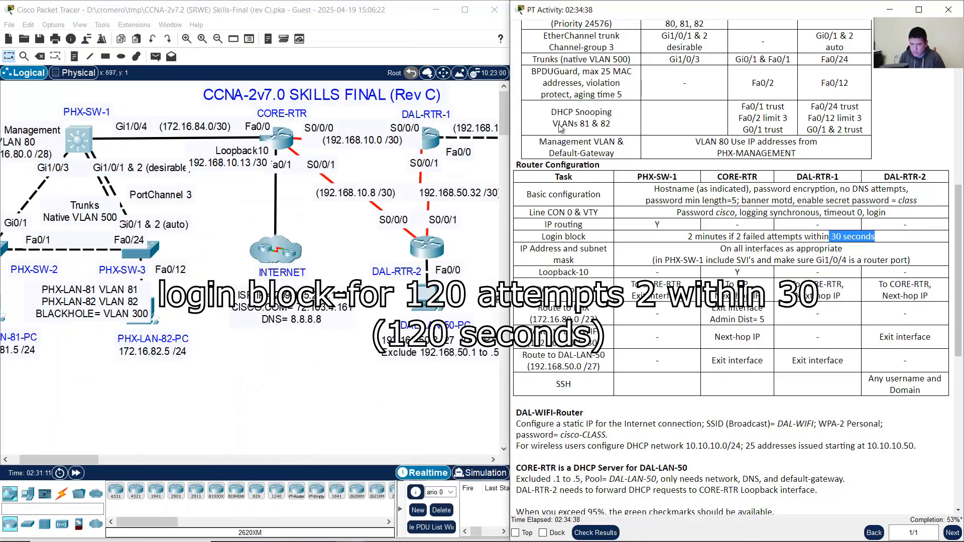
{"action": "left_click", "coordinate": [287, 145]}
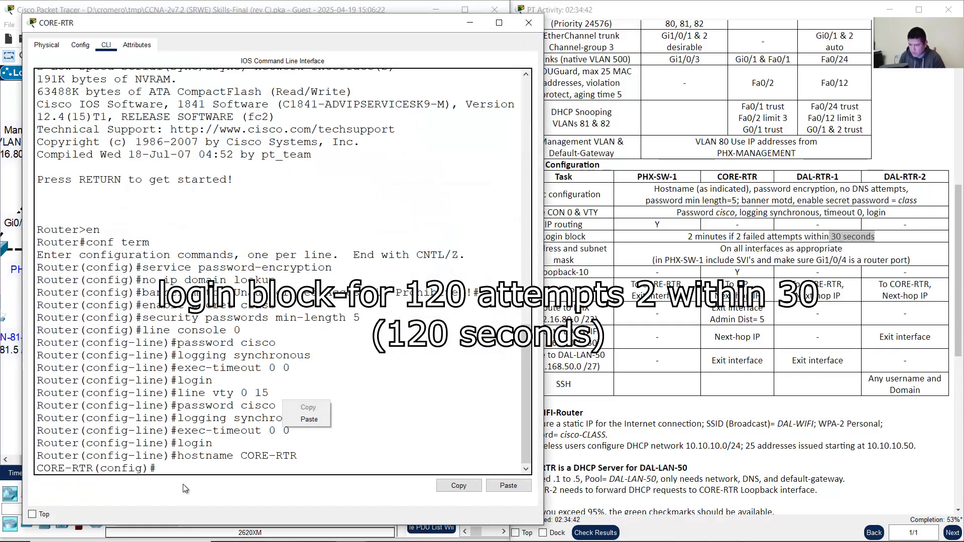
{"action": "left_click_drag", "start_coordinate": [151, 468], "coordinate": [26, 472]}
{"action": "left_click", "coordinate": [220, 471]}
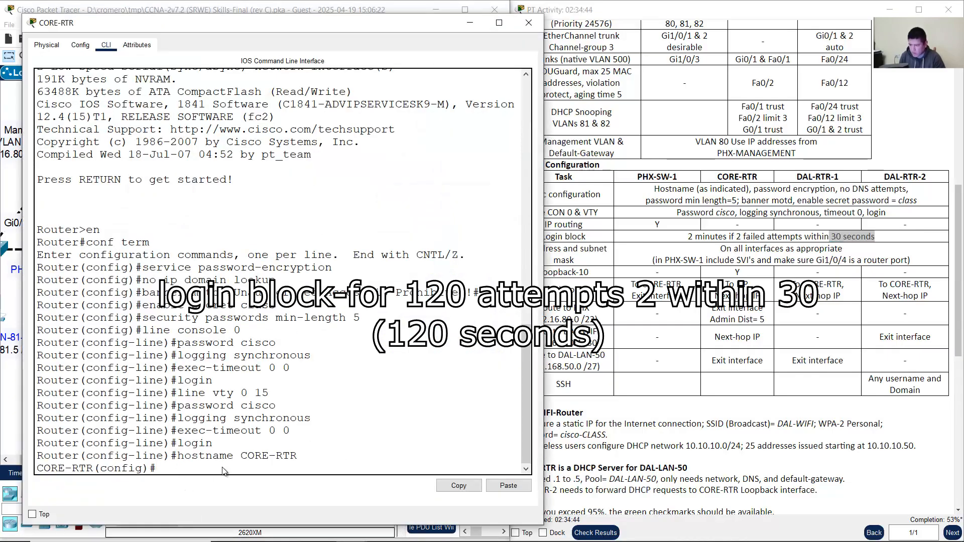
{"action": "right_click", "coordinate": [222, 470]}
{"action": "left_click", "coordinate": [255, 485]}
{"action": "key", "text": "Return"}
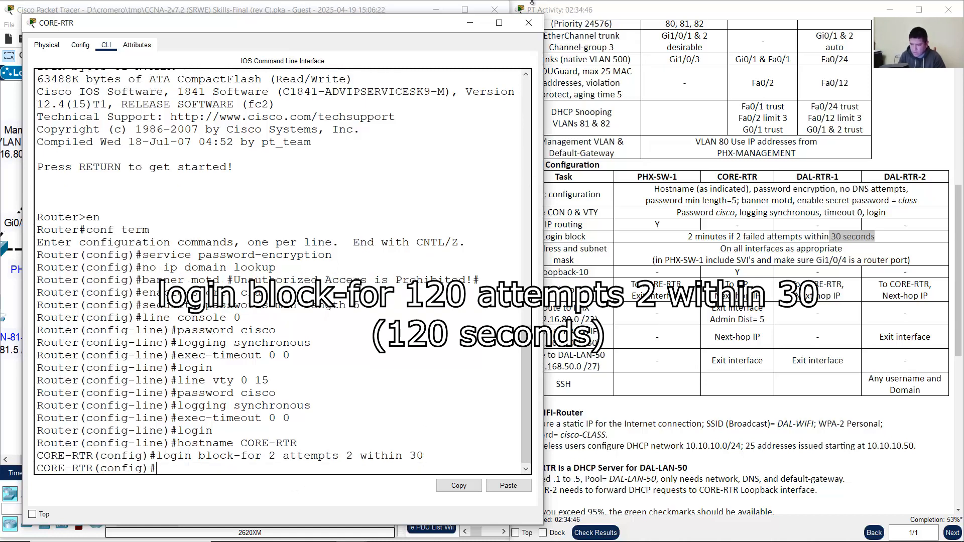
{"action": "left_click", "coordinate": [470, 29]}
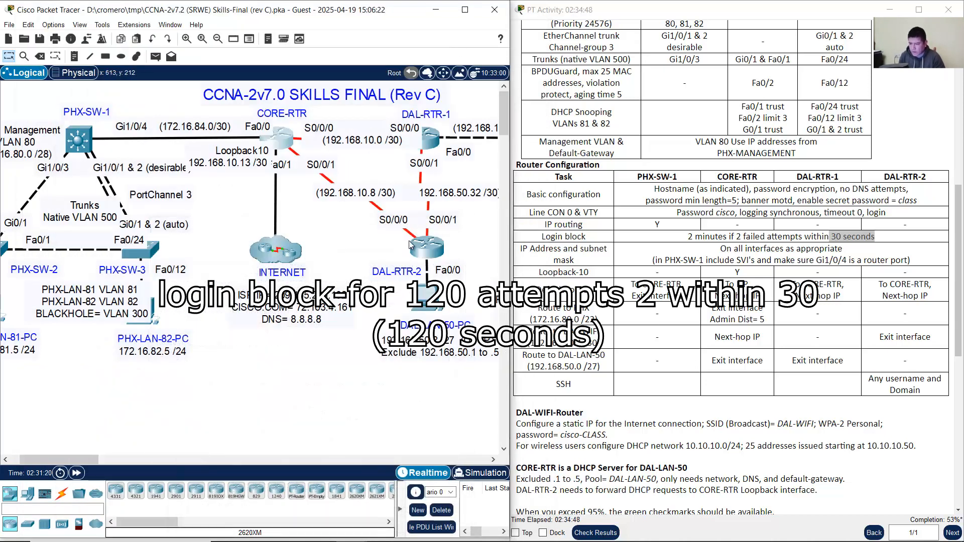
Step: Apply the same login block-for 2 attempts 2 within 30 command on DAL-RTR-1
{"action": "left_click", "coordinate": [431, 138]}
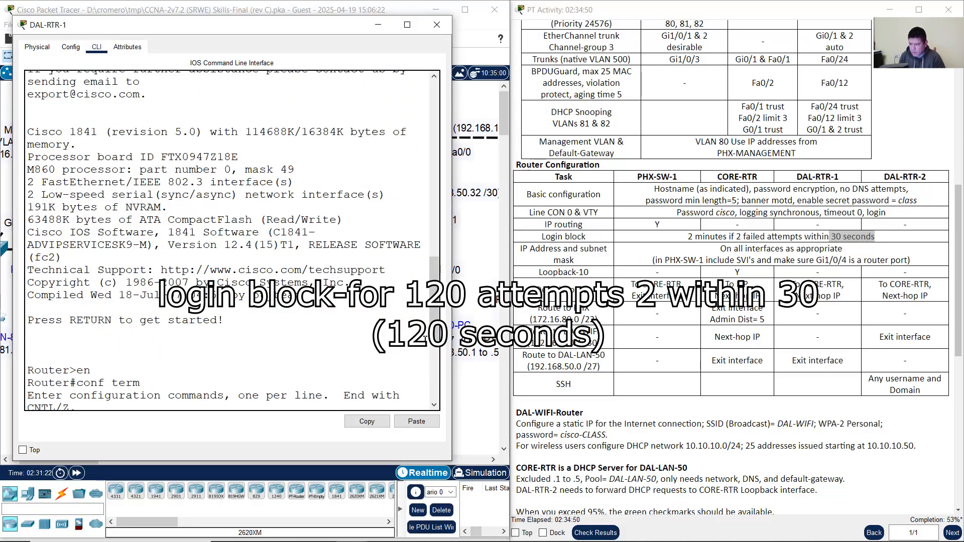
{"action": "scroll", "coordinate": [421, 361], "scroll_direction": "down", "scroll_amount": 8}
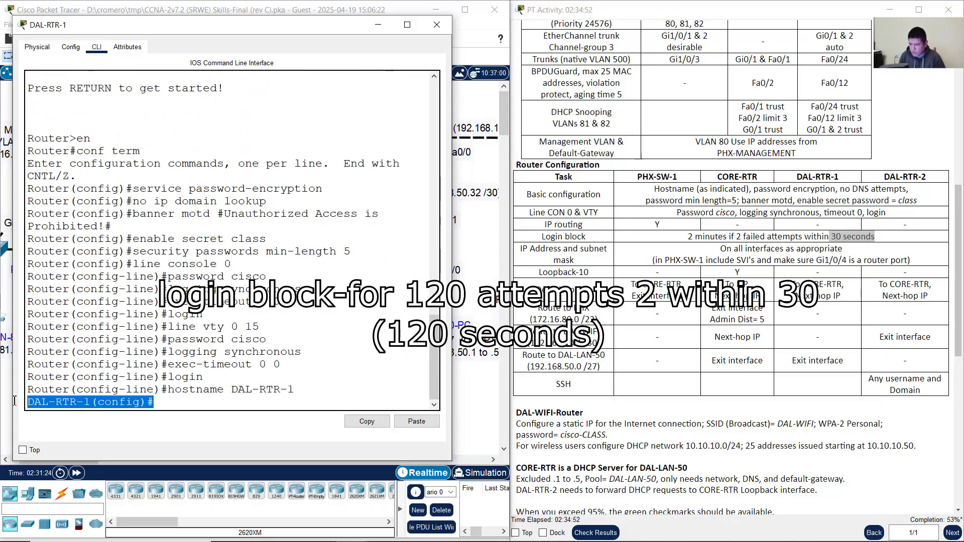
{"action": "right_click", "coordinate": [190, 402]}
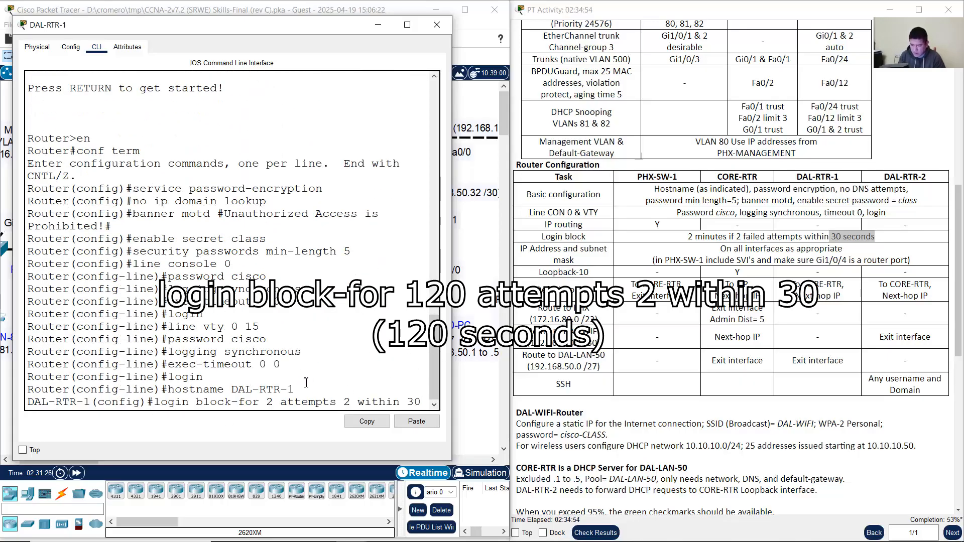
{"action": "left_click_drag", "start_coordinate": [451, 284], "coordinate": [511, 284]}
{"action": "key", "text": "Return"}
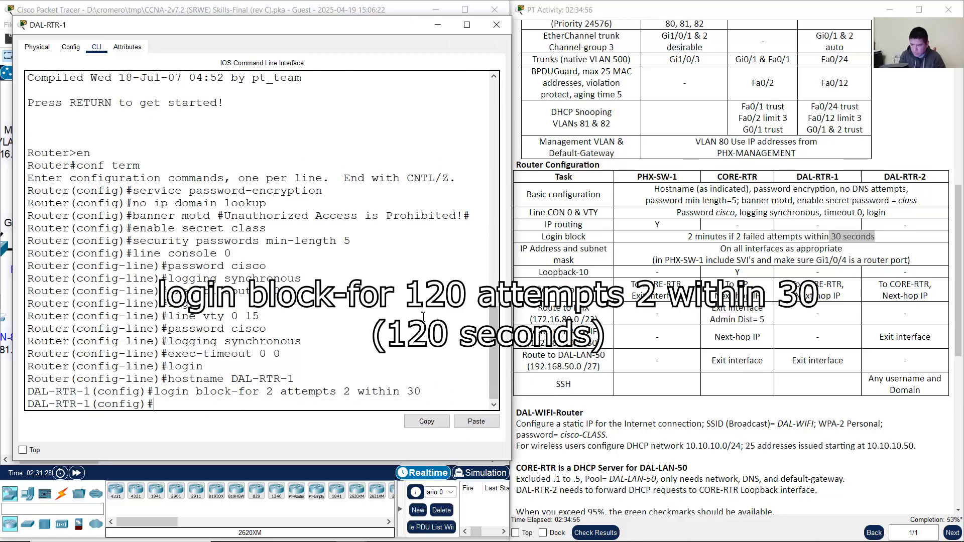
{"action": "left_click", "coordinate": [367, 2]}
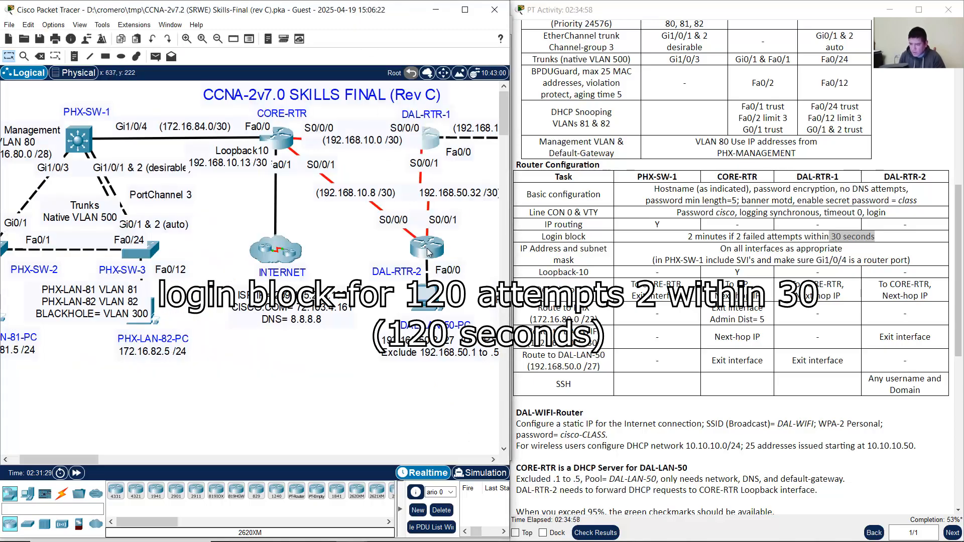
Step: Apply login block-for 2 attempts 2 within 30 on DAL-RTR-2 and close its window
{"action": "left_click", "coordinate": [428, 252]}
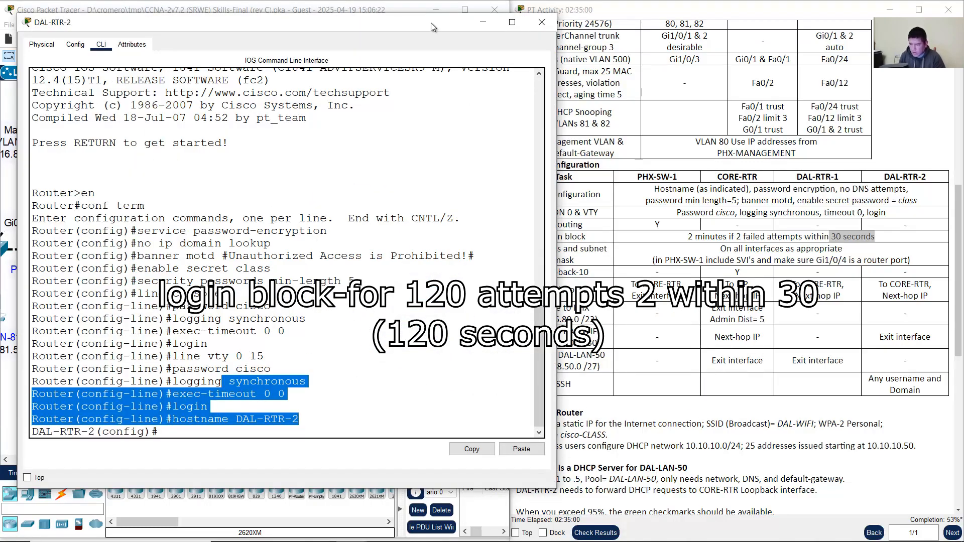
{"action": "right_click", "coordinate": [258, 424]}
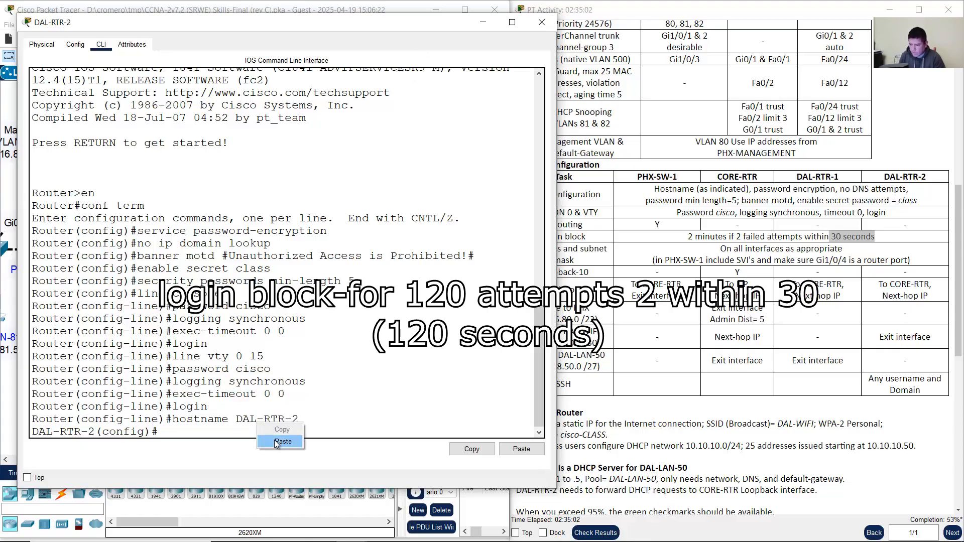
{"action": "left_click", "coordinate": [282, 441]}
{"action": "key", "text": "Return"}
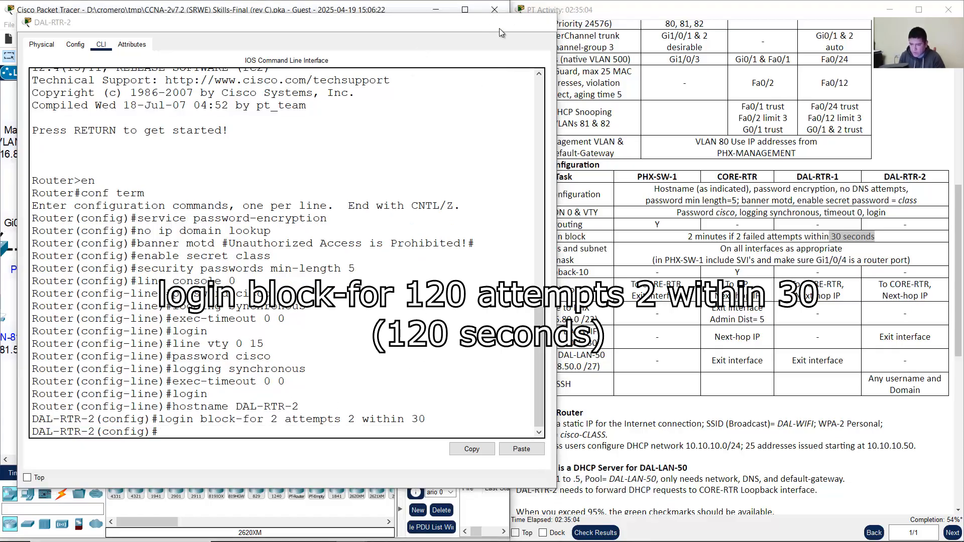
{"action": "left_click", "coordinate": [541, 22]}
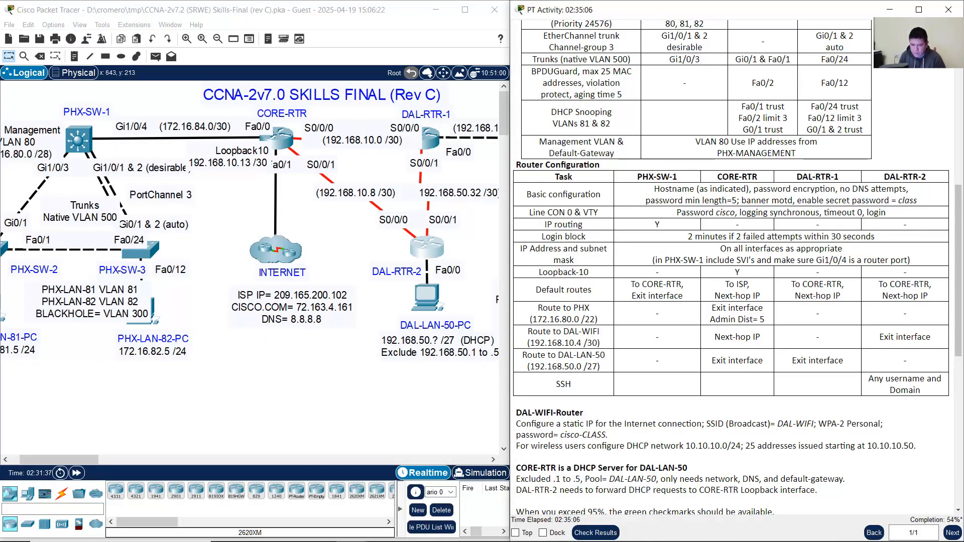
{"action": "left_click_drag", "start_coordinate": [530, 248], "coordinate": [585, 261]}
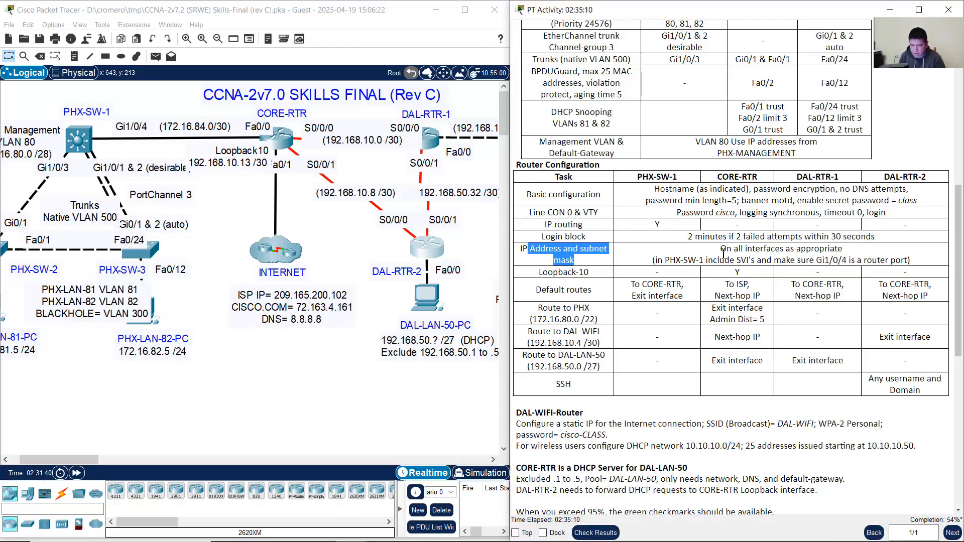
{"action": "left_click_drag", "start_coordinate": [721, 250], "coordinate": [855, 255]}
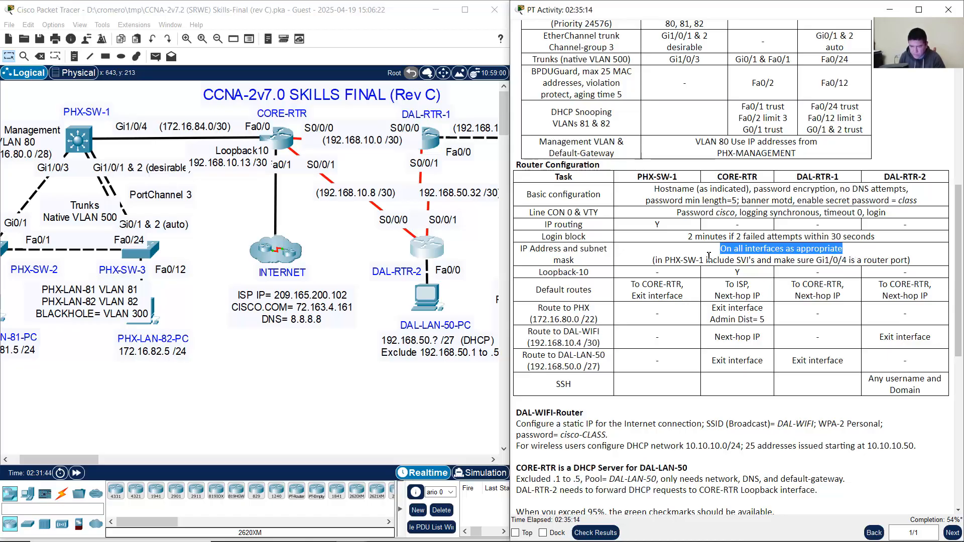
{"action": "left_click_drag", "start_coordinate": [664, 260], "coordinate": [908, 258]}
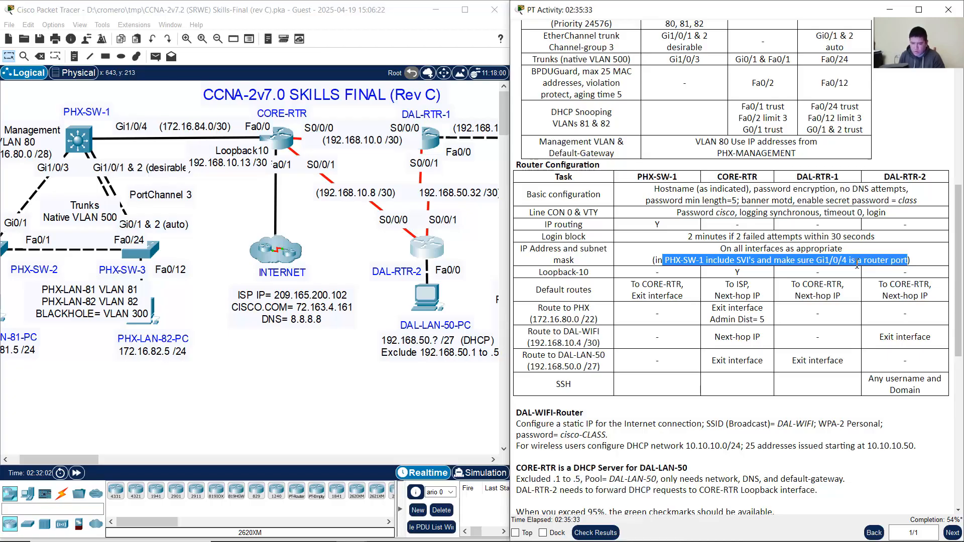
{"action": "left_click_drag", "start_coordinate": [149, 107], "coordinate": [128, 131]}
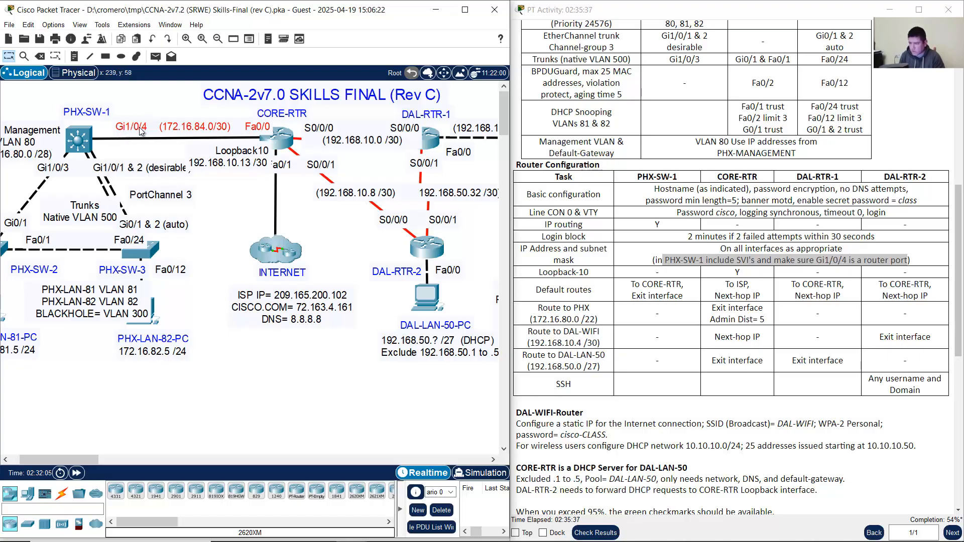
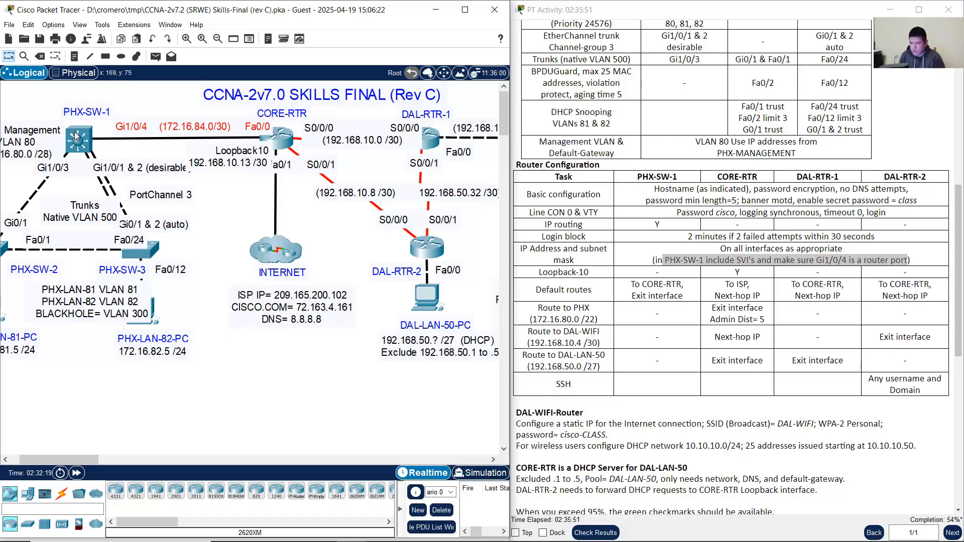
Step: Start an 'int vlan' command in PHX-SW-1's widened CLI, then scroll the instructions to the top
{"action": "left_click", "coordinate": [90, 139]}
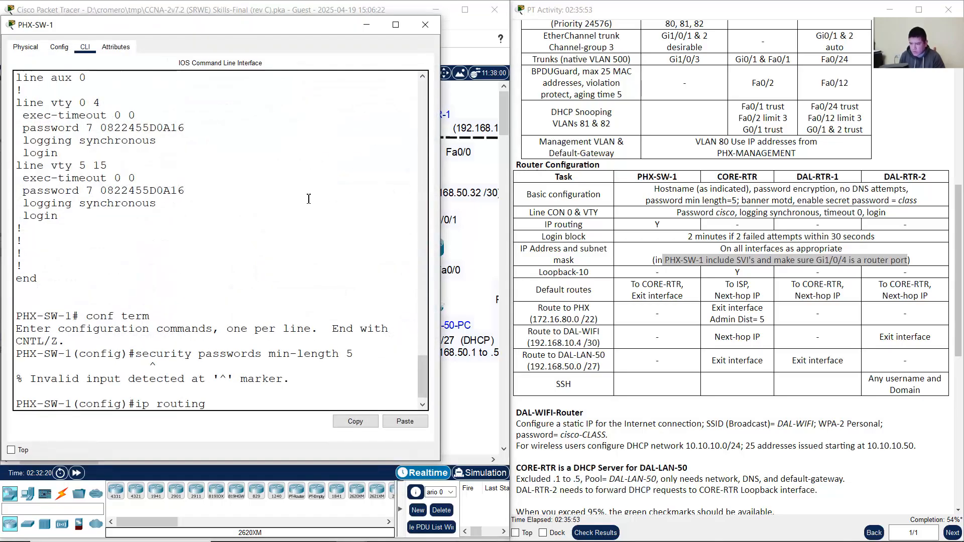
{"action": "left_click_drag", "start_coordinate": [444, 246], "coordinate": [516, 247]}
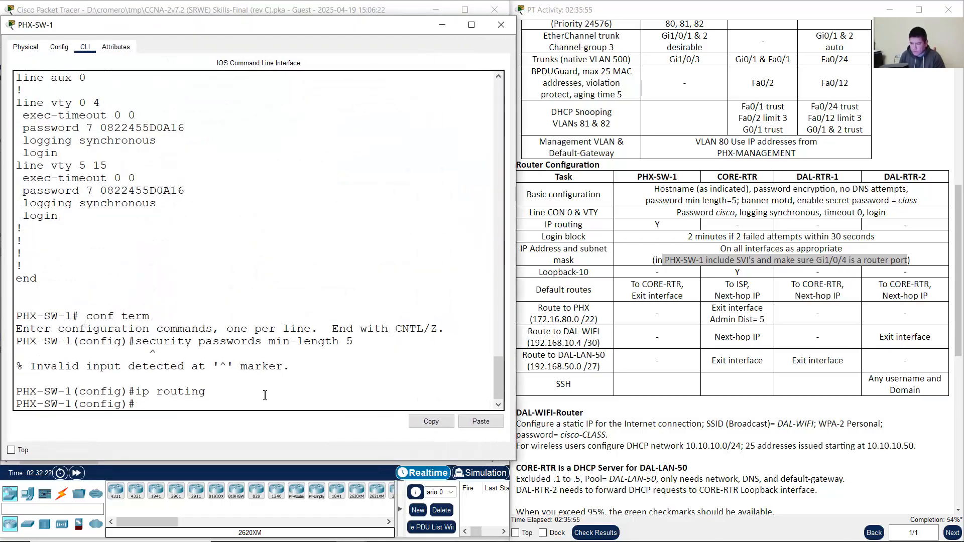
{"action": "type", "text": "int vlan"}
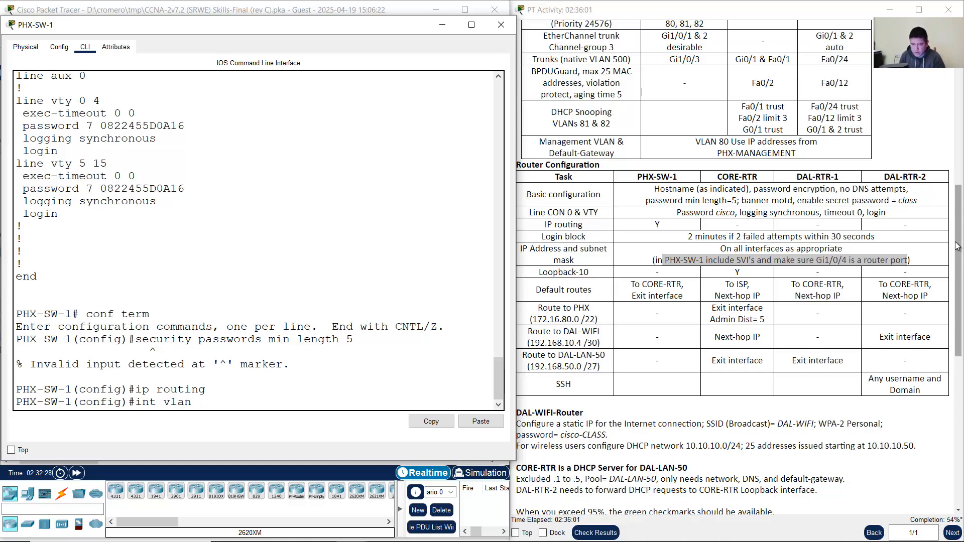
{"action": "left_click_drag", "start_coordinate": [958, 241], "coordinate": [958, 90]}
{"action": "left_click", "coordinate": [322, 4]}
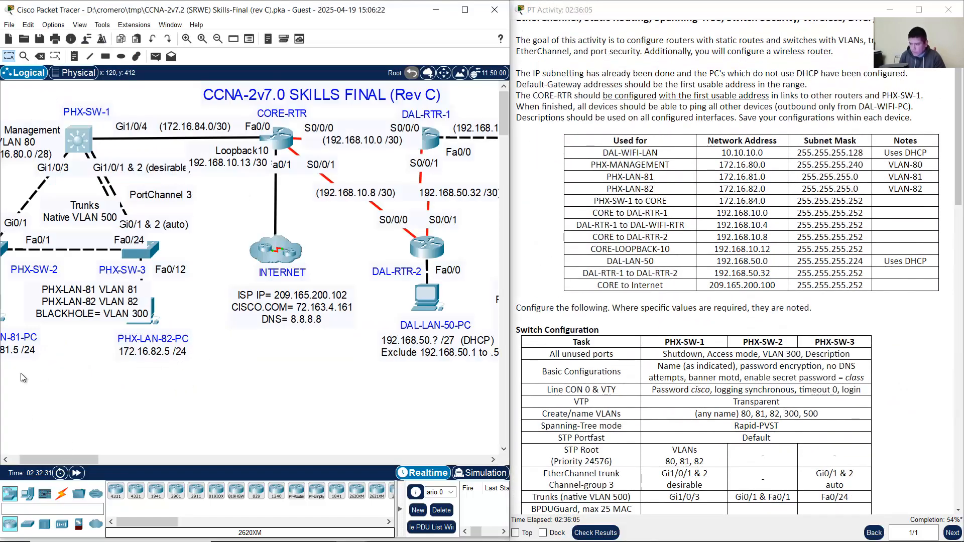
{"action": "left_click_drag", "start_coordinate": [15, 390], "coordinate": [195, 217]}
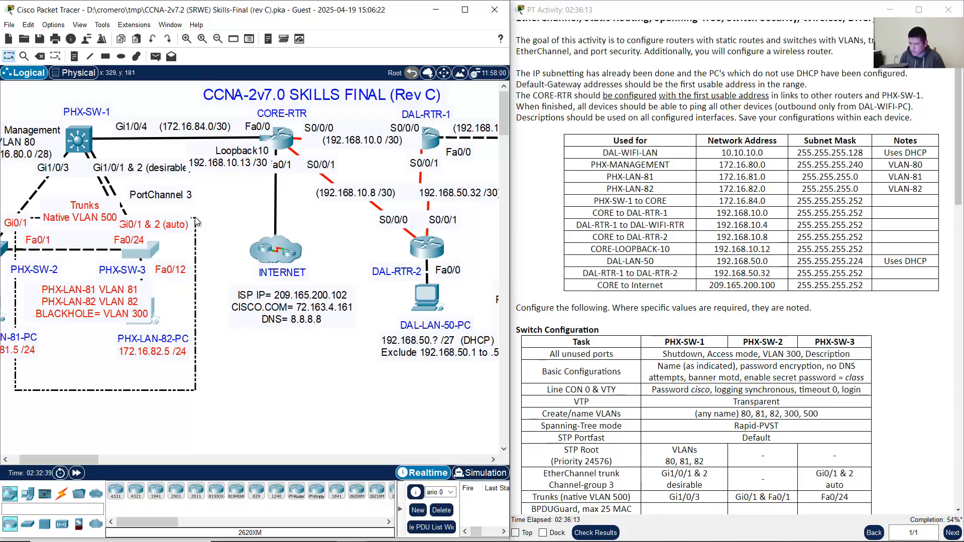
{"action": "left_click_drag", "start_coordinate": [195, 217], "coordinate": [195, 217]}
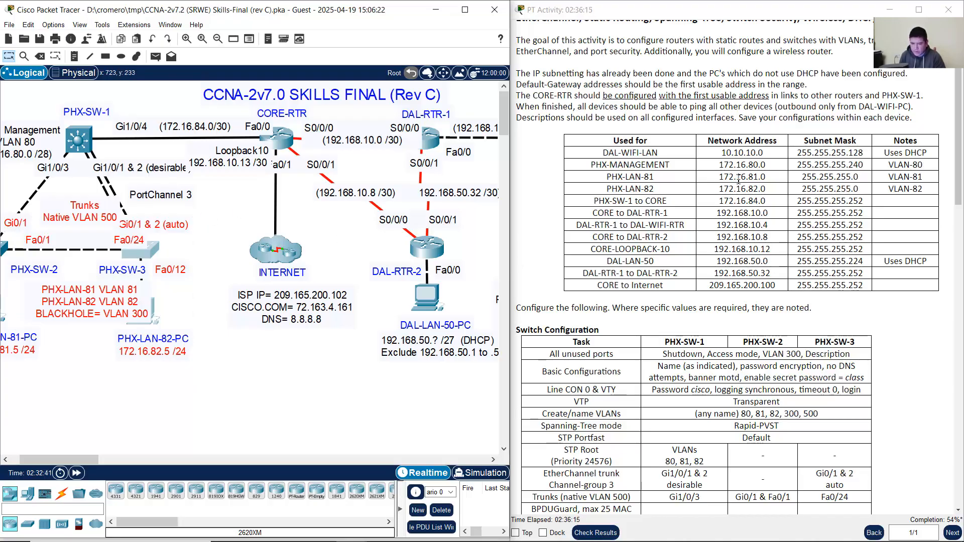
{"action": "left_click_drag", "start_coordinate": [623, 165], "coordinate": [940, 189]}
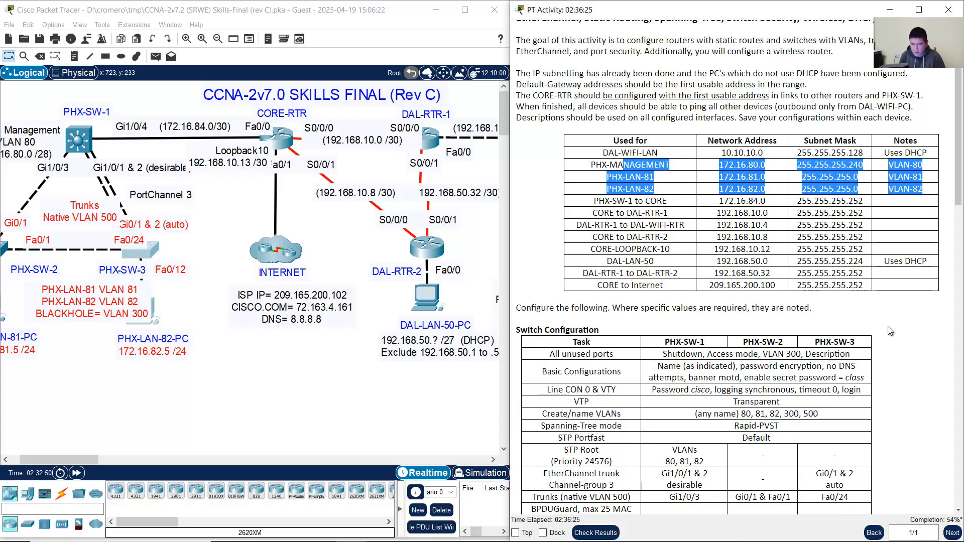
{"action": "double_click", "coordinate": [789, 413]}
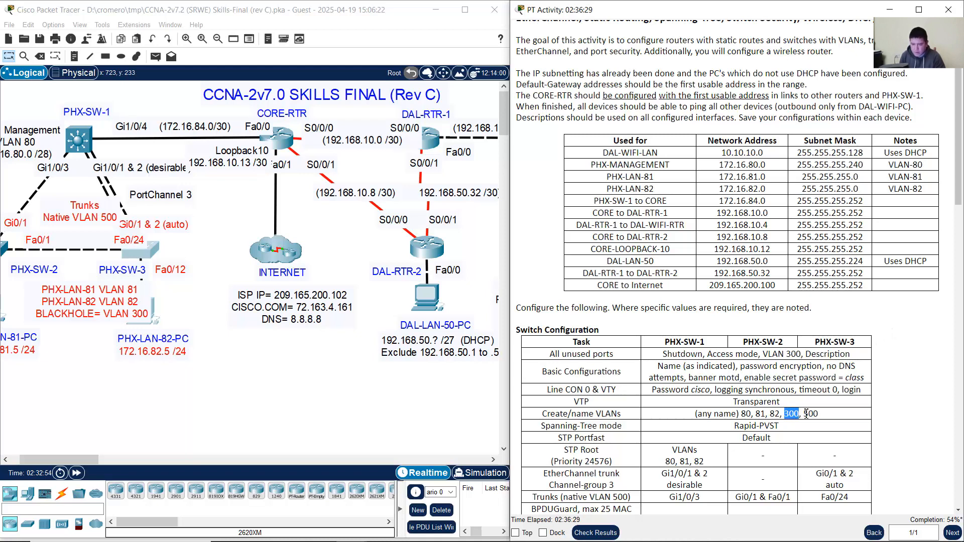
{"action": "left_click_drag", "start_coordinate": [806, 414], "coordinate": [834, 413]}
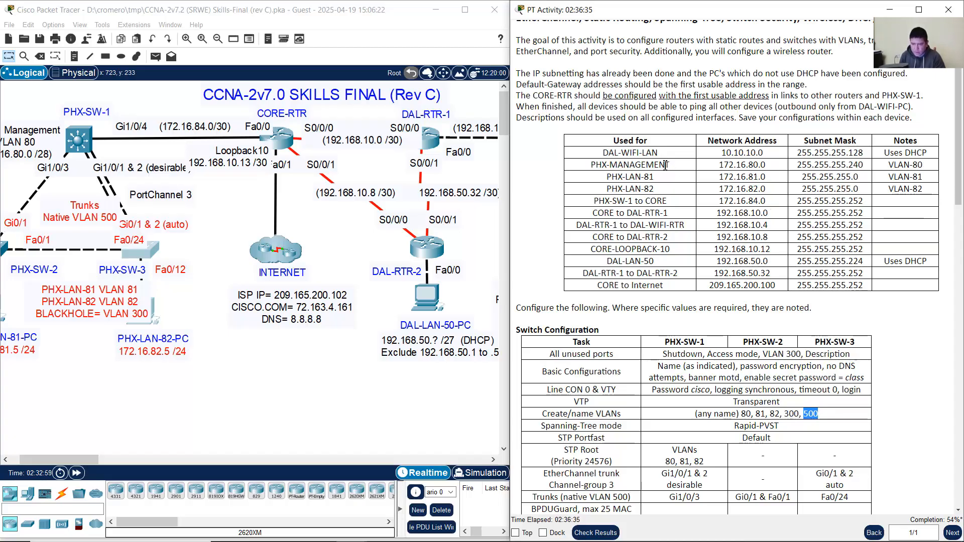
{"action": "left_click_drag", "start_coordinate": [654, 165], "coordinate": [914, 188]}
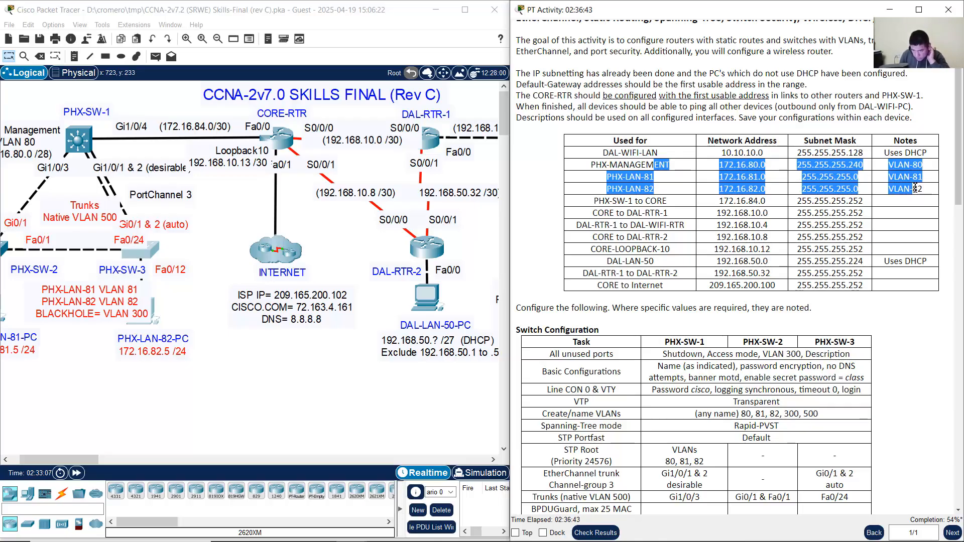
Step: Enter PHX-SW-1's VLAN 80 interface and give it the description PHXMNG80
{"action": "left_click", "coordinate": [88, 147]}
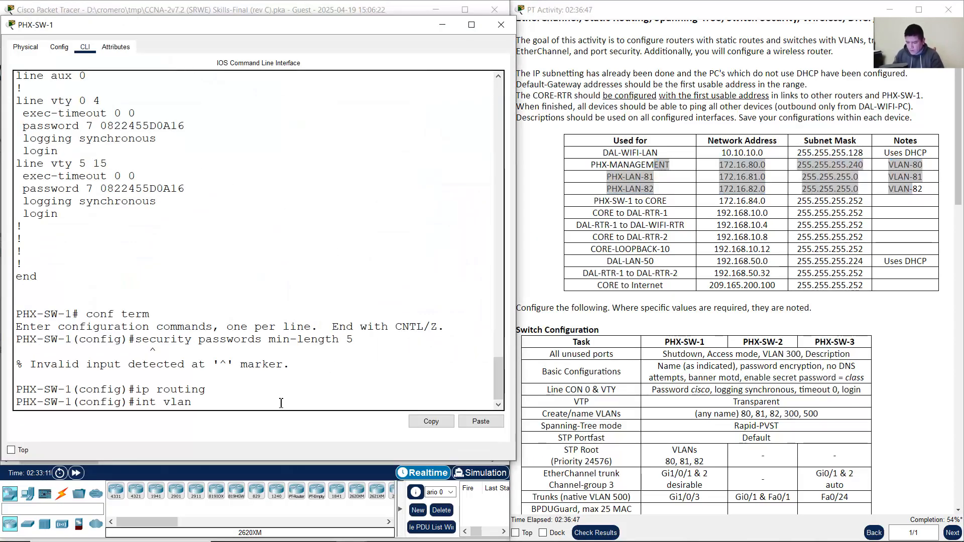
{"action": "type", "text": "80"}
{"action": "key", "text": "Return"}
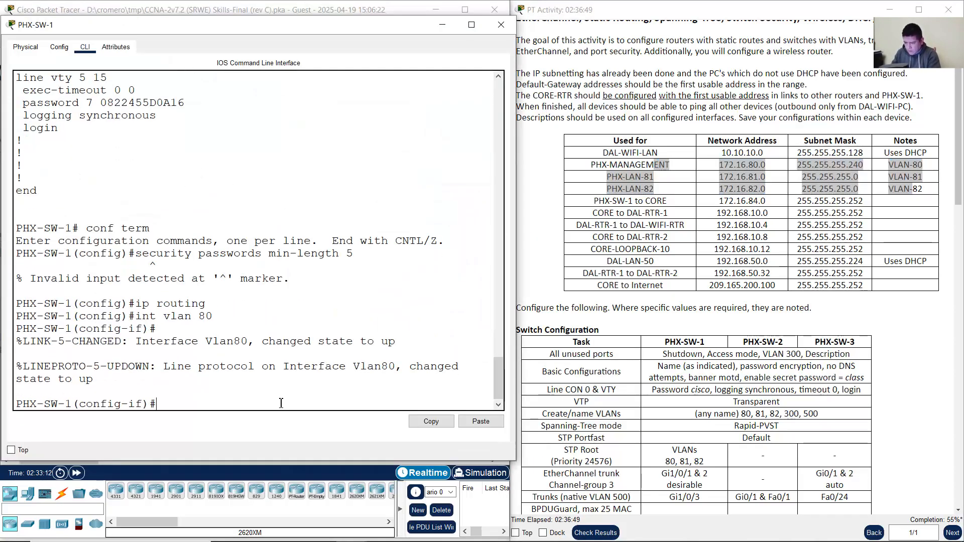
{"action": "type", "text": "descript"}
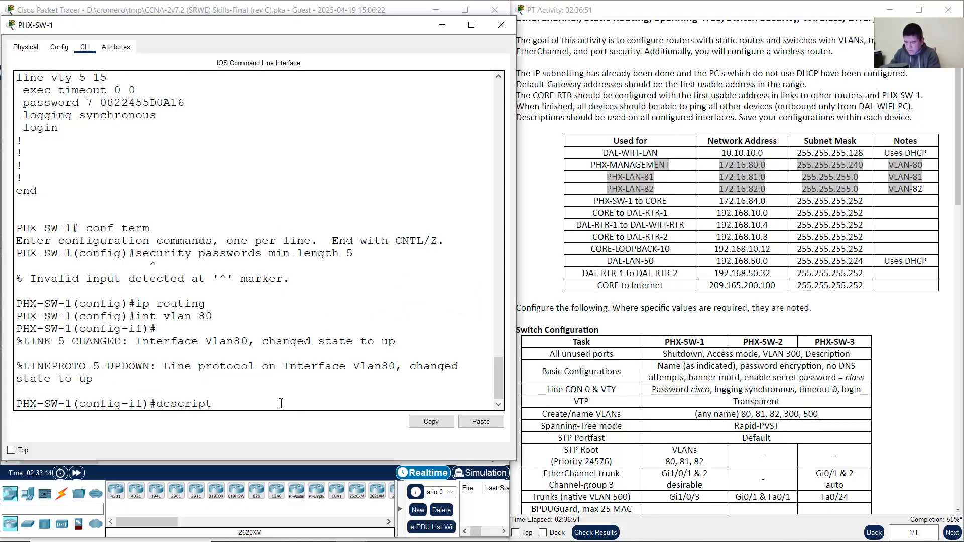
{"action": "type", "text": "ion VLAN"}
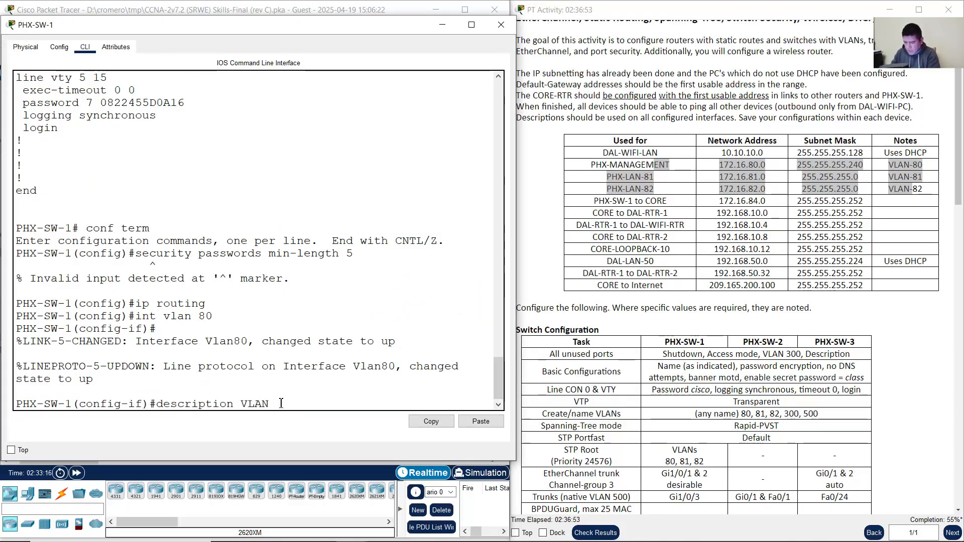
{"action": "type", "text": "80"}
{"action": "key", "text": "BackSpace"}
{"action": "key", "text": "BackSpace"}
{"action": "key", "text": "BackSpace"}
{"action": "key", "text": "BackSpace"}
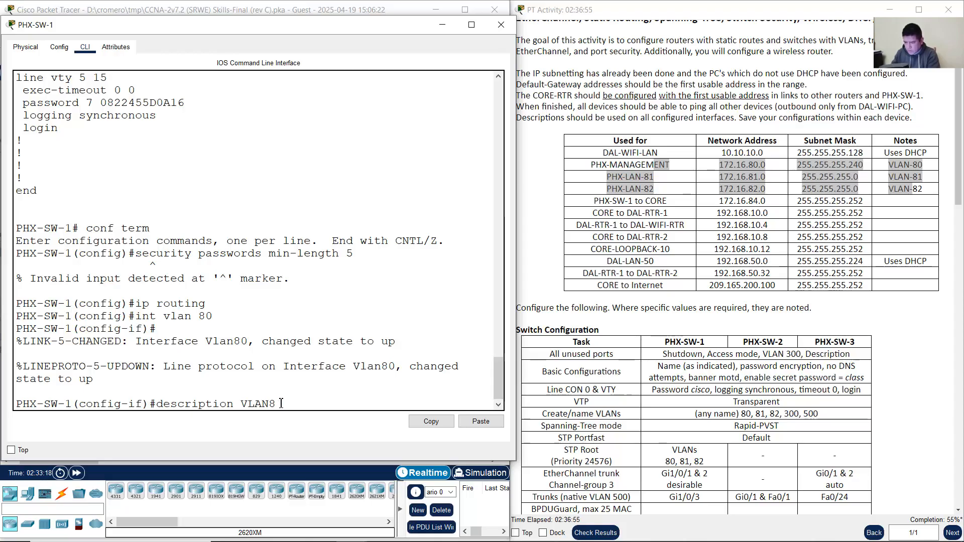
{"action": "key", "text": "BackSpace"}
{"action": "key", "text": "BackSpace"}
{"action": "type", "text": "PH"}
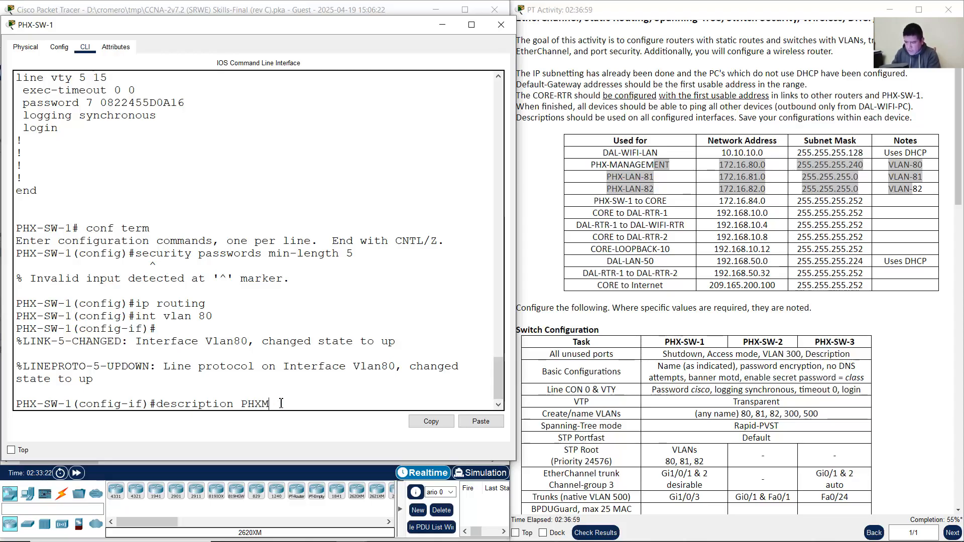
{"action": "type", "text": "XMGN"}
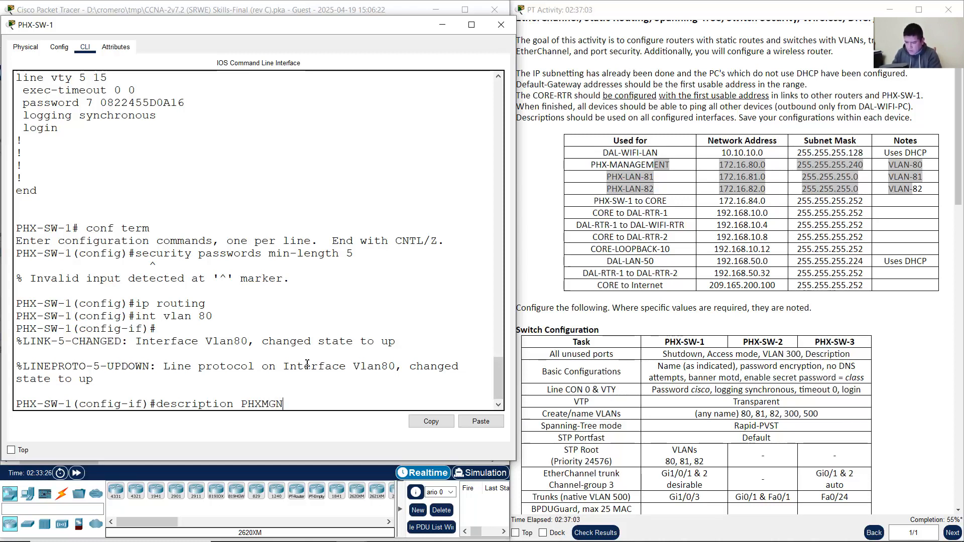
{"action": "key", "text": "BackSpace"}
{"action": "key", "text": "BackSpace"}
{"action": "type", "text": "NG"}
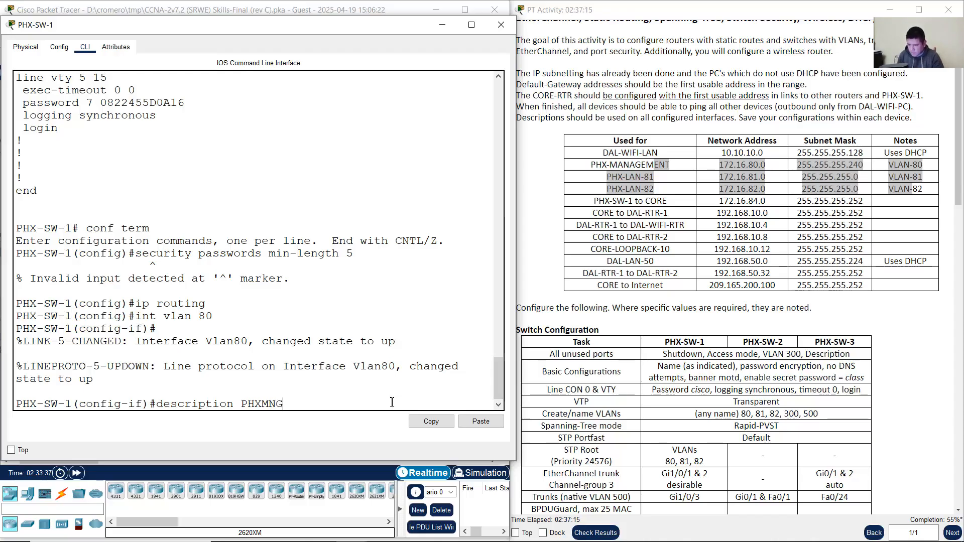
{"action": "type", "text": "80"}
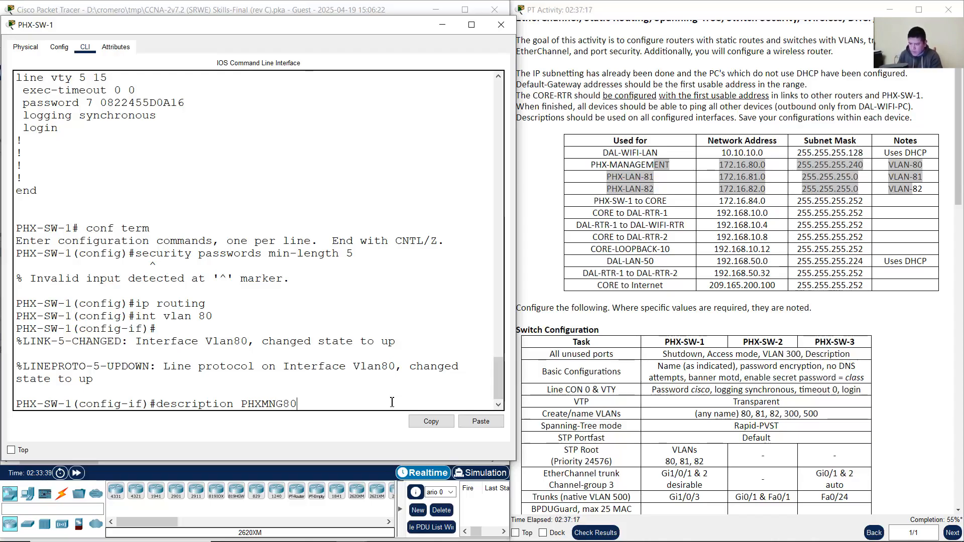
{"action": "key", "text": "Return"}
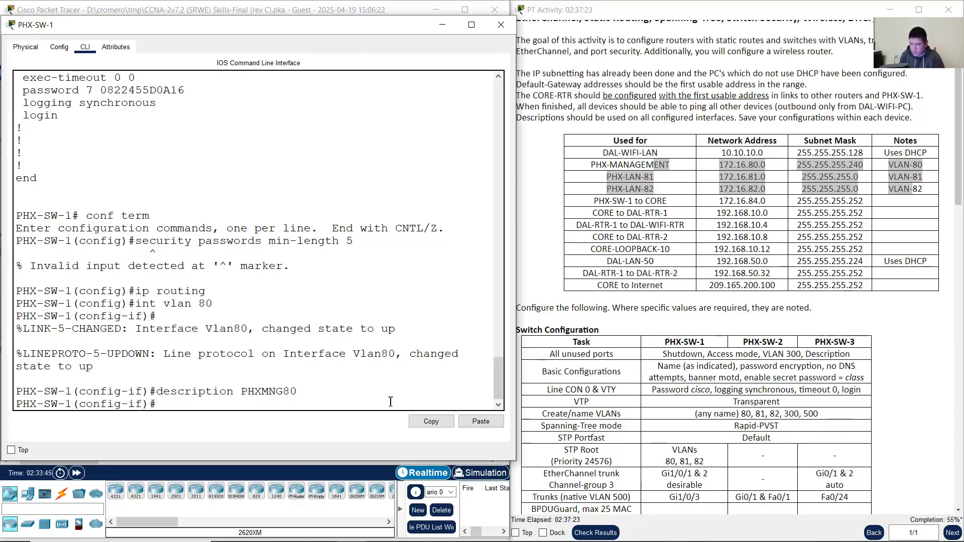
Step: Assign VLAN 80 the address 172.16.80.1 with mask 255.255.255.240
{"action": "type", "text": "ip address"}
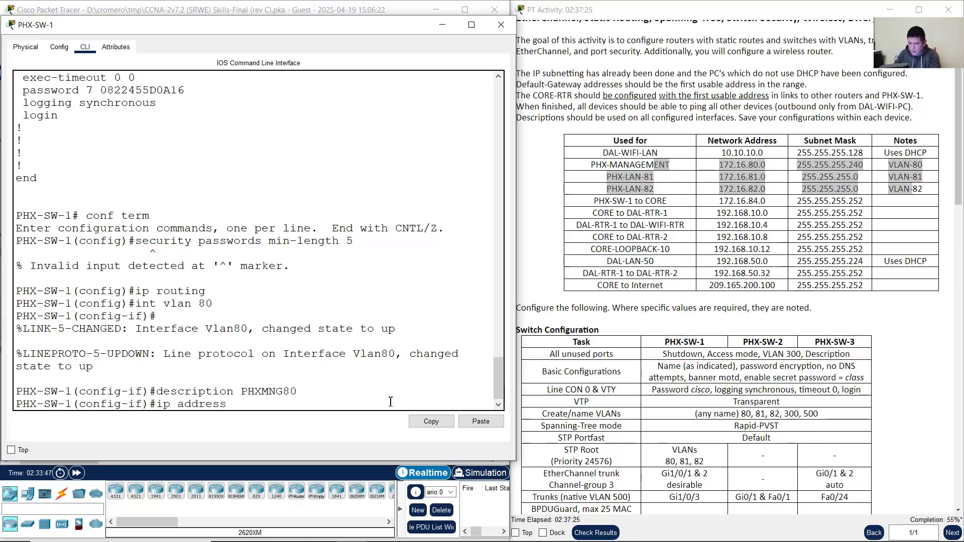
{"action": "type", "text": " 172.16"}
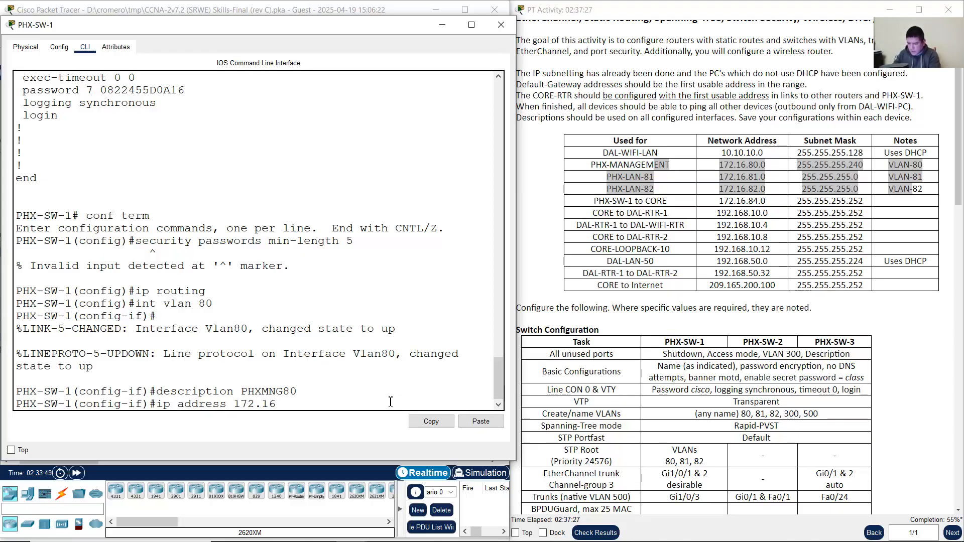
{"action": "type", "text": "880.1"}
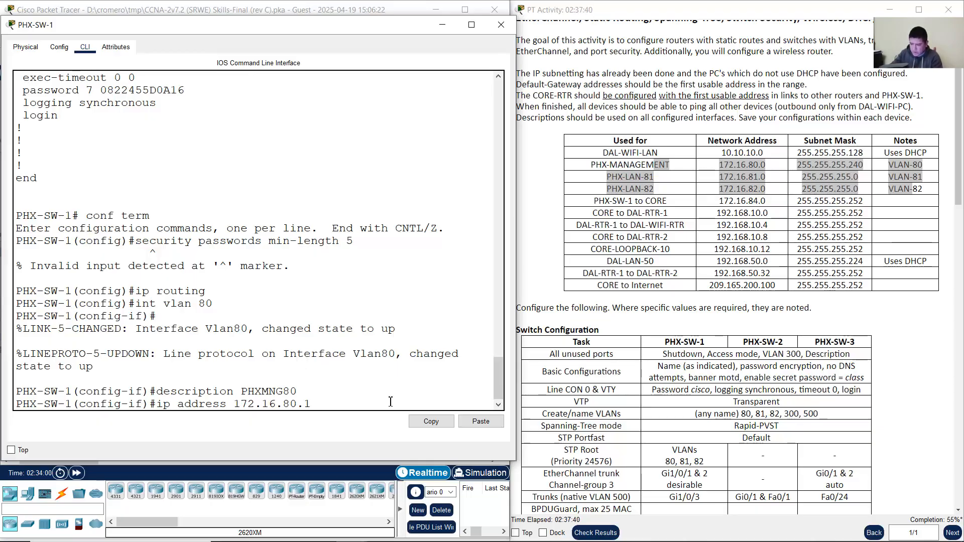
{"action": "type", "text": ".255.255.2"}
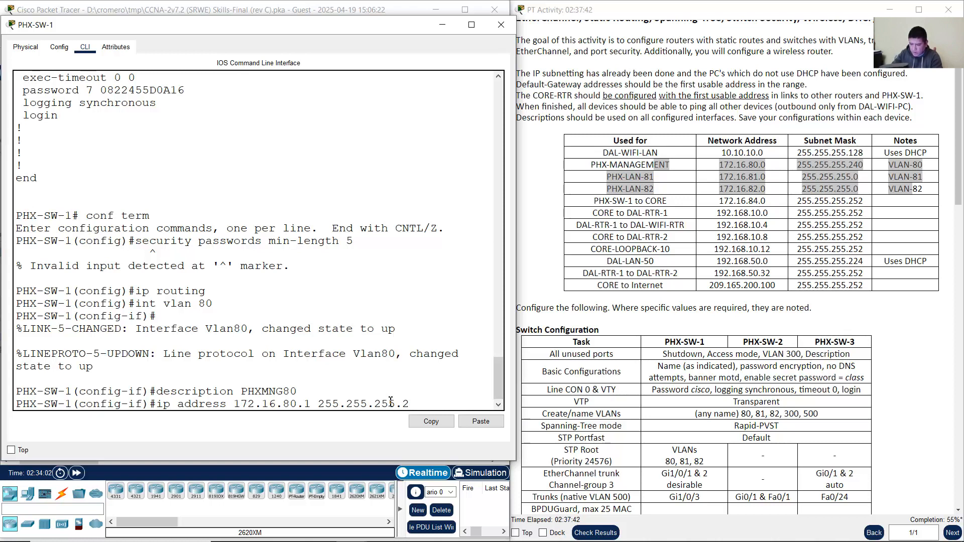
{"action": "type", "text": "40"}
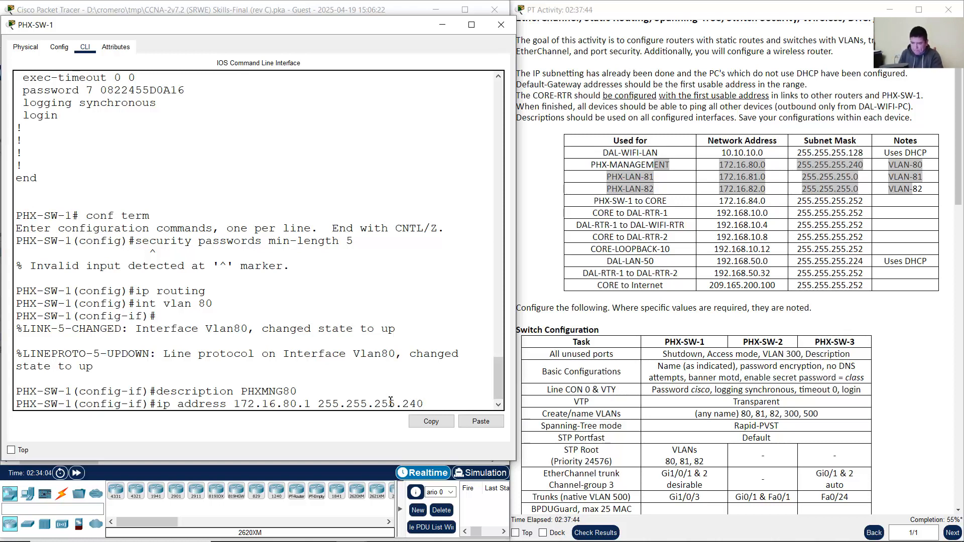
{"action": "key", "text": "Return"}
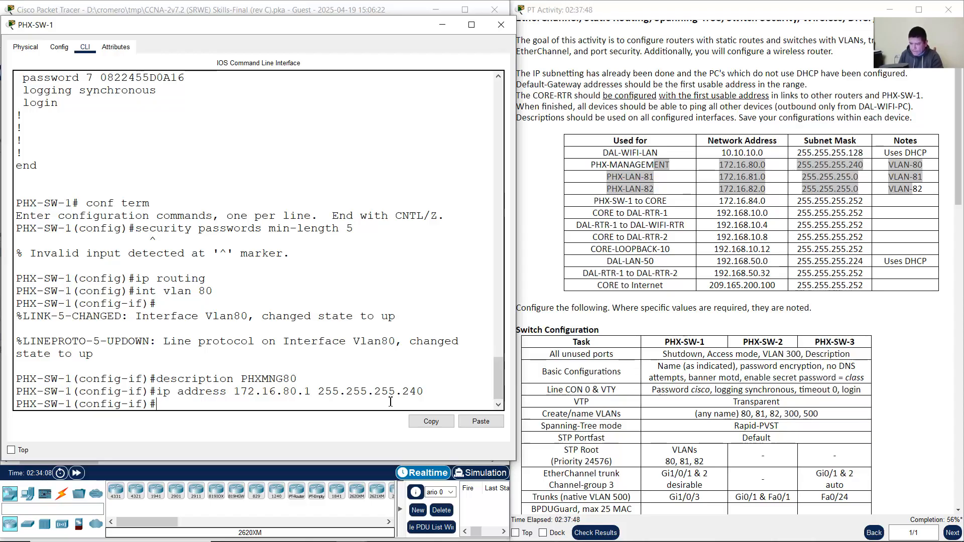
{"action": "left_click_drag", "start_coordinate": [410, 342], "coordinate": [163, 357]}
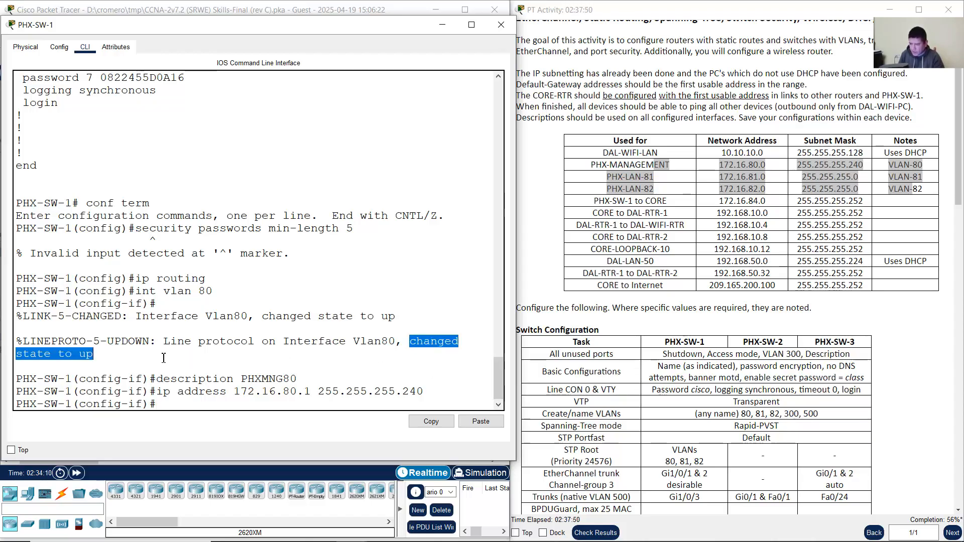
{"action": "left_click", "coordinate": [227, 403]}
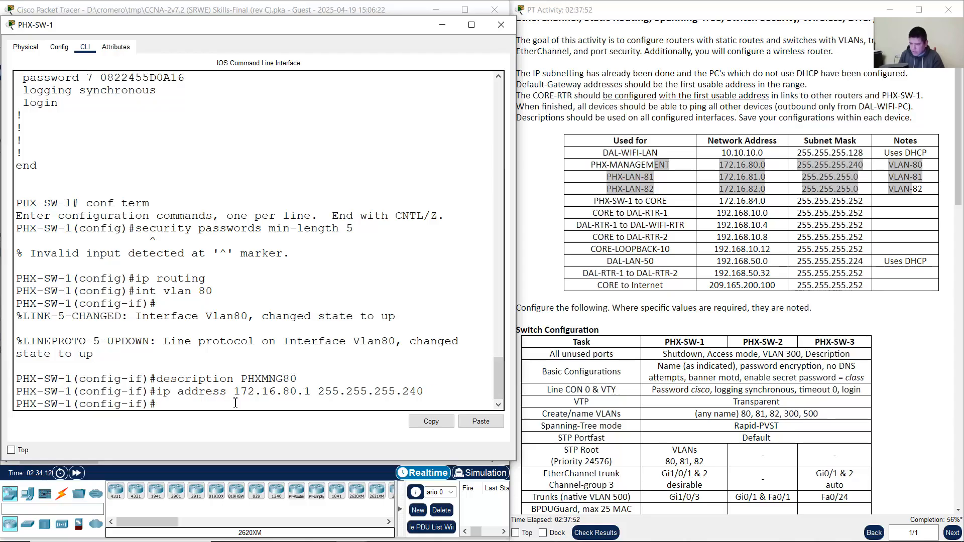
{"action": "key", "text": "Up"}
{"action": "key", "text": "Up"}
{"action": "key", "text": "Up"}
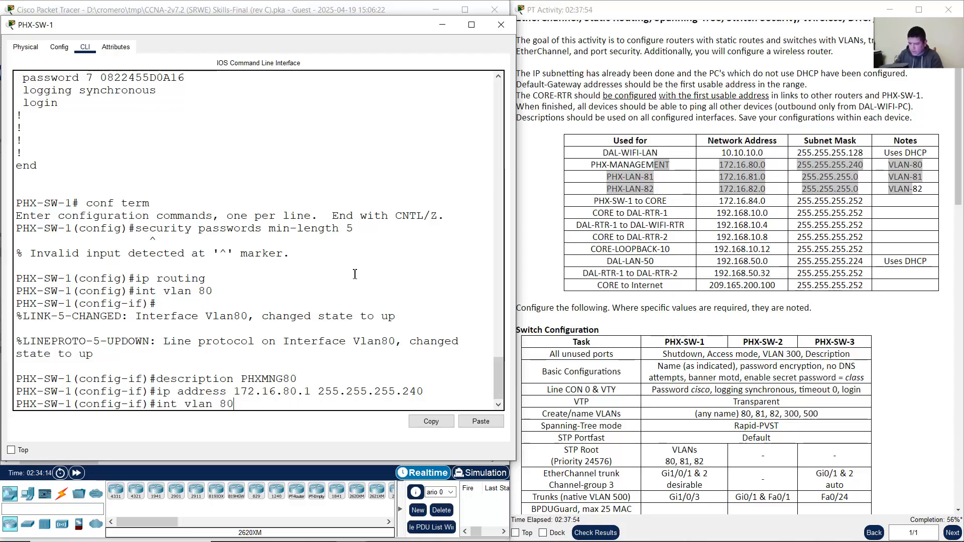
Step: Create interface VLAN 81 from command history and describe it as PHX81
{"action": "key", "text": "BackSpace"}
{"action": "type", "text": "1"}
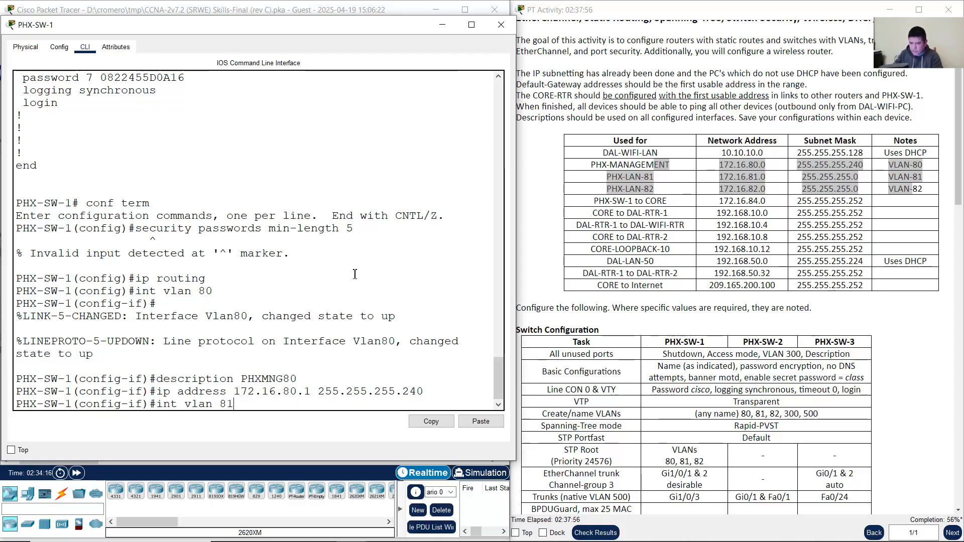
{"action": "key", "text": "Return"}
{"action": "key", "text": "Up"}
{"action": "key", "text": "Up"}
{"action": "key", "text": "Up"}
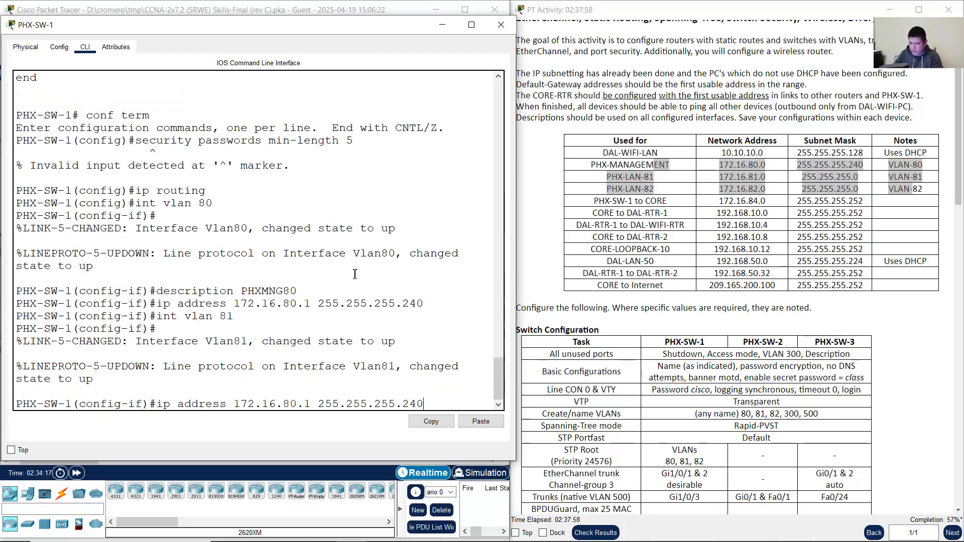
{"action": "key", "text": "Up"}
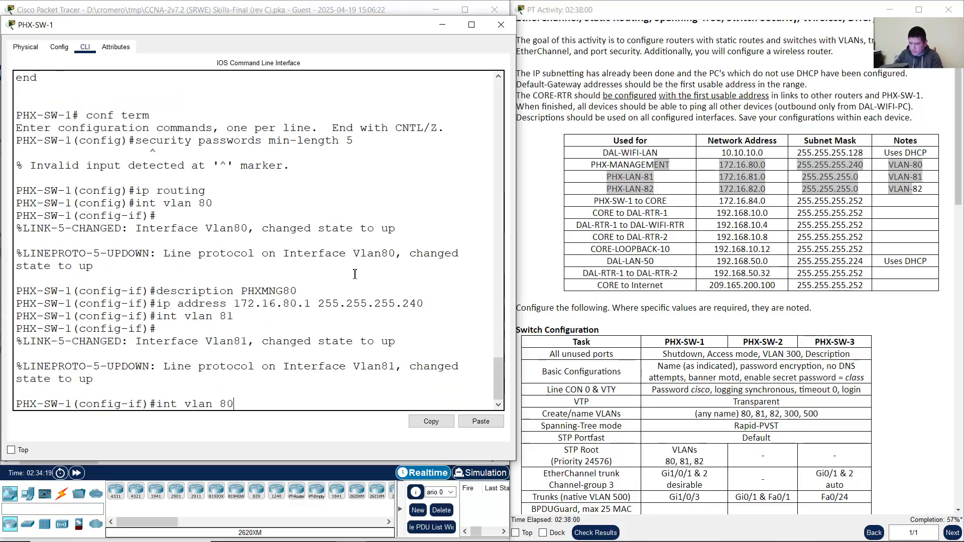
{"action": "key", "text": "Down"}
{"action": "key", "text": "BackSpace"}
{"action": "key", "text": "BackSpace"}
{"action": "key", "text": "BackSpace"}
{"action": "key", "text": "BackSpace"}
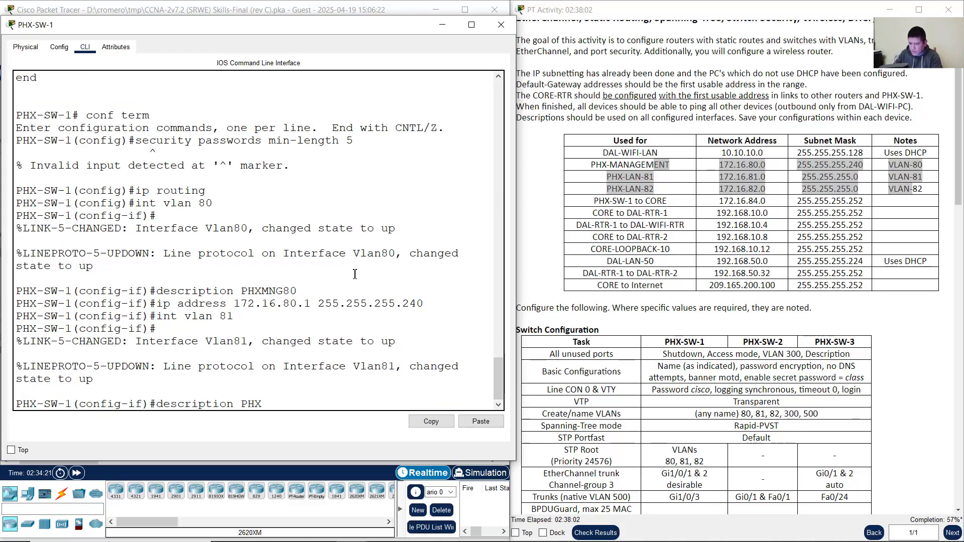
{"action": "type", "text": "8"}
{"action": "key", "text": "Return"}
Step: Assign VLAN 81 the address 172.16.81.1 255.255.255.0 by editing the recalled command
{"action": "key", "text": "Up"}
{"action": "key", "text": "Up"}
{"action": "key", "text": "Up"}
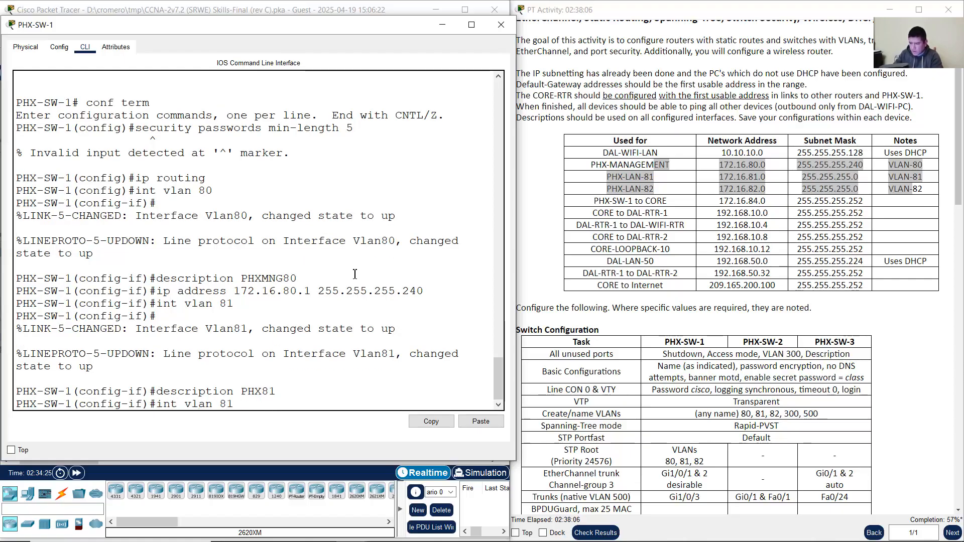
{"action": "key", "text": "Left"}
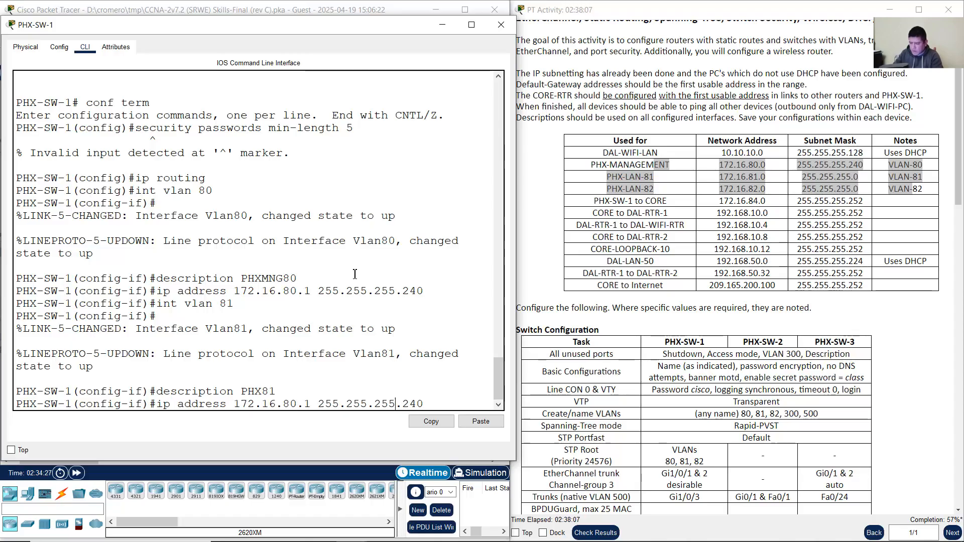
{"action": "key", "text": "Left"}
{"action": "key", "text": "Left"}
{"action": "key", "text": "Left"}
{"action": "key", "text": "Left"}
{"action": "key", "text": "Left"}
{"action": "key", "text": "Left"}
{"action": "key", "text": "Left"}
{"action": "key", "text": "Left"}
{"action": "key", "text": "Left"}
{"action": "key", "text": "Left"}
{"action": "key", "text": "Left"}
{"action": "key", "text": "Left"}
{"action": "key", "text": "Left"}
{"action": "key", "text": "Left"}
{"action": "key", "text": "Left"}
{"action": "key", "text": "Left"}
{"action": "key", "text": "Left"}
{"action": "key", "text": "BackSpace"}
{"action": "type", "text": "1"}
{"action": "key", "text": "Right"}
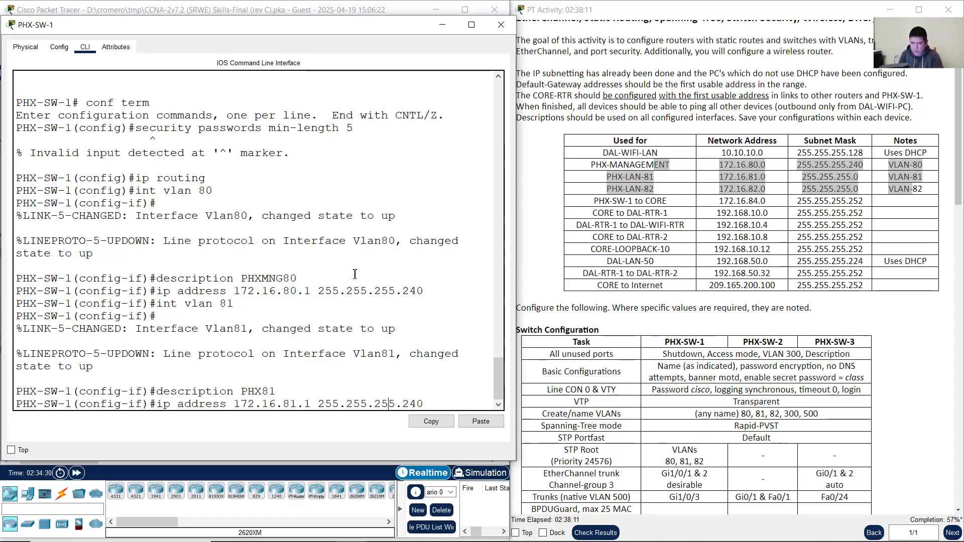
{"action": "key", "text": "Right"}
{"action": "key", "text": "Right"}
{"action": "key", "text": "Right"}
{"action": "key", "text": "Right"}
{"action": "key", "text": "Right"}
{"action": "key", "text": "BackSpace"}
{"action": "type", "text": "0"}
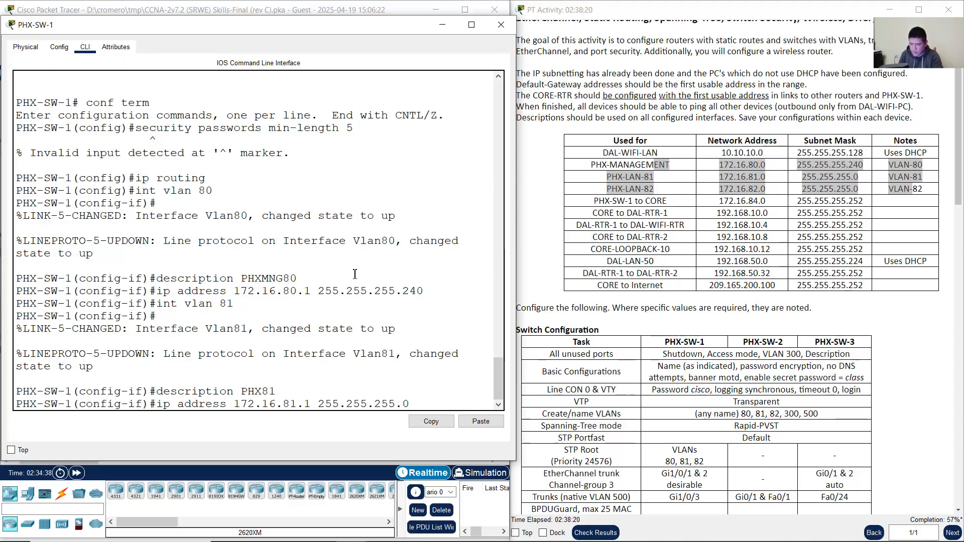
{"action": "key", "text": "Return"}
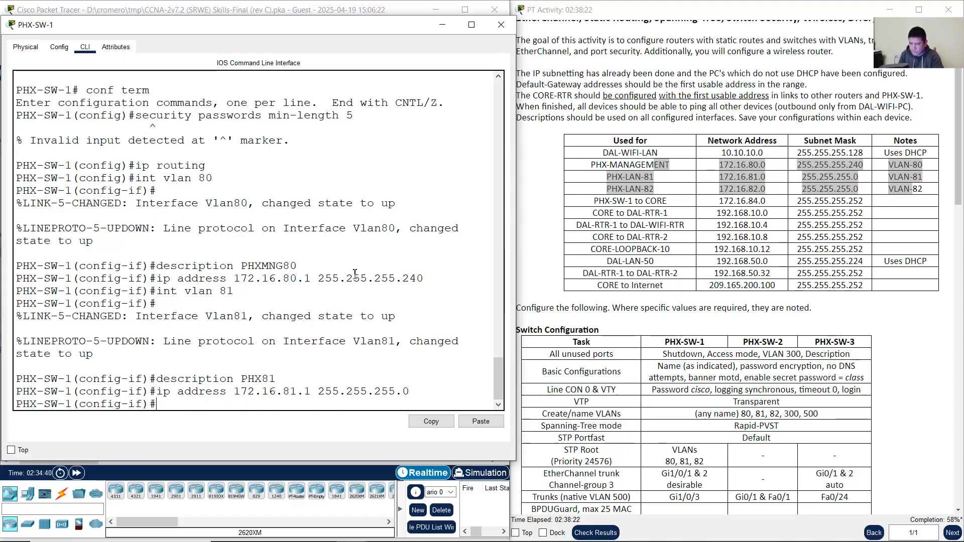
Step: Create interface VLAN 82 and describe it as PHX82
{"action": "key", "text": "Up"}
{"action": "key", "text": "Up"}
{"action": "key", "text": "Up"}
{"action": "key", "text": "BackSpace"}
{"action": "type", "text": "2"}
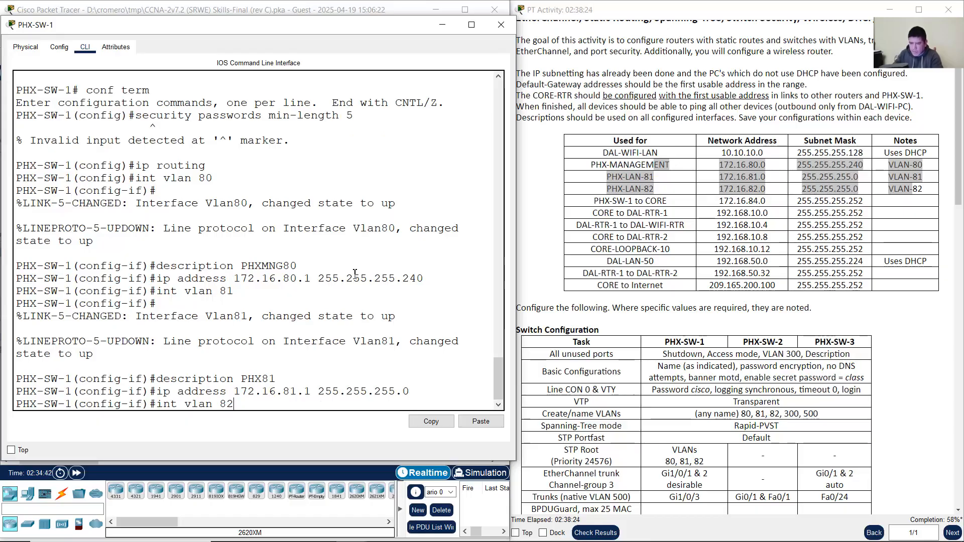
{"action": "key", "text": "Return"}
{"action": "key", "text": "Up"}
{"action": "key", "text": "Up"}
{"action": "key", "text": "Up"}
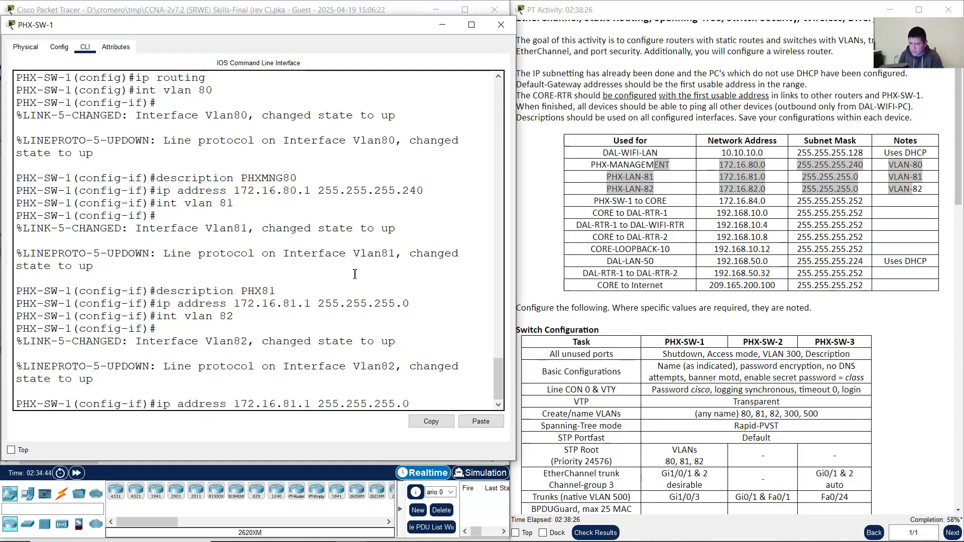
{"action": "type", "text": "2"}
{"action": "key", "text": "Return"}
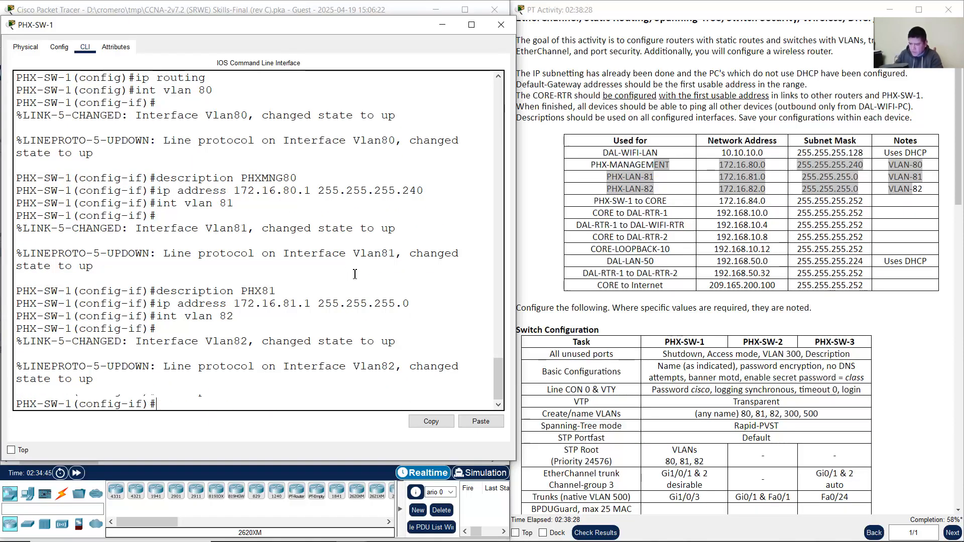
Step: Assign VLAN 82 the address 172.16.82.1 255.255.255.0 and exit the interface
{"action": "key", "text": "Up"}
{"action": "key", "text": "Up"}
{"action": "key", "text": "Up"}
{"action": "key", "text": "Left"}
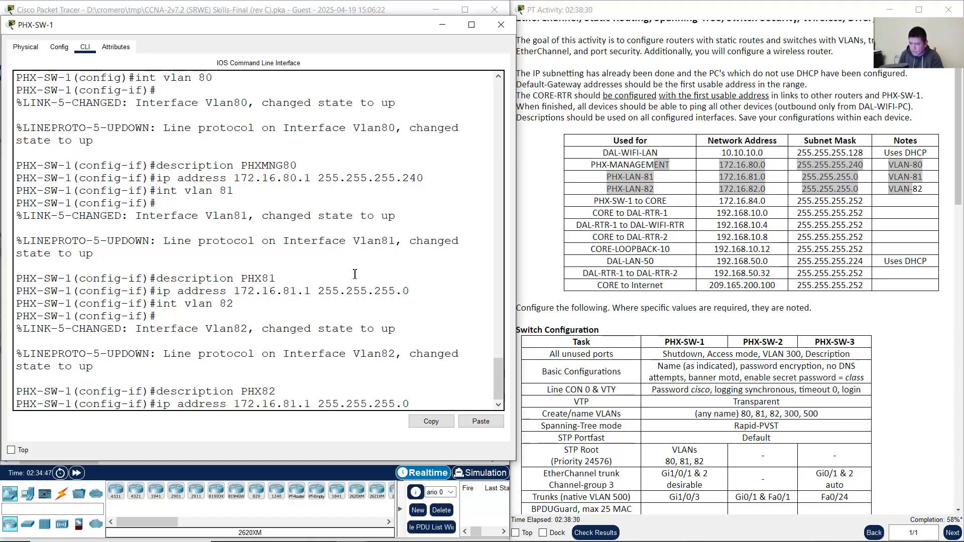
{"action": "key", "text": "BackSpace"}
{"action": "type", "text": "2"}
{"action": "key", "text": "Right"}
{"action": "key", "text": "Right"}
{"action": "key", "text": "Right"}
{"action": "key", "text": "Right"}
{"action": "key", "text": "Right"}
{"action": "key", "text": "Right"}
{"action": "key", "text": "Right"}
{"action": "key", "text": "Right"}
{"action": "key", "text": "Right"}
{"action": "key", "text": "Right"}
{"action": "key", "text": "Right"}
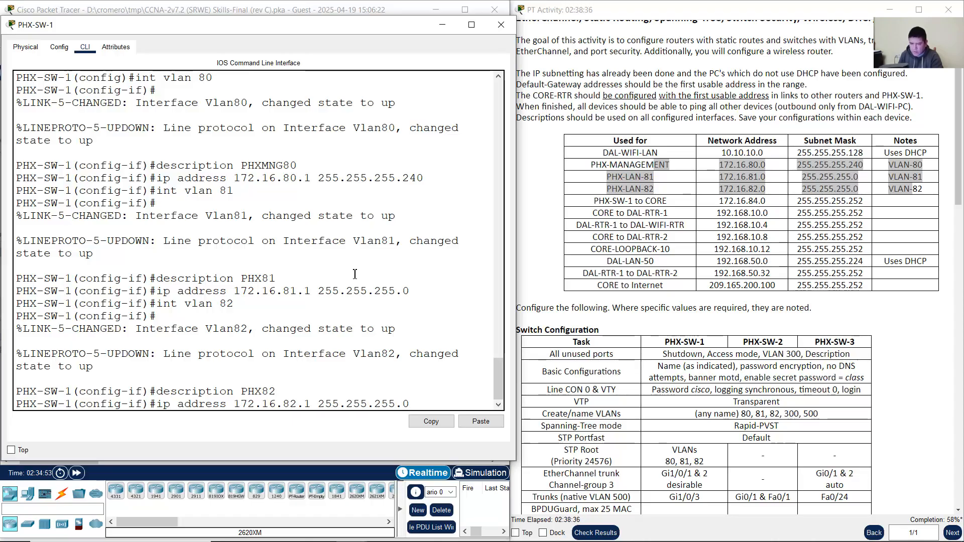
{"action": "key", "text": "Return"}
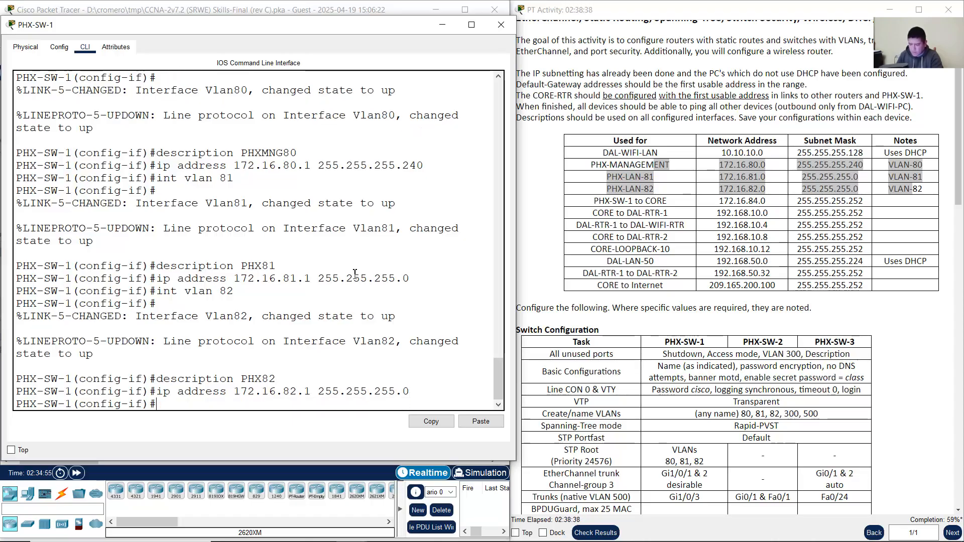
{"action": "type", "text": "exit"}
{"action": "key", "text": "Return"}
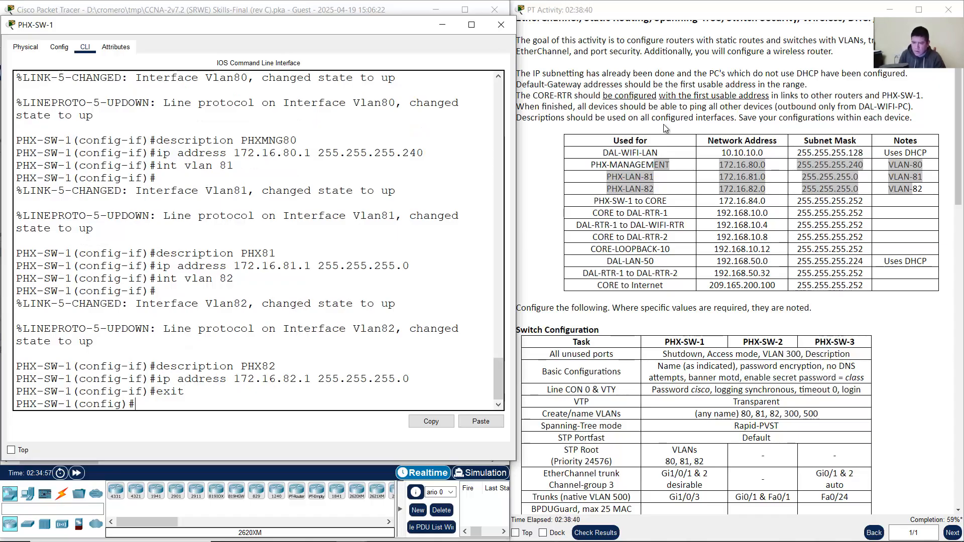
Step: Begin the int g1/0/4 command in PHX-SW-1's CLI
{"action": "left_click", "coordinate": [257, 4]}
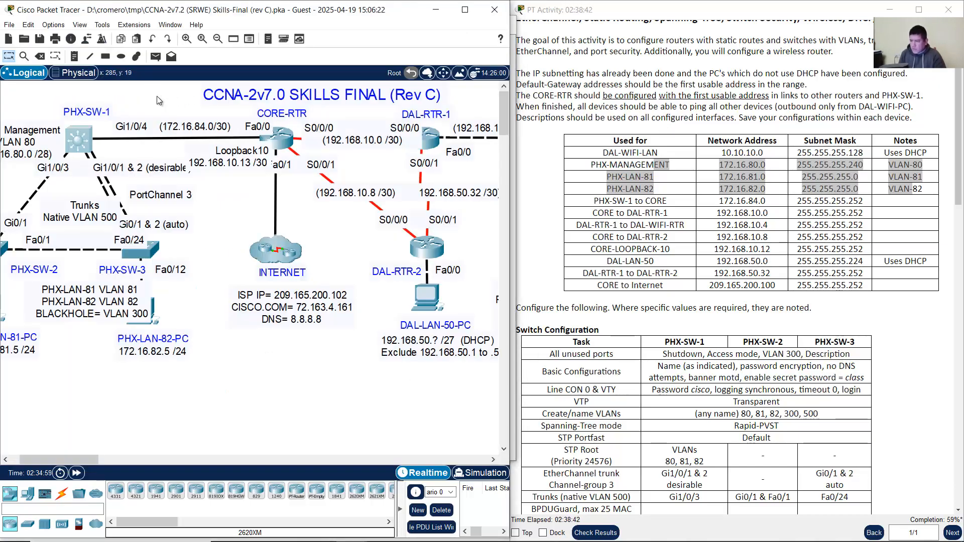
{"action": "left_click", "coordinate": [91, 140]}
{"action": "type", "text": "int g"}
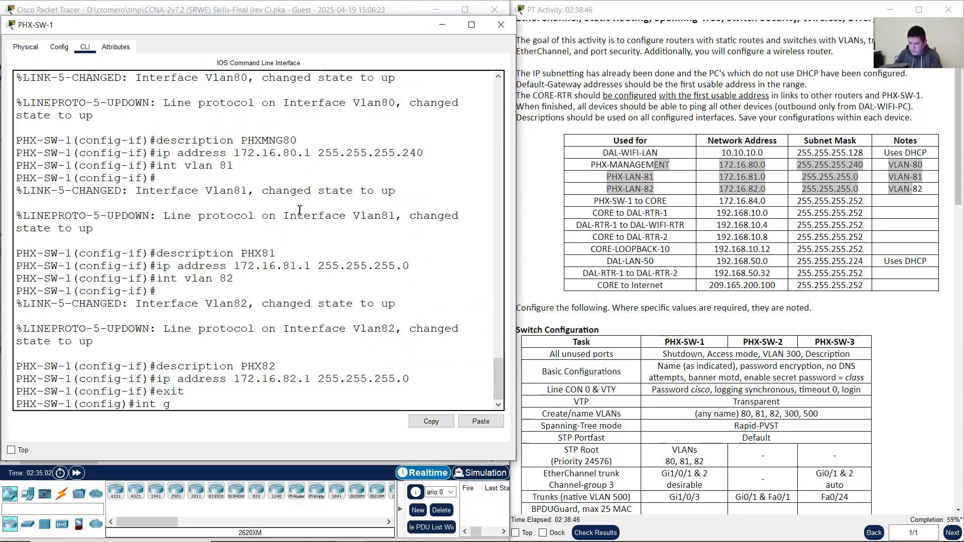
{"action": "type", "text": "1/0/4"}
Step: Make Gi1/0/4 a routed port with no switchport, per the instructions' router-port note
{"action": "key", "text": "Return"}
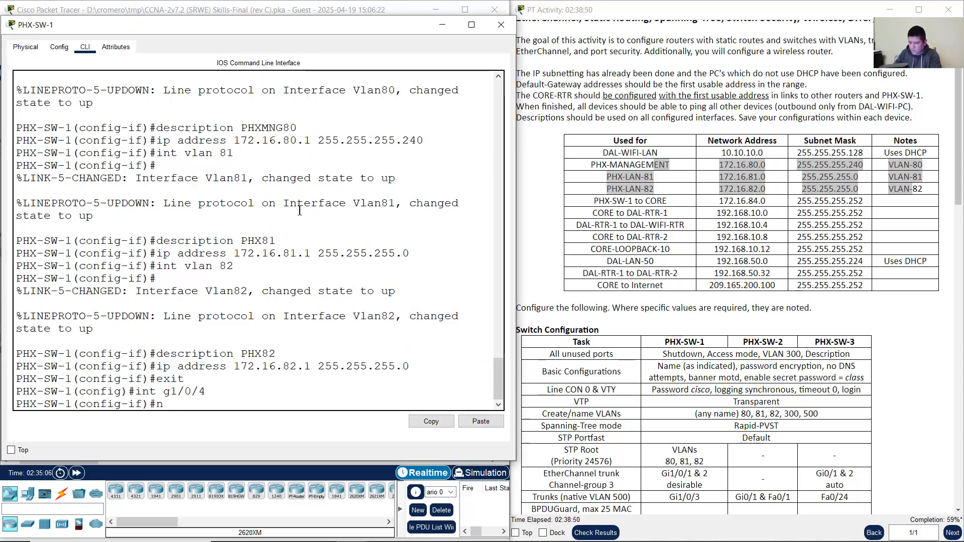
{"action": "type", "text": "no switchpr"}
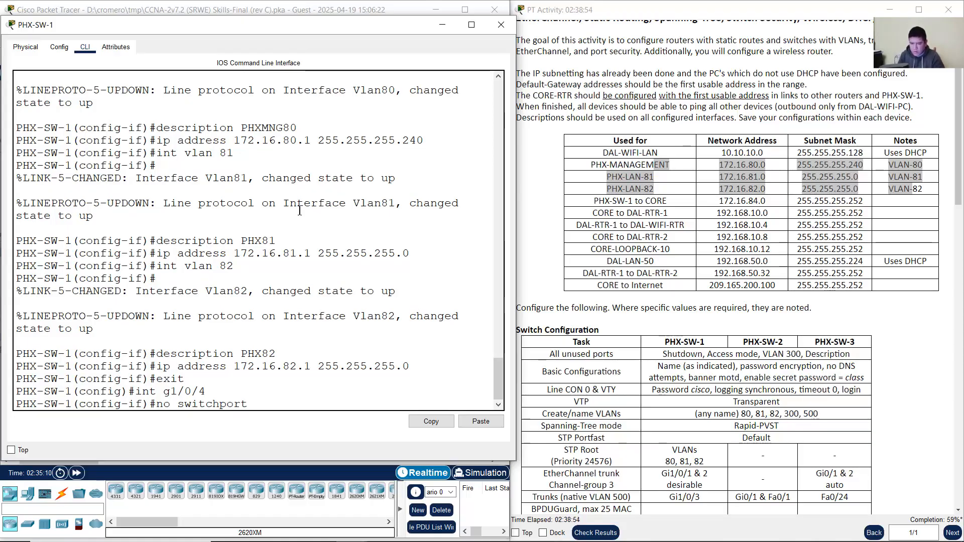
{"action": "left_click", "coordinate": [713, 350]}
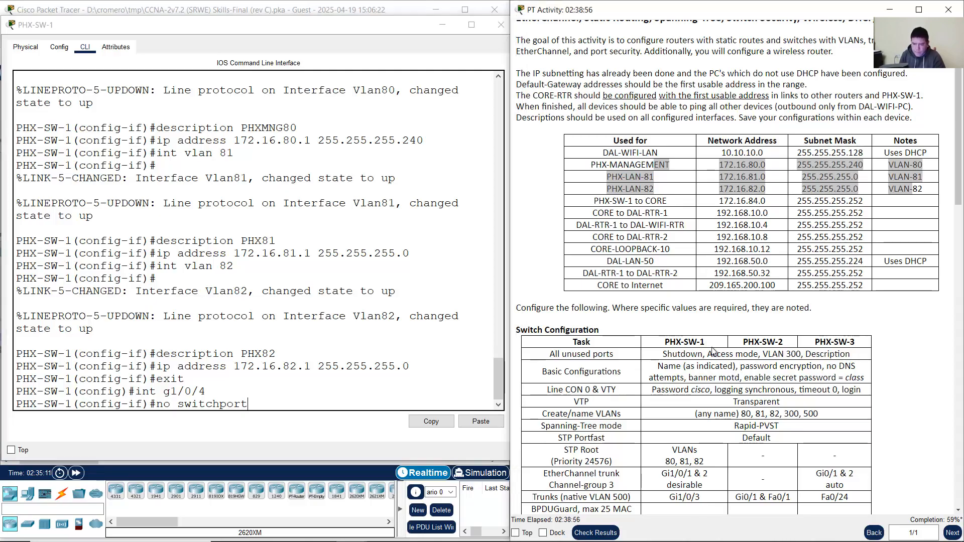
{"action": "scroll", "coordinate": [867, 372], "scroll_direction": "down", "scroll_amount": 5}
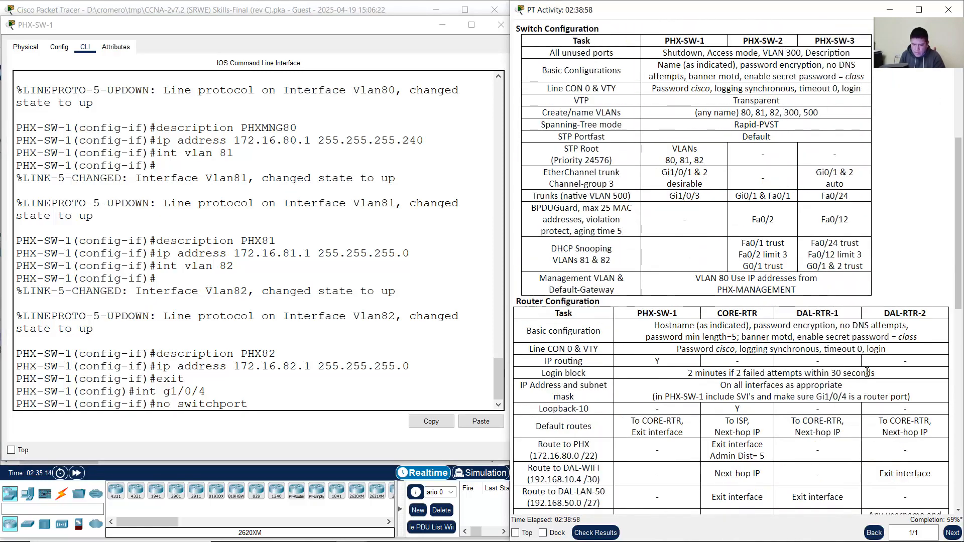
{"action": "double_click", "coordinate": [866, 397]}
{"action": "left_click_drag", "start_coordinate": [814, 397], "coordinate": [856, 396]}
{"action": "scroll", "coordinate": [856, 387], "scroll_direction": "up", "scroll_amount": 3}
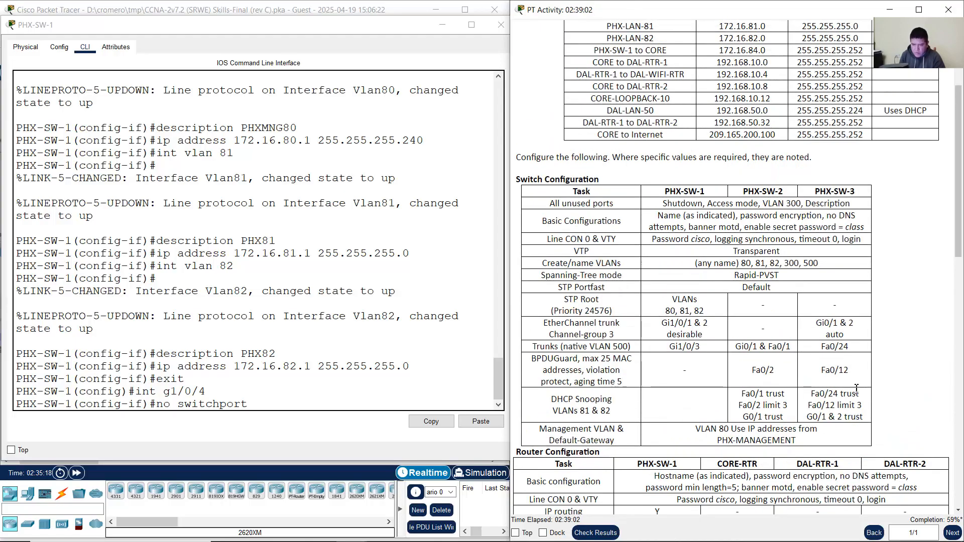
{"action": "scroll", "coordinate": [856, 387], "scroll_direction": "up", "scroll_amount": 2}
{"action": "left_click", "coordinate": [277, 405]}
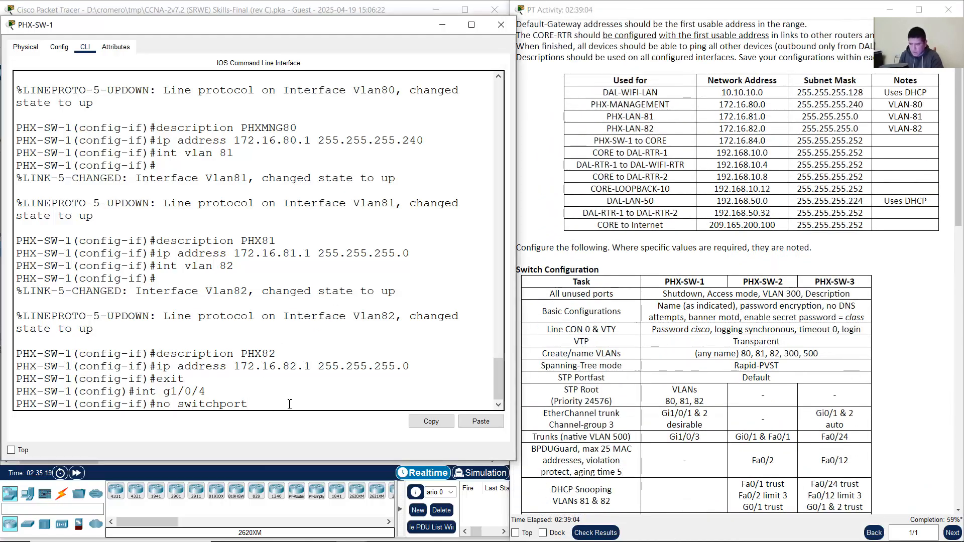
{"action": "key", "text": "Return"}
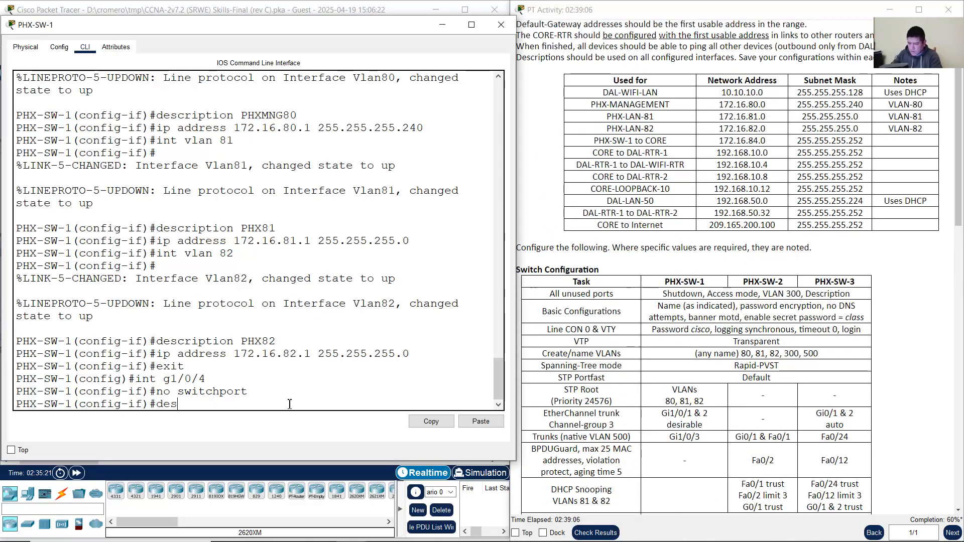
Step: Describe Gi1/0/4 as 'Connection to CORE-RTR' and start the ip address command
{"action": "type", "text": "description C"}
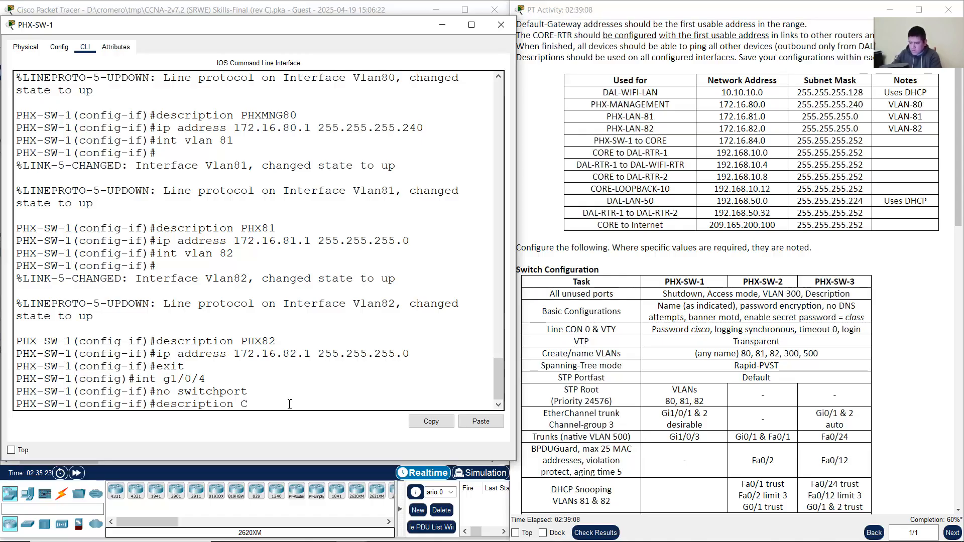
{"action": "type", "text": "onnection to"}
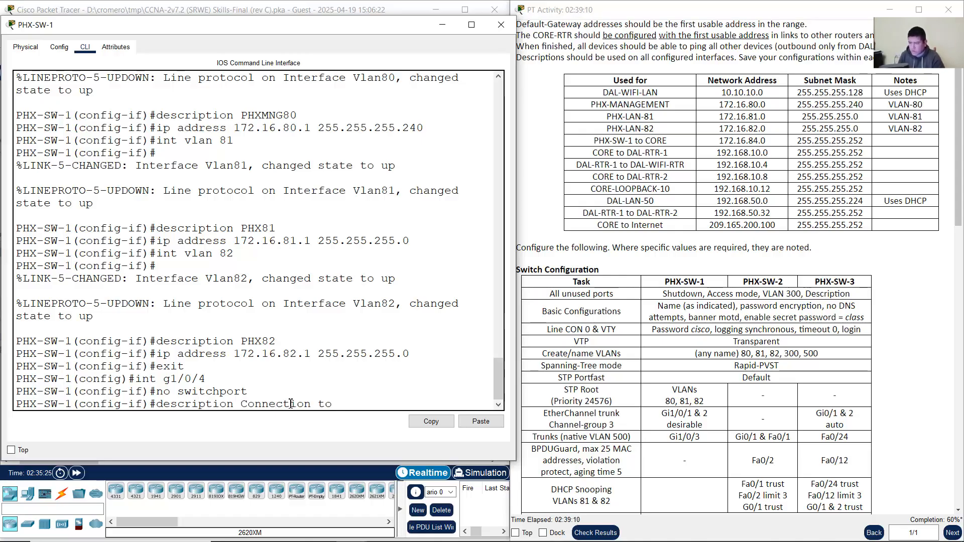
{"action": "left_click", "coordinate": [151, 9]}
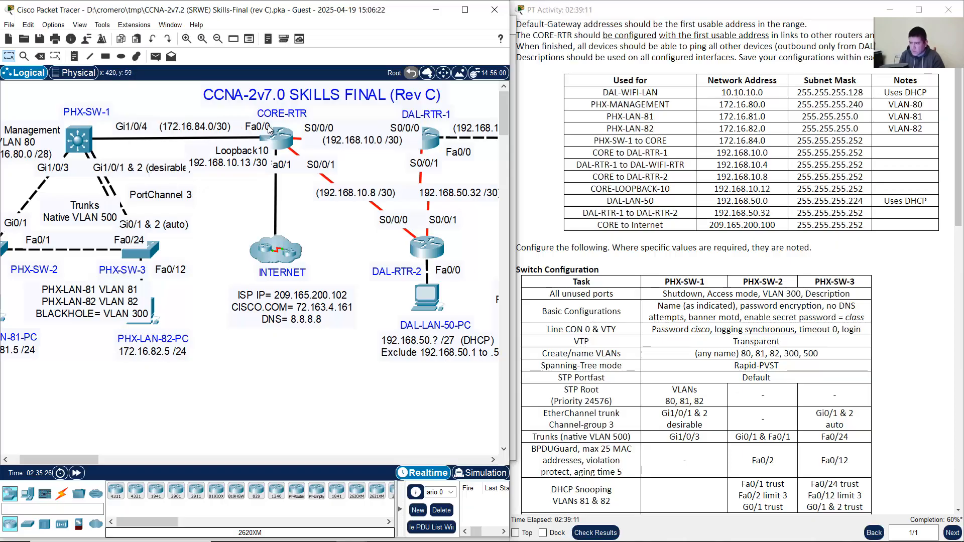
{"action": "left_click", "coordinate": [79, 140]}
{"action": "type", "text": "CORE-"}
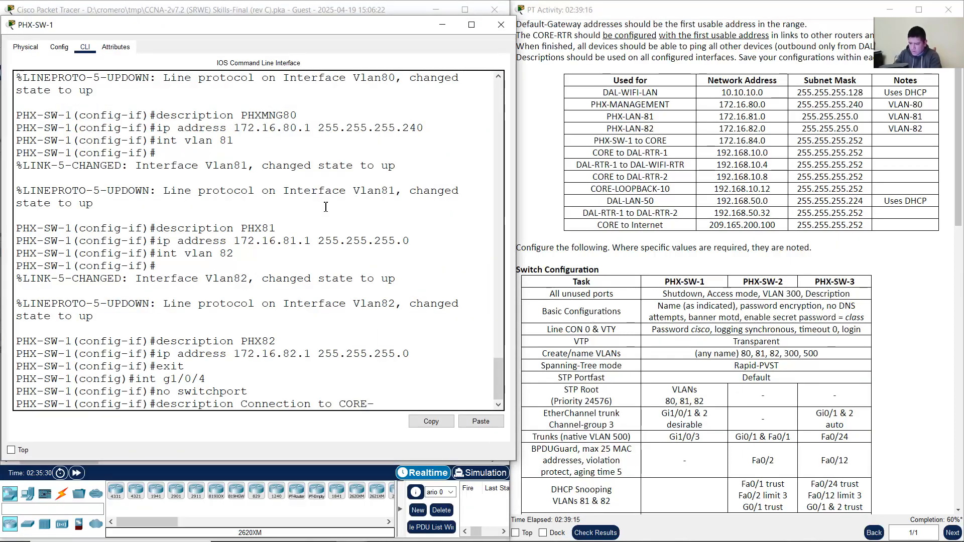
{"action": "type", "text": "RTR"}
{"action": "key", "text": "Return"}
{"action": "type", "text": "ip address"}
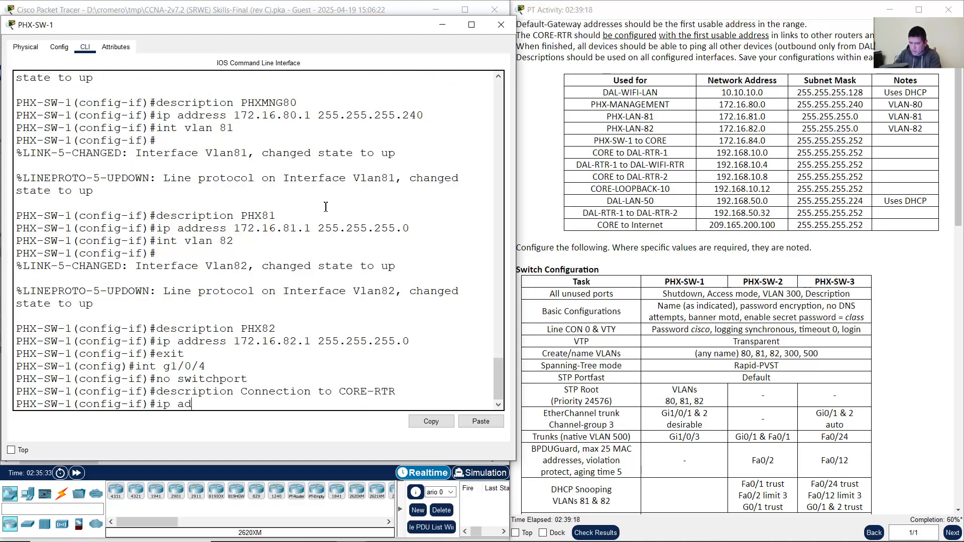
{"action": "left_click", "coordinate": [283, 2]}
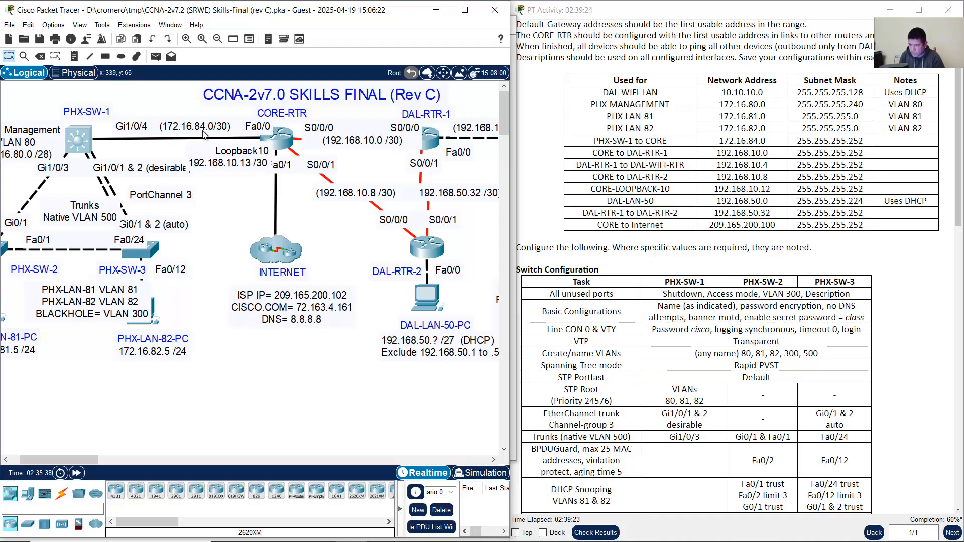
Step: Give Gi1/0/4 the address 172.16.84.2 255.255.255.252 and exit interface configuration
{"action": "left_click", "coordinate": [600, 143]}
{"action": "left_click_drag", "start_coordinate": [635, 142], "coordinate": [864, 144]}
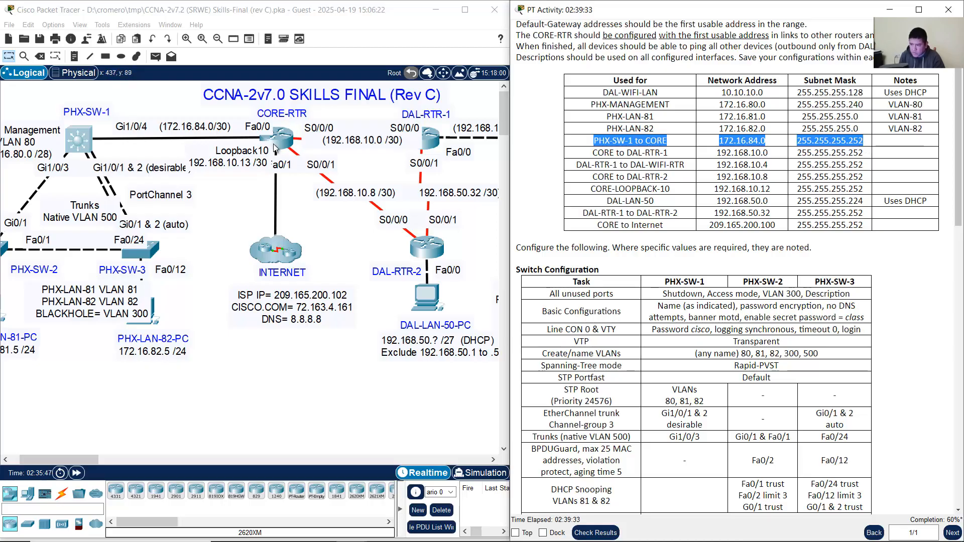
{"action": "left_click", "coordinate": [97, 143]}
{"action": "left_click", "coordinate": [96, 143]}
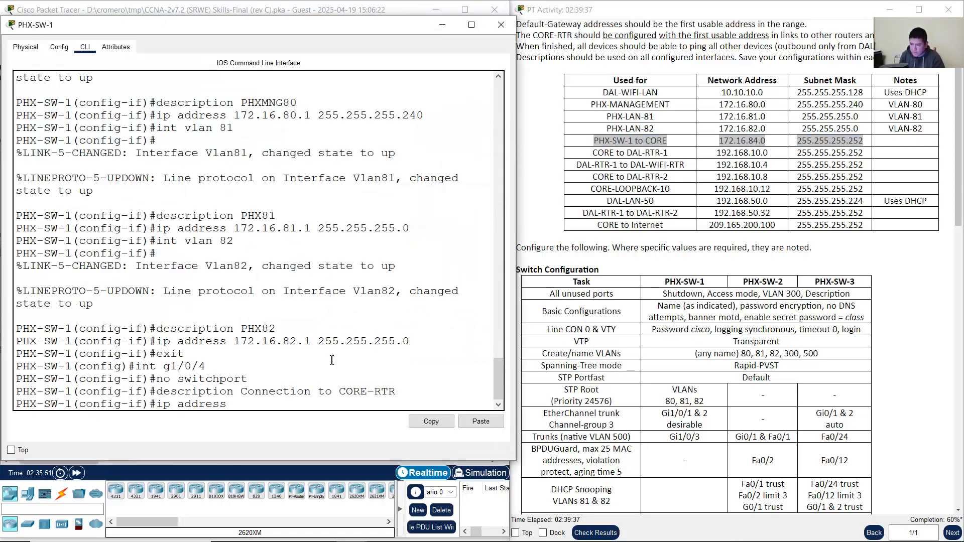
{"action": "type", "text": "172"}
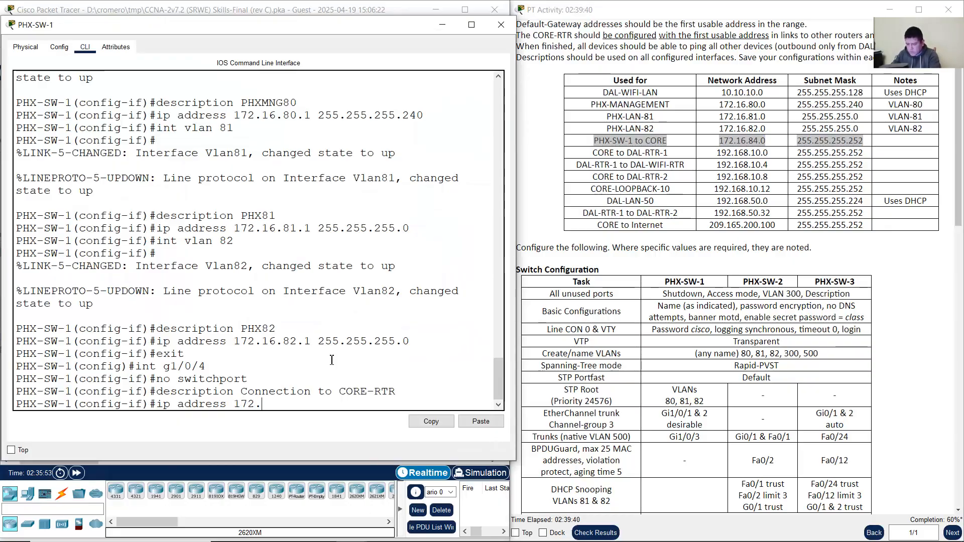
{"action": "type", "text": ".16.84"}
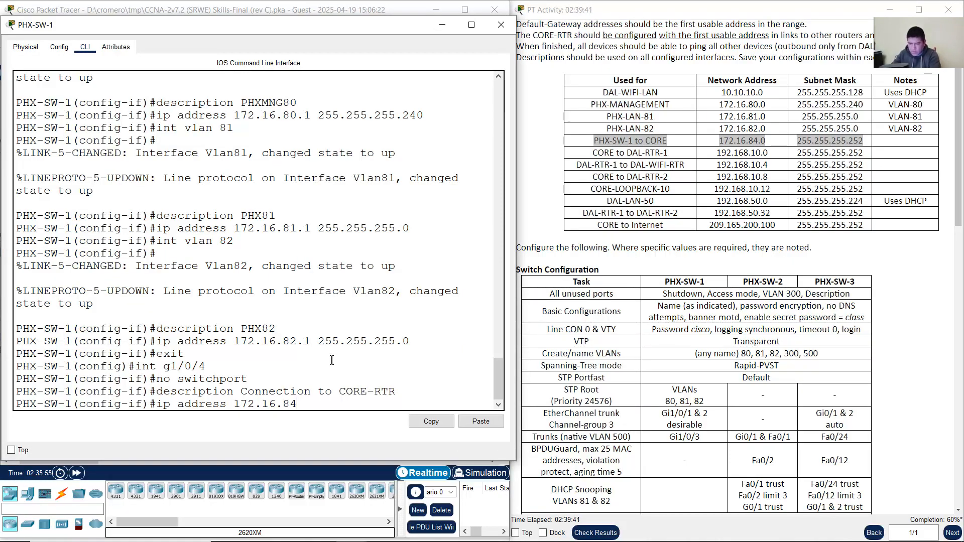
{"action": "type", "text": ".2 2"}
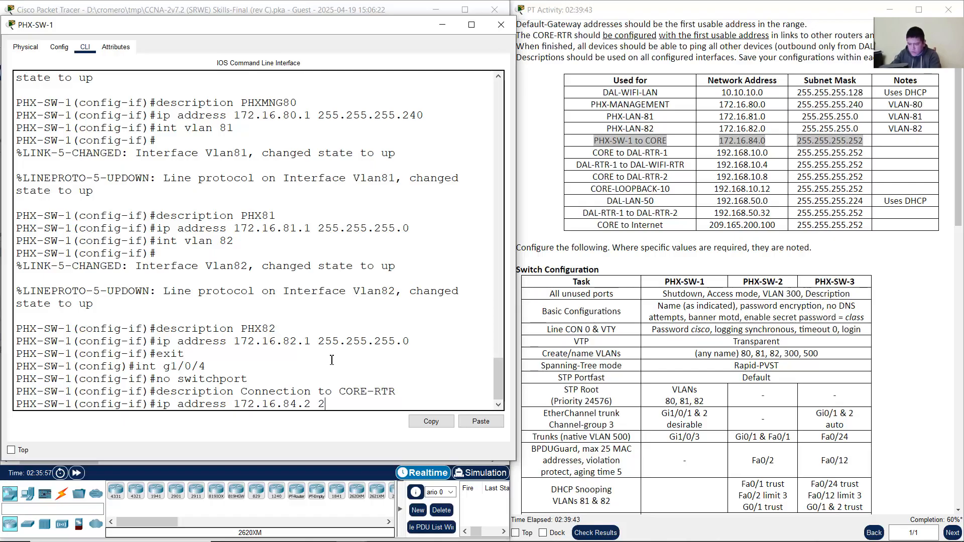
{"action": "type", "text": "55.255.255.255.252"}
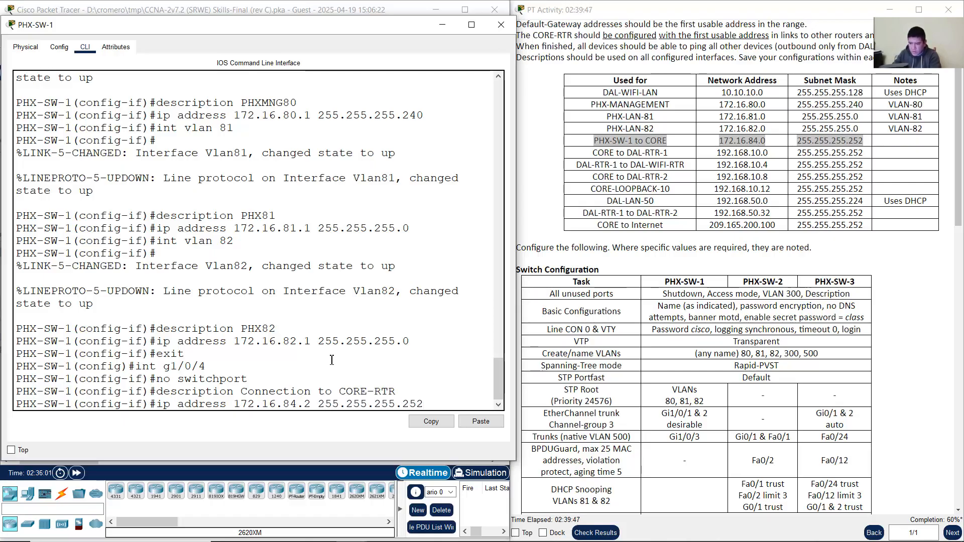
{"action": "key", "text": "Return"}
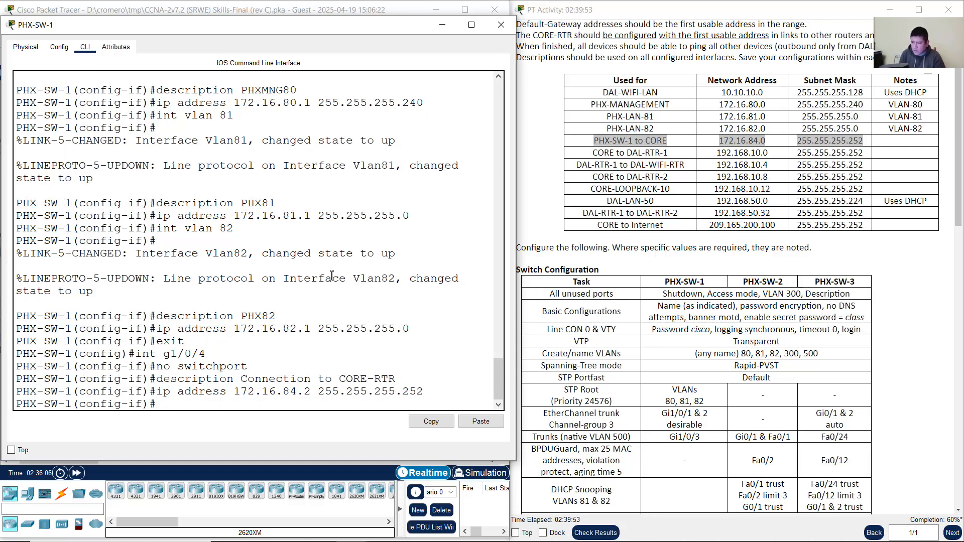
{"action": "left_click", "coordinate": [317, 4]}
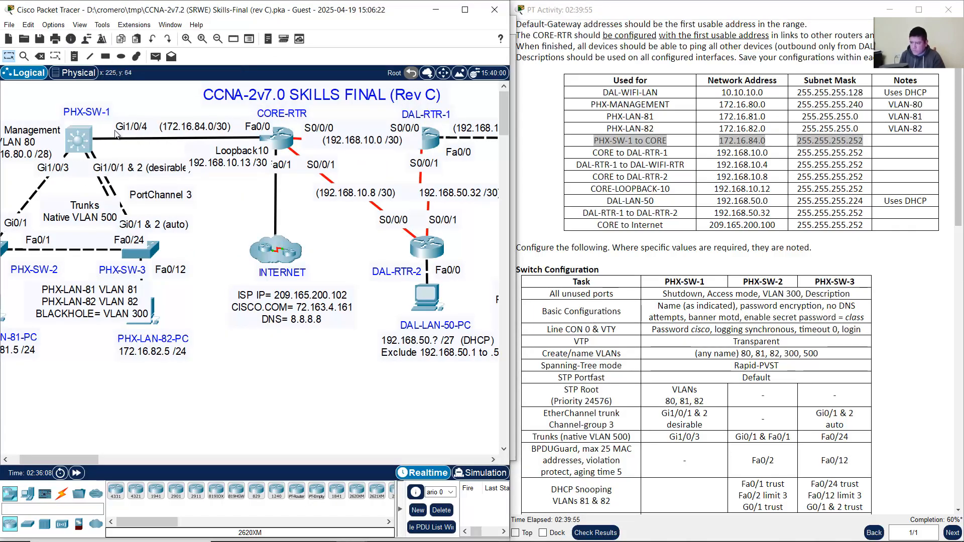
{"action": "left_click", "coordinate": [83, 143]}
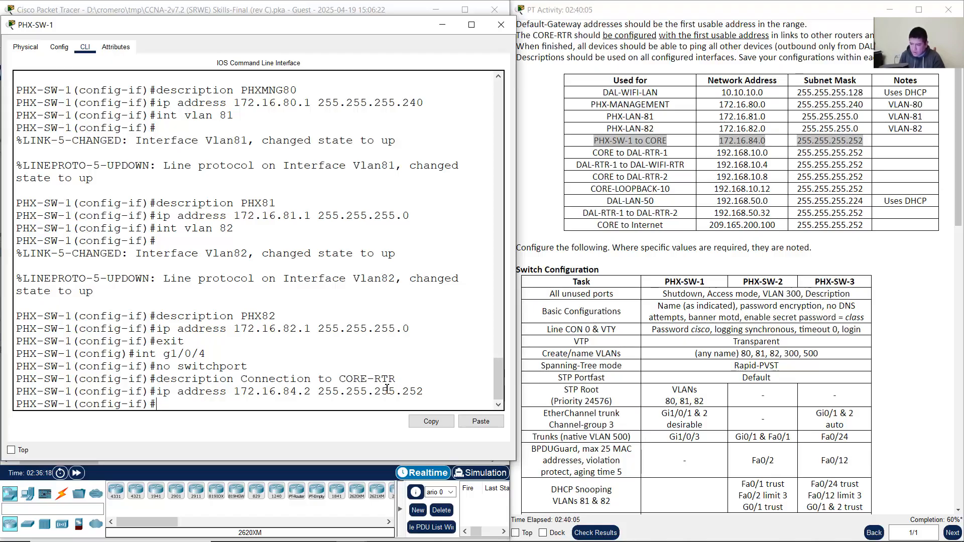
{"action": "type", "text": "exit"}
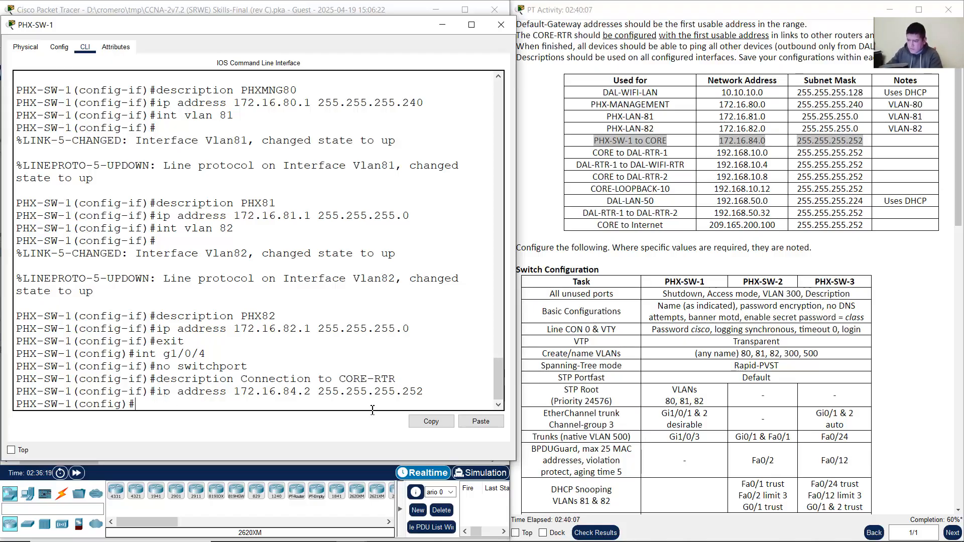
{"action": "key", "text": "Return"}
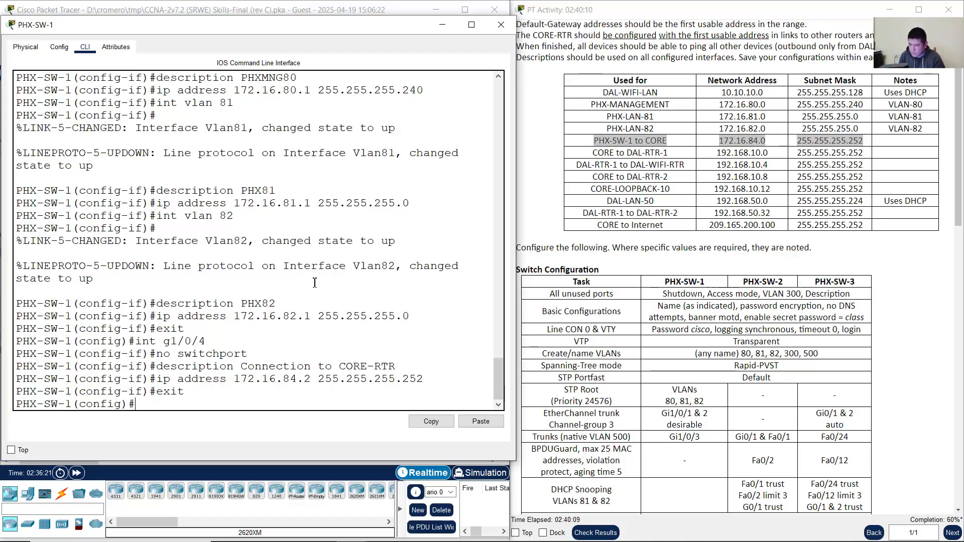
Step: Check that PHX-SW-1's port table shows Gi1/0/4 at 172.16.84.2/30, then scroll the instructions
{"action": "left_click", "coordinate": [251, 4]}
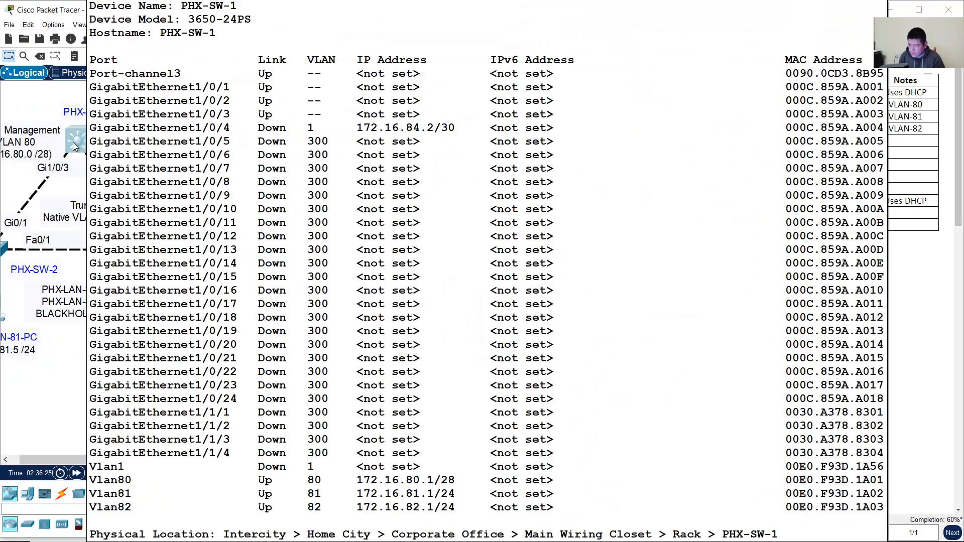
{"action": "left_click", "coordinate": [74, 142]}
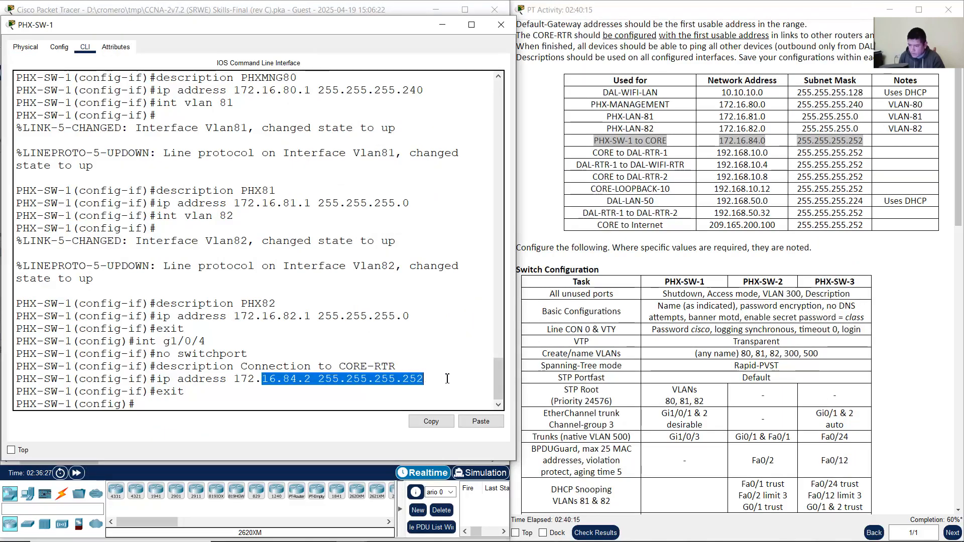
{"action": "left_click", "coordinate": [313, 3]}
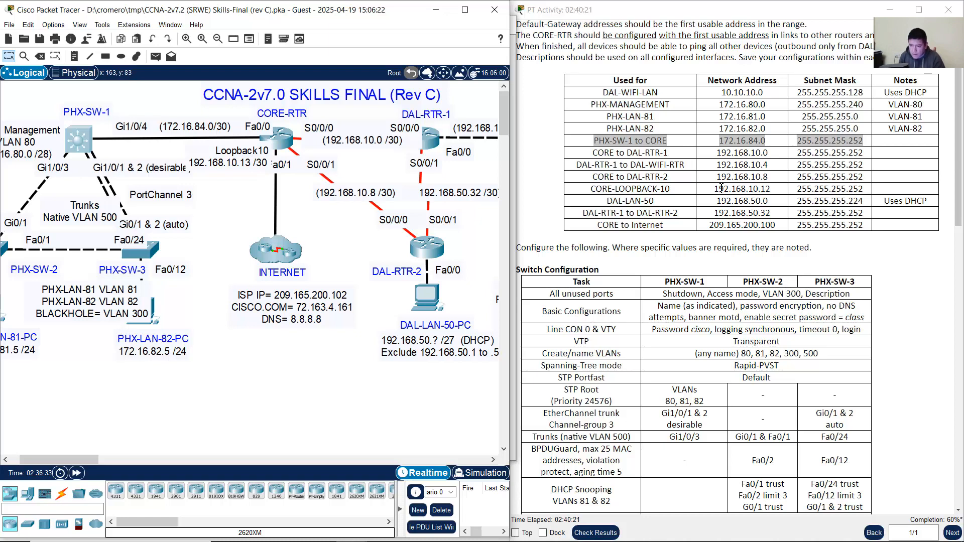
{"action": "scroll", "coordinate": [768, 206], "scroll_direction": "down", "scroll_amount": 6}
{"action": "scroll", "coordinate": [835, 248], "scroll_direction": "up", "scroll_amount": 5}
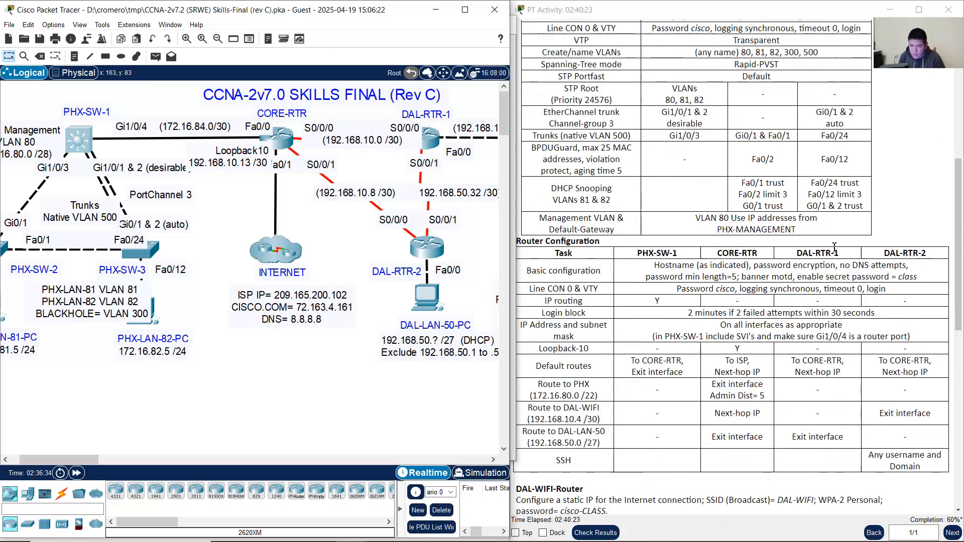
{"action": "scroll", "coordinate": [834, 247], "scroll_direction": "up", "scroll_amount": 1}
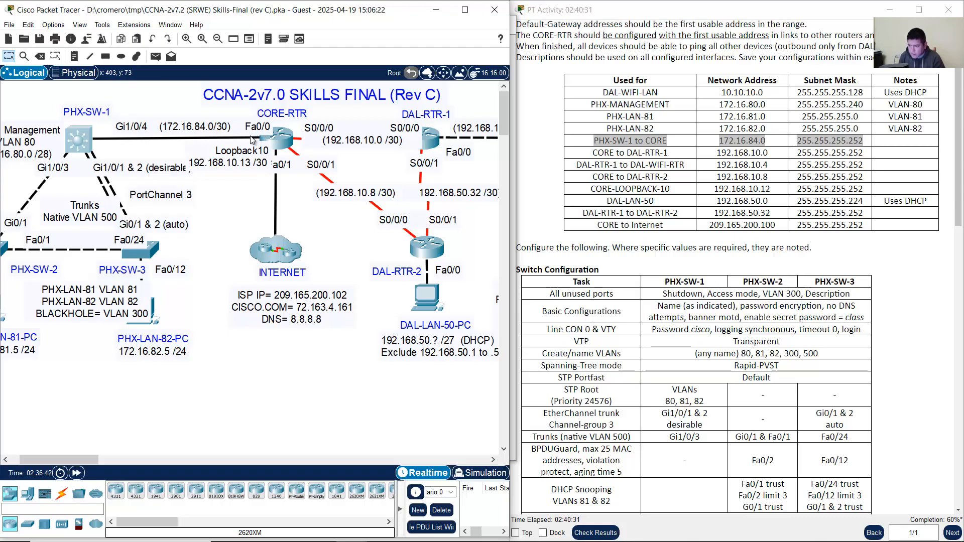
Step: On CORE-RTR, enter interface f0/0 and describe it as 'Connection to PHX-SW-1'
{"action": "left_click", "coordinate": [275, 140]}
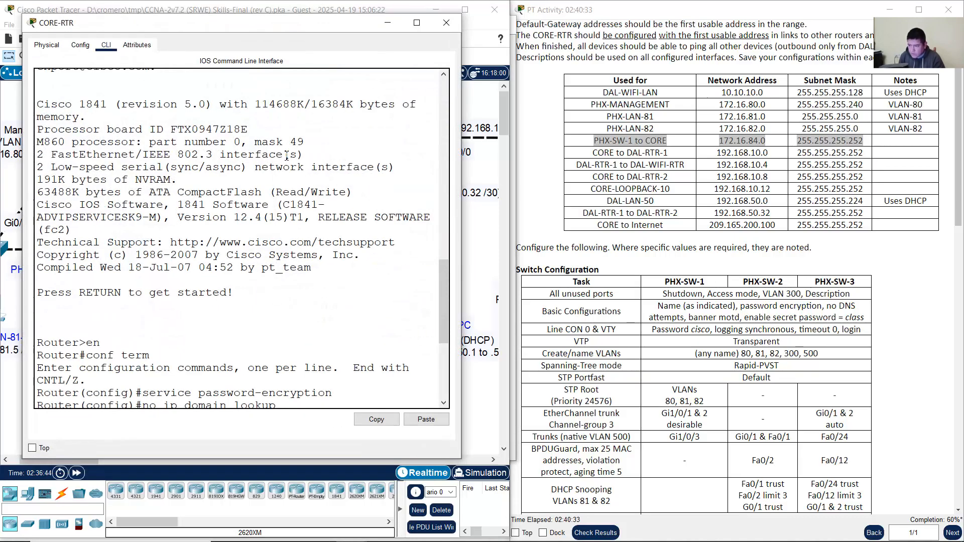
{"action": "left_click_drag", "start_coordinate": [460, 291], "coordinate": [526, 292]}
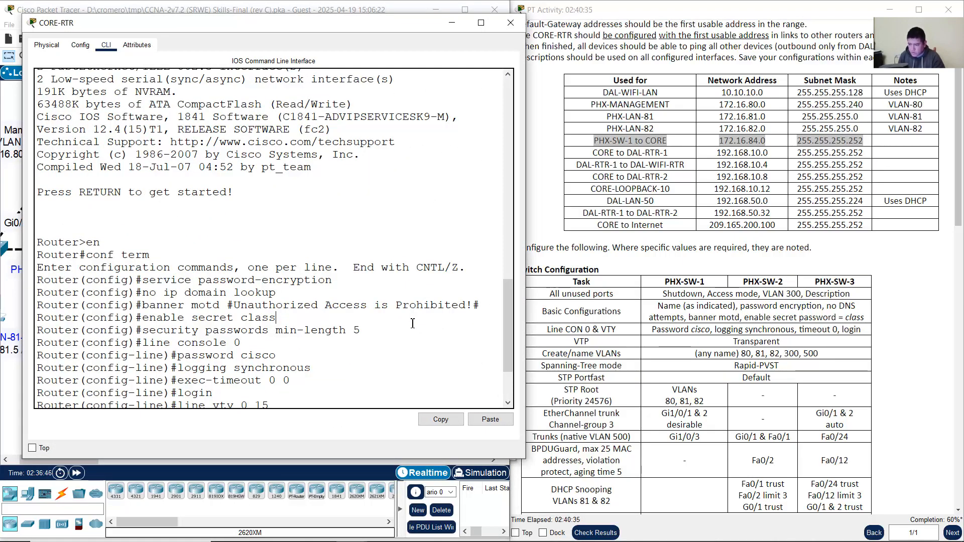
{"action": "scroll", "coordinate": [413, 340], "scroll_direction": "down", "scroll_amount": 3}
{"action": "type", "text": "int f"}
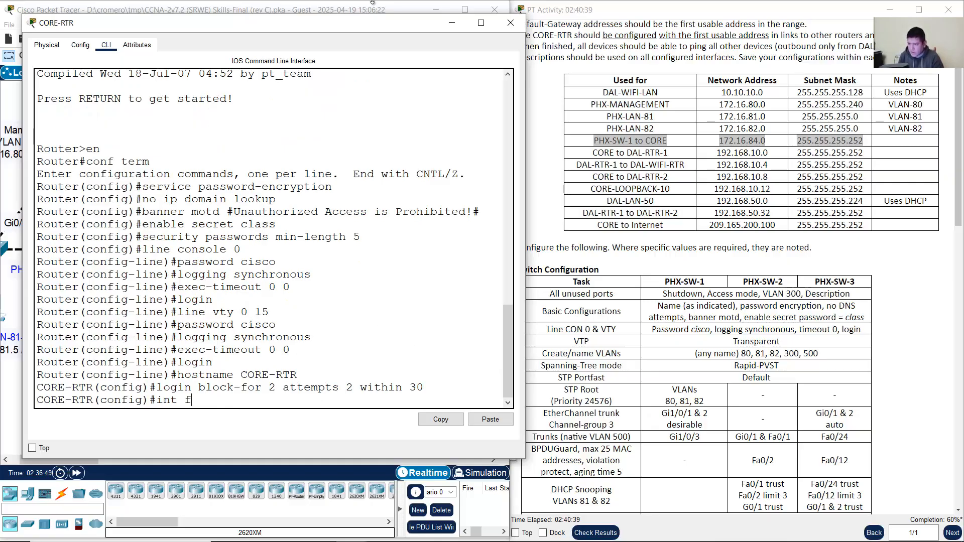
{"action": "left_click", "coordinate": [372, 2]}
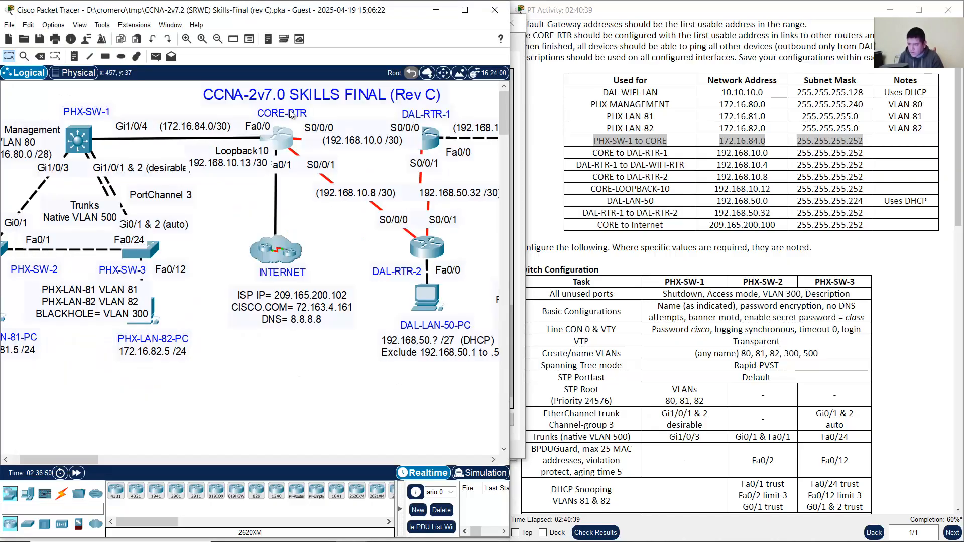
{"action": "left_click", "coordinate": [287, 139]}
{"action": "type", "text": "t f0/"}
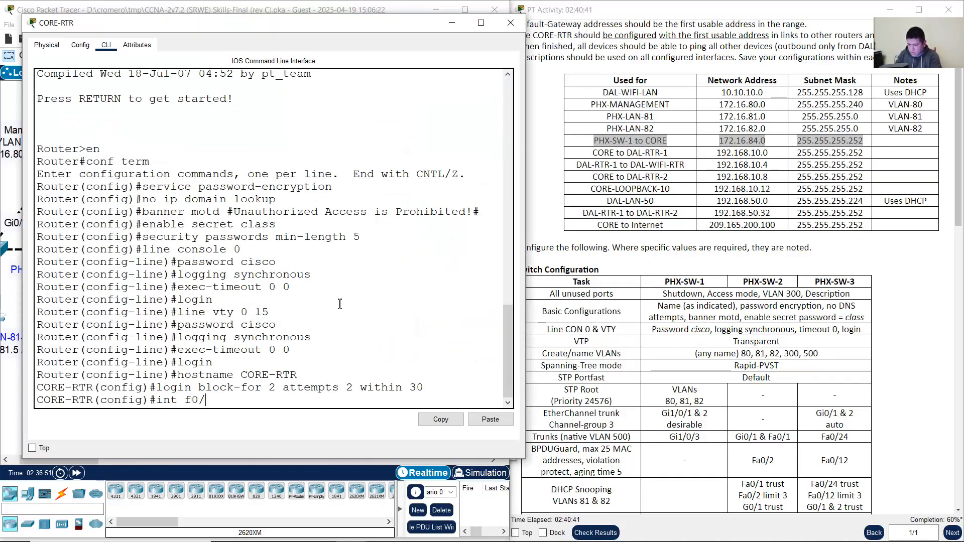
{"action": "type", "text": "0"}
{"action": "key", "text": "Return"}
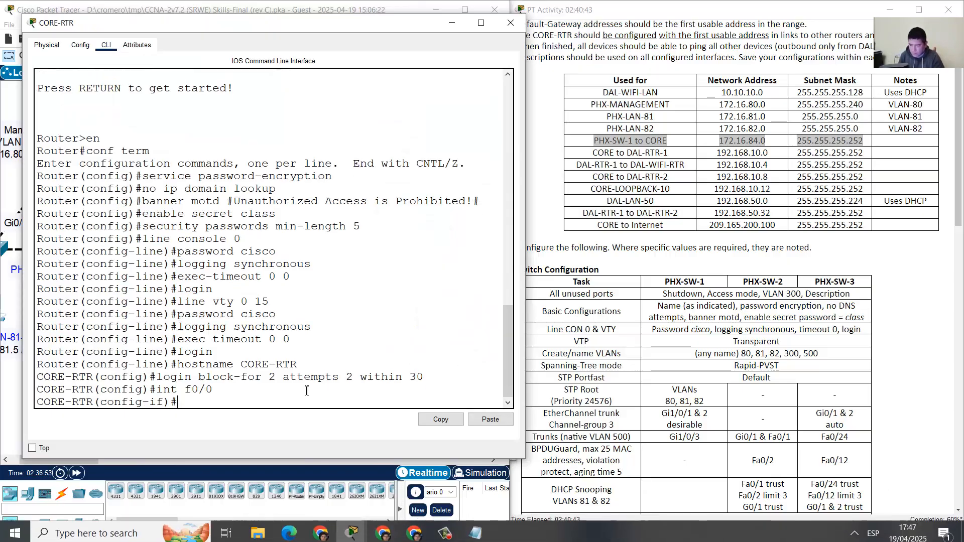
{"action": "type", "text": "descrip"}
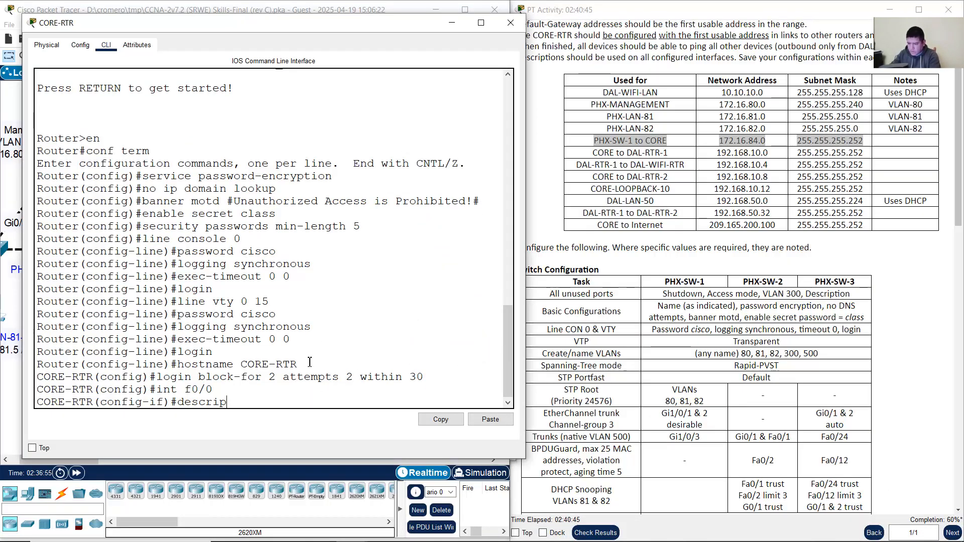
{"action": "type", "text": "tion Connection to PH"}
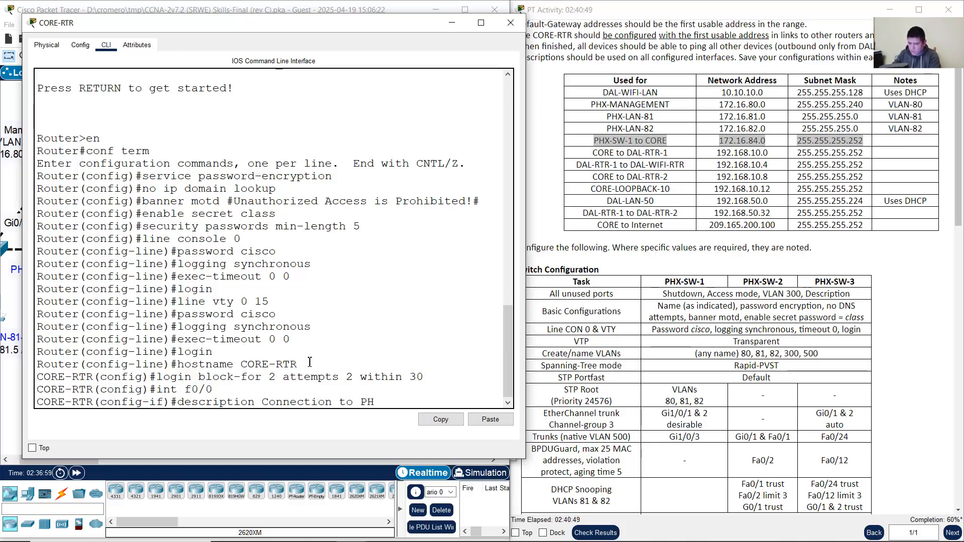
{"action": "type", "text": "X-SW-1"}
{"action": "key", "text": "Return"}
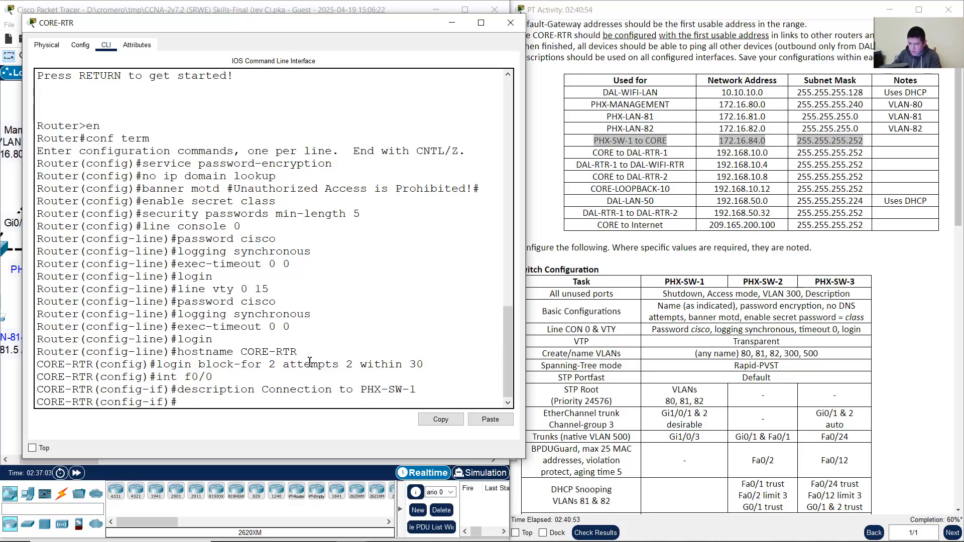
Step: Give f0/0 the address 172.16.84.1 255.255.255.252 and enable it with no shutdown
{"action": "type", "text": "ip address"}
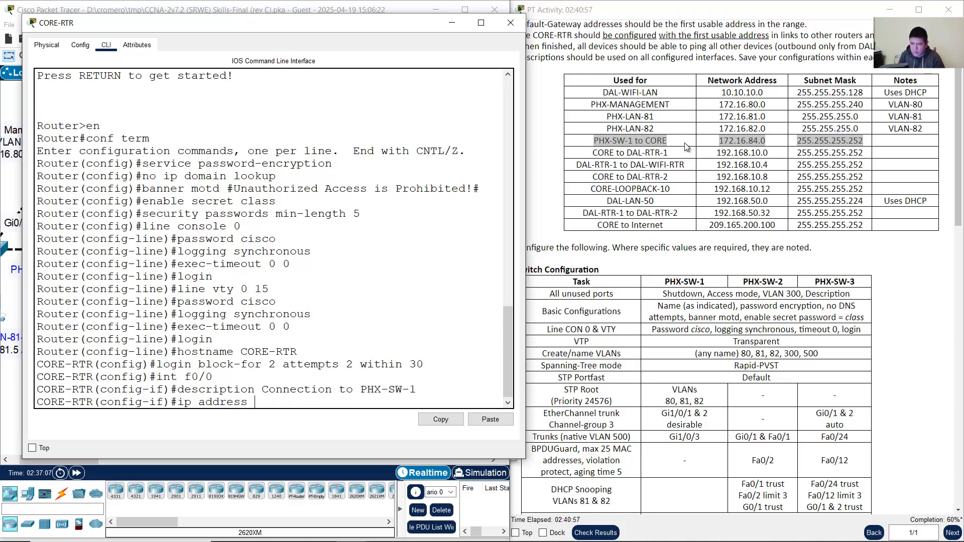
{"action": "left_click_drag", "start_coordinate": [635, 141], "coordinate": [851, 148]}
{"action": "type", "text": "ddress"}
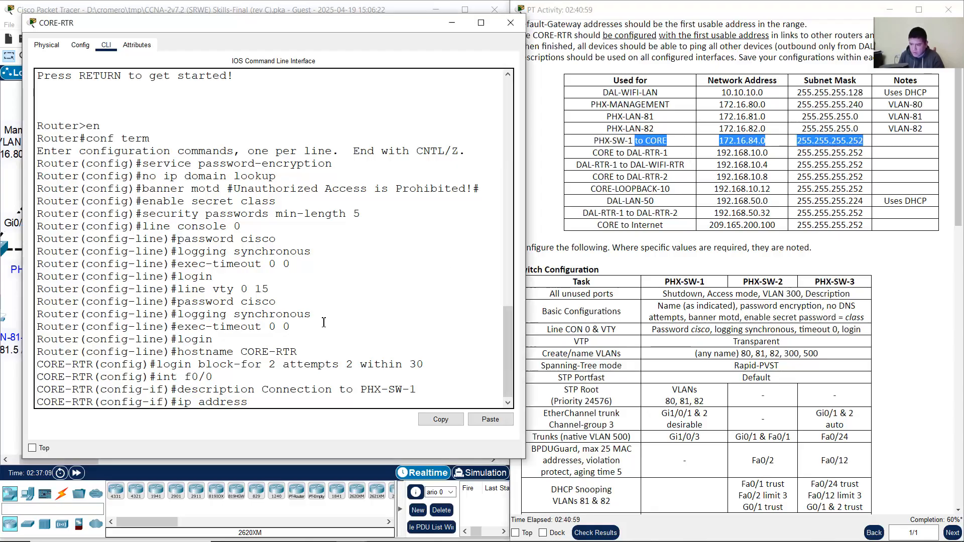
{"action": "left_click", "coordinate": [324, 322]}
{"action": "type", "text": "172.16"}
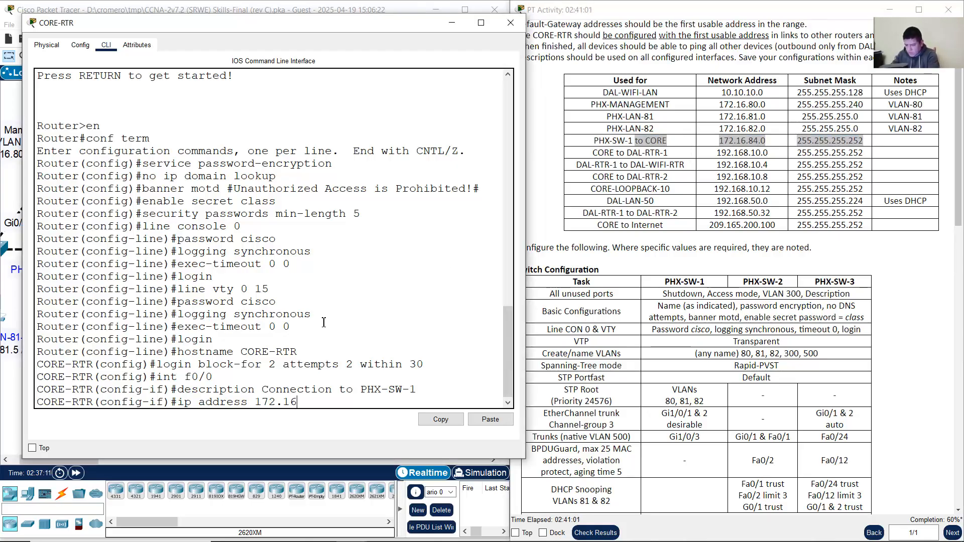
{"action": "type", "text": ".84.1 25"}
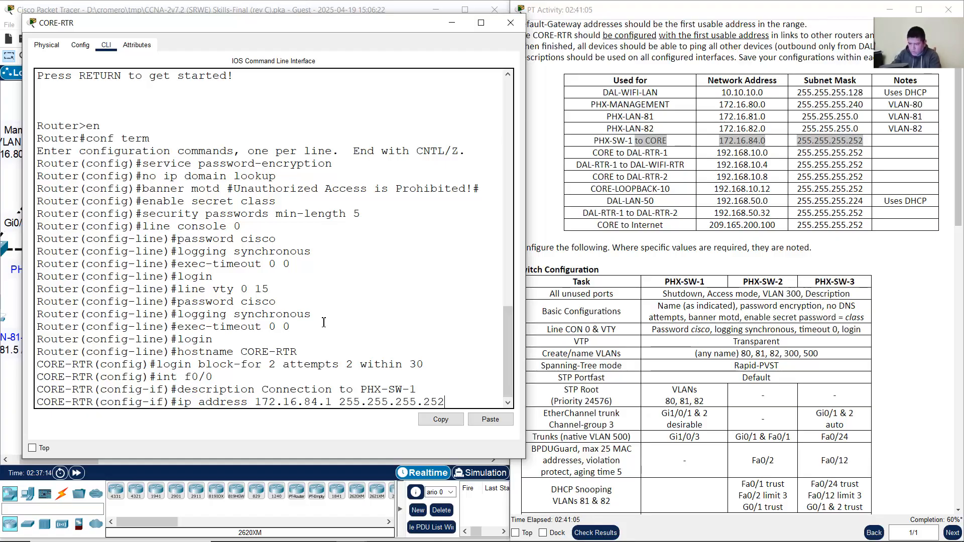
{"action": "type", "text": "5.255.255.252"}
{"action": "key", "text": "Return"}
{"action": "type", "text": "no shutdown"}
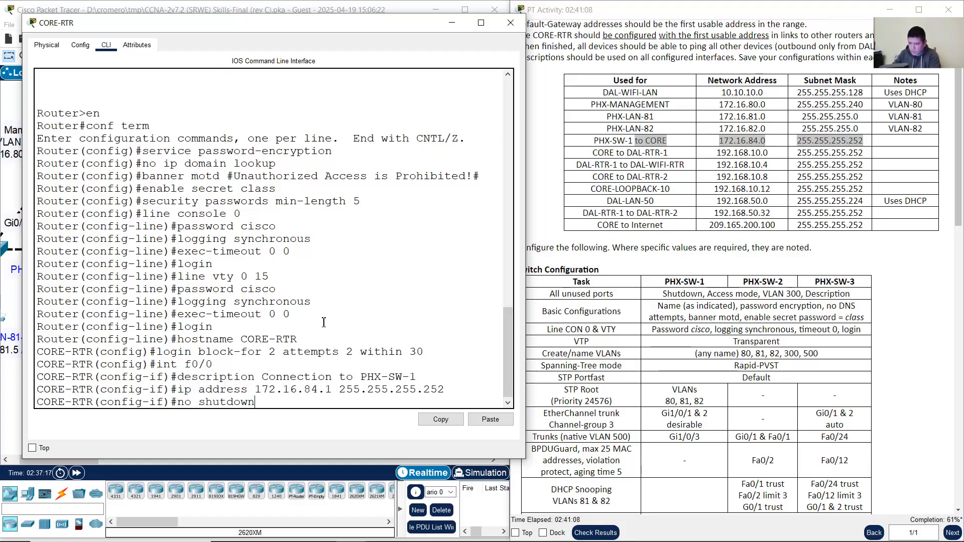
{"action": "key", "text": "Return"}
{"action": "key", "text": "Return"}
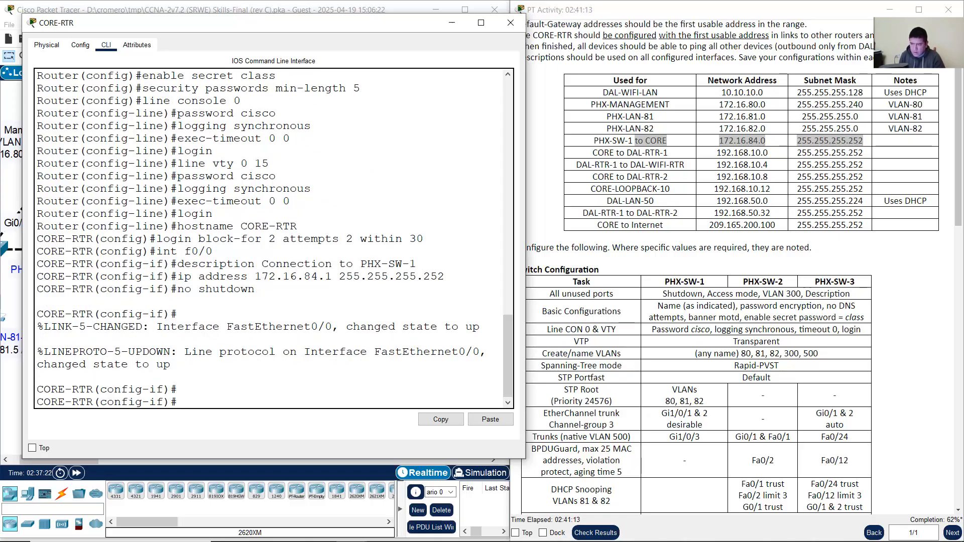
{"action": "left_click", "coordinate": [326, 8]}
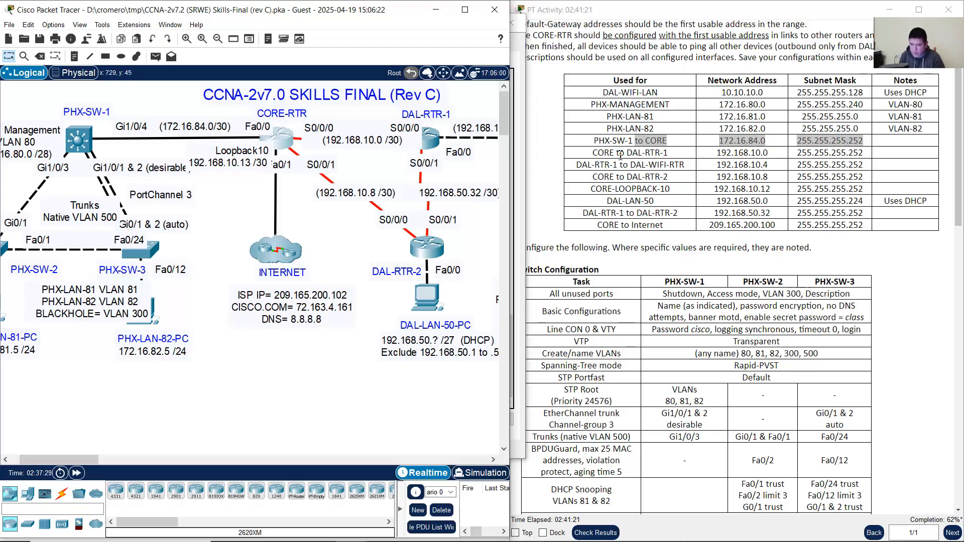
Step: Enter CORE-RTR's Serial0/0/0 and describe it as 'Connection to DAL-RTR-1'
{"action": "left_click_drag", "start_coordinate": [598, 152], "coordinate": [825, 157]}
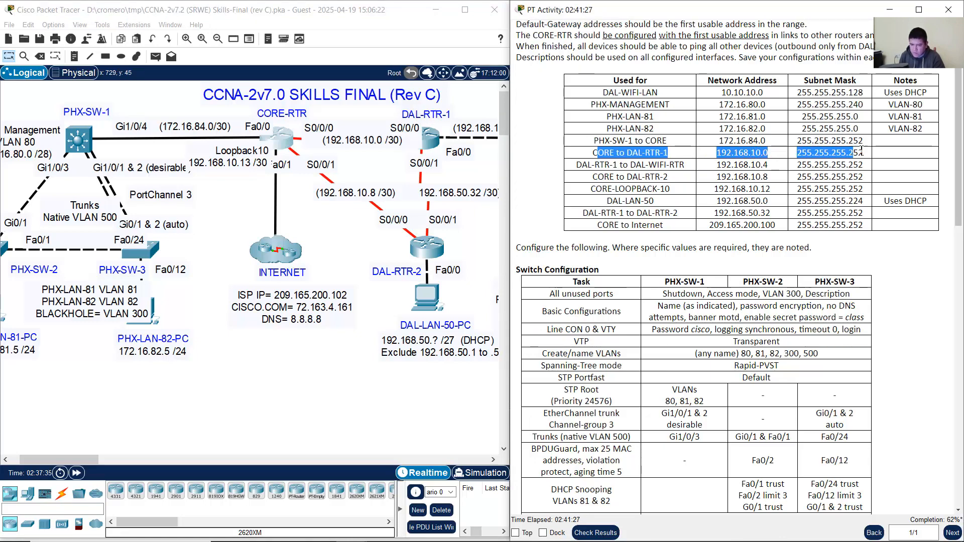
{"action": "left_click", "coordinate": [286, 145]}
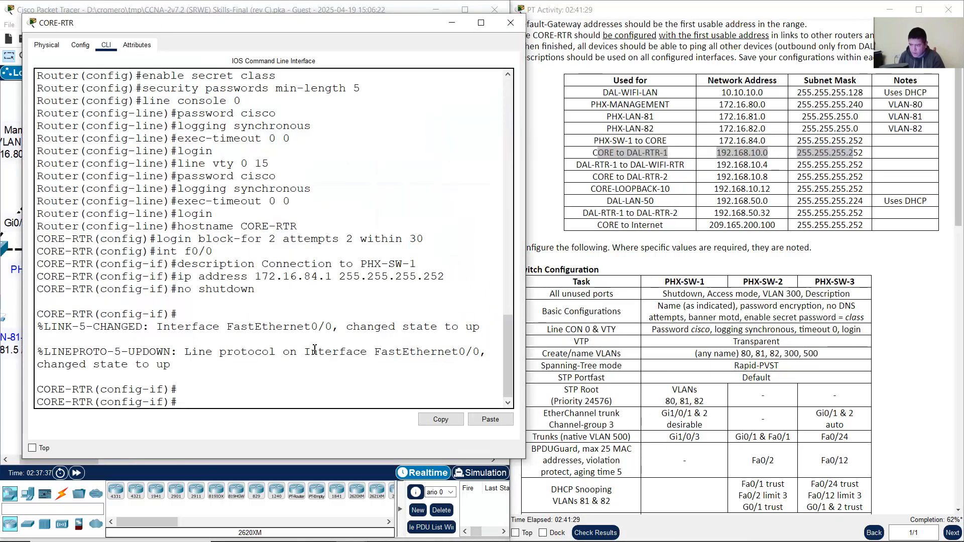
{"action": "type", "text": "in"}
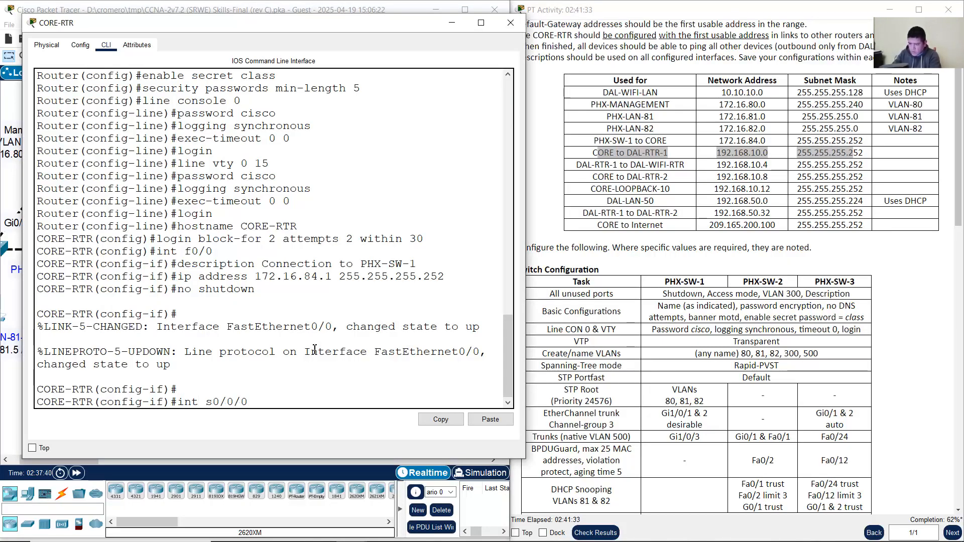
{"action": "type", "text": "t s0/0/0"}
{"action": "key", "text": "Return"}
{"action": "type", "text": "descrip"}
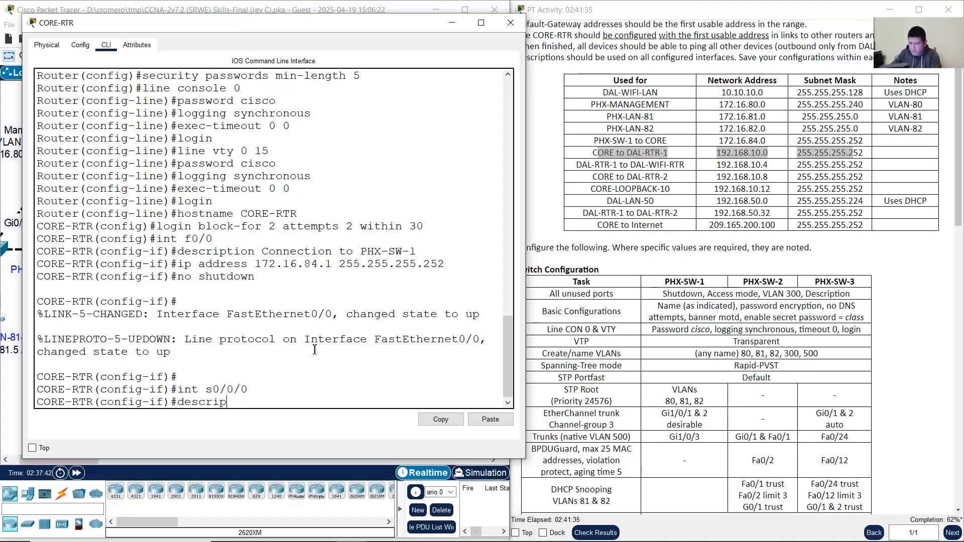
{"action": "type", "text": "tion Connection to"}
{"action": "left_click", "coordinate": [365, 7]}
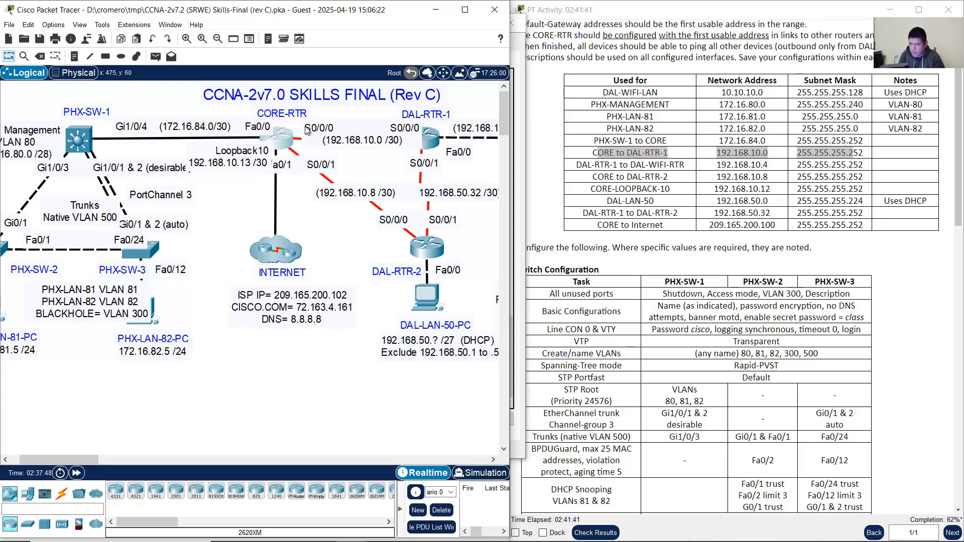
{"action": "left_click", "coordinate": [280, 140]}
{"action": "type", "text": "to DAL-RTR-1"}
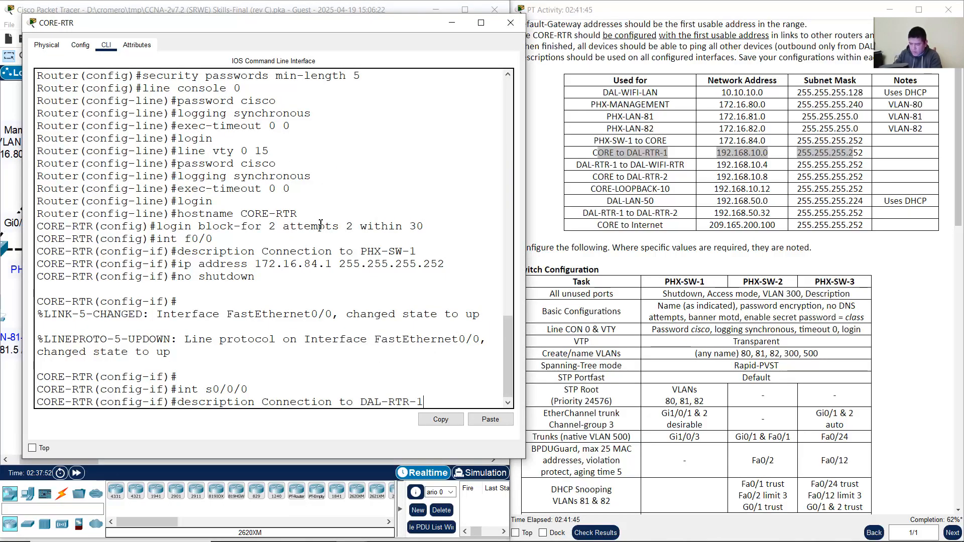
{"action": "key", "text": "Return"}
Step: Assign Serial0/0/0 the first usable address 192.168.10.1 255.255.255.252, checking the addressing table
{"action": "type", "text": "ip ad"}
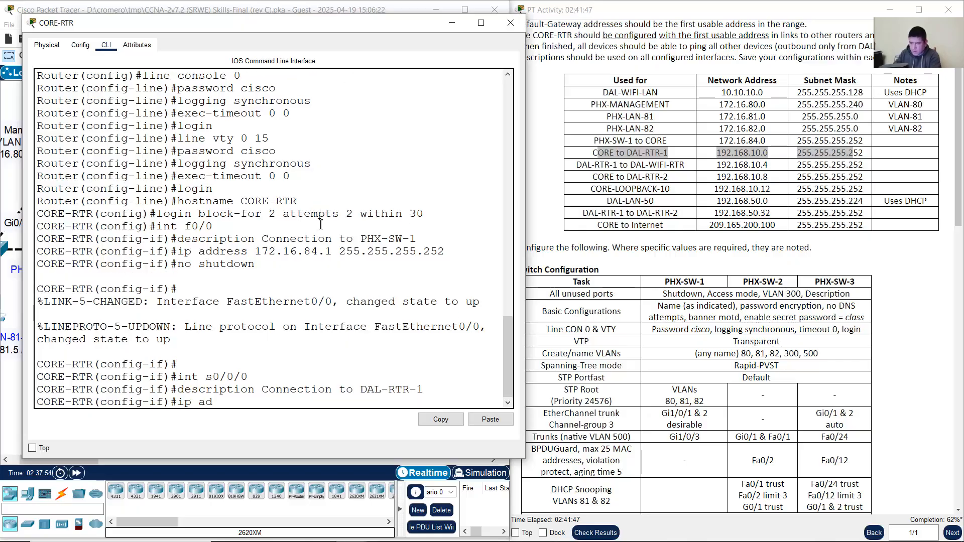
{"action": "type", "text": "dress 182"}
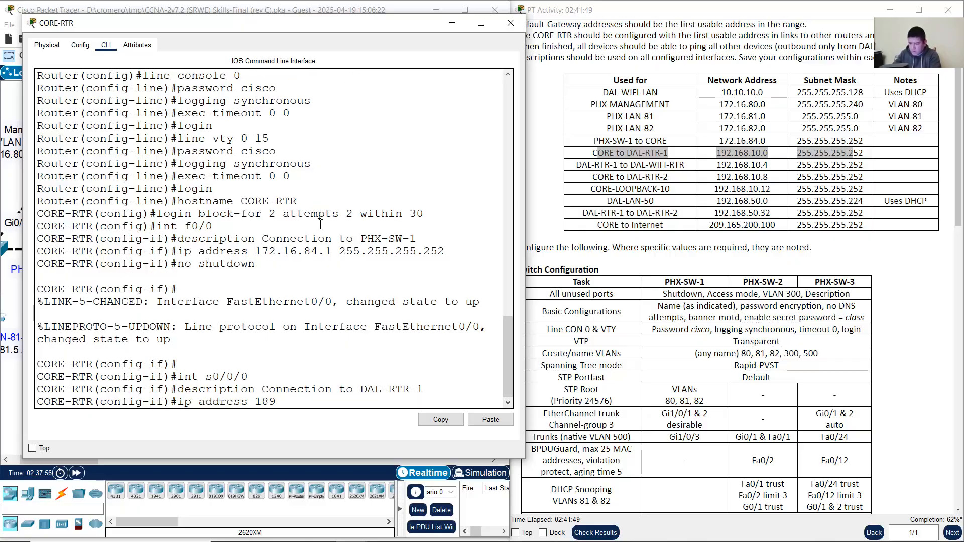
{"action": "key", "text": "BackSpace"}
{"action": "key", "text": "BackSpace"}
{"action": "key", "text": "BackSpace"}
{"action": "type", "text": "92.168.10."}
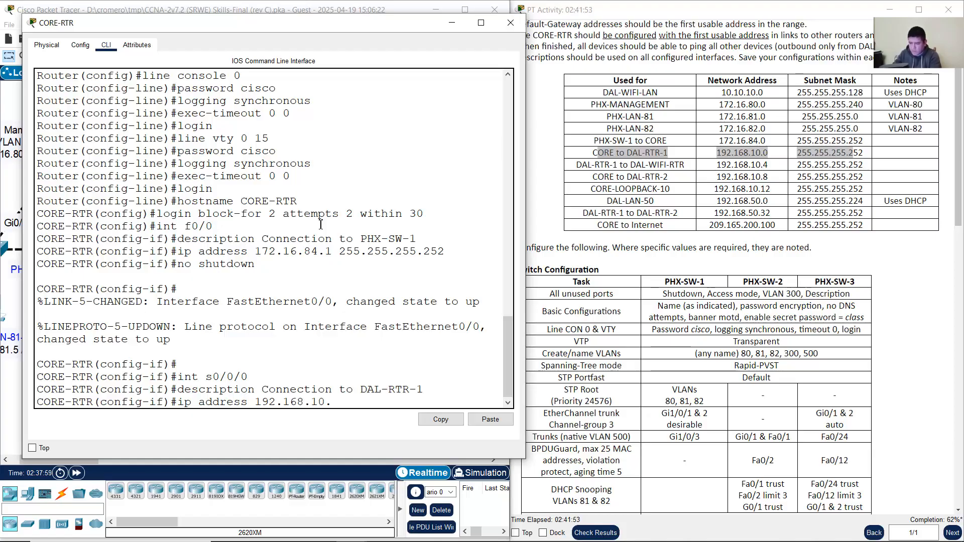
{"action": "left_click", "coordinate": [346, 7]}
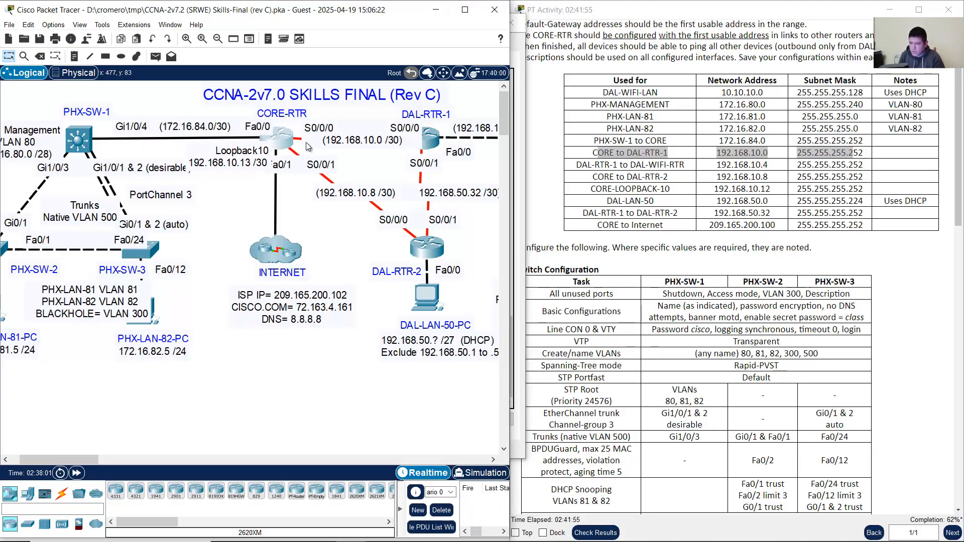
{"action": "scroll", "coordinate": [908, 145], "scroll_direction": "up", "scroll_amount": 3}
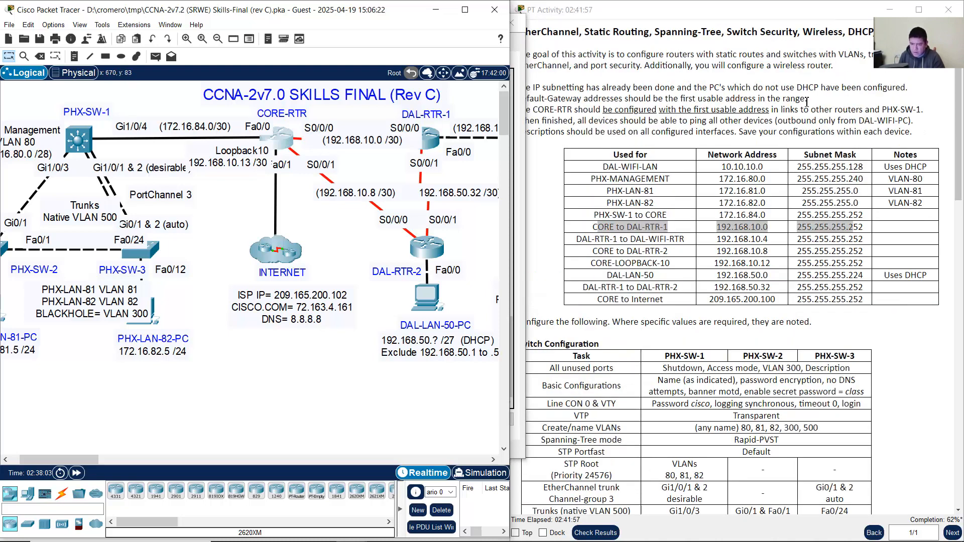
{"action": "left_click", "coordinate": [591, 111]}
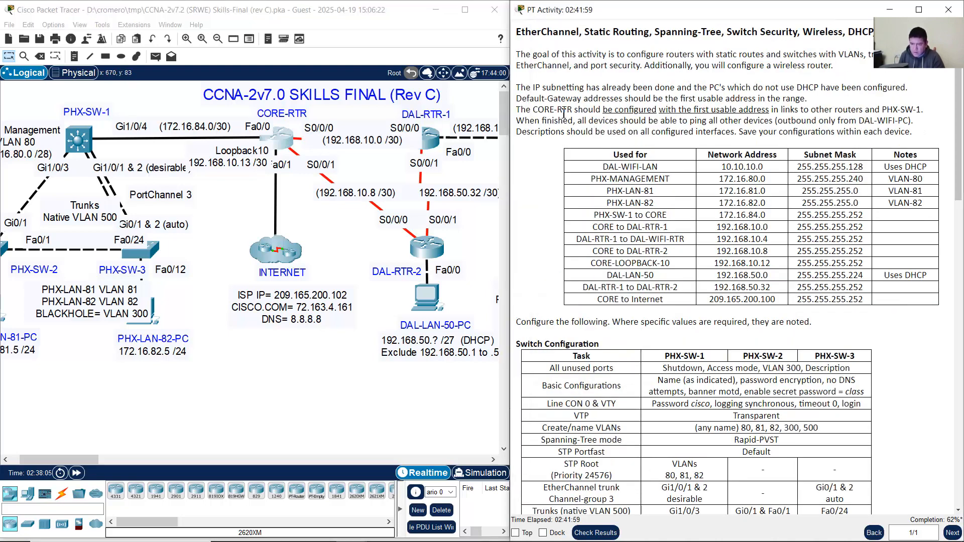
{"action": "left_click_drag", "start_coordinate": [559, 111], "coordinate": [768, 112]}
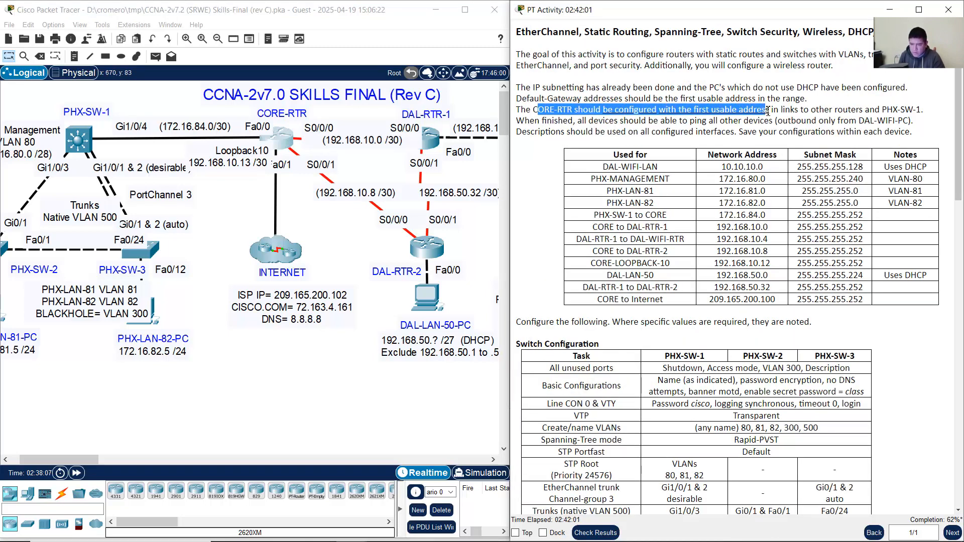
{"action": "left_click", "coordinate": [293, 143]}
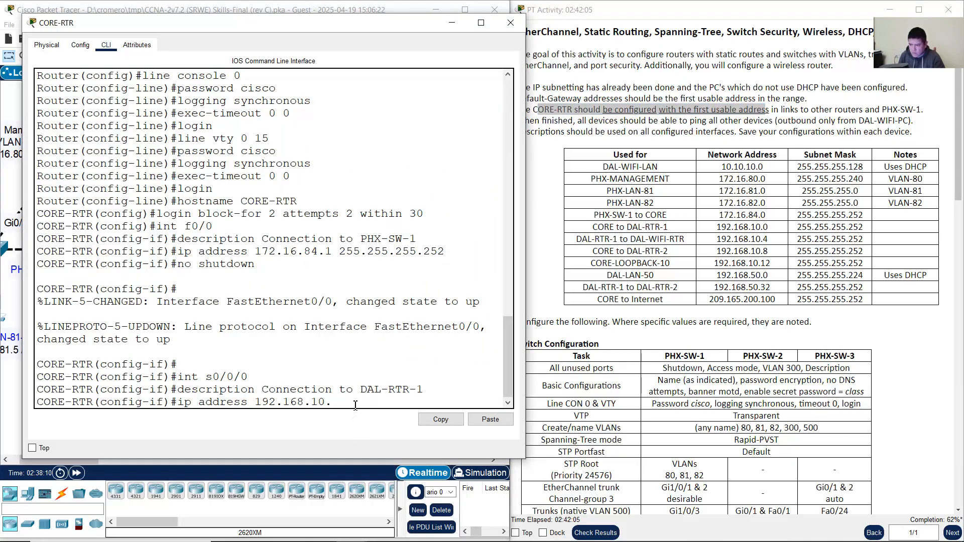
{"action": "type", "text": "1 255.25"}
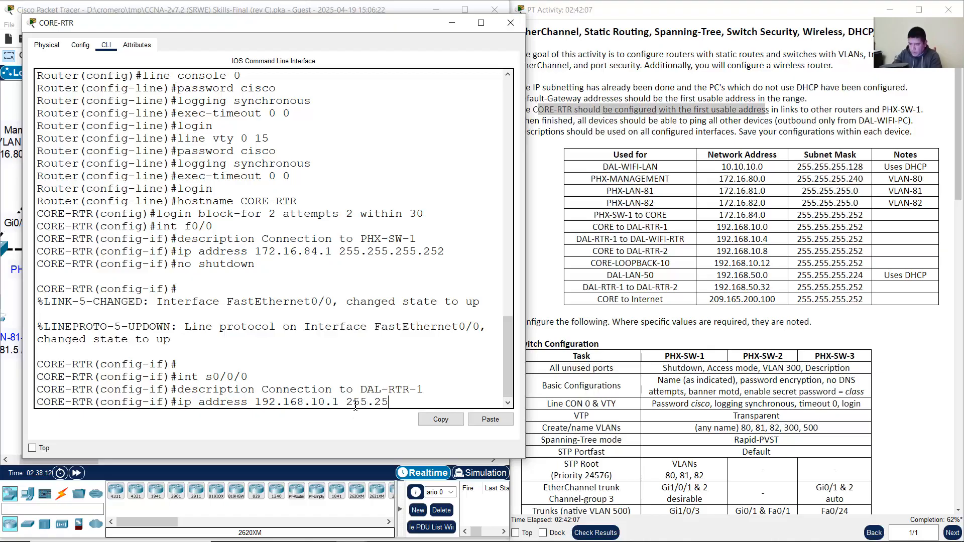
{"action": "type", "text": "5.255.252"}
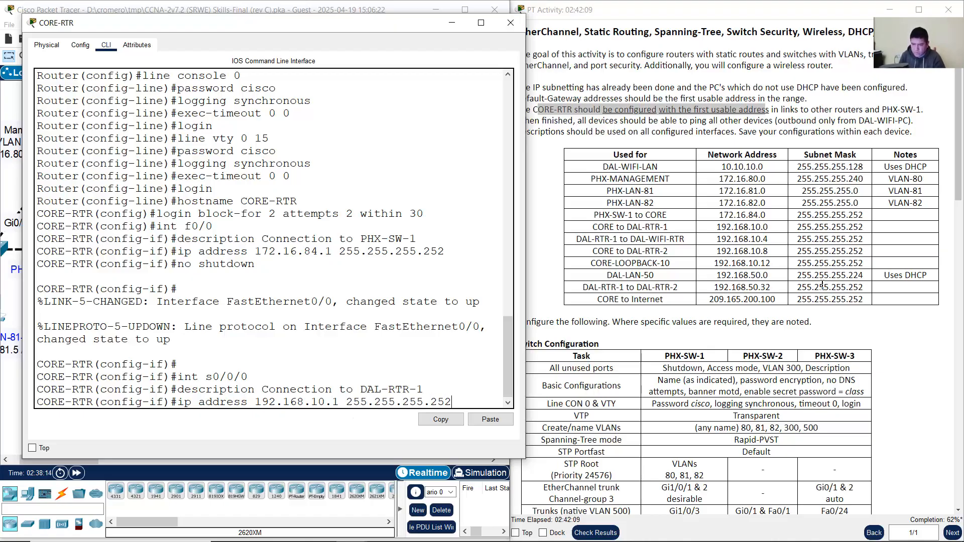
{"action": "left_click", "coordinate": [661, 230]}
{"action": "left_click_drag", "start_coordinate": [616, 216], "coordinate": [831, 216]}
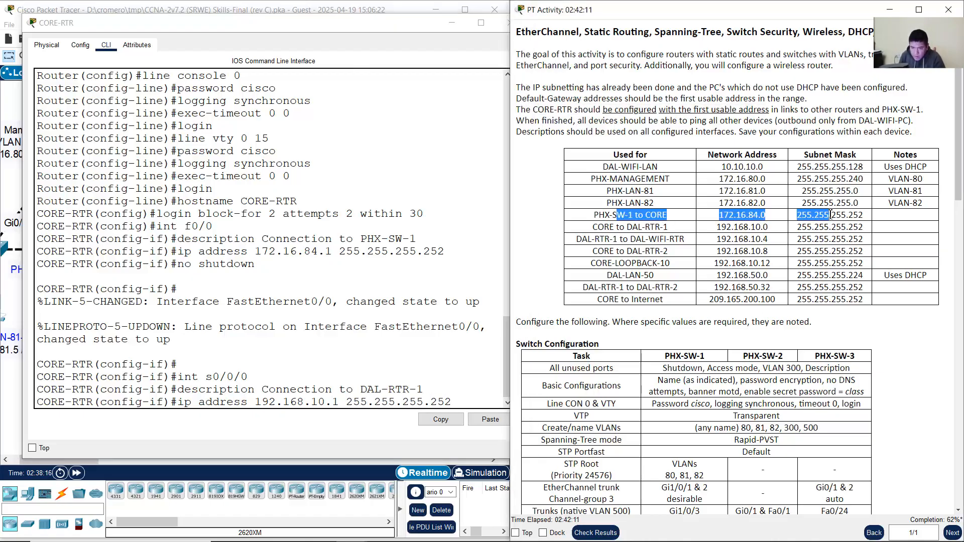
{"action": "left_click", "coordinate": [739, 231]}
{"action": "left_click_drag", "start_coordinate": [592, 227], "coordinate": [862, 232]}
{"action": "left_click", "coordinate": [476, 406]}
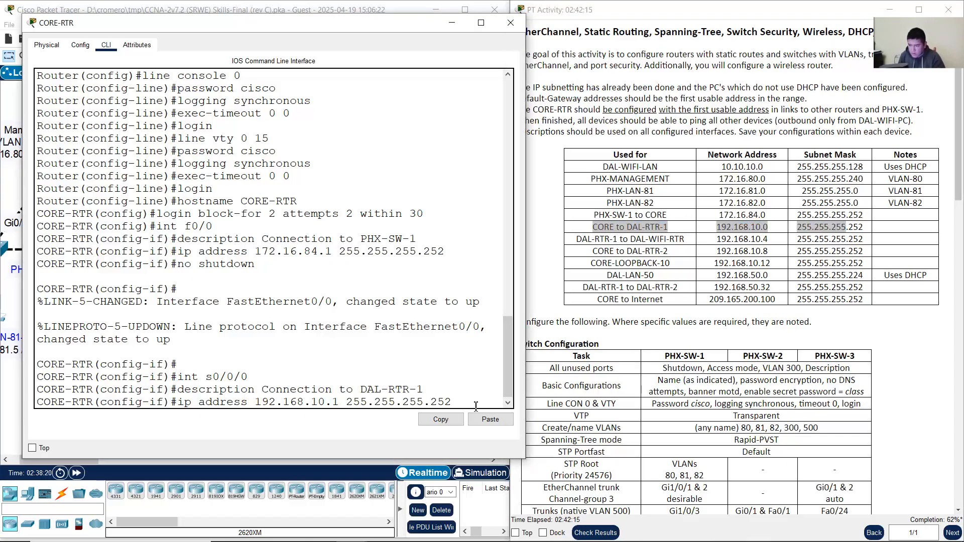
{"action": "key", "text": "Return"}
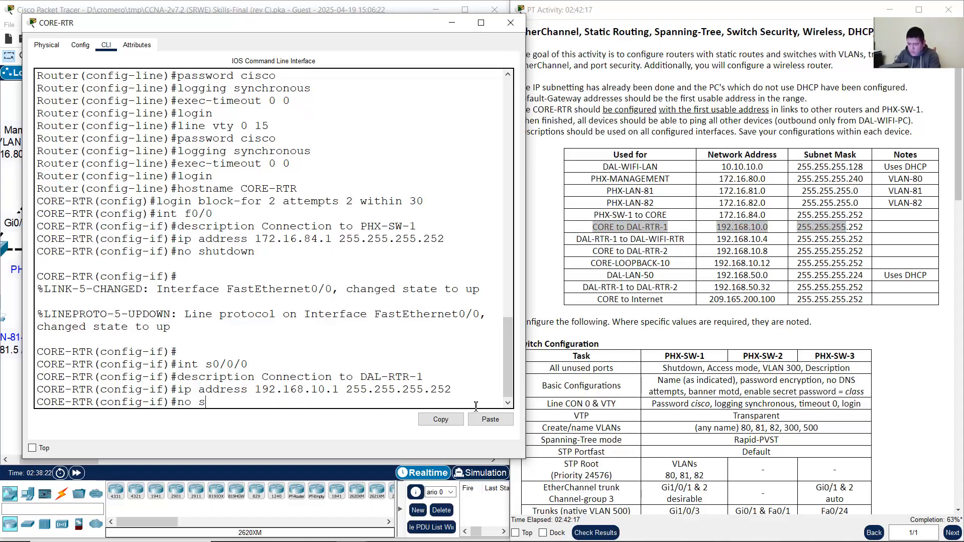
Step: Enable Serial0/0/0 with no shutdown
{"action": "type", "text": "no shutdown"}
{"action": "key", "text": "Return"}
{"action": "key", "text": "Return"}
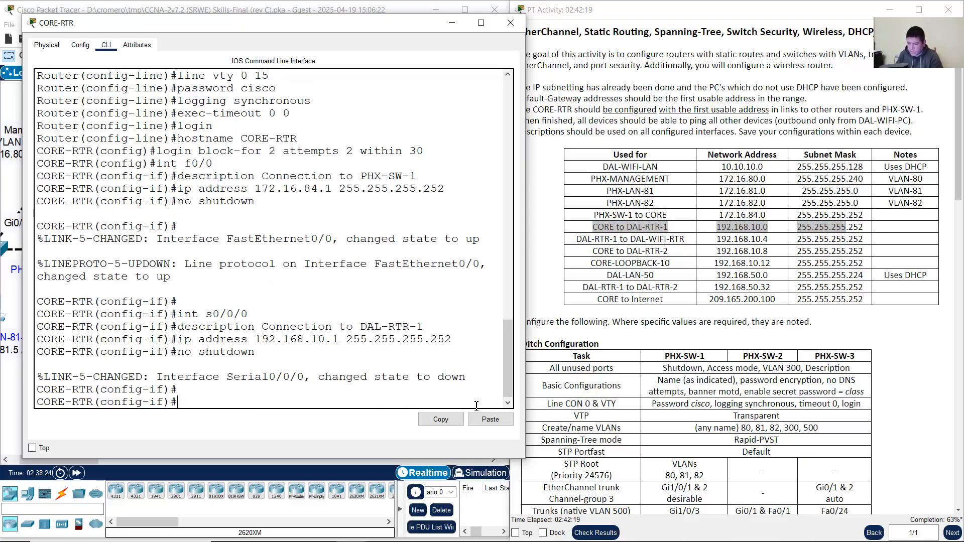
{"action": "left_click", "coordinate": [326, 2]}
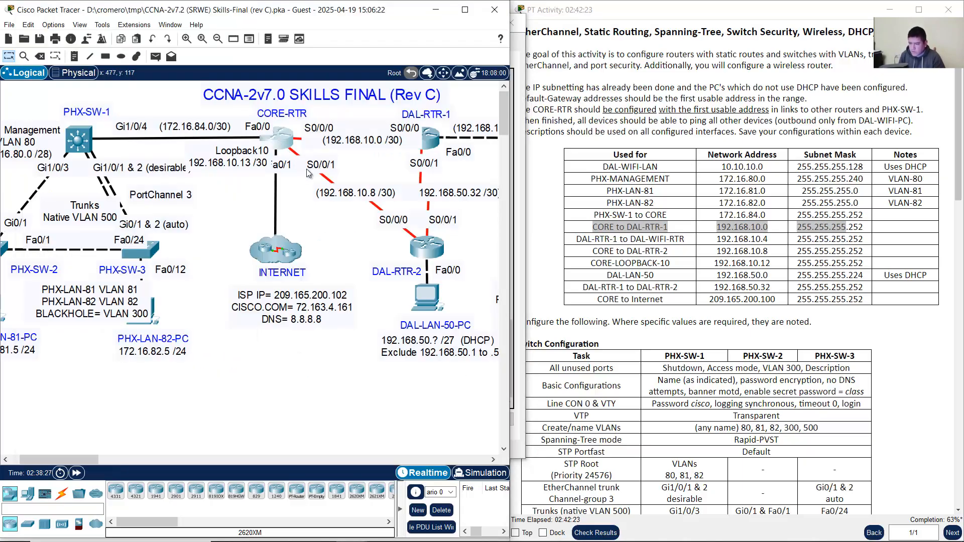
Step: On CORE-RTR, enter interface S0/0/1 and give it the description Connection to DAL-RTR-2
{"action": "left_click", "coordinate": [282, 139]}
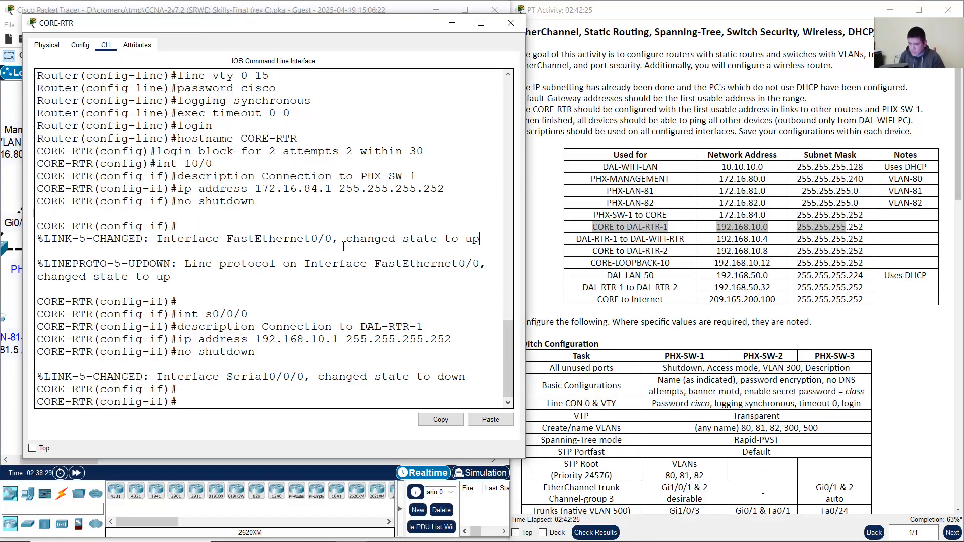
{"action": "key", "text": "Up"}
{"action": "key", "text": "Up"}
{"action": "key", "text": "Up"}
{"action": "key", "text": "Up"}
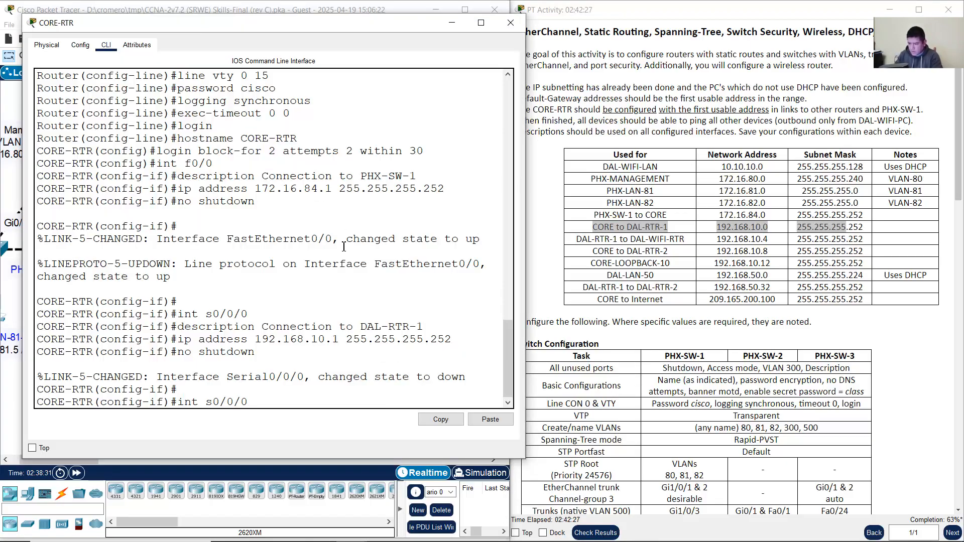
{"action": "key", "text": "BackSpace"}
{"action": "type", "text": "1"}
{"action": "key", "text": "Return"}
{"action": "key", "text": "Up"}
{"action": "key", "text": "Up"}
{"action": "key", "text": "Up"}
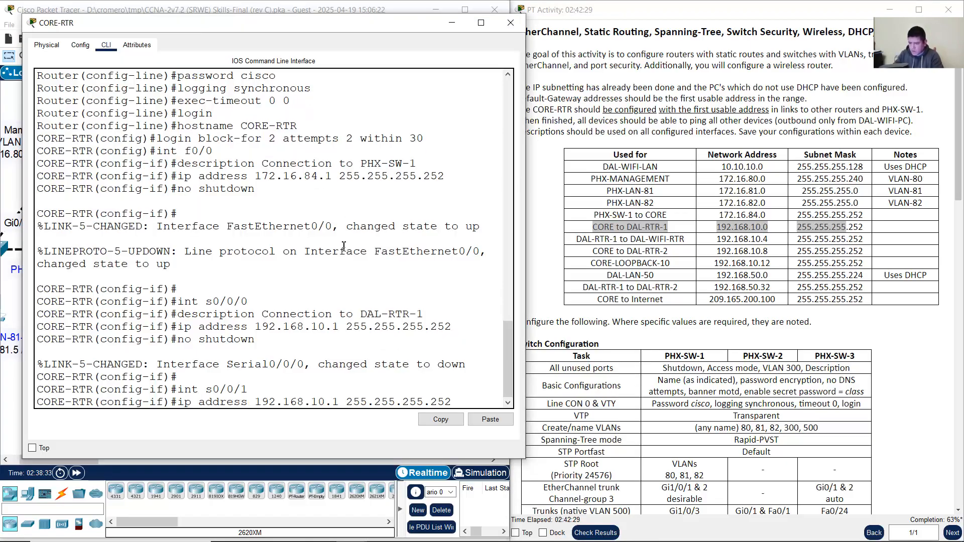
{"action": "key", "text": "Up"}
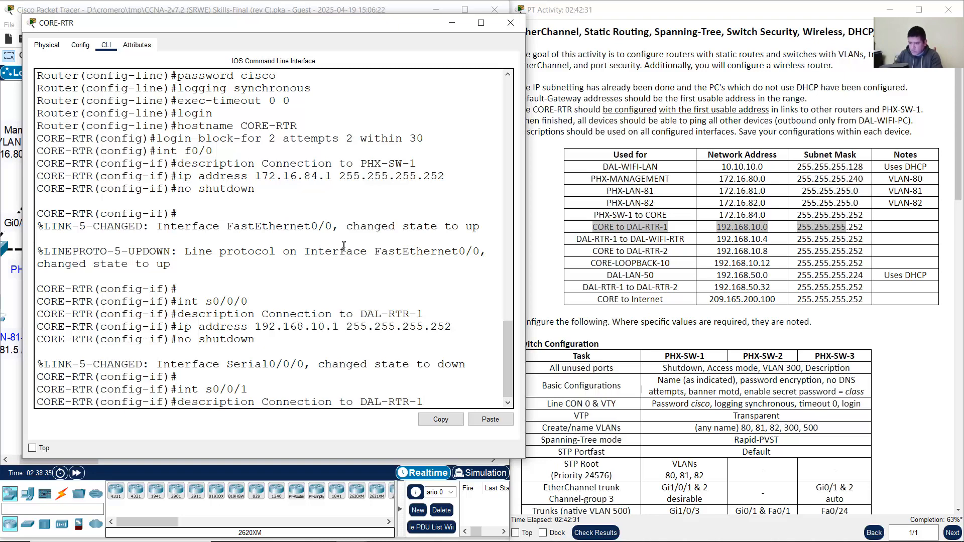
{"action": "type", "text": "2"}
{"action": "key", "text": "Return"}
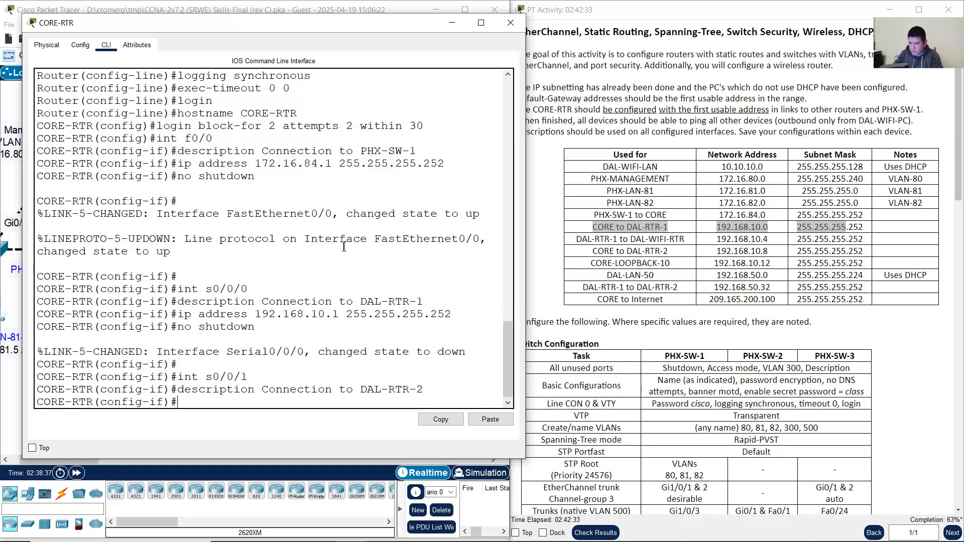
Step: Assign 192.168.10.9 255.255.255.252 to S0/0/1, enable it with no shutdown, and return to the topology
{"action": "key", "text": "Up"}
{"action": "key", "text": "Up"}
{"action": "key", "text": "Up"}
{"action": "key", "text": "Up"}
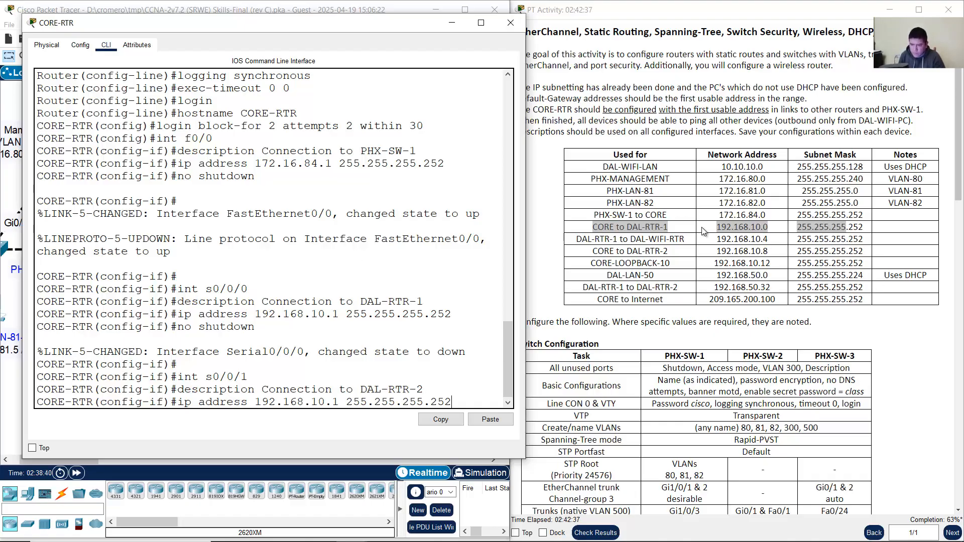
{"action": "left_click_drag", "start_coordinate": [592, 251], "coordinate": [870, 256]}
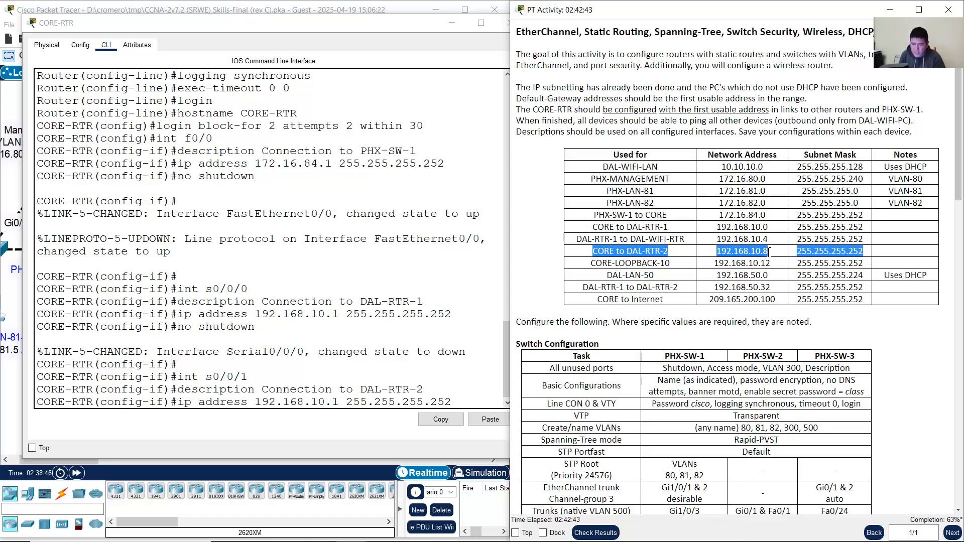
{"action": "left_click", "coordinate": [379, 285]}
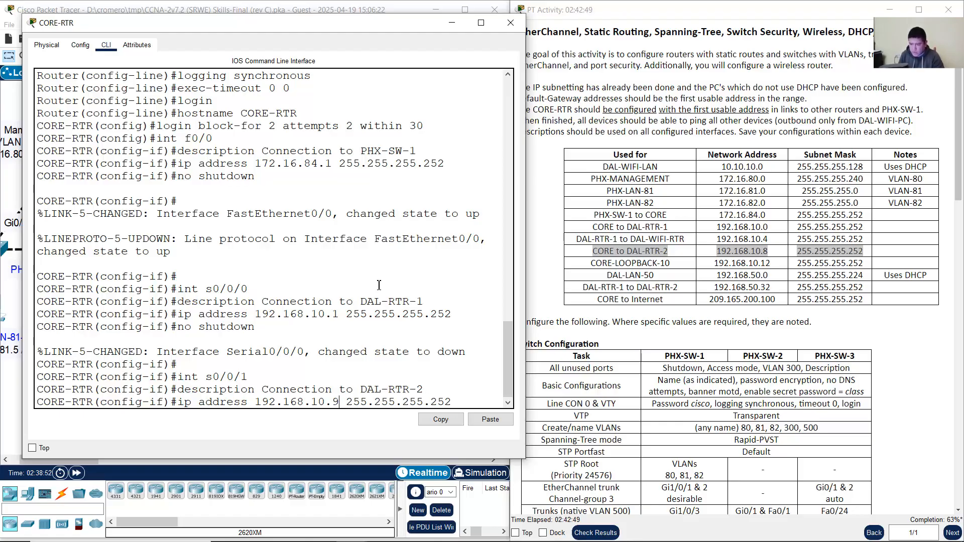
{"action": "key", "text": "Return"}
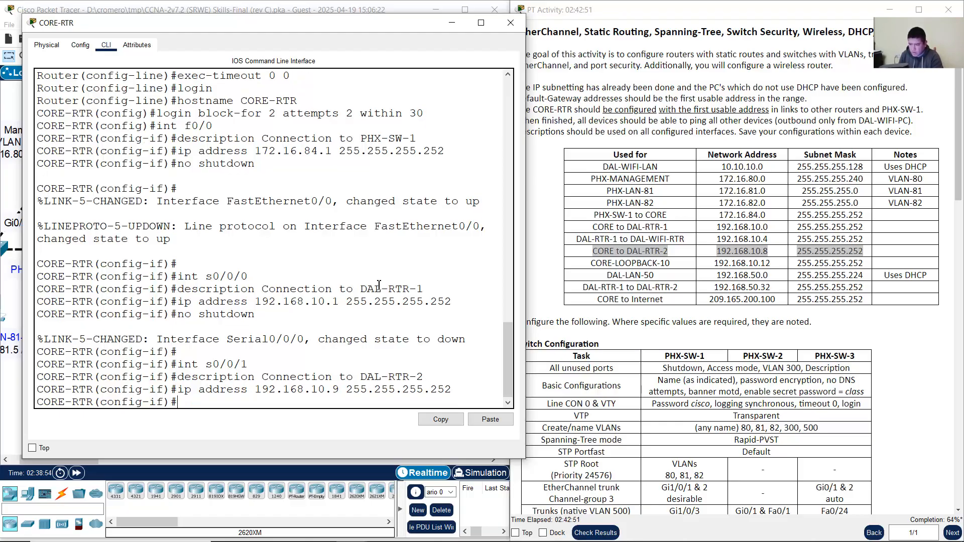
{"action": "key", "text": "Up"}
{"action": "key", "text": "Up"}
{"action": "key", "text": "Up"}
{"action": "key", "text": "Up"}
{"action": "key", "text": "Return"}
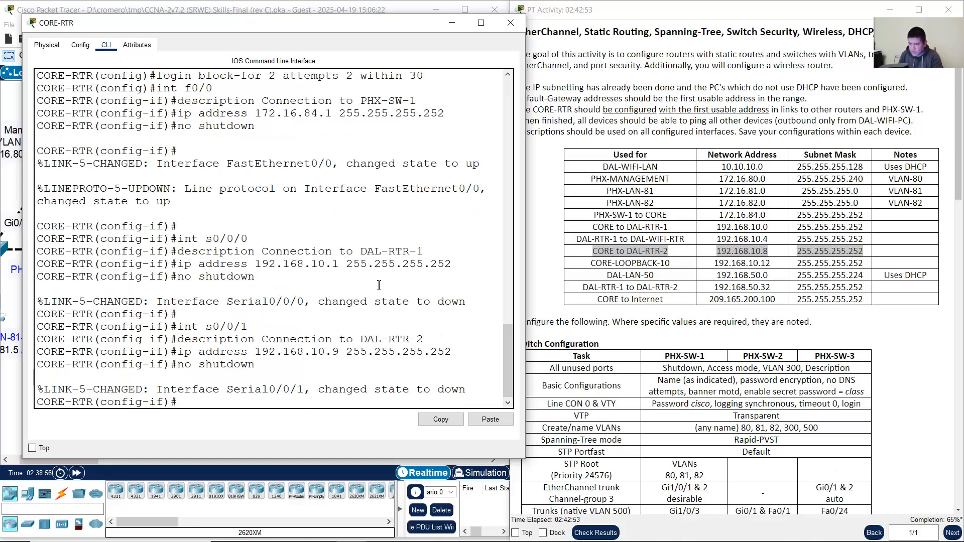
{"action": "key", "text": "Return"}
{"action": "left_click_drag", "start_coordinate": [209, 230], "coordinate": [301, 357]}
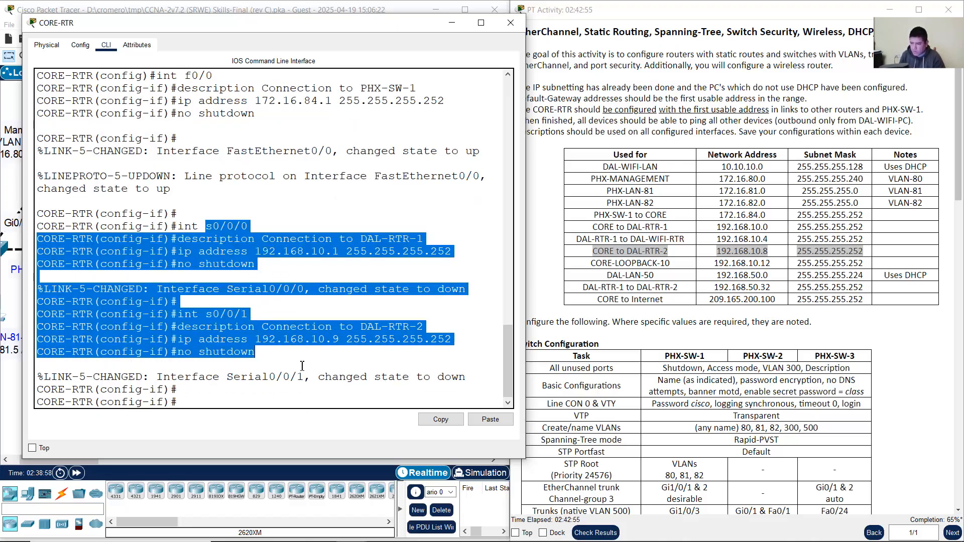
{"action": "left_click", "coordinate": [333, 376]}
{"action": "left_click", "coordinate": [351, 4]}
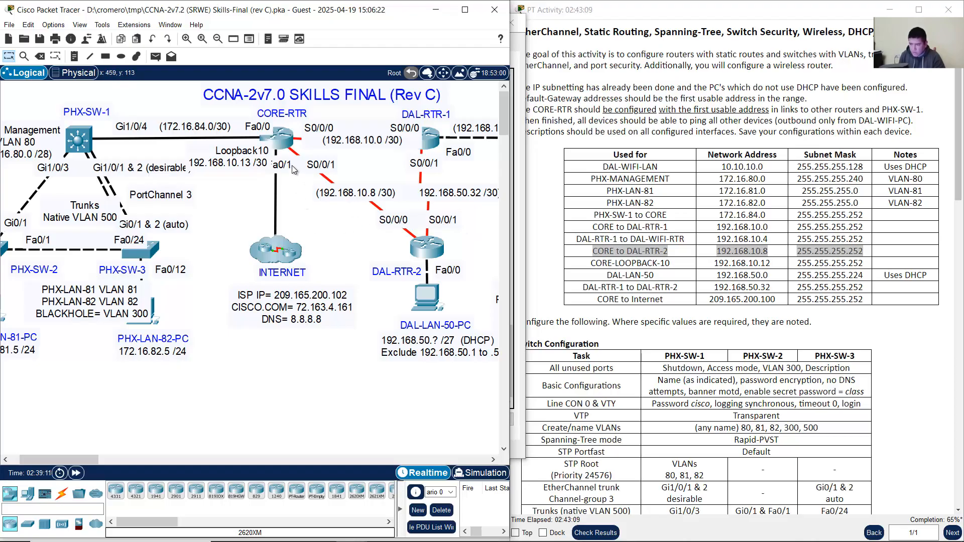
Step: Check the CORE-RTR to Internet link port, then exit configuration mode on CORE-RTR with end
{"action": "left_click_drag", "start_coordinate": [596, 300], "coordinate": [874, 304]}
{"action": "left_click", "coordinate": [284, 138]}
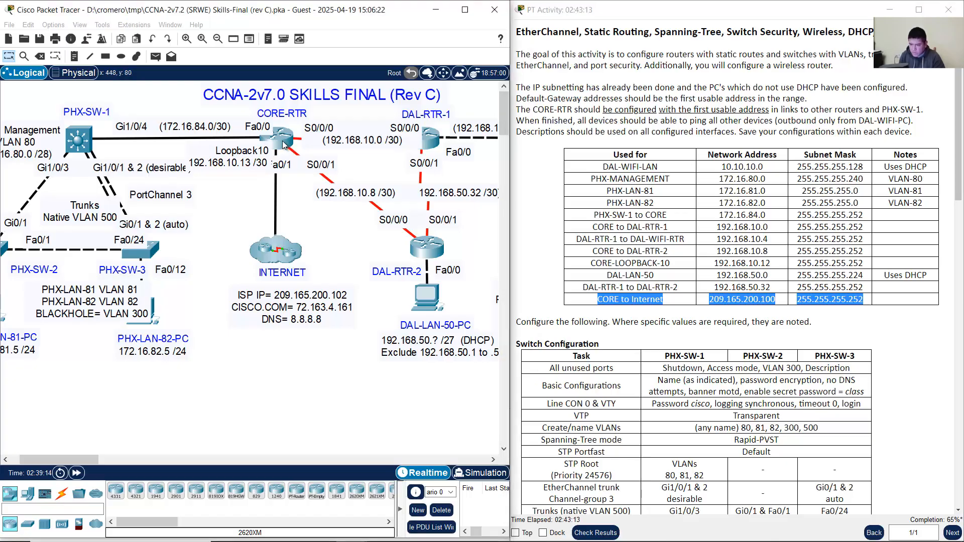
{"action": "left_click", "coordinate": [333, 4]}
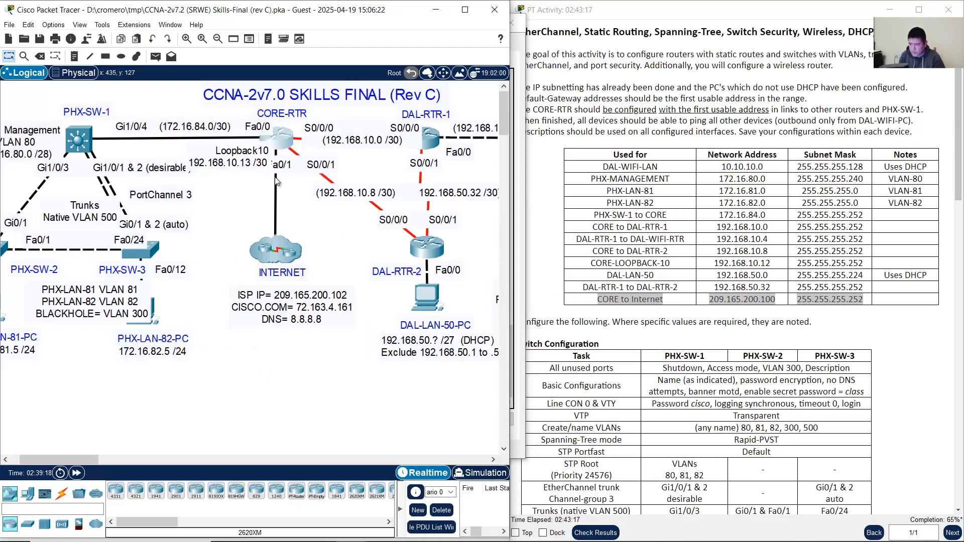
{"action": "mouse_move", "coordinate": [276, 181]}
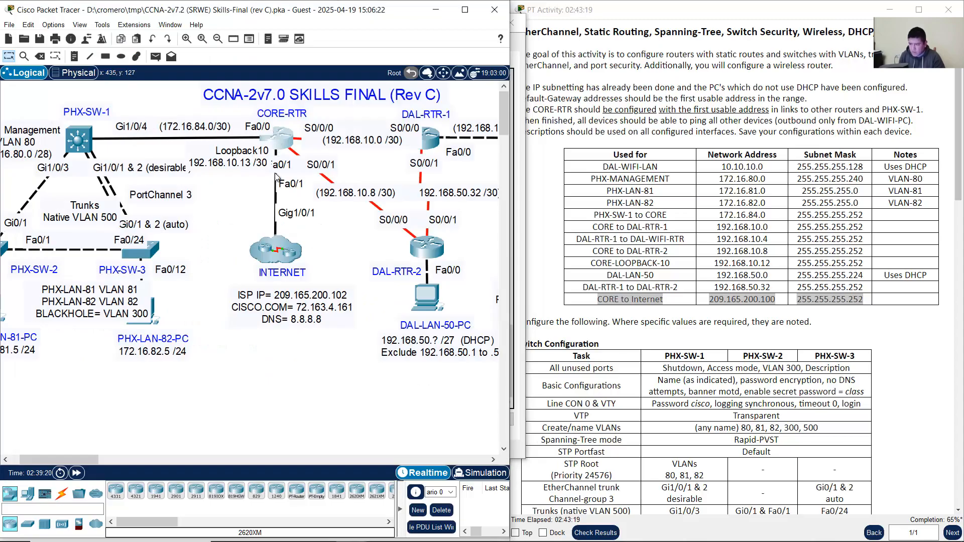
{"action": "left_click", "coordinate": [282, 140]}
{"action": "left_click", "coordinate": [337, 299]}
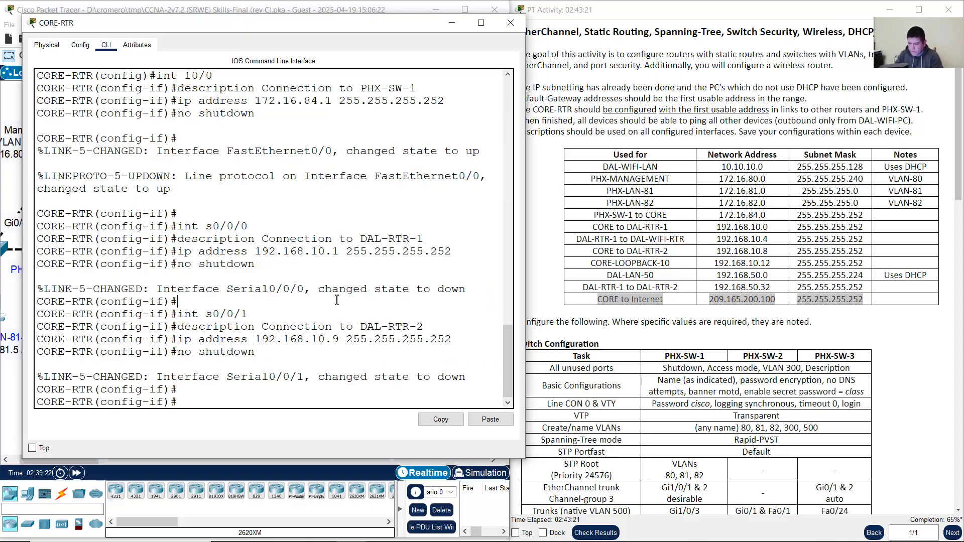
{"action": "type", "text": "end"}
{"action": "key", "text": "Return"}
Step: Run show run on CORE-RTR and page through it to verify the Fa0/0, S0/0/0 and S0/0/1 settings
{"action": "key", "text": "Return"}
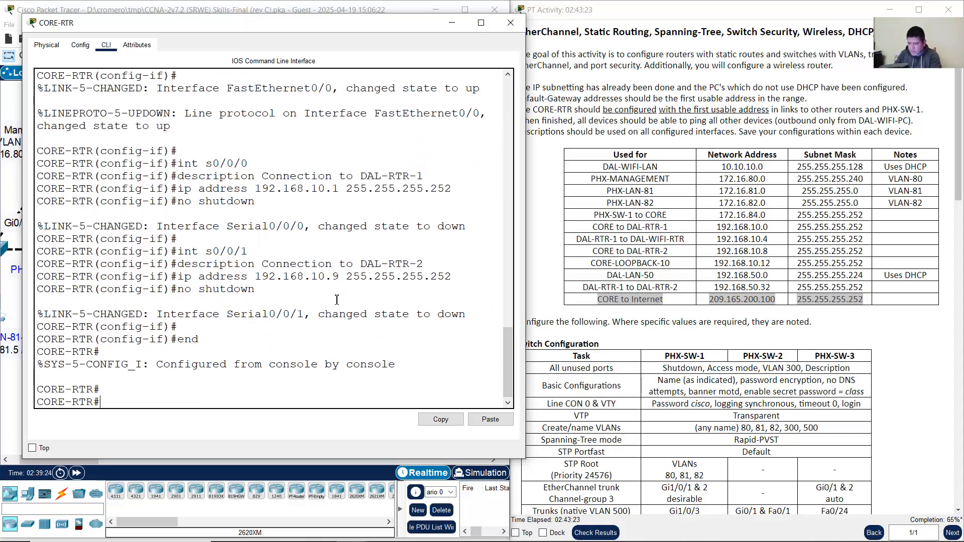
{"action": "type", "text": "show run"}
{"action": "key", "text": "Return"}
{"action": "key", "text": "space"}
{"action": "key", "text": "space"}
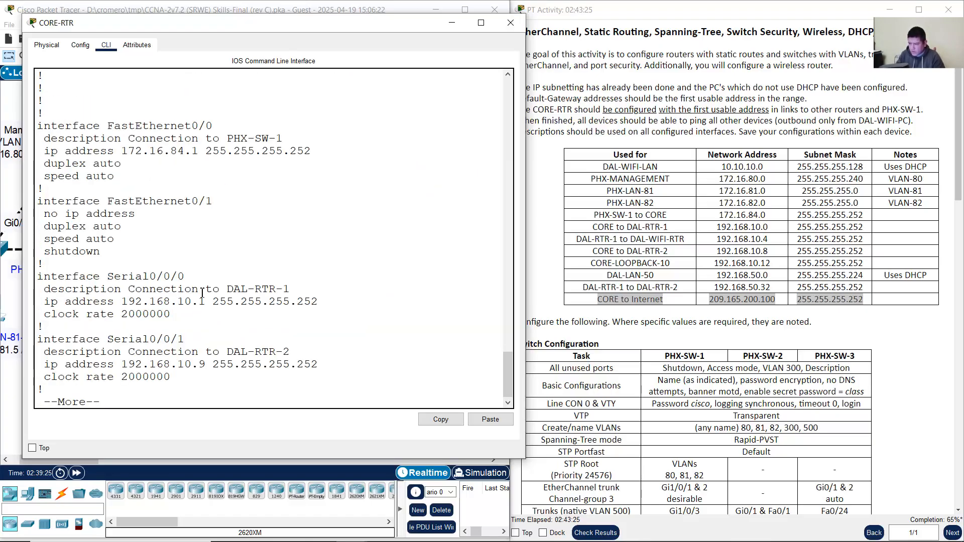
{"action": "scroll", "coordinate": [218, 297], "scroll_direction": "up", "scroll_amount": 4}
{"action": "scroll", "coordinate": [218, 297], "scroll_direction": "up", "scroll_amount": 4}
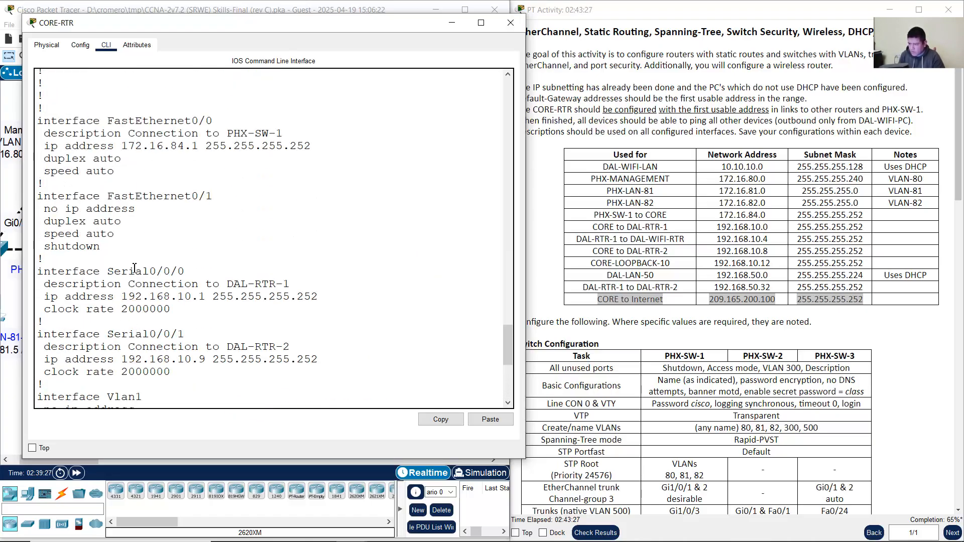
{"action": "left_click_drag", "start_coordinate": [79, 196], "coordinate": [151, 263]}
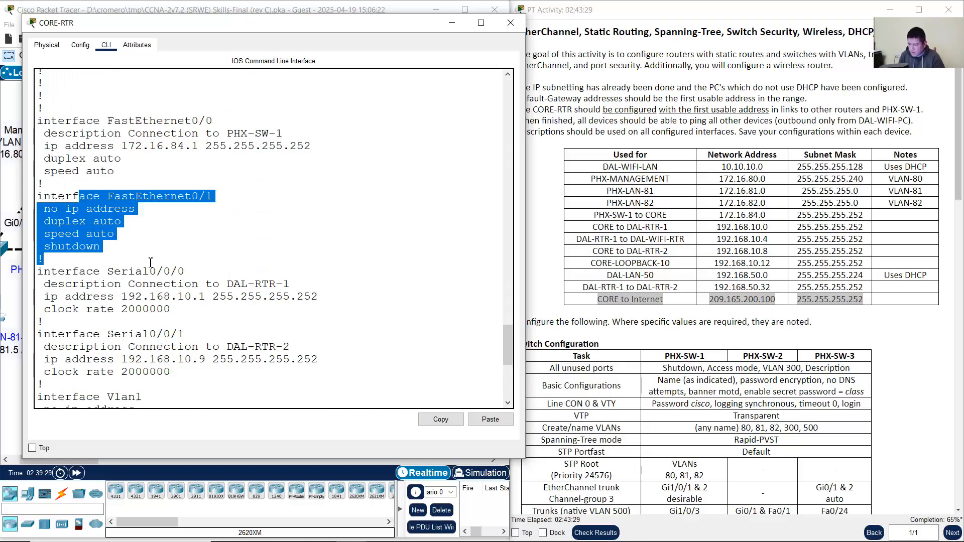
{"action": "scroll", "coordinate": [341, 392], "scroll_direction": "down", "scroll_amount": 8}
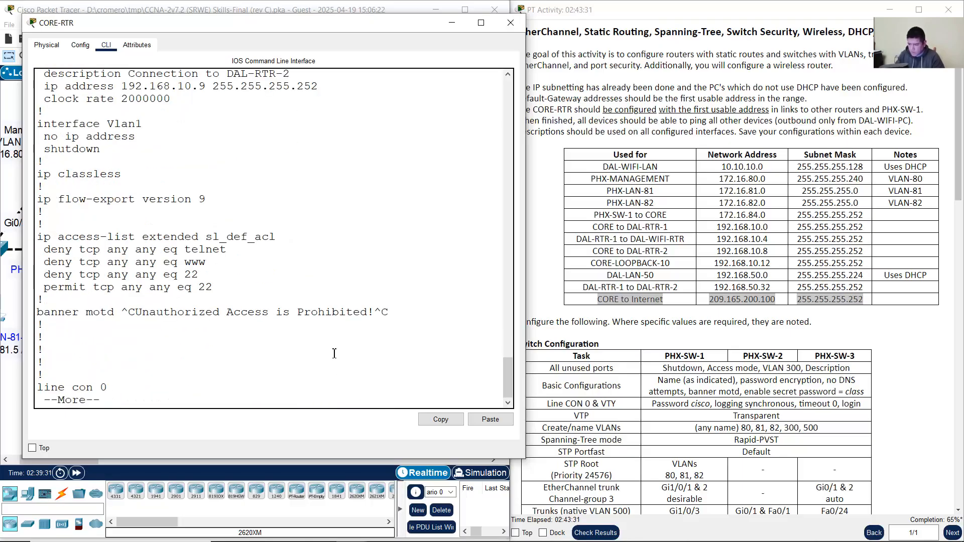
{"action": "key", "text": "space"}
Step: Enter conf term, select interface F0/1, and give it the description Connection to Internet
{"action": "type", "text": "conf term"}
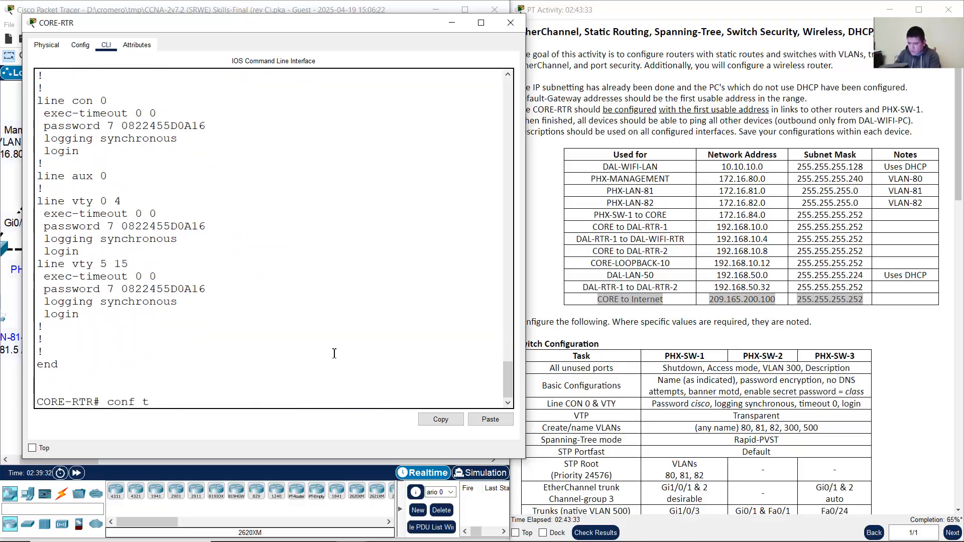
{"action": "key", "text": "Return"}
{"action": "type", "text": "int f0/1"}
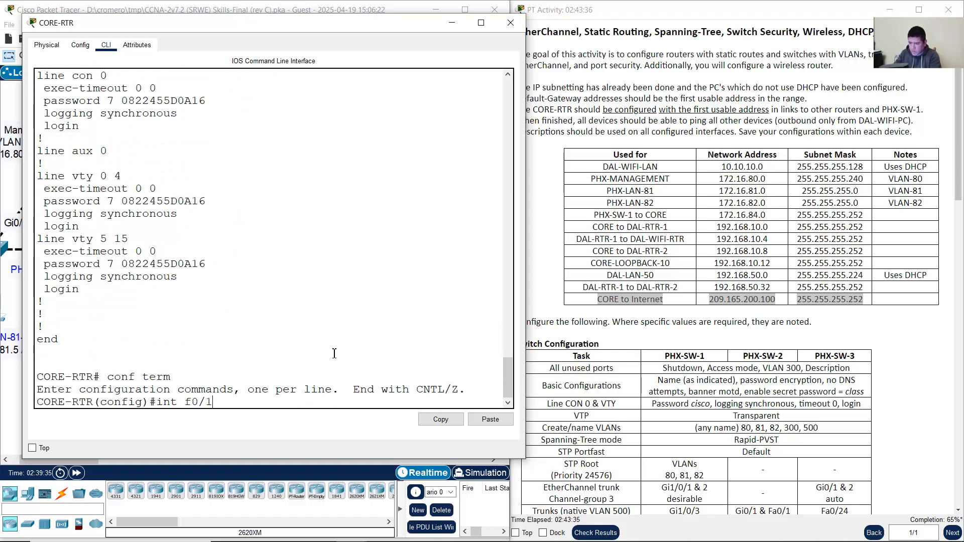
{"action": "key", "text": "Return"}
{"action": "type", "text": "descri"}
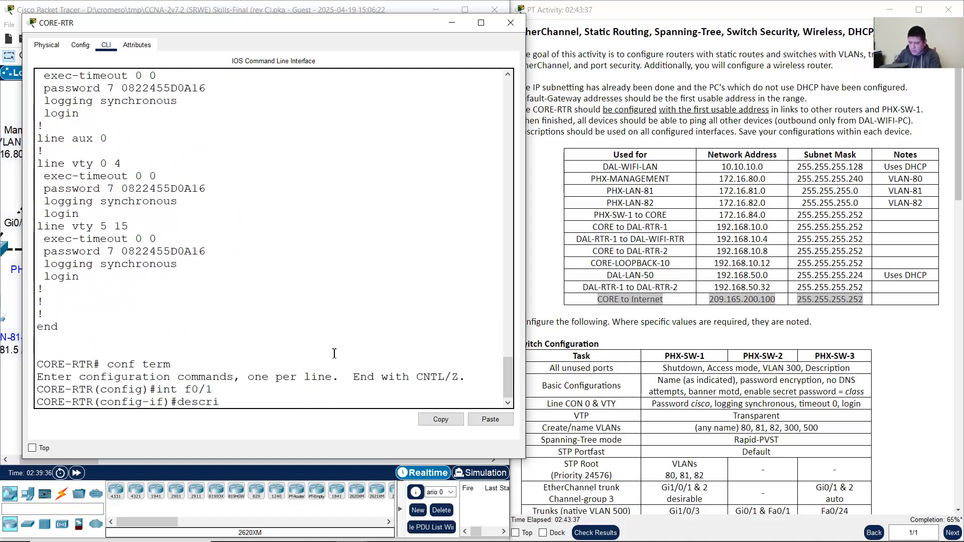
{"action": "type", "text": "ption Connection to I"}
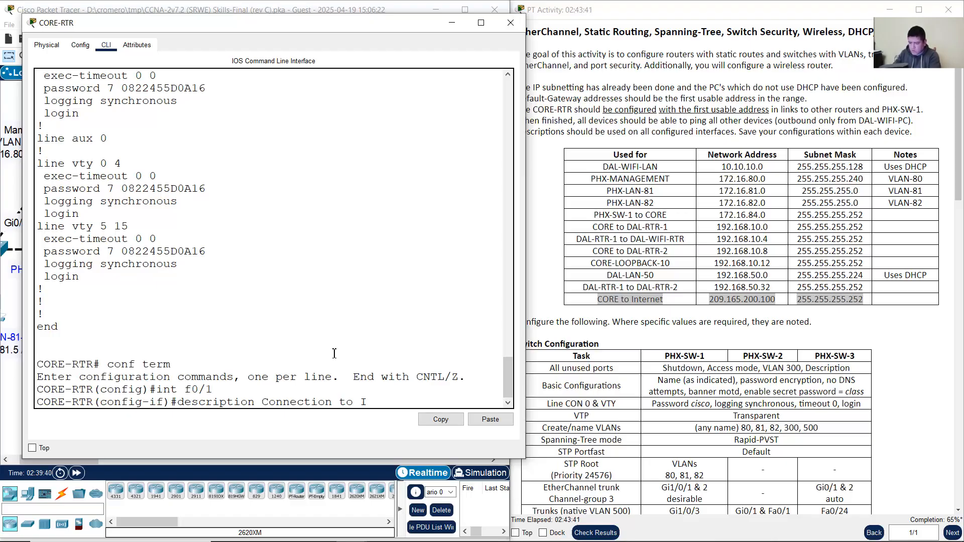
{"action": "type", "text": "nternet"}
{"action": "key", "text": "Return"}
Step: Assign 209.165.200.101 255.255.255.252 to F0/1 and enable it with no shutdown
{"action": "type", "text": "ip addres"}
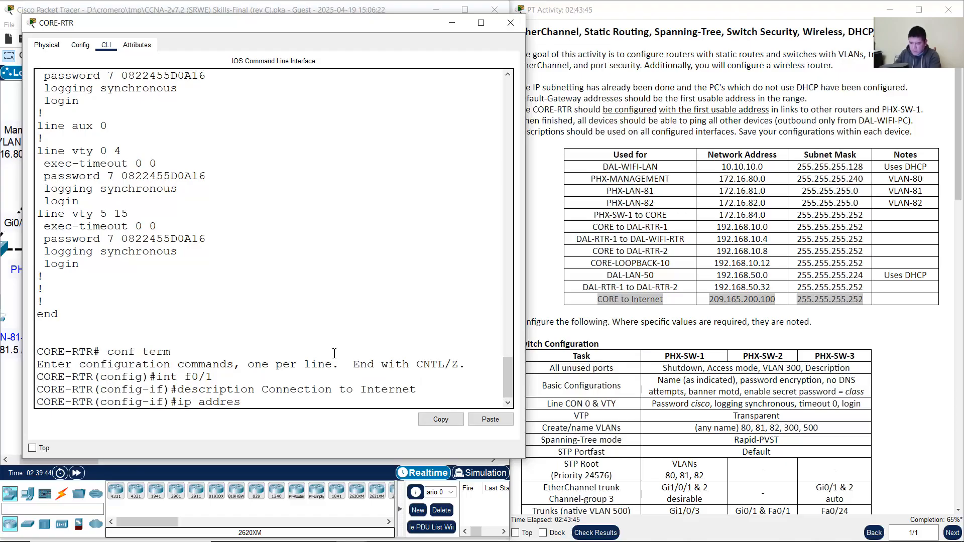
{"action": "type", "text": "s 209"}
{"action": "type", "text": ".265"}
{"action": "type", "text": "."}
{"action": "left_click", "coordinate": [309, 3]}
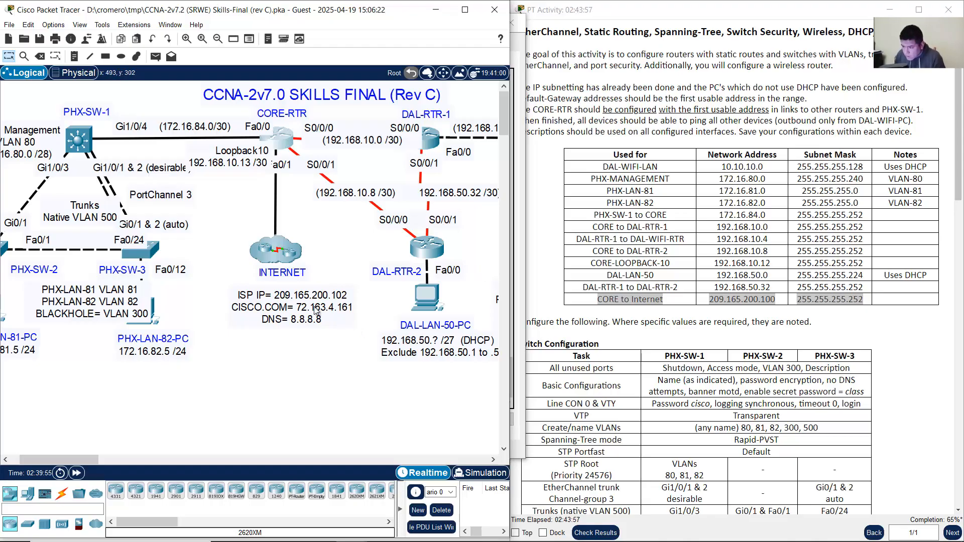
{"action": "left_click", "coordinate": [769, 308]}
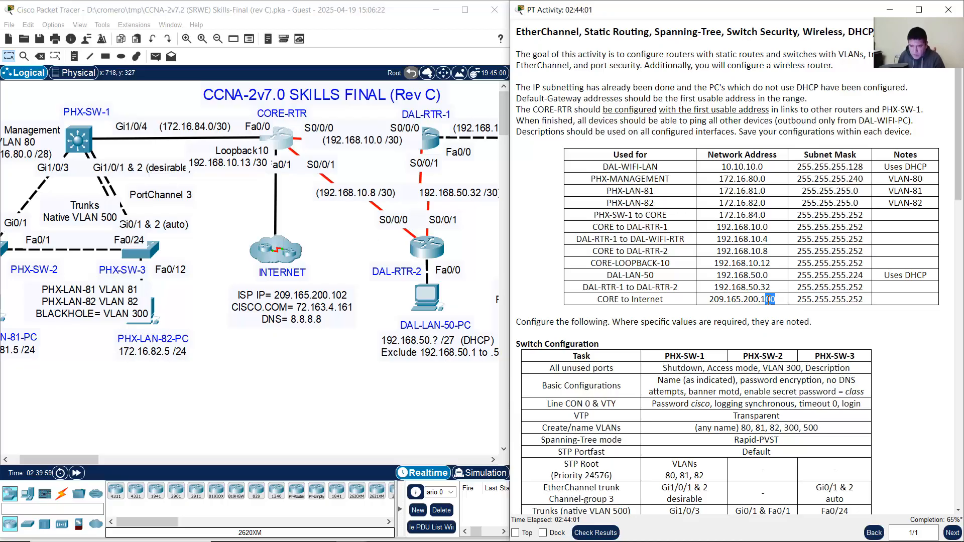
{"action": "left_click_drag", "start_coordinate": [761, 299], "coordinate": [787, 300]}
{"action": "left_click", "coordinate": [284, 138]}
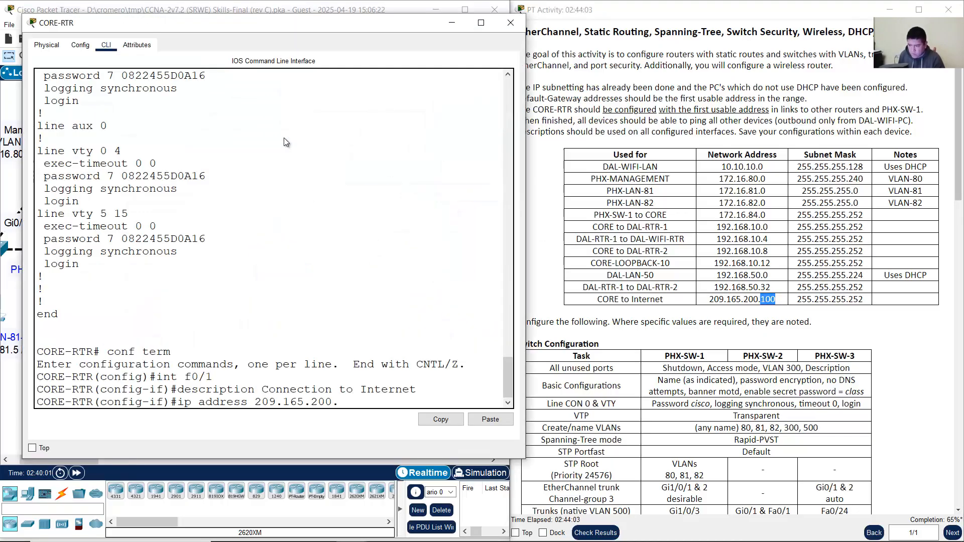
{"action": "type", "text": "101 255.255.255.252"}
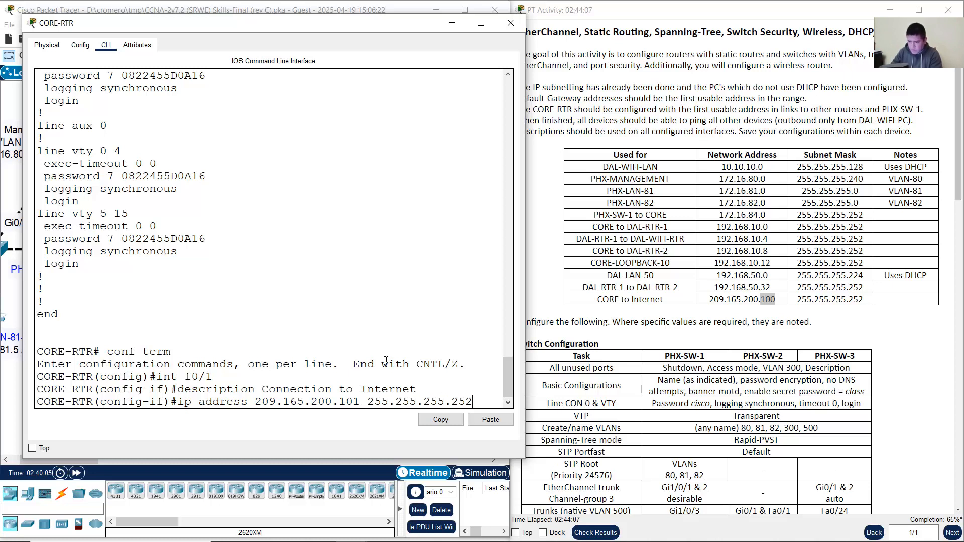
{"action": "key", "text": "Return"}
{"action": "type", "text": "no shutdown"}
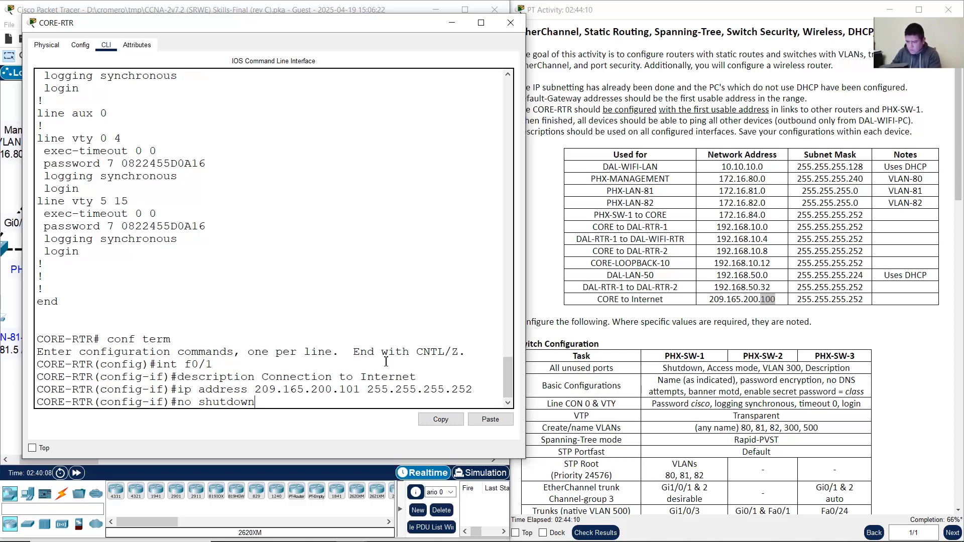
{"action": "key", "text": "Return"}
{"action": "key", "text": "Return"}
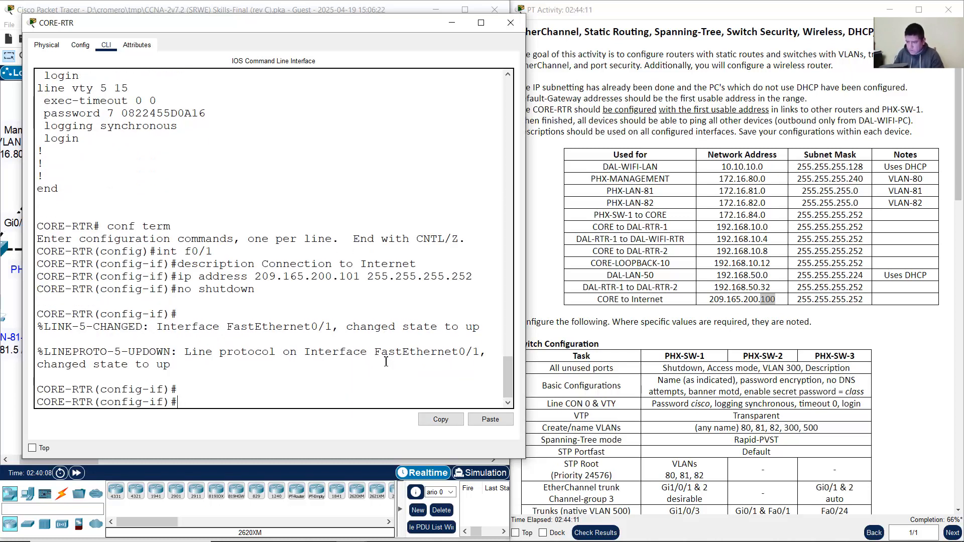
Step: Leave the CORE-RTR console and bring up DAL-RTR-1's command line from the topology
{"action": "left_click", "coordinate": [459, 29]}
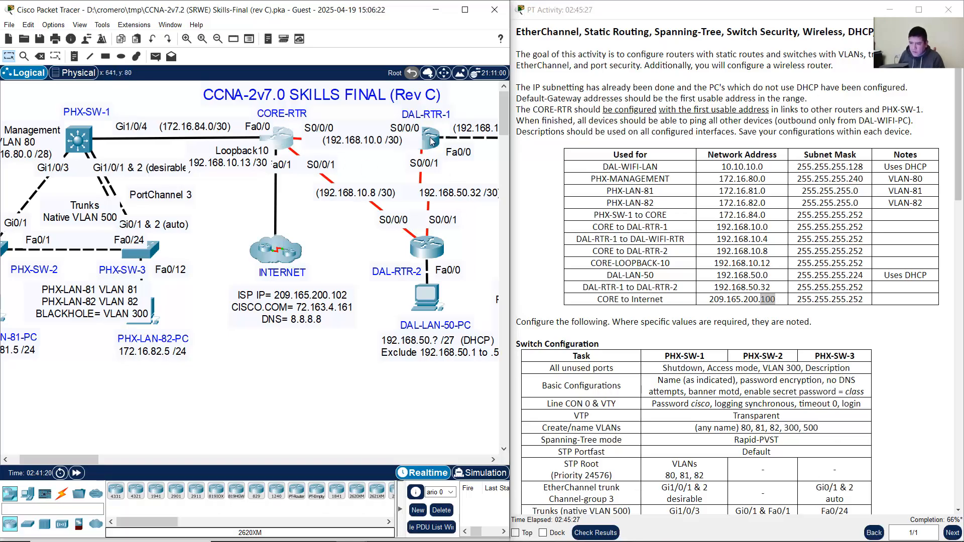
{"action": "left_click_drag", "start_coordinate": [86, 461], "coordinate": [100, 463]}
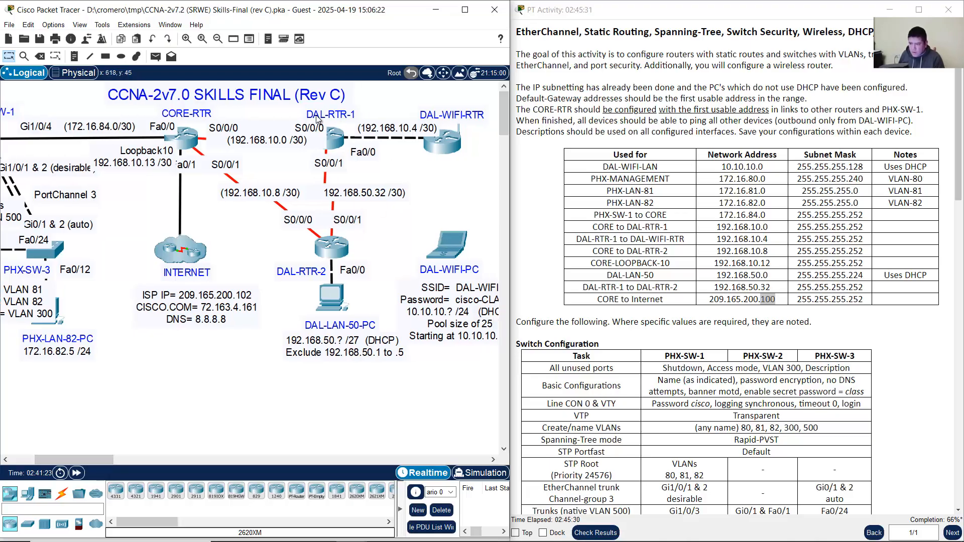
{"action": "left_click", "coordinate": [343, 138]}
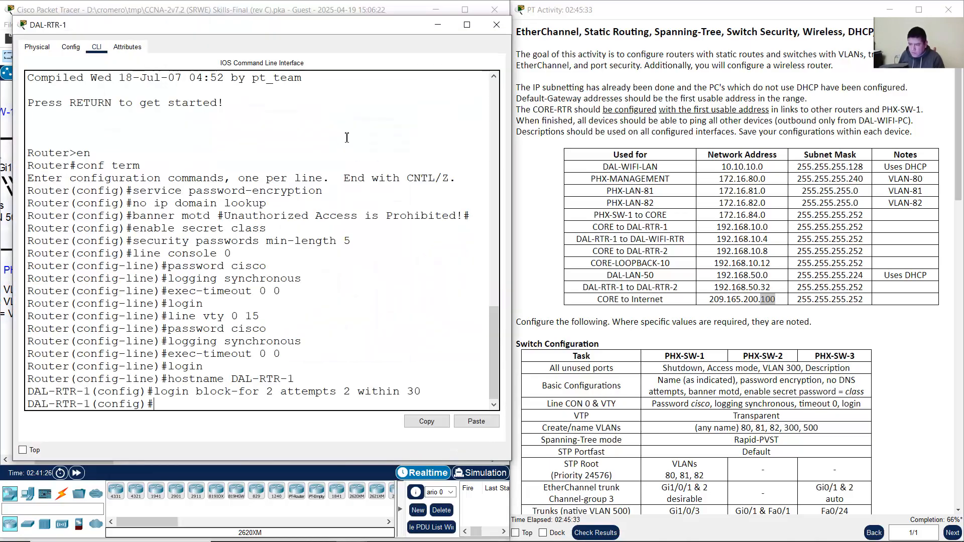
{"action": "left_click", "coordinate": [333, 15]}
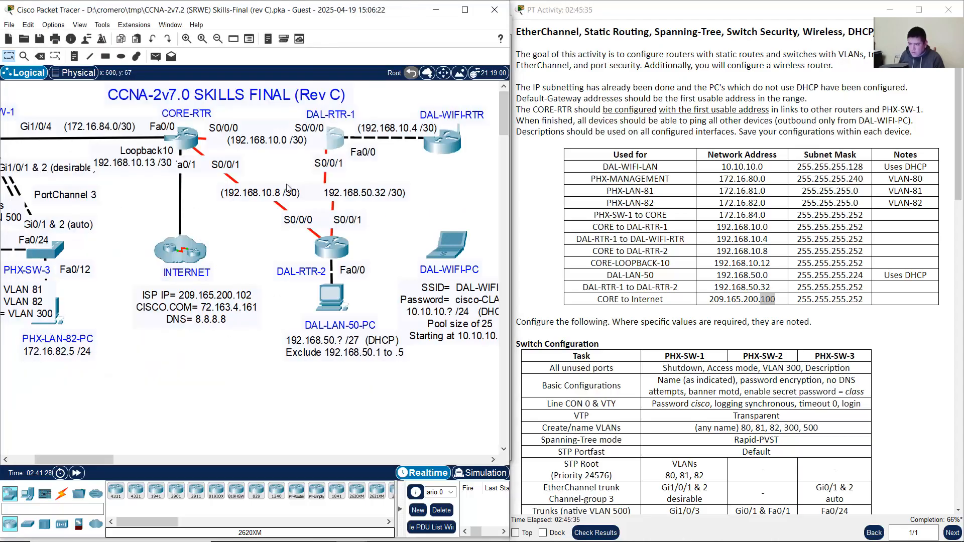
{"action": "left_click", "coordinate": [342, 145]}
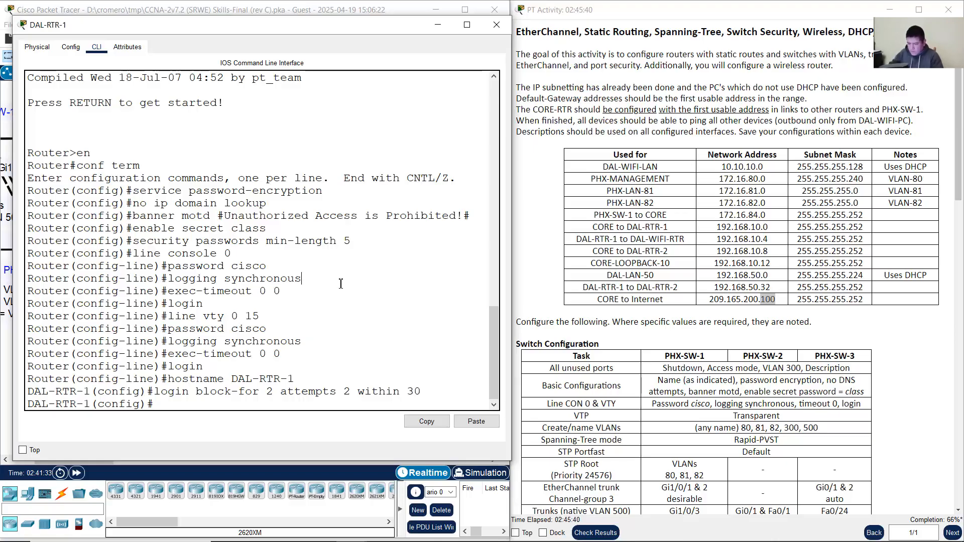
{"action": "left_click", "coordinate": [249, 11]}
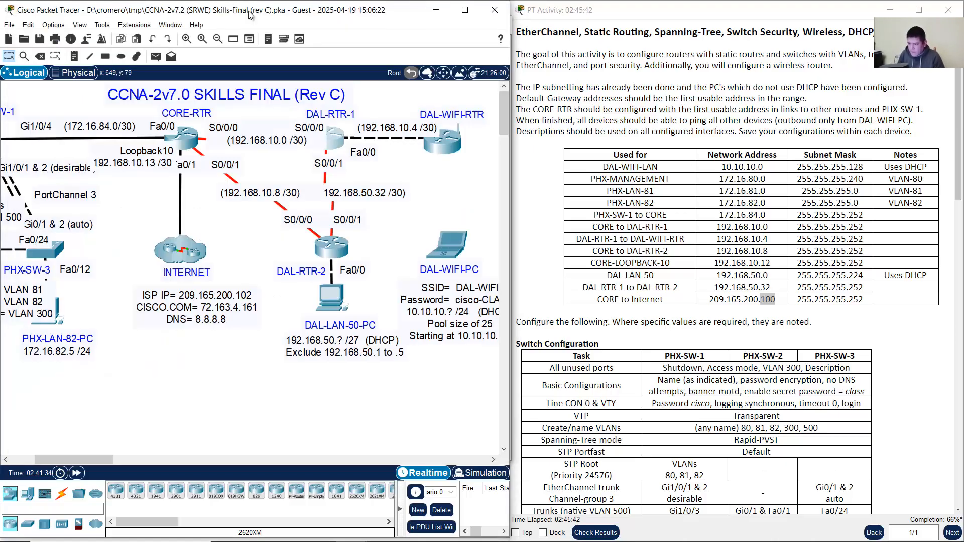
{"action": "left_click", "coordinate": [343, 142]}
Step: On DAL-RTR-1, enter interface S0/0/0 and describe it as Connection to CORE-RTR
{"action": "type", "text": "int s0"}
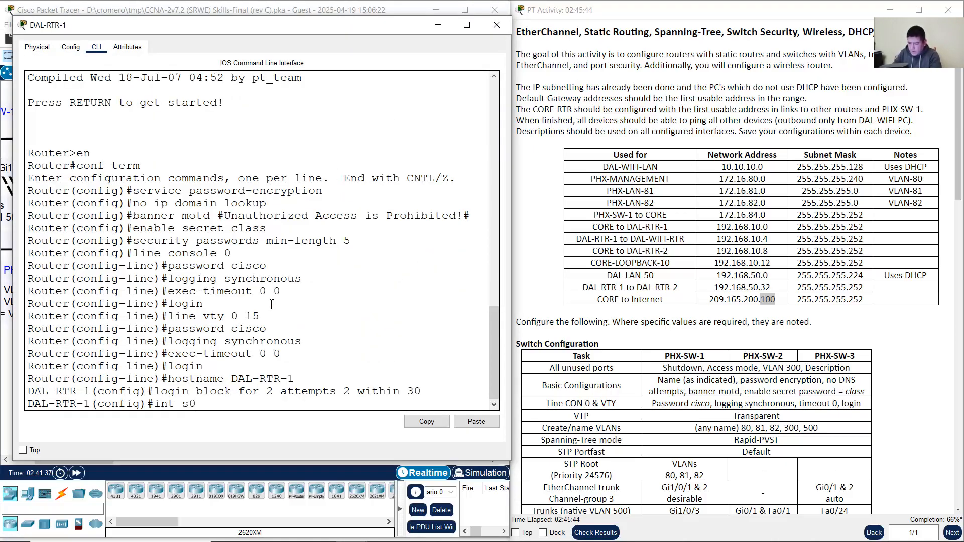
{"action": "type", "text": "/0/0"}
{"action": "key", "text": "Return"}
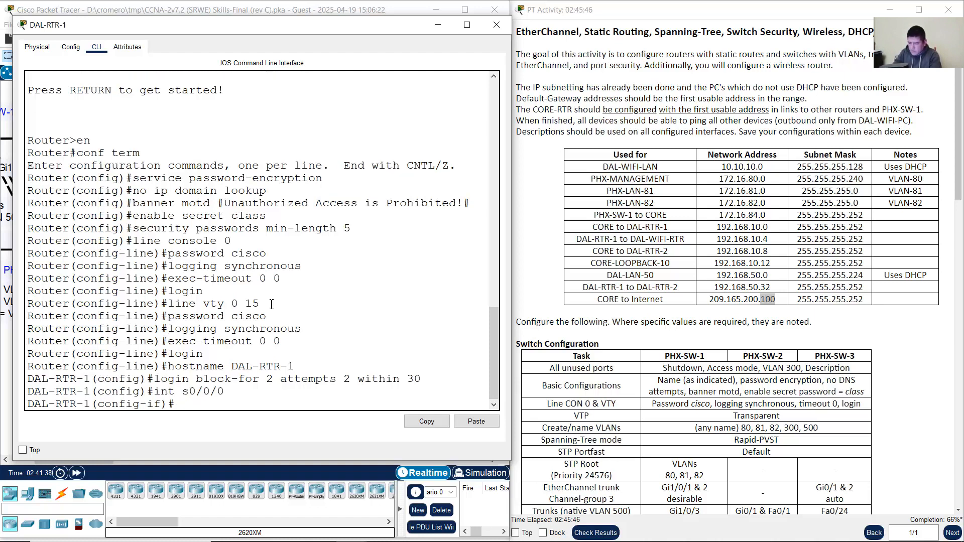
{"action": "type", "text": "descr"}
{"action": "type", "text": "CConnetio"}
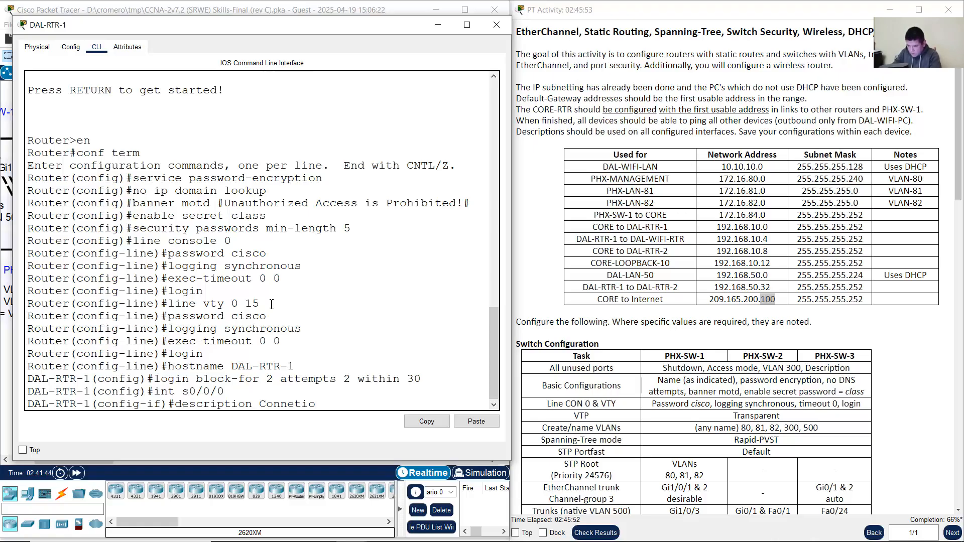
{"action": "key", "text": "BackSpace"}
{"action": "key", "text": "BackSpace"}
{"action": "key", "text": "BackSpace"}
{"action": "type", "text": "ction to CORE-RTR"}
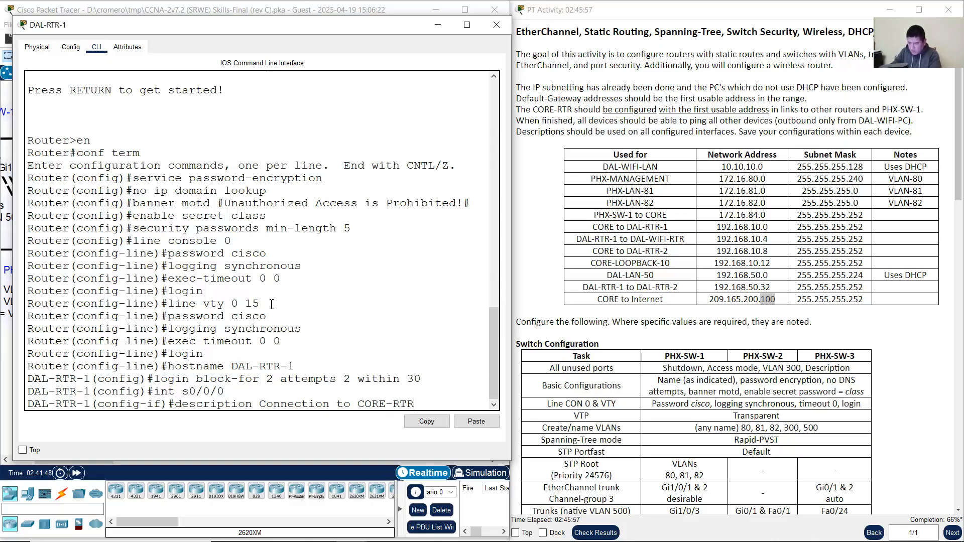
{"action": "key", "text": "Return"}
Step: Assign 192.168.10.2 255.255.255.252 to S0/0/0 and enable it with no shutdown
{"action": "type", "text": "ip address"}
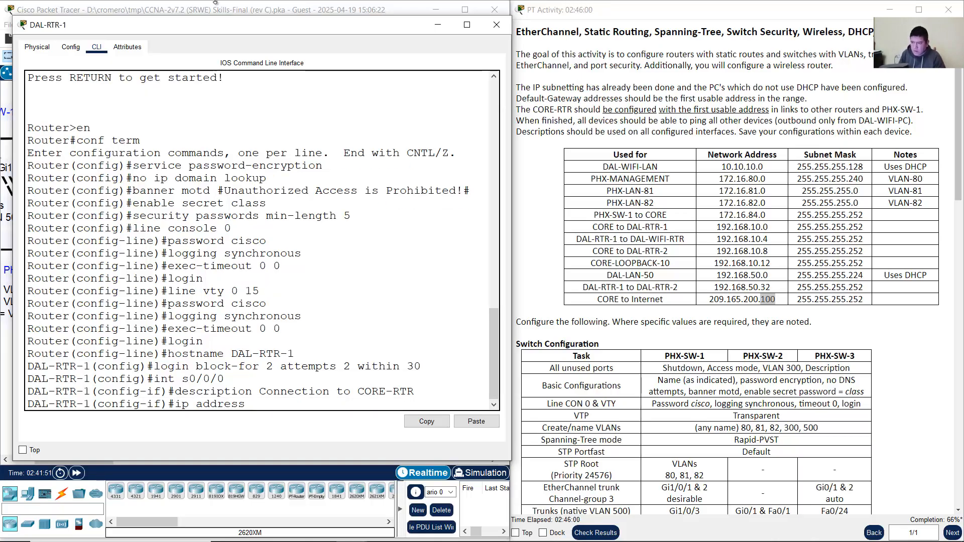
{"action": "left_click", "coordinate": [438, 24]}
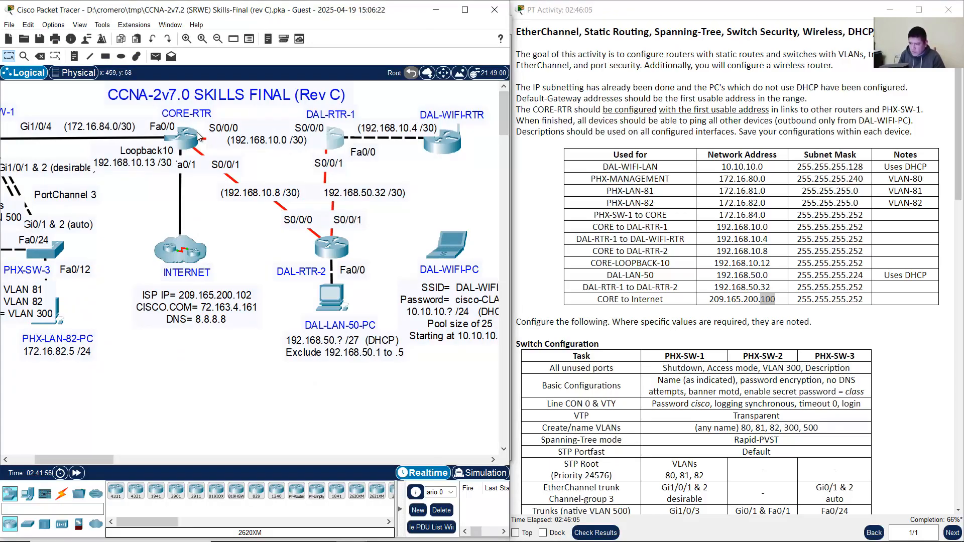
{"action": "left_click", "coordinate": [335, 147]}
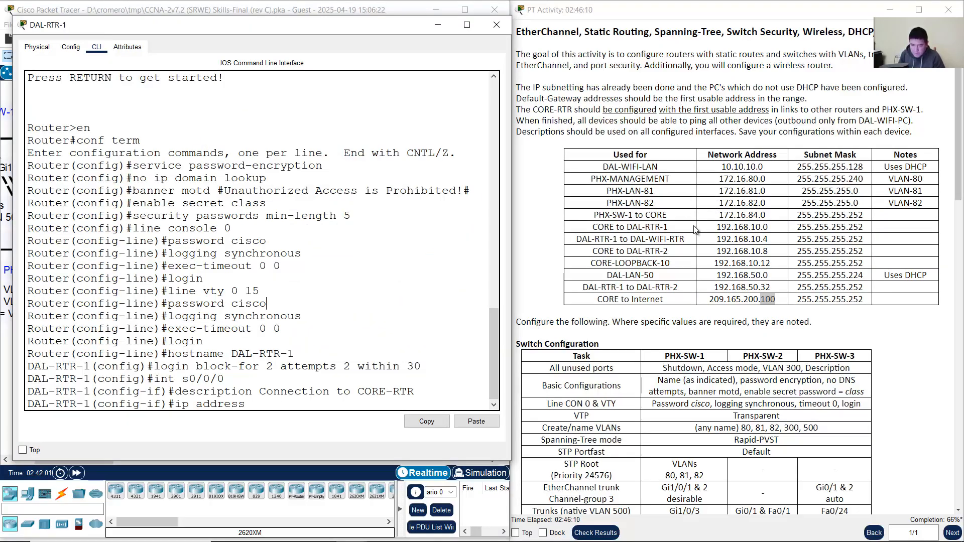
{"action": "left_click_drag", "start_coordinate": [608, 227], "coordinate": [861, 226]}
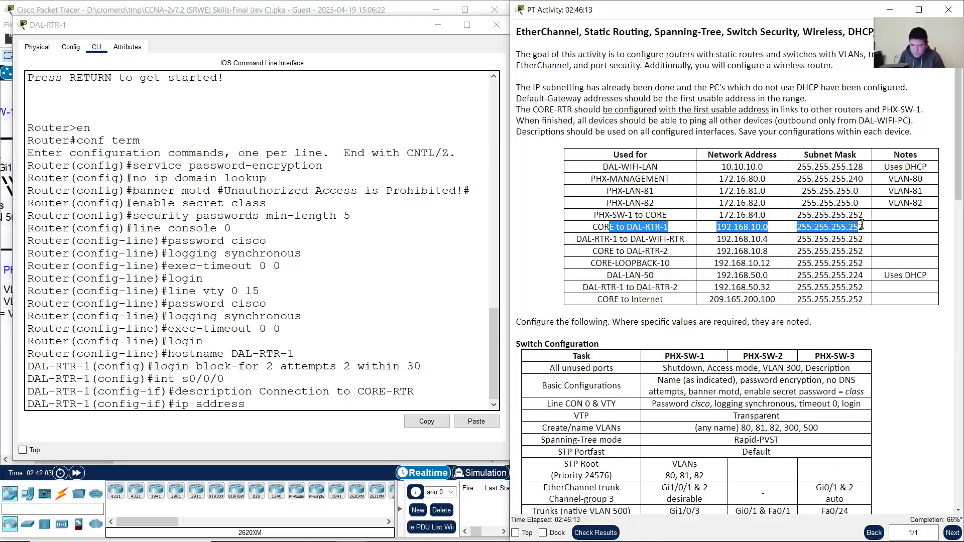
{"action": "mouse_move", "coordinate": [405, 21]}
{"action": "left_mouse_down"}
{"action": "mouse_move", "coordinate": [407, 230]}
{"action": "mouse_move", "coordinate": [405, 38]}
{"action": "left_mouse_up"}
{"action": "type", "text": "192."}
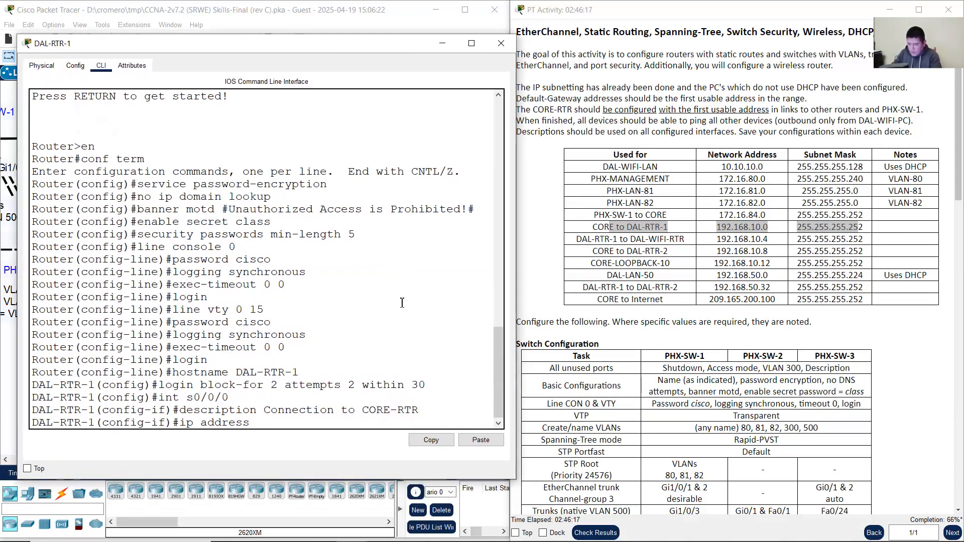
{"action": "type", "text": "168.10.2 255.255.25"}
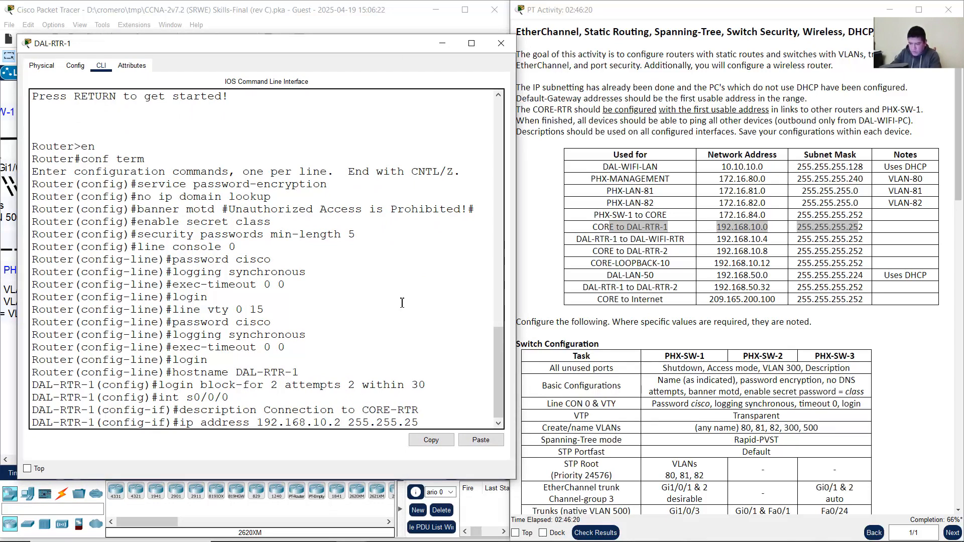
{"action": "type", "text": "5.252"}
{"action": "key", "text": "Return"}
{"action": "type", "text": "nfig-if)#n"}
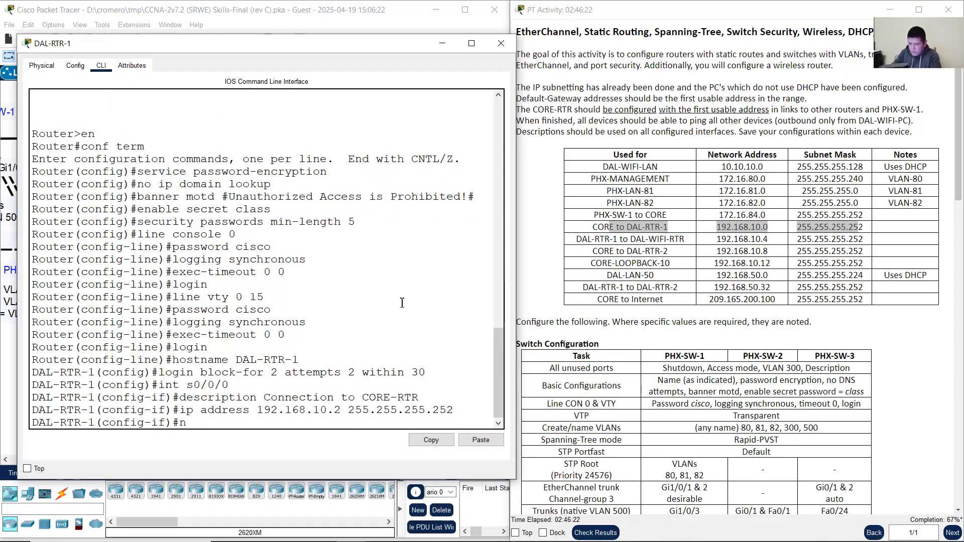
{"action": "type", "text": "o shutdown"}
{"action": "key", "text": "Return"}
{"action": "key", "text": "Return"}
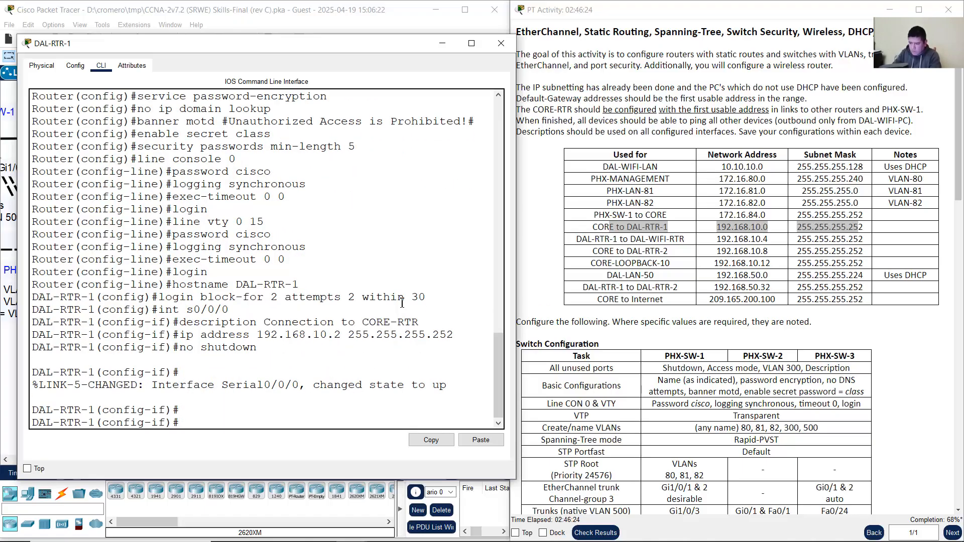
{"action": "left_click", "coordinate": [260, 15]}
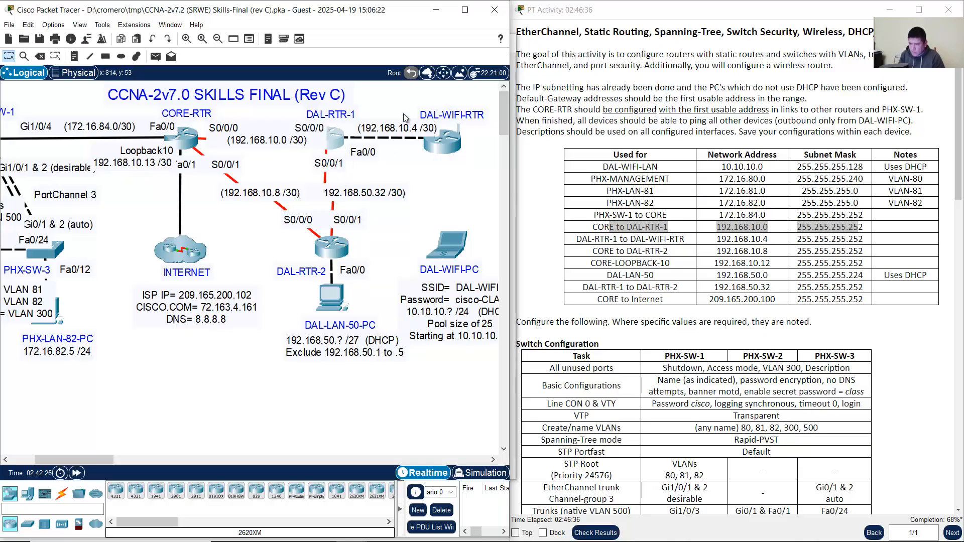
{"action": "left_click", "coordinate": [337, 138]}
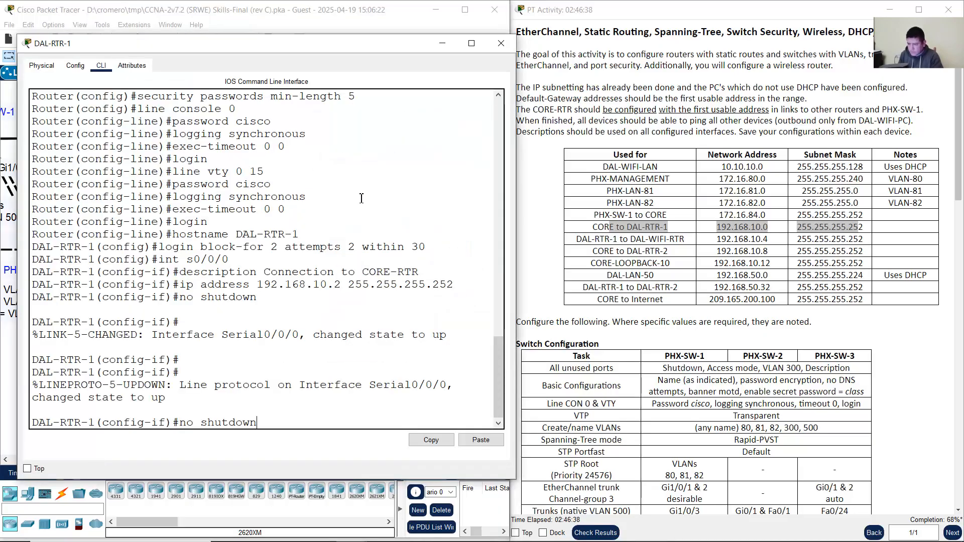
Step: On DAL-RTR-1, enter interface S0/0/1 and describe it as Connection to DAL-RTR-2
{"action": "key", "text": "Up"}
{"action": "key", "text": "Up"}
{"action": "key", "text": "Up"}
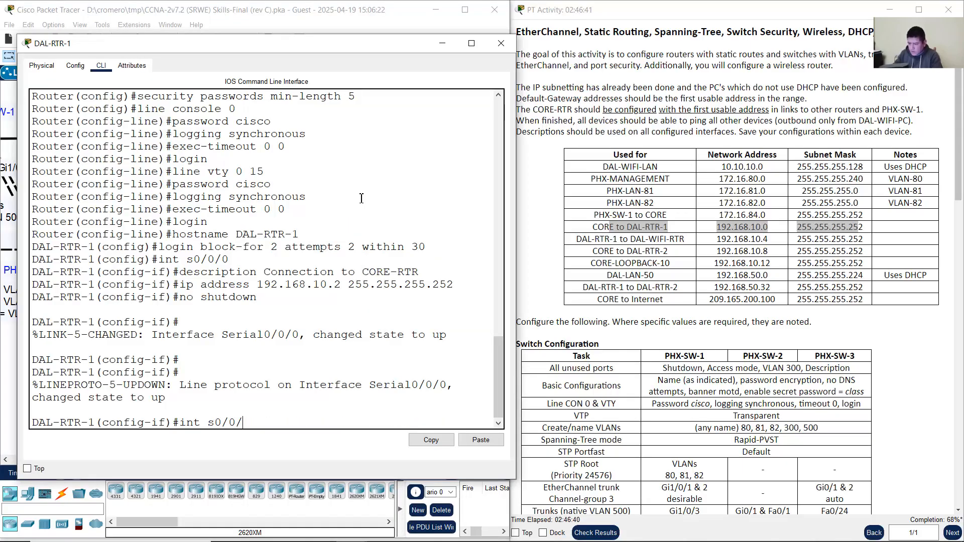
{"action": "type", "text": "1"}
{"action": "key", "text": "Return"}
{"action": "key", "text": "Up"}
{"action": "key", "text": "Up"}
{"action": "key", "text": "Up"}
{"action": "key", "text": "Up"}
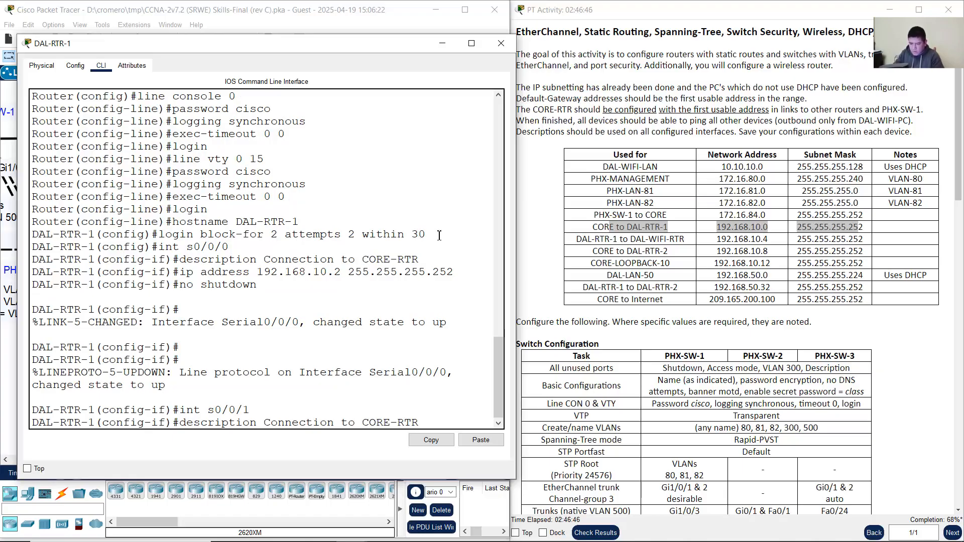
{"action": "key", "text": "Left"}
{"action": "key", "text": "BackSpace"}
{"action": "key", "text": "BackSpace"}
{"action": "key", "text": "BackSpace"}
{"action": "key", "text": "BackSpace"}
{"action": "type", "text": "DAL"}
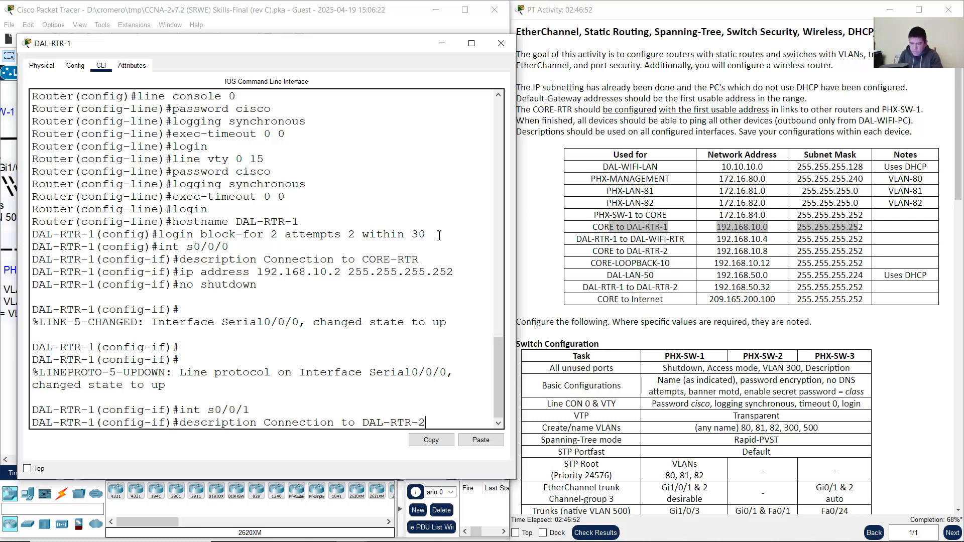
{"action": "key", "text": "Return"}
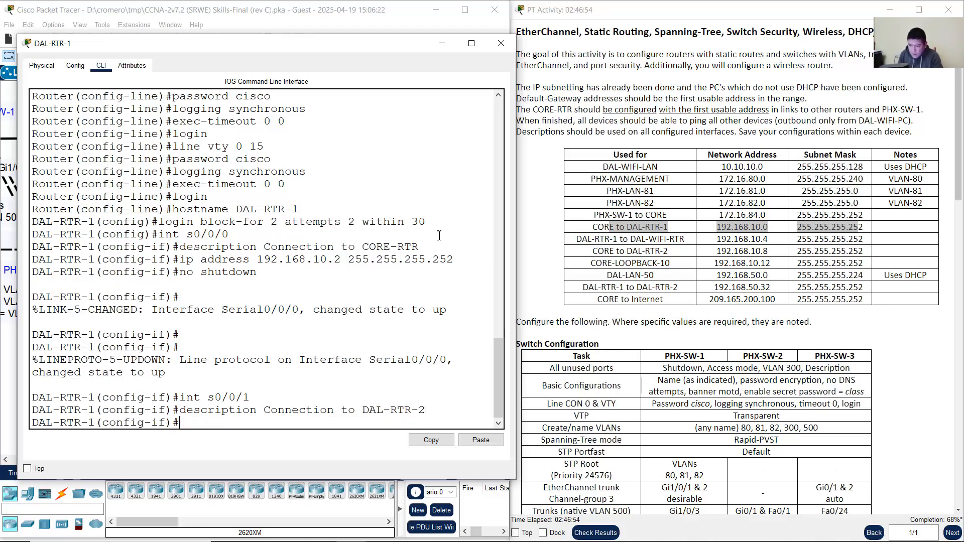
Step: Look up the link addressing and assign 192.168.50.33 255.255.255.252 to S0/0/1, then enable it
{"action": "left_click", "coordinate": [352, 9]}
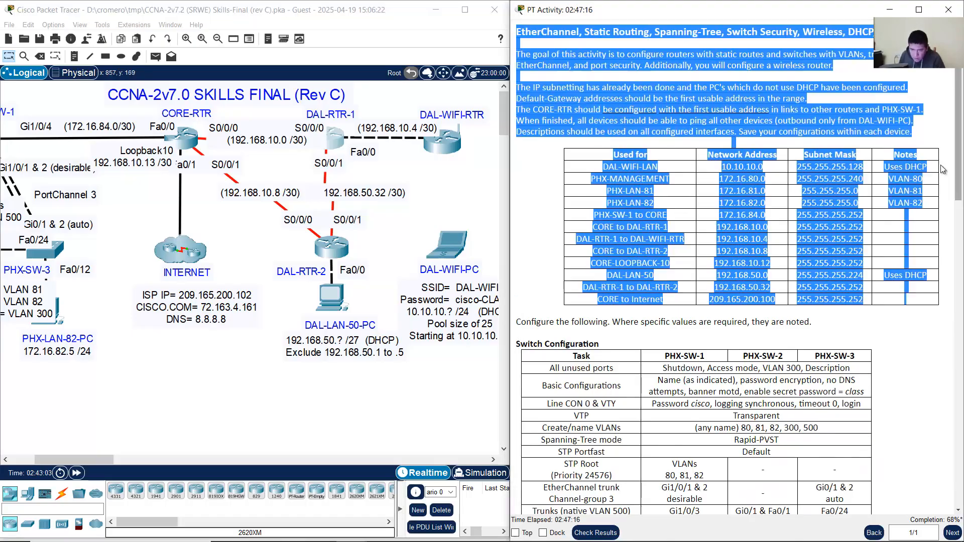
{"action": "left_click", "coordinate": [605, 261]}
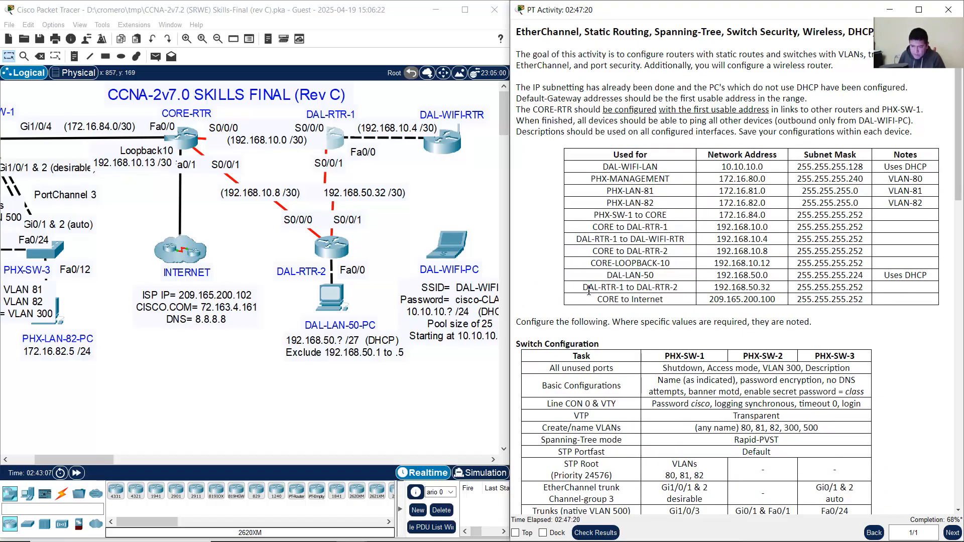
{"action": "left_click_drag", "start_coordinate": [588, 291], "coordinate": [878, 288]}
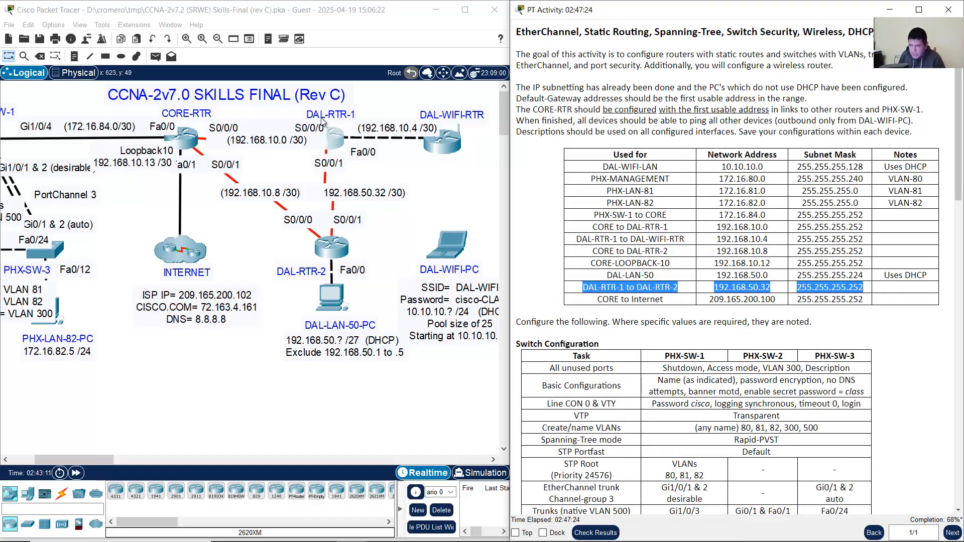
{"action": "left_click", "coordinate": [336, 141]}
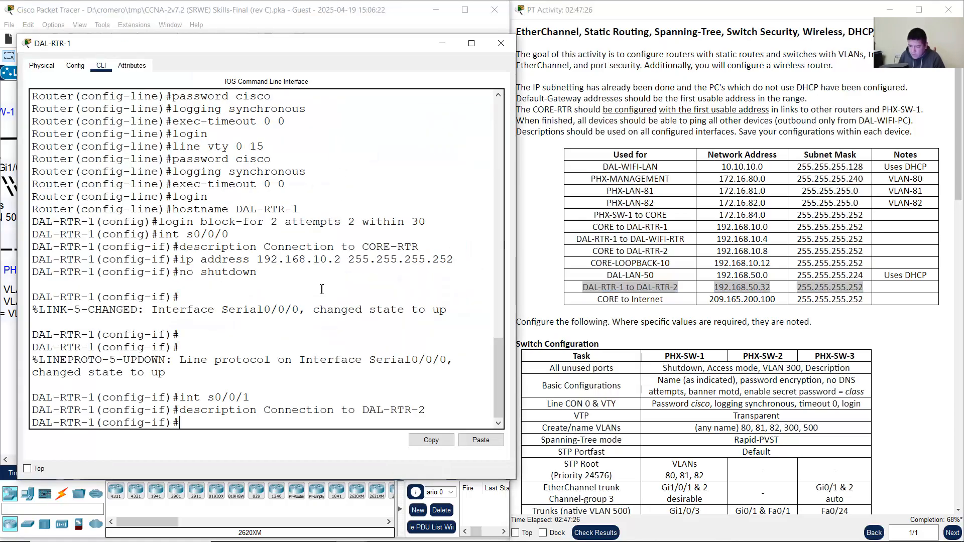
{"action": "type", "text": "ip addre"}
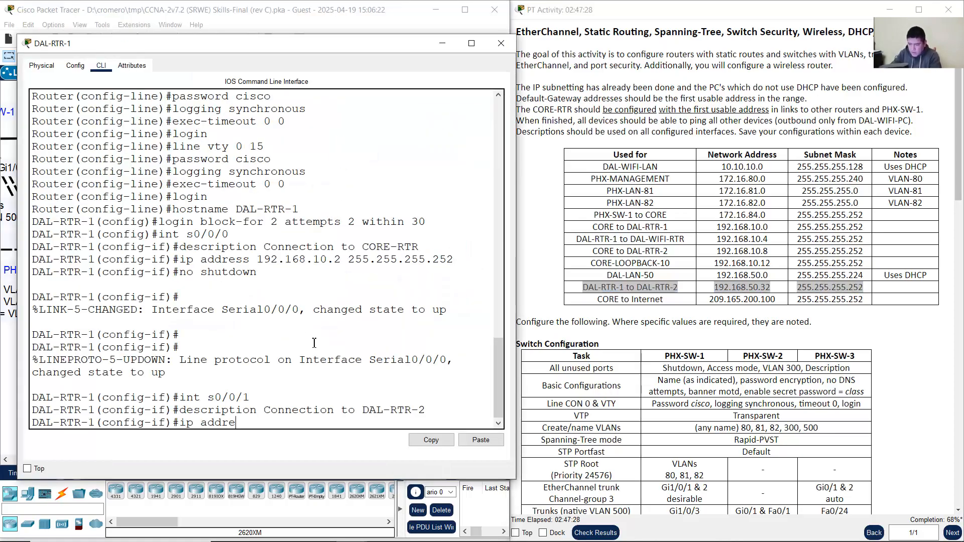
{"action": "type", "text": "ss 192.168"}
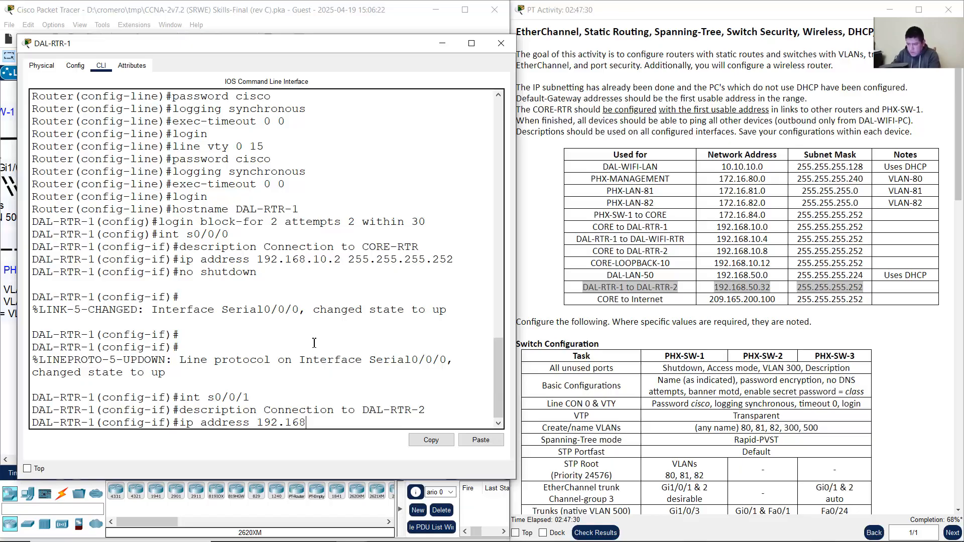
{"action": "type", "text": ".50"}
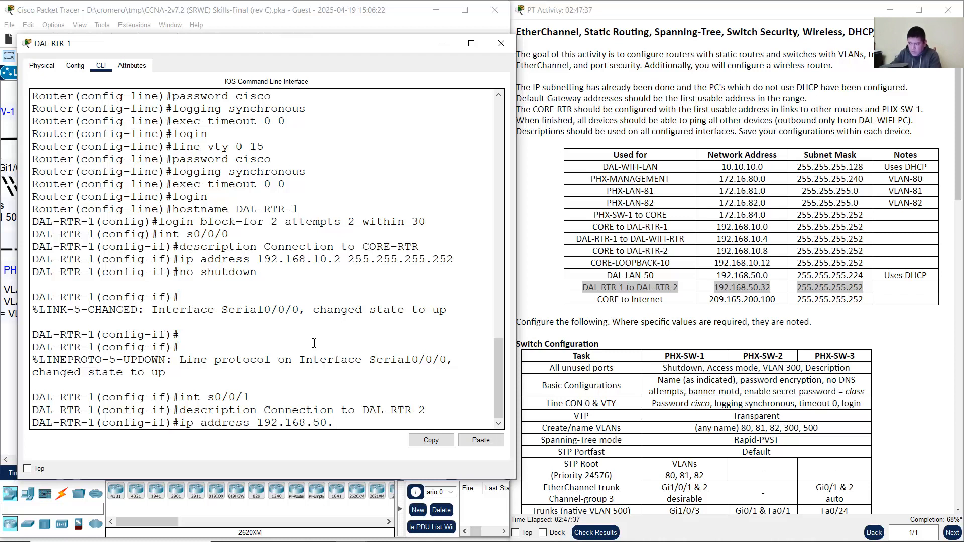
{"action": "type", "text": ".33 255.255.255.252"}
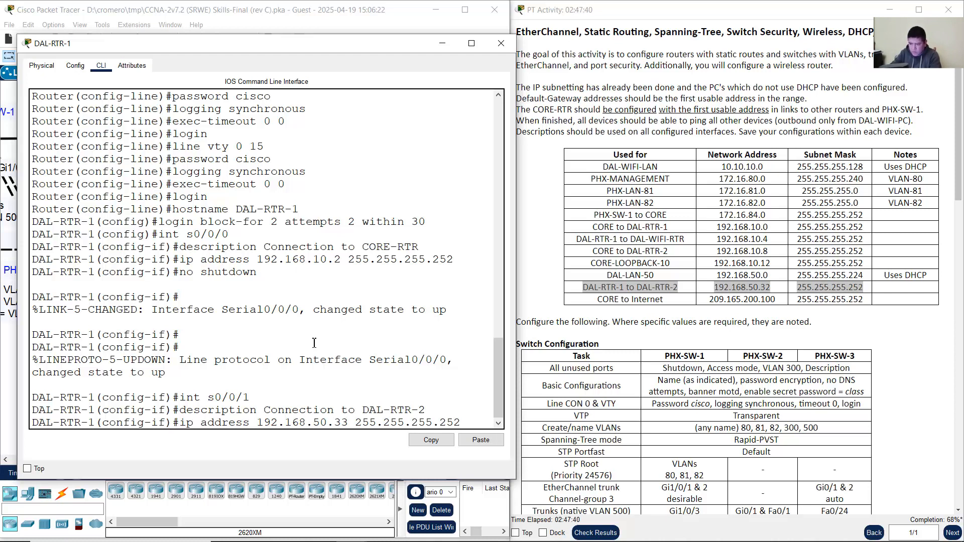
{"action": "key", "text": "Return"}
{"action": "type", "text": "no shutdo"}
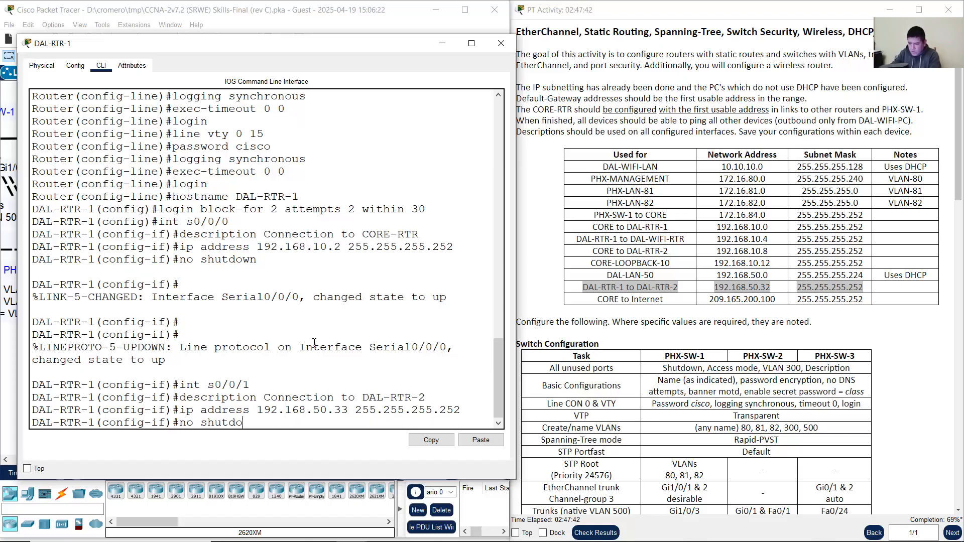
{"action": "type", "text": "wn"}
{"action": "key", "text": "Return"}
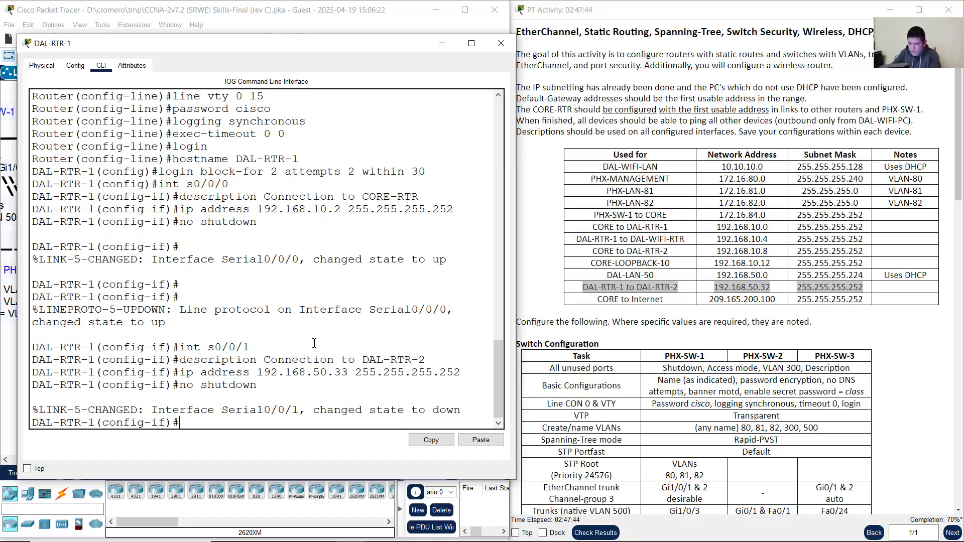
{"action": "left_click", "coordinate": [228, 2]}
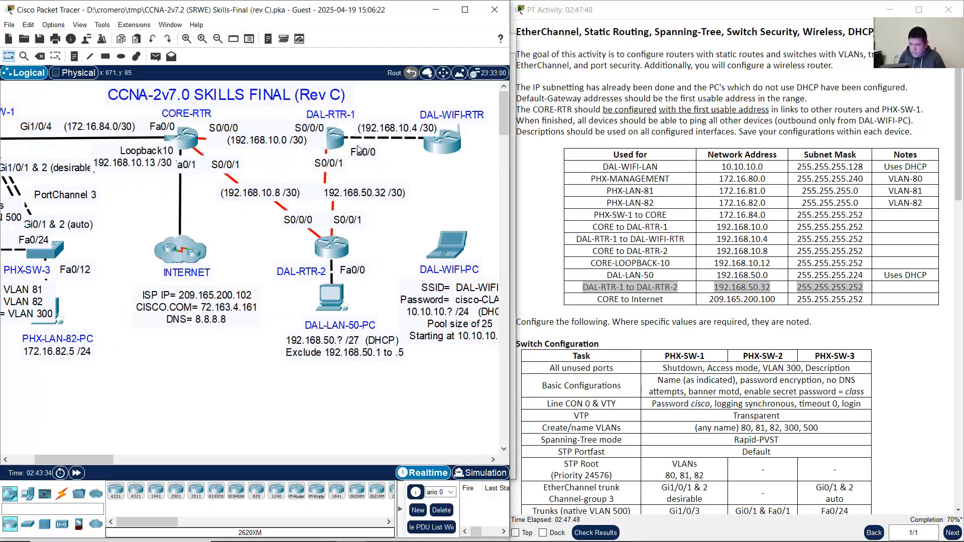
{"action": "left_click", "coordinate": [344, 143]}
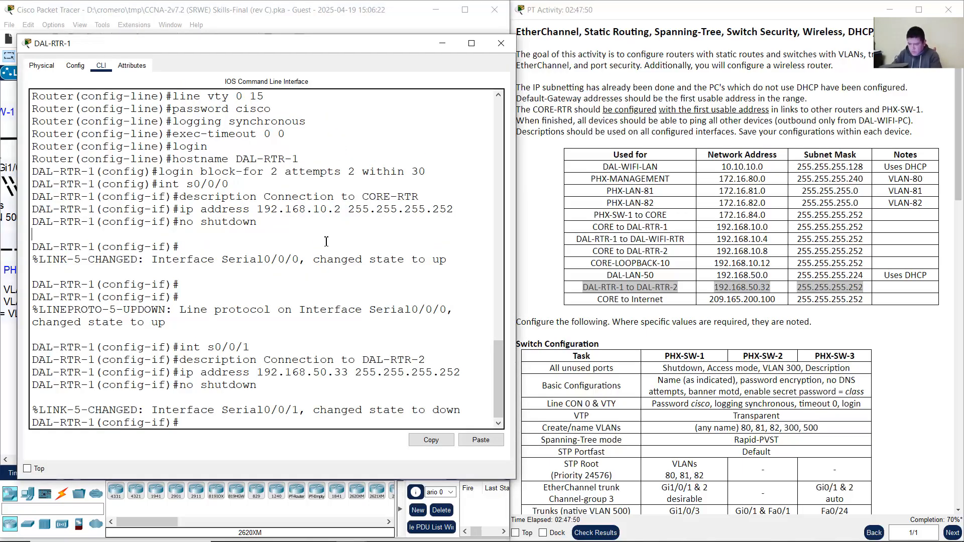
Step: On DAL-RTR-1, enter interface F0/0 and describe it as Connection to DAL-WIFI-RTR
{"action": "type", "text": "int f0/0"}
{"action": "key", "text": "Return"}
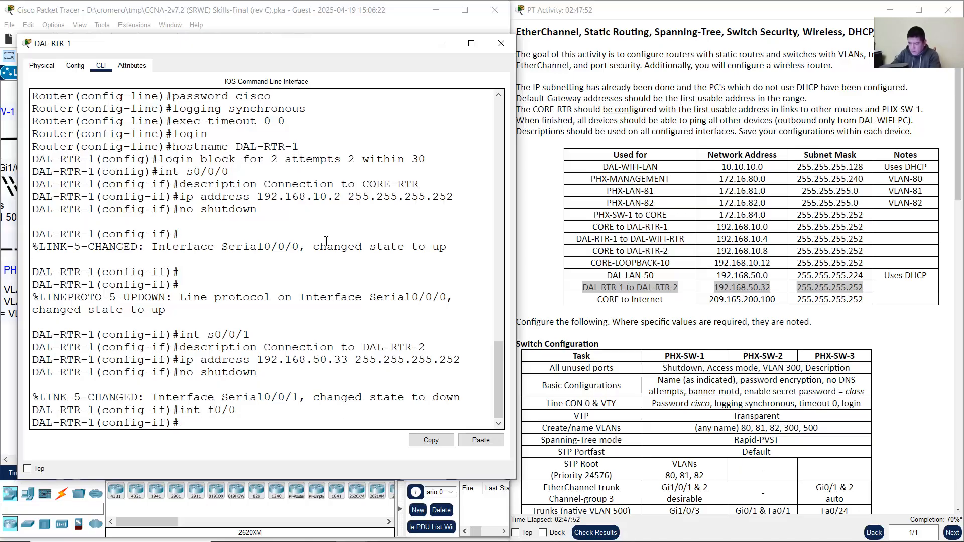
{"action": "type", "text": "desx"}
{"action": "type", "text": "r"}
{"action": "key", "text": "BackSpace"}
{"action": "key", "text": "BackSpace"}
{"action": "type", "text": "cription Connection to"}
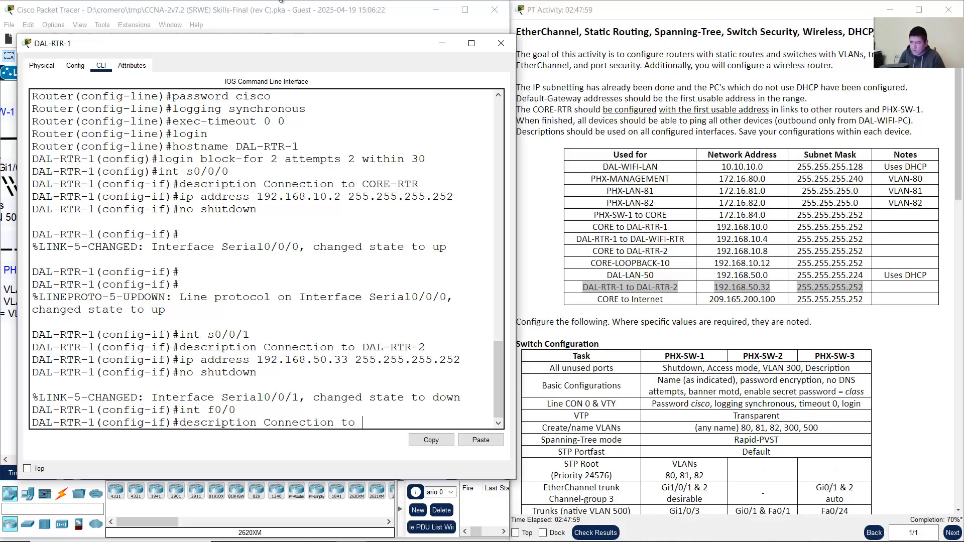
{"action": "left_click", "coordinate": [281, 2]}
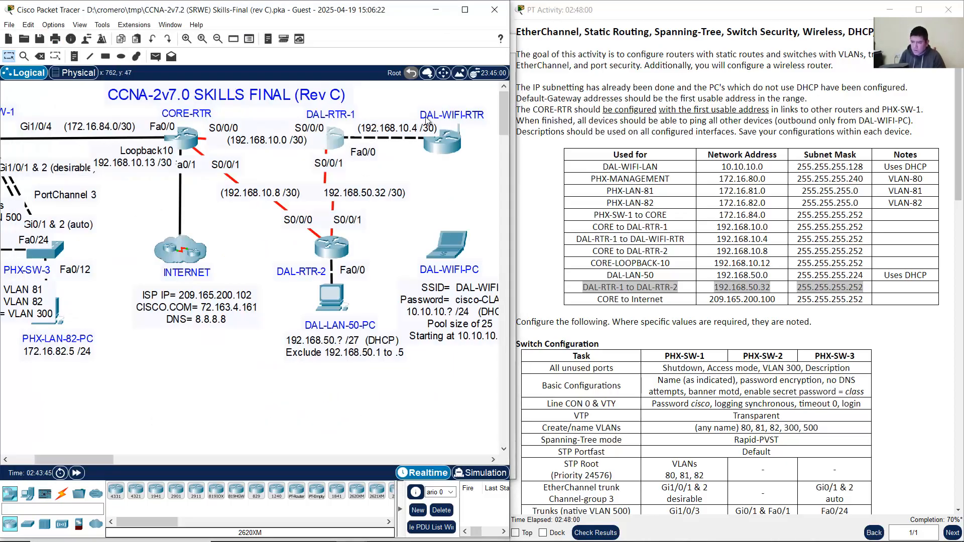
{"action": "left_click", "coordinate": [343, 138]}
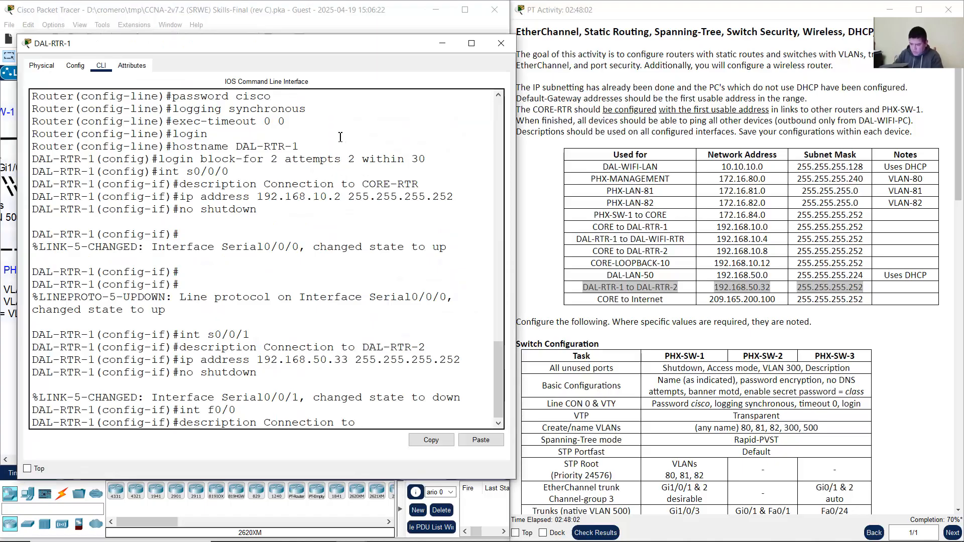
{"action": "type", "text": "DAl-WIFI-RTR"}
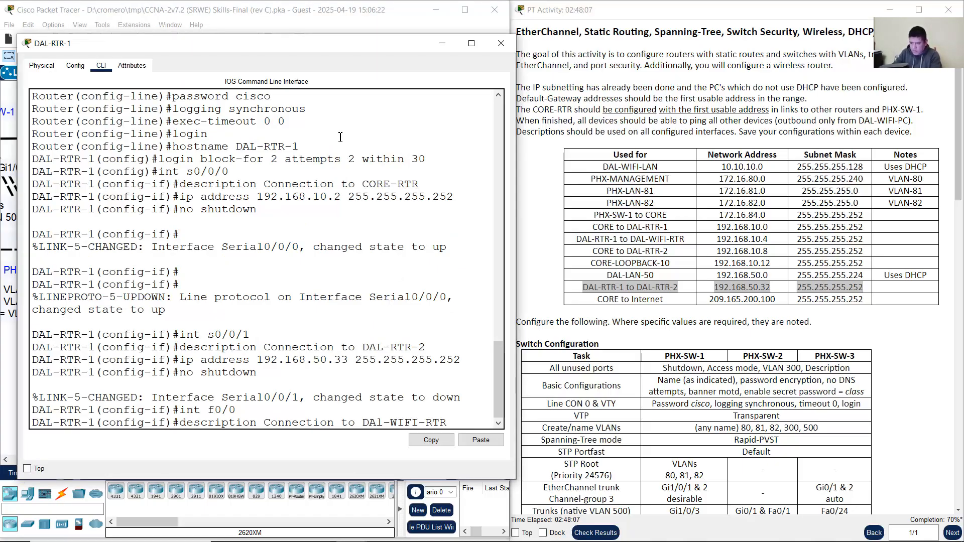
{"action": "key", "text": "Return"}
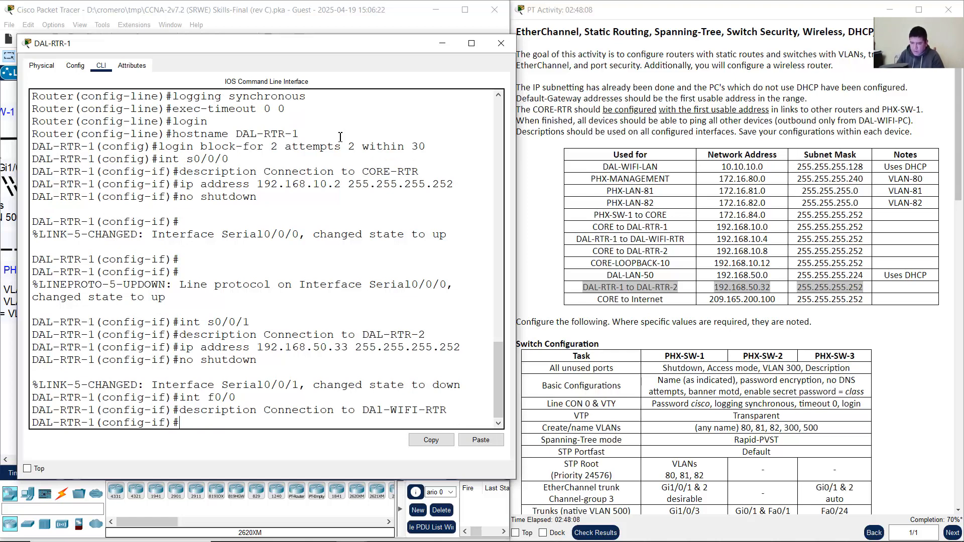
Step: Assign 192.168.10.5 255.255.255.252 to F0/0, enable it, and return to the topology
{"action": "type", "text": "ip address"}
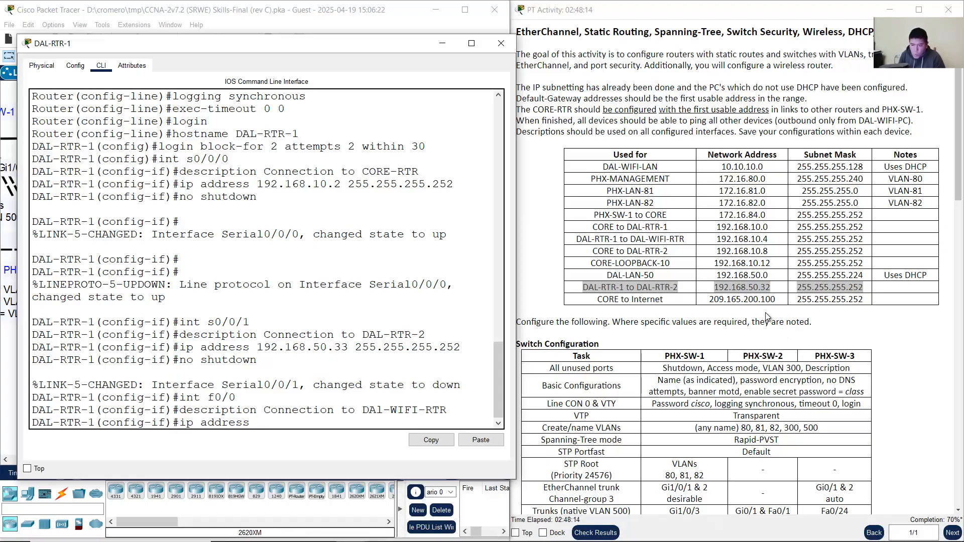
{"action": "left_click", "coordinate": [627, 240]}
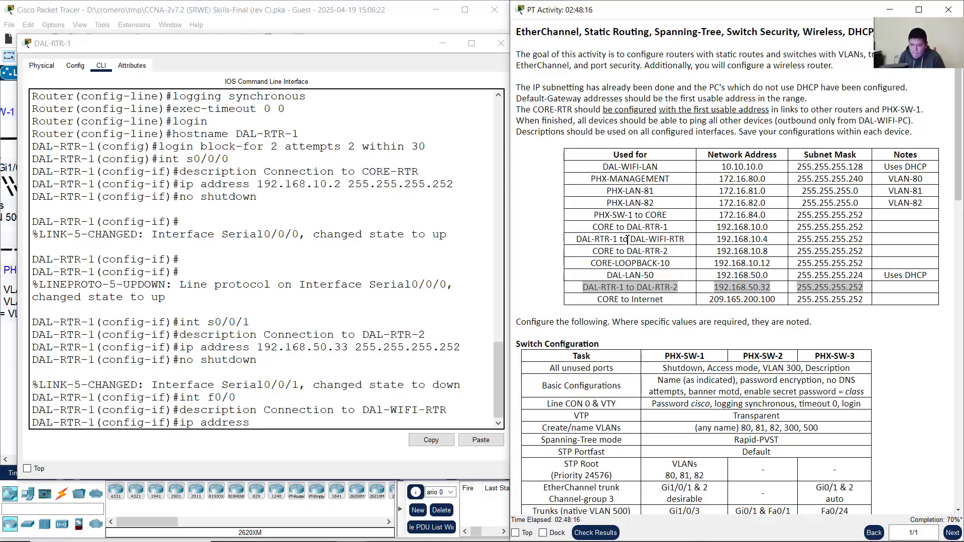
{"action": "left_click_drag", "start_coordinate": [582, 239], "coordinate": [835, 239]}
{"action": "left_click", "coordinate": [371, 5]}
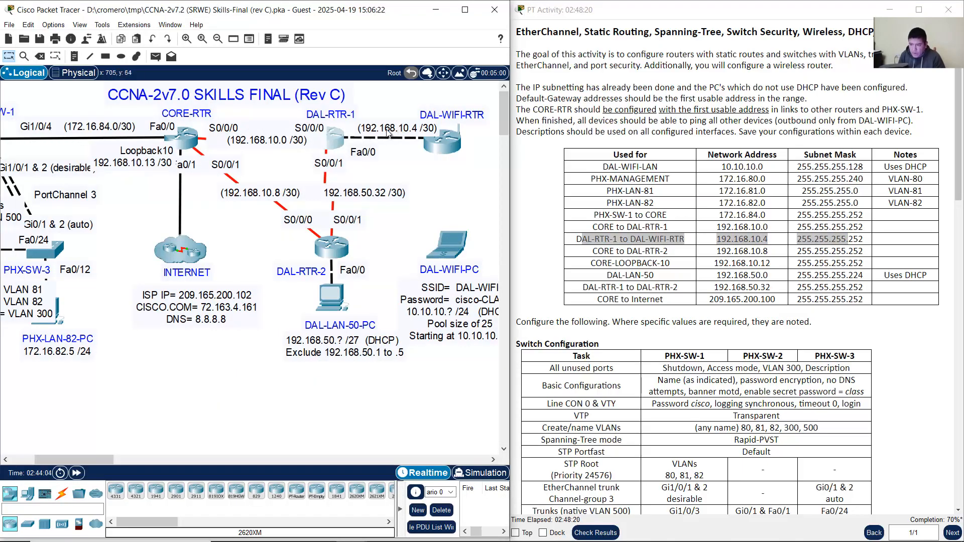
{"action": "left_click", "coordinate": [343, 144]}
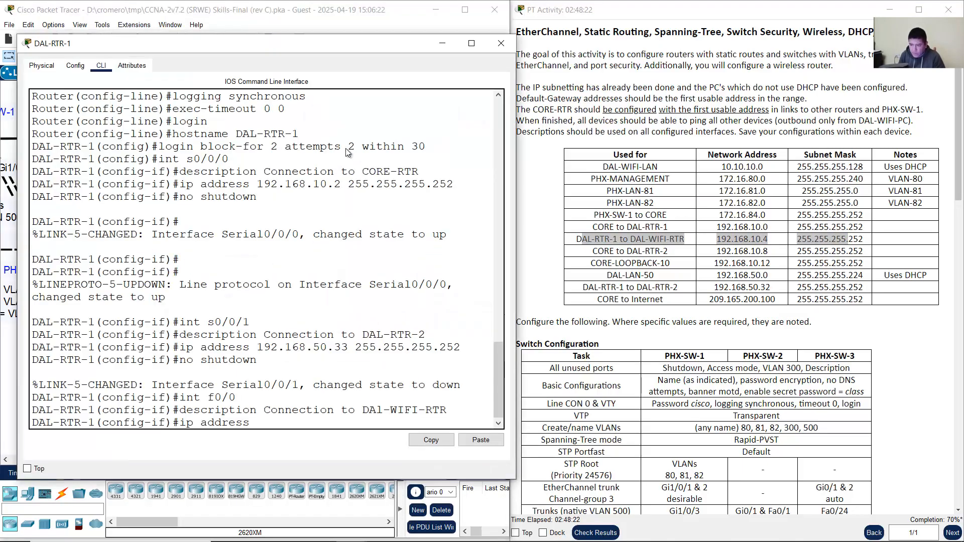
{"action": "type", "text": "192.16"}
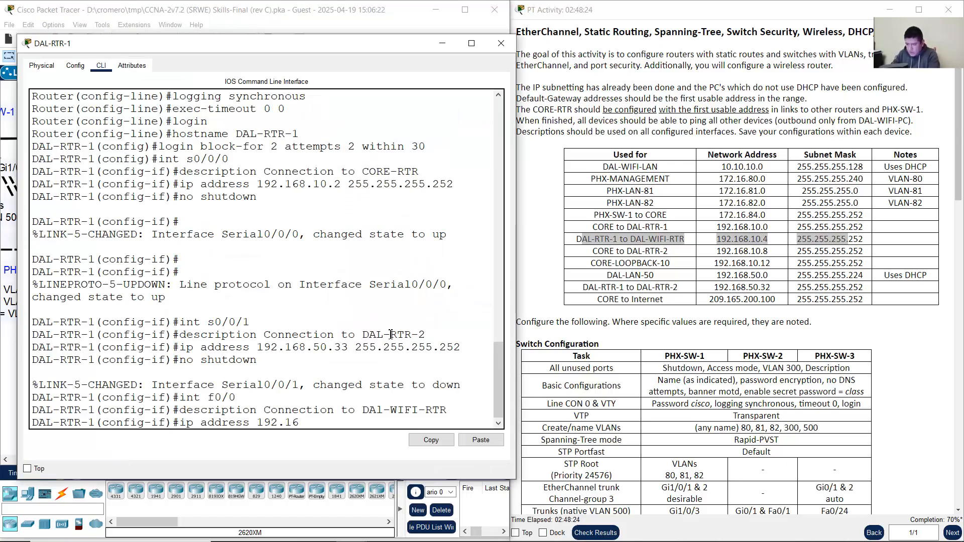
{"action": "type", "text": "8.10."}
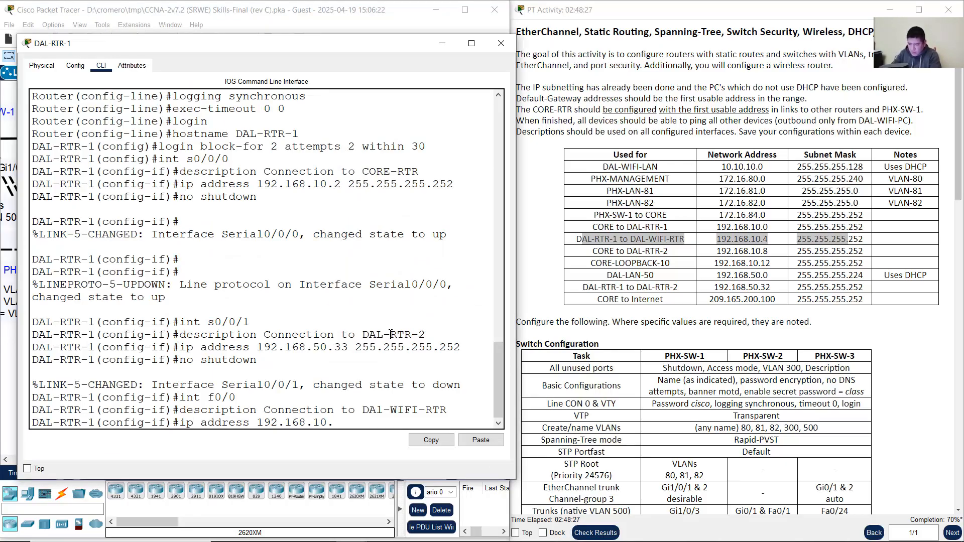
{"action": "type", "text": "5"}
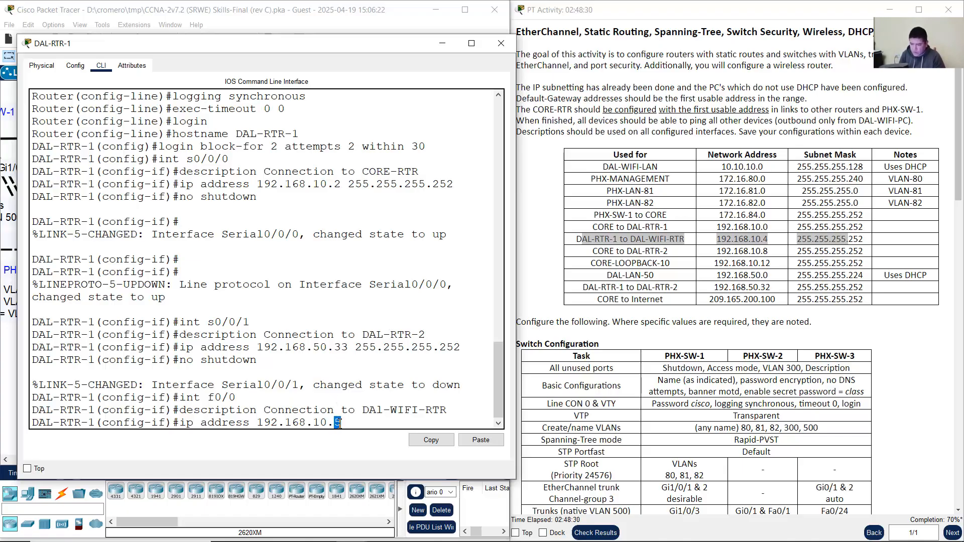
{"action": "type", "text": " 255.2"}
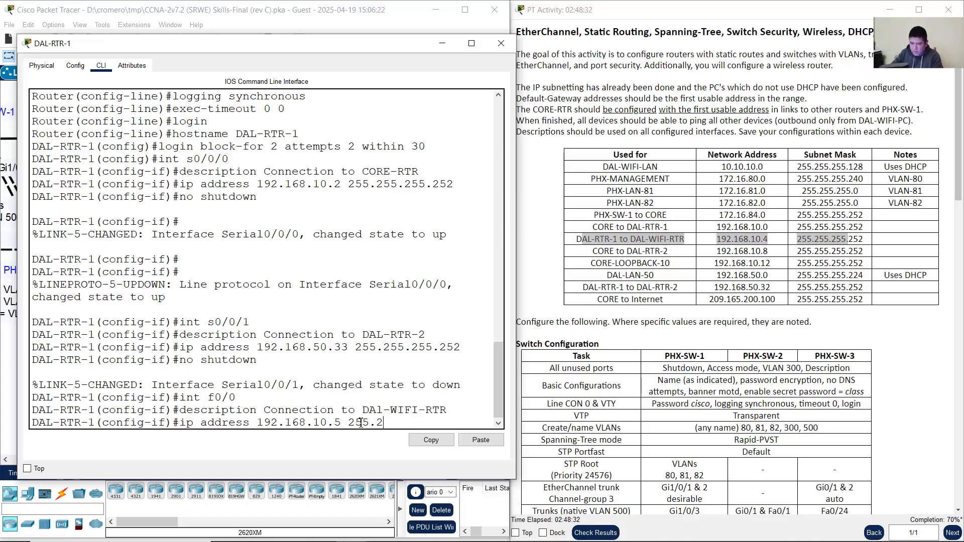
{"action": "type", "text": "55.255.252"}
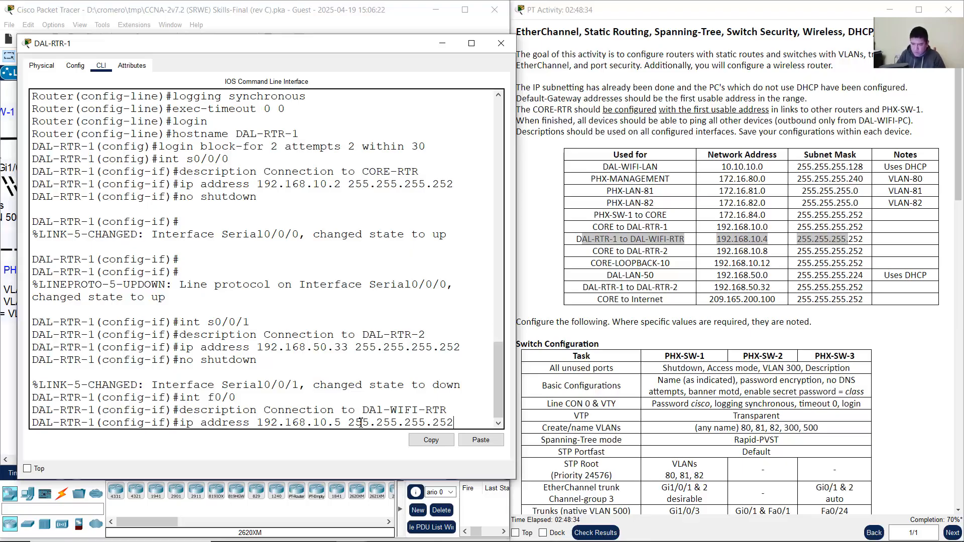
{"action": "left_click", "coordinate": [665, 238]}
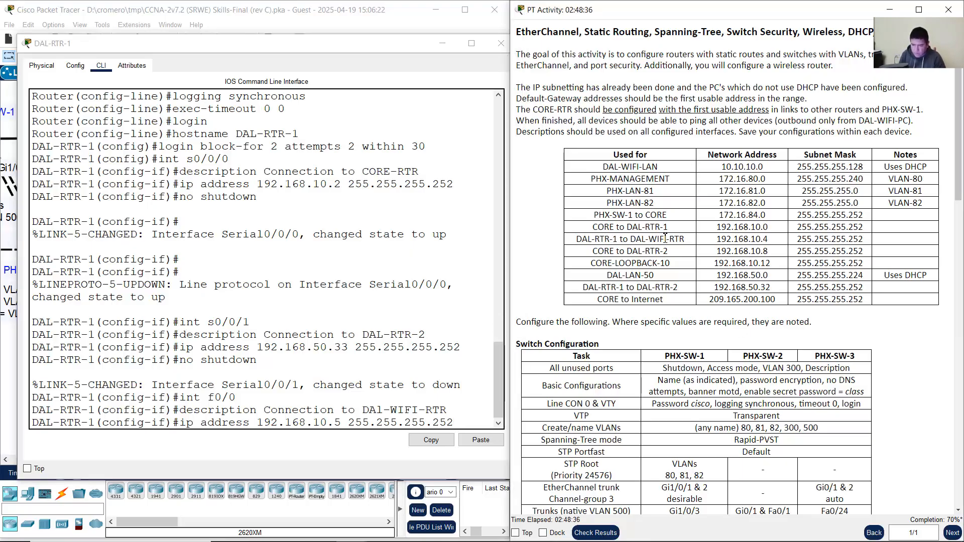
{"action": "left_click_drag", "start_coordinate": [665, 238], "coordinate": [879, 239]}
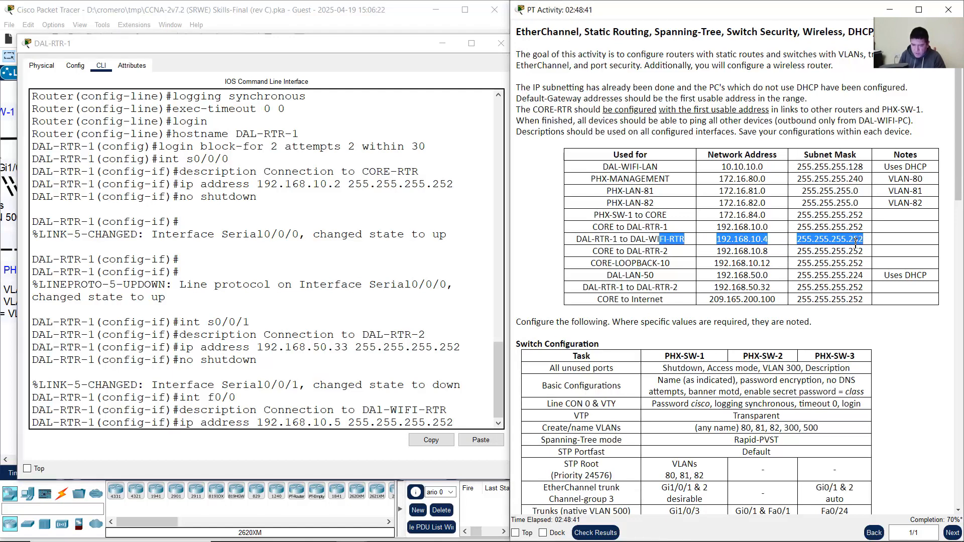
{"action": "left_click", "coordinate": [477, 421]}
{"action": "key", "text": "Return"}
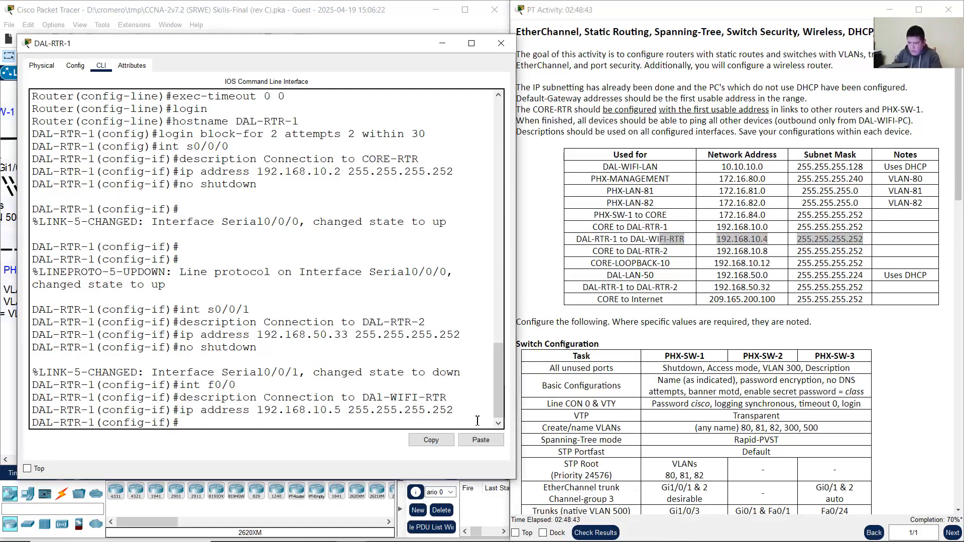
{"action": "type", "text": "no shutdown"}
{"action": "key", "text": "Return"}
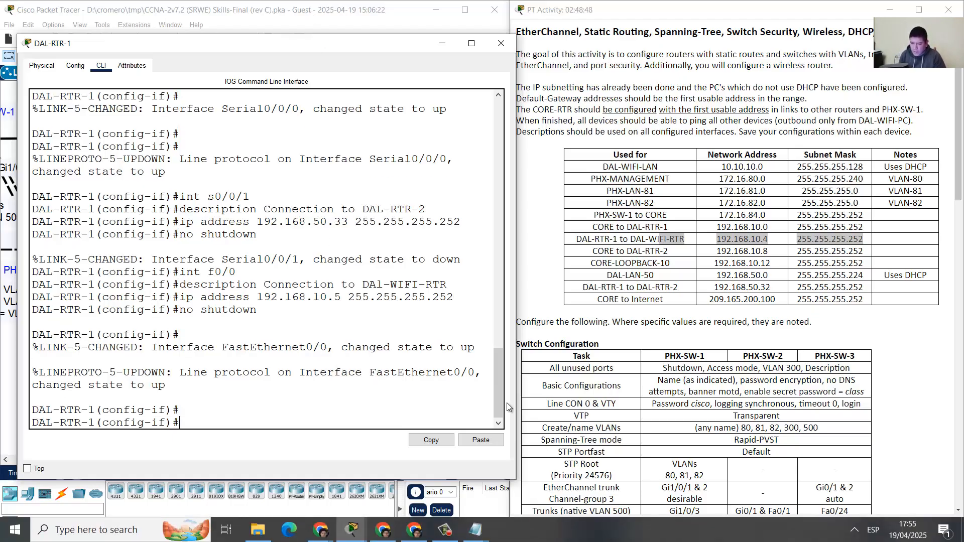
{"action": "left_click", "coordinate": [323, 10]}
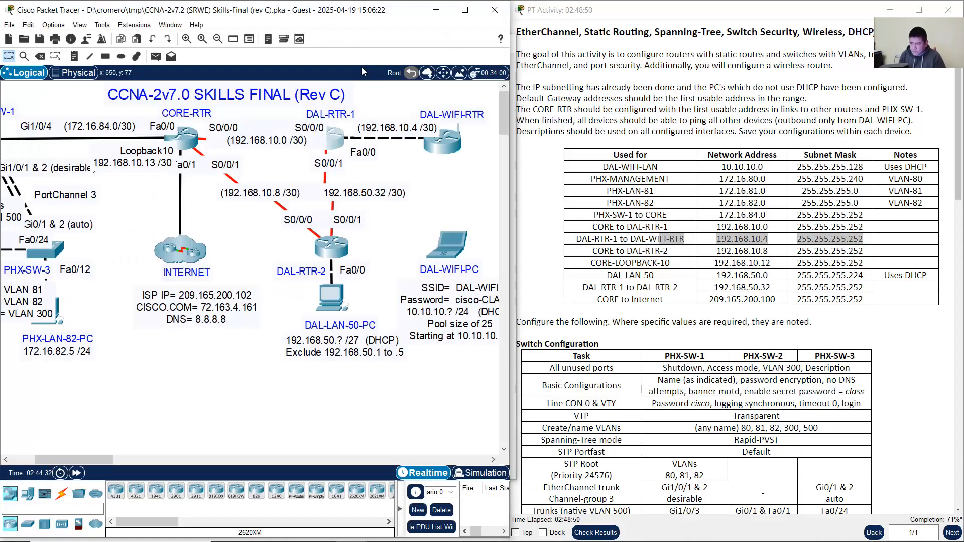
Step: Open DAL-RTR-2's command line and get a fresh configuration prompt
{"action": "left_click", "coordinate": [335, 251]}
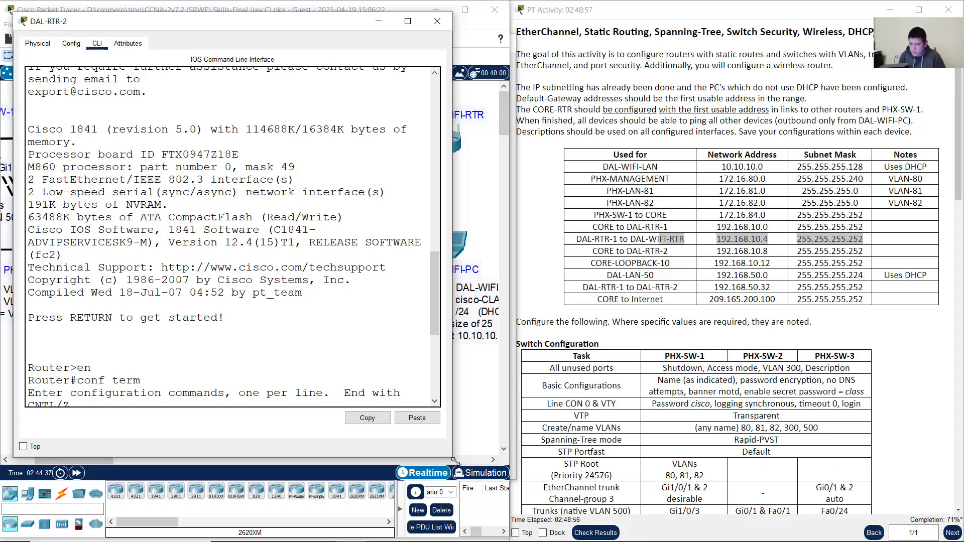
{"action": "left_click_drag", "start_coordinate": [449, 456], "coordinate": [523, 477]}
{"action": "left_click", "coordinate": [354, 4]}
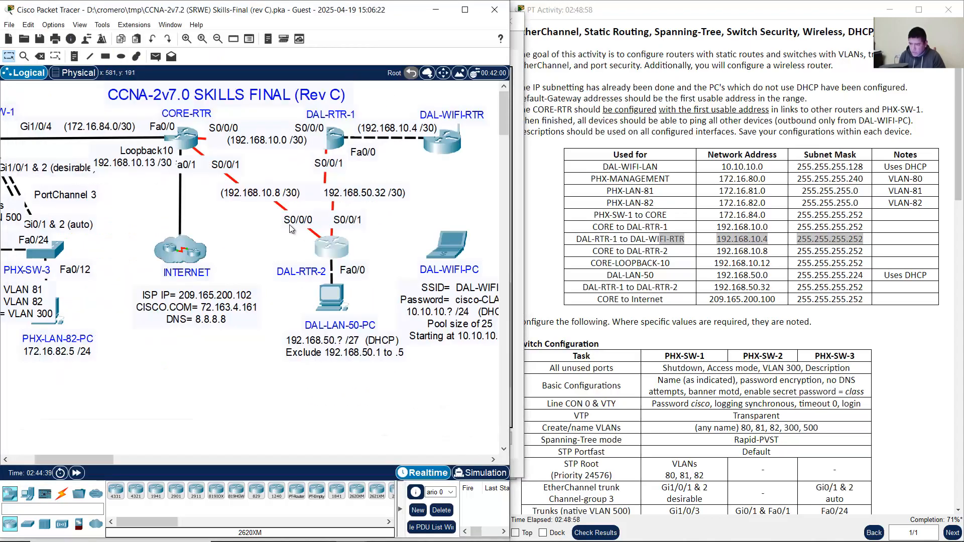
{"action": "left_click", "coordinate": [329, 246]}
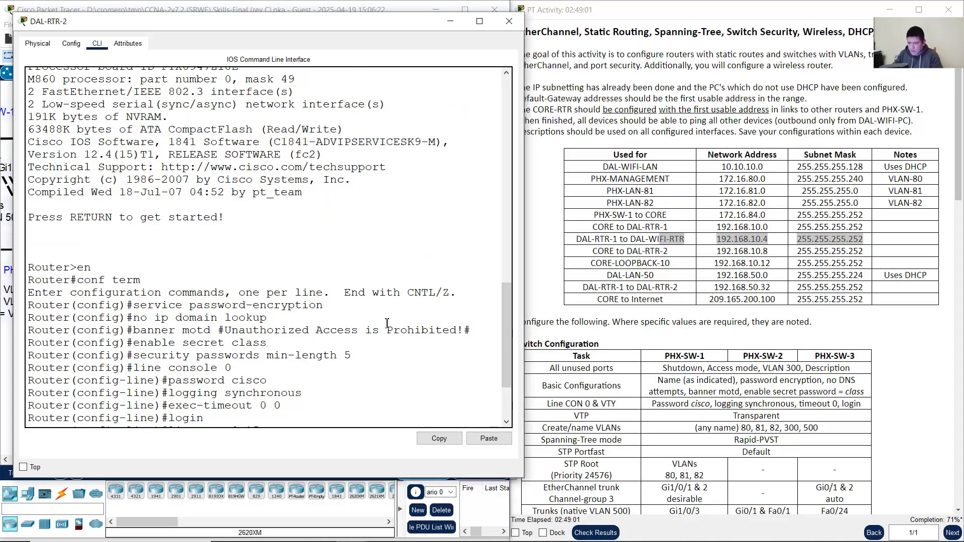
{"action": "key", "text": "Return"}
Step: Enter interface S0/0/0, describe it as Connection to CORE-RTR, and begin the ip address command
{"action": "type", "text": "int"}
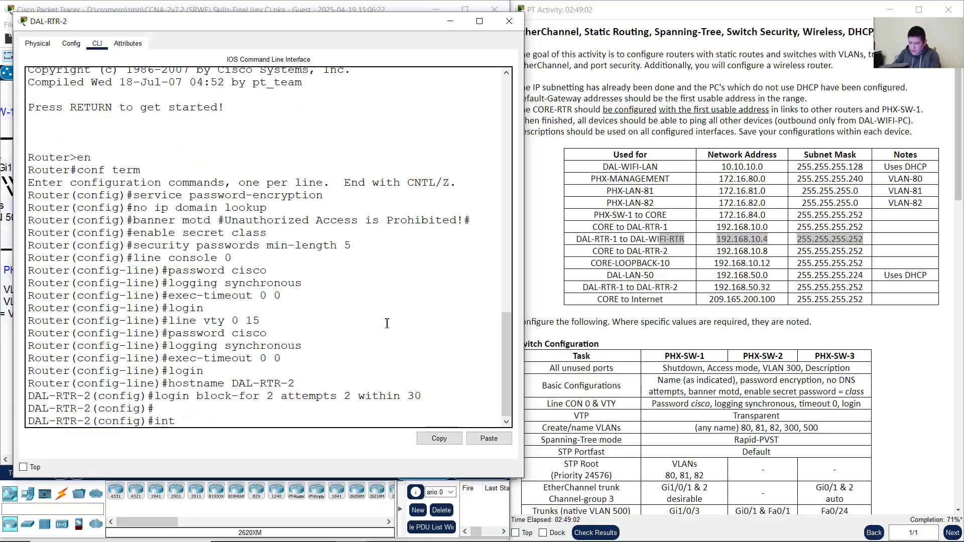
{"action": "type", "text": " s0/0/0"}
{"action": "key", "text": "Return"}
{"action": "type", "text": "des"}
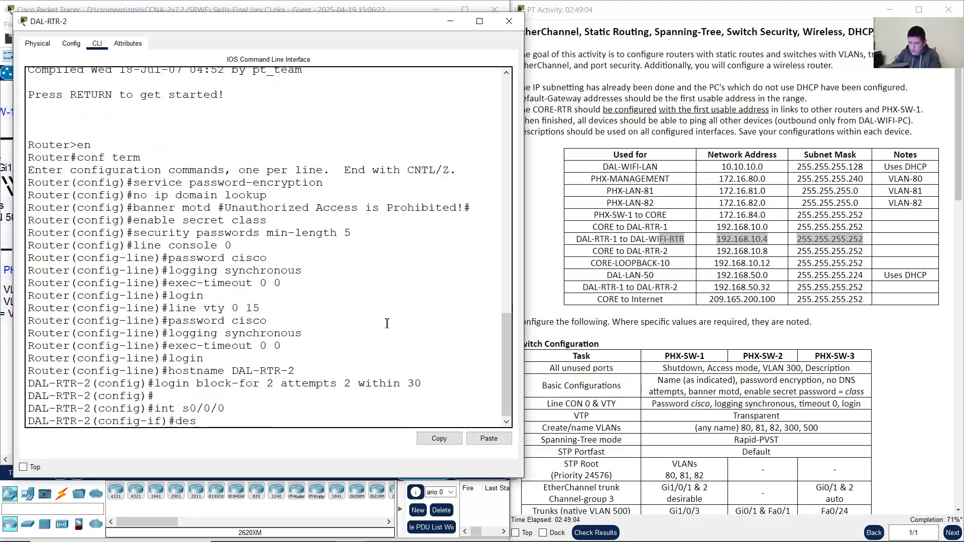
{"action": "type", "text": "cription"}
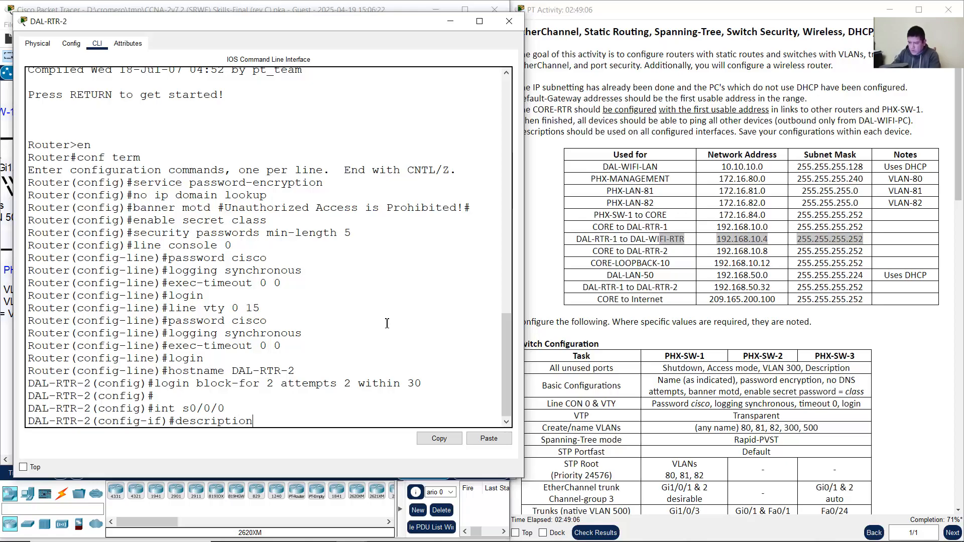
{"action": "type", "text": " Connectrio"}
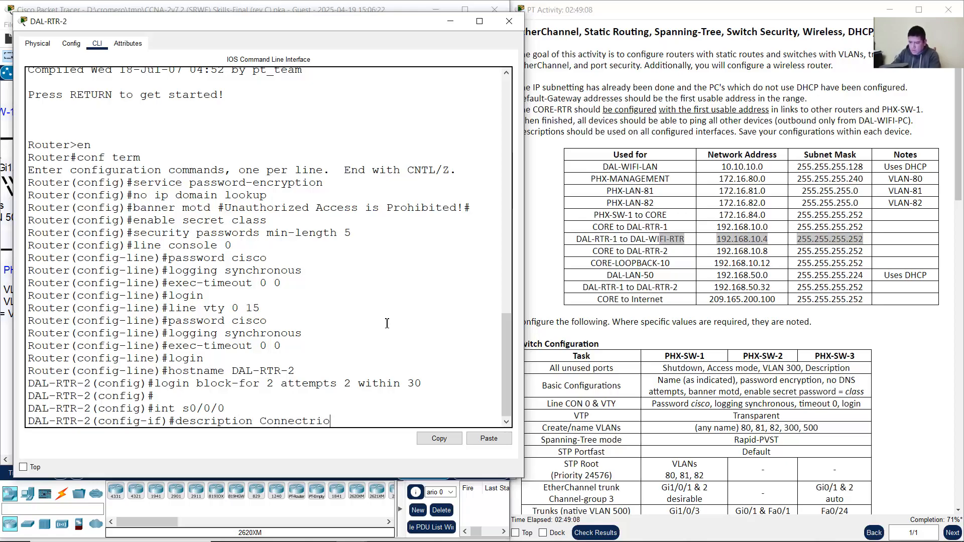
{"action": "key", "text": "BackSpace"}
{"action": "type", "text": "ion to CORE"}
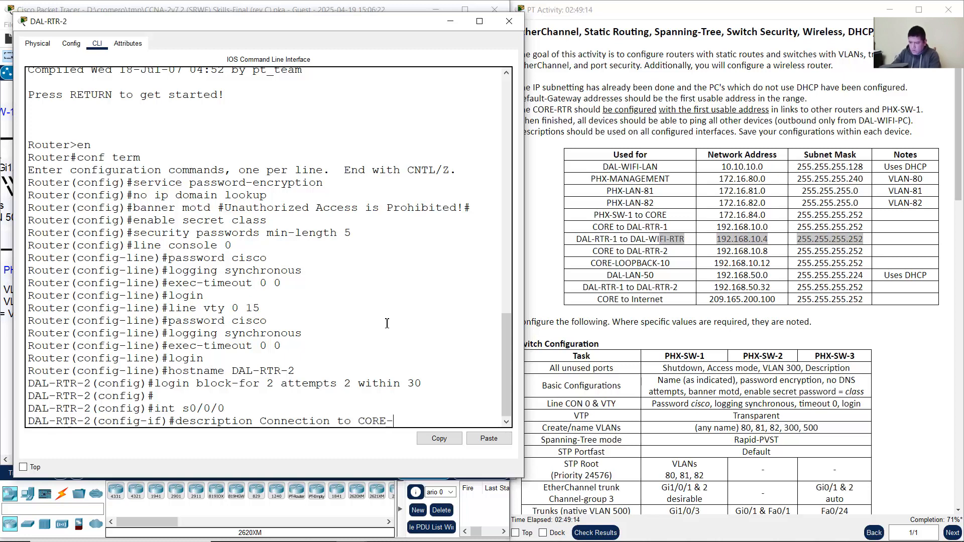
{"action": "type", "text": "-RTR"}
{"action": "key", "text": "Return"}
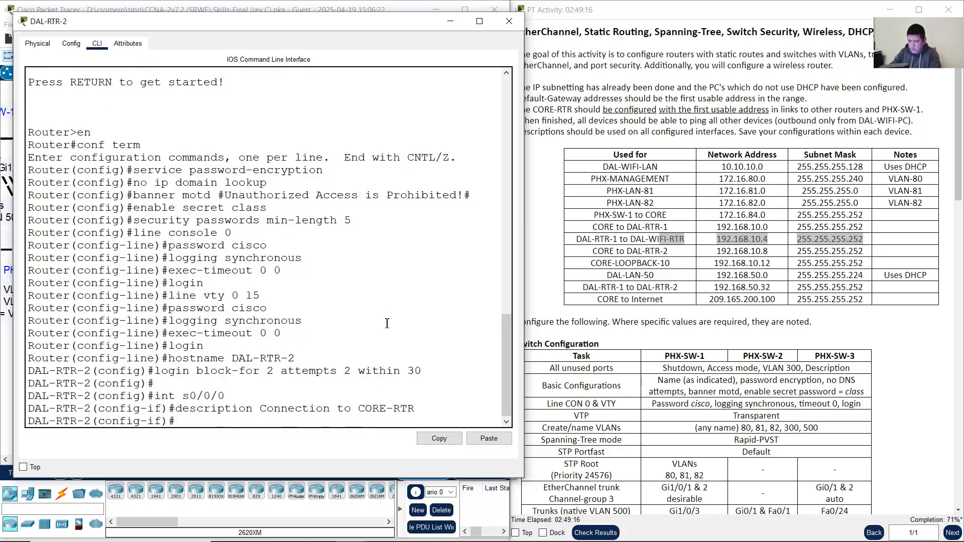
{"action": "type", "text": "ip addr"}
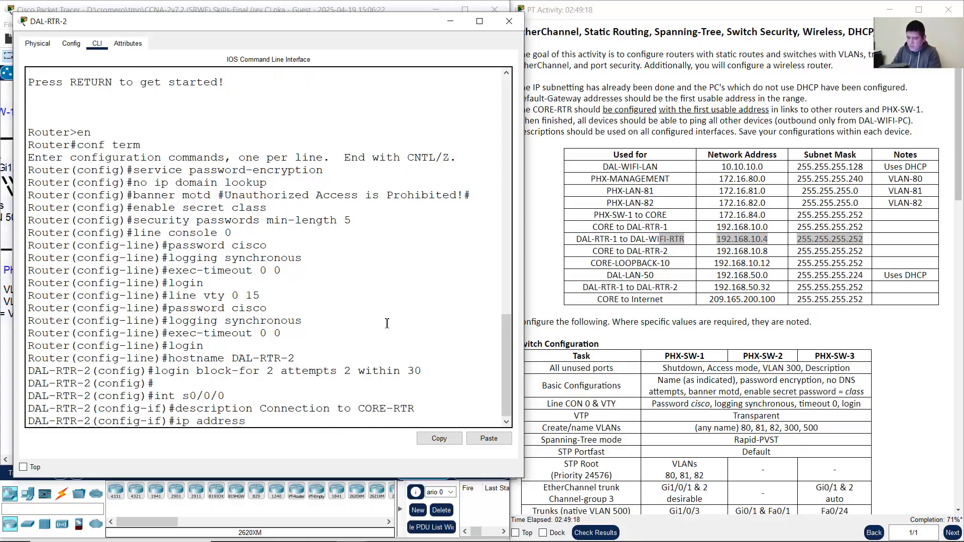
{"action": "type", "text": "ess"}
{"action": "left_click", "coordinate": [312, 7]}
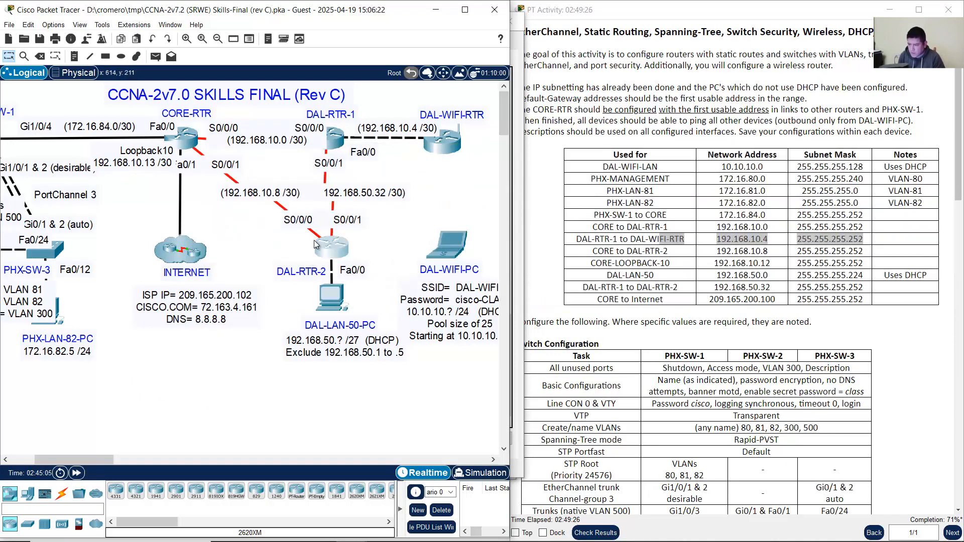
{"action": "left_click", "coordinate": [334, 248]}
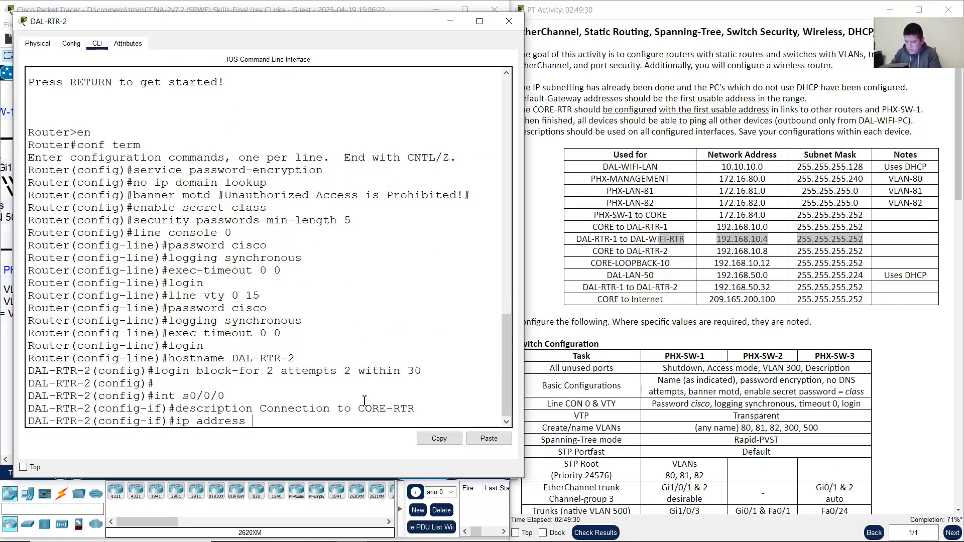
Step: Enter ip address 192.168.10.10 255.255.255.252 on S0/0/0, checking it against the addressing table
{"action": "type", "text": "192.168.10.10."}
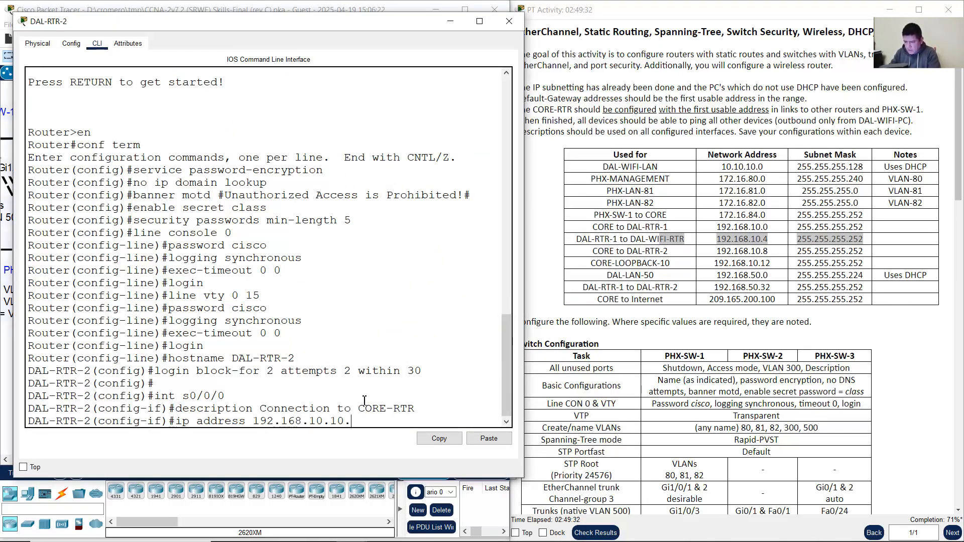
{"action": "type", "text": " 255.255.255"}
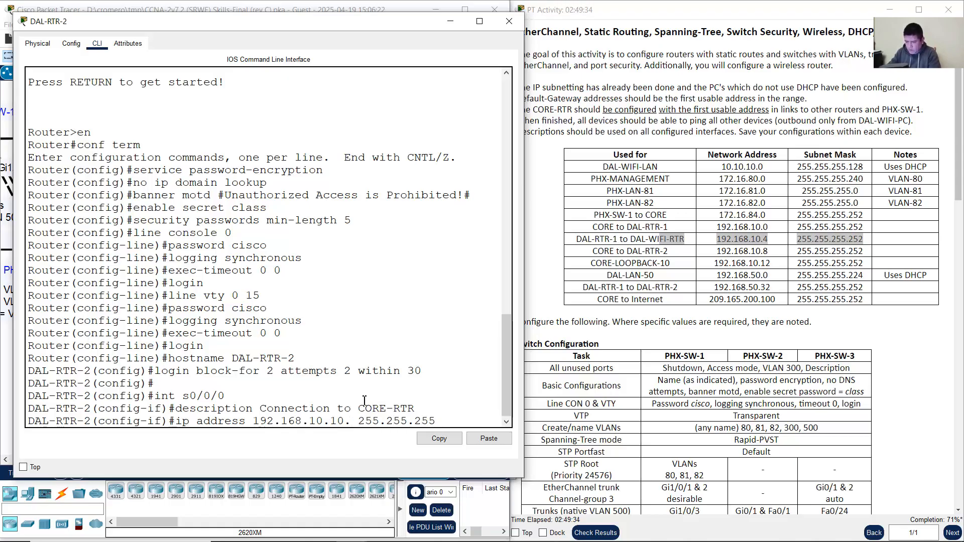
{"action": "type", "text": ".252"}
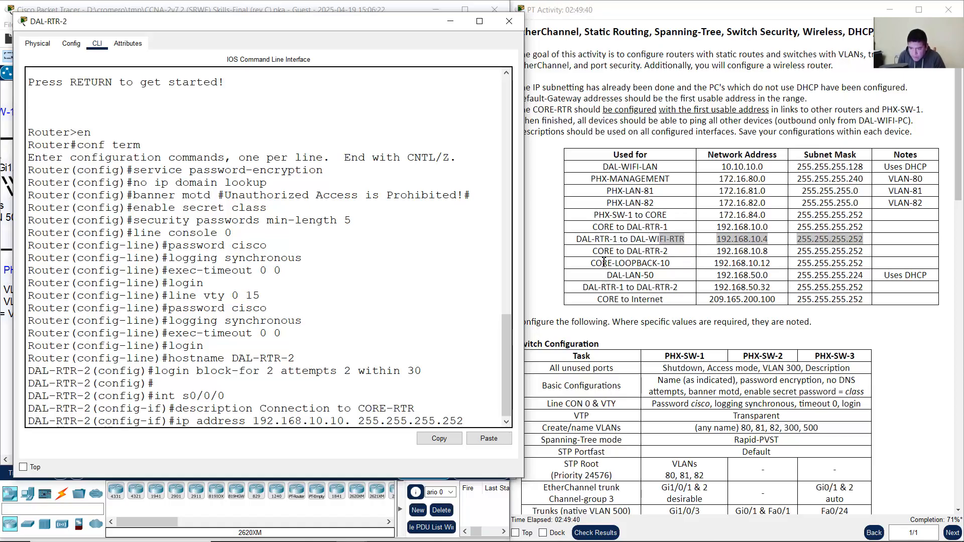
{"action": "left_click_drag", "start_coordinate": [594, 251], "coordinate": [765, 251]}
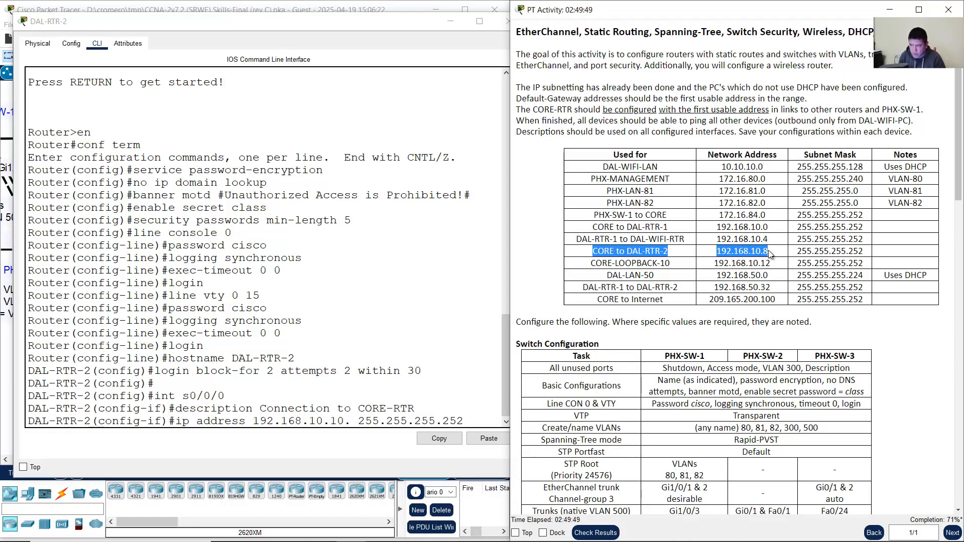
{"action": "left_click_drag", "start_coordinate": [768, 250], "coordinate": [863, 251]}
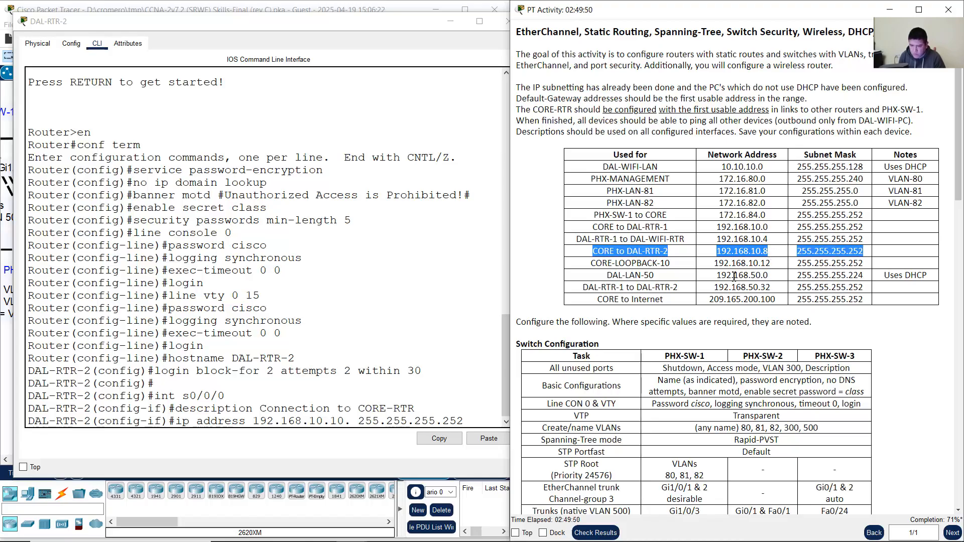
{"action": "left_click_drag", "start_coordinate": [283, 424], "coordinate": [489, 419]}
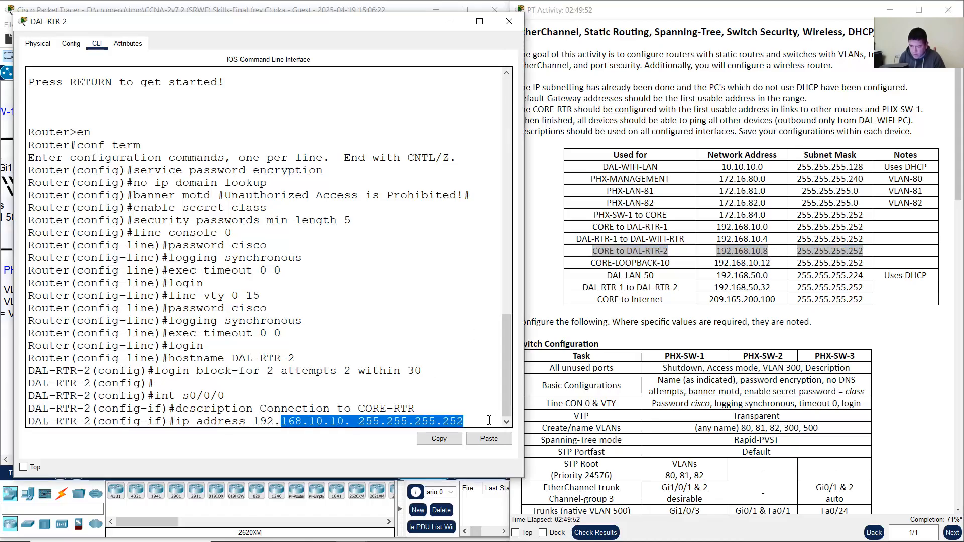
{"action": "left_click", "coordinate": [489, 420]}
{"action": "key", "text": "Return"}
Step: Fix the stray period and re-run ip address 192.168.10.10 255.255.255.252
{"action": "type", "text": "no shutd"}
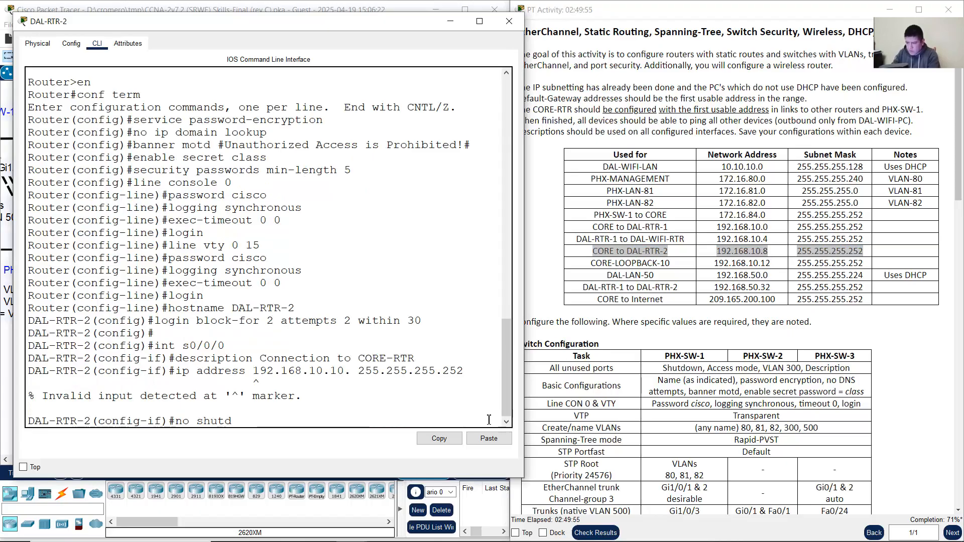
{"action": "type", "text": "own"}
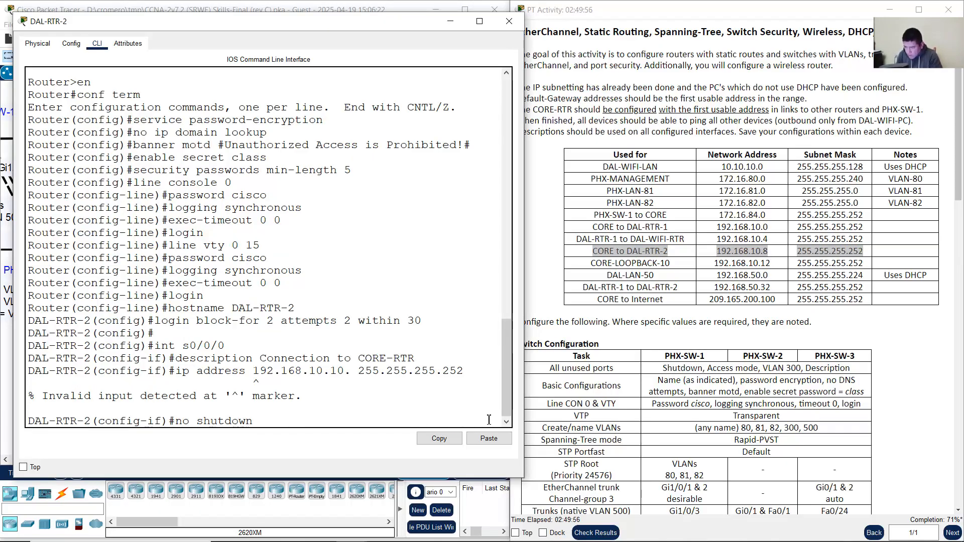
{"action": "key", "text": "Up"}
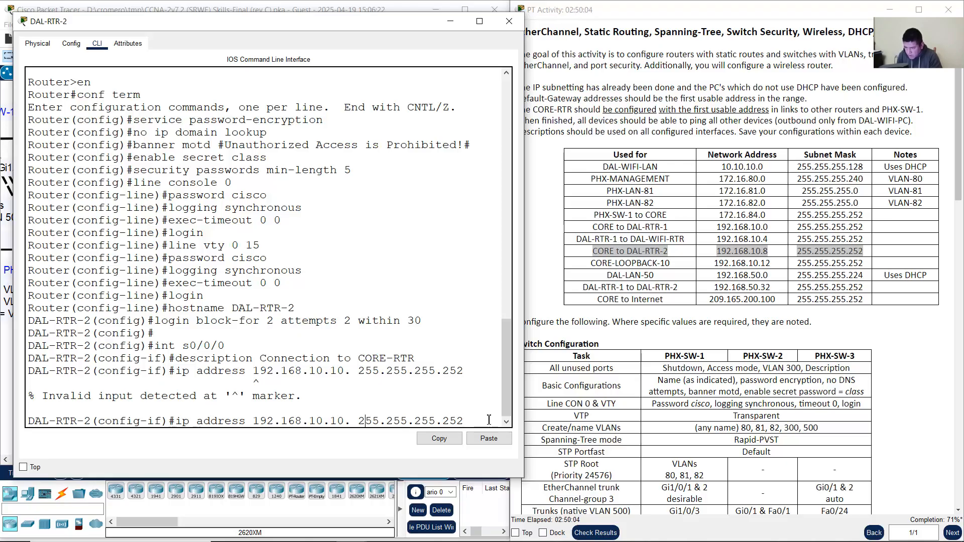
{"action": "key", "text": "Left"}
{"action": "key", "text": "Left"}
{"action": "key", "text": "BackSpace"}
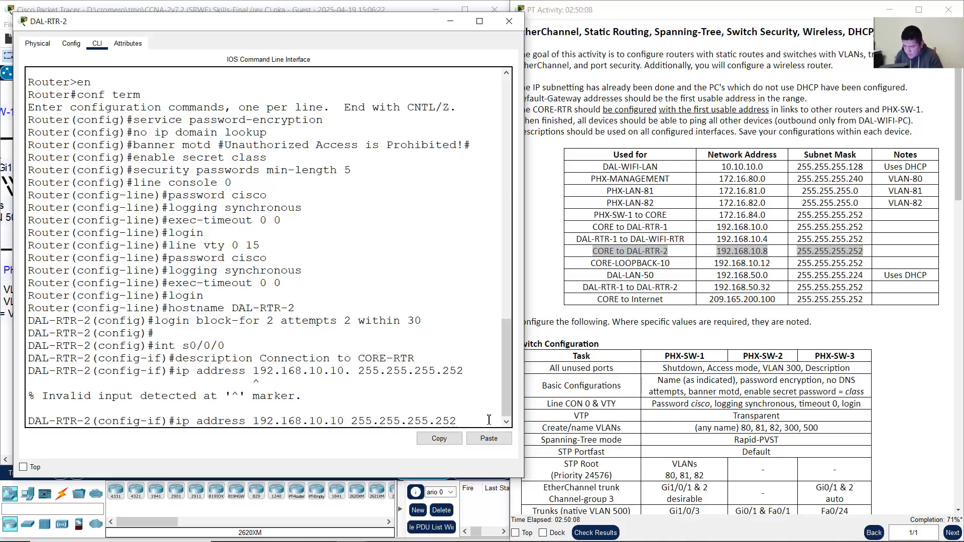
{"action": "key", "text": "Return"}
Step: Bring serial 0/0/0 up with no shutdown and minimize the router console
{"action": "key", "text": "Up"}
{"action": "key", "text": "Up"}
{"action": "key", "text": "Up"}
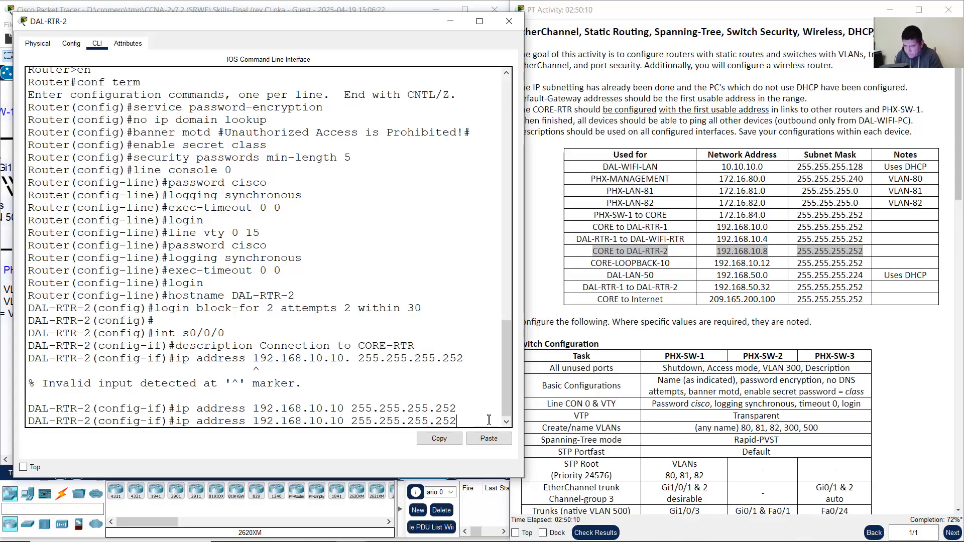
{"action": "key", "text": "Down"}
{"action": "key", "text": "Down"}
{"action": "key", "text": "Down"}
{"action": "type", "text": "no shutdown"}
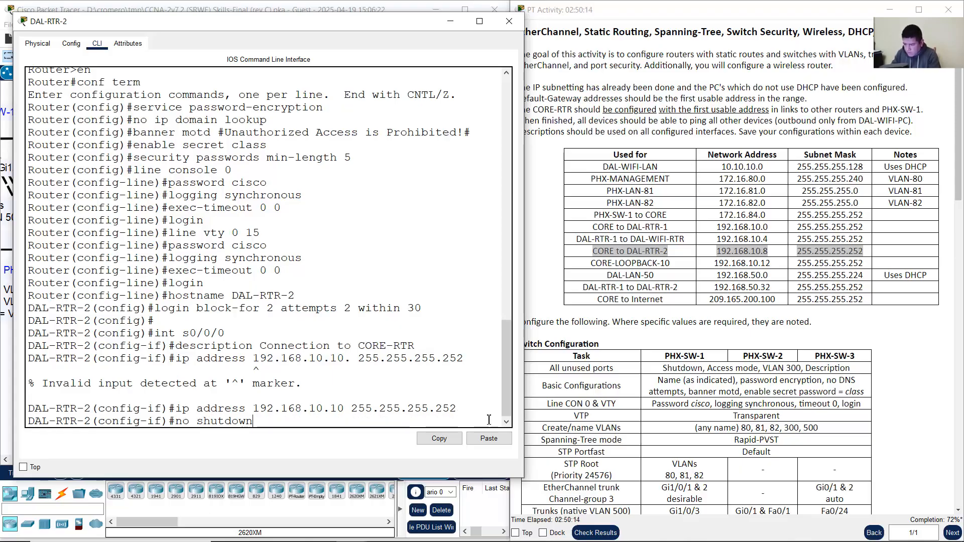
{"action": "key", "text": "Return"}
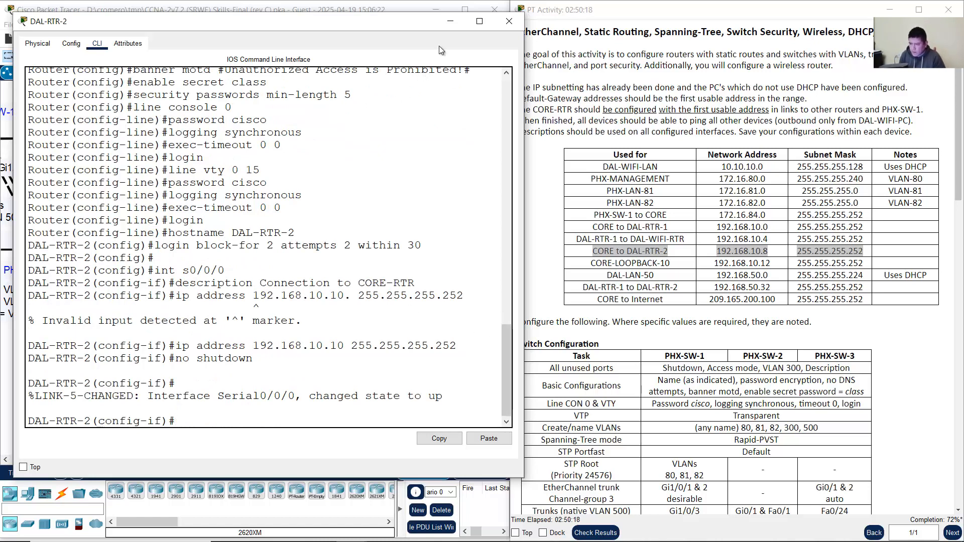
{"action": "left_click", "coordinate": [453, 26]}
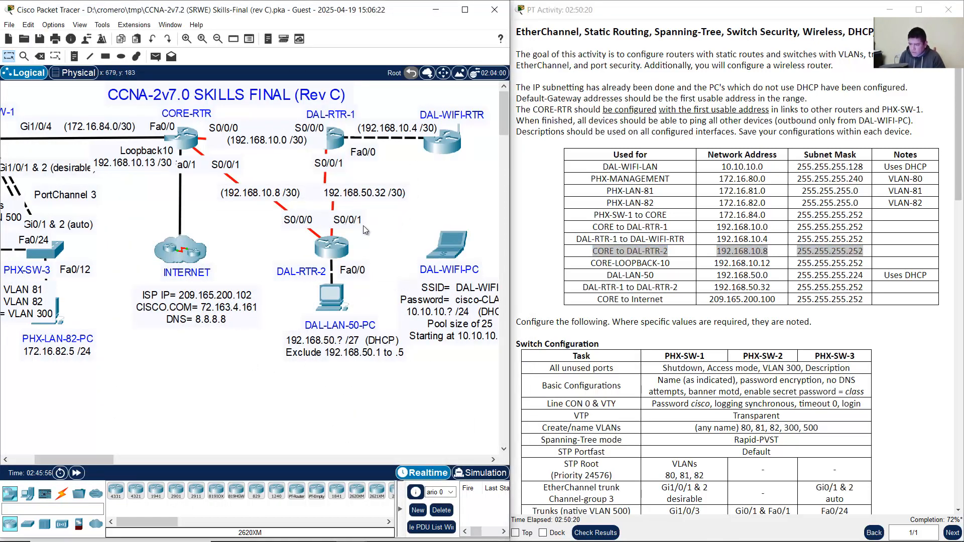
Step: Reopen DAL-RTR-2's widened console and switch to interface serial 0/0/1
{"action": "left_click", "coordinate": [332, 247]}
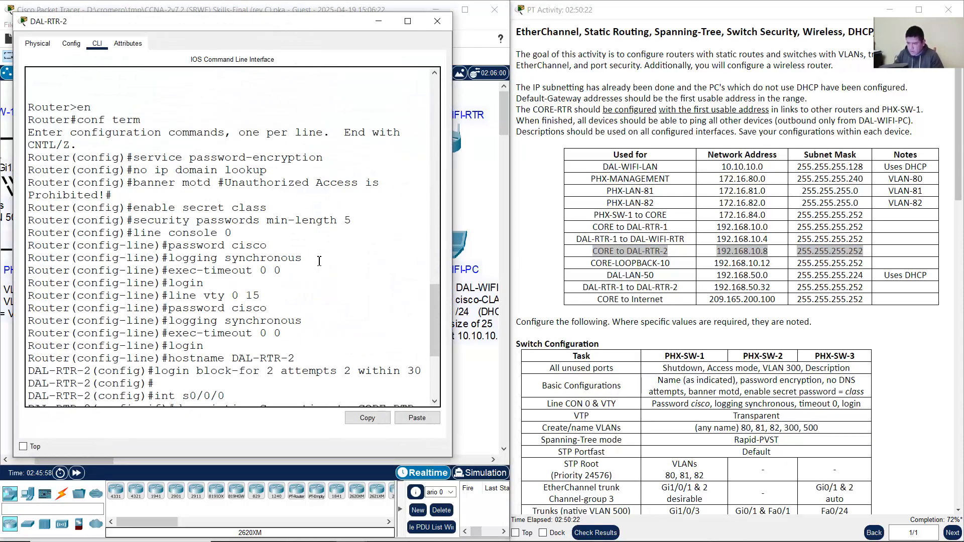
{"action": "left_click_drag", "start_coordinate": [453, 233], "coordinate": [551, 238]}
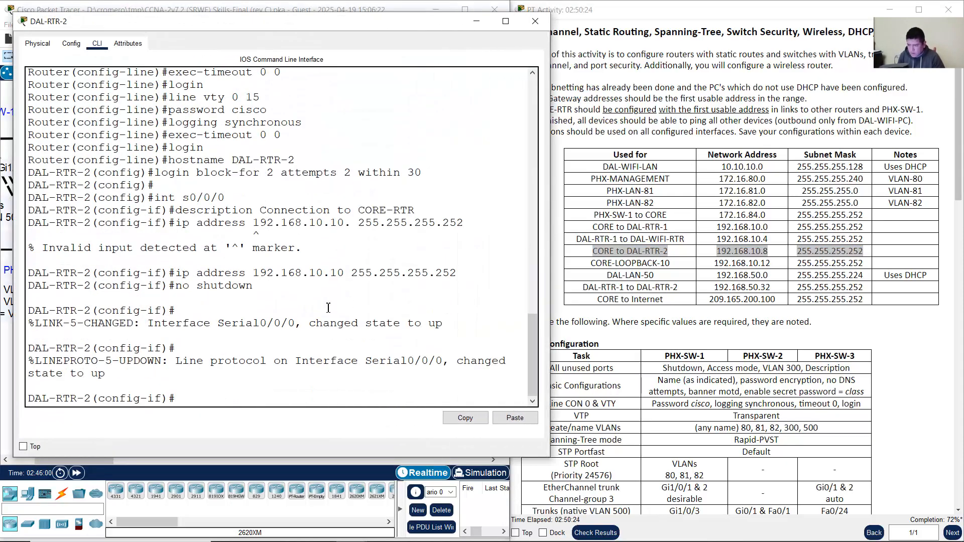
{"action": "key", "text": "Up"}
{"action": "key", "text": "Up"}
{"action": "key", "text": "Up"}
{"action": "key", "text": "Up"}
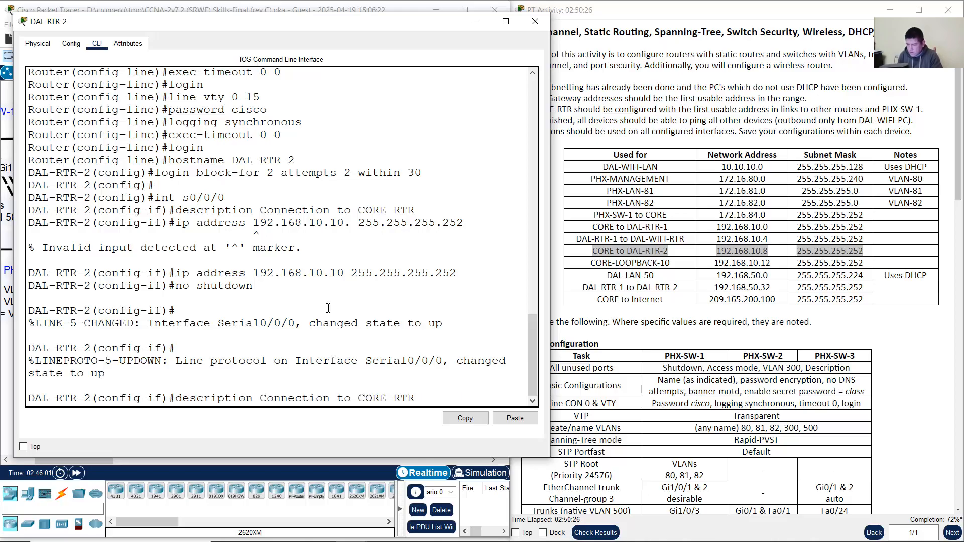
{"action": "key", "text": "Up"}
{"action": "key", "text": "BackSpace"}
{"action": "type", "text": "1"}
{"action": "key", "text": "Return"}
Step: Give serial 0/0/1 the description 'Connection to DAL-RTR-1'
{"action": "key", "text": "Up"}
{"action": "key", "text": "Up"}
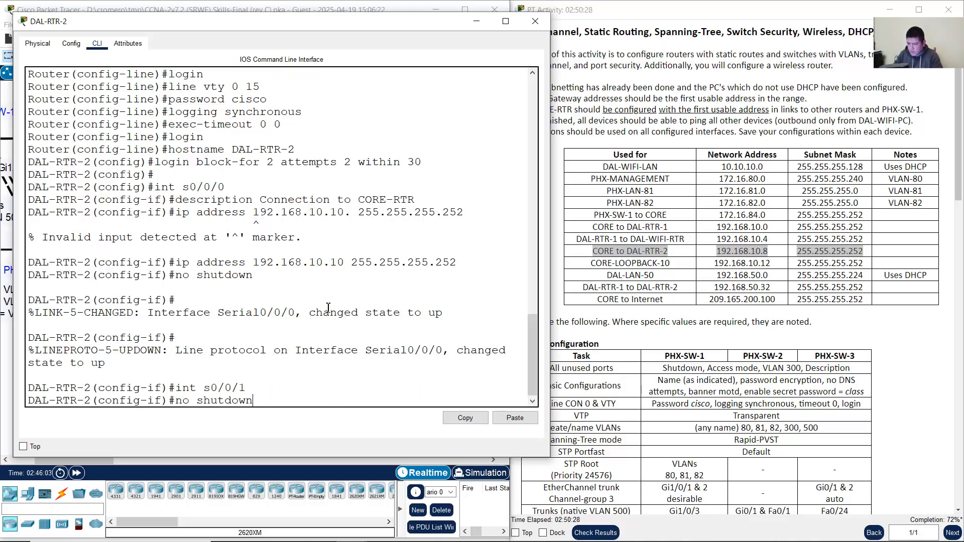
{"action": "key", "text": "Up"}
{"action": "key", "text": "Up"}
{"action": "key", "text": "Up"}
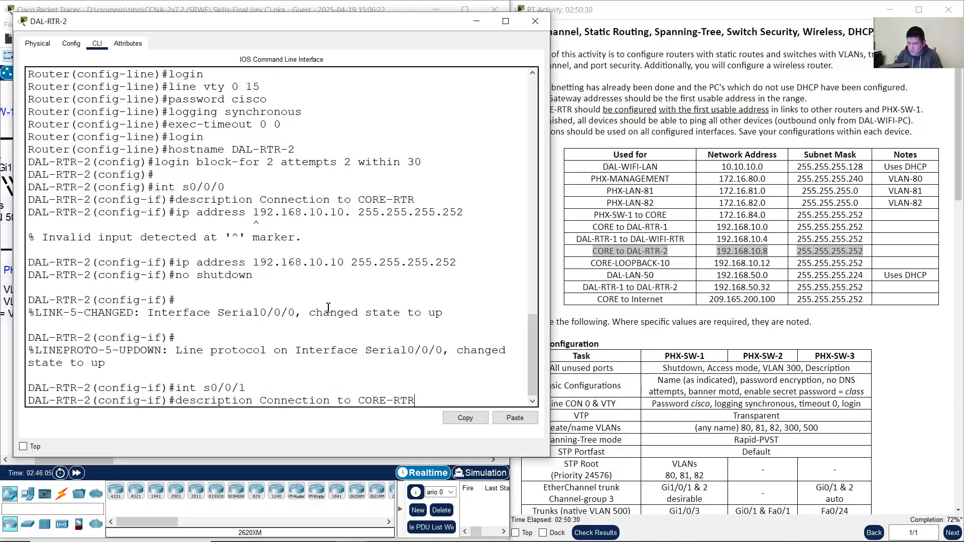
{"action": "key", "text": "BackSpace"}
{"action": "type", "text": "DAL-RTR-1"}
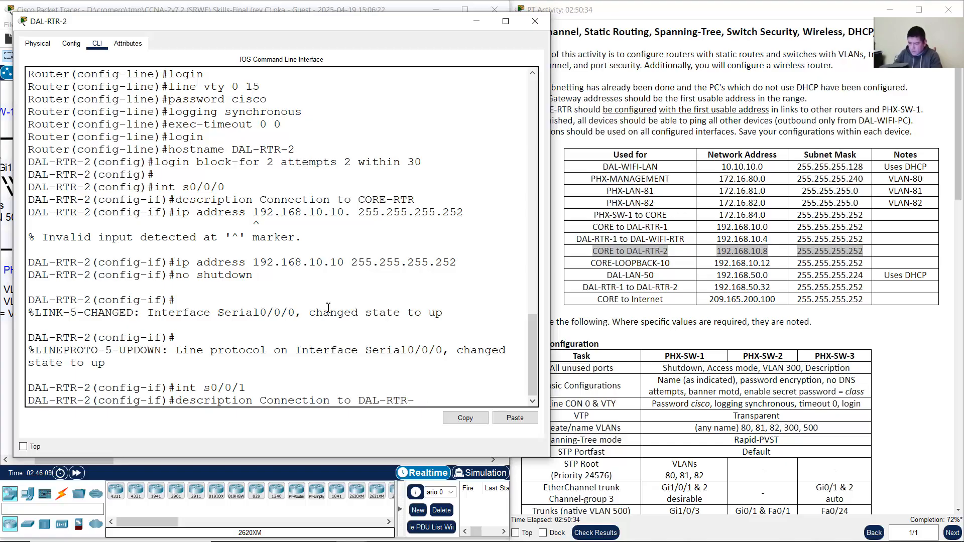
{"action": "key", "text": "Return"}
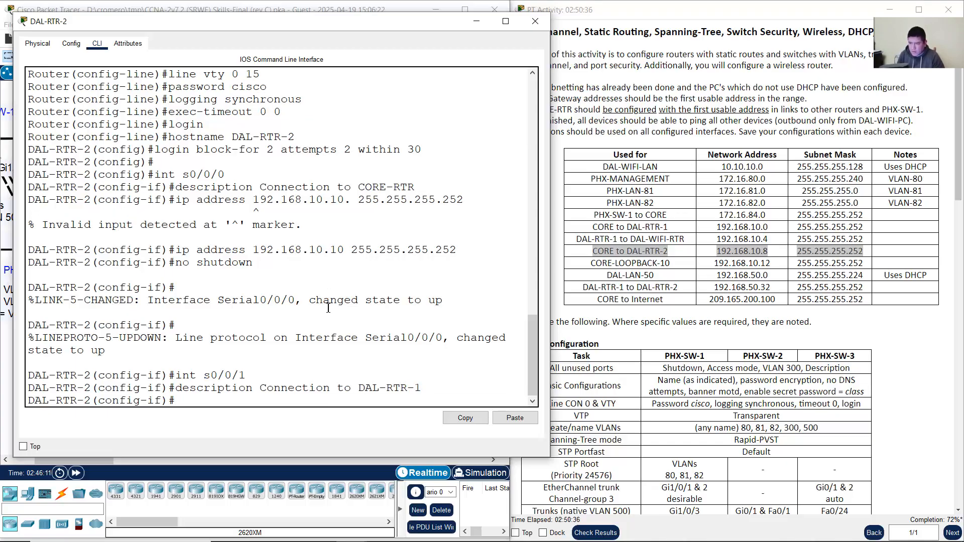
{"action": "left_click", "coordinate": [347, 7]}
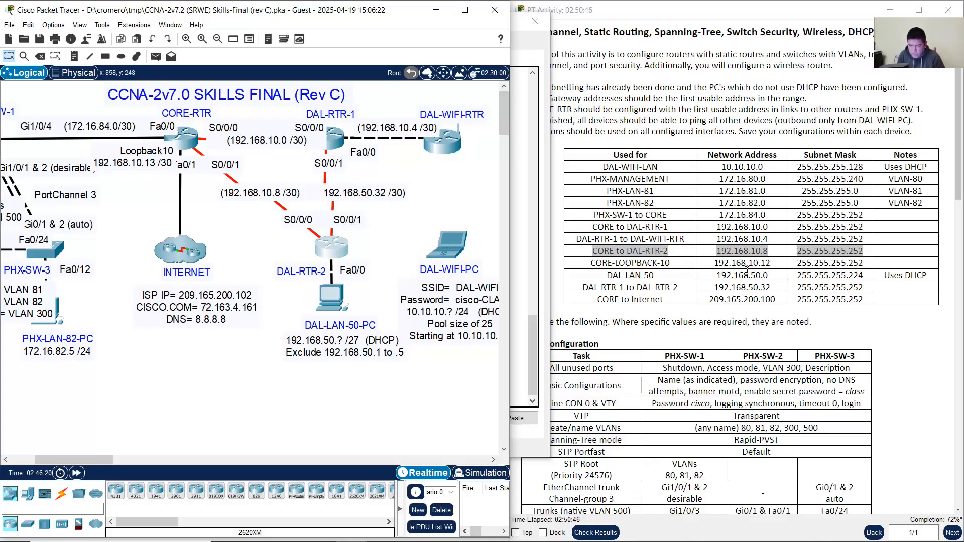
Step: Assign Serial0/0/1 the address 192.168.50.34 255.255.255.252 by editing the recalled ip address command
{"action": "left_click", "coordinate": [607, 286]}
{"action": "left_click_drag", "start_coordinate": [608, 287], "coordinate": [829, 294]}
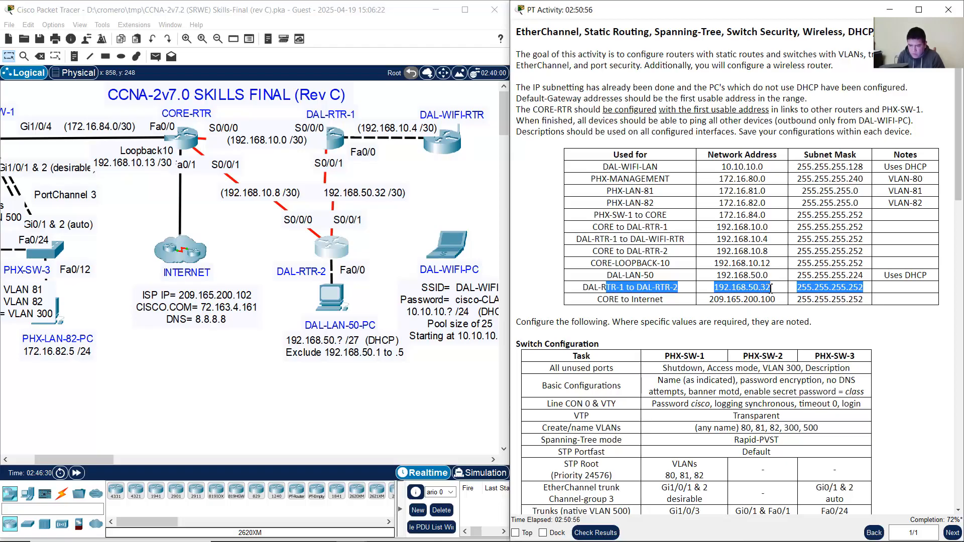
{"action": "left_click", "coordinate": [327, 250]}
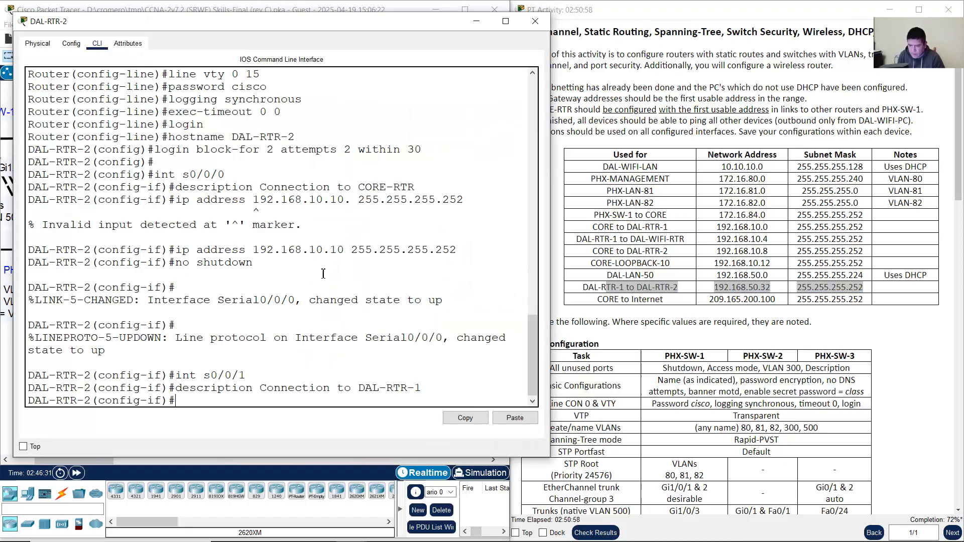
{"action": "left_click", "coordinate": [337, 314]}
{"action": "key", "text": "Up"}
{"action": "key", "text": "Up"}
{"action": "key", "text": "Up"}
{"action": "key", "text": "Up"}
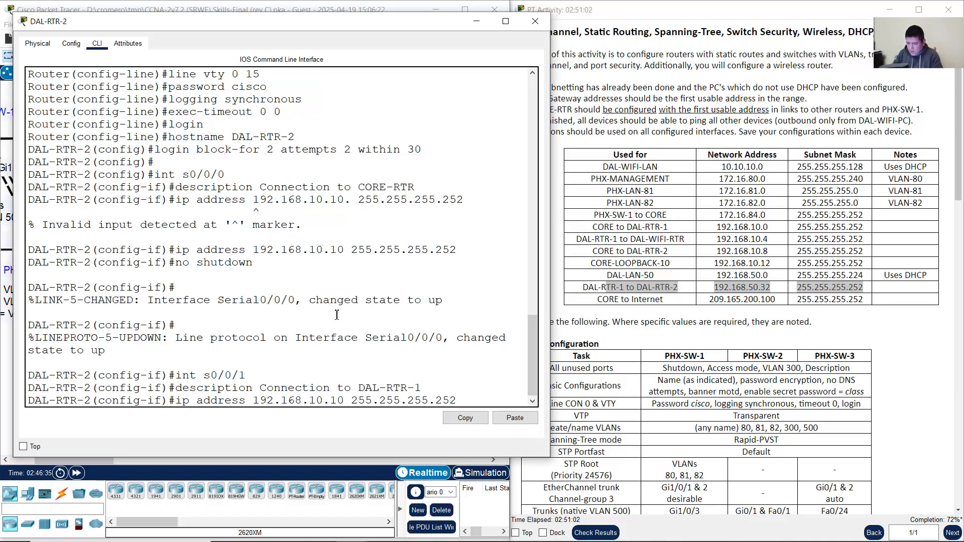
{"action": "key", "text": "BackSpace"}
{"action": "key", "text": "BackSpace"}
{"action": "type", "text": "50"}
{"action": "key", "text": "BackSpace"}
{"action": "key", "text": "BackSpace"}
{"action": "type", "text": "34"}
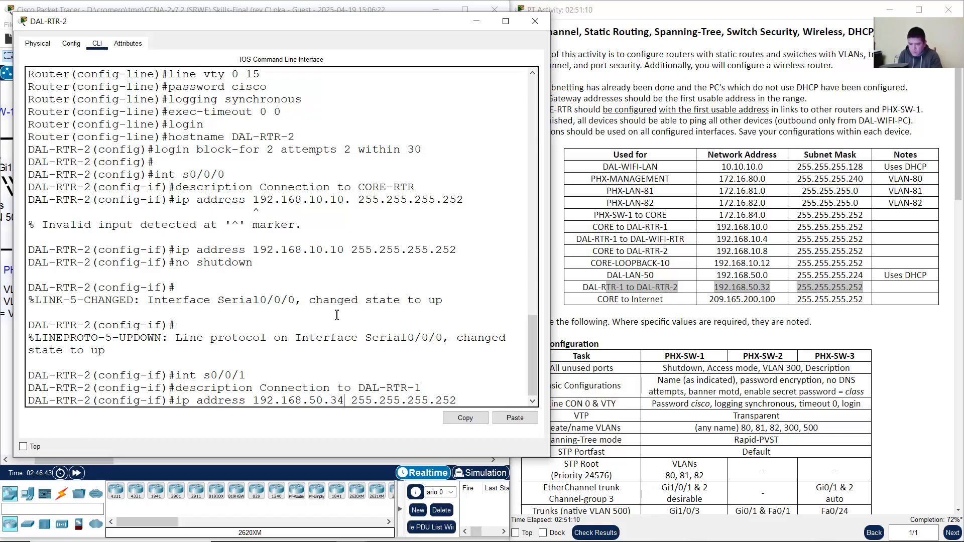
{"action": "key", "text": "Return"}
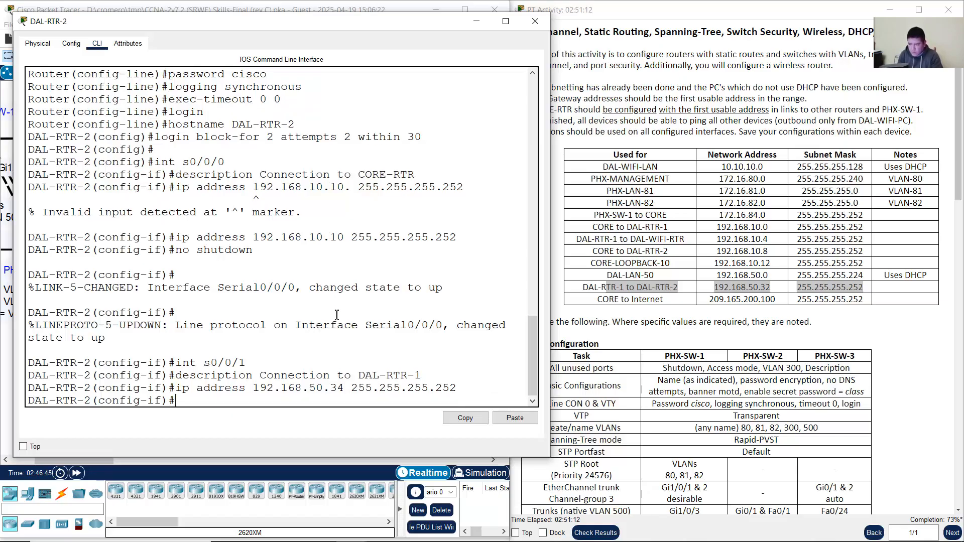
Step: Bring Serial0/0/1 up with a recalled no shutdown
{"action": "key", "text": "Up"}
{"action": "key", "text": "Up"}
{"action": "key", "text": "Up"}
{"action": "key", "text": "Up"}
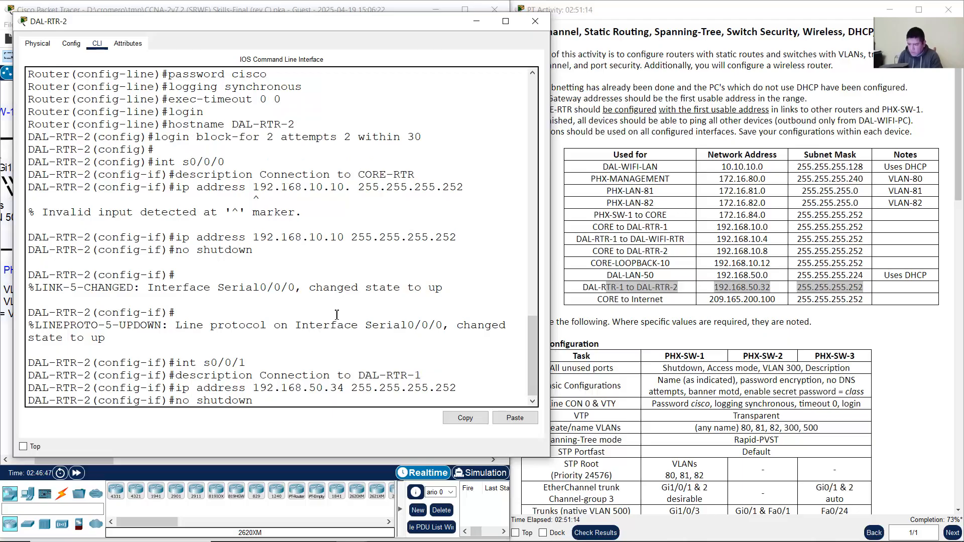
{"action": "key", "text": "Return"}
{"action": "key", "text": "Return"}
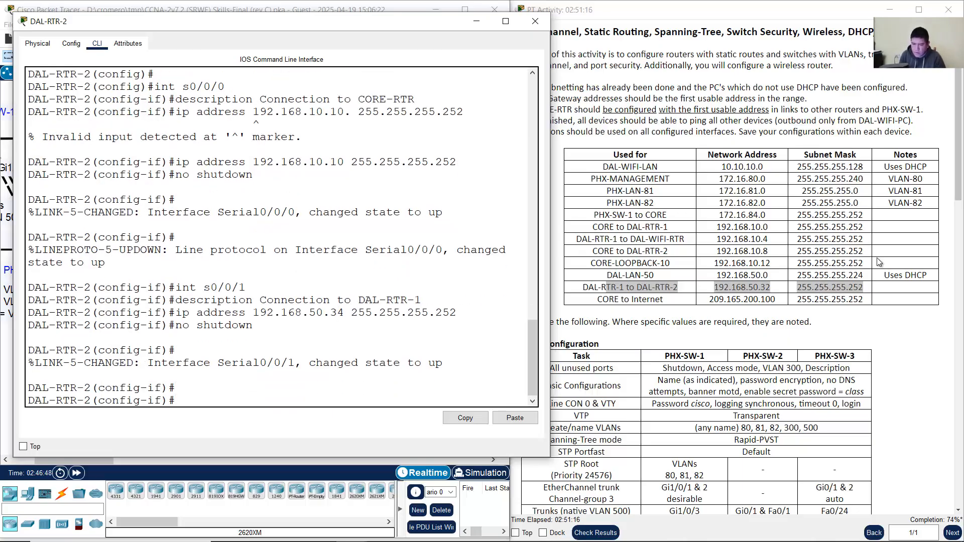
{"action": "left_click", "coordinate": [411, 3]}
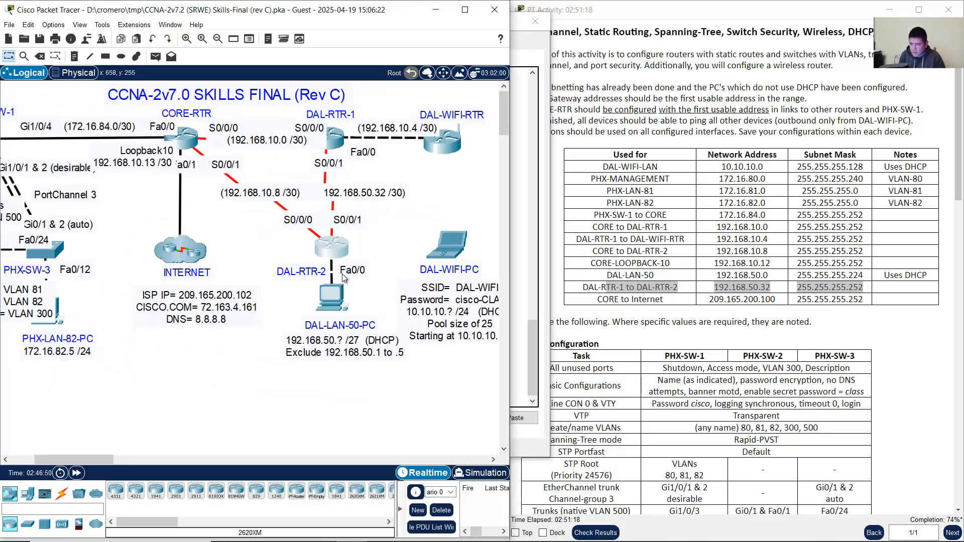
{"action": "left_click", "coordinate": [333, 250]}
Step: Enter interface FastEthernet0/0 and give it the description DAL-LAN-50
{"action": "type", "text": "in"}
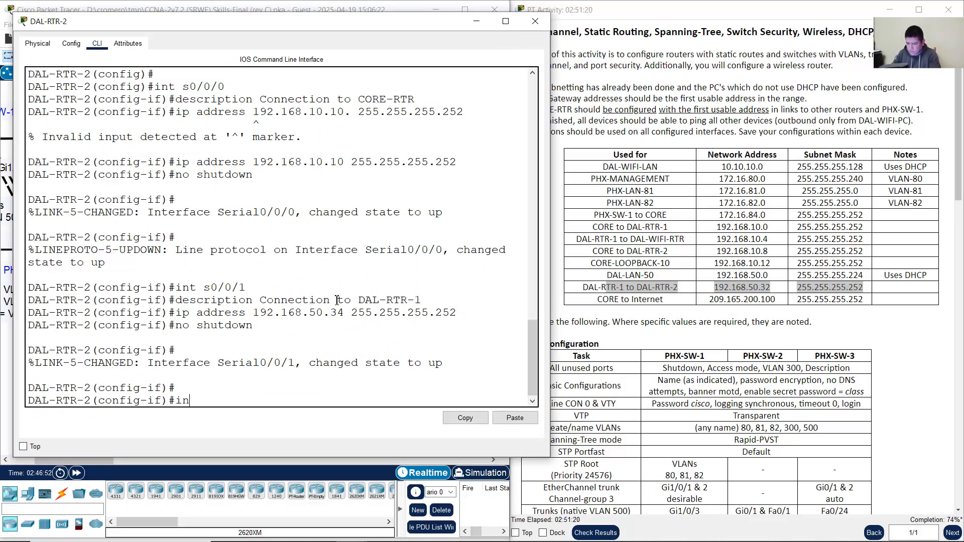
{"action": "type", "text": "t f0/0"}
{"action": "key", "text": "Return"}
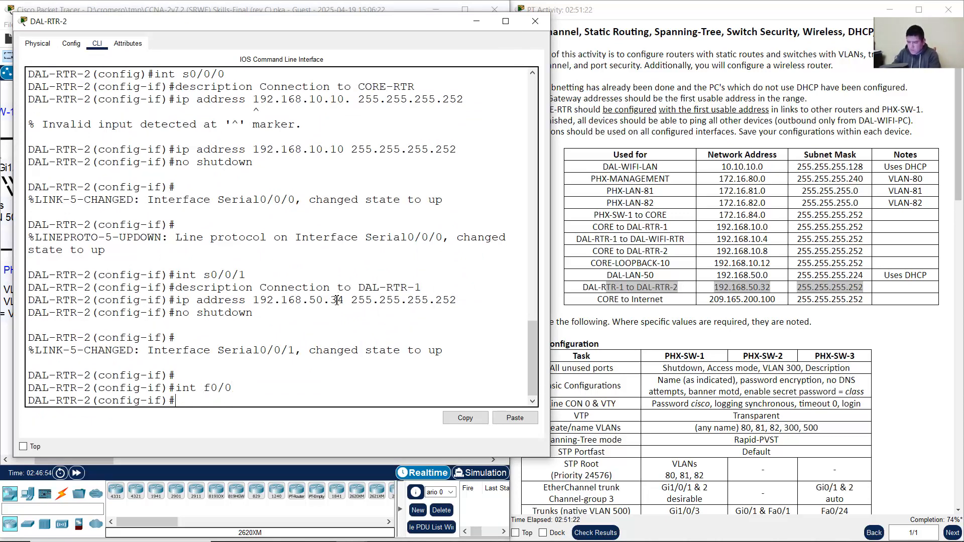
{"action": "type", "text": "descri"}
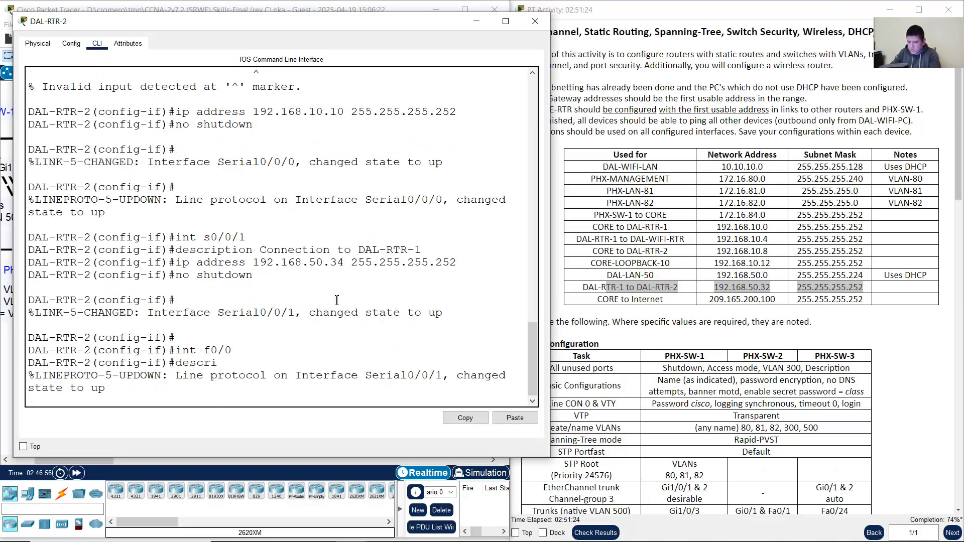
{"action": "type", "text": "ttion"}
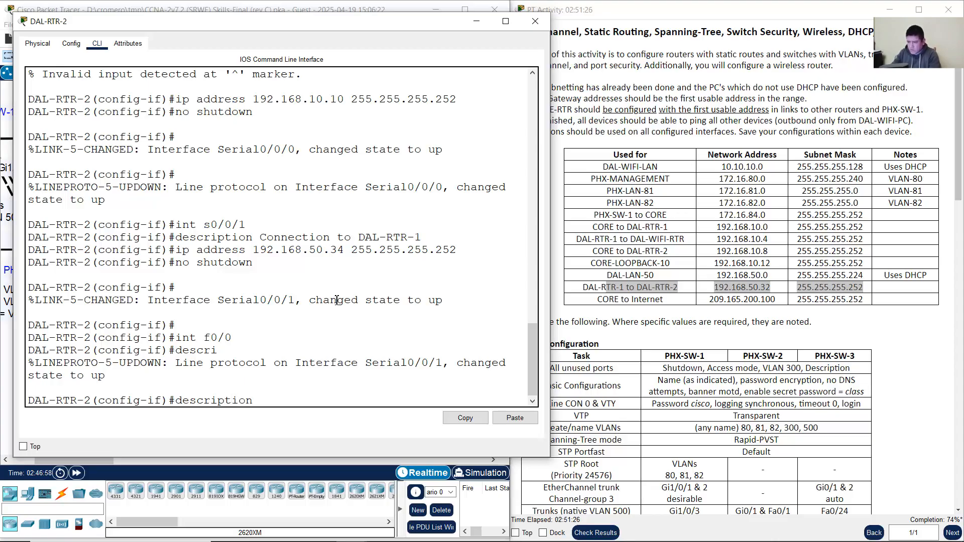
{"action": "left_click", "coordinate": [262, 2]}
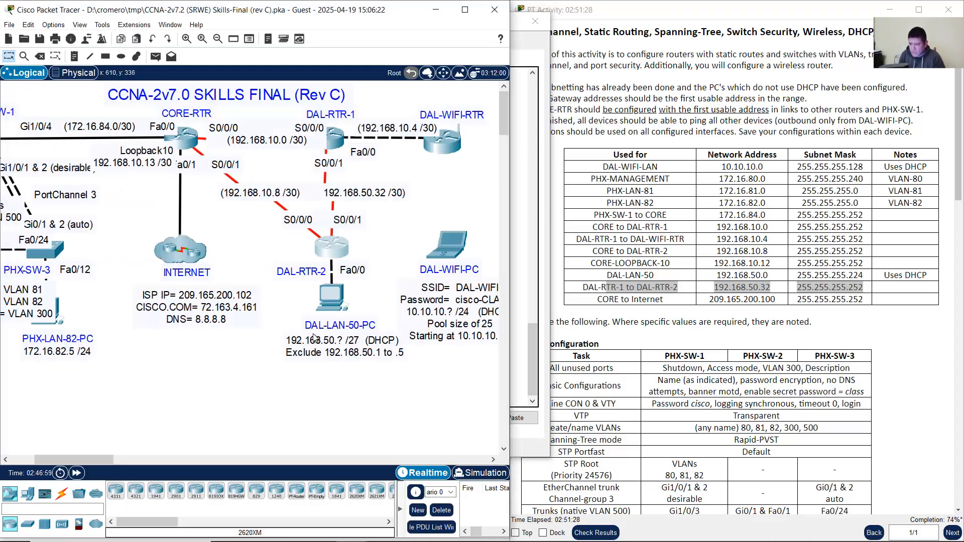
{"action": "left_click", "coordinate": [341, 253]}
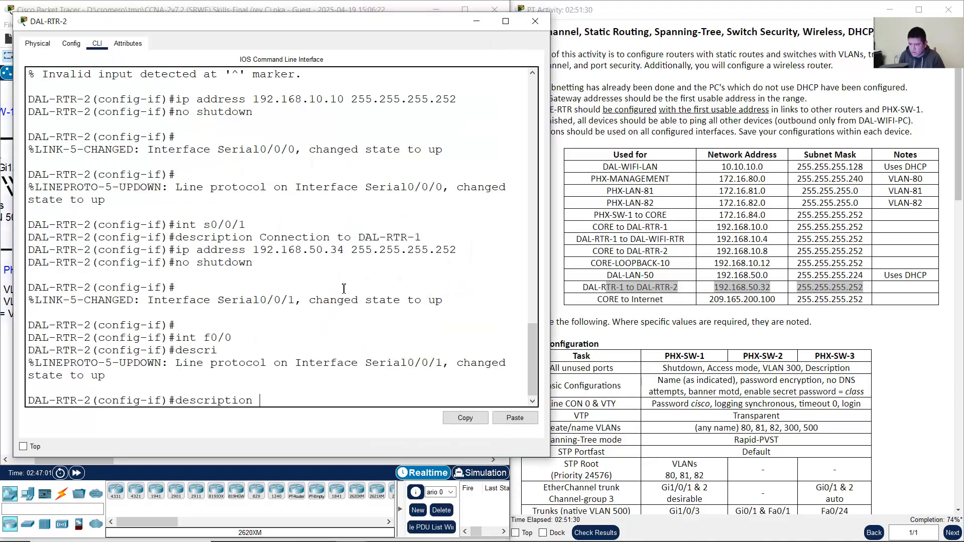
{"action": "type", "text": "DAL-"}
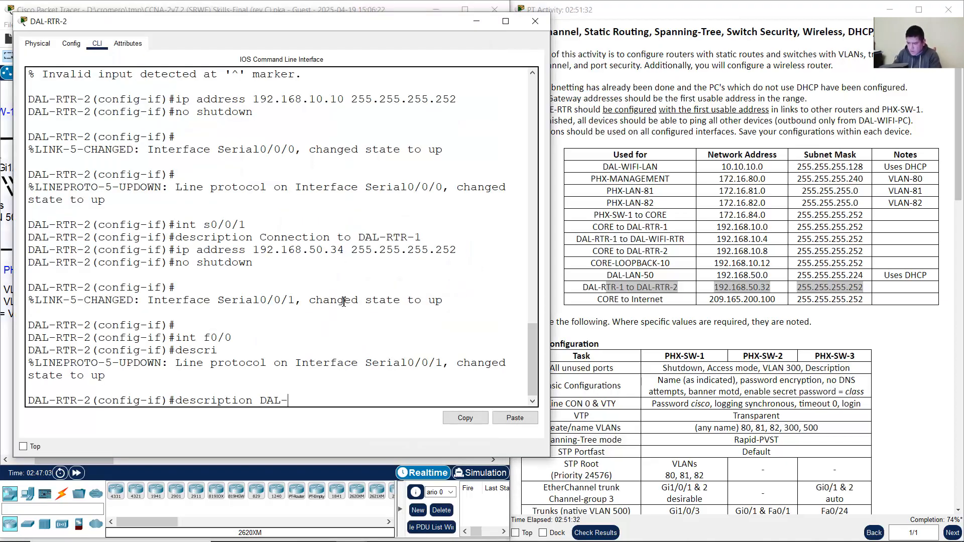
{"action": "type", "text": "LAN-50"}
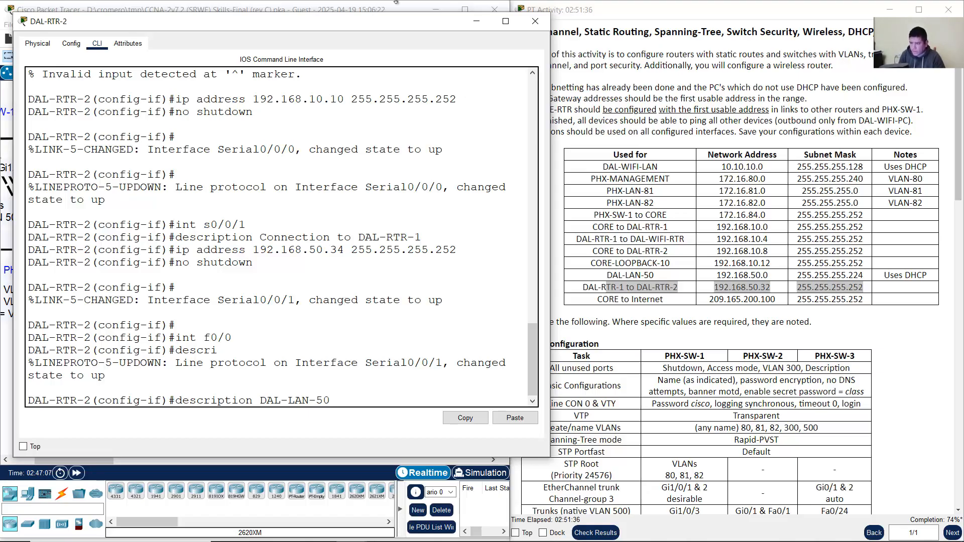
{"action": "left_click", "coordinate": [351, 4]}
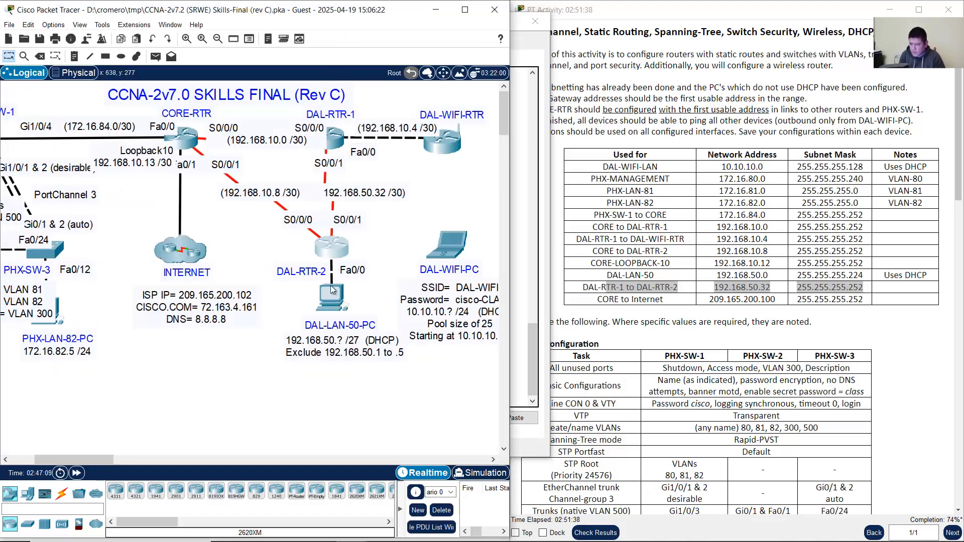
{"action": "left_click", "coordinate": [329, 248]}
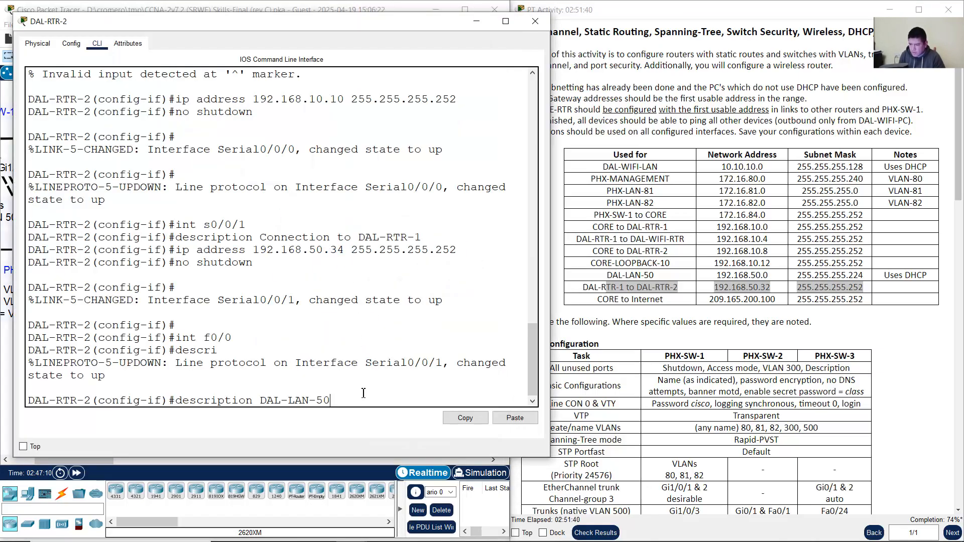
{"action": "key", "text": "Return"}
Step: Address Fa0/0 as 192.168.50.1 255.255.255.224, checked against the addressing table
{"action": "type", "text": "ip address"}
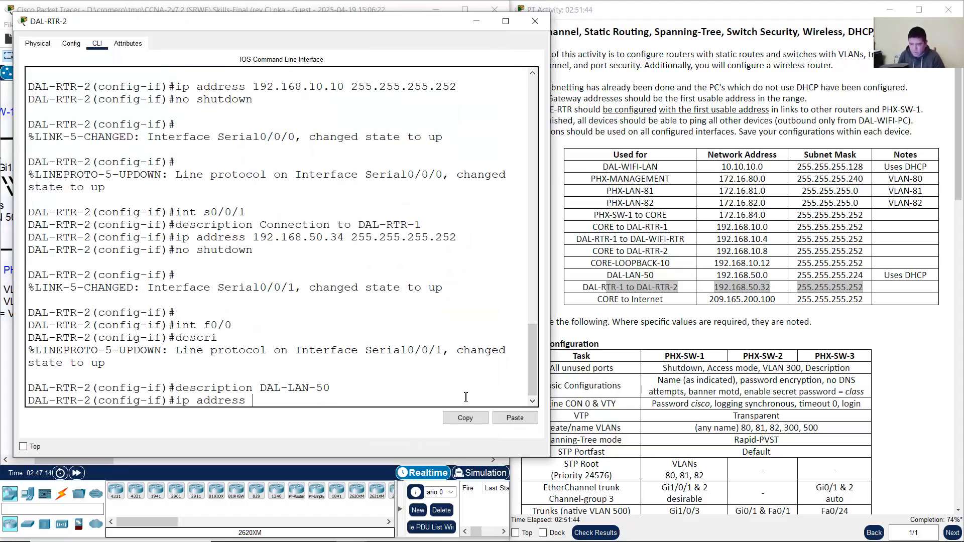
{"action": "left_click_drag", "start_coordinate": [611, 275], "coordinate": [857, 276]}
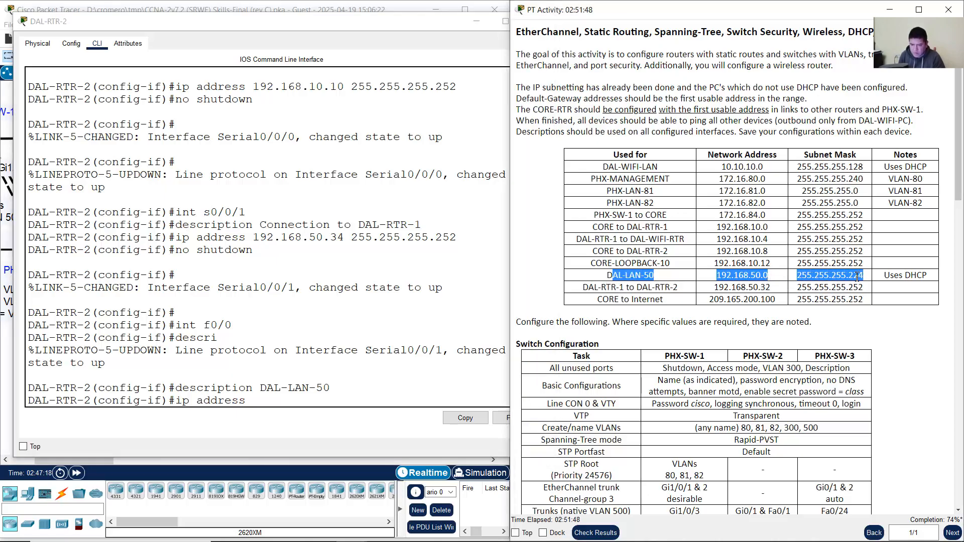
{"action": "left_click", "coordinate": [366, 14]}
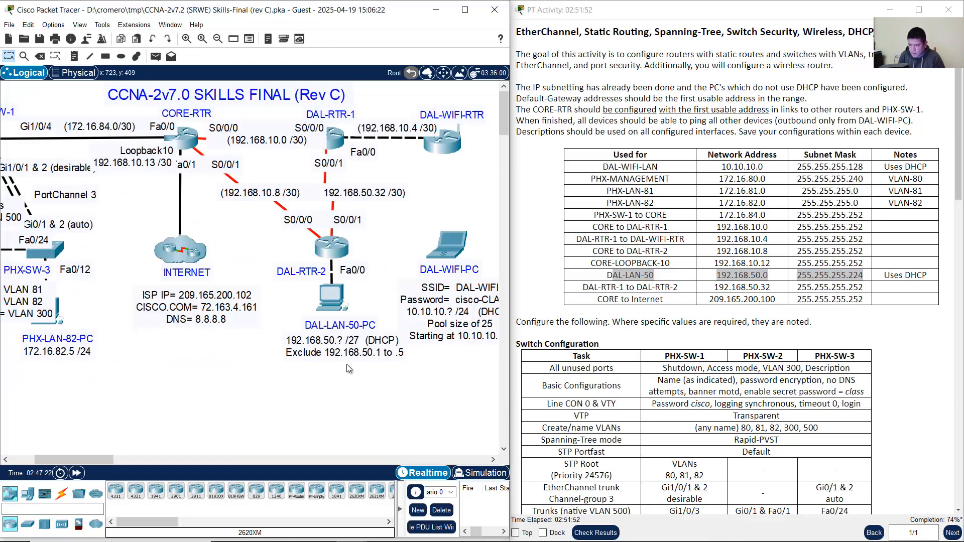
{"action": "left_click_drag", "start_coordinate": [397, 389], "coordinate": [283, 347]}
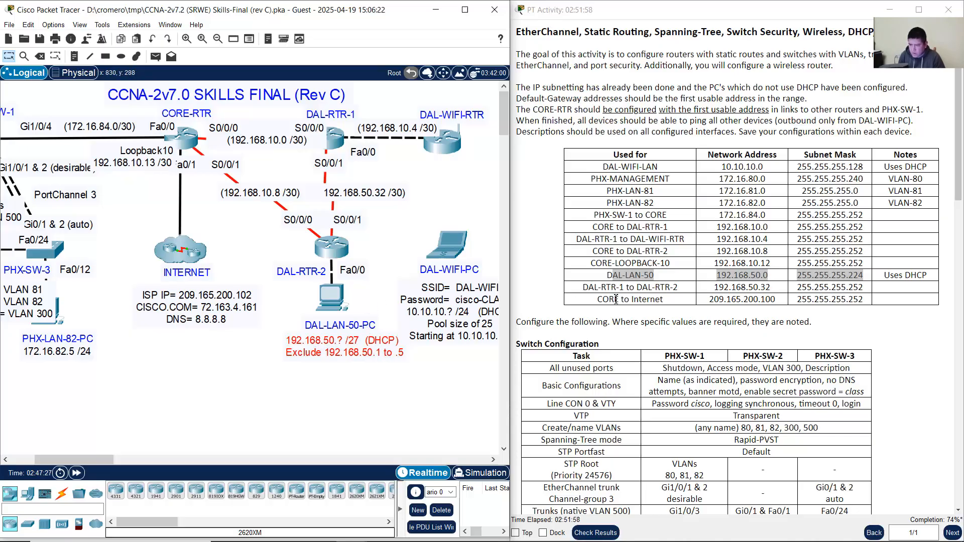
{"action": "left_click", "coordinate": [613, 275]}
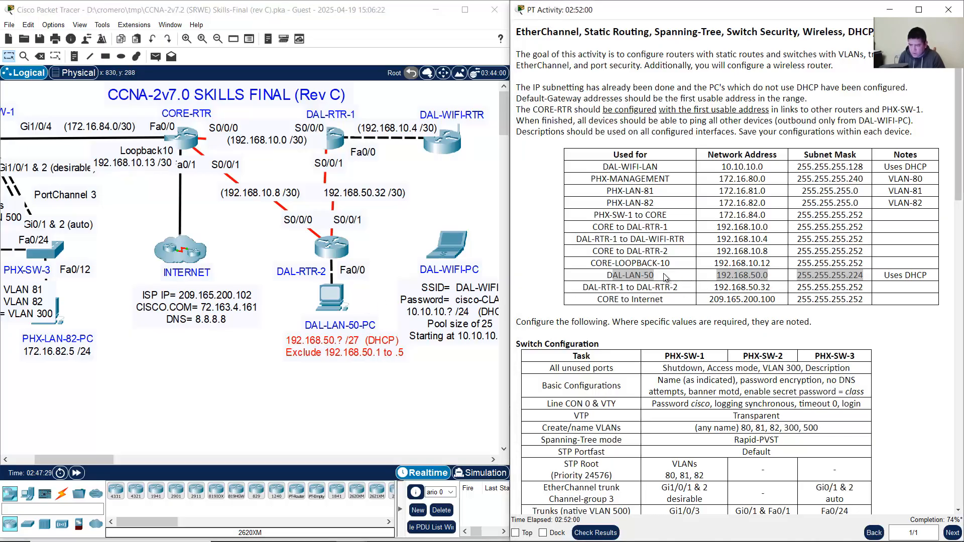
{"action": "left_click_drag", "start_coordinate": [613, 274], "coordinate": [864, 274]}
{"action": "left_click", "coordinate": [338, 247]}
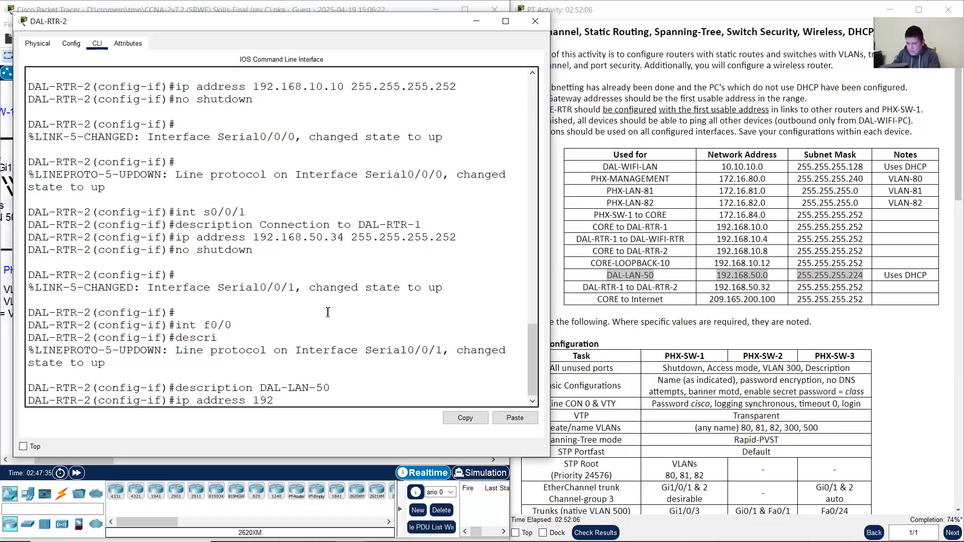
{"action": "type", "text": "192.168.50."}
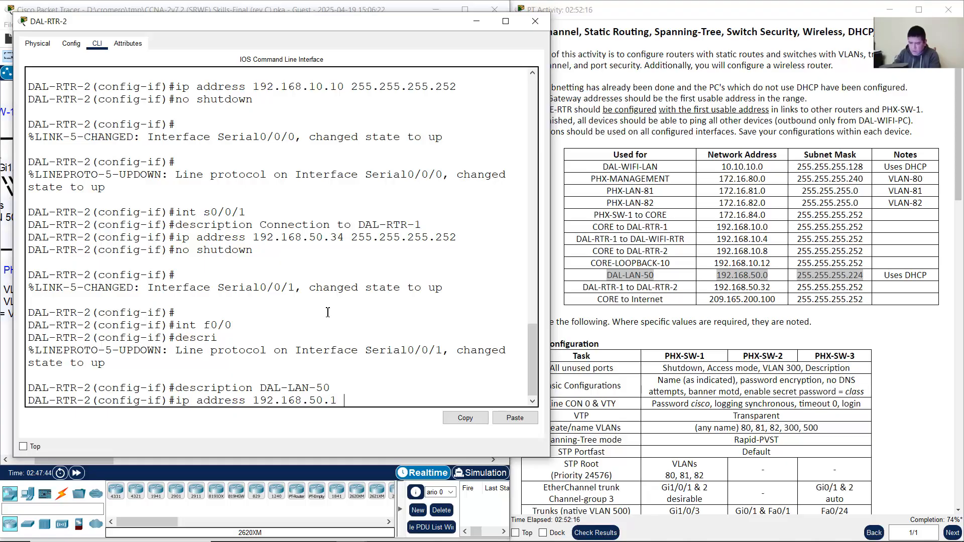
{"action": "type", "text": "1 "}
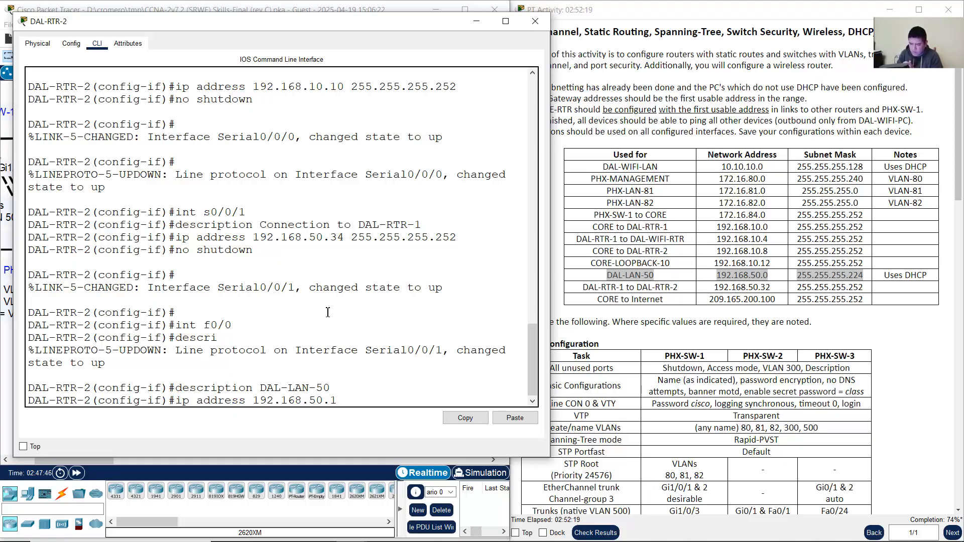
{"action": "type", "text": "255.255.255.22"}
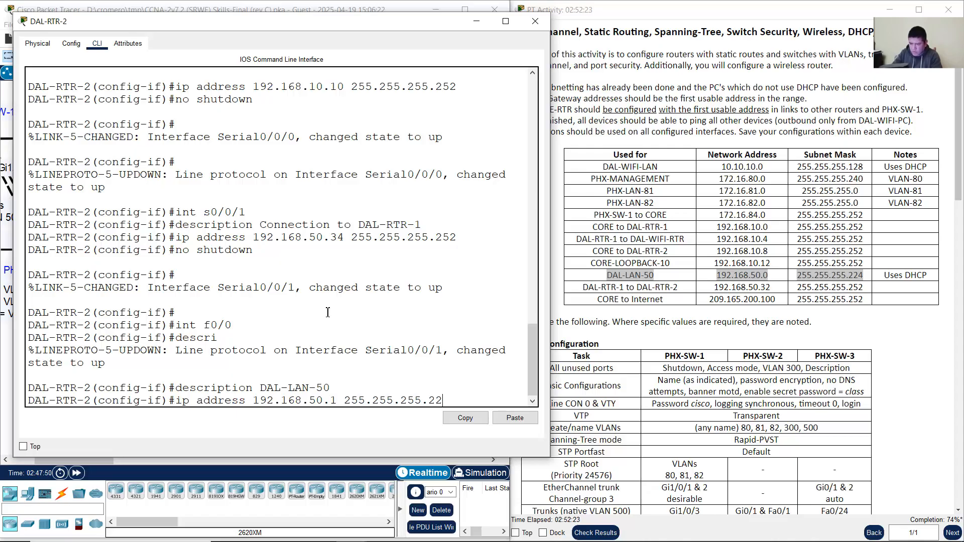
{"action": "type", "text": "4"}
{"action": "key", "text": "Return"}
Step: Bring Fa0/0 up with no shutdown and exit interface configuration
{"action": "type", "text": "no shutdown"}
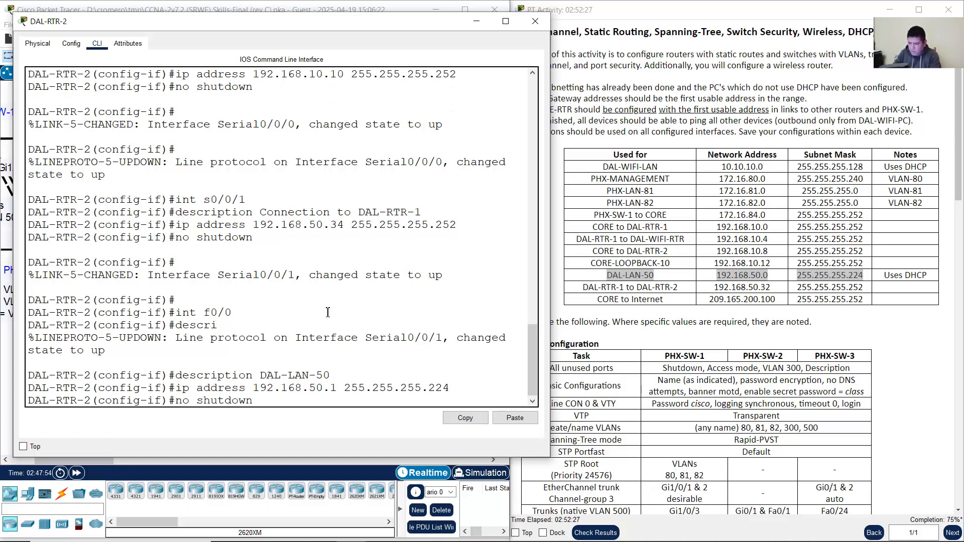
{"action": "key", "text": "Return"}
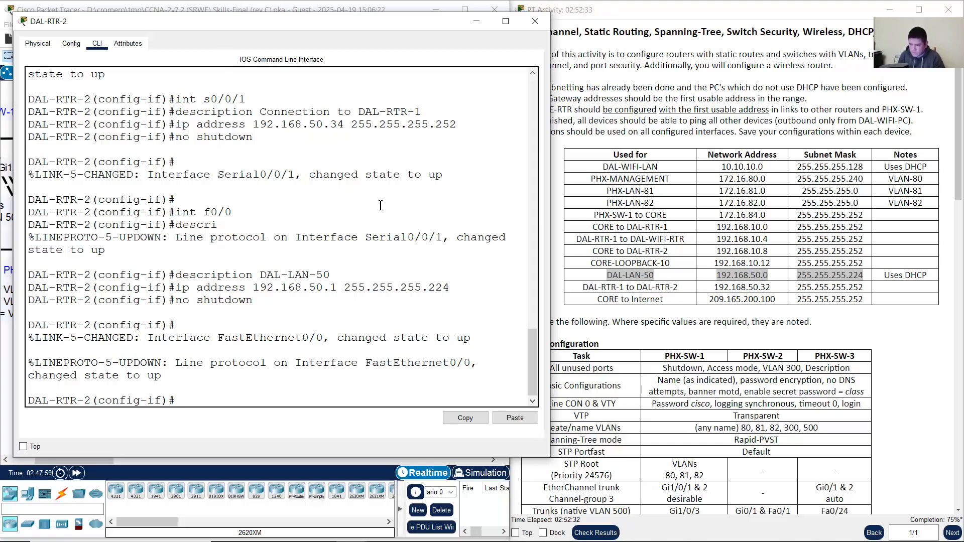
{"action": "type", "text": "exit"}
{"action": "key", "text": "Return"}
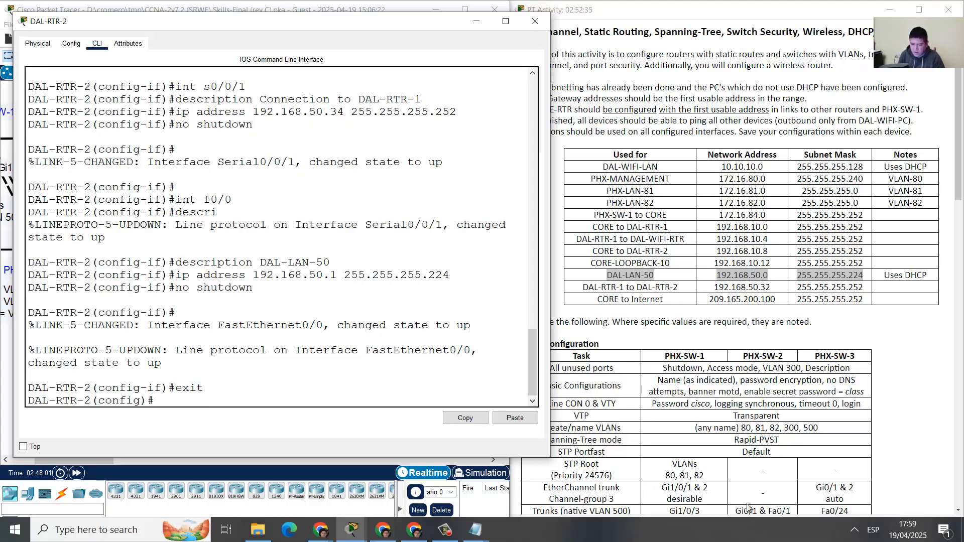
{"action": "left_click", "coordinate": [367, 2]}
{"action": "left_click", "coordinate": [744, 290]}
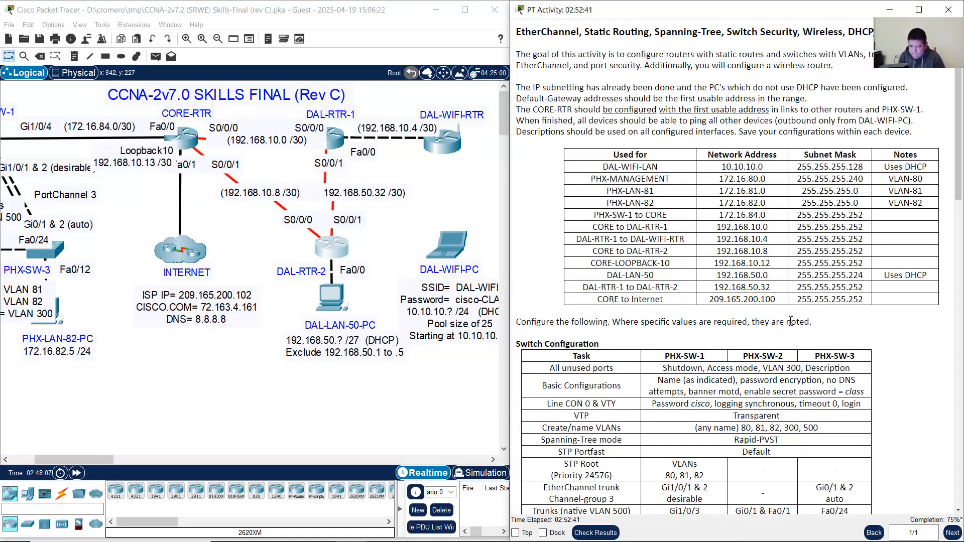
Step: On CORE-RTR, create interface Loopback10 with the description CORE-LOOPBACK-10
{"action": "left_click_drag", "start_coordinate": [618, 278], "coordinate": [869, 280]}
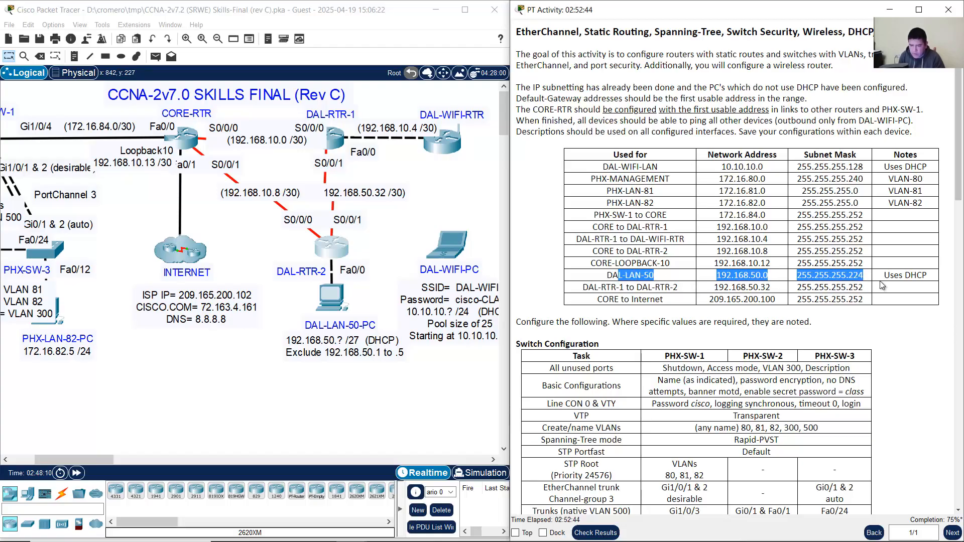
{"action": "left_click_drag", "start_coordinate": [596, 251], "coordinate": [664, 255]}
{"action": "left_click", "coordinate": [641, 266]}
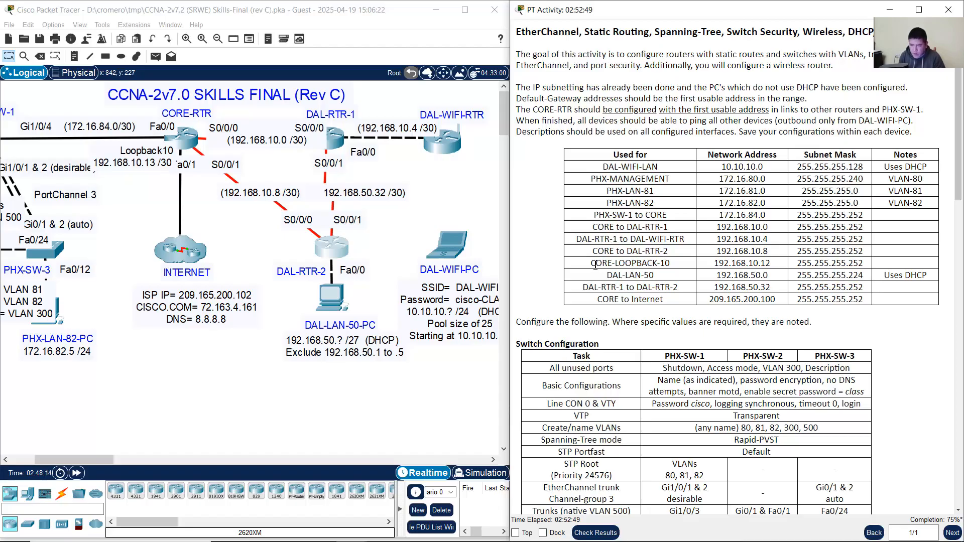
{"action": "left_click_drag", "start_coordinate": [592, 264], "coordinate": [786, 264]}
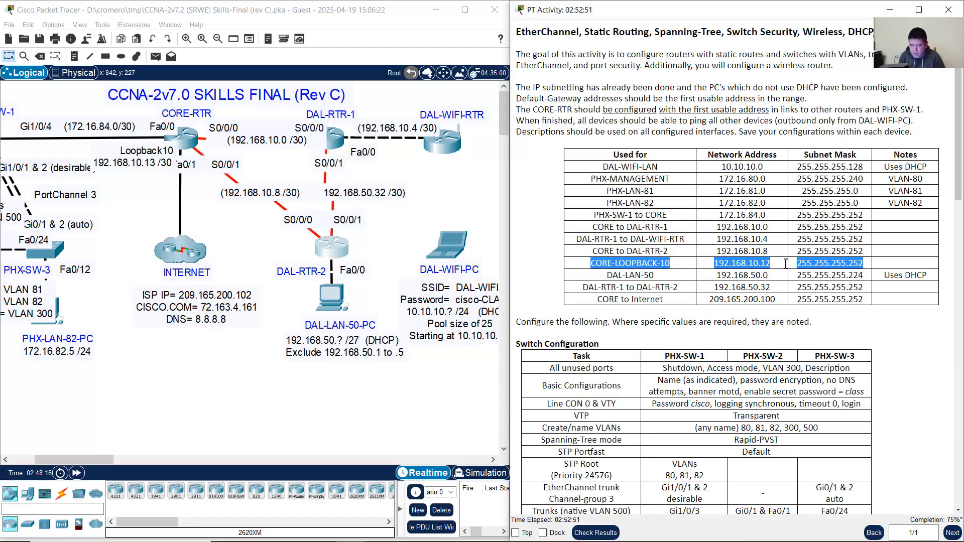
{"action": "left_click", "coordinate": [192, 137]}
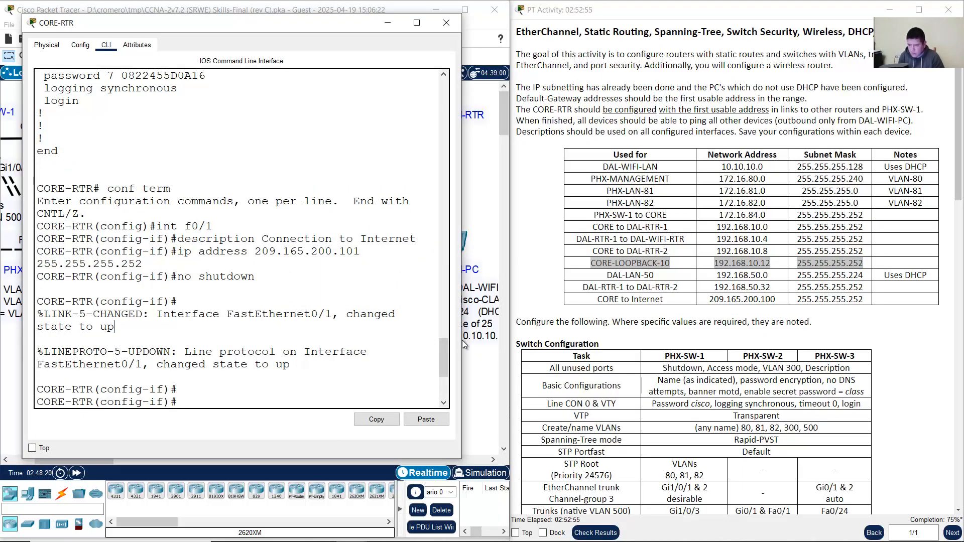
{"action": "left_click_drag", "start_coordinate": [461, 339], "coordinate": [534, 339]}
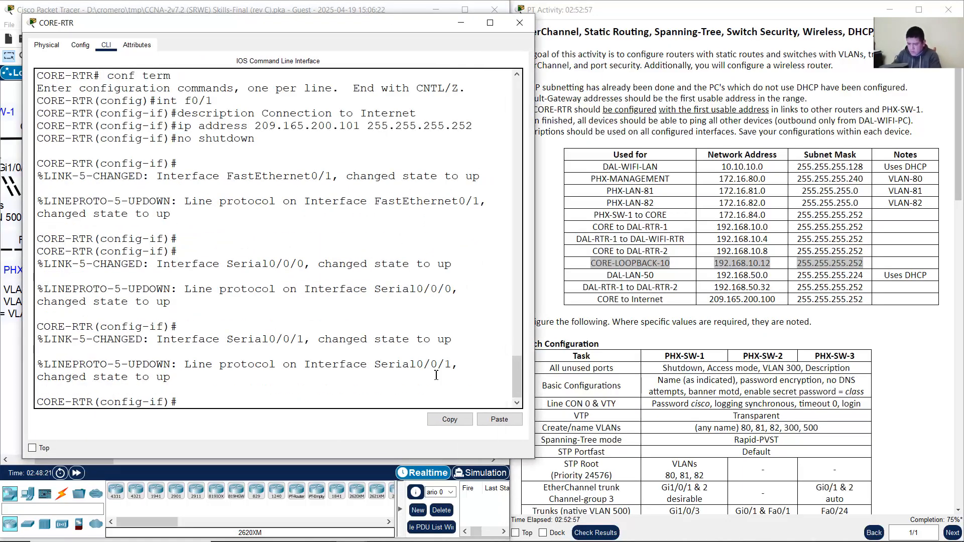
{"action": "type", "text": "int loopback 10"}
{"action": "key", "text": "Return"}
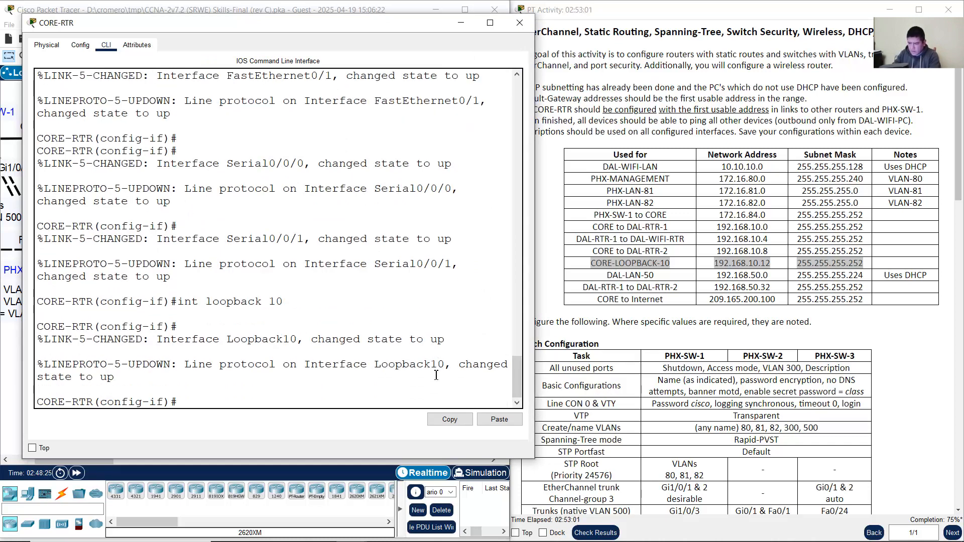
{"action": "type", "text": "description CORE-LO"}
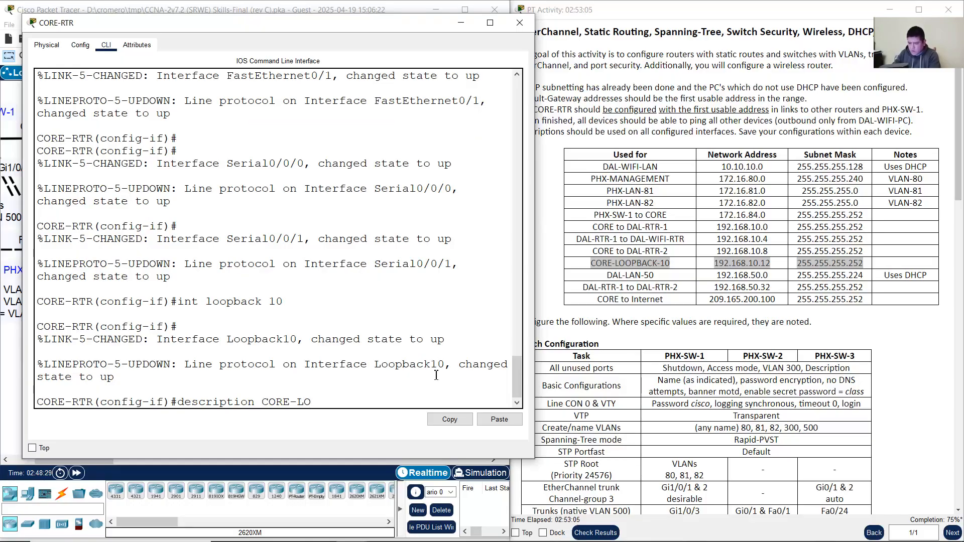
{"action": "type", "text": "OPBACK-10"}
{"action": "key", "text": "Return"}
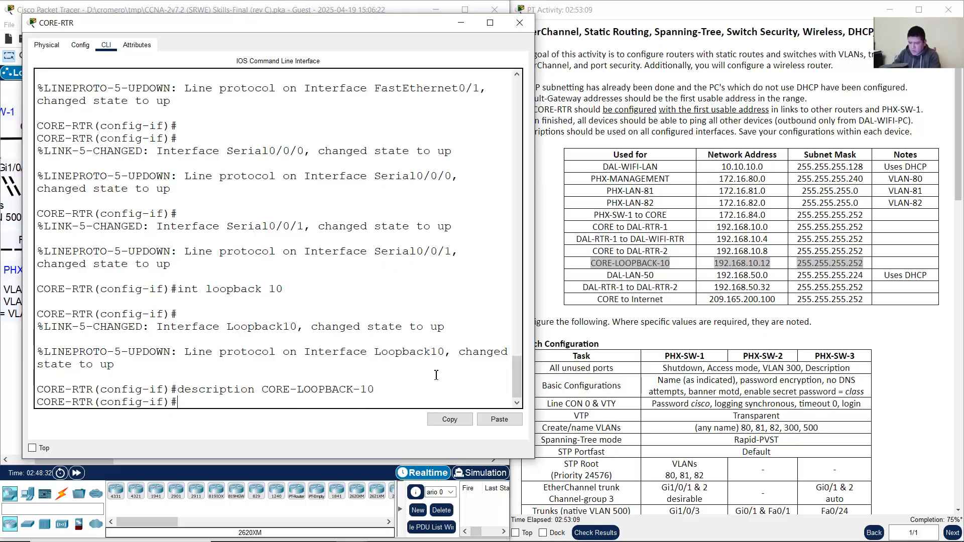
Step: Address Loopback10 as 192.168.10.13 255.255.255.252, correcting the rejected .12 entry, then exit
{"action": "type", "text": "ip address 19"}
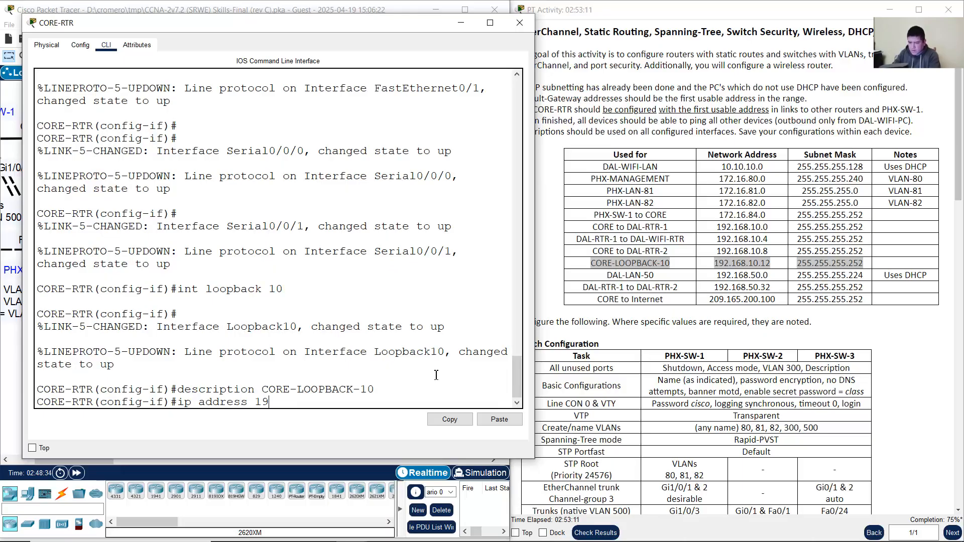
{"action": "type", "text": "2.168.10.12 255.255.255.252"}
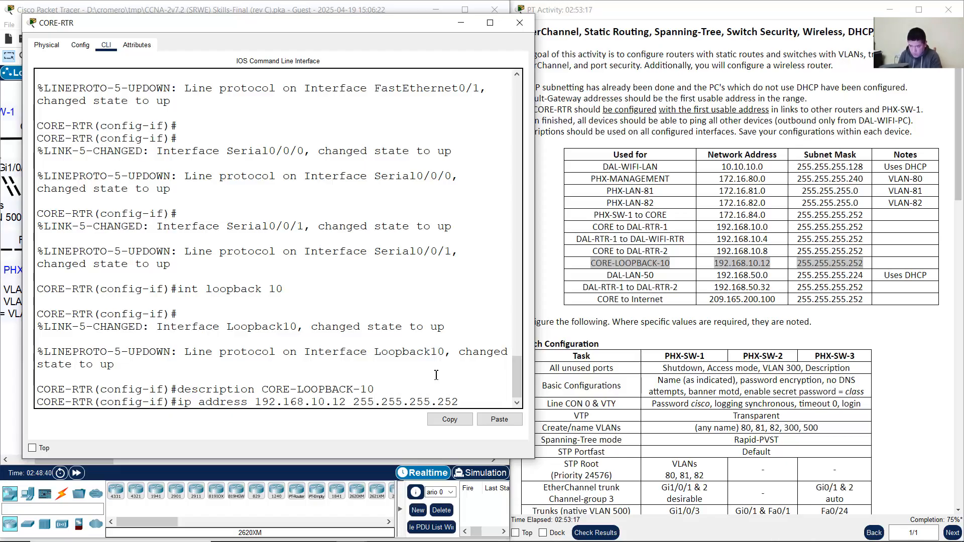
{"action": "key", "text": "Return"}
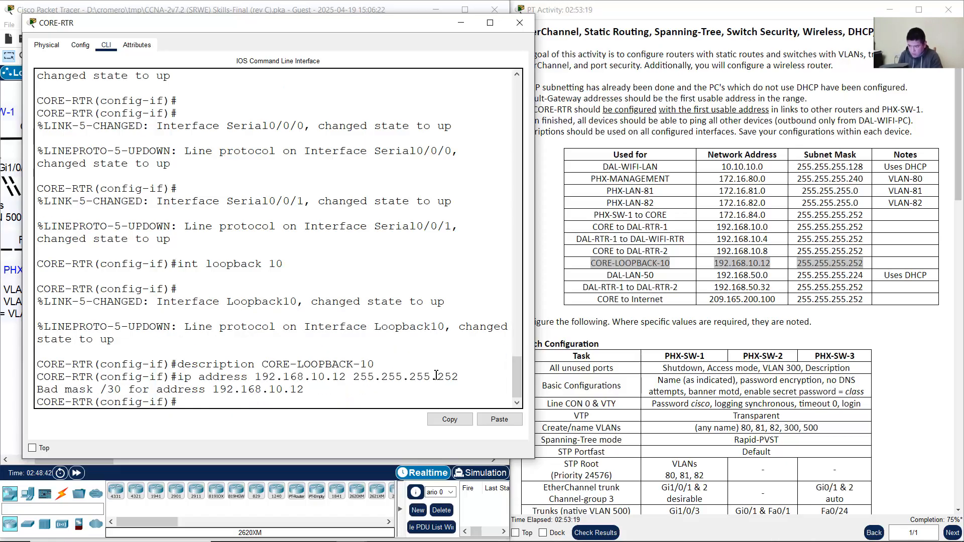
{"action": "key", "text": "Up"}
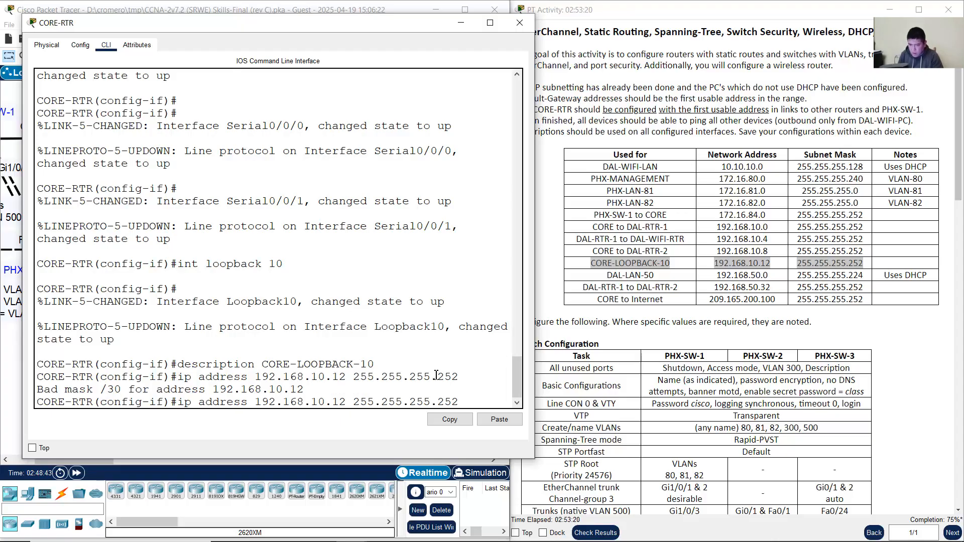
{"action": "left_click", "coordinate": [762, 265]}
{"action": "left_click_drag", "start_coordinate": [762, 265], "coordinate": [776, 267]}
{"action": "left_click", "coordinate": [384, 344]}
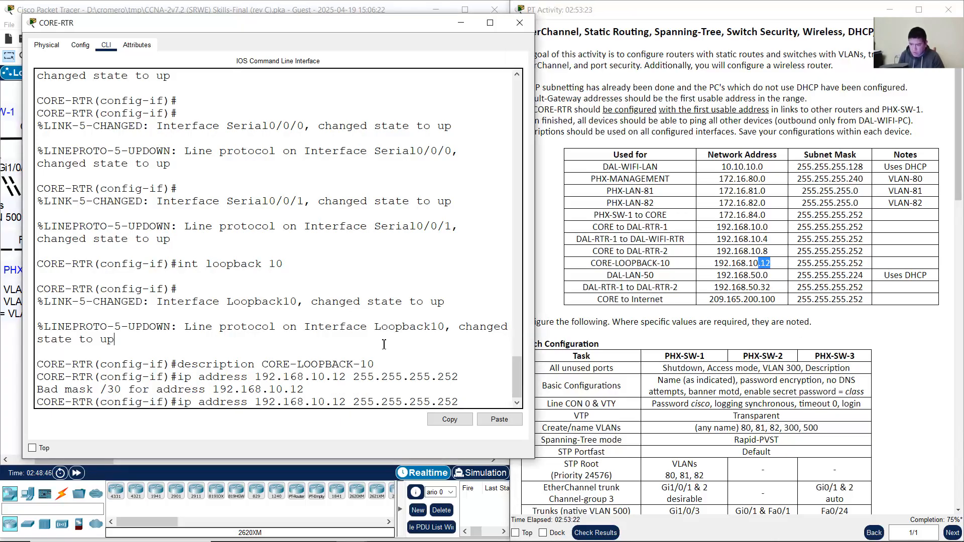
{"action": "key", "text": "Left"}
{"action": "key", "text": "Left"}
{"action": "key", "text": "Left"}
{"action": "key", "text": "Left"}
{"action": "key", "text": "Left"}
{"action": "key", "text": "Left"}
{"action": "key", "text": "Left"}
{"action": "key", "text": "Left"}
{"action": "key", "text": "Left"}
{"action": "key", "text": "Left"}
{"action": "key", "text": "Left"}
{"action": "key", "text": "Left"}
{"action": "key", "text": "Left"}
{"action": "key", "text": "Left"}
{"action": "key", "text": "Left"}
{"action": "key", "text": "Left"}
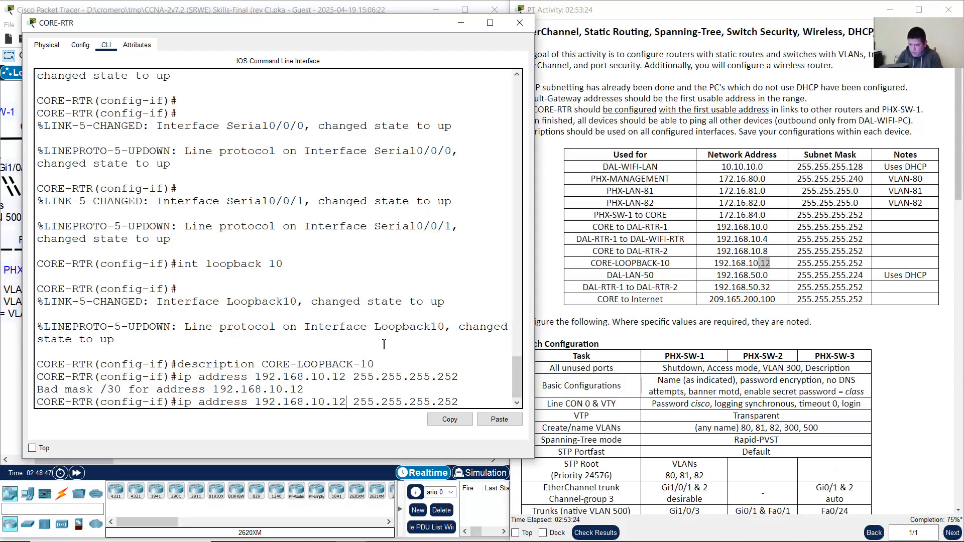
{"action": "key", "text": "BackSpace"}
{"action": "type", "text": "3"}
{"action": "key", "text": "Return"}
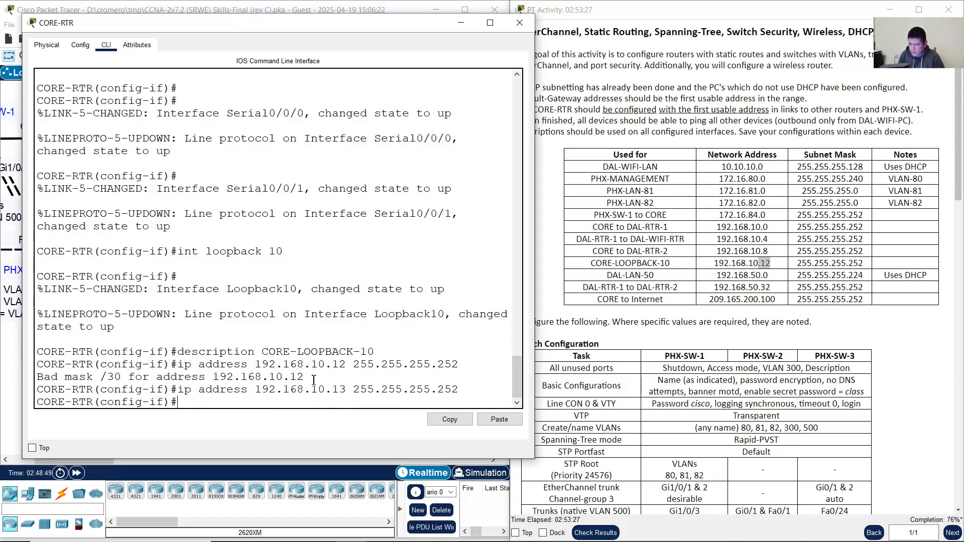
{"action": "type", "text": "exit"}
{"action": "key", "text": "Return"}
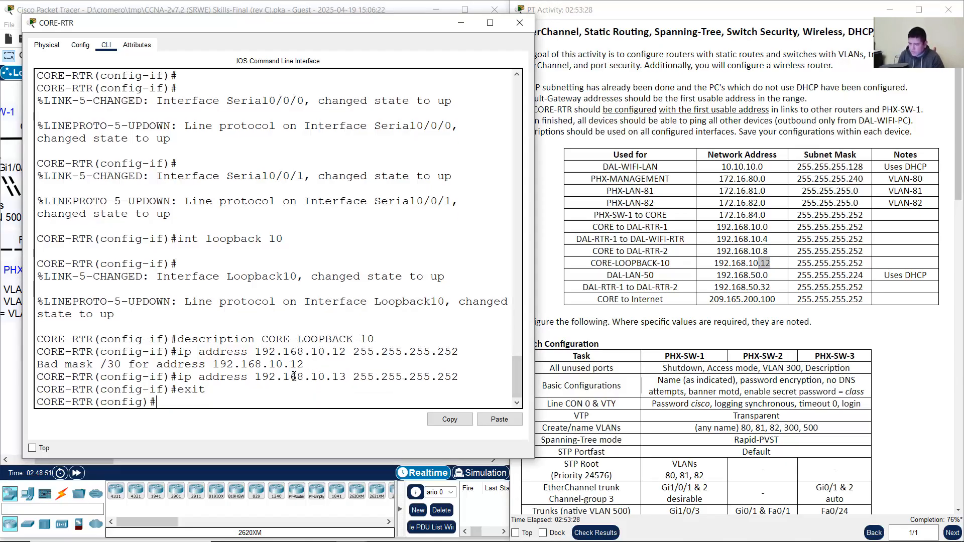
Step: Verify the Loopback10 commands and its up message in the console output
{"action": "left_click_drag", "start_coordinate": [184, 376], "coordinate": [443, 377]}
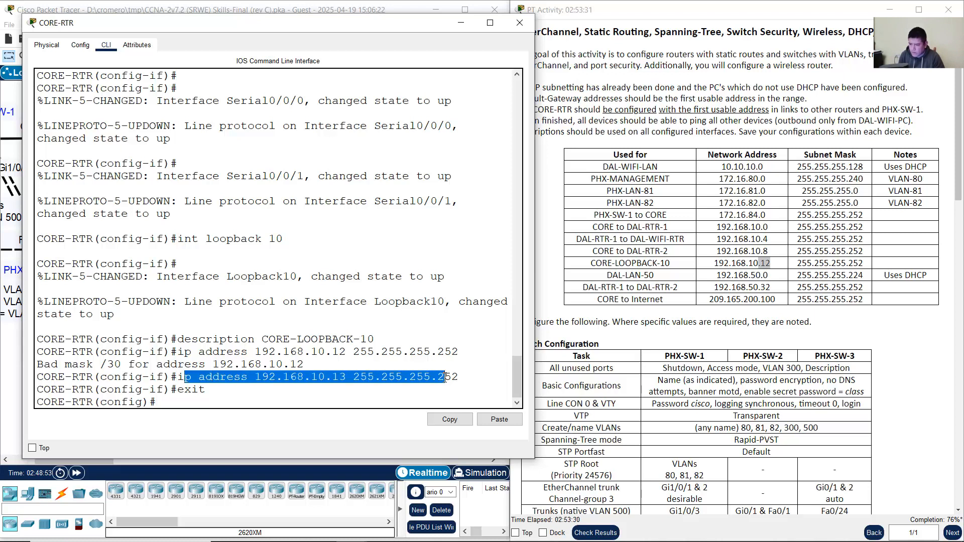
{"action": "left_click", "coordinate": [172, 403]}
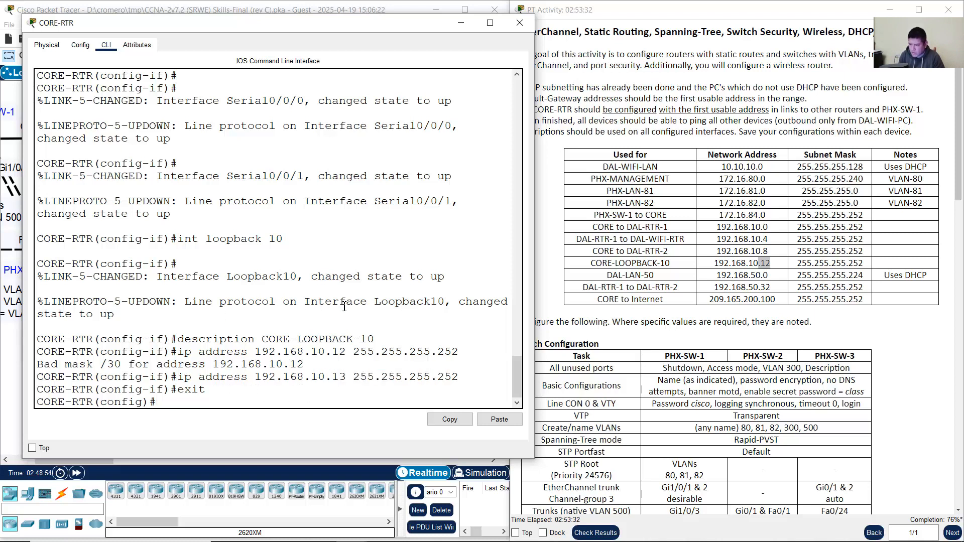
{"action": "left_click_drag", "start_coordinate": [321, 301], "coordinate": [426, 312]}
{"action": "left_click", "coordinate": [356, 356]}
{"action": "left_click_drag", "start_coordinate": [179, 243], "coordinate": [305, 246]}
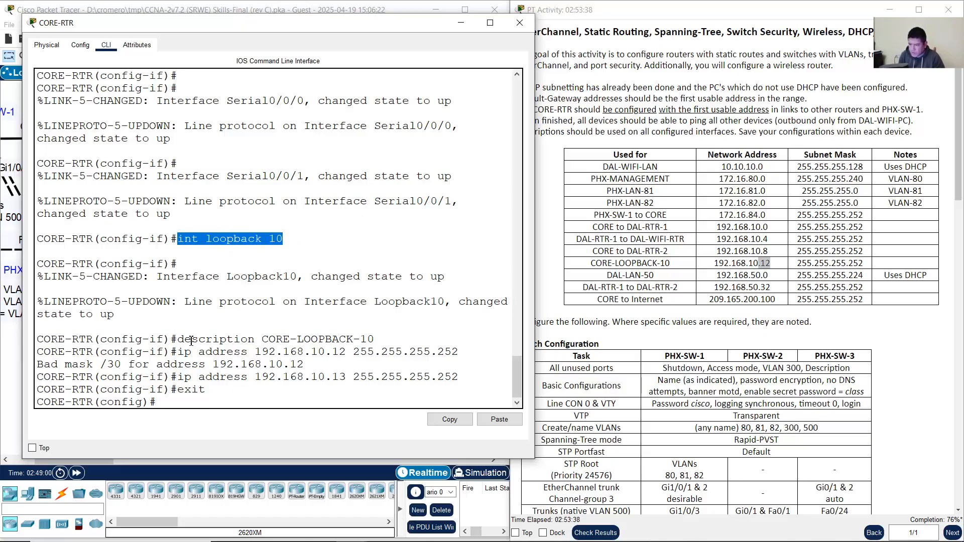
{"action": "left_click_drag", "start_coordinate": [191, 341], "coordinate": [374, 342]}
{"action": "left_click_drag", "start_coordinate": [188, 382], "coordinate": [503, 382]}
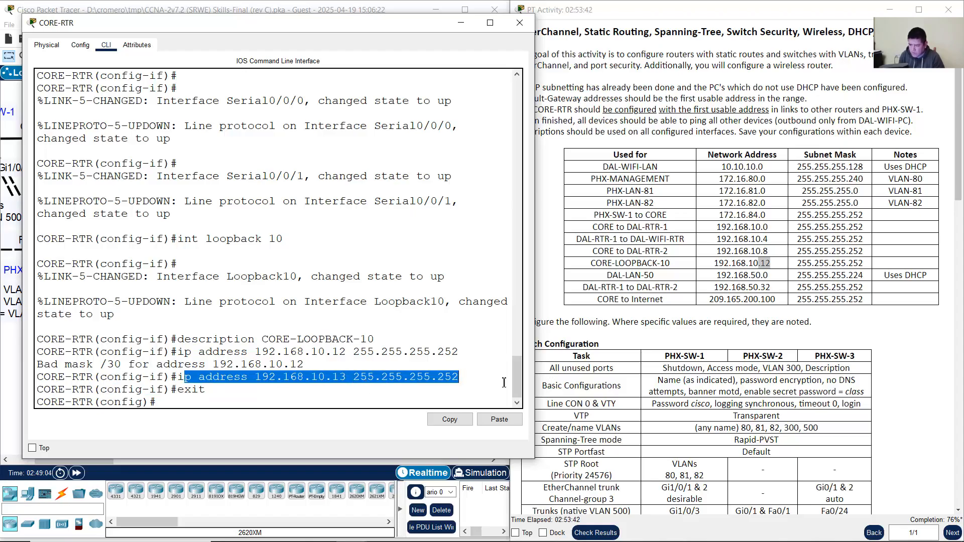
{"action": "left_click", "coordinate": [425, 393]}
{"action": "left_click", "coordinate": [876, 313]}
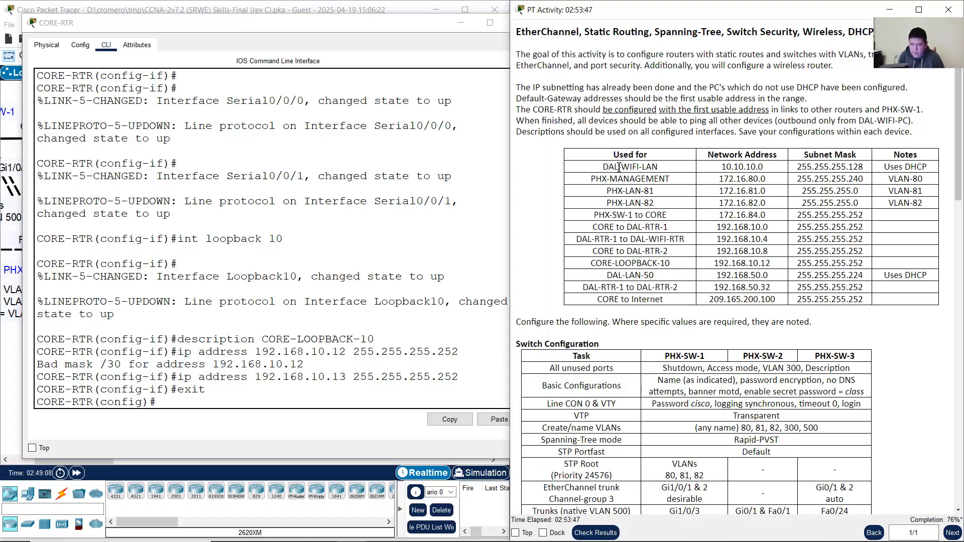
Step: Review the CORE-LOOPBACK-10 addressing row and CORE-RTR's Loopback-10 requirement
{"action": "left_click_drag", "start_coordinate": [615, 183], "coordinate": [647, 203]}
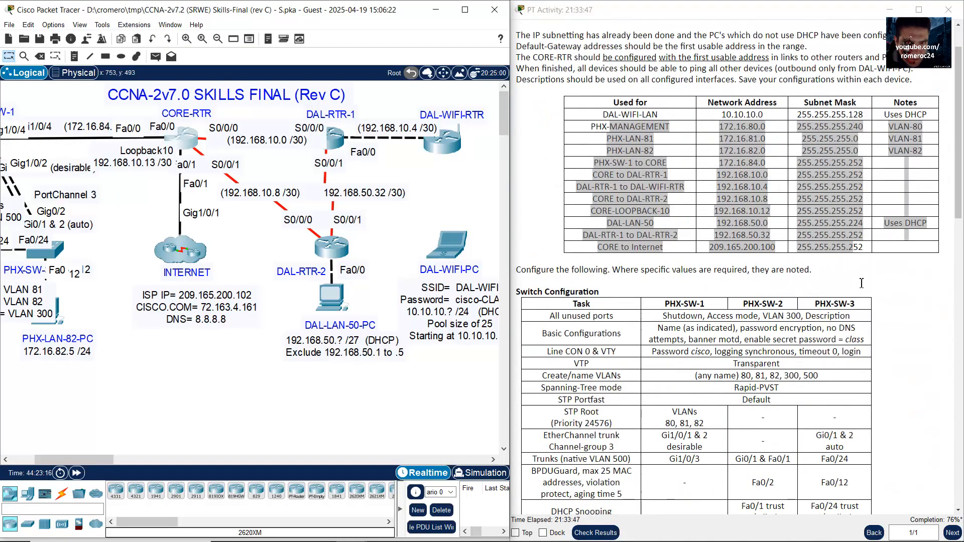
{"action": "scroll", "coordinate": [705, 198], "scroll_direction": "up", "scroll_amount": 1}
{"action": "left_click", "coordinate": [706, 197]}
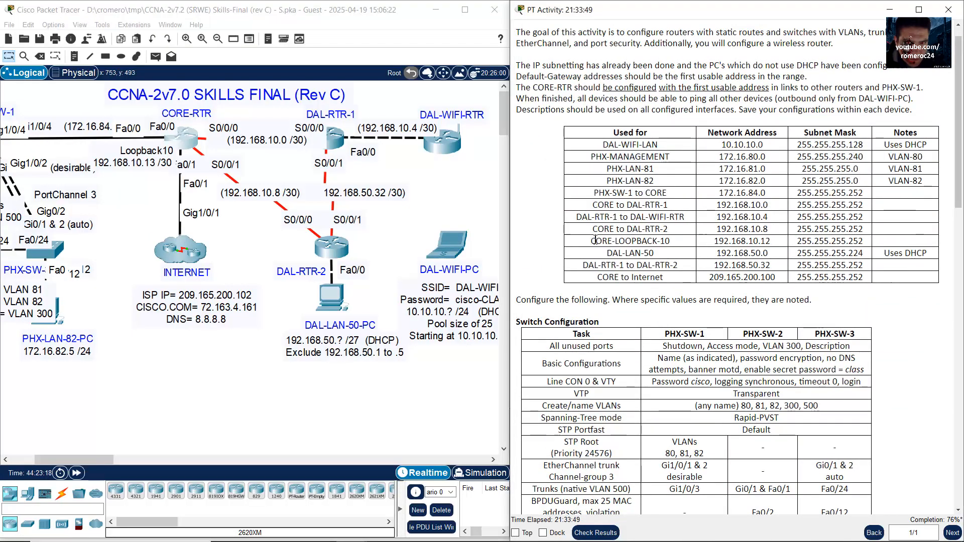
{"action": "left_click_drag", "start_coordinate": [595, 241], "coordinate": [874, 247]}
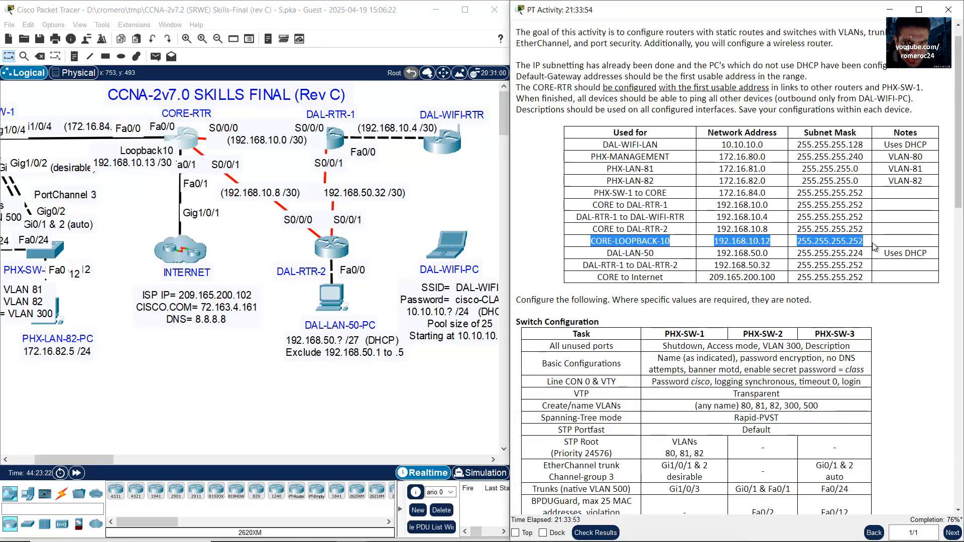
{"action": "scroll", "coordinate": [874, 247], "scroll_direction": "down", "scroll_amount": 10}
{"action": "scroll", "coordinate": [865, 251], "scroll_direction": "down", "scroll_amount": 4}
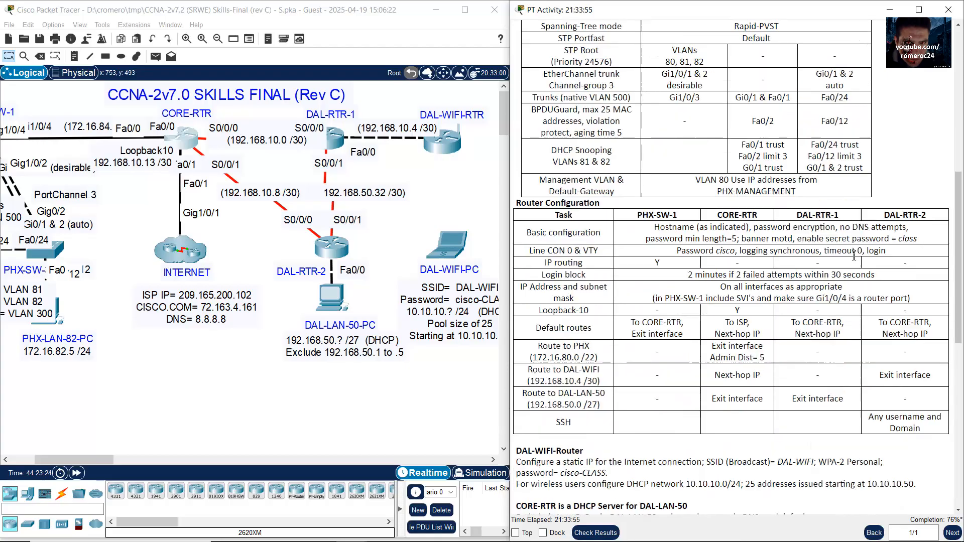
{"action": "left_click_drag", "start_coordinate": [540, 310], "coordinate": [609, 312]}
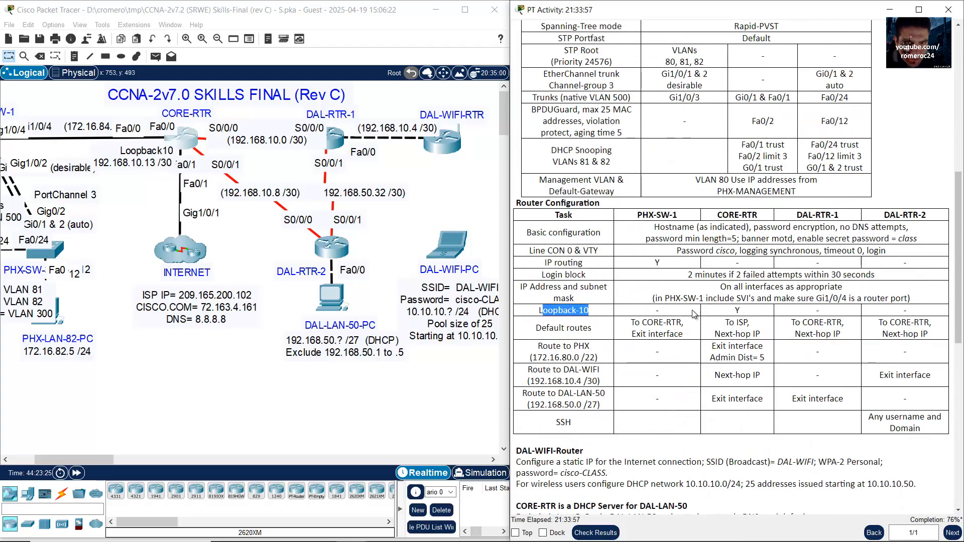
{"action": "left_click_drag", "start_coordinate": [729, 312], "coordinate": [752, 308]}
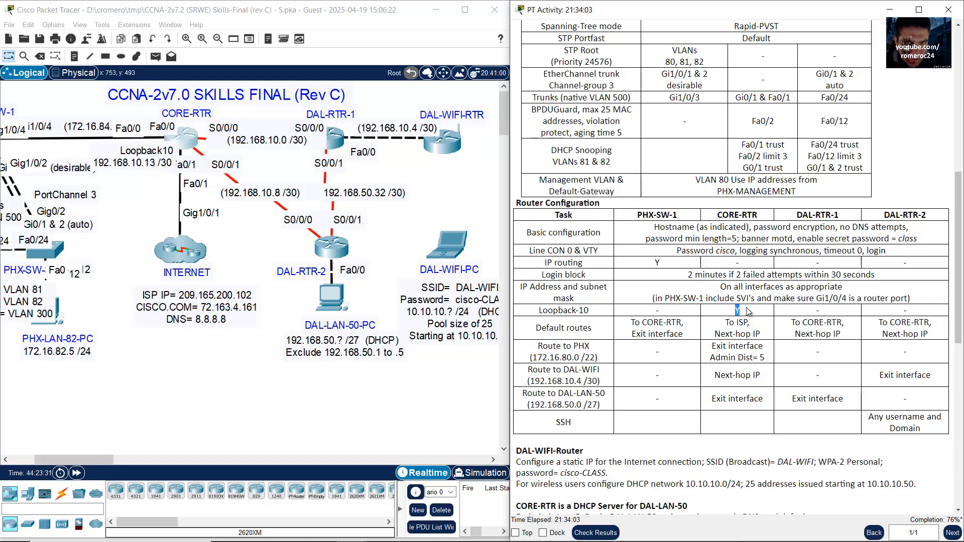
Step: Confirm PHX-SW-1 needs a default route to CORE-RTR via an exit interface, then scroll to PHX-SW-1
{"action": "scroll", "coordinate": [749, 312], "scroll_direction": "down", "scroll_amount": 1}
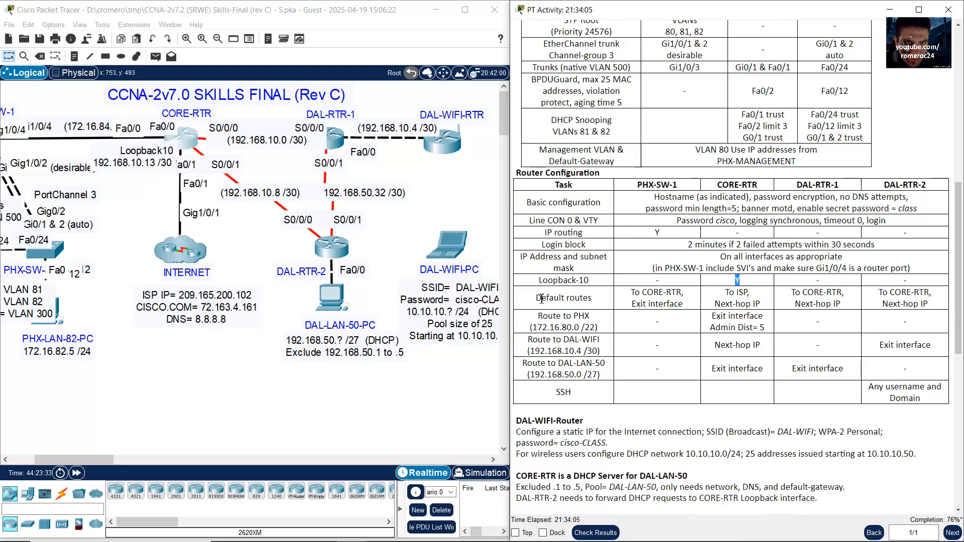
{"action": "left_click_drag", "start_coordinate": [535, 297], "coordinate": [688, 314]}
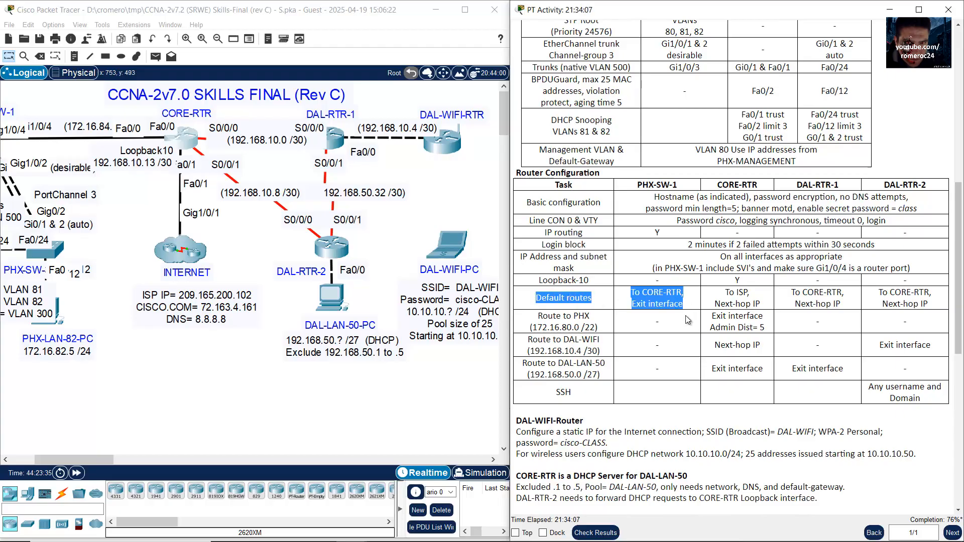
{"action": "left_click", "coordinate": [662, 267]}
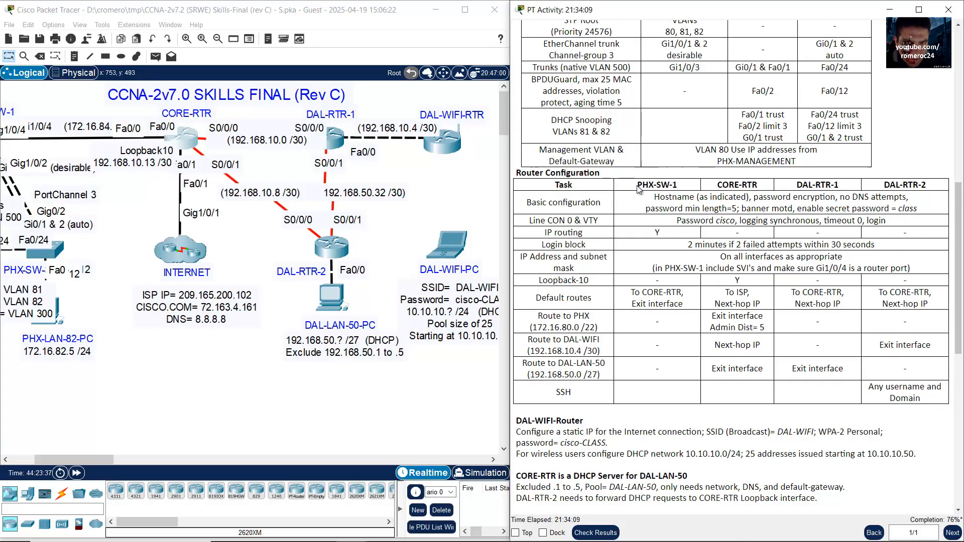
{"action": "left_click_drag", "start_coordinate": [678, 190], "coordinate": [637, 186]}
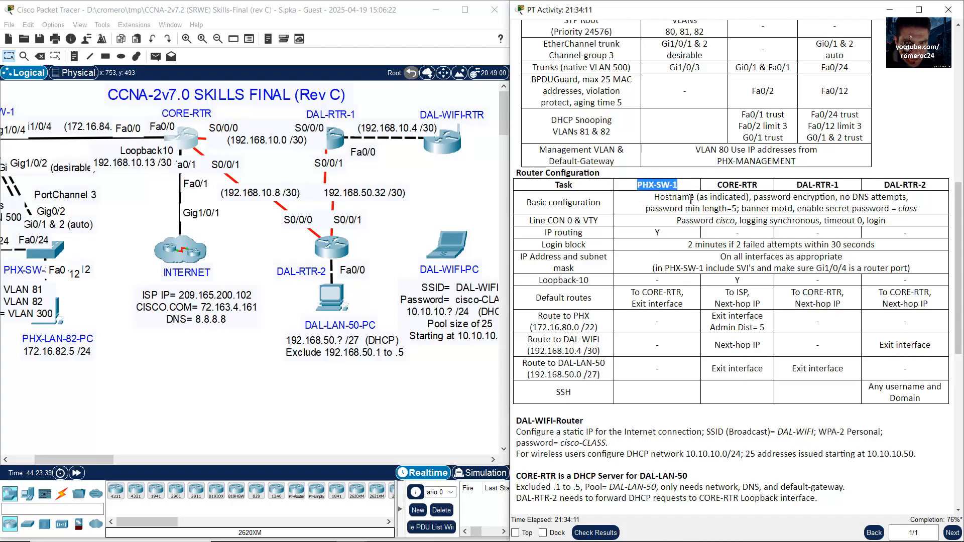
{"action": "left_click_drag", "start_coordinate": [637, 292], "coordinate": [685, 291]}
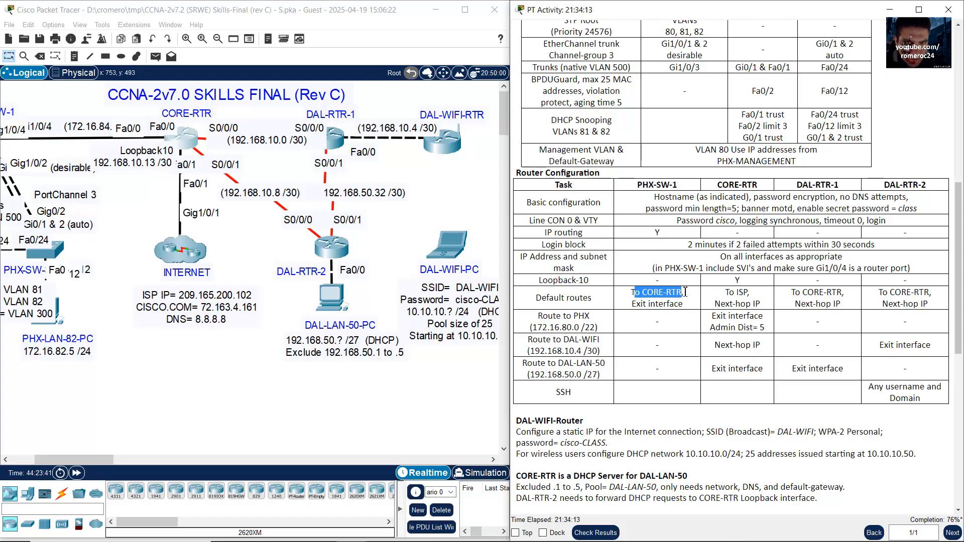
{"action": "left_click_drag", "start_coordinate": [631, 304], "coordinate": [684, 304]}
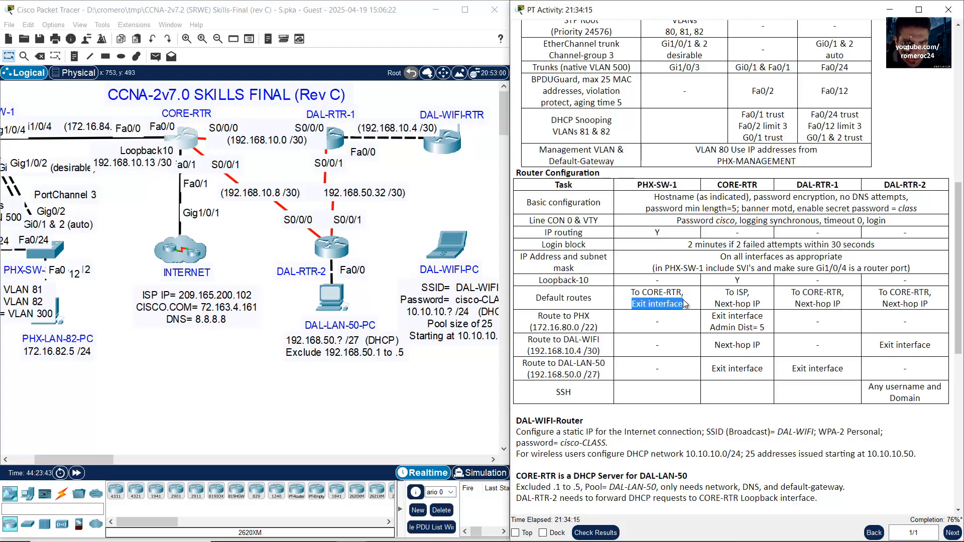
{"action": "left_click_drag", "start_coordinate": [92, 459], "coordinate": [72, 459]}
Step: On PHX-SW-1, enter the default route ip route 0.0.0.0 0.0.0.0 G1/0/4 toward CORE-RTR
{"action": "left_click", "coordinate": [105, 143]}
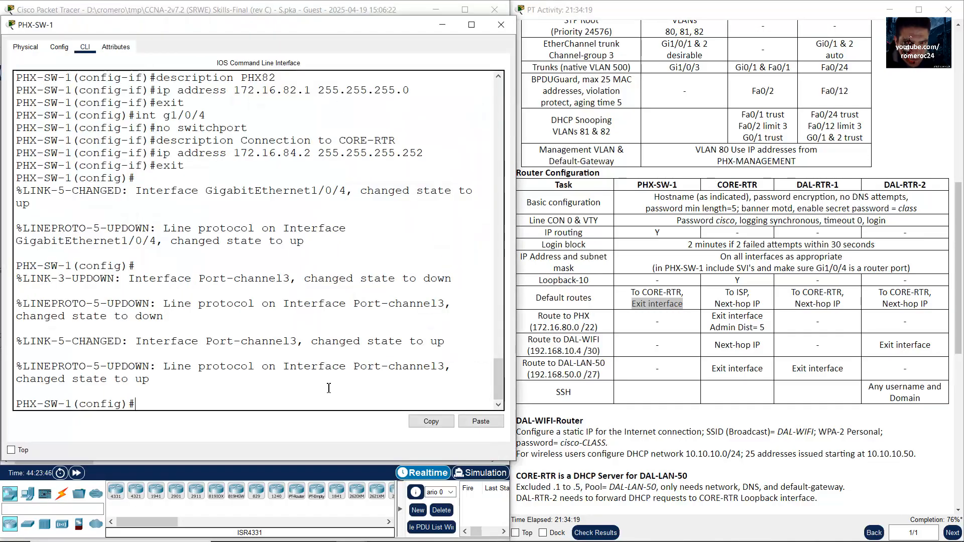
{"action": "left_click_drag", "start_coordinate": [137, 403], "coordinate": [4, 409]}
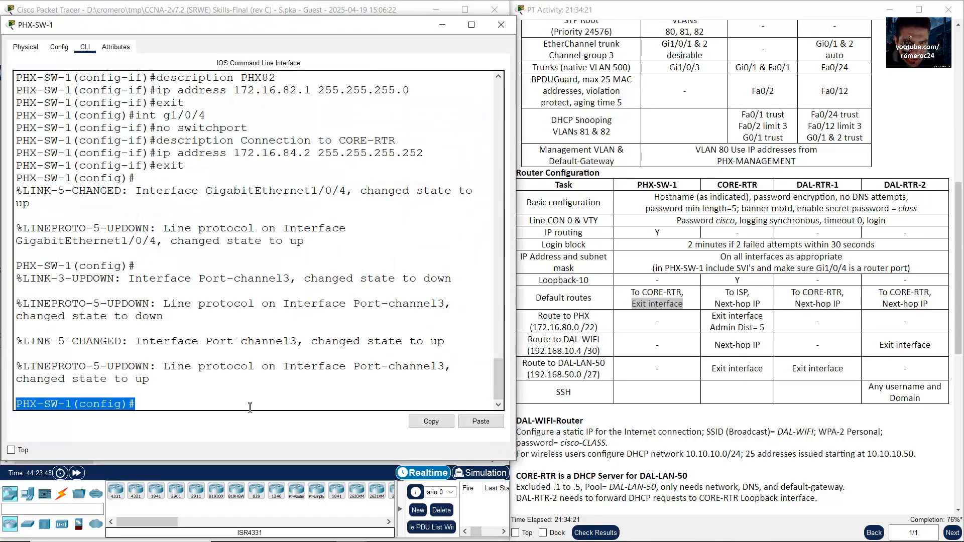
{"action": "left_click", "coordinate": [269, 402]}
{"action": "type", "text": "ip ro"}
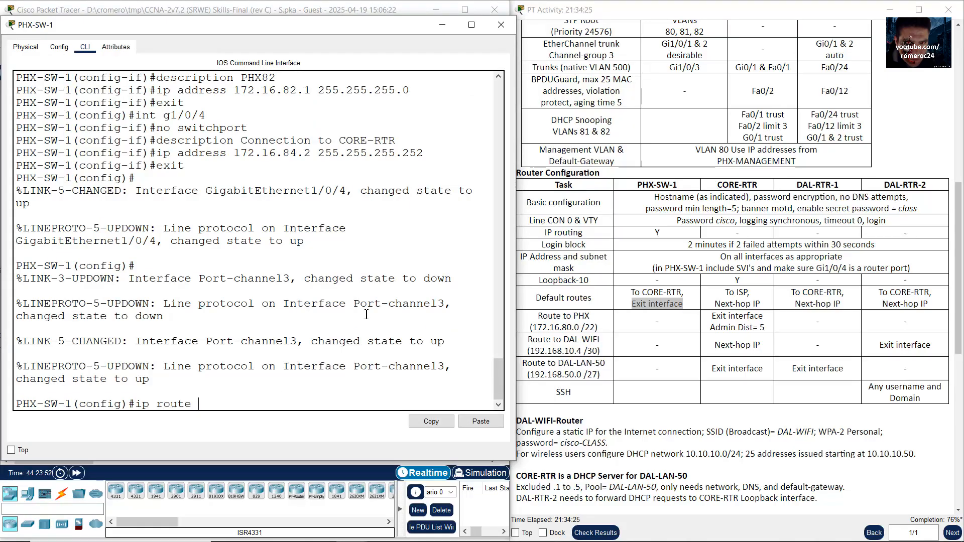
{"action": "type", "text": "ute 0.0.0.0 0.0.0.0"}
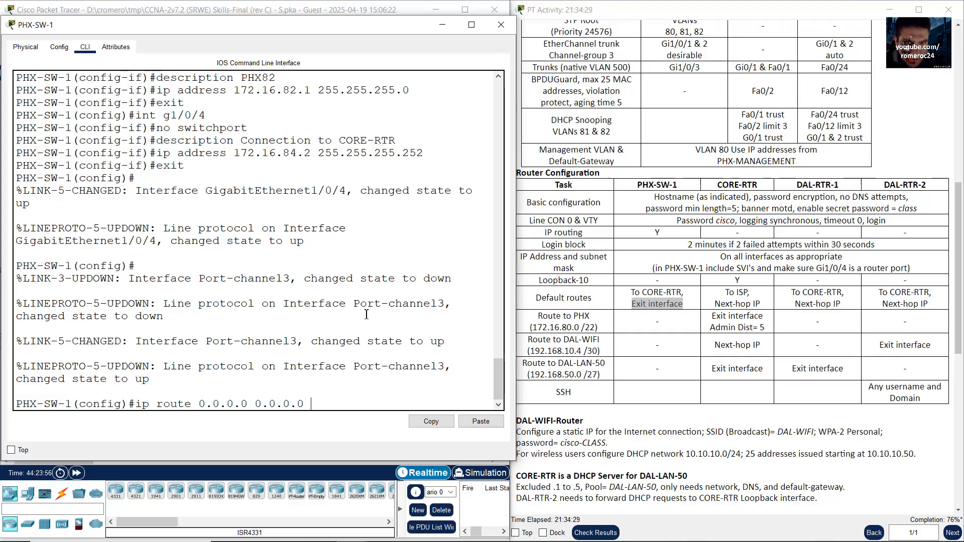
{"action": "left_click", "coordinate": [645, 304]}
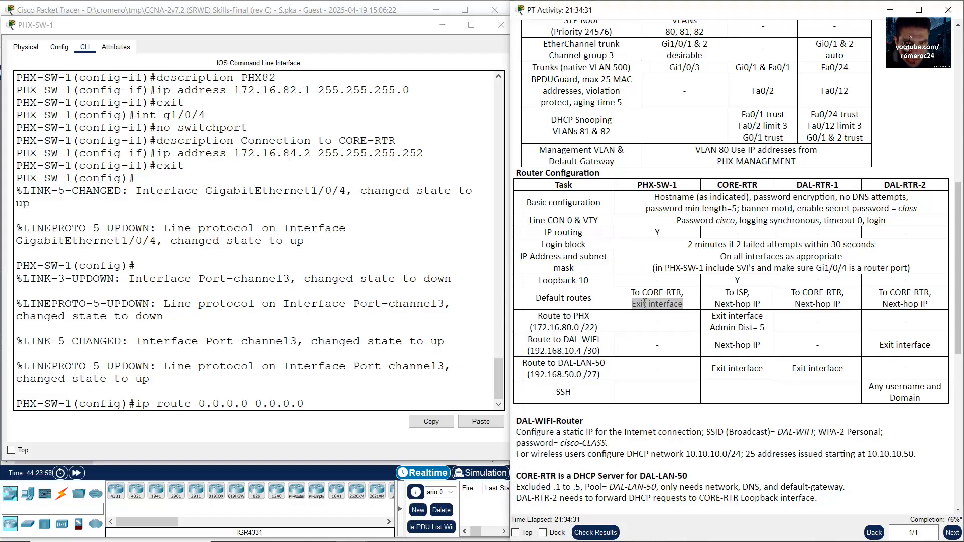
{"action": "left_click_drag", "start_coordinate": [631, 304], "coordinate": [684, 293]}
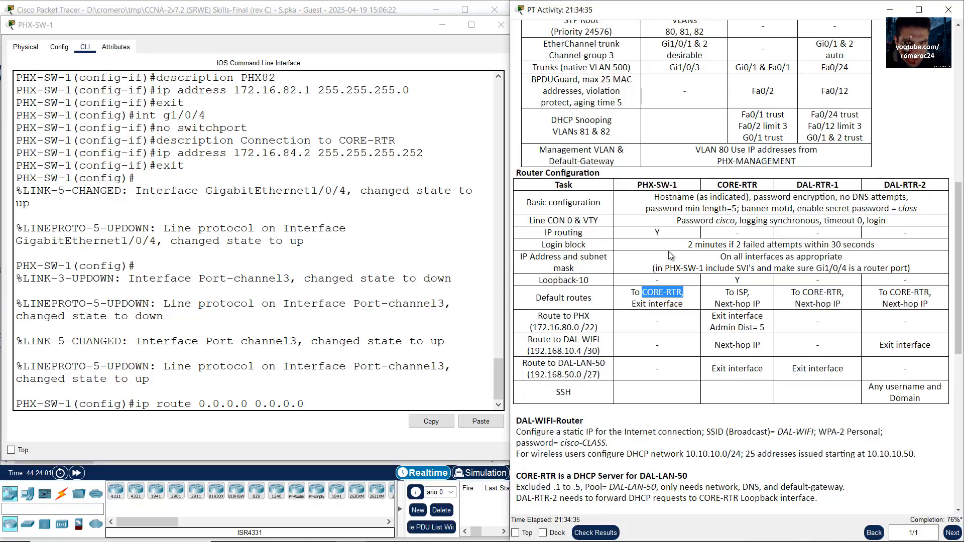
{"action": "left_click", "coordinate": [383, 9]}
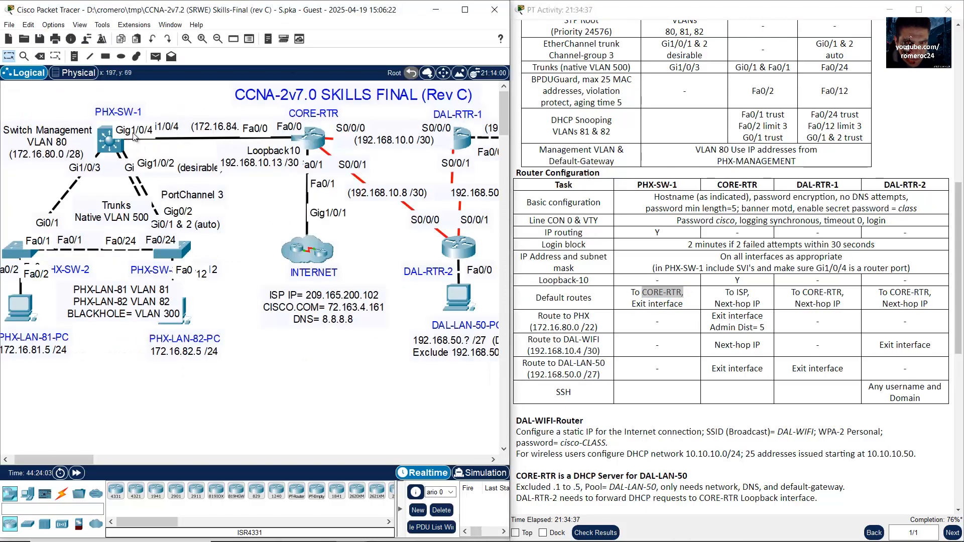
{"action": "left_click", "coordinate": [108, 140]}
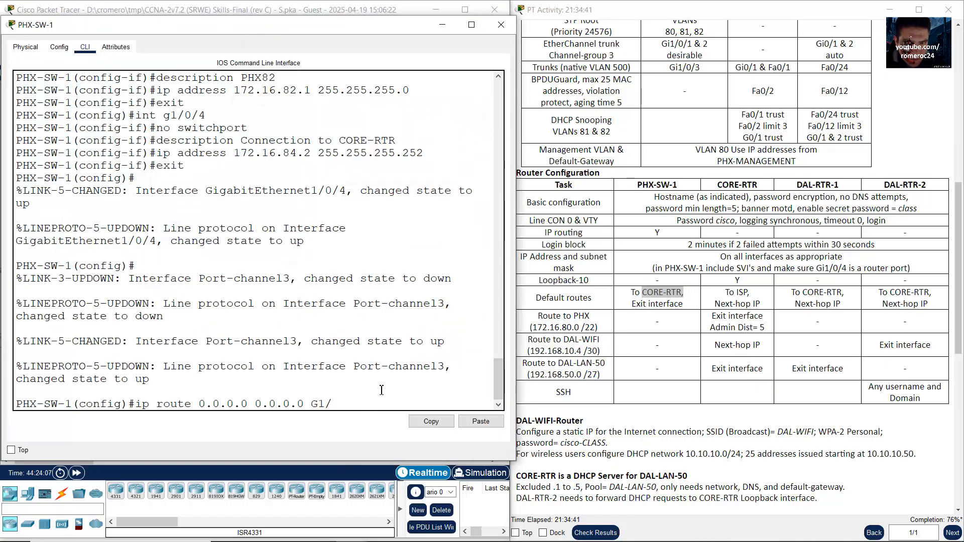
{"action": "type", "text": "4"}
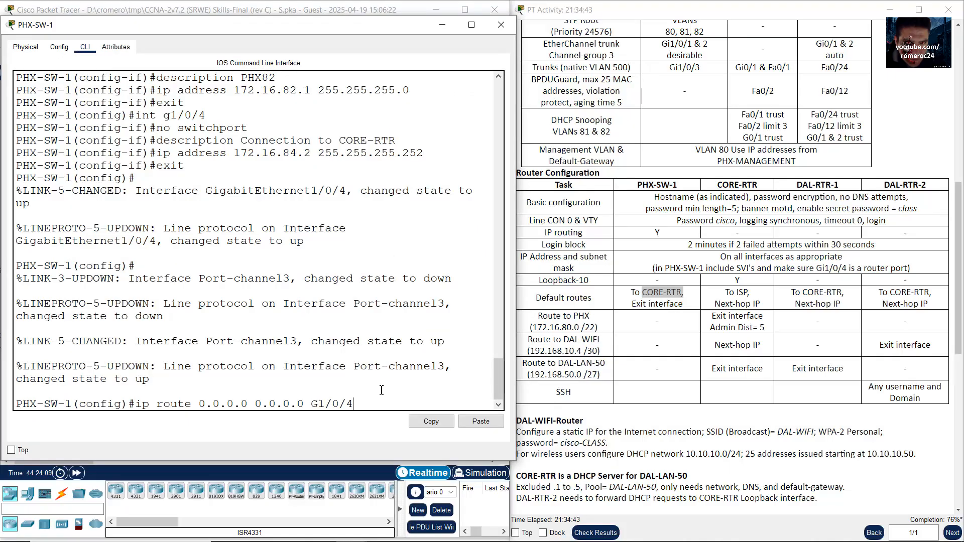
{"action": "key", "text": "Return"}
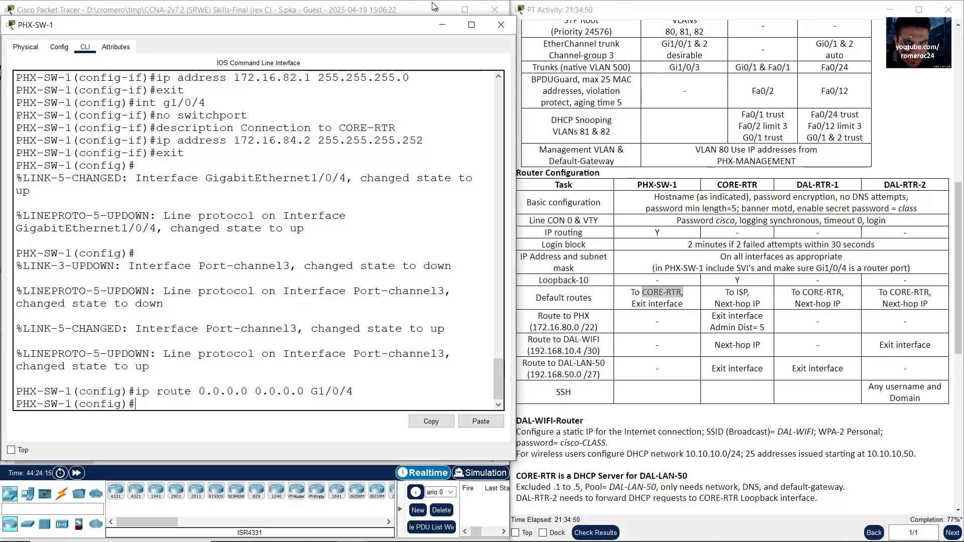
{"action": "left_click", "coordinate": [442, 25]}
Step: Open CORE-RTR's console and check its default route requirement in the activity table
{"action": "left_click", "coordinate": [740, 197]}
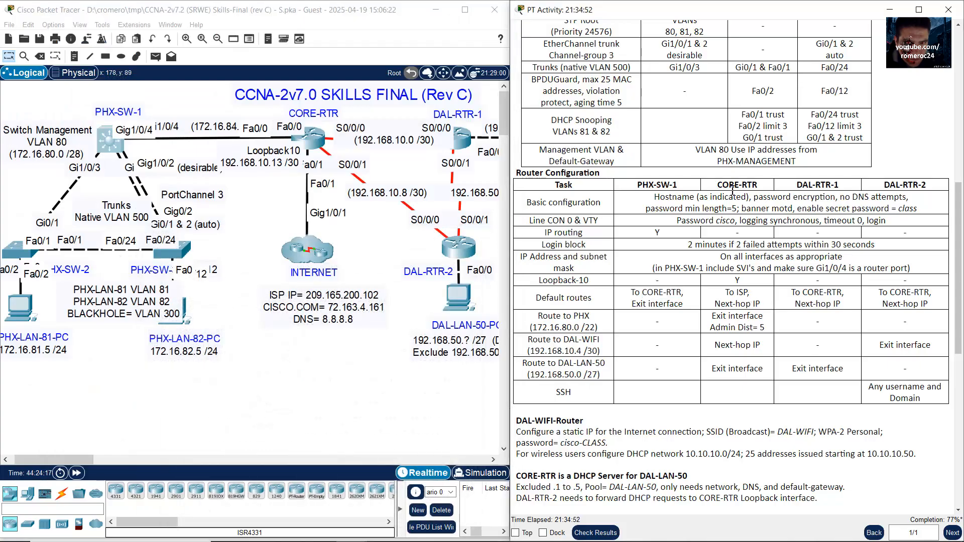
{"action": "left_click_drag", "start_coordinate": [719, 185], "coordinate": [759, 188]}
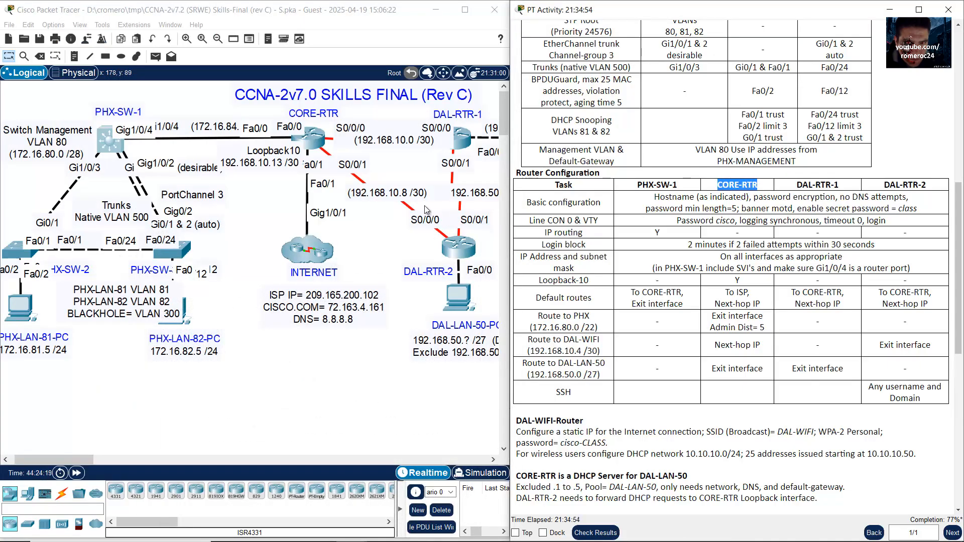
{"action": "left_click_drag", "start_coordinate": [366, 111], "coordinate": [271, 151]}
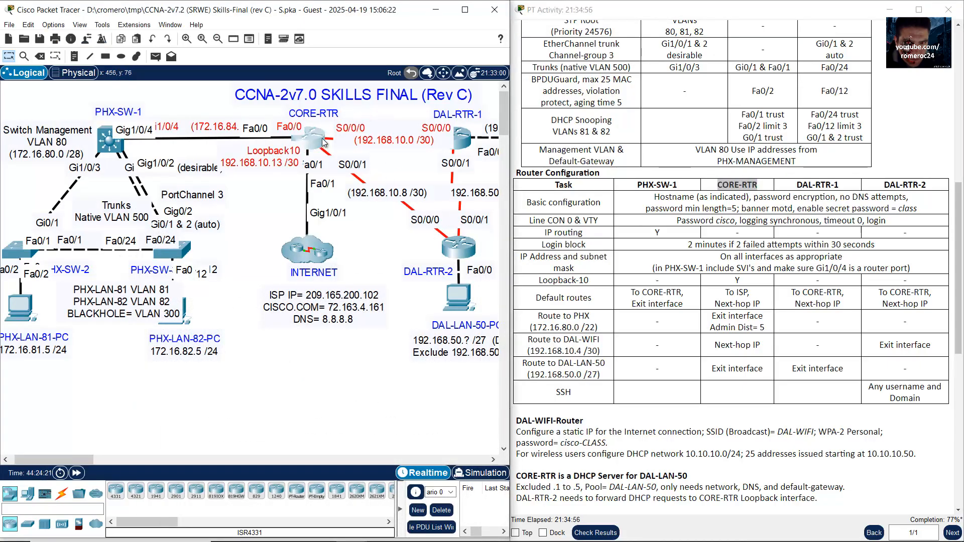
{"action": "left_click", "coordinate": [323, 143]}
{"action": "left_click_drag", "start_coordinate": [366, 27], "coordinate": [354, 44]}
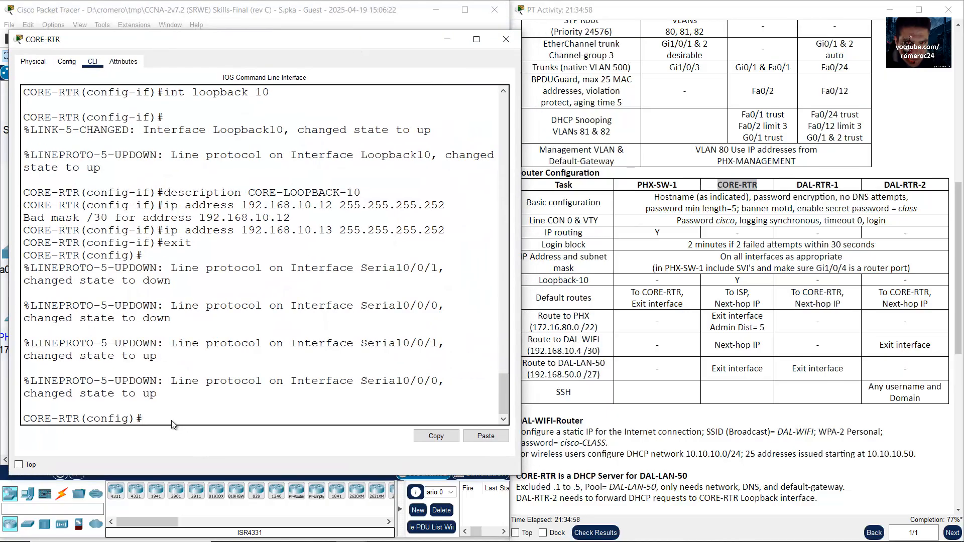
{"action": "left_click_drag", "start_coordinate": [149, 421], "coordinate": [27, 421]}
{"action": "left_click", "coordinate": [154, 419]}
{"action": "left_click", "coordinate": [727, 298]}
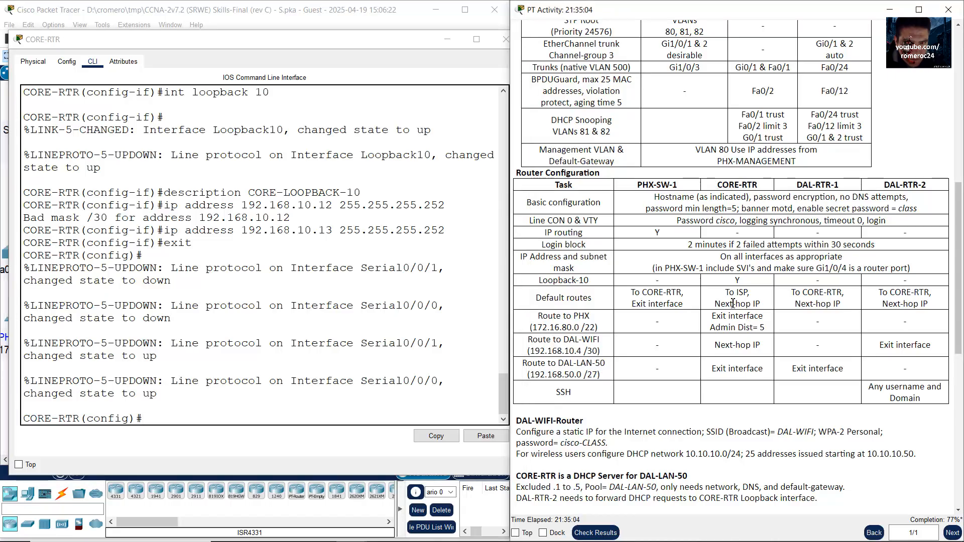
{"action": "left_click_drag", "start_coordinate": [734, 295], "coordinate": [761, 307]}
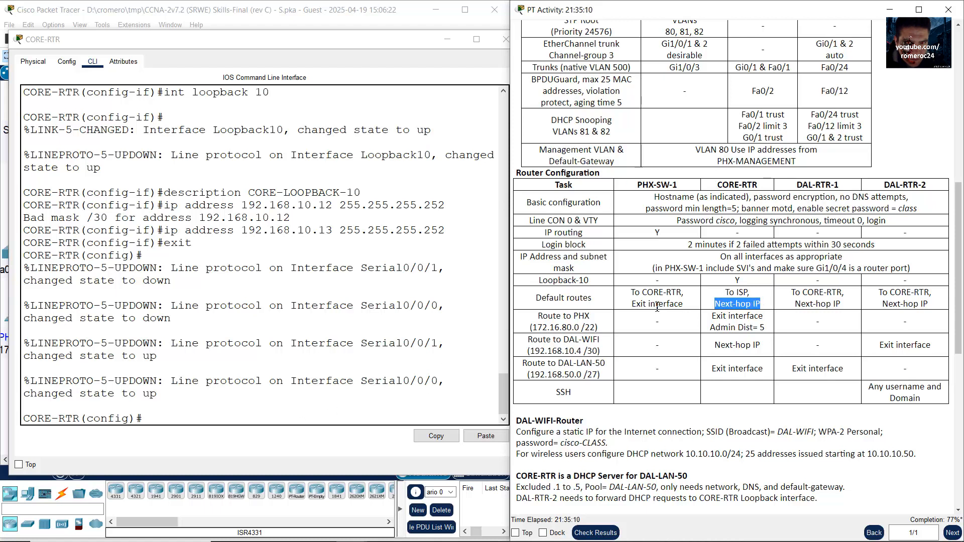
{"action": "left_click", "coordinate": [294, 385]}
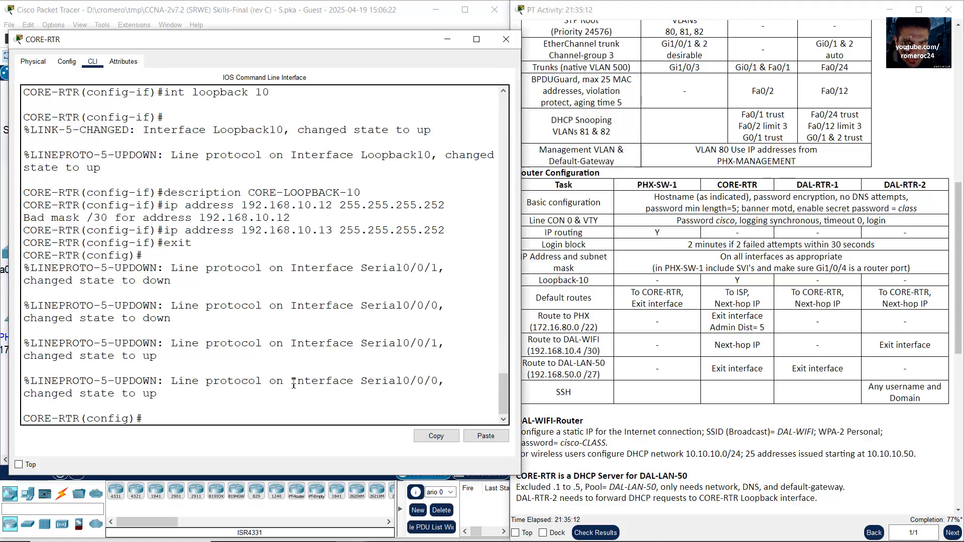
Step: Start the ip route command and look up the ISP next-hop address beside CORE-RTR's 209.165.200.101
{"action": "type", "text": "ip route 0.0.0.0 0.0.0.0"}
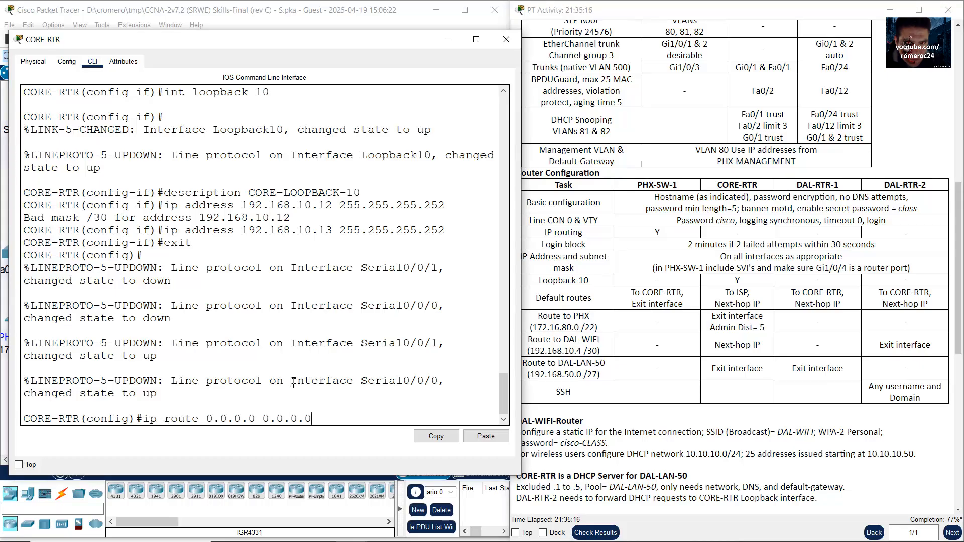
{"action": "left_click_drag", "start_coordinate": [721, 304], "coordinate": [760, 303]}
{"action": "left_click", "coordinate": [323, 3]}
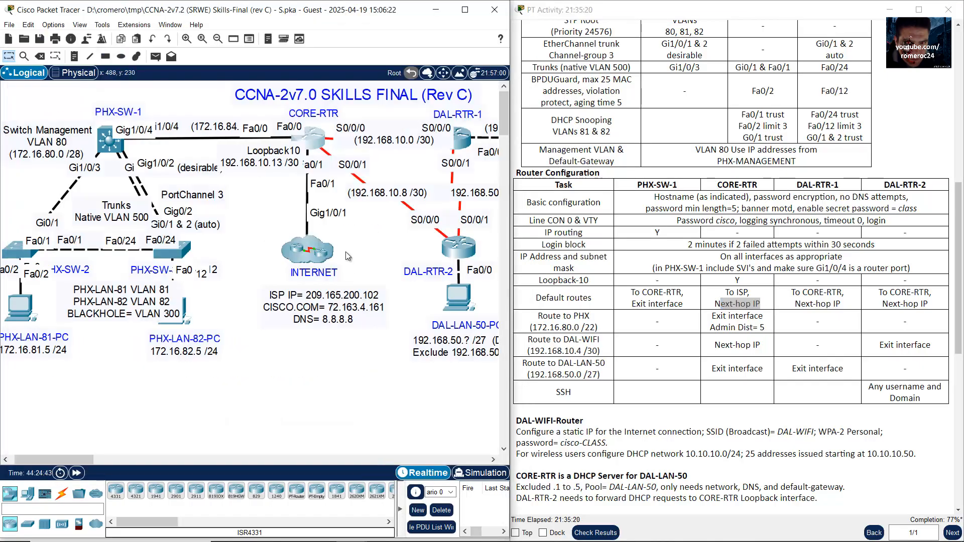
{"action": "left_click_drag", "start_coordinate": [259, 328], "coordinate": [259, 329]}
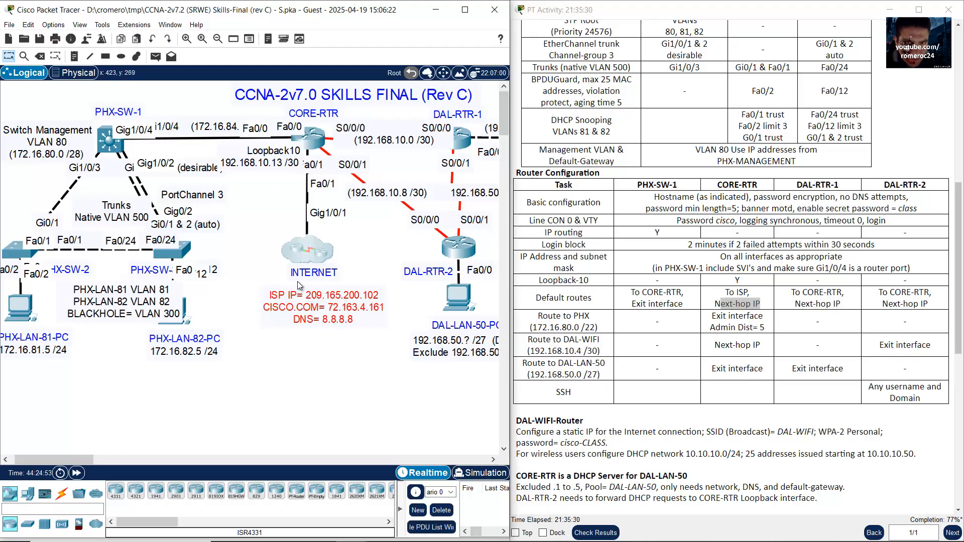
{"action": "left_click", "coordinate": [311, 148]}
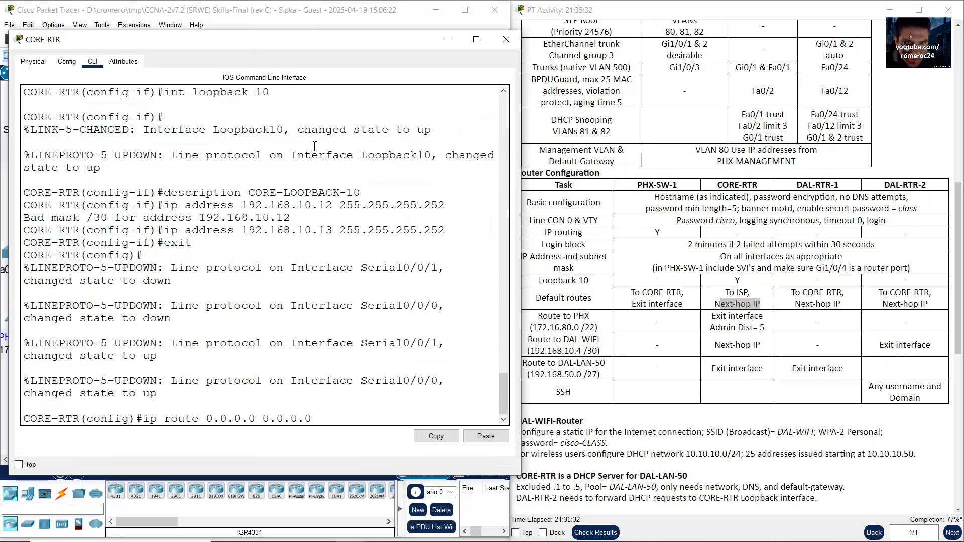
{"action": "scroll", "coordinate": [346, 312], "scroll_direction": "up", "scroll_amount": 12}
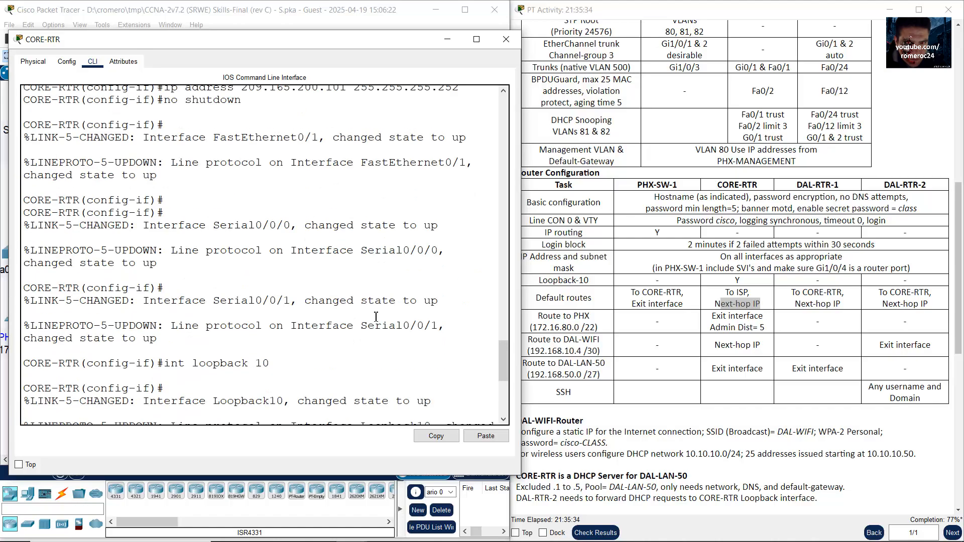
{"action": "left_click_drag", "start_coordinate": [240, 360], "coordinate": [348, 358]}
{"action": "scroll", "coordinate": [386, 378], "scroll_direction": "down", "scroll_amount": 10}
{"action": "scroll", "coordinate": [385, 374], "scroll_direction": "down", "scroll_amount": 5}
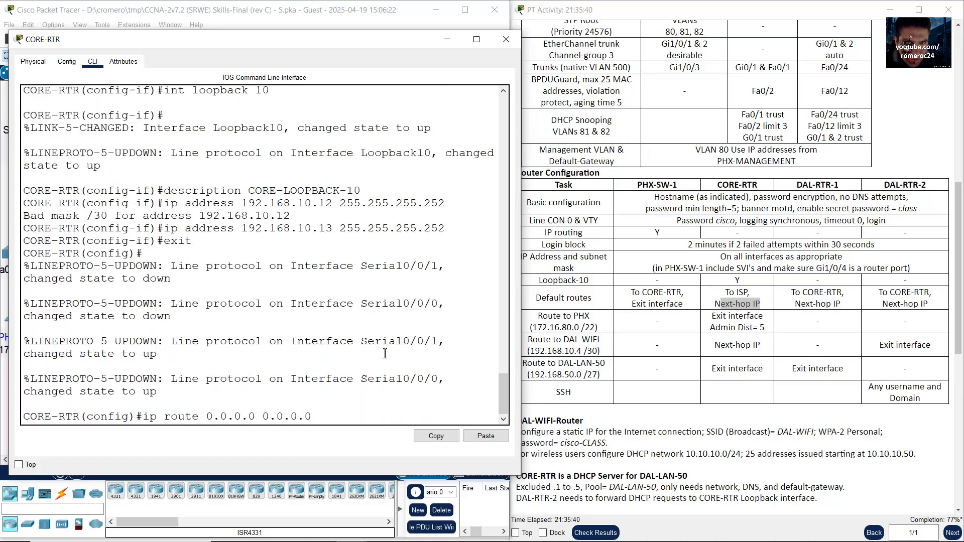
{"action": "left_click", "coordinate": [381, 13]}
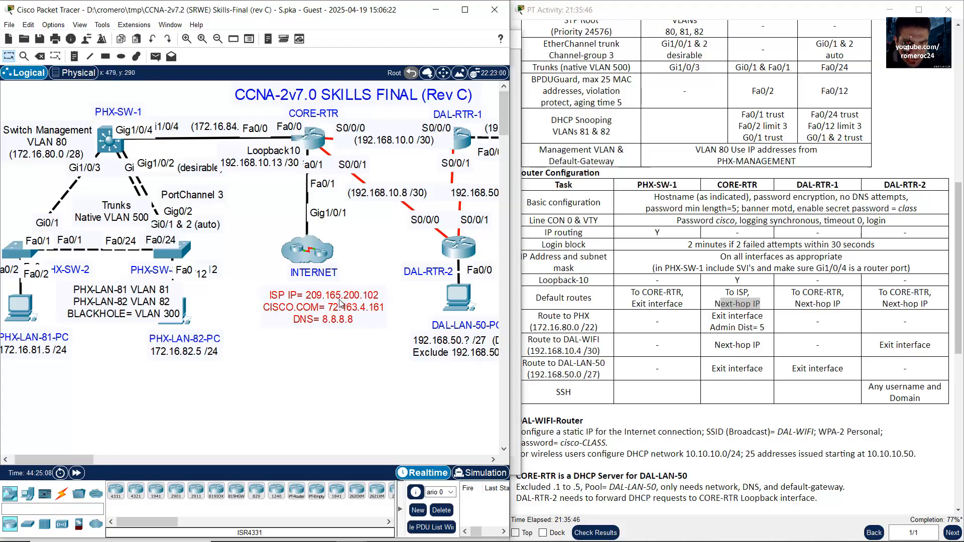
{"action": "left_click", "coordinate": [308, 146]}
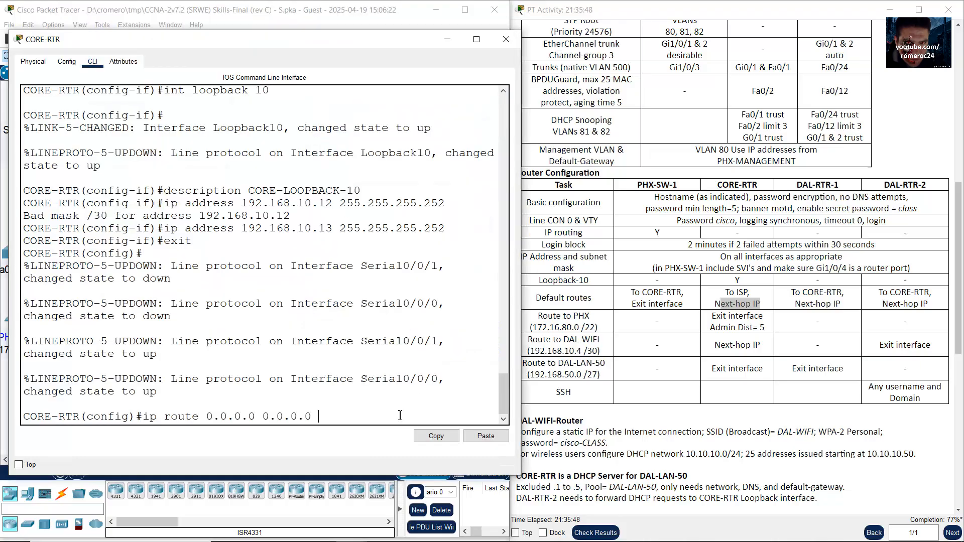
Step: Submit CORE-RTR's default route 0.0.0.0 0.0.0.0 via next hop 209.165.200.102
{"action": "type", "text": ".165.200.102"}
{"action": "left_click", "coordinate": [295, 2]}
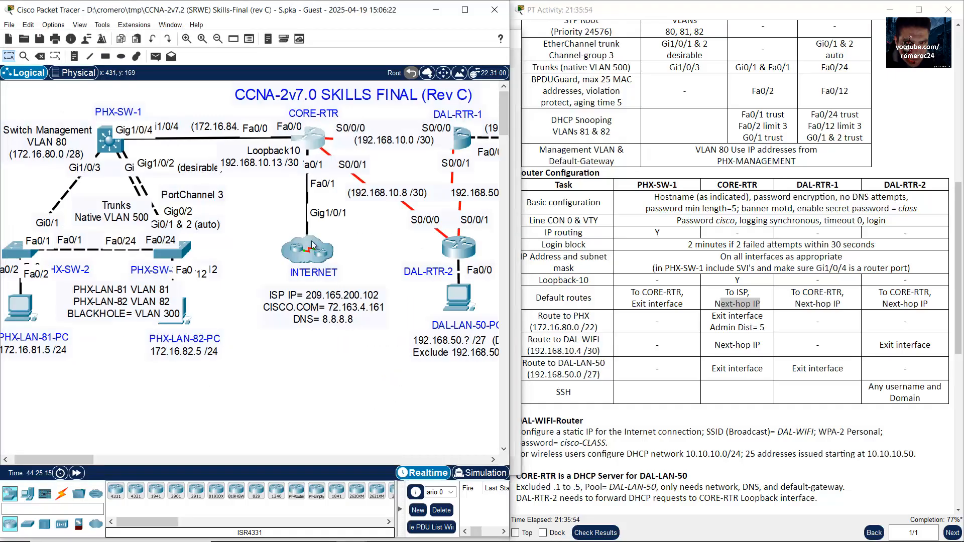
{"action": "left_click", "coordinate": [313, 143]}
{"action": "left_click_drag", "start_coordinate": [317, 417], "coordinate": [420, 414]}
{"action": "left_click", "coordinate": [430, 413]}
{"action": "key", "text": "Return"}
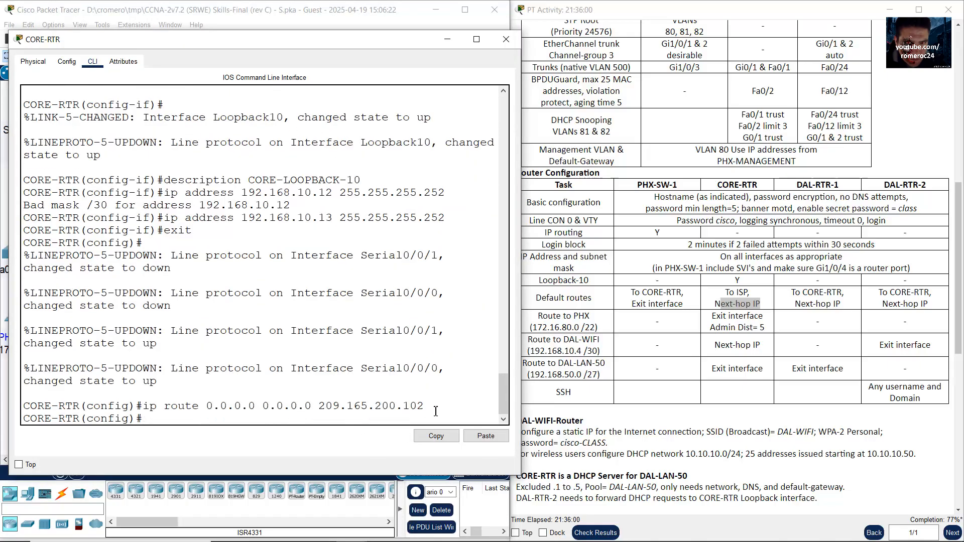
Step: In DAL-RTR-1's CLI, exit interface configuration back to global configuration mode
{"action": "left_click", "coordinate": [447, 42]}
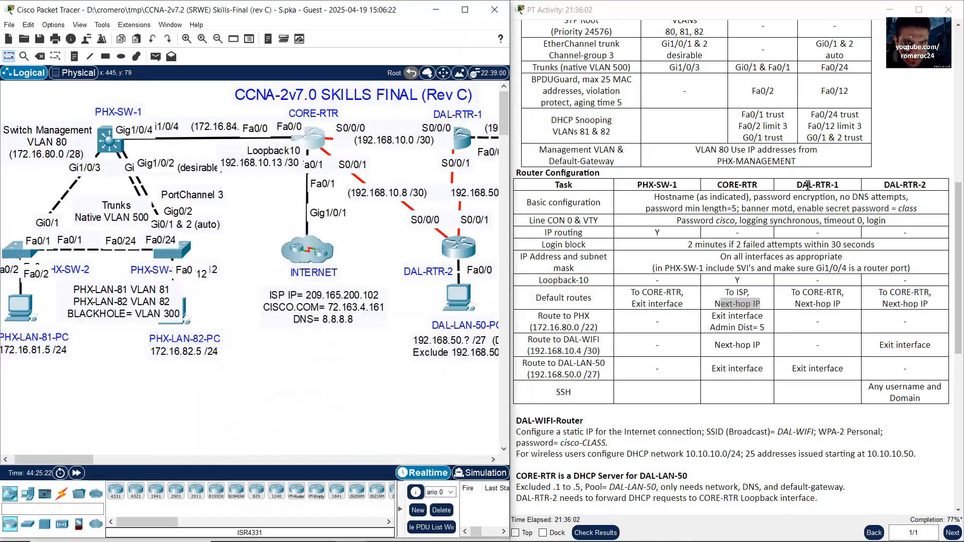
{"action": "left_click_drag", "start_coordinate": [797, 185], "coordinate": [839, 185]}
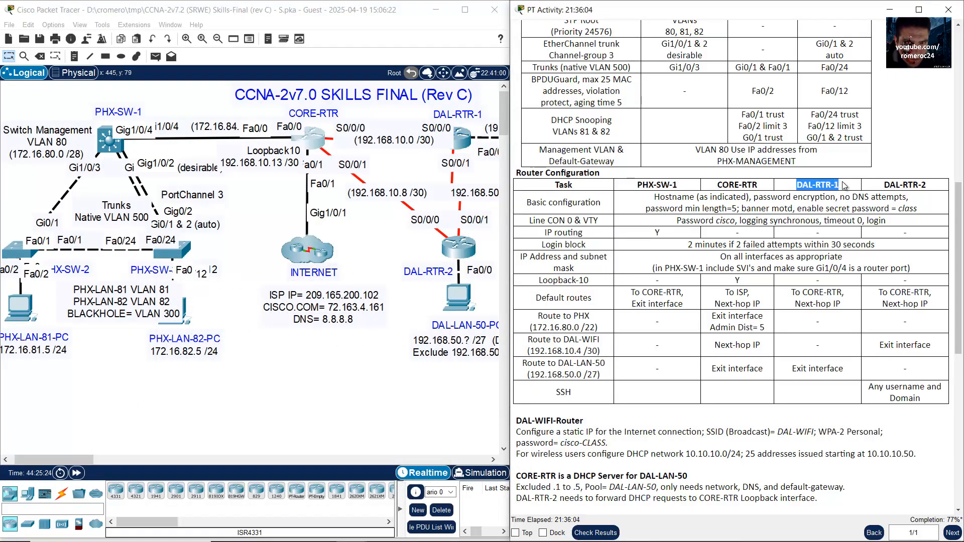
{"action": "left_click", "coordinate": [397, 110]}
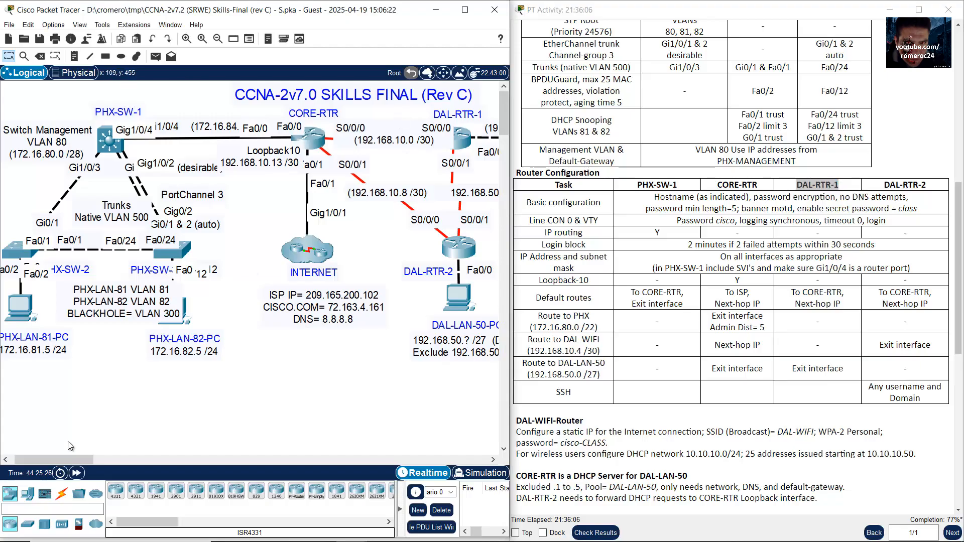
{"action": "left_click_drag", "start_coordinate": [77, 462], "coordinate": [101, 458]}
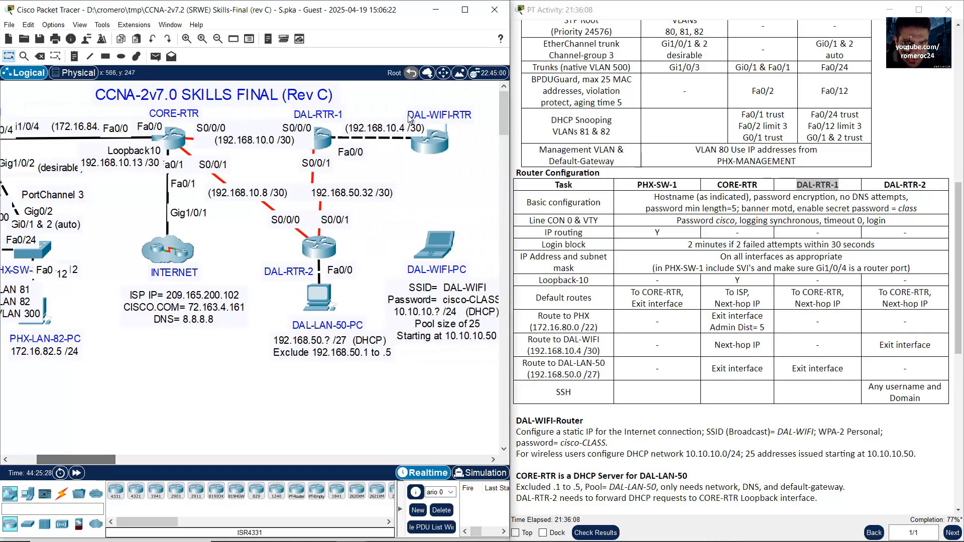
{"action": "left_click", "coordinate": [324, 138]}
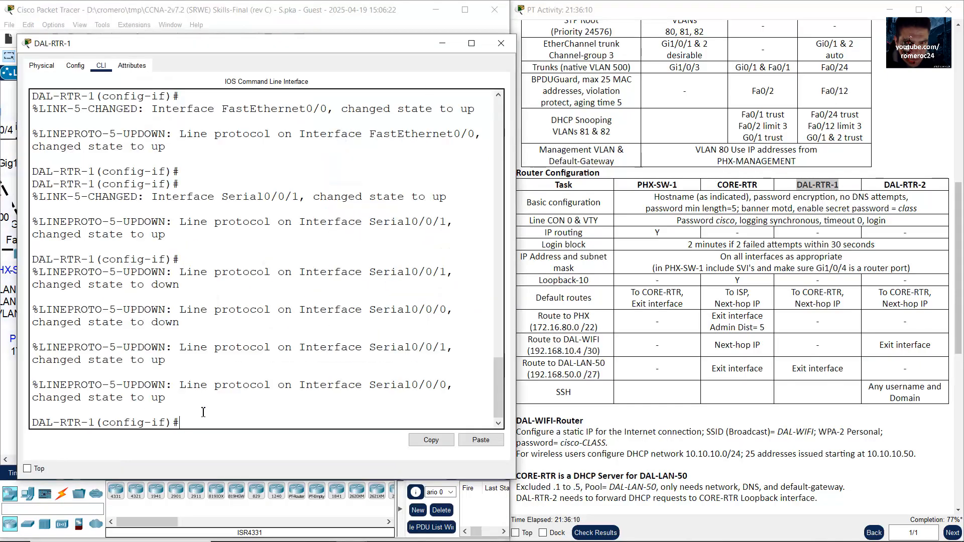
{"action": "type", "text": "exit"}
{"action": "key", "text": "Return"}
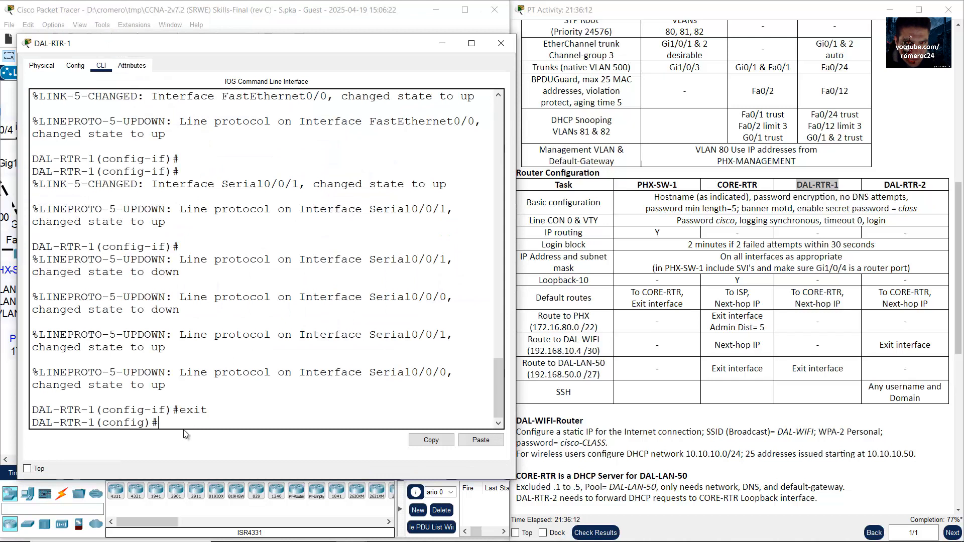
Step: Enter the default route 'ip route 0.0.0.0 0.0.0.0 192.168.10.1' on DAL-RTR-1
{"action": "left_click_drag", "start_coordinate": [162, 422], "coordinate": [1, 421]}
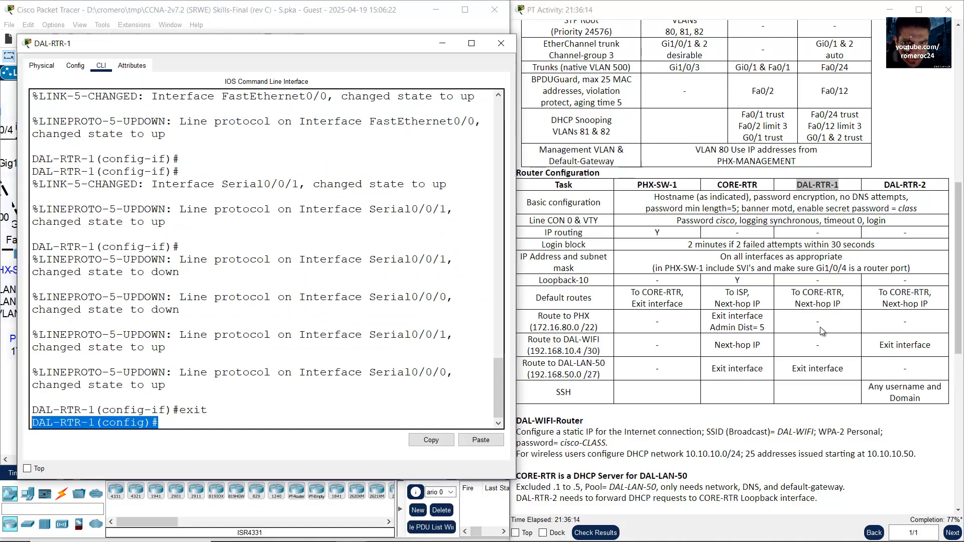
{"action": "left_click", "coordinate": [803, 302]}
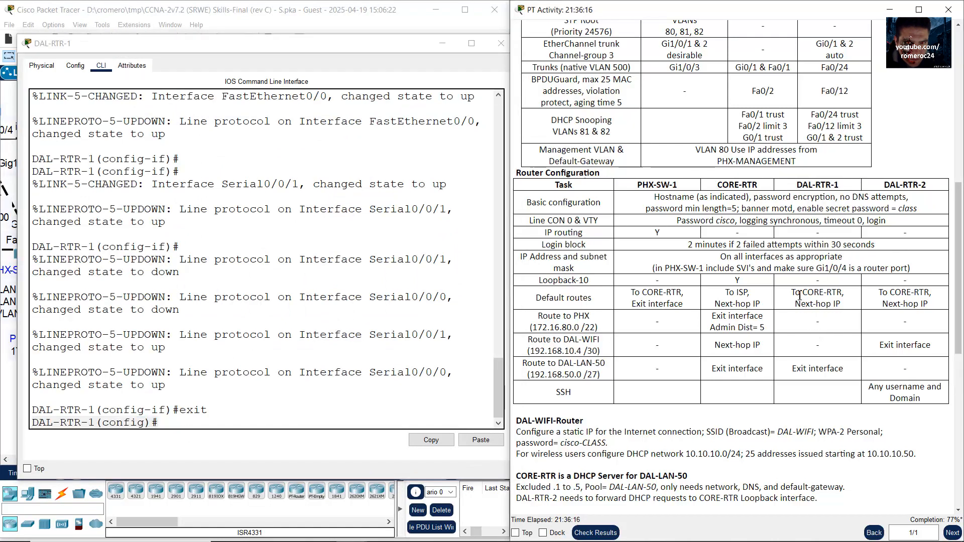
{"action": "left_click", "coordinate": [226, 424]}
{"action": "type", "text": "ip r"}
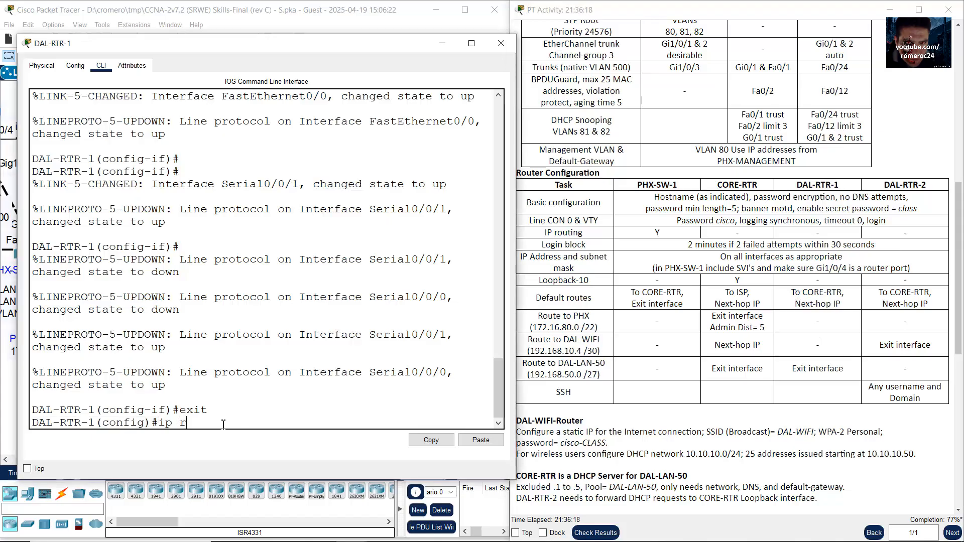
{"action": "type", "text": "oute 0.0.0.0 0.0.0.0"}
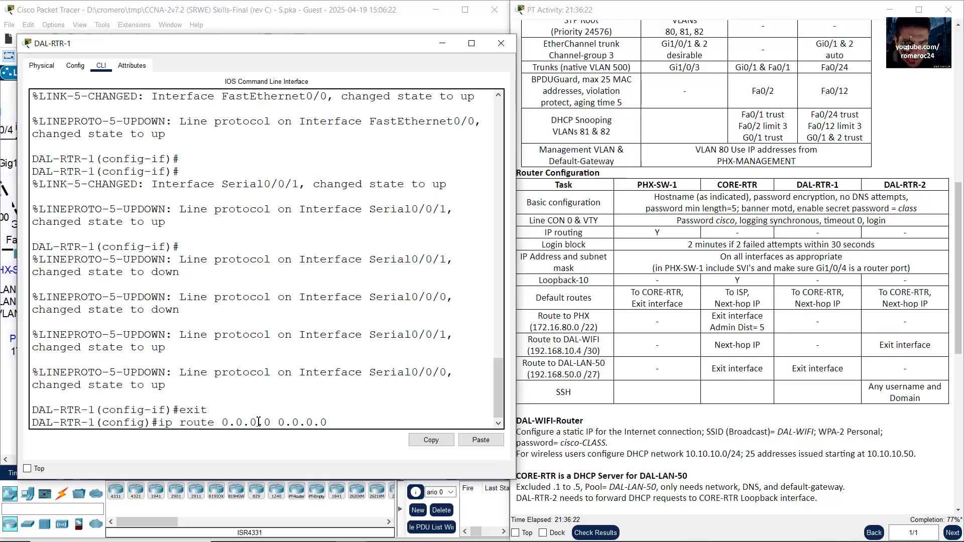
{"action": "left_click", "coordinate": [803, 304]}
{"action": "left_click_drag", "start_coordinate": [795, 293], "coordinate": [841, 304]}
{"action": "left_click", "coordinate": [281, 5]}
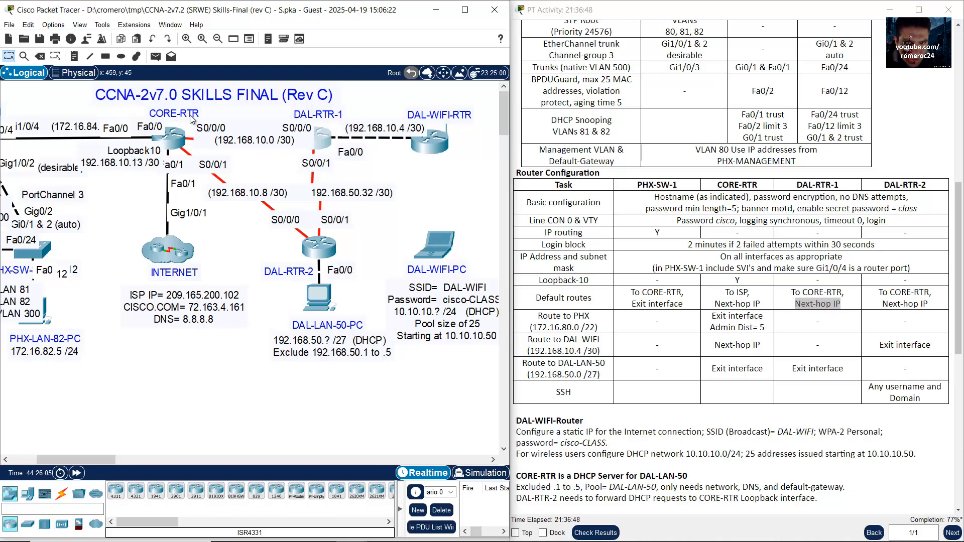
{"action": "left_click", "coordinate": [331, 144]}
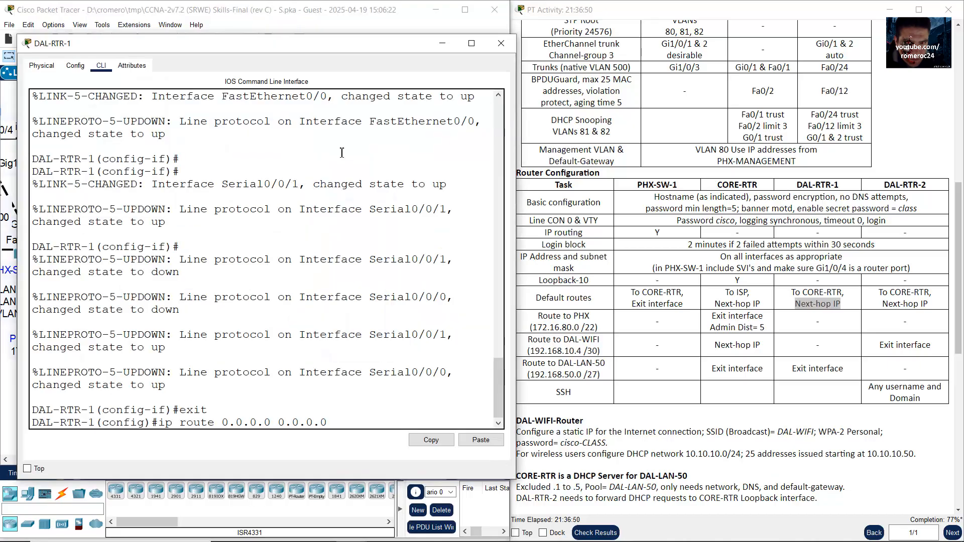
{"action": "scroll", "coordinate": [479, 333], "scroll_direction": "up", "scroll_amount": 10}
{"action": "scroll", "coordinate": [497, 329], "scroll_direction": "down", "scroll_amount": 10}
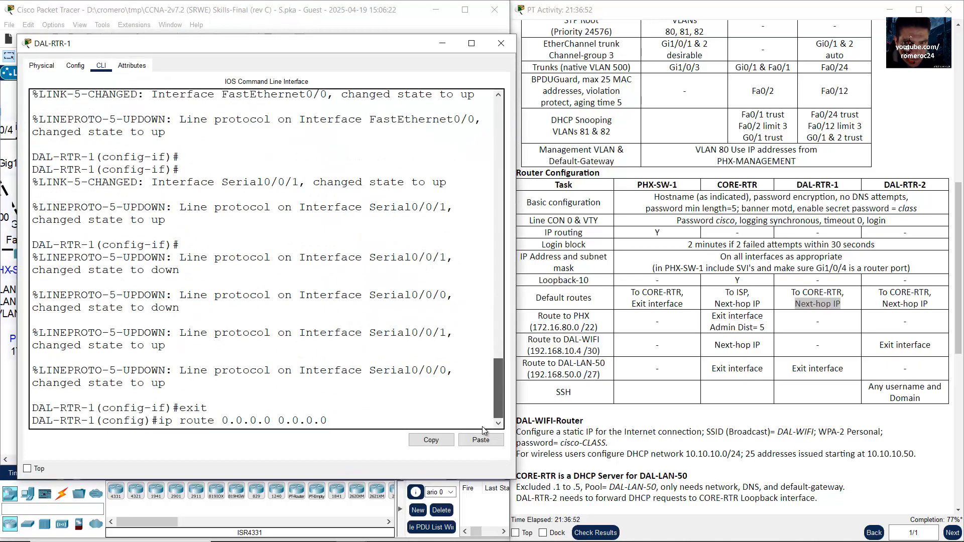
{"action": "type", "text": "1"}
{"action": "type", "text": "92.168.10.1"}
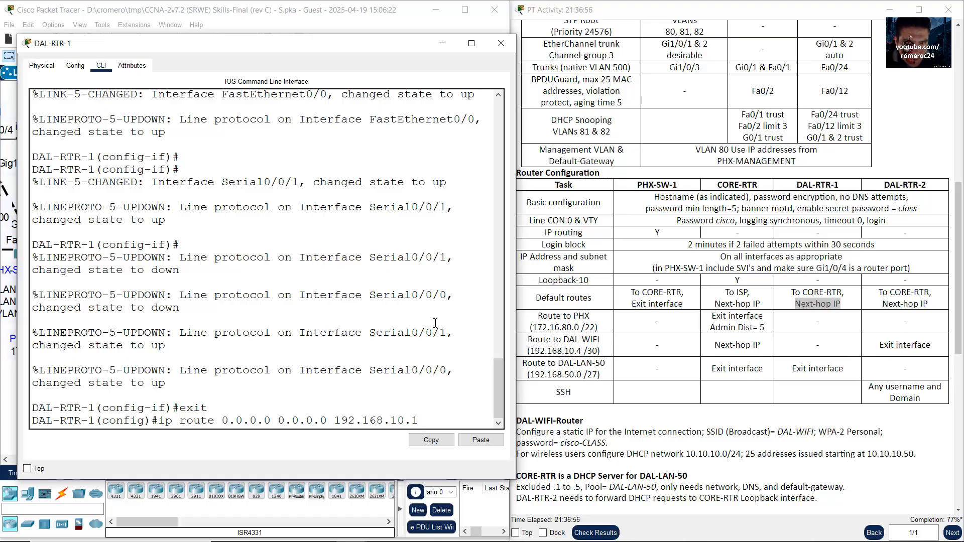
{"action": "key", "text": "Return"}
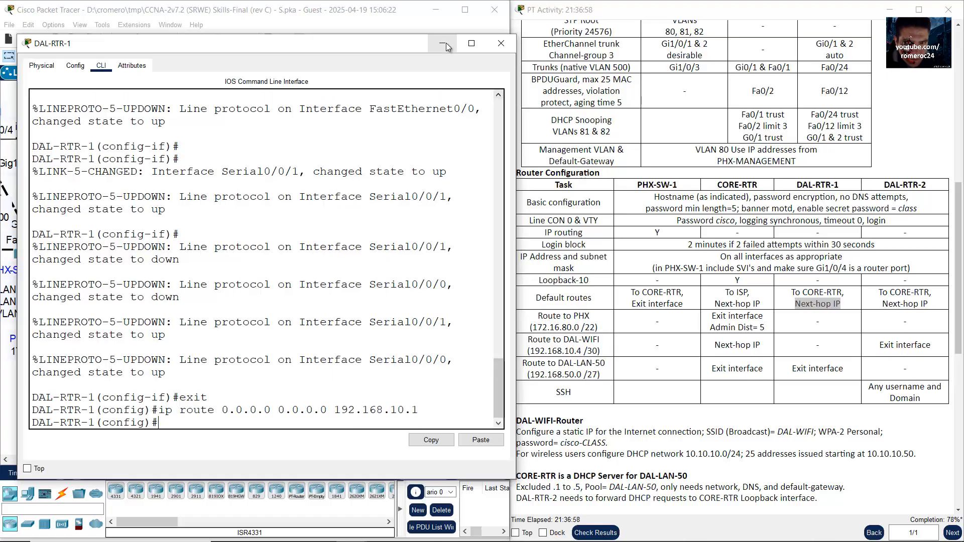
{"action": "left_click", "coordinate": [501, 43]}
Step: Open DAL-RTR-2's CLI and begin the default route 'ip route 0.0.0.0'
{"action": "left_click_drag", "start_coordinate": [884, 186], "coordinate": [928, 187]}
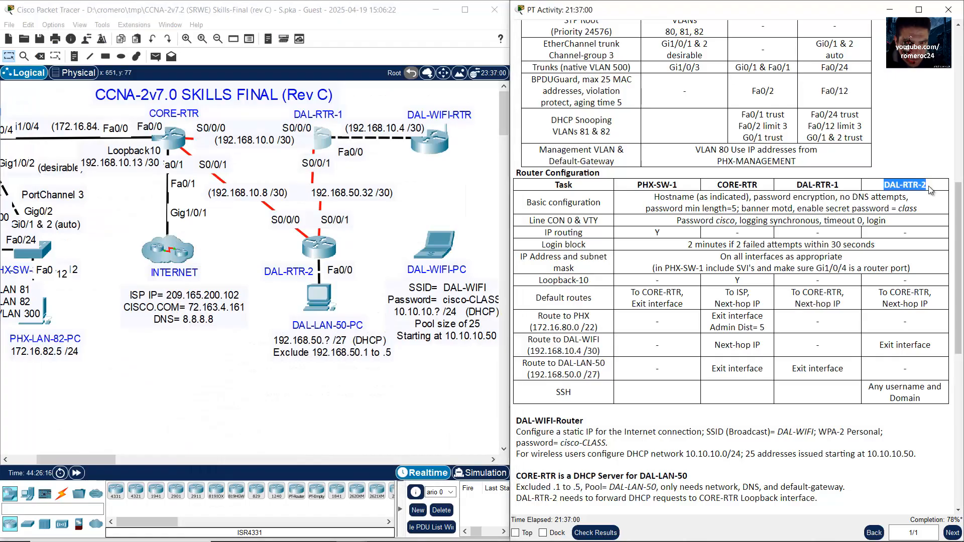
{"action": "left_click", "coordinate": [443, 183]}
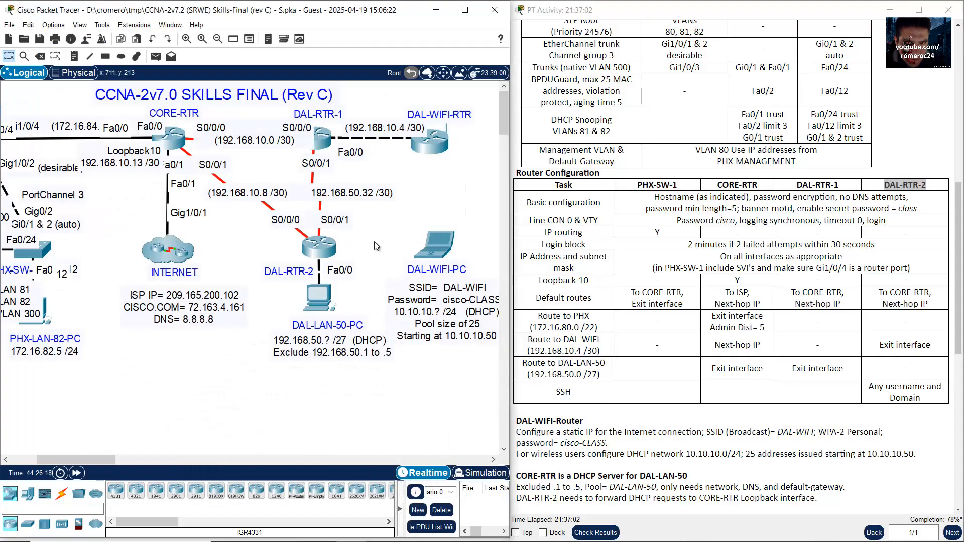
{"action": "left_click_drag", "start_coordinate": [366, 234], "coordinate": [253, 282]}
{"action": "left_click", "coordinate": [300, 266]}
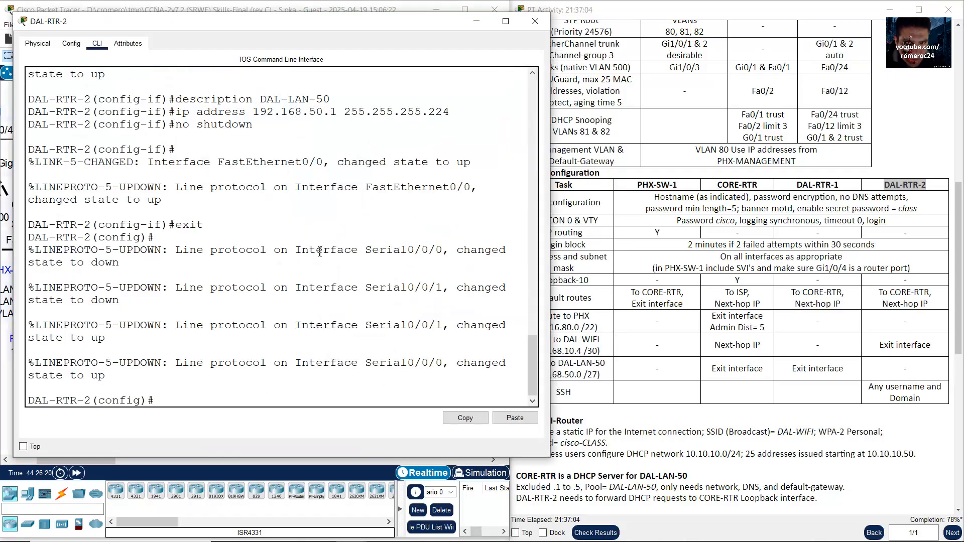
{"action": "left_click_drag", "start_coordinate": [160, 402], "coordinate": [1, 397]}
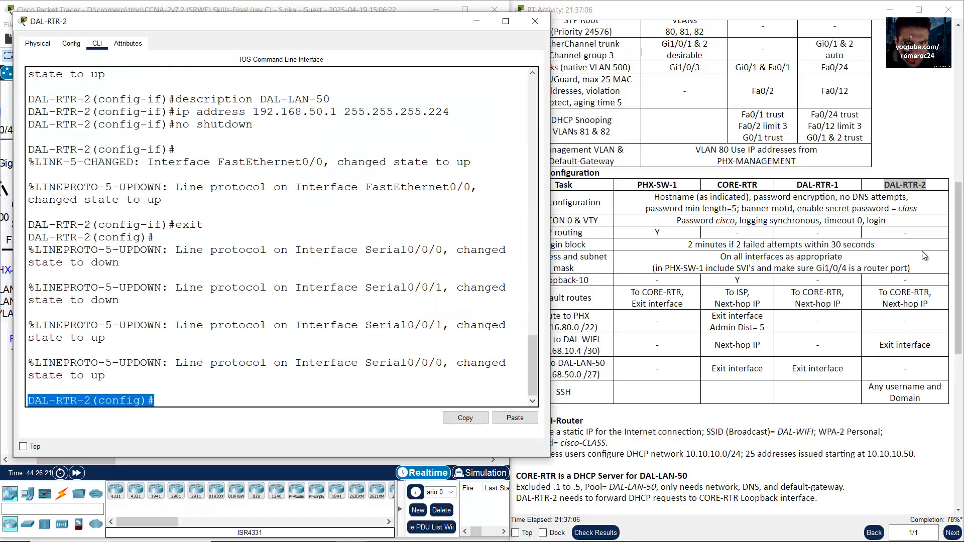
{"action": "left_click", "coordinate": [283, 394]}
{"action": "type", "text": "ip r"}
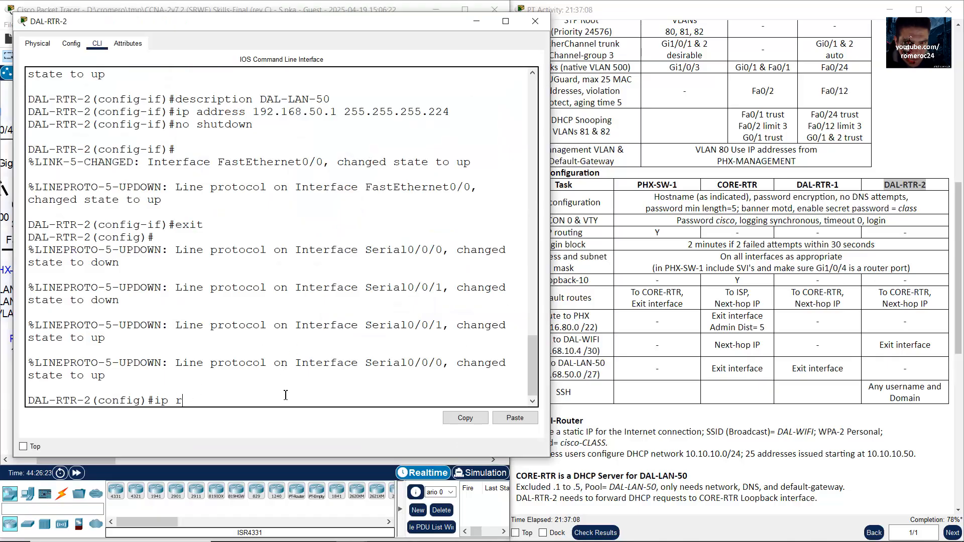
{"action": "type", "text": "oute 0.0.0.0 0.0.0.0"}
Step: Confirm CORE-RTR's next hop 192.168.10.9 and submit DAL-RTR-2's default route
{"action": "left_click", "coordinate": [950, 290]}
{"action": "left_click_drag", "start_coordinate": [889, 301], "coordinate": [926, 307]}
{"action": "left_click", "coordinate": [290, 4]}
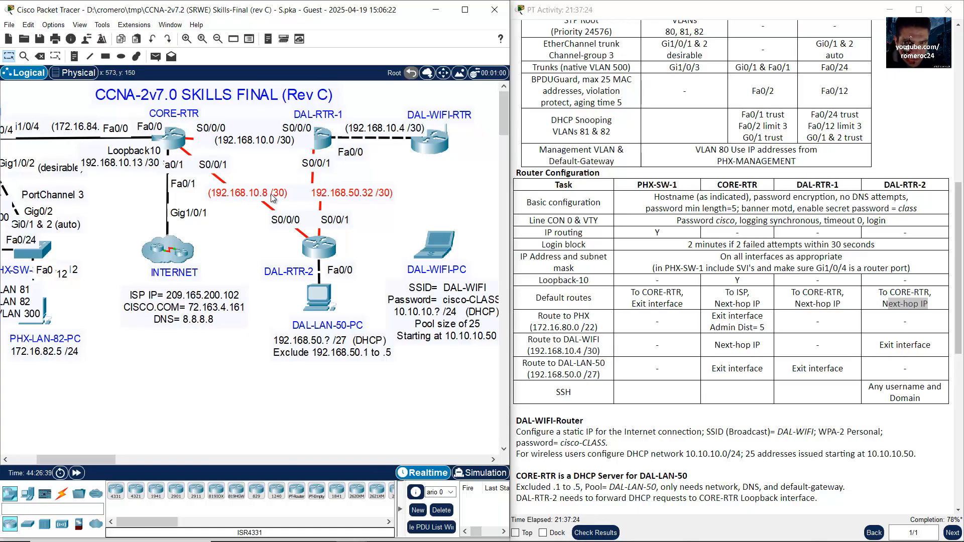
{"action": "left_click", "coordinate": [323, 248]}
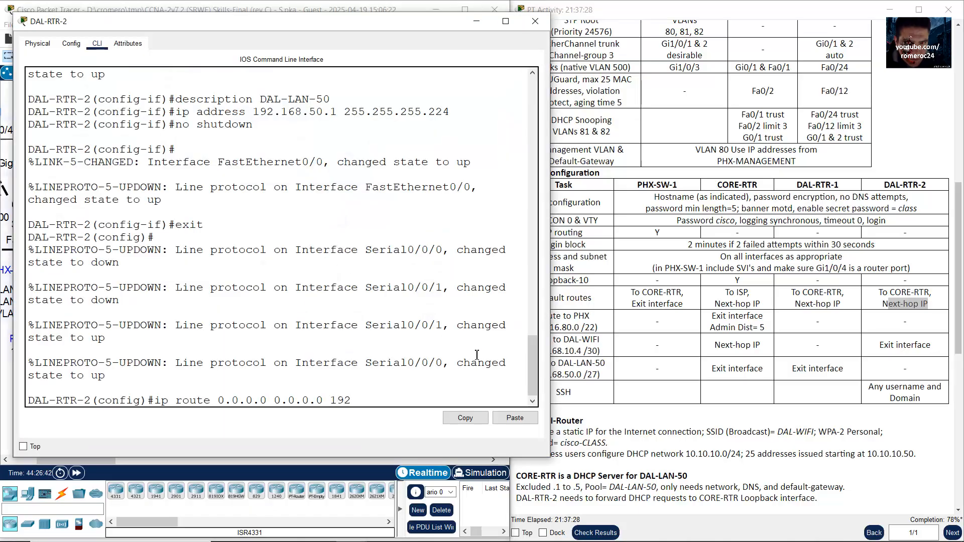
{"action": "key", "text": "Return"}
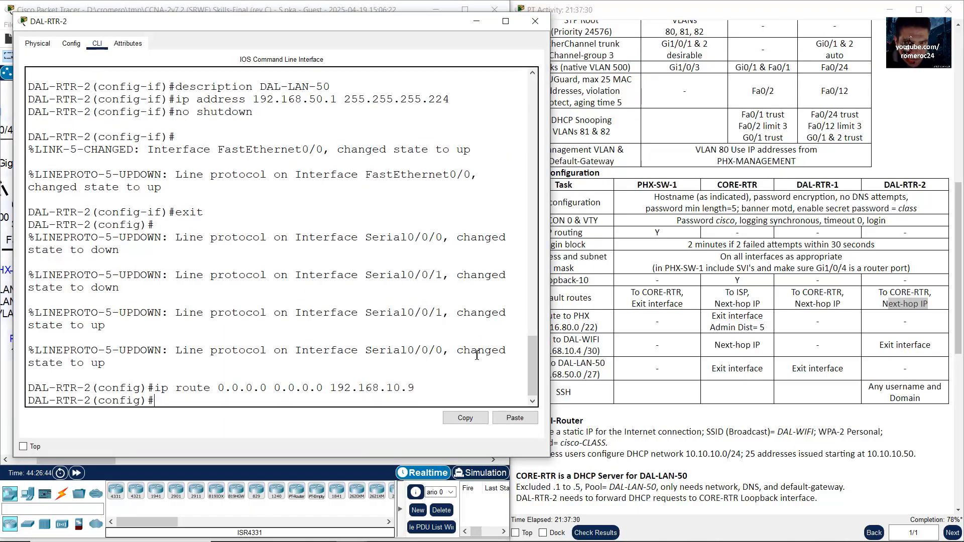
{"action": "left_click", "coordinate": [480, 25]}
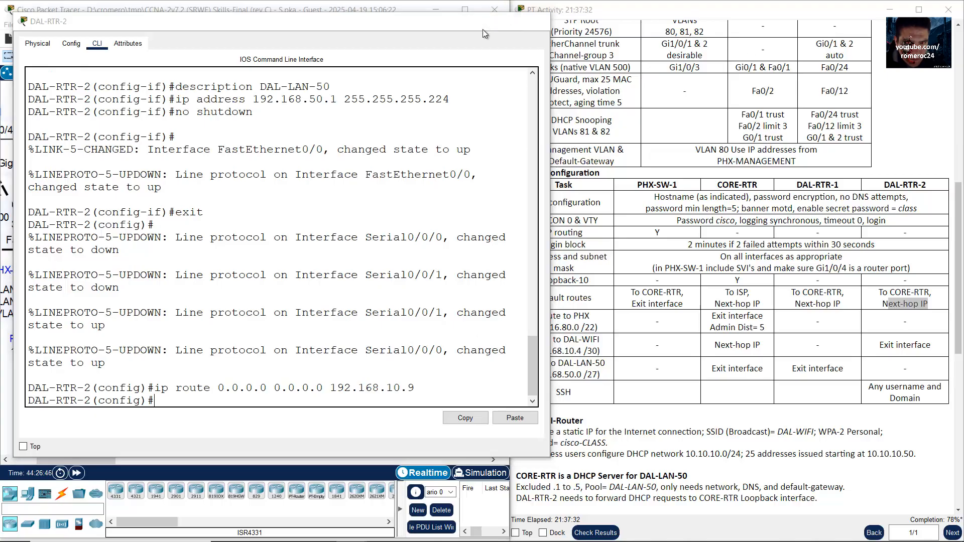
{"action": "left_click", "coordinate": [807, 268]}
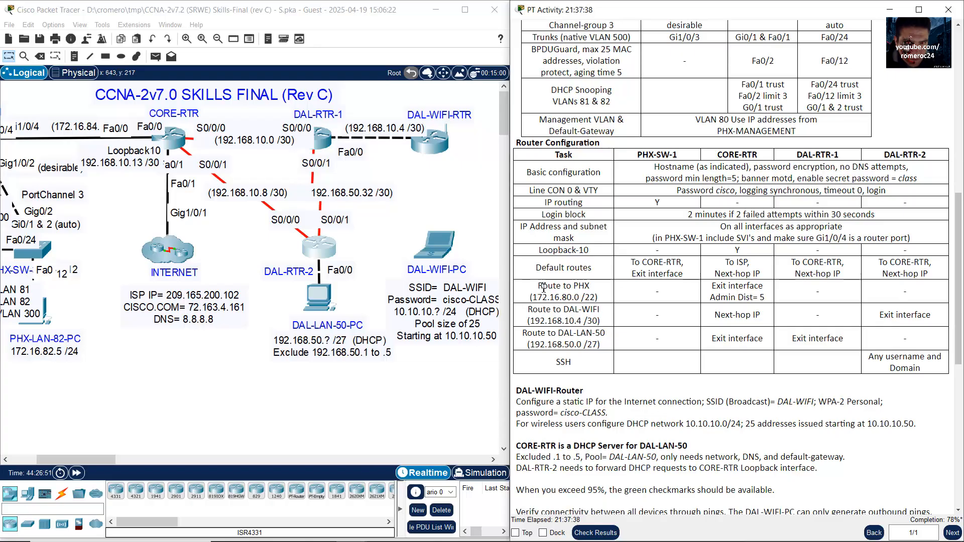
Step: Review the Route to PHX requirement: 172.16.80.0 /22 from CORE-RTR with admin distance 5
{"action": "left_click_drag", "start_coordinate": [539, 290], "coordinate": [594, 292]}
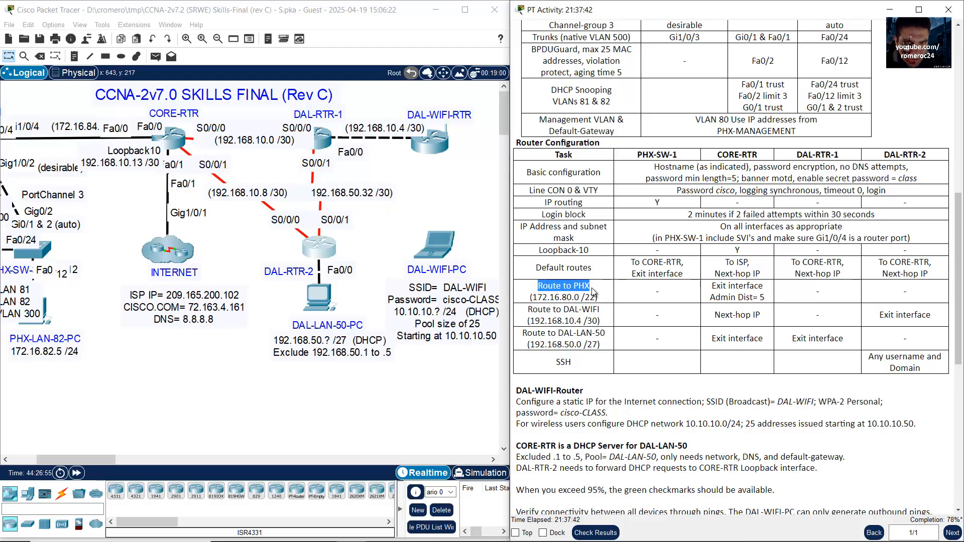
{"action": "left_click_drag", "start_coordinate": [534, 298], "coordinate": [596, 298]}
{"action": "scroll", "coordinate": [596, 308], "scroll_direction": "up", "scroll_amount": 1}
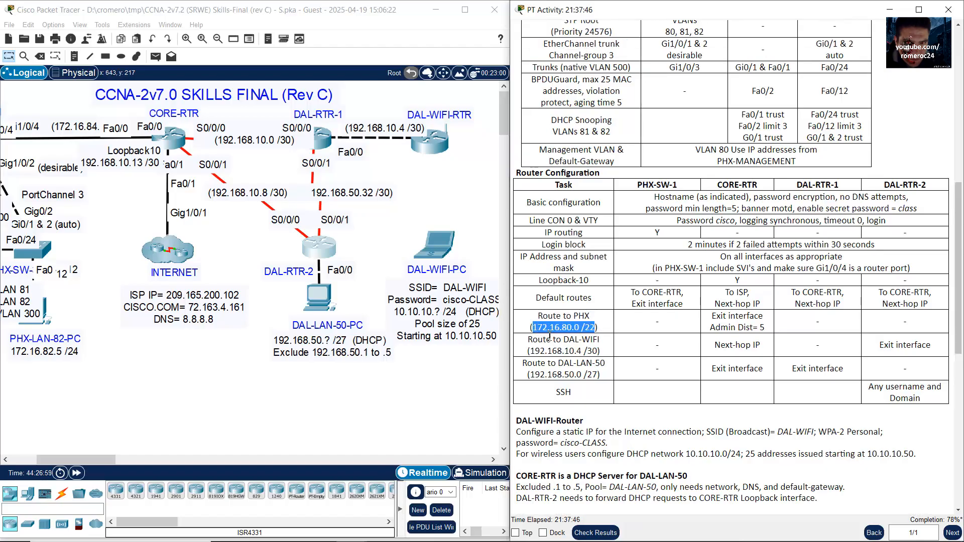
{"action": "left_click_drag", "start_coordinate": [533, 327], "coordinate": [595, 327]}
{"action": "scroll", "coordinate": [661, 328], "scroll_direction": "up", "scroll_amount": 9}
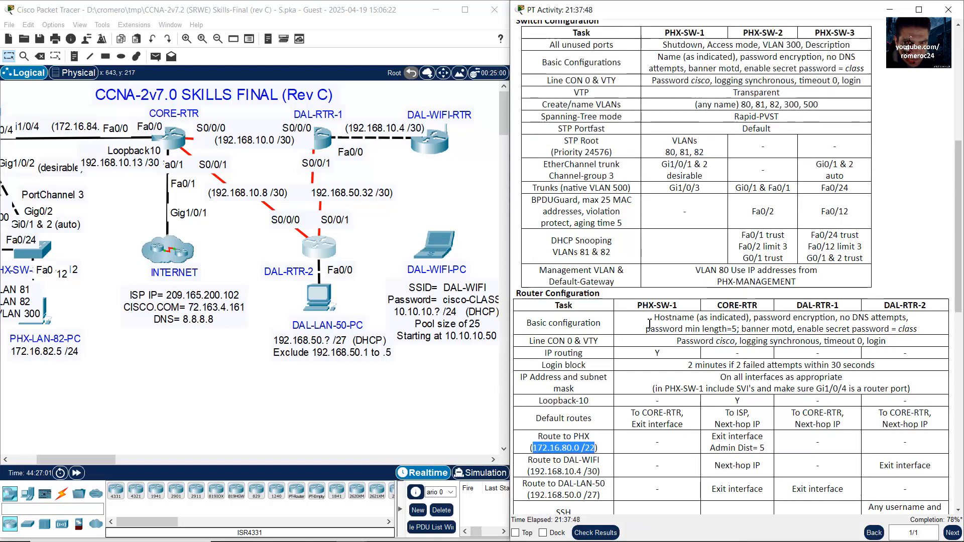
{"action": "scroll", "coordinate": [661, 329], "scroll_direction": "up", "scroll_amount": 4}
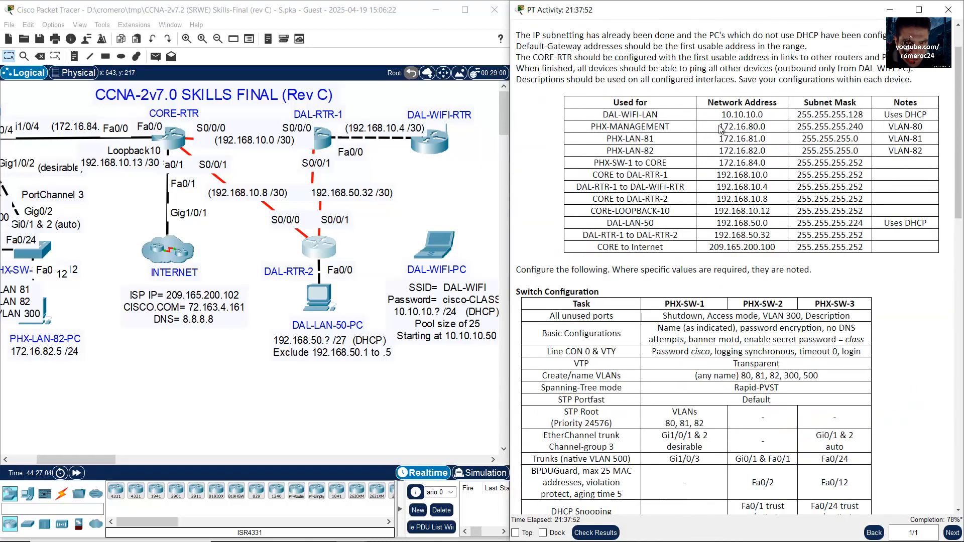
{"action": "left_click_drag", "start_coordinate": [596, 130], "coordinate": [924, 152]}
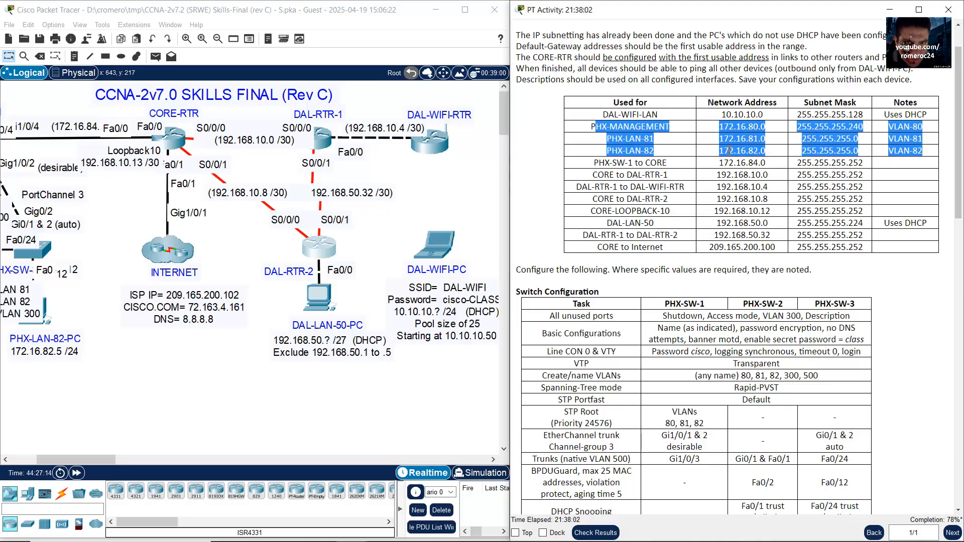
{"action": "scroll", "coordinate": [608, 266], "scroll_direction": "down", "scroll_amount": 7}
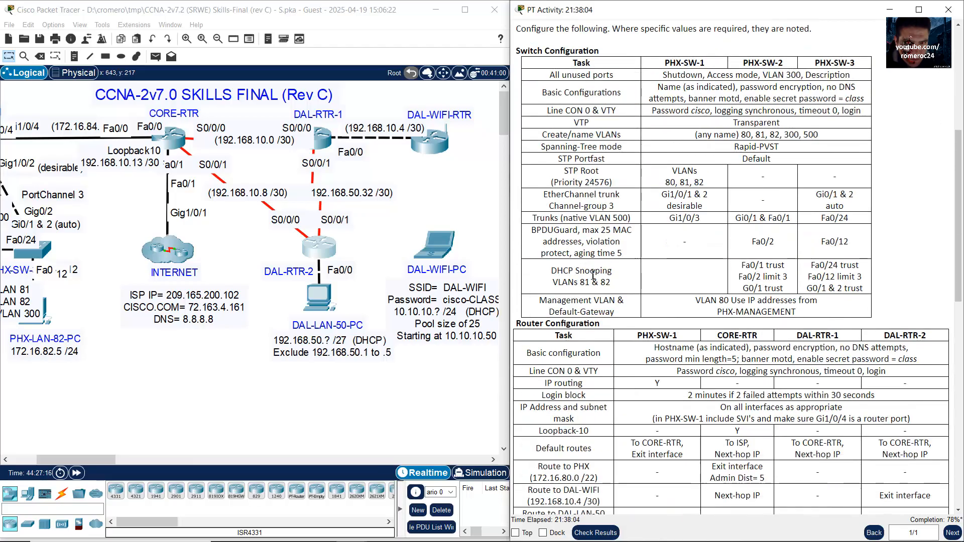
{"action": "scroll", "coordinate": [602, 298], "scroll_direction": "down", "scroll_amount": 1}
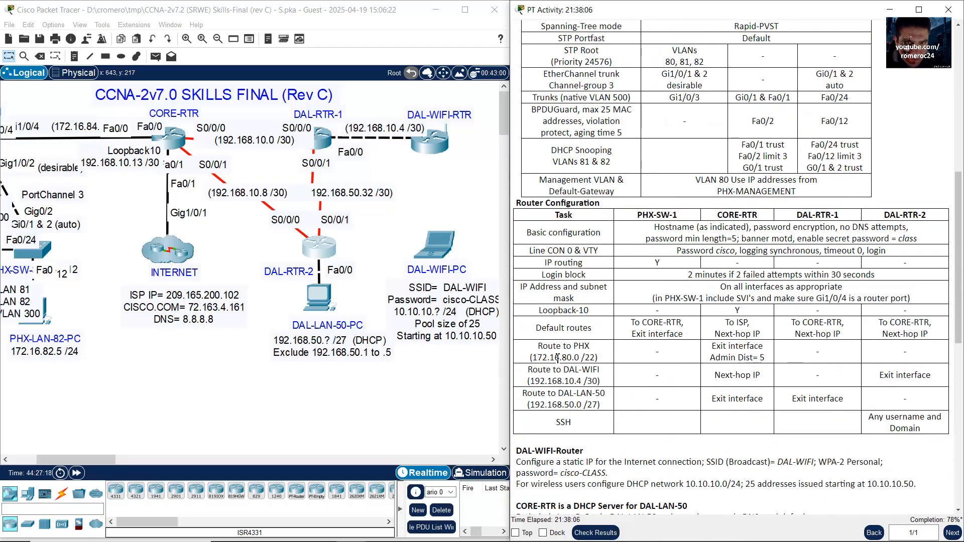
{"action": "left_click_drag", "start_coordinate": [558, 358], "coordinate": [607, 362]}
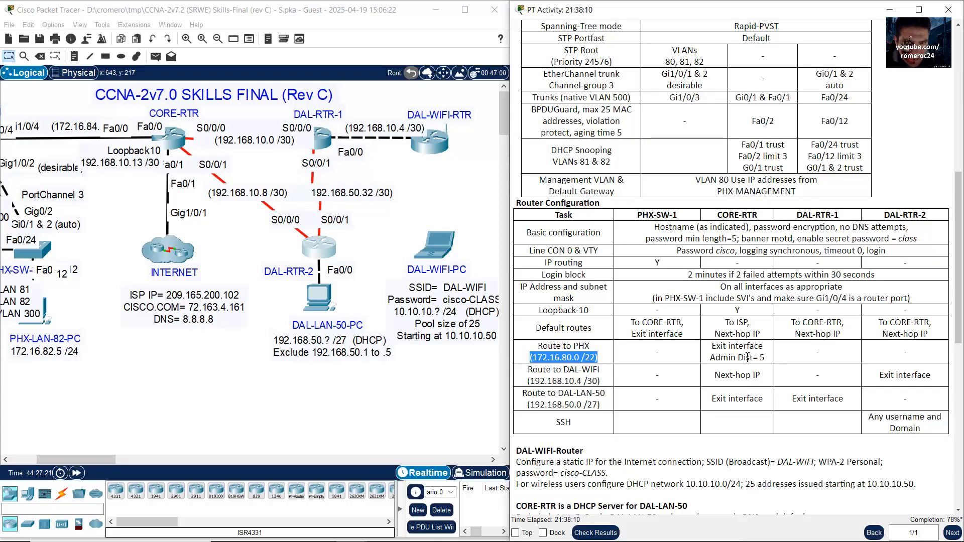
{"action": "left_click_drag", "start_coordinate": [739, 347], "coordinate": [773, 360]}
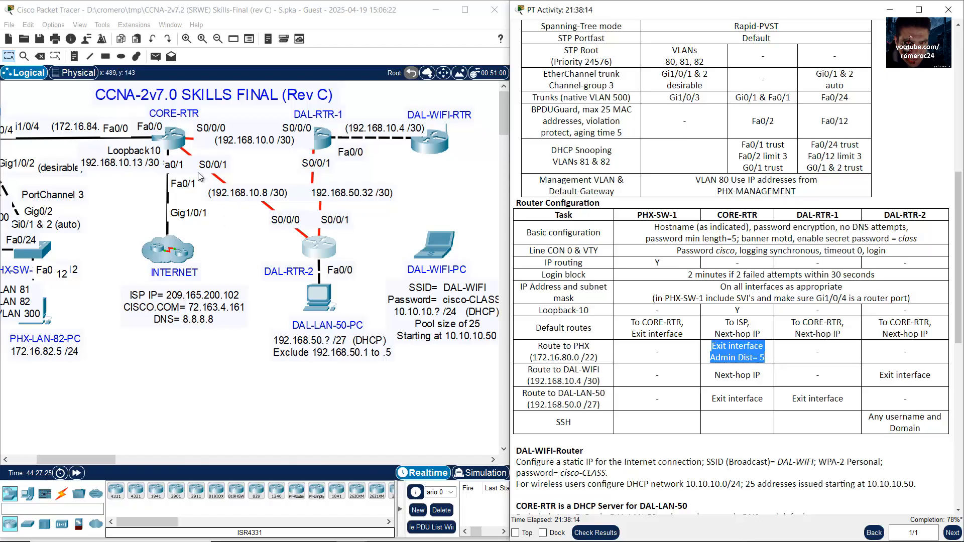
Step: Dismiss the Interface Locked warning and open CORE-RTR's CLI
{"action": "mouse_move", "coordinate": [224, 106]}
{"action": "left_mouse_down"}
{"action": "mouse_move", "coordinate": [180, 133]}
{"action": "mouse_move", "coordinate": [149, 173]}
{"action": "left_mouse_up"}
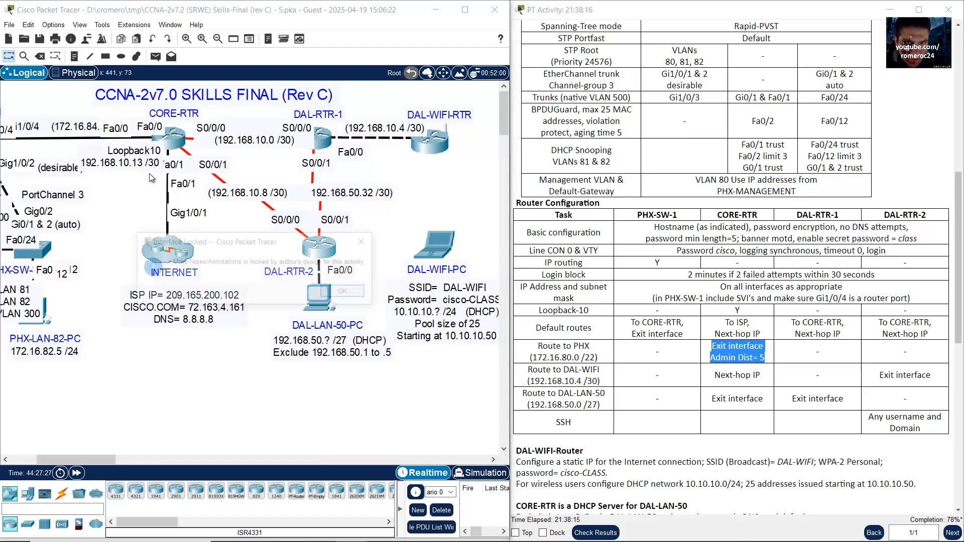
{"action": "left_click", "coordinate": [345, 291]}
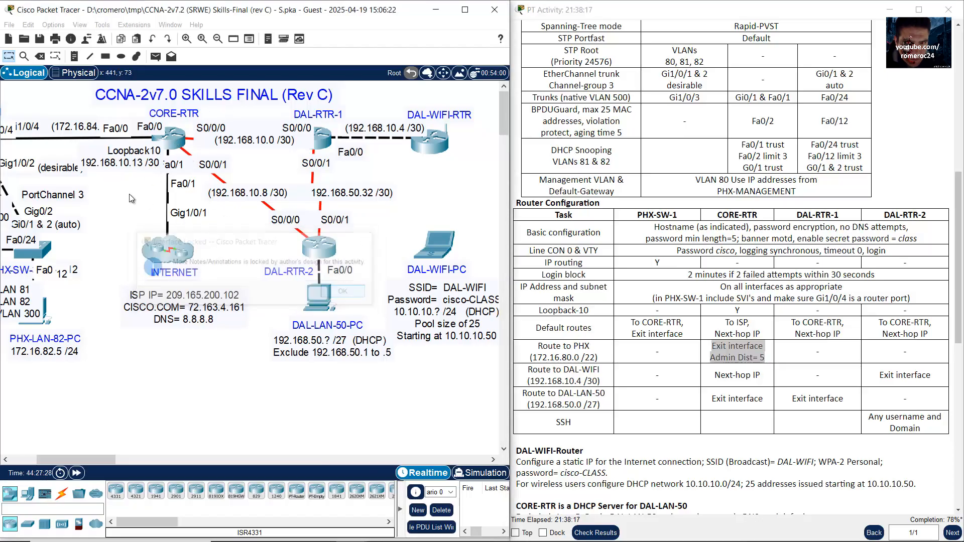
{"action": "left_click", "coordinate": [169, 144]}
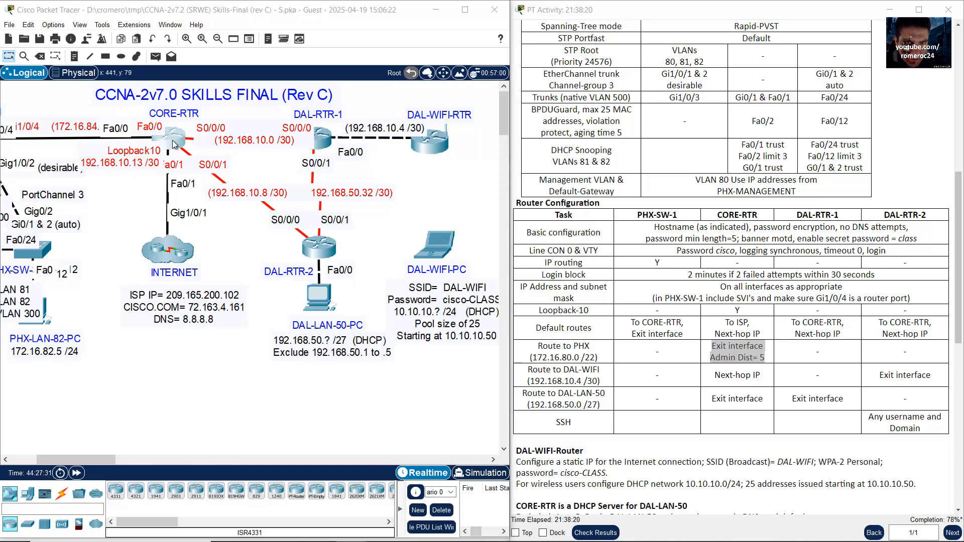
Step: In CORE-RTR's CLI, start the PHX route command with network 172.16.80.0
{"action": "left_click_drag", "start_coordinate": [143, 419], "coordinate": [21, 418]}
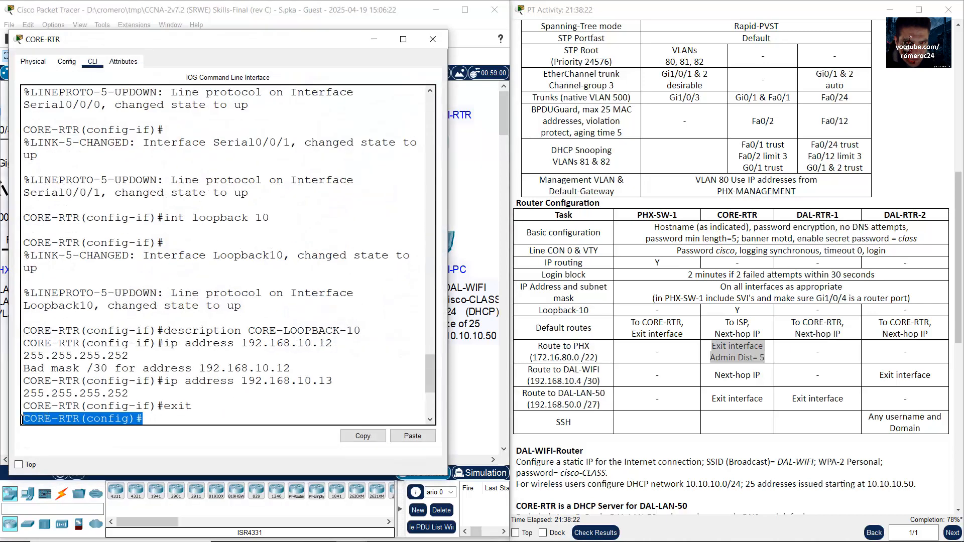
{"action": "left_click", "coordinate": [284, 411]}
{"action": "left_click_drag", "start_coordinate": [447, 288], "coordinate": [515, 287]}
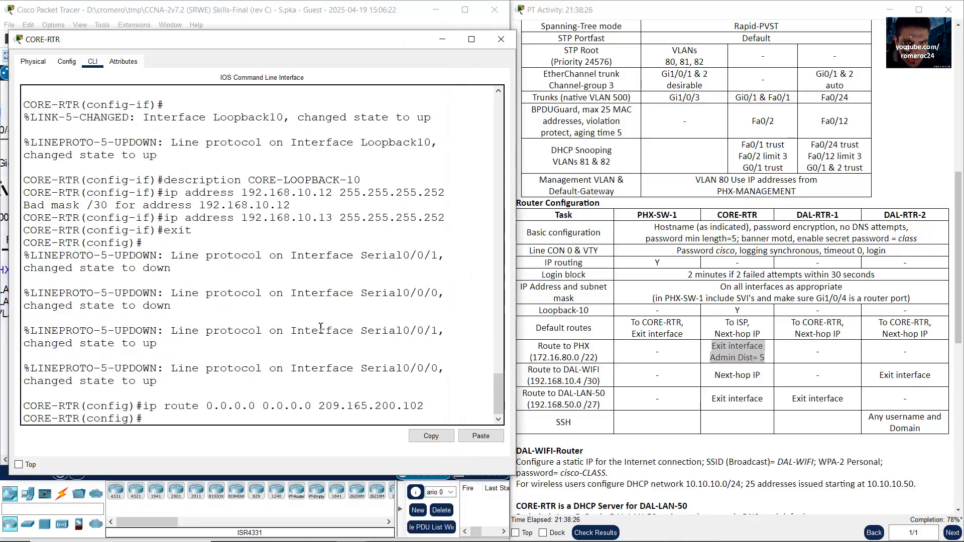
{"action": "type", "text": "i prou"}
{"action": "type", "text": "oute"}
{"action": "left_click", "coordinate": [215, 3]}
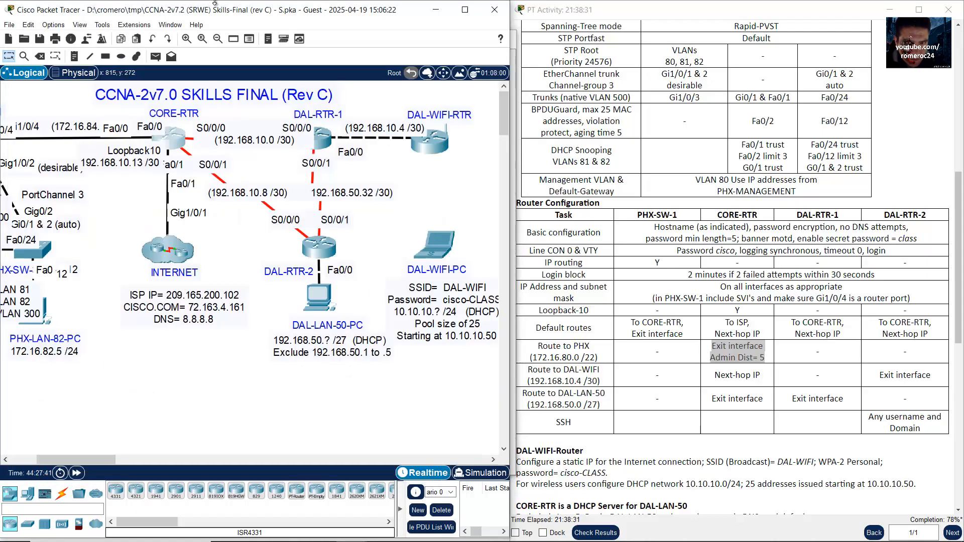
{"action": "left_click", "coordinate": [56, 458]}
{"action": "left_click_drag", "start_coordinate": [210, 412], "coordinate": [28, 154]}
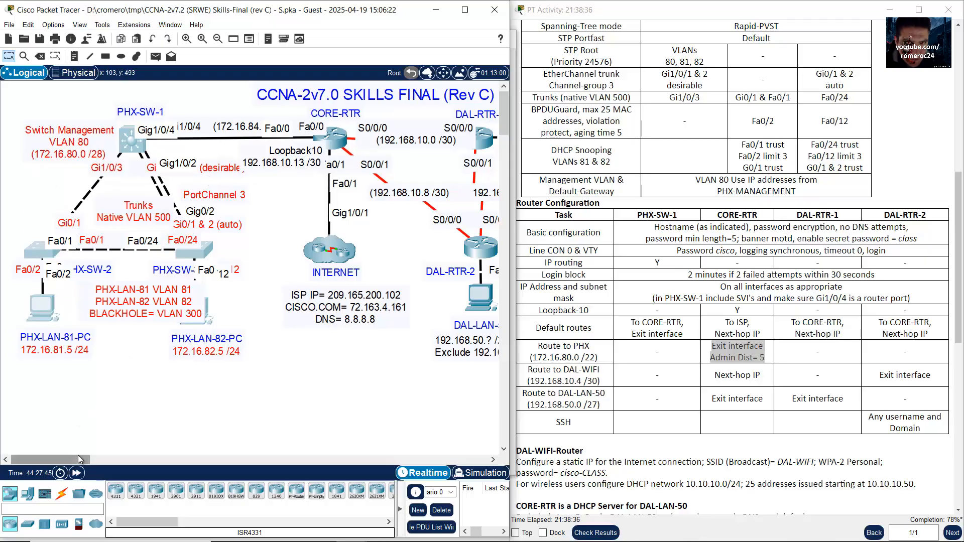
{"action": "left_click_drag", "start_coordinate": [83, 458], "coordinate": [101, 457]}
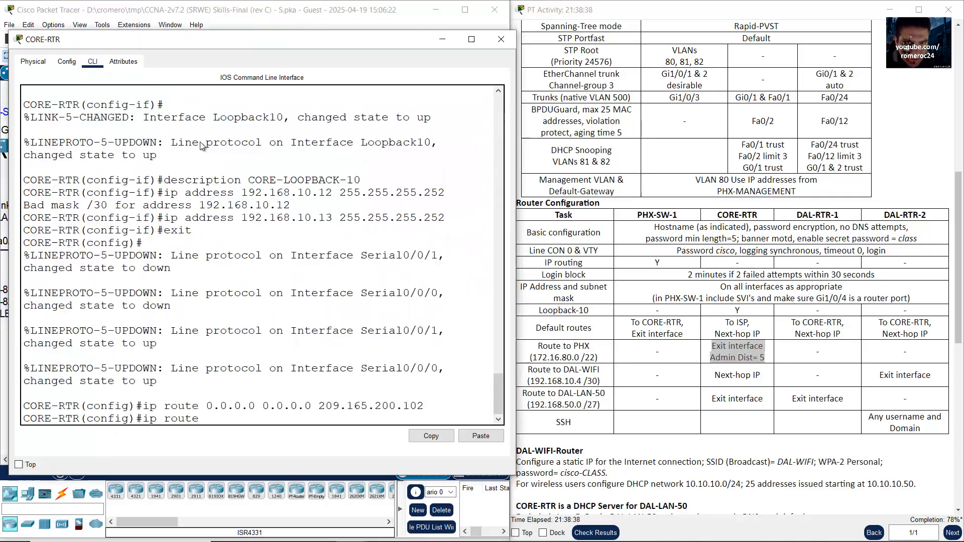
{"action": "left_click", "coordinate": [203, 142]}
{"action": "left_click", "coordinate": [717, 351]}
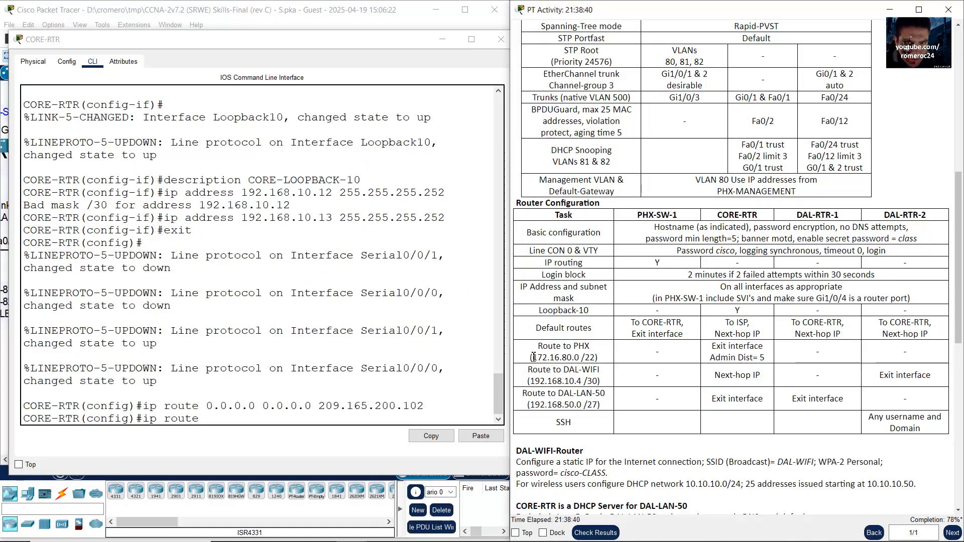
{"action": "left_click_drag", "start_coordinate": [532, 357], "coordinate": [571, 357]}
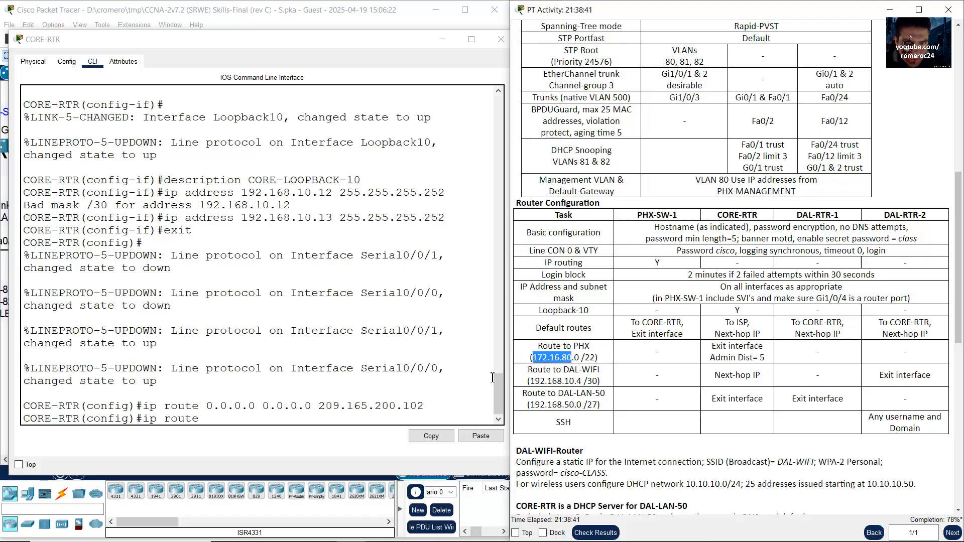
{"action": "left_click", "coordinate": [322, 418]}
{"action": "type", "text": "172.16."}
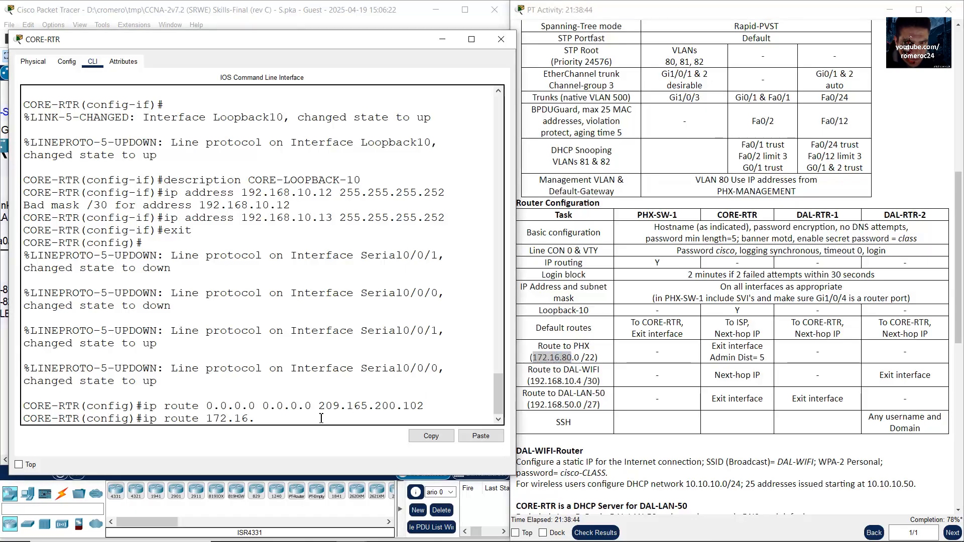
{"action": "type", "text": "80.0"}
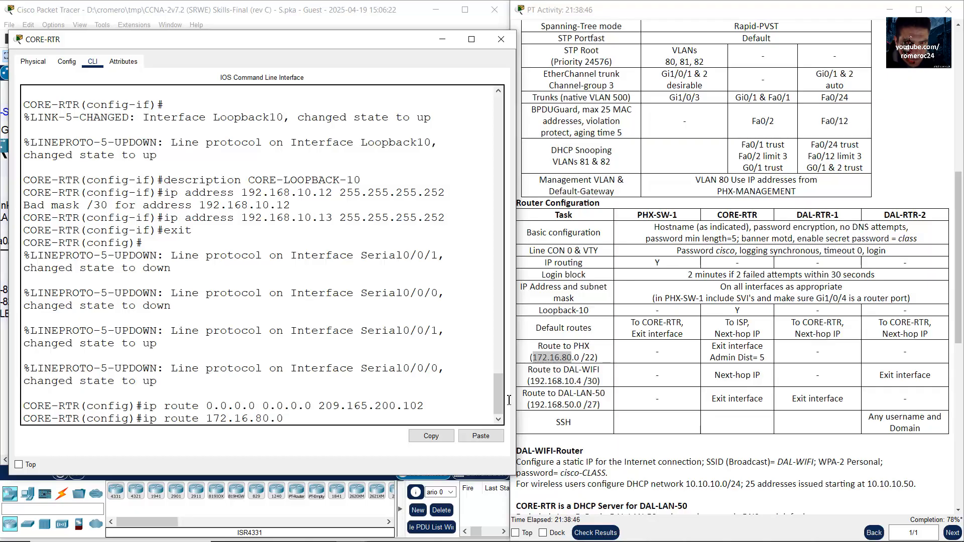
Step: Add the 255.255.252.0 mask for the /22 PHX network
{"action": "left_click_drag", "start_coordinate": [580, 357], "coordinate": [598, 357]}
{"action": "left_click", "coordinate": [327, 415]}
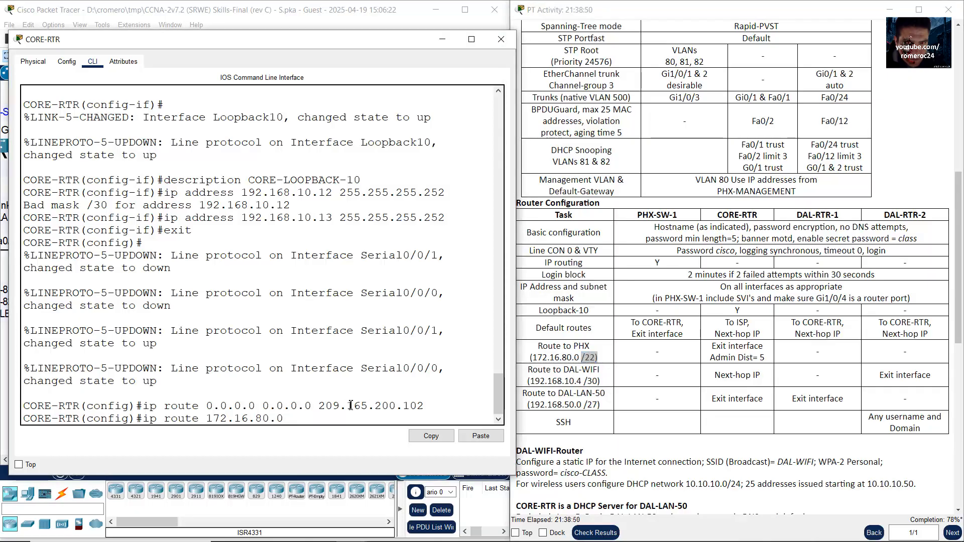
{"action": "type", "text": "255.255.252.0"}
{"action": "left_click_drag", "start_coordinate": [290, 418], "coordinate": [367, 417]}
{"action": "left_click", "coordinate": [283, 423]}
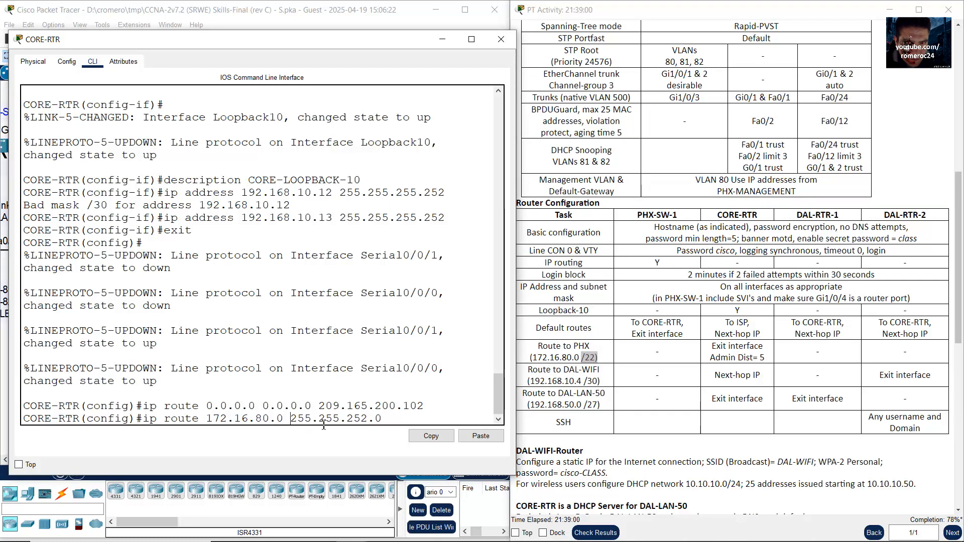
{"action": "left_click_drag", "start_coordinate": [291, 421], "coordinate": [370, 419]}
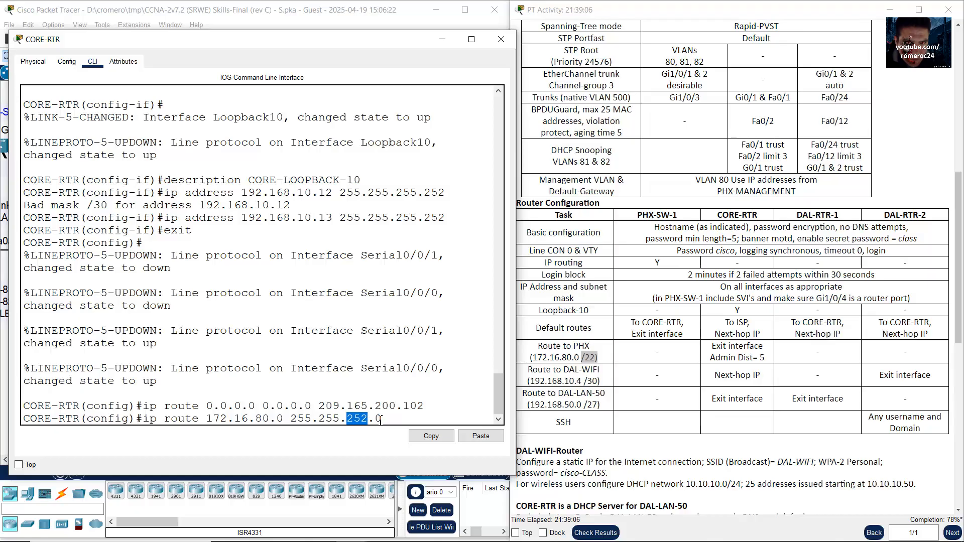
{"action": "left_click", "coordinate": [384, 418]}
Step: Confirm the Fa0/0 exit interface and finish the route with administrative distance 5
{"action": "left_click_drag", "start_coordinate": [715, 346], "coordinate": [762, 347]}
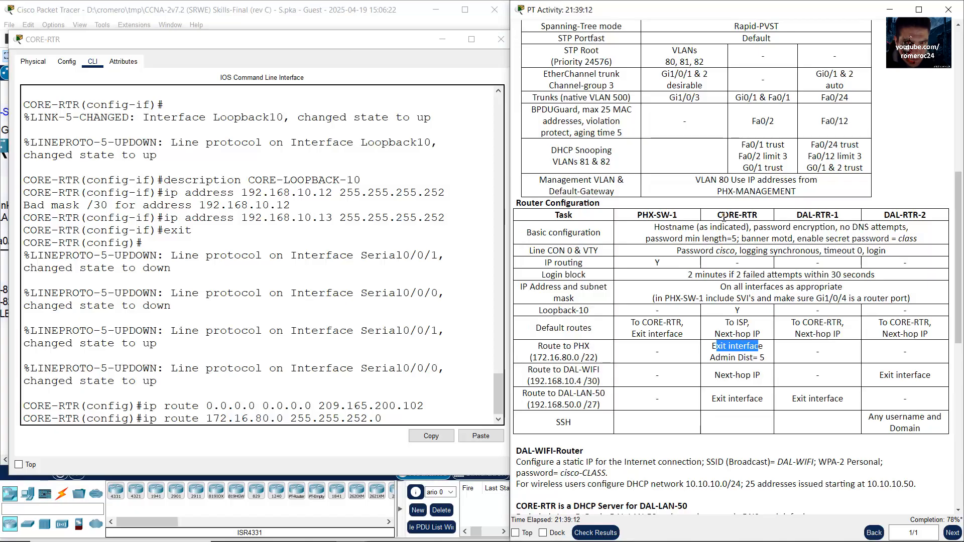
{"action": "left_click_drag", "start_coordinate": [720, 216], "coordinate": [758, 216]}
{"action": "left_click", "coordinate": [247, 11]}
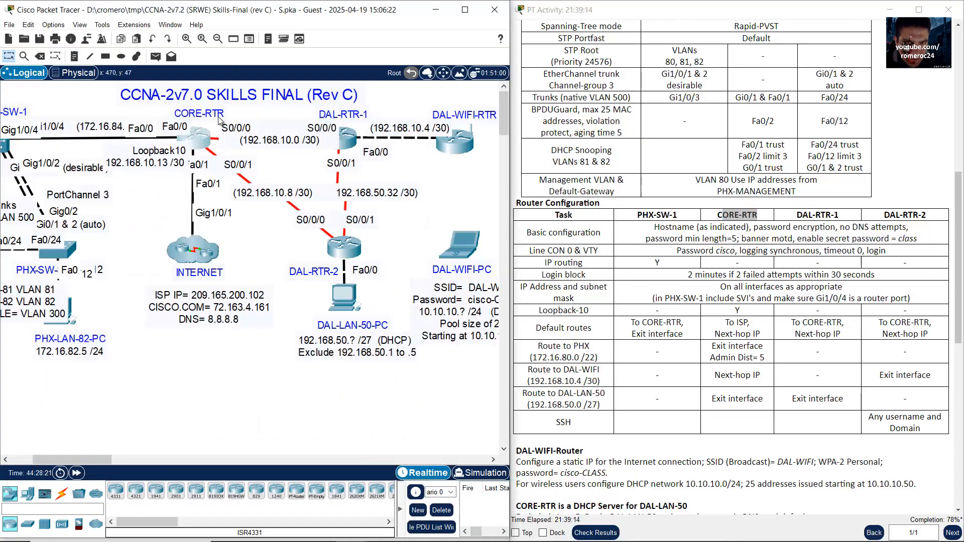
{"action": "left_click_drag", "start_coordinate": [248, 109], "coordinate": [173, 141]}
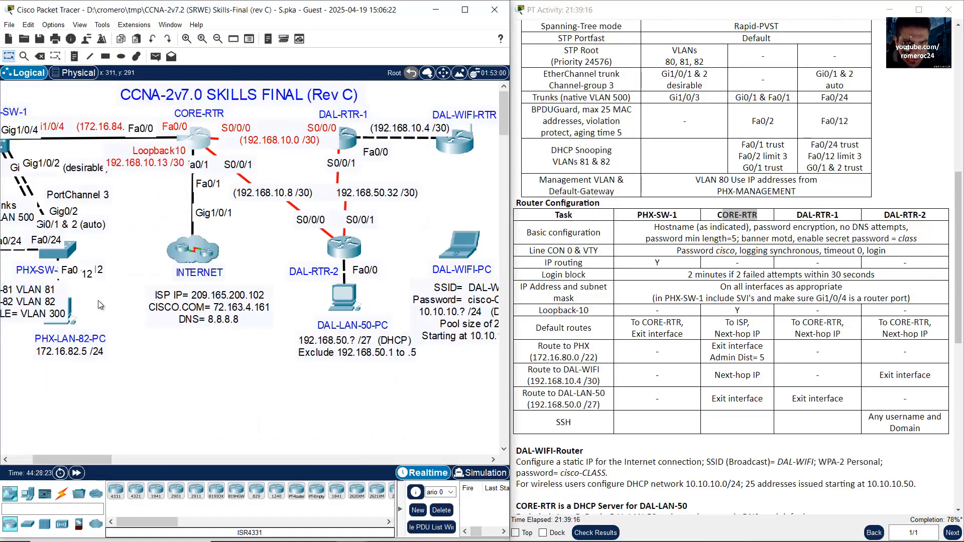
{"action": "left_click_drag", "start_coordinate": [98, 300], "coordinate": [6, 181]}
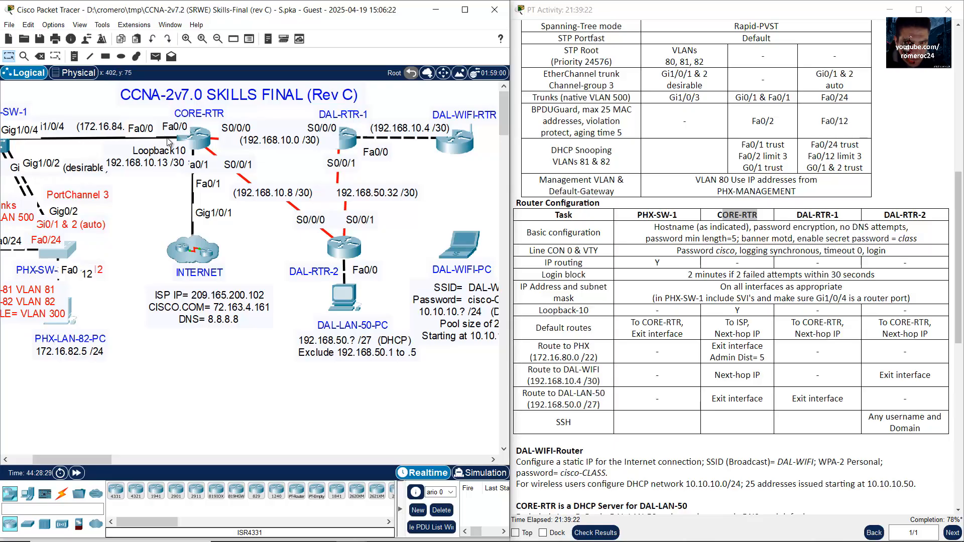
{"action": "left_click", "coordinate": [203, 142]}
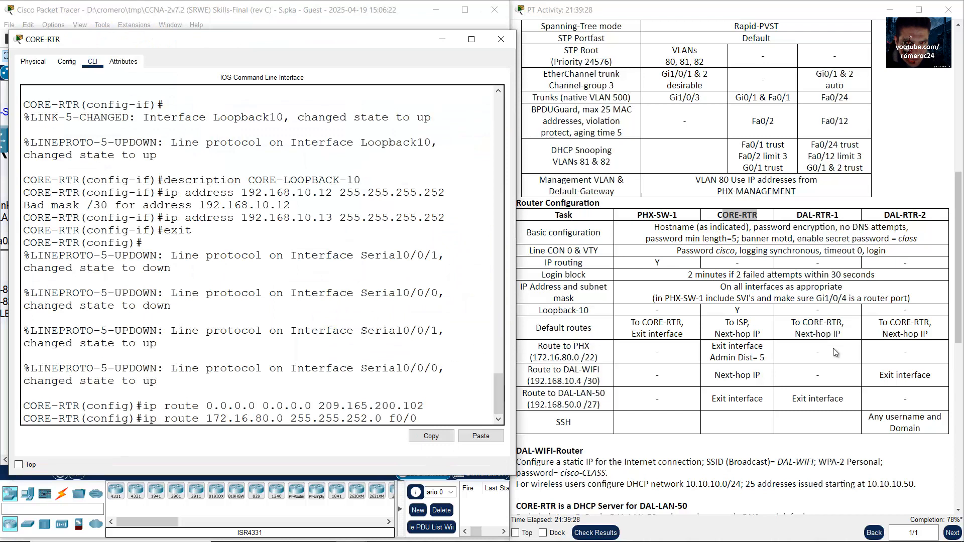
{"action": "left_click", "coordinate": [717, 358]}
{"action": "left_click_drag", "start_coordinate": [715, 358], "coordinate": [765, 358]}
{"action": "left_click", "coordinate": [757, 358]}
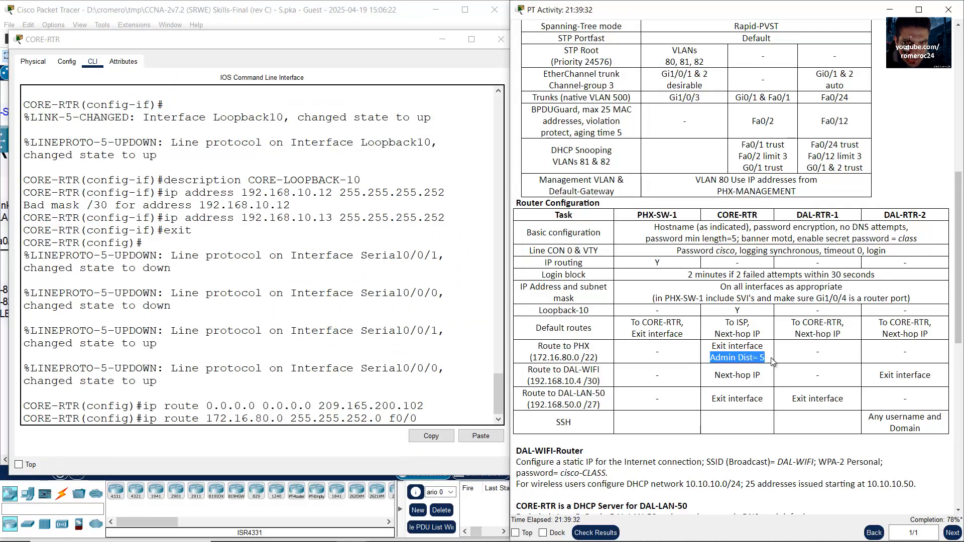
{"action": "left_click", "coordinate": [454, 418]}
{"action": "type", "text": "5"}
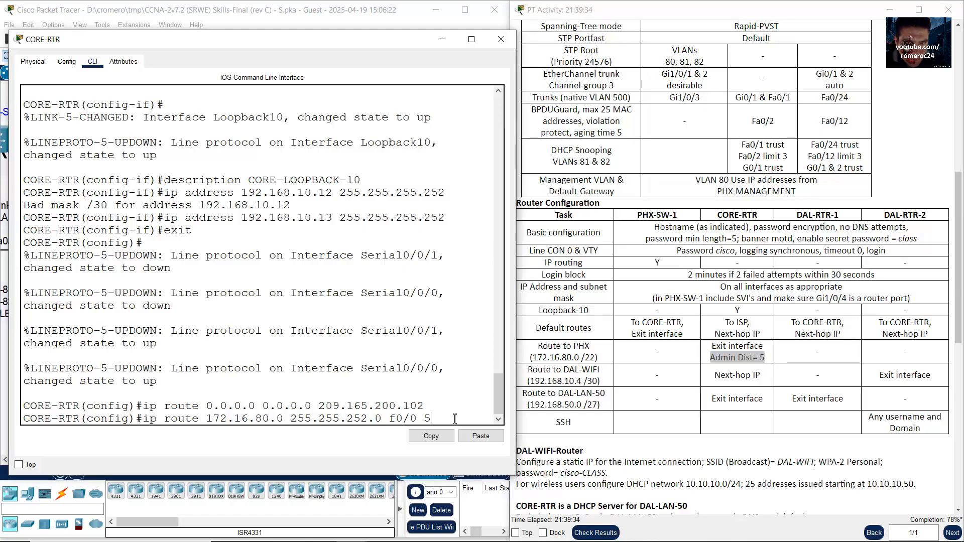
{"action": "key", "text": "Return"}
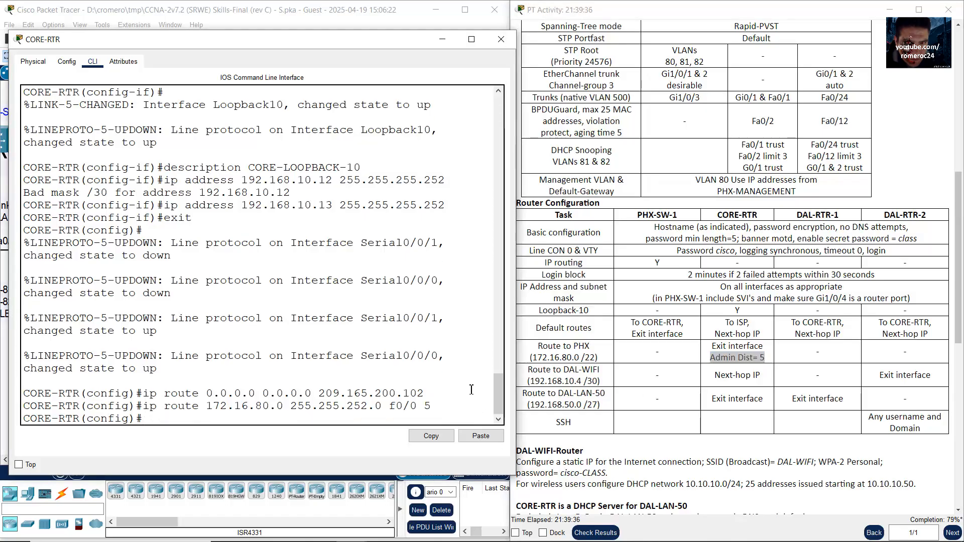
Step: Review the Route to DAL-WIFI requirement and locate DAL-WIFI-RTR's link labels on the diagram
{"action": "left_click", "coordinate": [442, 40]}
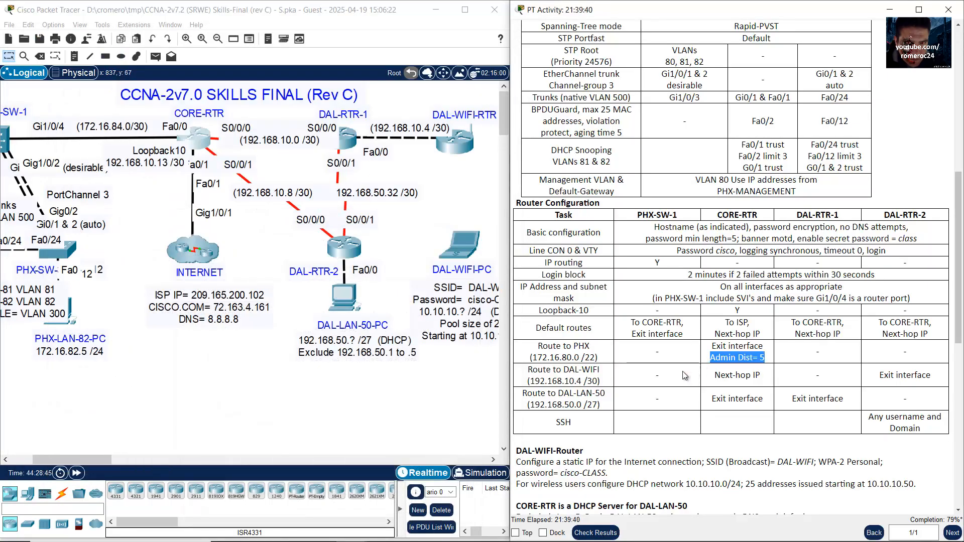
{"action": "left_click_drag", "start_coordinate": [531, 374], "coordinate": [609, 386]}
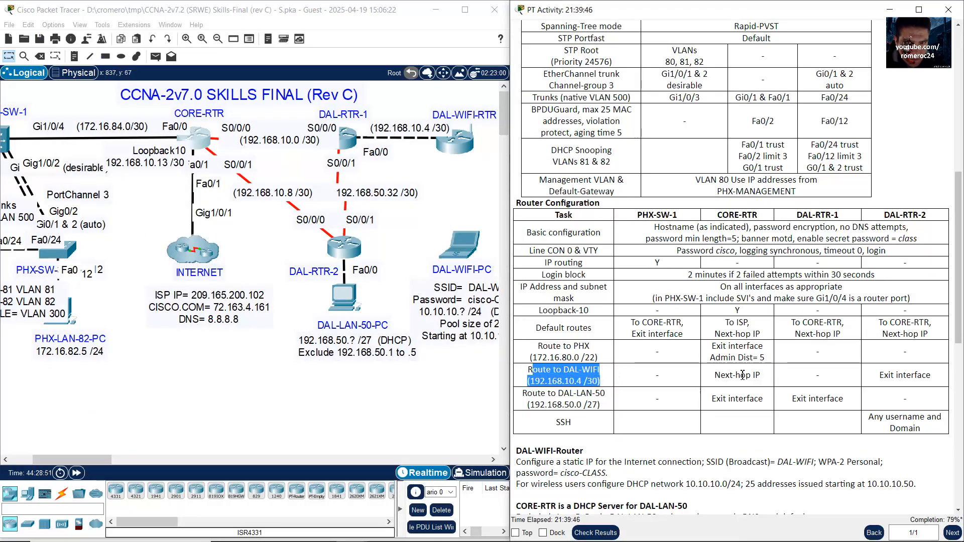
{"action": "left_click", "coordinate": [724, 378]}
{"action": "triple_click", "coordinate": [742, 377]}
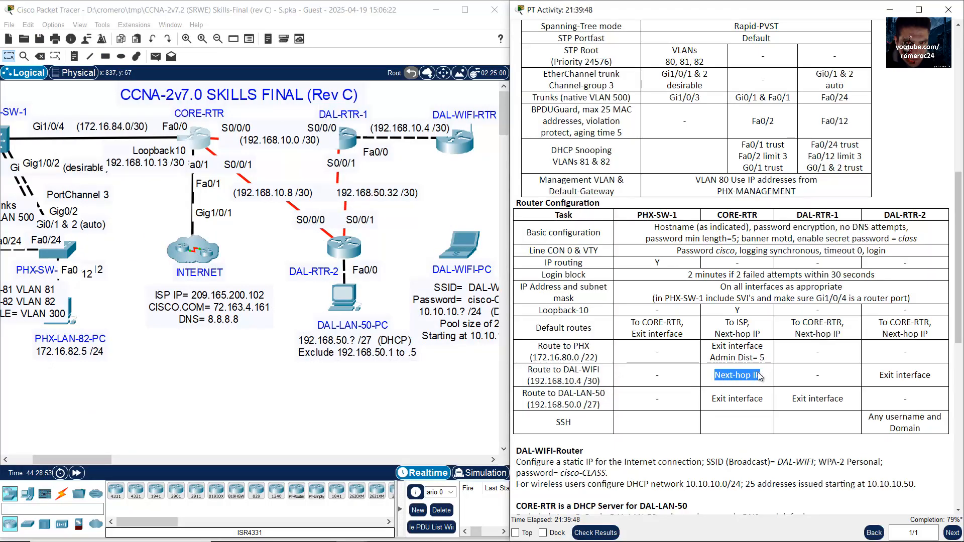
{"action": "left_click", "coordinate": [403, 160]}
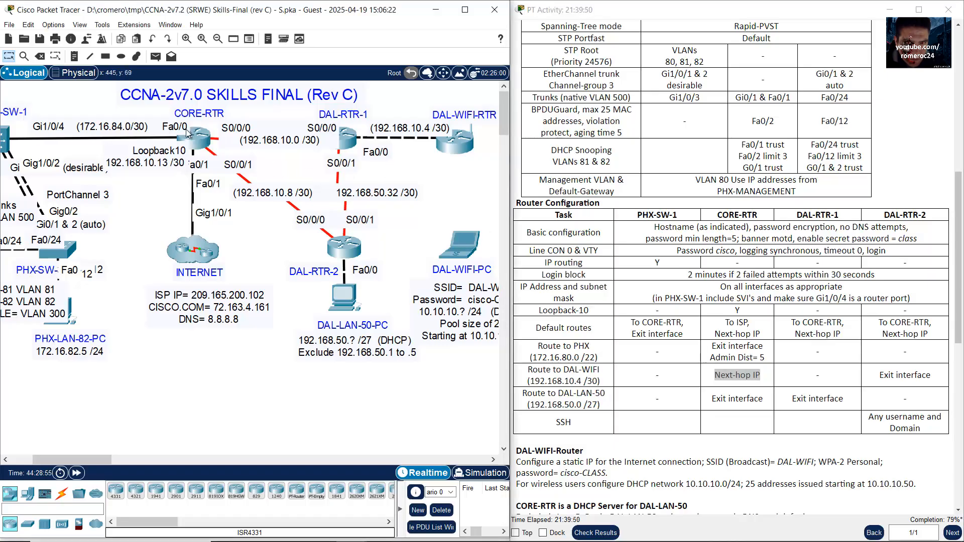
{"action": "left_click_drag", "start_coordinate": [204, 138], "coordinate": [234, 158]}
{"action": "left_click", "coordinate": [422, 162]}
{"action": "left_click_drag", "start_coordinate": [457, 145], "coordinate": [381, 109]}
{"action": "left_click", "coordinate": [350, 292]}
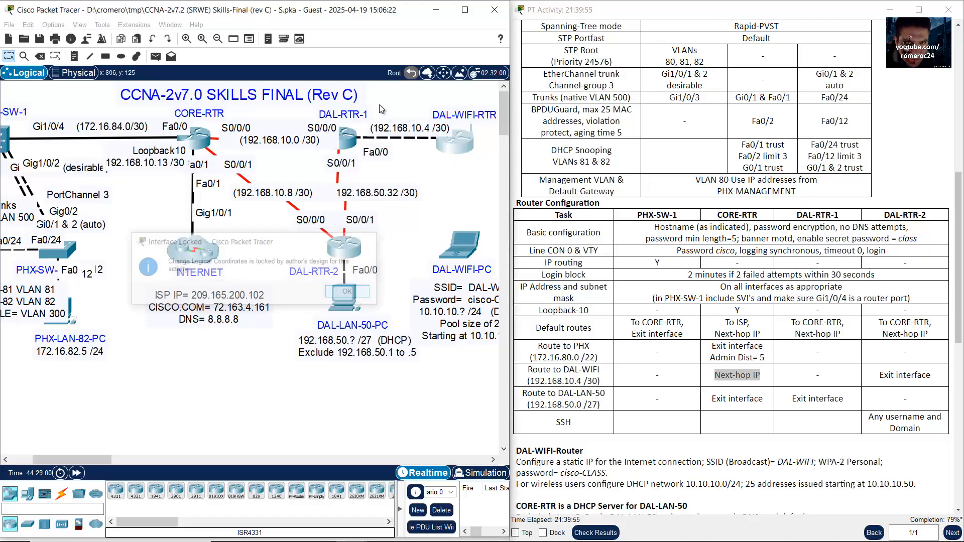
{"action": "left_click_drag", "start_coordinate": [386, 111], "coordinate": [470, 177]}
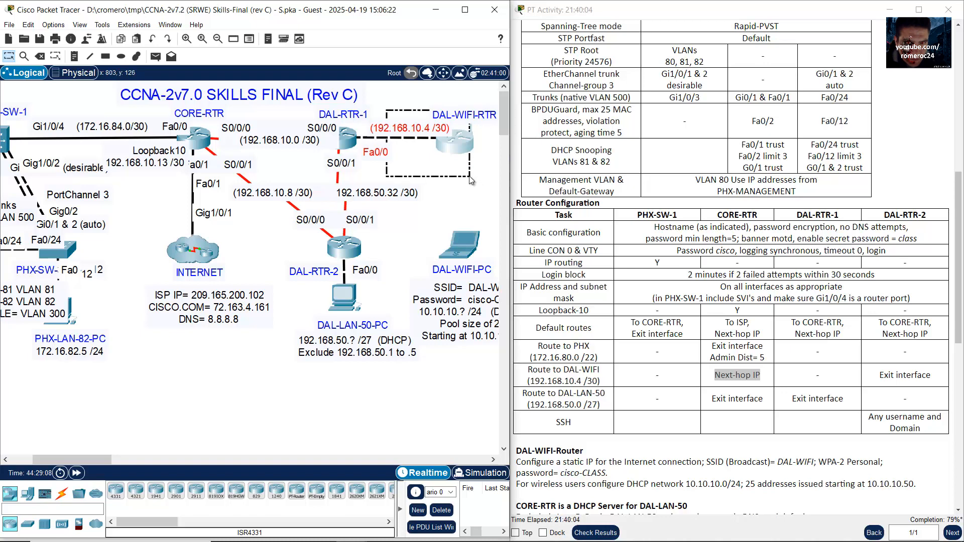
{"action": "left_click_drag", "start_coordinate": [470, 180], "coordinate": [471, 180]}
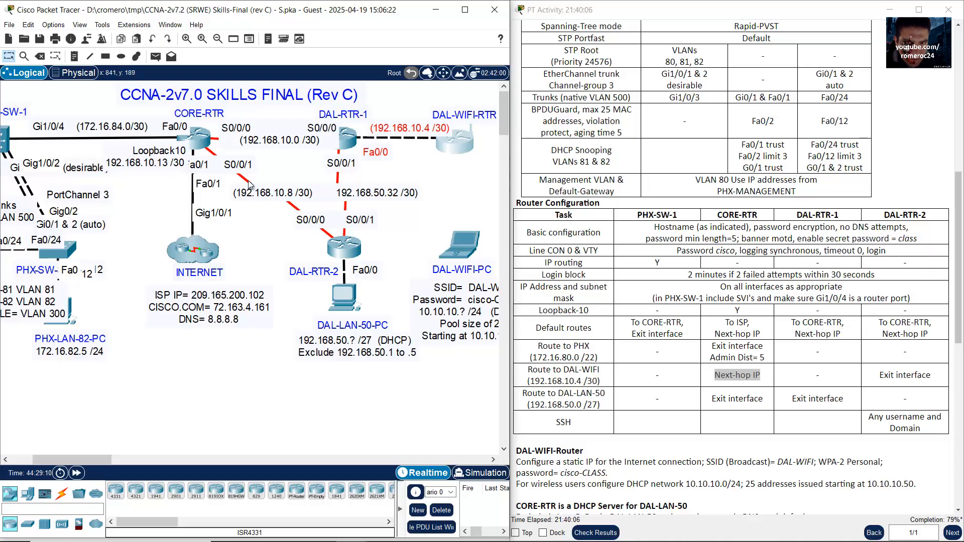
Step: In CORE-RTR's CLI, type the DAL-WIFI network 192.168.10.4 and check its /30 prefix
{"action": "left_click", "coordinate": [199, 138]}
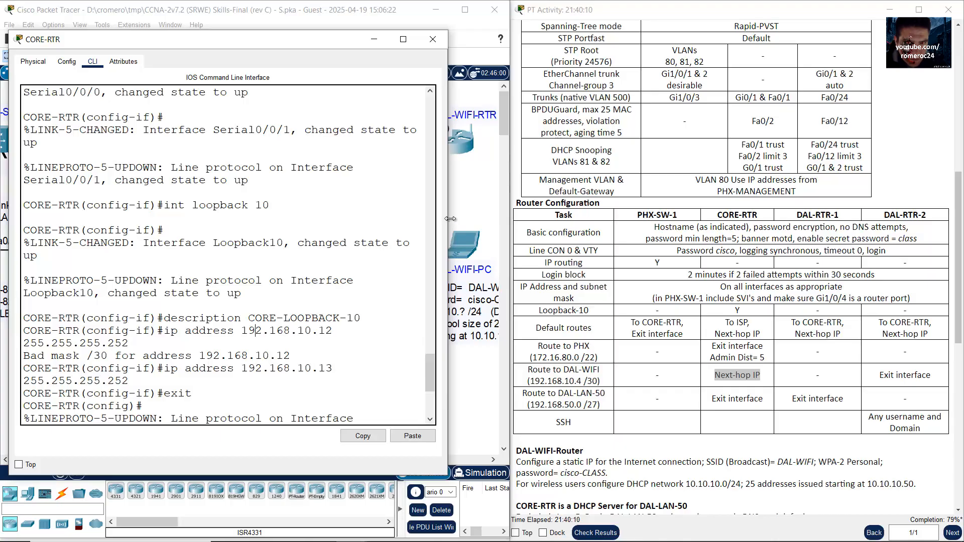
{"action": "left_click_drag", "start_coordinate": [454, 221], "coordinate": [522, 221]}
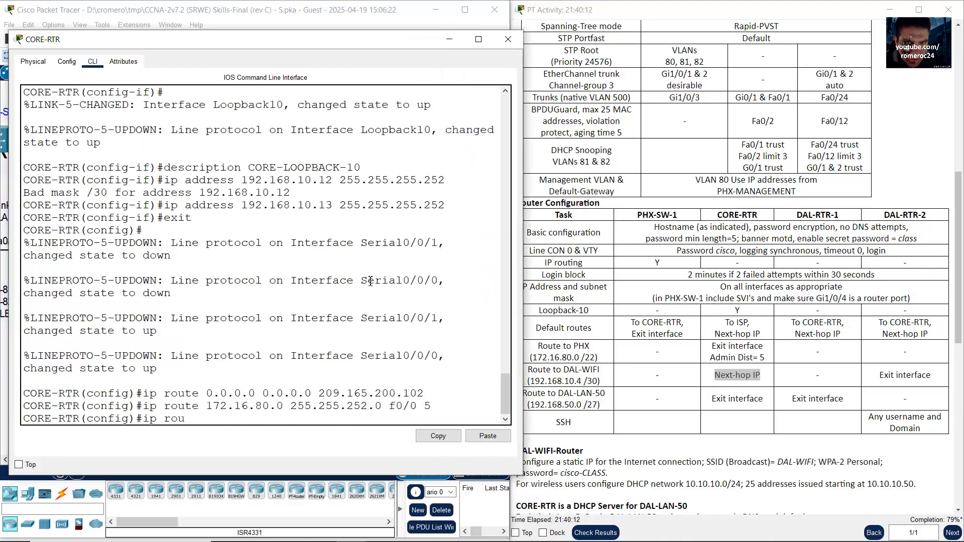
{"action": "left_click_drag", "start_coordinate": [533, 381], "coordinate": [581, 379]}
{"action": "left_click", "coordinate": [315, 308]}
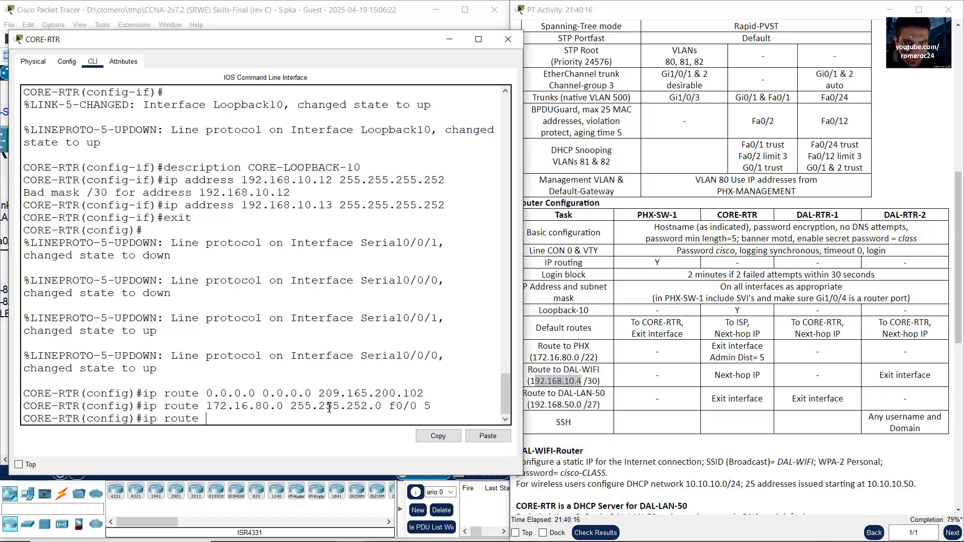
{"action": "type", "text": "192.168.0"}
{"action": "key", "text": "BackSpace"}
{"action": "type", "text": "10.4"}
{"action": "left_click", "coordinate": [296, 17]}
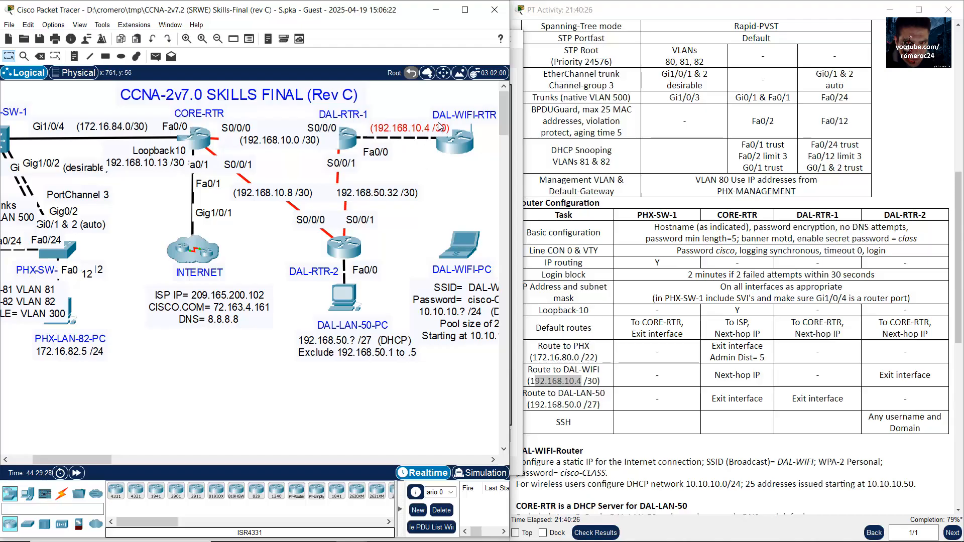
{"action": "left_click", "coordinate": [592, 390]}
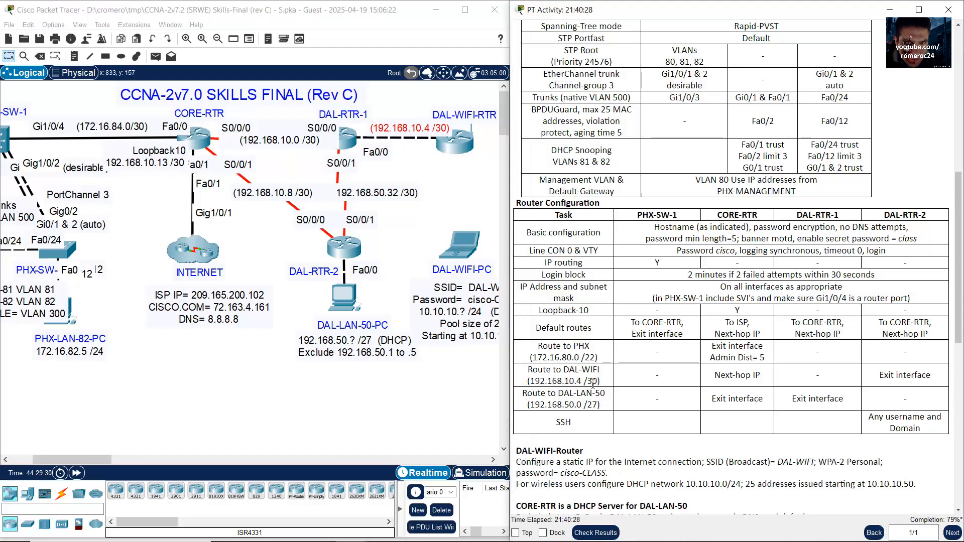
{"action": "left_click_drag", "start_coordinate": [586, 381], "coordinate": [601, 381]}
{"action": "left_click", "coordinate": [197, 146]}
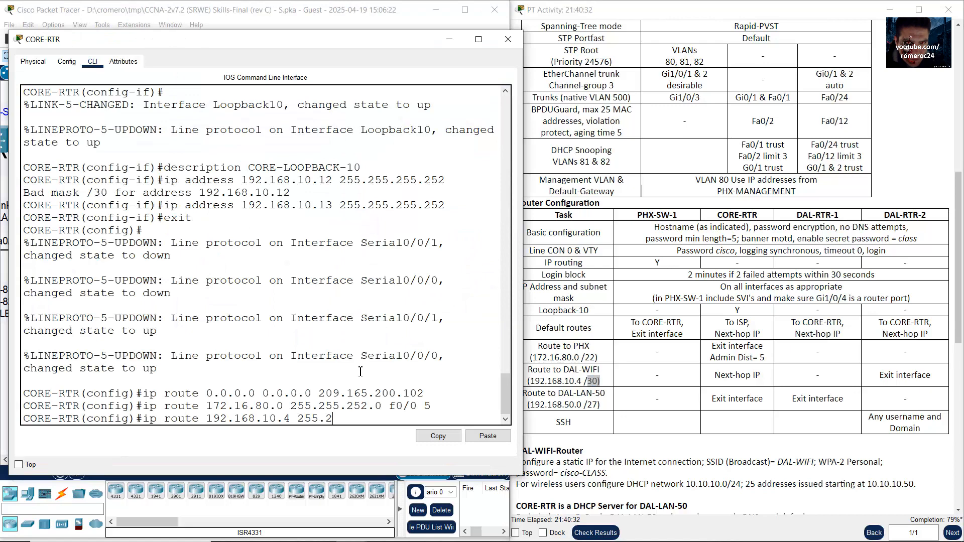
Step: Complete CORE-RTR's DAL-WIFI route with mask 255.255.255.252 and next hop 192.168.10.2
{"action": "type", "text": "255.255.255.252"}
{"action": "left_click", "coordinate": [736, 370]}
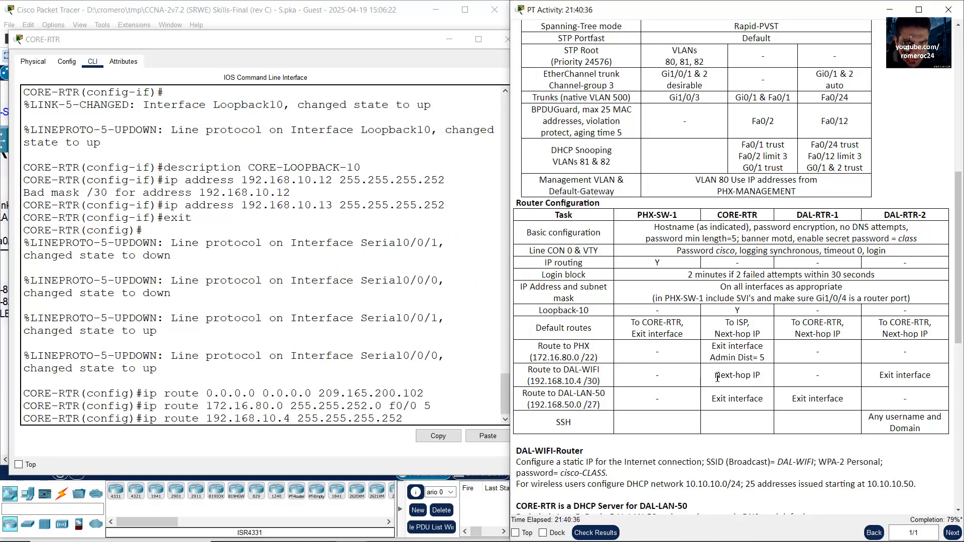
{"action": "left_click_drag", "start_coordinate": [715, 376], "coordinate": [760, 376]}
{"action": "left_click", "coordinate": [345, 19]}
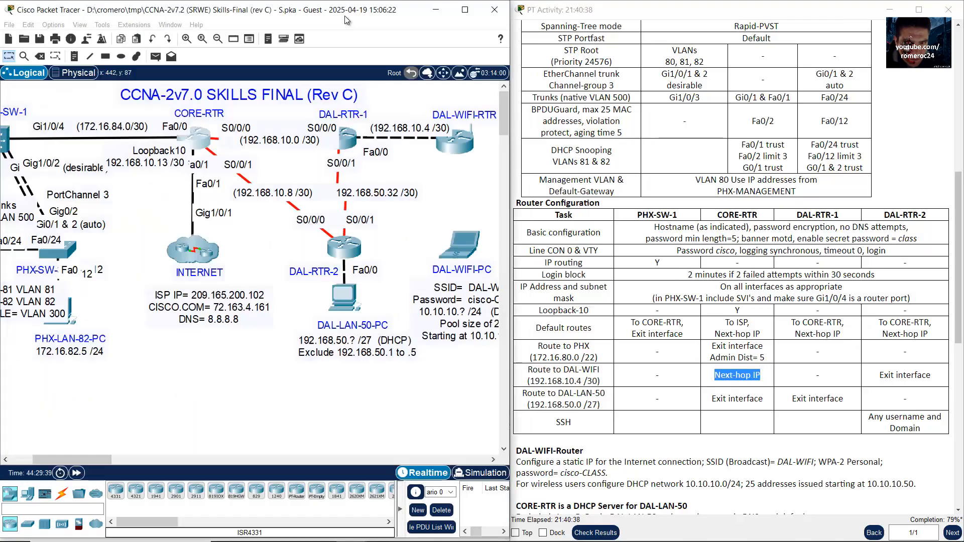
{"action": "left_click_drag", "start_coordinate": [251, 113], "coordinate": [181, 126]}
{"action": "left_click", "coordinate": [260, 112]}
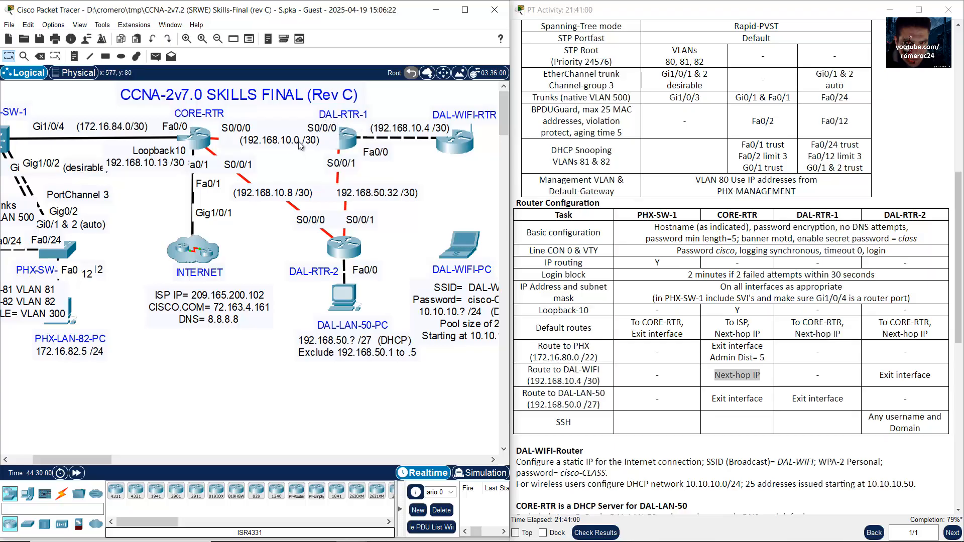
{"action": "left_click", "coordinate": [205, 139]}
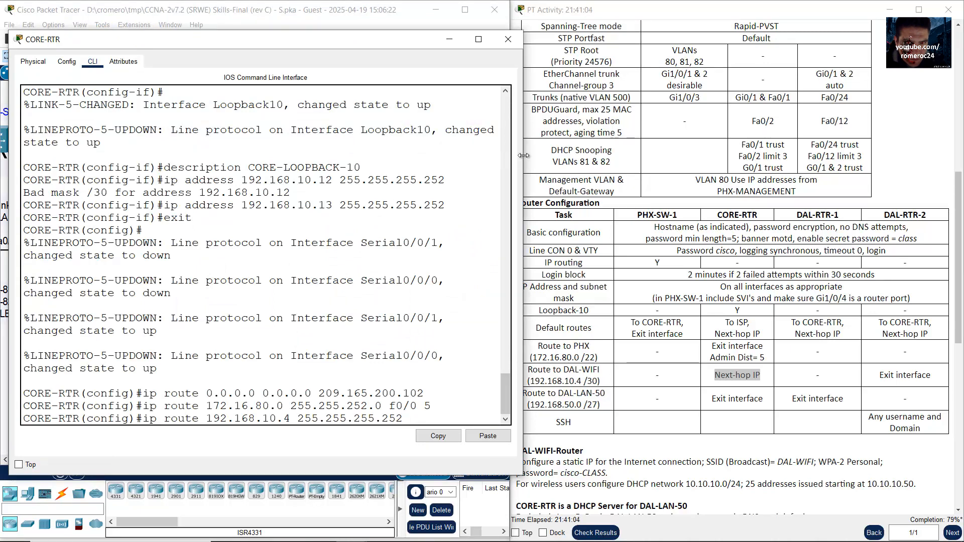
{"action": "left_click_drag", "start_coordinate": [521, 165], "coordinate": [570, 165]}
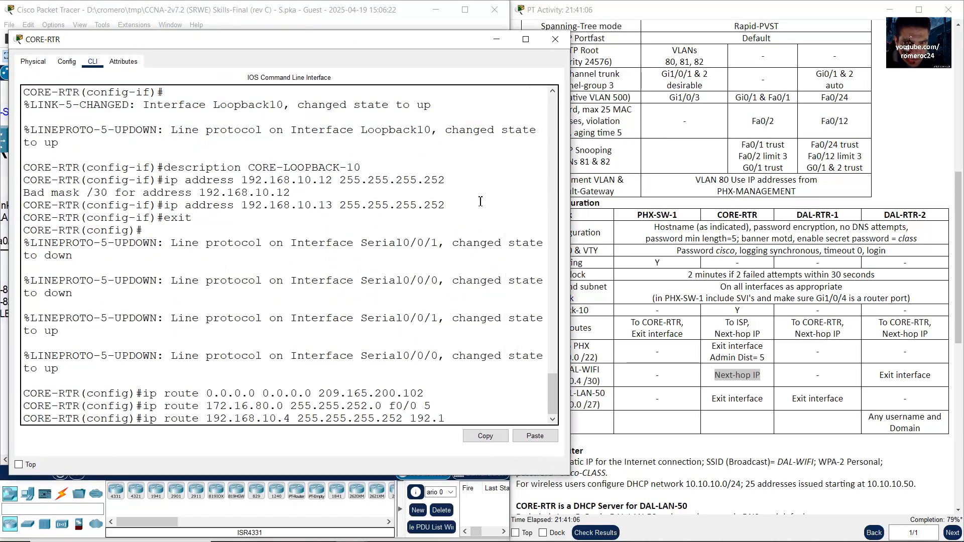
{"action": "type", "text": "68.10.2"}
{"action": "key", "text": "Return"}
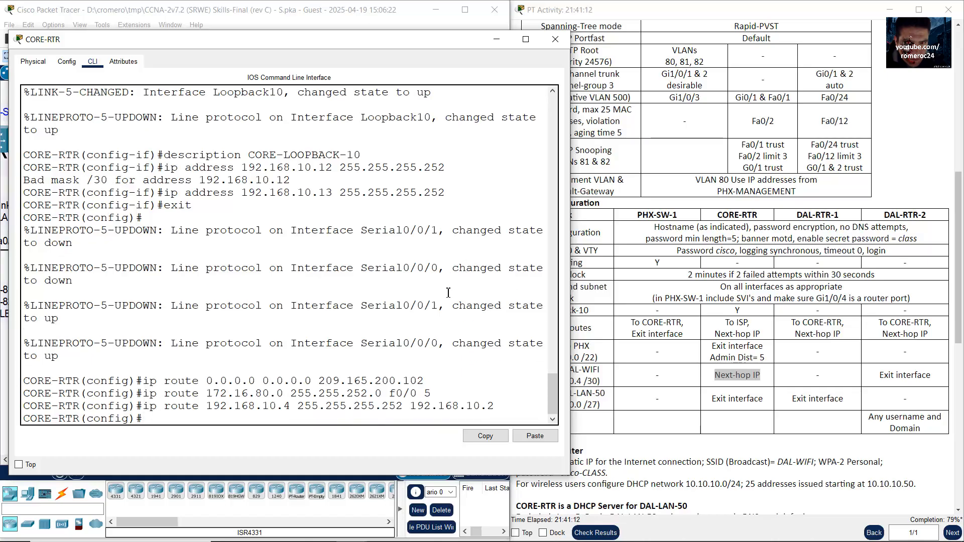
{"action": "left_click", "coordinate": [354, 15]}
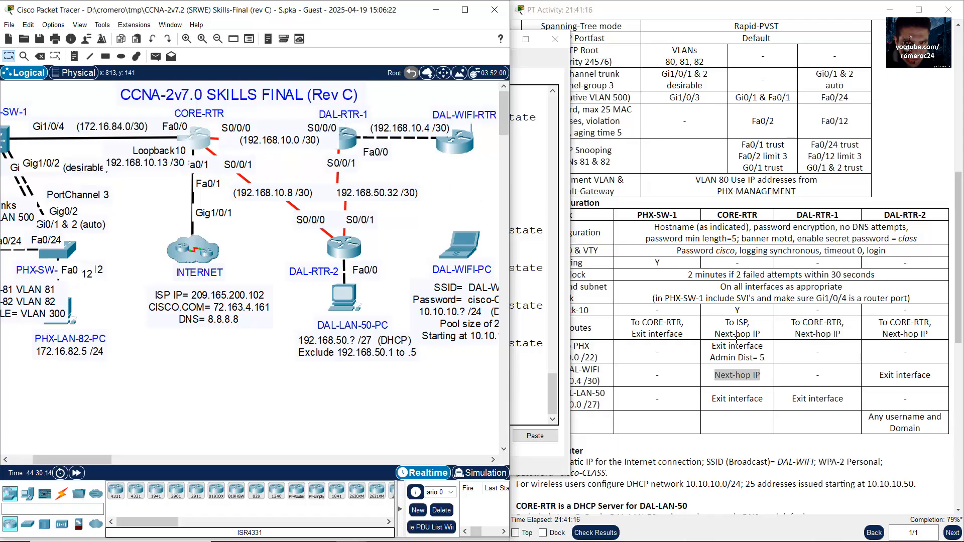
Step: Review the Route to DAL-LAN-50 requirement, 192.168.50.0 /27, then reopen CORE-RTR's device window
{"action": "left_click", "coordinate": [734, 397]}
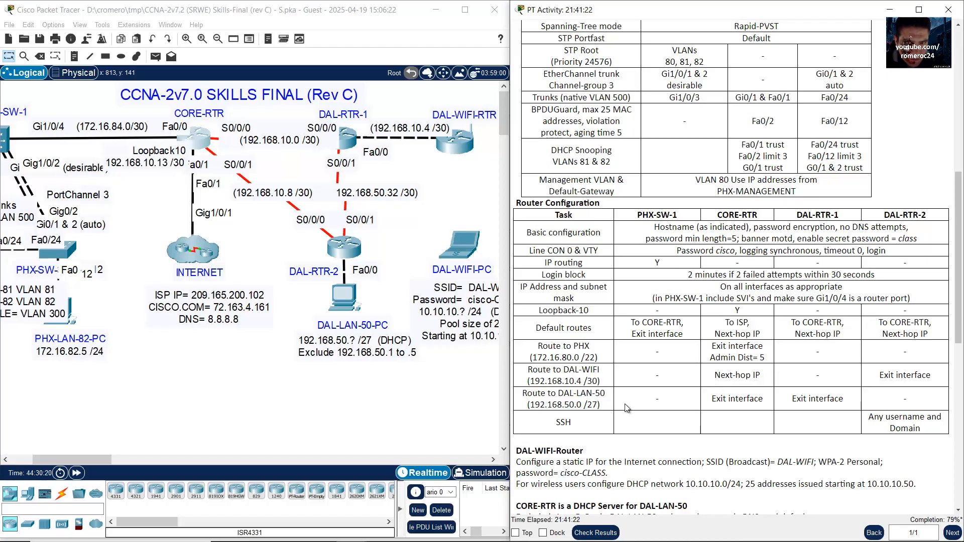
{"action": "left_click", "coordinate": [199, 140]}
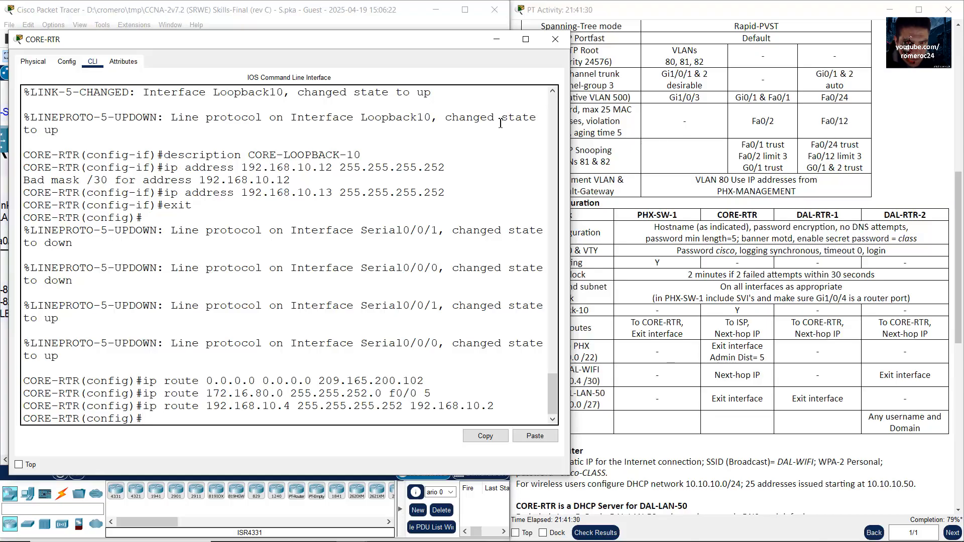
{"action": "left_click", "coordinate": [492, 45]}
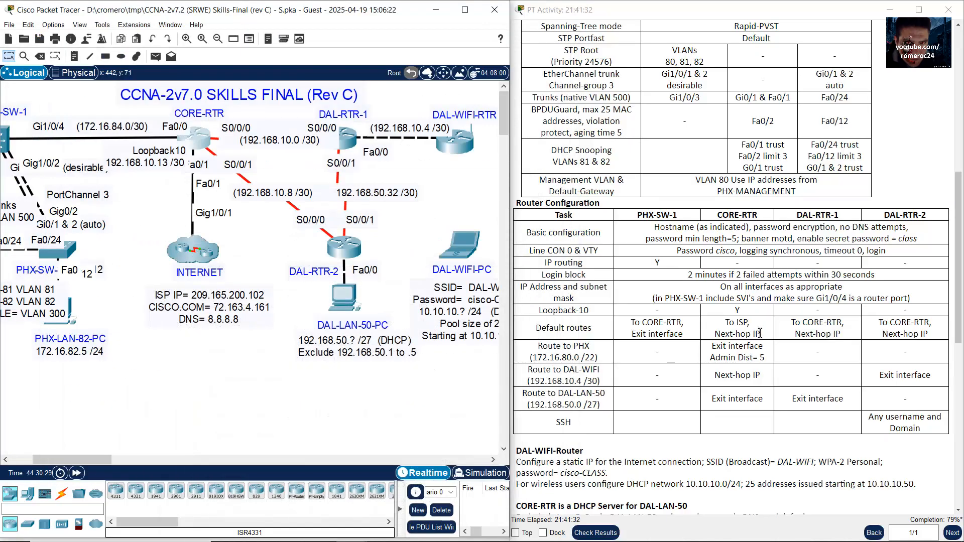
{"action": "left_click_drag", "start_coordinate": [525, 398], "coordinate": [610, 396]}
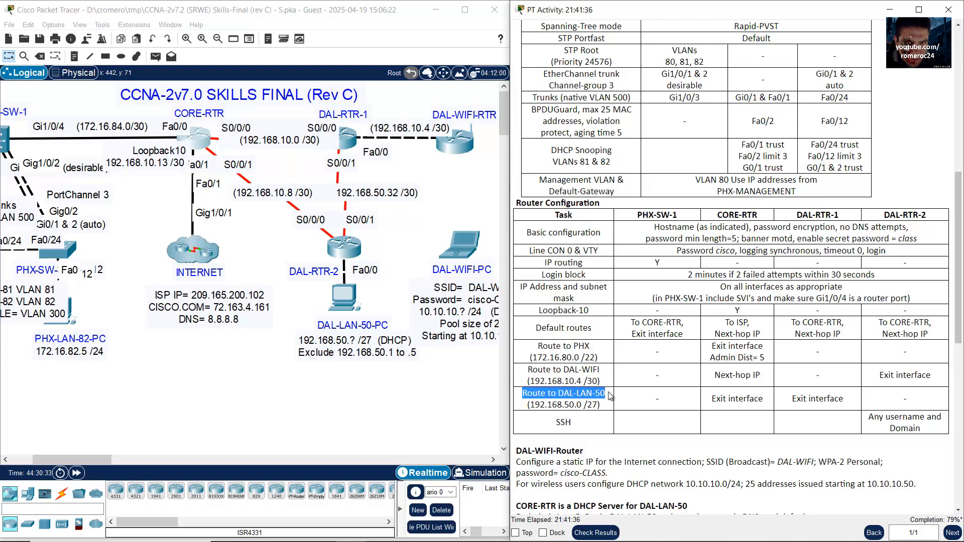
{"action": "left_click", "coordinate": [362, 376]}
{"action": "left_click_drag", "start_coordinate": [392, 397], "coordinate": [301, 265]}
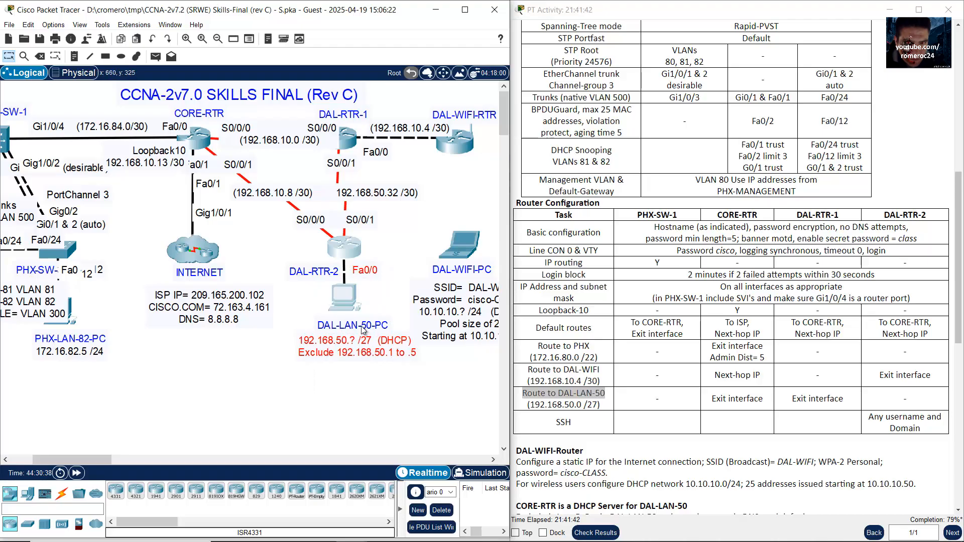
{"action": "left_click_drag", "start_coordinate": [399, 412], "coordinate": [298, 280]}
{"action": "left_click_drag", "start_coordinate": [531, 404], "coordinate": [603, 404]}
{"action": "left_click", "coordinate": [353, 381]}
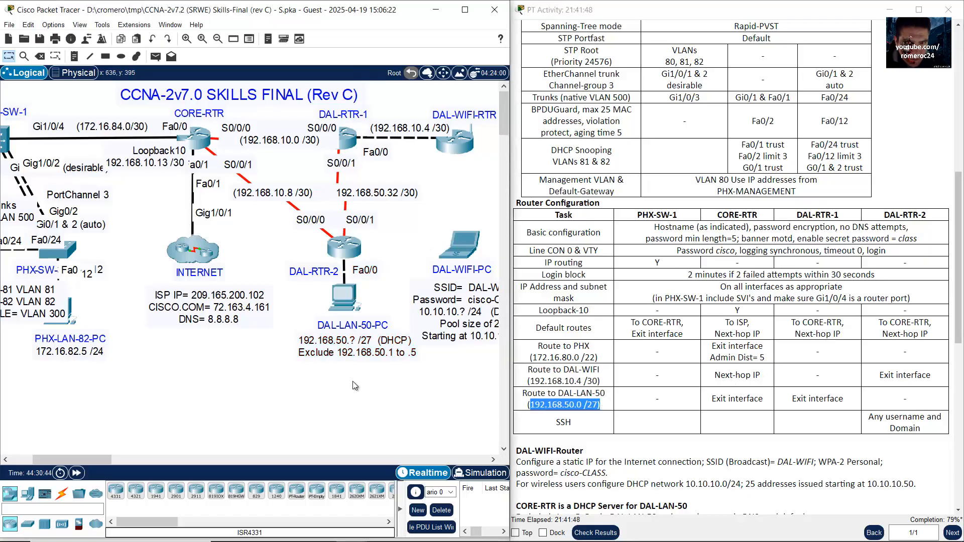
{"action": "left_click_drag", "start_coordinate": [404, 395], "coordinate": [307, 361]}
{"action": "left_click", "coordinate": [210, 126]}
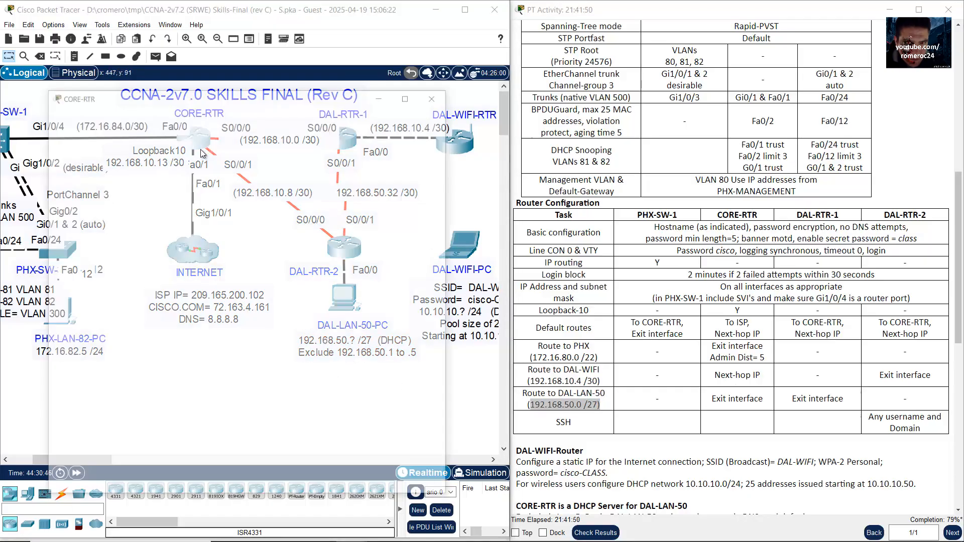
Step: Enter 'ip route 192.168.50.0 255.255.255.224 s0/0/1' on CORE-RTR
{"action": "left_click_drag", "start_coordinate": [447, 243], "coordinate": [526, 243]}
{"action": "type", "text": "ip rou"}
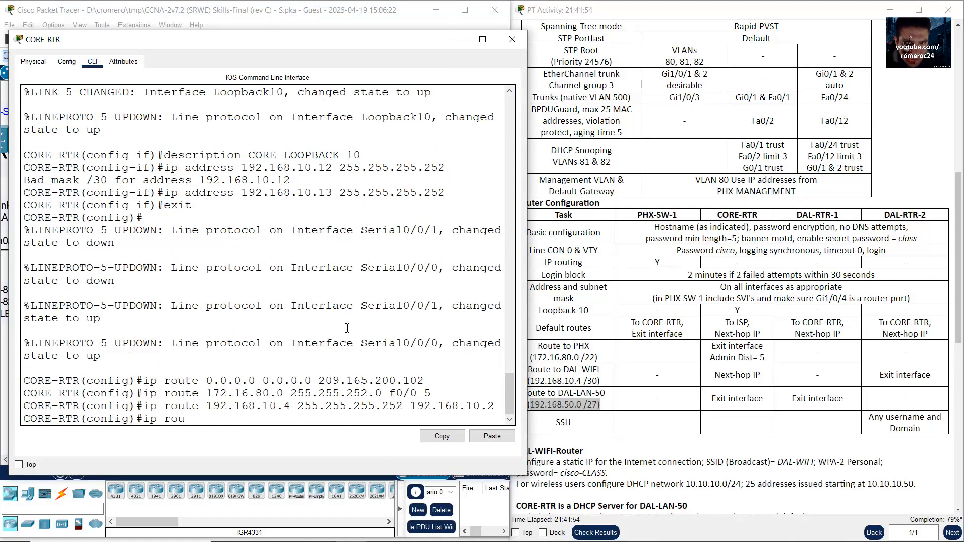
{"action": "type", "text": "te 192.168.50.0 255.255.255.224"}
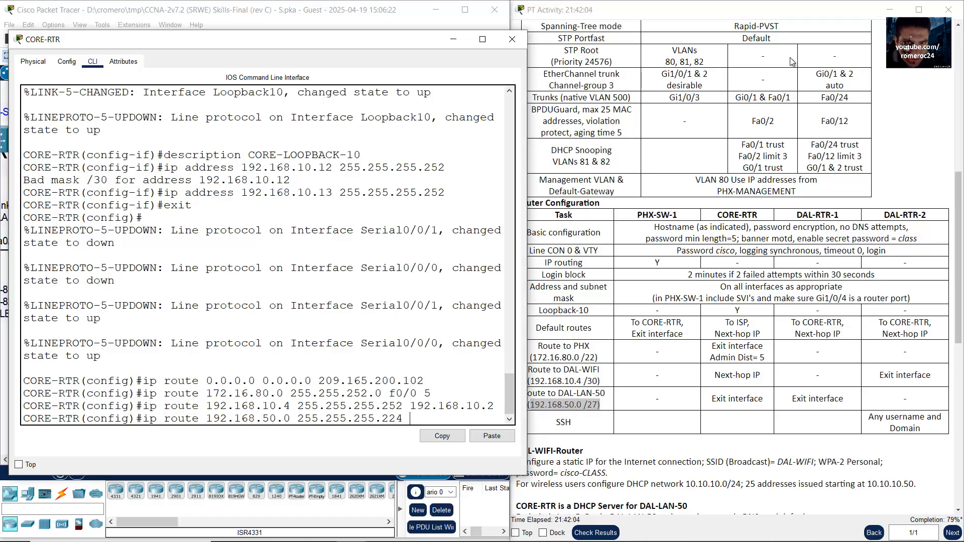
{"action": "left_click_drag", "start_coordinate": [715, 399], "coordinate": [763, 403]}
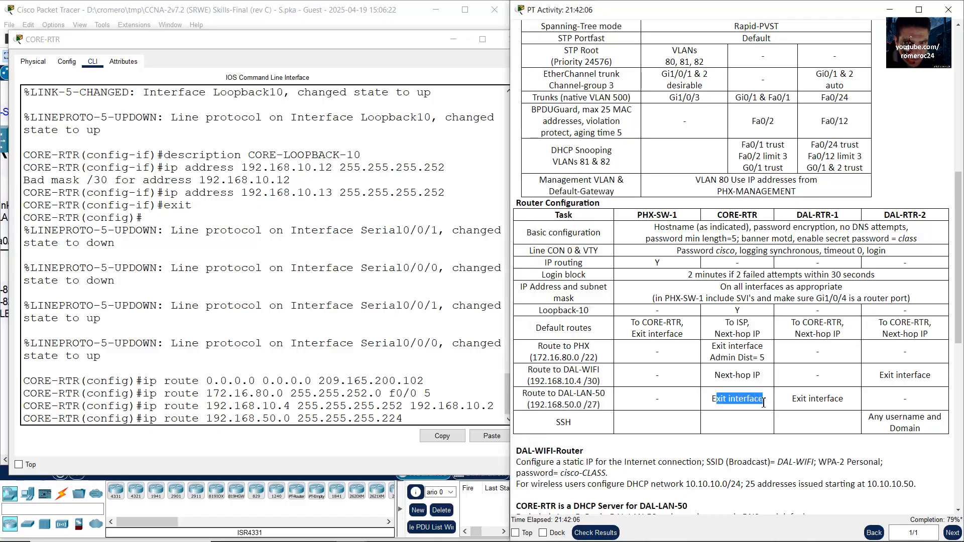
{"action": "left_click", "coordinate": [344, 18]}
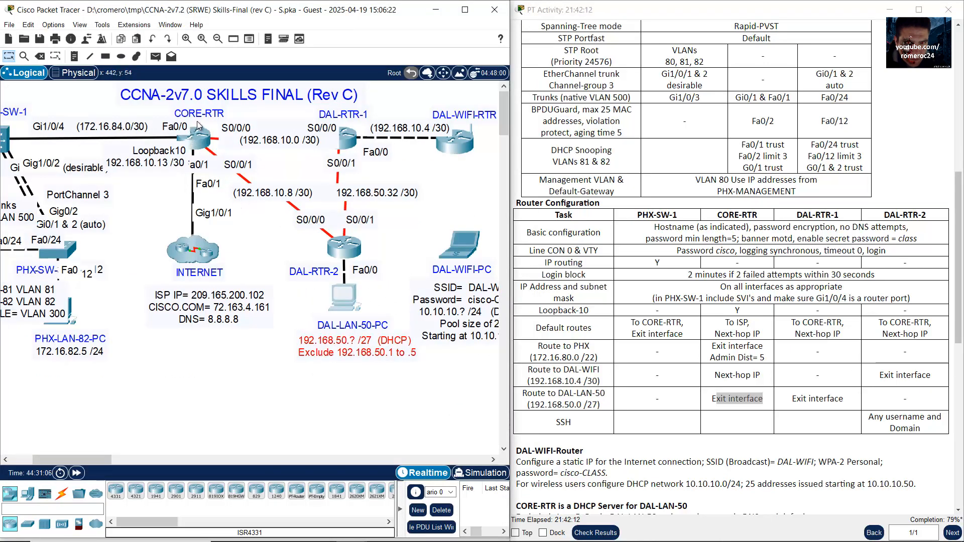
{"action": "left_click_drag", "start_coordinate": [240, 108], "coordinate": [149, 167]}
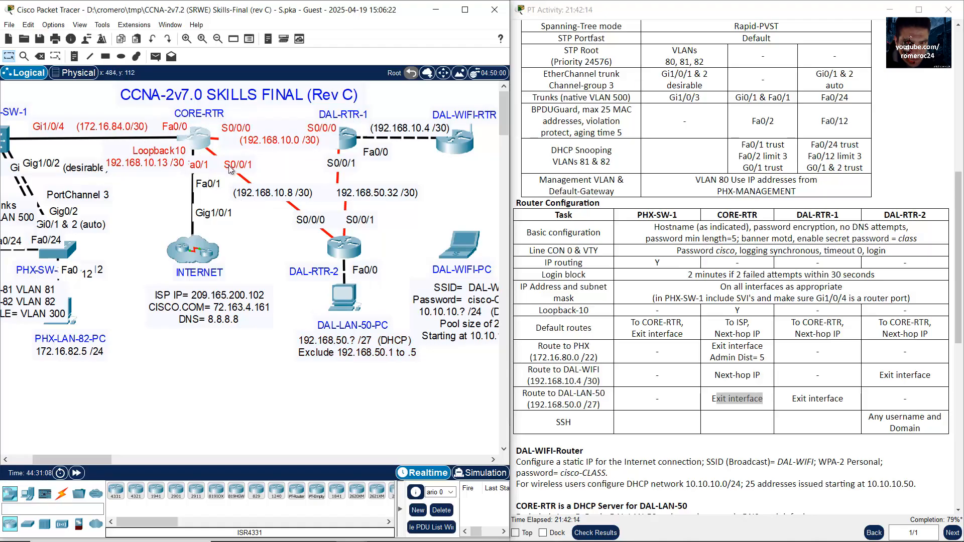
{"action": "left_click", "coordinate": [201, 141]}
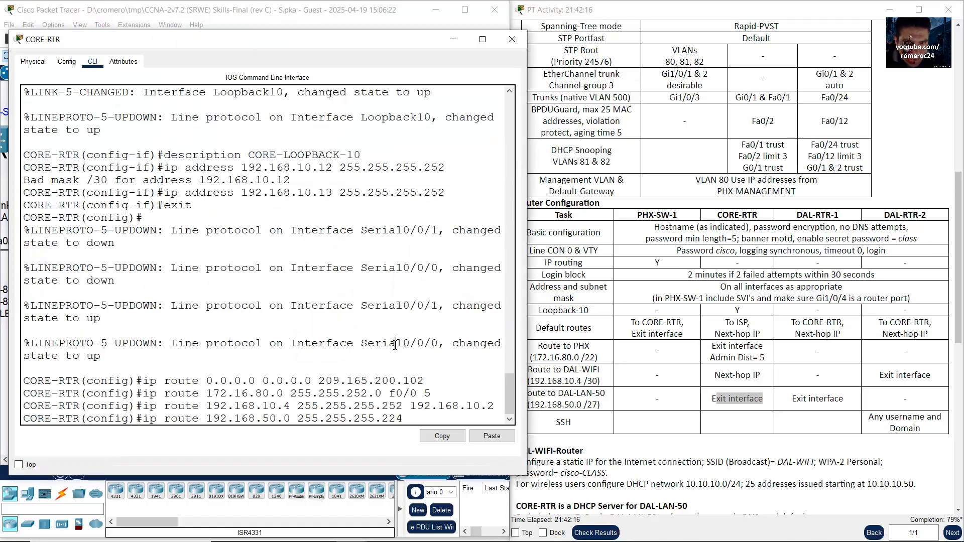
{"action": "type", "text": "s0/0/1"}
{"action": "key", "text": "Return"}
{"action": "left_click", "coordinate": [768, 402]}
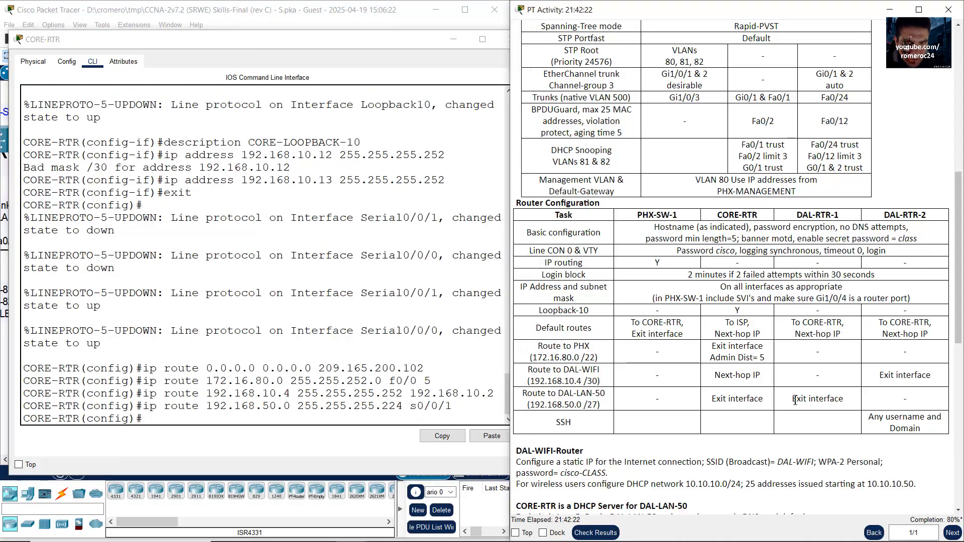
{"action": "left_click_drag", "start_coordinate": [797, 215], "coordinate": [839, 214]}
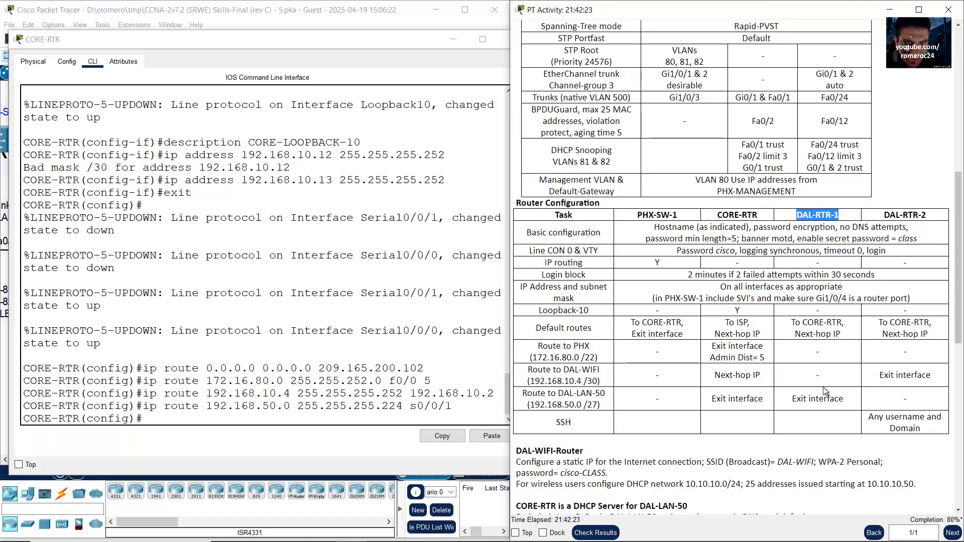
Step: On DAL-RTR-1's CLI, start the route to 192.168.50.0 255.255.255.224, confirming the network in the instructions
{"action": "left_click", "coordinate": [465, 43]}
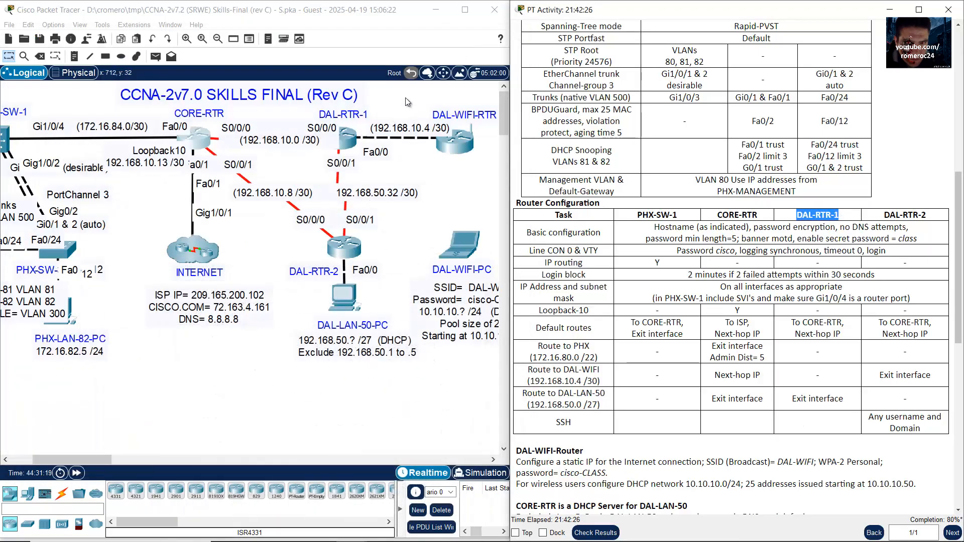
{"action": "left_click", "coordinate": [349, 139]}
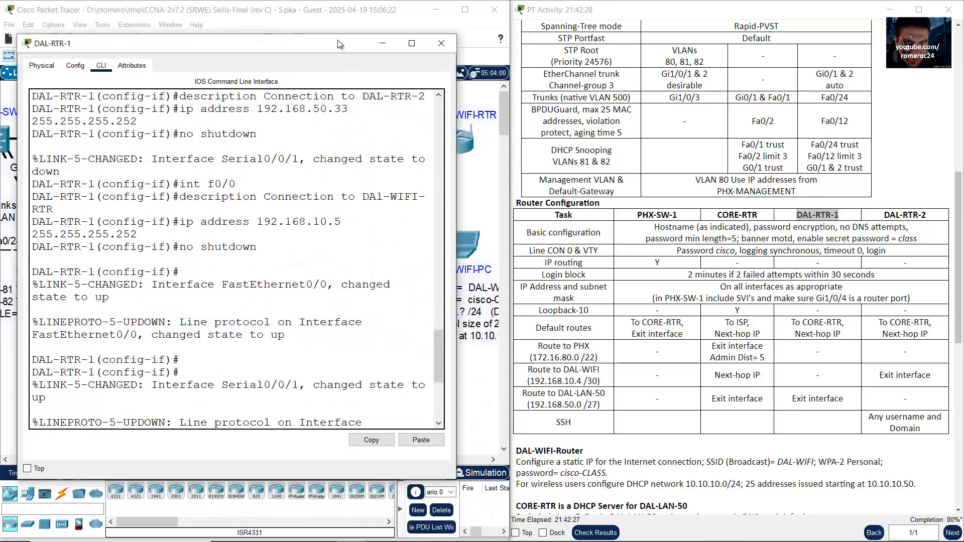
{"action": "left_click_drag", "start_coordinate": [452, 173], "coordinate": [512, 173]}
{"action": "type", "text": "ip route"}
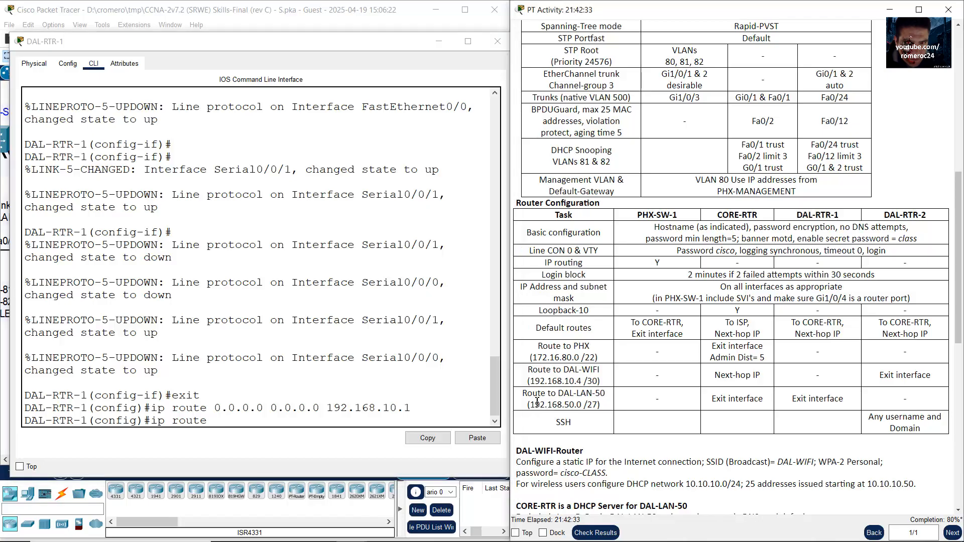
{"action": "left_click_drag", "start_coordinate": [535, 405], "coordinate": [606, 405]}
{"action": "left_click", "coordinate": [233, 400]}
{"action": "type", "text": "192.1"}
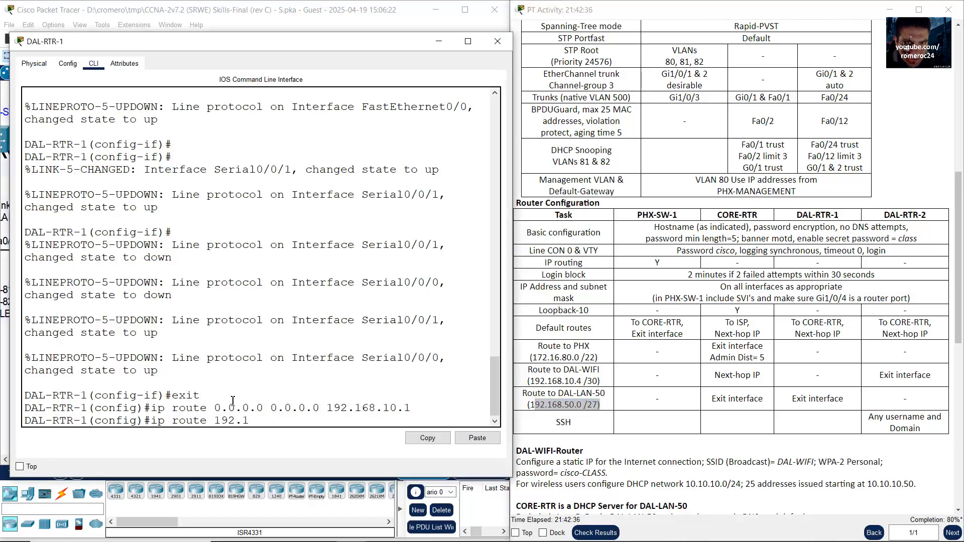
{"action": "type", "text": "68.50.0 255.255.255.224"}
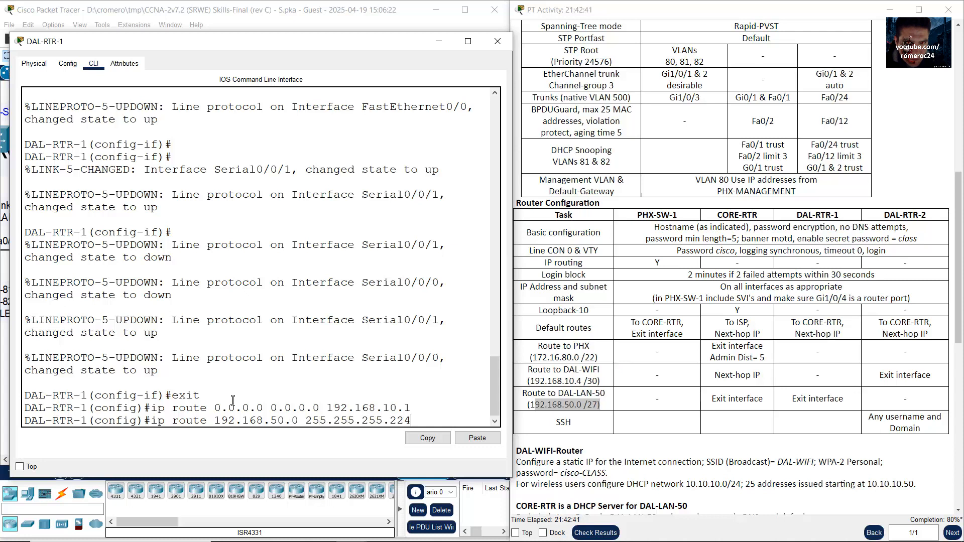
Step: Confirm Serial0/0/1 faces DAL-RTR-2, finish the route out s0/0/1, and return to the topology
{"action": "left_click_drag", "start_coordinate": [853, 402], "coordinate": [797, 398]}
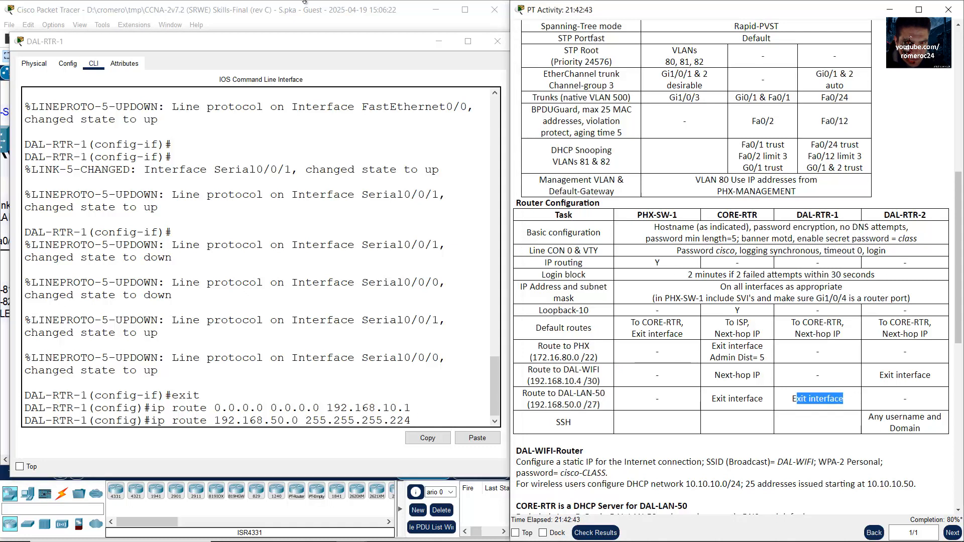
{"action": "left_click", "coordinate": [304, 5]}
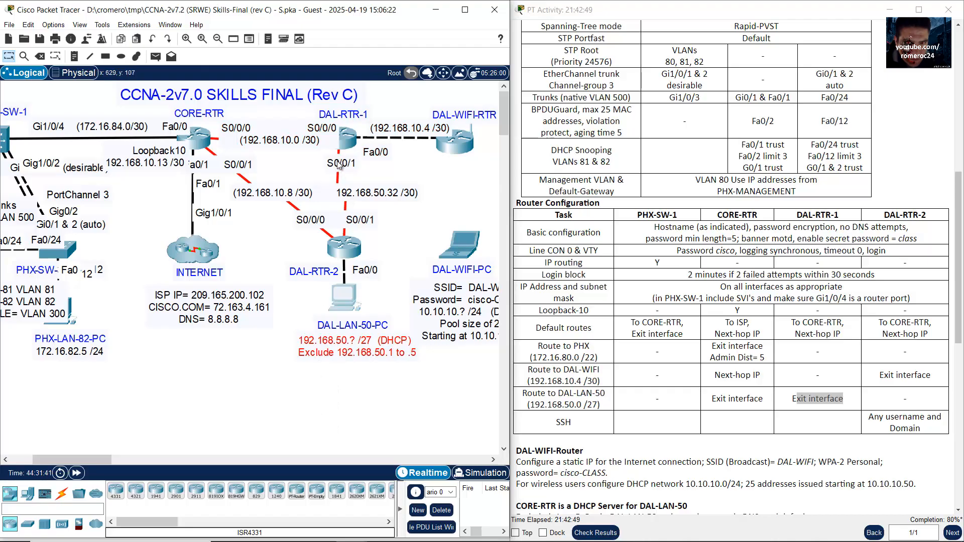
{"action": "left_click_drag", "start_coordinate": [373, 177], "coordinate": [321, 165]}
{"action": "left_click", "coordinate": [347, 140]}
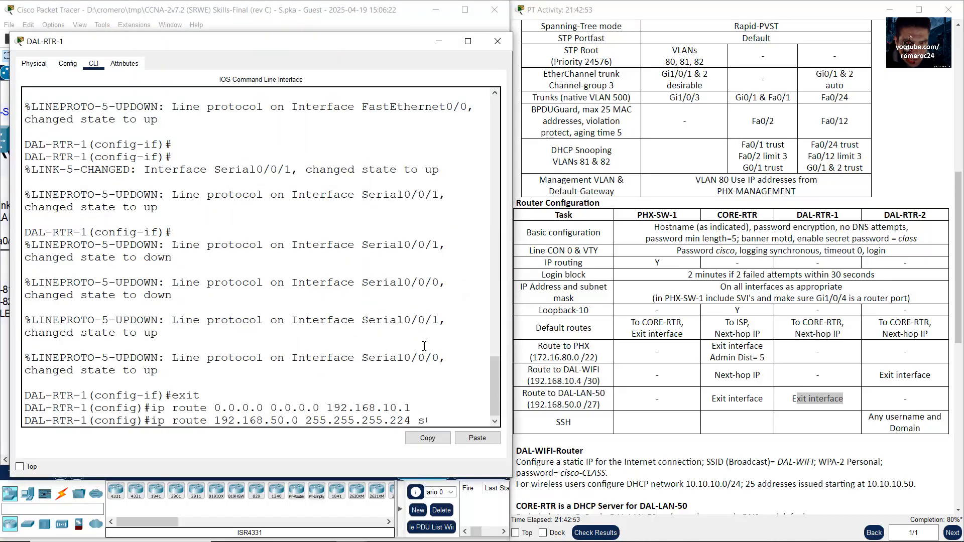
{"action": "type", "text": "0/0/1"}
{"action": "key", "text": "Return"}
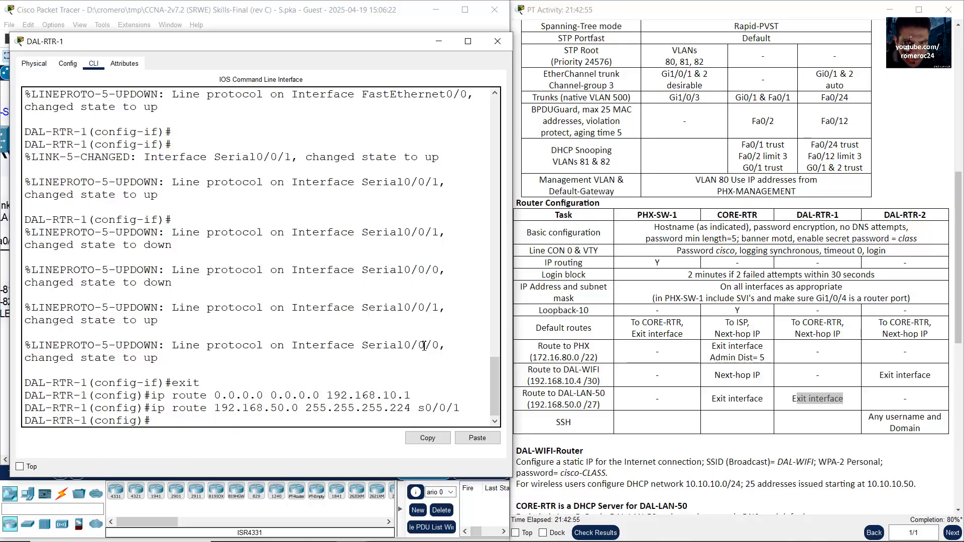
{"action": "left_click", "coordinate": [439, 41]}
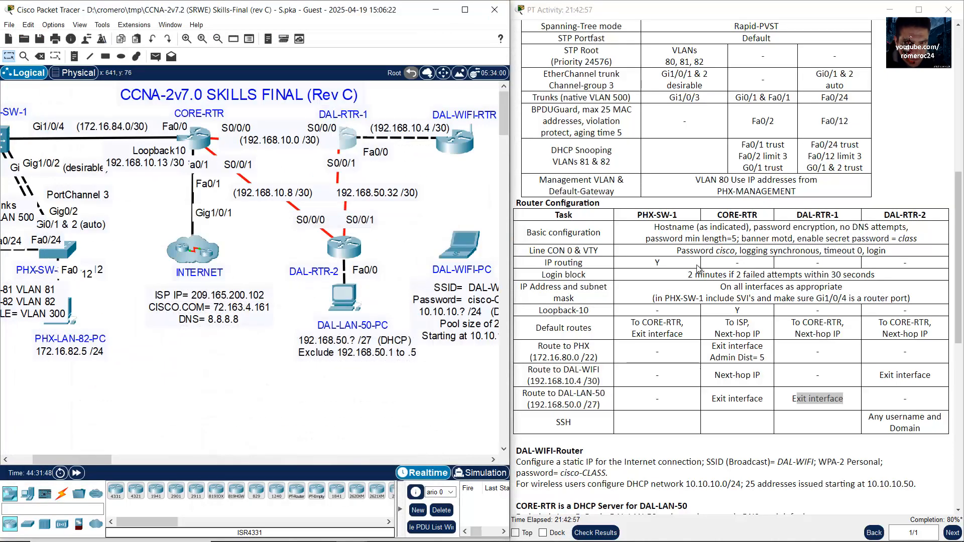
Step: Review DAL-RTR-2's SSH requirement row in the PT Activity instructions
{"action": "left_click", "coordinate": [873, 408]}
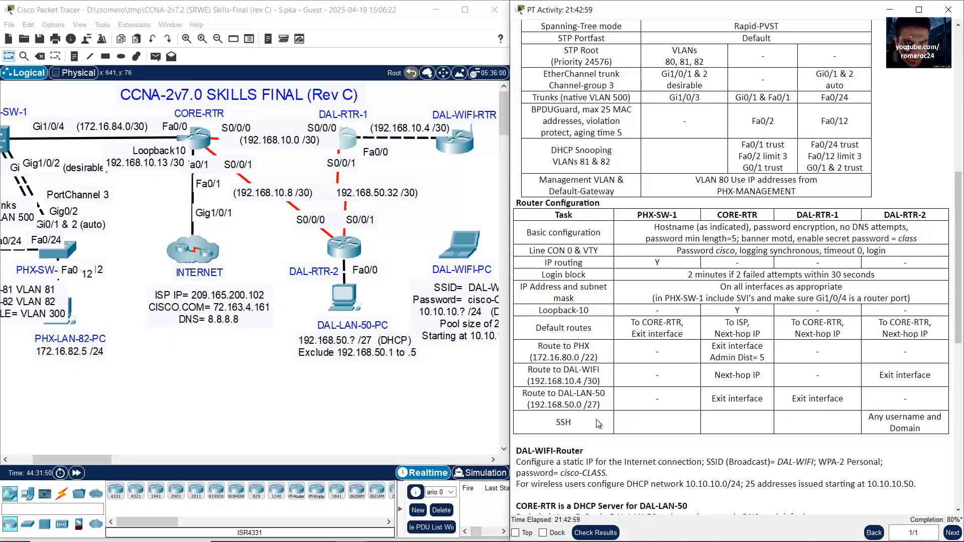
{"action": "left_click_drag", "start_coordinate": [889, 215], "coordinate": [928, 215]}
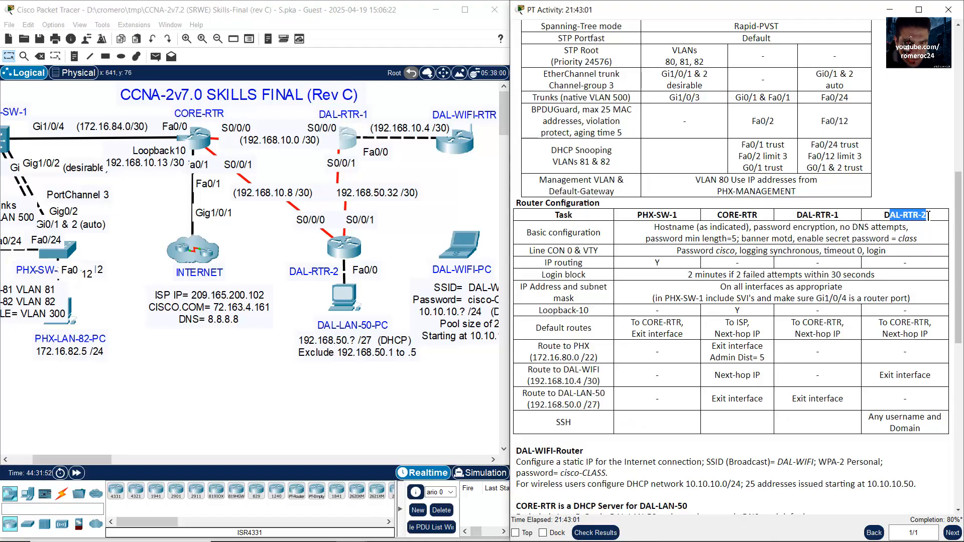
{"action": "left_click_drag", "start_coordinate": [561, 423], "coordinate": [592, 425]}
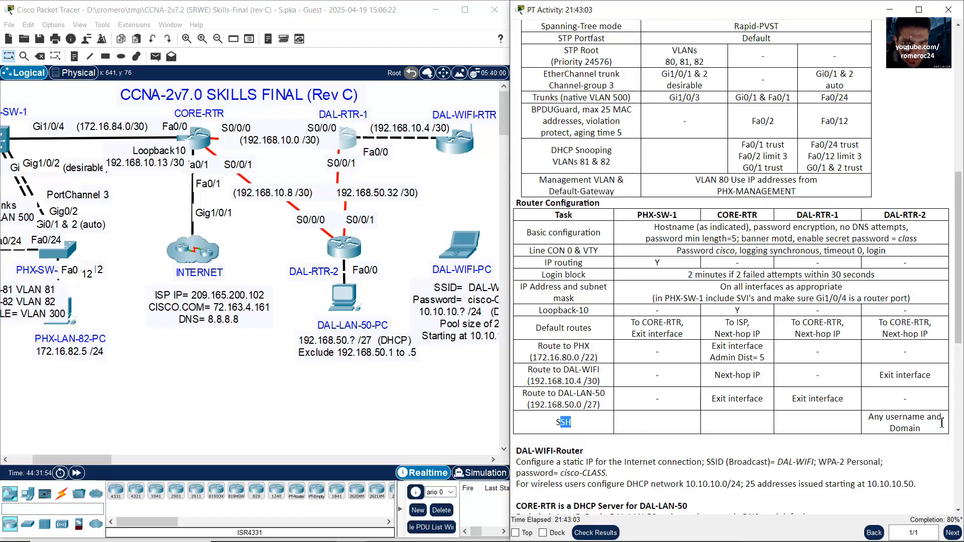
{"action": "left_click", "coordinate": [919, 424]}
{"action": "left_click_drag", "start_coordinate": [876, 421], "coordinate": [932, 432]}
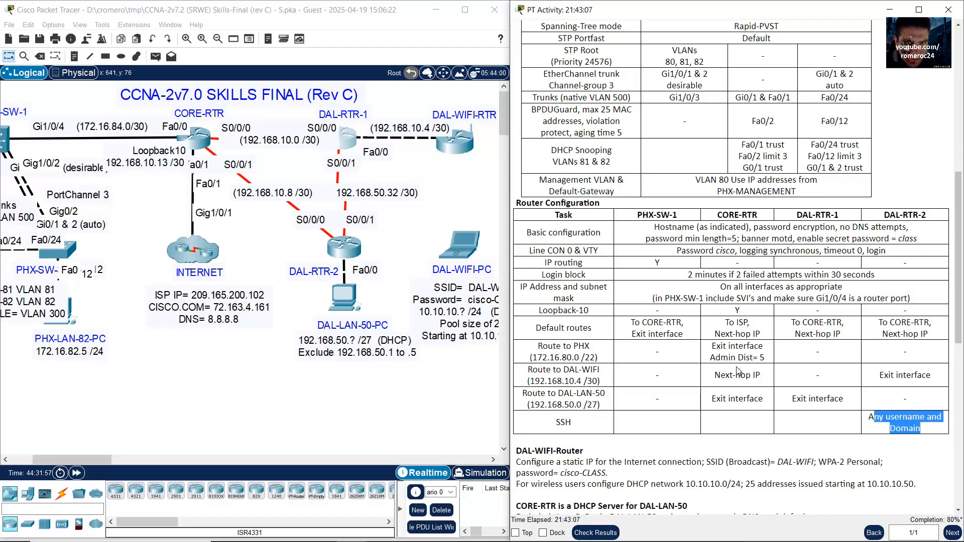
Step: Open and widen DAL-RTR-2's CLI, noting its global configuration prompt
{"action": "left_click", "coordinate": [402, 247]}
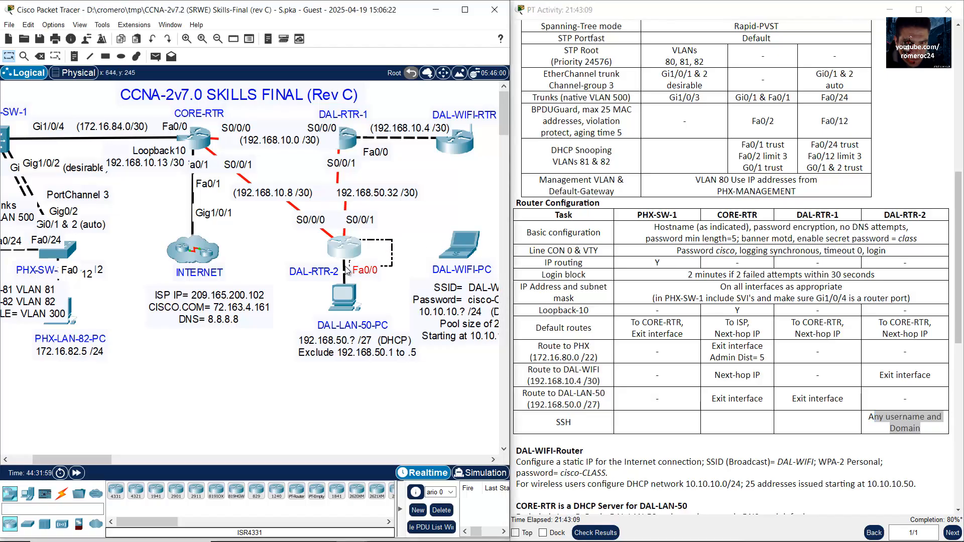
{"action": "left_click", "coordinate": [344, 249]}
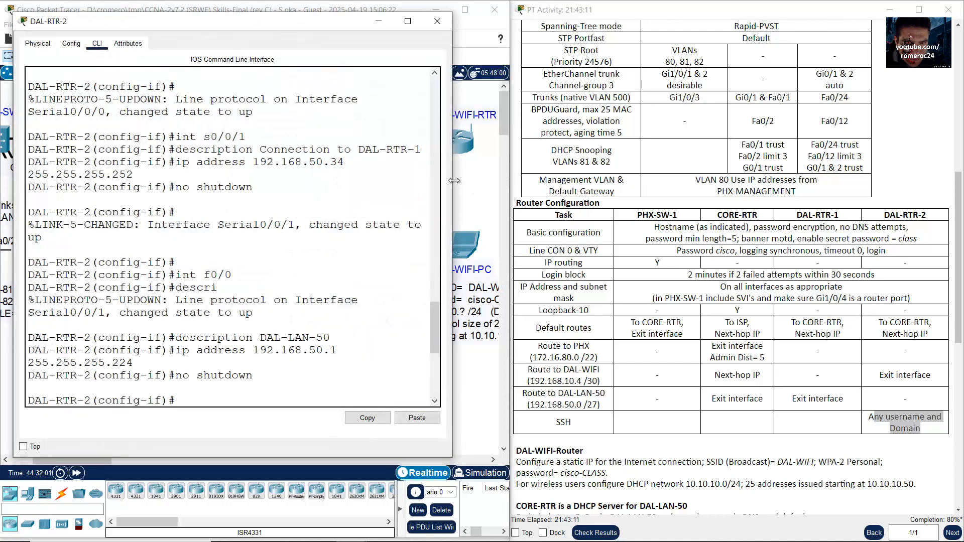
{"action": "left_click_drag", "start_coordinate": [454, 180], "coordinate": [558, 181]}
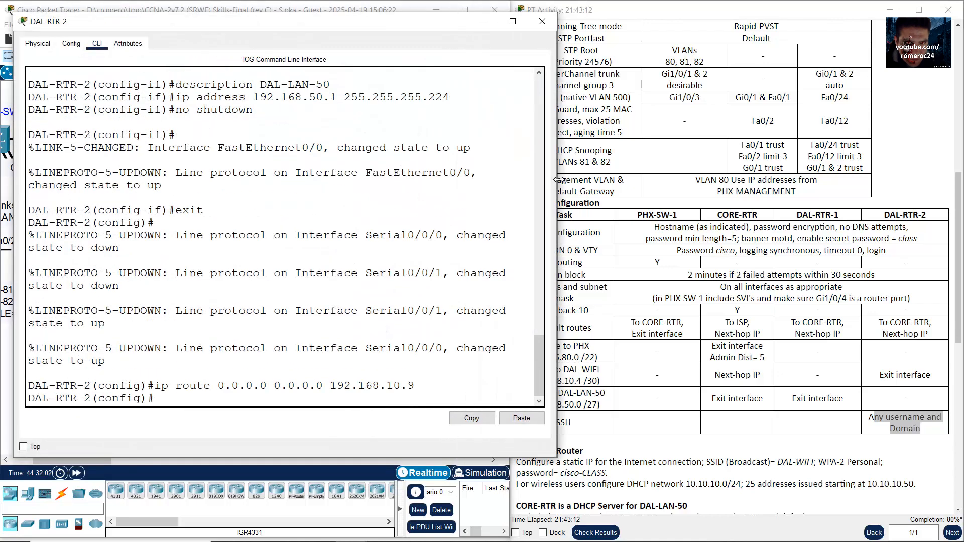
{"action": "triple_click", "coordinate": [157, 402]}
{"action": "left_click", "coordinate": [289, 351]}
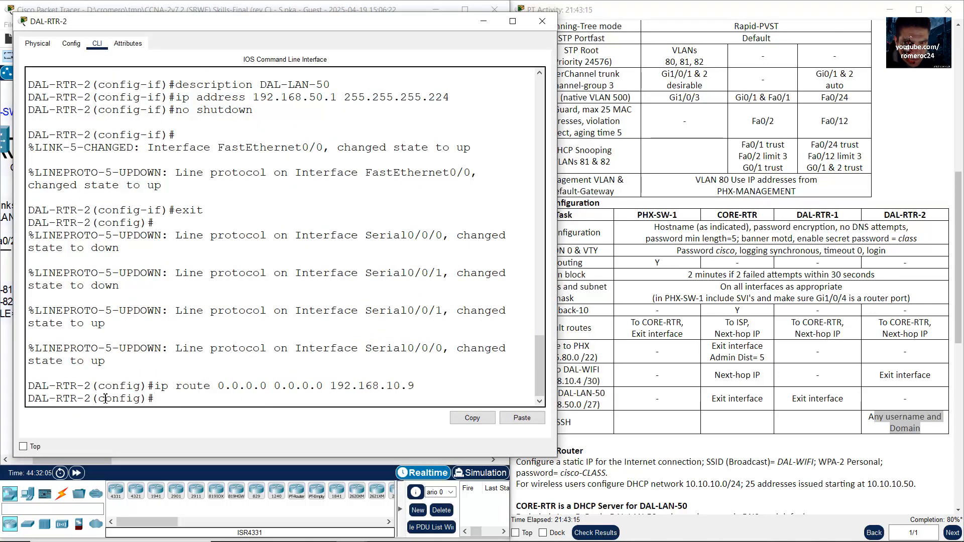
{"action": "left_click_drag", "start_coordinate": [92, 399], "coordinate": [4, 400]}
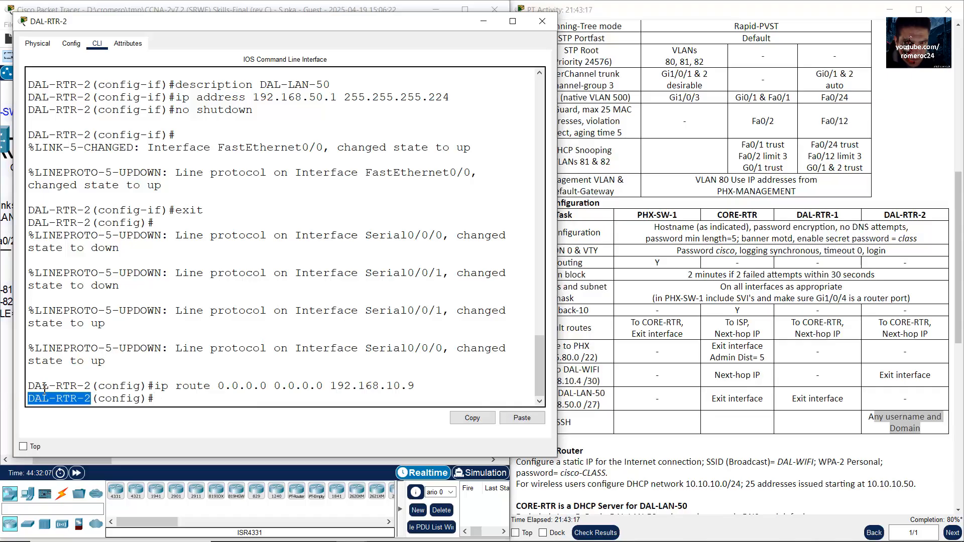
{"action": "left_click", "coordinate": [74, 398]}
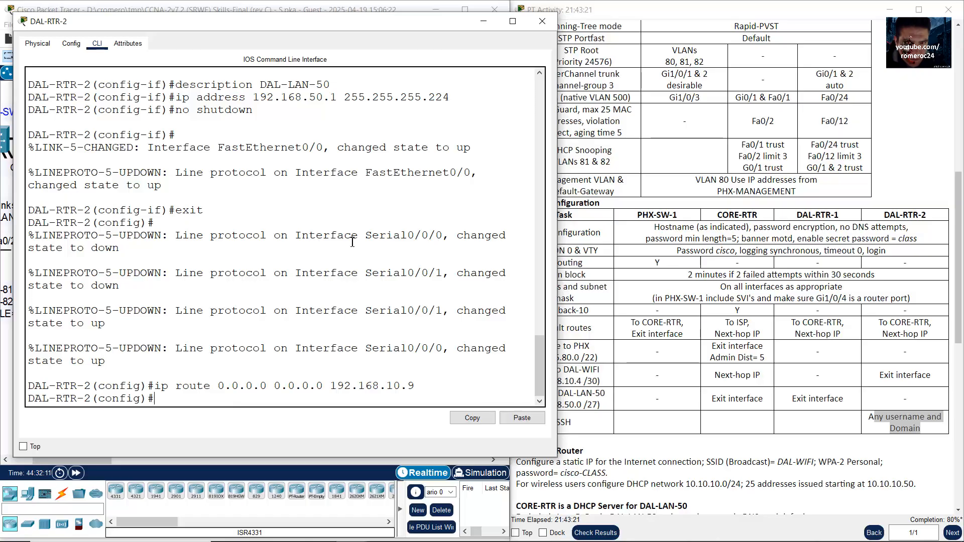
Step: Set DAL-RTR-2's domain name to ccna2.com
{"action": "type", "text": "ip don"}
{"action": "key", "text": "BackSpace"}
{"action": "type", "text": "md"}
{"action": "key", "text": "BackSpace"}
{"action": "key", "text": "BackSpace"}
{"action": "type", "text": "ain"}
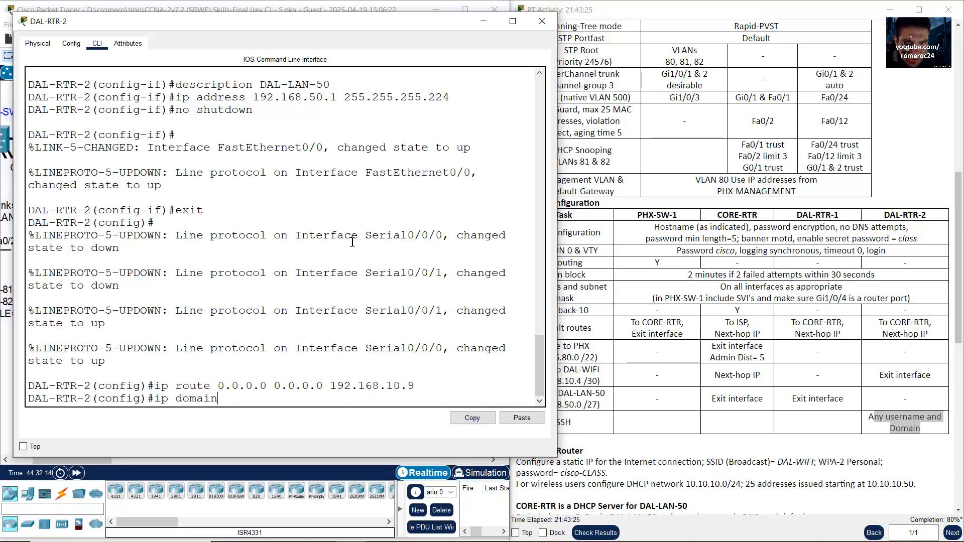
{"action": "type", "text": "-name ccna2"}
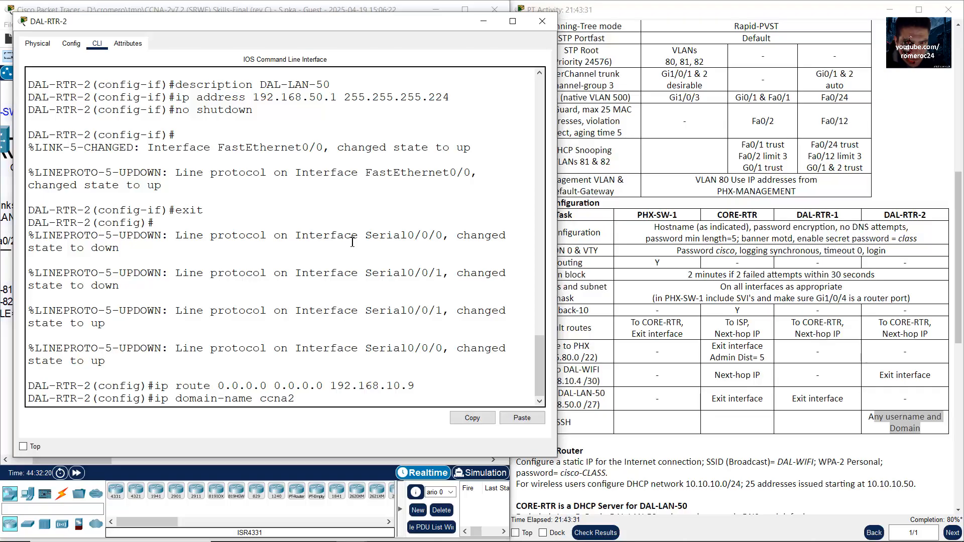
{"action": "type", "text": ".com"}
{"action": "key", "text": "Return"}
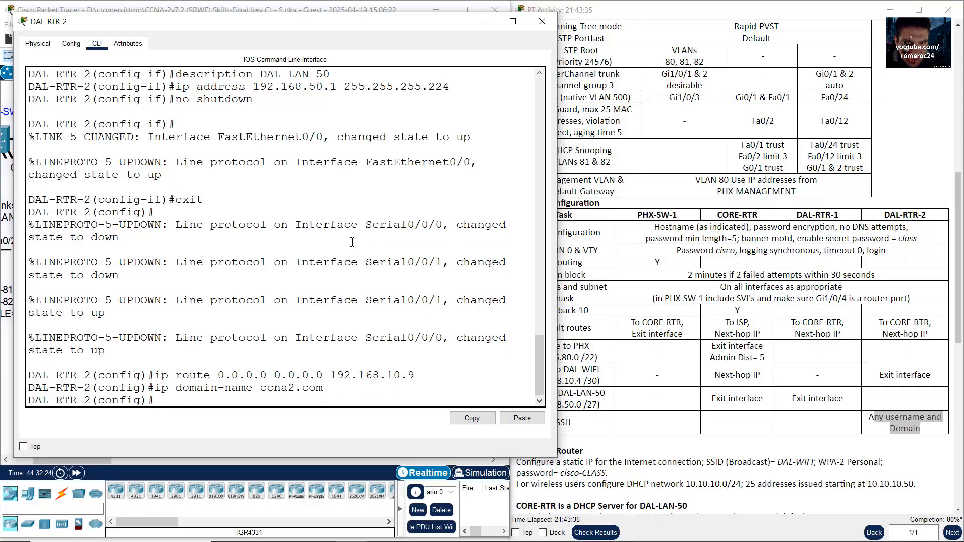
Step: Create local user admin with a secret password and generate 1024-bit RSA general keys
{"action": "type", "text": "username admin"}
{"action": "left_click", "coordinate": [903, 416]}
{"action": "left_click_drag", "start_coordinate": [886, 417], "coordinate": [929, 436]}
{"action": "left_click", "coordinate": [325, 389]}
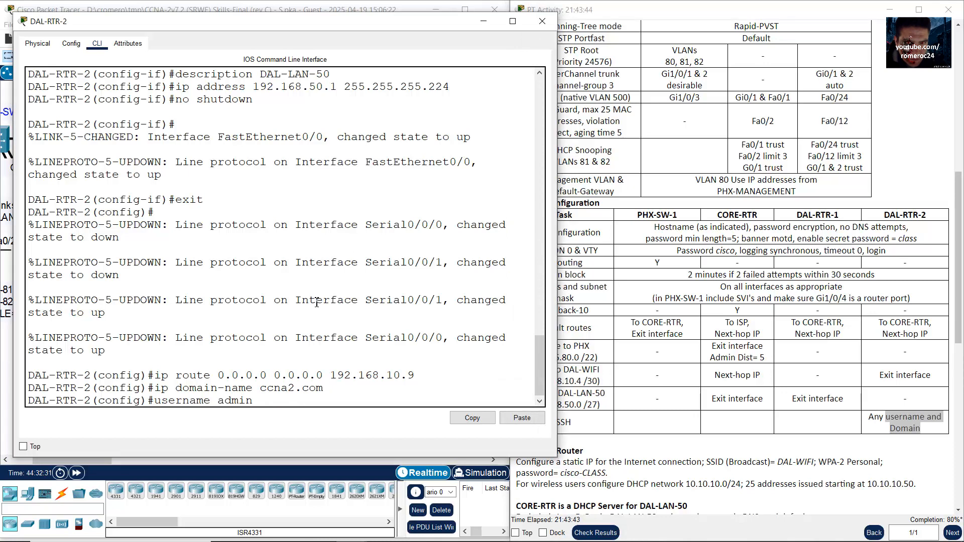
{"action": "left_click", "coordinate": [819, 454]}
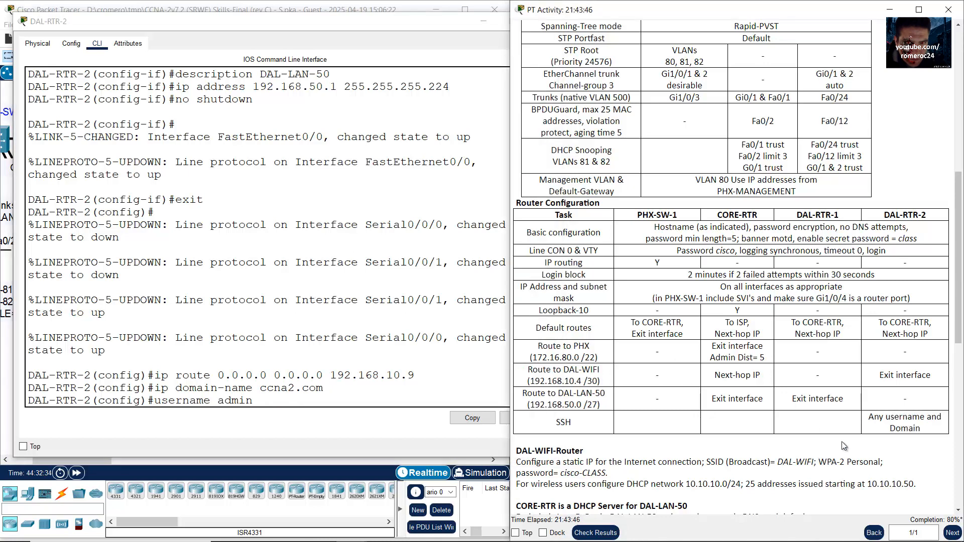
{"action": "scroll", "coordinate": [843, 446], "scroll_direction": "down", "scroll_amount": 4}
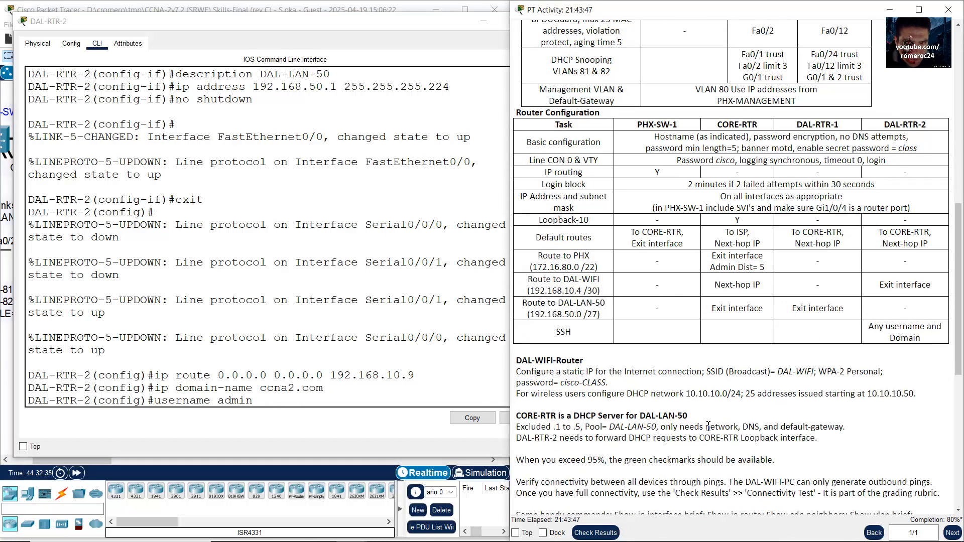
{"action": "scroll", "coordinate": [709, 427], "scroll_direction": "down", "scroll_amount": 2}
{"action": "scroll", "coordinate": [709, 428], "scroll_direction": "down", "scroll_amount": 10}
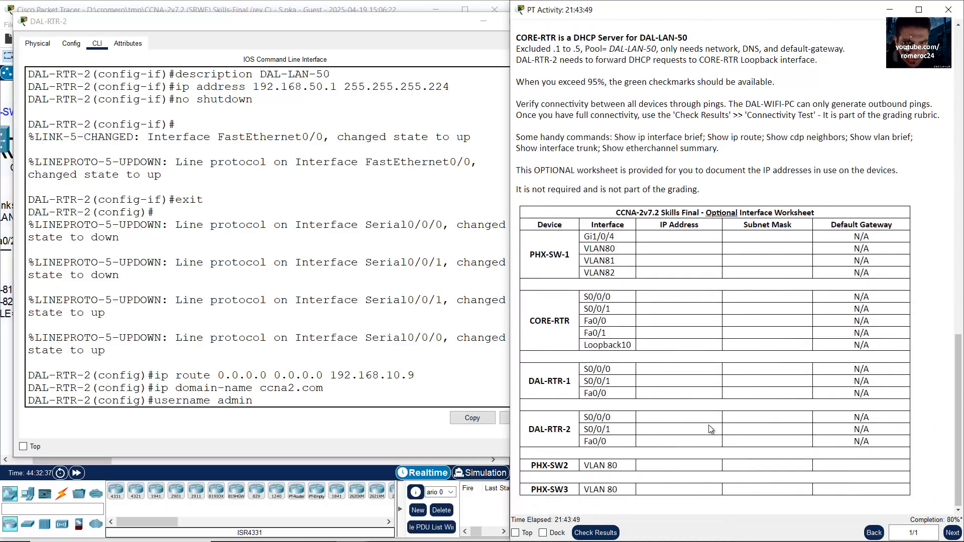
{"action": "scroll", "coordinate": [712, 430], "scroll_direction": "up", "scroll_amount": 14}
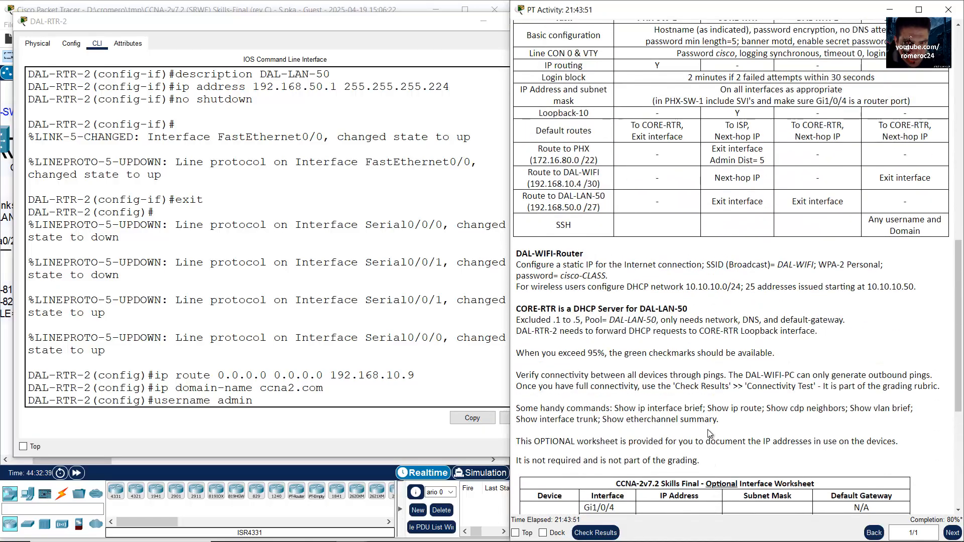
{"action": "left_click", "coordinate": [413, 356]}
{"action": "type", "text": "sec"}
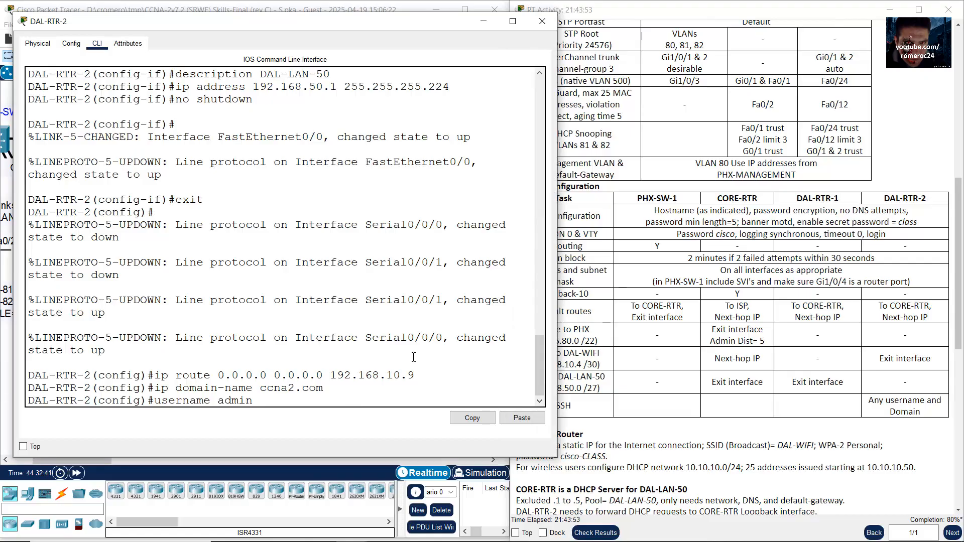
{"action": "type", "text": "ret admin123"}
{"action": "key", "text": "Return"}
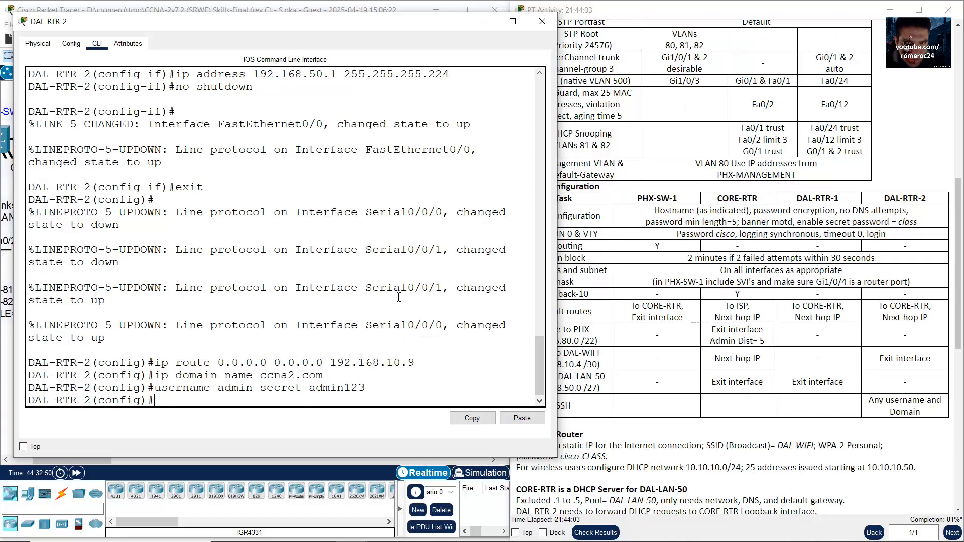
{"action": "type", "text": "crypto key generate ras"}
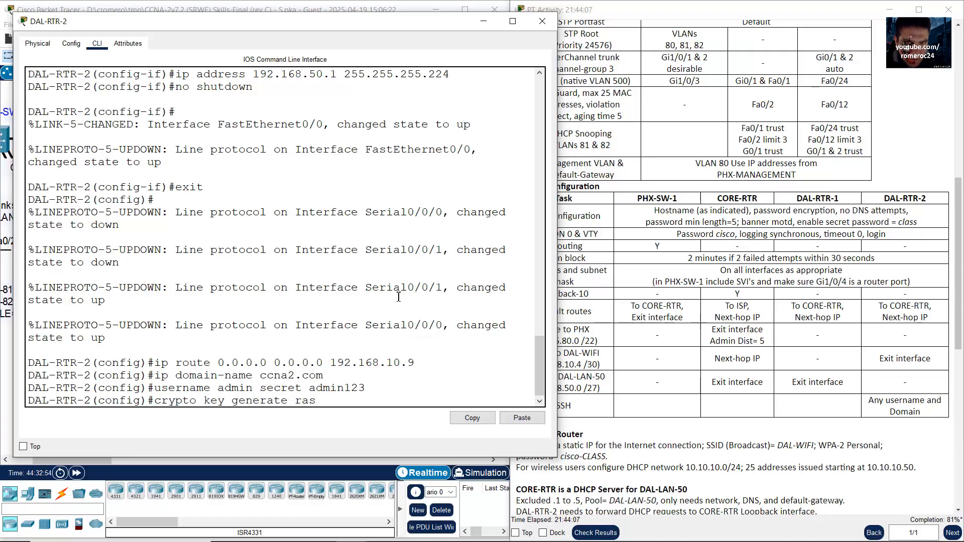
{"action": "key", "text": "BackSpace"}
{"action": "key", "text": "BackSpace"}
{"action": "type", "text": "sa general-keys modulus 10"}
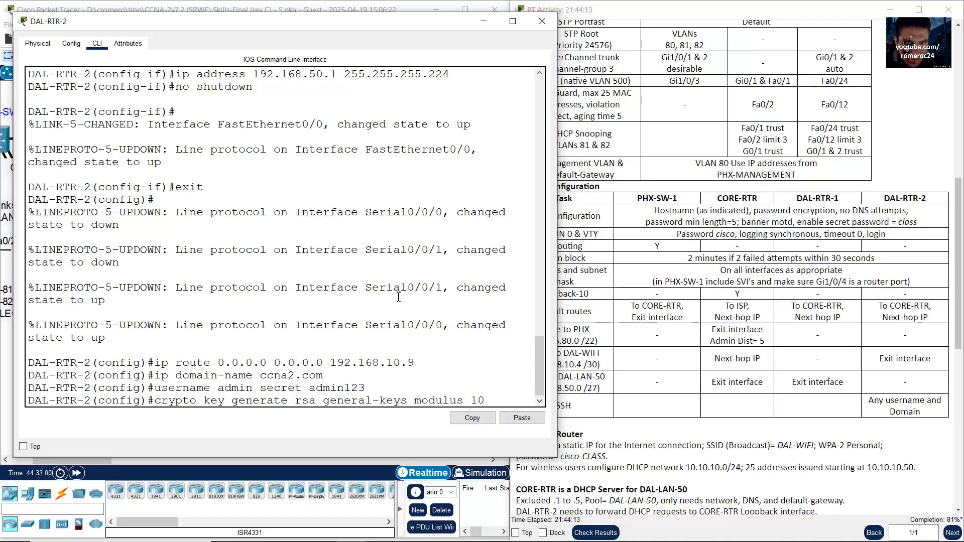
{"action": "type", "text": "24"}
{"action": "key", "text": "Return"}
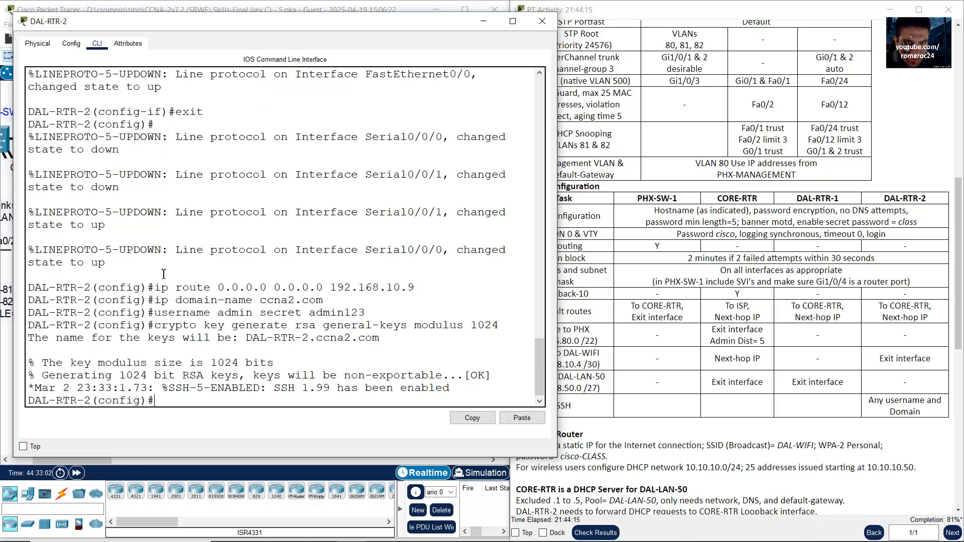
Step: Set vty lines 0 15 to use local login and accept SSH input only
{"action": "left_click_drag", "start_coordinate": [147, 325], "coordinate": [210, 389]}
{"action": "type", "text": "line vty 0 15"}
{"action": "key", "text": "Return"}
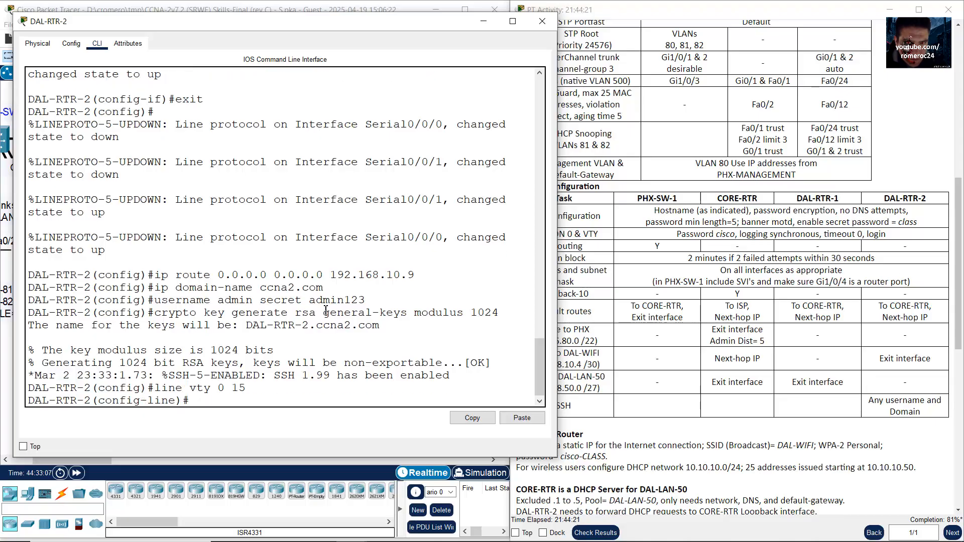
{"action": "type", "text": "login local"}
{"action": "key", "text": "Return"}
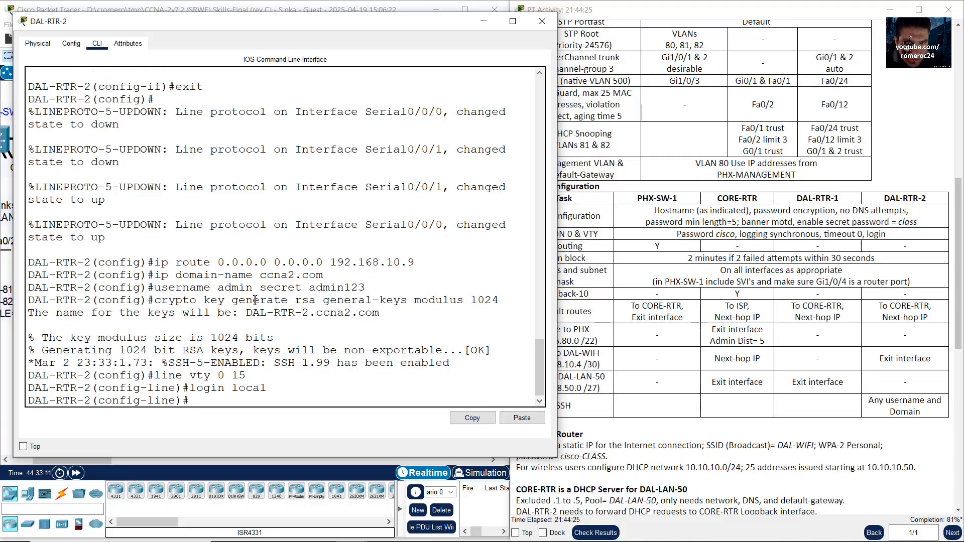
{"action": "left_click_drag", "start_coordinate": [161, 288], "coordinate": [373, 285]}
{"action": "left_click", "coordinate": [275, 403]}
{"action": "type", "text": "transport inp"}
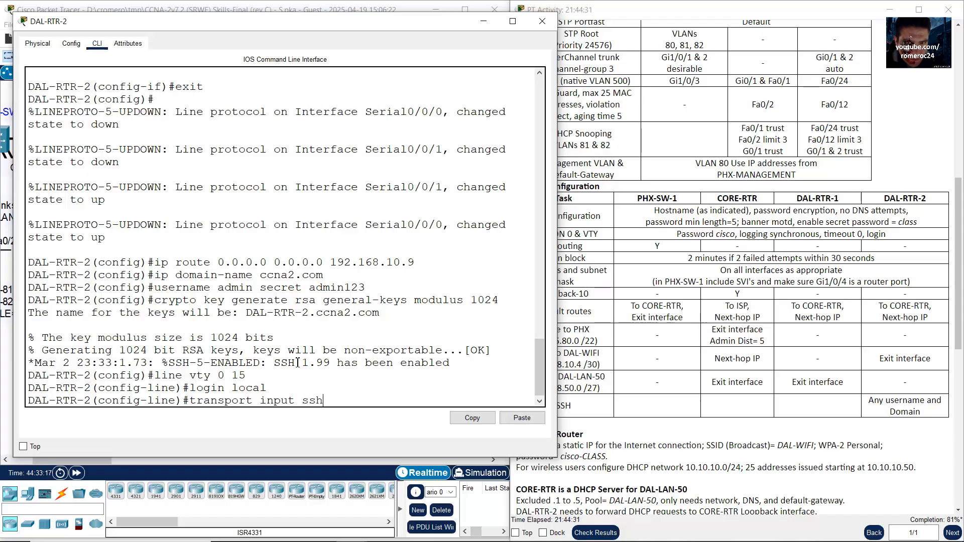
{"action": "type", "text": "ut ssh"}
{"action": "key", "text": "Return"}
Step: Leave line configuration and enable SSH version 2 on DAL-RTR-2
{"action": "left_click_drag", "start_coordinate": [247, 389], "coordinate": [320, 388]}
{"action": "left_click", "coordinate": [344, 387]}
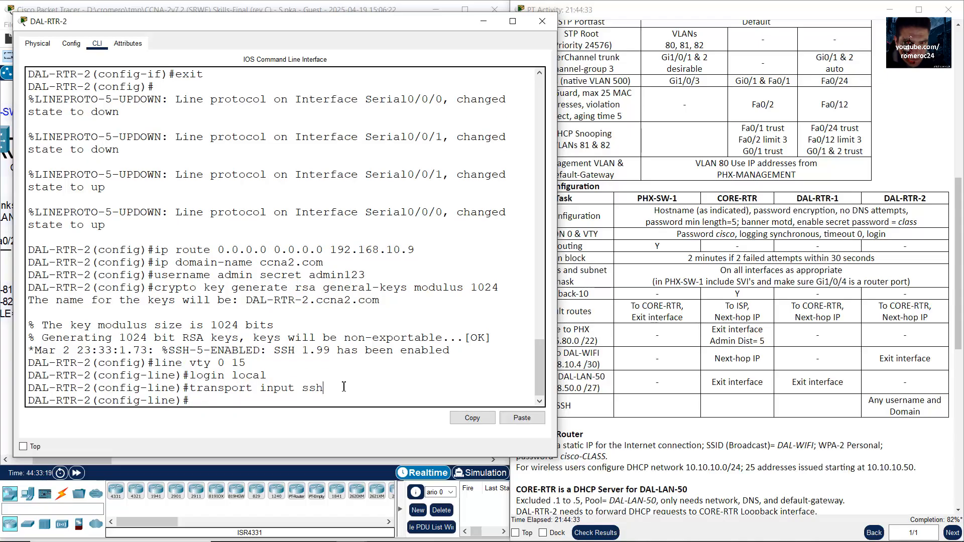
{"action": "type", "text": "exit"}
{"action": "key", "text": "Return"}
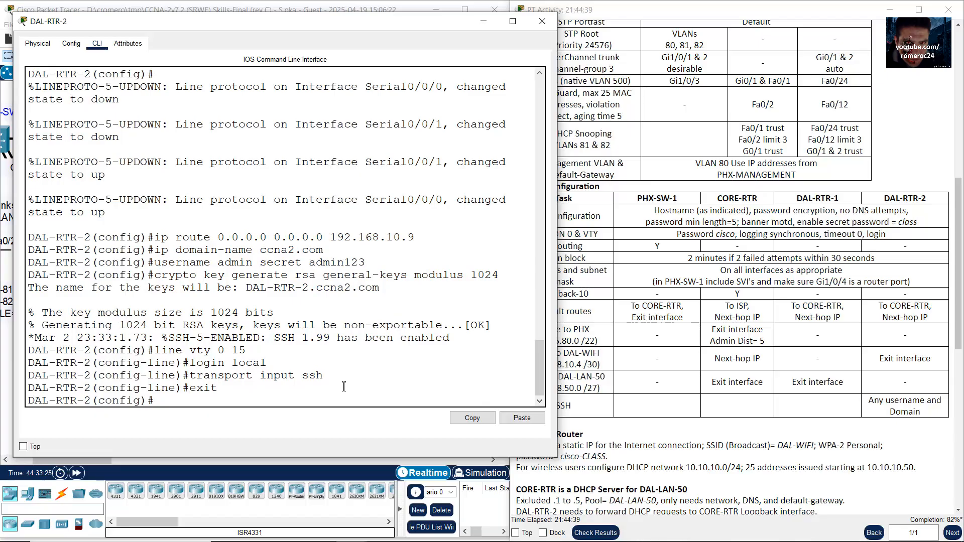
{"action": "type", "text": "ip ssh version 2"}
{"action": "key", "text": "Return"}
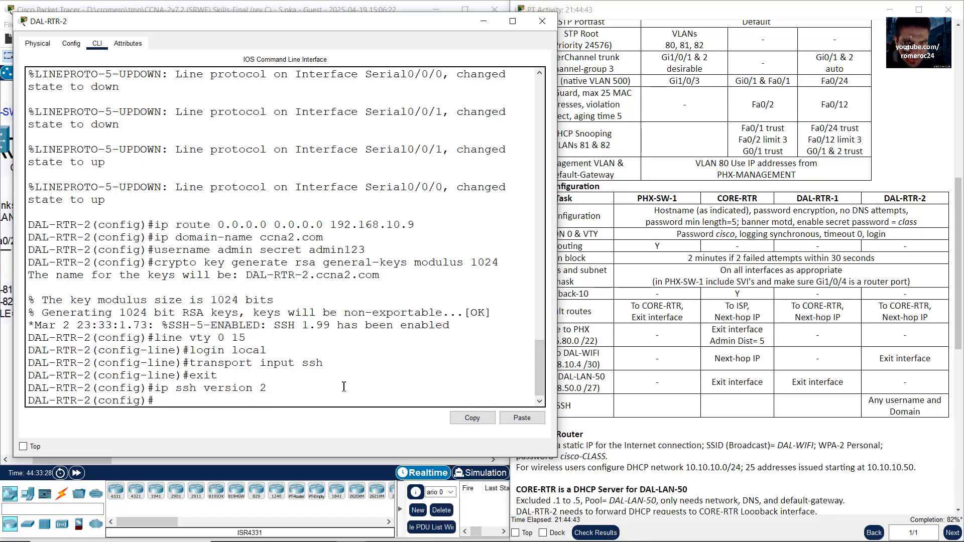
Step: Scroll the activity sheet to DAL-WIFI-Router and its static IP requirement
{"action": "left_click", "coordinate": [782, 388]}
{"action": "scroll", "coordinate": [782, 387], "scroll_direction": "down", "scroll_amount": 4}
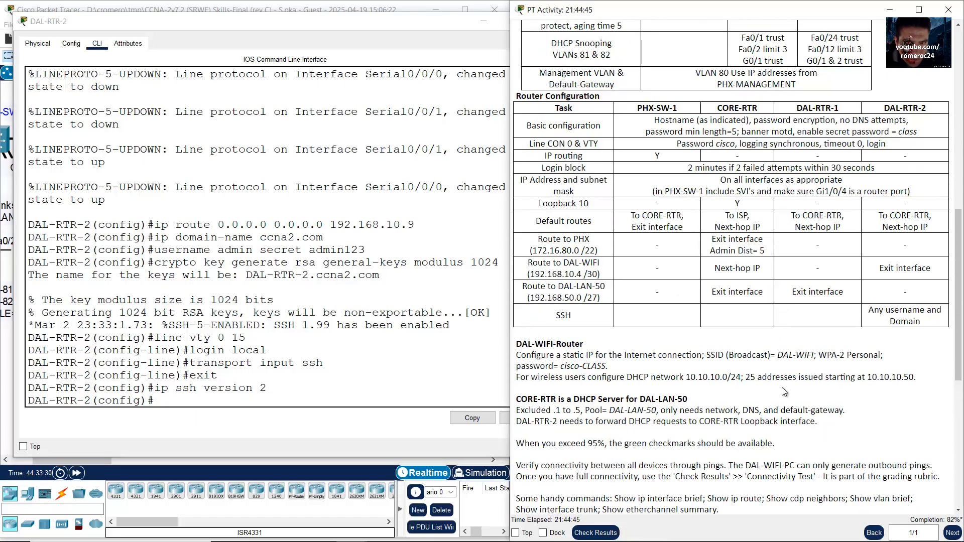
{"action": "scroll", "coordinate": [758, 387], "scroll_direction": "down", "scroll_amount": 1}
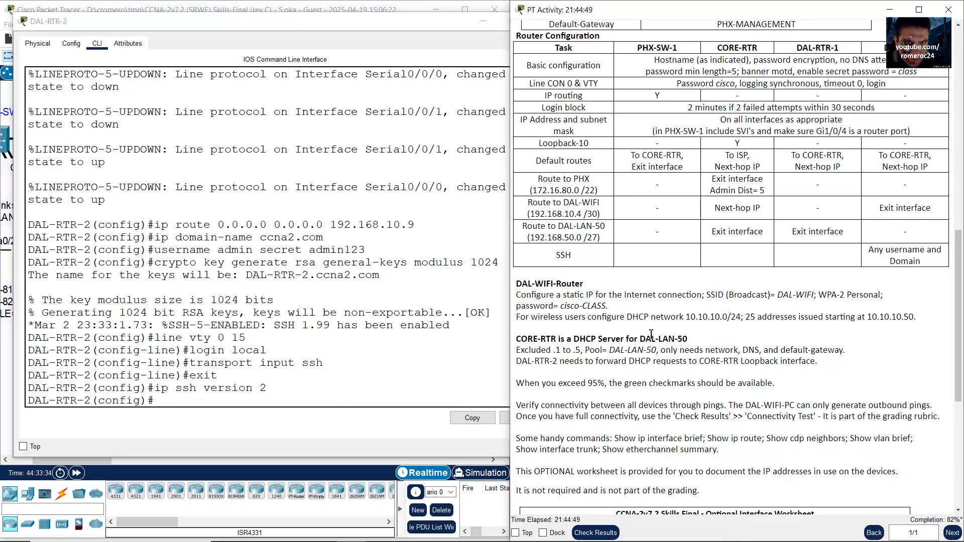
{"action": "left_click_drag", "start_coordinate": [517, 283], "coordinate": [581, 281]}
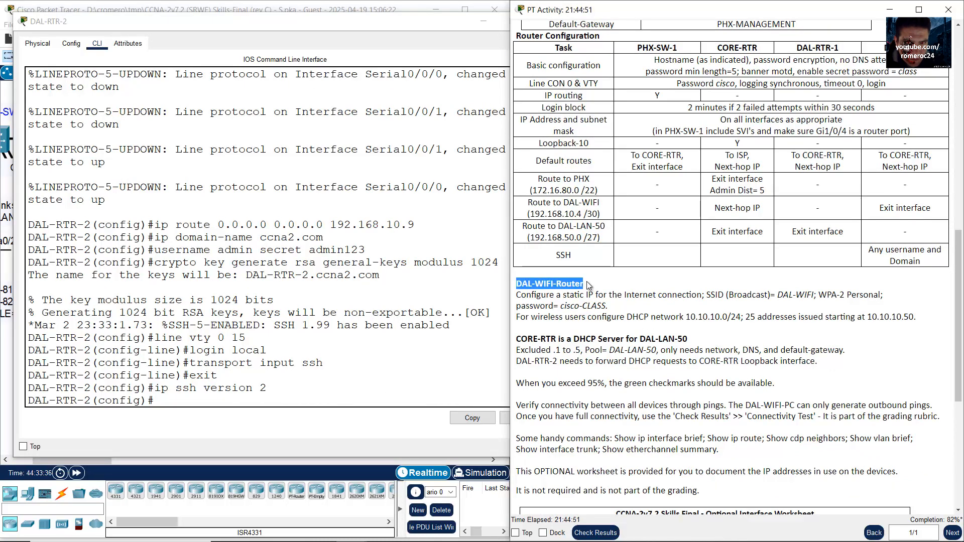
{"action": "left_click_drag", "start_coordinate": [517, 294], "coordinate": [701, 295]}
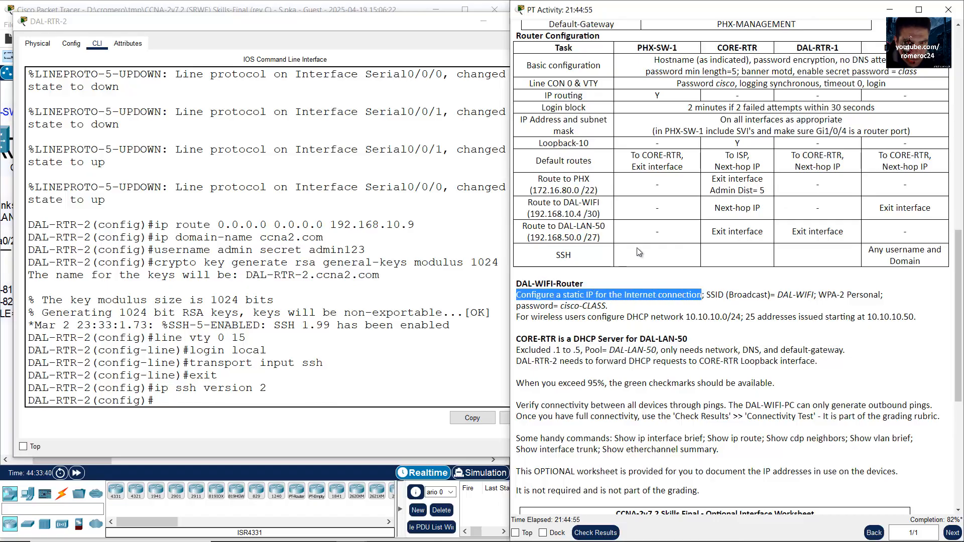
Step: Bring the logical topology back into view, dismissing the locked-interface warning
{"action": "left_click", "coordinate": [316, 3]}
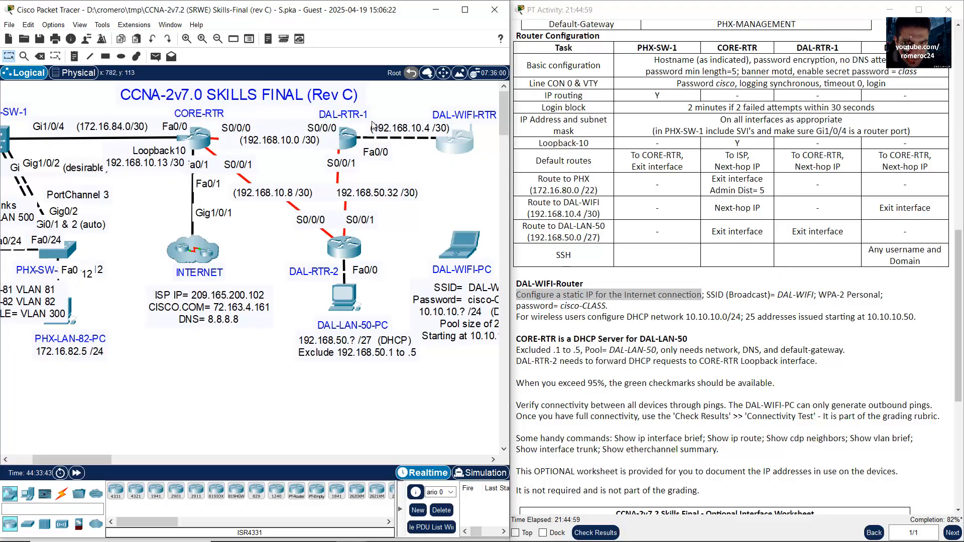
{"action": "left_click_drag", "start_coordinate": [372, 125], "coordinate": [390, 98]}
{"action": "left_click", "coordinate": [359, 307]}
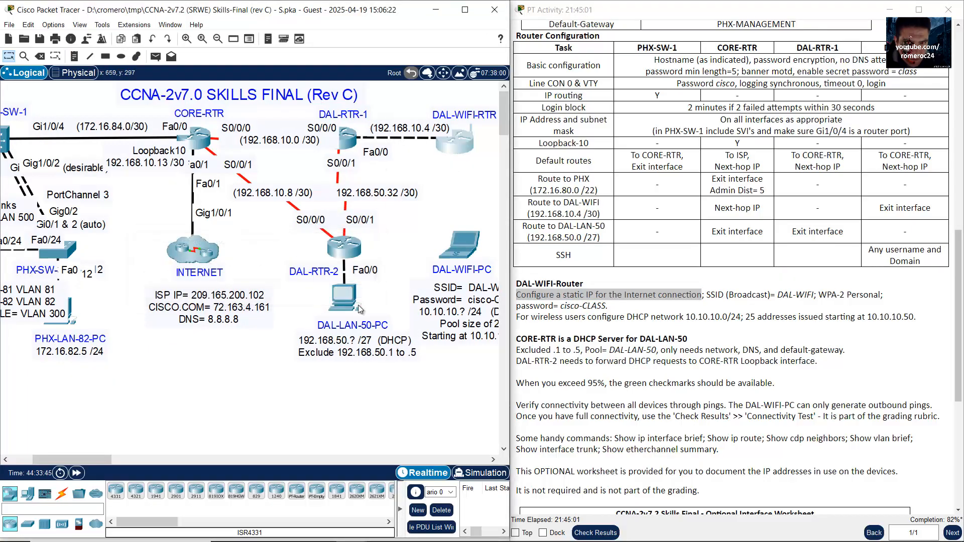
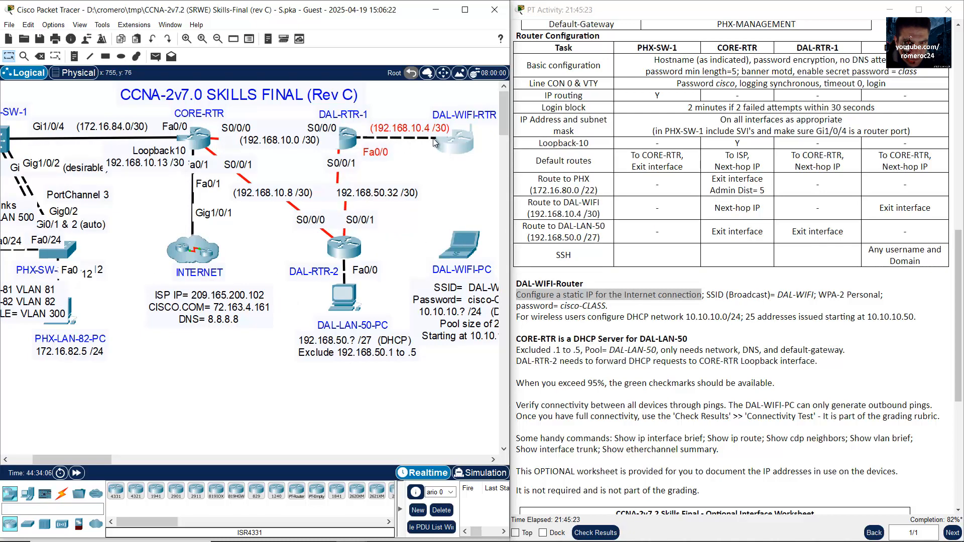
Step: Open DAL-WIFI-RTR's web GUI Setup page, which still shows Automatic Configuration - DHCP
{"action": "left_click", "coordinate": [464, 166]}
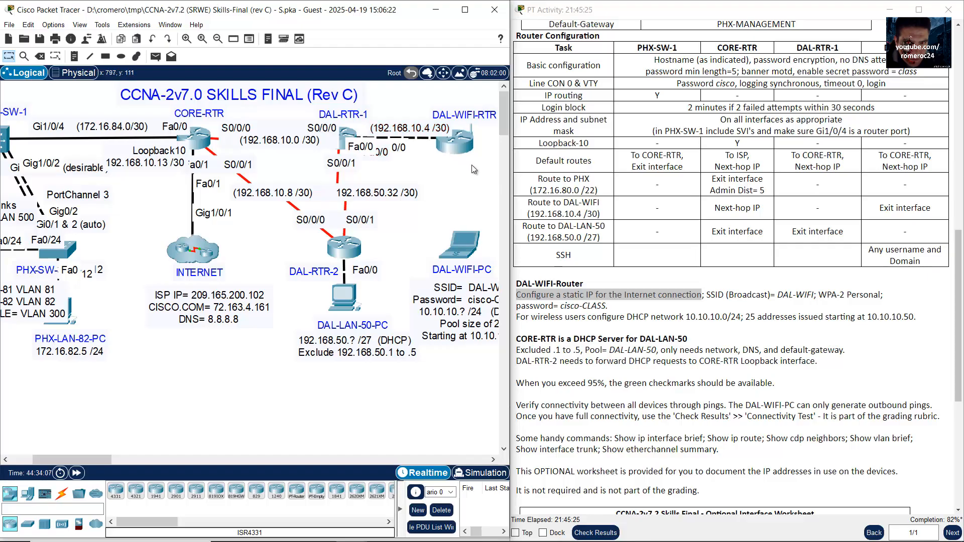
{"action": "left_click_drag", "start_coordinate": [457, 142], "coordinate": [453, 144]}
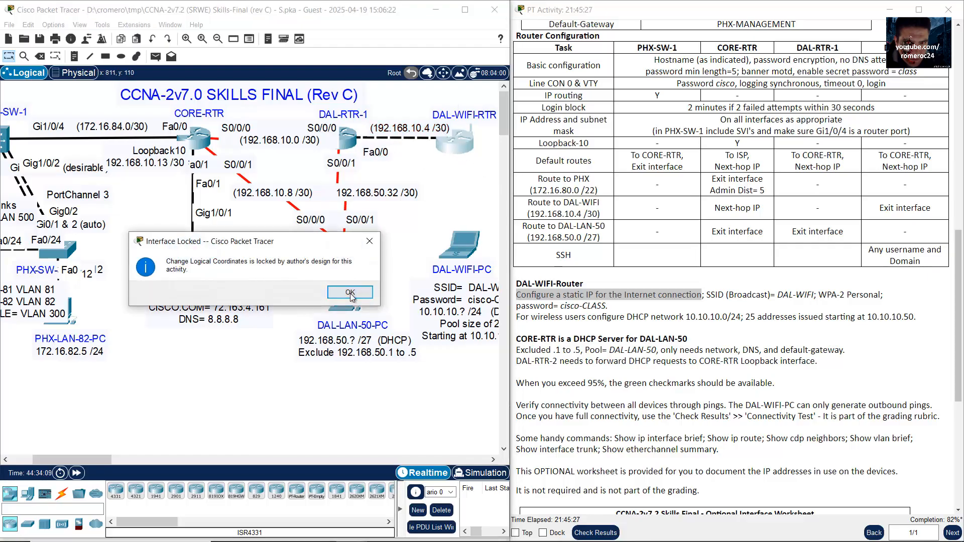
{"action": "left_click", "coordinate": [350, 293]}
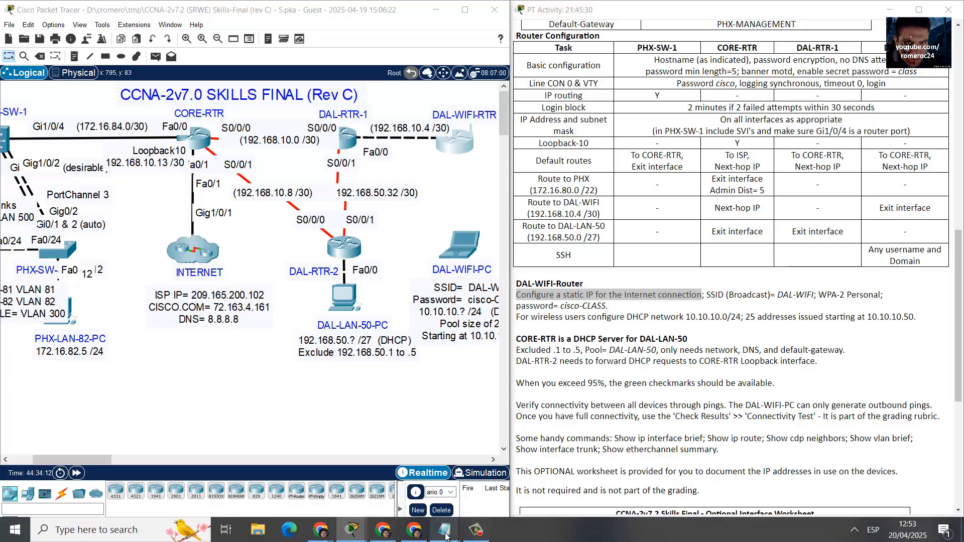
{"action": "left_click", "coordinate": [476, 533]}
{"action": "left_click_drag", "start_coordinate": [512, 111], "coordinate": [311, 43]}
{"action": "left_click", "coordinate": [104, 60]}
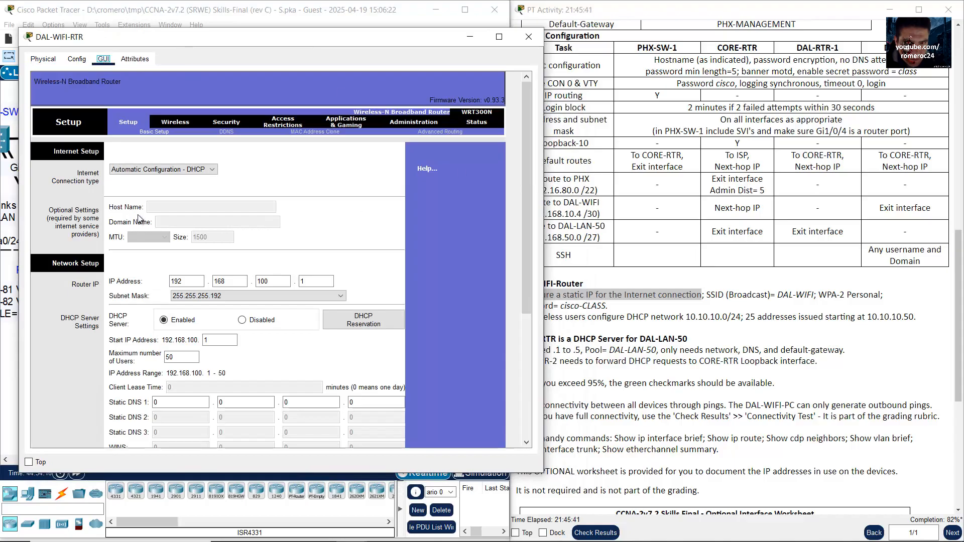
Step: Switch DAL-WIFI-RTR's Internet connection to Static IP with address 192.168.10.6
{"action": "left_click", "coordinate": [146, 172]}
{"action": "left_click", "coordinate": [144, 184]}
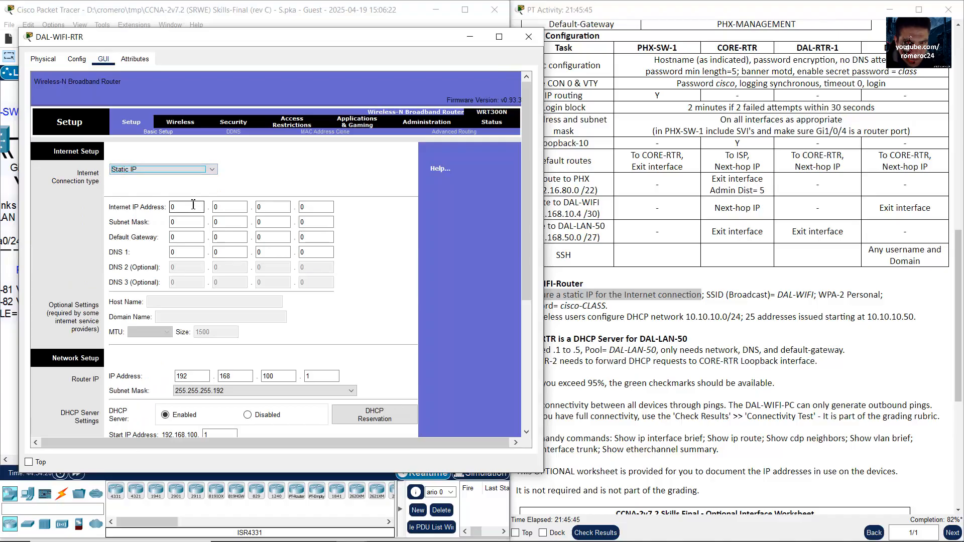
{"action": "left_click", "coordinate": [417, 17]}
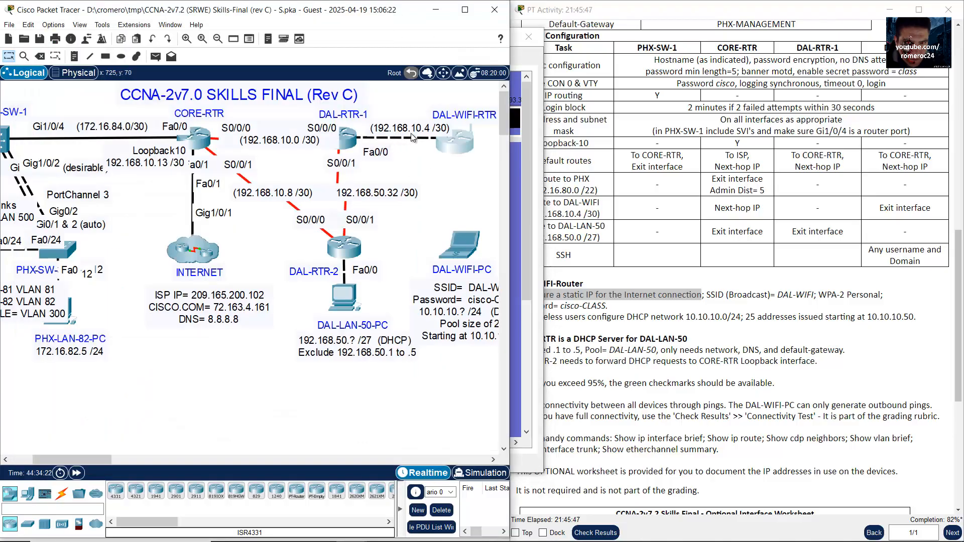
{"action": "left_click", "coordinate": [464, 144]}
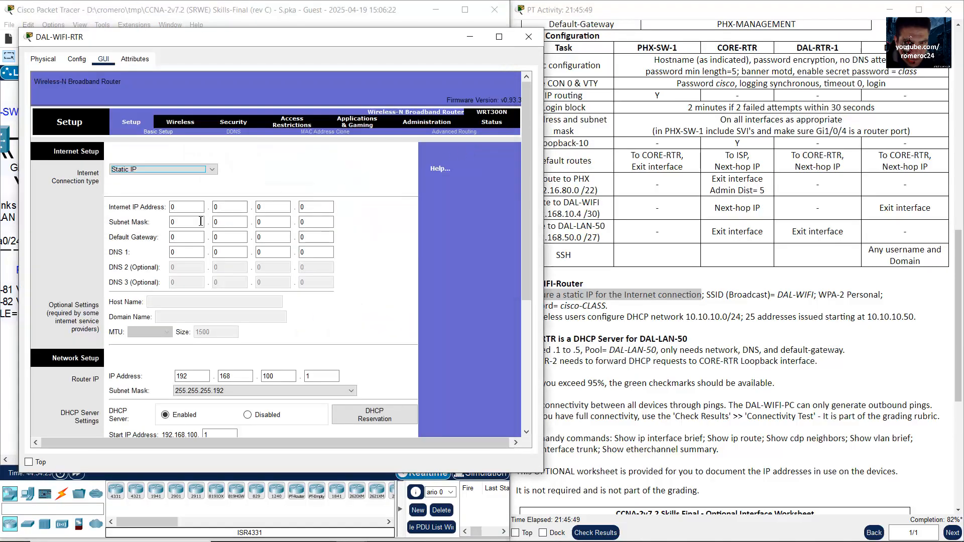
{"action": "left_click", "coordinate": [187, 207]}
{"action": "type", "text": "192."}
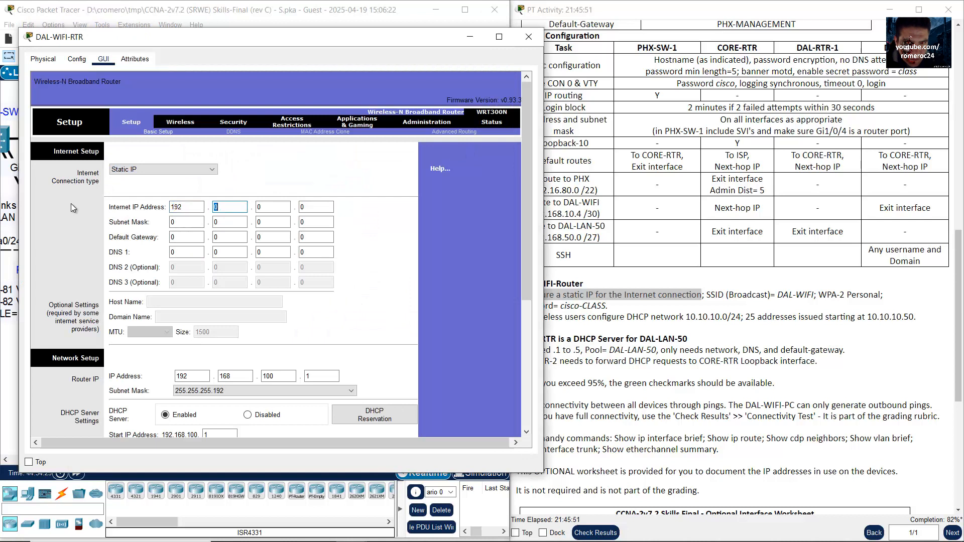
{"action": "type", "text": "168."}
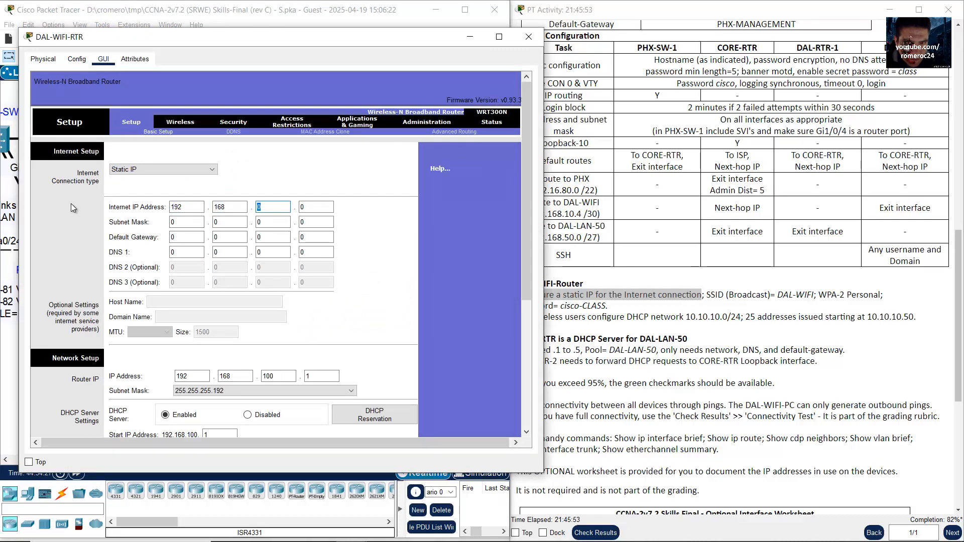
{"action": "type", "text": "10"}
{"action": "key", "text": "Tab"}
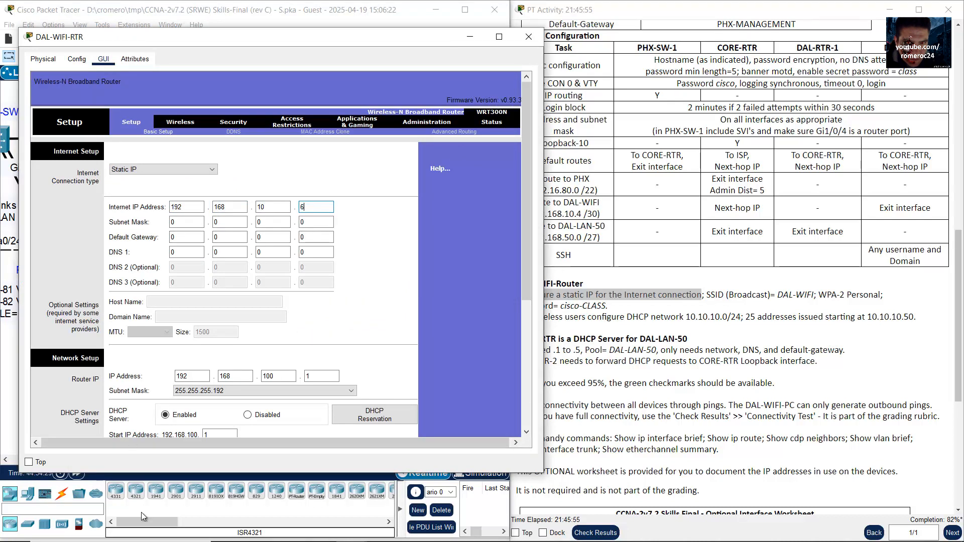
{"action": "key", "text": "Tab"}
Step: Enter subnet mask 255.255.255.252 and default gateway 192.168.10.5
{"action": "type", "text": "255.255.255.2"}
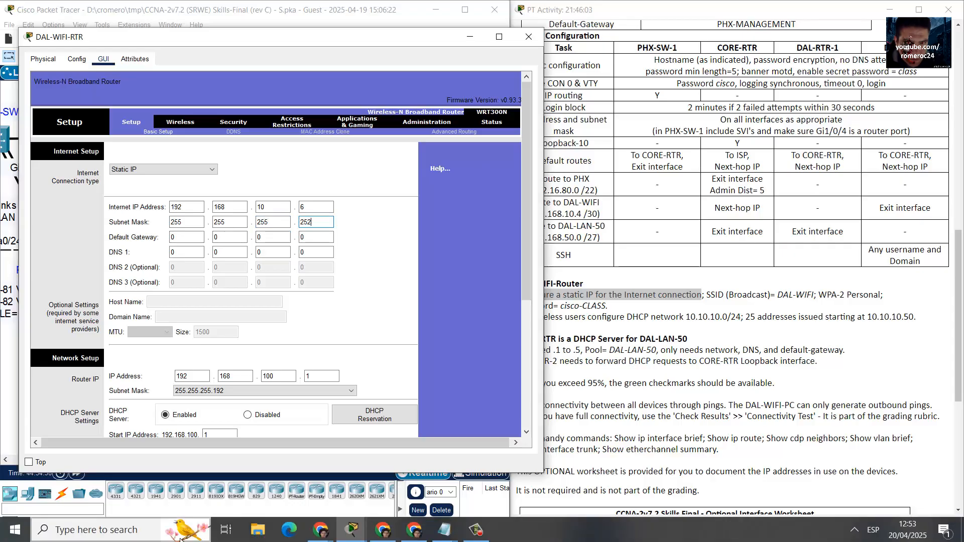
{"action": "left_click", "coordinate": [217, 14]}
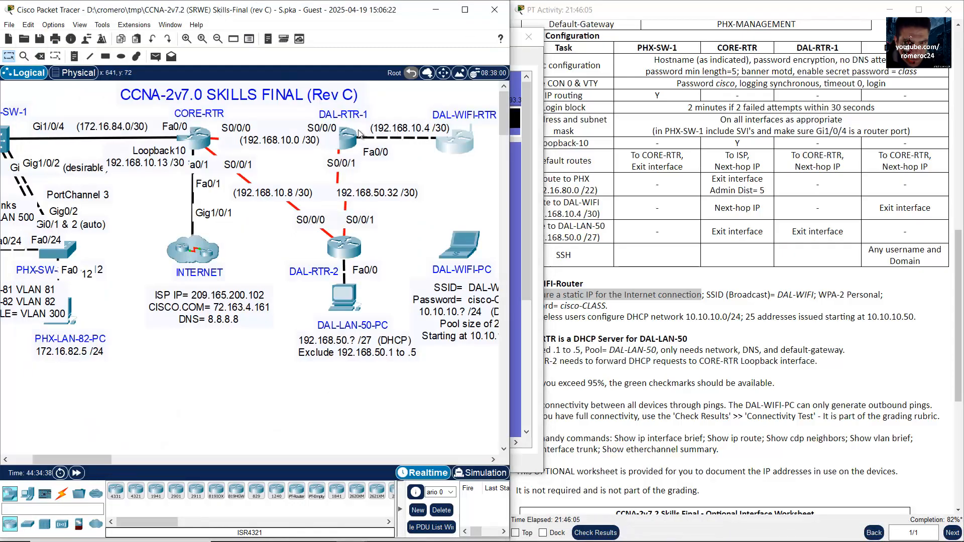
{"action": "left_click", "coordinate": [455, 145]}
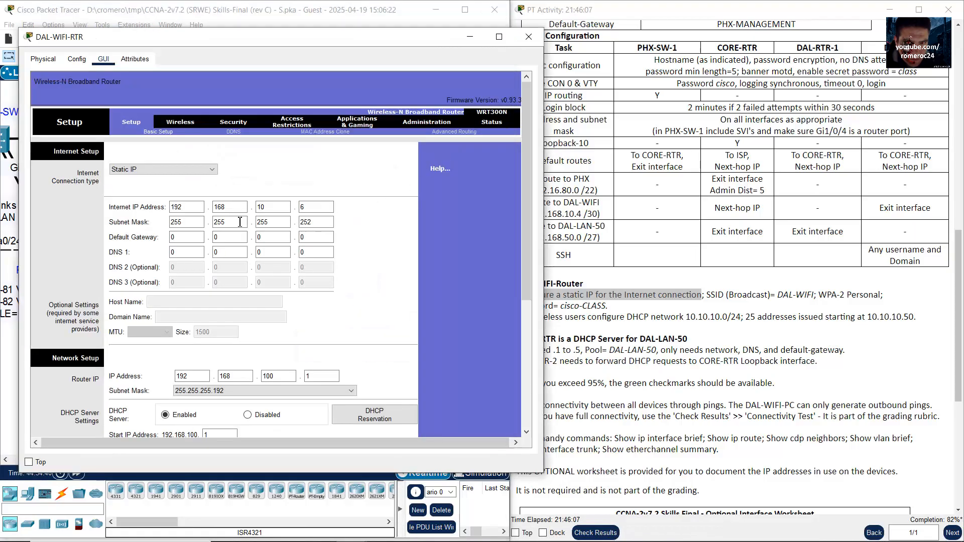
{"action": "type", "text": "52"}
{"action": "type", "text": "192"}
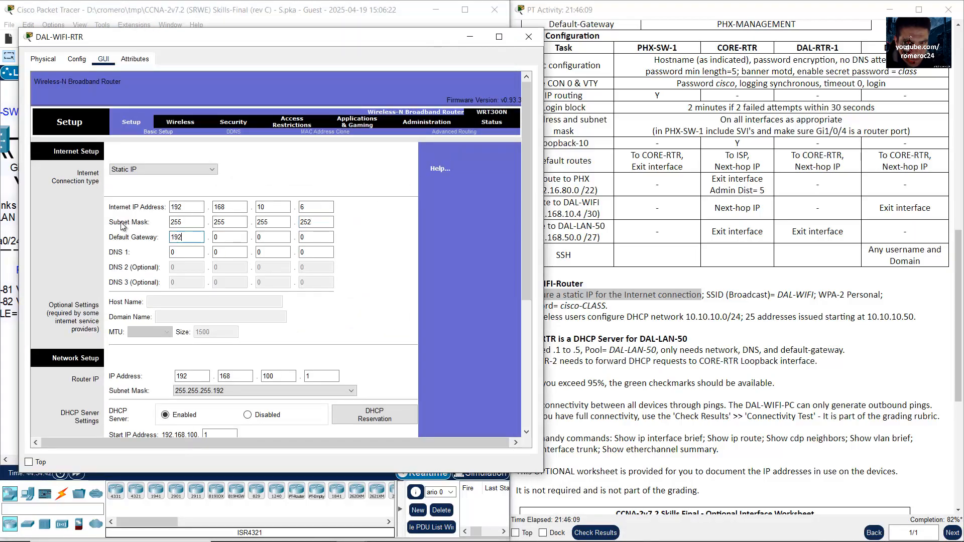
{"action": "type", "text": "16810"}
{"action": "key", "text": "period"}
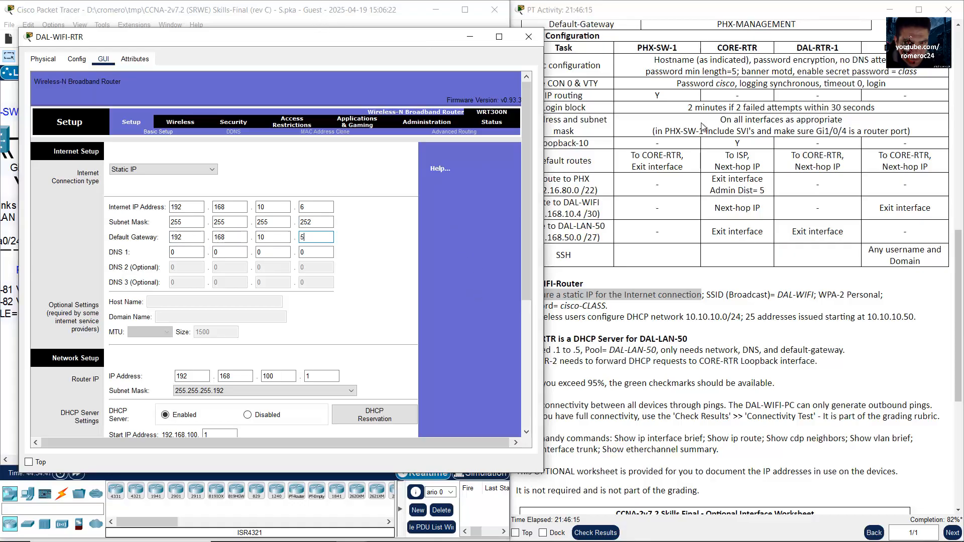
{"action": "left_click_drag", "start_coordinate": [957, 301], "coordinate": [960, 111]}
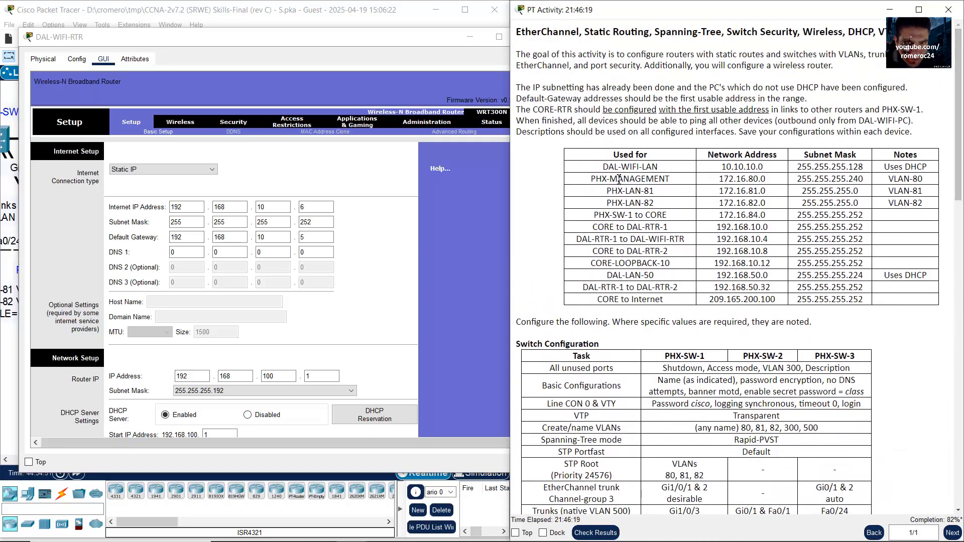
Step: Look up the DNS address in the INTERNET note and enter 8.8.8.8 as DNS 1
{"action": "left_click_drag", "start_coordinate": [957, 146], "coordinate": [956, 190]}
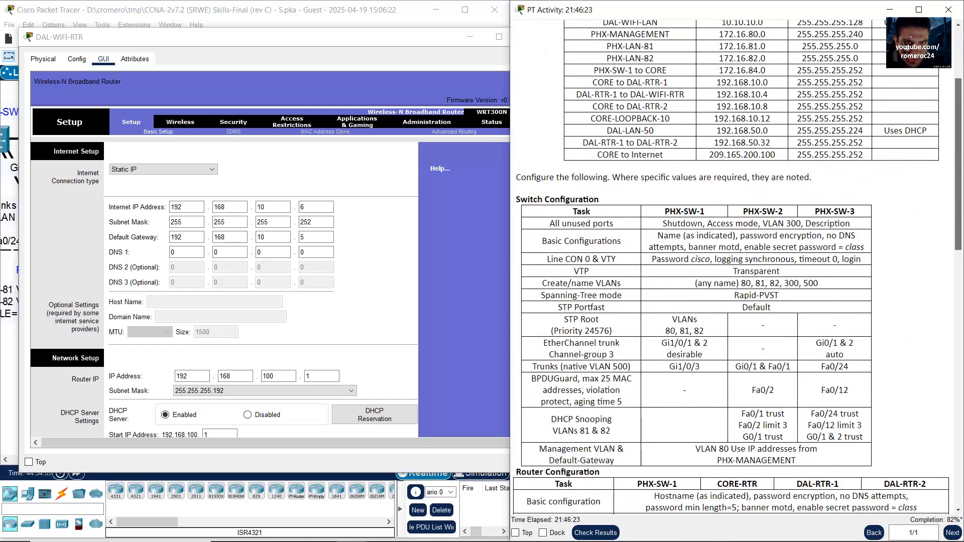
{"action": "left_click", "coordinate": [330, 15]}
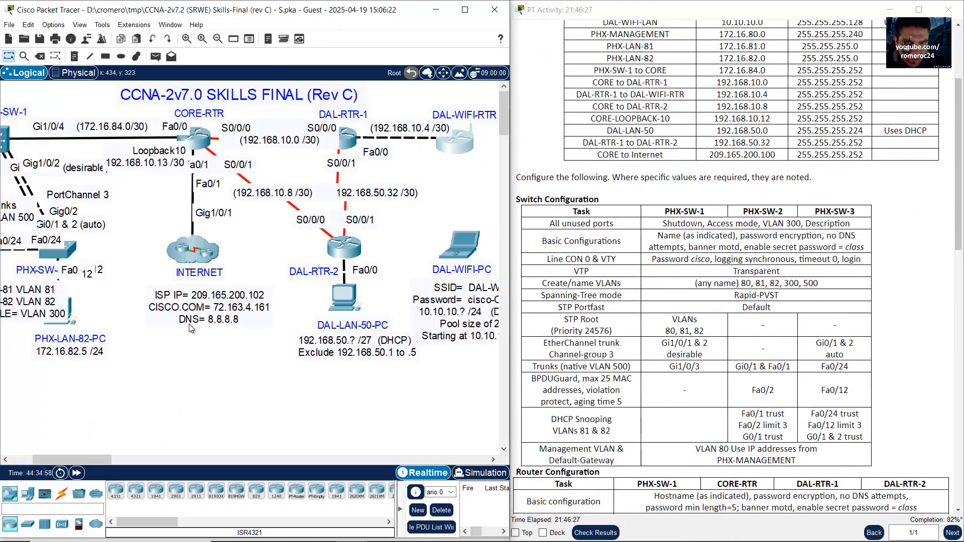
{"action": "left_click", "coordinate": [221, 324]}
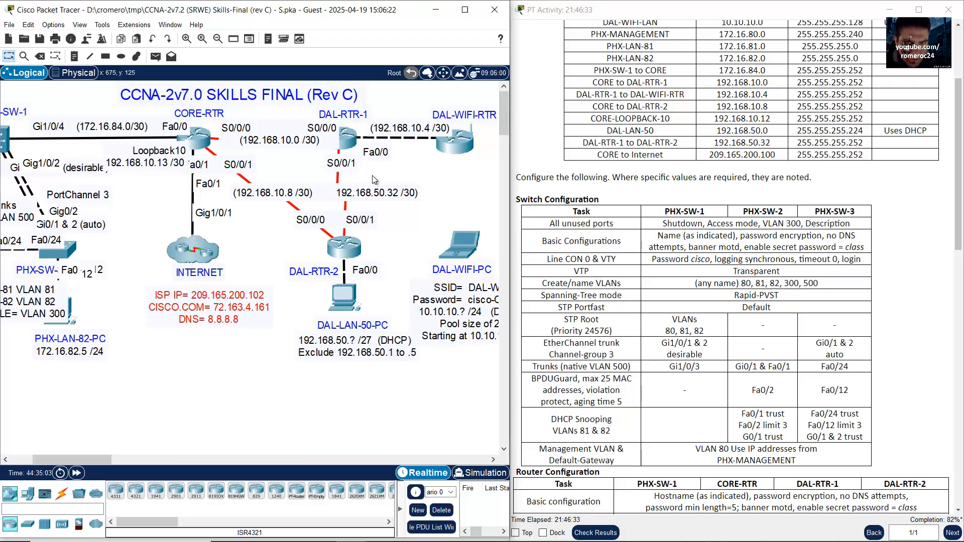
{"action": "left_click", "coordinate": [463, 151]}
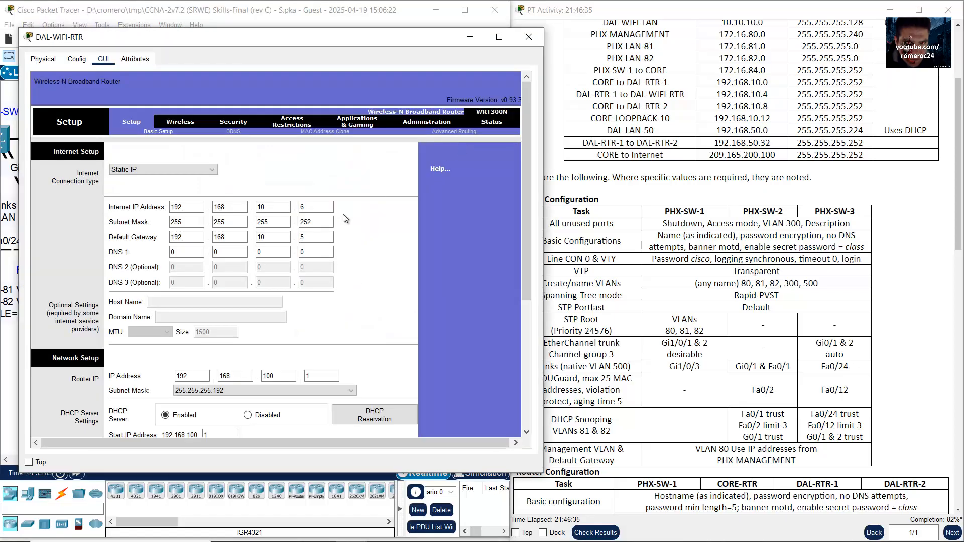
{"action": "left_click", "coordinate": [186, 252]}
{"action": "type", "text": "8.8.8.8"}
{"action": "key", "text": "Tab"}
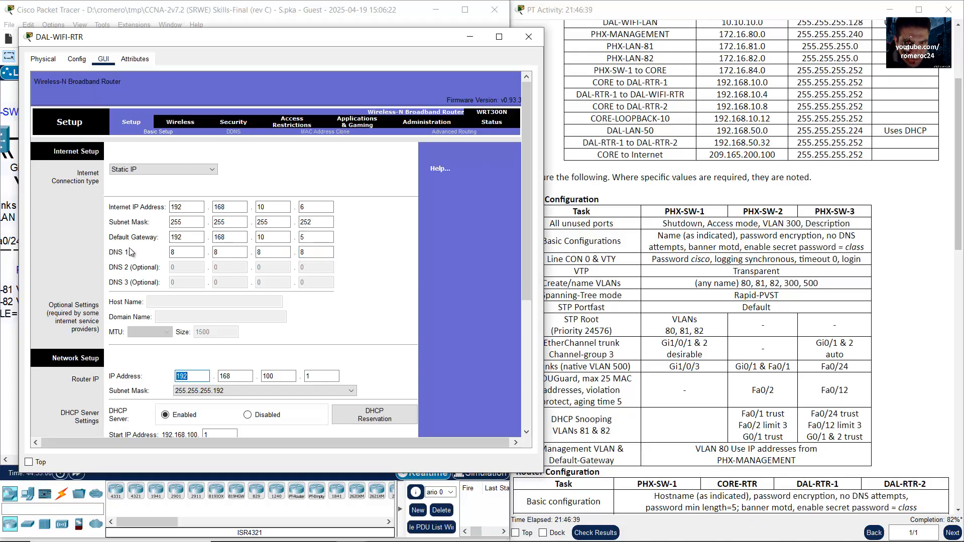
{"action": "left_click", "coordinate": [380, 289]}
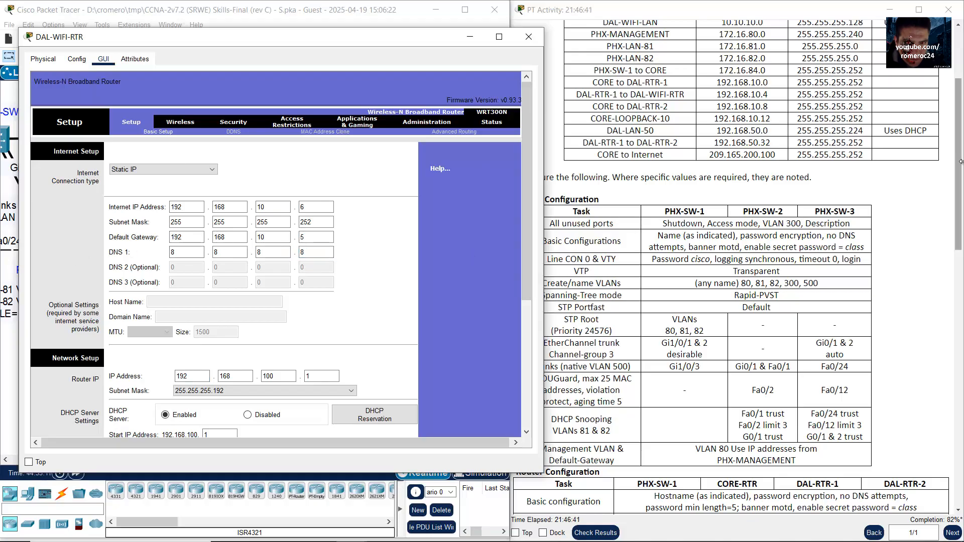
{"action": "left_click_drag", "start_coordinate": [958, 171], "coordinate": [937, 352]}
{"action": "scroll", "coordinate": [938, 356], "scroll_direction": "down", "scroll_amount": 2}
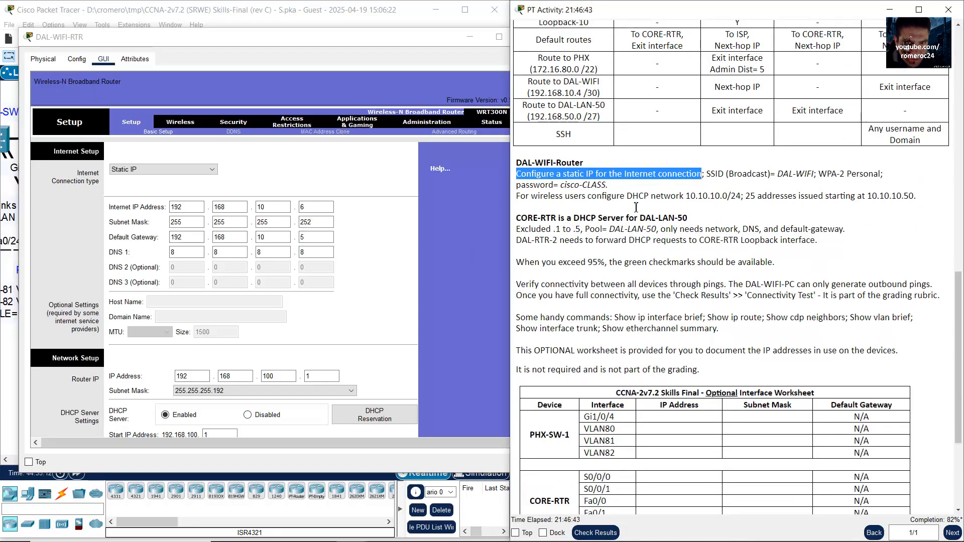
Step: Save DAL-WIFI-RTR's static Internet connection settings
{"action": "left_click", "coordinate": [745, 180]}
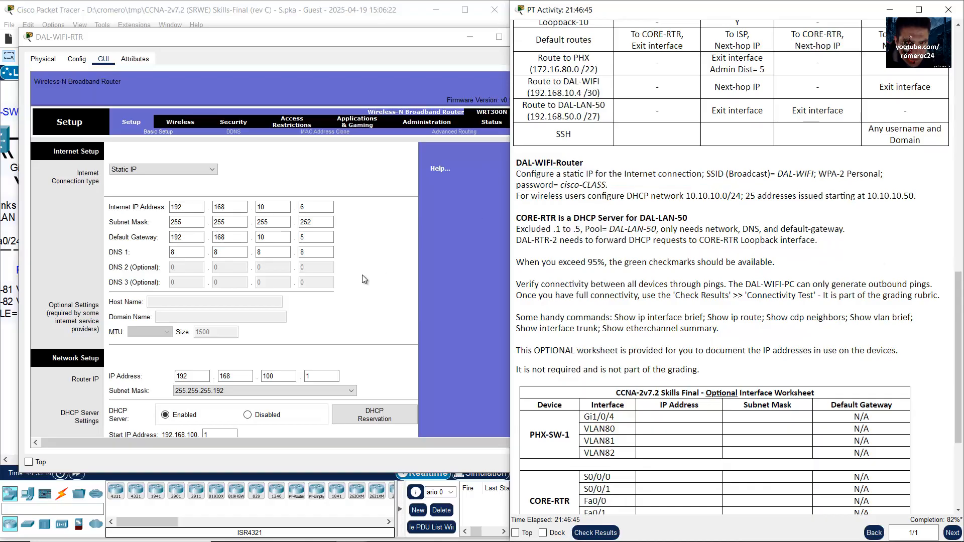
{"action": "scroll", "coordinate": [368, 269], "scroll_direction": "down", "scroll_amount": 5}
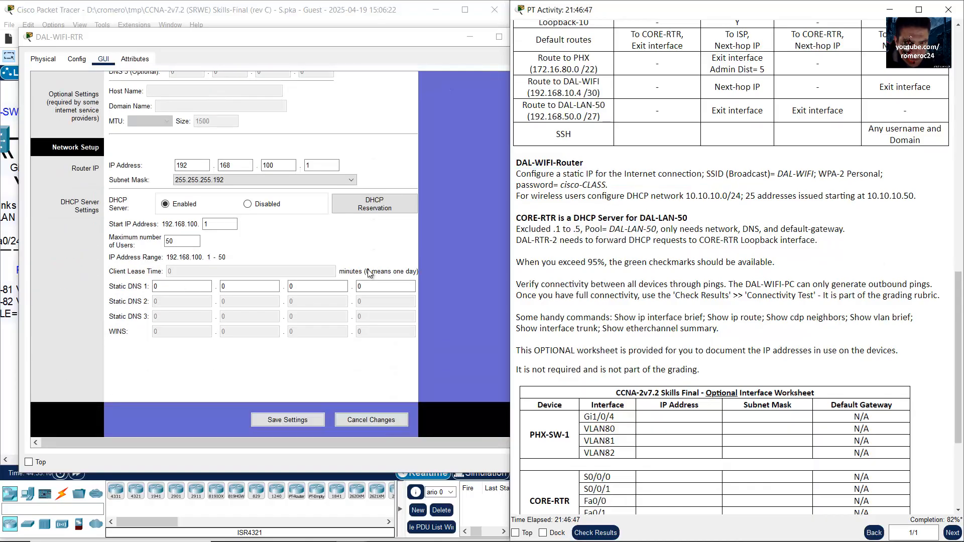
{"action": "left_click", "coordinate": [306, 422]}
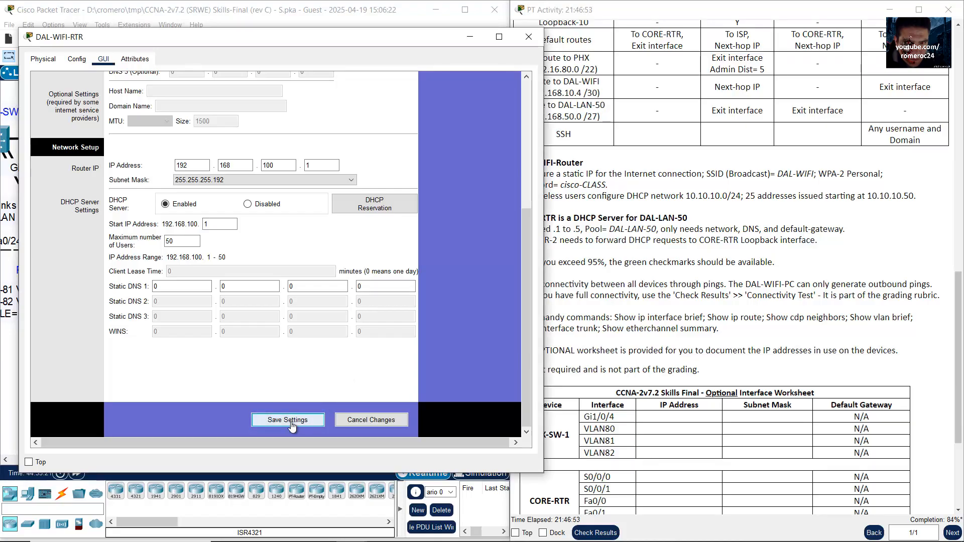
{"action": "scroll", "coordinate": [357, 335], "scroll_direction": "up", "scroll_amount": 3}
{"action": "scroll", "coordinate": [356, 335], "scroll_direction": "down", "scroll_amount": 2}
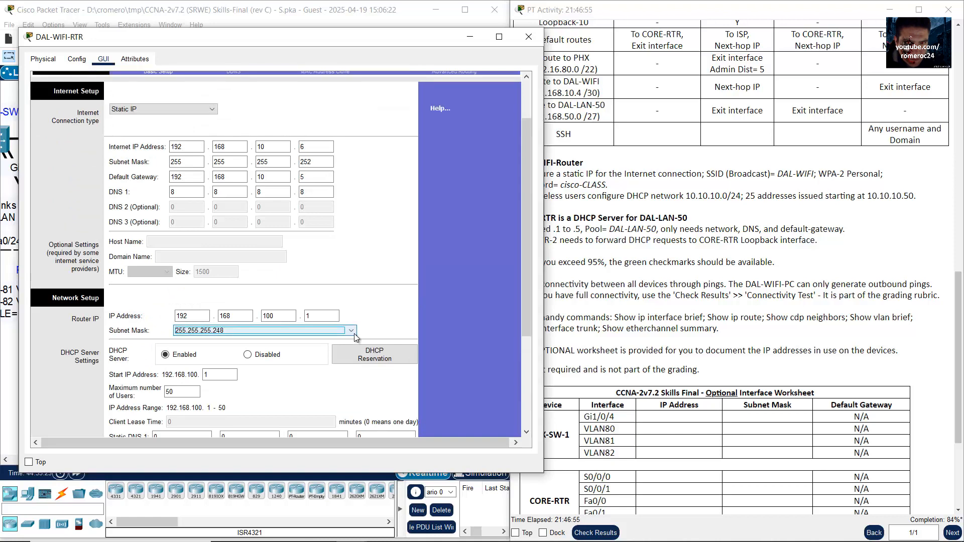
{"action": "scroll", "coordinate": [354, 337], "scroll_direction": "up", "scroll_amount": 1}
{"action": "scroll", "coordinate": [376, 313], "scroll_direction": "down", "scroll_amount": 4}
{"action": "left_click", "coordinate": [295, 420]}
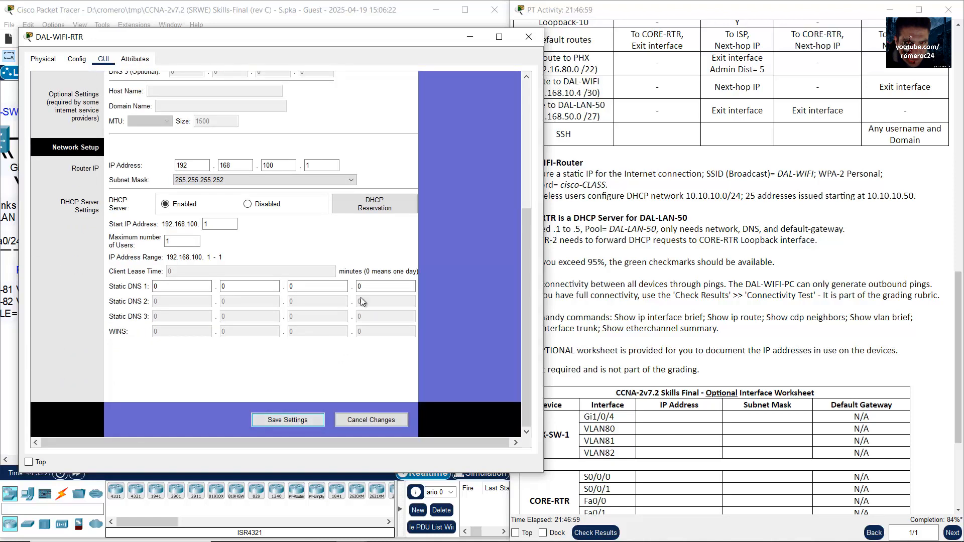
{"action": "scroll", "coordinate": [420, 242], "scroll_direction": "up", "scroll_amount": 4}
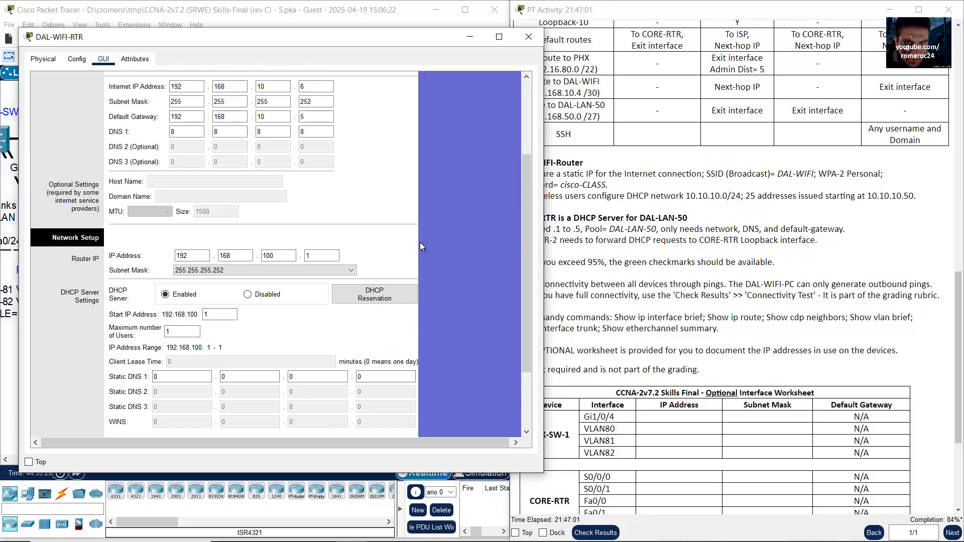
Step: Note the SSID requirement and bring up the Basic Wireless Settings page
{"action": "left_click", "coordinate": [817, 199]}
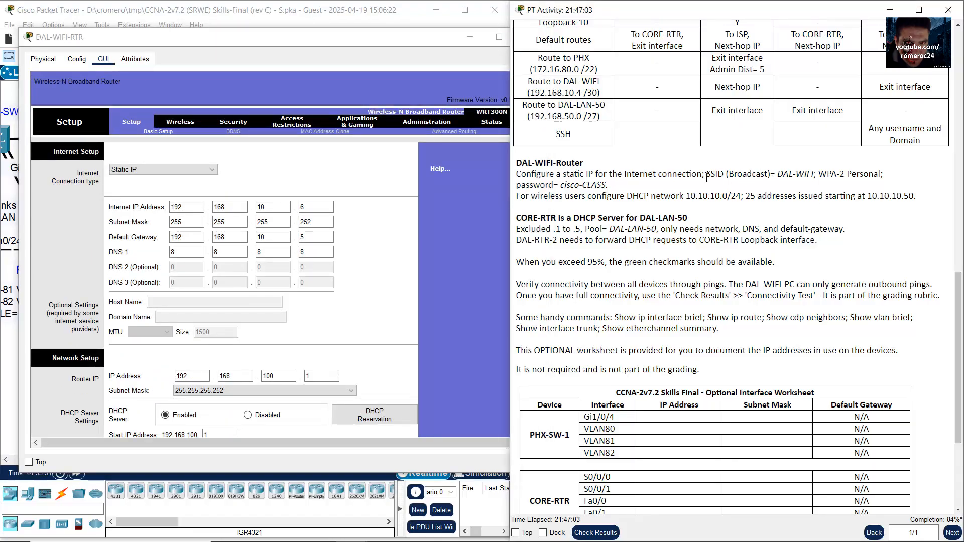
{"action": "left_click_drag", "start_coordinate": [711, 175], "coordinate": [768, 175]}
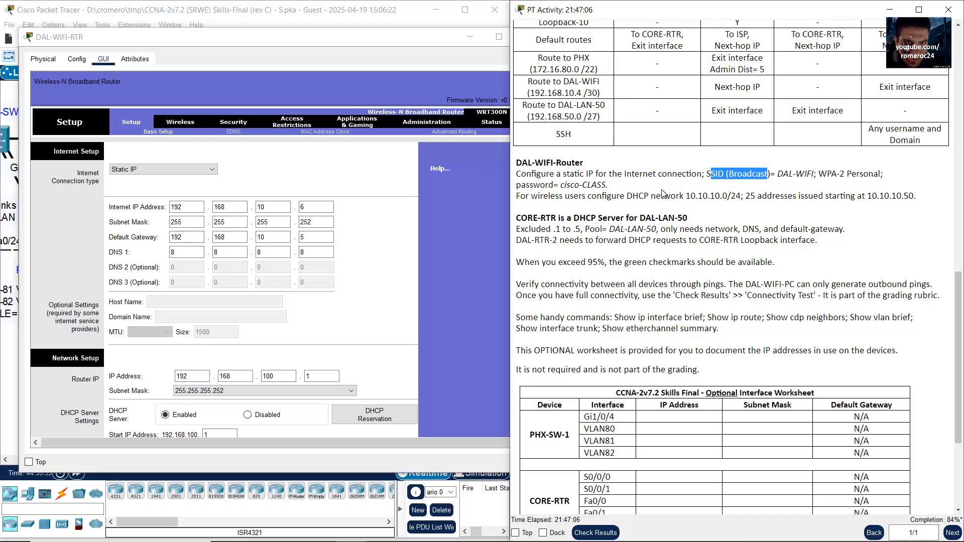
{"action": "left_click", "coordinate": [171, 126]}
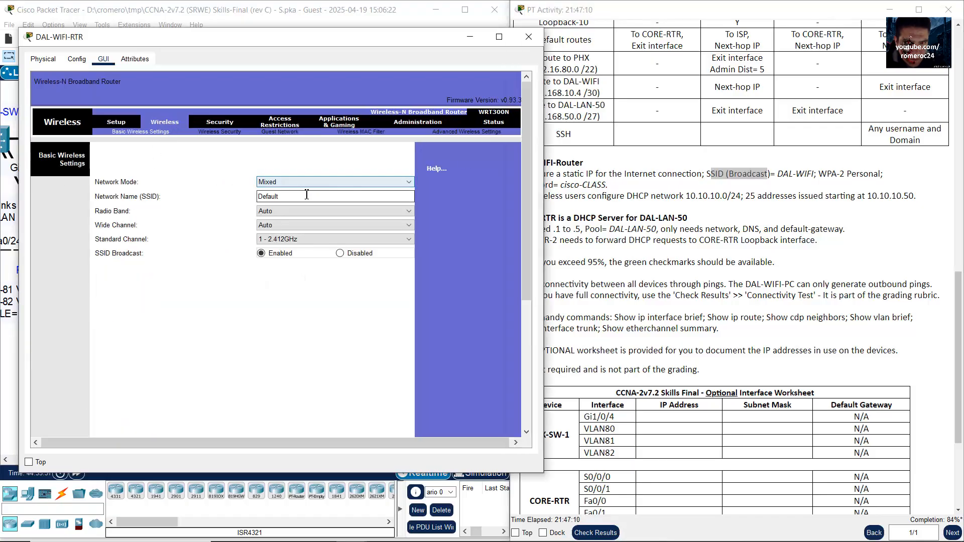
Step: Keep network mode Mixed and replace the SSID Default with DAL-WIFI
{"action": "left_click", "coordinate": [276, 183]}
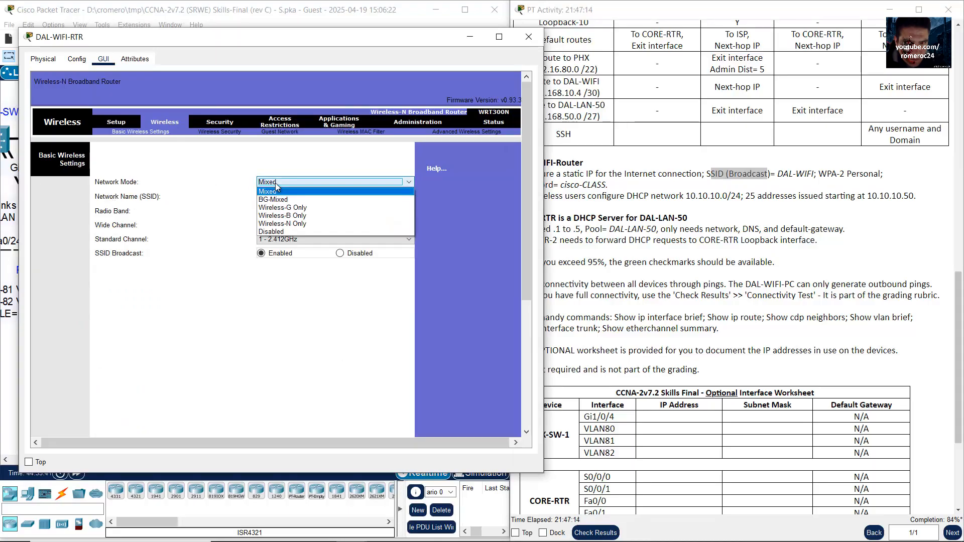
{"action": "left_click", "coordinate": [279, 191]}
{"action": "left_click_drag", "start_coordinate": [287, 200], "coordinate": [224, 194]}
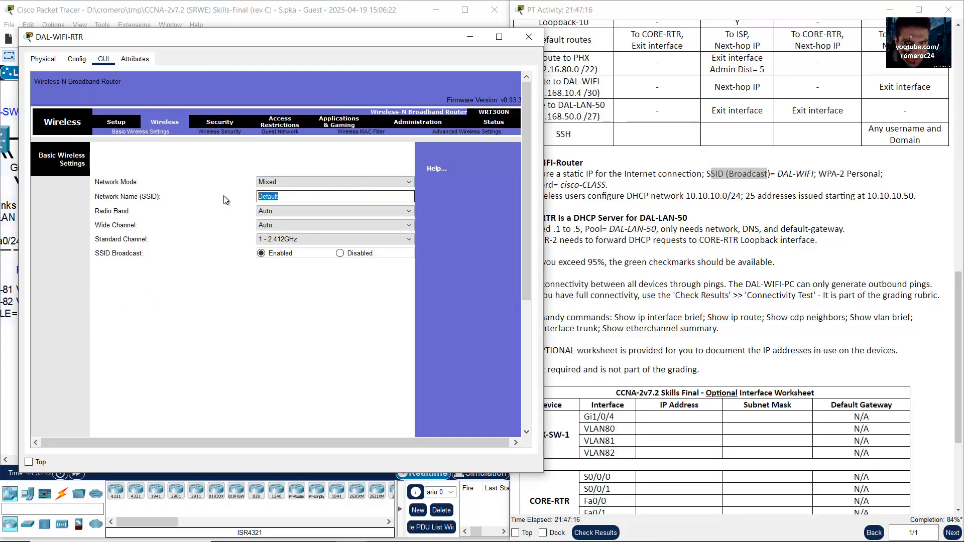
{"action": "left_click", "coordinate": [824, 174]}
{"action": "left_click_drag", "start_coordinate": [778, 174], "coordinate": [821, 175]}
{"action": "left_click", "coordinate": [341, 198]}
{"action": "left_click_drag", "start_coordinate": [341, 198], "coordinate": [147, 197]}
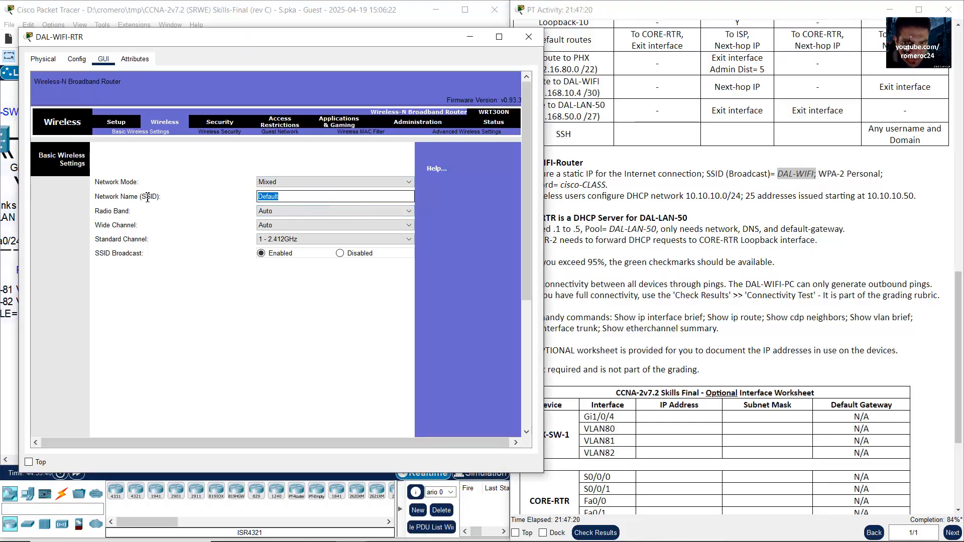
{"action": "type", "text": "DAL-WIFI"}
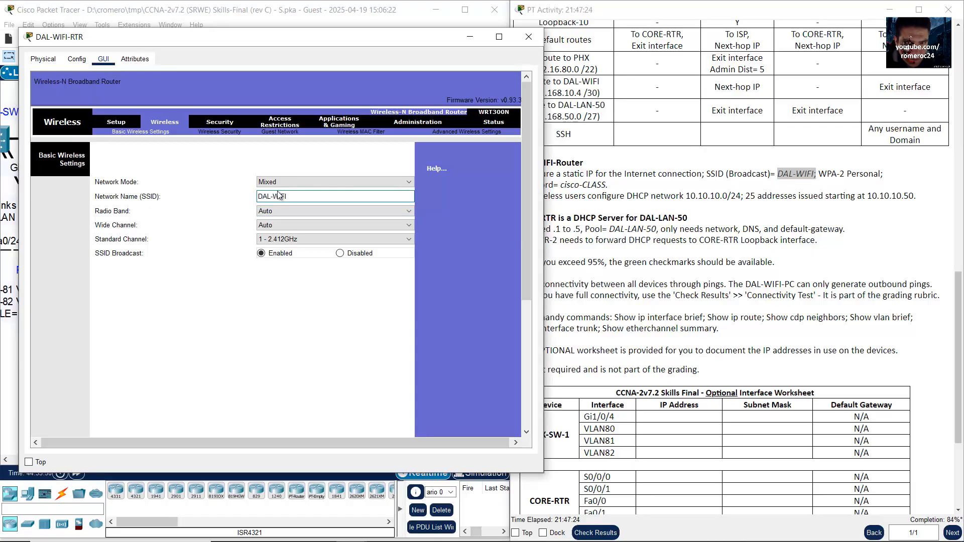
Step: Note the WPA-2 Personal security requirement and scroll down to Save Settings
{"action": "left_click", "coordinate": [850, 195]}
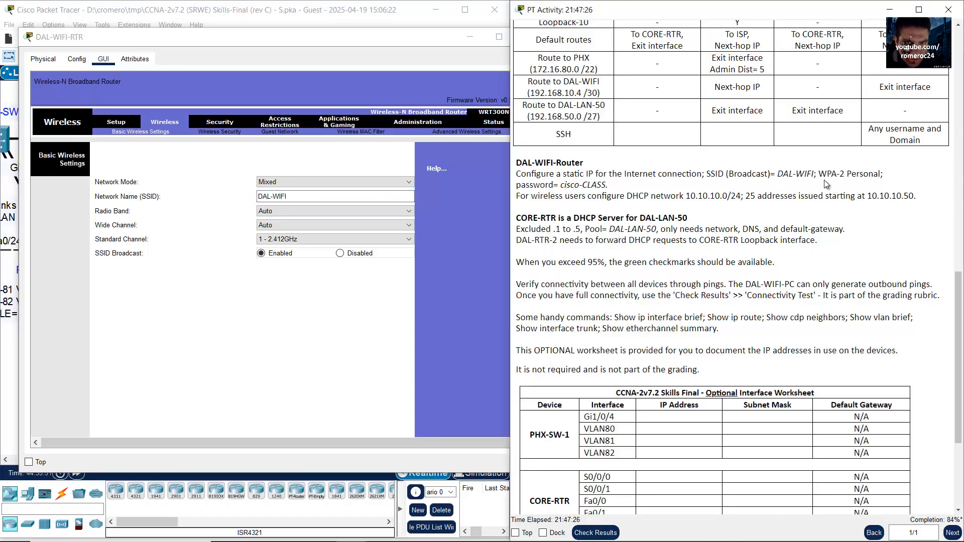
{"action": "left_click_drag", "start_coordinate": [818, 174], "coordinate": [881, 174]}
{"action": "left_click_drag", "start_coordinate": [819, 174], "coordinate": [881, 174]}
{"action": "left_click", "coordinate": [320, 198]}
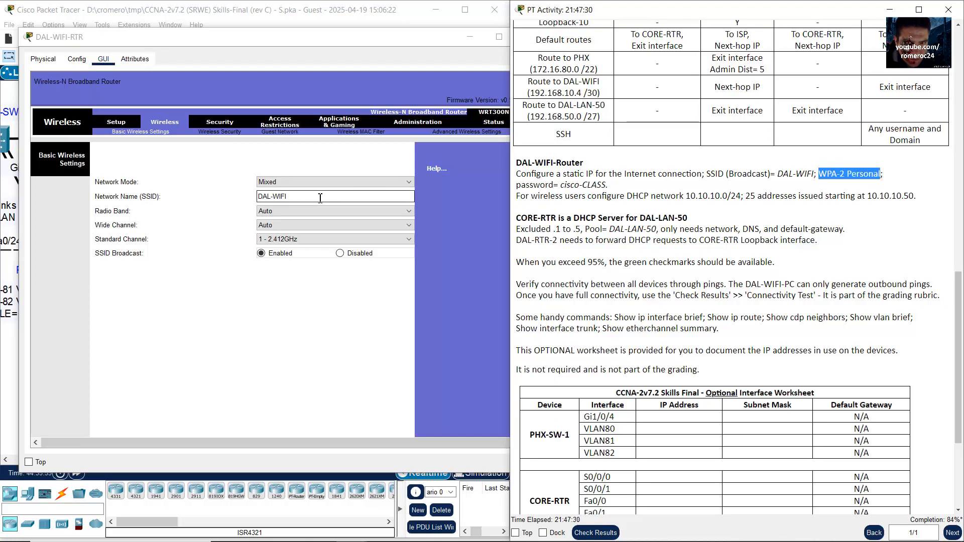
{"action": "left_click", "coordinate": [337, 324]}
{"action": "scroll", "coordinate": [346, 324], "scroll_direction": "down", "scroll_amount": 3}
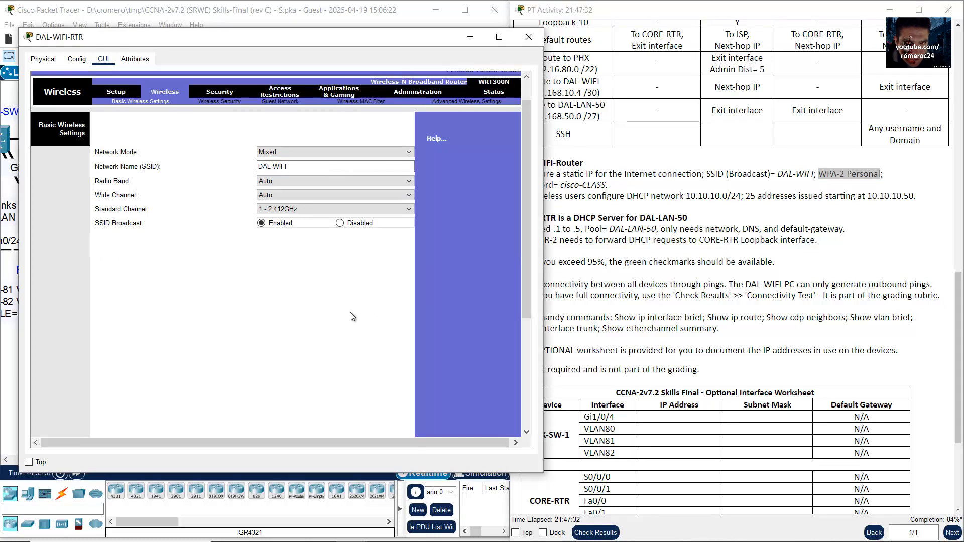
{"action": "scroll", "coordinate": [352, 326], "scroll_direction": "down", "scroll_amount": 3}
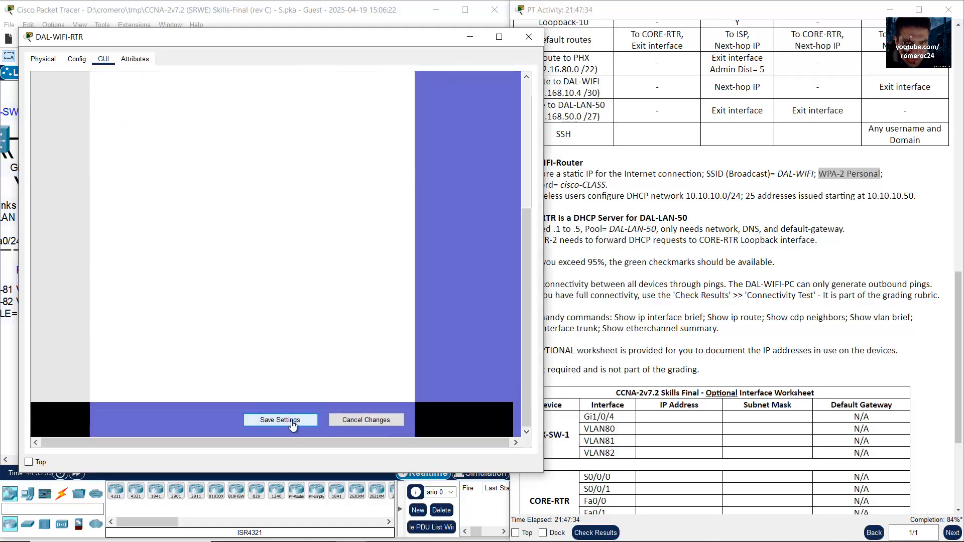
Step: Save the DAL-WIFI name and set Wireless Security mode to WPA2 Personal
{"action": "left_click", "coordinate": [296, 418]}
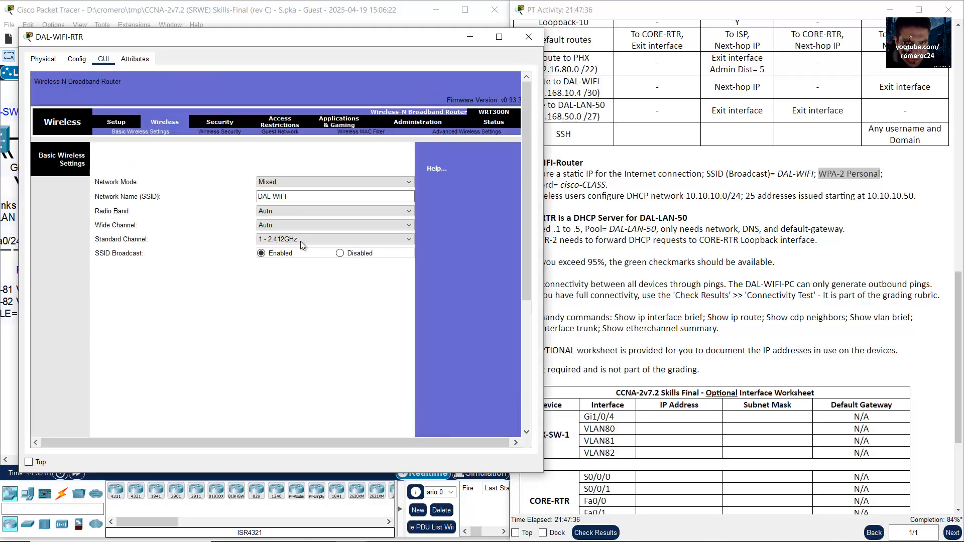
{"action": "left_click", "coordinate": [213, 132]}
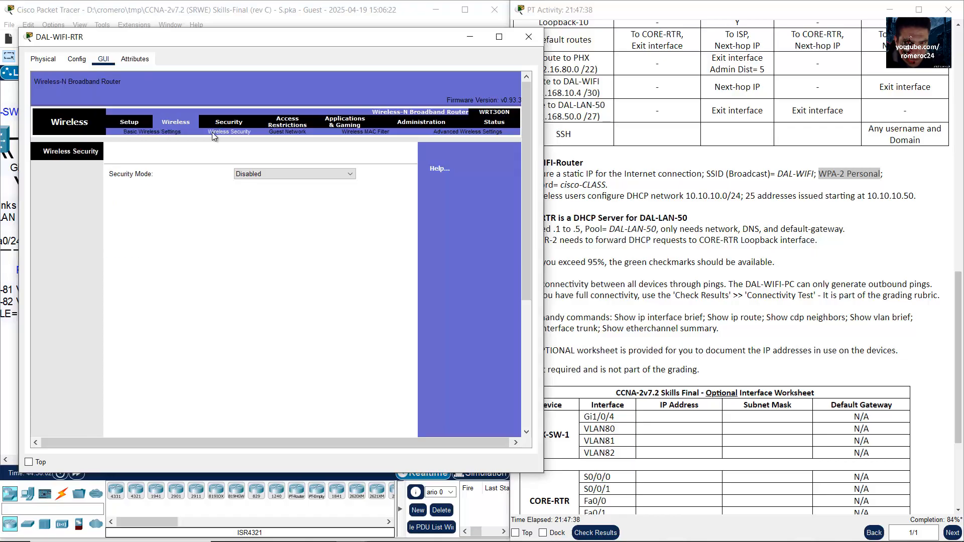
{"action": "left_click", "coordinate": [274, 173]}
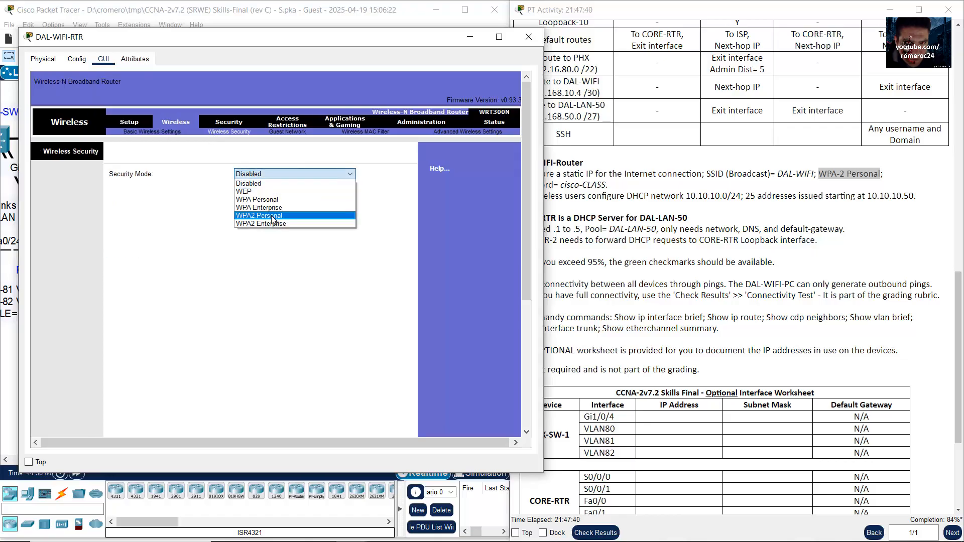
{"action": "left_click", "coordinate": [281, 216]}
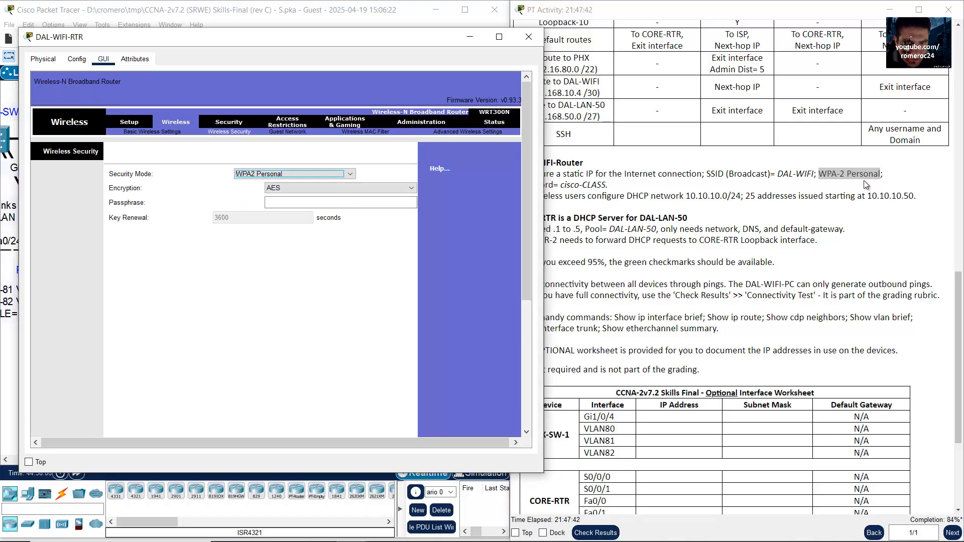
{"action": "left_click", "coordinate": [576, 191]}
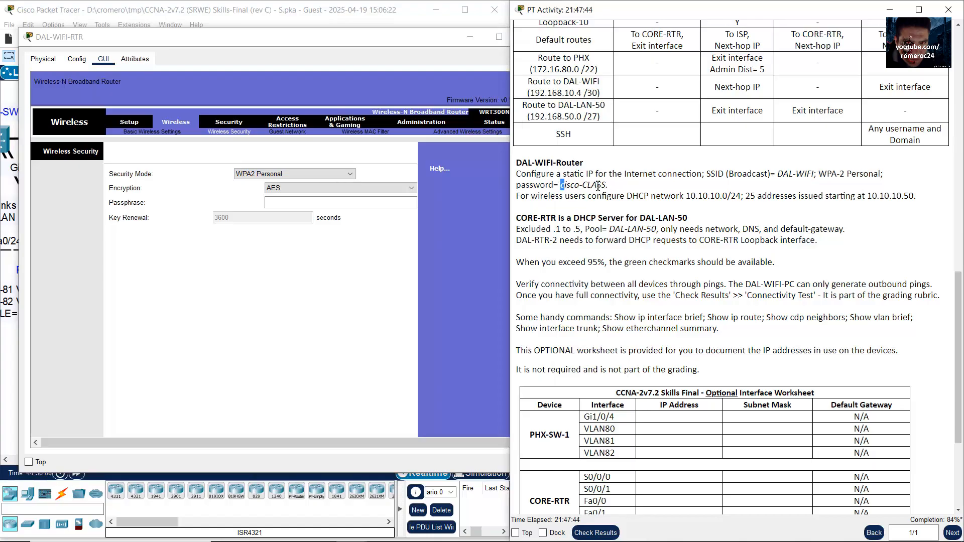
{"action": "left_click_drag", "start_coordinate": [561, 185], "coordinate": [610, 187]}
Step: Enter the required passphrase, keep AES encryption, and save the security settings
{"action": "left_click", "coordinate": [317, 203]}
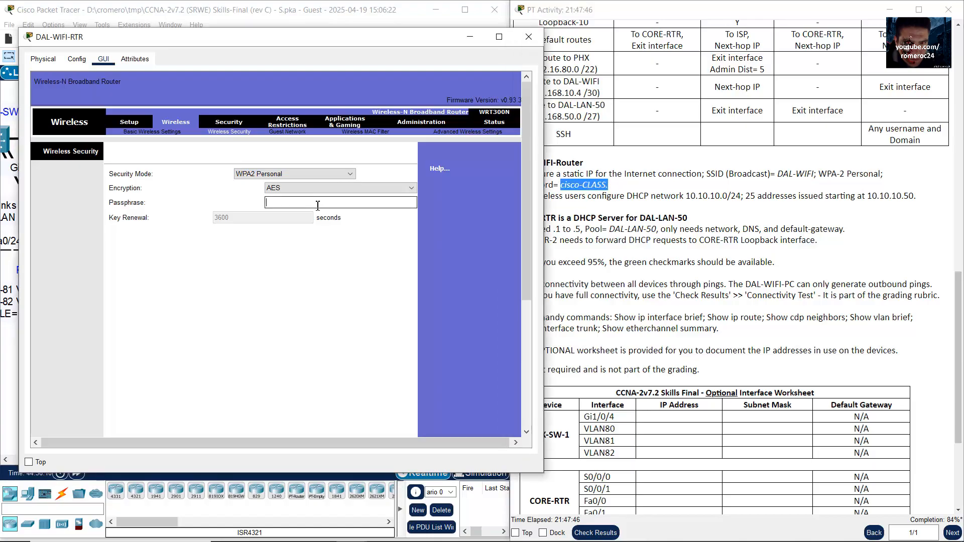
{"action": "type", "text": "cisco-"}
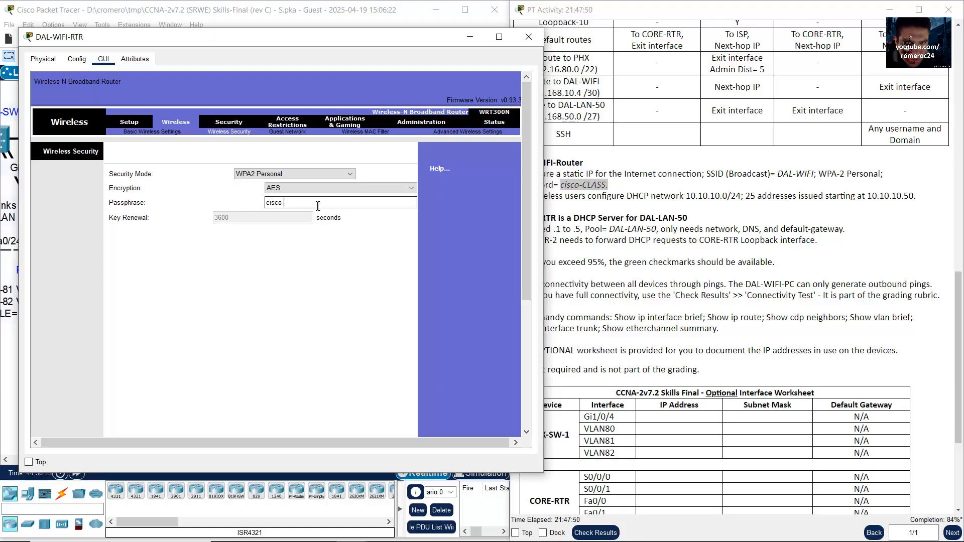
{"action": "type", "text": "CLASS"}
{"action": "left_click", "coordinate": [696, 209]}
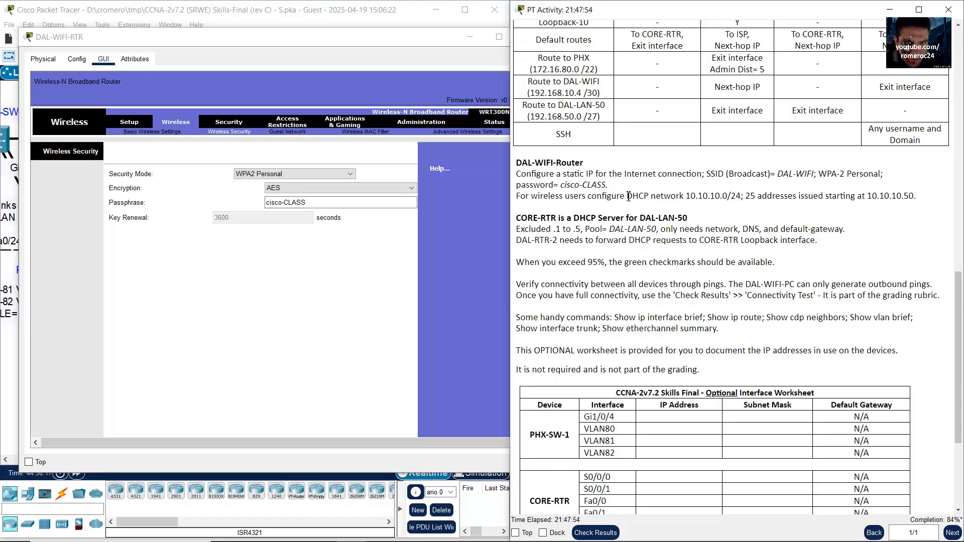
{"action": "left_click", "coordinate": [358, 242]}
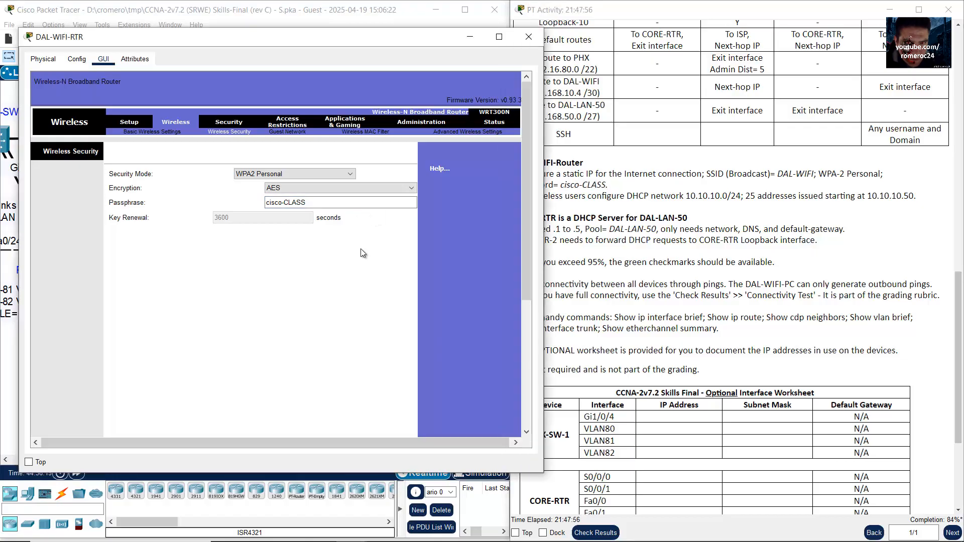
{"action": "left_click", "coordinate": [380, 189]}
{"action": "left_click", "coordinate": [368, 195]}
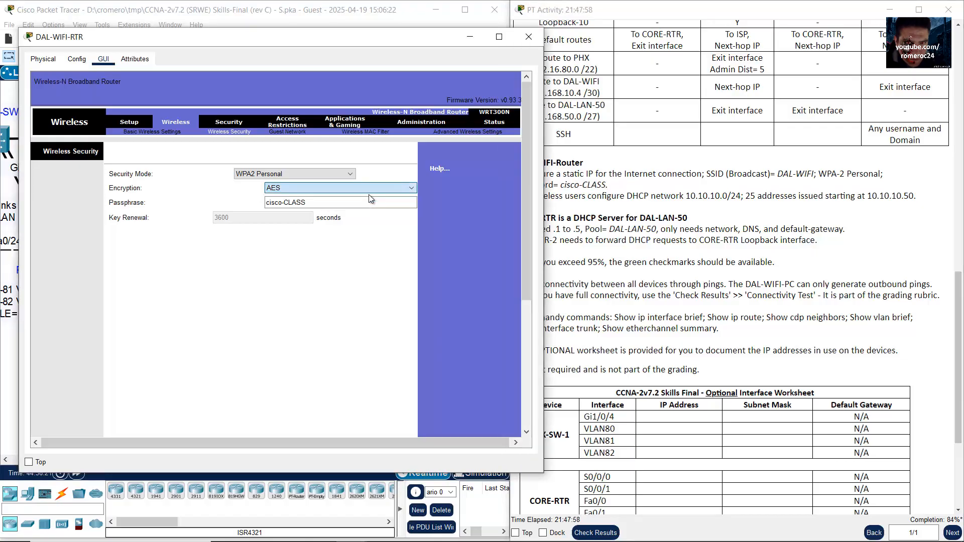
{"action": "scroll", "coordinate": [337, 281], "scroll_direction": "down", "scroll_amount": 10}
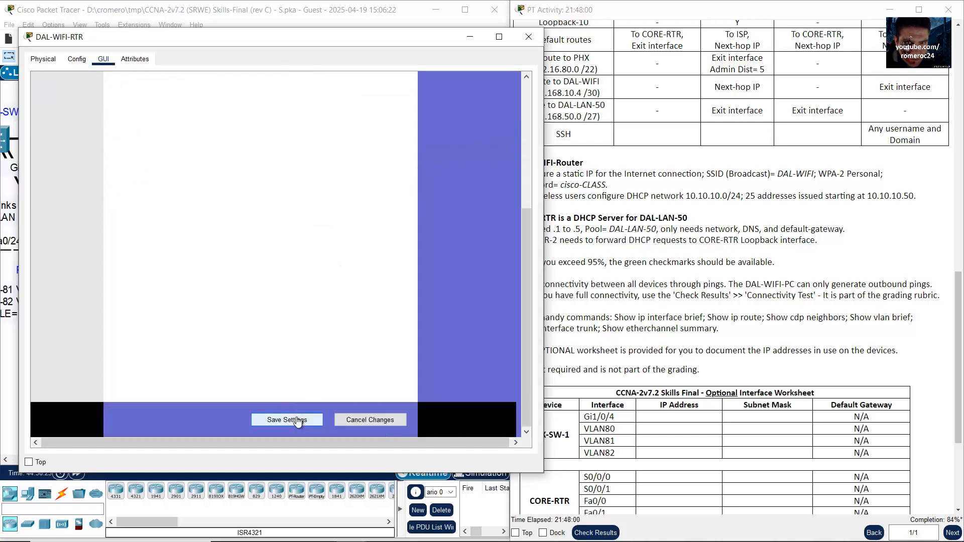
{"action": "left_click", "coordinate": [298, 421]}
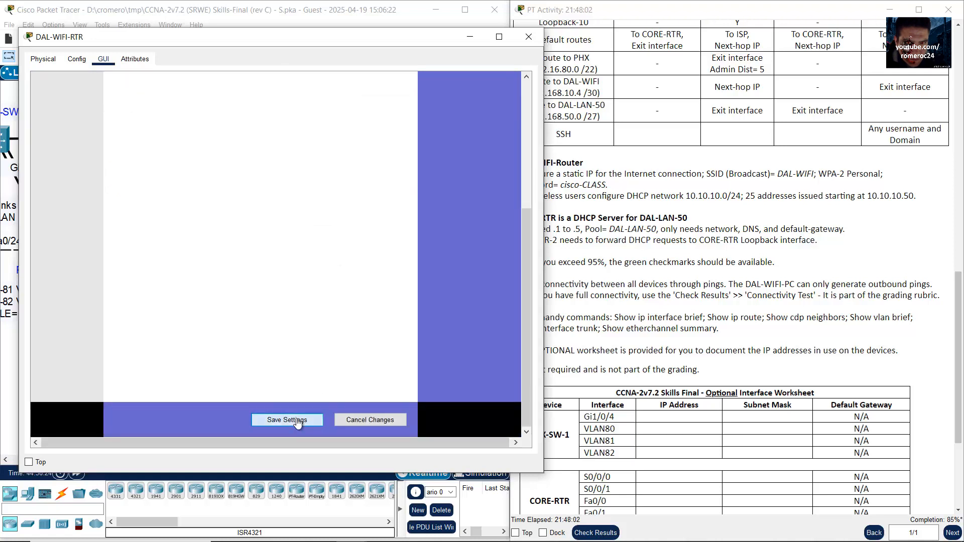
{"action": "left_click", "coordinate": [774, 238]}
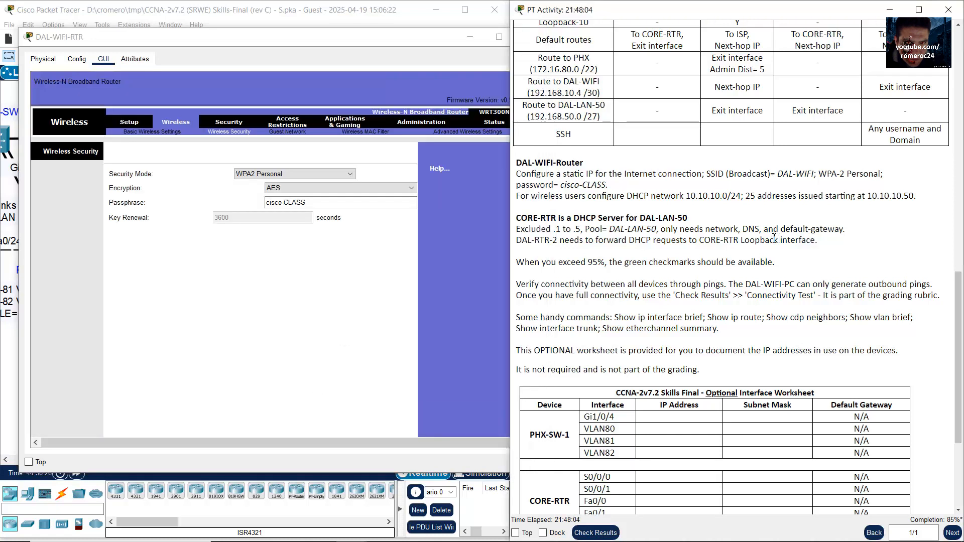
Step: Set the router's LAN address to 10.10.10.1 with subnet mask 255.255.255.0
{"action": "left_click_drag", "start_coordinate": [520, 196], "coordinate": [743, 200]}
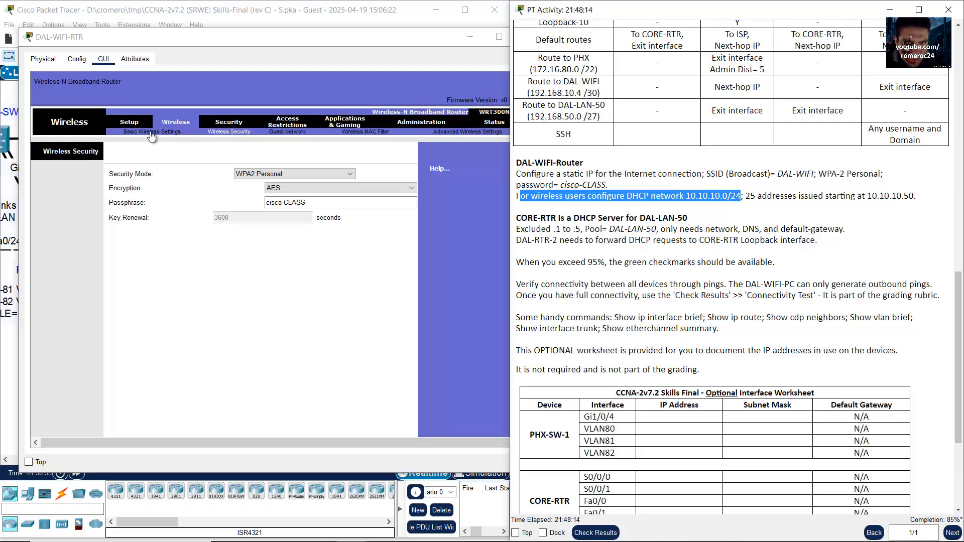
{"action": "left_click", "coordinate": [129, 125]}
{"action": "left_click", "coordinate": [130, 122]}
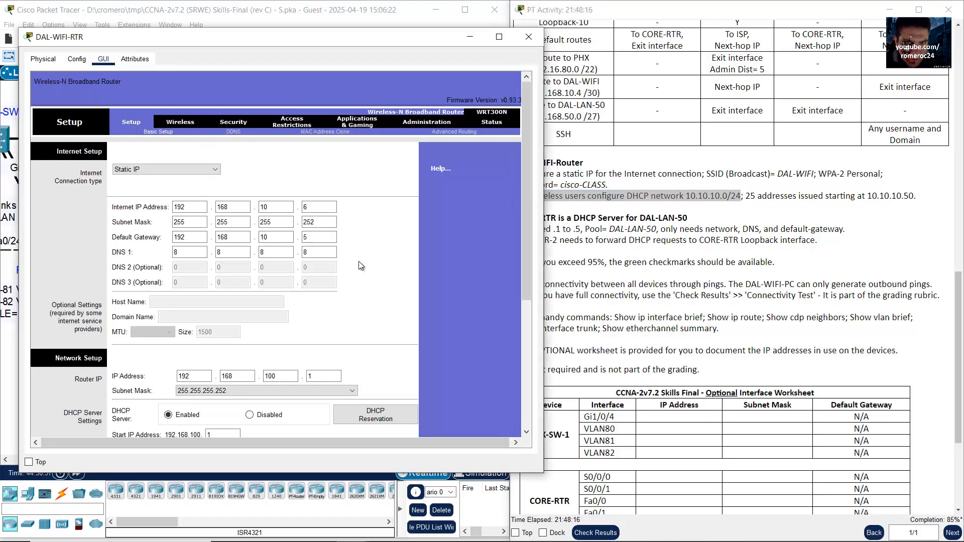
{"action": "scroll", "coordinate": [358, 261], "scroll_direction": "down", "scroll_amount": 6}
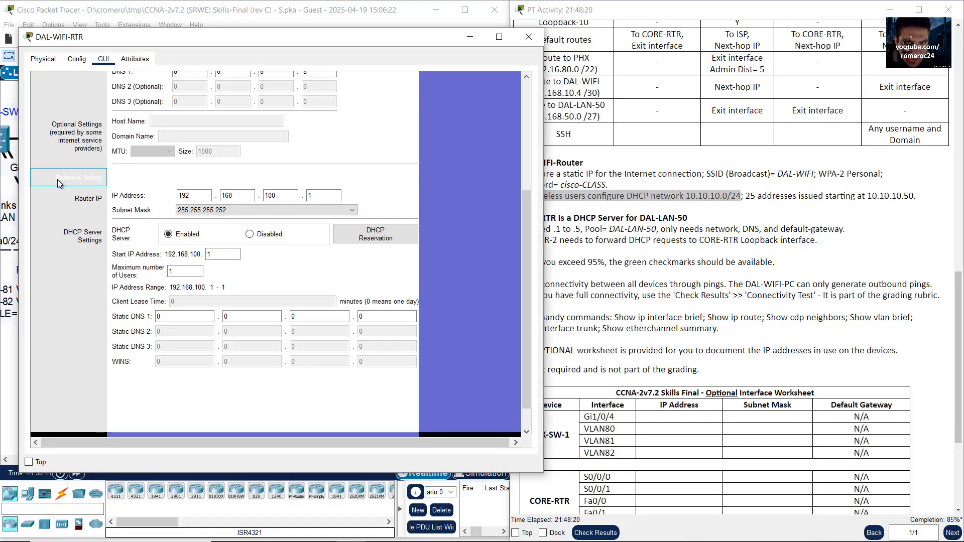
{"action": "left_click", "coordinate": [722, 215]}
{"action": "left_click_drag", "start_coordinate": [691, 196], "coordinate": [743, 197]}
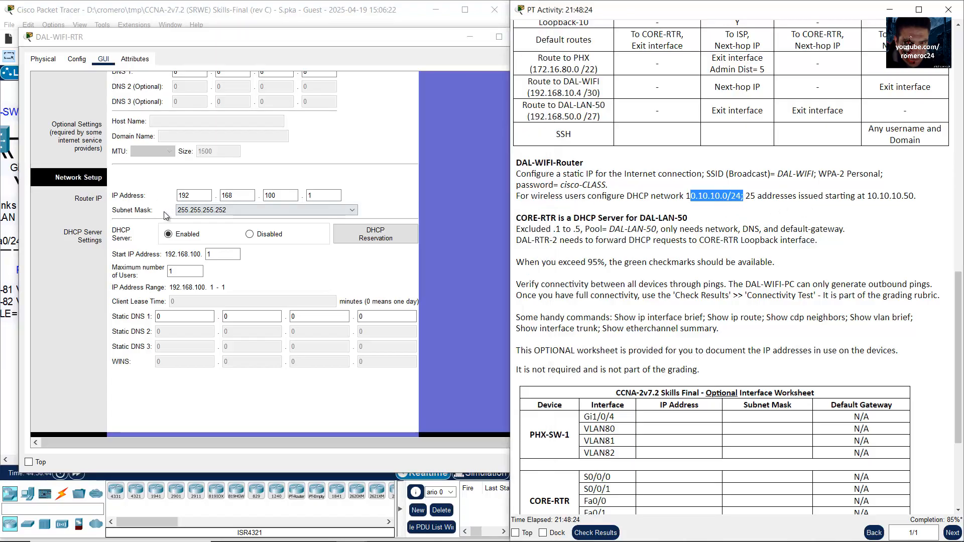
{"action": "double_click", "coordinate": [191, 195]}
{"action": "type", "text": "10"}
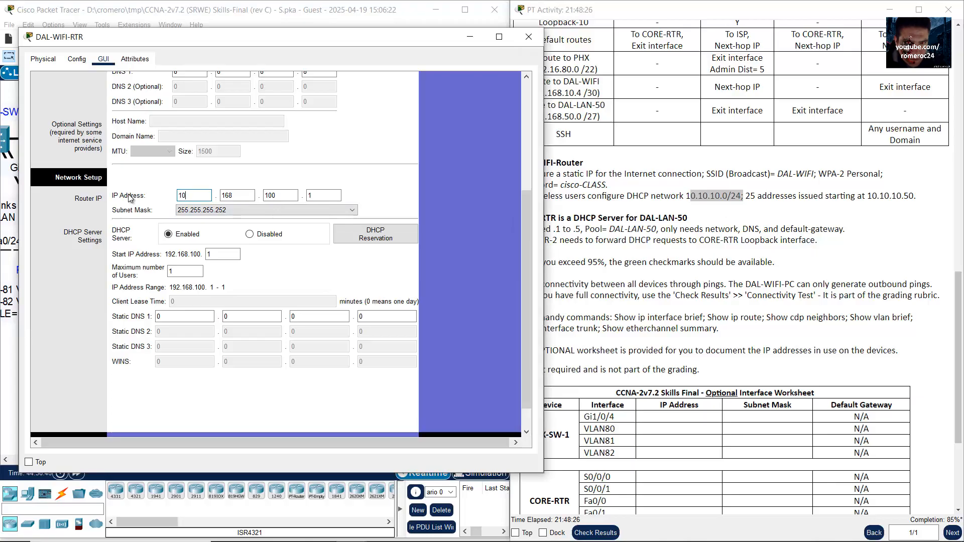
{"action": "type", "text": ".10.10."}
{"action": "left_click", "coordinate": [322, 211]}
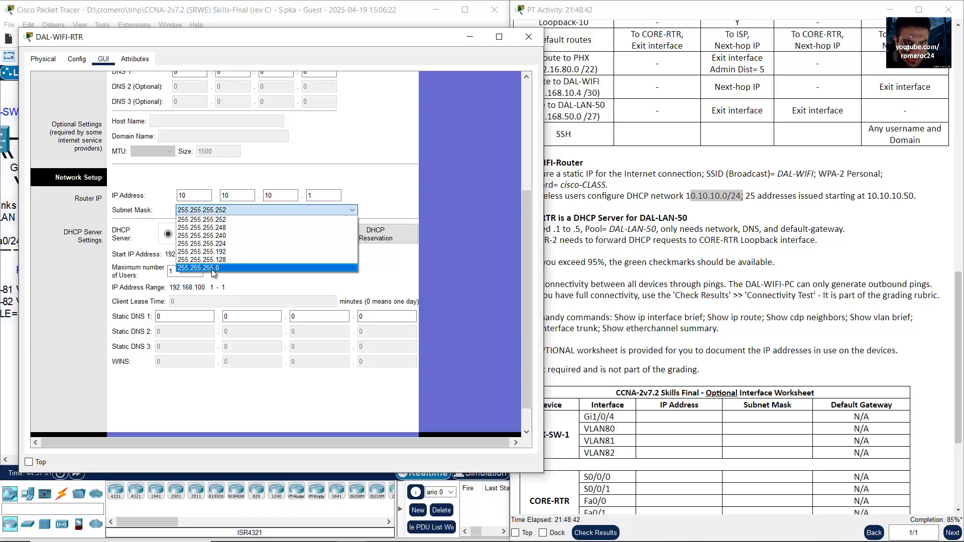
{"action": "left_click", "coordinate": [224, 268]}
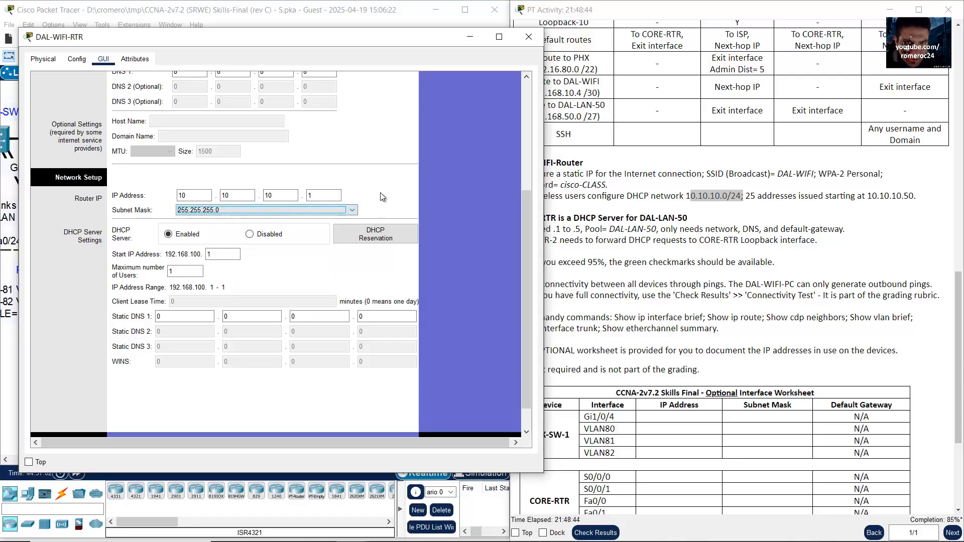
Step: Set the DHCP start address to 10.10.10.50 and maximum users to 25
{"action": "left_click_drag", "start_coordinate": [750, 197], "coordinate": [930, 195]}
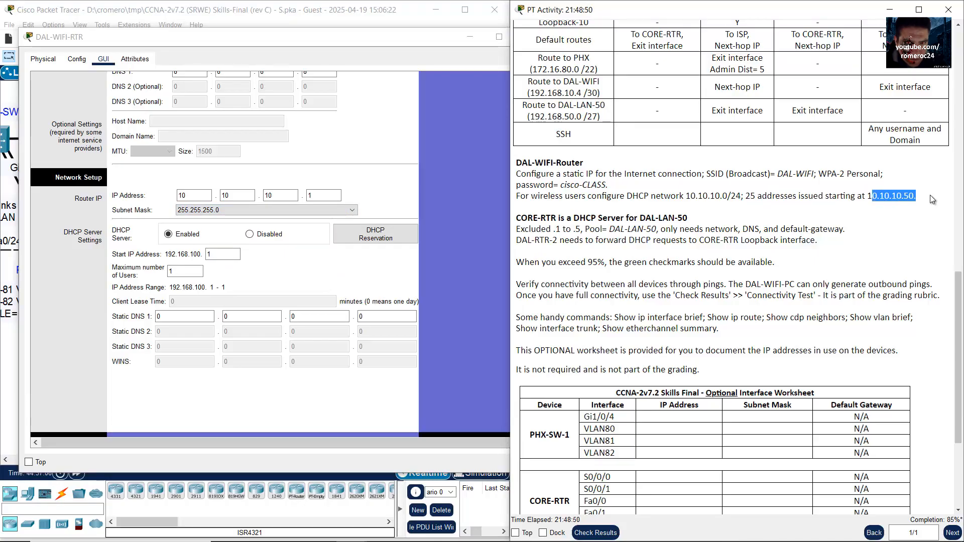
{"action": "left_click", "coordinate": [810, 199]}
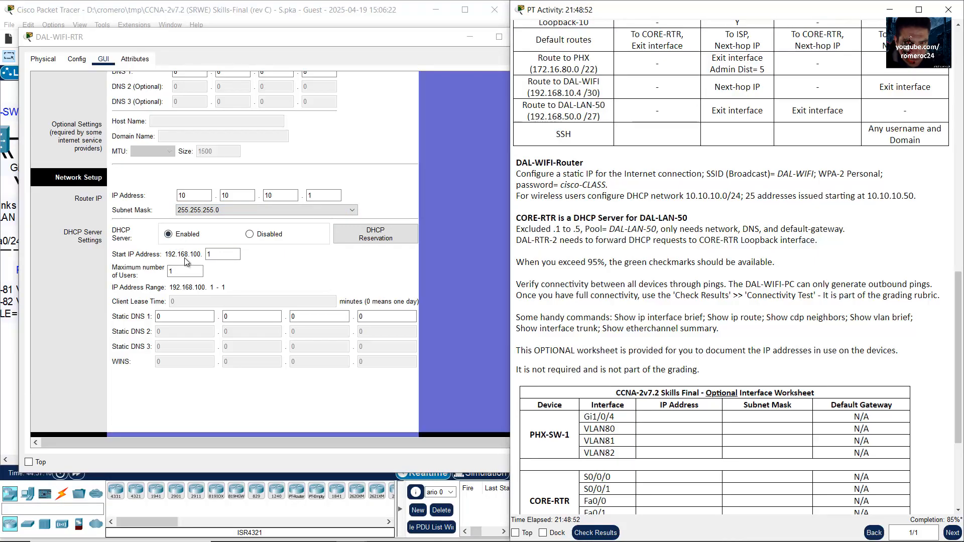
{"action": "left_click_drag", "start_coordinate": [218, 259], "coordinate": [199, 257]}
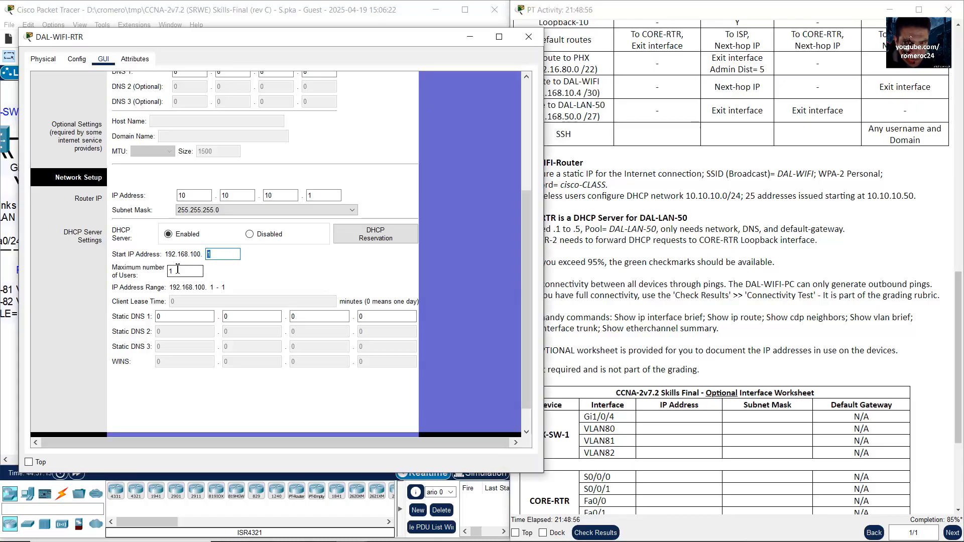
{"action": "key", "text": "BackSpace"}
{"action": "key", "text": "BackSpace"}
{"action": "double_click", "coordinate": [190, 271]}
{"action": "type", "text": "25"}
{"action": "double_click", "coordinate": [176, 272]}
Step: Recheck the addresses, save the DHCP settings, and minimize the DAL-WIFI-RTR window
{"action": "left_click", "coordinate": [222, 195]}
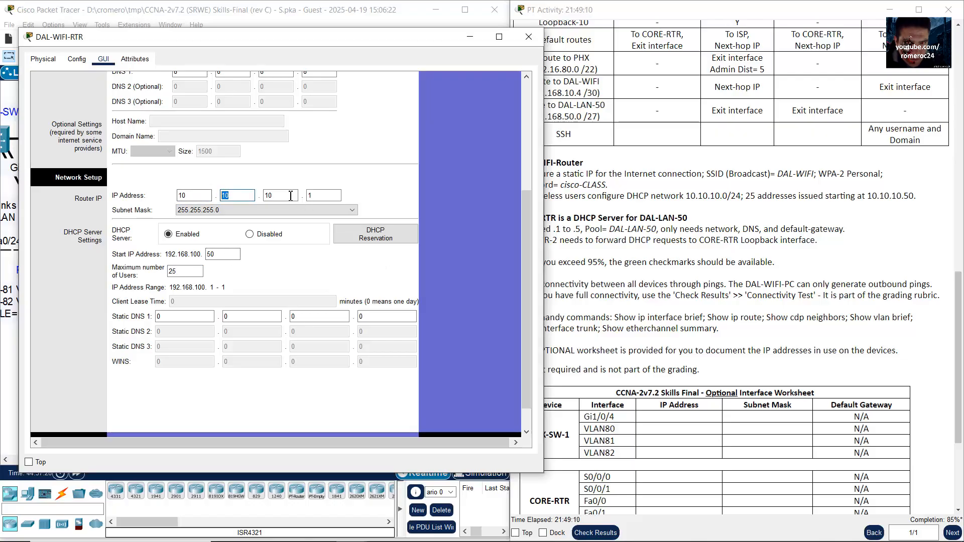
{"action": "key", "text": "Tab"}
{"action": "key", "text": "Tab"}
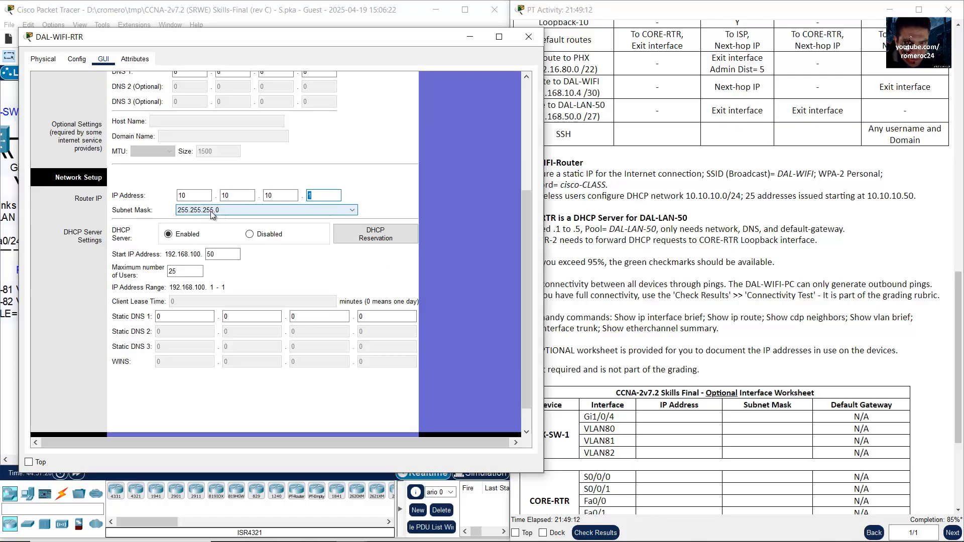
{"action": "left_click", "coordinate": [218, 254]}
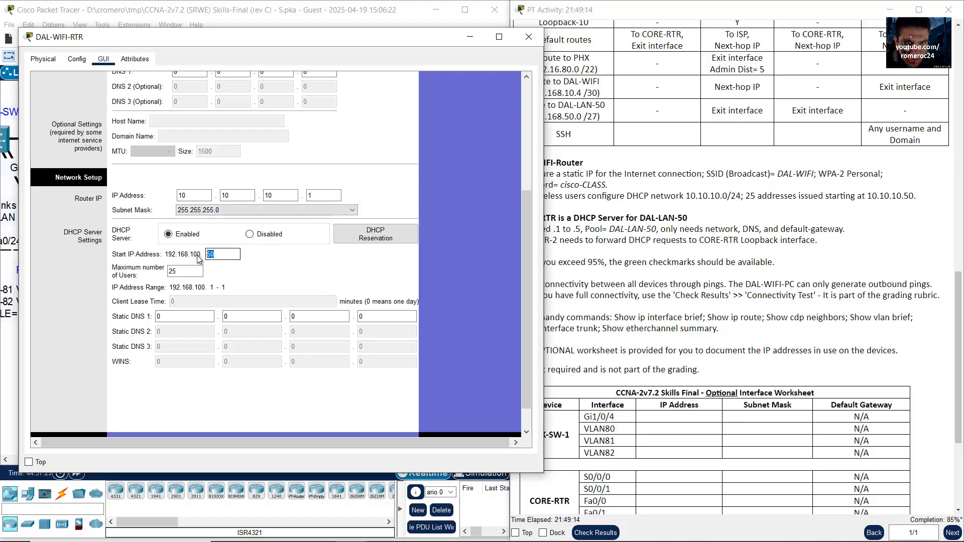
{"action": "left_click_drag", "start_coordinate": [527, 244], "coordinate": [528, 276]}
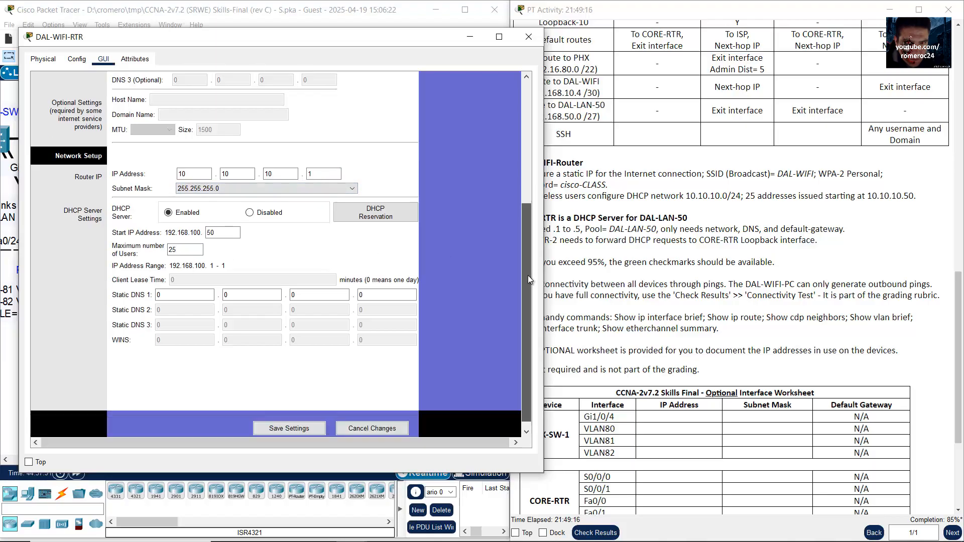
{"action": "left_click", "coordinate": [303, 426]}
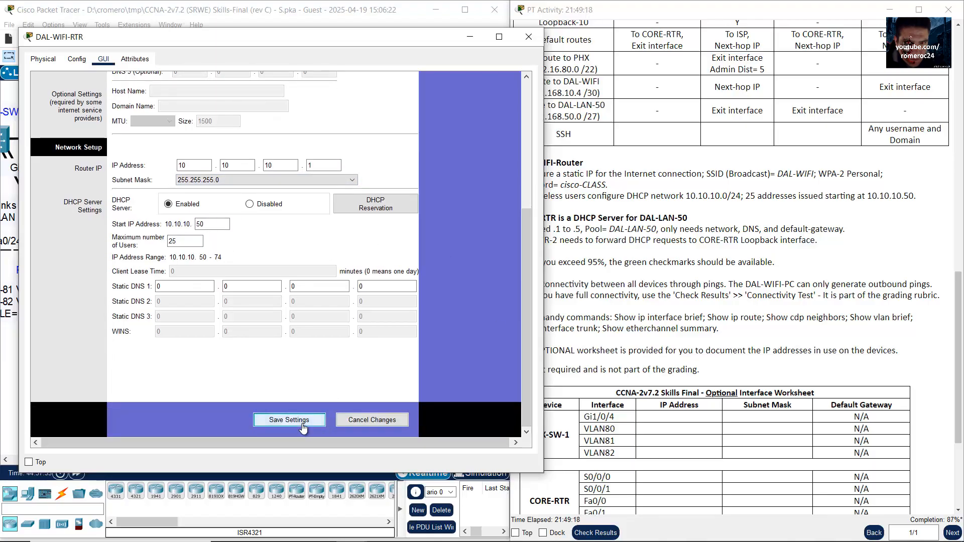
{"action": "left_click", "coordinate": [299, 425]}
{"action": "left_click", "coordinate": [757, 212]}
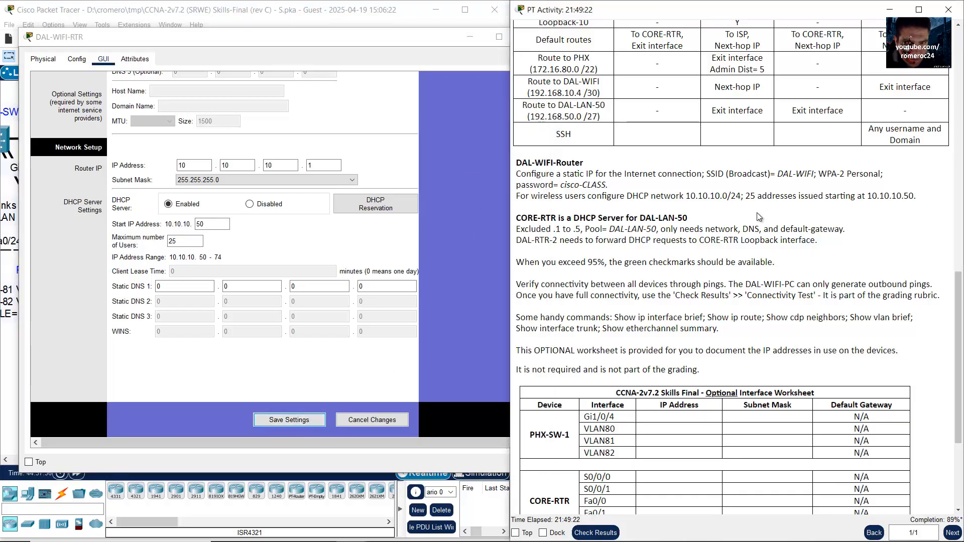
{"action": "left_click", "coordinate": [436, 40]}
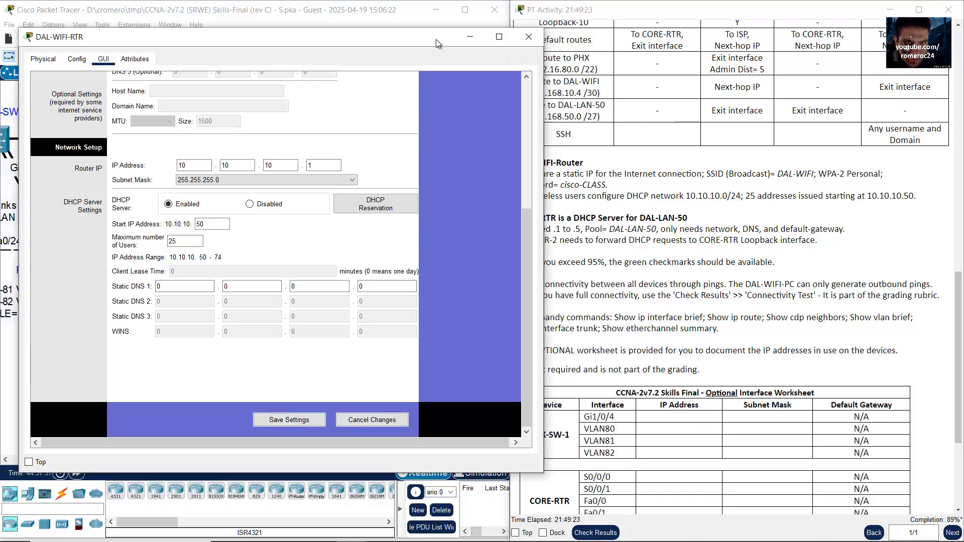
{"action": "left_click", "coordinate": [469, 40]}
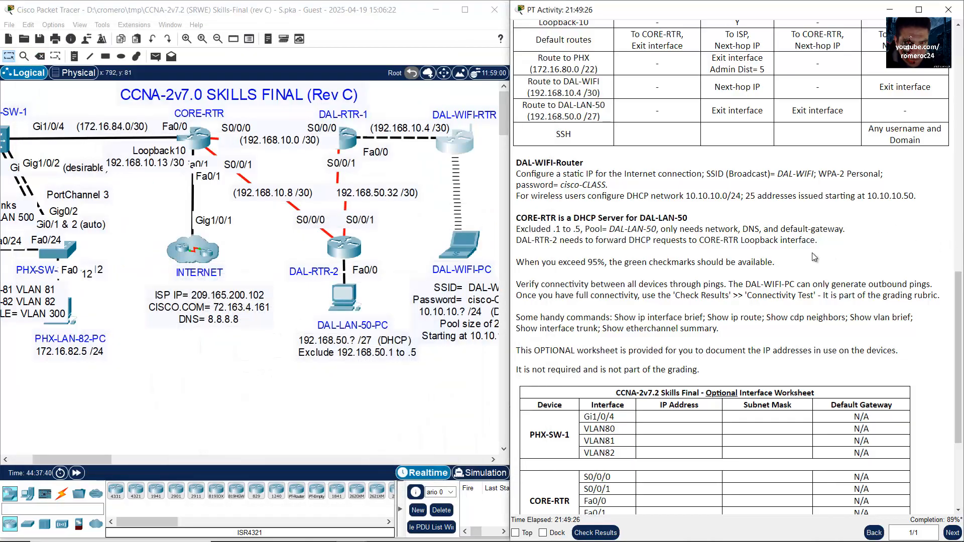
{"action": "left_click", "coordinate": [105, 460]}
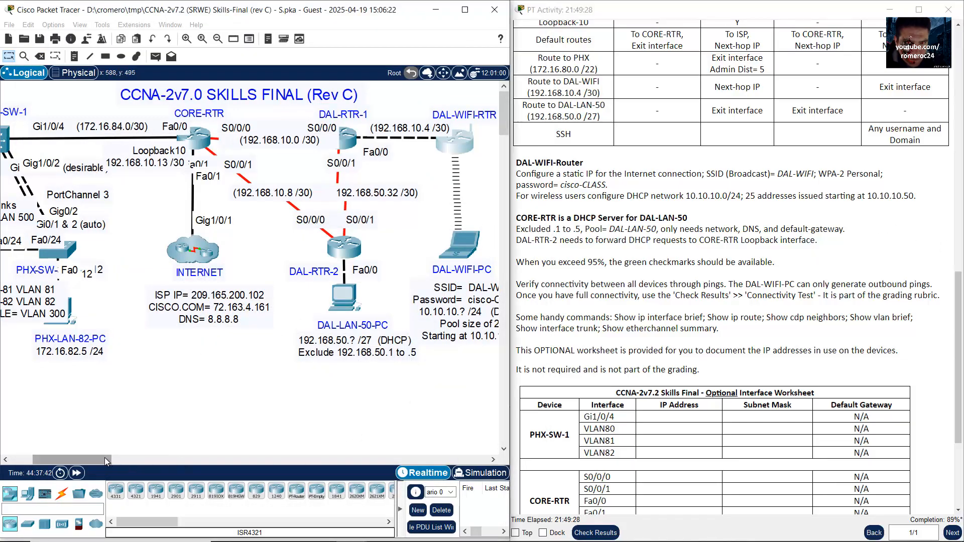
{"action": "left_click_drag", "start_coordinate": [104, 459], "coordinate": [111, 459]}
{"action": "left_click", "coordinate": [411, 243]}
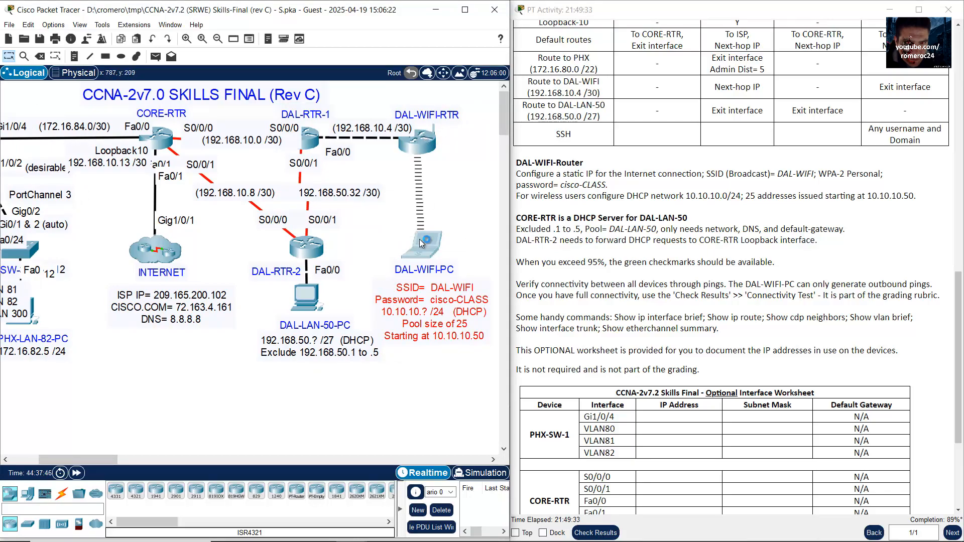
{"action": "left_click", "coordinate": [420, 239]}
{"action": "left_click_drag", "start_coordinate": [481, 30], "coordinate": [202, 12]}
{"action": "left_click", "coordinate": [156, 32]}
{"action": "left_click", "coordinate": [118, 80]}
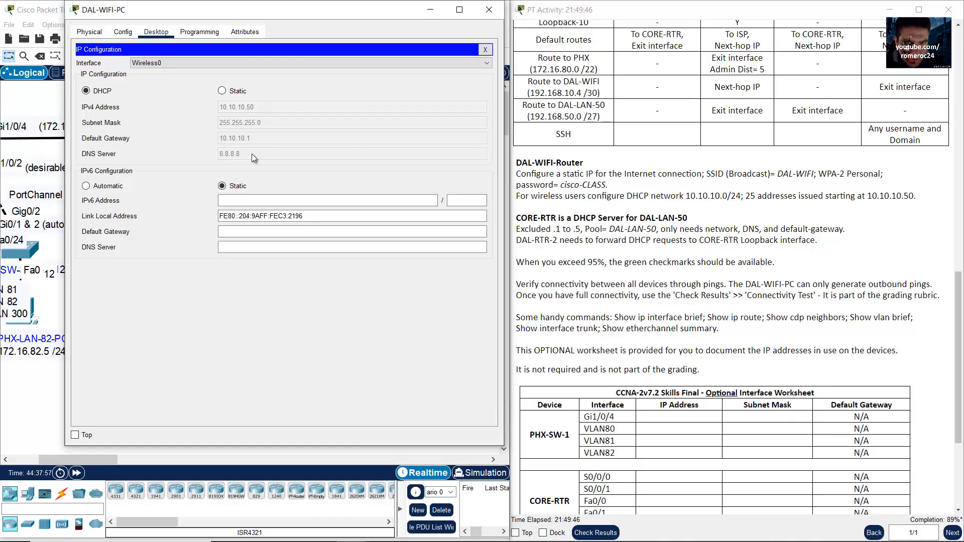
{"action": "left_click", "coordinate": [487, 14]}
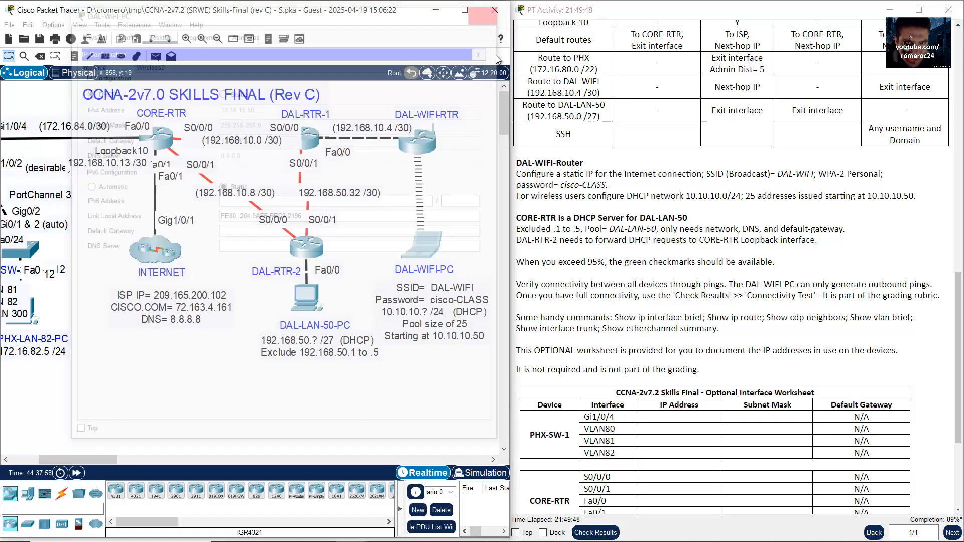
{"action": "scroll", "coordinate": [784, 256], "scroll_direction": "down", "scroll_amount": 1}
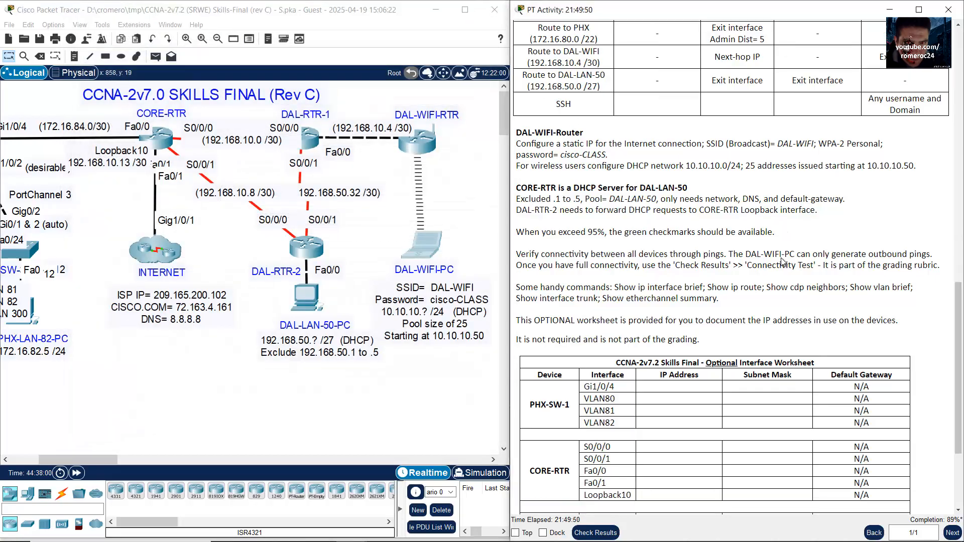
Step: Review the CORE-RTR DHCP task and locate DAL-LAN-50-PC and CORE-RTR in the topology
{"action": "left_click_drag", "start_coordinate": [526, 192], "coordinate": [689, 191]}
{"action": "left_click", "coordinate": [636, 192]}
{"action": "left_click", "coordinate": [346, 397]}
{"action": "left_click_drag", "start_coordinate": [365, 387], "coordinate": [270, 325]}
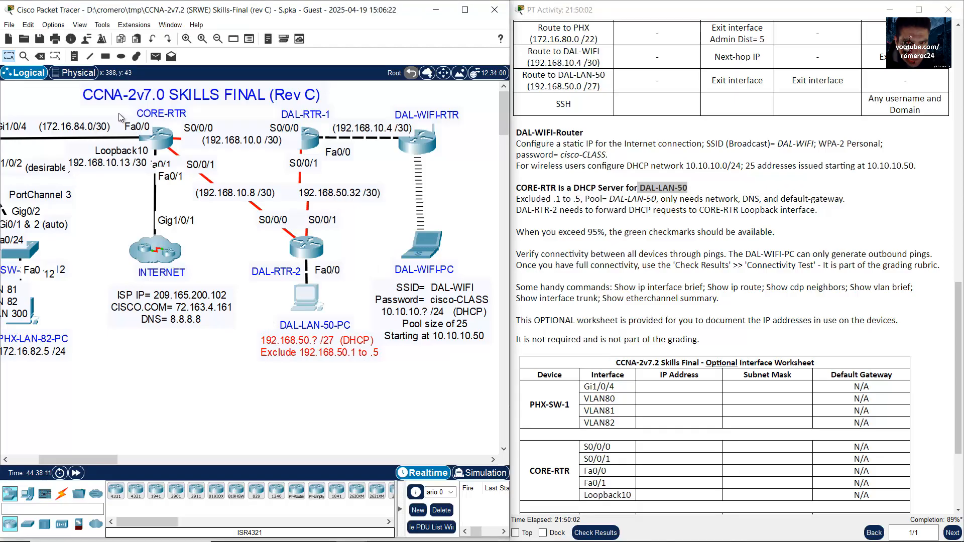
{"action": "left_click_drag", "start_coordinate": [119, 113], "coordinate": [187, 154]}
{"action": "left_click", "coordinate": [337, 385]}
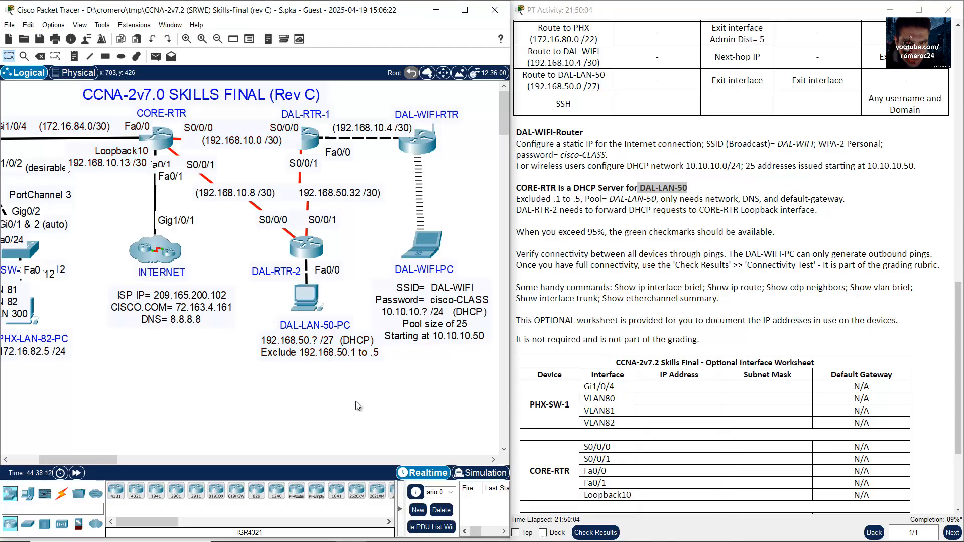
{"action": "left_click", "coordinate": [614, 205]}
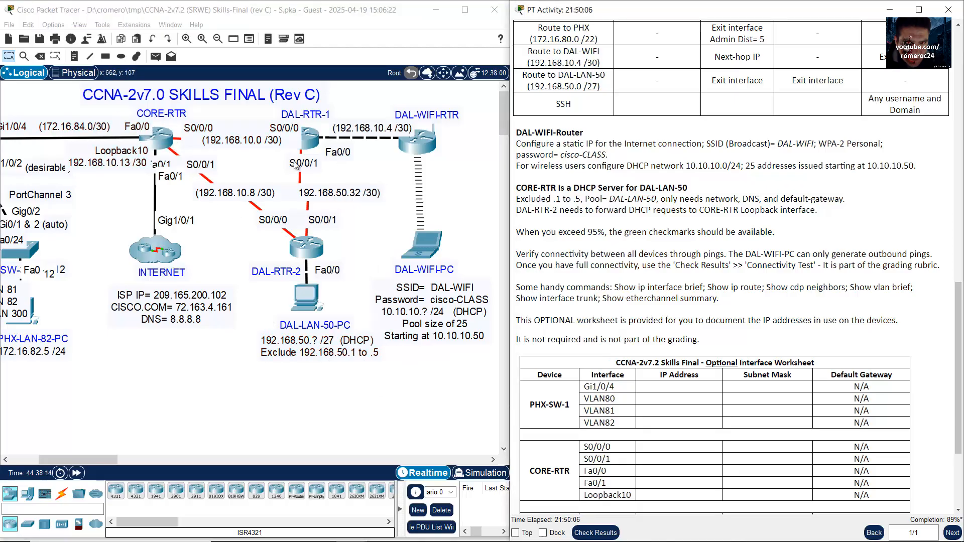
Step: Open CORE-RTR's CLI, widen its window, and note the .1 to .5 exclusion
{"action": "left_click", "coordinate": [173, 144]}
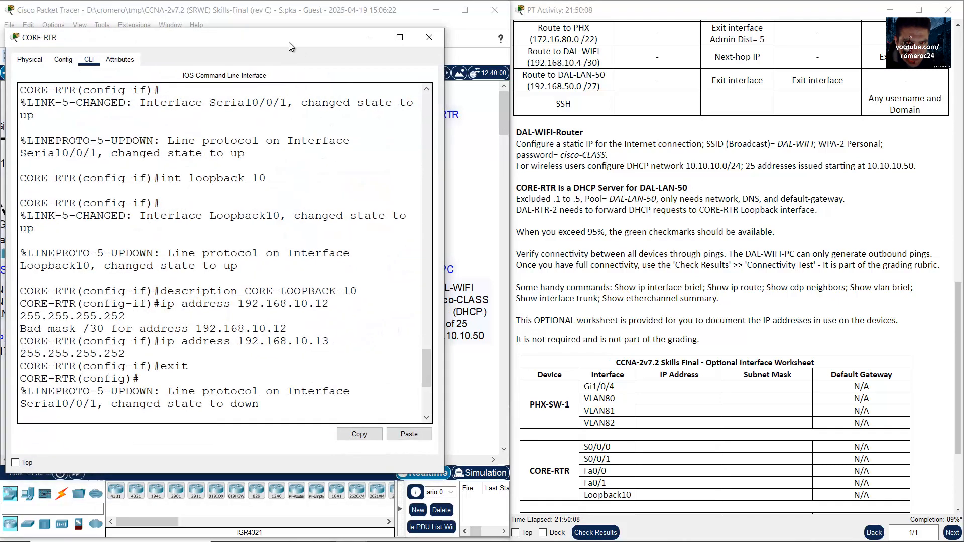
{"action": "left_click_drag", "start_coordinate": [445, 205], "coordinate": [522, 205]}
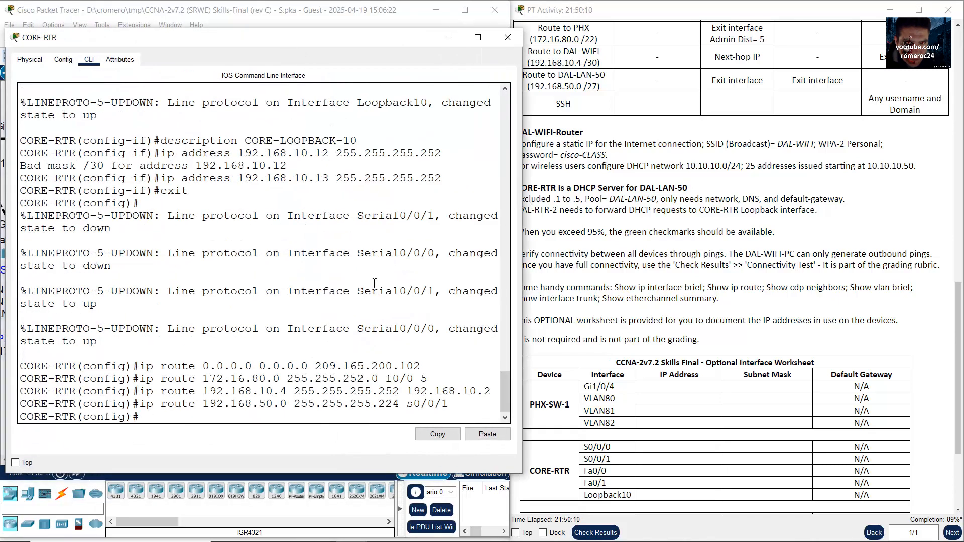
{"action": "left_click_drag", "start_coordinate": [145, 420], "coordinate": [3, 420]}
{"action": "left_click", "coordinate": [856, 235]}
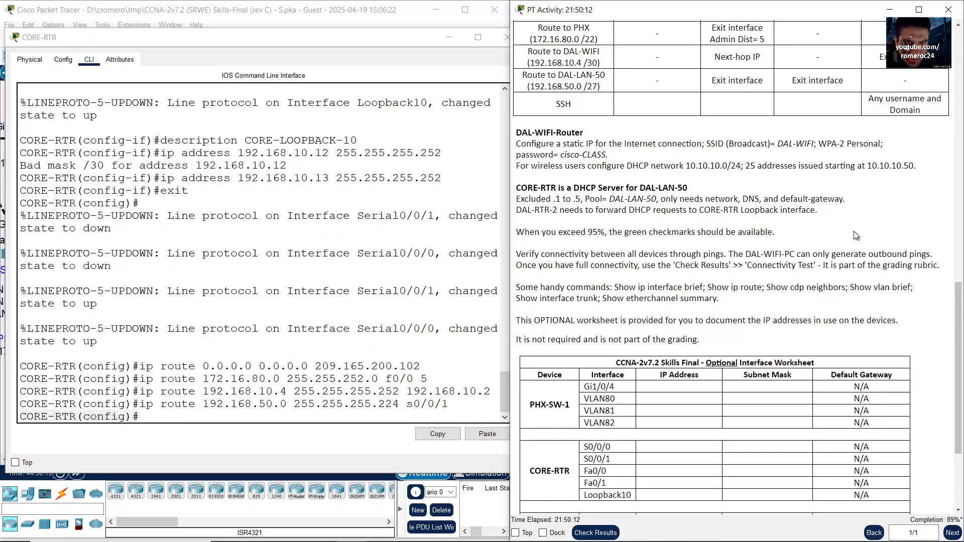
{"action": "left_click_drag", "start_coordinate": [530, 200], "coordinate": [590, 200]}
Step: Begin the DHCP exclusion command on CORE-RTR, checking the DAL-LAN-50 note for the range
{"action": "left_click", "coordinate": [407, 308]}
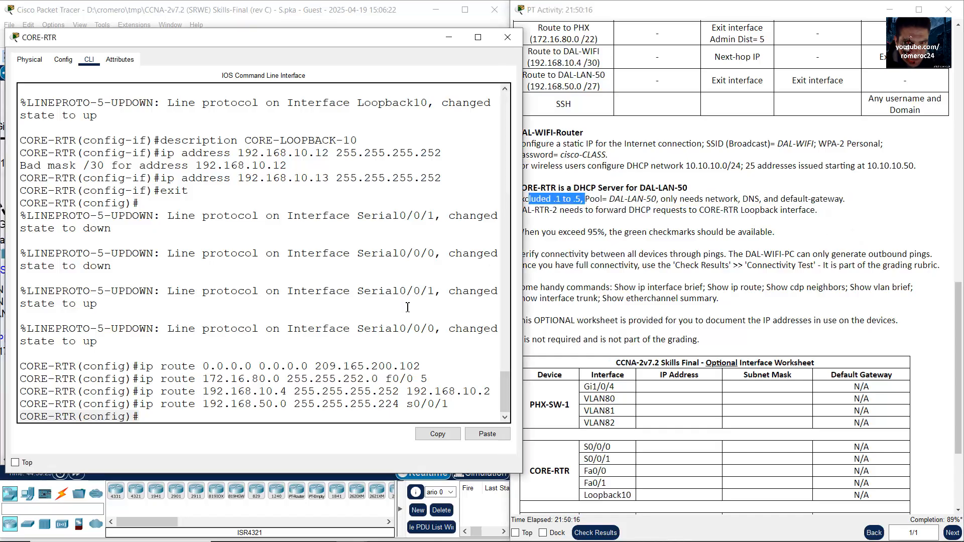
{"action": "type", "text": "ip dhcp e"}
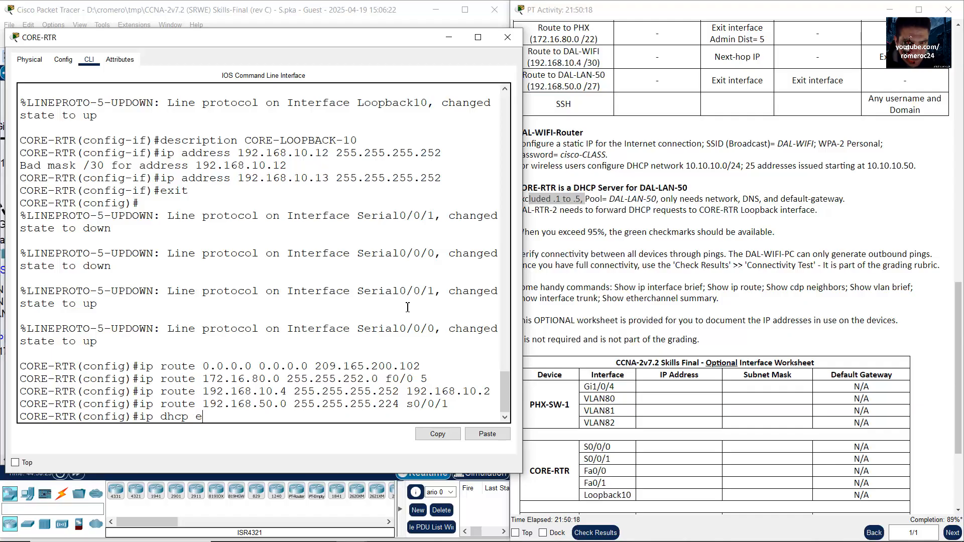
{"action": "type", "text": "xclude-address"}
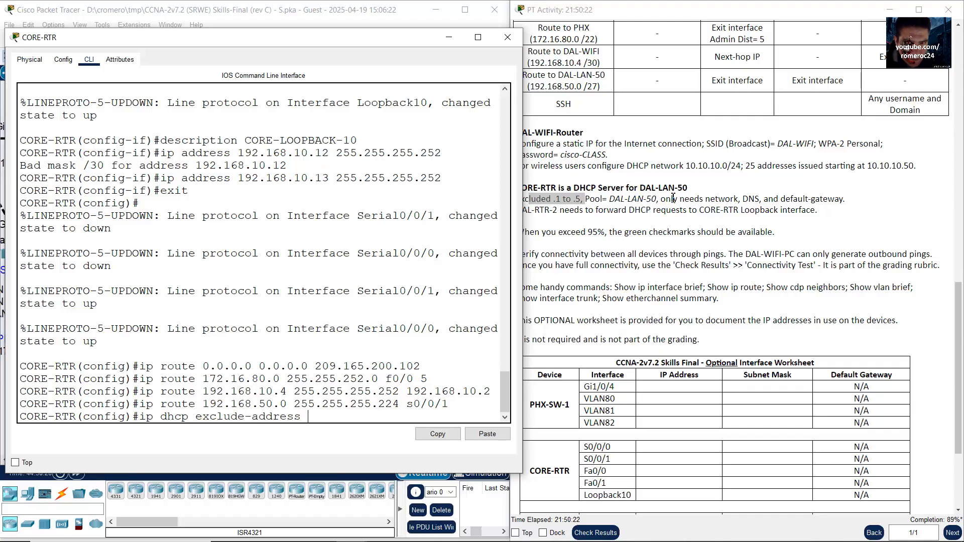
{"action": "left_click", "coordinate": [526, 191]}
{"action": "left_click", "coordinate": [313, 16]}
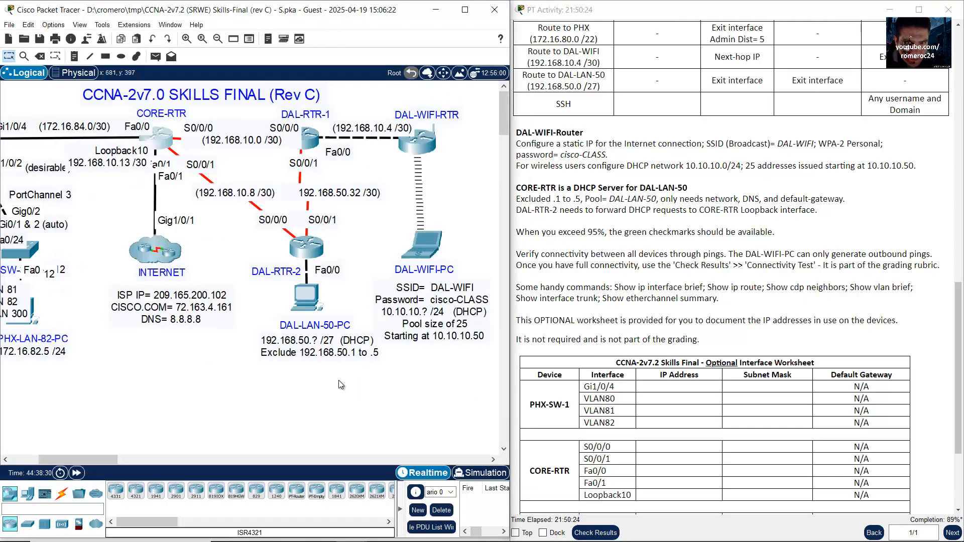
{"action": "left_click_drag", "start_coordinate": [252, 338], "coordinate": [384, 386]}
{"action": "left_click", "coordinate": [160, 138]}
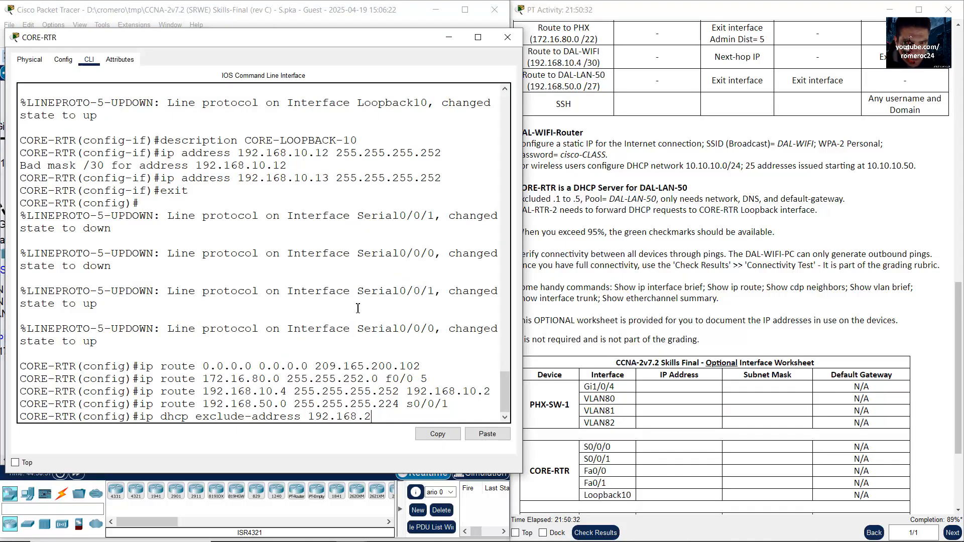
{"action": "key", "text": "BackSpace"}
{"action": "left_click", "coordinate": [598, 211]}
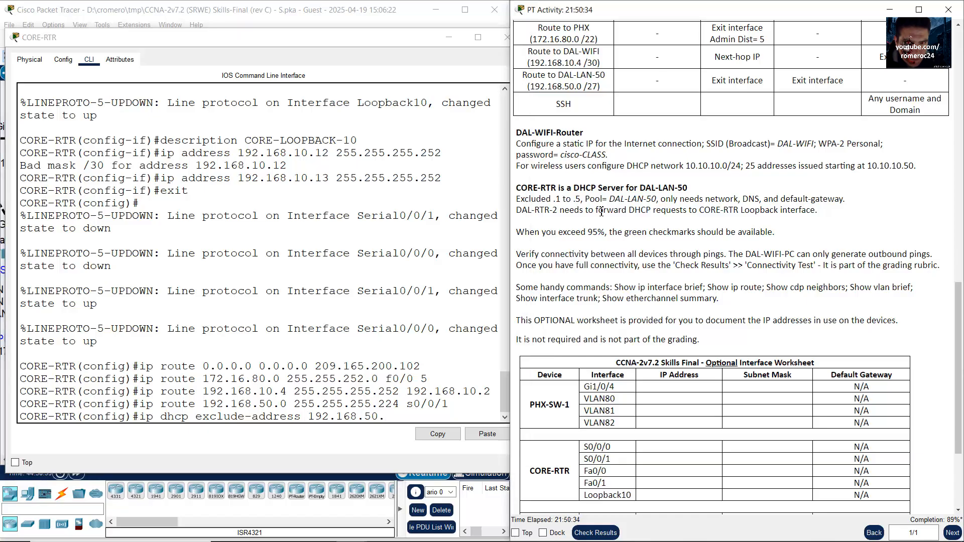
{"action": "left_click_drag", "start_coordinate": [546, 200], "coordinate": [590, 201]}
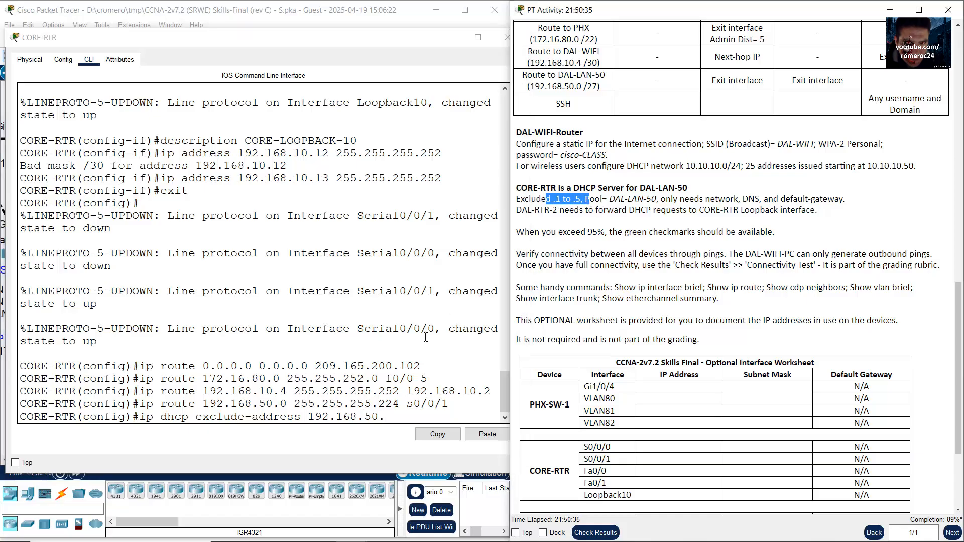
{"action": "left_click", "coordinate": [416, 419]}
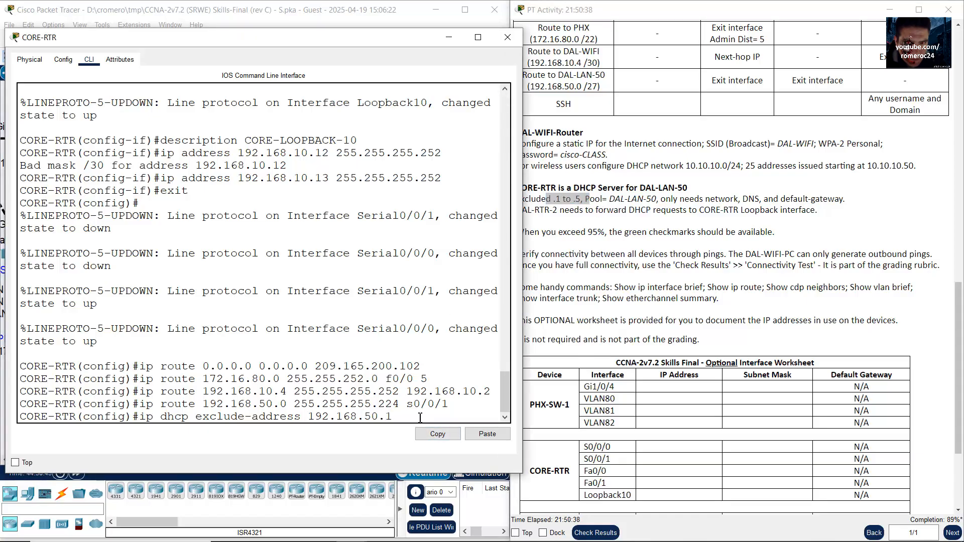
Step: Complete 'ip dhcp excluded-address 192.168.50.1 192.168.50.5', fixing the rejected 'exclude-address' spelling
{"action": "type", "text": "50.1 192.168.50.5"}
{"action": "left_click", "coordinate": [621, 200]}
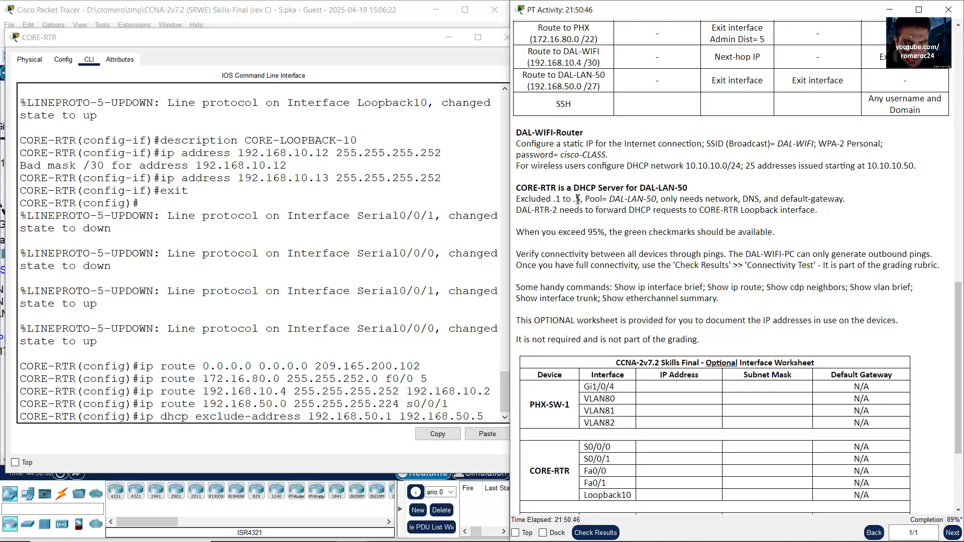
{"action": "left_click_drag", "start_coordinate": [536, 199], "coordinate": [583, 200]}
{"action": "left_click", "coordinate": [484, 413]}
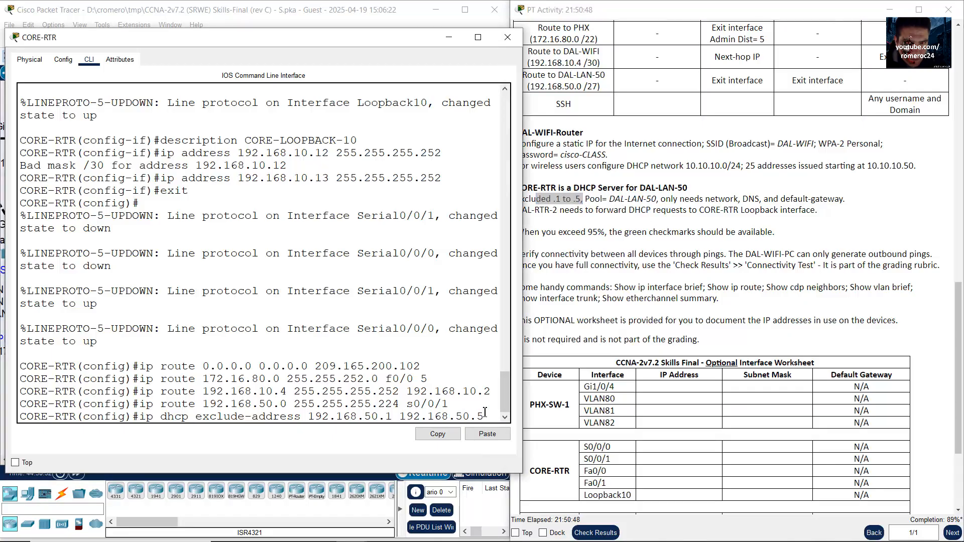
{"action": "key", "text": "Return"}
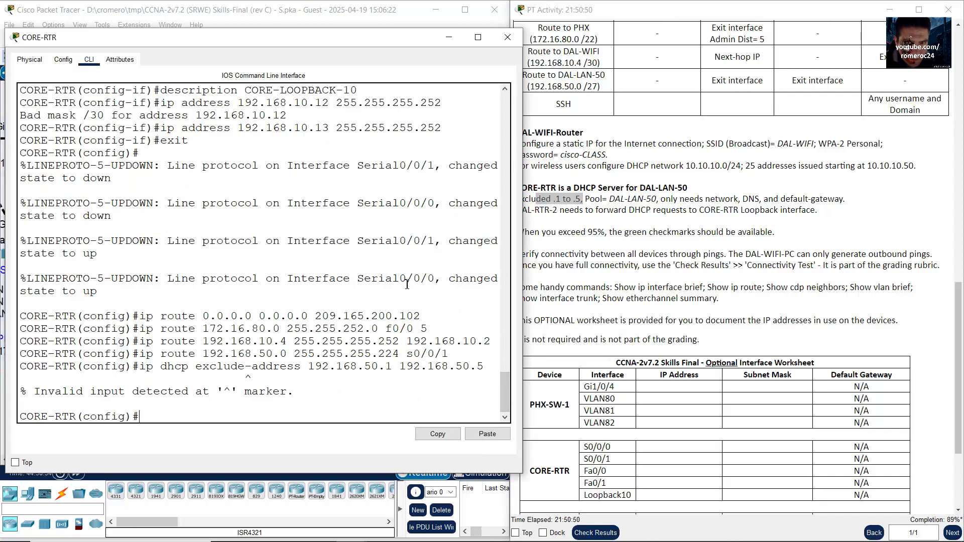
{"action": "key", "text": "Up"}
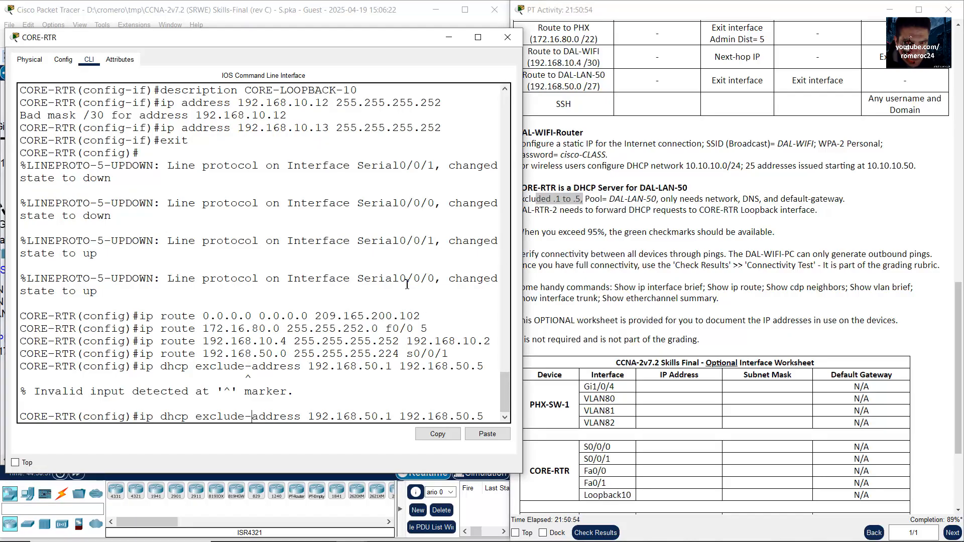
{"action": "type", "text": "d"}
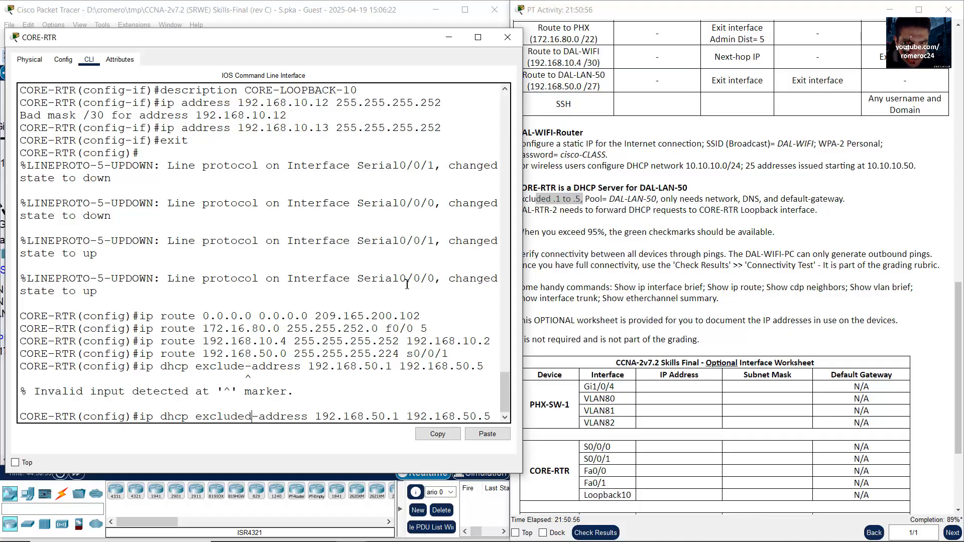
{"action": "key", "text": "Return"}
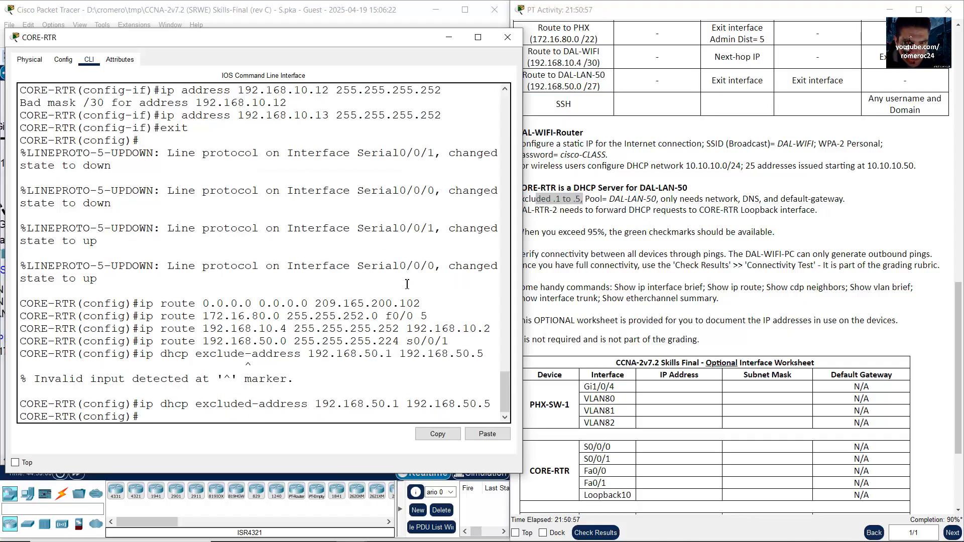
{"action": "left_click", "coordinate": [709, 213]}
{"action": "left_click_drag", "start_coordinate": [585, 200], "coordinate": [601, 201]}
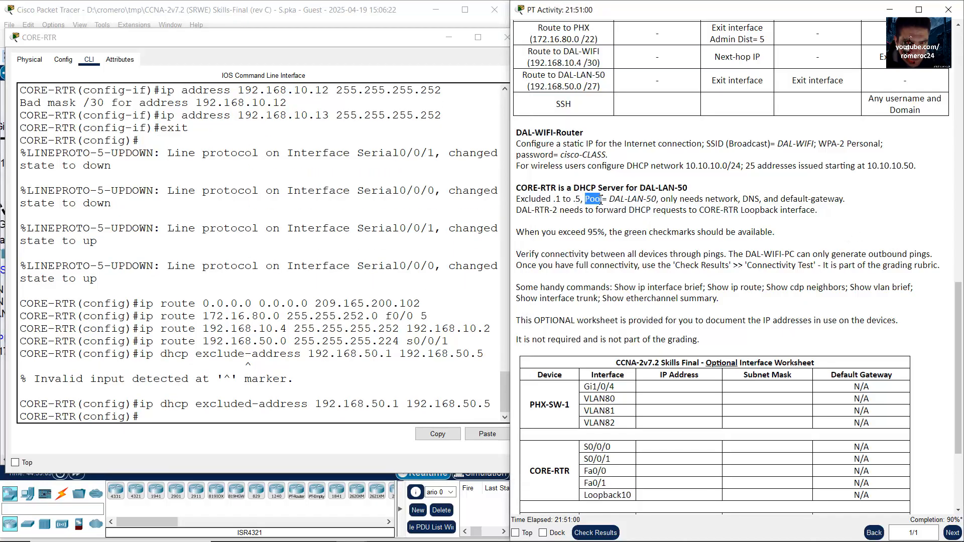
Step: Enter 'ip dhcp pool DAL-LAN-50' on CORE-RTR and note the pool's required settings
{"action": "left_click", "coordinate": [287, 294]}
{"action": "type", "text": "ip dhcp pool"}
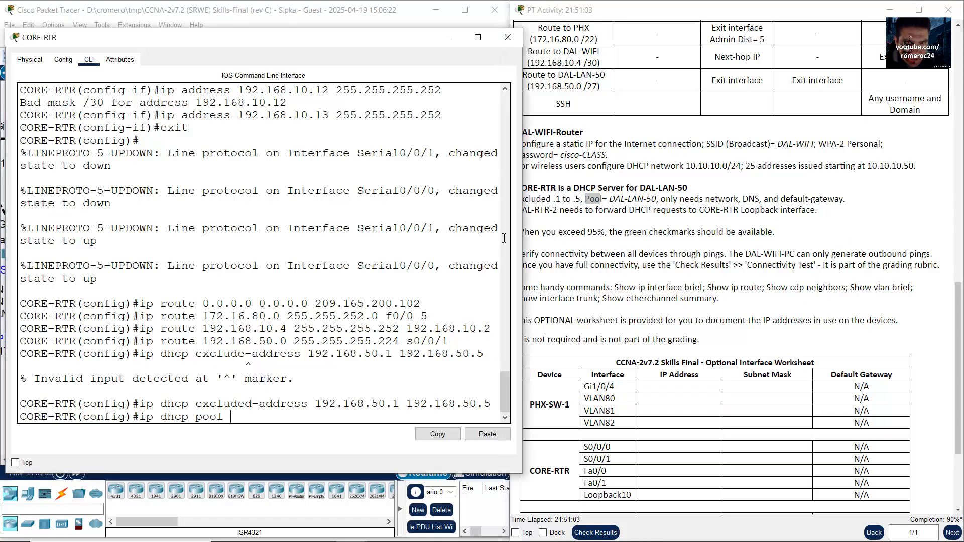
{"action": "left_click_drag", "start_coordinate": [609, 200], "coordinate": [652, 201]}
{"action": "left_click", "coordinate": [328, 302]}
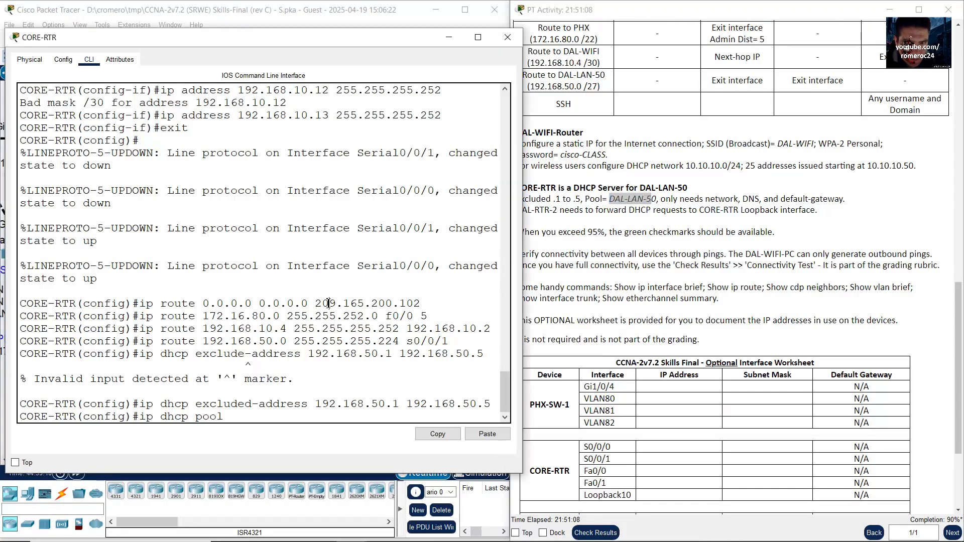
{"action": "type", "text": "DAL"}
{"action": "type", "text": "-LAN"}
{"action": "type", "text": "-%"}
{"action": "type", "text": "0"}
{"action": "key", "text": "Return"}
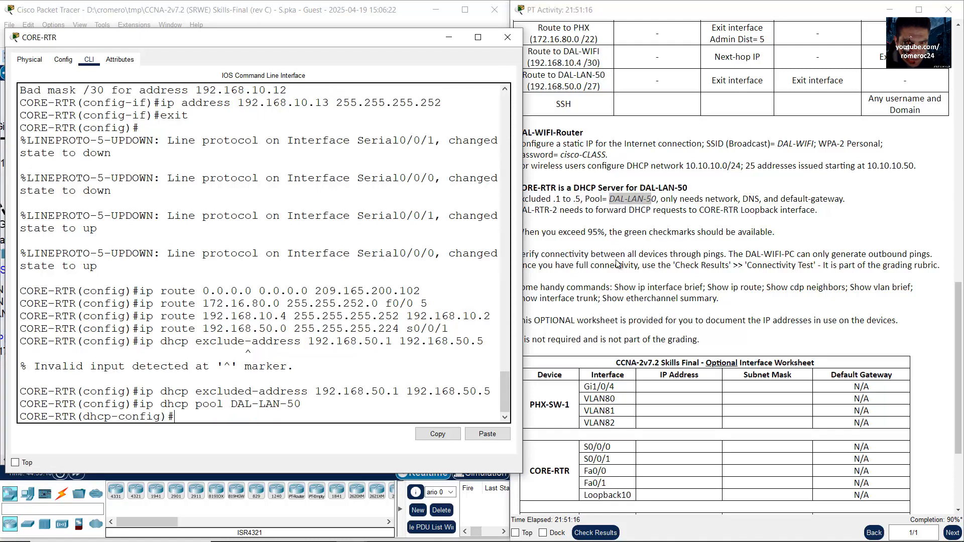
{"action": "left_click", "coordinate": [705, 200]}
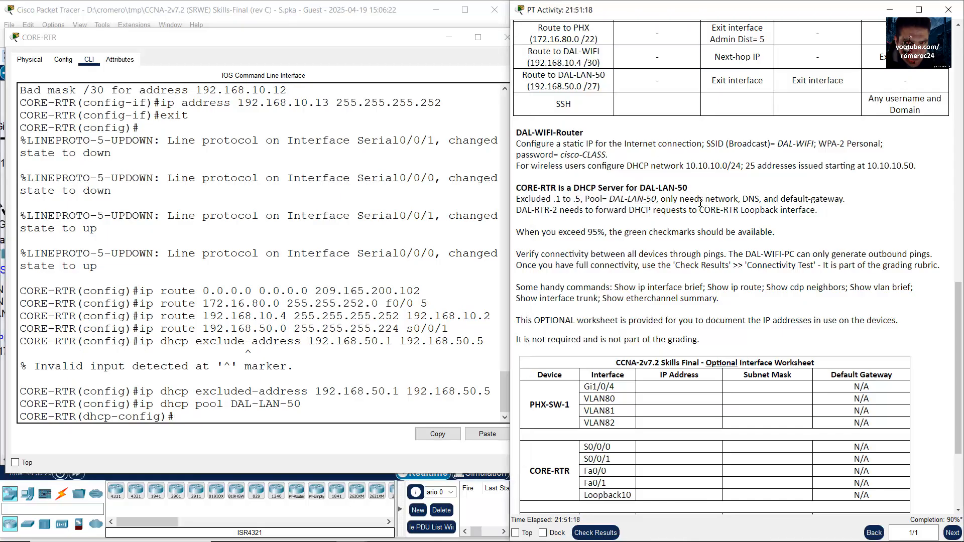
{"action": "left_click_drag", "start_coordinate": [680, 199], "coordinate": [845, 199]}
Step: Look up the DAL-LAN-50 network 192.168.50.0 and mask 255.255.255.224 in the activity instructions
{"action": "left_click", "coordinate": [329, 9]}
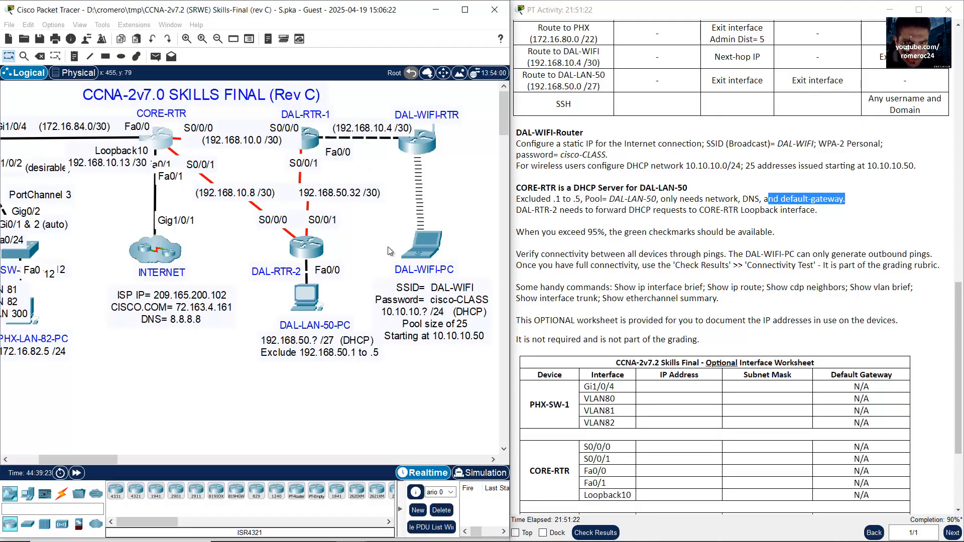
{"action": "scroll", "coordinate": [803, 282], "scroll_direction": "up", "scroll_amount": 15}
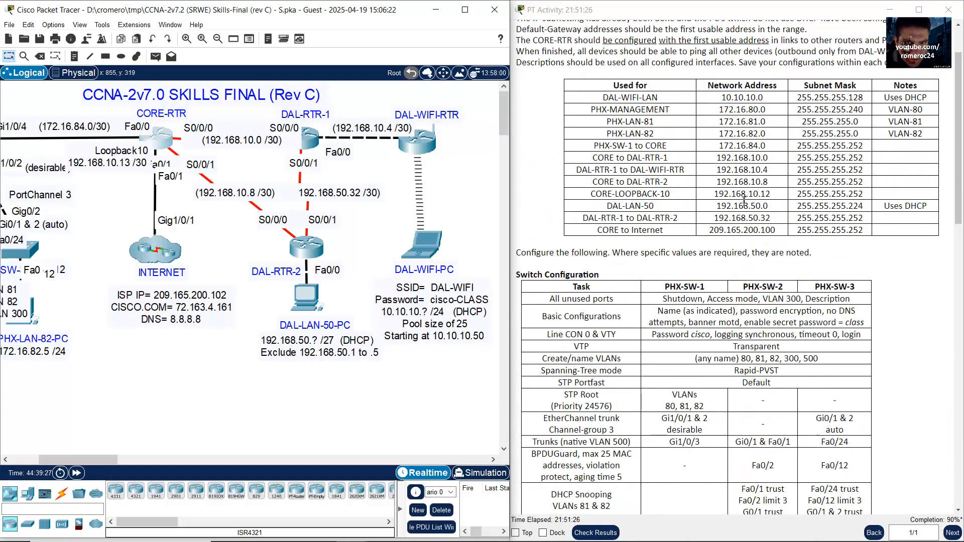
{"action": "left_click", "coordinate": [729, 205]}
{"action": "left_click_drag", "start_coordinate": [716, 206], "coordinate": [770, 207]}
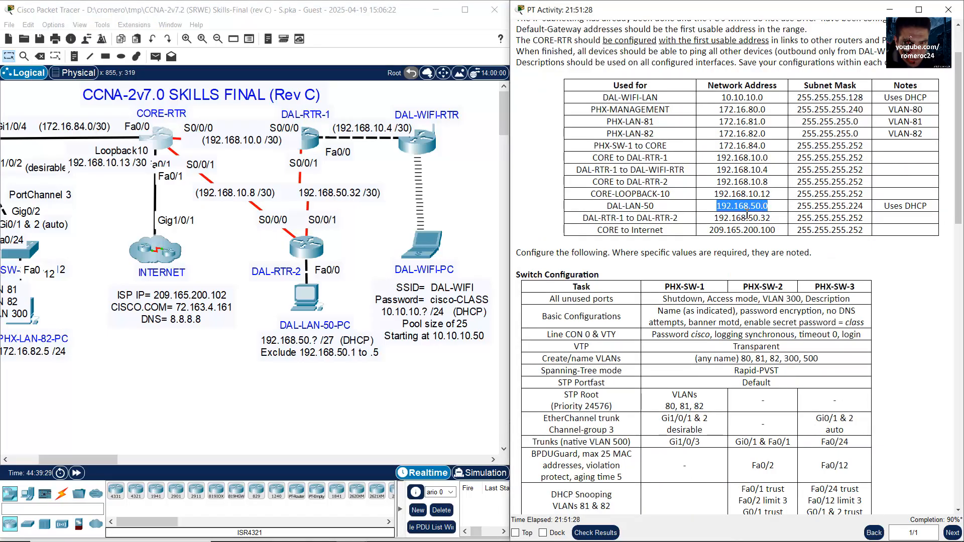
{"action": "left_click_drag", "start_coordinate": [245, 349], "coordinate": [319, 375]}
{"action": "left_click", "coordinate": [156, 136]}
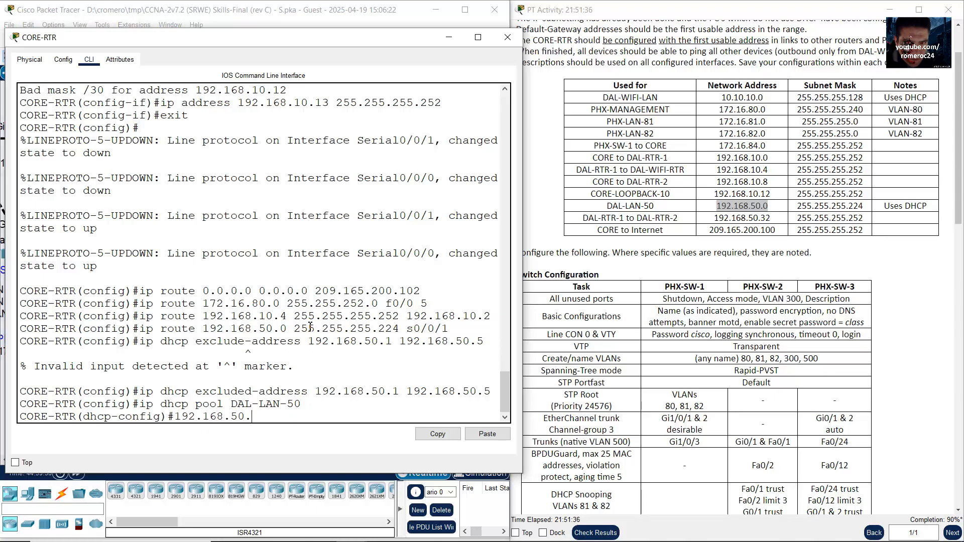
{"action": "left_click_drag", "start_coordinate": [801, 206], "coordinate": [865, 206]}
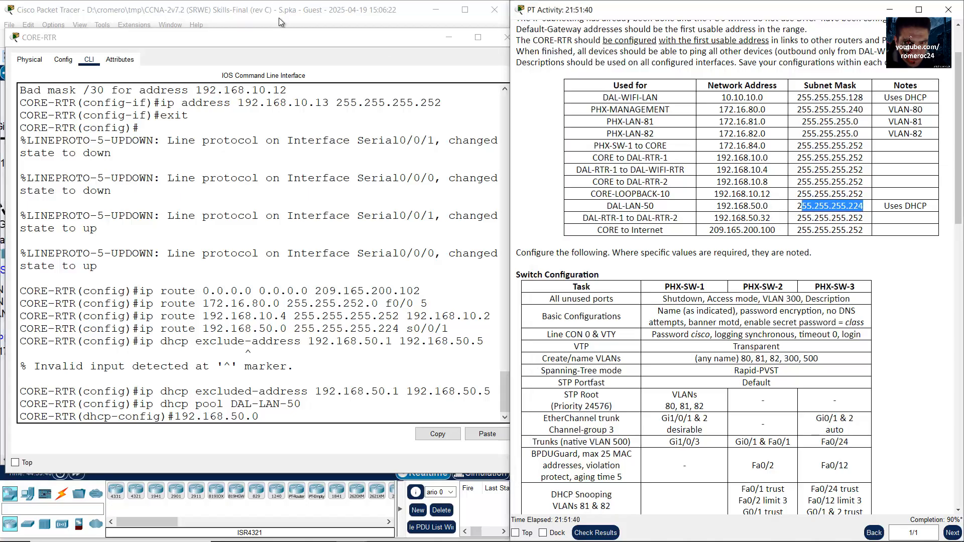
Step: Enter 'network 192.168.50.0 255.255.255.224' in CORE-RTR's DAL-LAN-50 DHCP pool
{"action": "left_click", "coordinate": [353, 419]}
{"action": "type", "text": "255"}
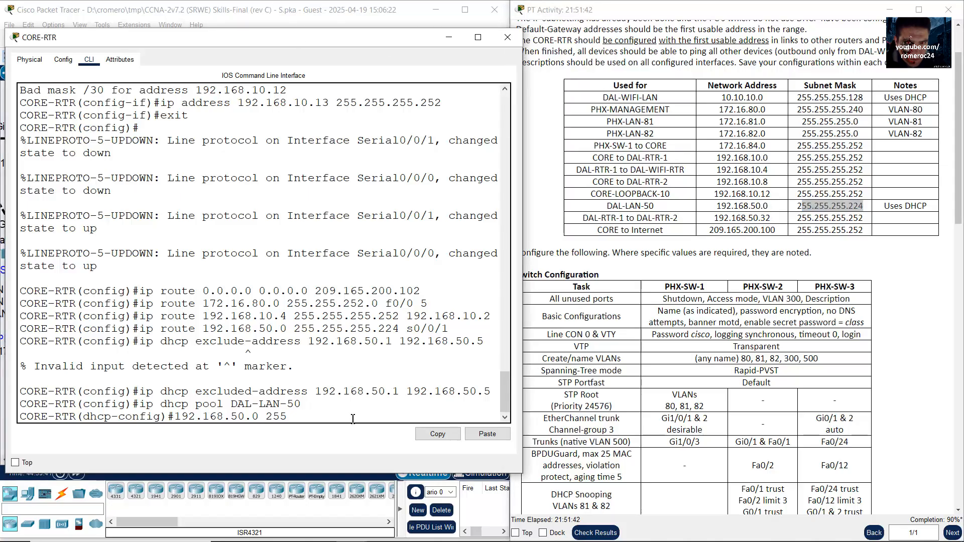
{"action": "type", "text": ".255.255.224"}
{"action": "key", "text": "Home"}
{"action": "type", "text": "network"}
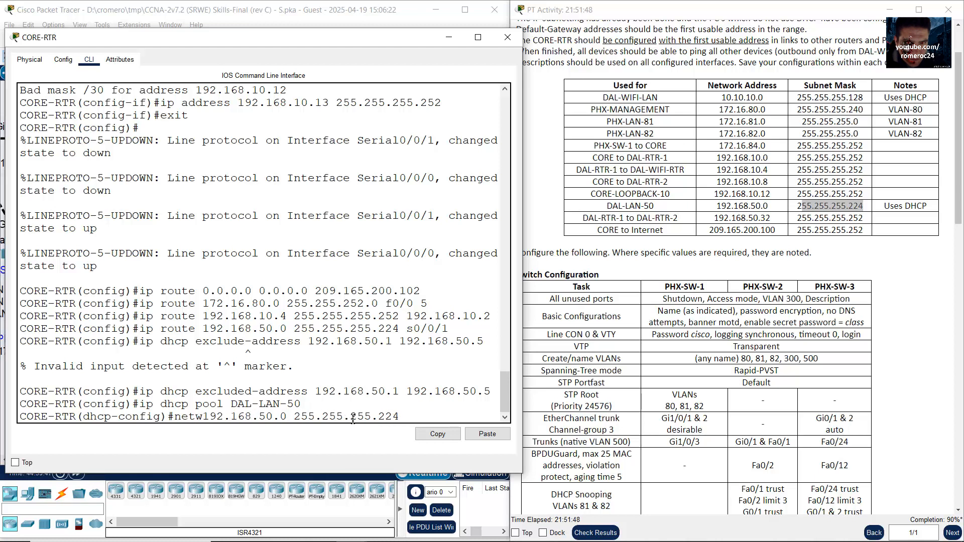
{"action": "key", "text": "Return"}
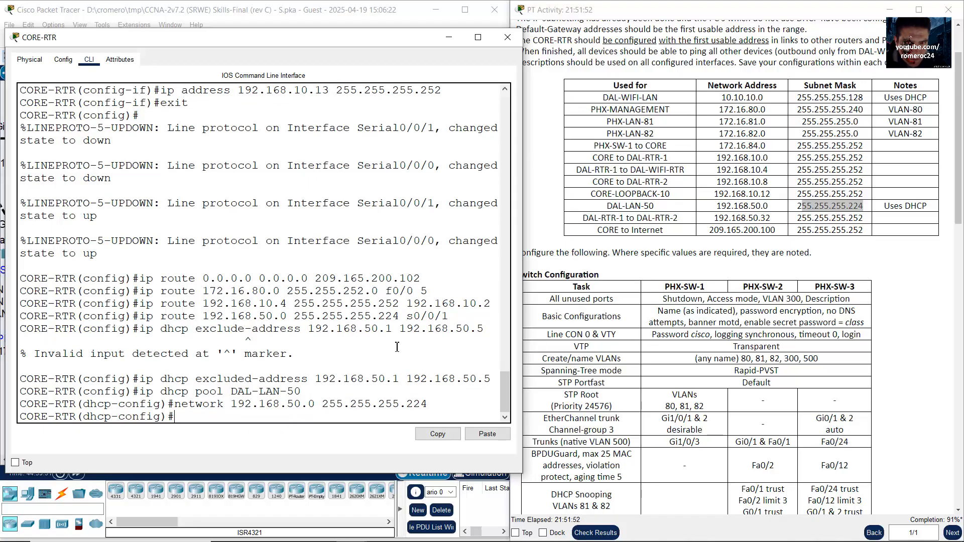
{"action": "type", "text": "default-router"}
Step: Set the DAL-LAN-50 pool's default router to 192.168.50.1
{"action": "scroll", "coordinate": [810, 328], "scroll_direction": "down", "scroll_amount": 5}
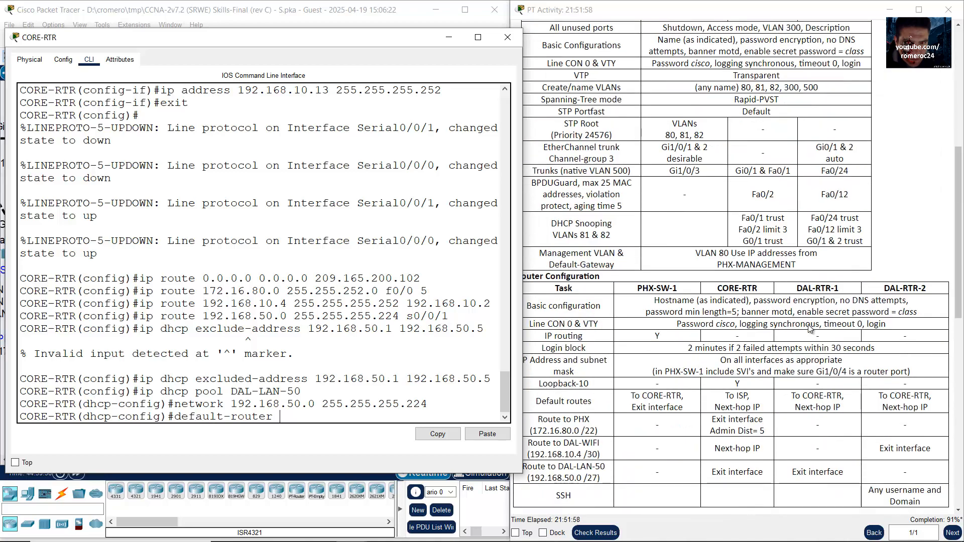
{"action": "scroll", "coordinate": [810, 327], "scroll_direction": "up", "scroll_amount": 5}
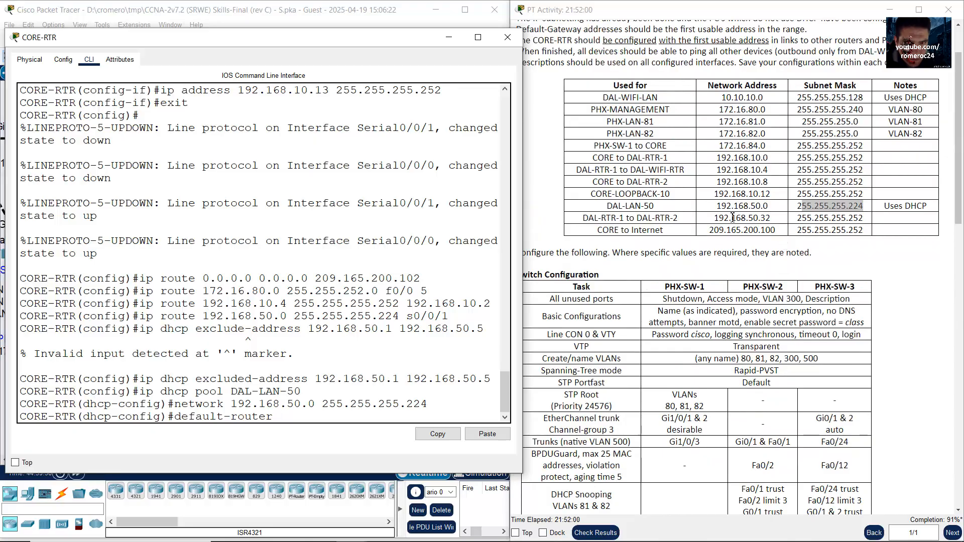
{"action": "left_click_drag", "start_coordinate": [716, 205], "coordinate": [771, 206]}
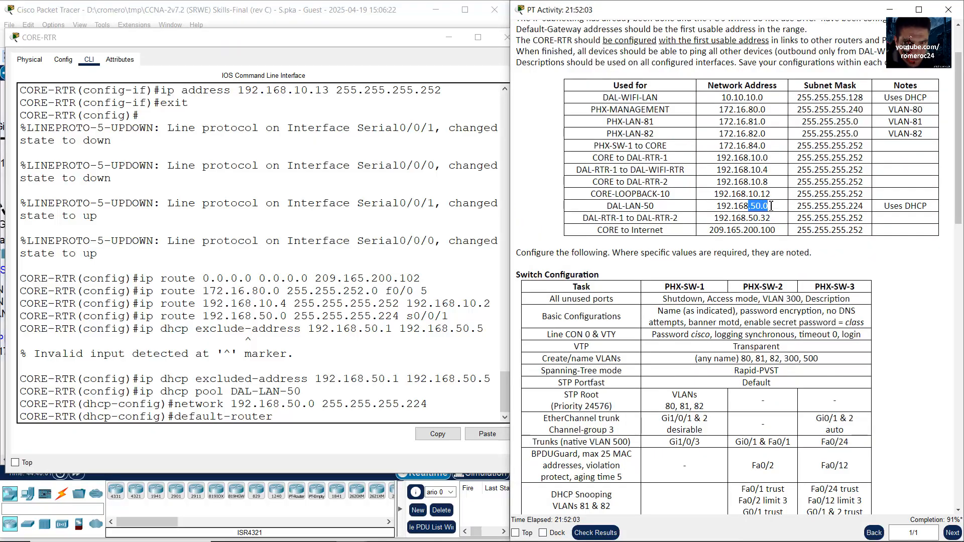
{"action": "left_click", "coordinate": [342, 414]}
{"action": "type", "text": "192.168.50.1"}
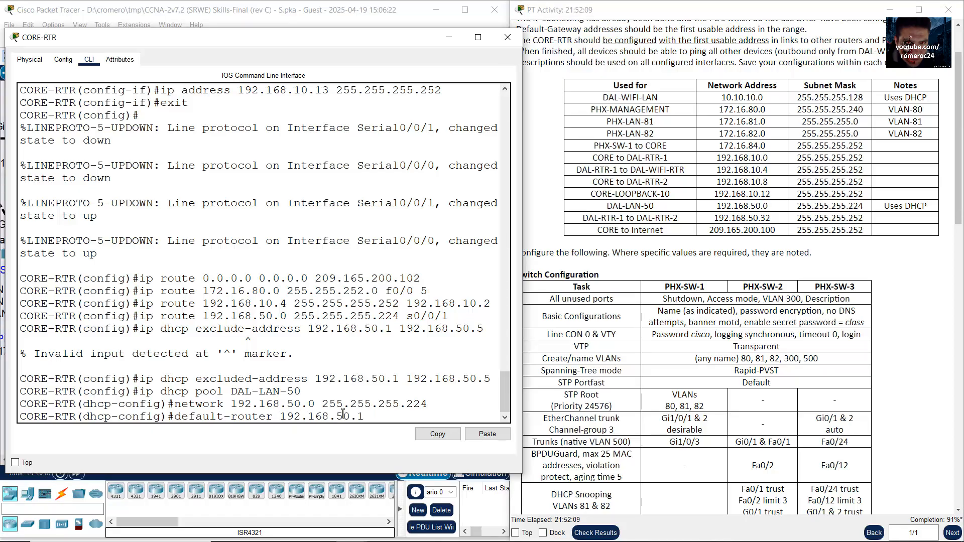
{"action": "left_click", "coordinate": [299, 18]}
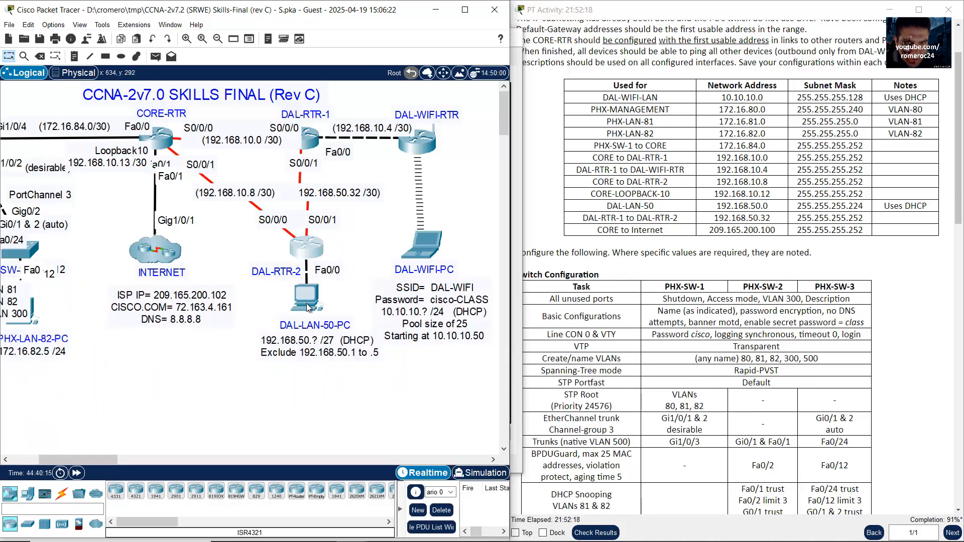
{"action": "left_click", "coordinate": [163, 137]}
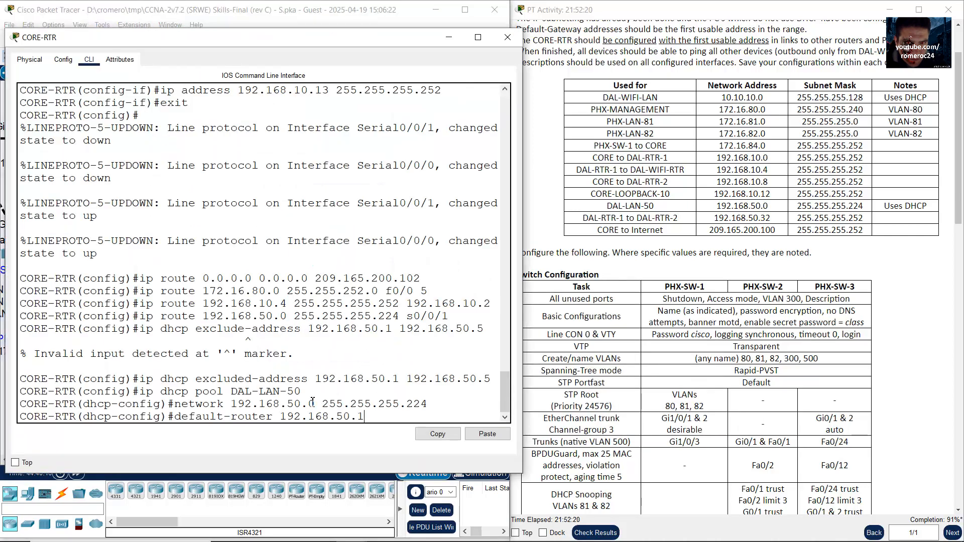
{"action": "left_click_drag", "start_coordinate": [380, 417], "coordinate": [245, 417]}
{"action": "left_click", "coordinate": [382, 417]}
{"action": "key", "text": "Return"}
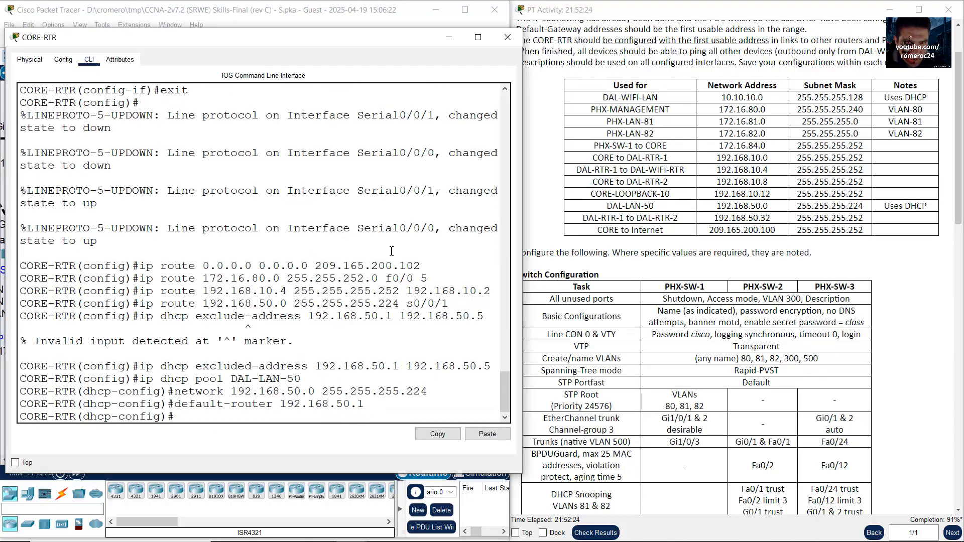
Step: Add 'dns-server 8.8.8.8' to the pool, correcting the typo, and exit to global configuration
{"action": "type", "text": "dns server 8.8.8.8"}
{"action": "key", "text": "Return"}
{"action": "key", "text": "Up"}
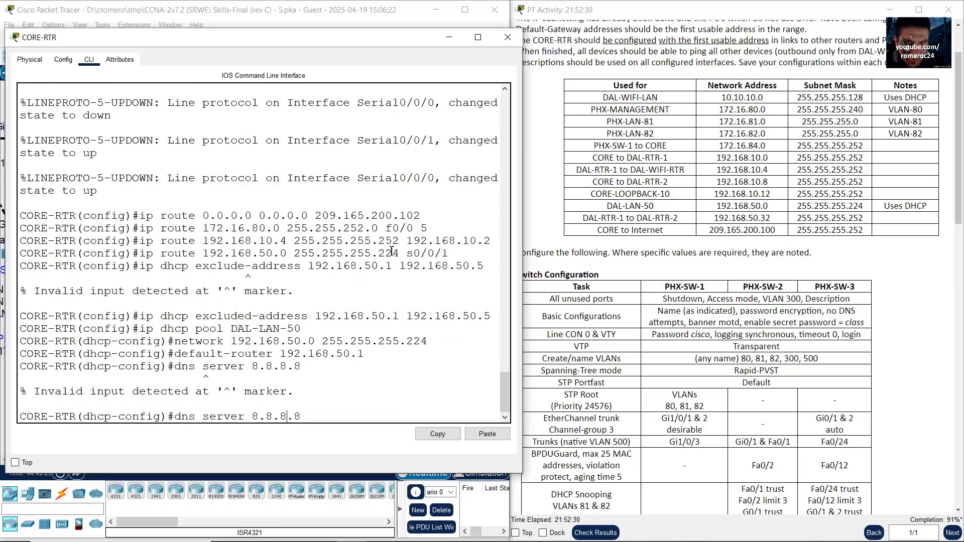
{"action": "key", "text": "BackSpace"}
{"action": "type", "text": "-"}
{"action": "key", "text": "Return"}
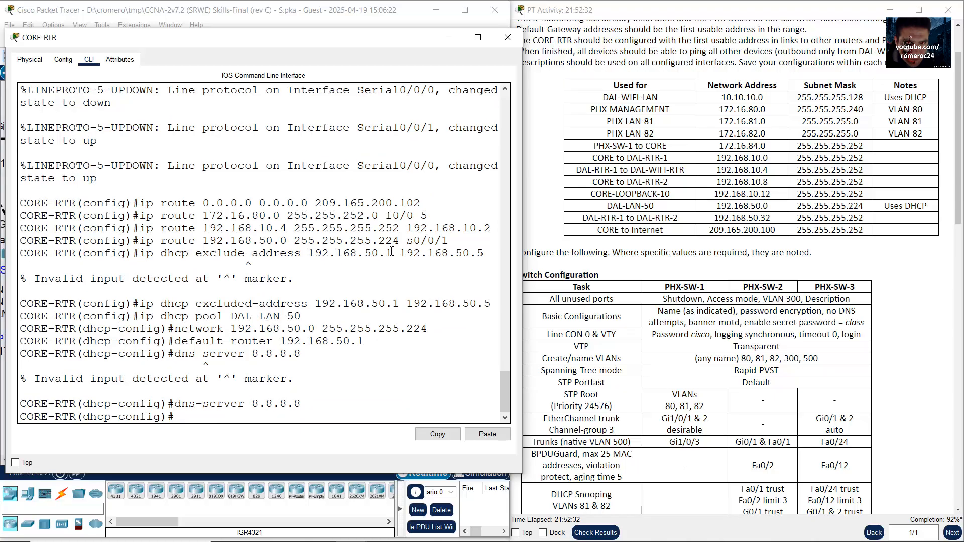
{"action": "type", "text": "exit"}
{"action": "key", "text": "Return"}
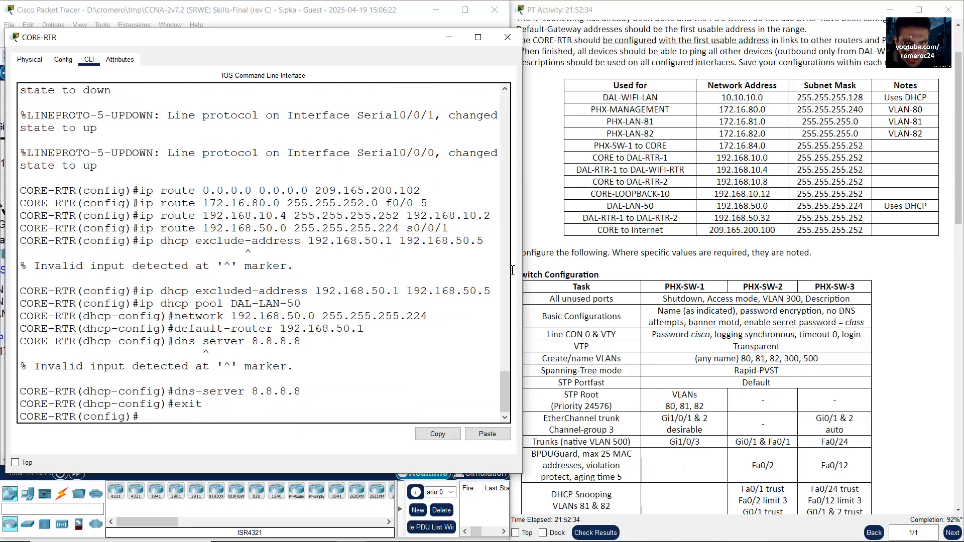
{"action": "left_click", "coordinate": [424, 4]}
Step: Read the DAL-RTR-2 requirement to forward DHCP requests to CORE-RTR's loopback
{"action": "left_click", "coordinate": [879, 320]}
{"action": "scroll", "coordinate": [880, 321], "scroll_direction": "down", "scroll_amount": 7}
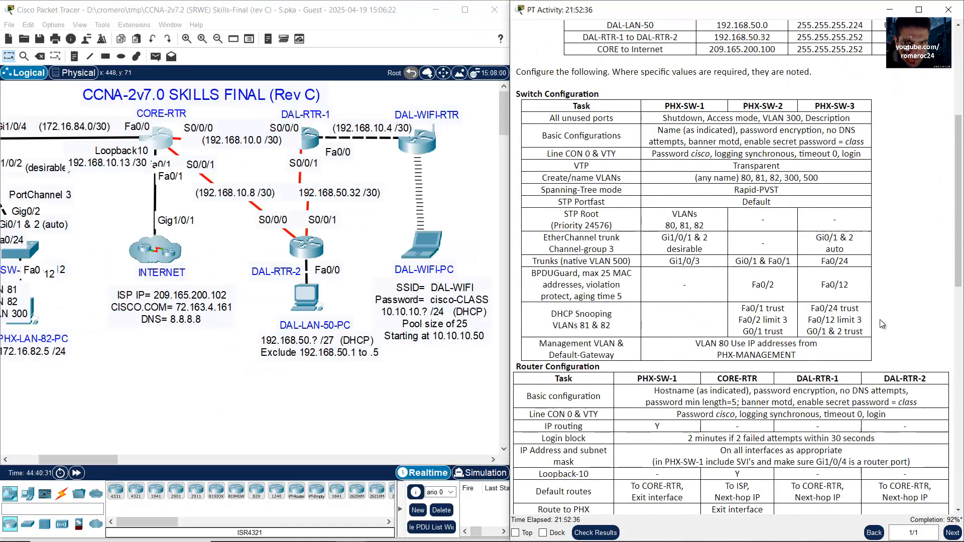
{"action": "scroll", "coordinate": [882, 327], "scroll_direction": "down", "scroll_amount": 3}
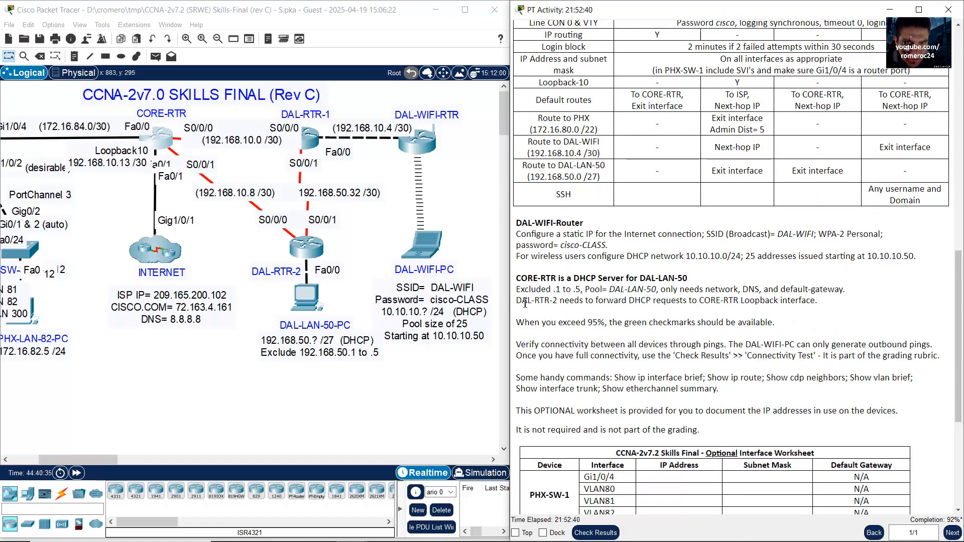
{"action": "left_click_drag", "start_coordinate": [516, 300], "coordinate": [827, 300]}
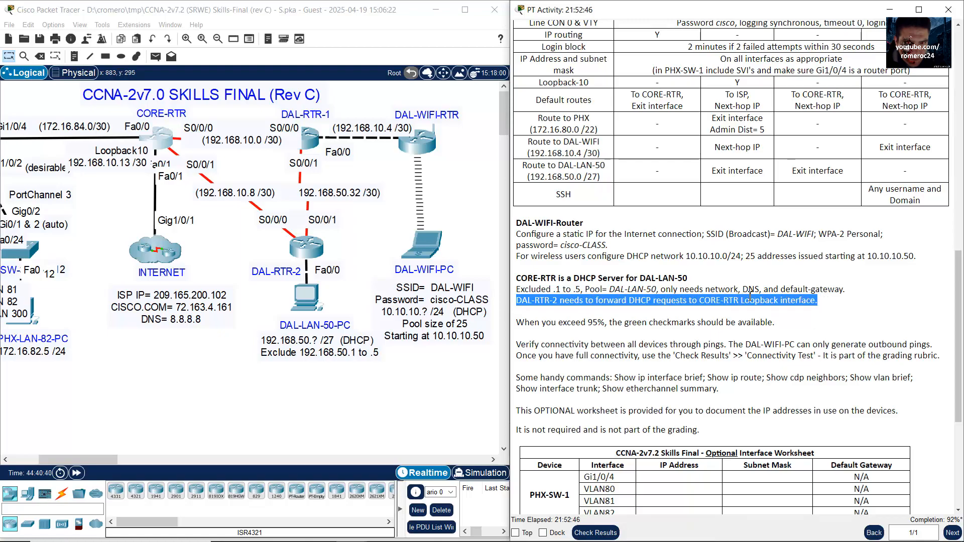
{"action": "left_click", "coordinate": [549, 303]}
{"action": "left_click_drag", "start_coordinate": [517, 301], "coordinate": [824, 307]}
{"action": "left_click", "coordinate": [816, 307]}
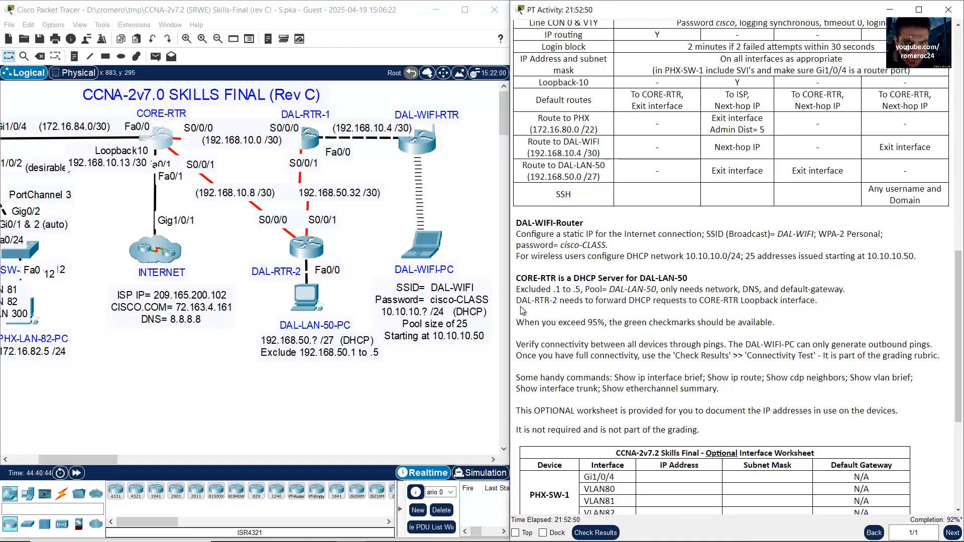
Step: Locate CORE-RTR's Loopback10 address, then open DAL-RTR-2's command line
{"action": "left_click_drag", "start_coordinate": [345, 242], "coordinate": [290, 266]}
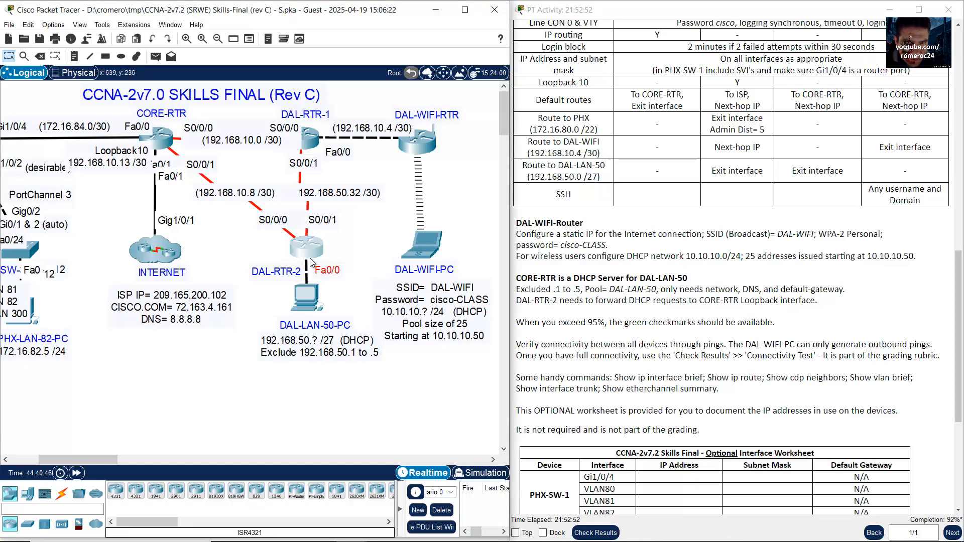
{"action": "left_click", "coordinate": [342, 243]}
{"action": "left_click_drag", "start_coordinate": [349, 238], "coordinate": [280, 260]}
{"action": "left_click_drag", "start_coordinate": [119, 189], "coordinate": [136, 157]}
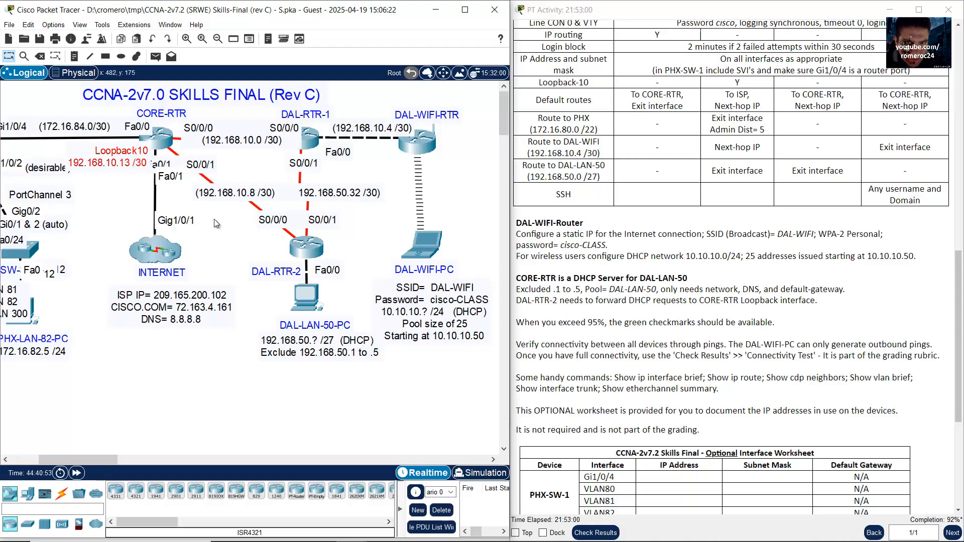
{"action": "left_click", "coordinate": [306, 246]}
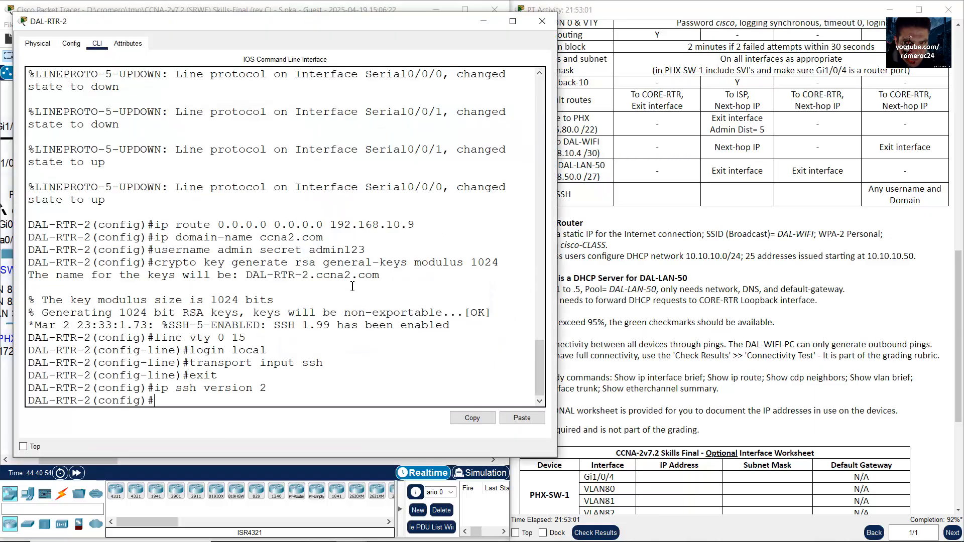
Step: Enter interface configuration for DAL-RTR-2's FastEthernet0/0
{"action": "left_click", "coordinate": [319, 335]}
{"action": "left_click", "coordinate": [288, 4]}
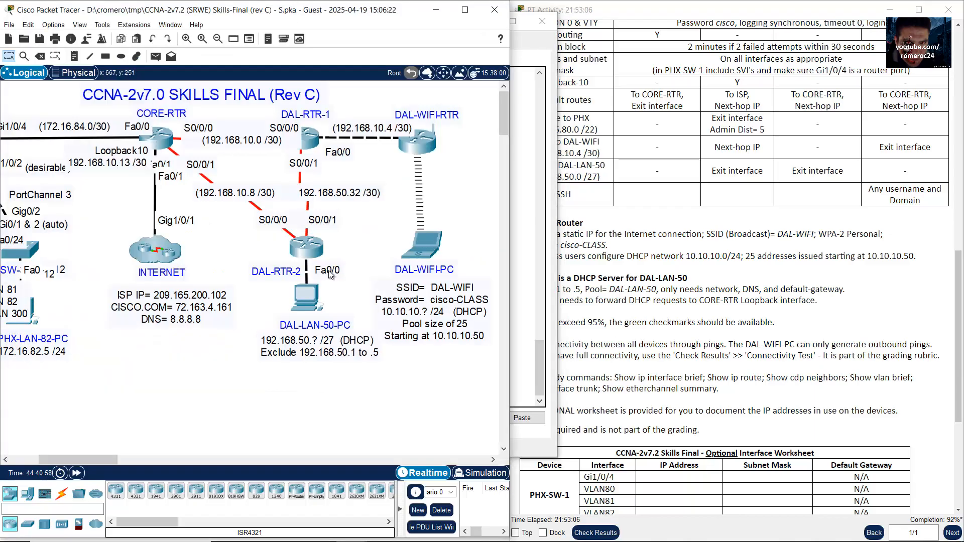
{"action": "left_click", "coordinate": [302, 250]}
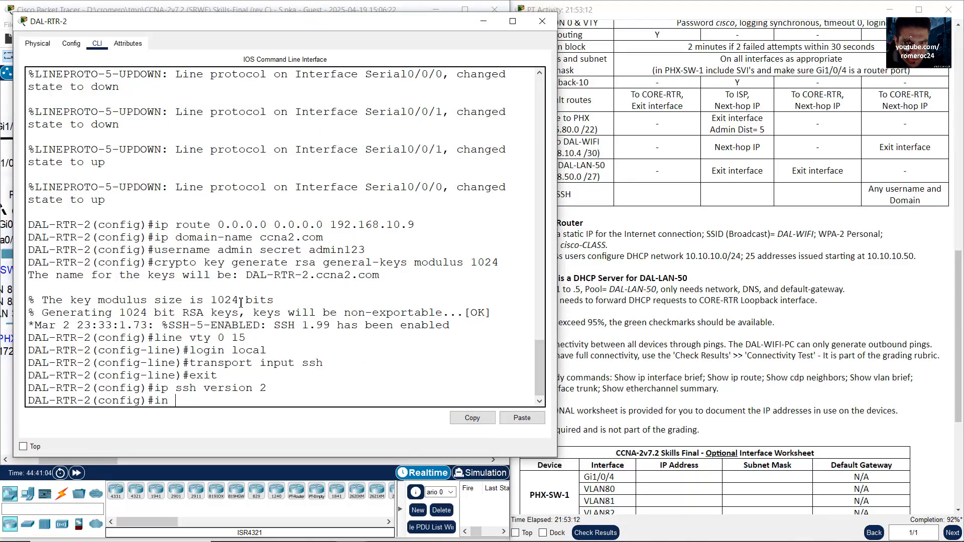
{"action": "type", "text": "0/0"}
{"action": "key", "text": "Return"}
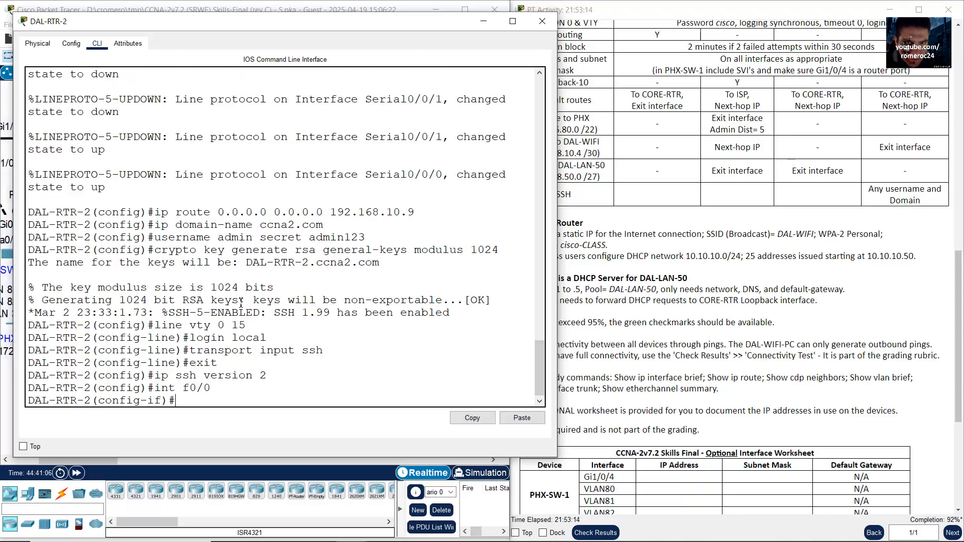
Step: Set 'ip helper-address 192.168.10.13' on Fa0/0, exit, and close the device window
{"action": "type", "text": "ip helper-address"}
{"action": "left_click", "coordinate": [182, 4]}
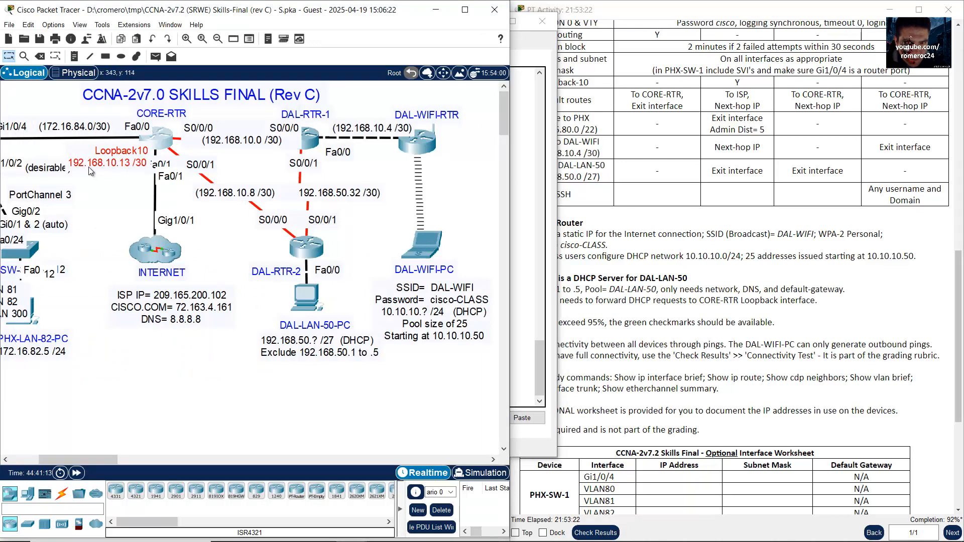
{"action": "left_click", "coordinate": [310, 249]}
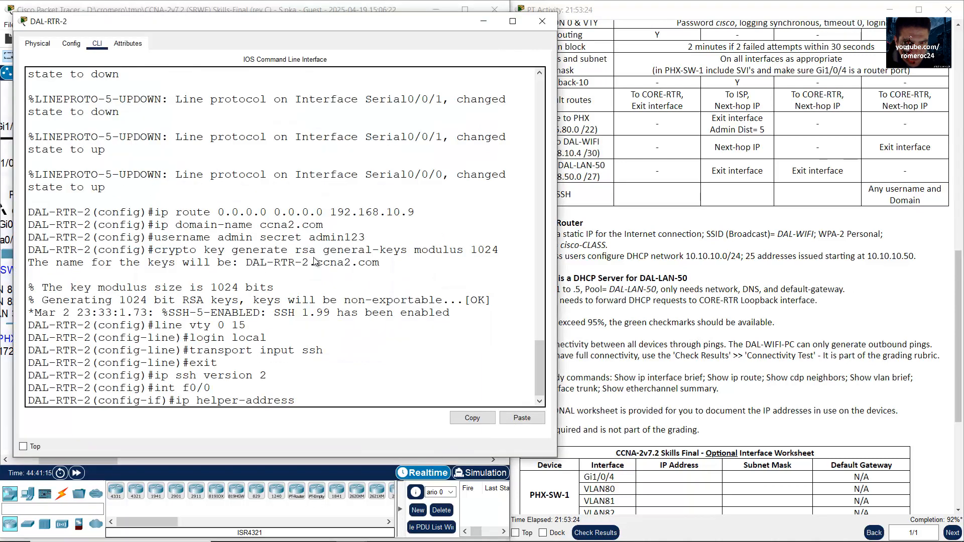
{"action": "type", "text": "192.168.10.13"}
{"action": "key", "text": "Return"}
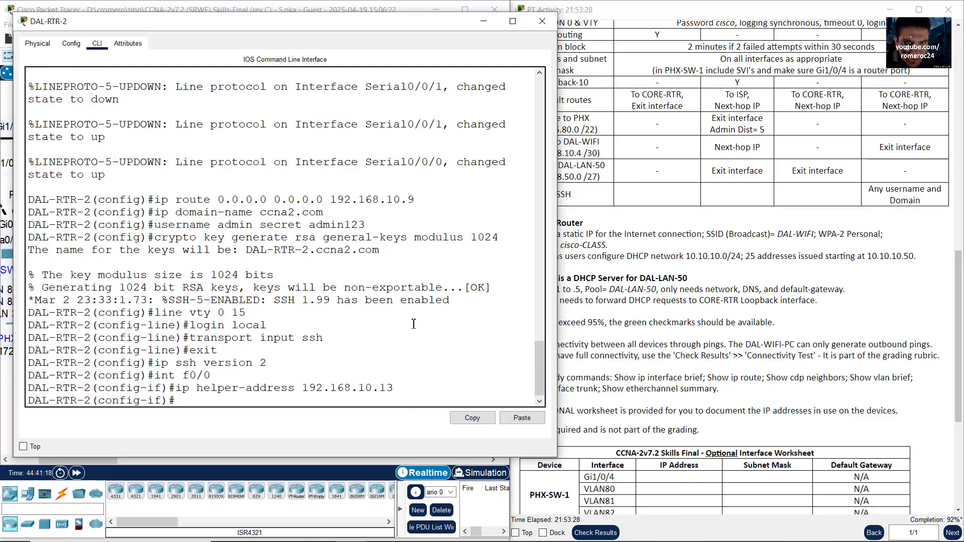
{"action": "type", "text": "exit"}
{"action": "key", "text": "Return"}
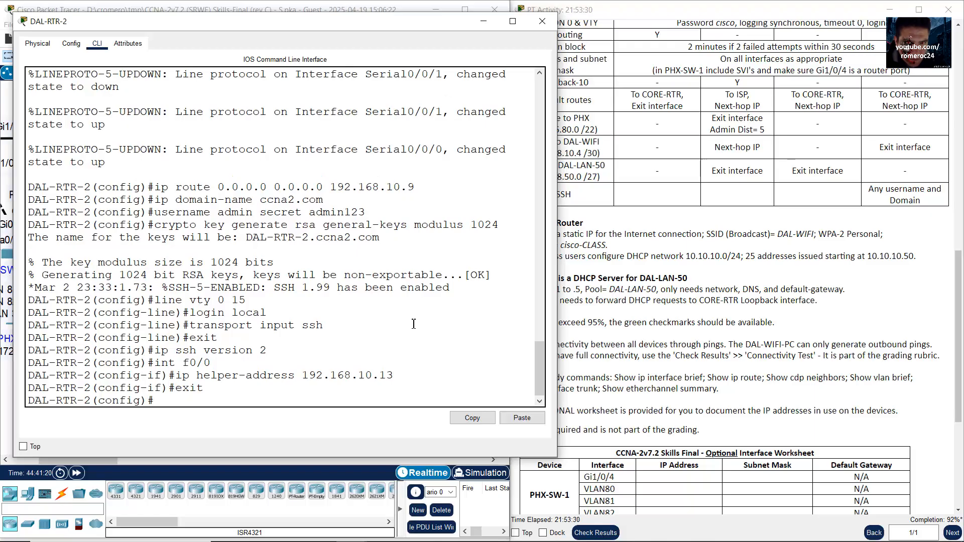
{"action": "left_click", "coordinate": [483, 23]}
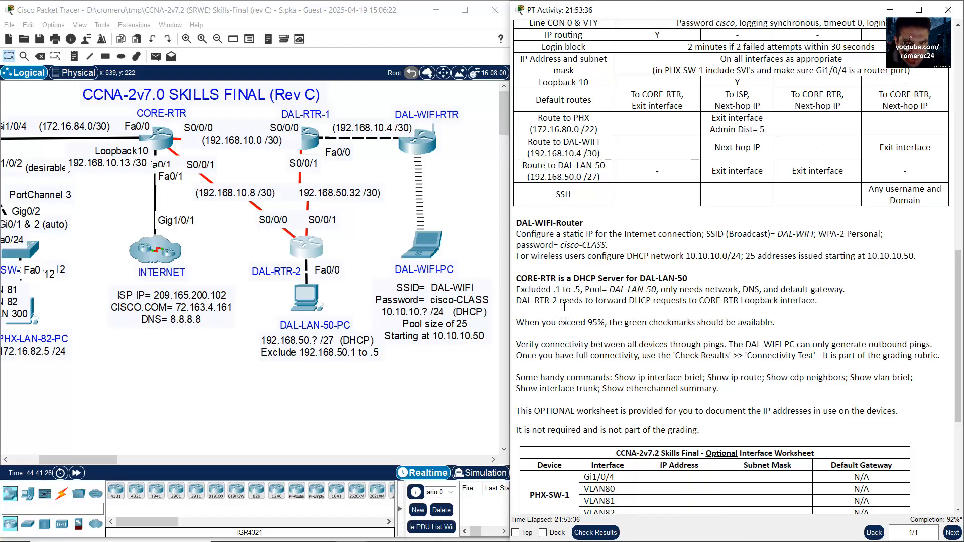
Step: Review the DAL-RTR-2 requirement and the green checkmarks completion note in the instructions
{"action": "left_click_drag", "start_coordinate": [564, 302], "coordinate": [814, 303]}
{"action": "left_click_drag", "start_coordinate": [530, 327], "coordinate": [769, 322]}
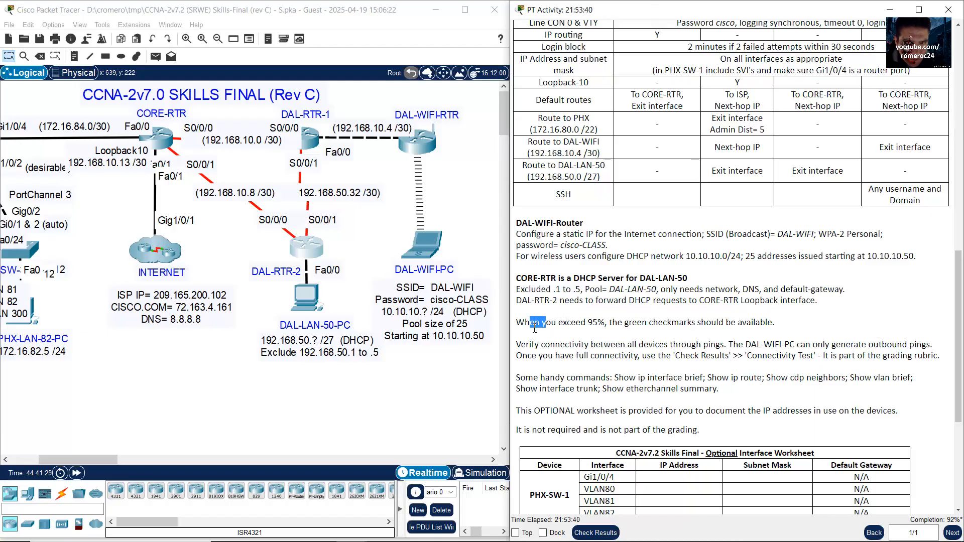
{"action": "left_click", "coordinate": [532, 327]}
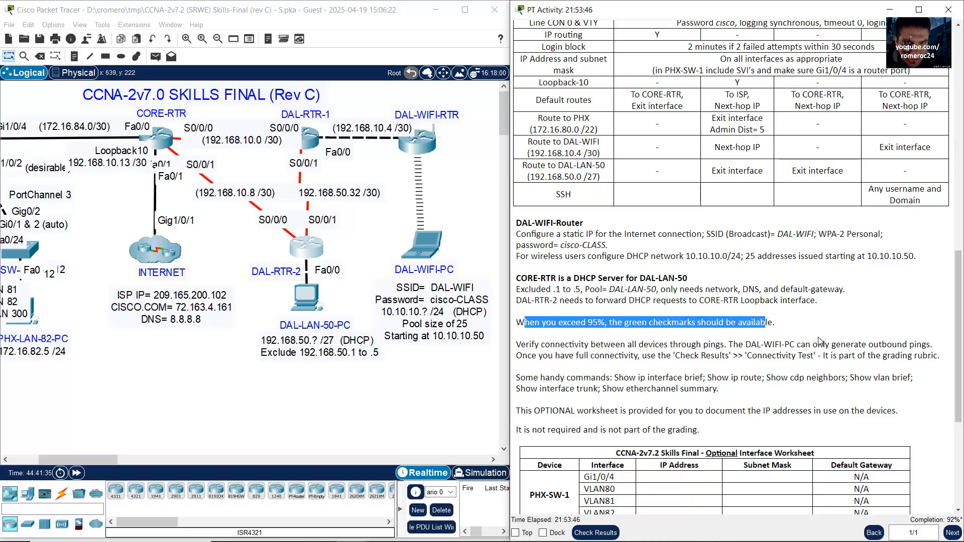
{"action": "scroll", "coordinate": [819, 340], "scroll_direction": "down", "scroll_amount": 5}
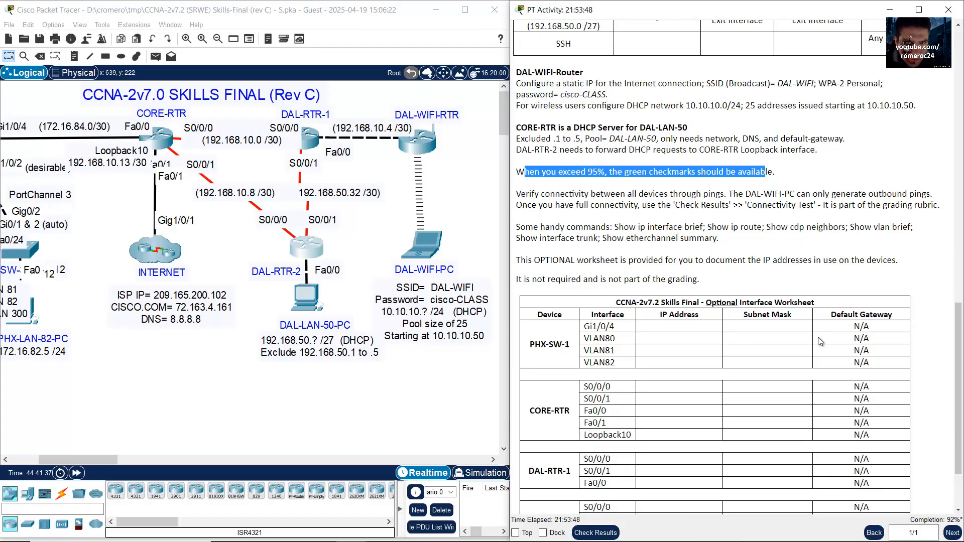
{"action": "scroll", "coordinate": [818, 340], "scroll_direction": "up", "scroll_amount": 5}
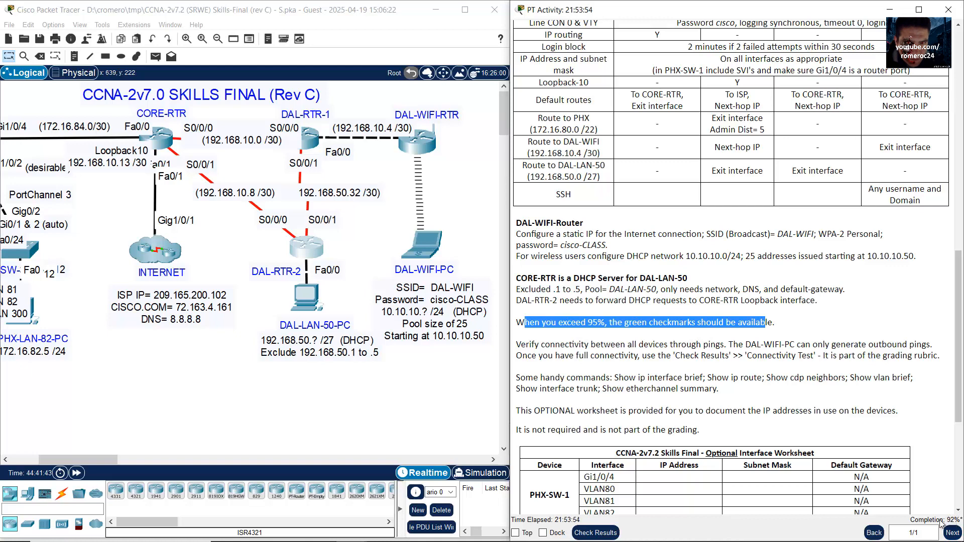
Step: Check Results, showing the activity incomplete at 93%, then close the results window
{"action": "left_click", "coordinate": [615, 532]}
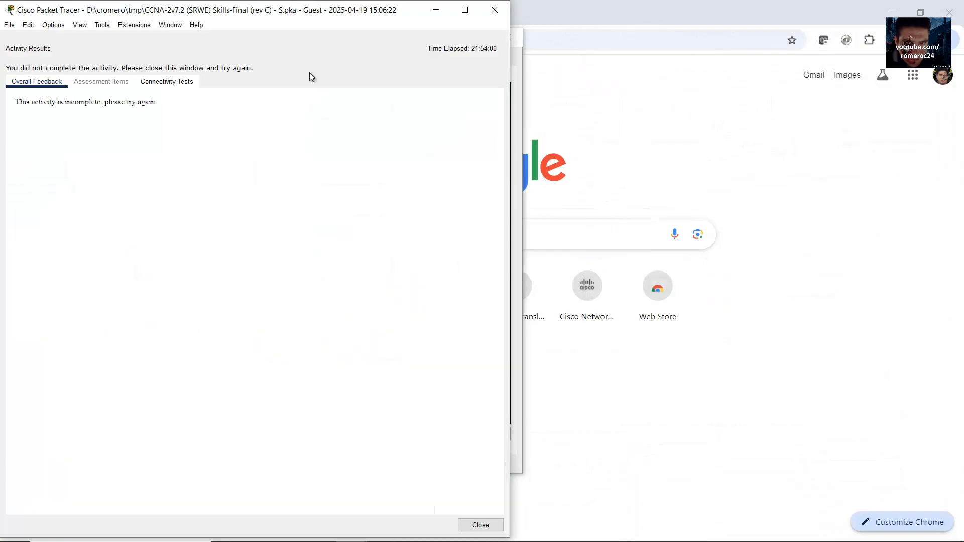
{"action": "left_click", "coordinate": [105, 85]}
{"action": "left_click", "coordinate": [490, 18]}
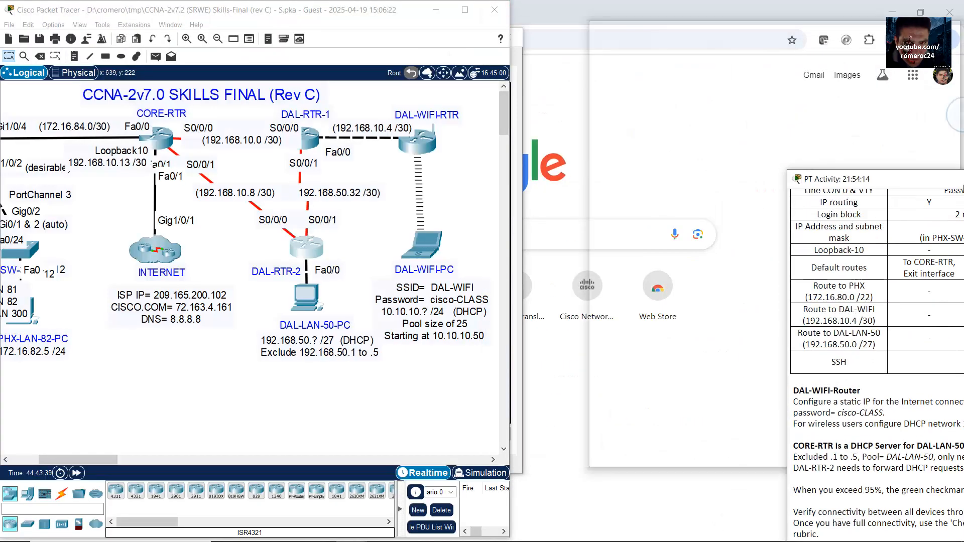
{"action": "left_click", "coordinate": [118, 352]}
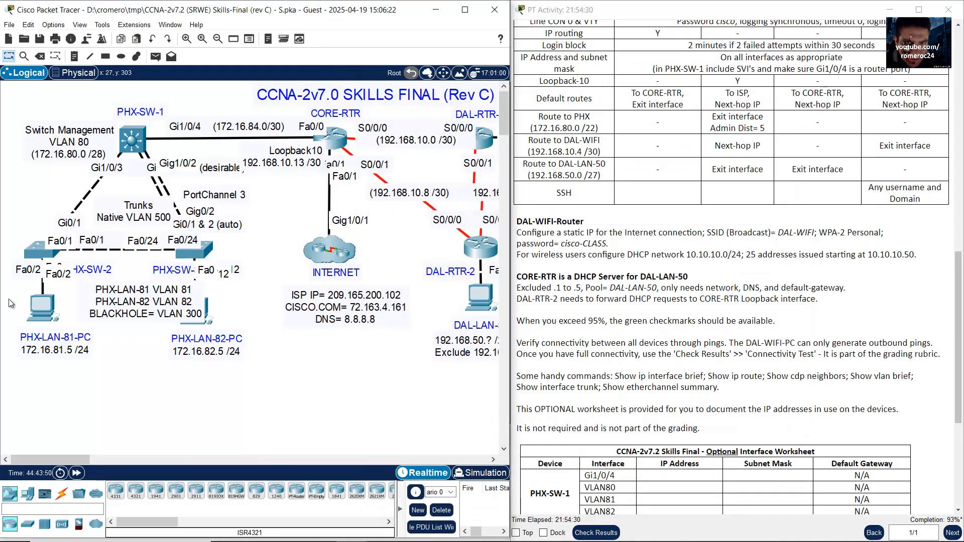
Step: Review the IP settings of PHX-LAN-81-PC and PHX-LAN-82-PC
{"action": "left_click_drag", "start_coordinate": [6, 295], "coordinate": [56, 350]}
{"action": "left_click", "coordinate": [88, 401]}
{"action": "left_click", "coordinate": [48, 300]}
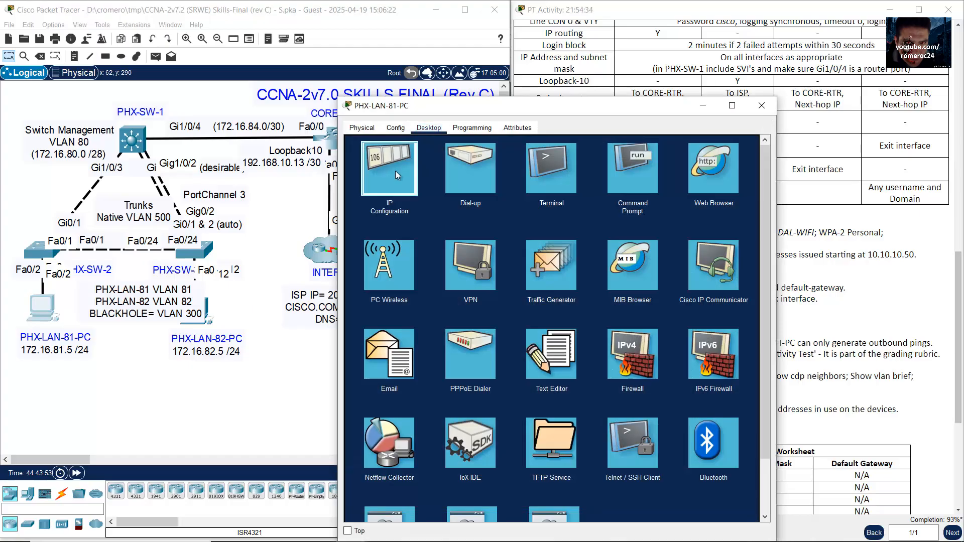
{"action": "left_click", "coordinate": [407, 146]}
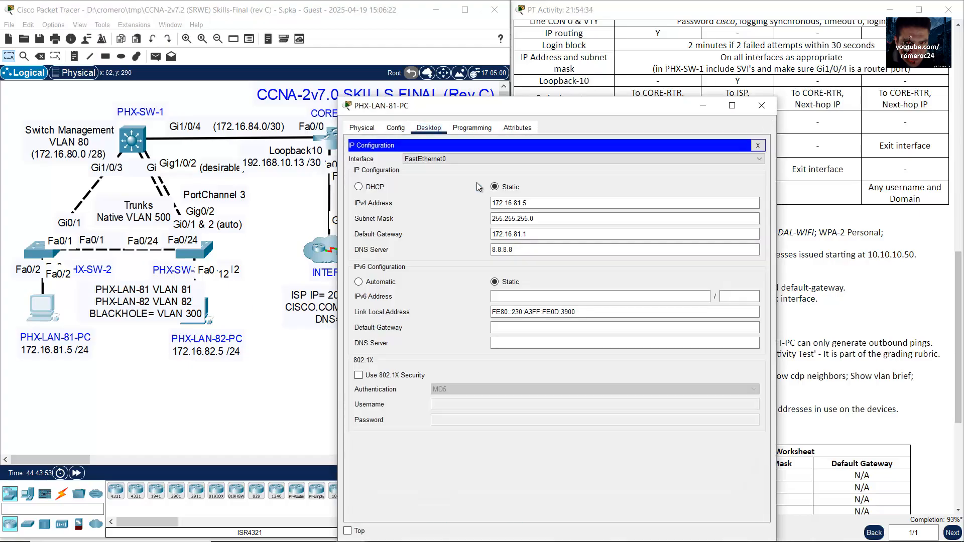
{"action": "left_click", "coordinate": [761, 106]}
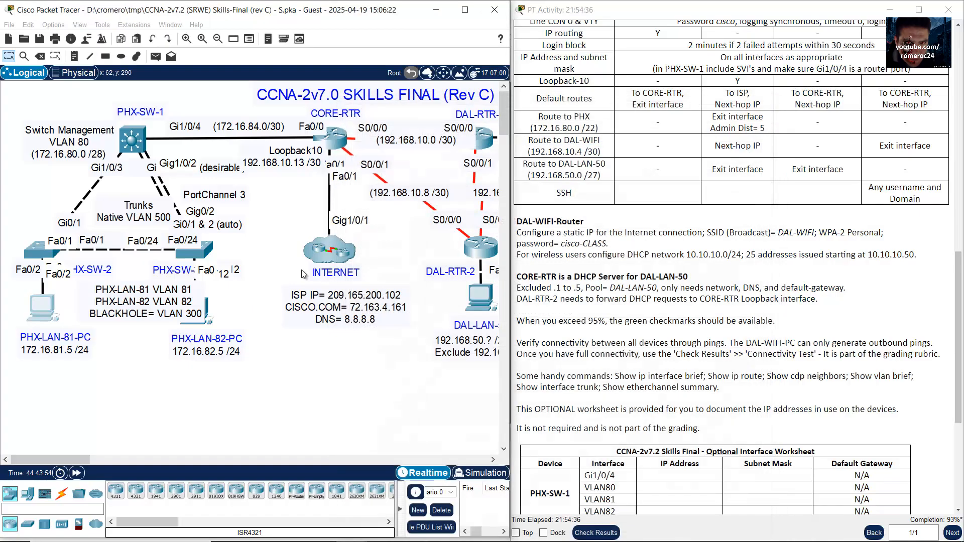
{"action": "left_click", "coordinate": [206, 306]}
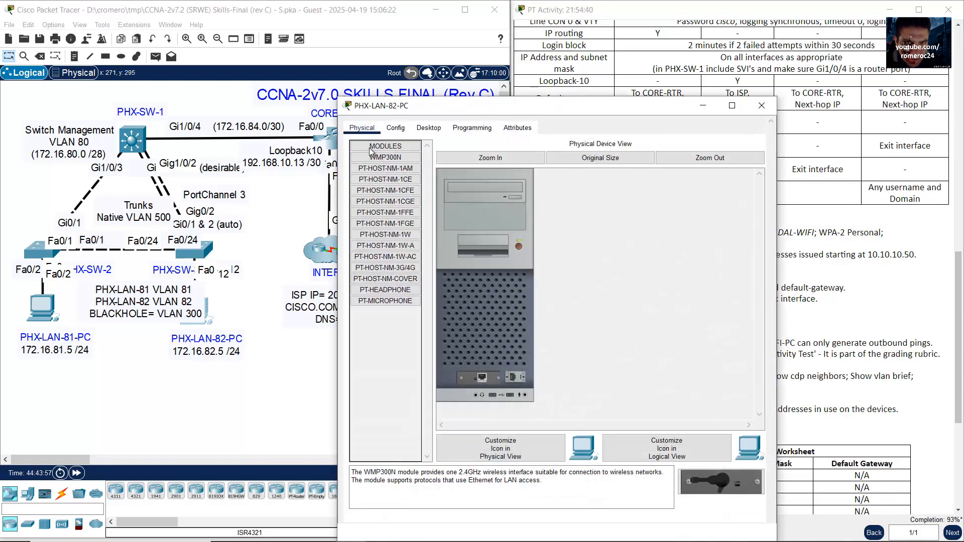
{"action": "left_click", "coordinate": [428, 127]}
{"action": "left_click", "coordinate": [374, 179]}
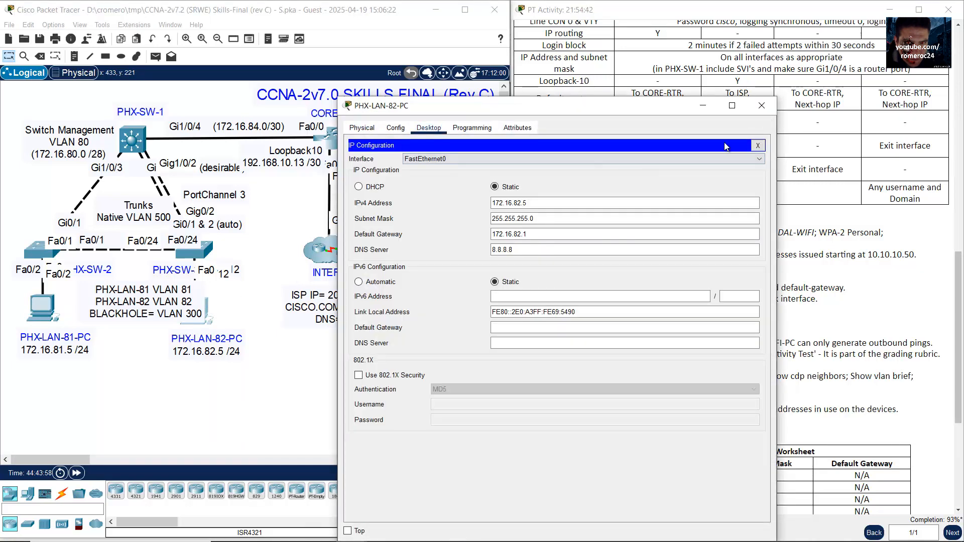
{"action": "left_click", "coordinate": [761, 105]}
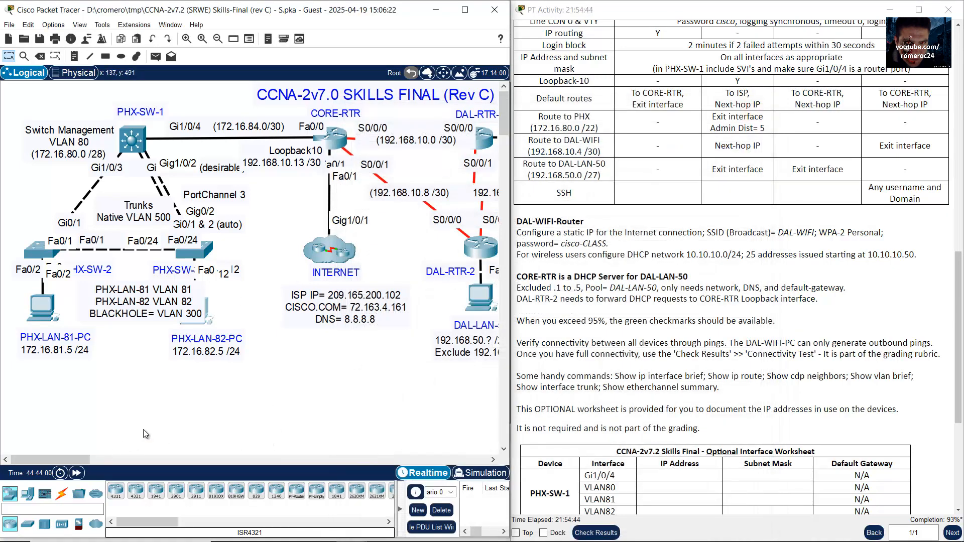
Step: Open the PHX-SW-1 switch's command line
{"action": "scroll", "coordinate": [945, 231], "scroll_direction": "up", "scroll_amount": 5}
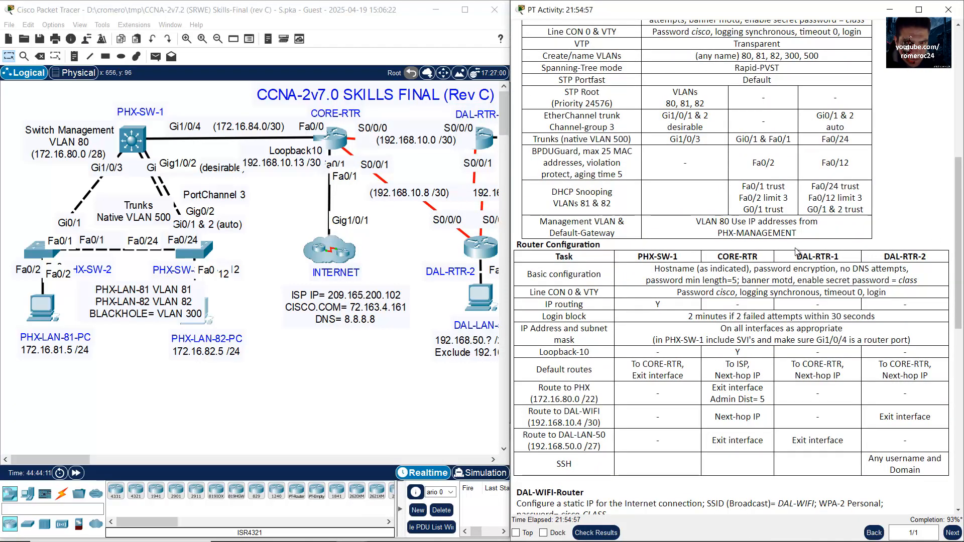
{"action": "left_click", "coordinate": [150, 139]}
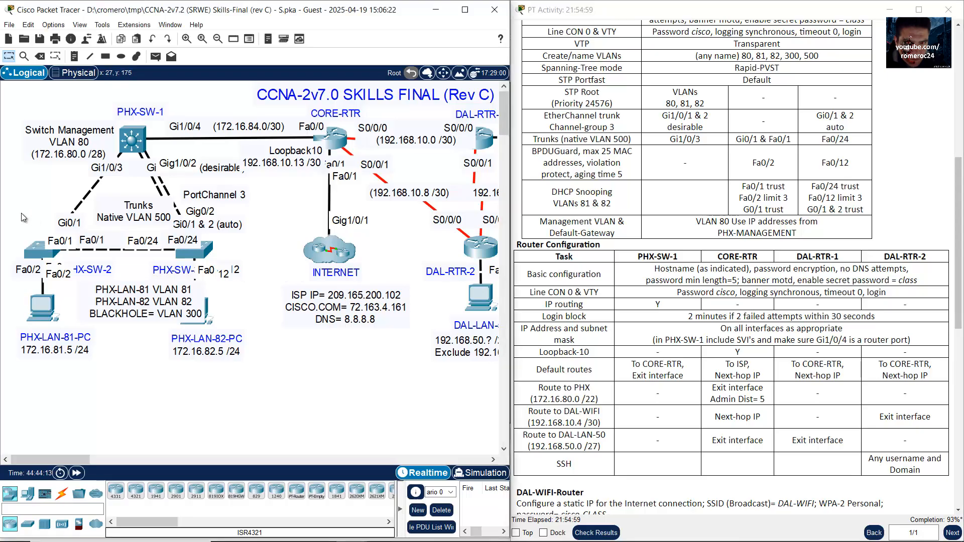
{"action": "left_click", "coordinate": [150, 139]}
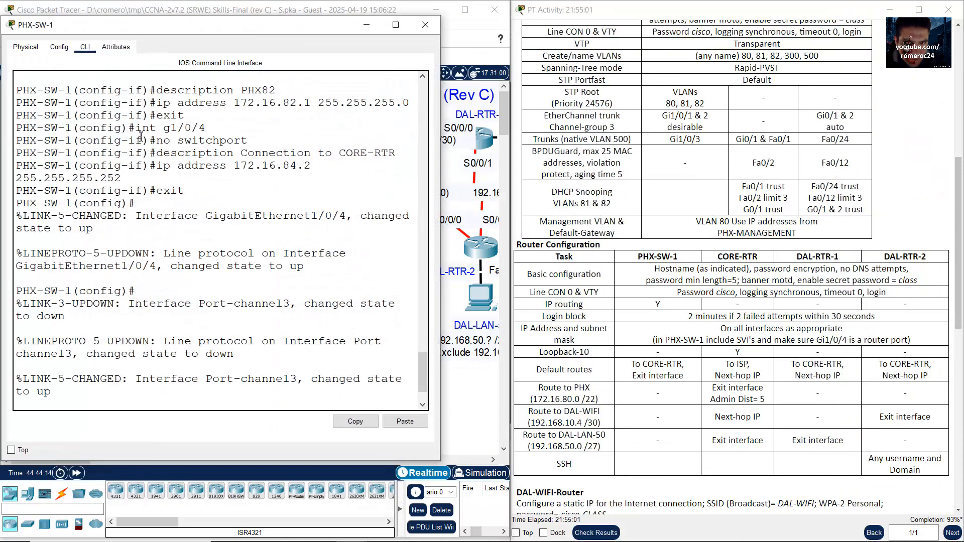
Step: Enlarge the PHX-SW-1 console and run 'show run' from the privileged prompt
{"action": "left_click_drag", "start_coordinate": [210, 30], "coordinate": [713, 28]}
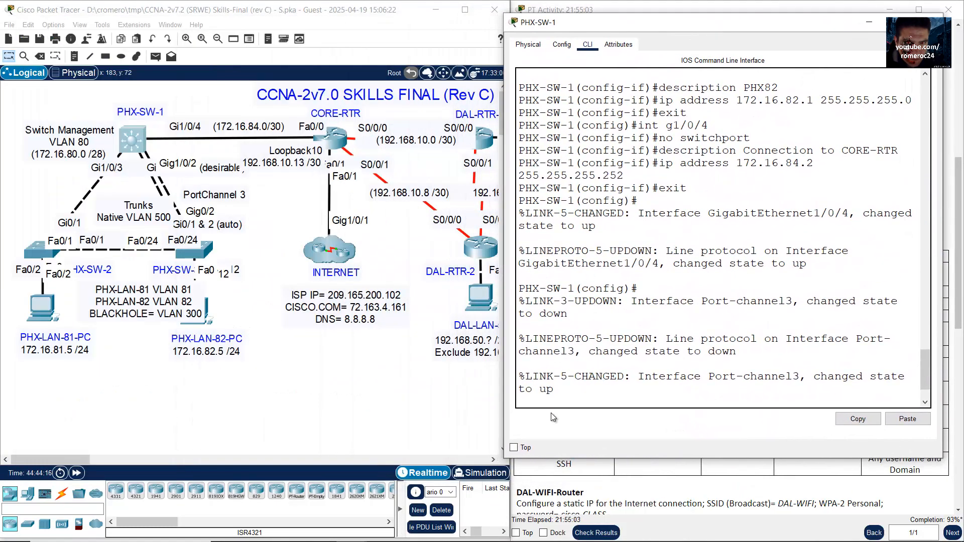
{"action": "left_click_drag", "start_coordinate": [504, 459], "coordinate": [430, 510]}
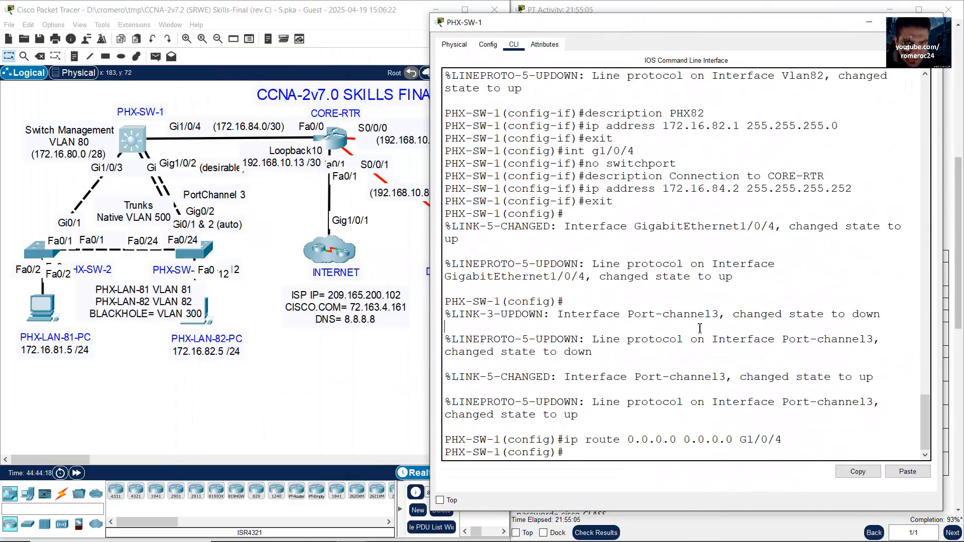
{"action": "type", "text": "end"}
{"action": "key", "text": "Return"}
{"action": "key", "text": "Return"}
{"action": "type", "text": "show run"}
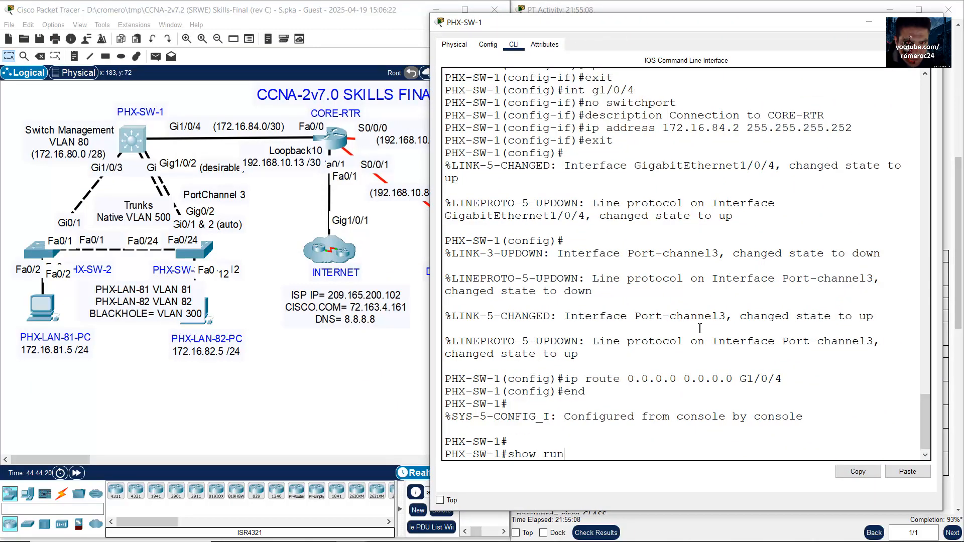
{"action": "key", "text": "Return"}
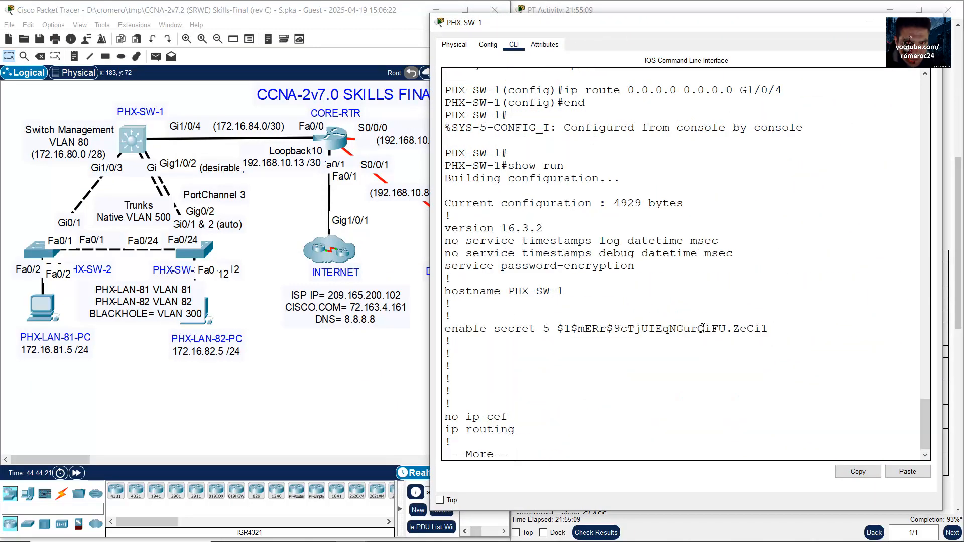
{"action": "key", "text": "space"}
{"action": "key", "text": "space"}
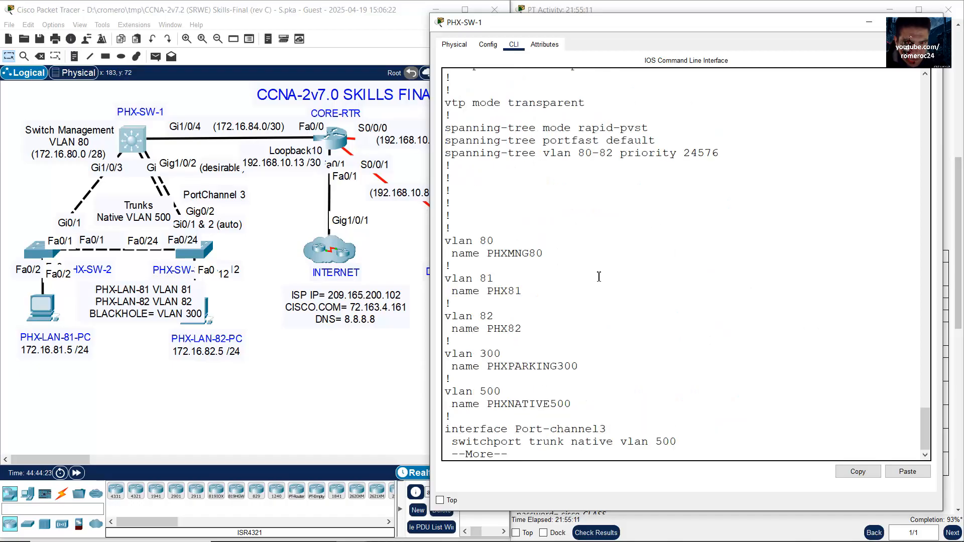
{"action": "key", "text": "space"}
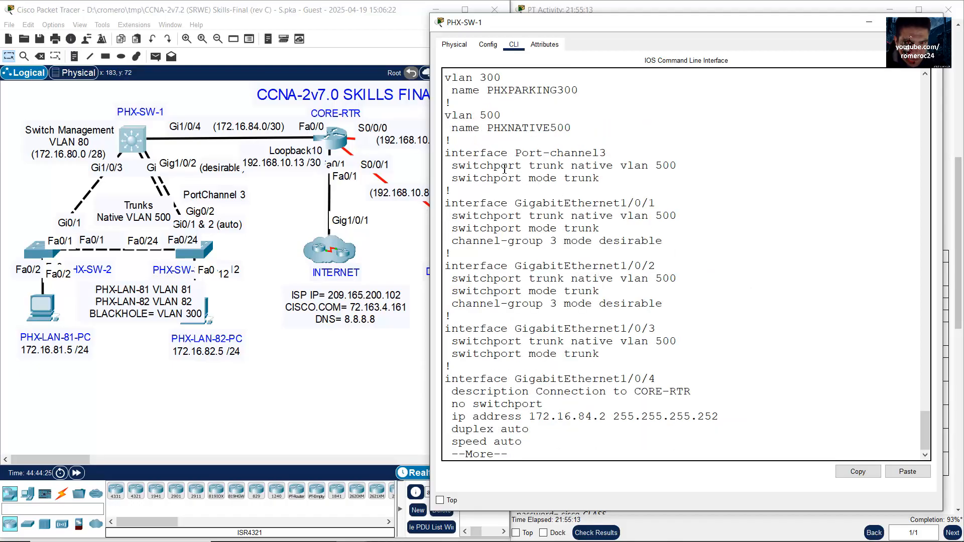
Step: Inspect the Port-channel3 and Gi1/0/1–1/0/3 trunk blocks and the 'Connection to CORE-RTR' description
{"action": "left_click_drag", "start_coordinate": [464, 157], "coordinate": [647, 318]}
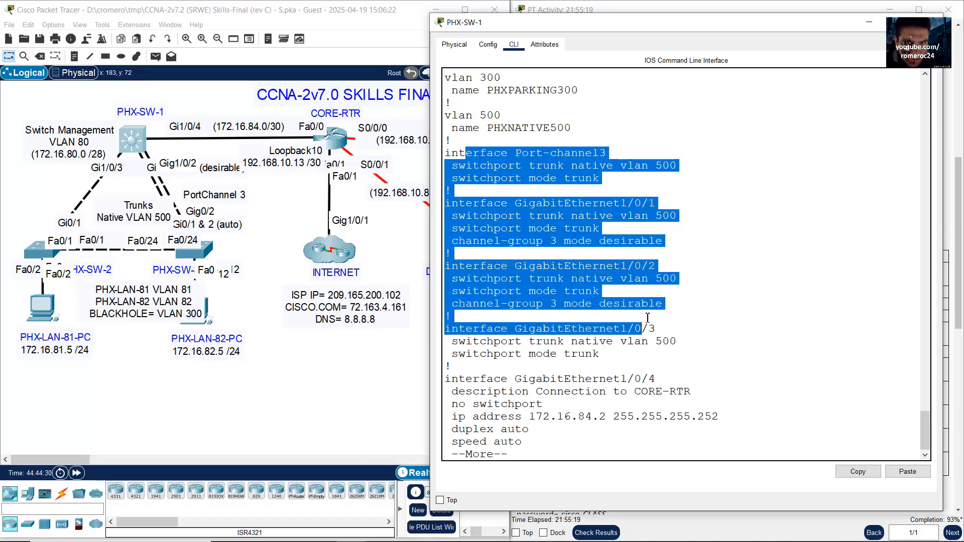
{"action": "left_click", "coordinate": [610, 351]}
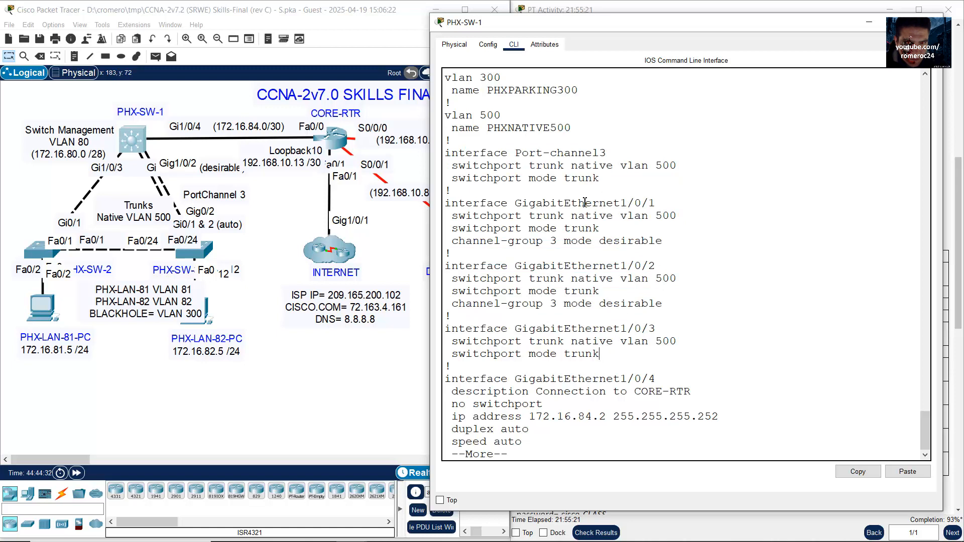
{"action": "left_click_drag", "start_coordinate": [569, 204], "coordinate": [658, 245]}
{"action": "left_click_drag", "start_coordinate": [518, 154], "coordinate": [624, 155]}
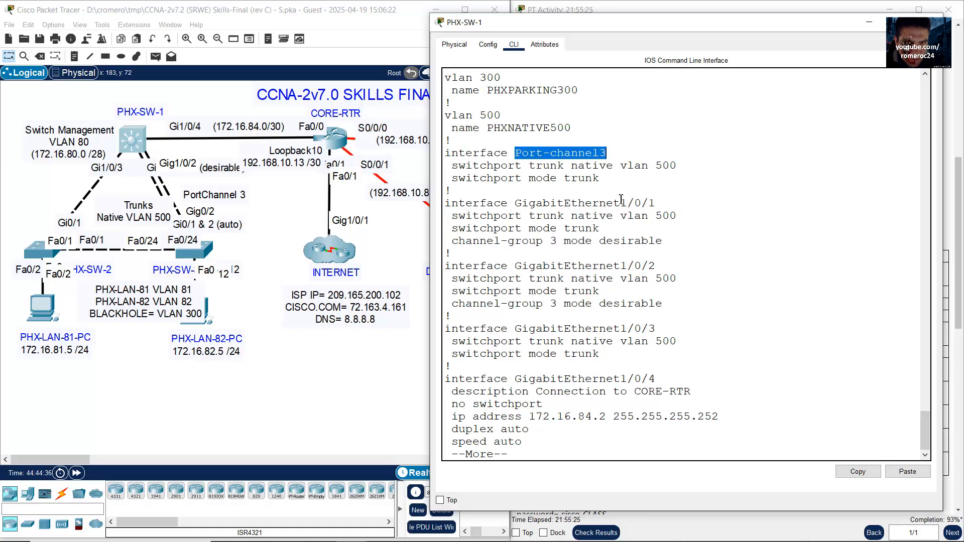
{"action": "left_click_drag", "start_coordinate": [586, 203], "coordinate": [678, 364]}
{"action": "left_click_drag", "start_coordinate": [607, 379], "coordinate": [641, 391]}
{"action": "left_click", "coordinate": [622, 391]}
{"action": "left_click_drag", "start_coordinate": [451, 391], "coordinate": [705, 390]}
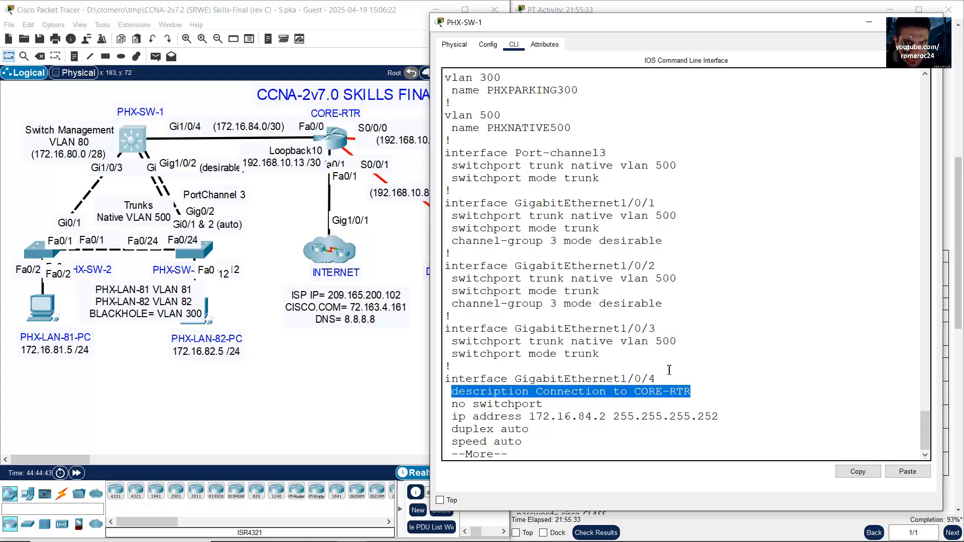
{"action": "left_click", "coordinate": [608, 341]}
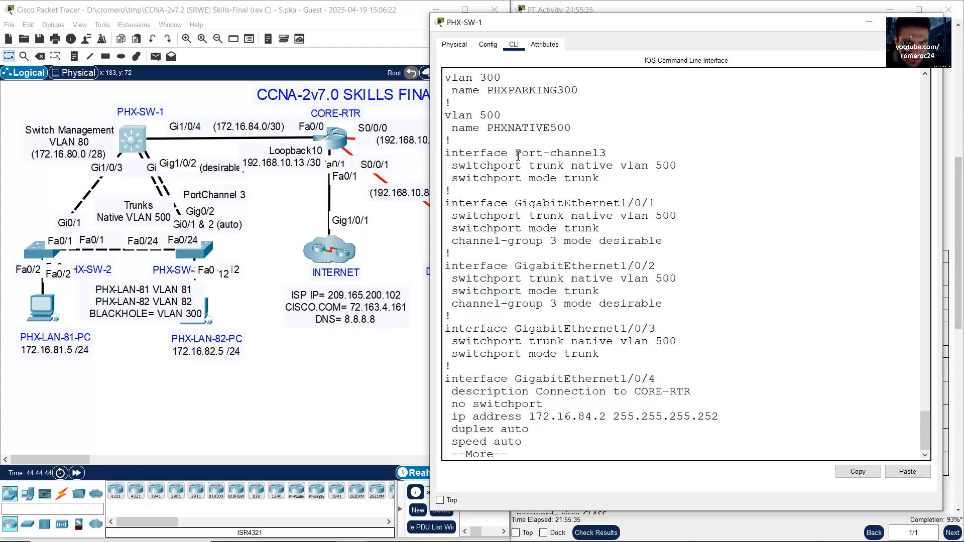
{"action": "left_click_drag", "start_coordinate": [517, 155], "coordinate": [627, 440]}
Step: Page through the Unused interface settings from Gi1/0/5 to Gi1/0/17
{"action": "key", "text": "space"}
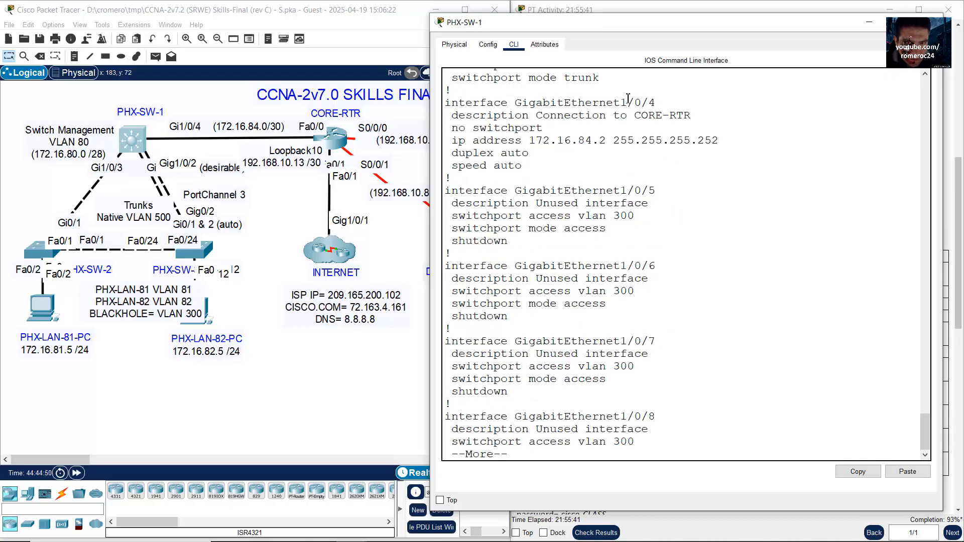
{"action": "left_click_drag", "start_coordinate": [575, 204], "coordinate": [615, 203]}
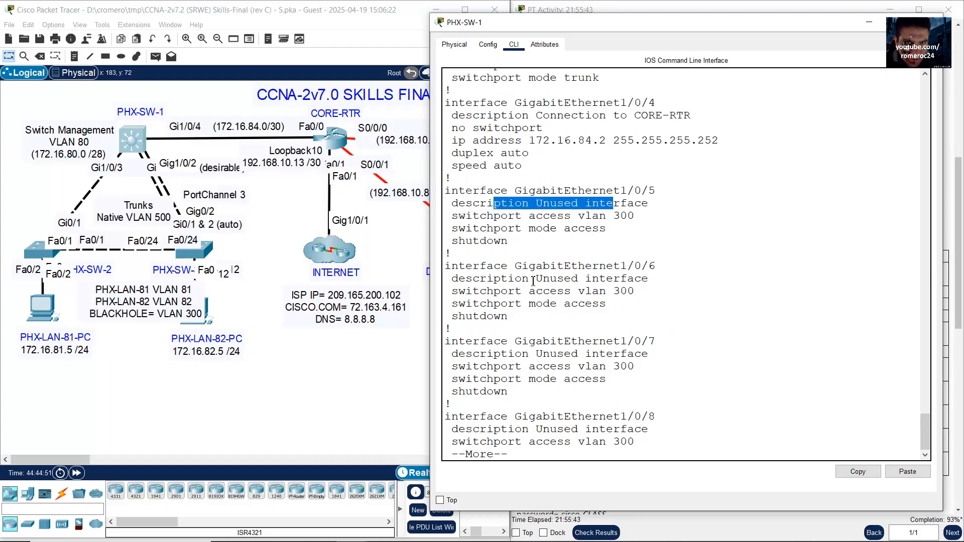
{"action": "left_click_drag", "start_coordinate": [522, 278], "coordinate": [612, 279]}
{"action": "key", "text": "space"}
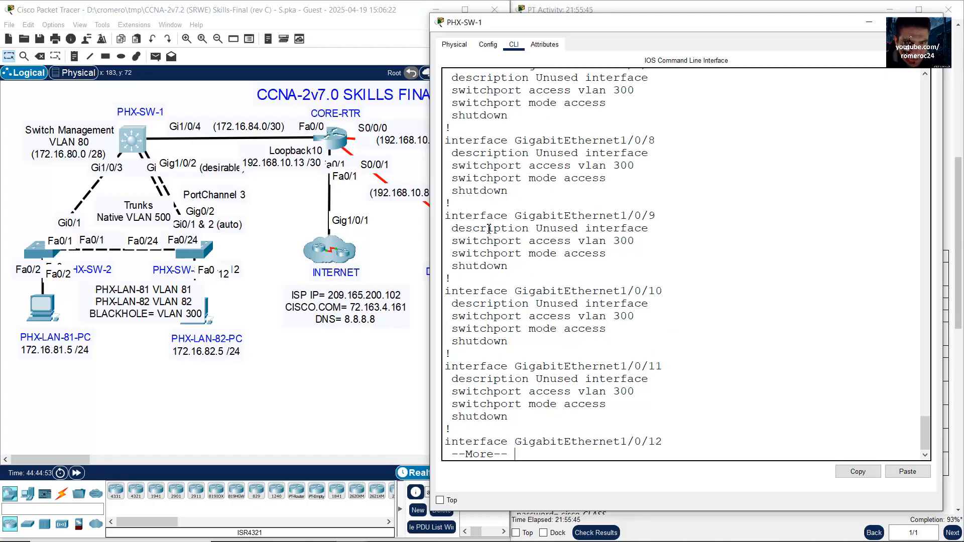
{"action": "left_click_drag", "start_coordinate": [490, 229], "coordinate": [525, 229]}
{"action": "left_click_drag", "start_coordinate": [507, 303], "coordinate": [536, 304]}
{"action": "left_click_drag", "start_coordinate": [502, 379], "coordinate": [546, 379]}
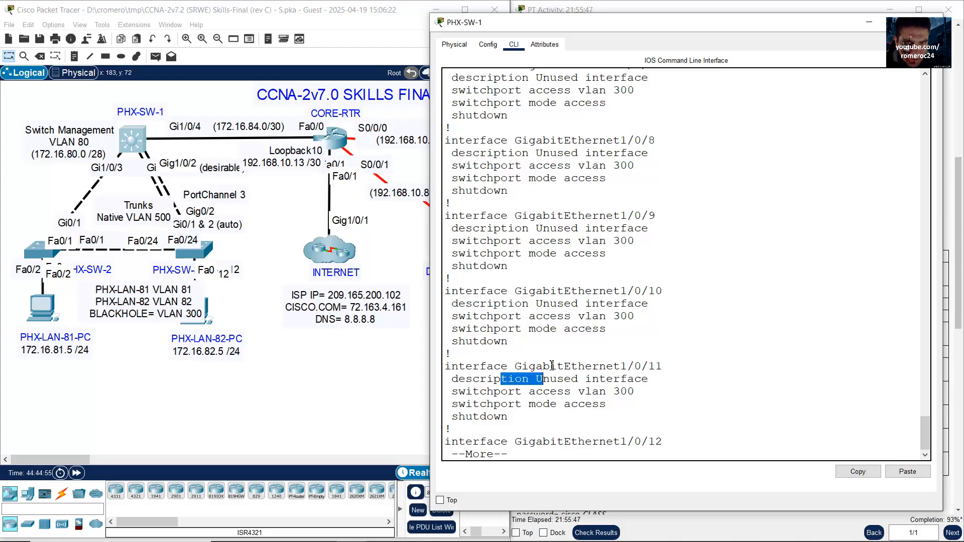
{"action": "key", "text": "space"}
{"action": "left_click_drag", "start_coordinate": [509, 257], "coordinate": [576, 254]}
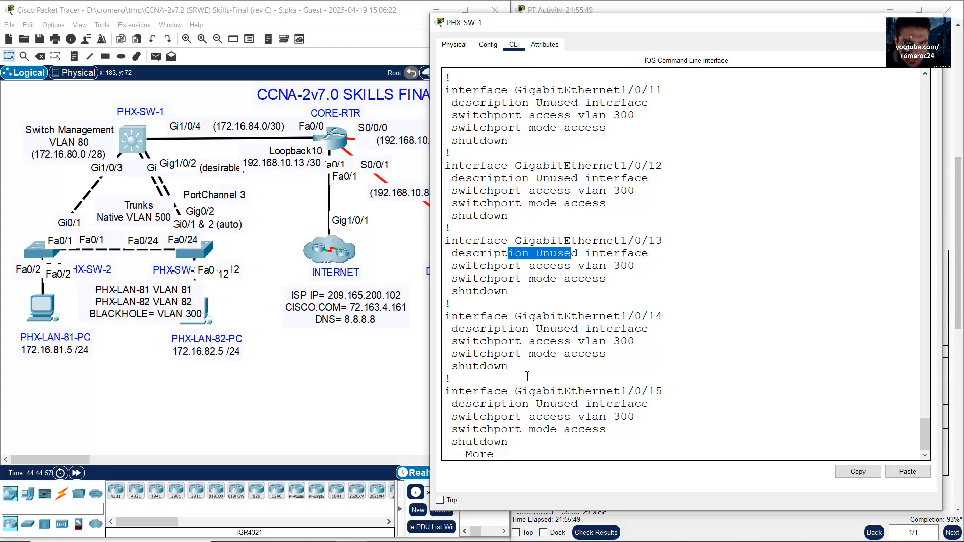
{"action": "key", "text": "space"}
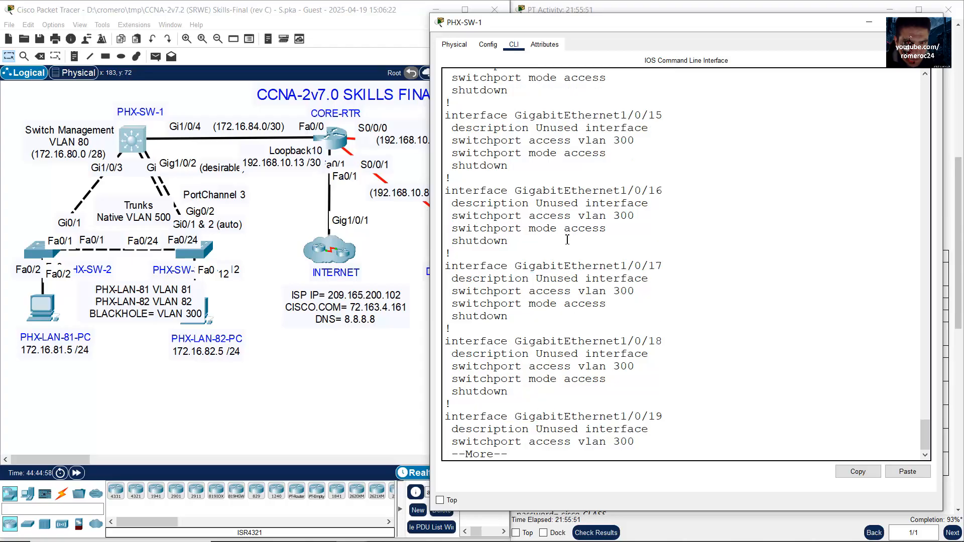
{"action": "left_click_drag", "start_coordinate": [556, 203], "coordinate": [575, 288]}
Step: Page through Gi1/0/20 to Gi1/1/4 to the end of the running config
{"action": "key", "text": "space"}
{"action": "left_click_drag", "start_coordinate": [536, 239], "coordinate": [564, 366]}
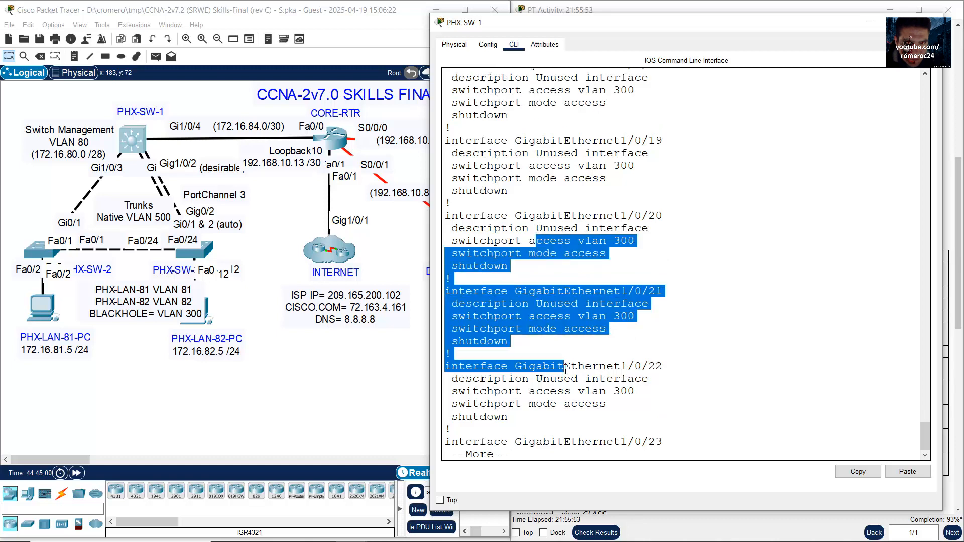
{"action": "left_click", "coordinate": [666, 362]}
{"action": "key", "text": "space"}
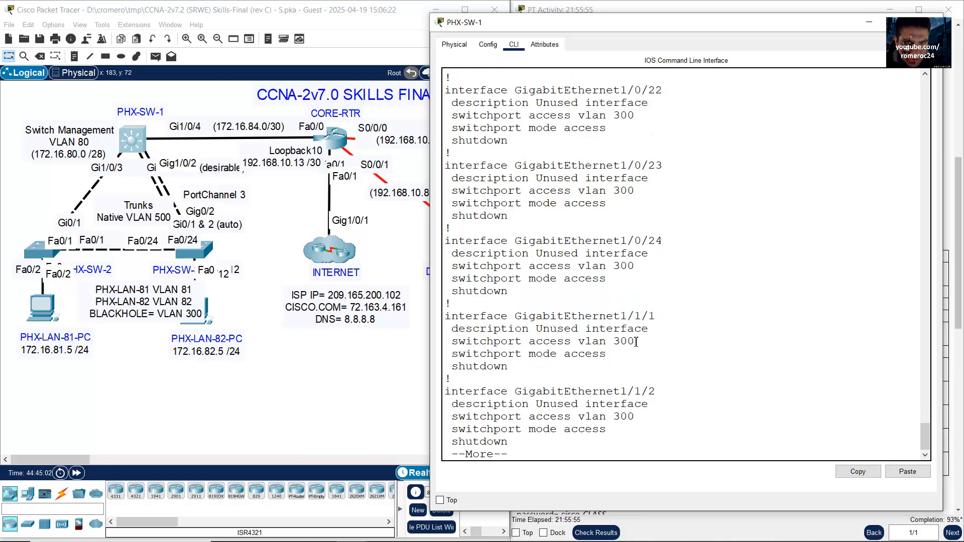
{"action": "left_click_drag", "start_coordinate": [537, 264], "coordinate": [567, 367]}
{"action": "left_click", "coordinate": [730, 367]}
{"action": "key", "text": "space"}
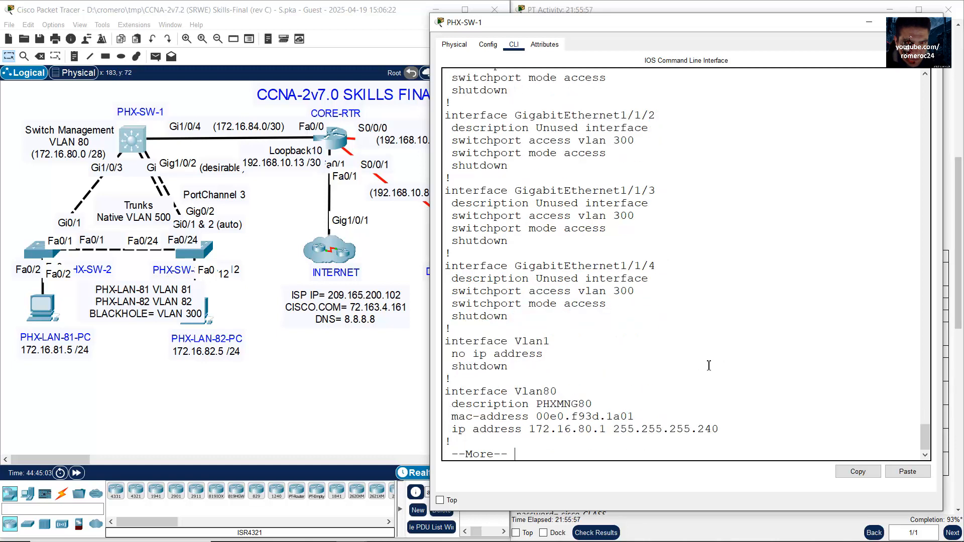
{"action": "left_click_drag", "start_coordinate": [445, 262], "coordinate": [552, 329]}
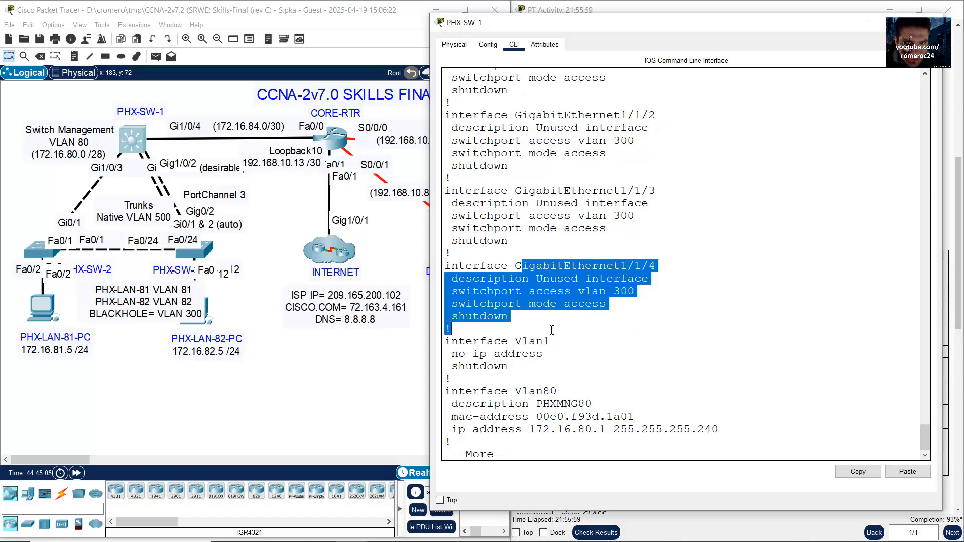
{"action": "left_click", "coordinate": [694, 344]}
{"action": "key", "text": "space"}
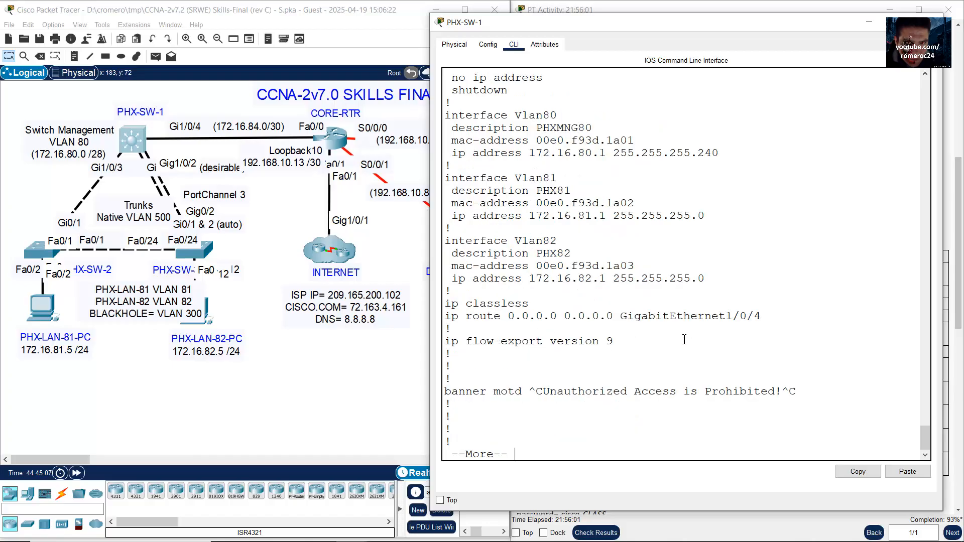
{"action": "key", "text": "space"}
Step: Review the Vlan80–82 interfaces and the native VLAN 500 trunk lines on Gi1/0/1–1/0/3
{"action": "scroll", "coordinate": [678, 341], "scroll_direction": "up", "scroll_amount": 10}
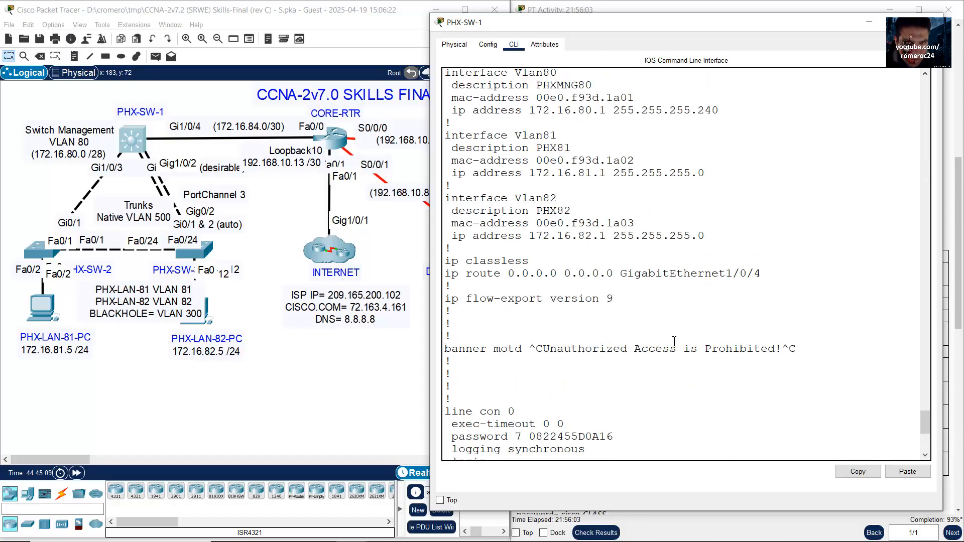
{"action": "scroll", "coordinate": [564, 172], "scroll_direction": "up", "scroll_amount": 2}
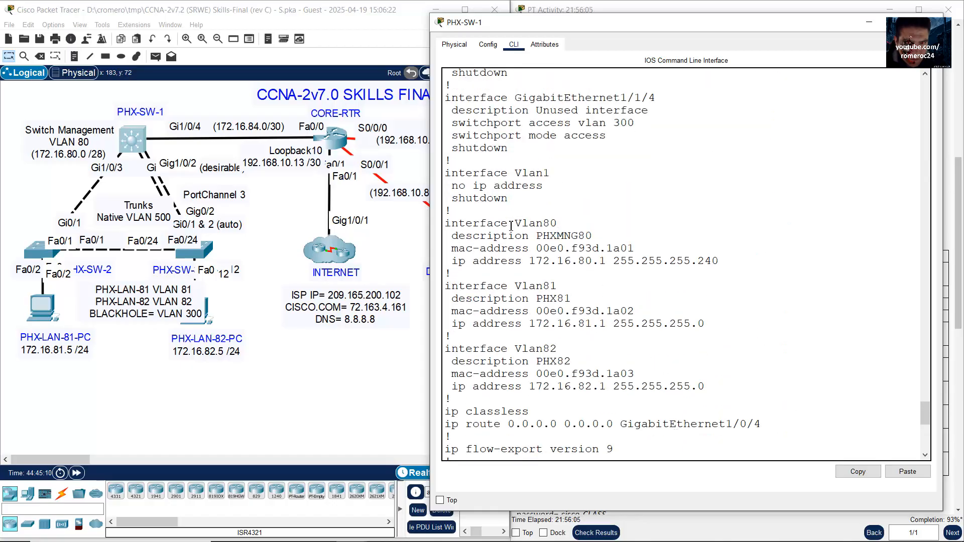
{"action": "left_click_drag", "start_coordinate": [492, 222], "coordinate": [641, 387]}
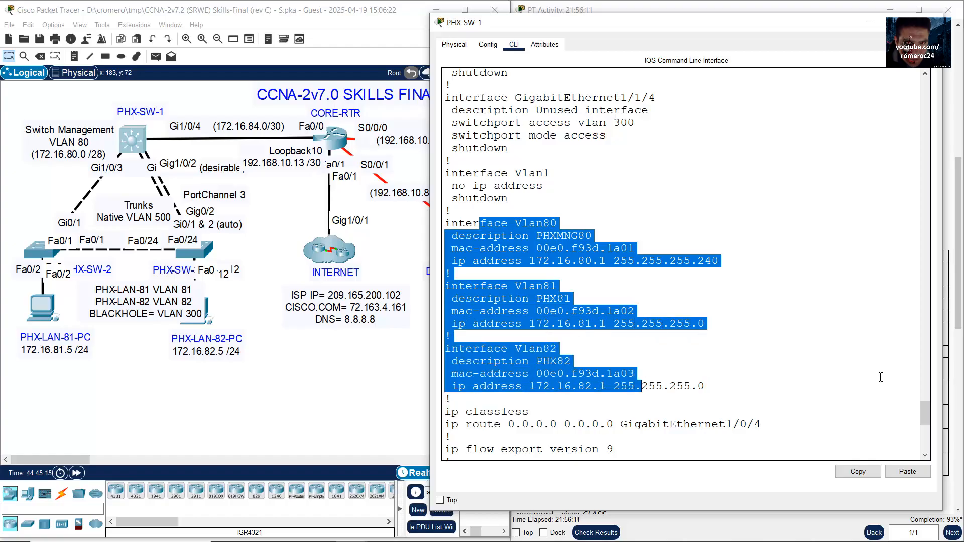
{"action": "left_click_drag", "start_coordinate": [922, 416], "coordinate": [937, 292]}
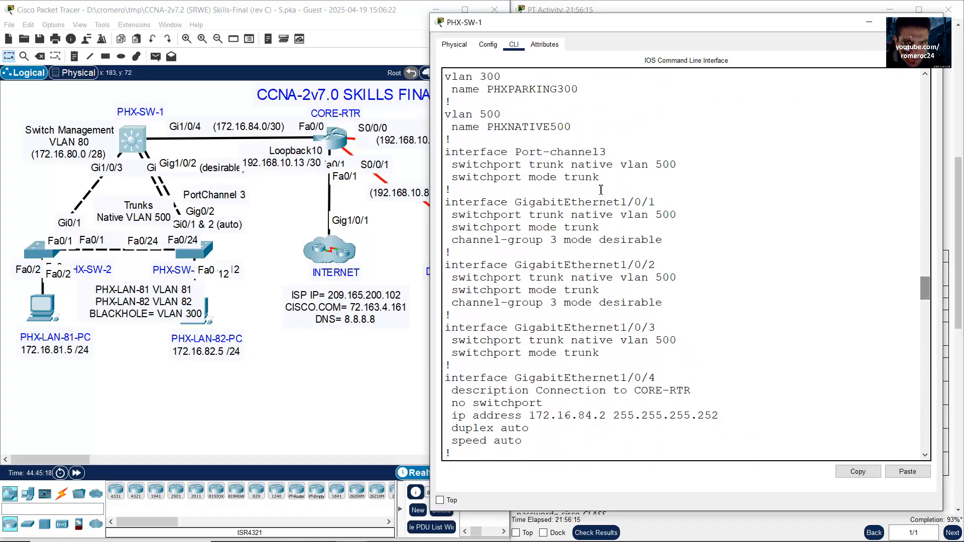
{"action": "left_click_drag", "start_coordinate": [559, 164], "coordinate": [614, 166]}
{"action": "left_click_drag", "start_coordinate": [616, 202], "coordinate": [661, 215]}
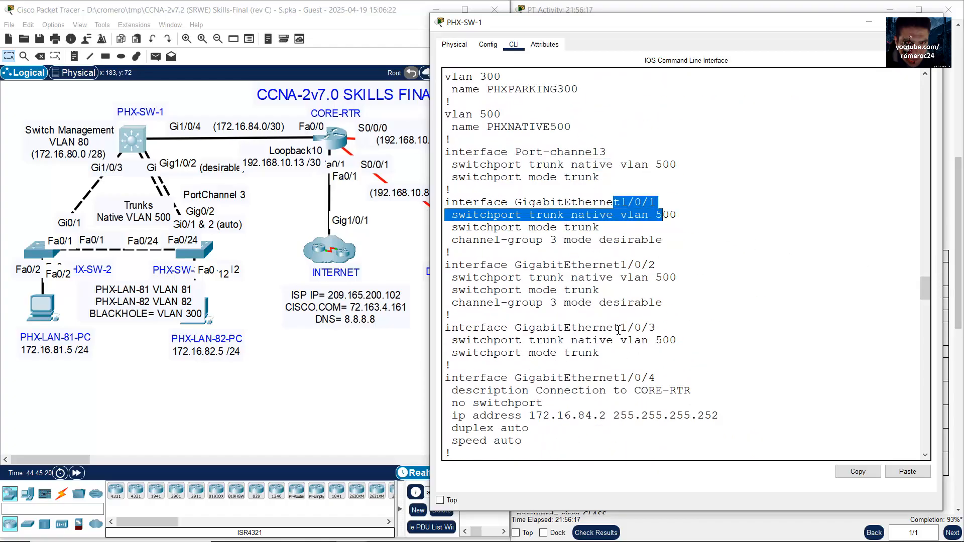
{"action": "left_click_drag", "start_coordinate": [616, 329], "coordinate": [799, 323]}
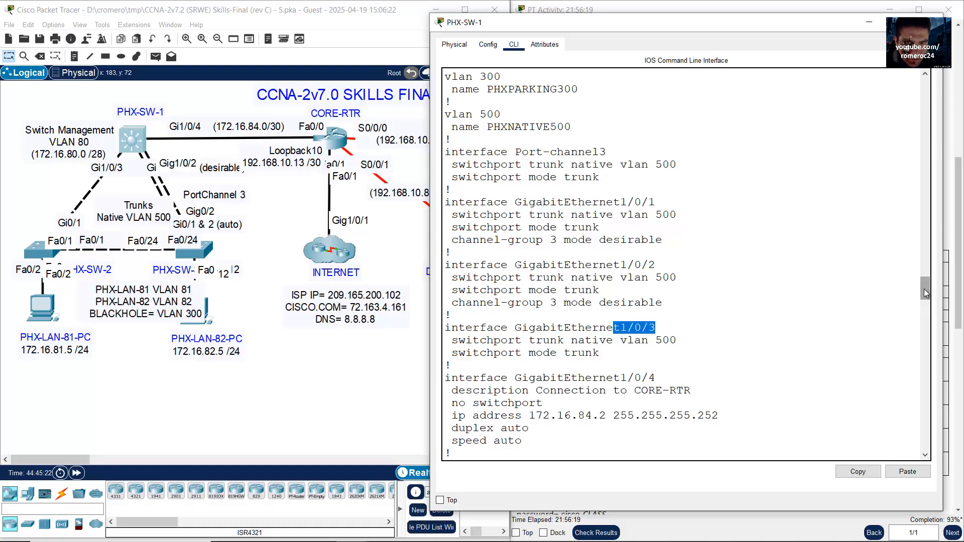
{"action": "left_click_drag", "start_coordinate": [925, 293], "coordinate": [925, 439]}
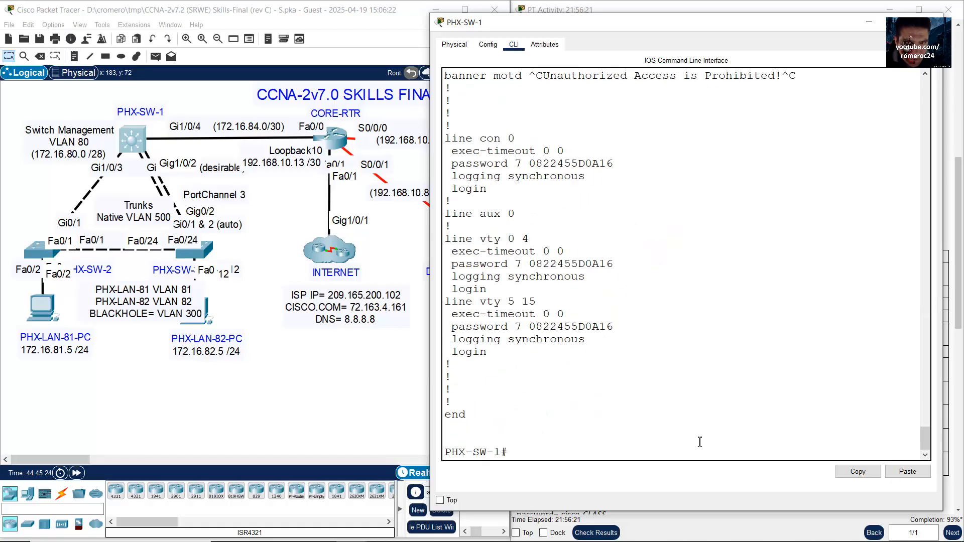
Step: Give PHX-SW-1 interfaces GigabitEthernet1/0/1–3 the description Trunking
{"action": "type", "text": "conf term"}
{"action": "key", "text": "Return"}
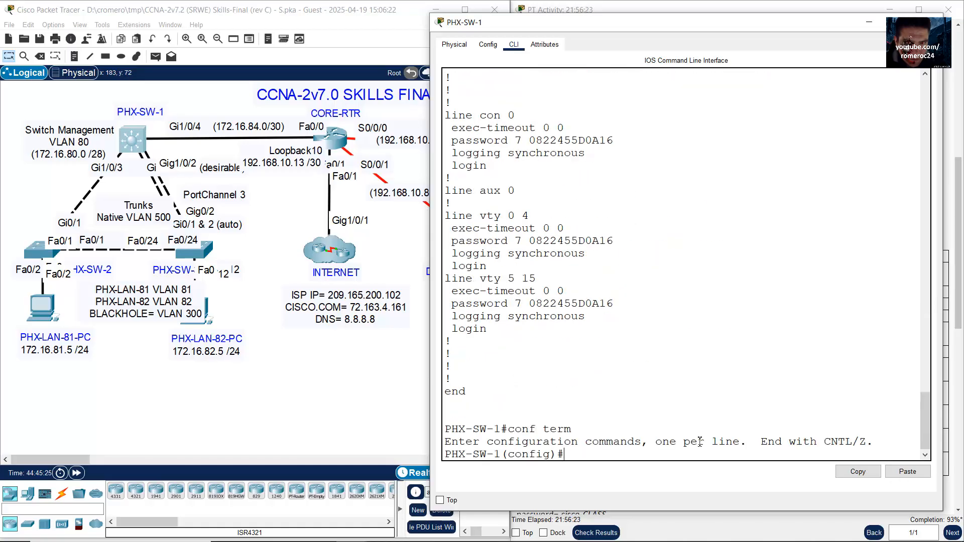
{"action": "type", "text": "int rang"}
{"action": "type", "text": "e g1/0/1-3"}
{"action": "key", "text": "Return"}
{"action": "type", "text": "de"}
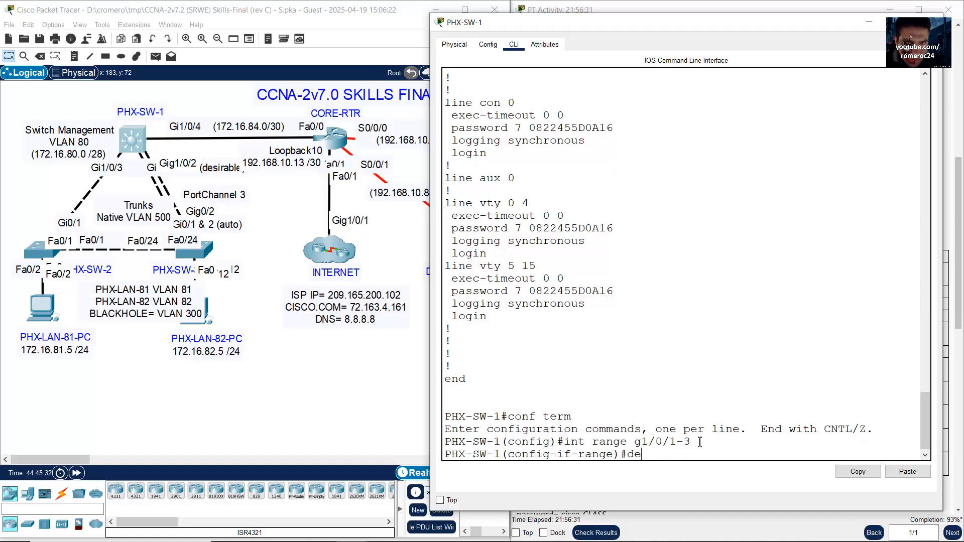
{"action": "type", "text": "scription Trunking"}
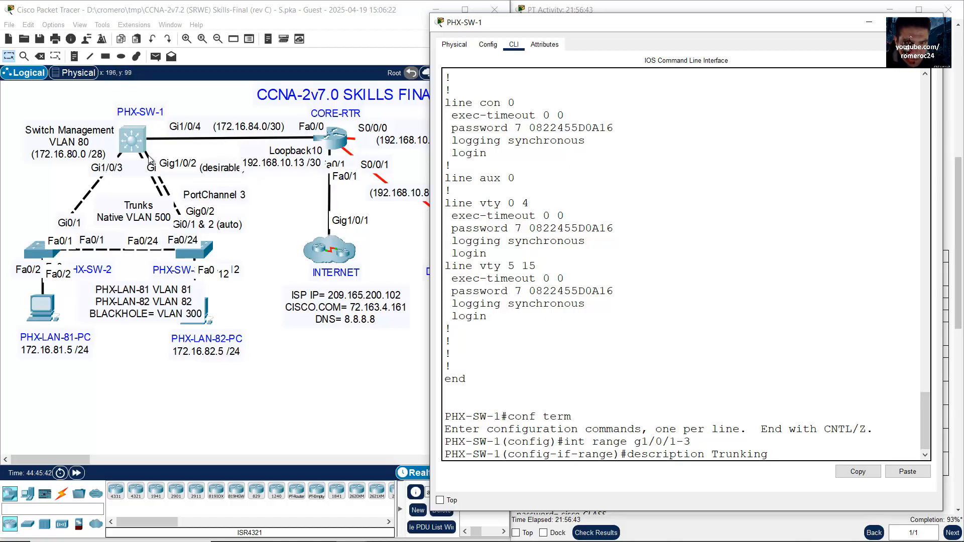
{"action": "left_click", "coordinate": [170, 143]}
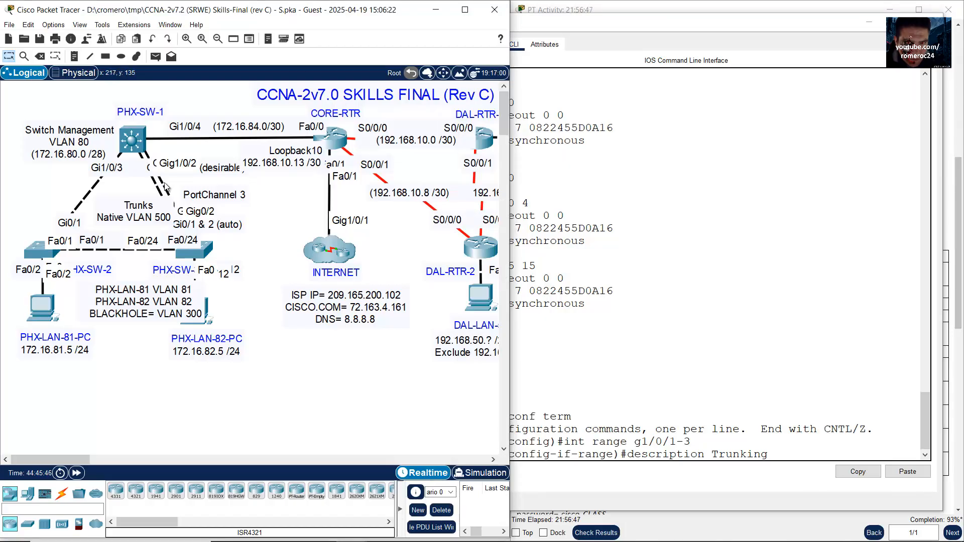
{"action": "left_click", "coordinate": [679, 284]}
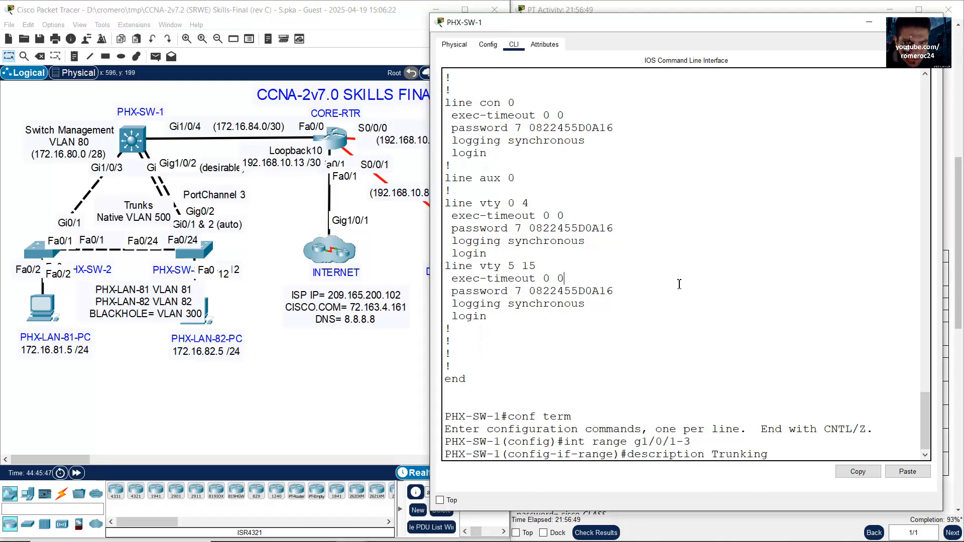
{"action": "key", "text": "Return"}
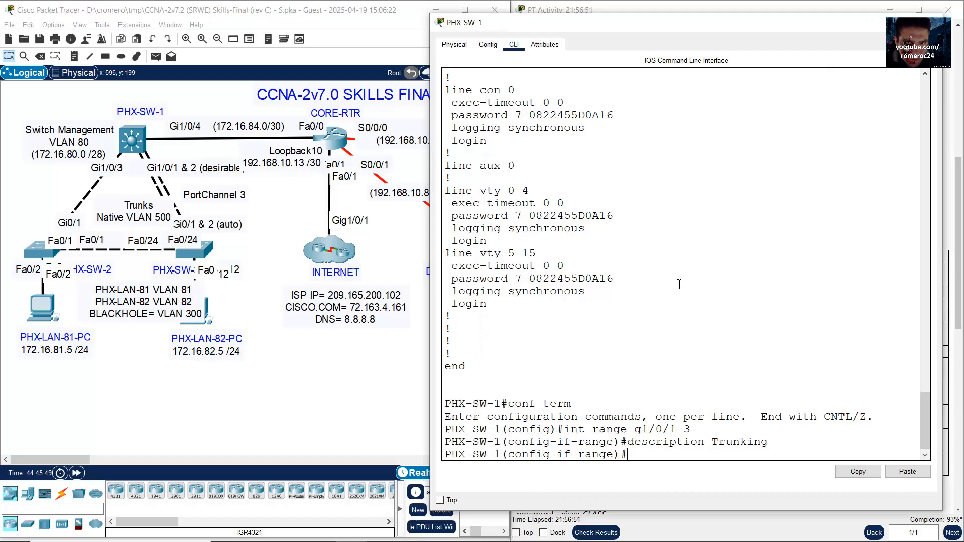
{"action": "type", "text": "exit"}
{"action": "key", "text": "Return"}
Step: Give Port-channel 3 the description Trunking, then return to global configuration
{"action": "type", "text": "int port"}
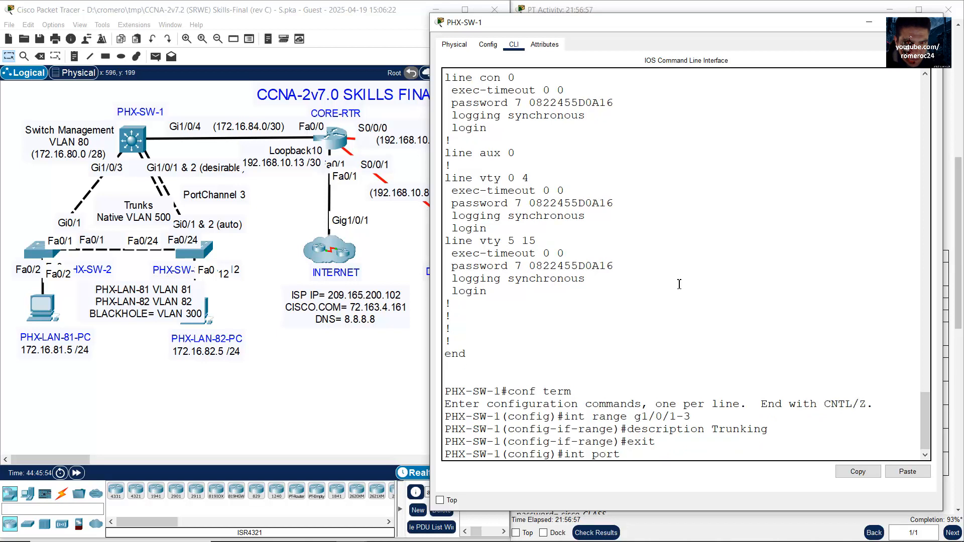
{"action": "type", "text": "-channel 3"}
{"action": "key", "text": "Return"}
{"action": "key", "text": "Up"}
{"action": "key", "text": "Up"}
{"action": "key", "text": "Up"}
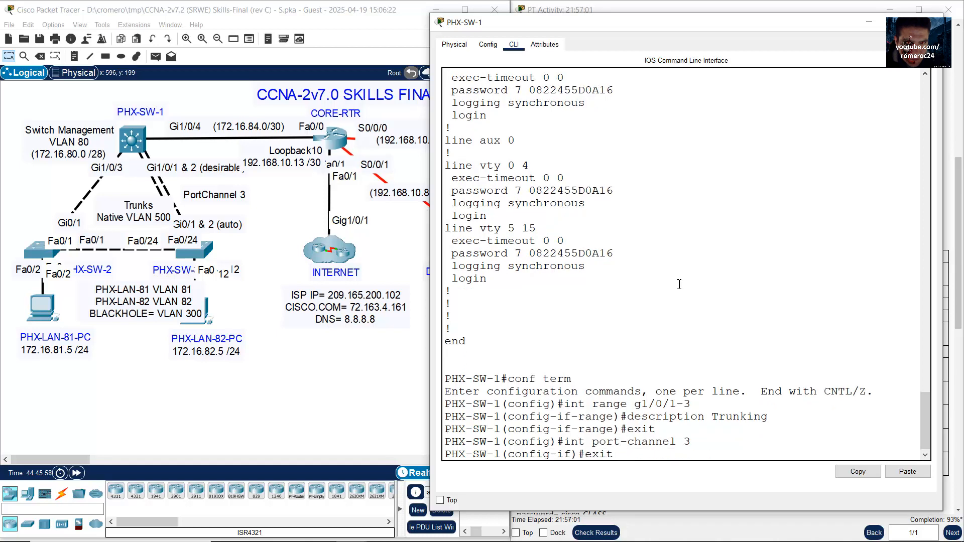
{"action": "key", "text": "Return"}
{"action": "type", "text": "ex"}
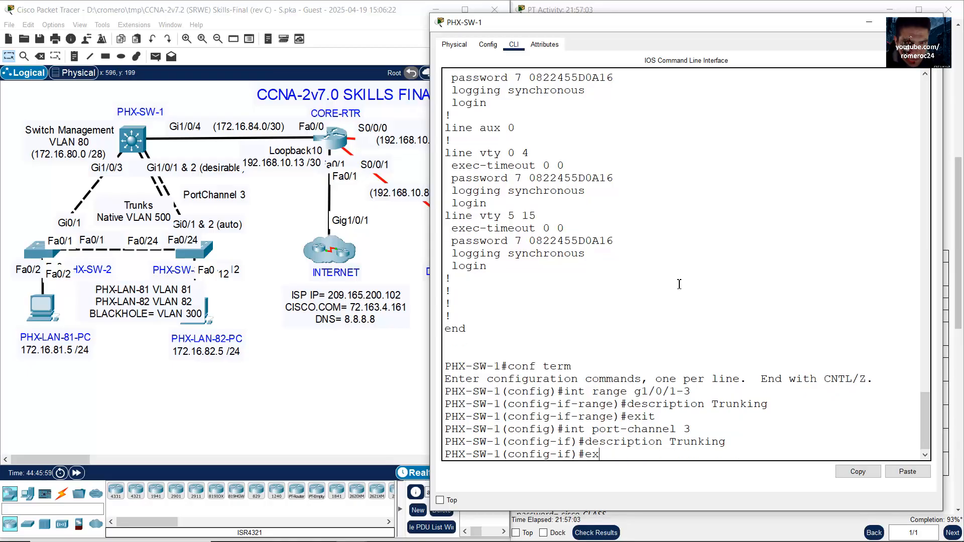
{"action": "type", "text": "it"}
{"action": "key", "text": "Return"}
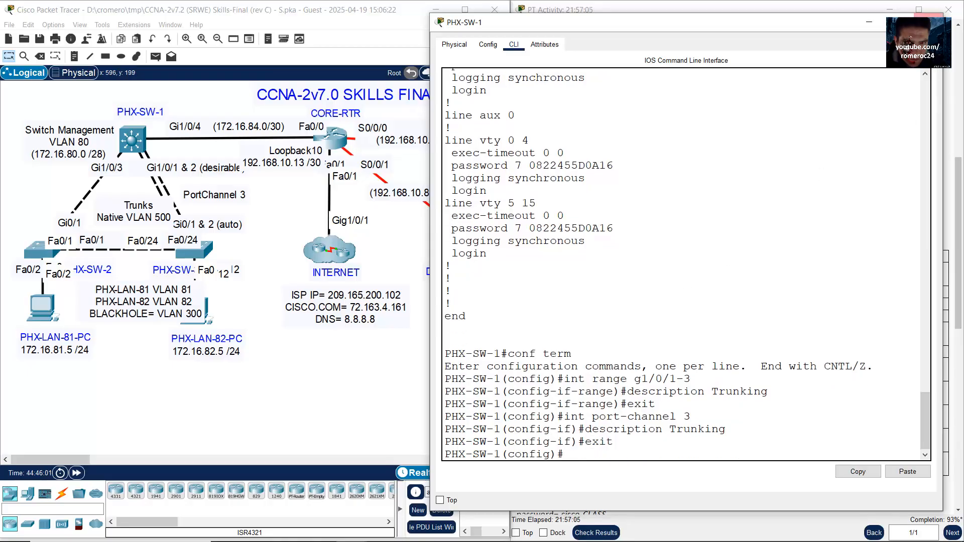
{"action": "left_click", "coordinate": [869, 22]}
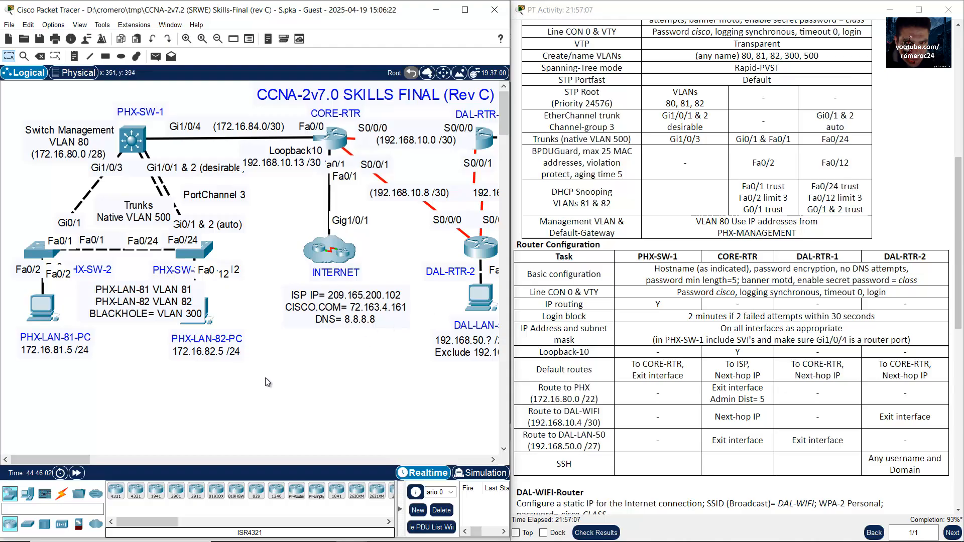
Step: Open PHX-SW-2's CLI in an enlarged window and run end and show run
{"action": "left_click_drag", "start_coordinate": [12, 229], "coordinate": [63, 301]}
{"action": "left_click", "coordinate": [43, 258]}
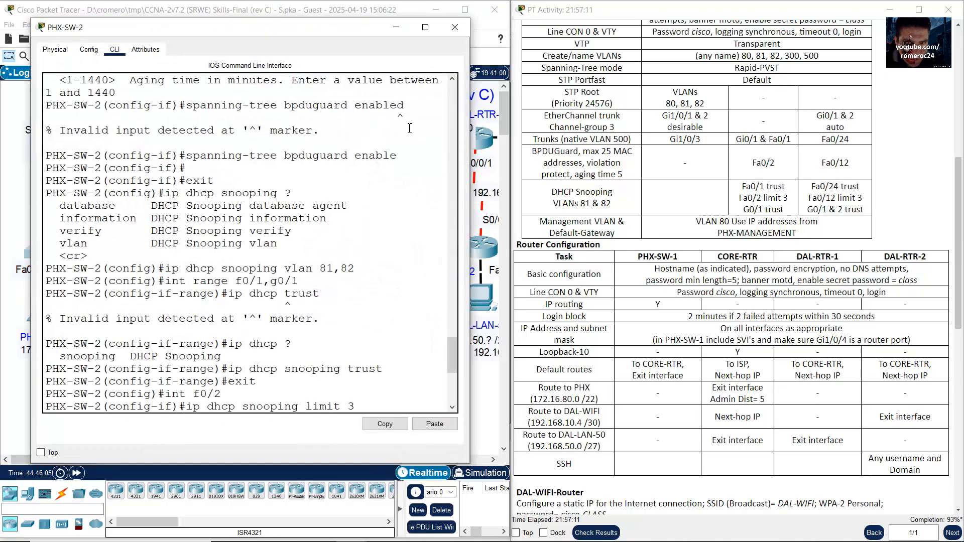
{"action": "left_click_drag", "start_coordinate": [315, 37], "coordinate": [304, 30]}
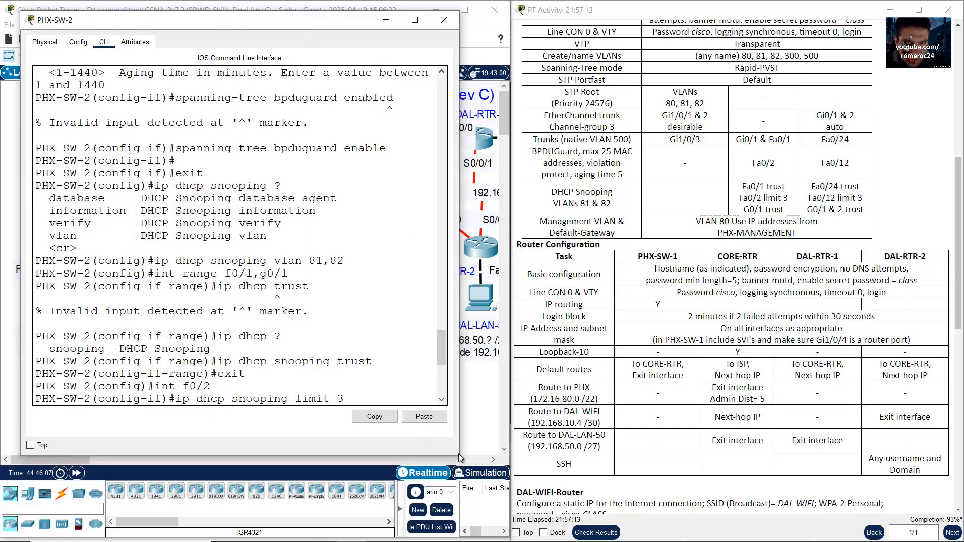
{"action": "left_click_drag", "start_coordinate": [458, 456], "coordinate": [514, 529]}
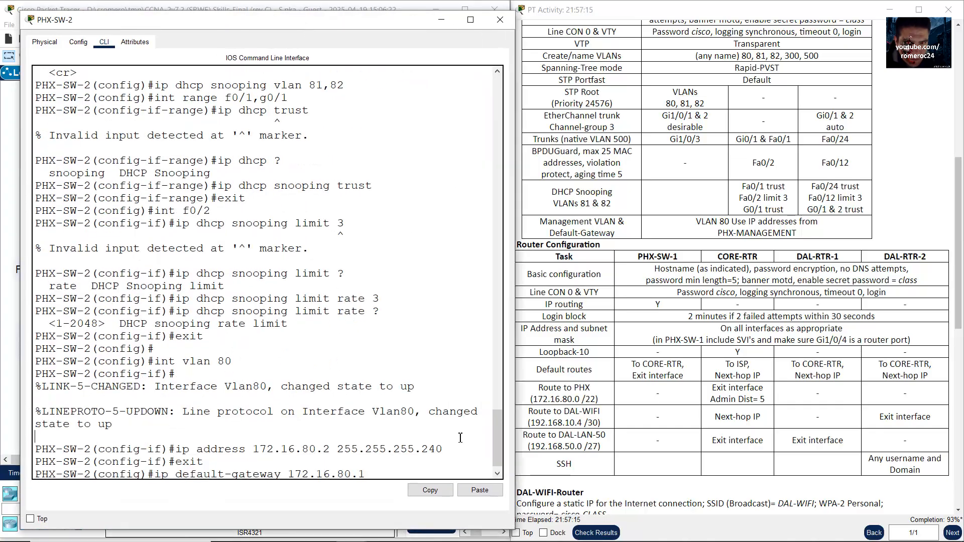
{"action": "key", "text": "Return"}
{"action": "type", "text": "end"}
{"action": "key", "text": "Return"}
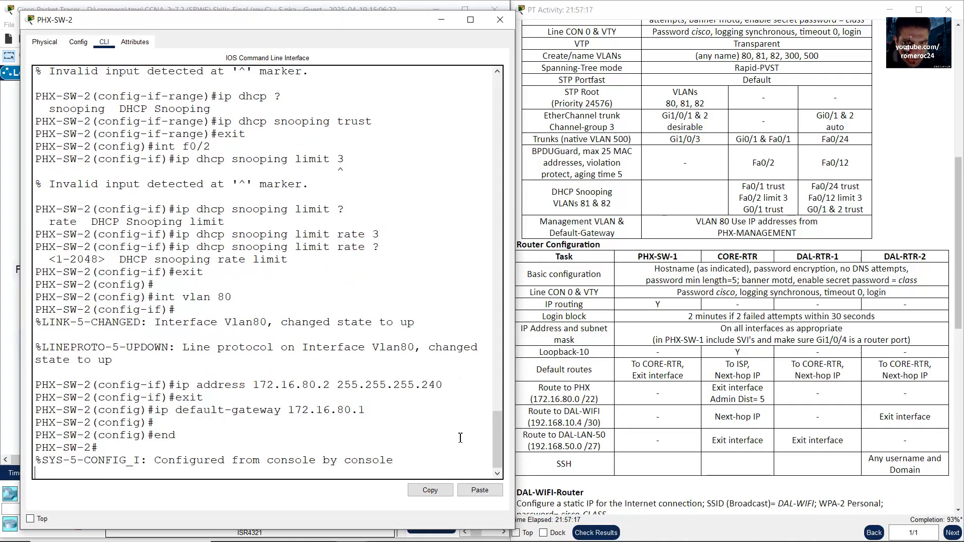
{"action": "type", "text": "show run"}
{"action": "key", "text": "Return"}
Step: Highlight the Fa0/1 trunk settings and the Fa0/2 port-security settings in the running config
{"action": "key", "text": "space"}
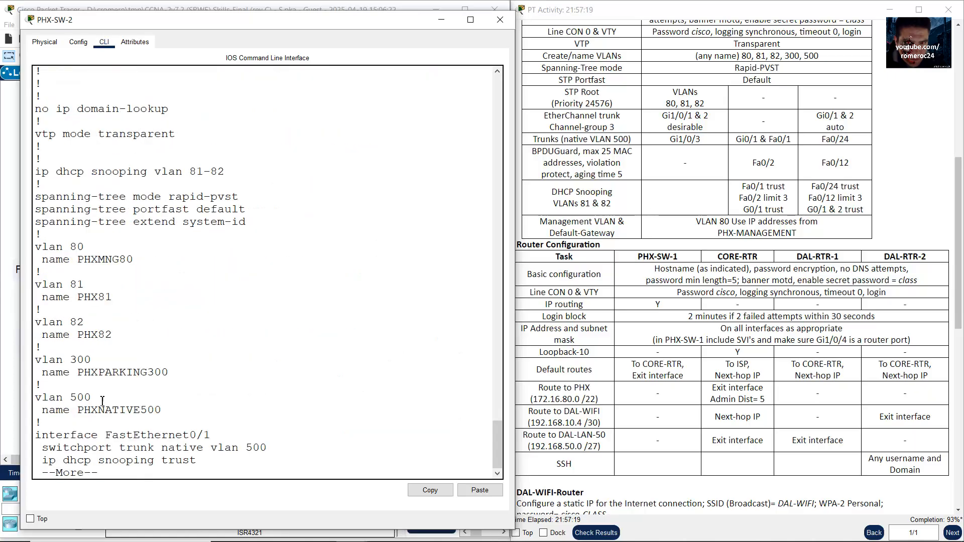
{"action": "key", "text": "space"}
{"action": "key", "text": "space"}
{"action": "key", "text": "space"}
{"action": "key", "text": "space"}
{"action": "key", "text": "space"}
{"action": "key", "text": "space"}
{"action": "key", "text": "space"}
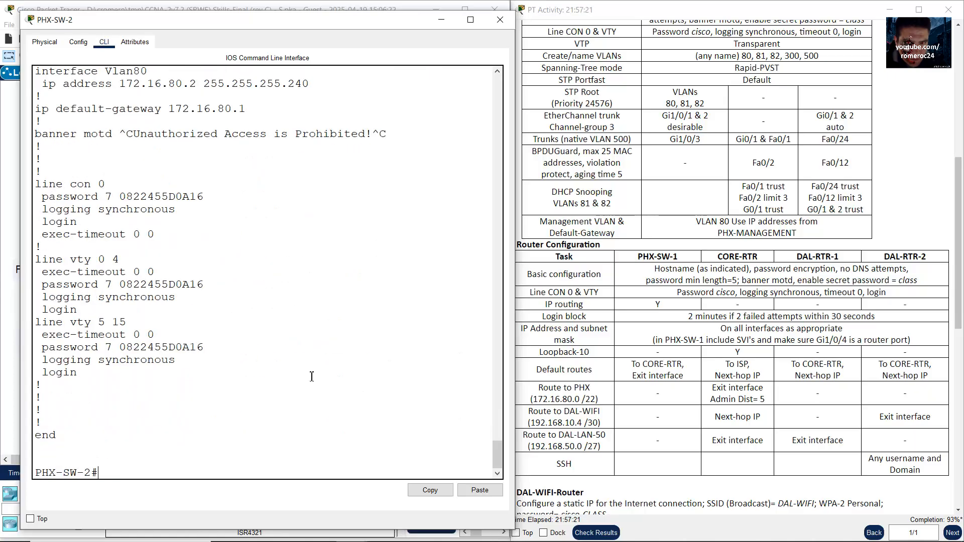
{"action": "left_click_drag", "start_coordinate": [497, 458], "coordinate": [506, 386]}
{"action": "scroll", "coordinate": [271, 351], "scroll_direction": "up", "scroll_amount": 15}
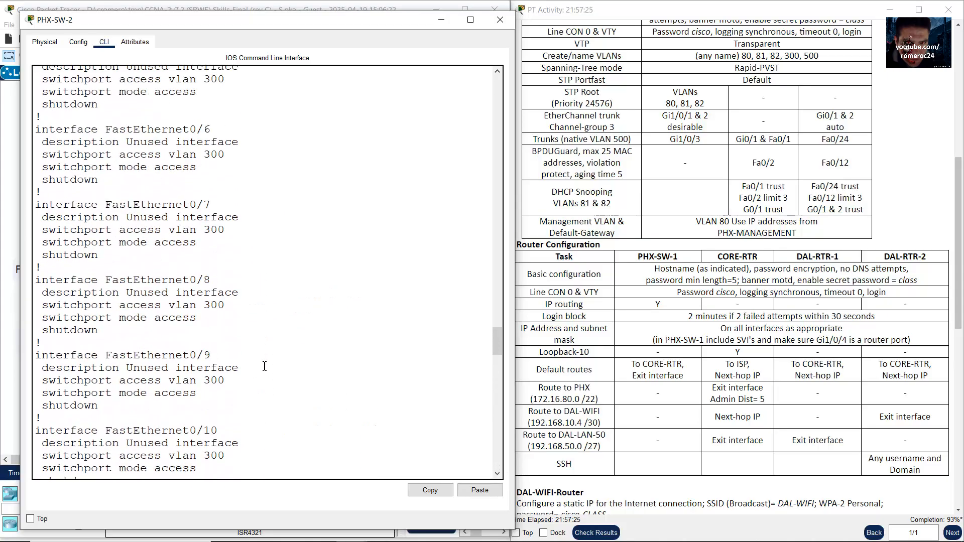
{"action": "scroll", "coordinate": [260, 365], "scroll_direction": "up", "scroll_amount": 8}
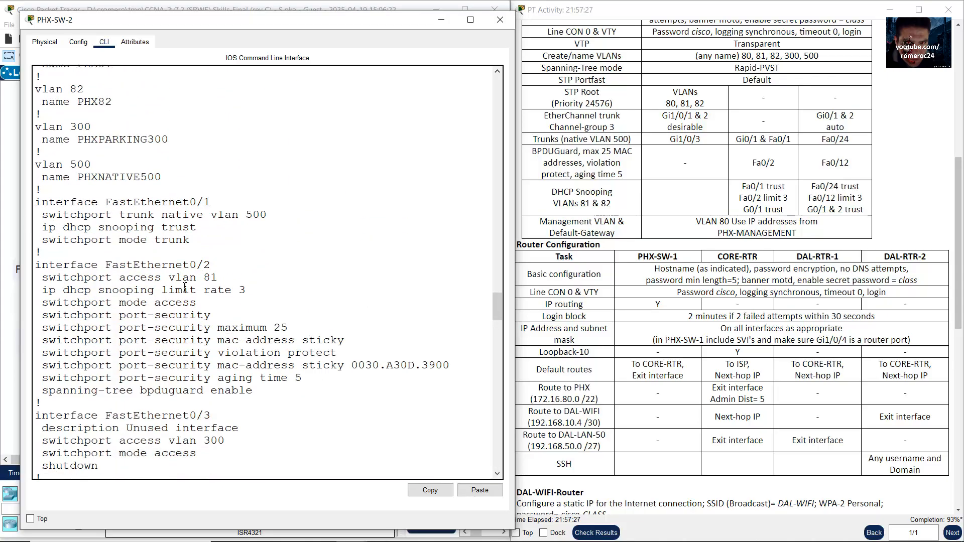
{"action": "scroll", "coordinate": [183, 286], "scroll_direction": "up", "scroll_amount": 2}
{"action": "scroll", "coordinate": [183, 286], "scroll_direction": "up", "scroll_amount": 1}
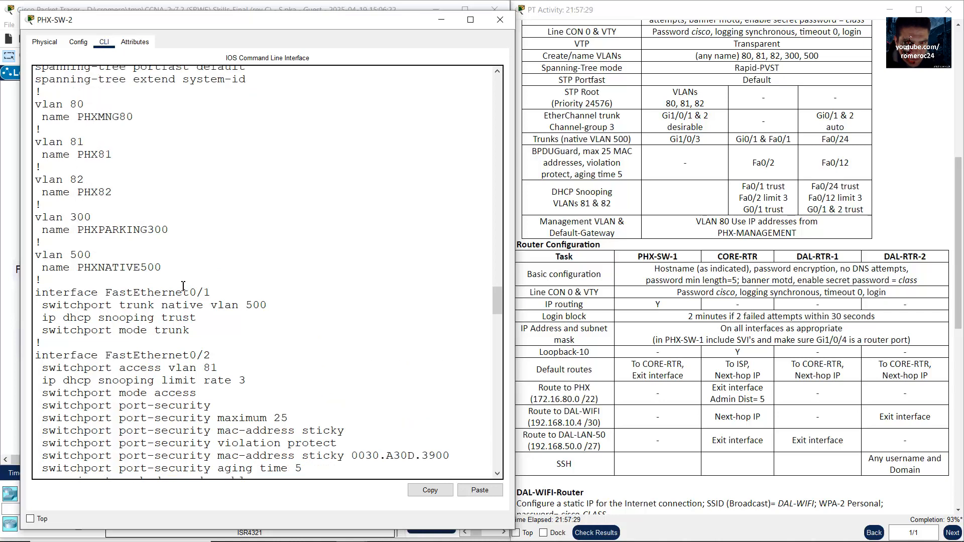
{"action": "scroll", "coordinate": [144, 225], "scroll_direction": "down", "scroll_amount": 2}
{"action": "left_click_drag", "start_coordinate": [114, 231], "coordinate": [202, 271]}
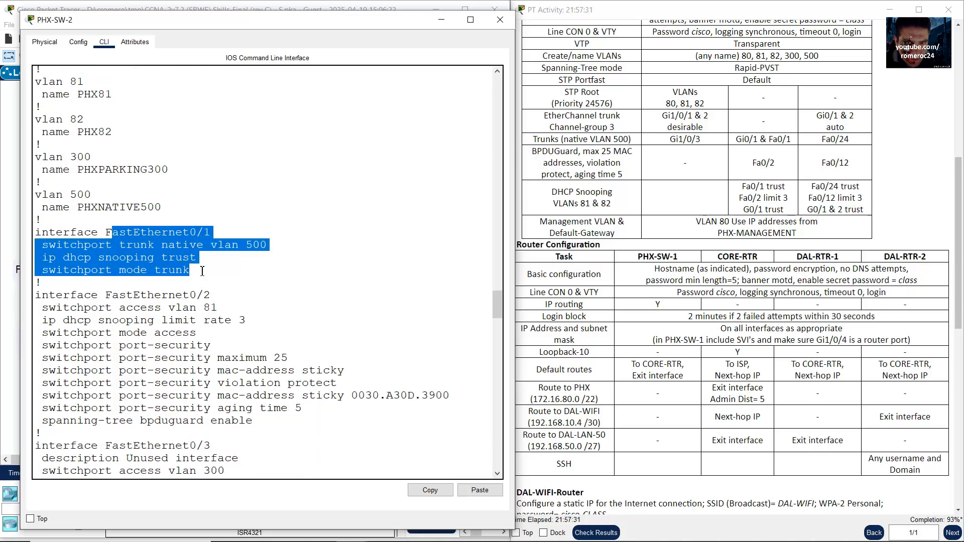
{"action": "scroll", "coordinate": [212, 274], "scroll_direction": "down", "scroll_amount": 2}
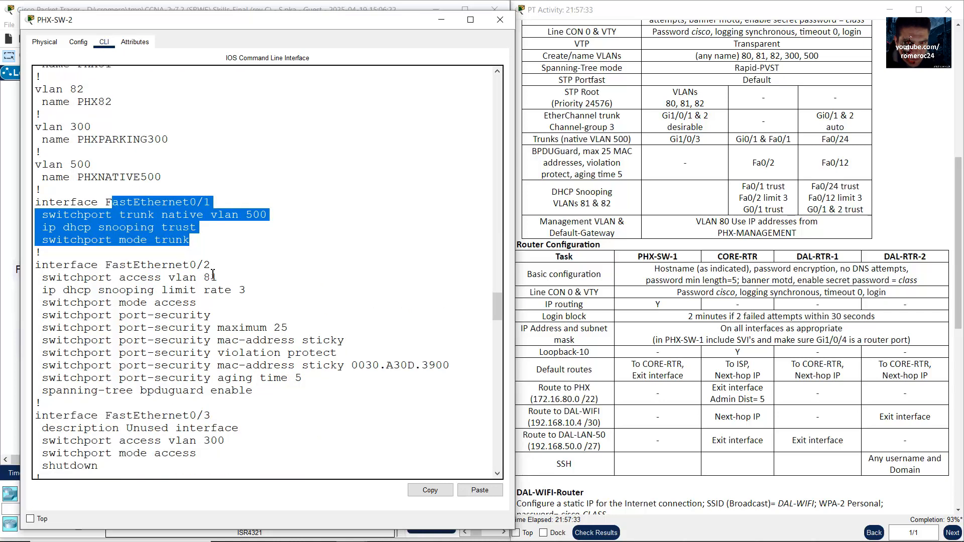
{"action": "left_click_drag", "start_coordinate": [129, 236], "coordinate": [257, 370]}
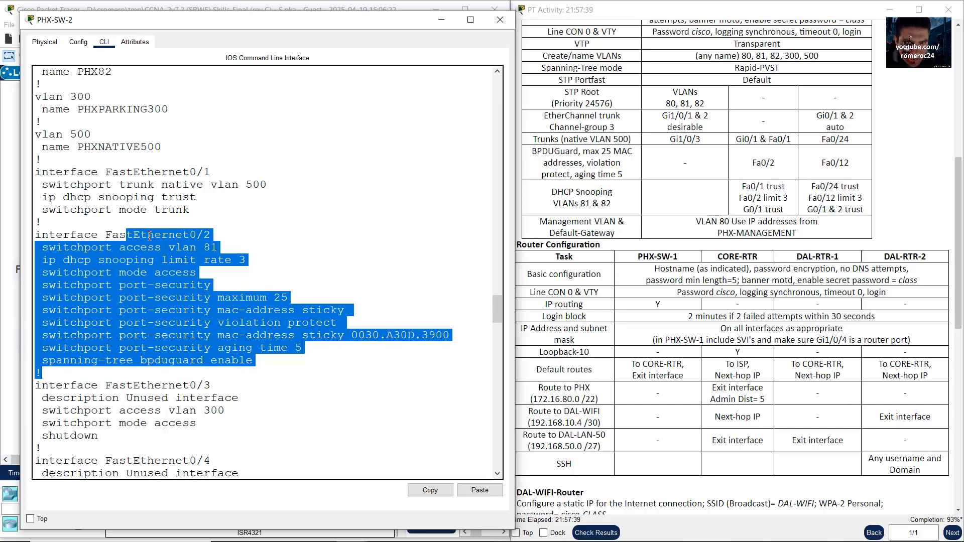
Step: Review the Fa0/2 port-security and Gi0/1 trunk settings in PHX-SW-2's running config
{"action": "left_click_drag", "start_coordinate": [143, 172], "coordinate": [167, 199]}
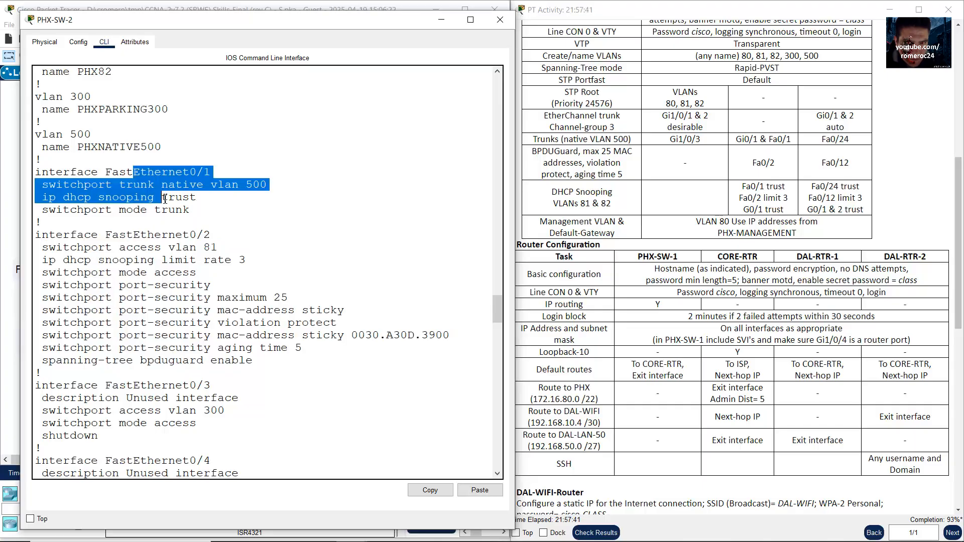
{"action": "left_click_drag", "start_coordinate": [155, 235], "coordinate": [260, 364]}
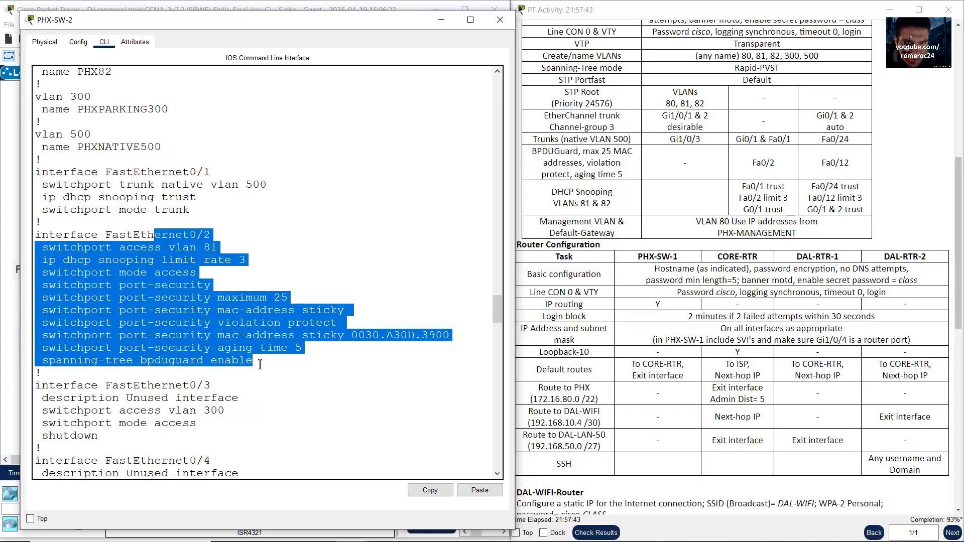
{"action": "scroll", "coordinate": [260, 363], "scroll_direction": "down", "scroll_amount": 9}
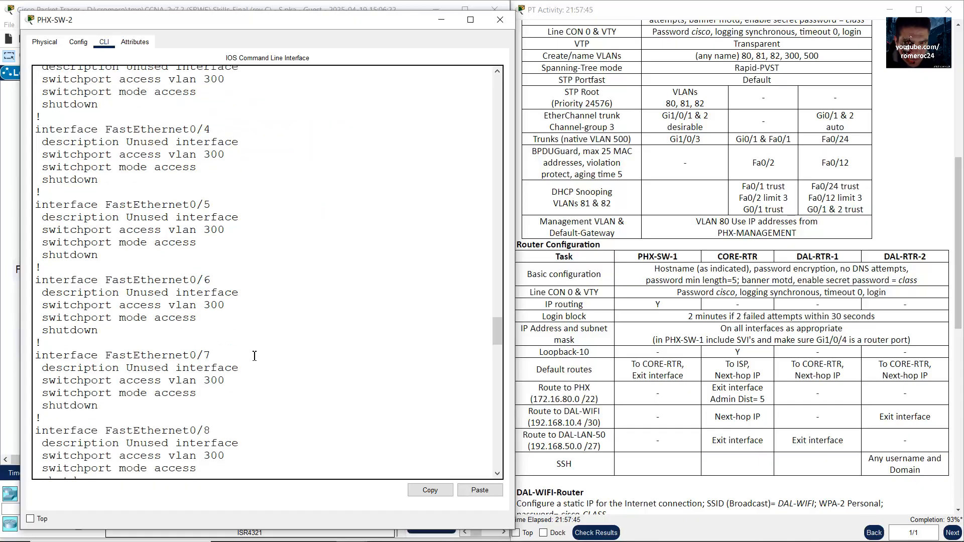
{"action": "scroll", "coordinate": [254, 359], "scroll_direction": "down", "scroll_amount": 6}
{"action": "left_click", "coordinate": [7, 212]}
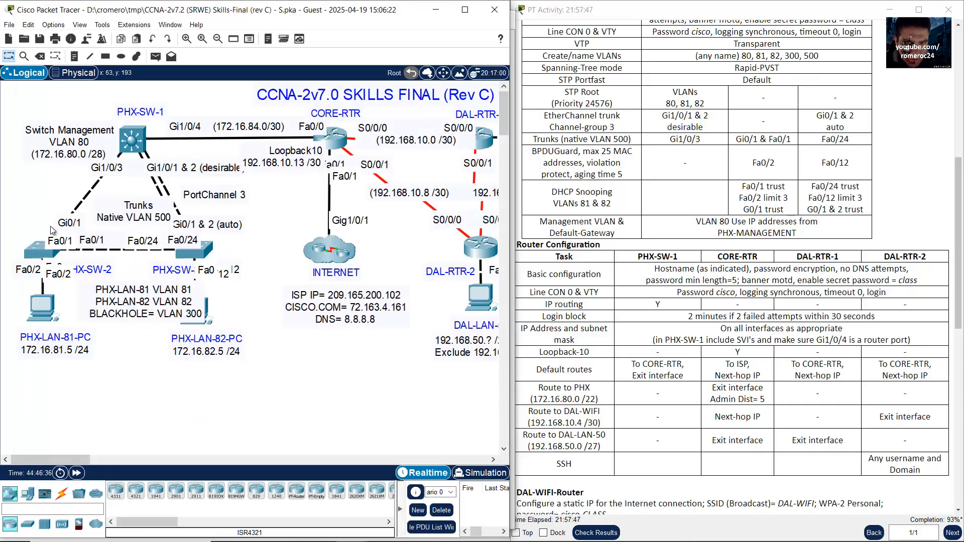
{"action": "left_click", "coordinate": [52, 255]}
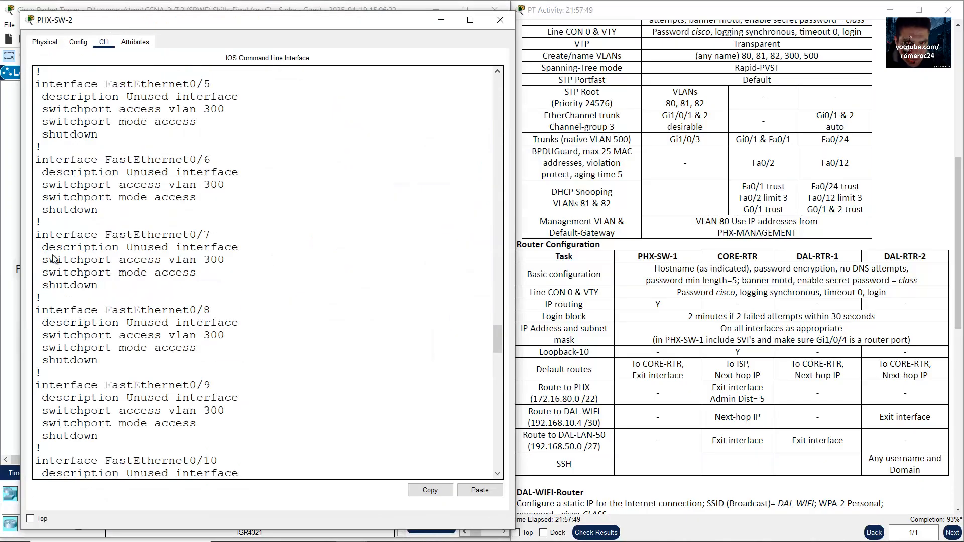
{"action": "scroll", "coordinate": [366, 387], "scroll_direction": "down", "scroll_amount": 20}
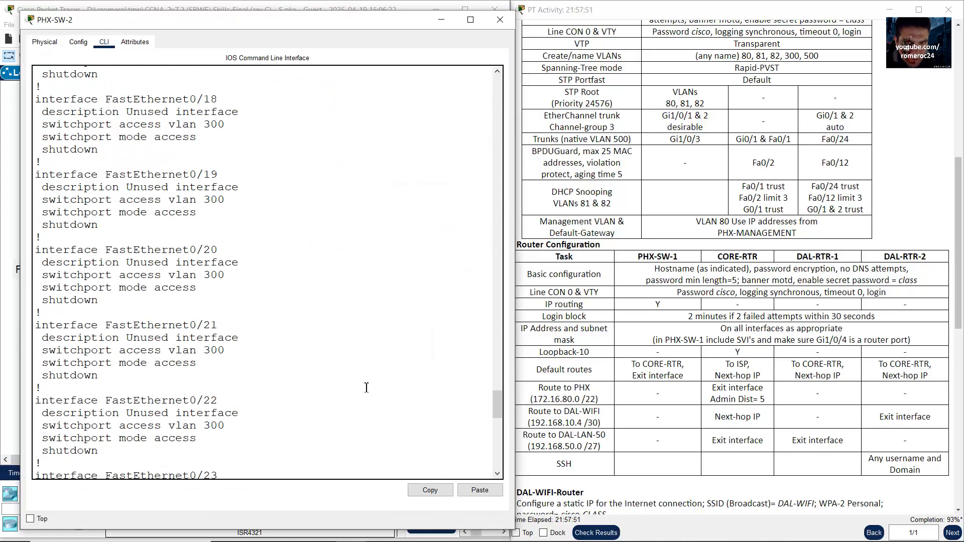
{"action": "scroll", "coordinate": [366, 387], "scroll_direction": "down", "scroll_amount": 15}
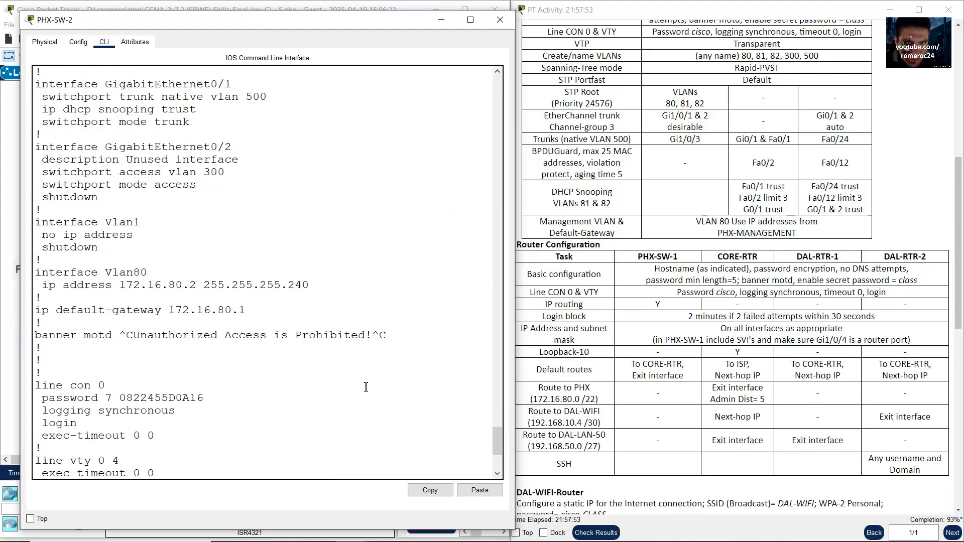
{"action": "scroll", "coordinate": [198, 196], "scroll_direction": "up", "scroll_amount": 2}
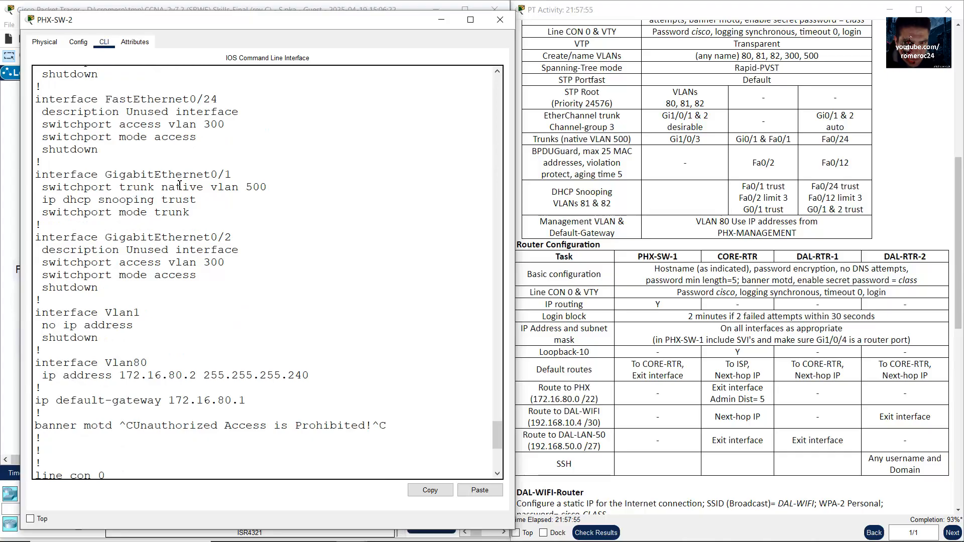
{"action": "left_click_drag", "start_coordinate": [136, 178], "coordinate": [191, 213]}
{"action": "left_click", "coordinate": [5, 220]}
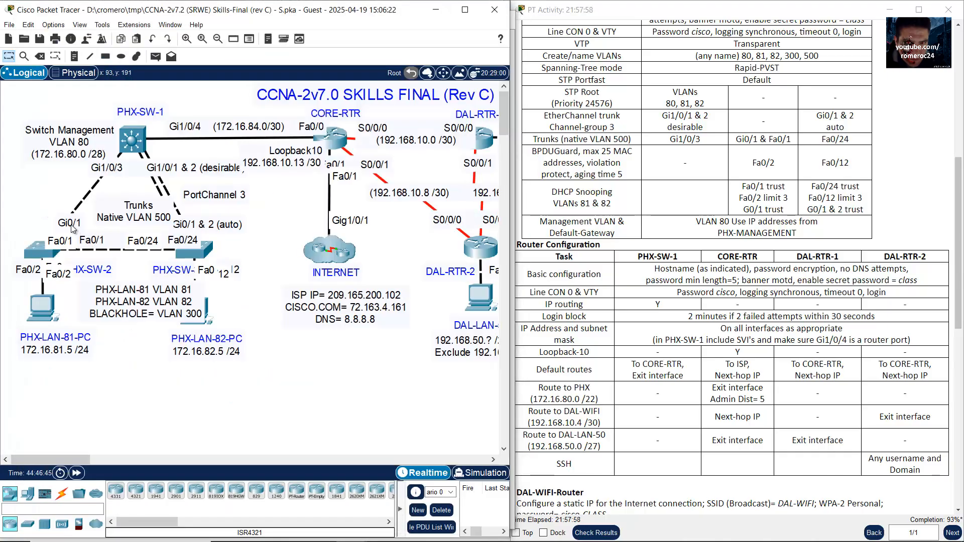
{"action": "left_click", "coordinate": [38, 249]}
{"action": "scroll", "coordinate": [382, 385], "scroll_direction": "down", "scroll_amount": 7}
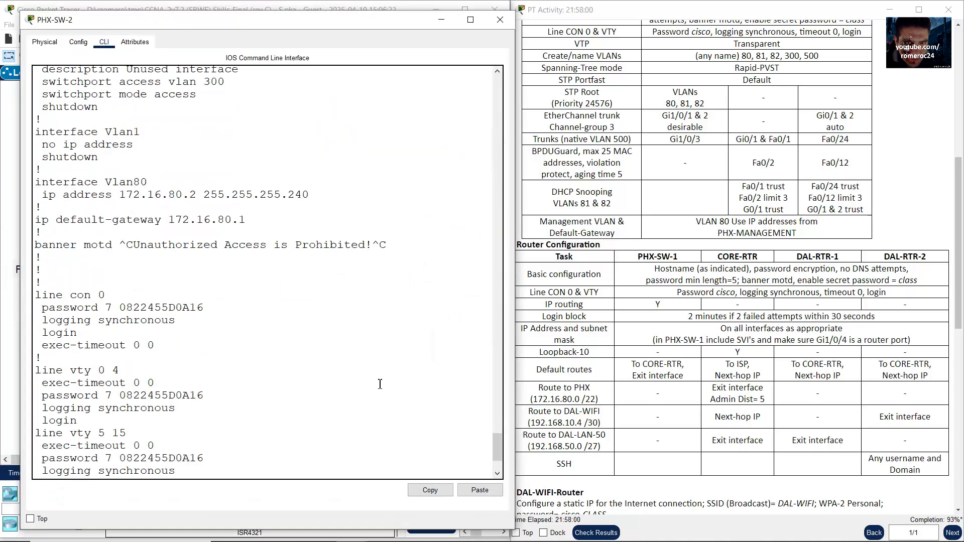
Step: In global configuration, give ports Fa0/1 and Gi0/1 the description Trunking
{"action": "type", "text": "conf term"}
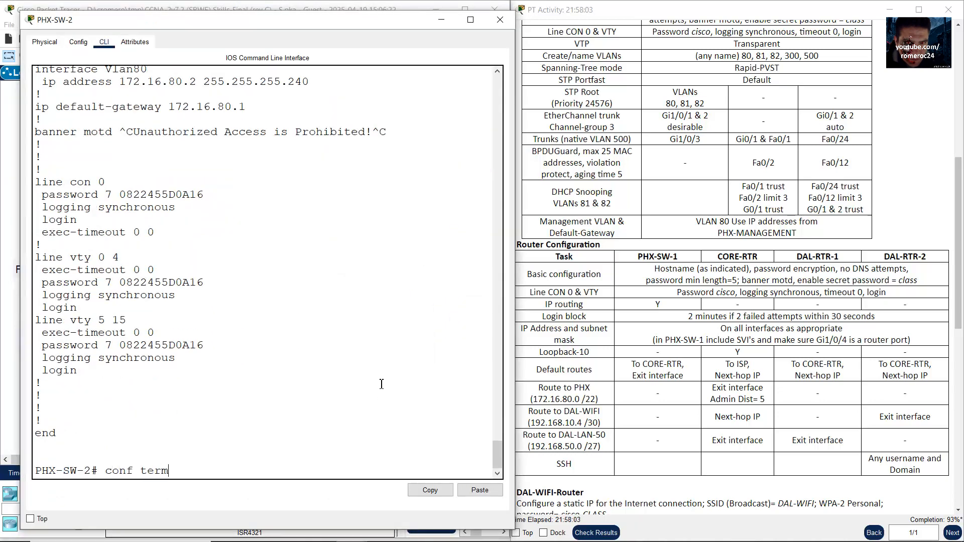
{"action": "key", "text": "Return"}
{"action": "type", "text": "int ra"}
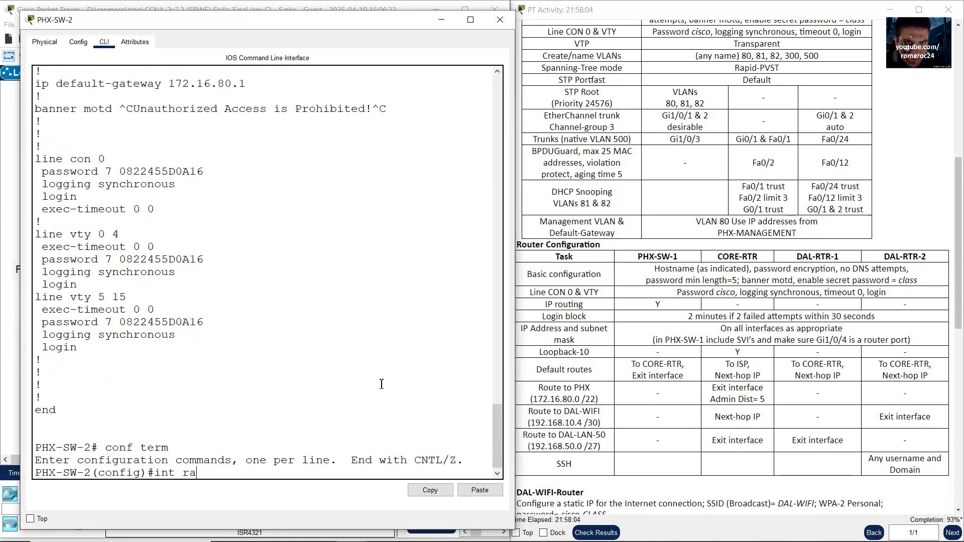
{"action": "type", "text": "nge f0/"}
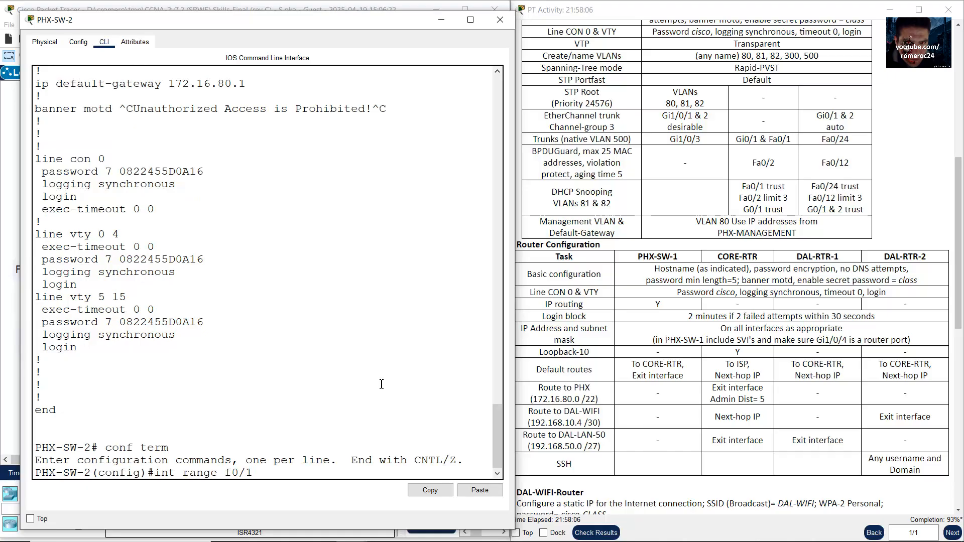
{"action": "type", "text": "1,g0/1"}
{"action": "key", "text": "Return"}
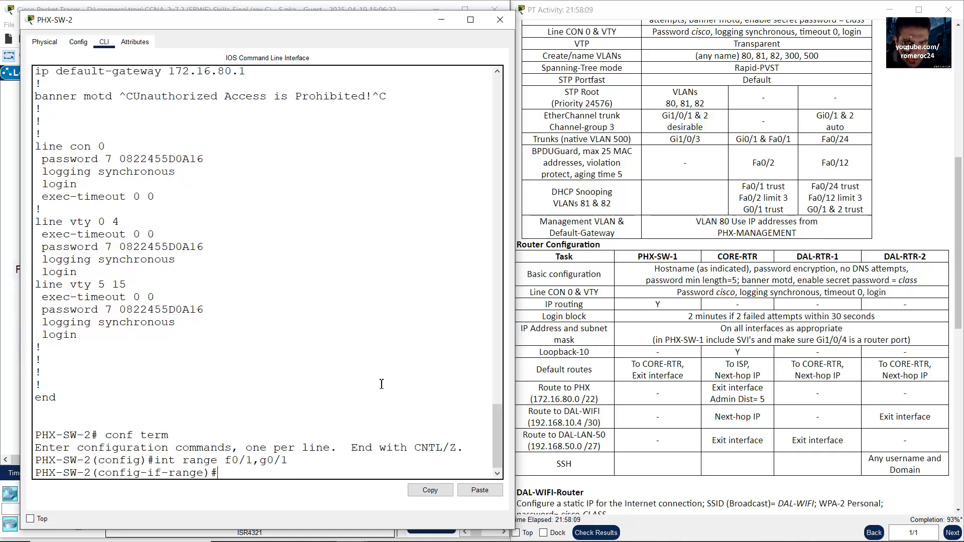
{"action": "type", "text": "description"}
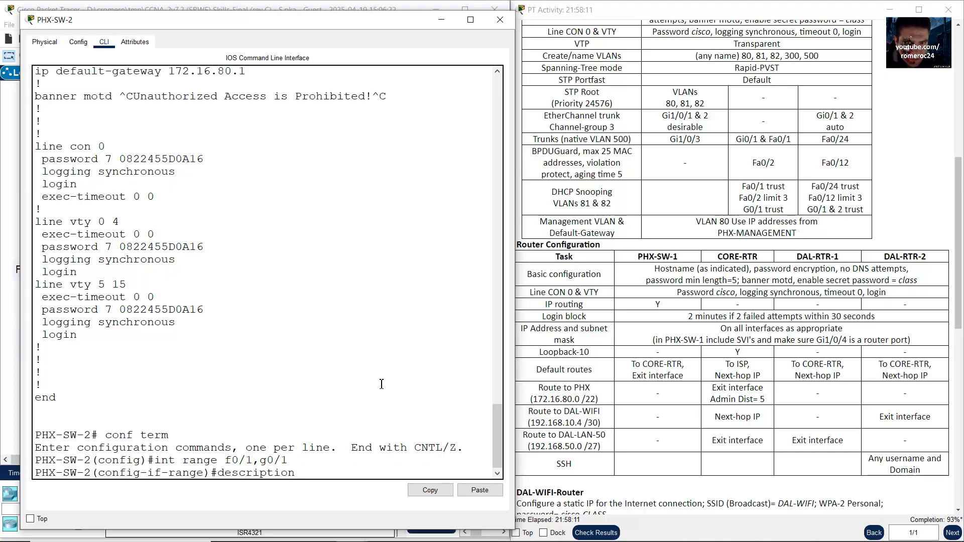
{"action": "type", "text": " Trunking"}
{"action": "key", "text": "Return"}
{"action": "type", "text": "e)#e"}
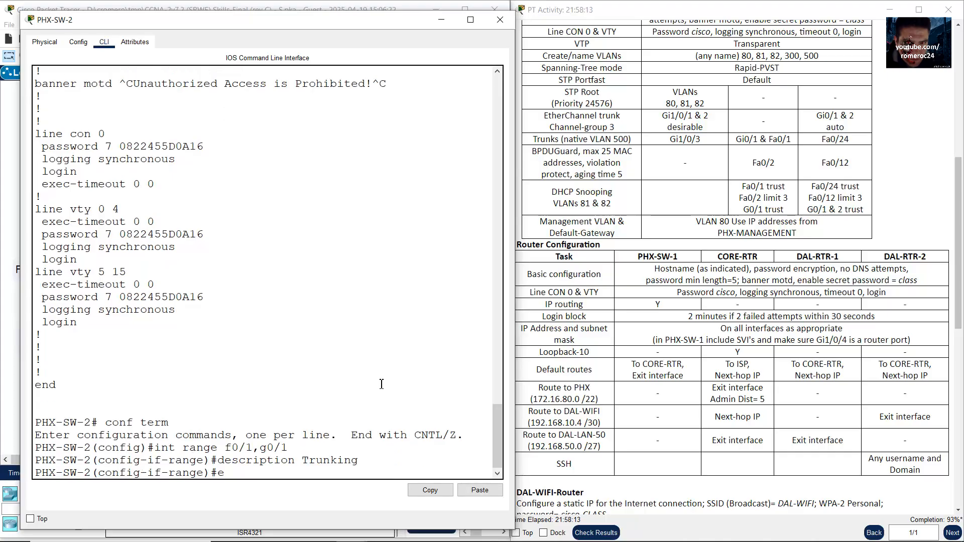
{"action": "type", "text": "xit"}
{"action": "key", "text": "Return"}
Step: Give port Fa0/2 the description Access Port, then return to the topology
{"action": "left_click", "coordinate": [7, 251]}
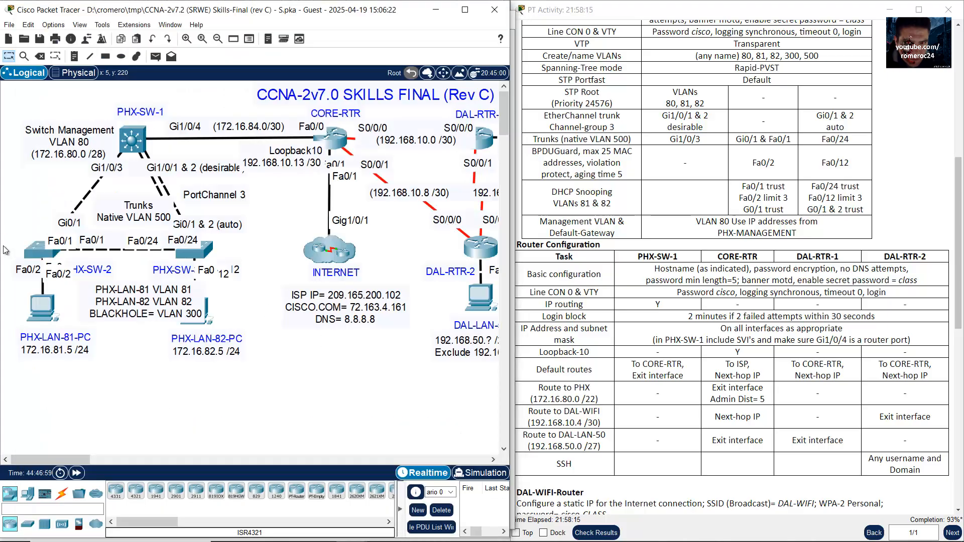
{"action": "left_click", "coordinate": [41, 251]}
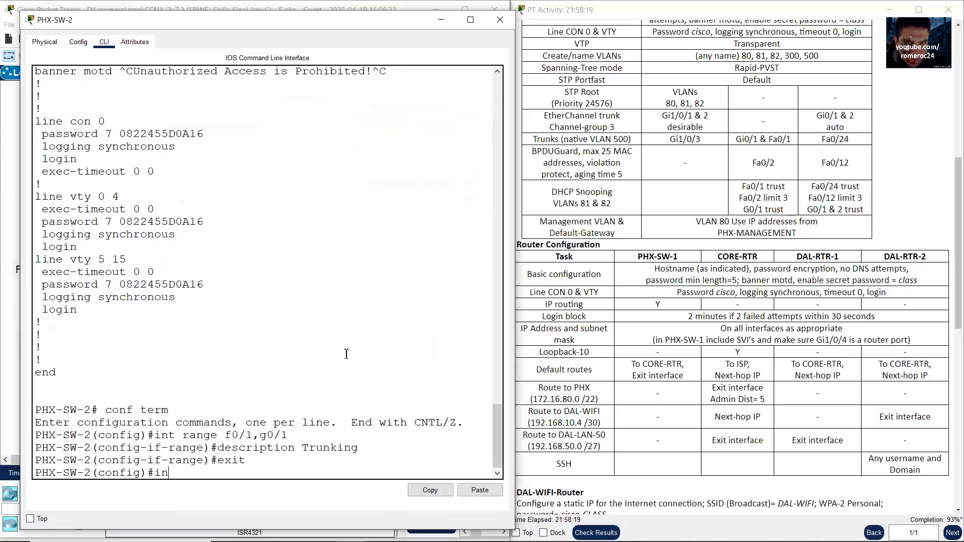
{"action": "type", "text": "int f0/2"}
{"action": "key", "text": "Return"}
{"action": "type", "text": "exit"}
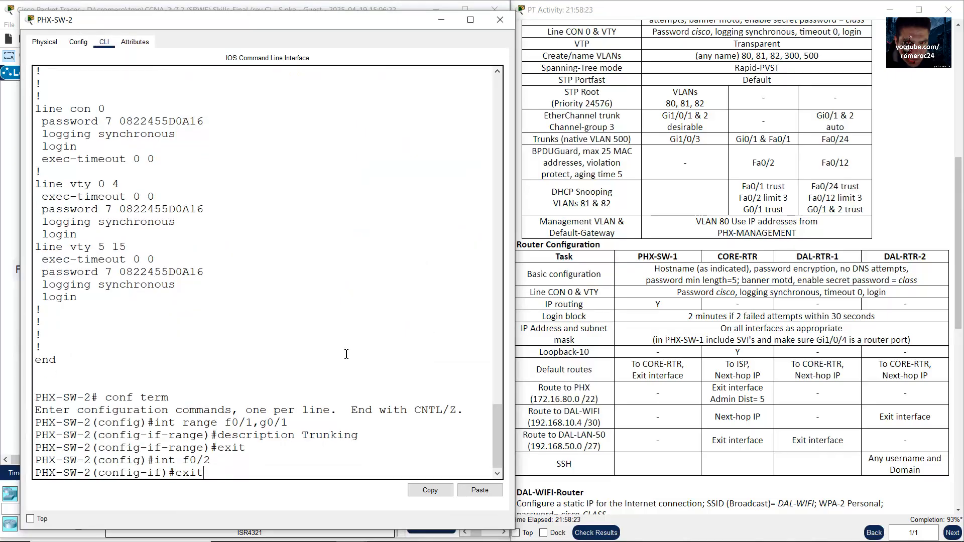
{"action": "key", "text": "Up"}
{"action": "key", "text": "Up"}
{"action": "key", "text": "Up"}
{"action": "key", "text": "BackSpace"}
{"action": "key", "text": "BackSpace"}
{"action": "key", "text": "BackSpace"}
{"action": "key", "text": "BackSpace"}
{"action": "key", "text": "BackSpace"}
{"action": "key", "text": "BackSpace"}
{"action": "type", "text": "Access Port"}
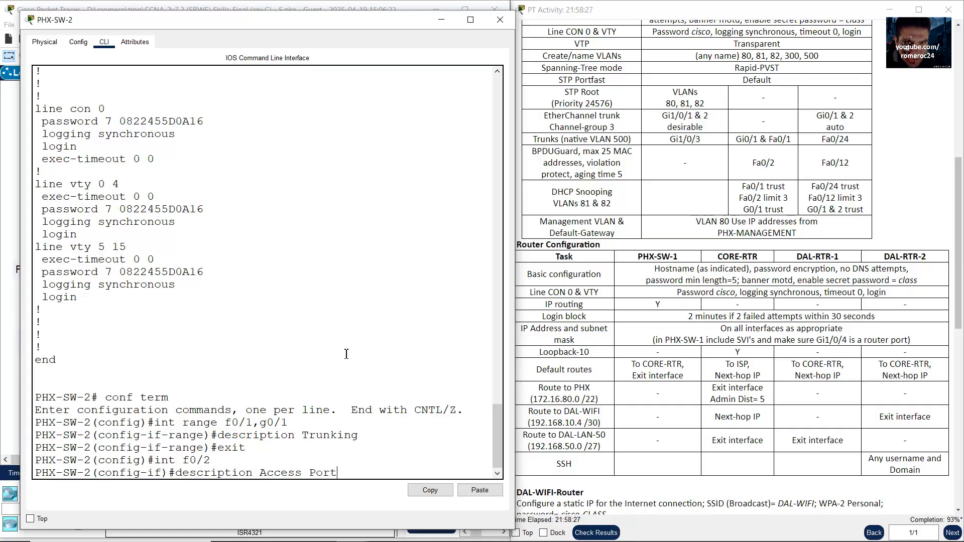
{"action": "key", "text": "Return"}
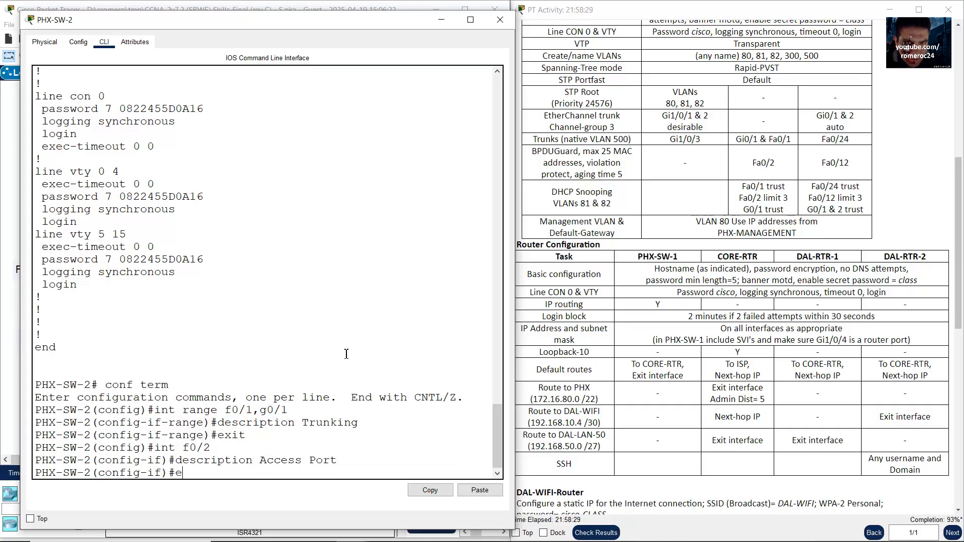
{"action": "type", "text": "exit"}
{"action": "key", "text": "Return"}
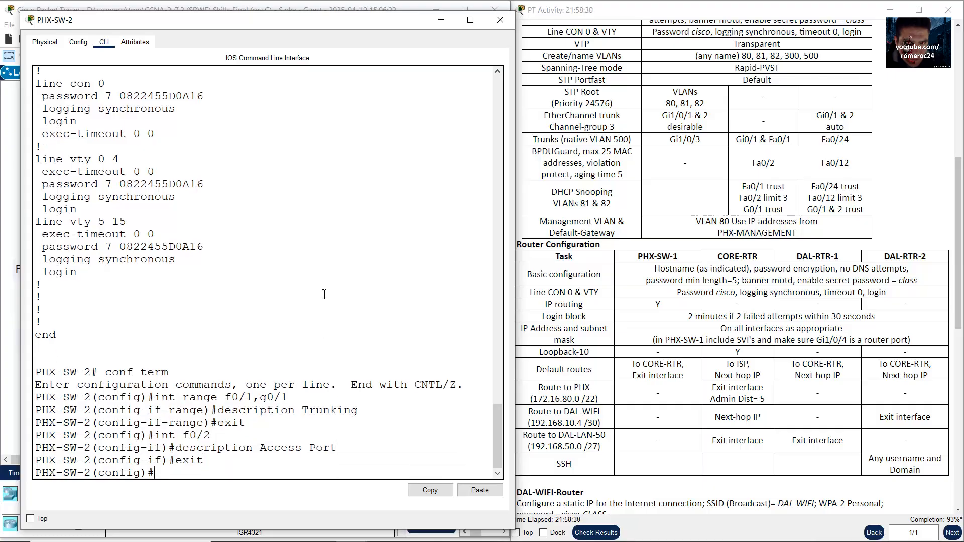
{"action": "left_click", "coordinate": [250, 4]}
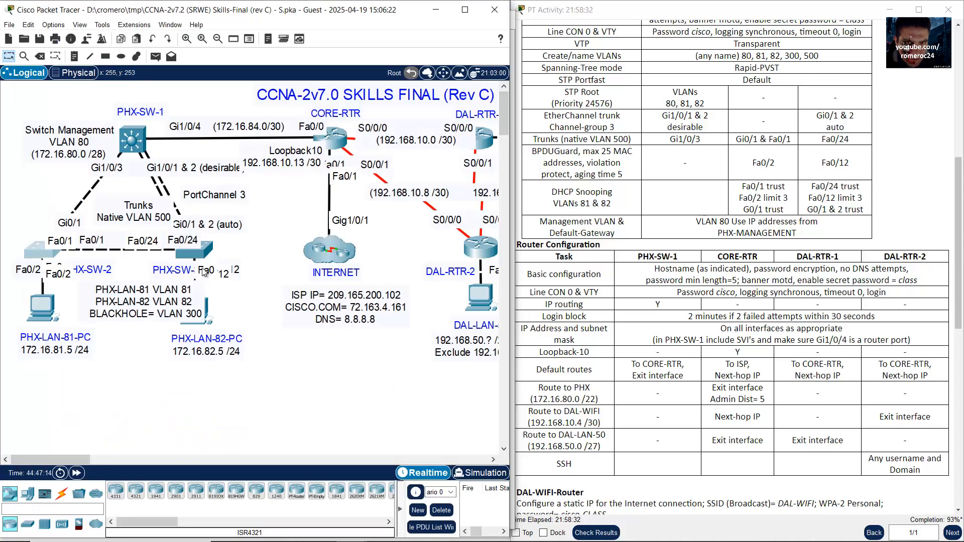
Step: Open PHX-SW-3's CLI in an enlarged window and run end and show run
{"action": "left_click", "coordinate": [211, 253]}
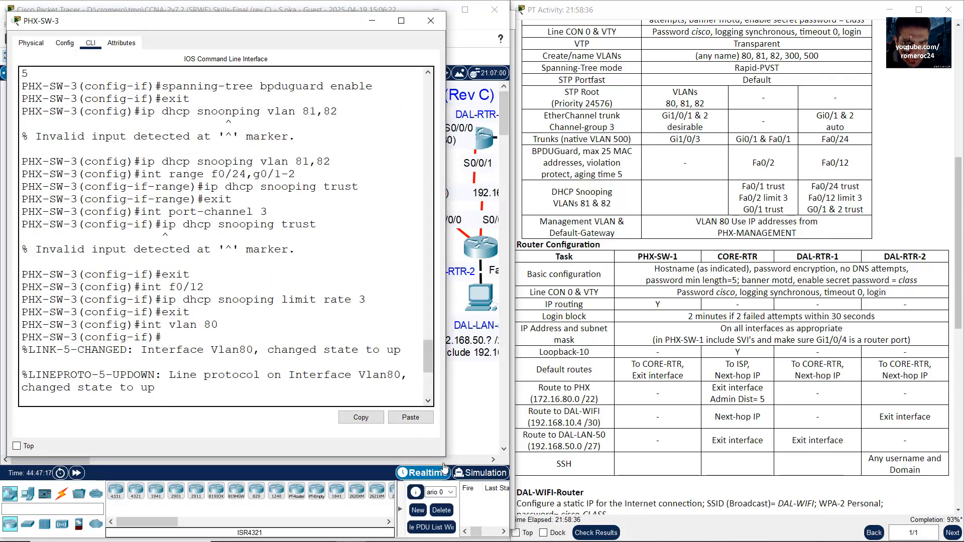
{"action": "left_click_drag", "start_coordinate": [445, 457], "coordinate": [544, 520]}
{"action": "left_click", "coordinate": [409, 368]}
{"action": "type", "text": "e"}
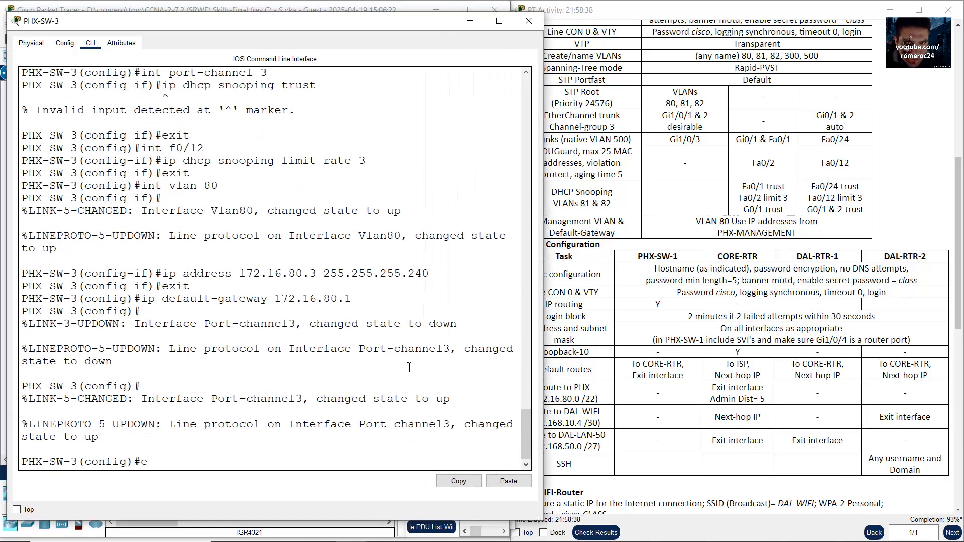
{"action": "type", "text": "nd"}
{"action": "key", "text": "Return"}
{"action": "key", "text": "Return"}
{"action": "type", "text": "show run"}
{"action": "key", "text": "Return"}
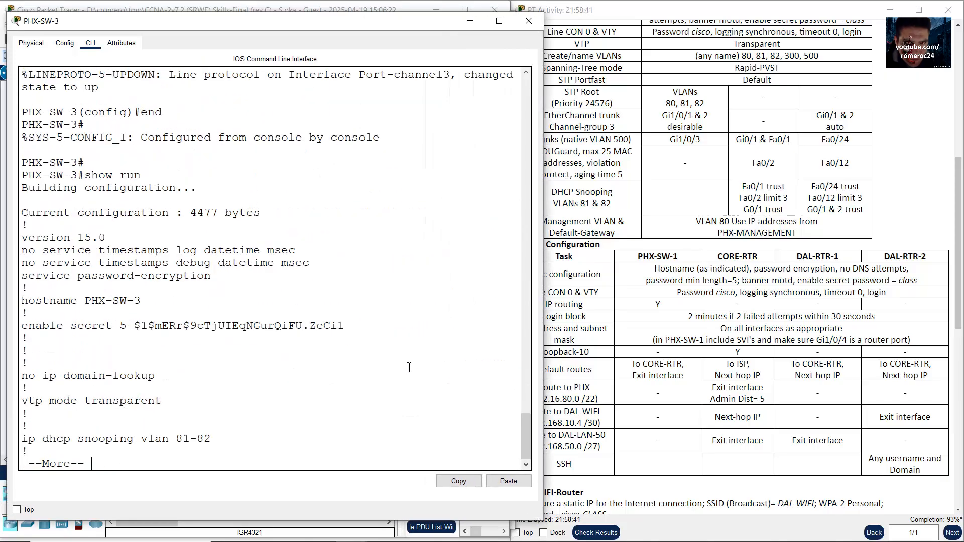
{"action": "key", "text": "space"}
{"action": "key", "text": "space"}
{"action": "key", "text": "space"}
{"action": "key", "text": "space"}
{"action": "key", "text": "space"}
{"action": "key", "text": "space"}
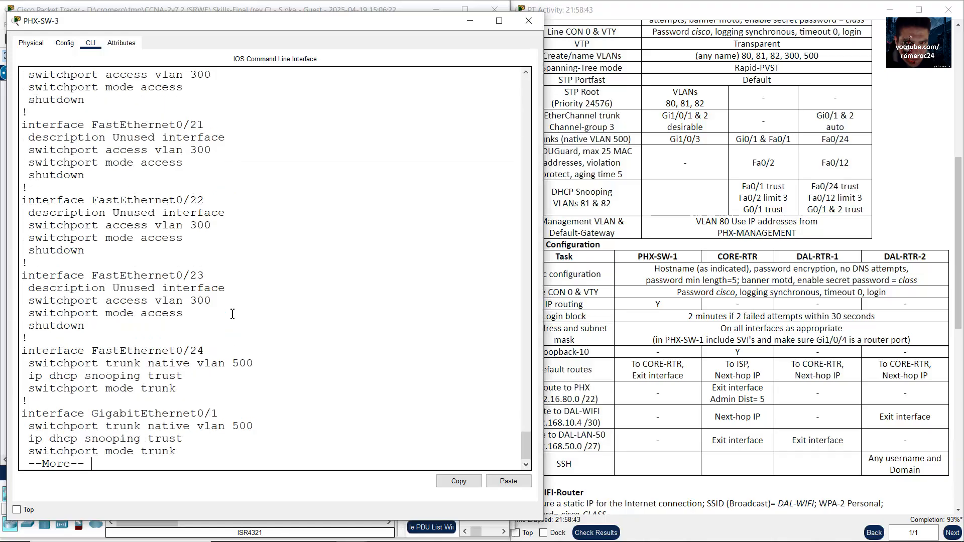
Step: Scroll to the end of PHX-SW-3's running config, marking the Fa0/24 and Gi0/1–2 trunk settings
{"action": "left_click_drag", "start_coordinate": [522, 433], "coordinate": [544, 300]}
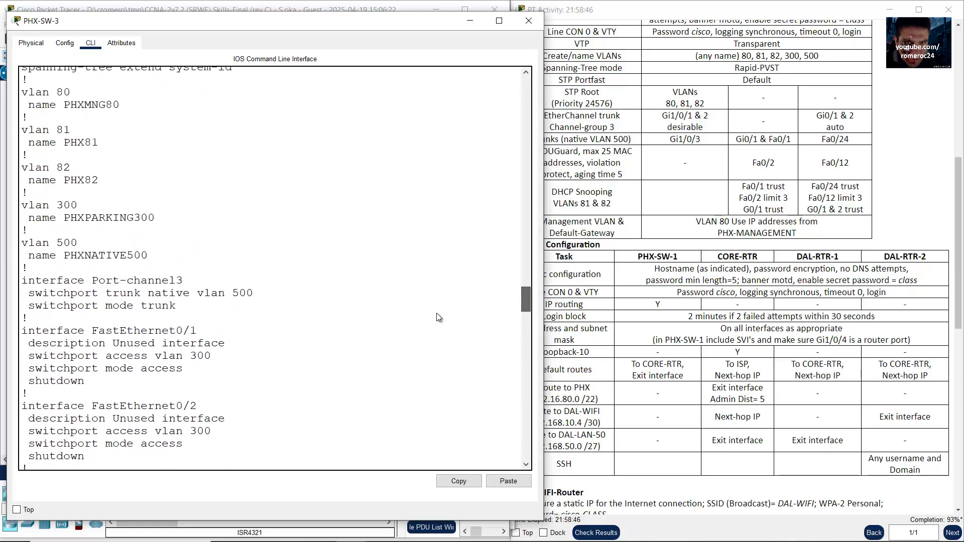
{"action": "left_click_drag", "start_coordinate": [120, 293], "coordinate": [155, 306]}
{"action": "scroll", "coordinate": [161, 309], "scroll_direction": "down", "scroll_amount": 2}
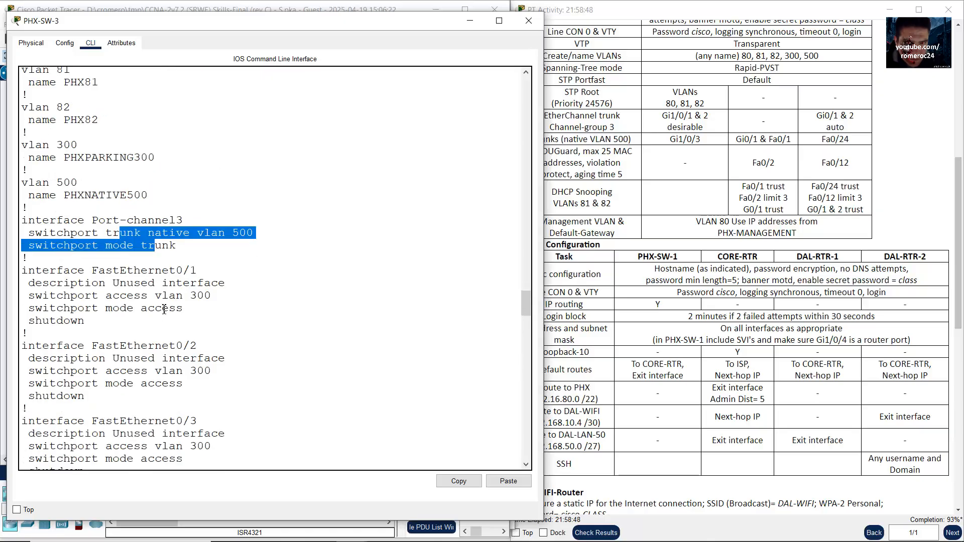
{"action": "left_click", "coordinate": [258, 5]}
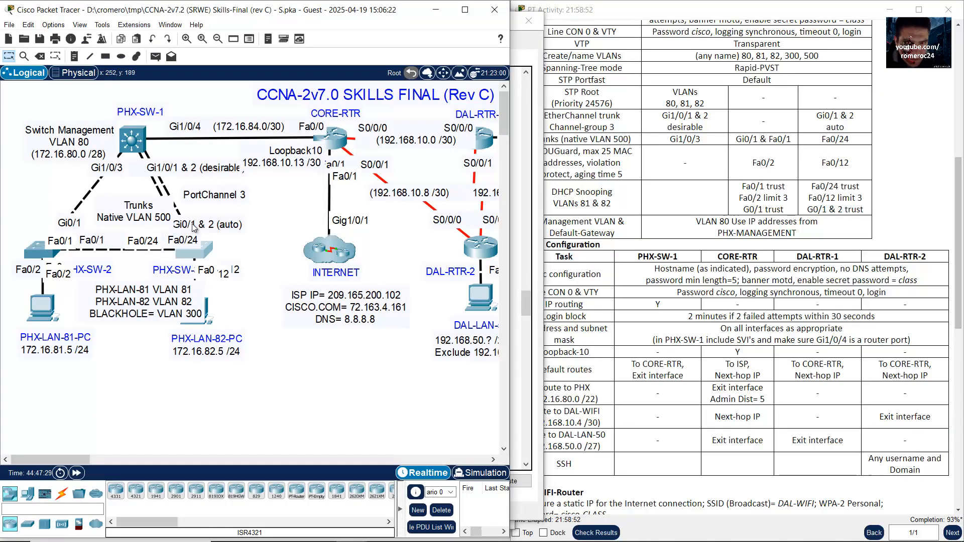
{"action": "left_click", "coordinate": [173, 252]}
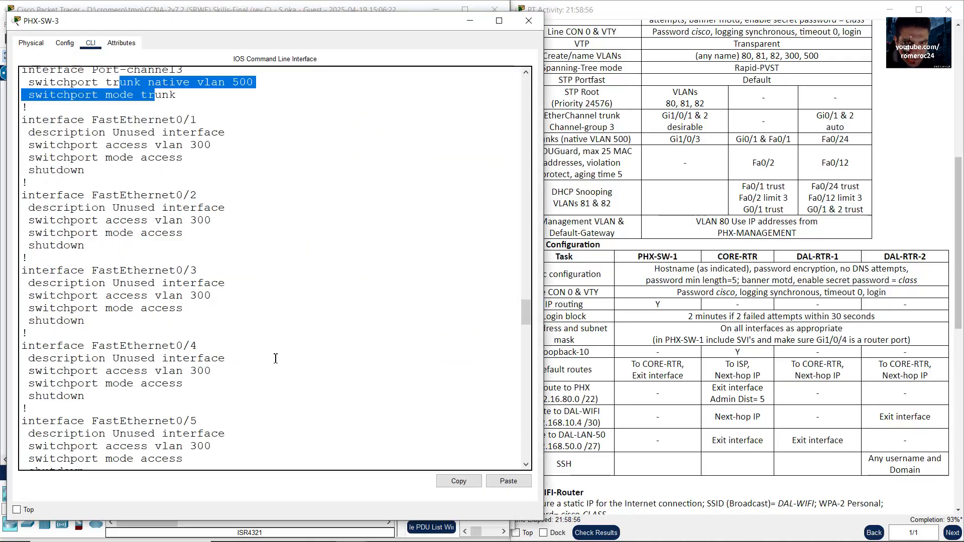
{"action": "scroll", "coordinate": [276, 358], "scroll_direction": "down", "scroll_amount": 20}
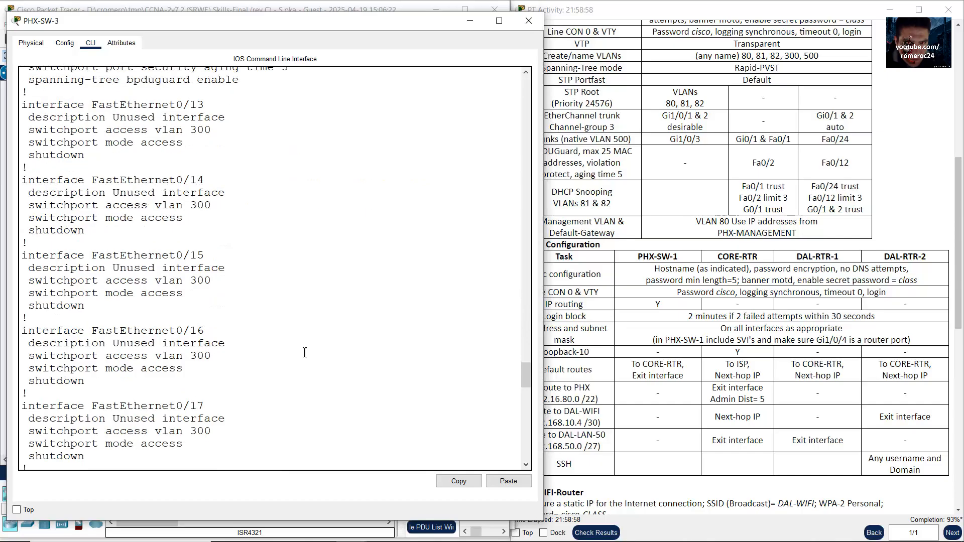
{"action": "scroll", "coordinate": [304, 353], "scroll_direction": "down", "scroll_amount": 14}
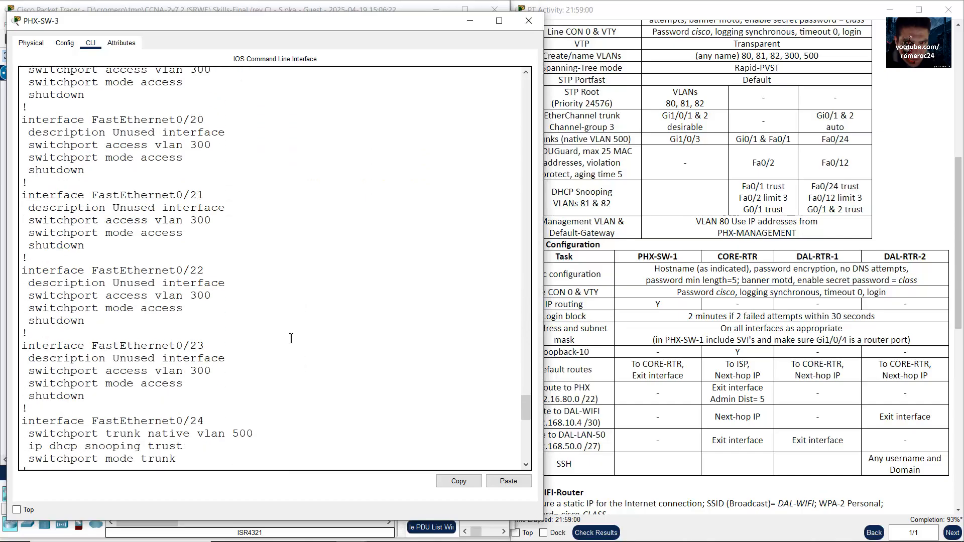
{"action": "scroll", "coordinate": [291, 338], "scroll_direction": "up", "scroll_amount": 18}
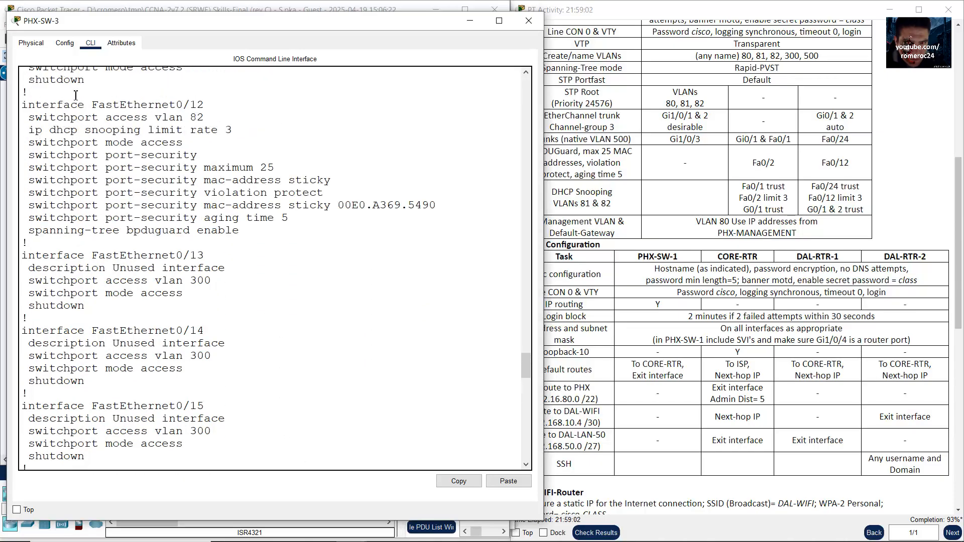
{"action": "left_click_drag", "start_coordinate": [75, 95], "coordinate": [268, 229]}
{"action": "scroll", "coordinate": [295, 303], "scroll_direction": "down", "scroll_amount": 6}
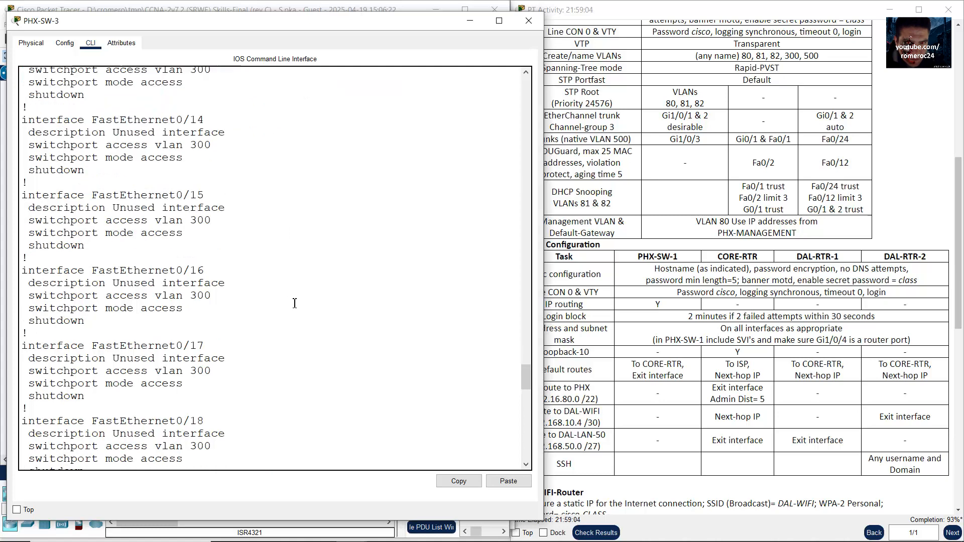
{"action": "scroll", "coordinate": [295, 303], "scroll_direction": "down", "scroll_amount": 18}
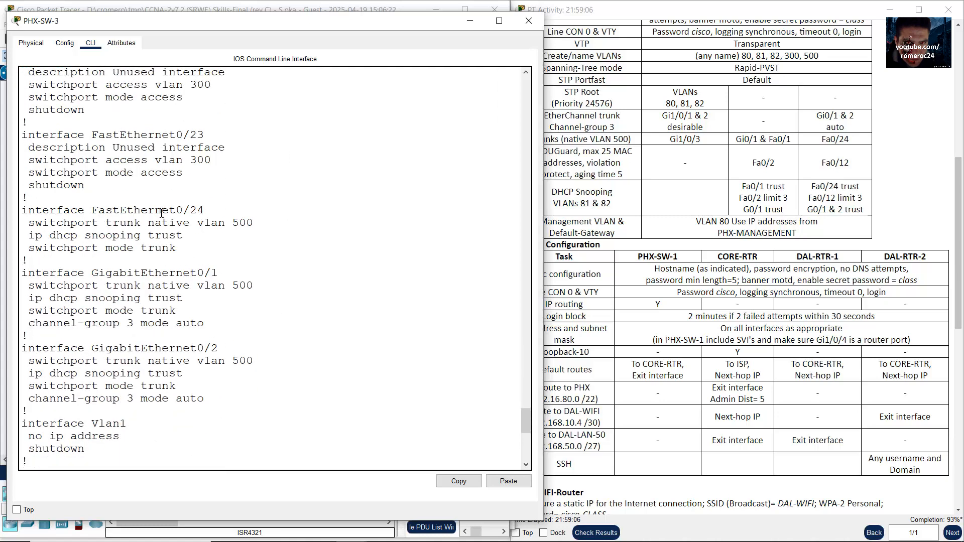
{"action": "left_click_drag", "start_coordinate": [162, 212], "coordinate": [245, 392]}
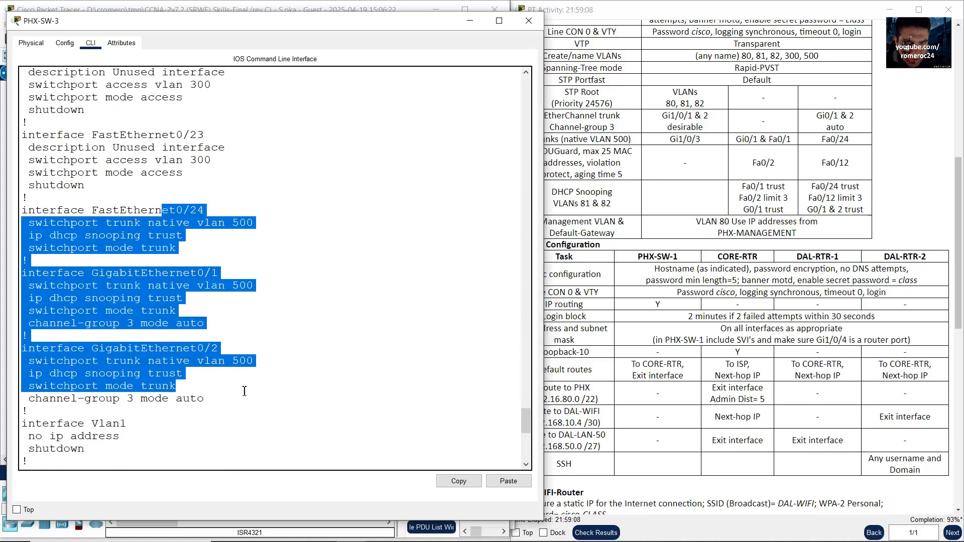
{"action": "scroll", "coordinate": [245, 391], "scroll_direction": "down", "scroll_amount": 11}
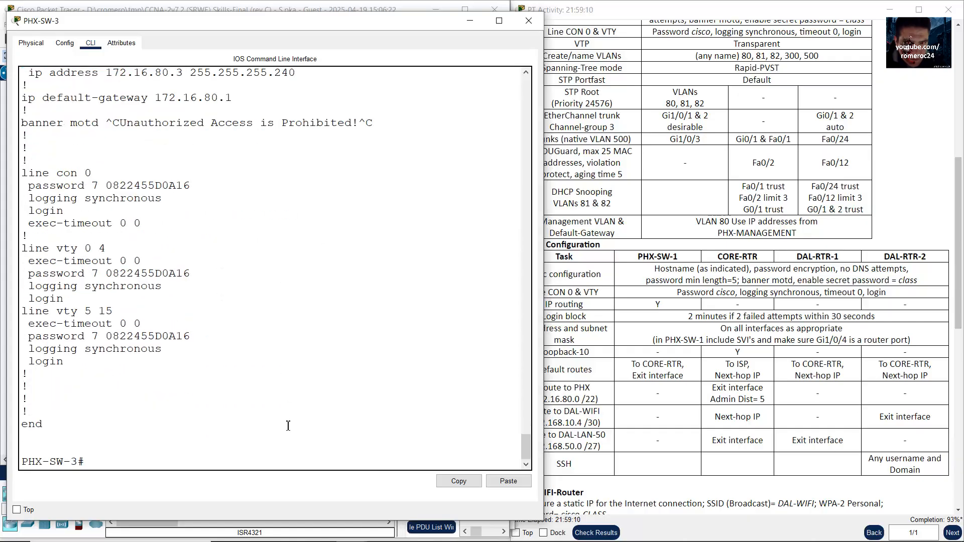
Step: In configuration mode, give ports Fa0/24 and Gi0/1–2 the description Trunking
{"action": "type", "text": "f term"}
{"action": "key", "text": "Return"}
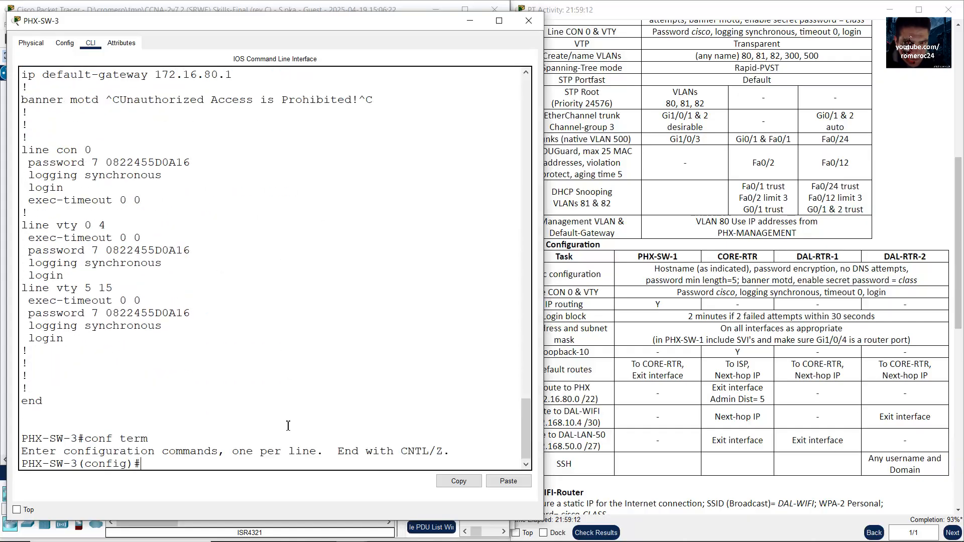
{"action": "type", "text": "int range f0/24,g0/1-"}
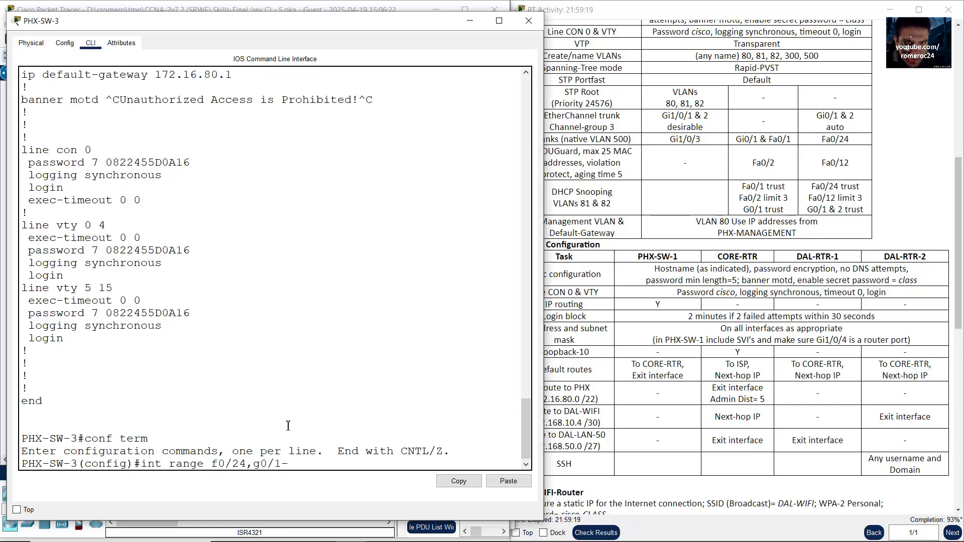
{"action": "type", "text": "2"}
{"action": "key", "text": "Return"}
{"action": "type", "text": "descri"}
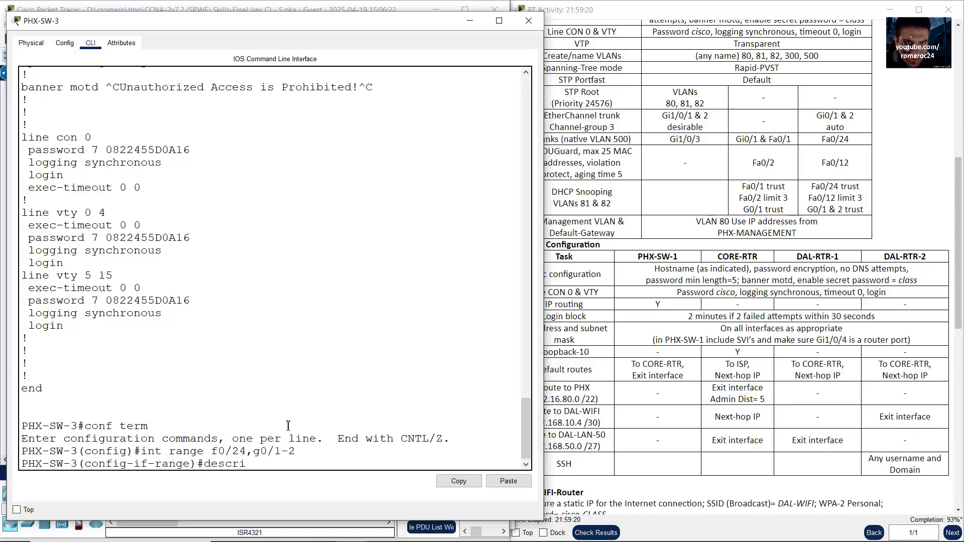
{"action": "type", "text": "ption Trunking"}
{"action": "key", "text": "Return"}
{"action": "type", "text": "exit"}
{"action": "key", "text": "Return"}
Step: Give port Fa0/12 the description Access Port and minimize the PHX-SW-3 window
{"action": "type", "text": "int "}
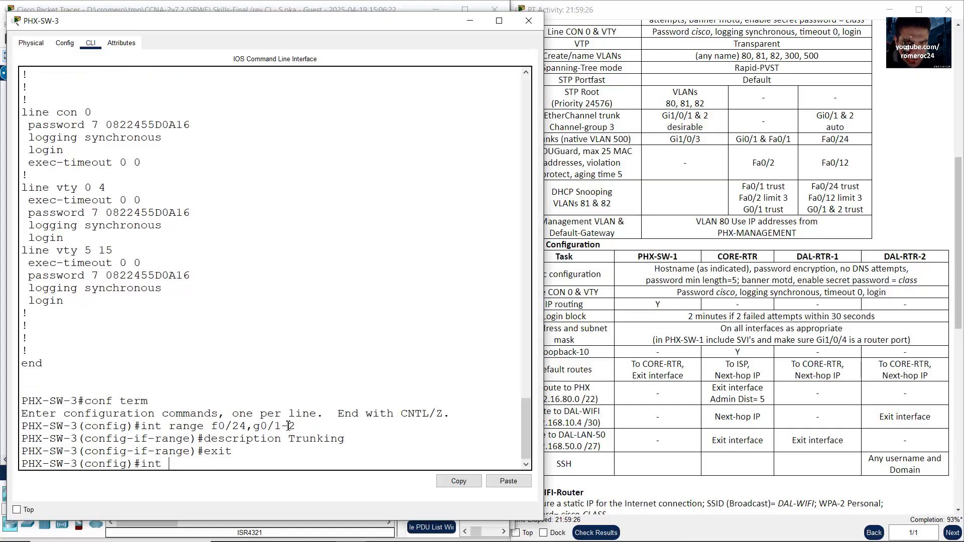
{"action": "type", "text": "f0/12"}
{"action": "key", "text": "Return"}
{"action": "key", "text": "Up"}
{"action": "key", "text": "Up"}
{"action": "key", "text": "Up"}
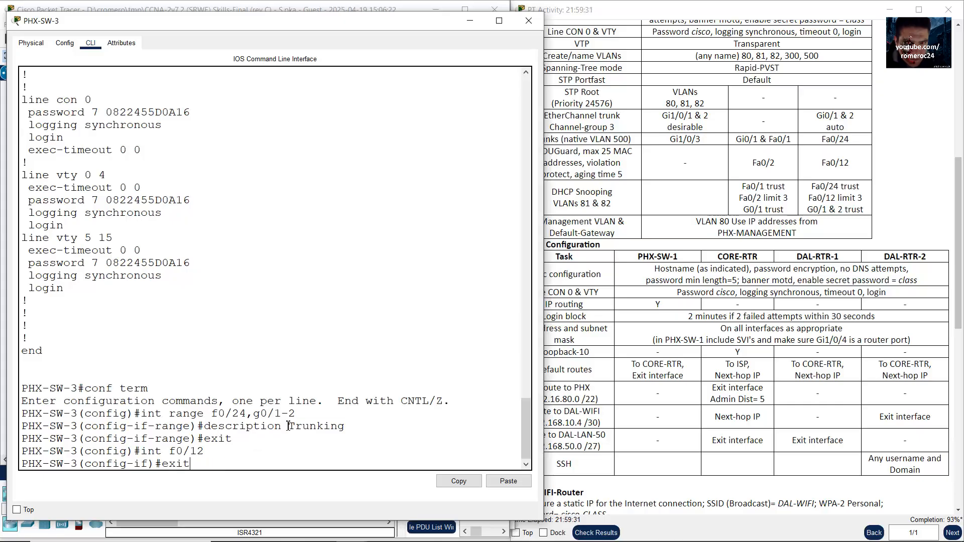
{"action": "key", "text": "BackSpace"}
{"action": "key", "text": "BackSpace"}
{"action": "key", "text": "BackSpace"}
{"action": "key", "text": "BackSpace"}
{"action": "key", "text": "BackSpace"}
{"action": "key", "text": "BackSpace"}
{"action": "key", "text": "BackSpace"}
{"action": "type", "text": "Access Port"}
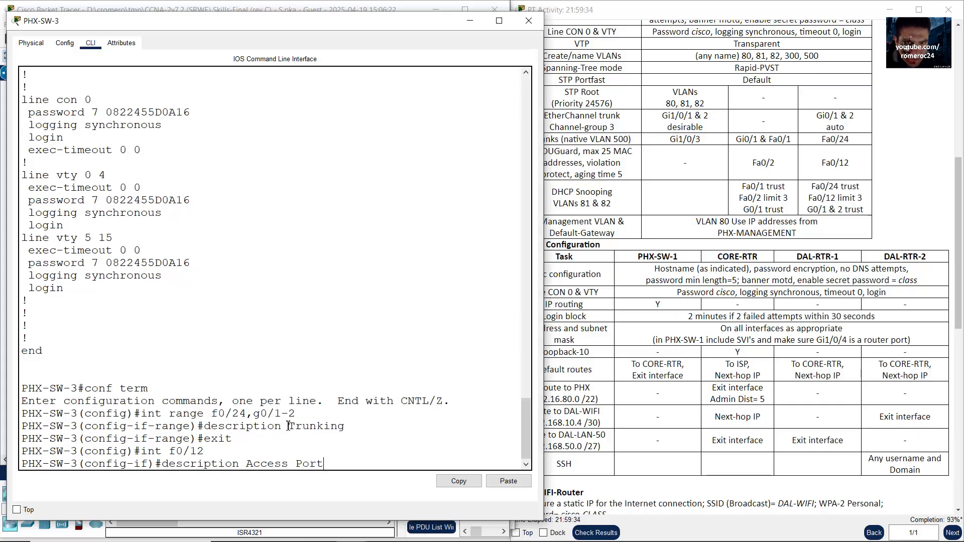
{"action": "key", "text": "Return"}
{"action": "type", "text": "exit"}
{"action": "key", "text": "Return"}
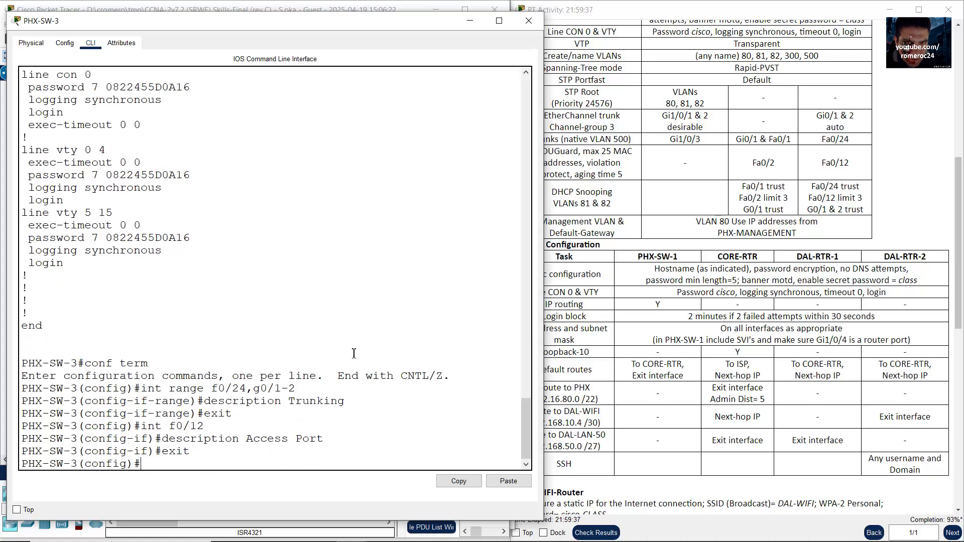
{"action": "left_click", "coordinate": [464, 22]}
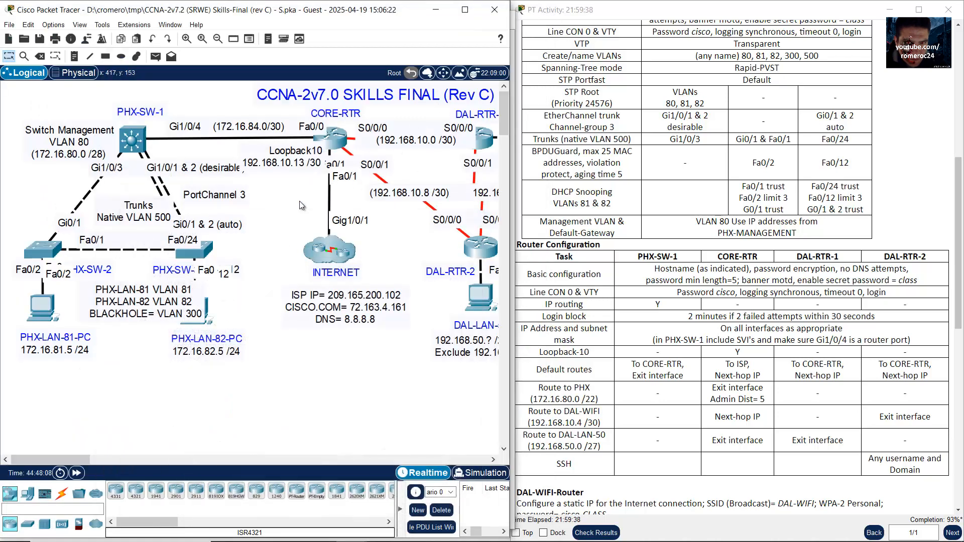
{"action": "left_click_drag", "start_coordinate": [79, 459], "coordinate": [98, 460]}
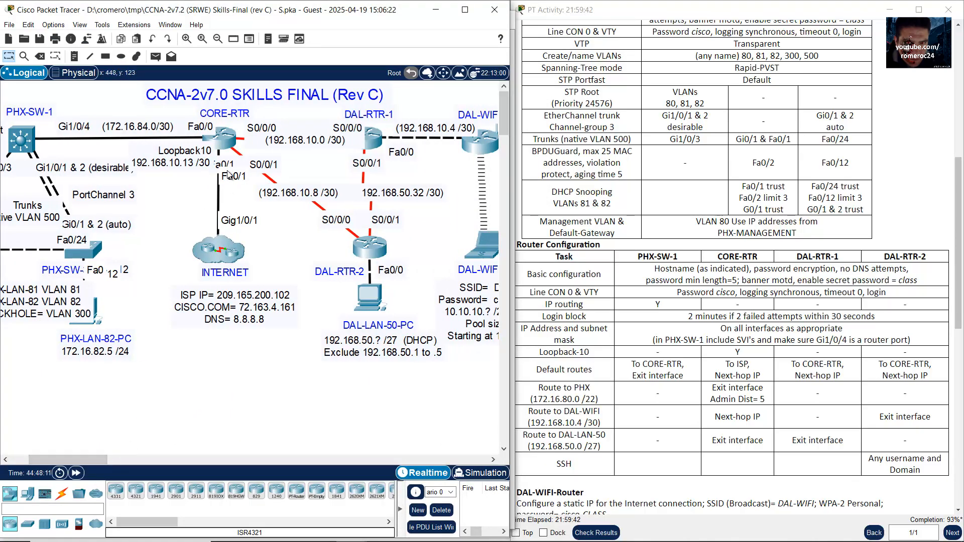
{"action": "left_click", "coordinate": [228, 146]}
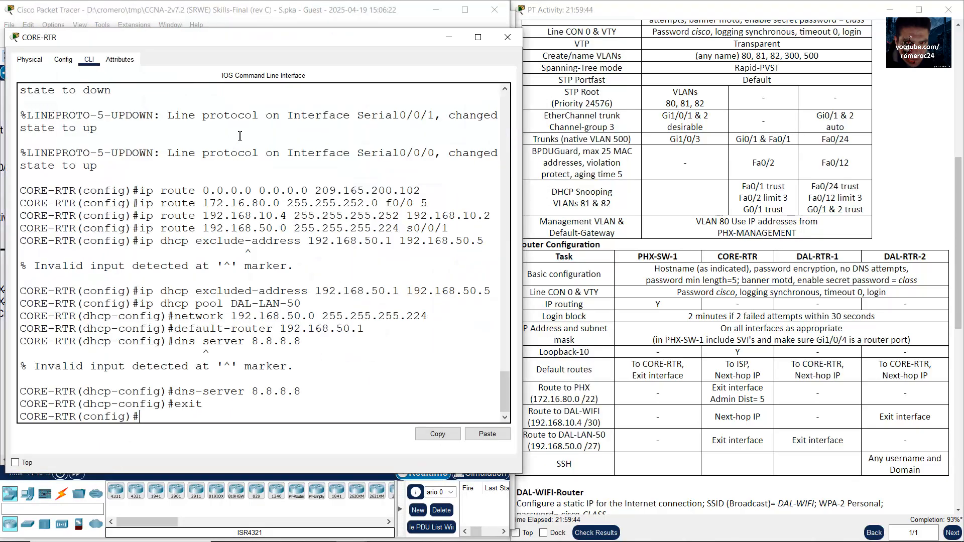
{"action": "type", "text": "end"}
{"action": "key", "text": "Return"}
{"action": "key", "text": "Return"}
{"action": "type", "text": "show run"}
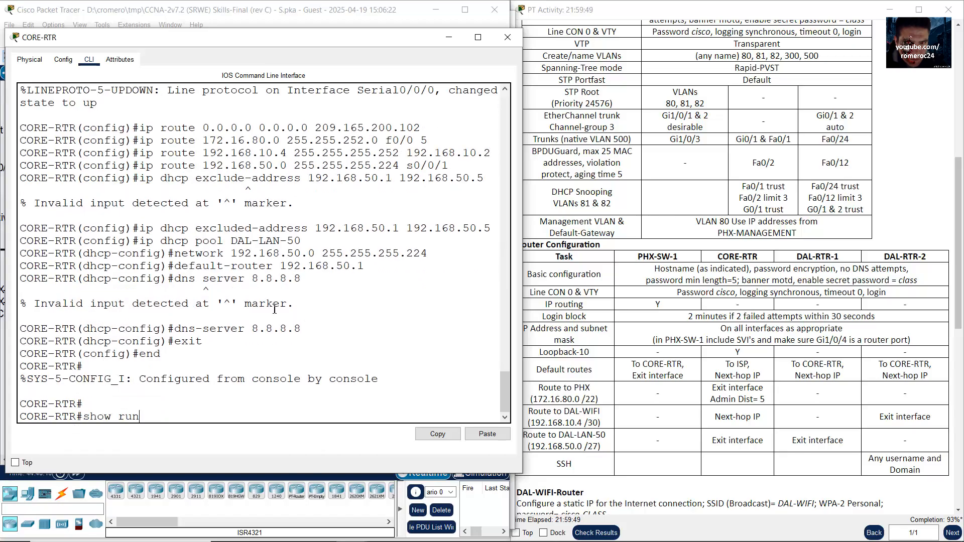
{"action": "key", "text": "Return"}
{"action": "key", "text": "space"}
{"action": "key", "text": "space"}
{"action": "key", "text": "space"}
{"action": "key", "text": "space"}
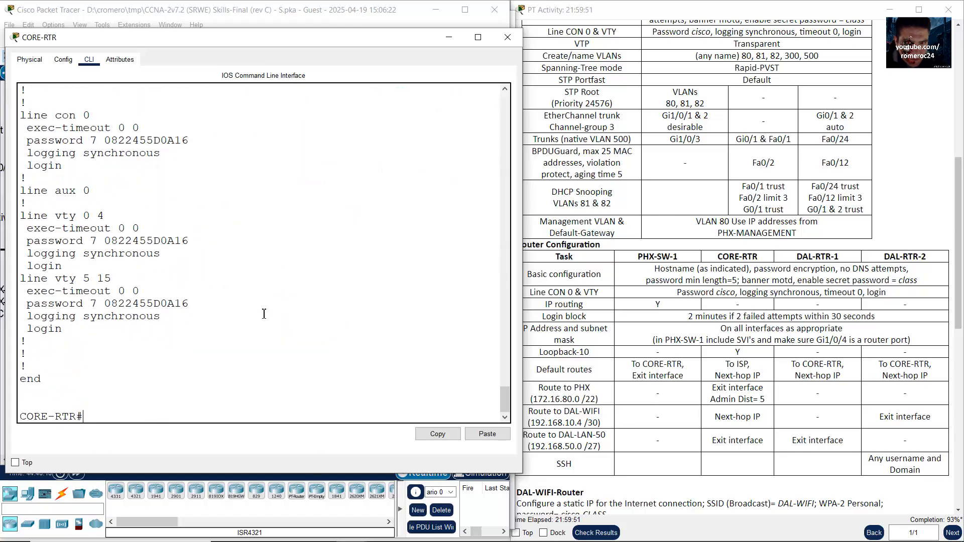
{"action": "scroll", "coordinate": [264, 314], "scroll_direction": "up", "scroll_amount": 15}
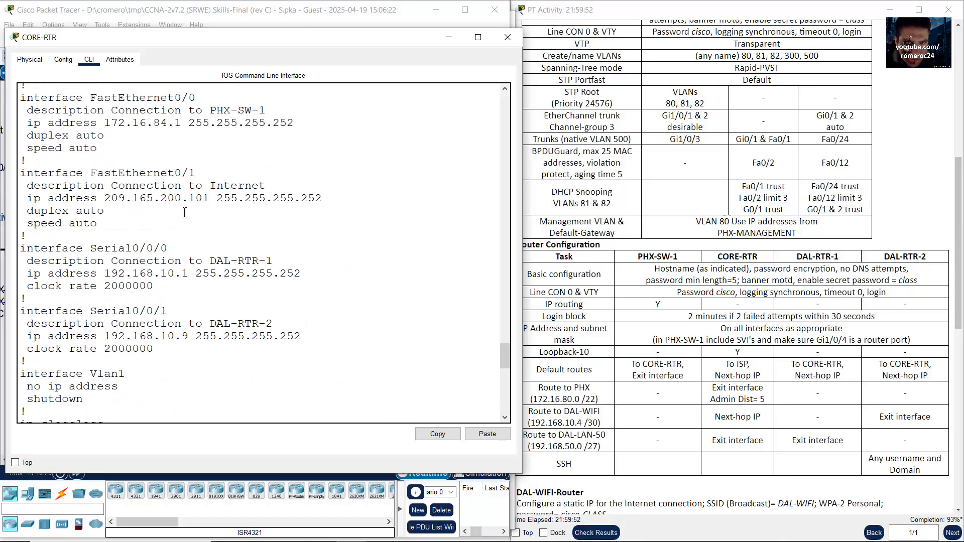
{"action": "scroll", "coordinate": [185, 212], "scroll_direction": "up", "scroll_amount": 3}
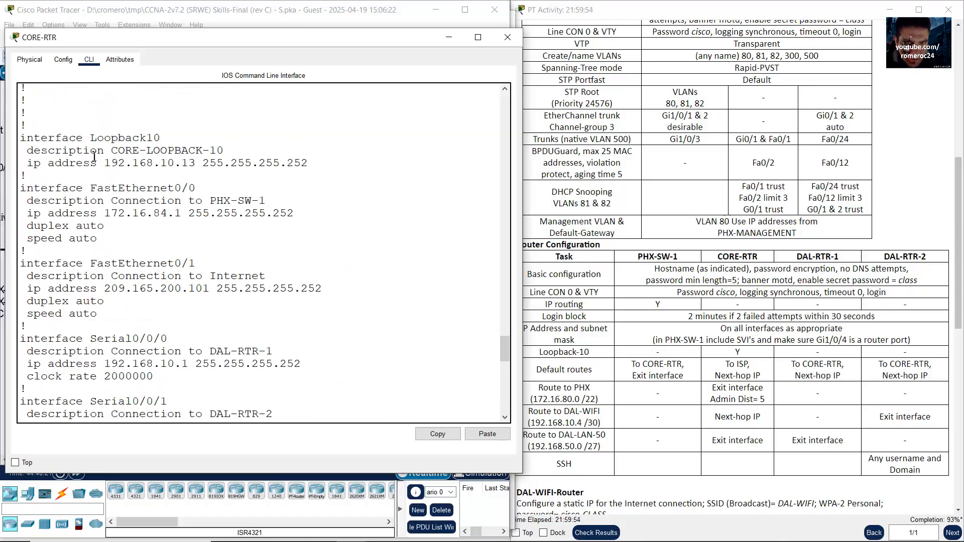
{"action": "left_click_drag", "start_coordinate": [69, 151], "coordinate": [153, 153]}
{"action": "left_click_drag", "start_coordinate": [76, 202], "coordinate": [119, 201]}
{"action": "left_click_drag", "start_coordinate": [84, 278], "coordinate": [133, 275]}
{"action": "left_click_drag", "start_coordinate": [91, 349], "coordinate": [175, 351]}
{"action": "scroll", "coordinate": [151, 350], "scroll_direction": "down", "scroll_amount": 2}
{"action": "scroll", "coordinate": [177, 356], "scroll_direction": "down", "scroll_amount": 3}
{"action": "scroll", "coordinate": [177, 357], "scroll_direction": "down", "scroll_amount": 13}
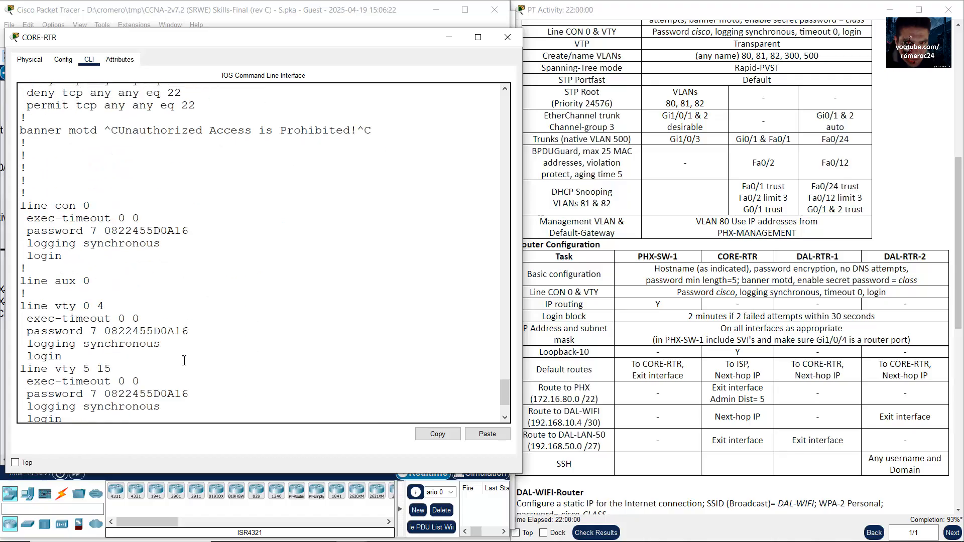
{"action": "left_click", "coordinate": [448, 40]}
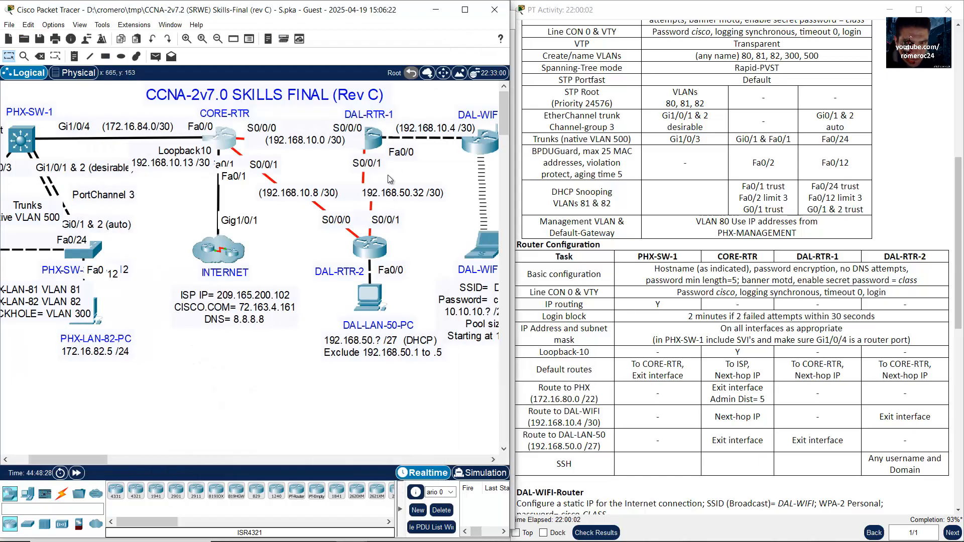
Step: Open DAL-RTR-1's CLI in an enlarged window and run end and show run
{"action": "left_click", "coordinate": [374, 140]}
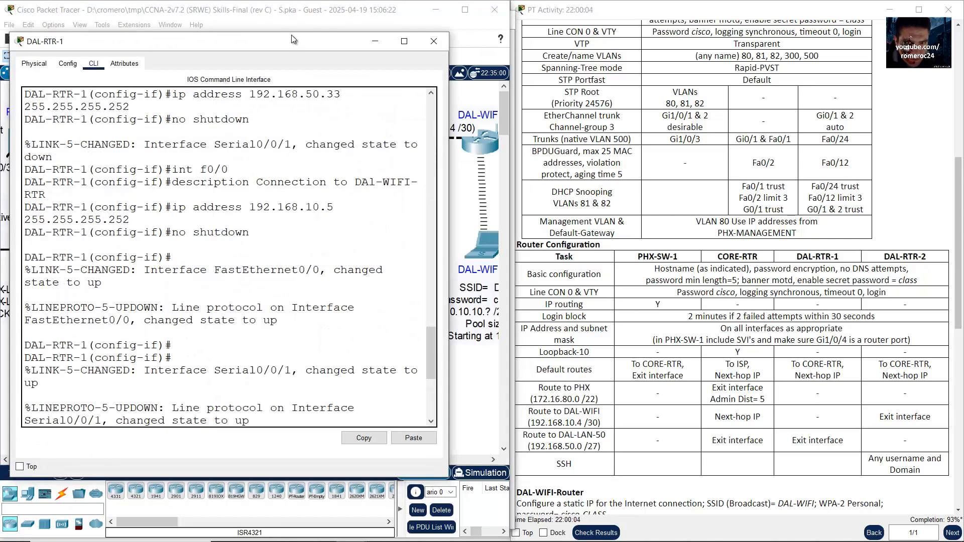
{"action": "left_click_drag", "start_coordinate": [294, 39], "coordinate": [292, 30]}
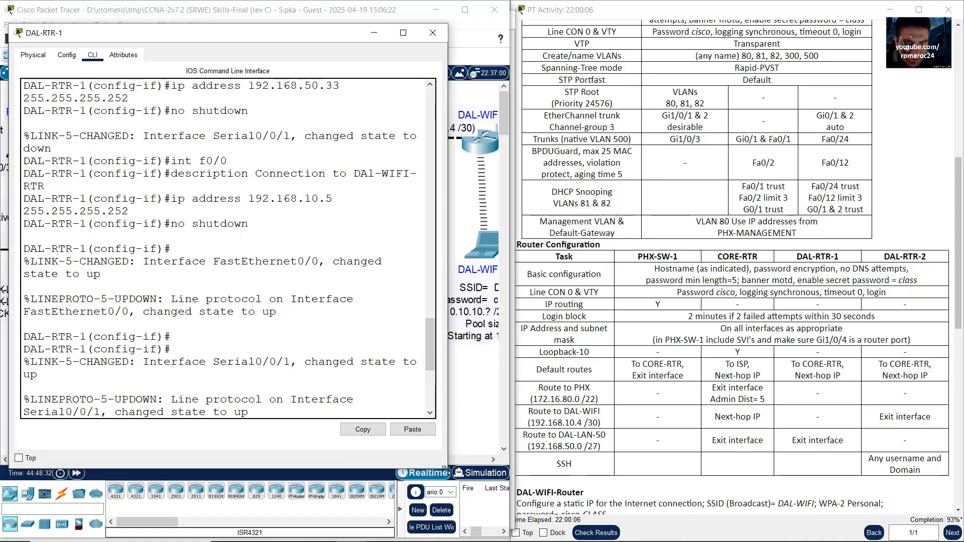
{"action": "left_click_drag", "start_coordinate": [445, 469], "coordinate": [519, 505]}
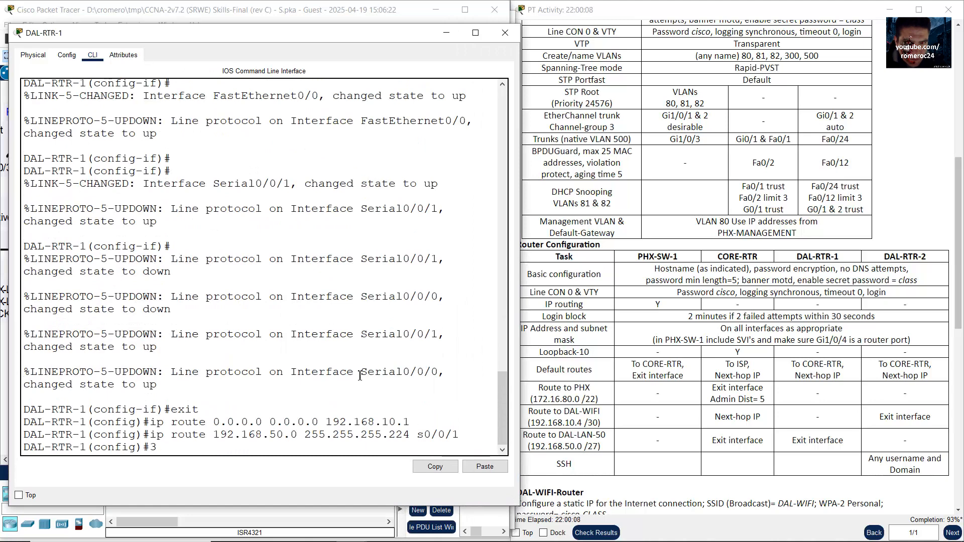
{"action": "key", "text": "BackSpace"}
{"action": "key", "text": "BackSpace"}
{"action": "type", "text": "nd"}
{"action": "key", "text": "Return"}
{"action": "key", "text": "Return"}
{"action": "type", "text": "show run"}
{"action": "key", "text": "Return"}
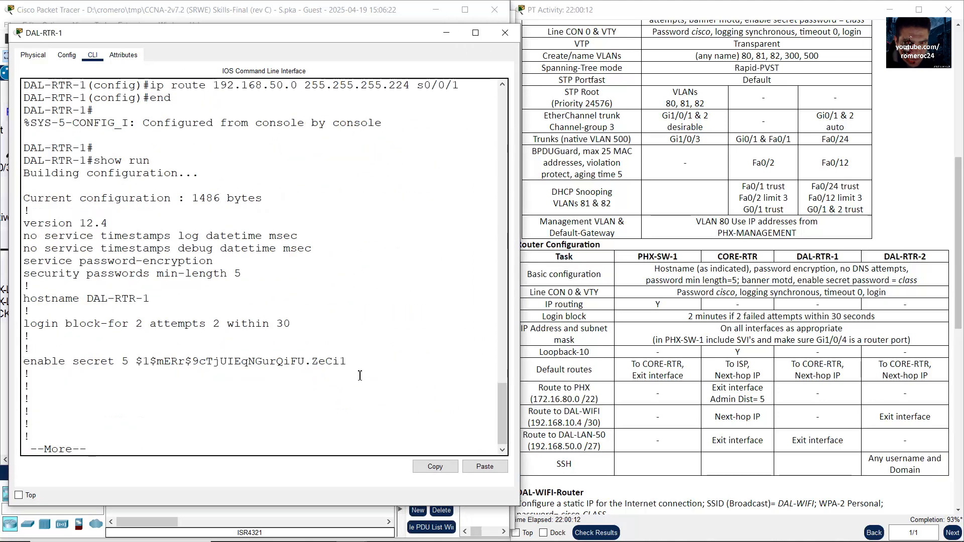
{"action": "key", "text": "space"}
{"action": "key", "text": "space"}
{"action": "key", "text": "space"}
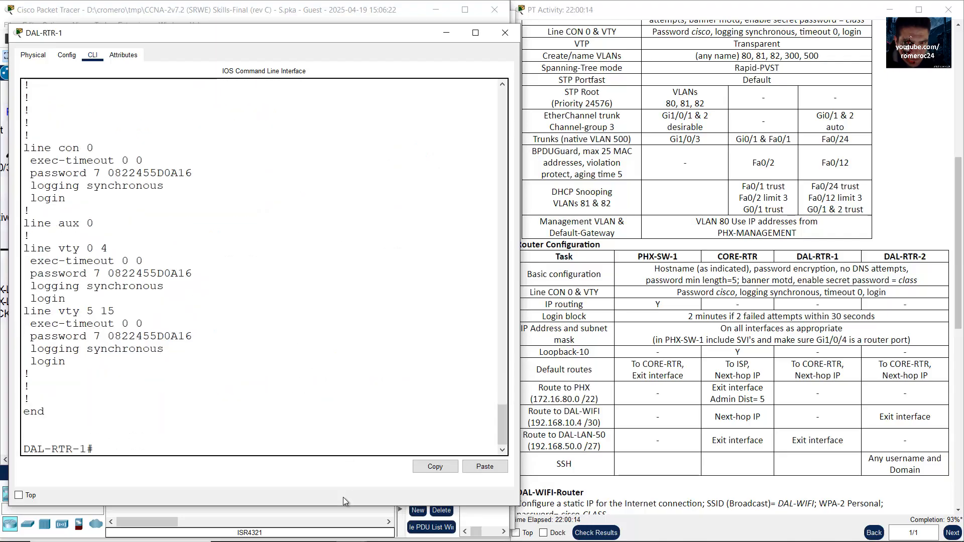
Step: Check the interface descriptions to DAl-WIFI-RTR, CORE-RTR and DAL-RTR-2, then close the window
{"action": "scroll", "coordinate": [221, 320], "scroll_direction": "up", "scroll_amount": 15}
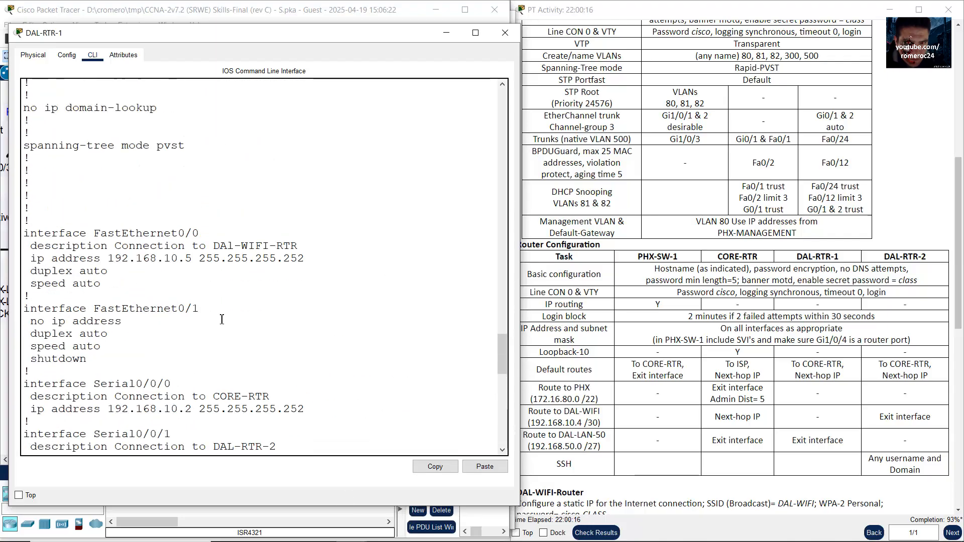
{"action": "left_click_drag", "start_coordinate": [87, 247], "coordinate": [157, 250]}
{"action": "scroll", "coordinate": [152, 302], "scroll_direction": "down", "scroll_amount": 3}
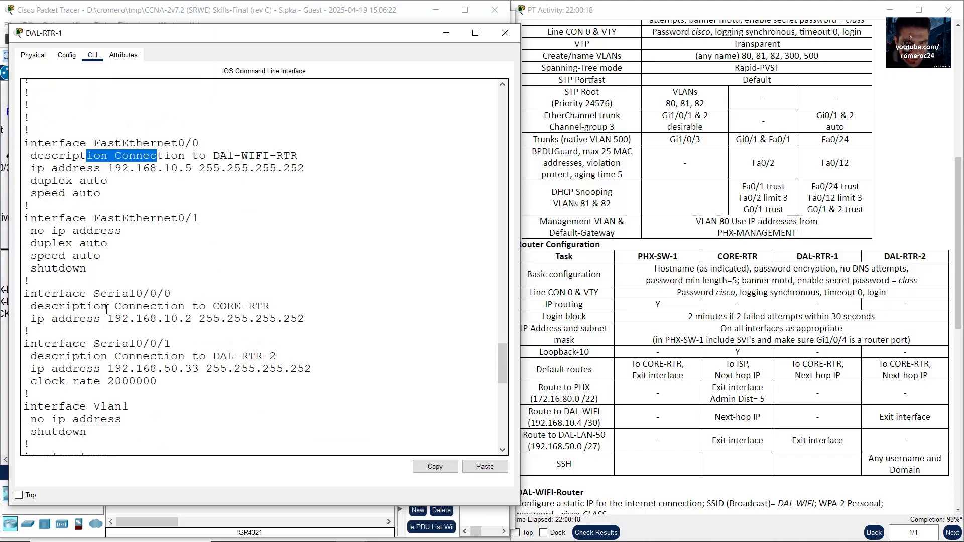
{"action": "left_click_drag", "start_coordinate": [108, 309], "coordinate": [192, 307]}
{"action": "left_click_drag", "start_coordinate": [114, 356], "coordinate": [280, 371]}
{"action": "scroll", "coordinate": [287, 407], "scroll_direction": "down", "scroll_amount": 10}
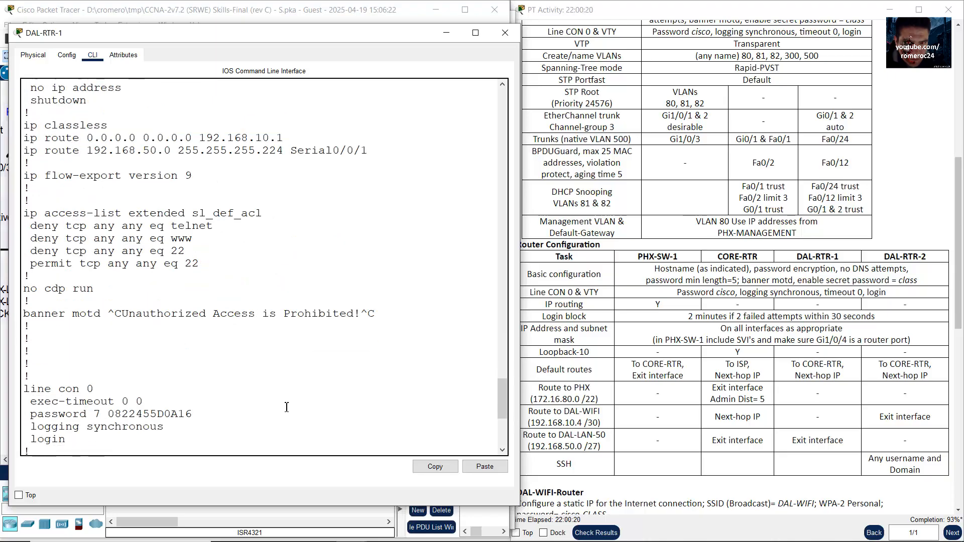
{"action": "scroll", "coordinate": [287, 406], "scroll_direction": "down", "scroll_amount": 6}
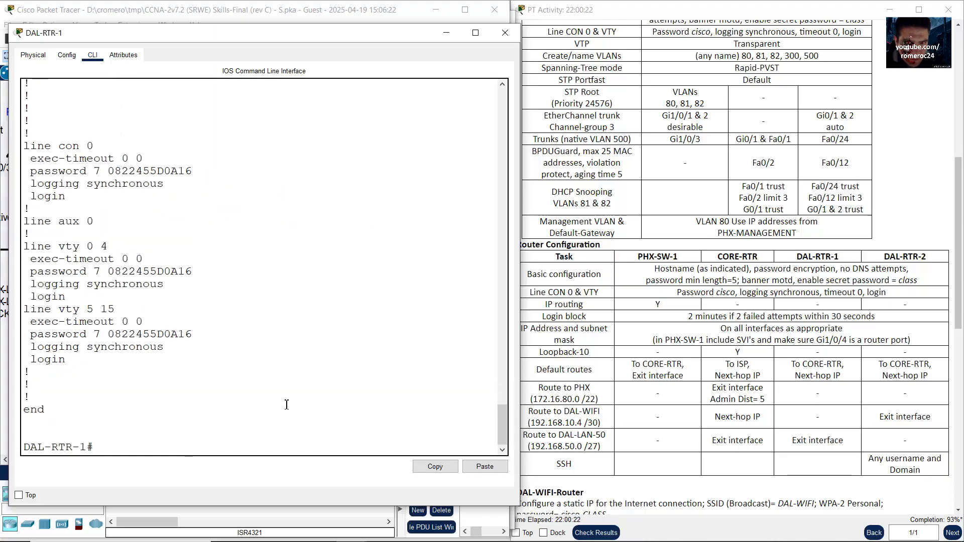
{"action": "left_click", "coordinate": [505, 33]}
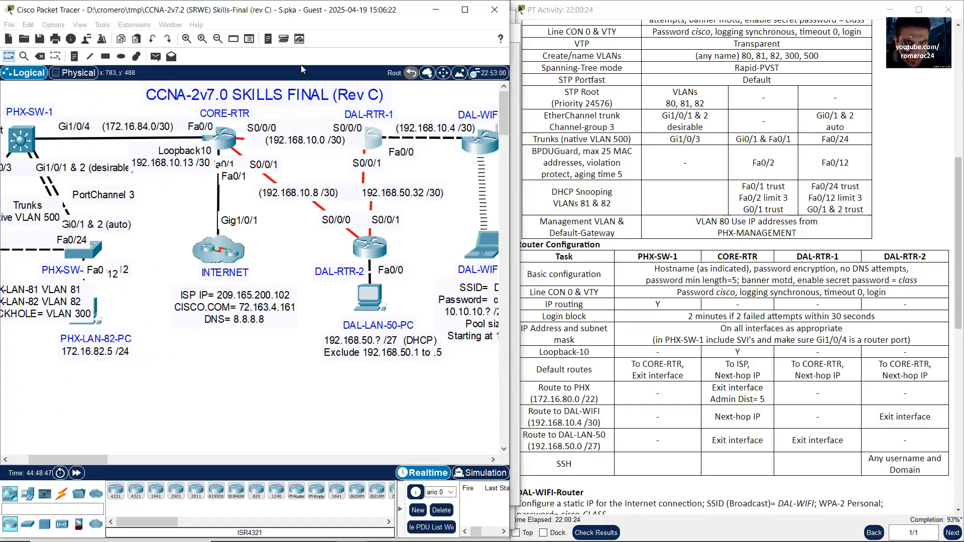
Step: Open DAL-RTR-2's CLI in an enlarged window and run end and show run
{"action": "left_click", "coordinate": [370, 248]}
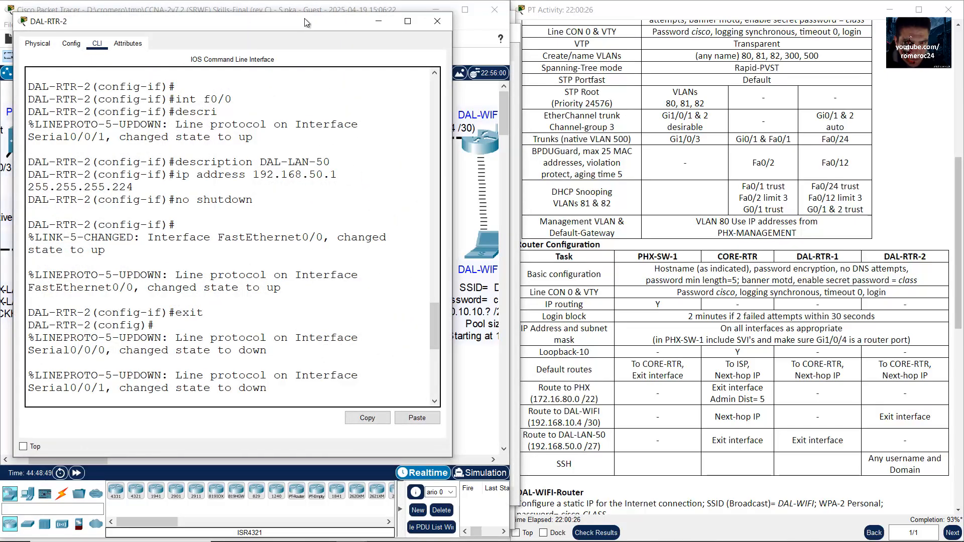
{"action": "left_click_drag", "start_coordinate": [304, 19], "coordinate": [308, 14]}
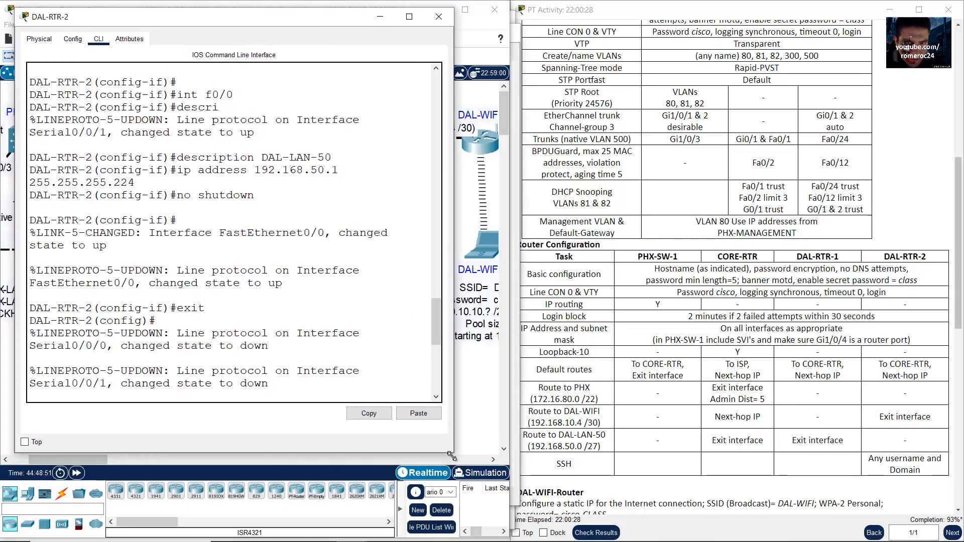
{"action": "left_click_drag", "start_coordinate": [453, 453], "coordinate": [538, 512]}
{"action": "key", "text": "Return"}
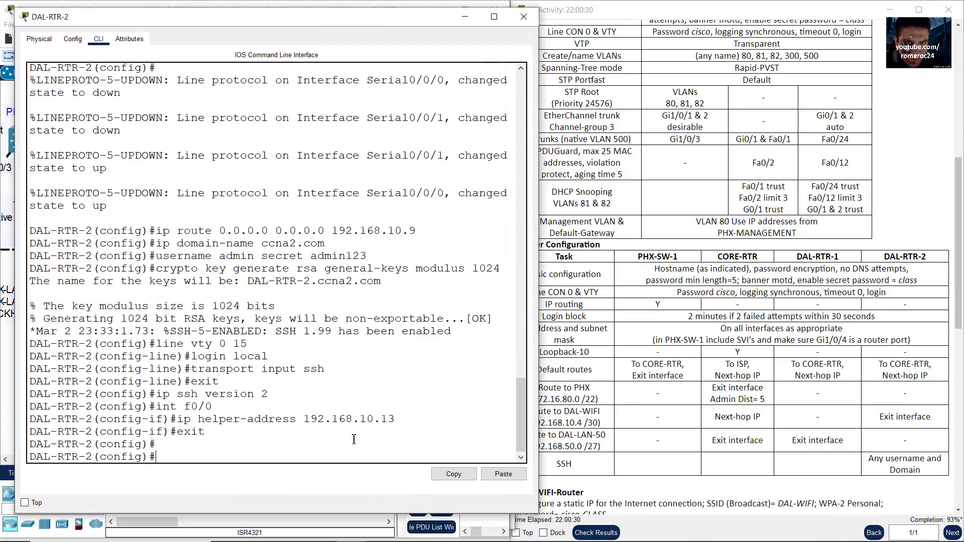
{"action": "type", "text": "end"}
{"action": "key", "text": "Return"}
{"action": "type", "text": "show run"}
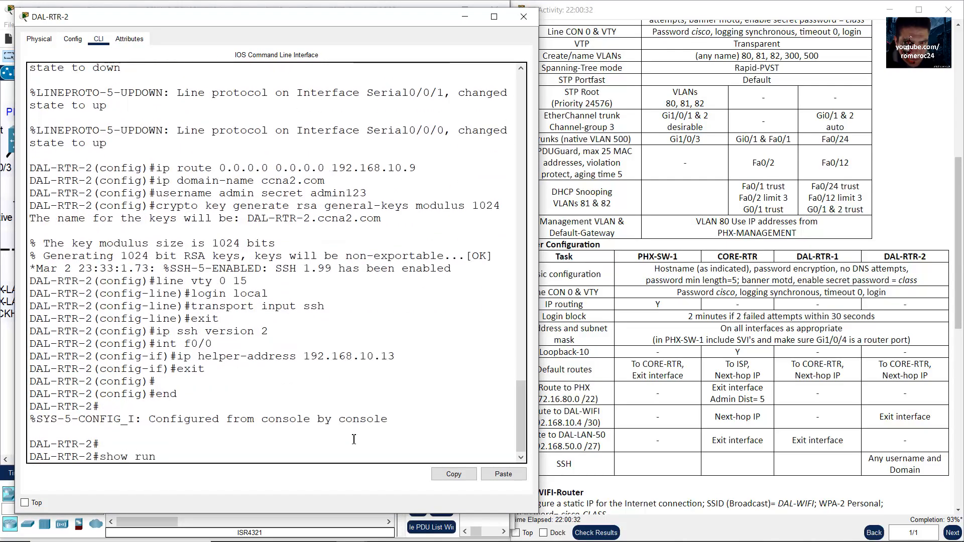
{"action": "key", "text": "Return"}
{"action": "key", "text": "space"}
{"action": "key", "text": "space"}
Step: Check the Fa0/0 DAL-LAN-50 and Serial0/0/0–0/0/1 descriptions, then minimize the window
{"action": "scroll", "coordinate": [265, 290], "scroll_direction": "up", "scroll_amount": 12}
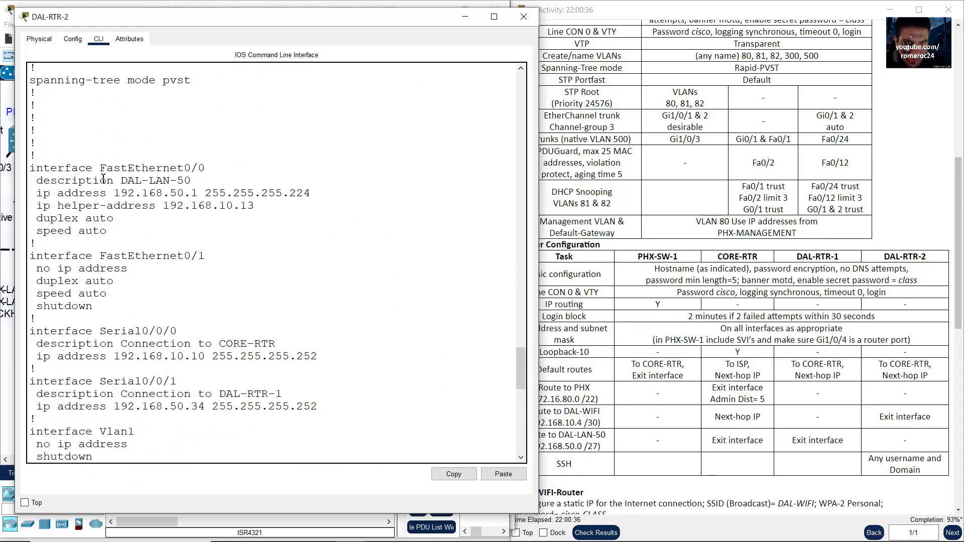
{"action": "left_click_drag", "start_coordinate": [103, 179], "coordinate": [176, 180]}
{"action": "left_click_drag", "start_coordinate": [87, 344], "coordinate": [163, 345]}
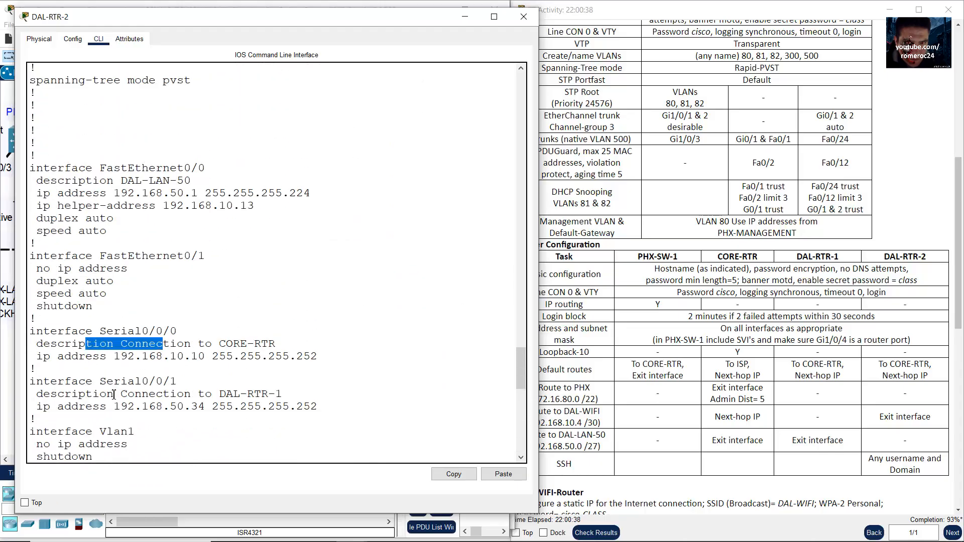
{"action": "left_click_drag", "start_coordinate": [114, 395], "coordinate": [220, 398]}
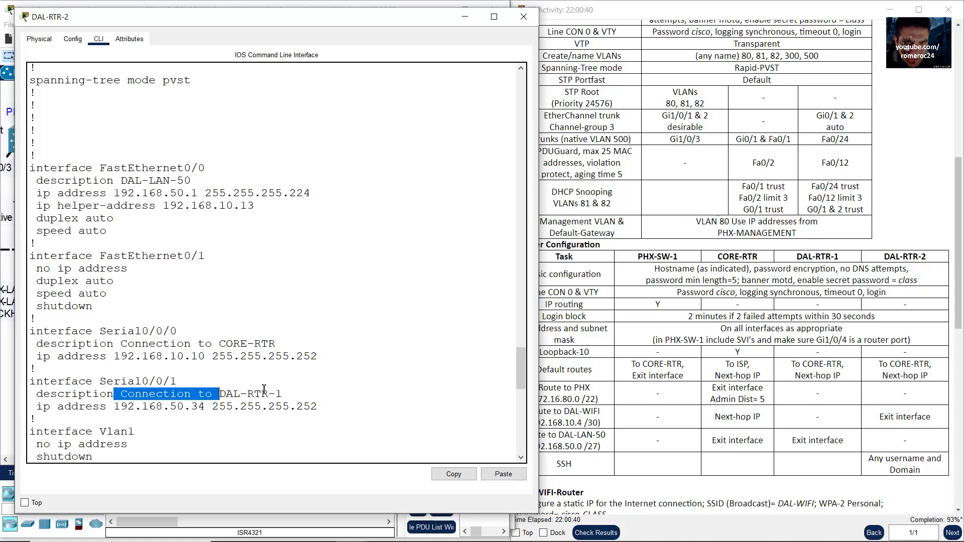
{"action": "scroll", "coordinate": [264, 389], "scroll_direction": "down", "scroll_amount": 4}
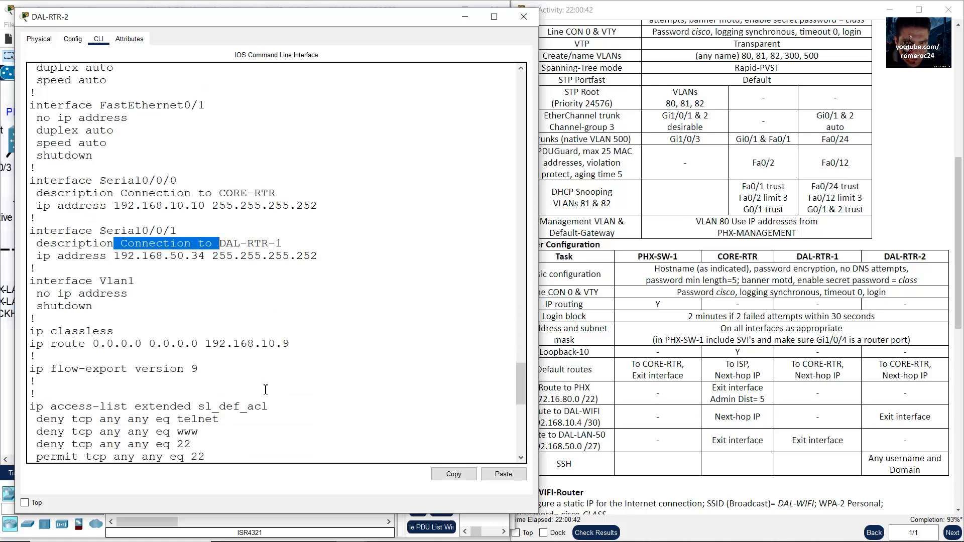
{"action": "scroll", "coordinate": [266, 390], "scroll_direction": "down", "scroll_amount": 12}
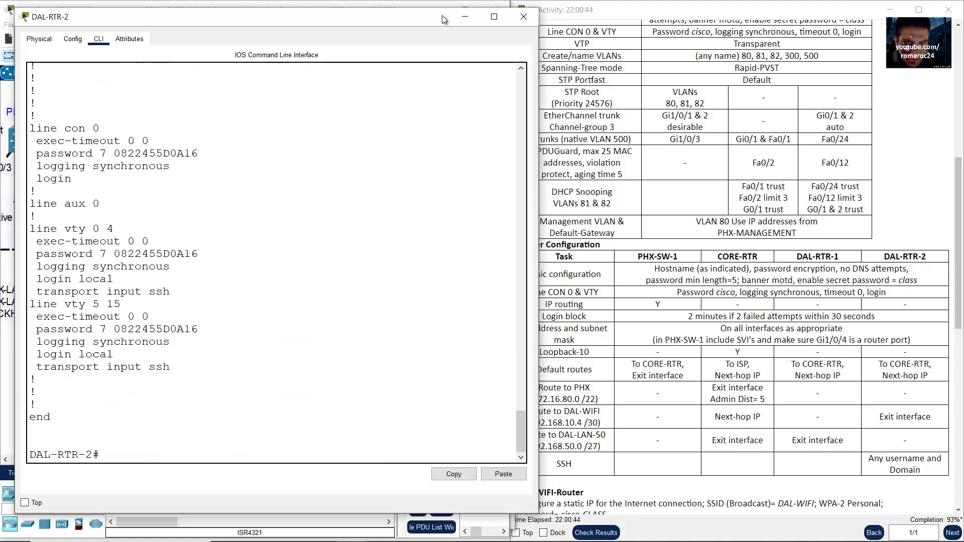
{"action": "left_click", "coordinate": [461, 18]}
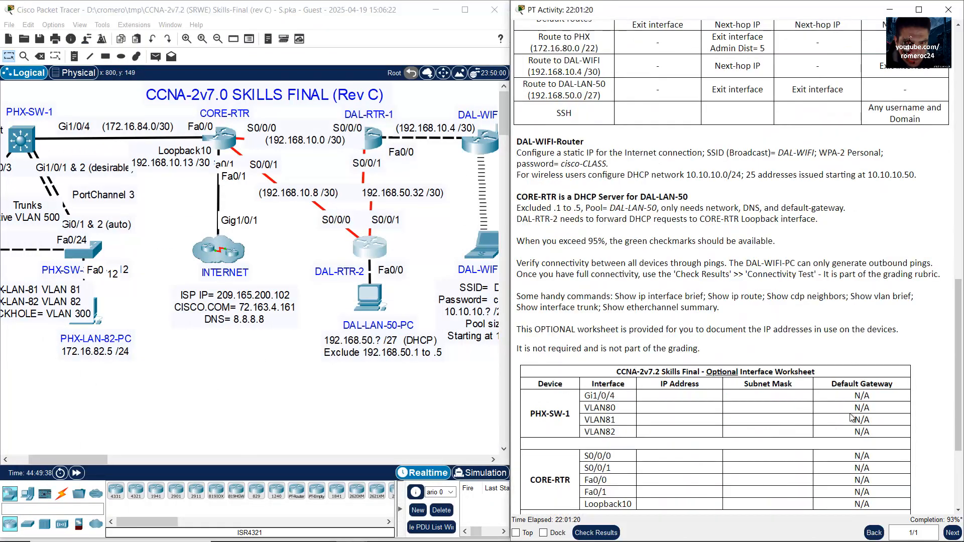
Step: Clear the instructions highlight, pan left to the PHX devices, and open PHX-LAN-81-PC
{"action": "scroll", "coordinate": [852, 418], "scroll_direction": "up", "scroll_amount": 8}
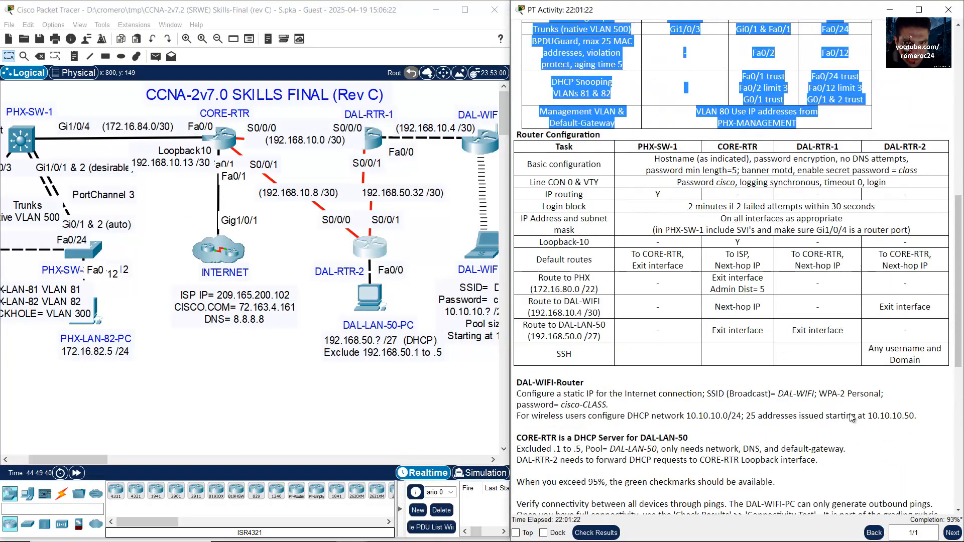
{"action": "scroll", "coordinate": [852, 417], "scroll_direction": "down", "scroll_amount": 6}
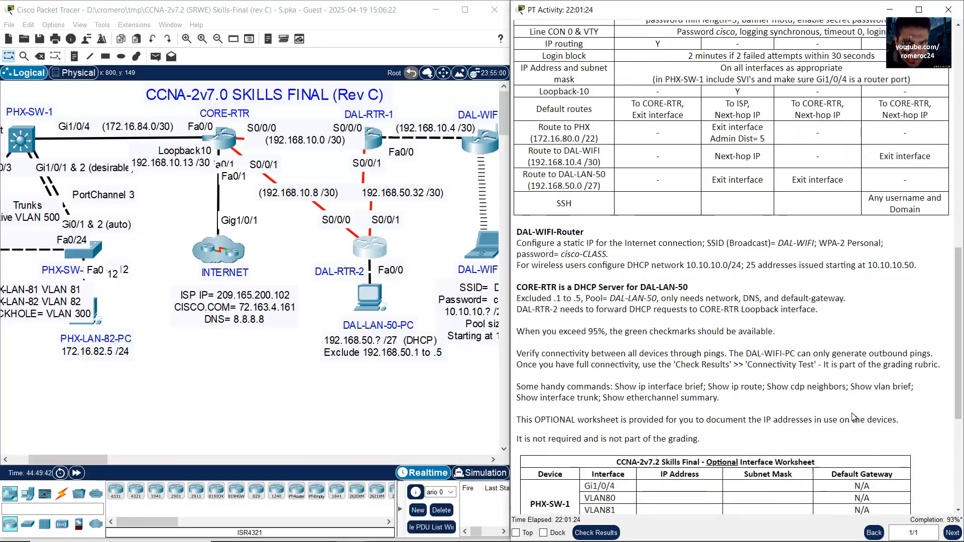
{"action": "scroll", "coordinate": [655, 312], "scroll_direction": "up", "scroll_amount": 9}
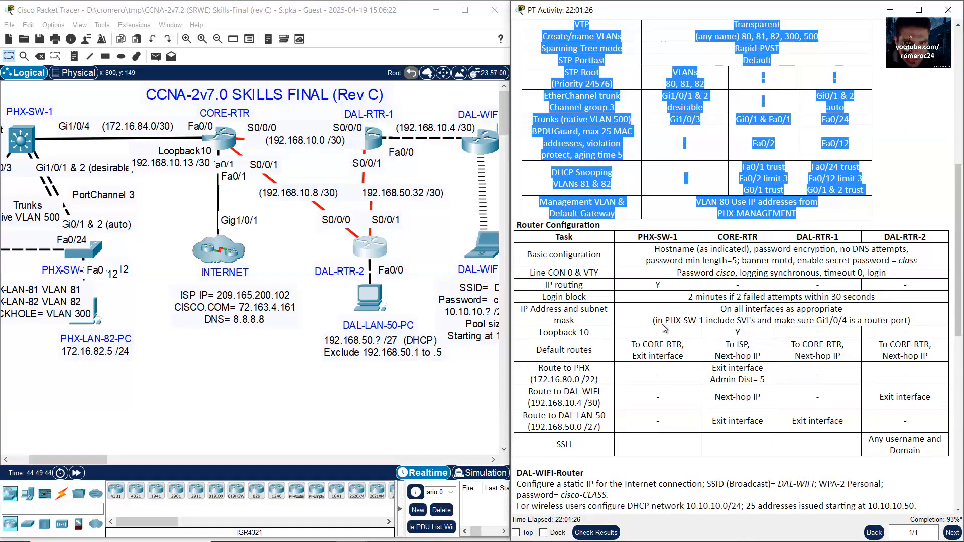
{"action": "left_click", "coordinate": [912, 183]}
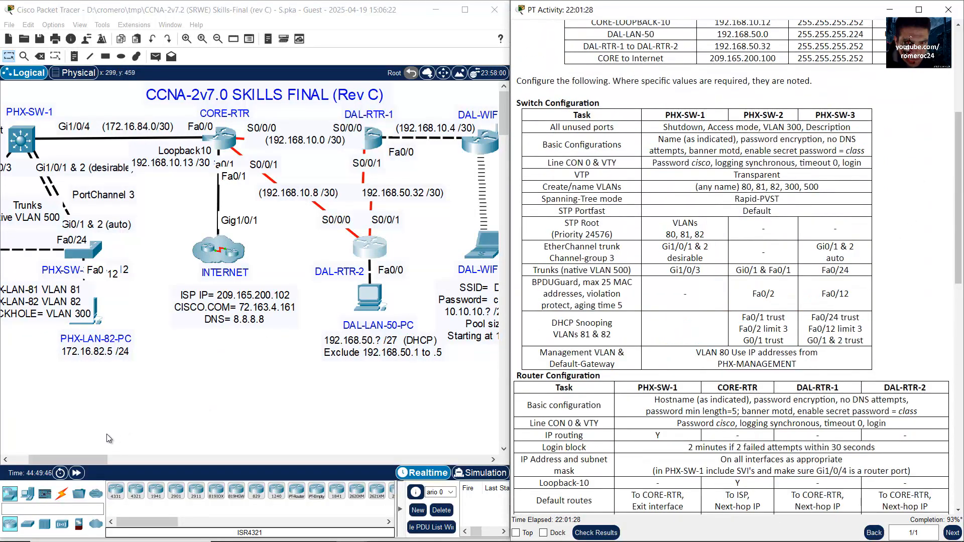
{"action": "left_click_drag", "start_coordinate": [40, 460], "coordinate": [20, 446]}
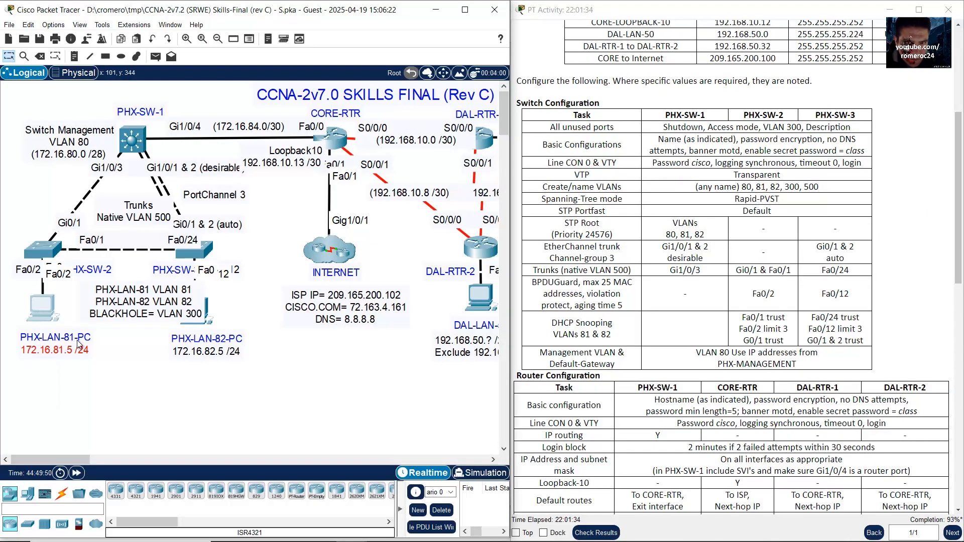
{"action": "left_click", "coordinate": [54, 307]}
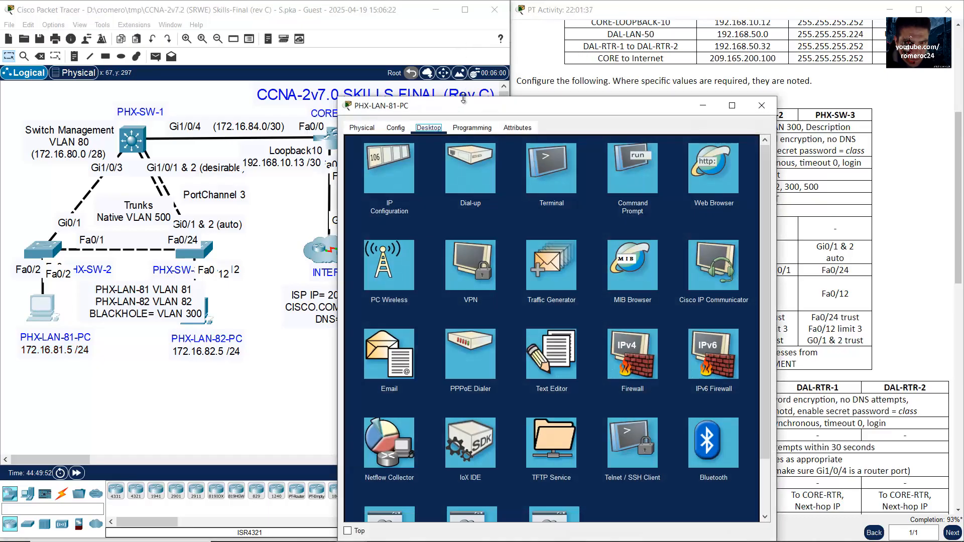
{"action": "left_click_drag", "start_coordinate": [466, 104], "coordinate": [634, 37]}
Step: Ping 172.16.82.5 from PHX-LAN-81-PC with 0% loss, then open PHX-SW-2
{"action": "left_click", "coordinate": [800, 118]}
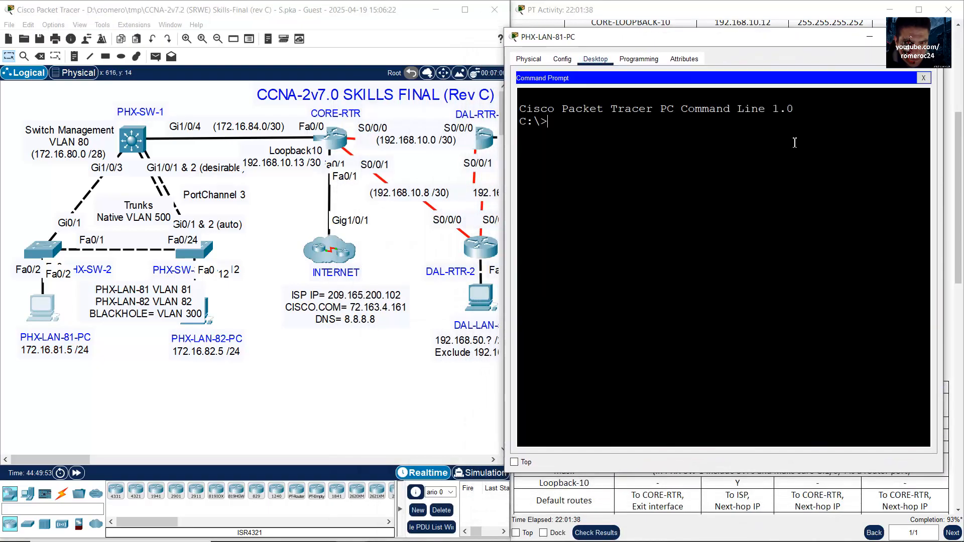
{"action": "type", "text": "ping "}
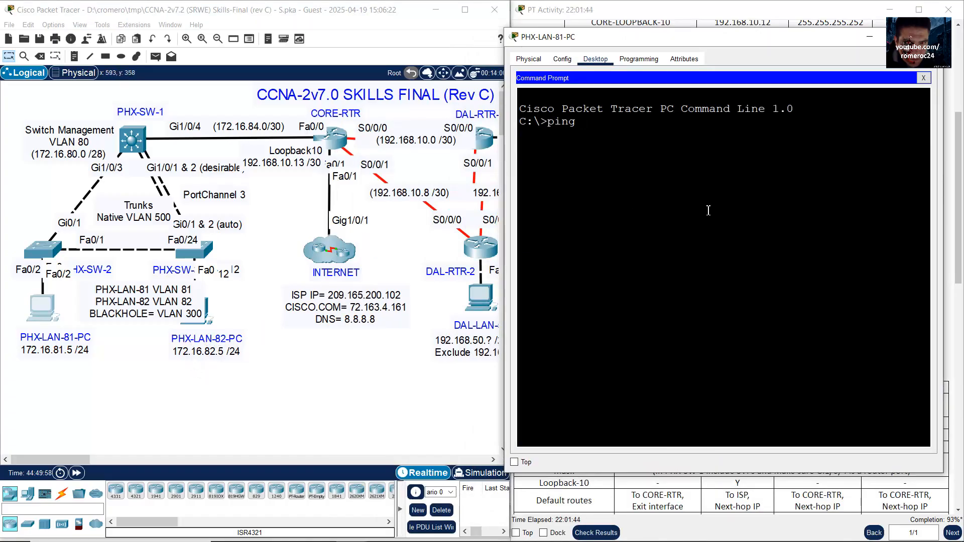
{"action": "type", "text": "172.16.82.5"}
{"action": "key", "text": "Return"}
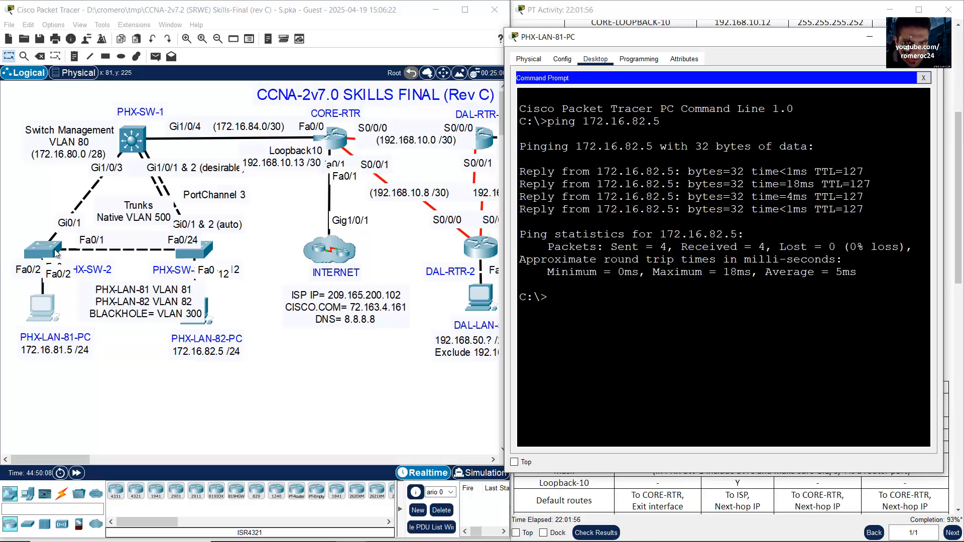
{"action": "left_click_drag", "start_coordinate": [18, 214], "coordinate": [64, 261]}
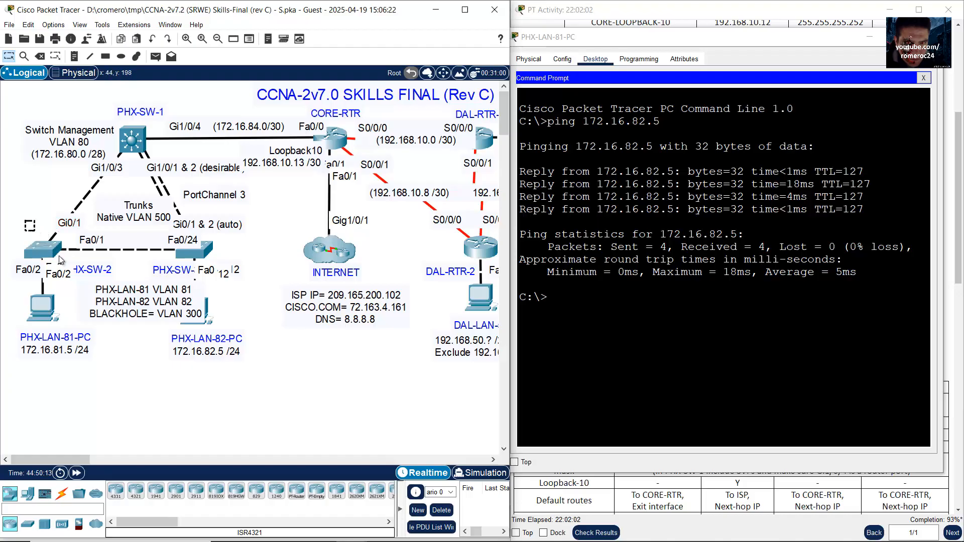
{"action": "left_click", "coordinate": [51, 251]}
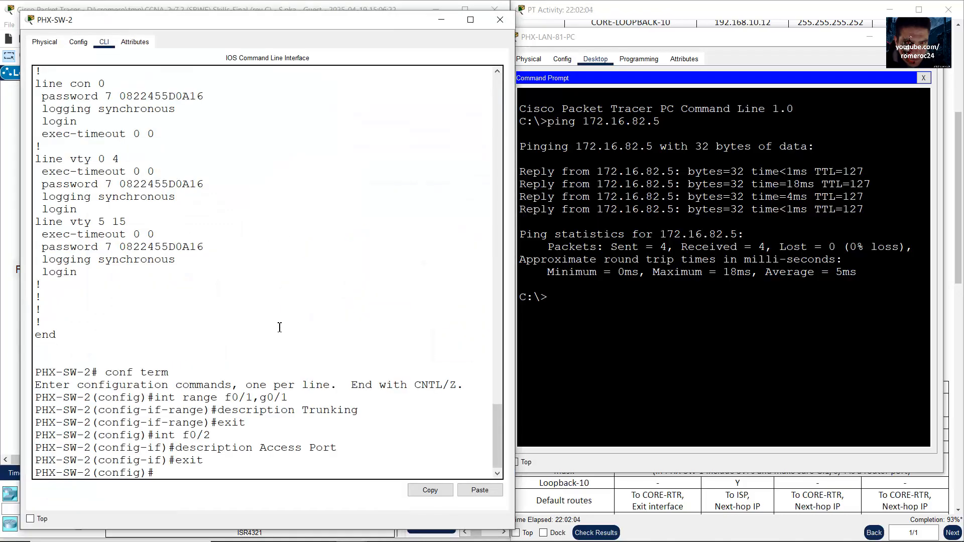
Step: Note PHX-SW-2's Vlan80 address 172.16.80.2 and ping it from PHX-LAN-81-PC
{"action": "scroll", "coordinate": [280, 327], "scroll_direction": "up", "scroll_amount": 8}
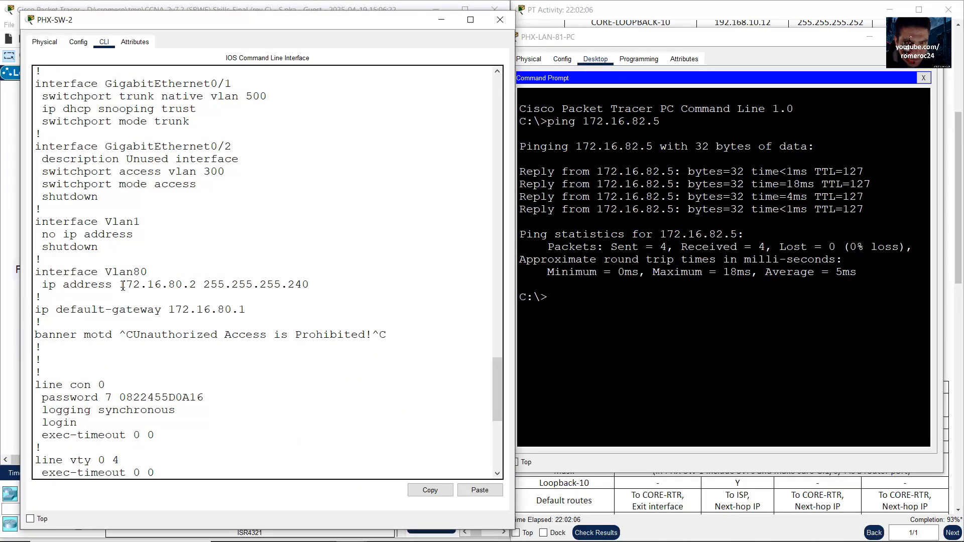
{"action": "left_click_drag", "start_coordinate": [120, 285], "coordinate": [201, 285]}
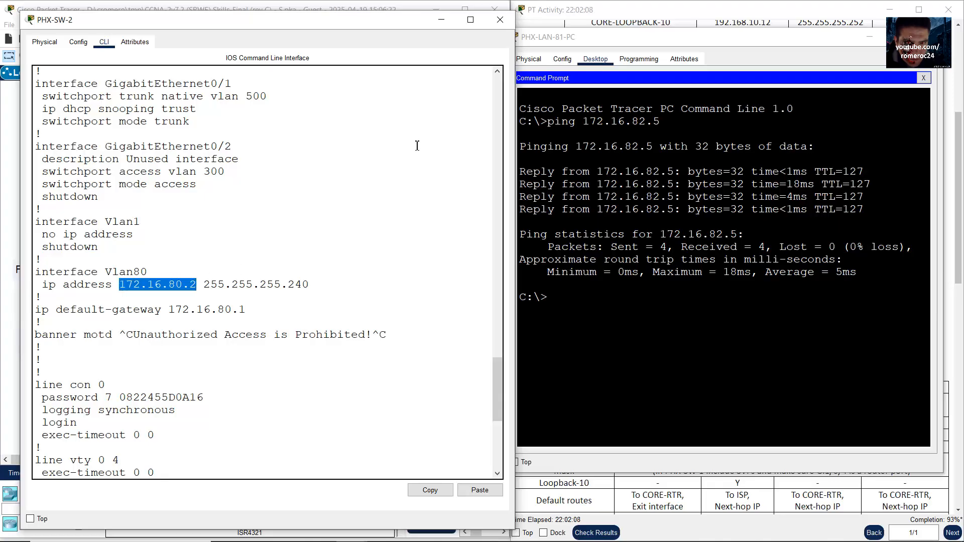
{"action": "left_click", "coordinate": [440, 20]}
{"action": "type", "text": "ping 172.16.80."}
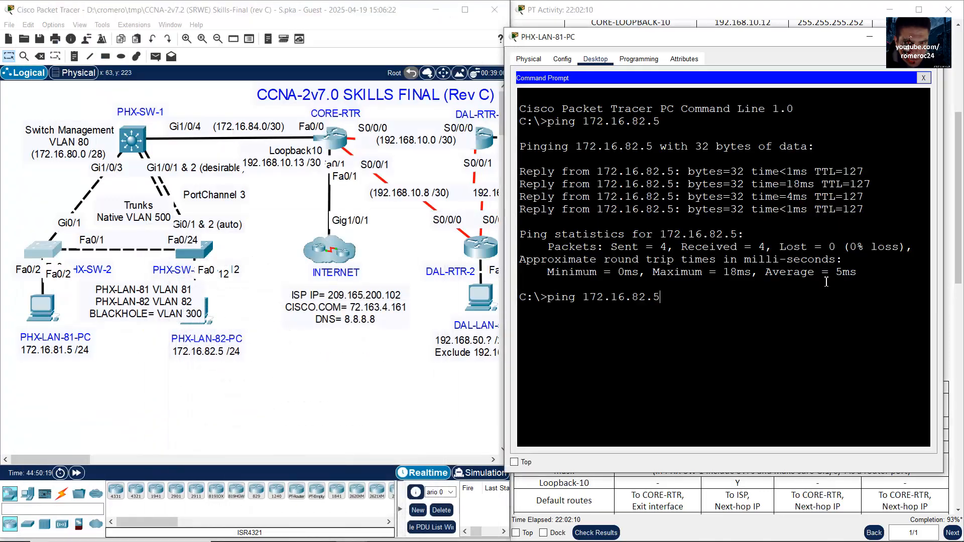
{"action": "type", "text": "2"}
{"action": "key", "text": "Return"}
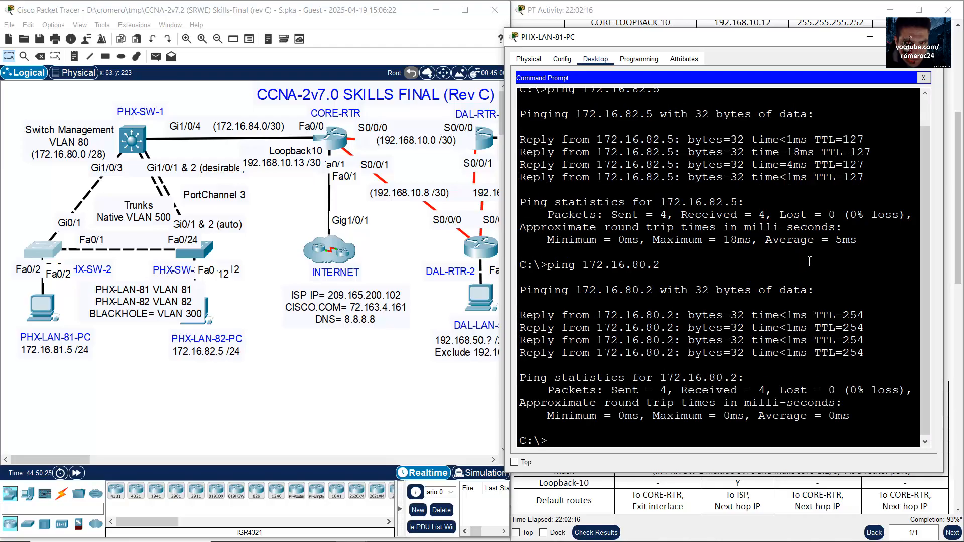
Step: Ping 172.16.80.3 twice until all four replies return, then start a ping to 72.163.4
{"action": "key", "text": "Up"}
{"action": "key", "text": "BackSpace"}
{"action": "type", "text": "3"}
{"action": "key", "text": "Return"}
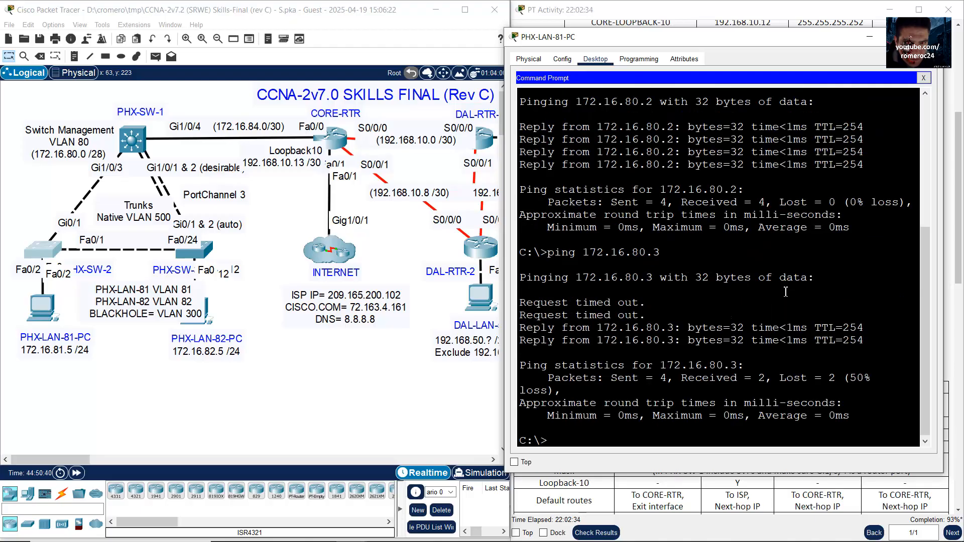
{"action": "key", "text": "Up"}
{"action": "key", "text": "Return"}
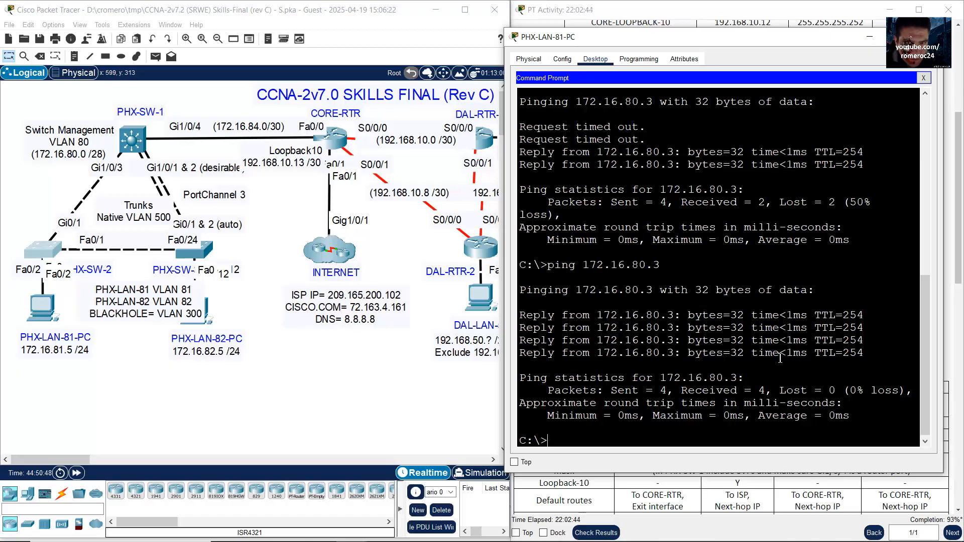
{"action": "type", "text": "ping 72.163.4.136"}
Step: Ping 72.163.4.161 twice until it replies with 0% loss
{"action": "key", "text": "BackSpace"}
{"action": "key", "text": "BackSpace"}
{"action": "type", "text": "6"}
{"action": "key", "text": "Return"}
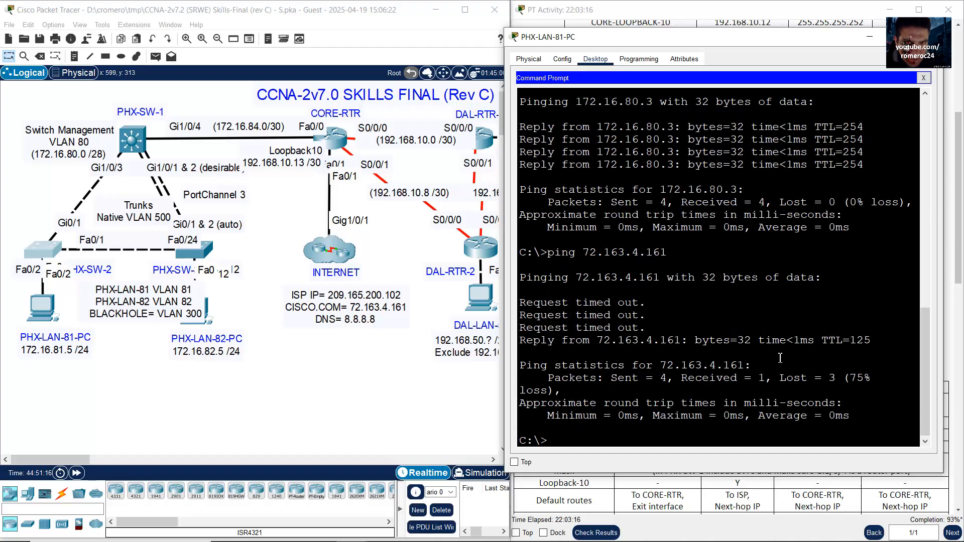
{"action": "key", "text": "Up"}
{"action": "key", "text": "Return"}
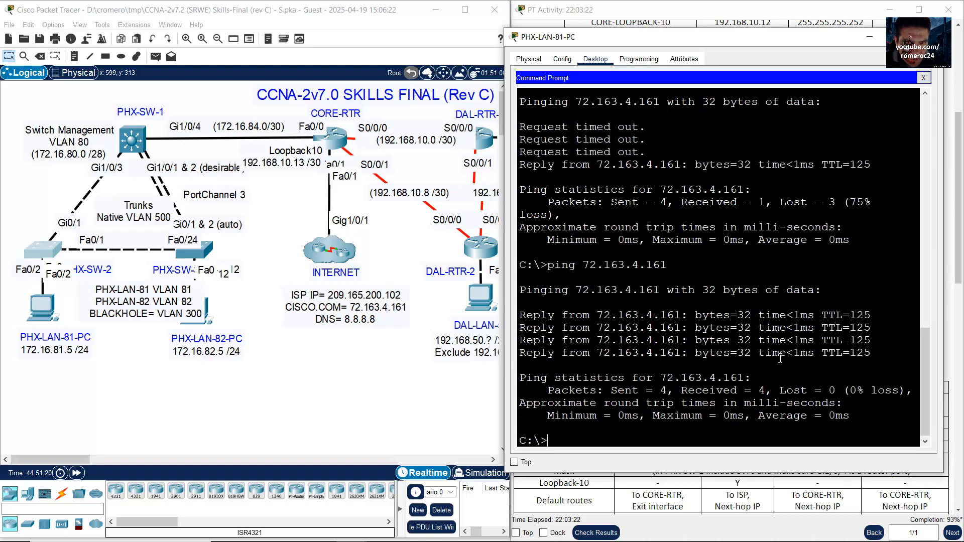
Step: Ping 8.8.8.8 and cisco.com, both with 0% loss
{"action": "type", "text": "ping 8.8.8.8"}
{"action": "key", "text": "Return"}
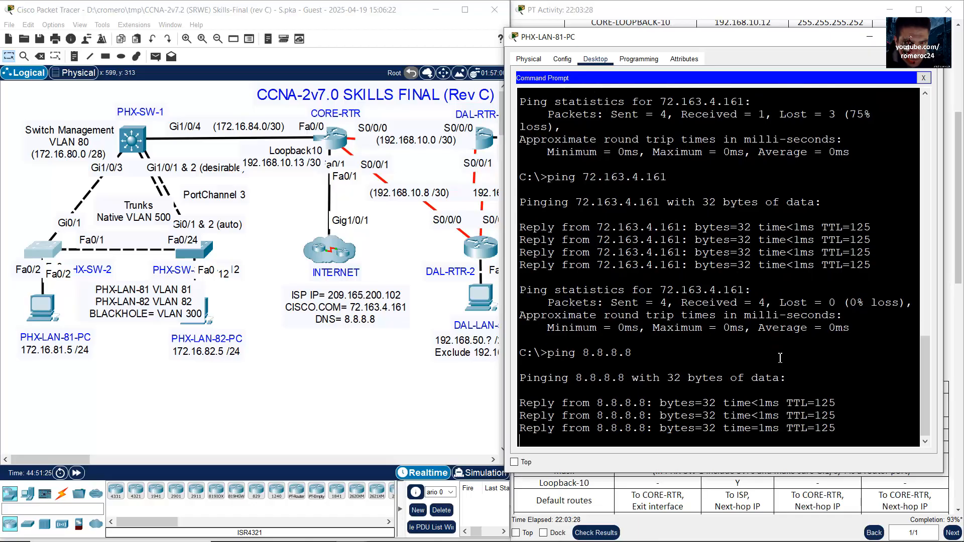
{"action": "type", "text": "ping c"}
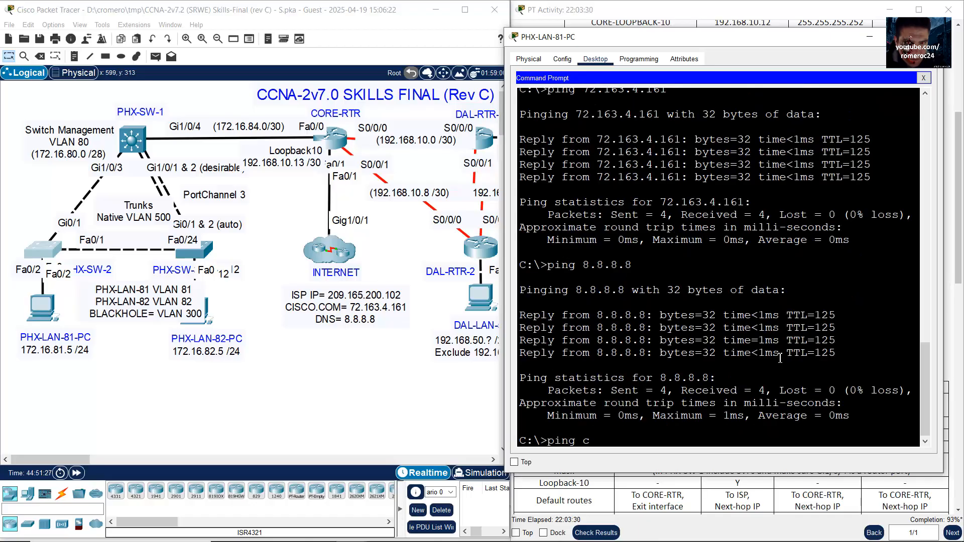
{"action": "type", "text": "isco.com"}
{"action": "key", "text": "Return"}
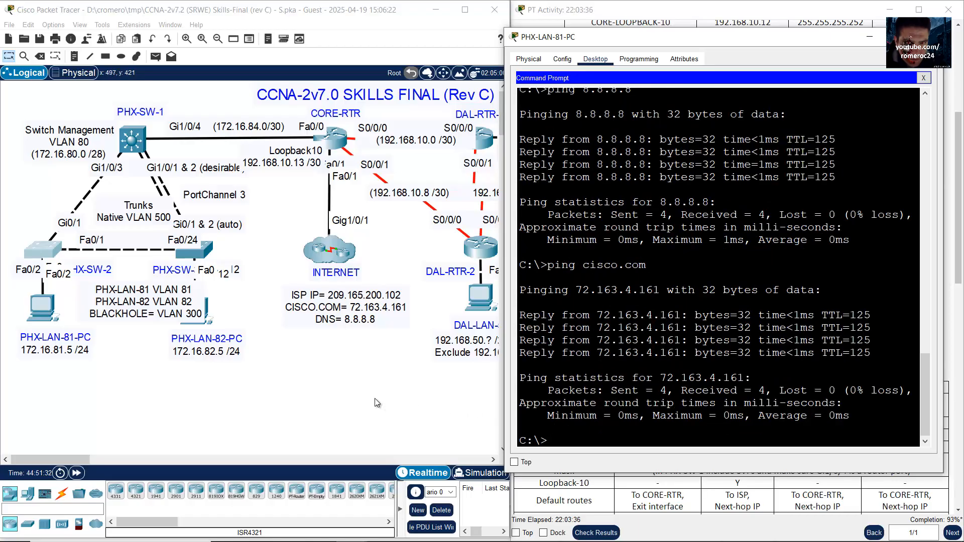
Step: Open DAL-LAN-50-PC's IP Configuration from its Desktop
{"action": "left_click", "coordinate": [95, 460]}
{"action": "scroll", "coordinate": [95, 461], "scroll_direction": "right", "scroll_amount": 3}
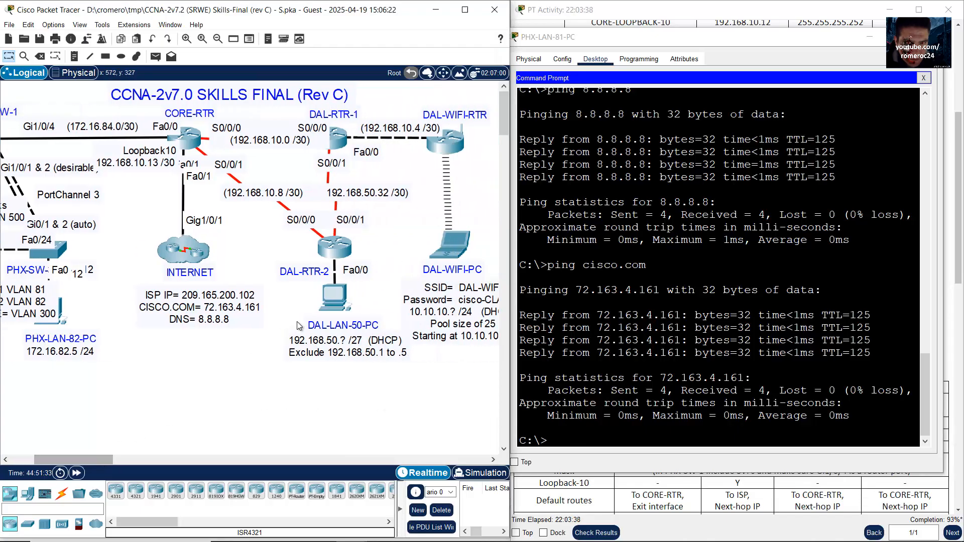
{"action": "left_click", "coordinate": [333, 298]}
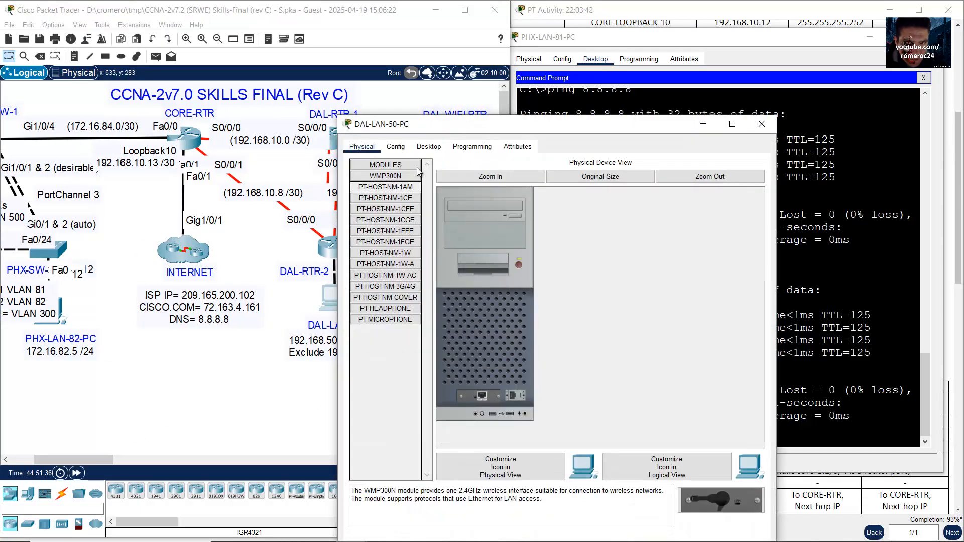
{"action": "left_click", "coordinate": [427, 146]}
{"action": "left_click", "coordinate": [395, 179]}
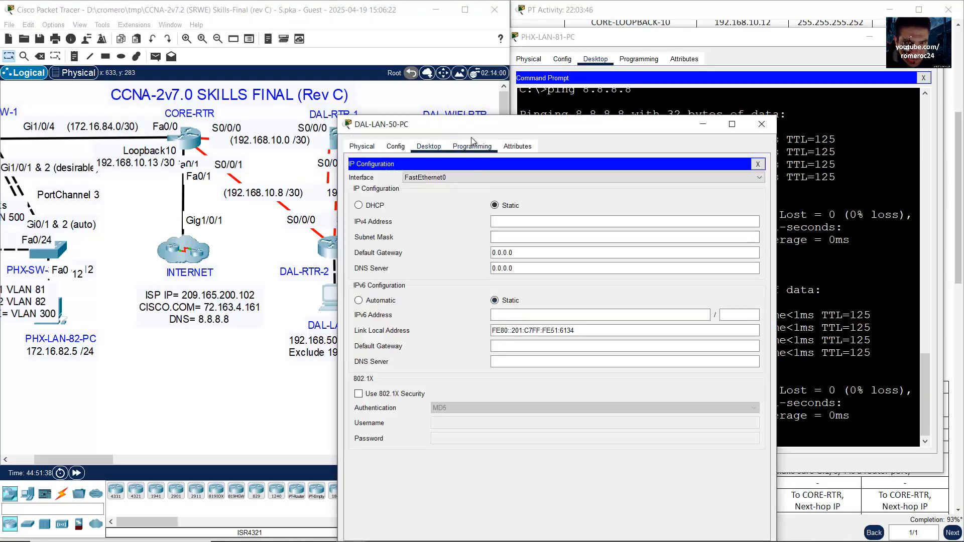
{"action": "left_click_drag", "start_coordinate": [477, 129], "coordinate": [592, 52]}
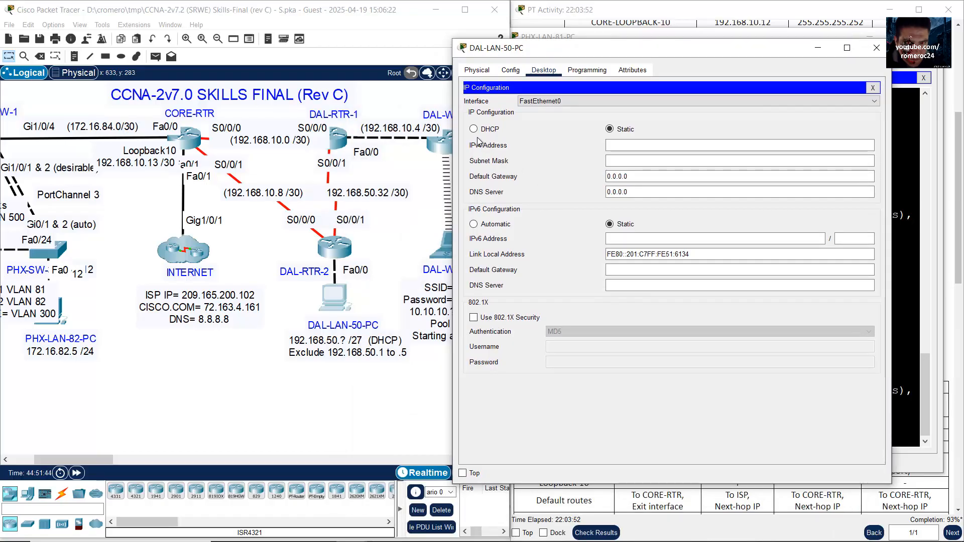
Step: Switch DAL-LAN-50-PC to DHCP, getting 192.168.50.6, gateway 192.168.50.1 and DNS 8.8.8.8
{"action": "left_click", "coordinate": [396, 236]}
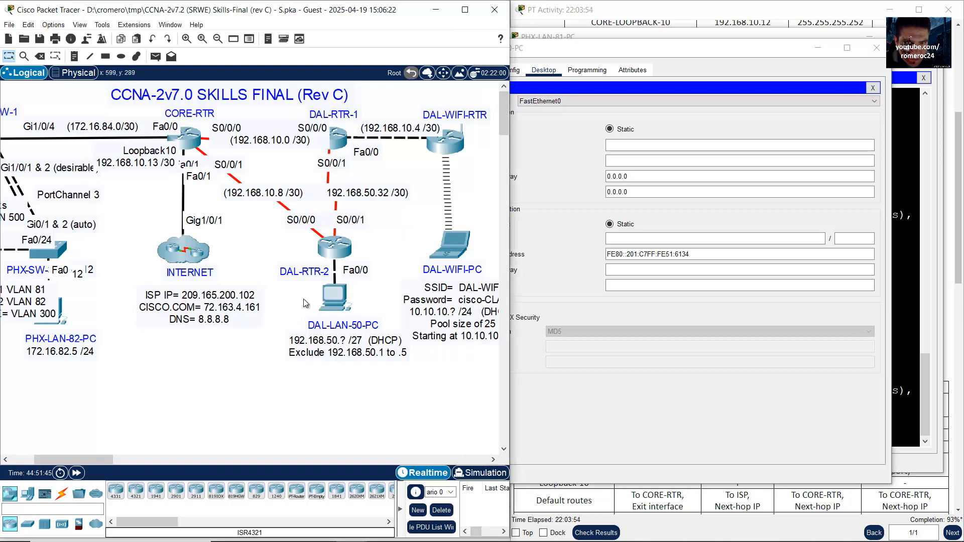
{"action": "left_click_drag", "start_coordinate": [304, 303], "coordinate": [380, 347]}
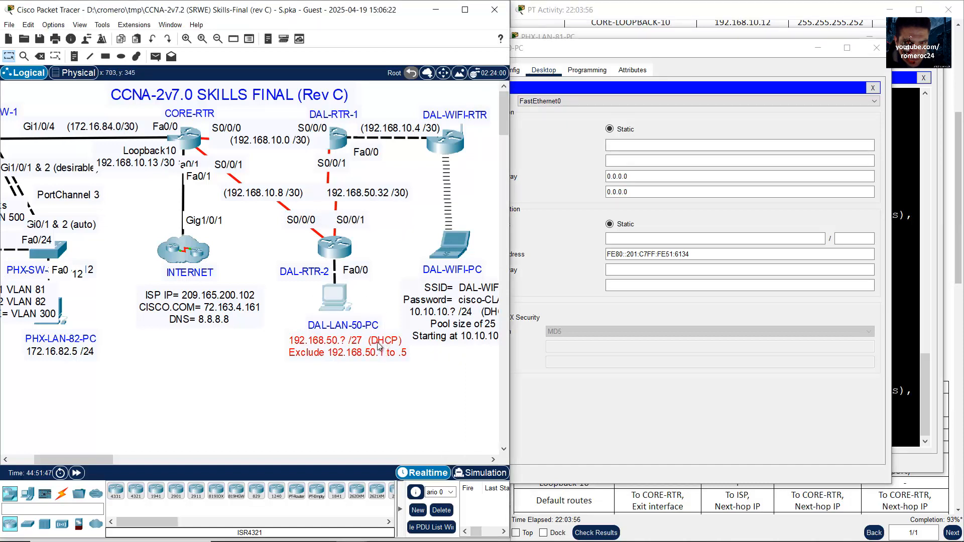
{"action": "left_click", "coordinate": [571, 142]}
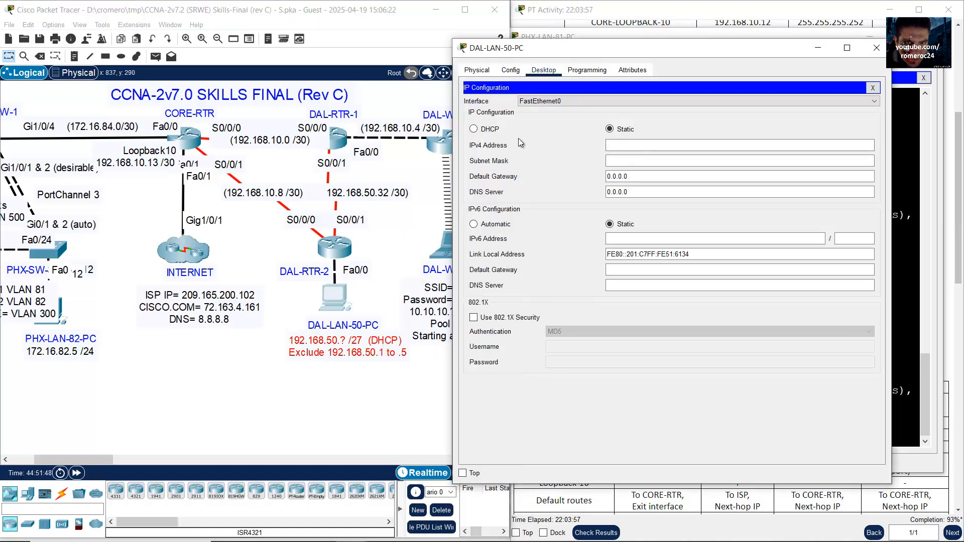
{"action": "left_click", "coordinate": [474, 129]}
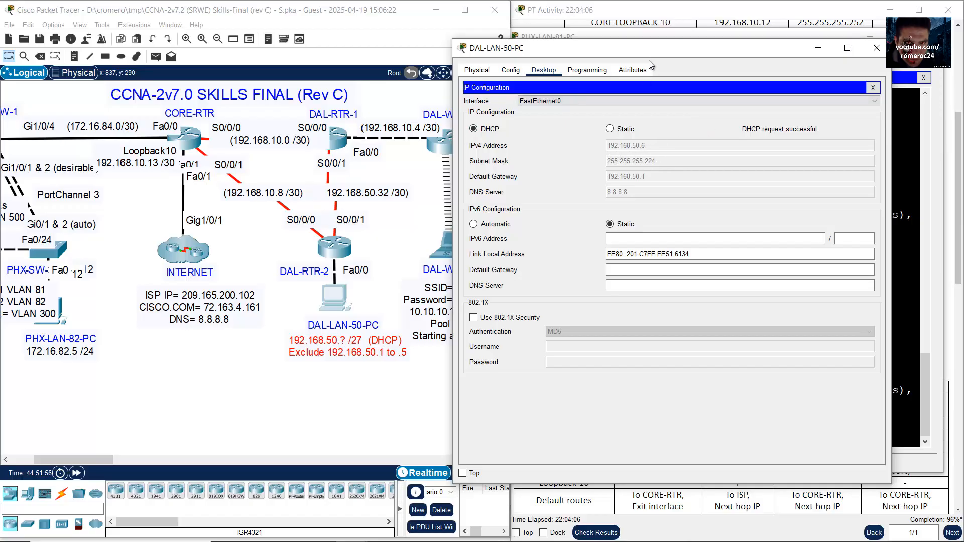
{"action": "left_click_drag", "start_coordinate": [648, 49], "coordinate": [596, 58]}
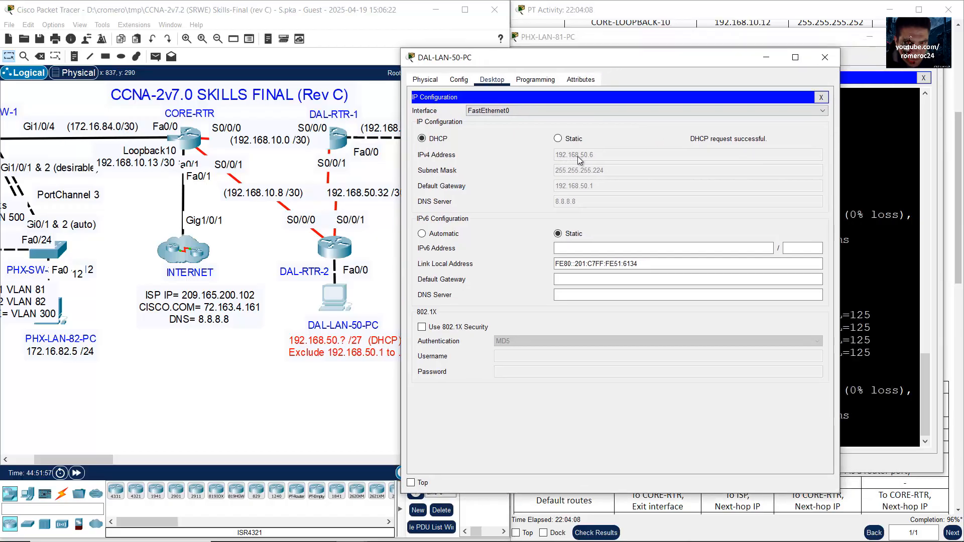
{"action": "left_click", "coordinate": [825, 57]}
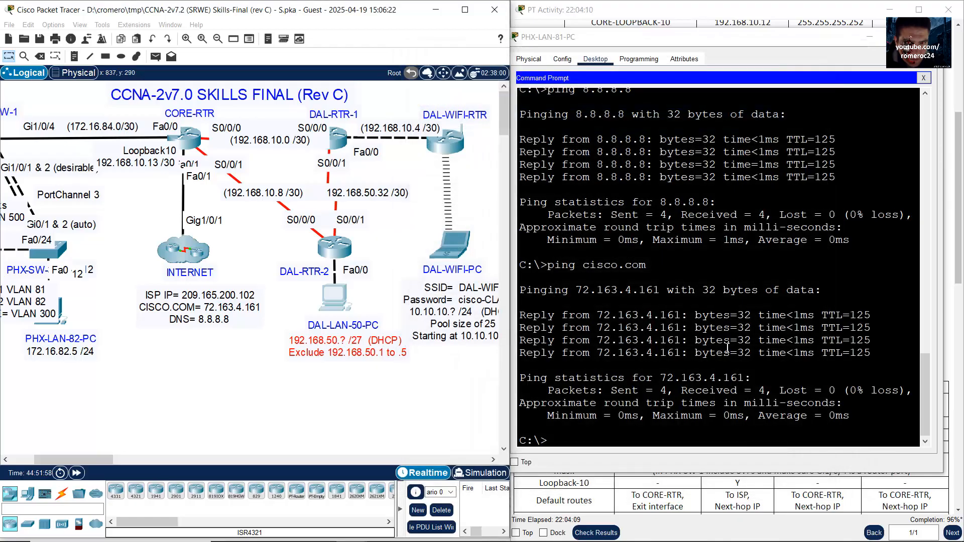
Step: Ping 192.168.50.6 twice from PHX-LAN-81-PC with 0% loss, then minimize the PC window
{"action": "left_click", "coordinate": [727, 348]}
{"action": "type", "text": "ping 1"}
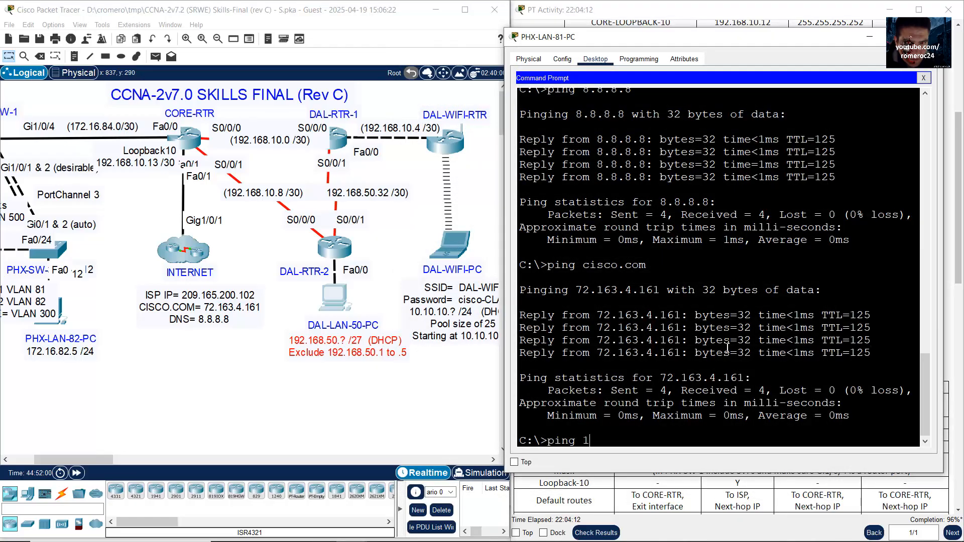
{"action": "type", "text": "92.168.50.6"}
{"action": "key", "text": "Return"}
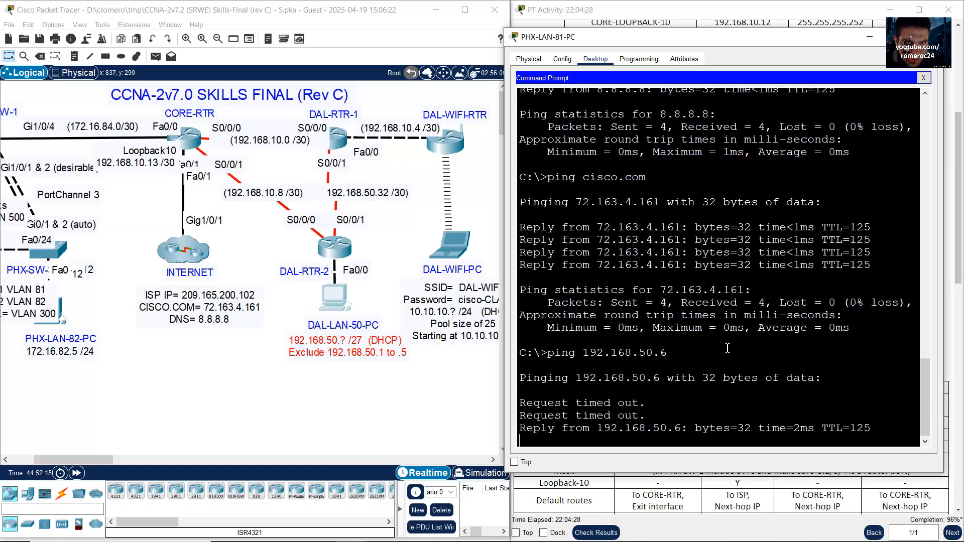
{"action": "key", "text": "Up"}
{"action": "key", "text": "Return"}
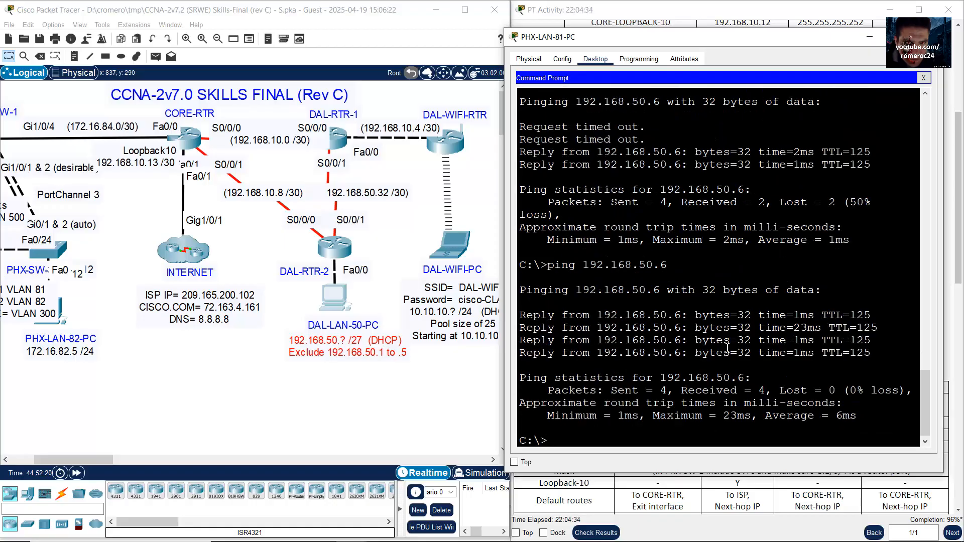
{"action": "left_click", "coordinate": [871, 37]}
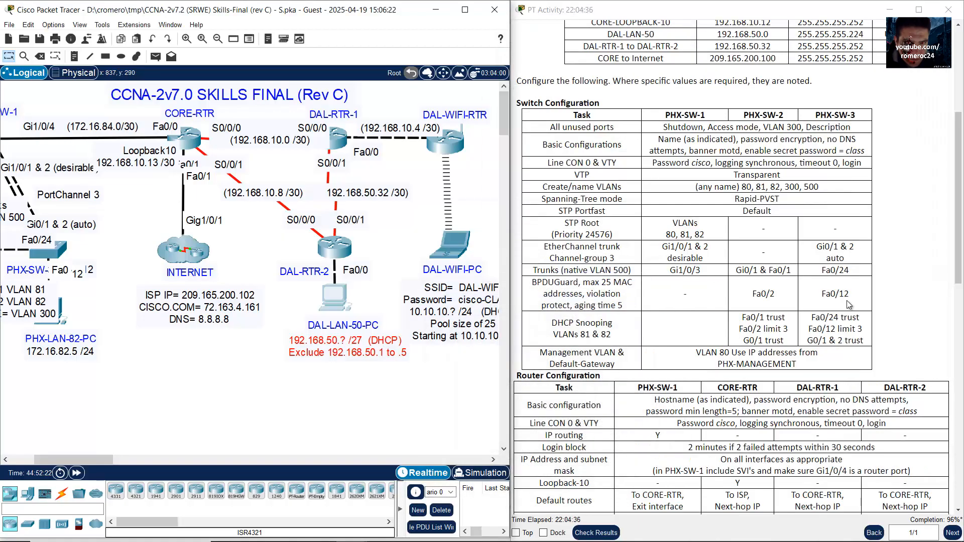
Step: Recheck DAL-LAN-50-PC's DHCP-assigned address 192.168.50.6
{"action": "left_click", "coordinate": [337, 303]}
{"action": "left_click", "coordinate": [392, 171]}
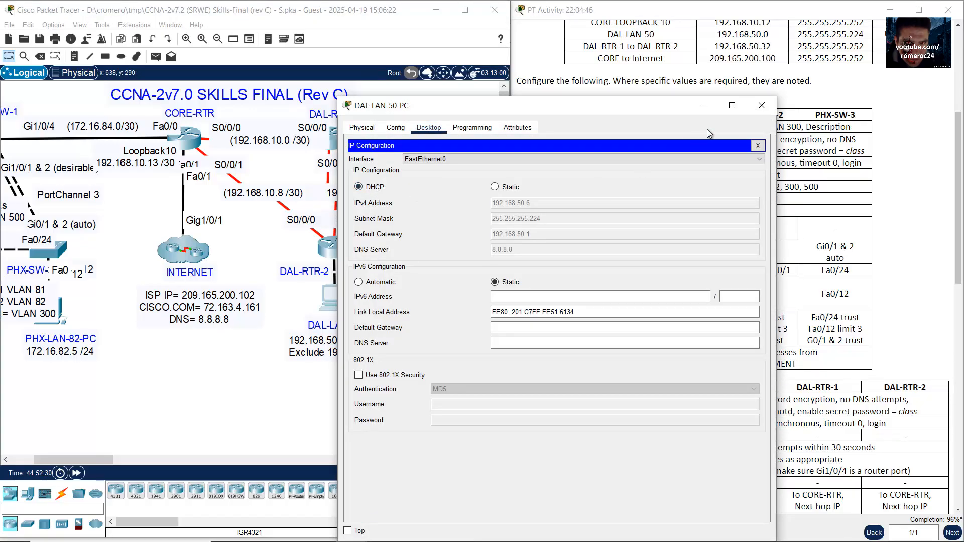
{"action": "left_click", "coordinate": [761, 105]}
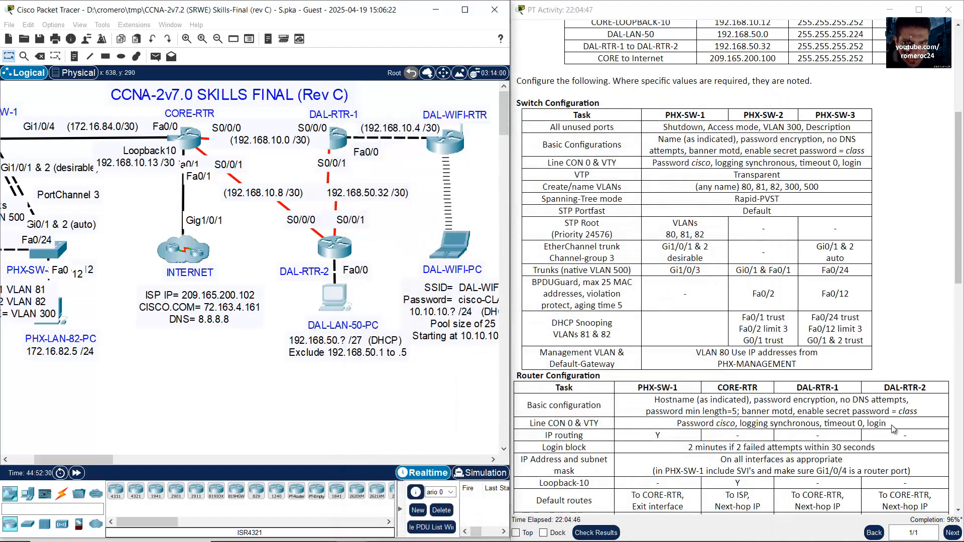
Step: Check results (209/214) and find DAL-RTR-2's login-block Duration marked incorrect in Assessment Items
{"action": "left_click", "coordinate": [608, 533]}
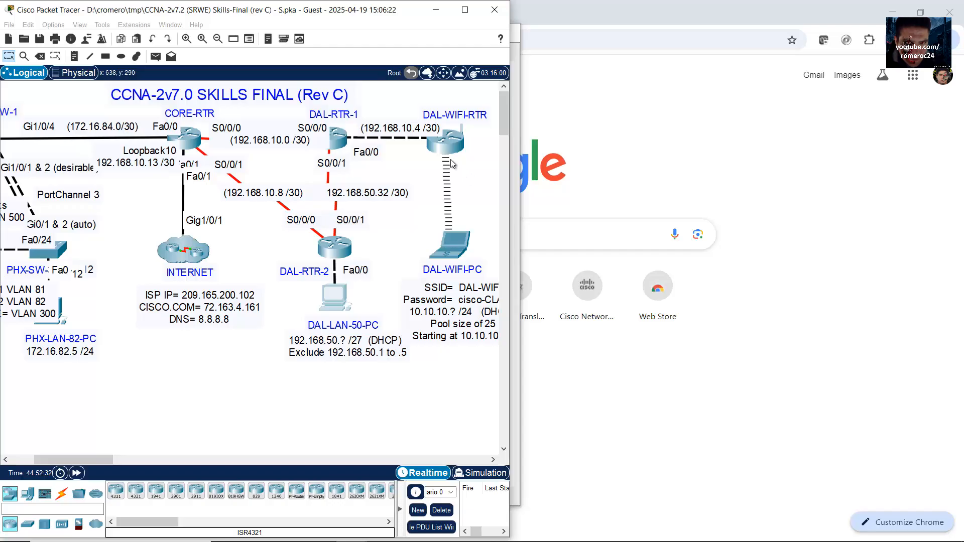
{"action": "left_click", "coordinate": [109, 86]}
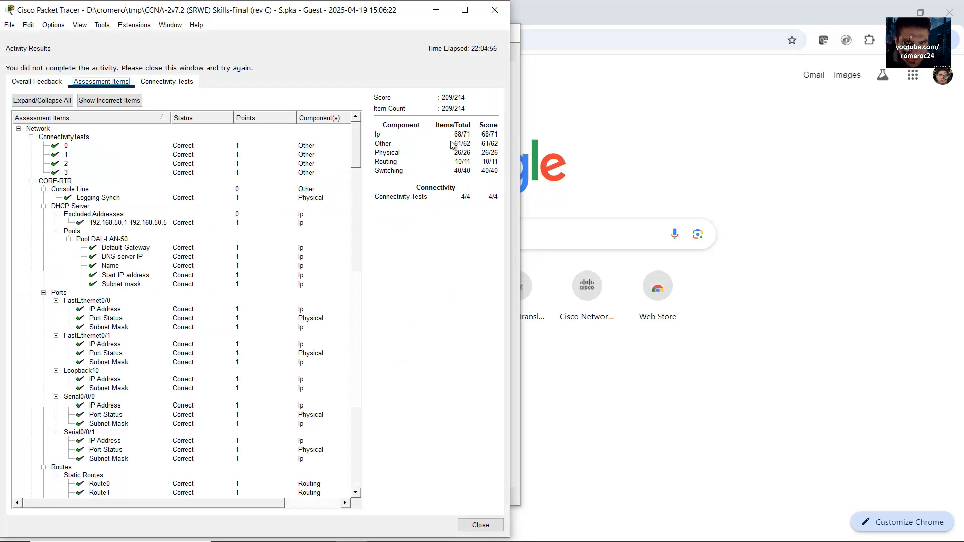
{"action": "left_click_drag", "start_coordinate": [354, 143], "coordinate": [347, 217]}
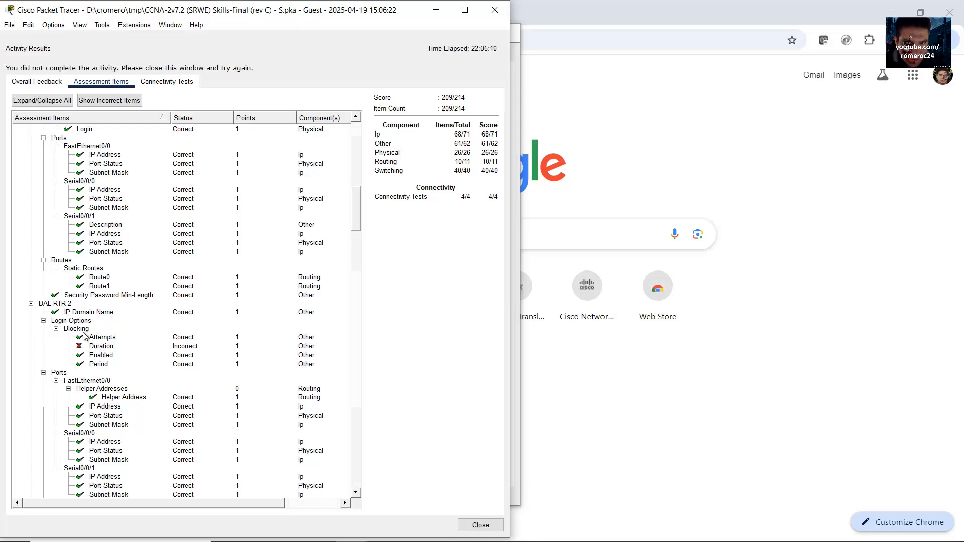
{"action": "scroll", "coordinate": [103, 347], "scroll_direction": "down", "scroll_amount": 4}
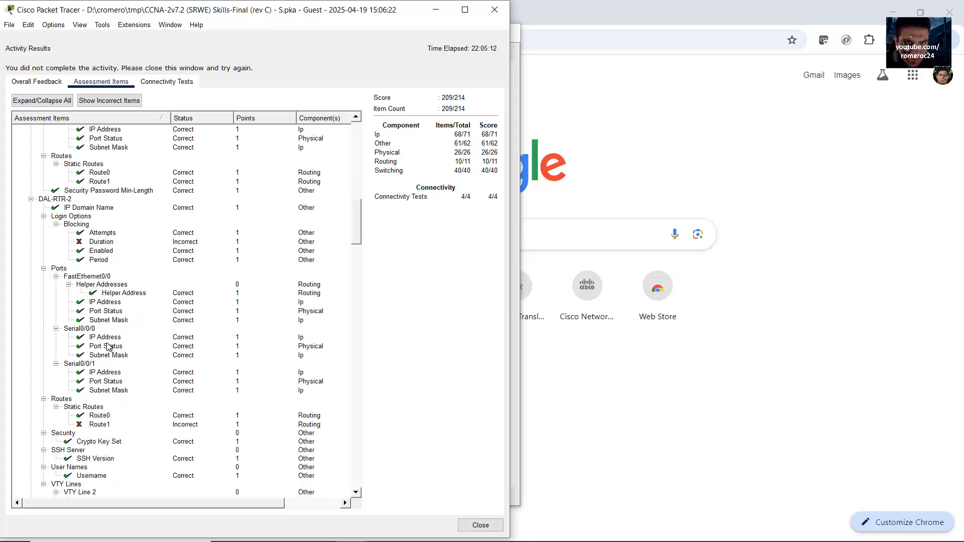
{"action": "scroll", "coordinate": [108, 346], "scroll_direction": "up", "scroll_amount": 3}
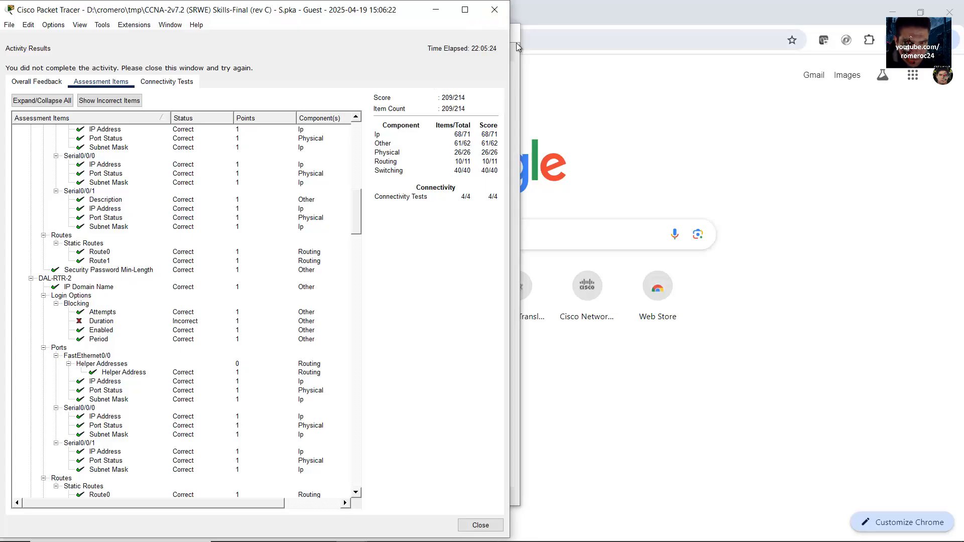
{"action": "left_click", "coordinate": [499, 14]}
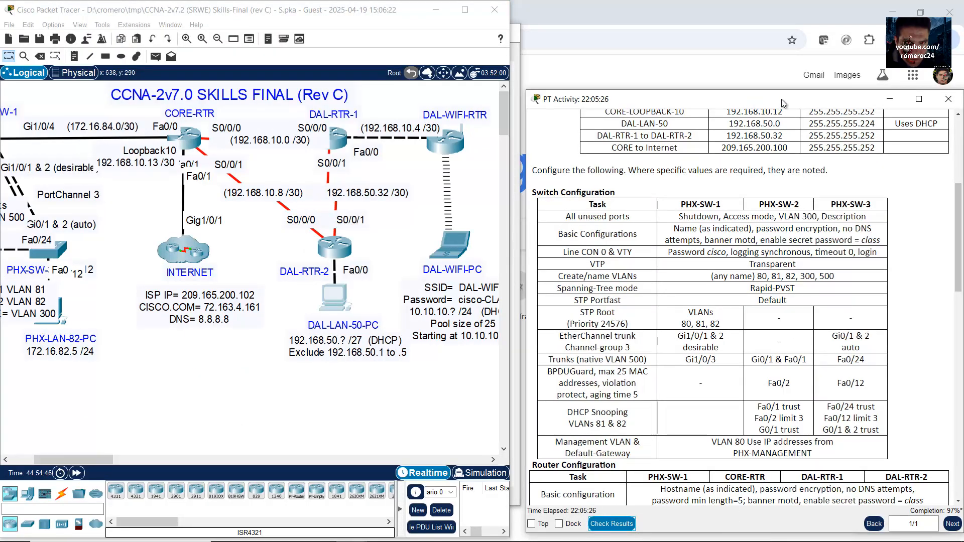
Step: Enlarge the DAL-RTR-2 console and locate its 'login block-for 2 attempts 2 within 30' line
{"action": "key", "text": "super+Right"}
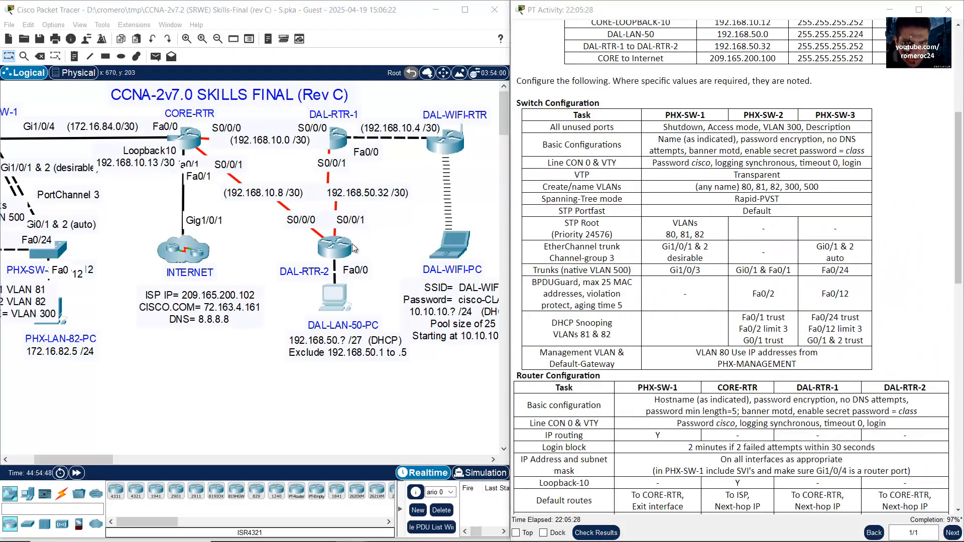
{"action": "left_click", "coordinate": [333, 255]}
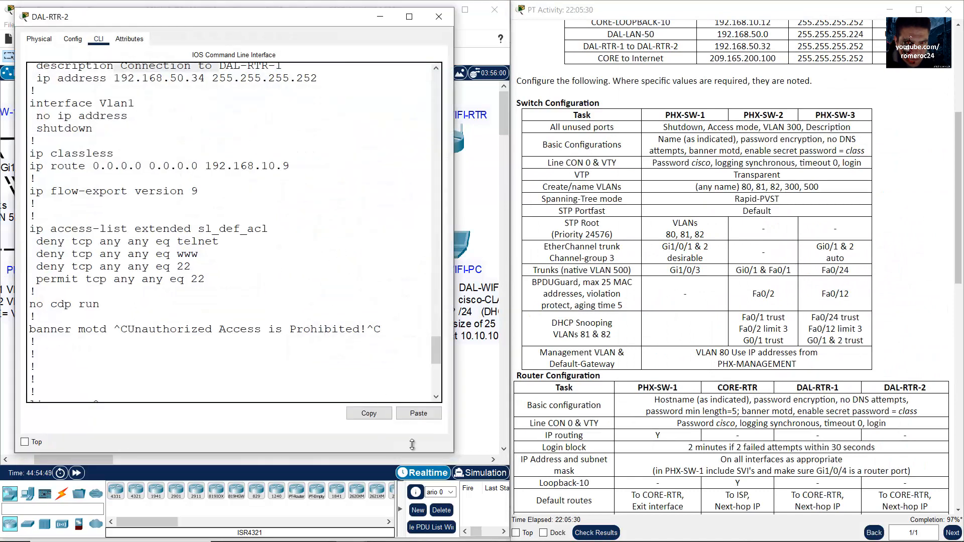
{"action": "left_click_drag", "start_coordinate": [452, 452], "coordinate": [529, 500]}
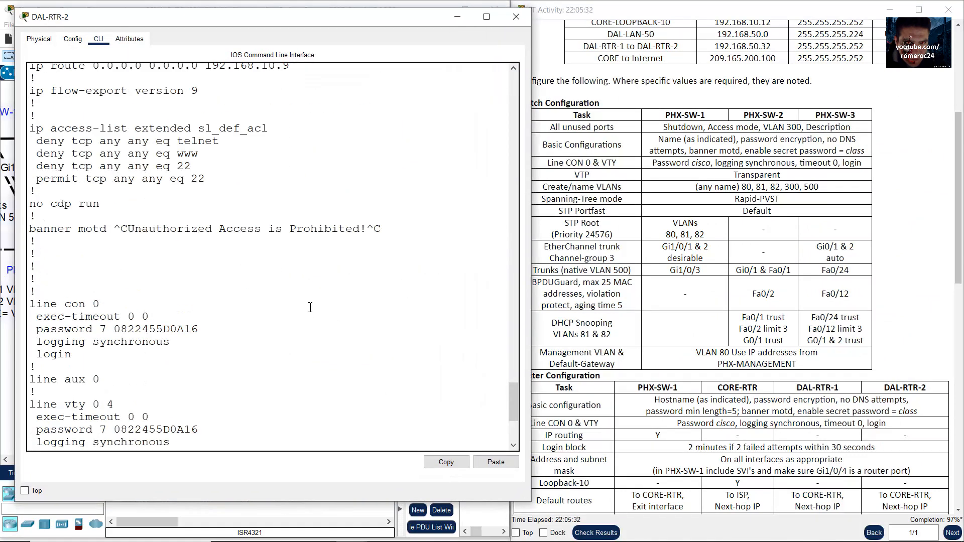
{"action": "scroll", "coordinate": [310, 307], "scroll_direction": "up", "scroll_amount": 8}
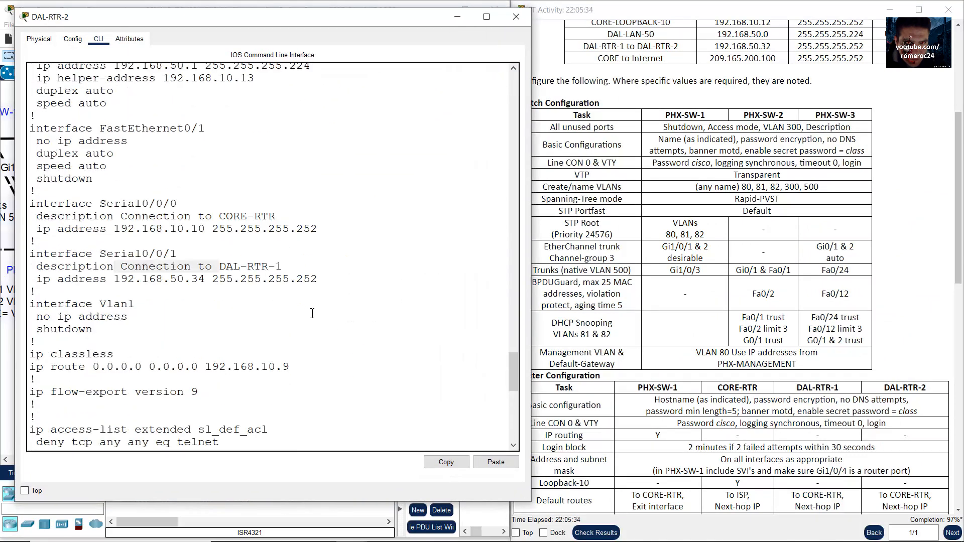
{"action": "scroll", "coordinate": [311, 313], "scroll_direction": "up", "scroll_amount": 18}
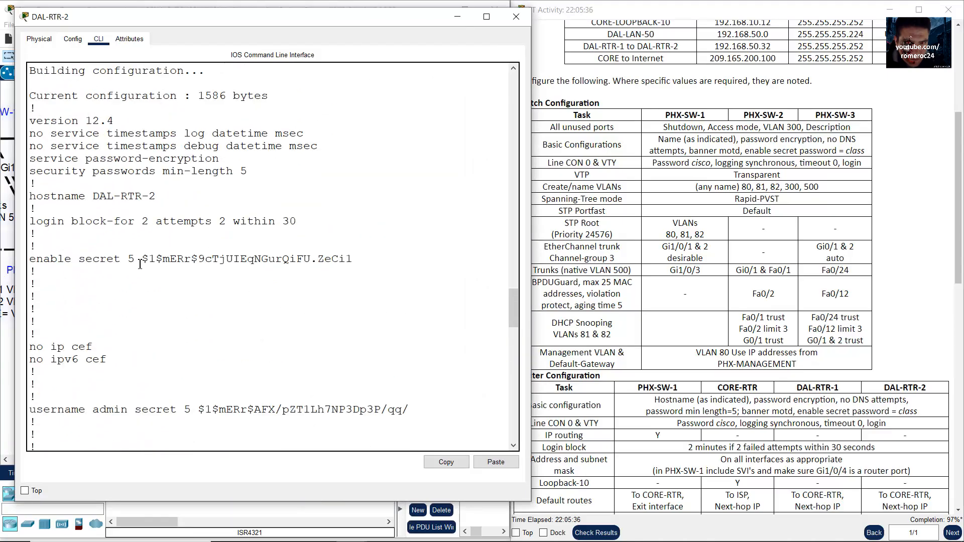
{"action": "left_click_drag", "start_coordinate": [43, 223], "coordinate": [232, 228]}
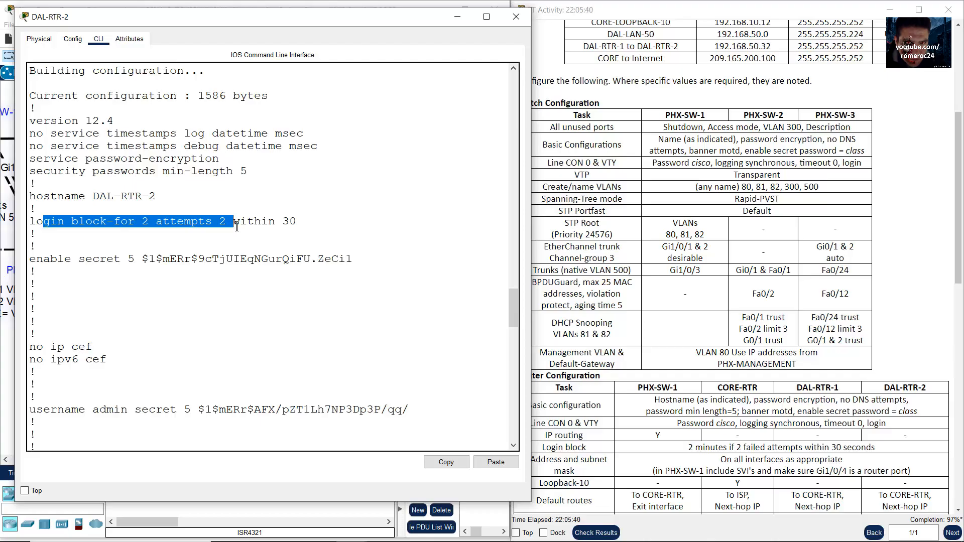
{"action": "left_click", "coordinate": [56, 231]}
{"action": "left_click_drag", "start_coordinate": [43, 223], "coordinate": [286, 231]}
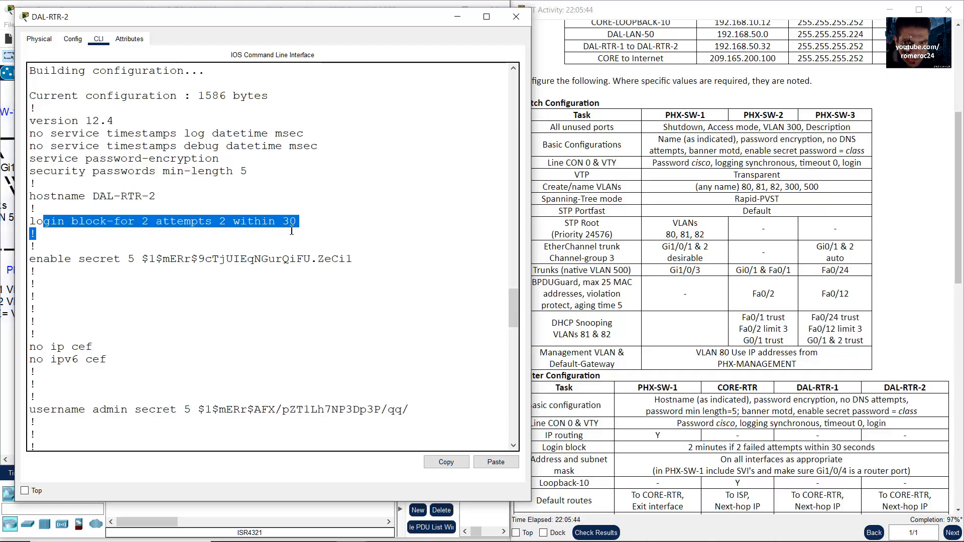
{"action": "left_click", "coordinate": [291, 231]}
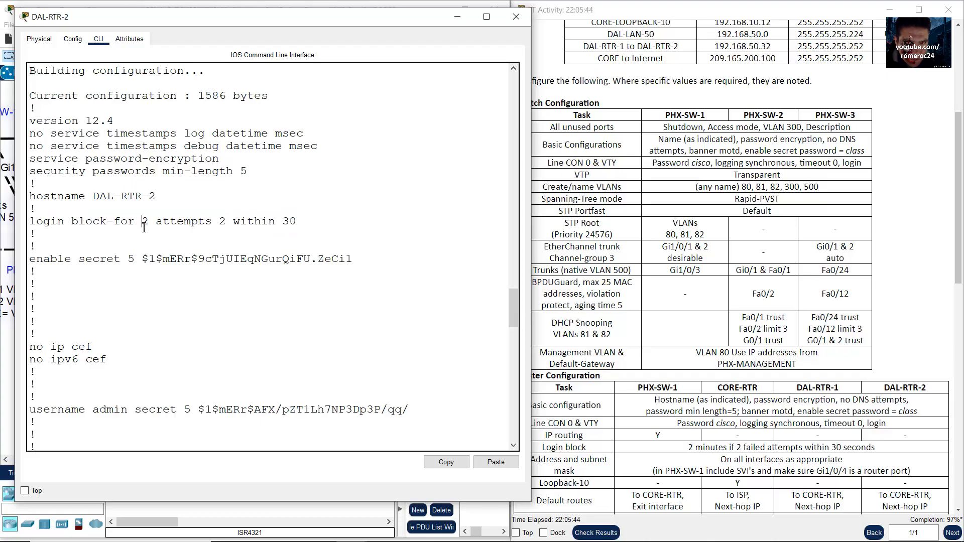
Step: Bring up the Router Configuration table's 2-minute login block requirement for PHX-SW-1 through DAL-RTR-2
{"action": "left_click", "coordinate": [957, 240]}
{"action": "left_click", "coordinate": [959, 289]}
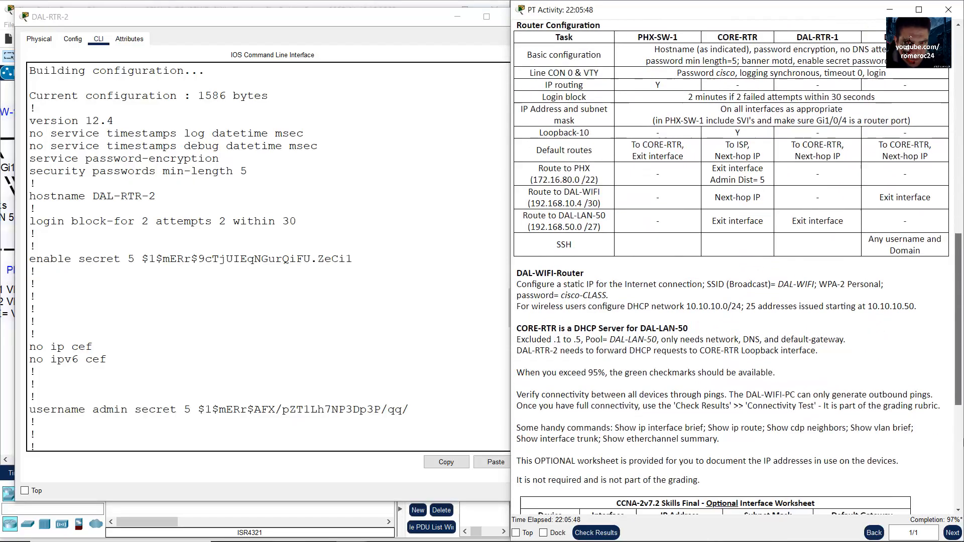
{"action": "left_click_drag", "start_coordinate": [957, 401], "coordinate": [952, 401]}
{"action": "double_click", "coordinate": [145, 222]}
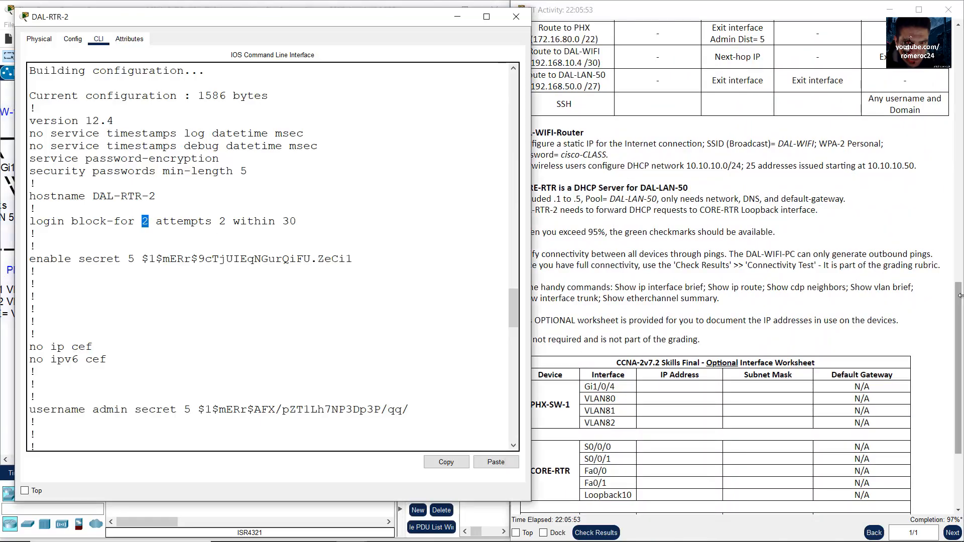
{"action": "left_click_drag", "start_coordinate": [960, 369], "coordinate": [960, 270]}
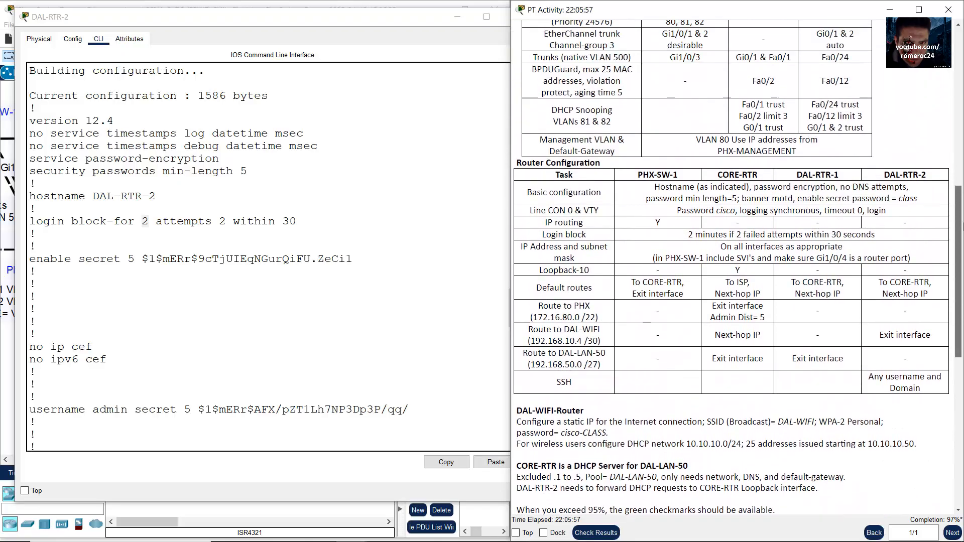
{"action": "left_click_drag", "start_coordinate": [963, 227], "coordinate": [960, 218]}
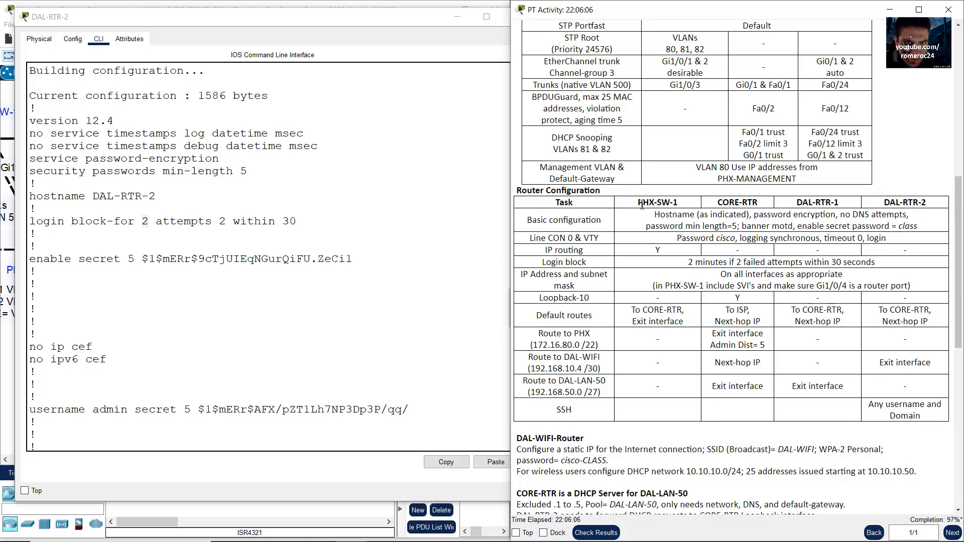
{"action": "double_click", "coordinate": [658, 204]}
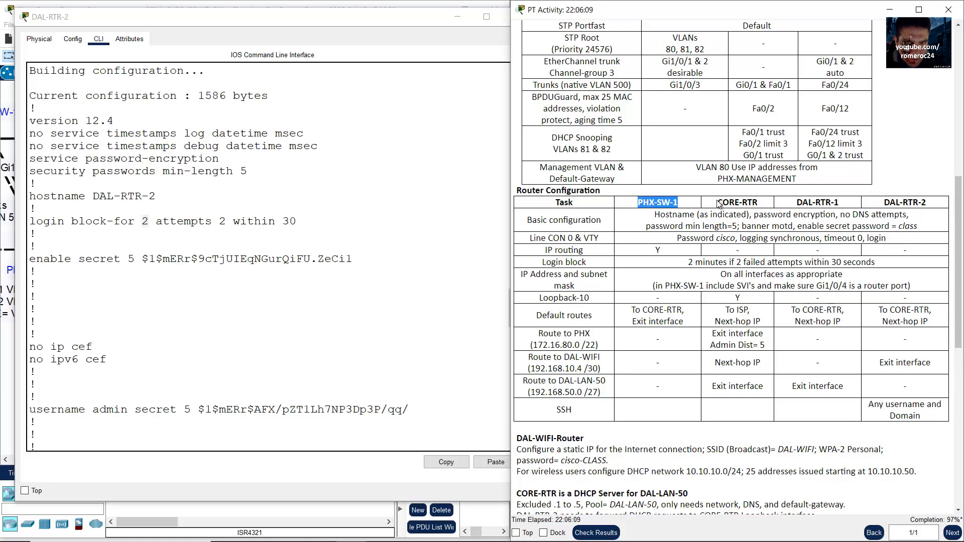
{"action": "left_click_drag", "start_coordinate": [717, 202], "coordinate": [942, 205]}
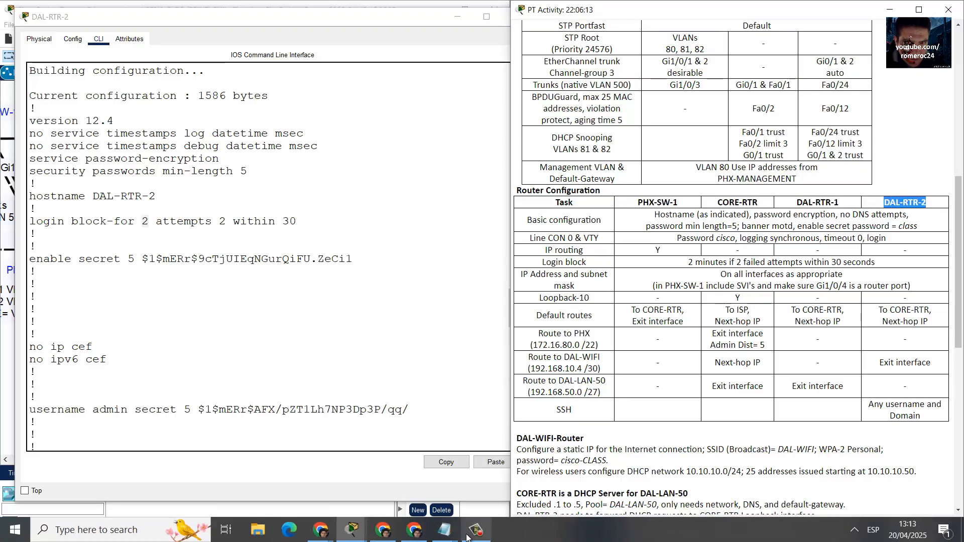
Step: In Notepad, duplicate the login block-for line and change its block duration to 120
{"action": "left_click", "coordinate": [452, 536]}
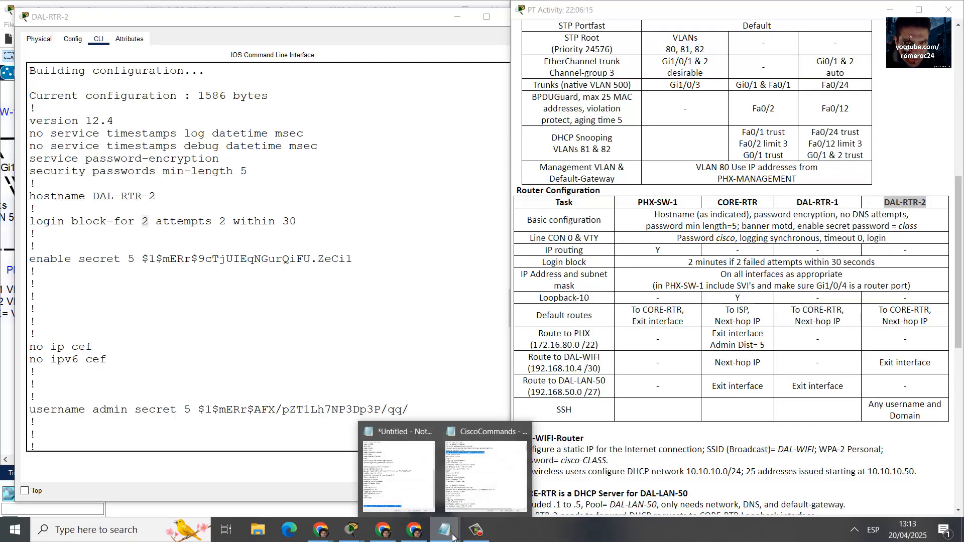
{"action": "left_click", "coordinate": [399, 467]}
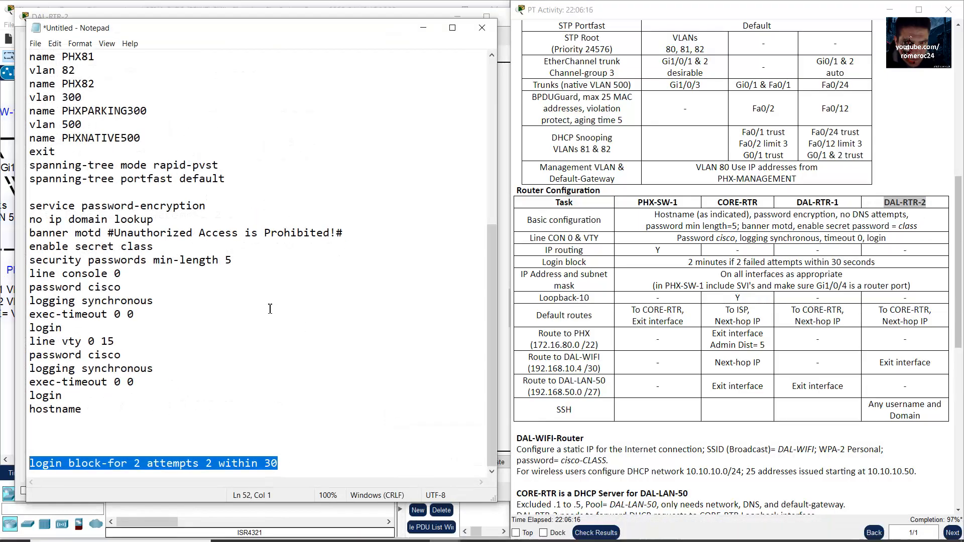
{"action": "left_click", "coordinate": [66, 455]}
{"action": "triple_click", "coordinate": [50, 465]}
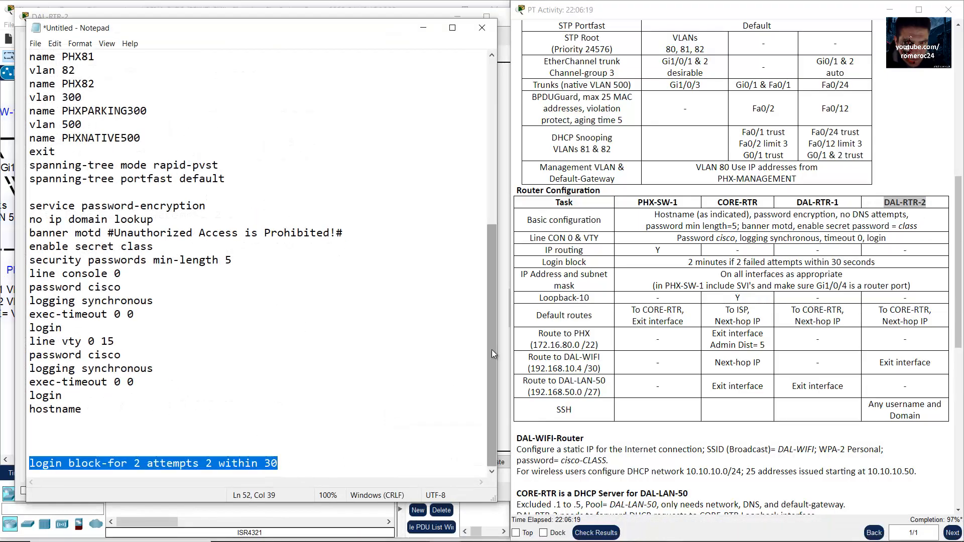
{"action": "left_click_drag", "start_coordinate": [134, 465], "coordinate": [144, 463]}
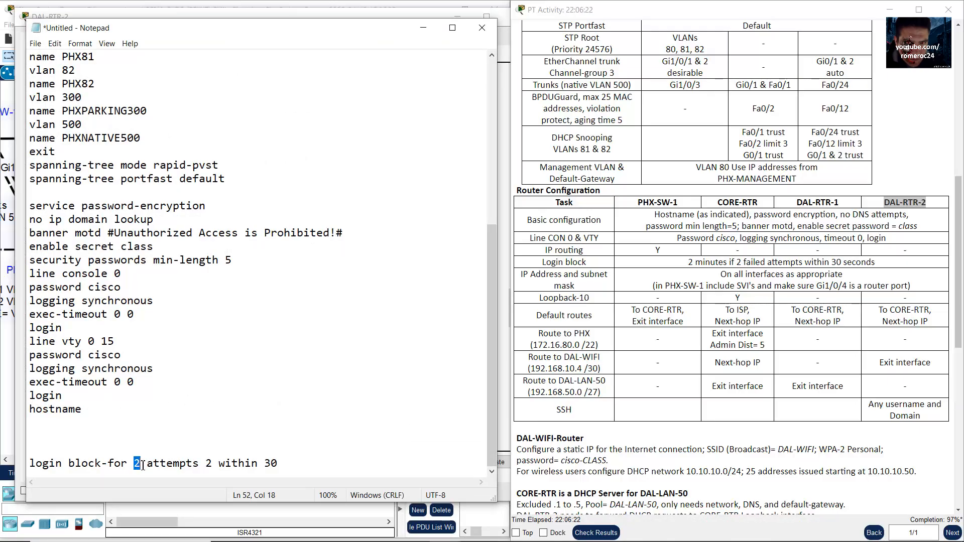
{"action": "left_click_drag", "start_coordinate": [278, 465], "coordinate": [16, 467]}
{"action": "key", "text": "ctrl+c"}
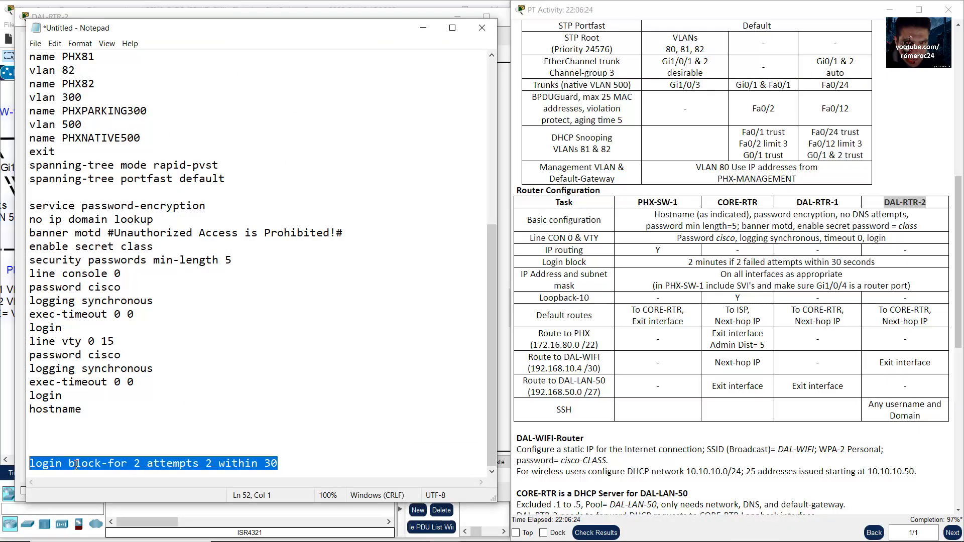
{"action": "left_click", "coordinate": [329, 465]}
{"action": "key", "text": "Return"}
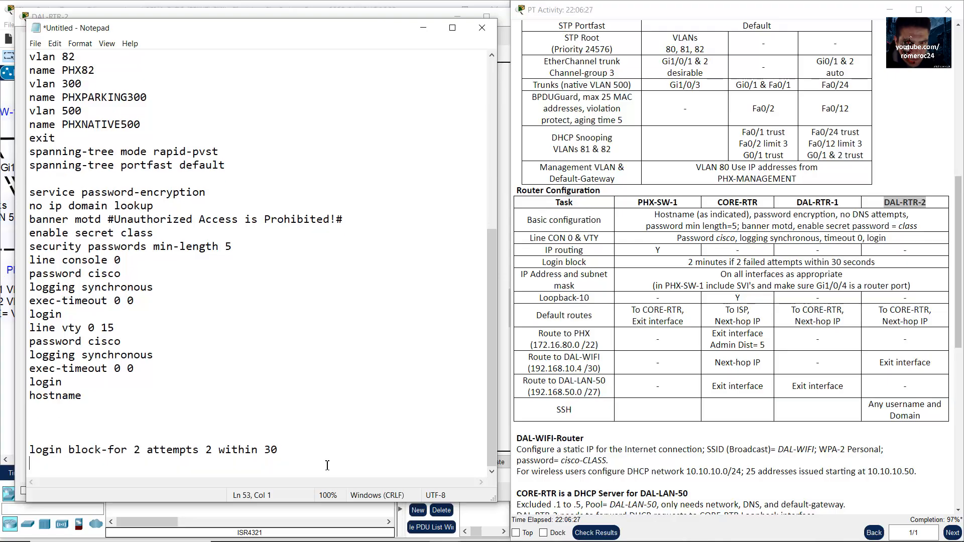
{"action": "key", "text": "ctrl+v"}
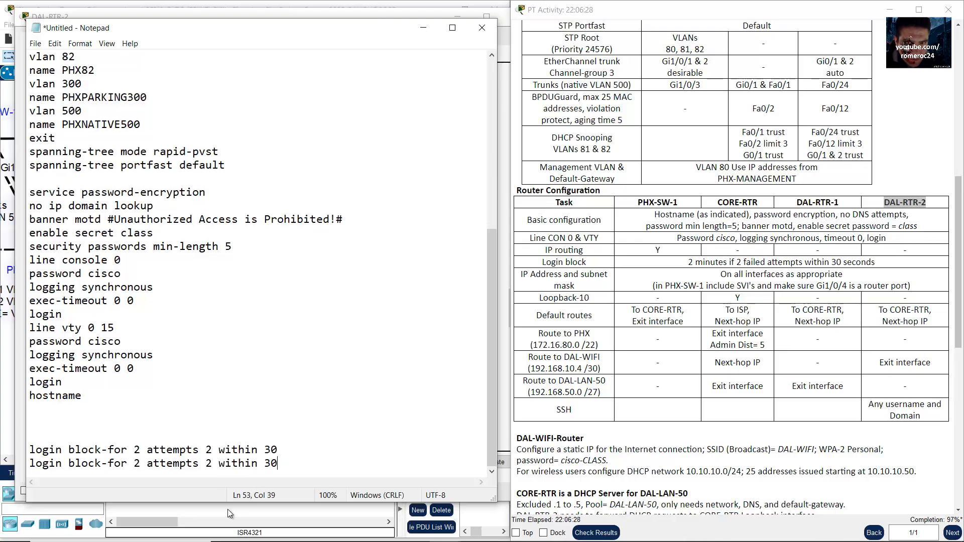
{"action": "type", "text": "12"}
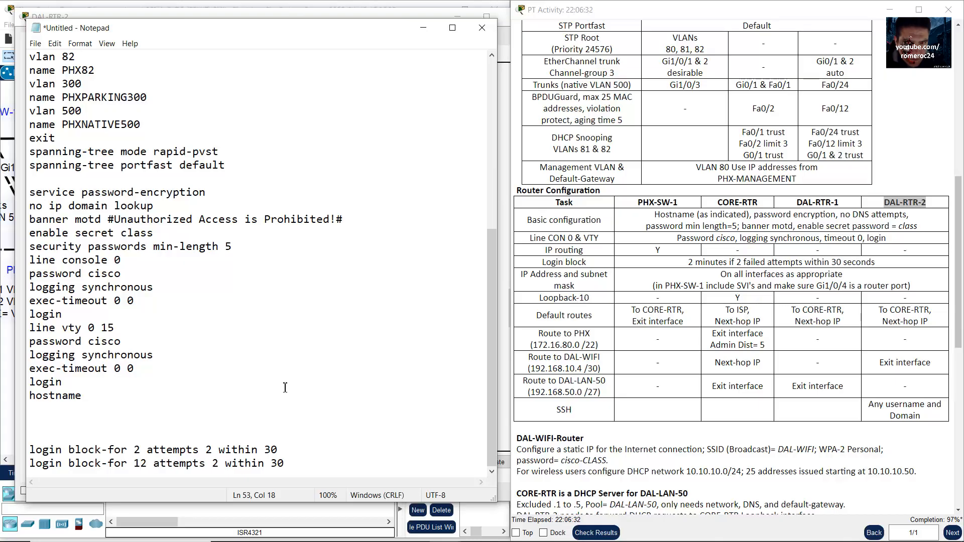
{"action": "type", "text": "0"}
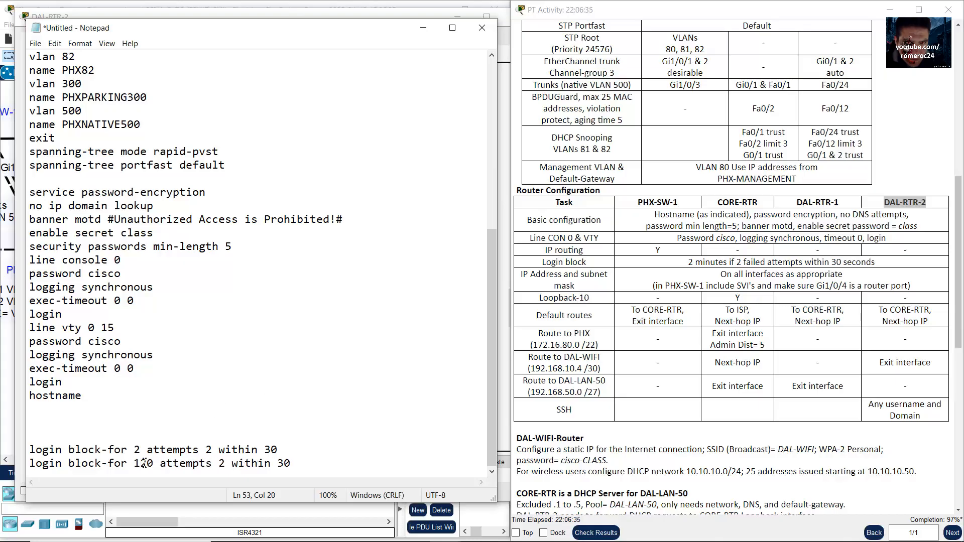
Step: Verify 120 seconds and 2 attempts against the requirement, then copy the corrected line
{"action": "left_click_drag", "start_coordinate": [134, 468], "coordinate": [293, 465]}
{"action": "left_click", "coordinate": [154, 467]}
{"action": "left_click", "coordinate": [156, 464]}
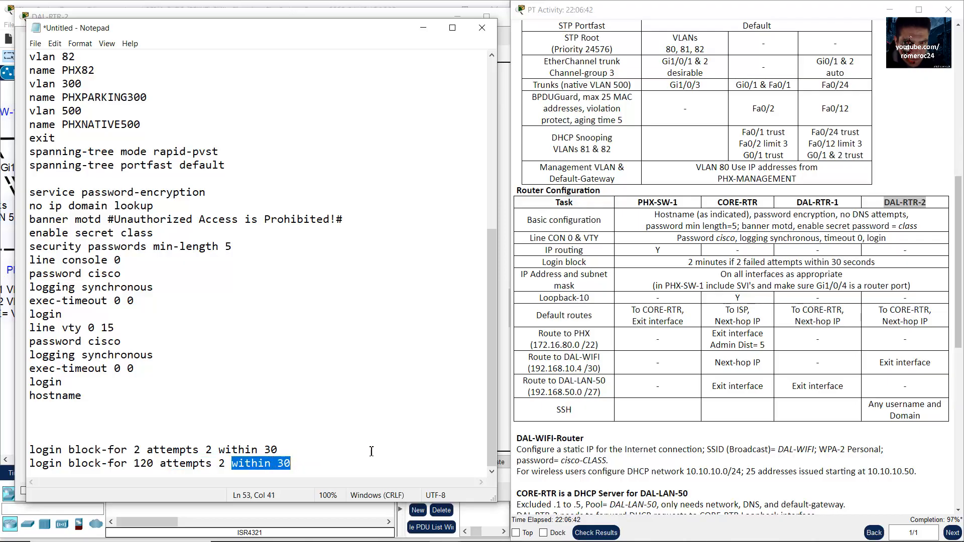
{"action": "left_click", "coordinate": [745, 254]}
{"action": "left_click_drag", "start_coordinate": [689, 263], "coordinate": [729, 262]}
{"action": "double_click", "coordinate": [141, 460]}
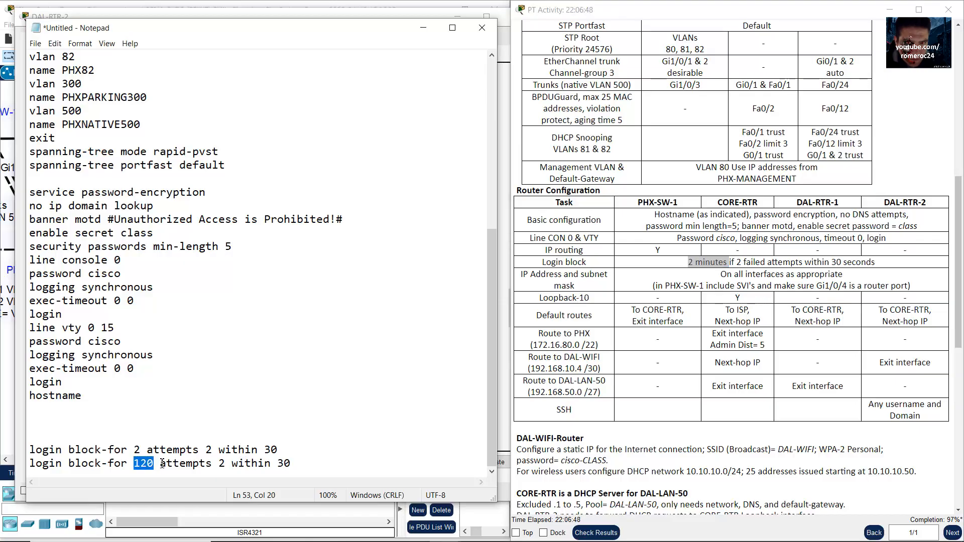
{"action": "left_click_drag", "start_coordinate": [736, 262], "coordinate": [798, 262]}
{"action": "left_click_drag", "start_coordinate": [179, 463], "coordinate": [231, 463]}
{"action": "left_click_drag", "start_coordinate": [855, 255], "coordinate": [797, 277]}
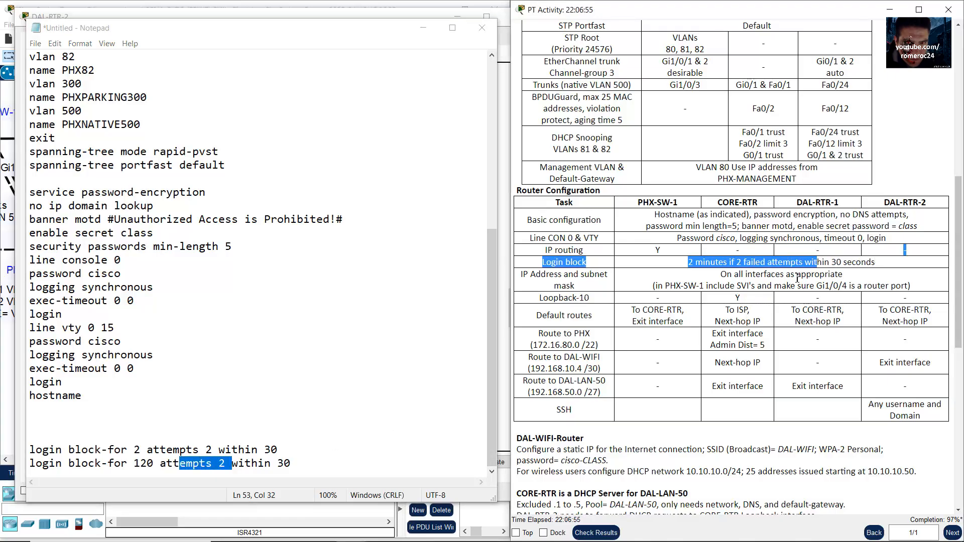
{"action": "left_click_drag", "start_coordinate": [252, 466], "coordinate": [33, 472]}
{"action": "right_click", "coordinate": [59, 463]}
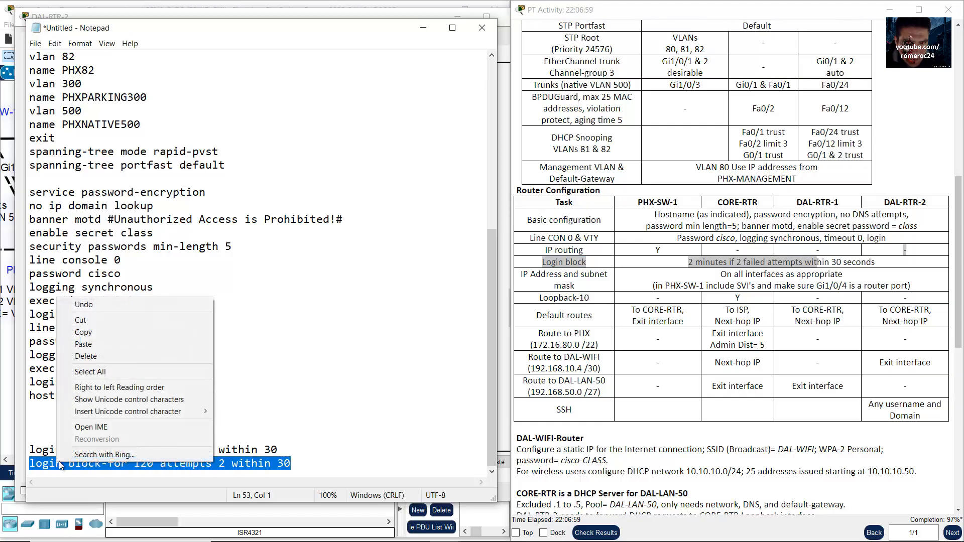
{"action": "left_click", "coordinate": [75, 332]}
Step: Minimize Notepad and return to the Packet Tracer topology
{"action": "left_click", "coordinate": [424, 29]}
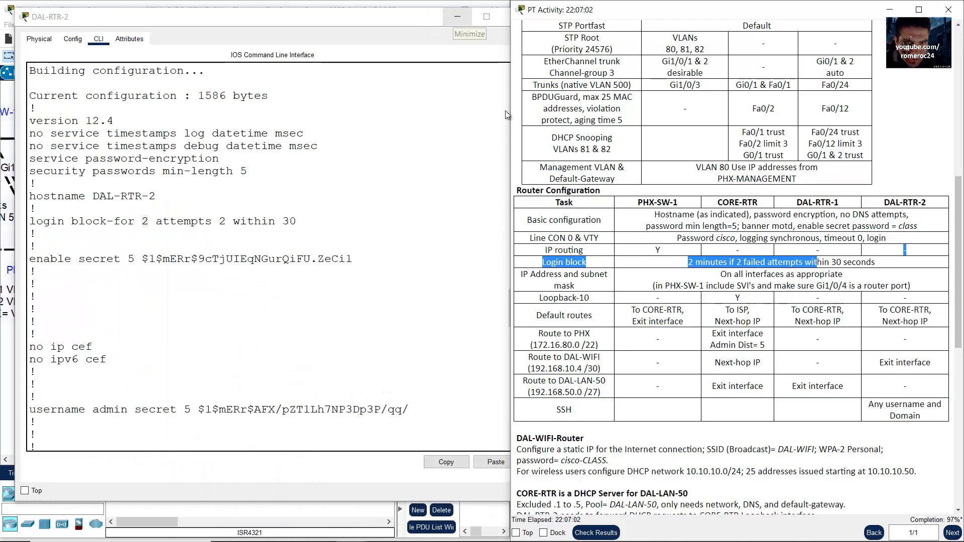
{"action": "left_click", "coordinate": [644, 200]}
{"action": "left_click_drag", "start_coordinate": [644, 200], "coordinate": [931, 203]}
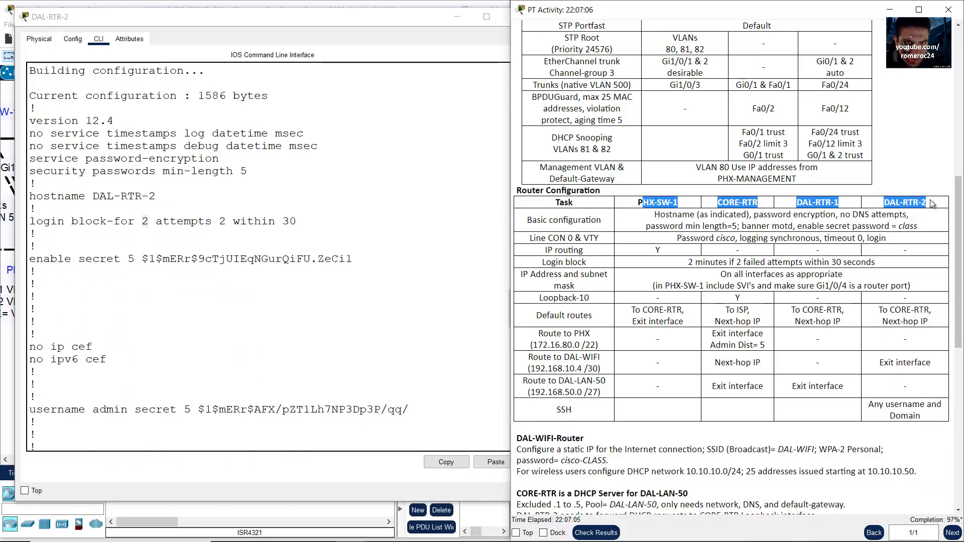
{"action": "left_click", "coordinate": [195, 3]}
{"action": "scroll", "coordinate": [115, 216], "scroll_direction": "up", "scroll_amount": 2}
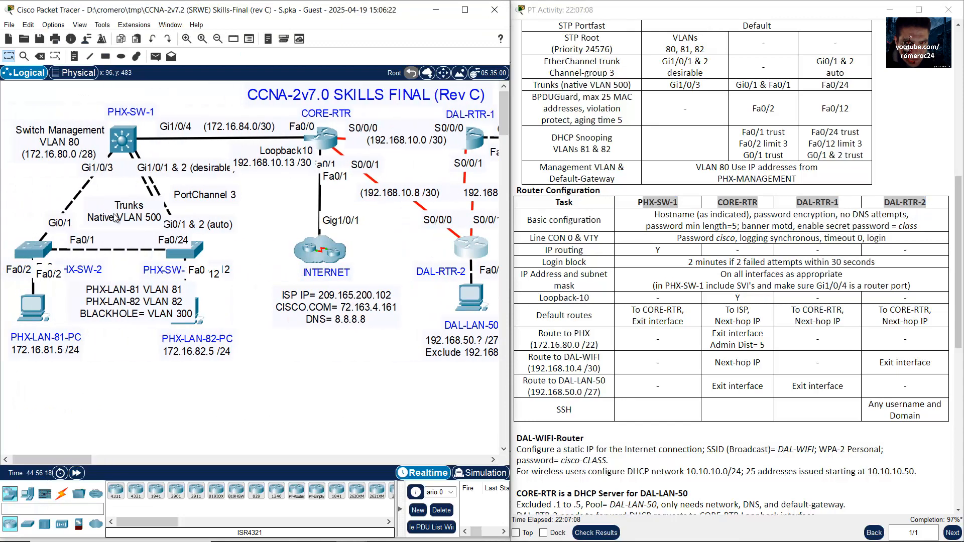
Step: Apply 'login block-for 120 attempts 2 within 30' on PHX-SW-1
{"action": "left_click", "coordinate": [123, 141]}
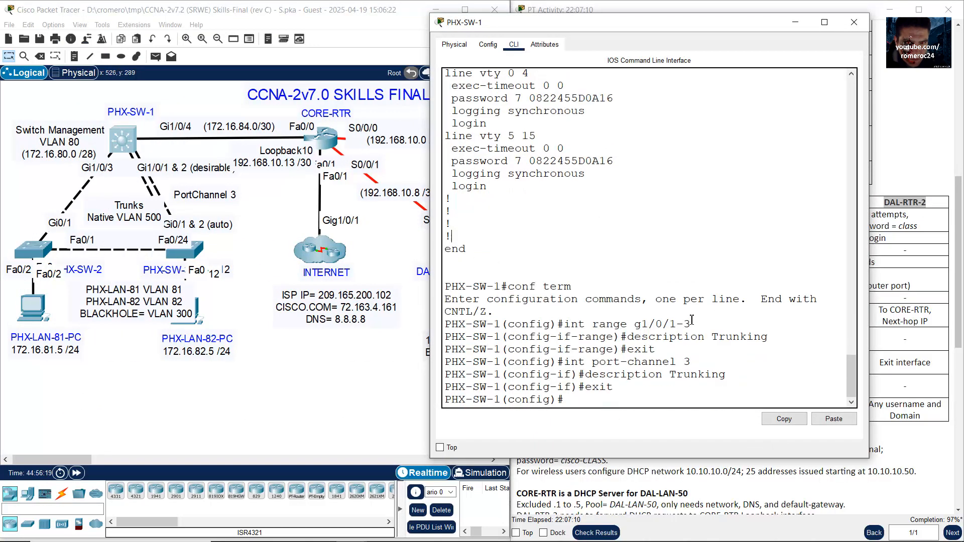
{"action": "left_click_drag", "start_coordinate": [394, 413], "coordinate": [455, 392]}
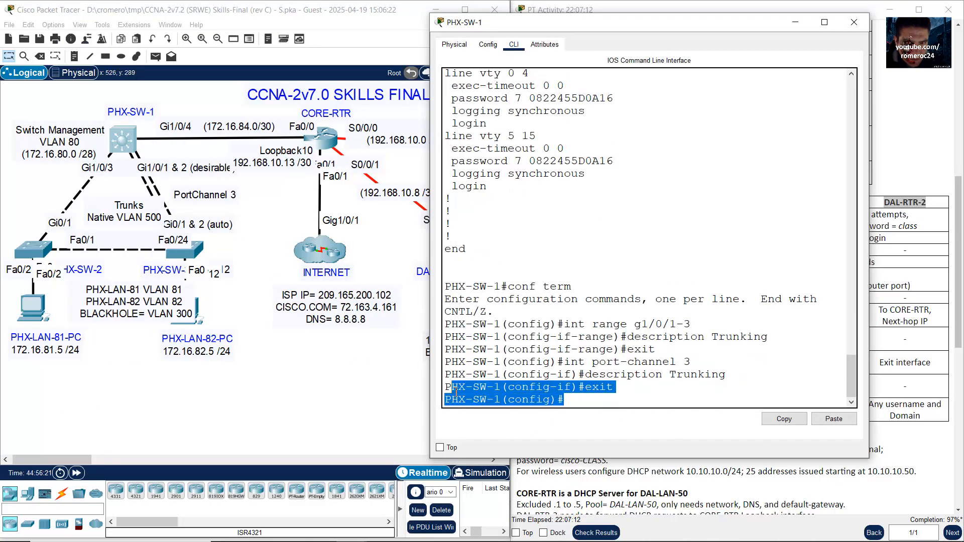
{"action": "left_click", "coordinate": [664, 402]}
{"action": "right_click", "coordinate": [665, 380]}
{"action": "left_click", "coordinate": [686, 403]}
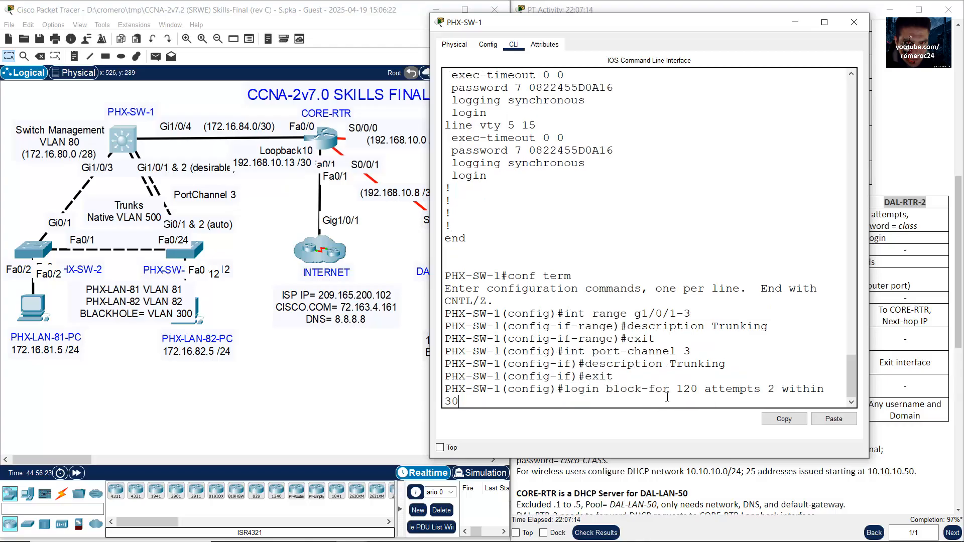
{"action": "left_click_drag", "start_coordinate": [869, 301], "coordinate": [909, 301]}
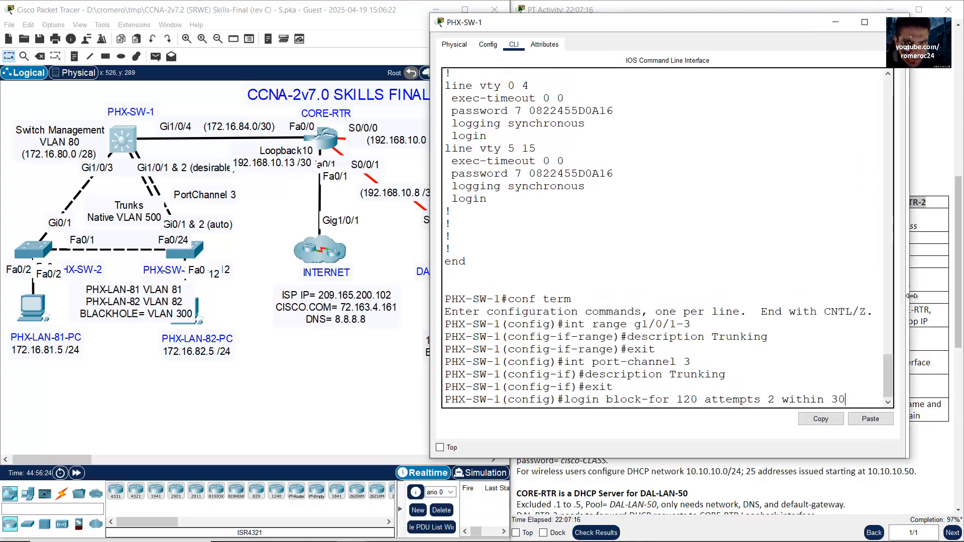
{"action": "left_click_drag", "start_coordinate": [677, 399], "coordinate": [710, 401]}
{"action": "left_click", "coordinate": [862, 391]}
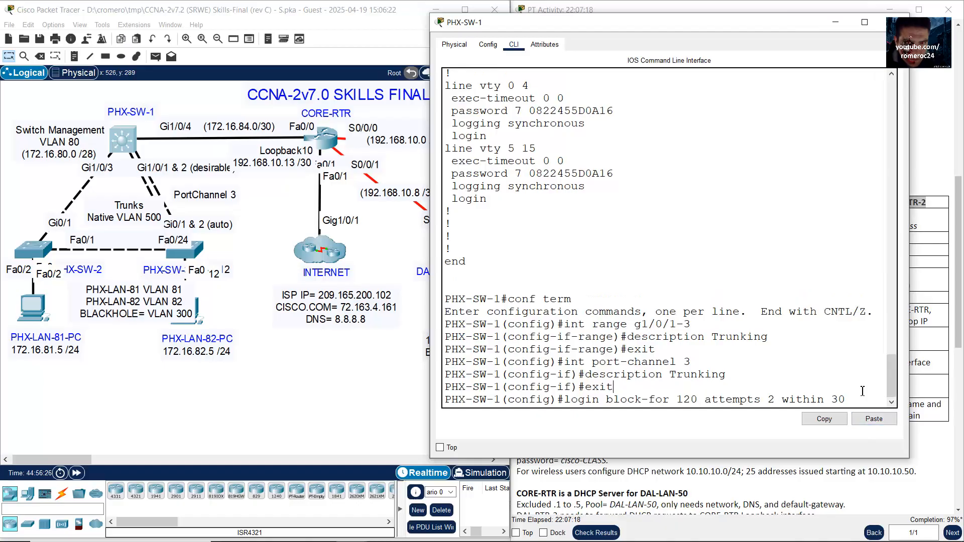
{"action": "key", "text": "Return"}
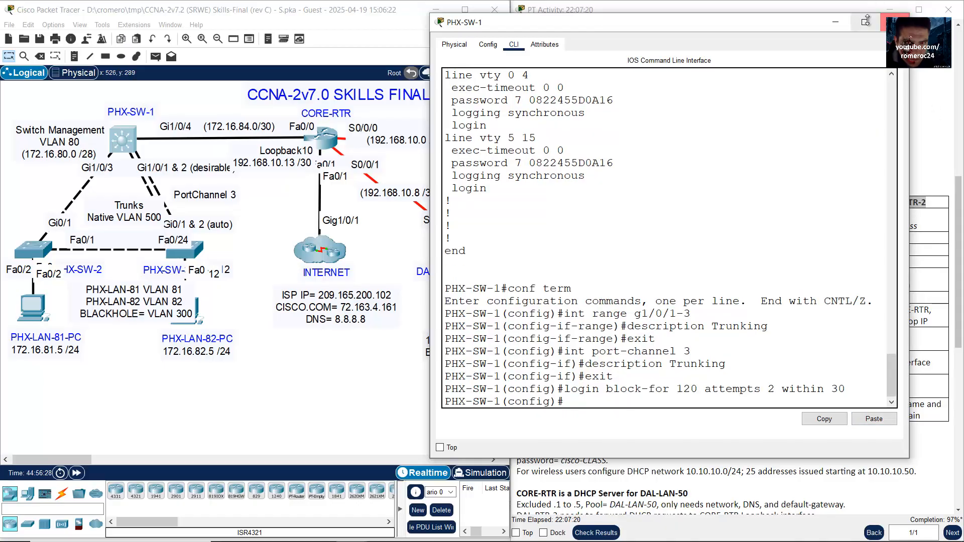
{"action": "left_click", "coordinate": [835, 22]}
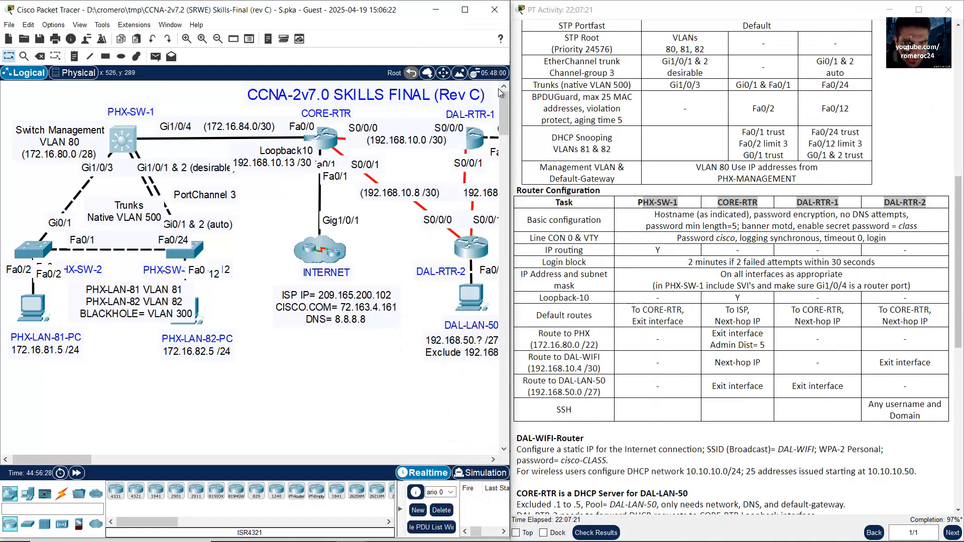
Step: Apply 'login block-for 120 attempts 2 within 30' on CORE-RTR via conf term
{"action": "left_click", "coordinate": [326, 131]}
{"action": "left_click_drag", "start_coordinate": [443, 258], "coordinate": [542, 258]}
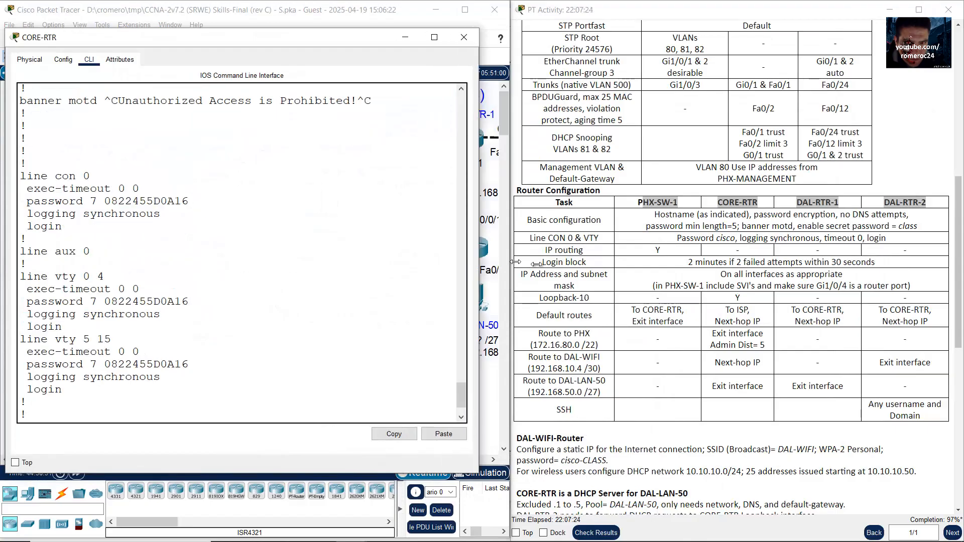
{"action": "key", "text": "Return"}
{"action": "type", "text": "conf"}
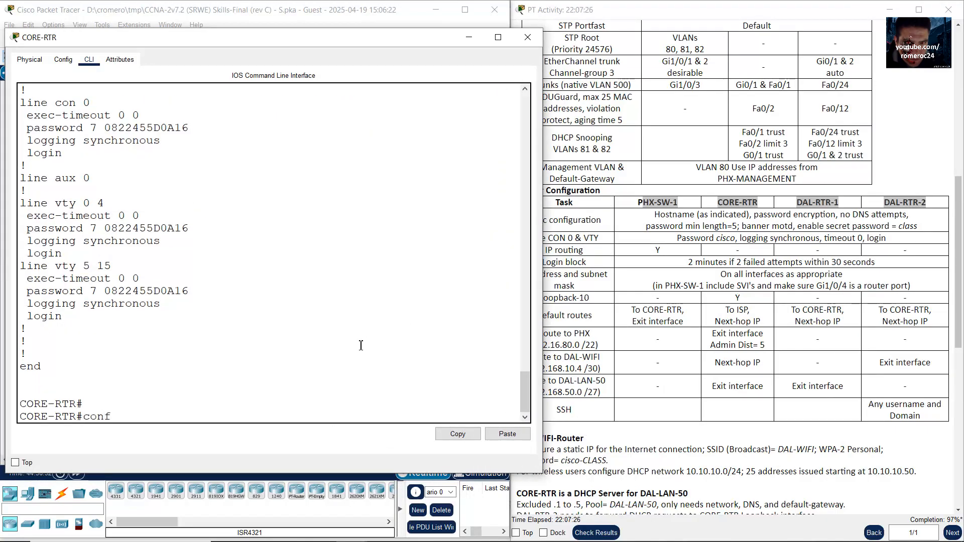
{"action": "type", "text": " term"}
{"action": "key", "text": "Return"}
{"action": "right_click", "coordinate": [372, 352]}
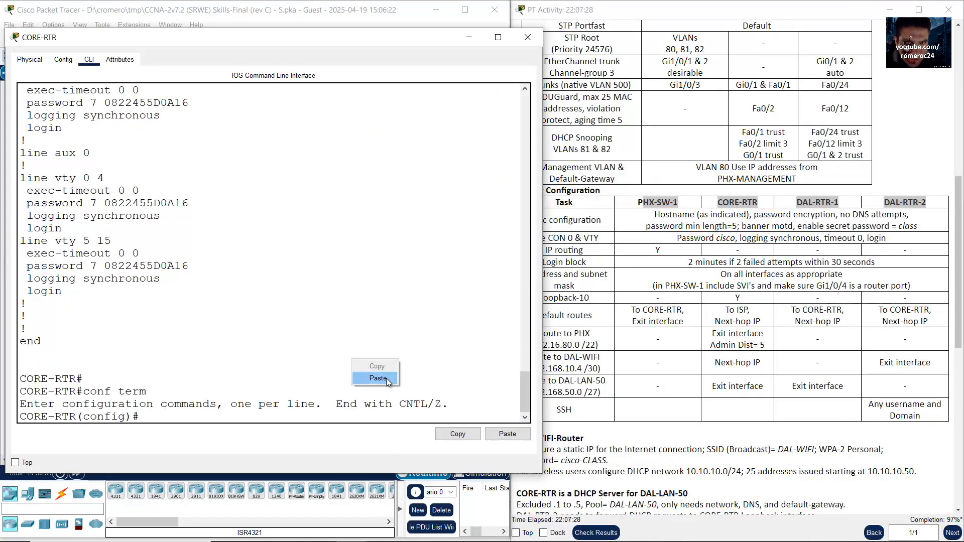
{"action": "left_click", "coordinate": [393, 380]}
{"action": "key", "text": "Return"}
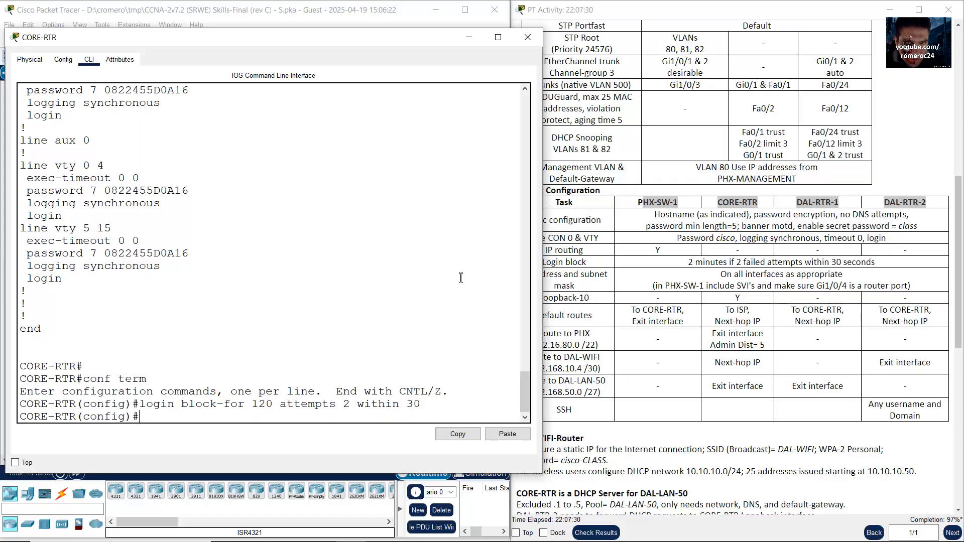
{"action": "left_click", "coordinate": [469, 37]}
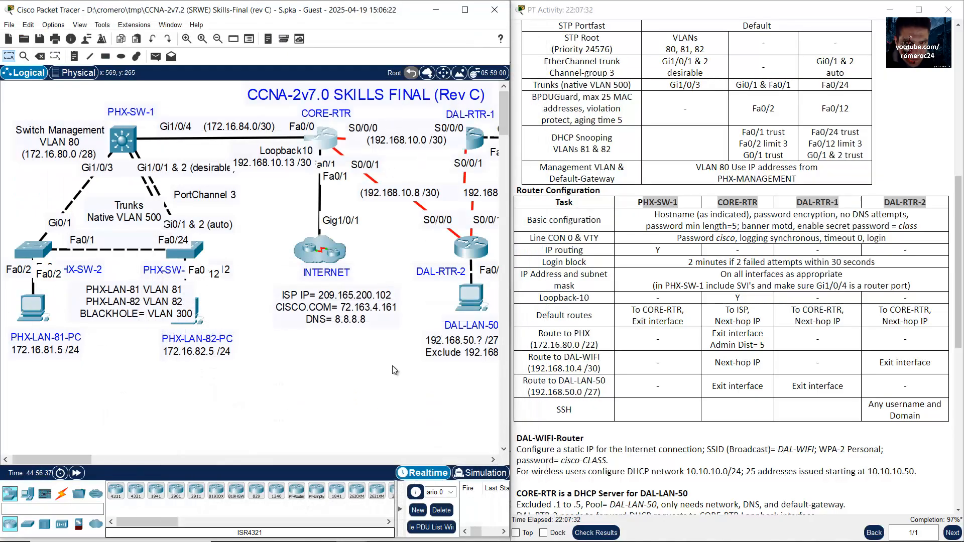
Step: Apply 'login block-for 120 attempts 2 within 30' on DAL-RTR-1 via conf term
{"action": "left_click_drag", "start_coordinate": [93, 462], "coordinate": [125, 463]}
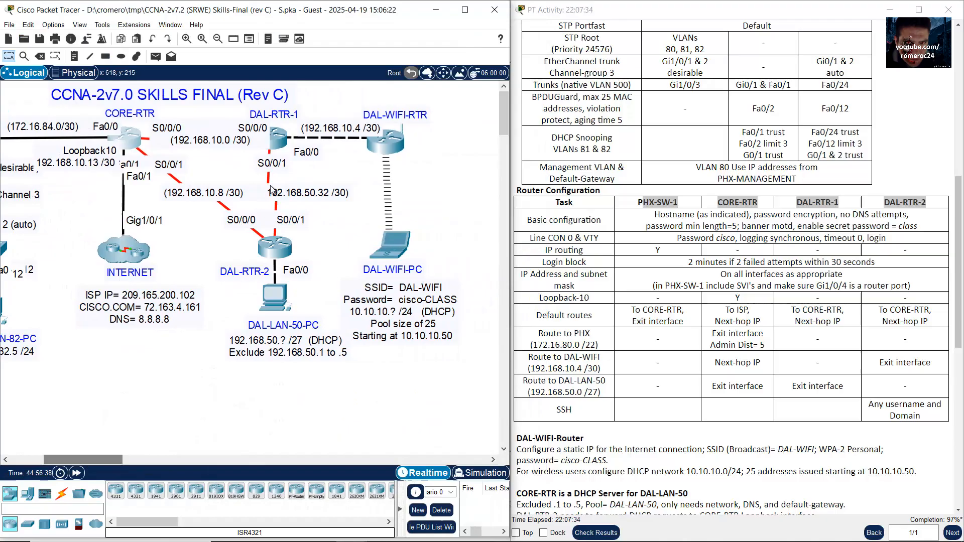
{"action": "left_click", "coordinate": [280, 140]}
{"action": "left_click", "coordinate": [522, 244]}
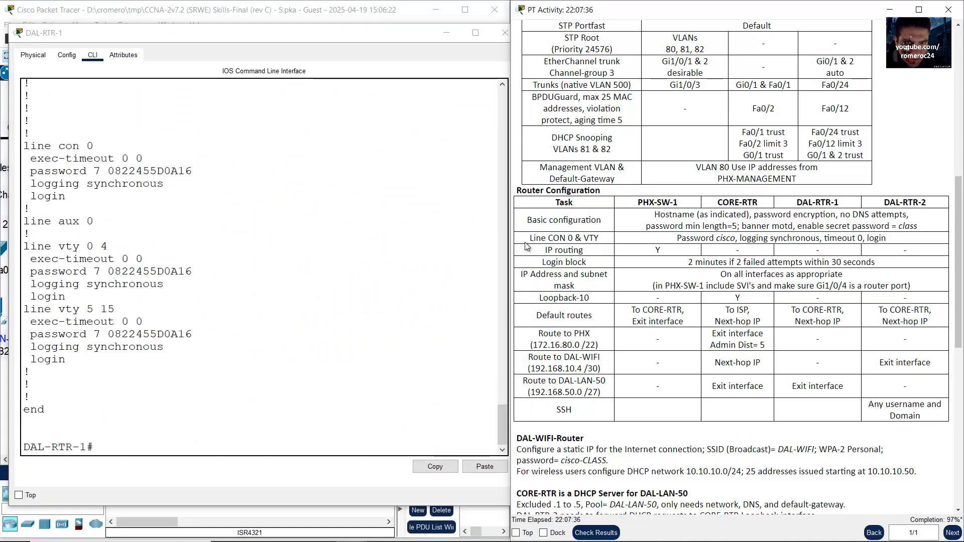
{"action": "left_click", "coordinate": [260, 362]}
{"action": "type", "text": "conf term"}
{"action": "key", "text": "Return"}
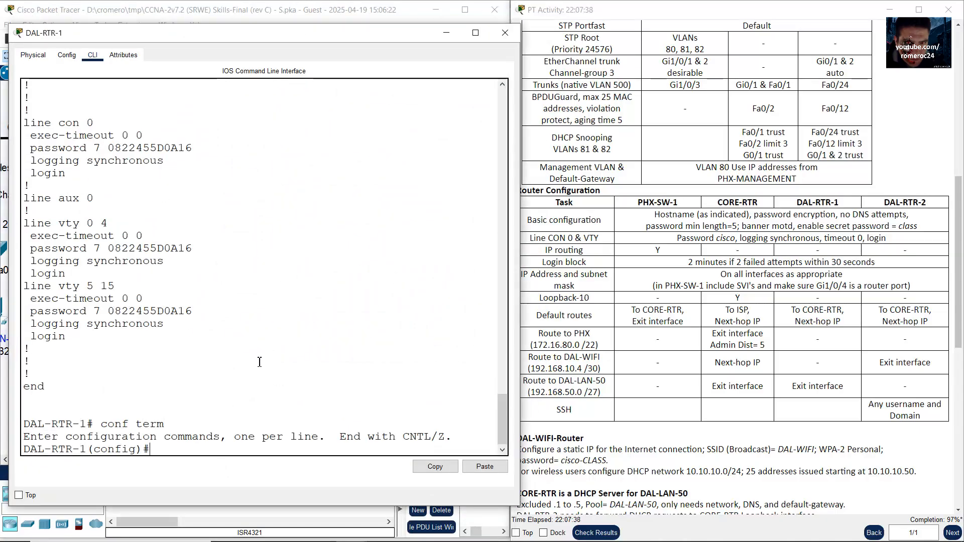
{"action": "right_click", "coordinate": [238, 369]}
{"action": "left_click", "coordinate": [258, 389]}
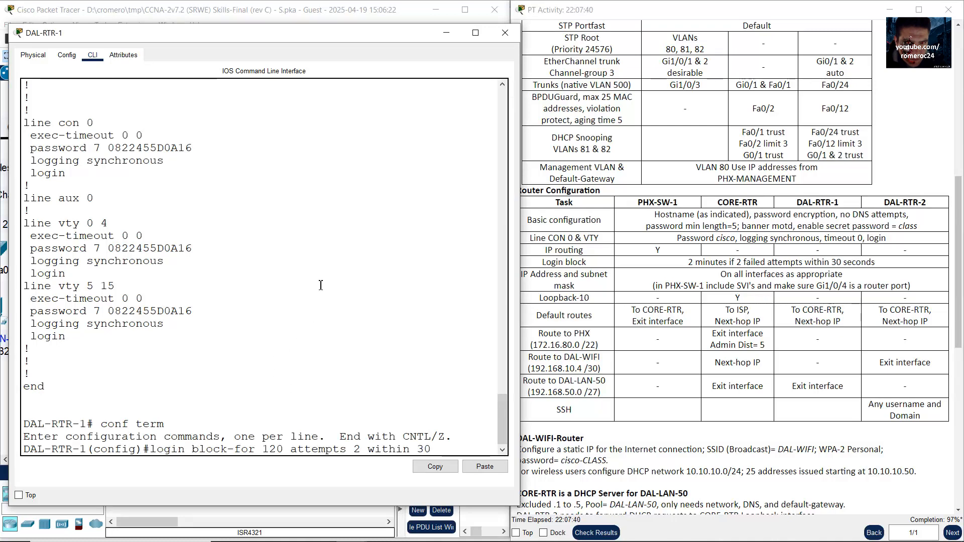
{"action": "key", "text": "Return"}
{"action": "left_click", "coordinate": [363, 2]}
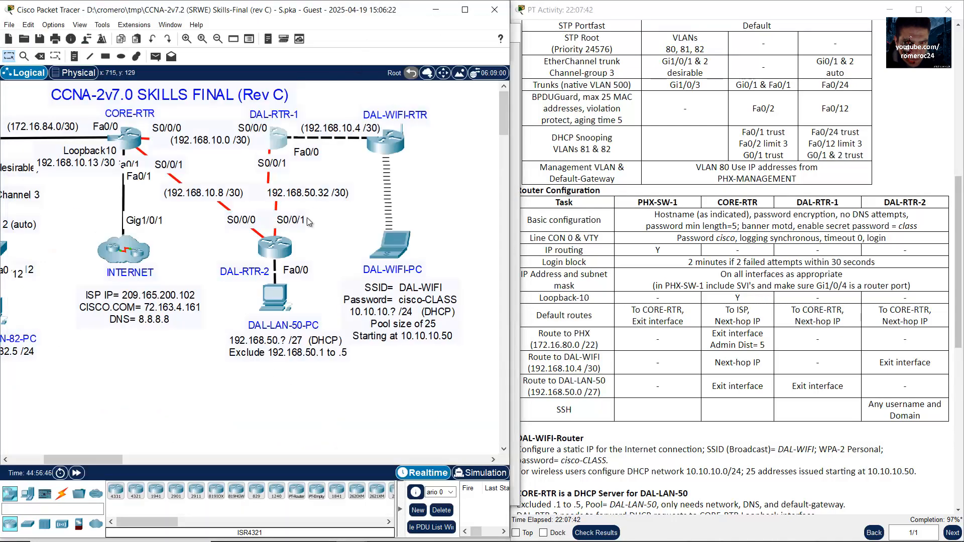
Step: Apply 'login block-for 120 attempts 2 within 30' on DAL-RTR-2 via conf term
{"action": "left_click", "coordinate": [278, 251]}
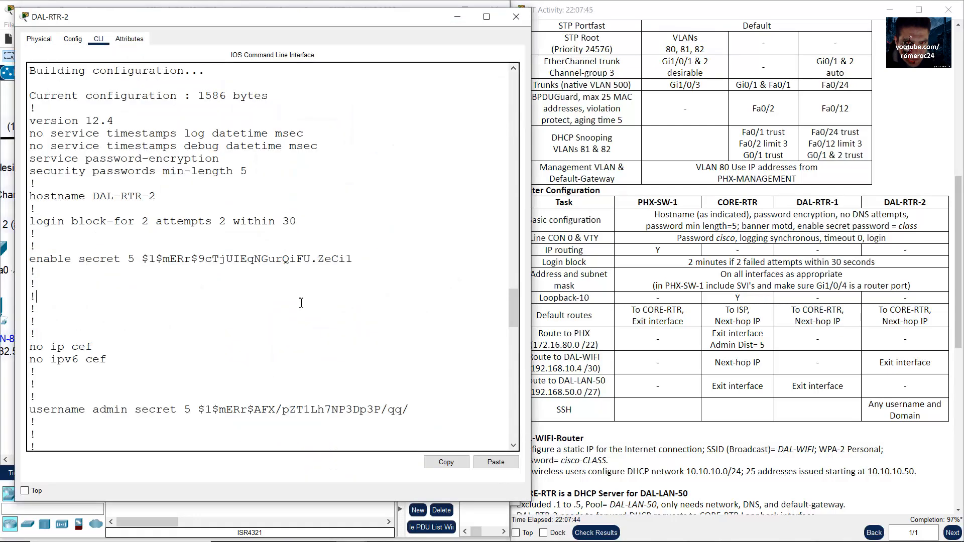
{"action": "key", "text": "Return"}
{"action": "type", "text": "conf term"}
{"action": "key", "text": "Return"}
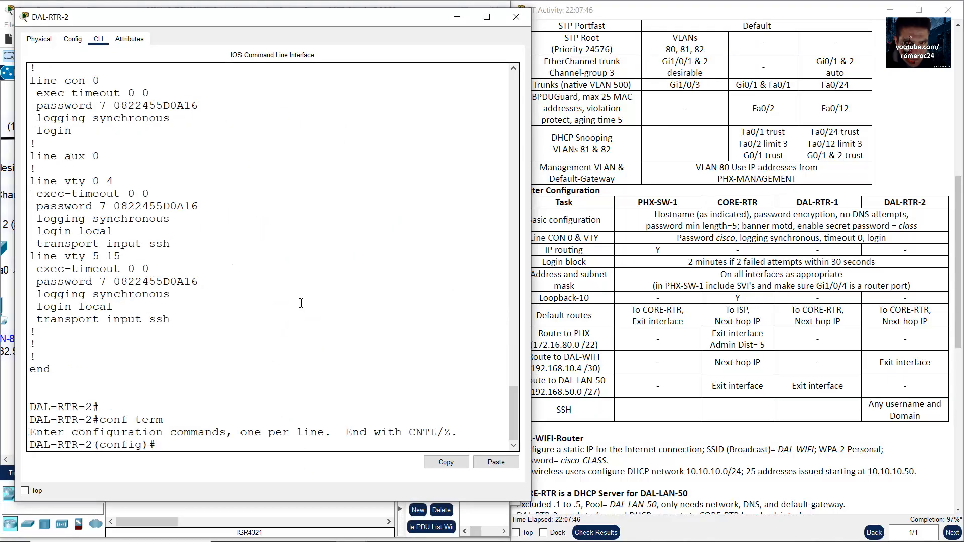
{"action": "left_click", "coordinate": [344, 321]}
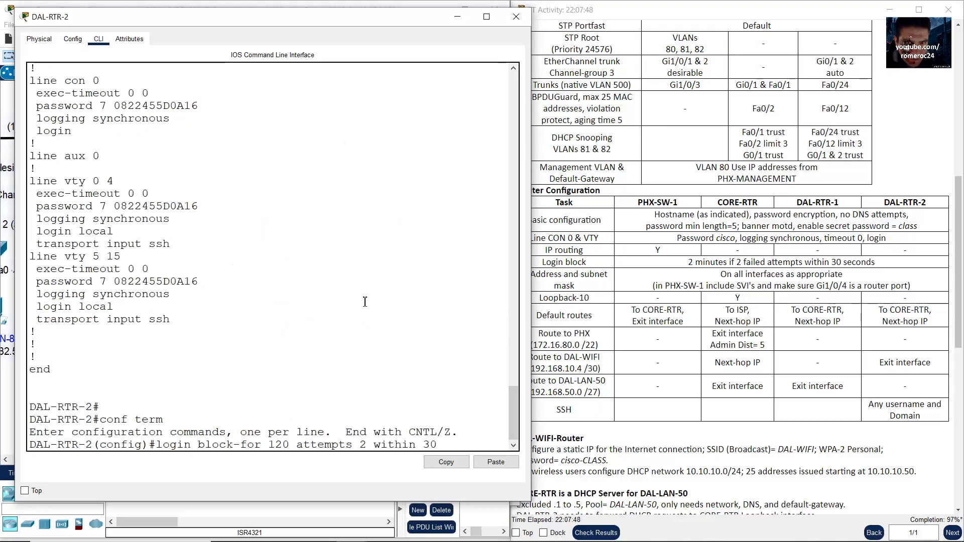
{"action": "key", "text": "Return"}
{"action": "left_click", "coordinate": [329, 3]}
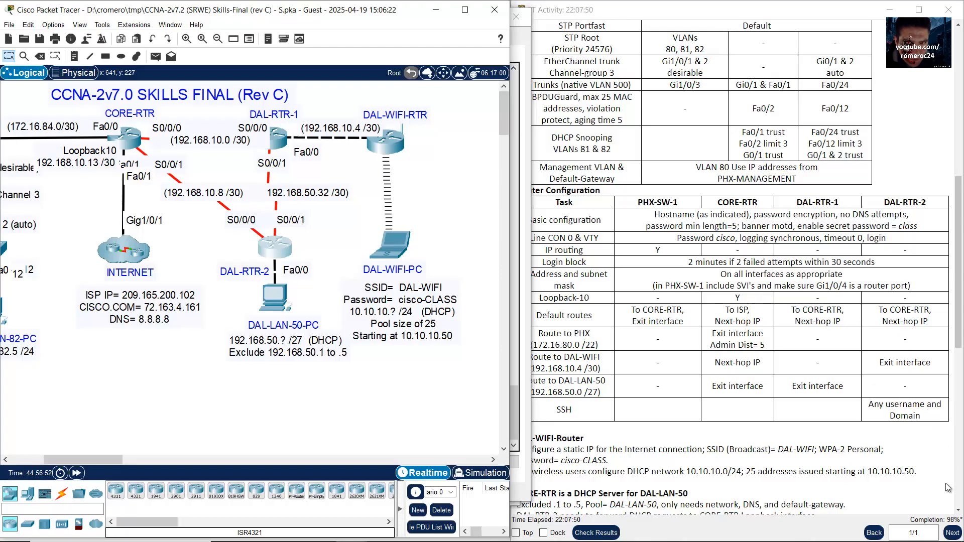
Step: Check results, now 210/214, and open the Assessment Items list
{"action": "left_click", "coordinate": [876, 439]}
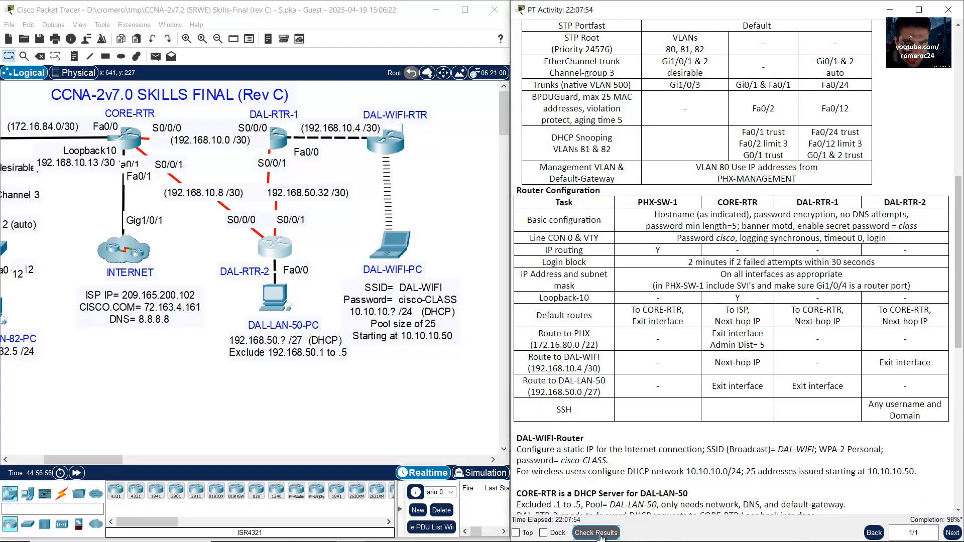
{"action": "left_click", "coordinate": [601, 532]}
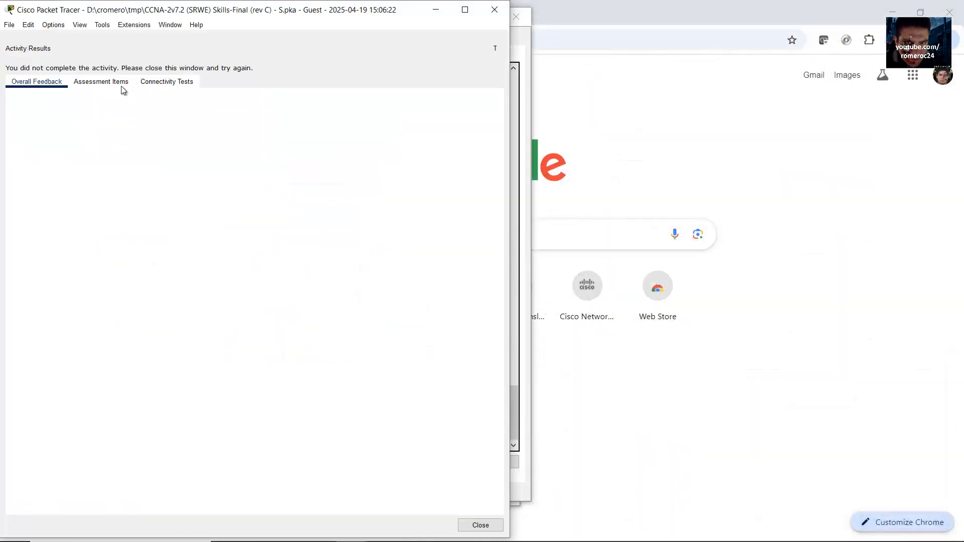
{"action": "left_click", "coordinate": [100, 83]}
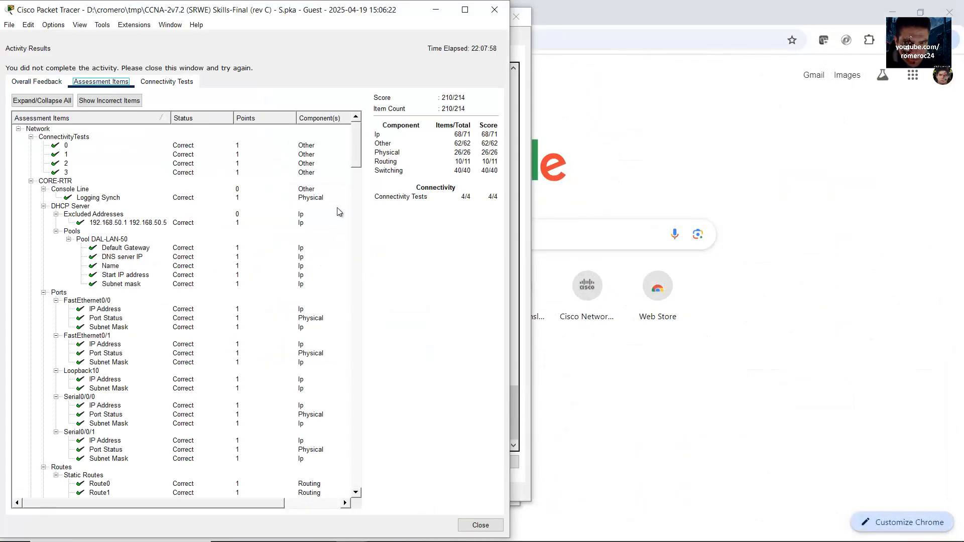
{"action": "scroll", "coordinate": [360, 183], "scroll_direction": "down", "scroll_amount": 20}
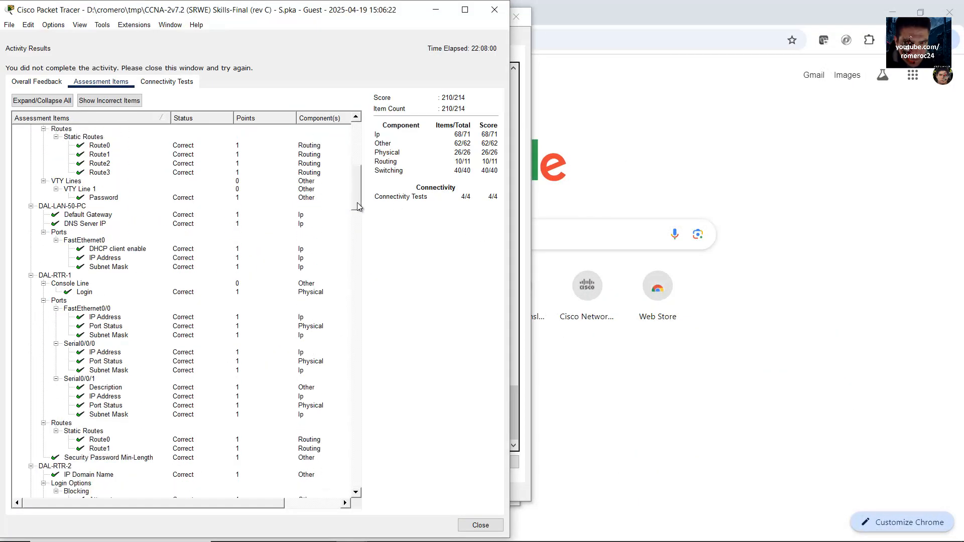
{"action": "scroll", "coordinate": [355, 226], "scroll_direction": "down", "scroll_amount": 10}
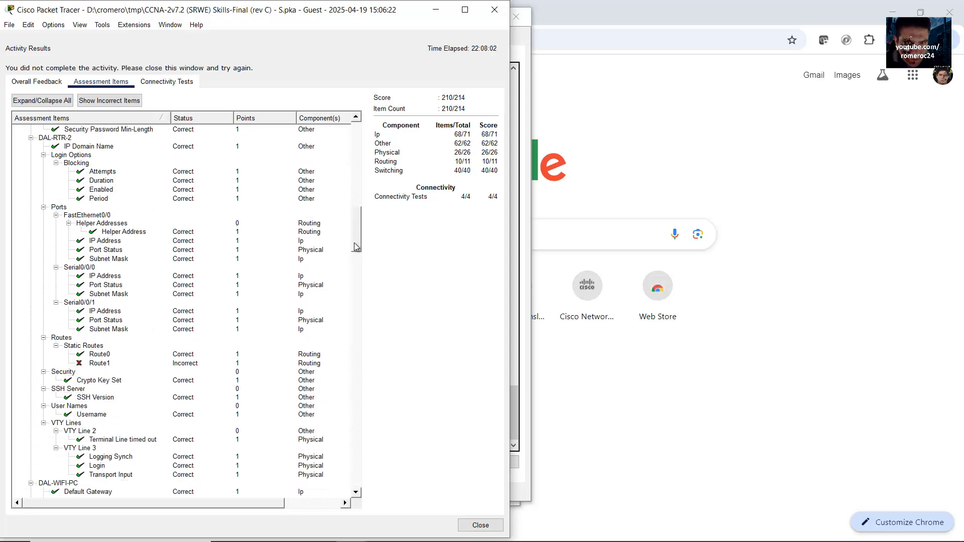
Step: Compare DAL-RTR-2's incorrect Route1 with Route0, then close results and snap instructions right
{"action": "left_click", "coordinate": [102, 262]}
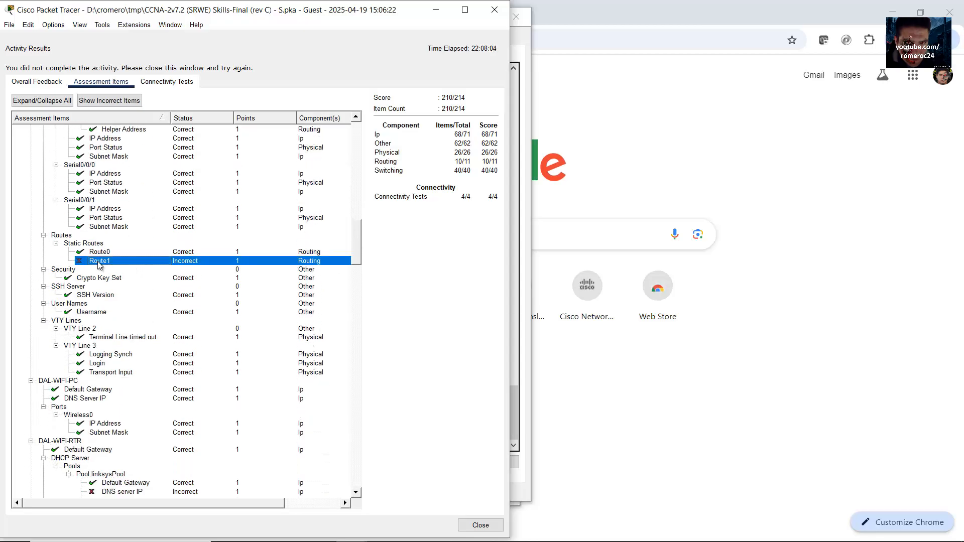
{"action": "scroll", "coordinate": [106, 267], "scroll_direction": "down", "scroll_amount": 1}
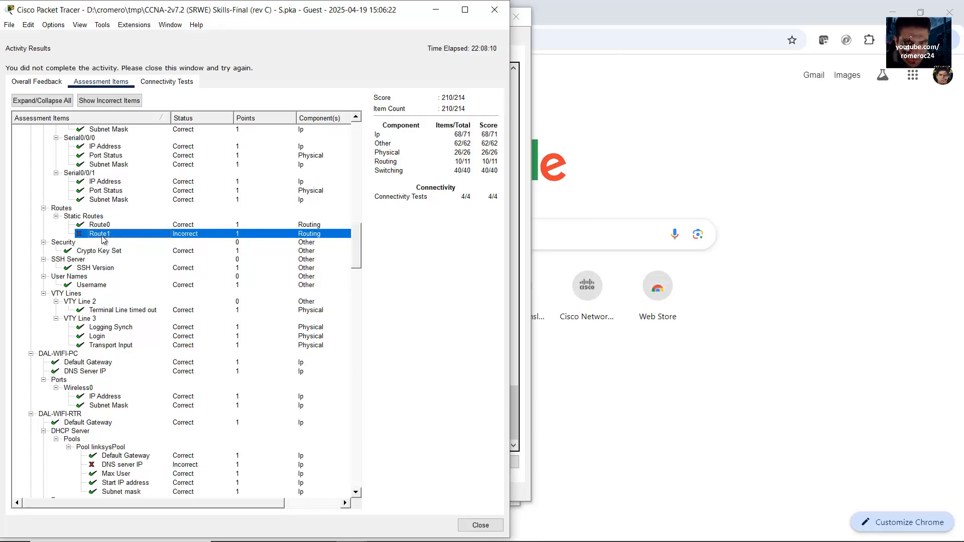
{"action": "scroll", "coordinate": [102, 240], "scroll_direction": "up", "scroll_amount": 12}
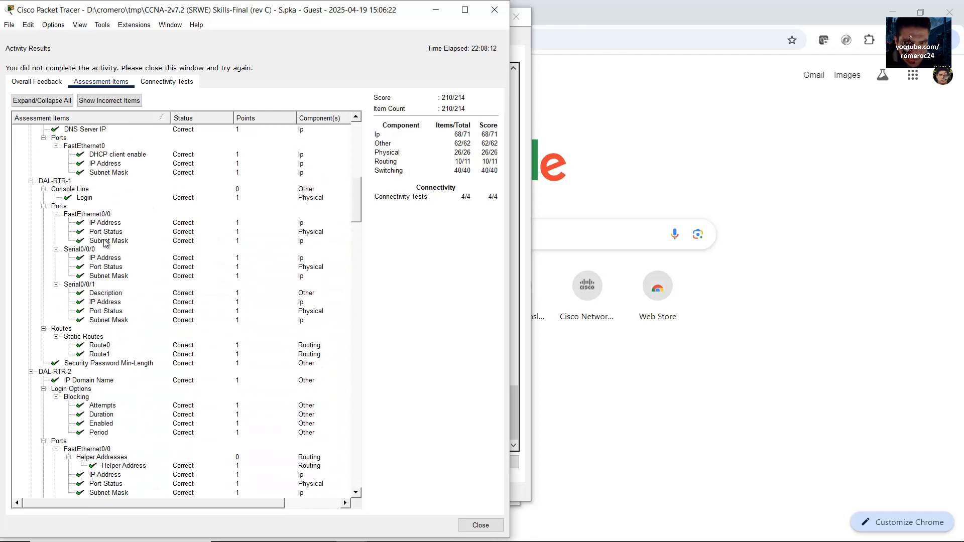
{"action": "scroll", "coordinate": [106, 243], "scroll_direction": "down", "scroll_amount": 7}
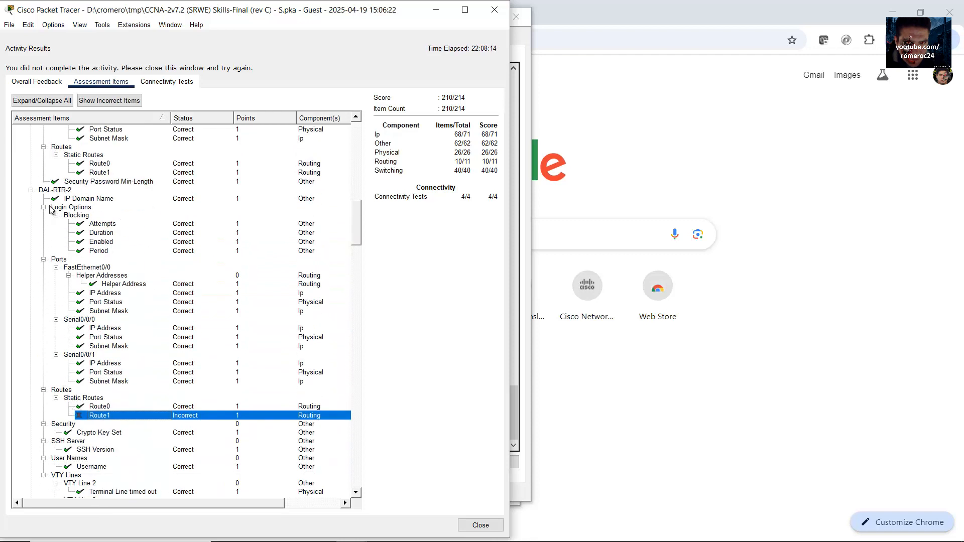
{"action": "left_click", "coordinate": [57, 191]}
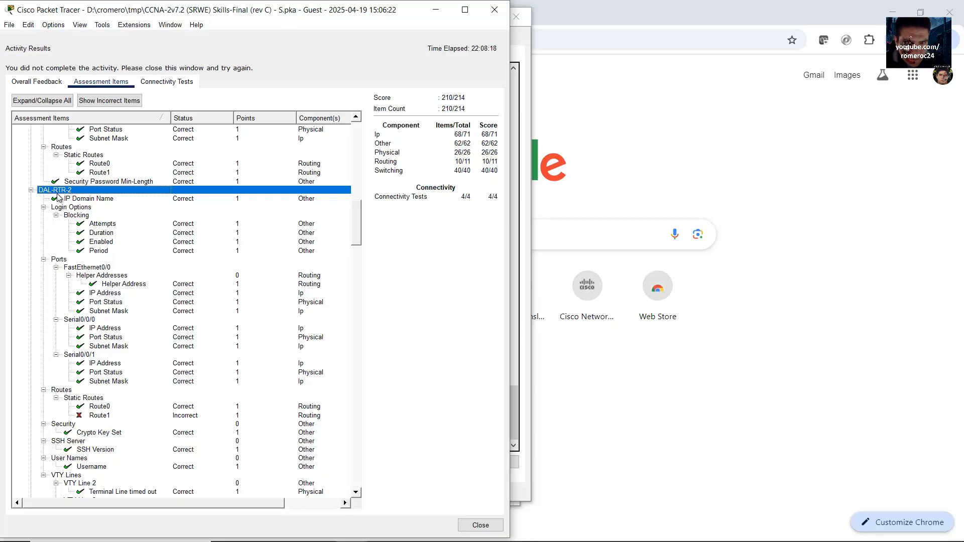
{"action": "left_click", "coordinate": [97, 418]}
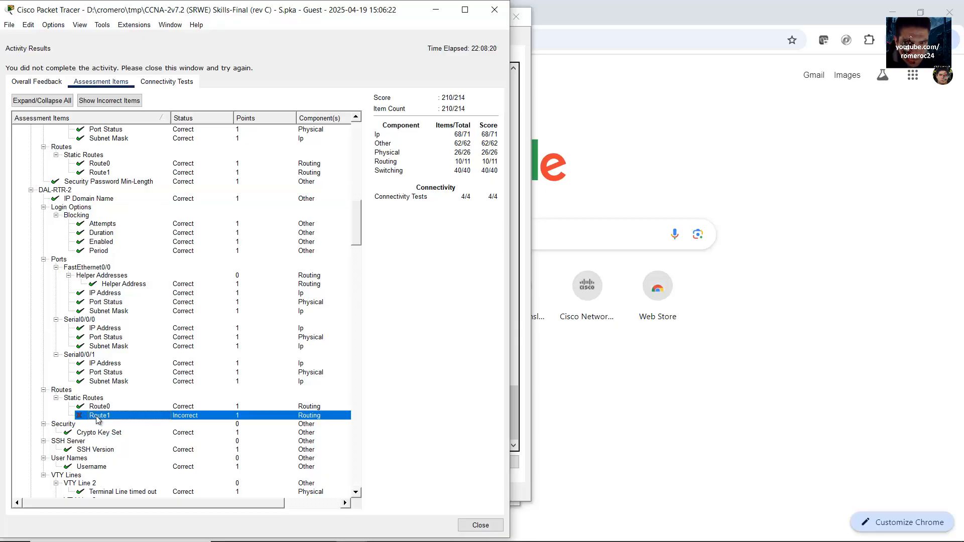
{"action": "left_click", "coordinate": [99, 408]}
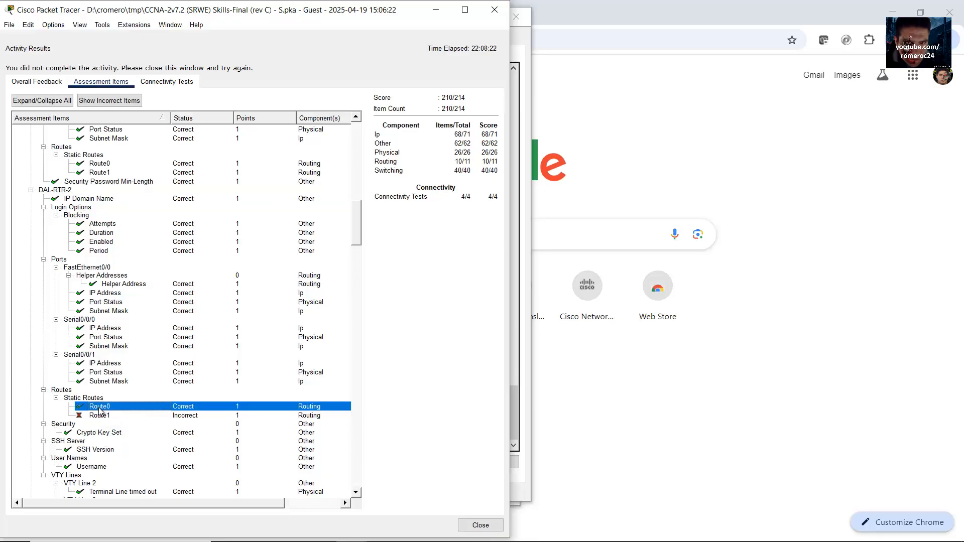
{"action": "left_click", "coordinate": [103, 418]}
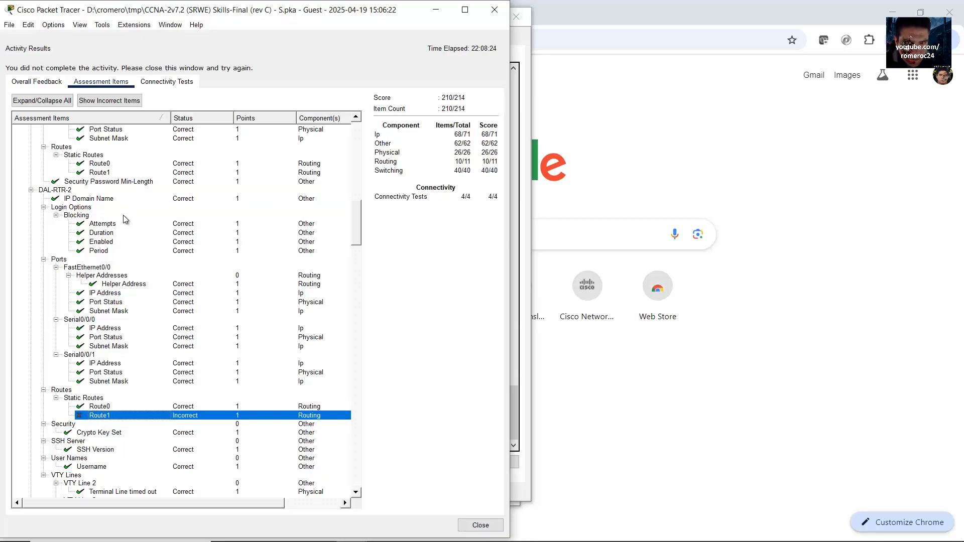
{"action": "left_click", "coordinate": [66, 190]}
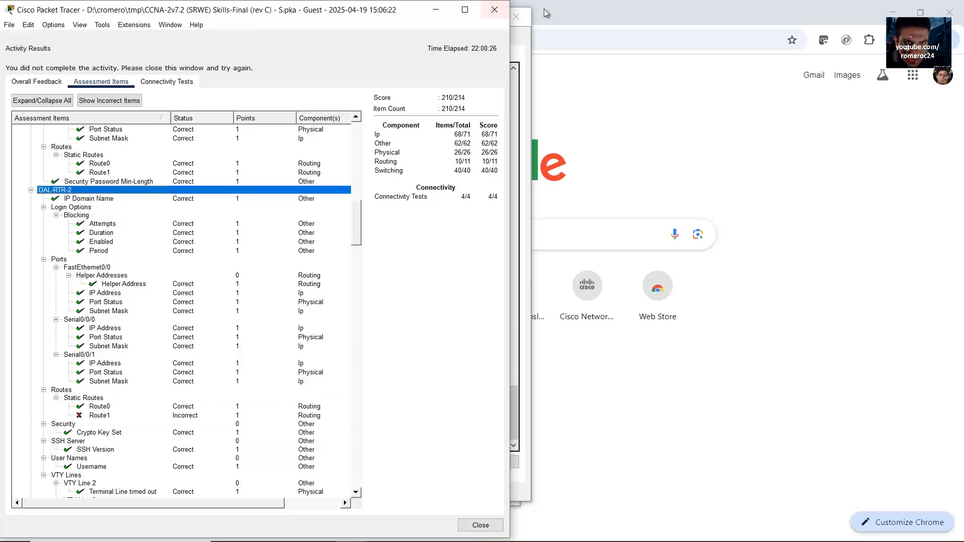
{"action": "left_click", "coordinate": [494, 10]}
{"action": "left_click_drag", "start_coordinate": [636, 105], "coordinate": [963, 102]}
Step: Open DAL-RTR-2's CLI and scroll up to its existing default route line
{"action": "left_click", "coordinate": [280, 255]}
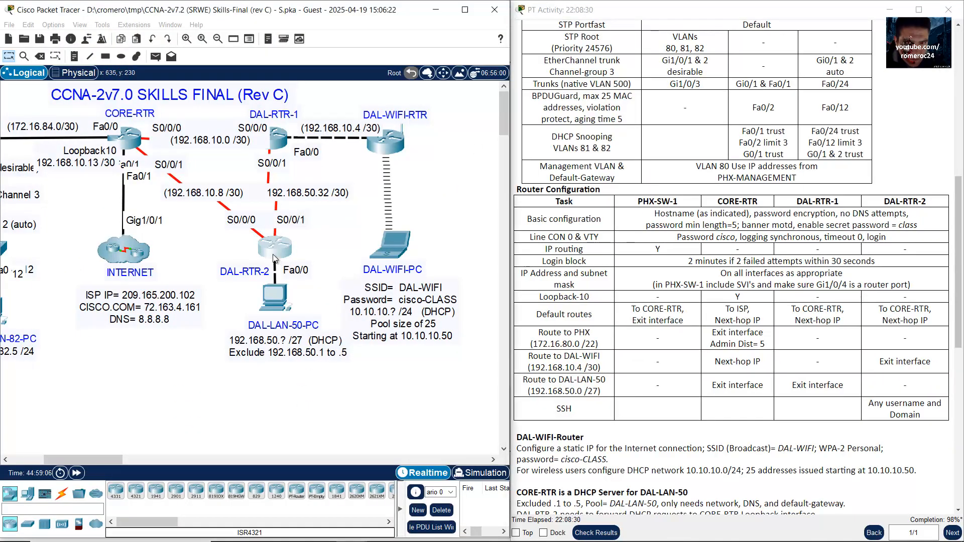
{"action": "scroll", "coordinate": [291, 312], "scroll_direction": "up", "scroll_amount": 3}
{"action": "scroll", "coordinate": [292, 312], "scroll_direction": "up", "scroll_amount": 9}
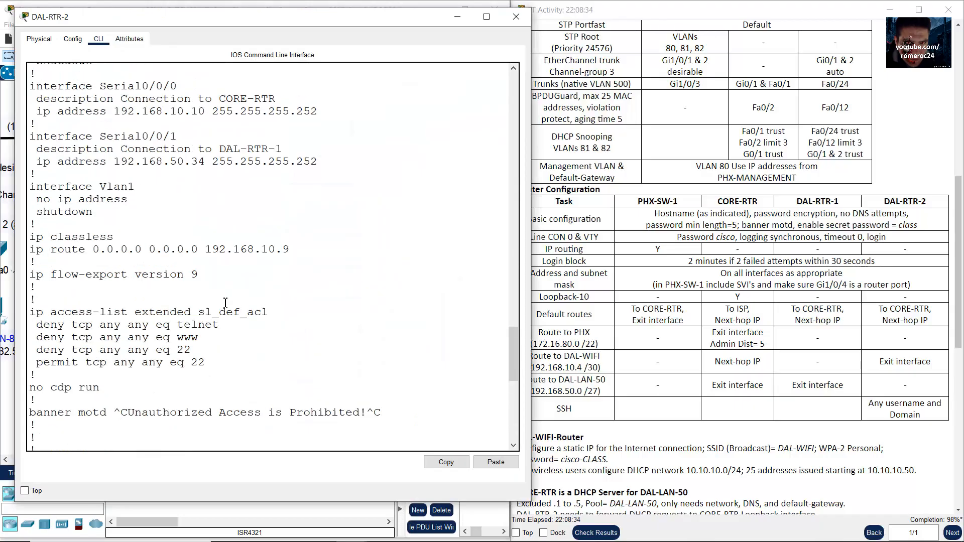
{"action": "left_click_drag", "start_coordinate": [35, 250], "coordinate": [300, 262]}
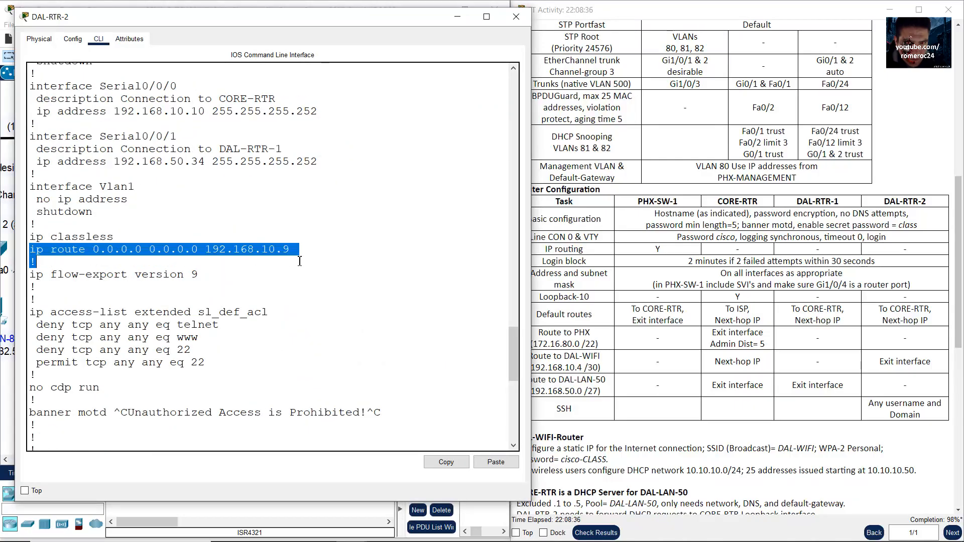
{"action": "left_click", "coordinate": [820, 353]}
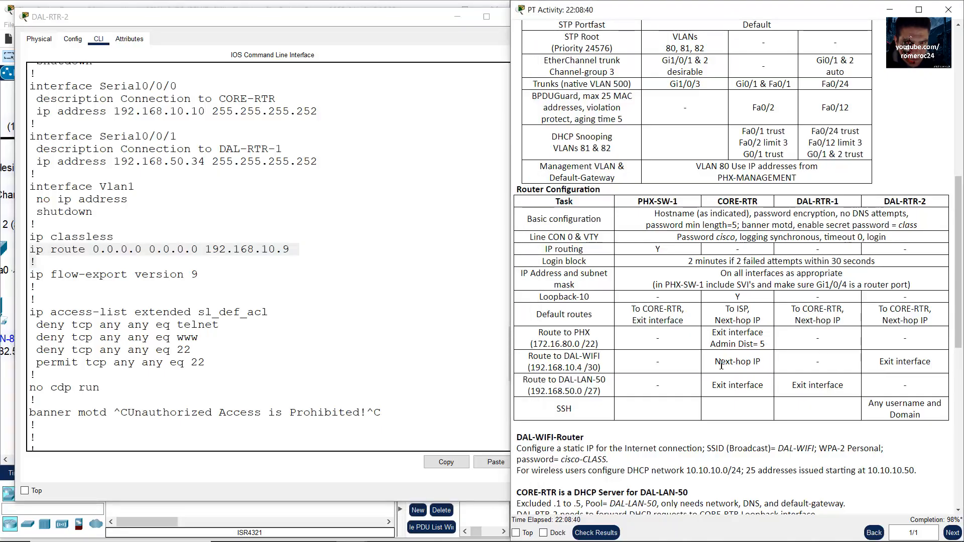
{"action": "left_click_drag", "start_coordinate": [715, 362], "coordinate": [741, 361]}
{"action": "left_click", "coordinate": [803, 361]}
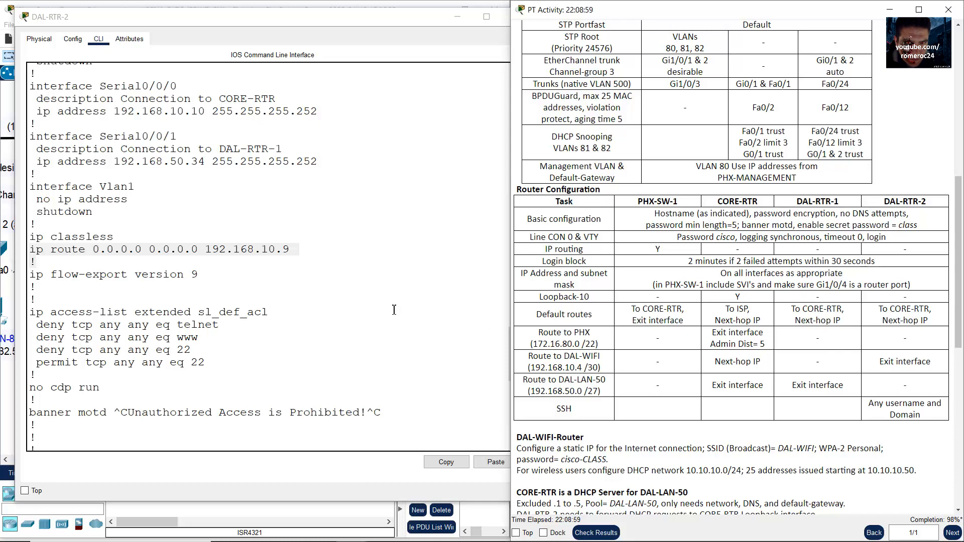
{"action": "left_click", "coordinate": [85, 262]}
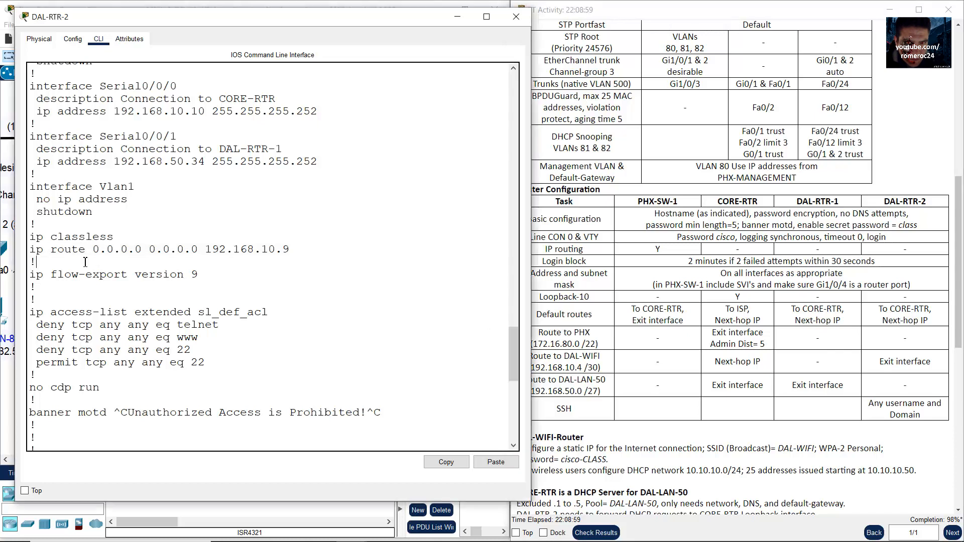
{"action": "left_click_drag", "start_coordinate": [36, 251], "coordinate": [297, 246]}
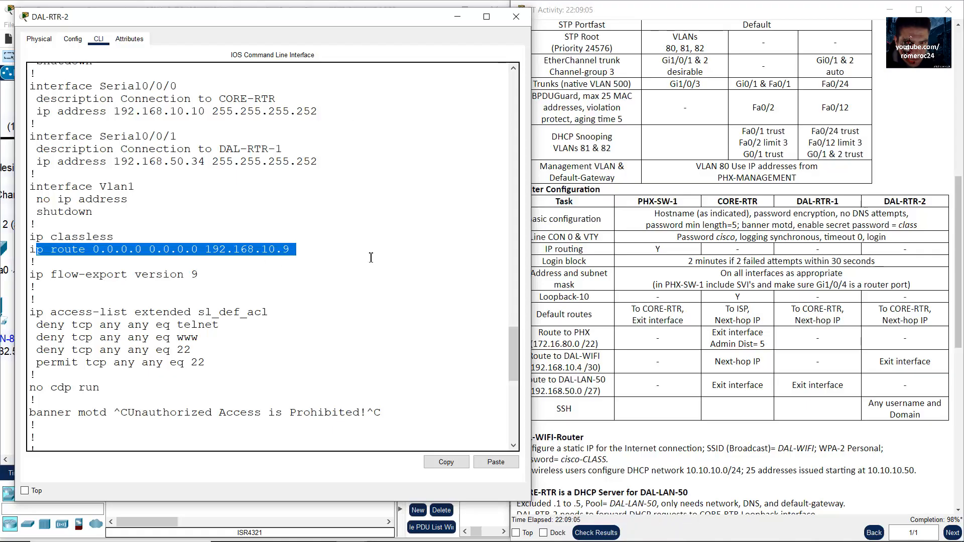
Step: Compare the 0.0.0.0 route via 192.168.10.9 with the table's Default routes and Route to DAL-WIFI rows
{"action": "left_click", "coordinate": [628, 315]}
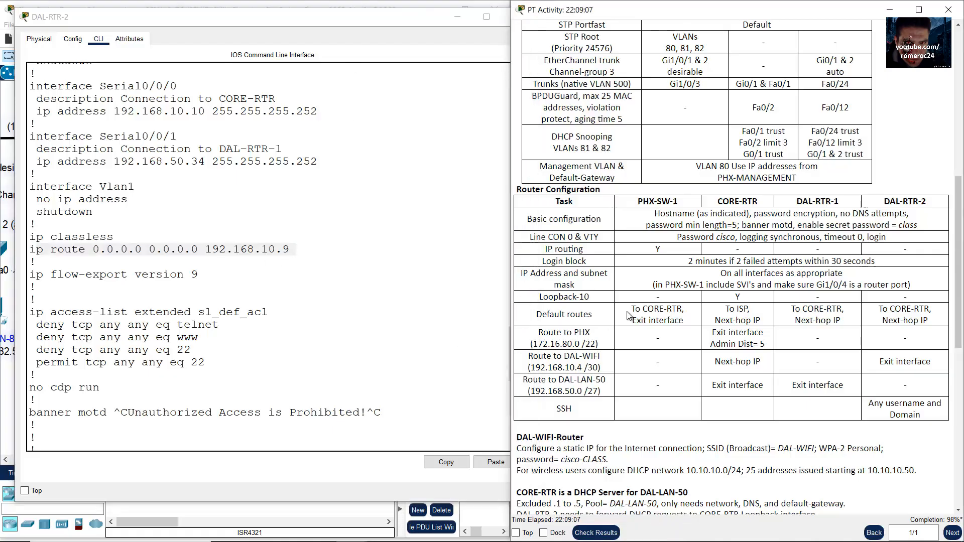
{"action": "double_click", "coordinate": [892, 202]}
{"action": "left_click_drag", "start_coordinate": [879, 306], "coordinate": [929, 322]}
{"action": "left_click", "coordinate": [244, 258]}
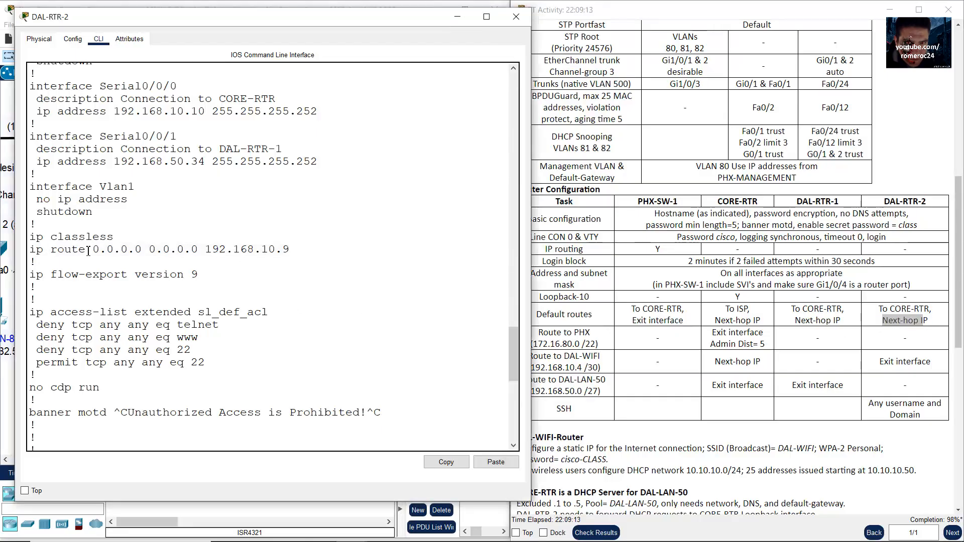
{"action": "left_click_drag", "start_coordinate": [85, 250], "coordinate": [187, 249]}
{"action": "left_click", "coordinate": [620, 291]}
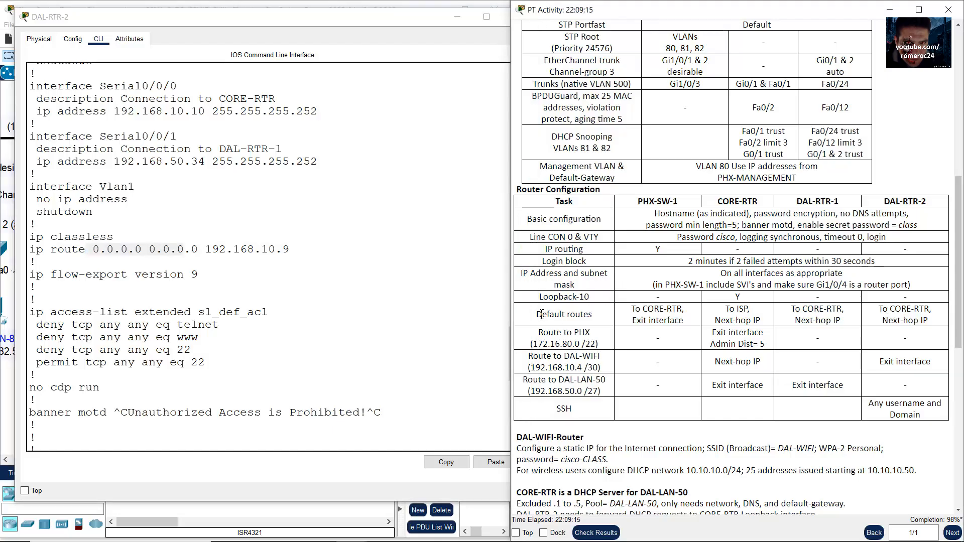
{"action": "left_click_drag", "start_coordinate": [541, 314], "coordinate": [593, 314]}
{"action": "left_click_drag", "start_coordinate": [887, 321], "coordinate": [928, 322]}
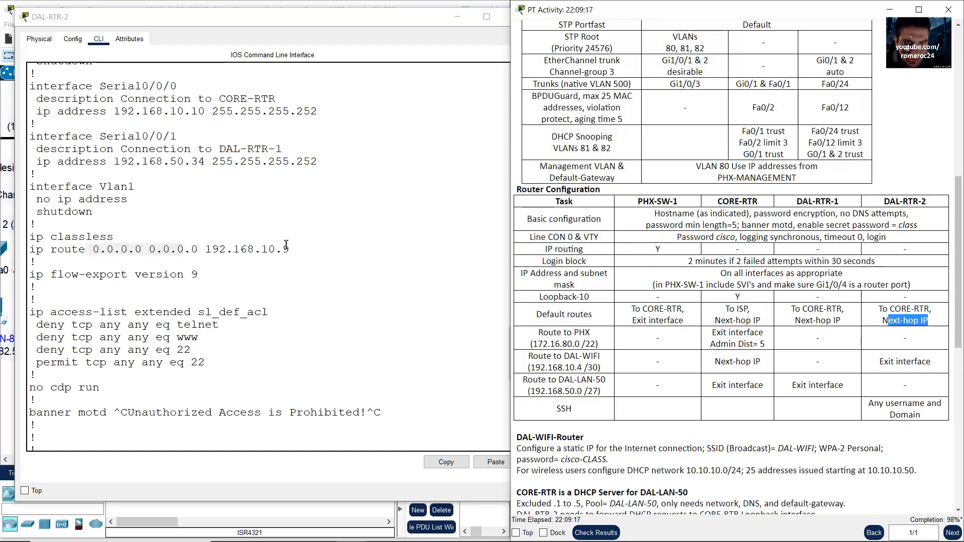
{"action": "left_click_drag", "start_coordinate": [217, 249], "coordinate": [300, 248]}
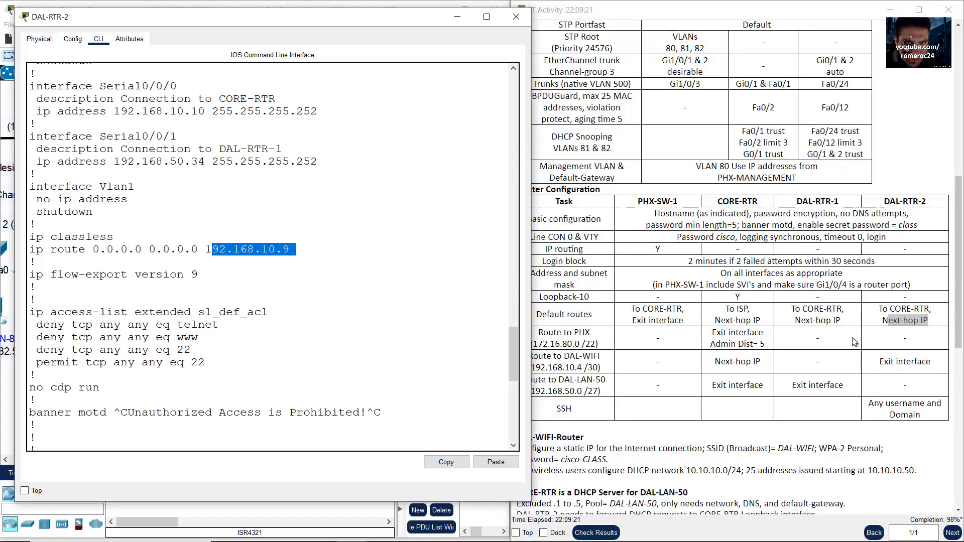
{"action": "left_click", "coordinate": [886, 357]}
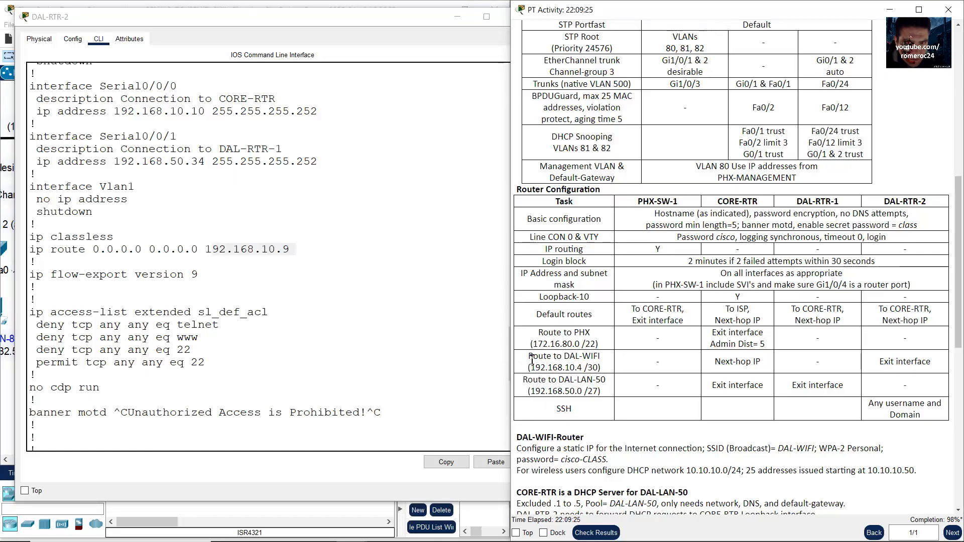
{"action": "left_click_drag", "start_coordinate": [528, 356], "coordinate": [602, 371]}
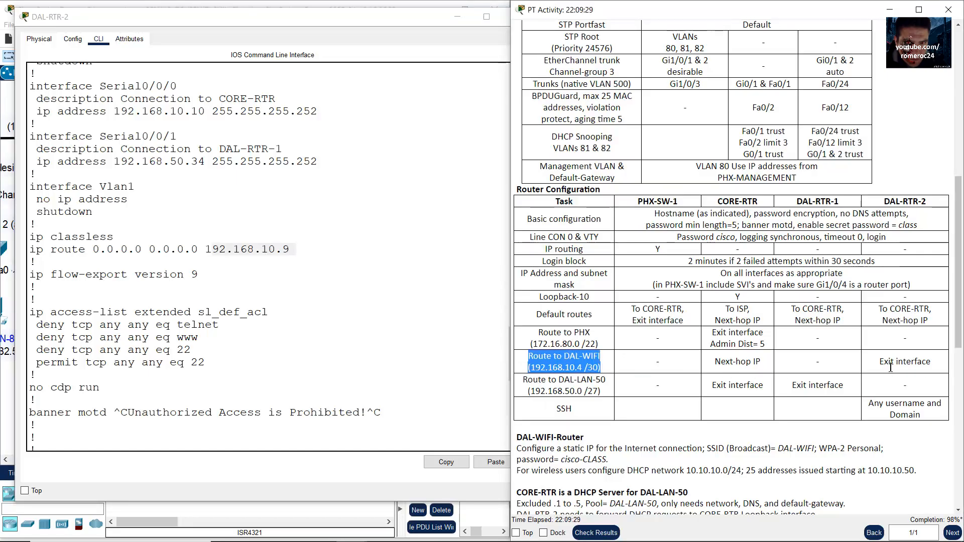
{"action": "left_click_drag", "start_coordinate": [928, 366], "coordinate": [879, 362]}
{"action": "left_click", "coordinate": [365, 357]}
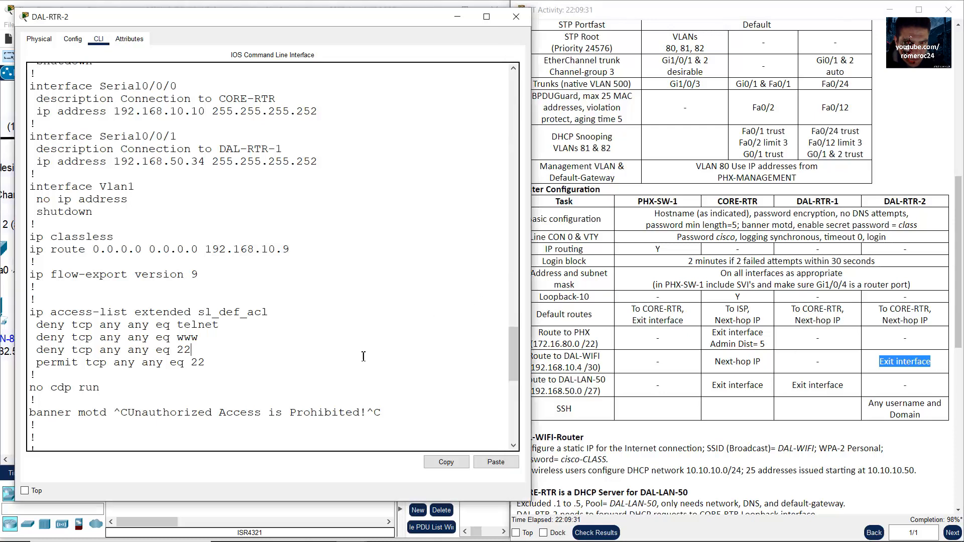
Step: Enter configuration mode and start the ip route to 192.168.10.4 255.255.255.252, matching the table's /30 network
{"action": "type", "text": "conf term login block-for 120 attempts 2 within 30"}
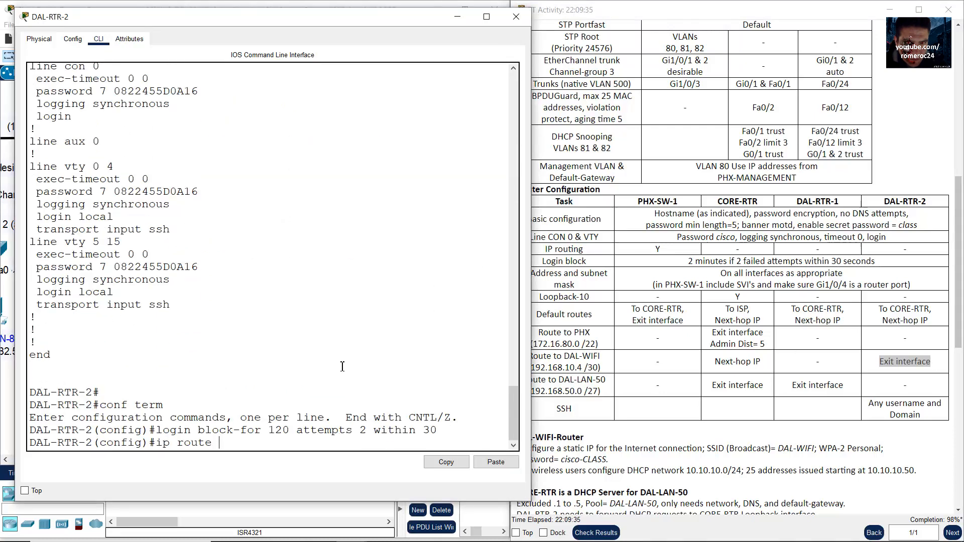
{"action": "left_click", "coordinate": [602, 367]}
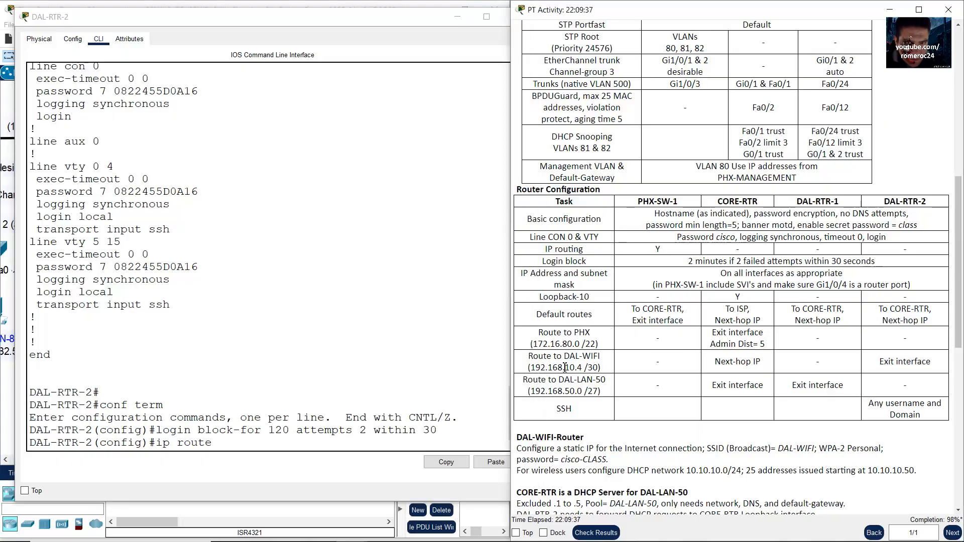
{"action": "left_click_drag", "start_coordinate": [530, 367], "coordinate": [602, 367]}
{"action": "left_click", "coordinate": [367, 369]}
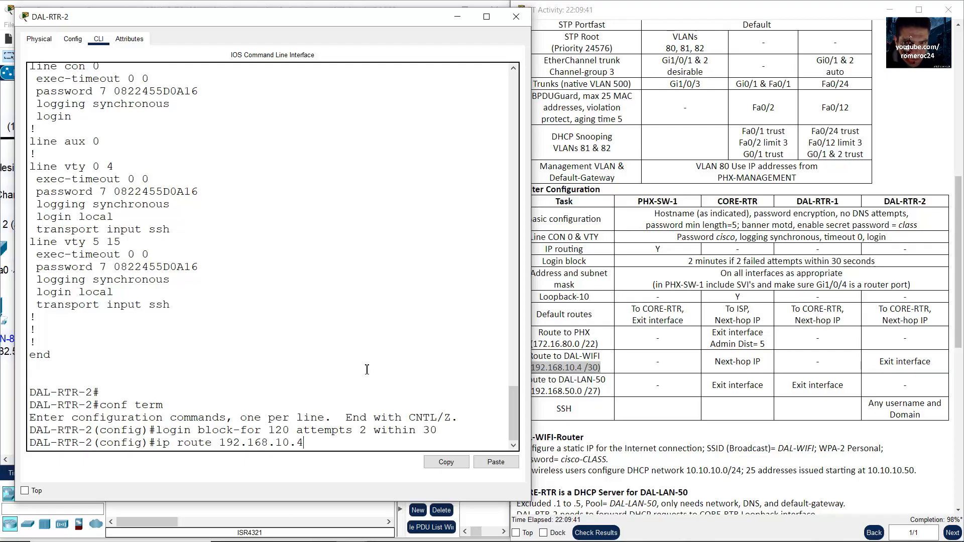
{"action": "left_click", "coordinate": [540, 368]}
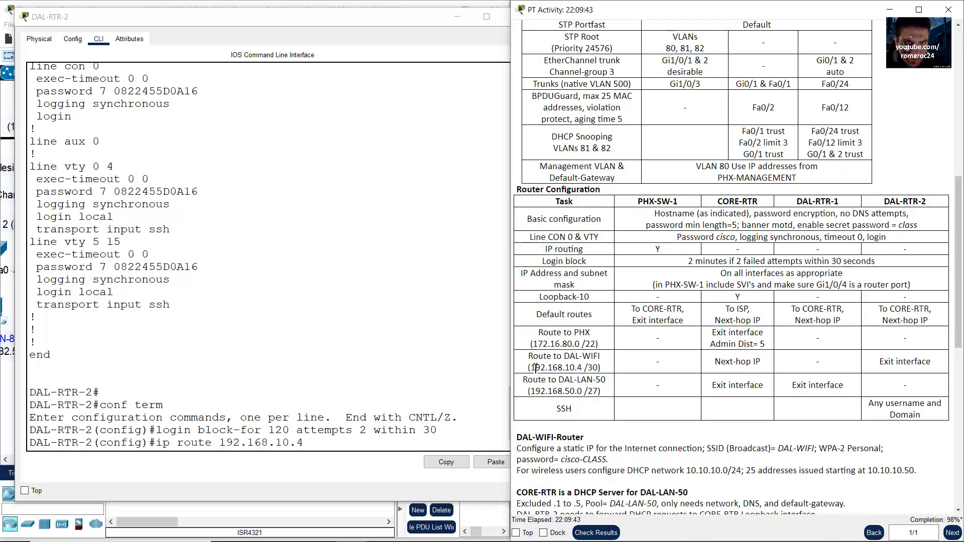
{"action": "left_click_drag", "start_coordinate": [535, 368], "coordinate": [580, 367]}
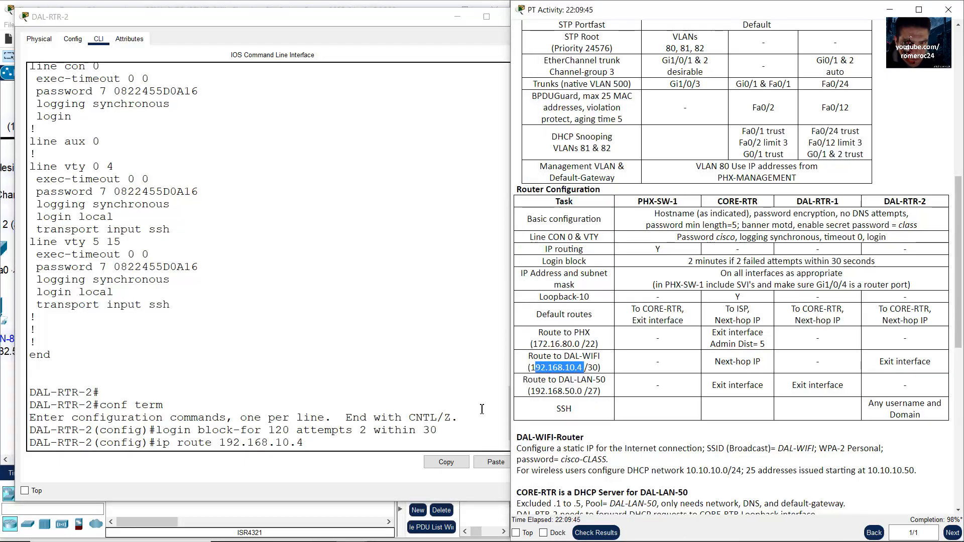
{"action": "left_click", "coordinate": [333, 446]}
{"action": "left_click", "coordinate": [612, 378]}
{"action": "left_click_drag", "start_coordinate": [610, 368], "coordinate": [588, 368]}
{"action": "left_click", "coordinate": [377, 440]}
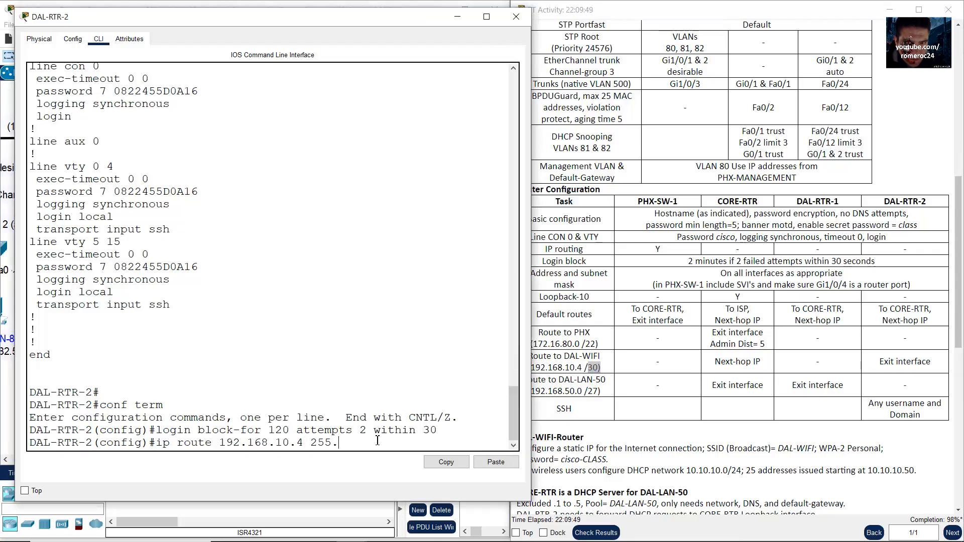
{"action": "type", "text": "5.255.252"}
Step: Confirm S0/0/1 as the exit interface on the topology, submit the route, and minimize DAL-RTR-2
{"action": "left_click", "coordinate": [879, 362]}
{"action": "left_click_drag", "start_coordinate": [880, 362], "coordinate": [926, 362]}
{"action": "left_click", "coordinate": [390, 3]}
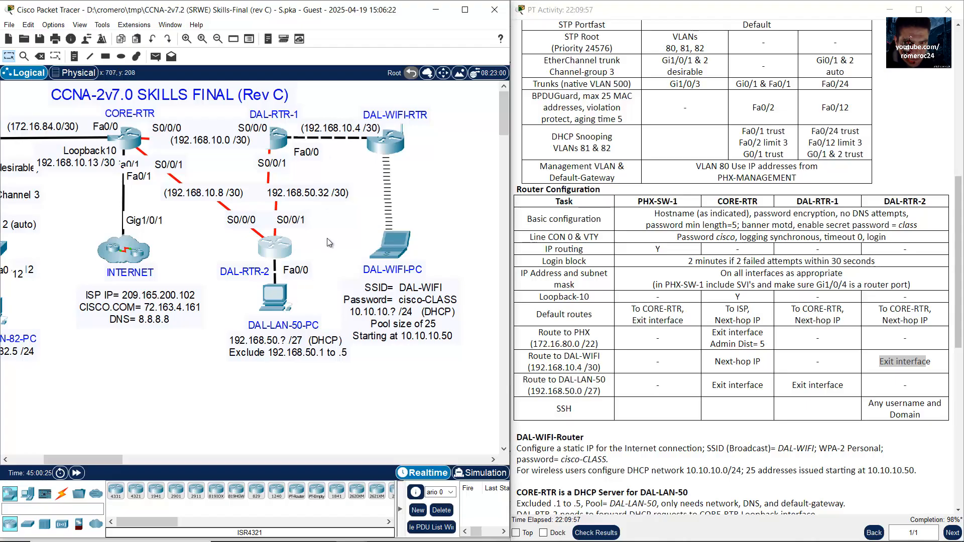
{"action": "left_click_drag", "start_coordinate": [327, 238], "coordinate": [243, 275]}
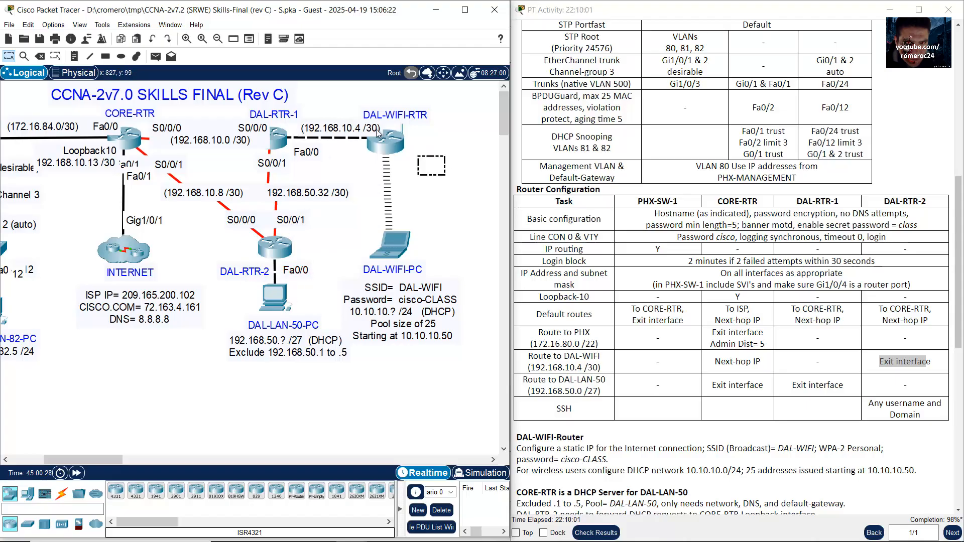
{"action": "left_click_drag", "start_coordinate": [445, 175], "coordinate": [324, 110]}
{"action": "left_click_drag", "start_coordinate": [334, 248], "coordinate": [282, 227]}
{"action": "left_click", "coordinate": [277, 257]}
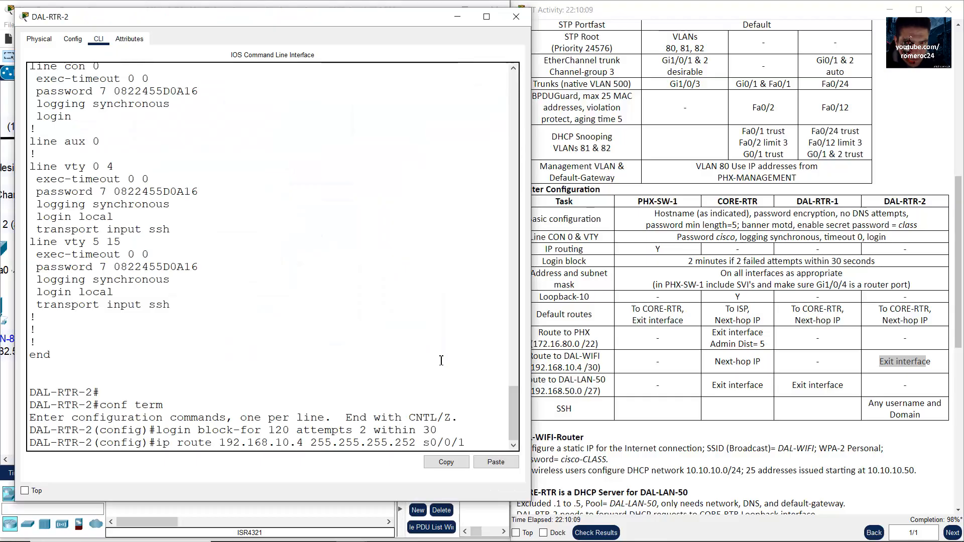
{"action": "key", "text": "Return"}
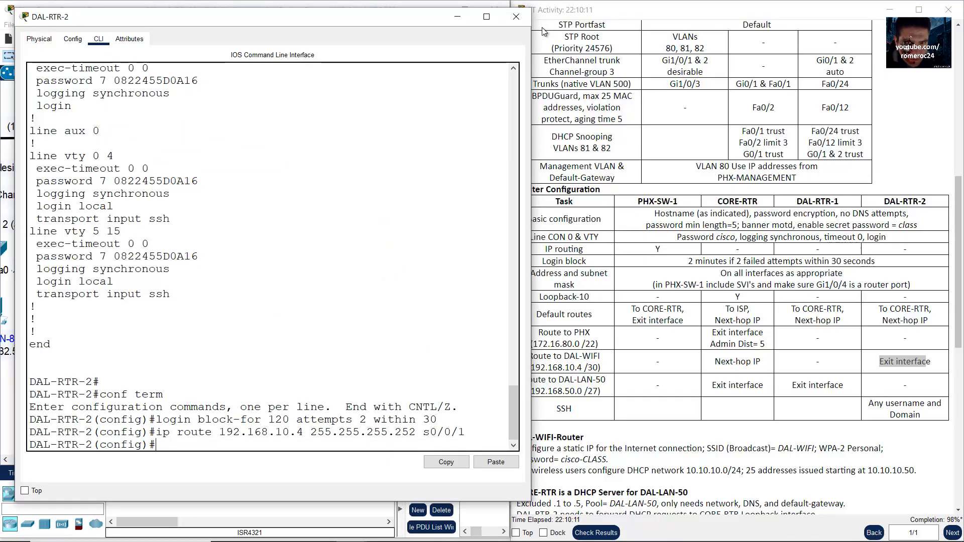
{"action": "left_click", "coordinate": [457, 20]}
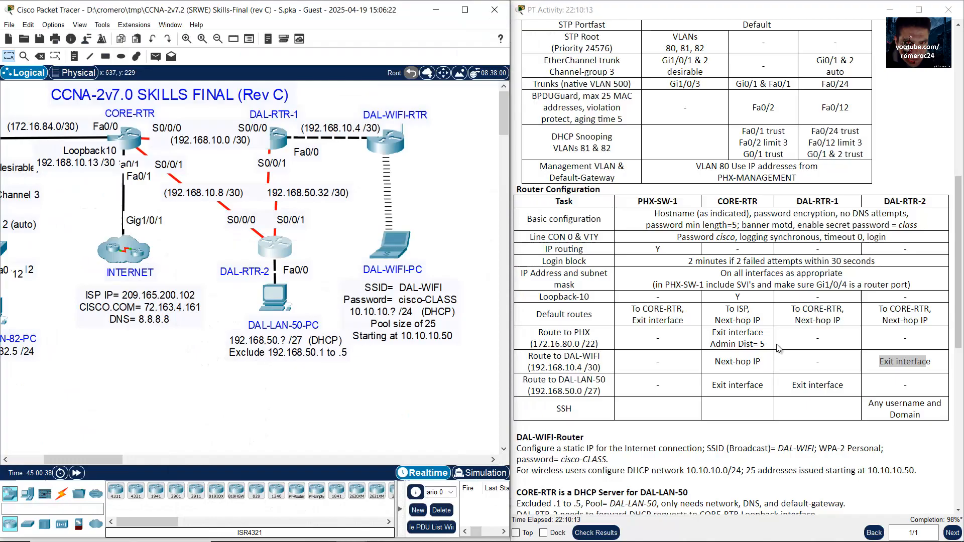
{"action": "left_click", "coordinate": [732, 451]}
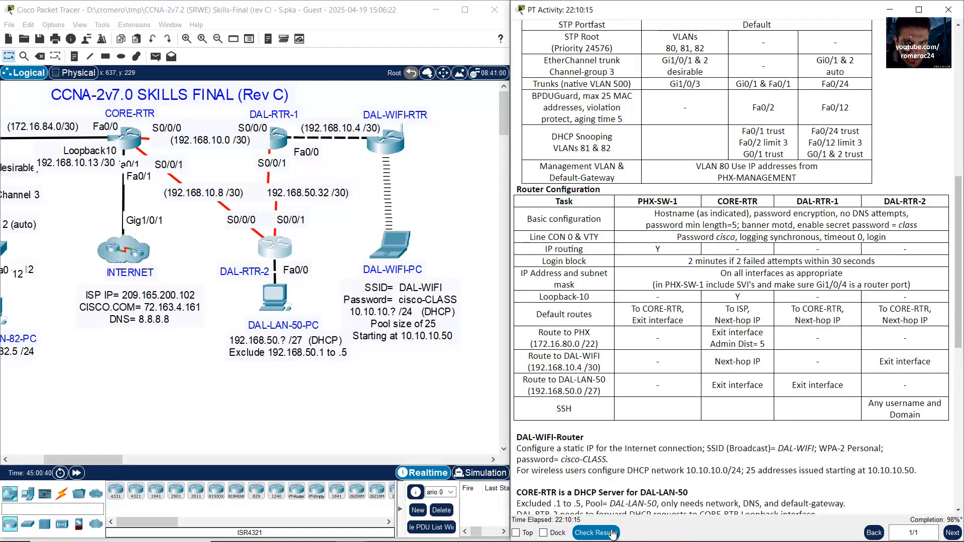
Step: Open the itemized assessment results and check DAL-RTR-1's and DAL-RTR-2's route items
{"action": "left_click", "coordinate": [611, 531]}
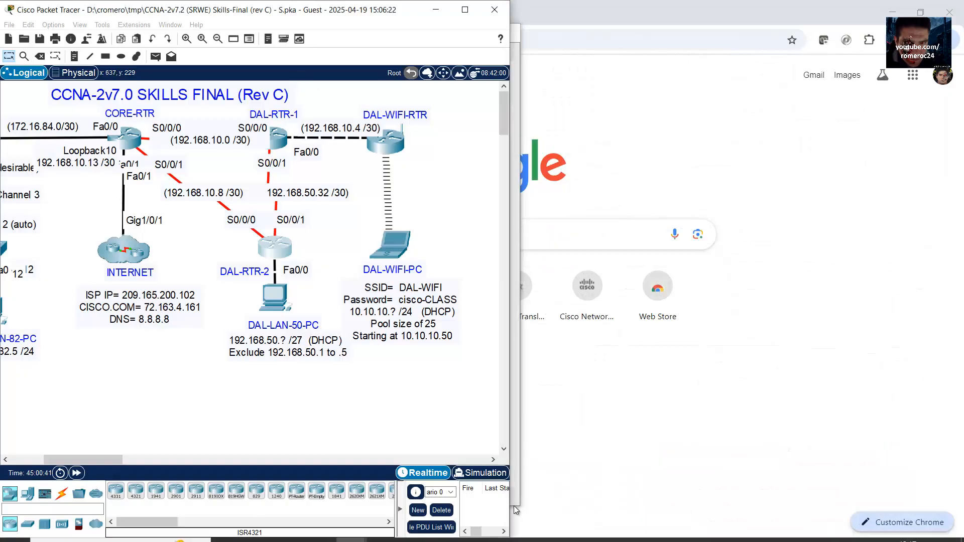
{"action": "left_click", "coordinate": [105, 86]}
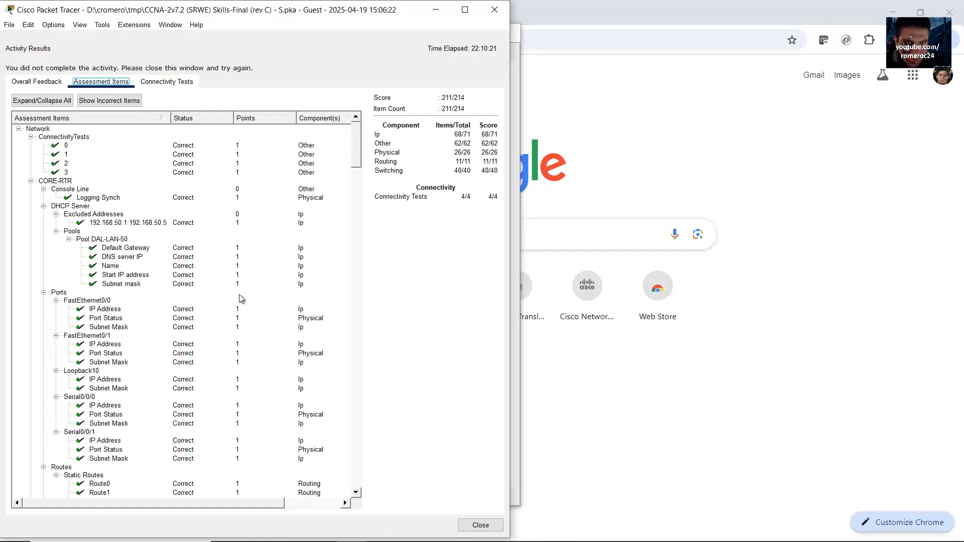
{"action": "scroll", "coordinate": [238, 306], "scroll_direction": "down", "scroll_amount": 10}
{"action": "scroll", "coordinate": [238, 305], "scroll_direction": "down", "scroll_amount": 7}
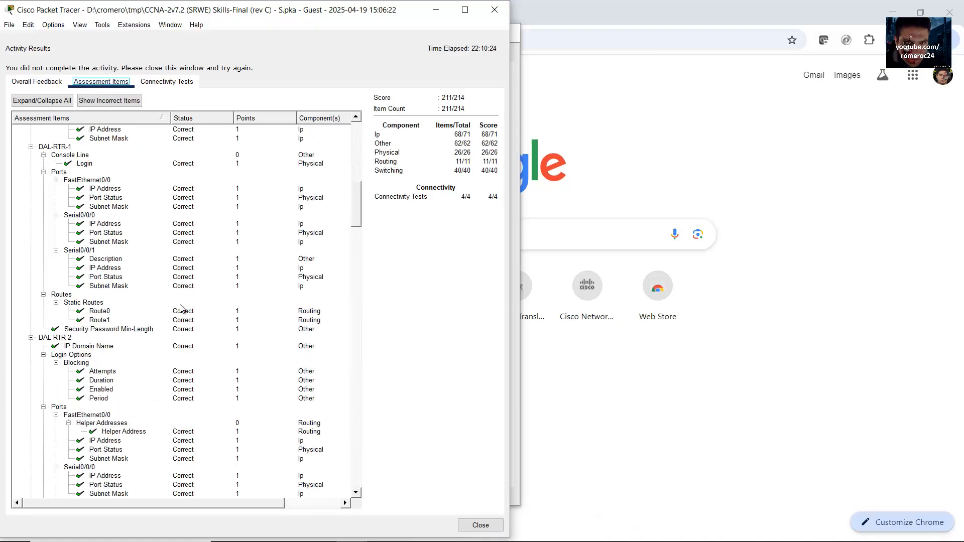
{"action": "left_click", "coordinate": [103, 320]}
{"action": "scroll", "coordinate": [105, 324], "scroll_direction": "up", "scroll_amount": 3}
{"action": "scroll", "coordinate": [104, 324], "scroll_direction": "up", "scroll_amount": 1}
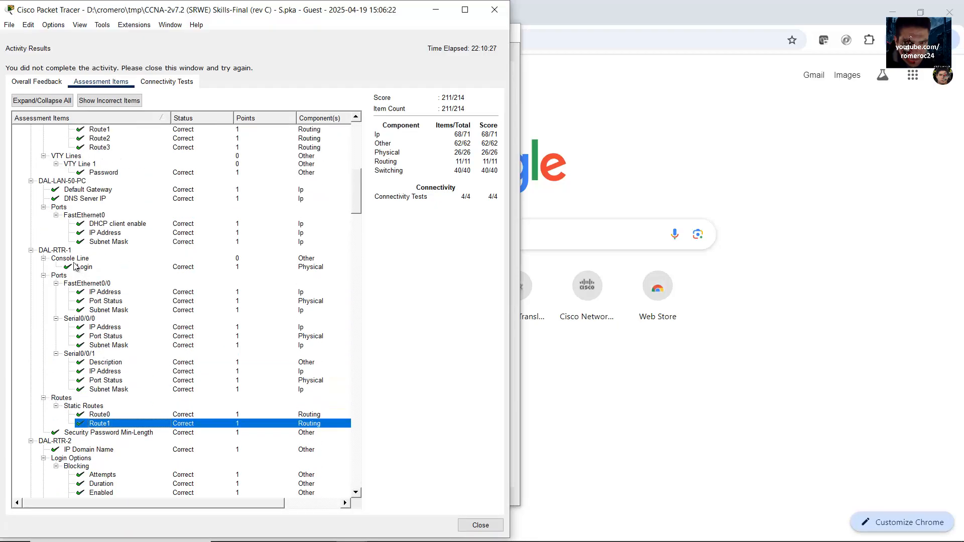
{"action": "left_click", "coordinate": [68, 250]}
{"action": "scroll", "coordinate": [69, 252], "scroll_direction": "up", "scroll_amount": 1}
{"action": "scroll", "coordinate": [69, 254], "scroll_direction": "down", "scroll_amount": 7}
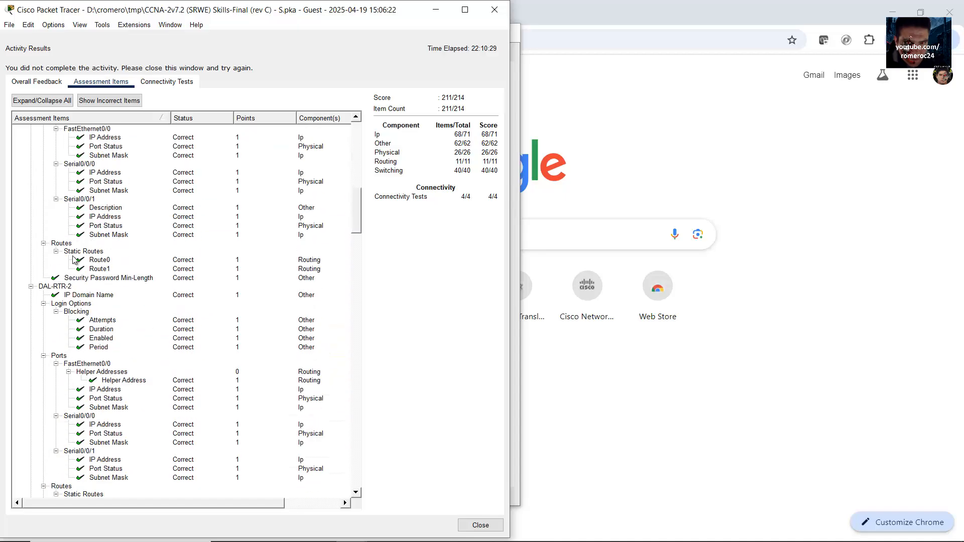
{"action": "left_click", "coordinate": [68, 290]}
{"action": "scroll", "coordinate": [71, 293], "scroll_direction": "down", "scroll_amount": 2}
{"action": "scroll", "coordinate": [73, 297], "scroll_direction": "down", "scroll_amount": 4}
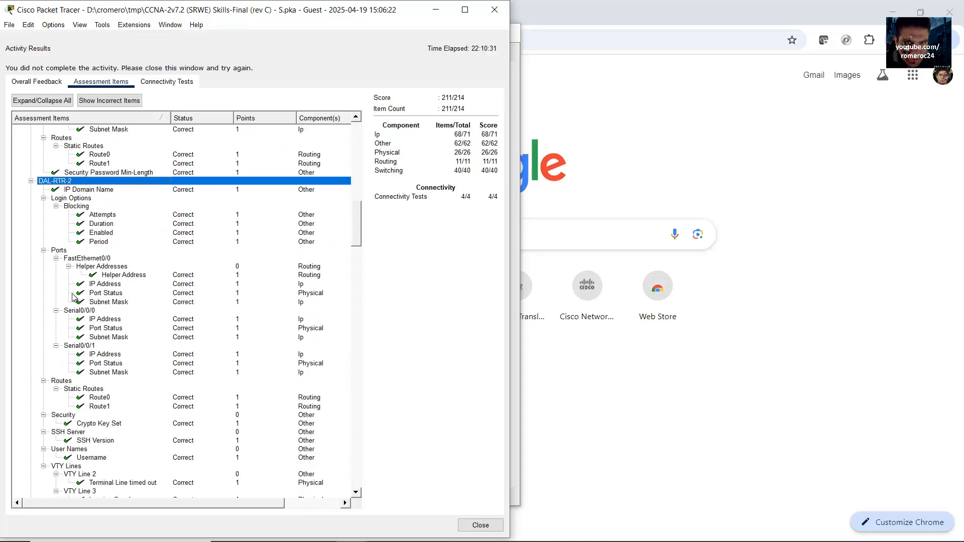
{"action": "left_click", "coordinate": [119, 345]}
{"action": "left_click", "coordinate": [109, 355]}
{"action": "scroll", "coordinate": [109, 355], "scroll_direction": "down", "scroll_amount": 9}
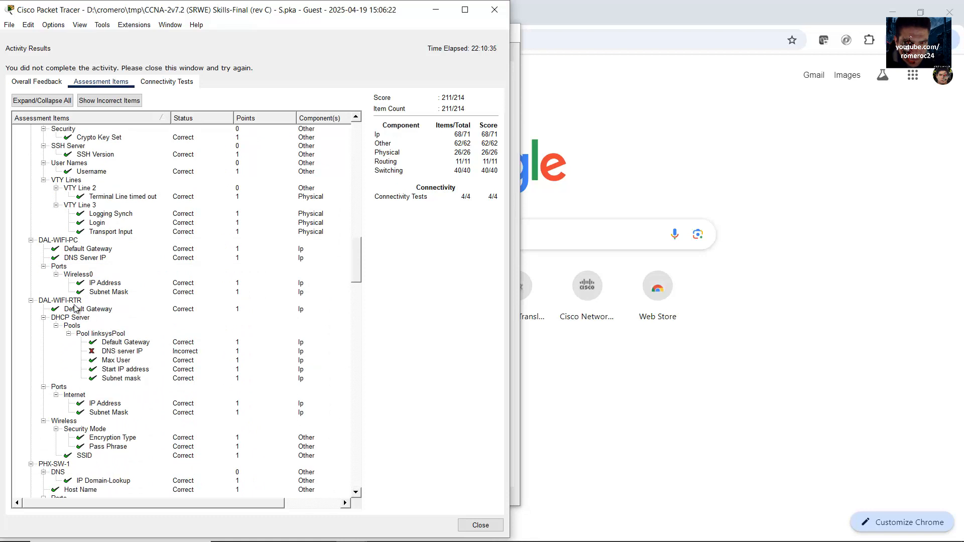
Step: Find DAL-WIFI-RTR's DHCP pool DNS server IP marked incorrect, then close the results and move the instructions aside
{"action": "left_click", "coordinate": [74, 302]}
{"action": "scroll", "coordinate": [80, 309], "scroll_direction": "down", "scroll_amount": 2}
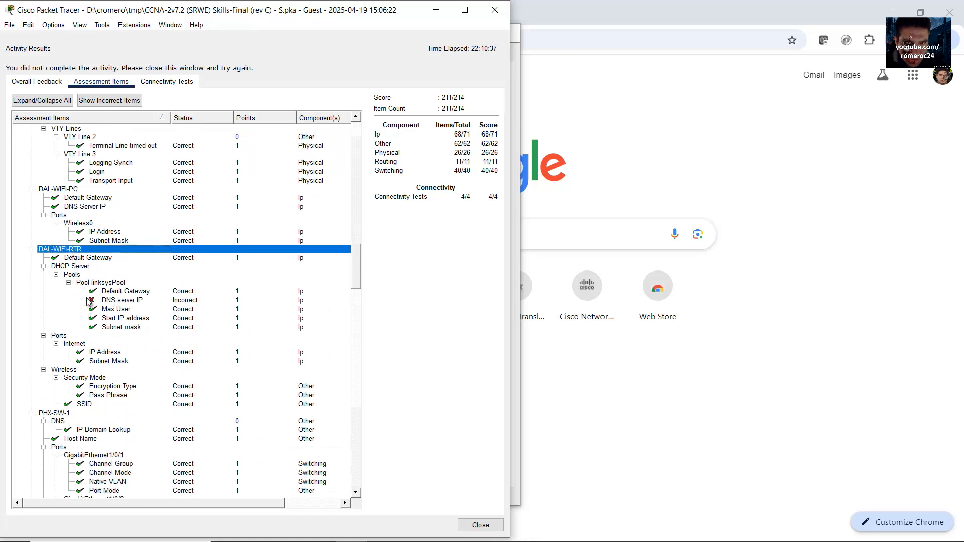
{"action": "scroll", "coordinate": [89, 298], "scroll_direction": "down", "scroll_amount": 1}
{"action": "left_click", "coordinate": [73, 250]}
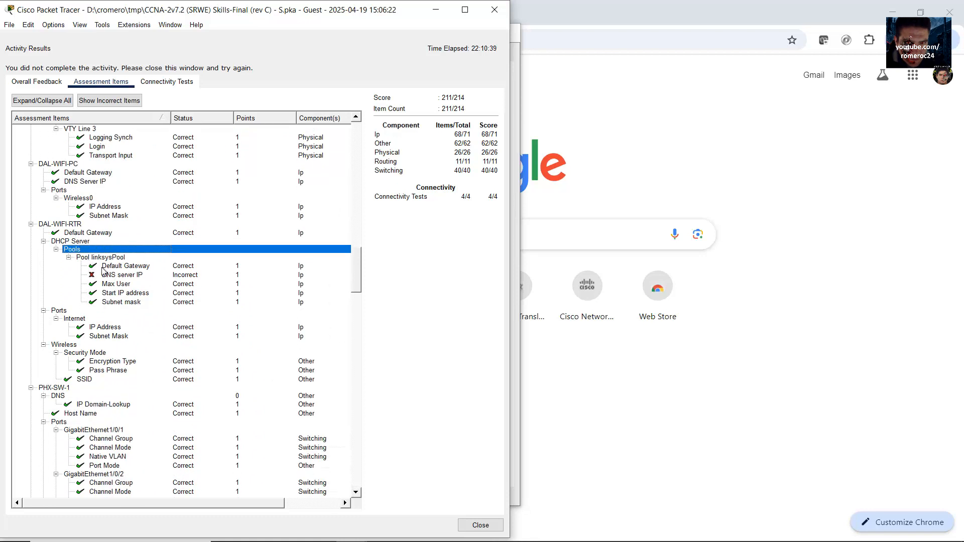
{"action": "left_click", "coordinate": [113, 275]}
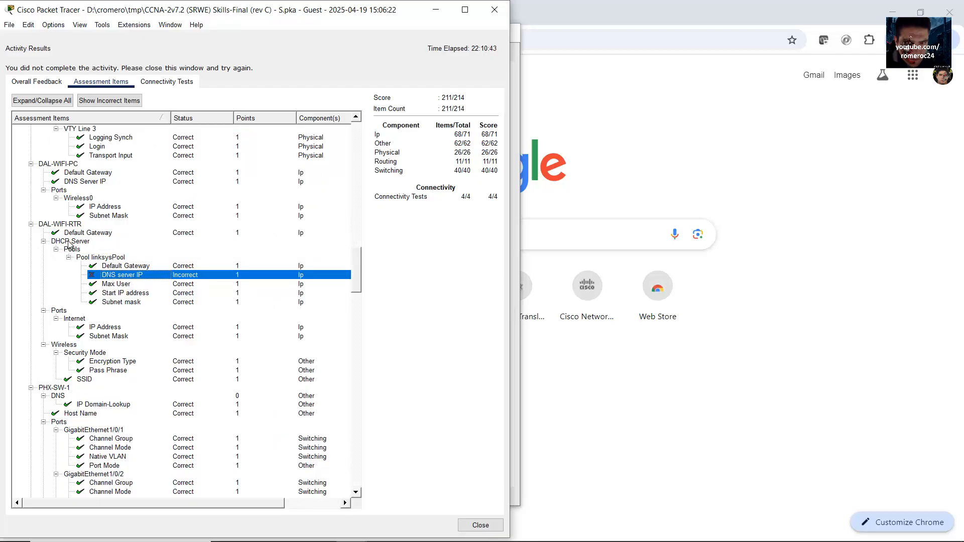
{"action": "left_click", "coordinate": [62, 226]}
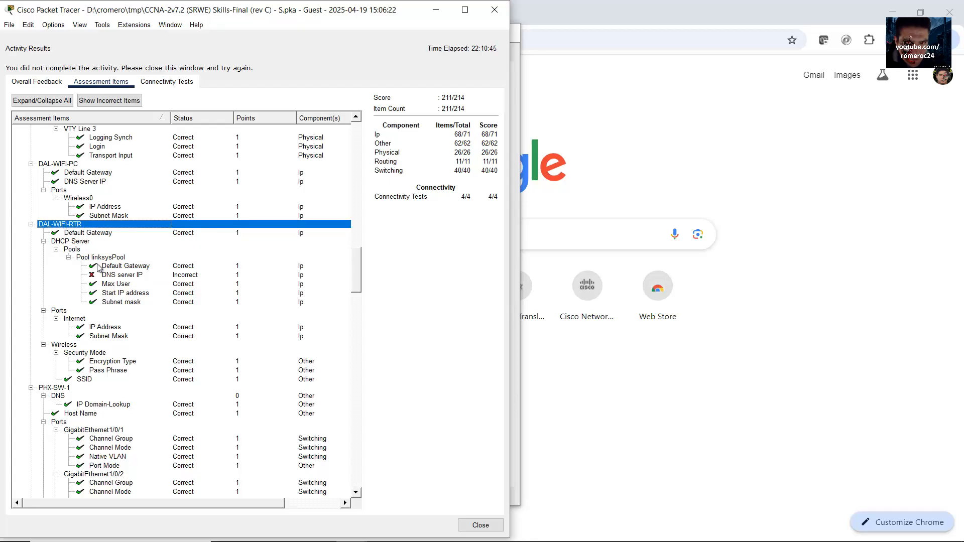
{"action": "left_click", "coordinate": [113, 276]}
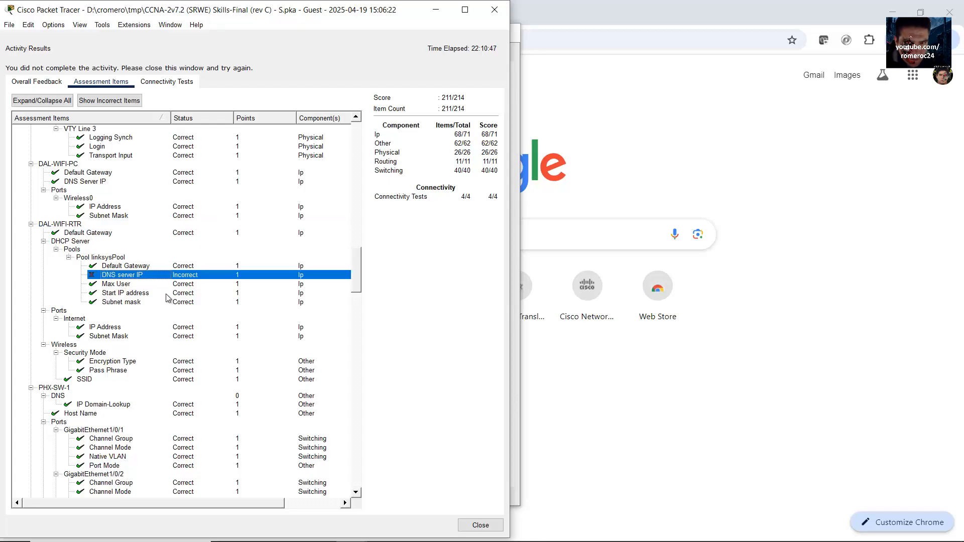
{"action": "left_click", "coordinate": [496, 10]}
{"action": "left_click_drag", "start_coordinate": [639, 96], "coordinate": [963, 162]}
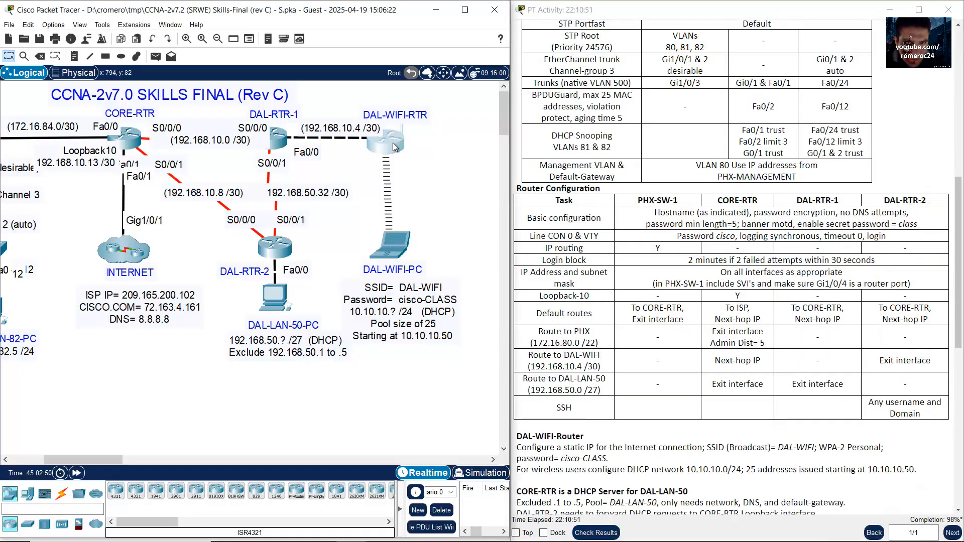
Step: Set DAL-WIFI-RTR's Static DNS 1 to 8.8.8.8 and save the settings
{"action": "left_click", "coordinate": [384, 143]}
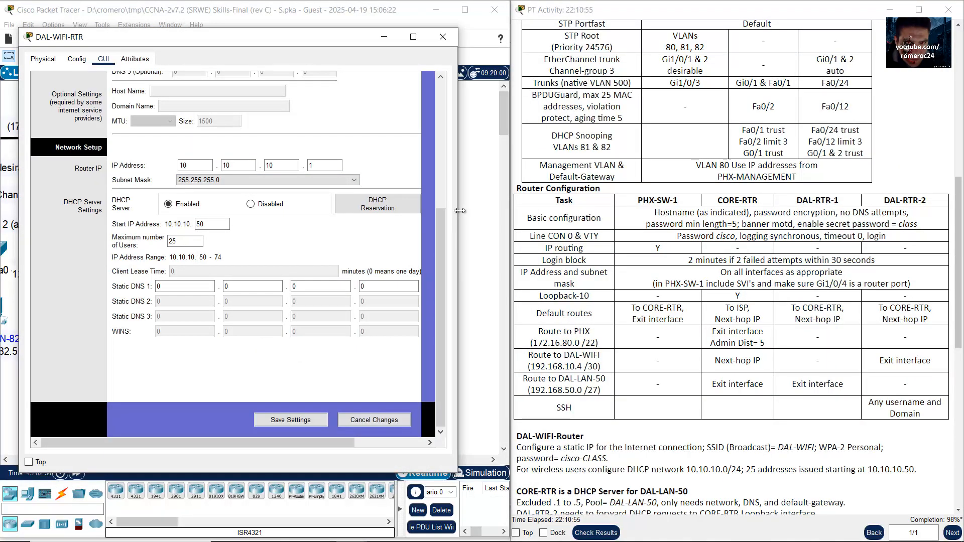
{"action": "left_click_drag", "start_coordinate": [456, 218], "coordinate": [525, 216]}
{"action": "scroll", "coordinate": [342, 234], "scroll_direction": "up", "scroll_amount": 7}
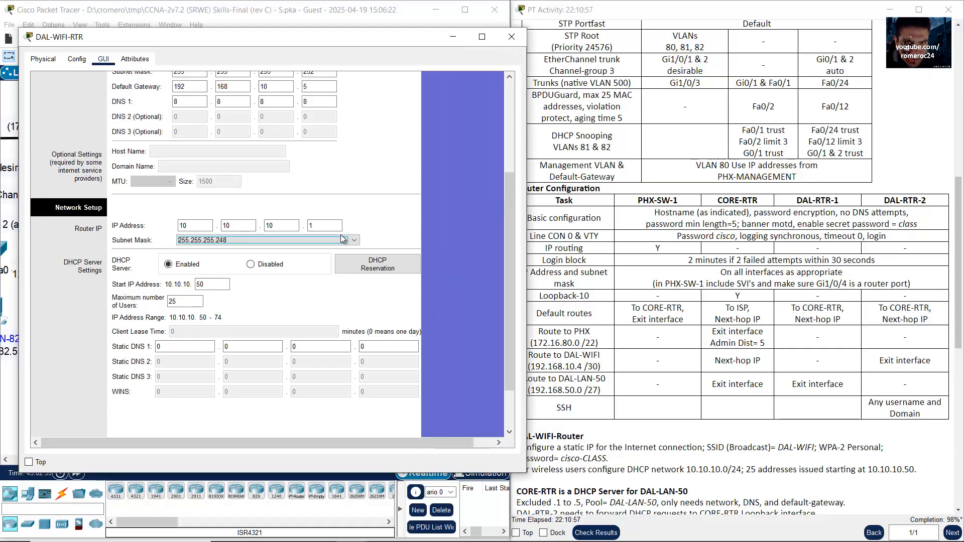
{"action": "scroll", "coordinate": [228, 165], "scroll_direction": "up", "scroll_amount": 3}
{"action": "left_click", "coordinate": [188, 193]}
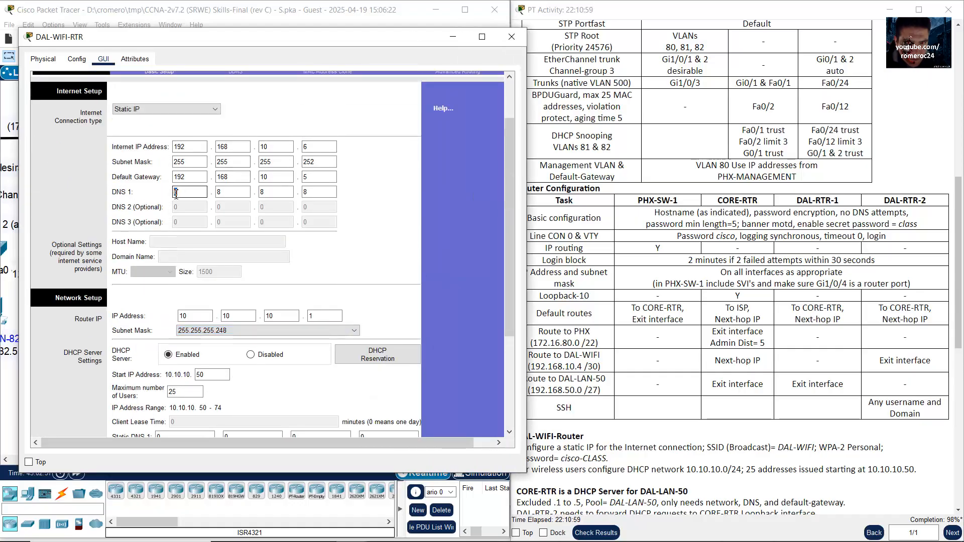
{"action": "key", "text": "Tab"}
{"action": "key", "text": "Tab"}
{"action": "key", "text": "Tab"}
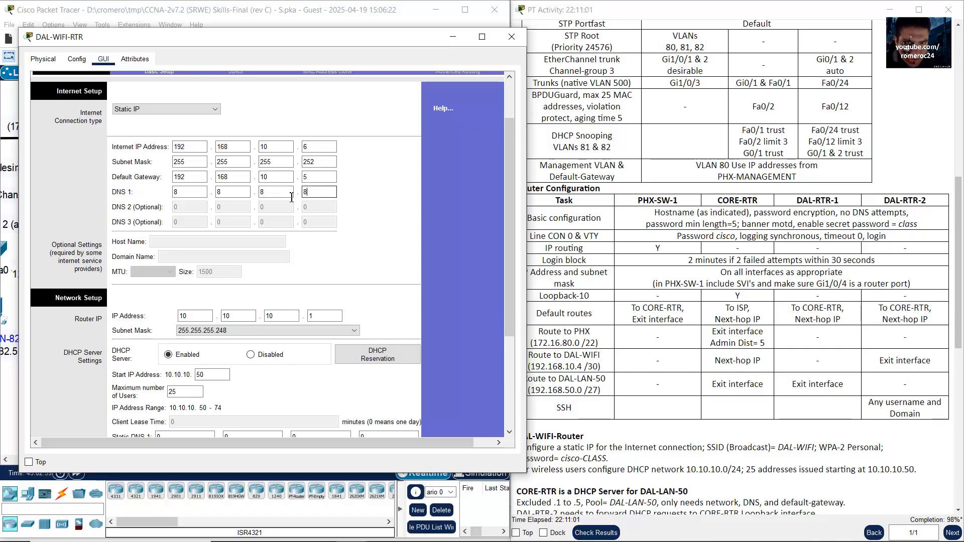
{"action": "left_click_drag", "start_coordinate": [508, 214], "coordinate": [511, 337]}
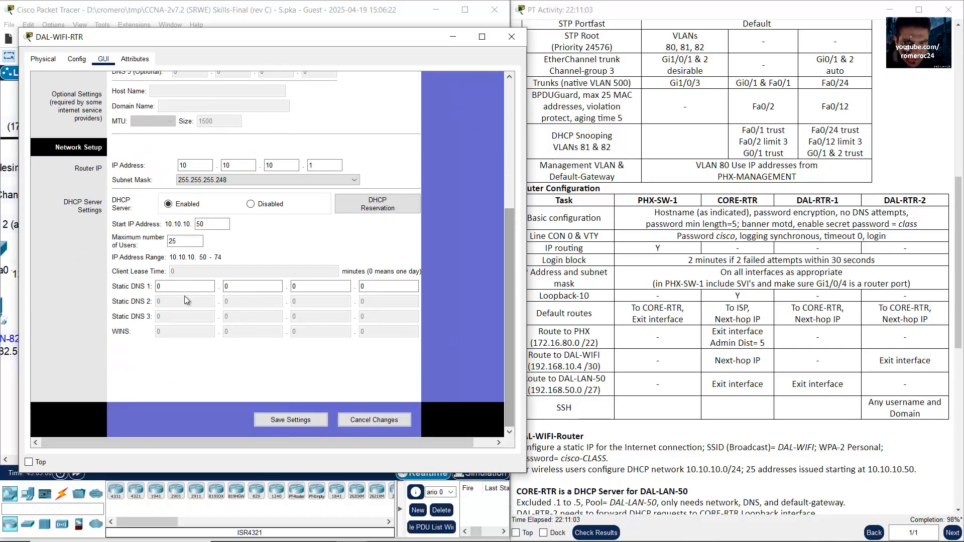
{"action": "left_click", "coordinate": [171, 287]}
{"action": "key", "text": "Tab"}
{"action": "key", "text": "Tab"}
{"action": "key", "text": "Tab"}
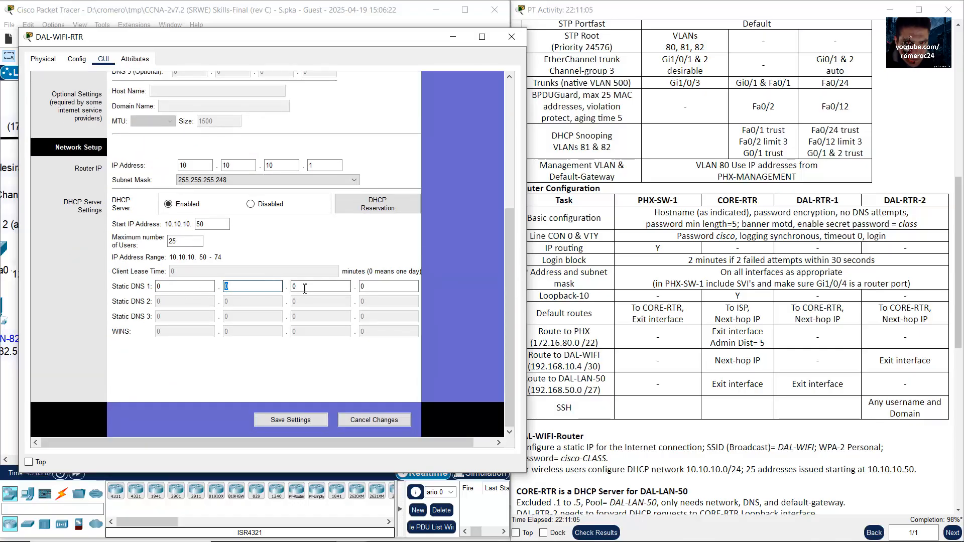
{"action": "left_click_drag", "start_coordinate": [182, 287], "coordinate": [101, 285]}
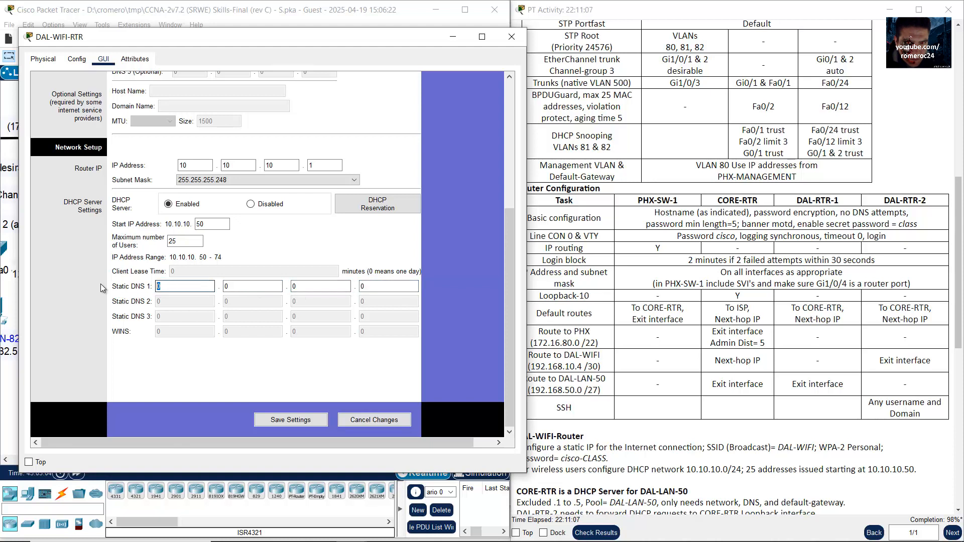
{"action": "type", "text": "8"}
{"action": "key", "text": "Tab"}
{"action": "type", "text": "8"}
{"action": "key", "text": "Tab"}
{"action": "type", "text": "8"}
{"action": "key", "text": "Tab"}
{"action": "type", "text": "8"}
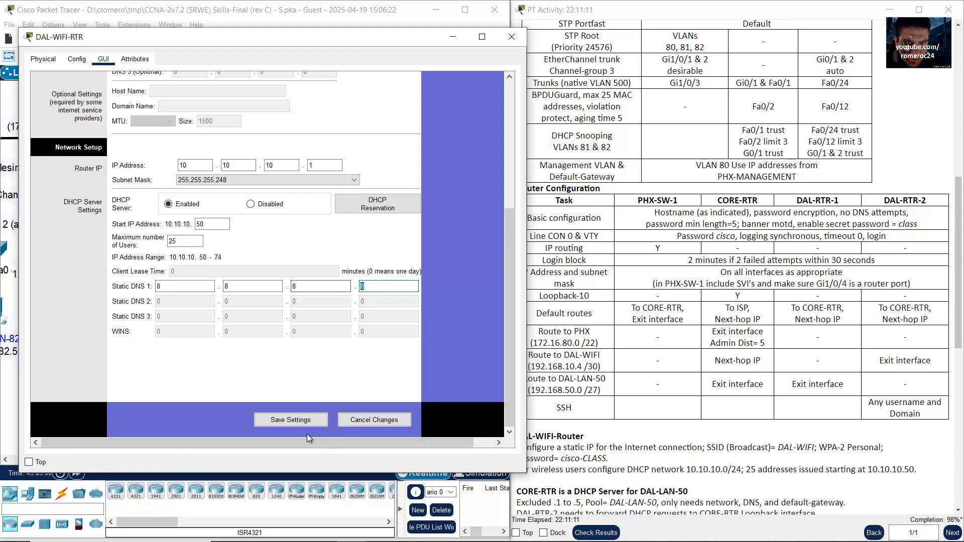
{"action": "left_click", "coordinate": [288, 422]}
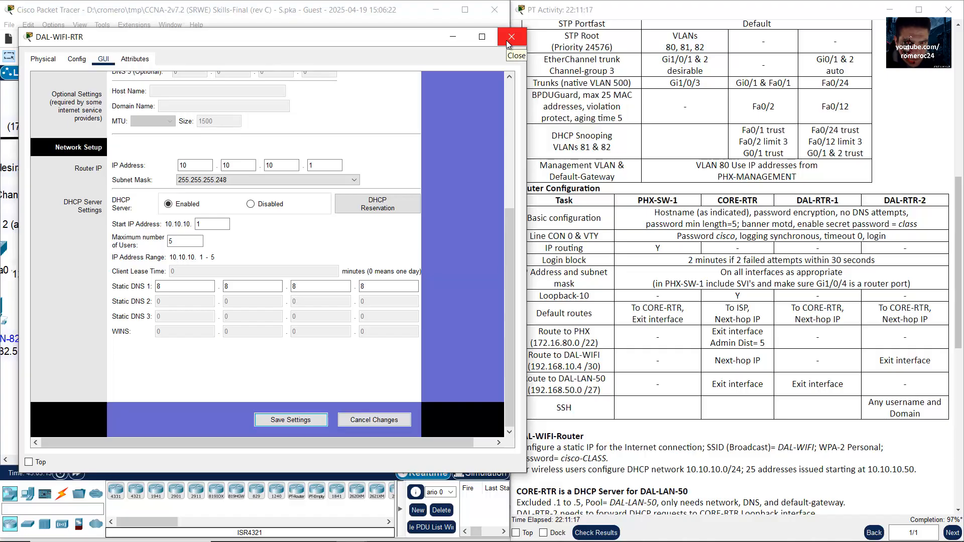
{"action": "left_click", "coordinate": [286, 423]}
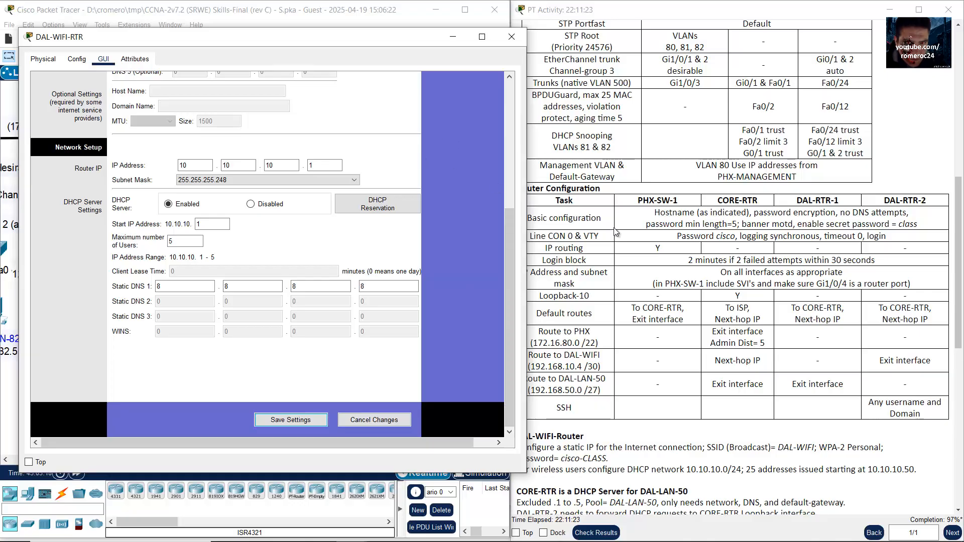
Step: Restore the router's subnet mask to 255.255.255.0 and save the settings
{"action": "left_click_drag", "start_coordinate": [418, 40], "coordinate": [388, 49]}
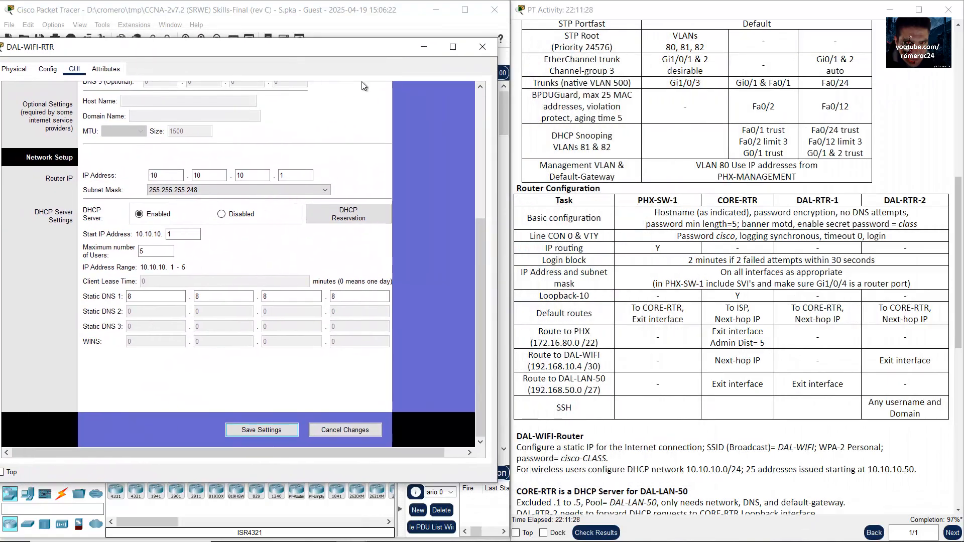
{"action": "left_click", "coordinate": [194, 191]}
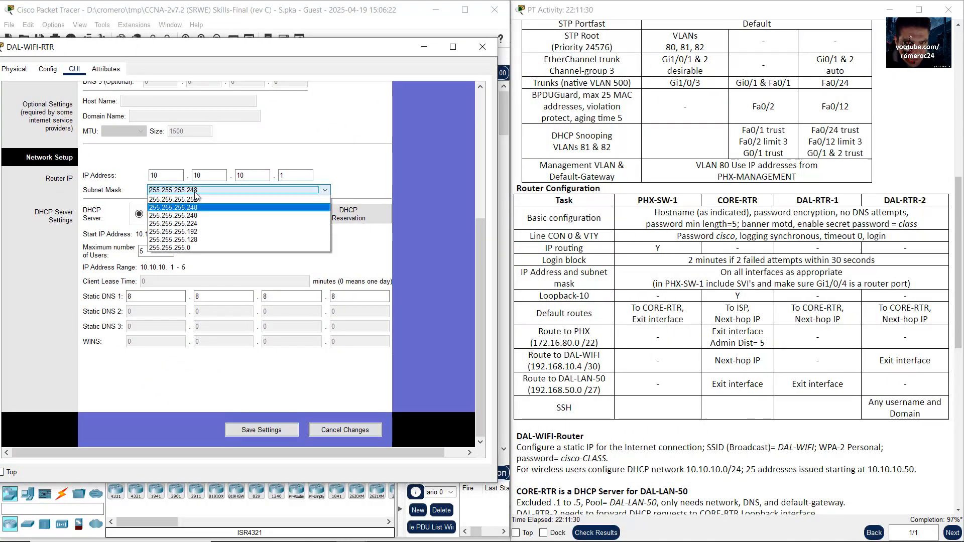
{"action": "left_click", "coordinate": [195, 248]}
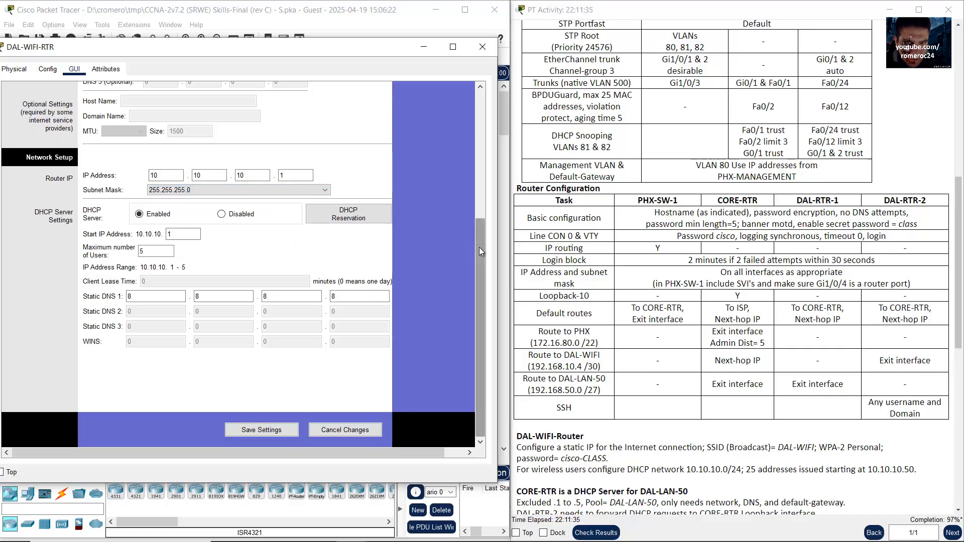
{"action": "left_click_drag", "start_coordinate": [479, 247], "coordinate": [486, 289]}
{"action": "left_click", "coordinate": [245, 431]}
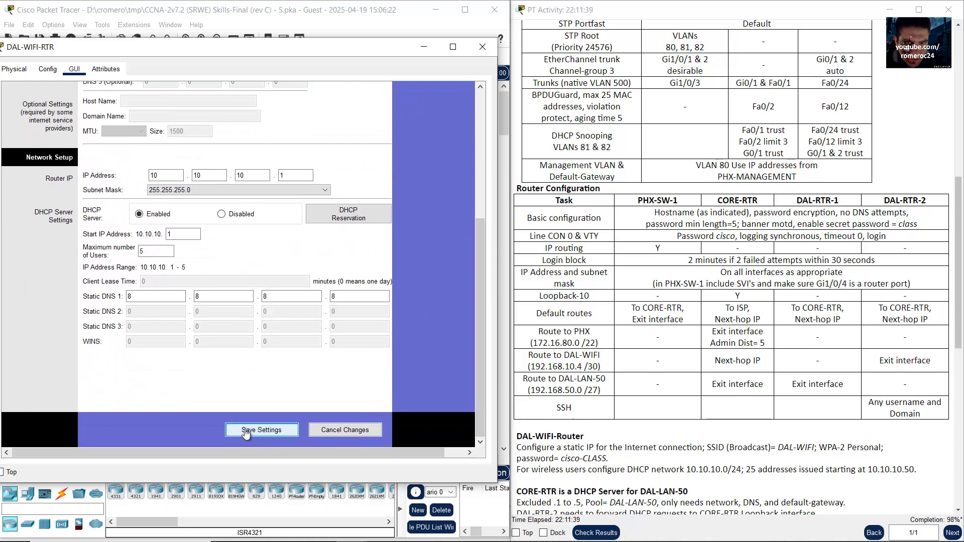
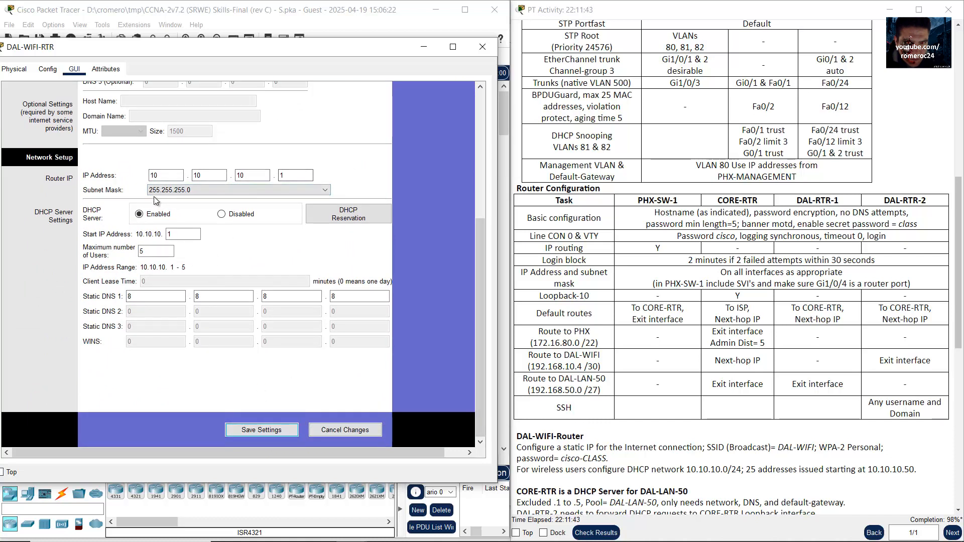
Step: Set DAL-WIFI-RTR's DHCP pool to start at .50 with a maximum of 25 users
{"action": "double_click", "coordinate": [181, 236]}
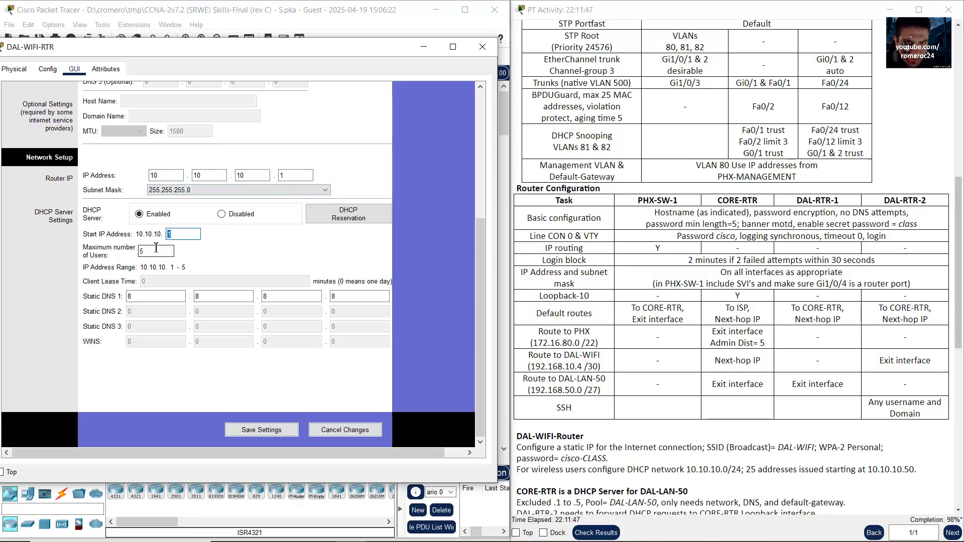
{"action": "key", "text": "Tab"}
{"action": "type", "text": "25"}
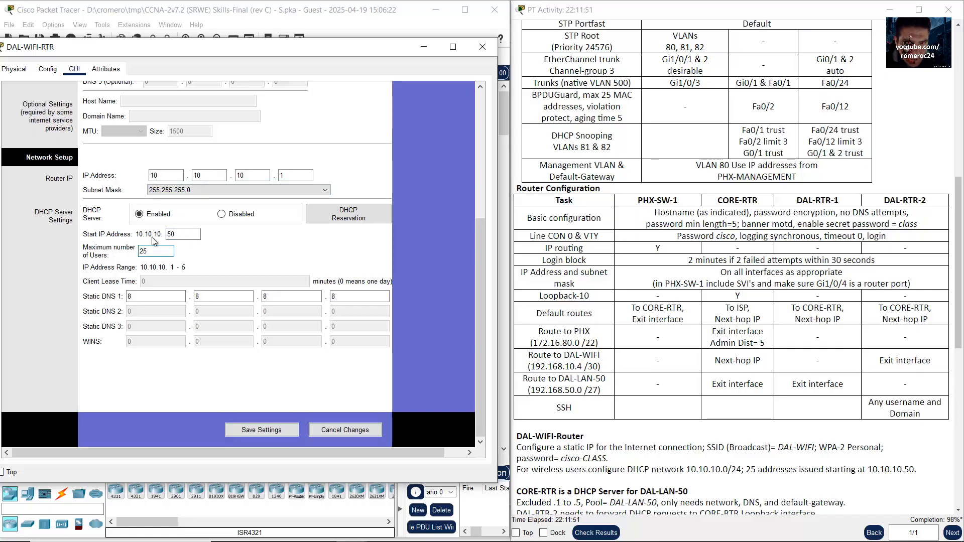
{"action": "left_click", "coordinate": [143, 296]}
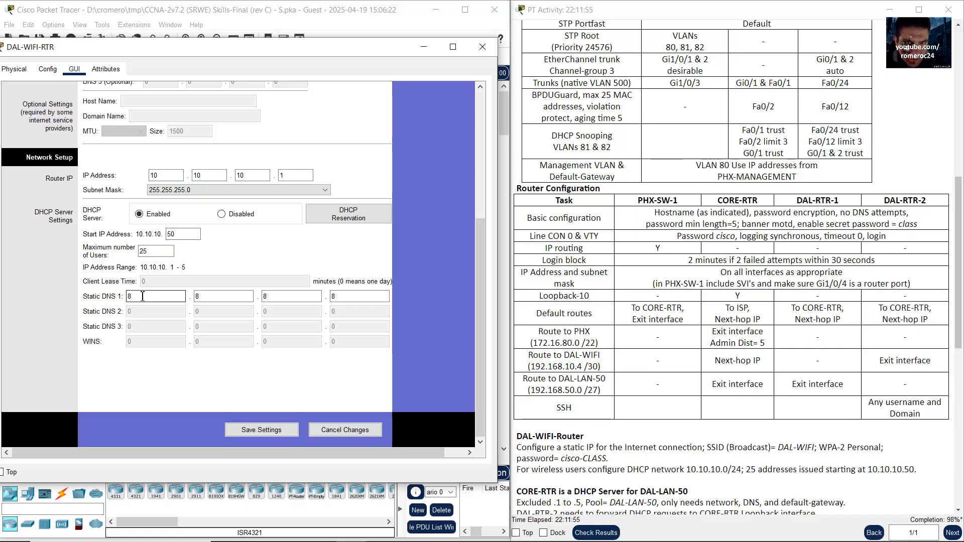
{"action": "key", "text": "Tab"}
{"action": "double_click", "coordinate": [269, 296]}
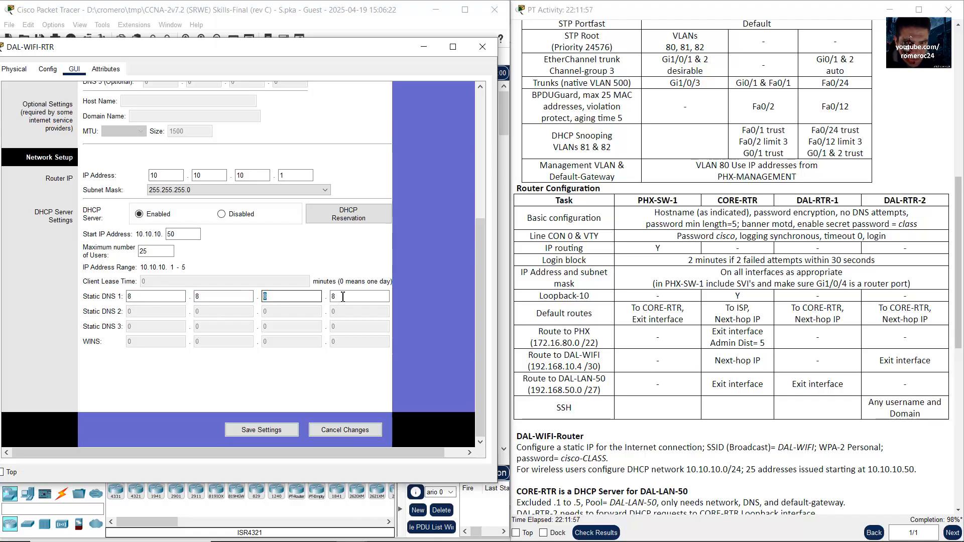
{"action": "double_click", "coordinate": [338, 296]}
Step: Check the router's address, subnet mask, 25-user pool size and .50 start against the activity instructions
{"action": "left_click_drag", "start_coordinate": [835, 274], "coordinate": [838, 274]}
{"action": "scroll", "coordinate": [909, 275], "scroll_direction": "down", "scroll_amount": 6}
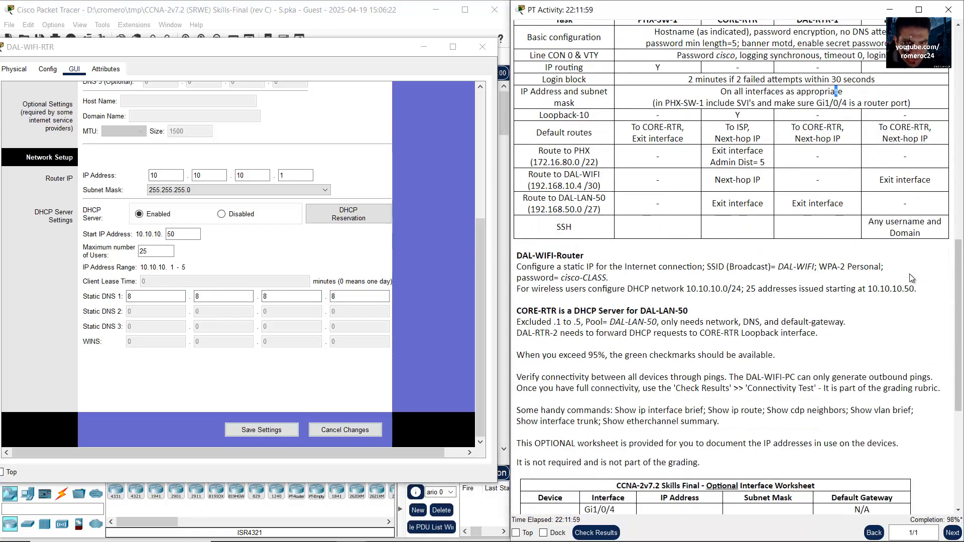
{"action": "left_click_drag", "start_coordinate": [686, 169], "coordinate": [728, 171]}
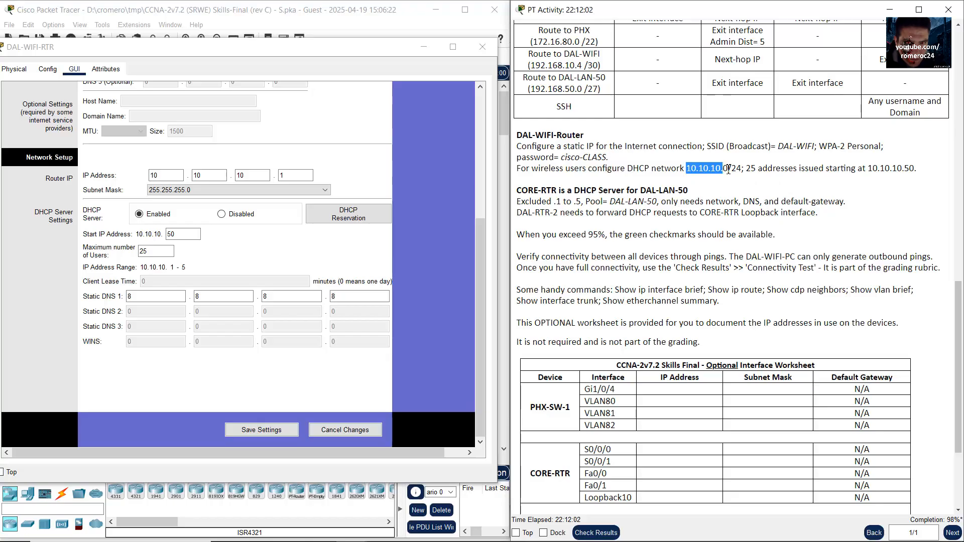
{"action": "double_click", "coordinate": [281, 175]}
{"action": "left_click", "coordinate": [731, 174]}
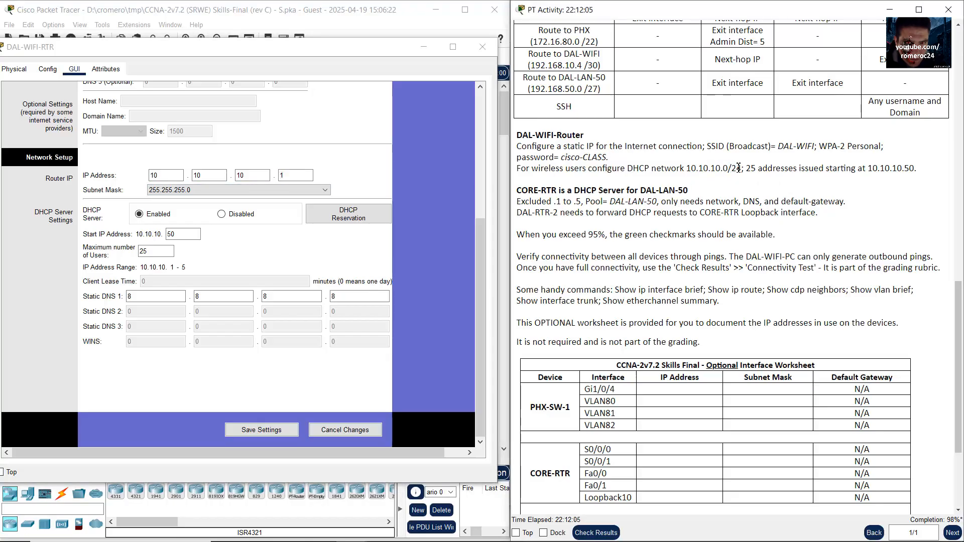
{"action": "left_click", "coordinate": [169, 191]}
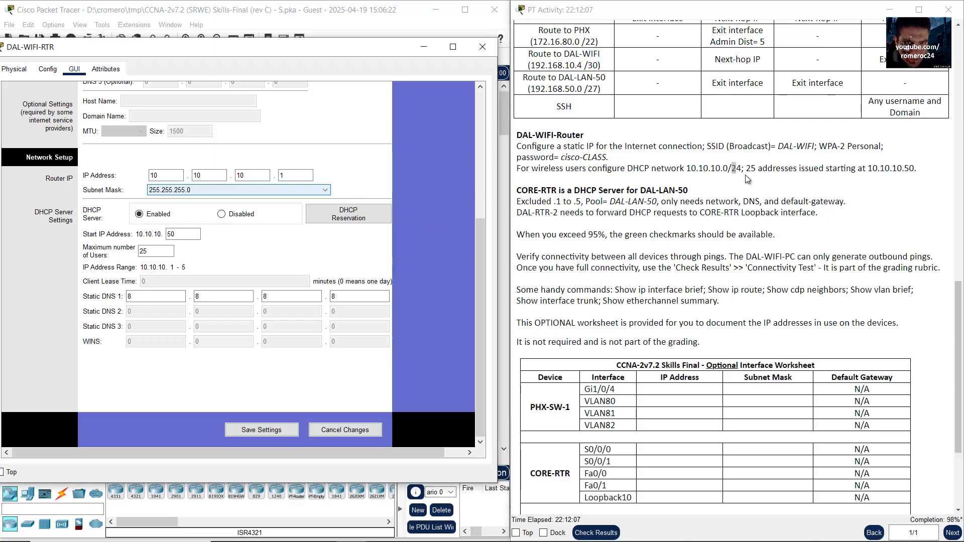
{"action": "left_click_drag", "start_coordinate": [745, 171], "coordinate": [756, 173]}
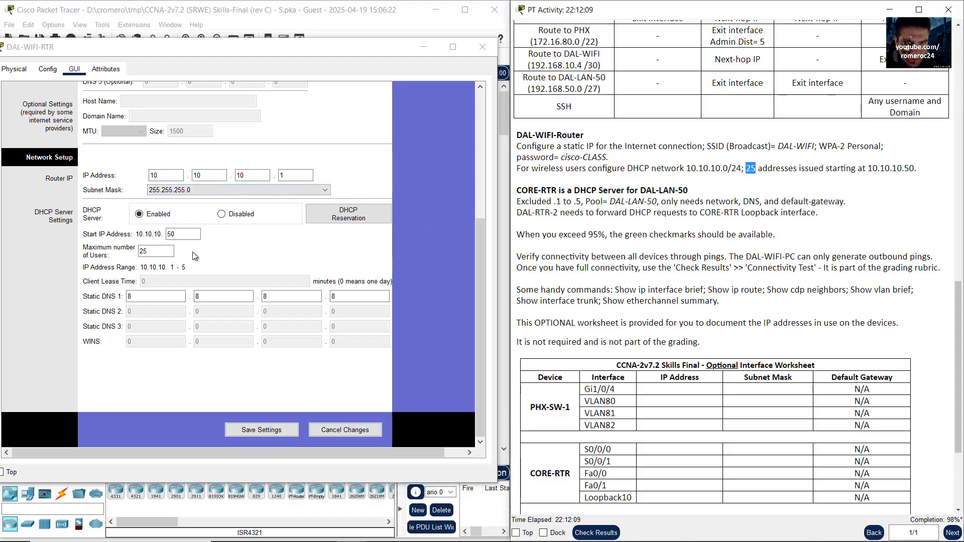
{"action": "double_click", "coordinate": [169, 251]}
{"action": "left_click_drag", "start_coordinate": [915, 171], "coordinate": [903, 170]}
{"action": "left_click_drag", "start_coordinate": [191, 234], "coordinate": [135, 234]}
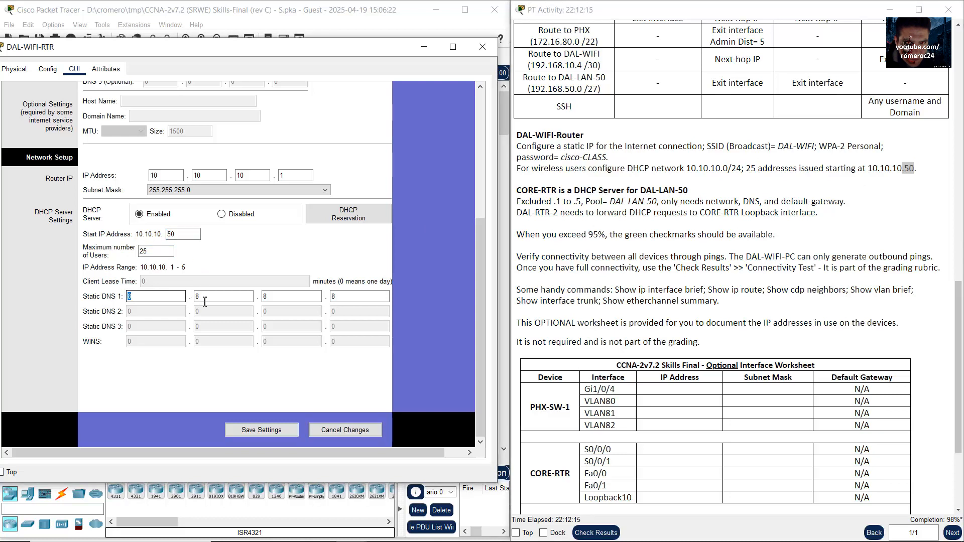
Step: Save the DHCP pool settings and close the DAL-WIFI-RTR window
{"action": "key", "text": "Tab"}
{"action": "key", "text": "Tab"}
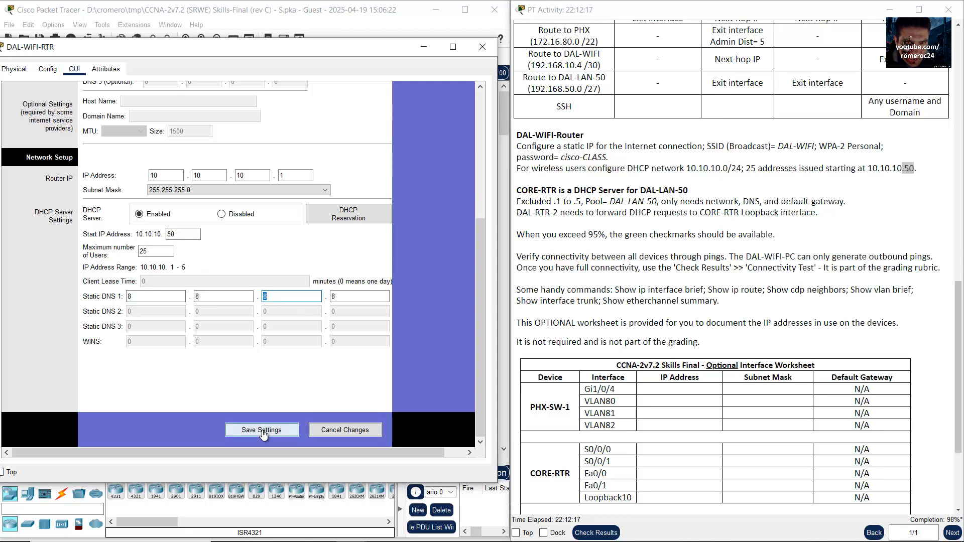
{"action": "left_click", "coordinate": [262, 430]}
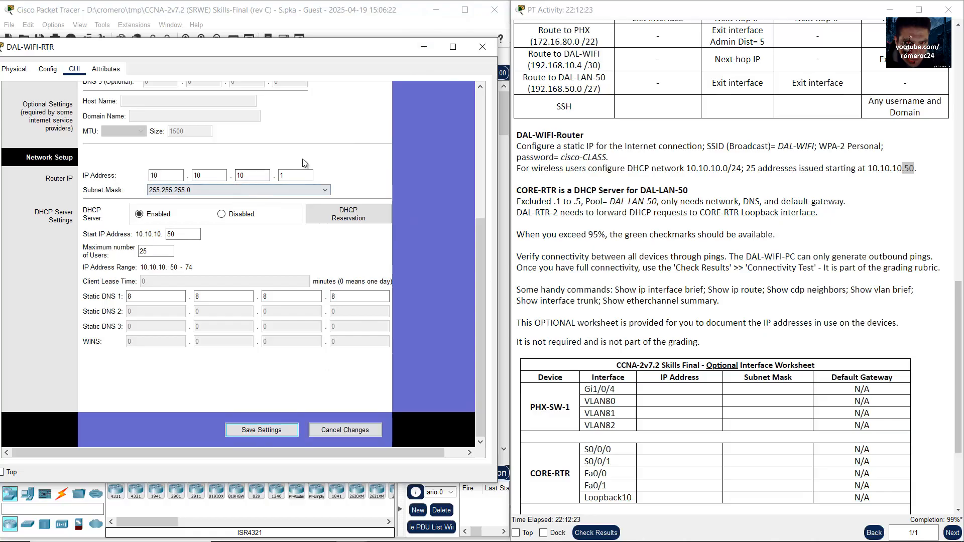
{"action": "left_click", "coordinate": [483, 46]}
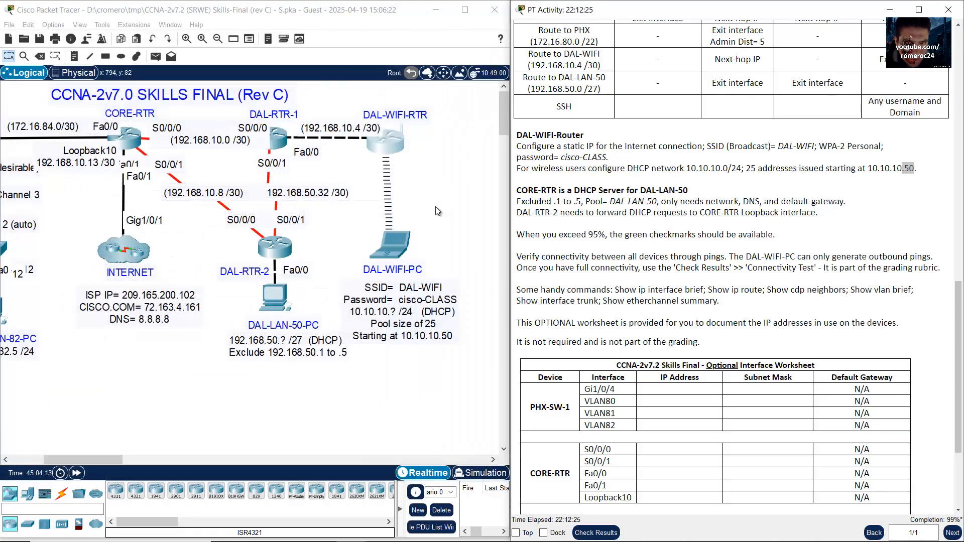
{"action": "left_click", "coordinate": [395, 251]}
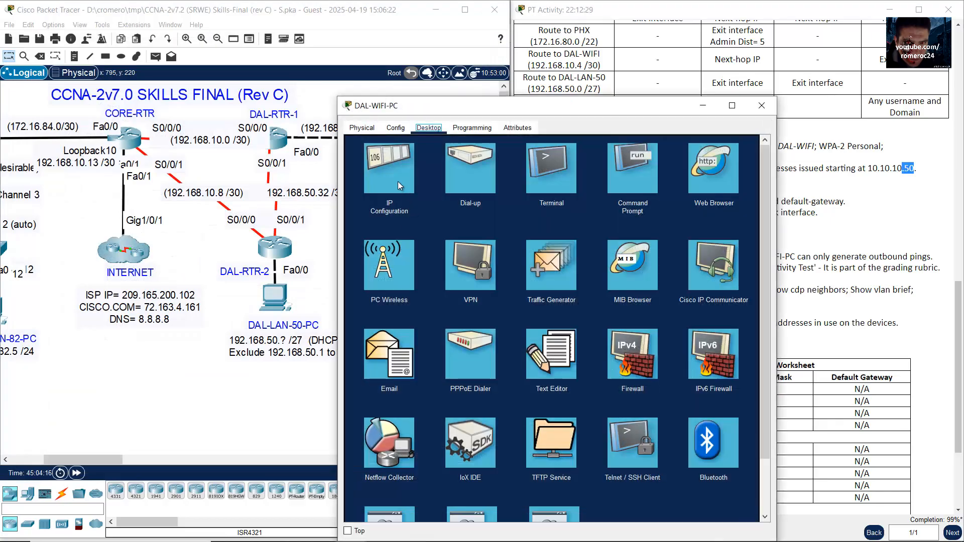
{"action": "left_click", "coordinate": [397, 185]}
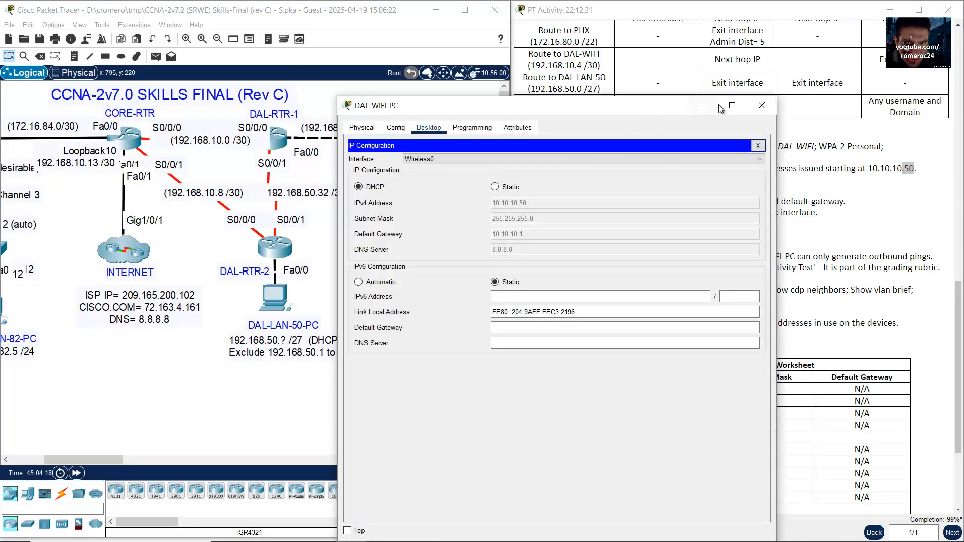
{"action": "left_click", "coordinate": [761, 105]}
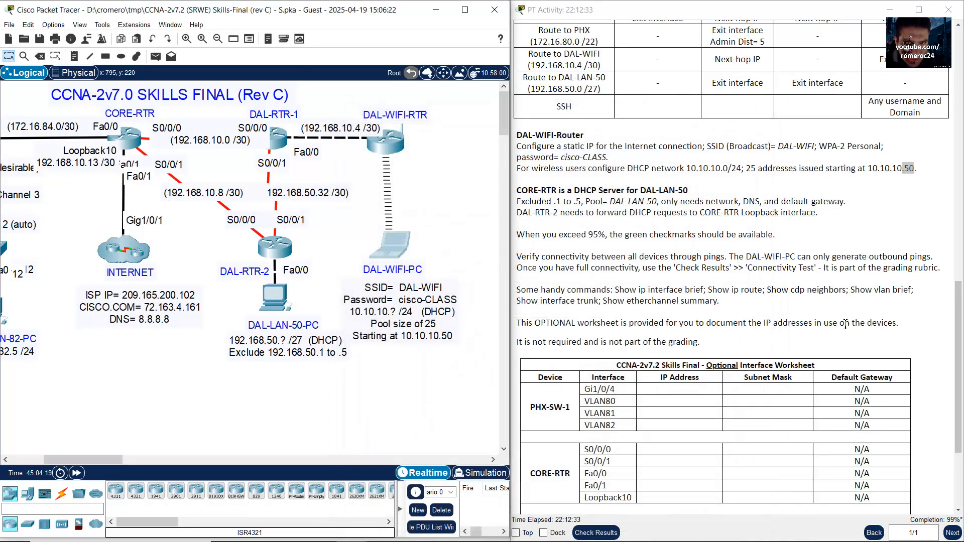
{"action": "scroll", "coordinate": [845, 323], "scroll_direction": "down", "scroll_amount": 3}
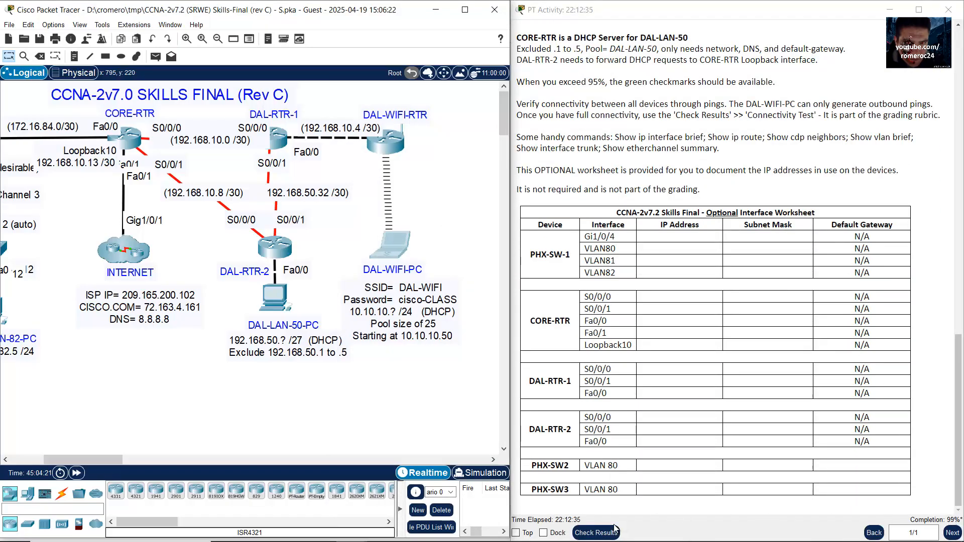
{"action": "left_click", "coordinate": [614, 527]}
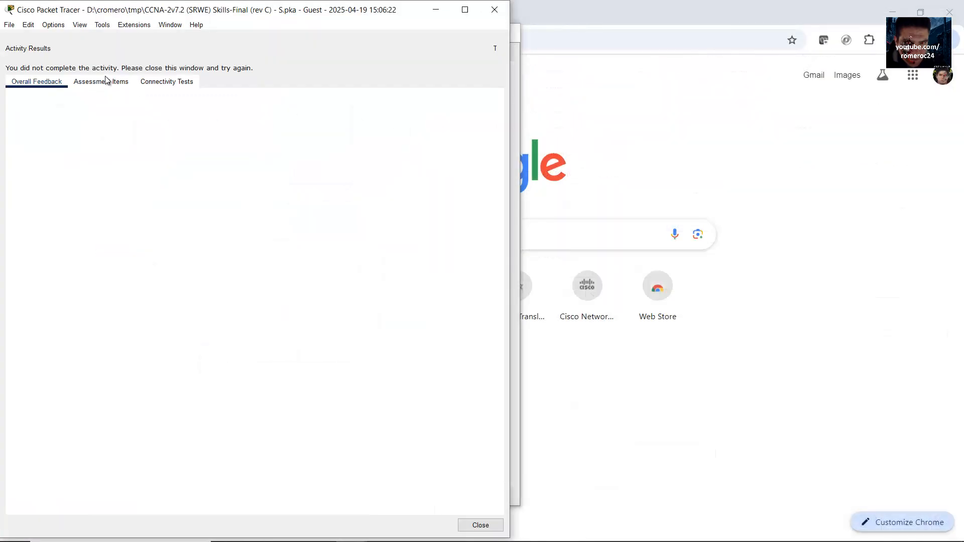
{"action": "left_click", "coordinate": [107, 82]}
{"action": "left_click_drag", "start_coordinate": [357, 157], "coordinate": [354, 387]}
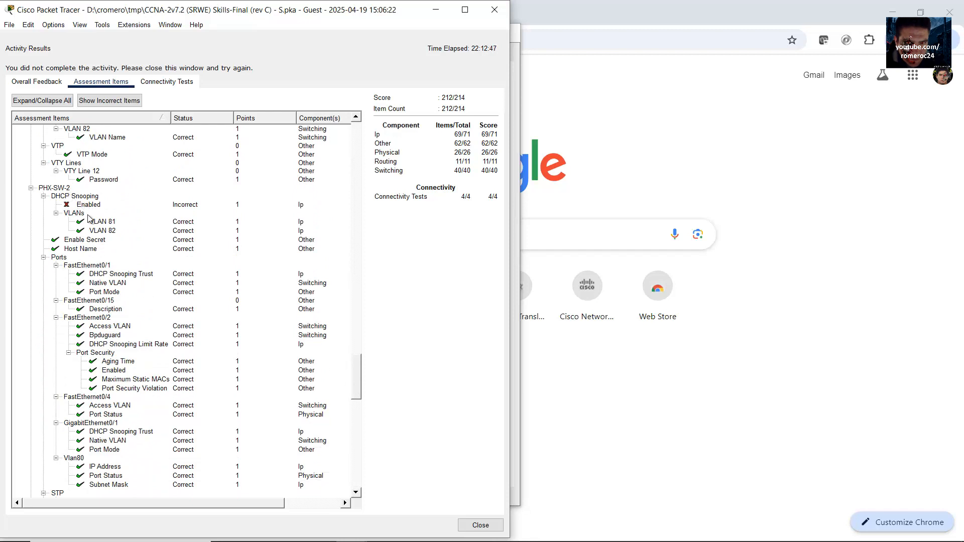
{"action": "scroll", "coordinate": [117, 270], "scroll_direction": "down", "scroll_amount": 4}
{"action": "scroll", "coordinate": [116, 269], "scroll_direction": "down", "scroll_amount": 8}
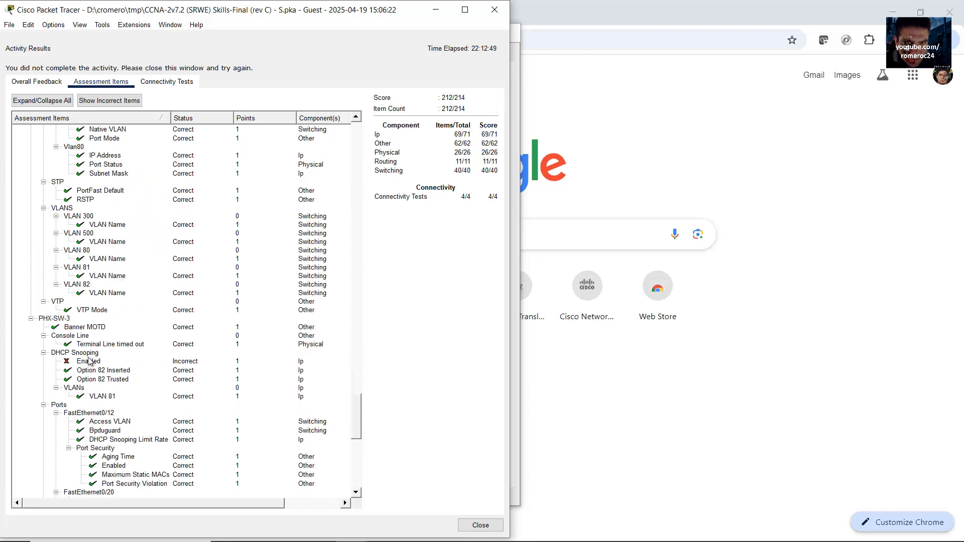
{"action": "scroll", "coordinate": [75, 335], "scroll_direction": "down", "scroll_amount": 11}
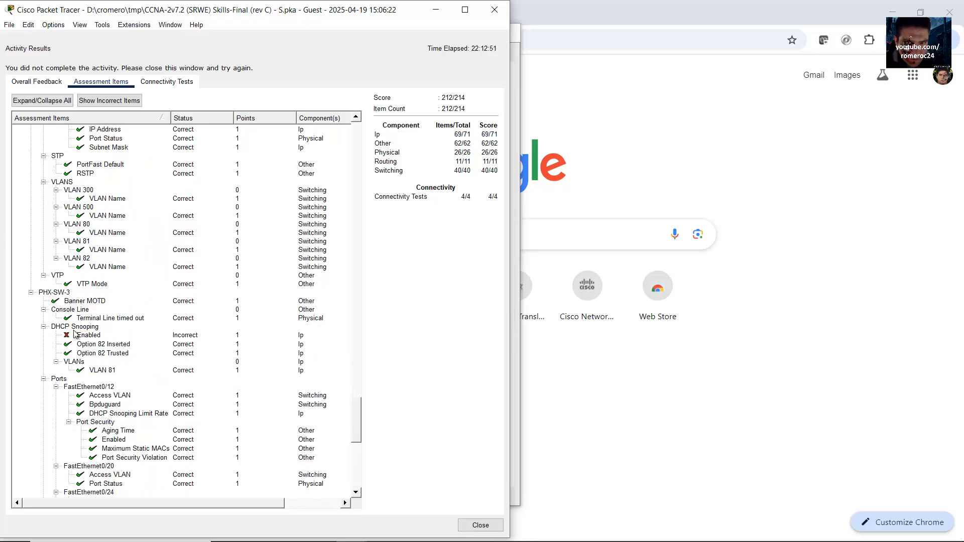
{"action": "scroll", "coordinate": [76, 335], "scroll_direction": "down", "scroll_amount": 3}
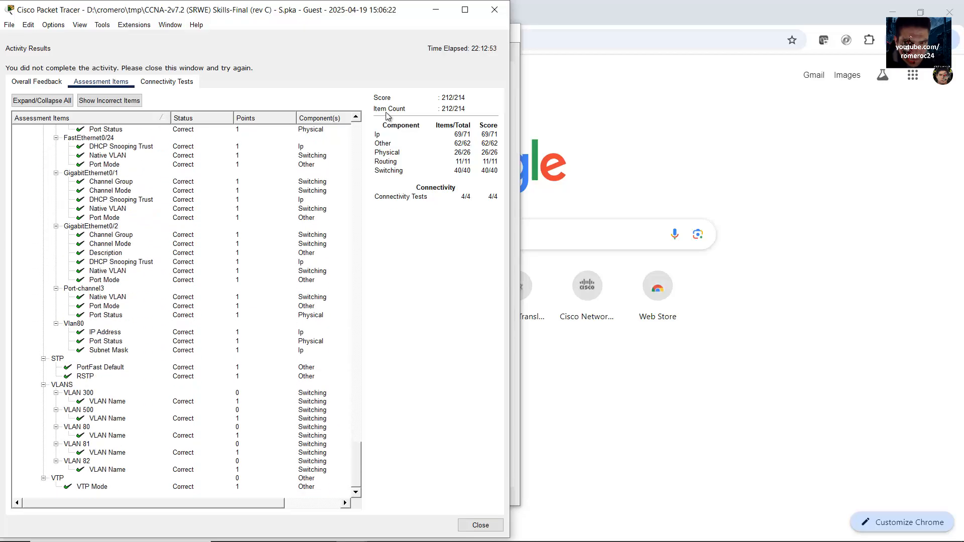
{"action": "left_click", "coordinate": [495, 10]}
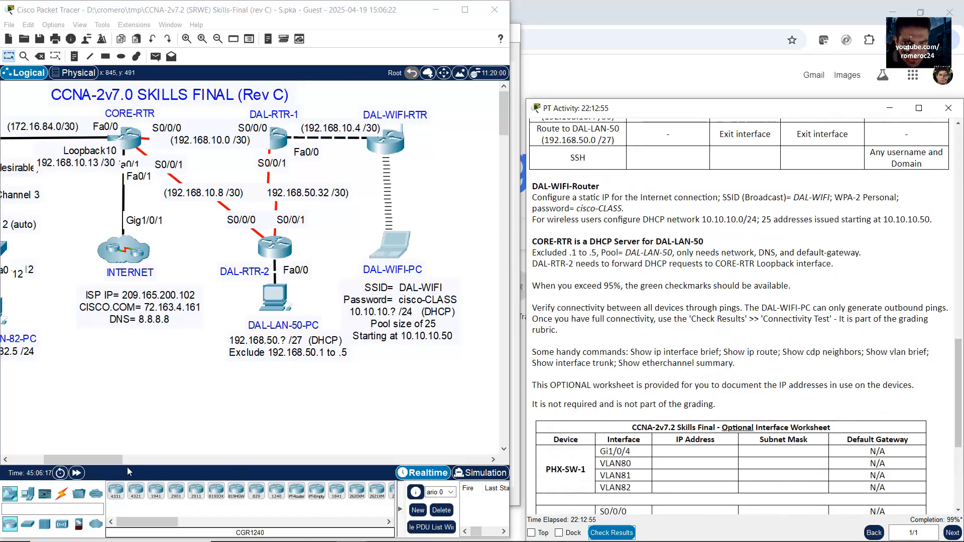
Step: Open PHX-SW-2's command line and move and enlarge its window beside the topology
{"action": "left_click_drag", "start_coordinate": [81, 460], "coordinate": [46, 461]}
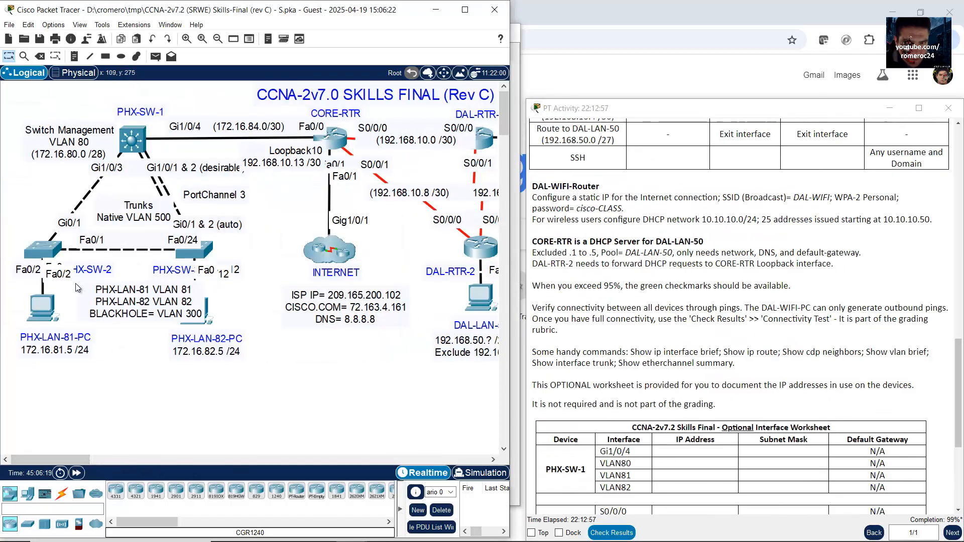
{"action": "left_click", "coordinate": [46, 251]}
{"action": "left_click_drag", "start_coordinate": [340, 29], "coordinate": [803, 41]}
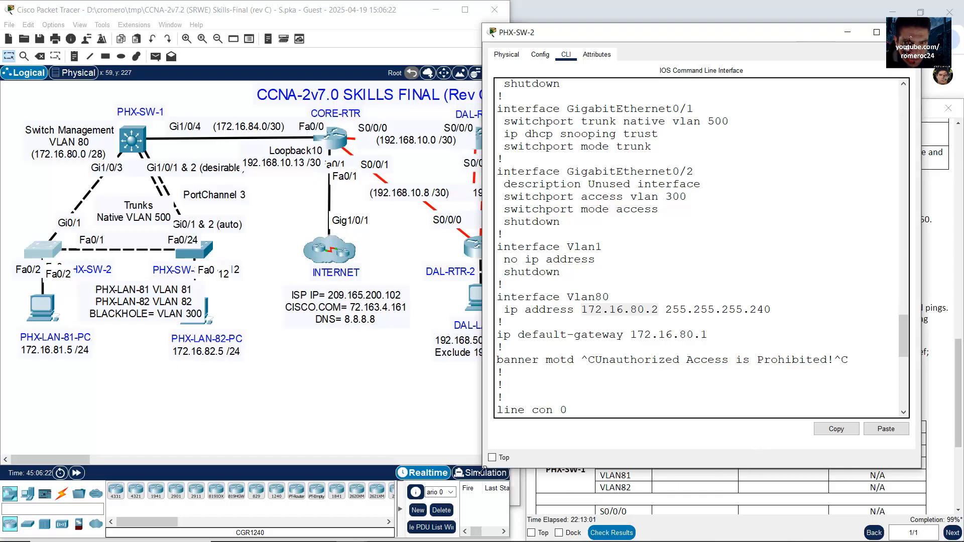
{"action": "left_click_drag", "start_coordinate": [480, 470], "coordinate": [404, 525]}
{"action": "scroll", "coordinate": [673, 344], "scroll_direction": "up", "scroll_amount": 5}
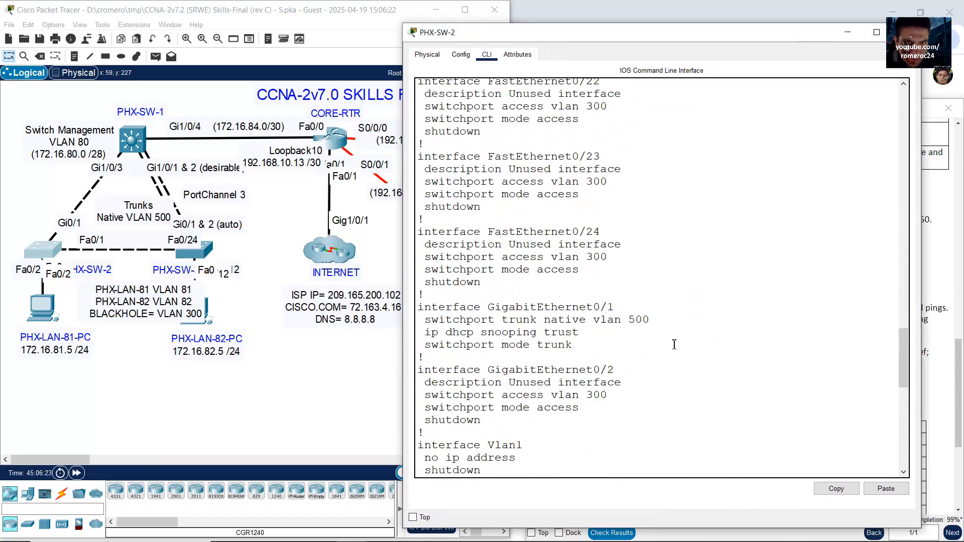
{"action": "scroll", "coordinate": [674, 344], "scroll_direction": "up", "scroll_amount": 15}
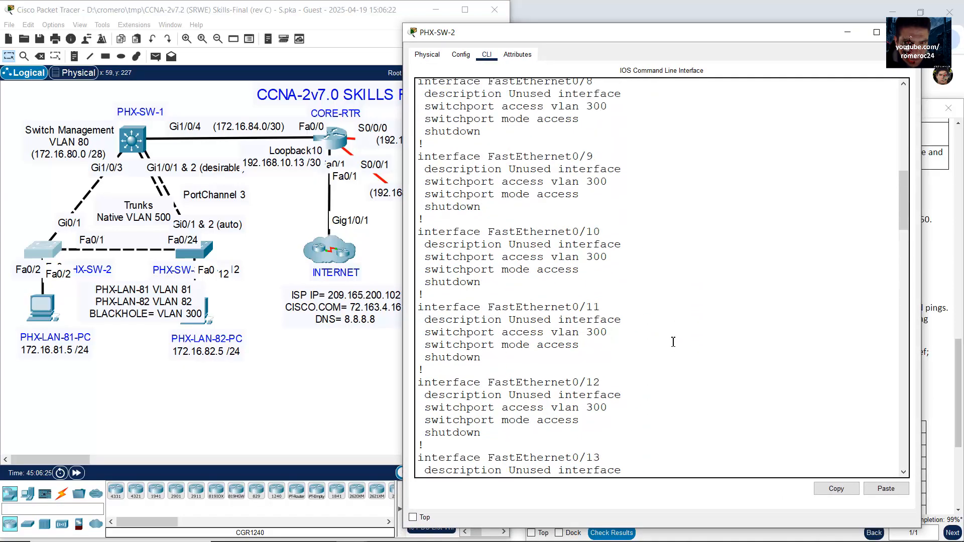
{"action": "scroll", "coordinate": [674, 342], "scroll_direction": "up", "scroll_amount": 10}
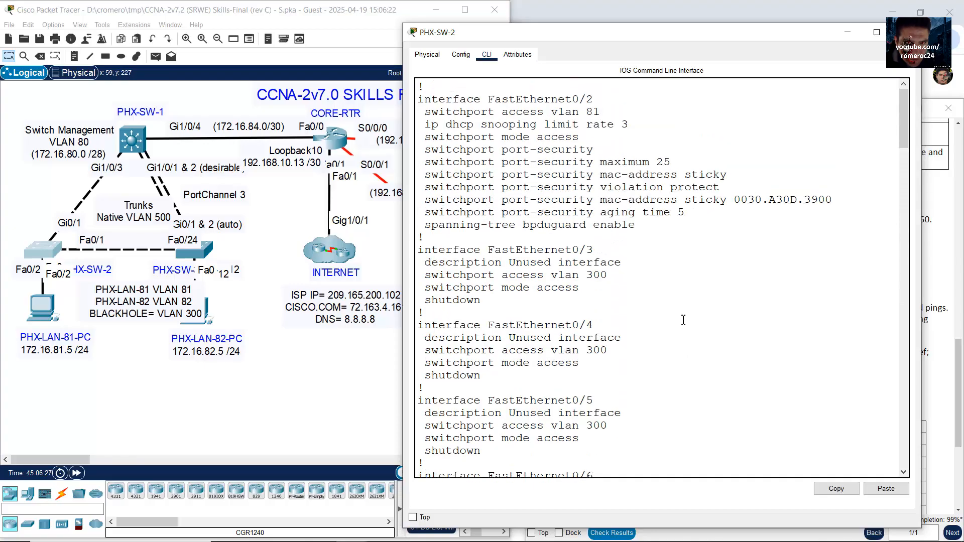
{"action": "scroll", "coordinate": [683, 320], "scroll_direction": "down", "scroll_amount": 10}
{"action": "scroll", "coordinate": [634, 393], "scroll_direction": "down", "scroll_amount": 20}
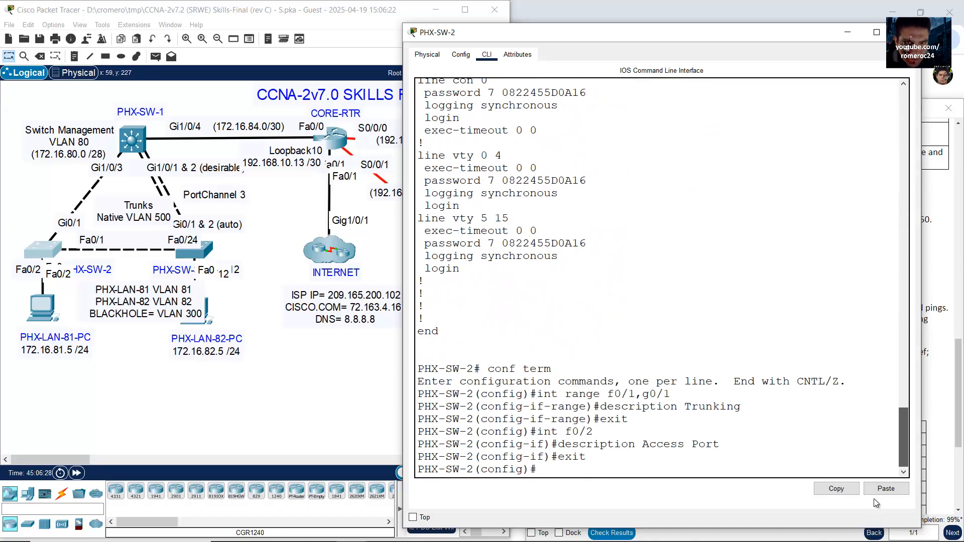
Step: Exit configuration mode and list PHX-SW-2's running configuration with show run
{"action": "key", "text": "Return"}
{"action": "key", "text": "Return"}
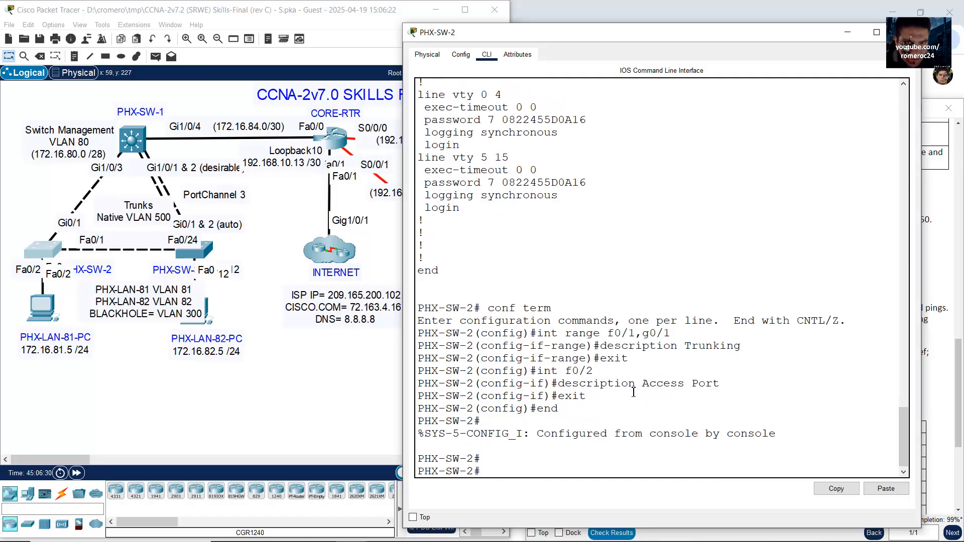
{"action": "type", "text": "show run"}
{"action": "key", "text": "Return"}
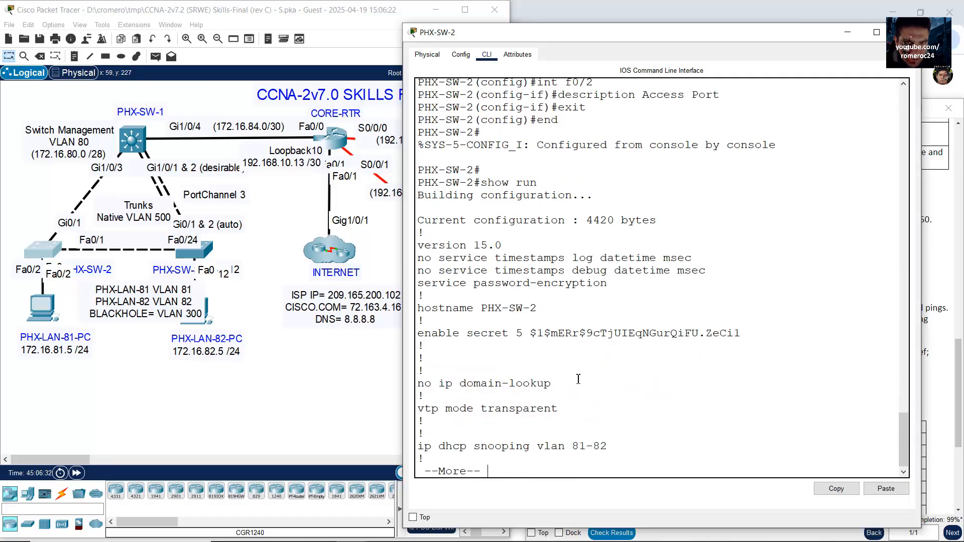
{"action": "key", "text": "space"}
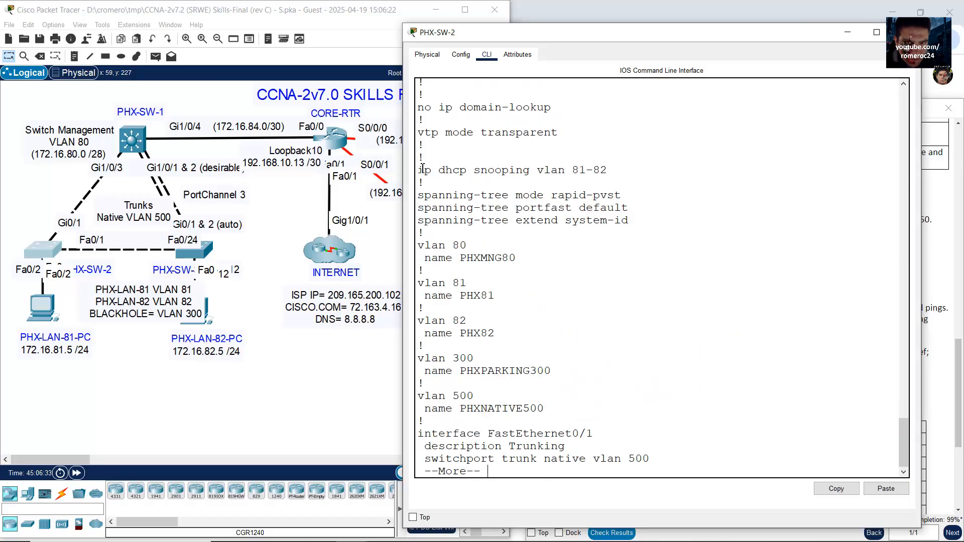
Step: Copy the text 'ip dhcp snooping' from the running configuration output
{"action": "left_click_drag", "start_coordinate": [424, 171], "coordinate": [609, 167]}
{"action": "left_click", "coordinate": [541, 173]}
{"action": "left_click_drag", "start_coordinate": [418, 170], "coordinate": [530, 171]}
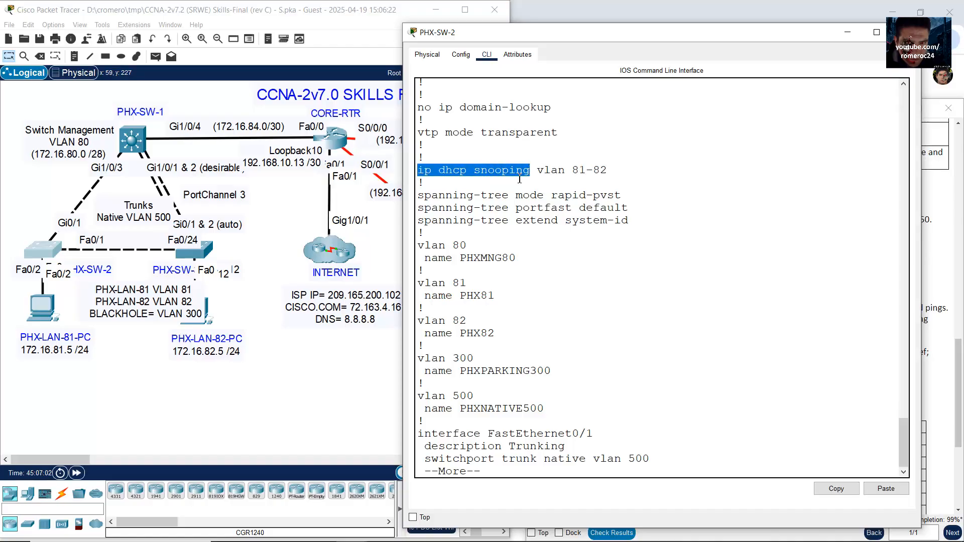
{"action": "left_click", "coordinate": [520, 164]}
{"action": "left_click_drag", "start_coordinate": [421, 170], "coordinate": [531, 167]}
{"action": "right_click", "coordinate": [514, 172]}
{"action": "left_click", "coordinate": [533, 181]}
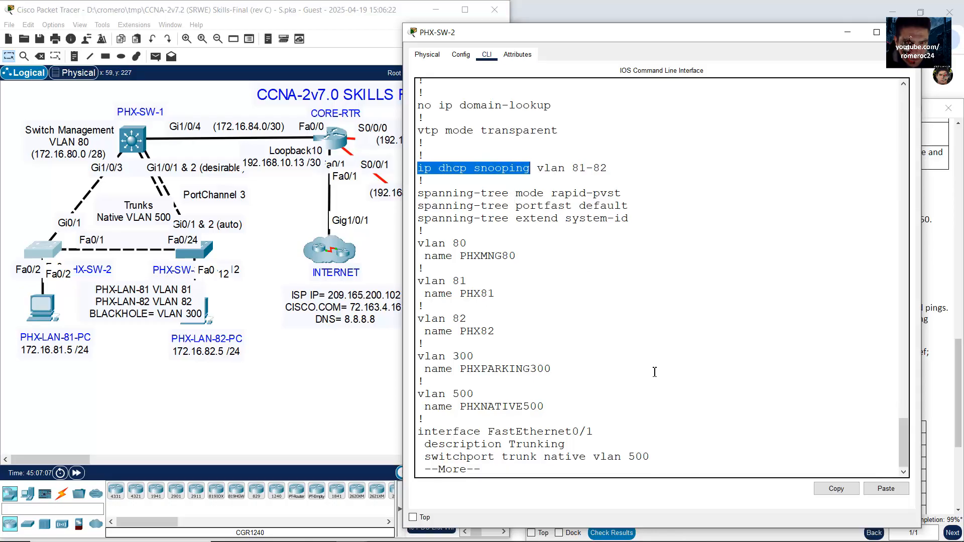
Step: Enter conf term and enable ip dhcp snooping globally on PHX-SW-2
{"action": "key", "text": "Return"}
{"action": "key", "text": "Return"}
{"action": "key", "text": "Return"}
{"action": "key", "text": "Return"}
{"action": "key", "text": "Return"}
{"action": "key", "text": "Return"}
{"action": "key", "text": "Return"}
{"action": "key", "text": "Return"}
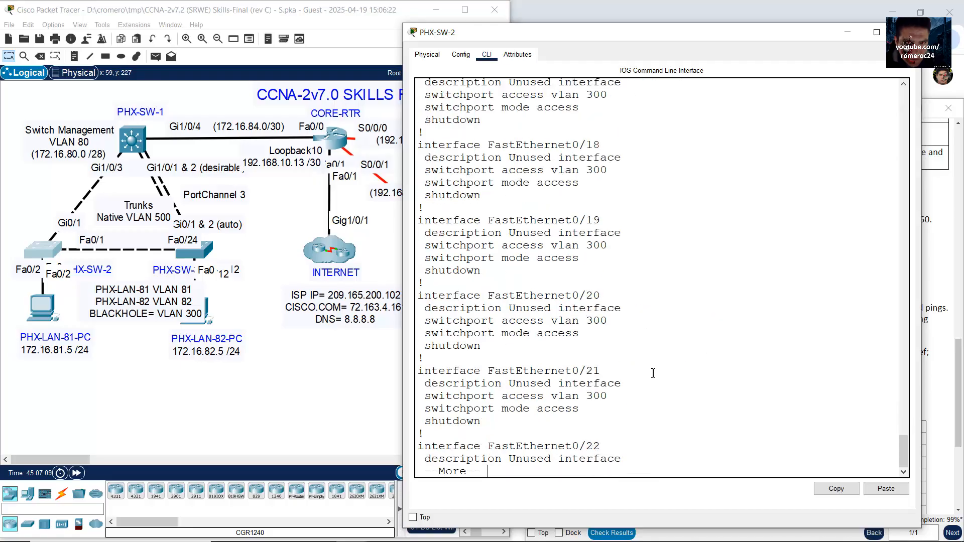
{"action": "key", "text": "space"}
{"action": "type", "text": "c"}
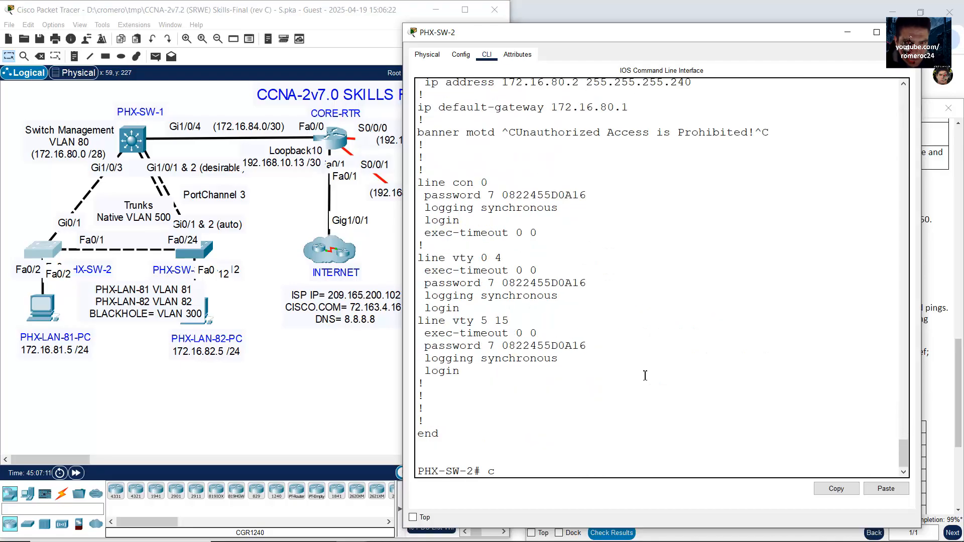
{"action": "type", "text": "onf term"}
{"action": "key", "text": "Return"}
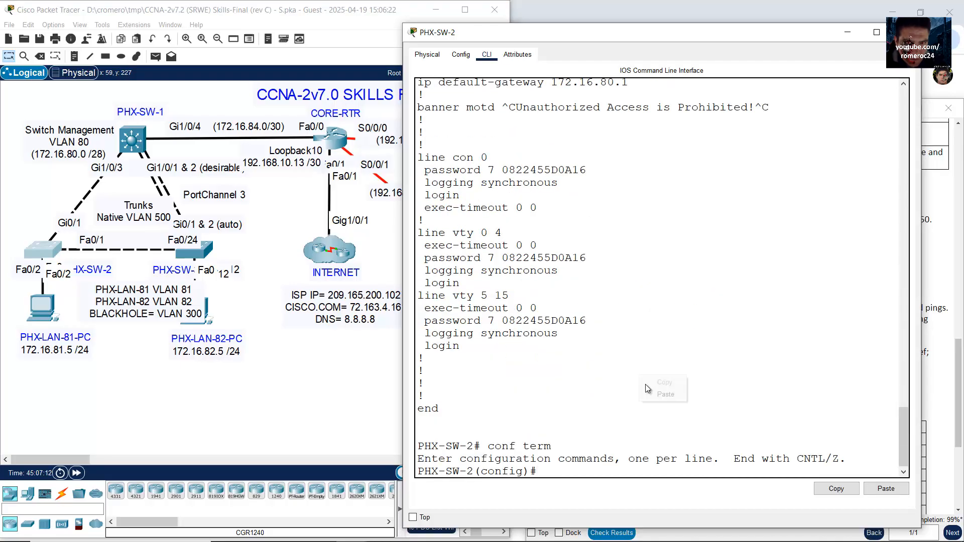
{"action": "type", "text": "ip dhcp snooping"}
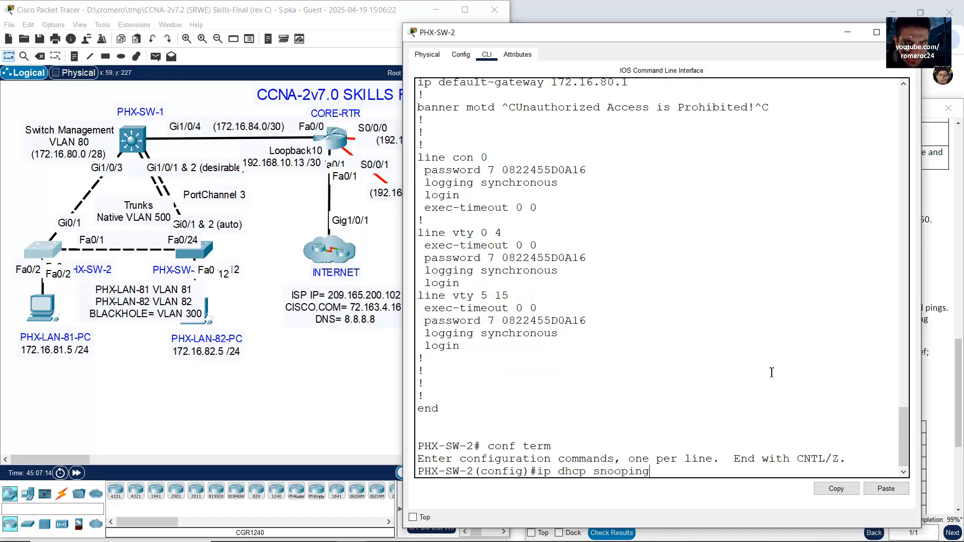
{"action": "key", "text": "Return"}
Step: Exit with end and confirm both ip dhcp snooping lines appear in show run
{"action": "type", "text": "end"}
{"action": "key", "text": "Return"}
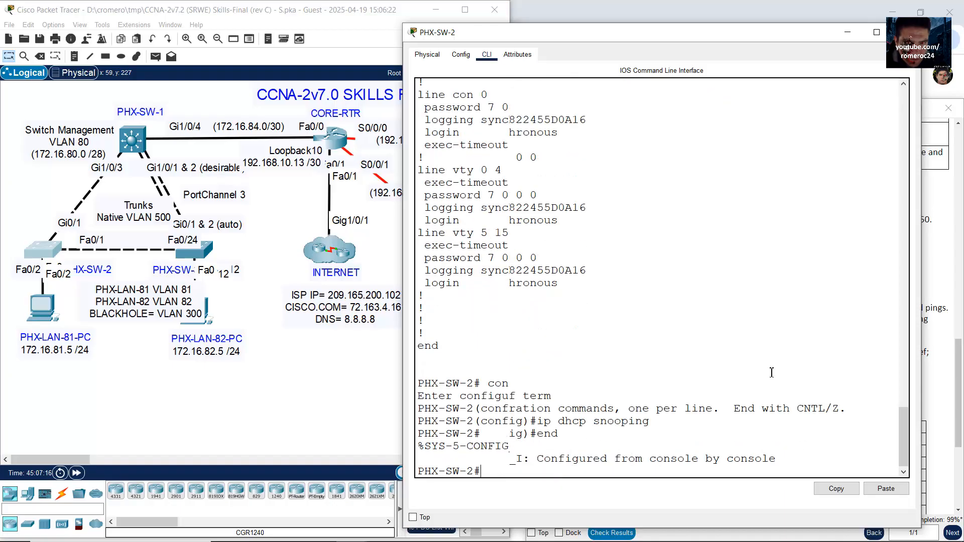
{"action": "key", "text": "Return"}
{"action": "type", "text": "show run"}
{"action": "key", "text": "Return"}
{"action": "key", "text": "space"}
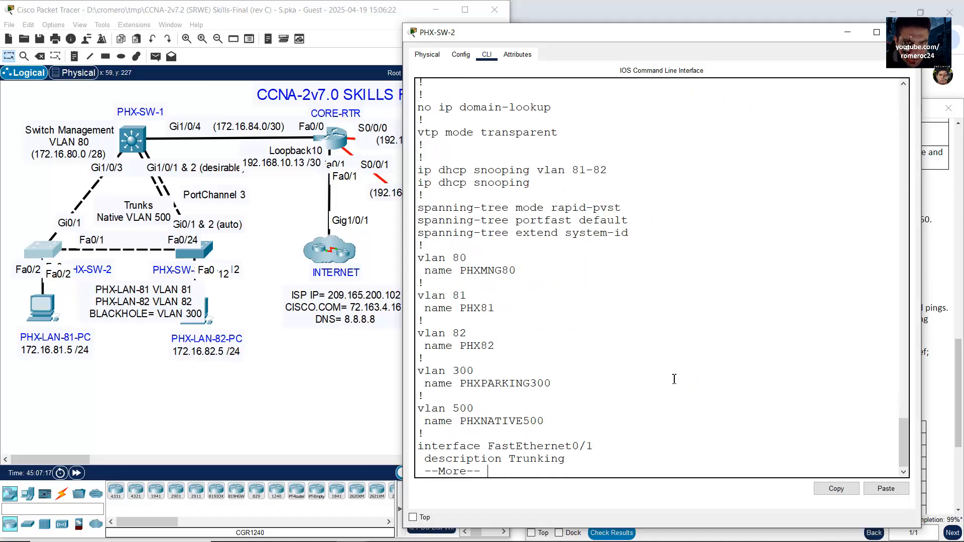
{"action": "left_click_drag", "start_coordinate": [423, 170], "coordinate": [585, 184]}
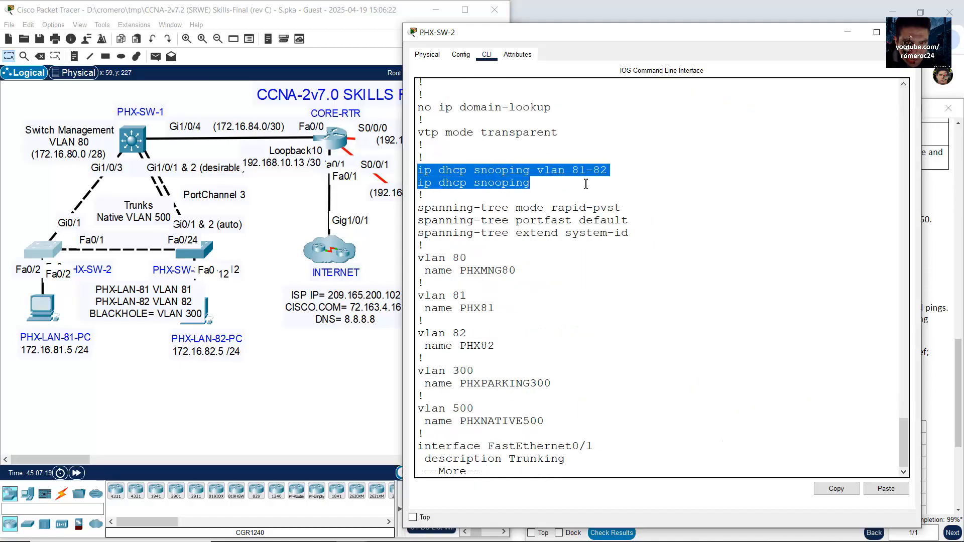
{"action": "left_click", "coordinate": [550, 188]}
{"action": "left_click", "coordinate": [208, 252]}
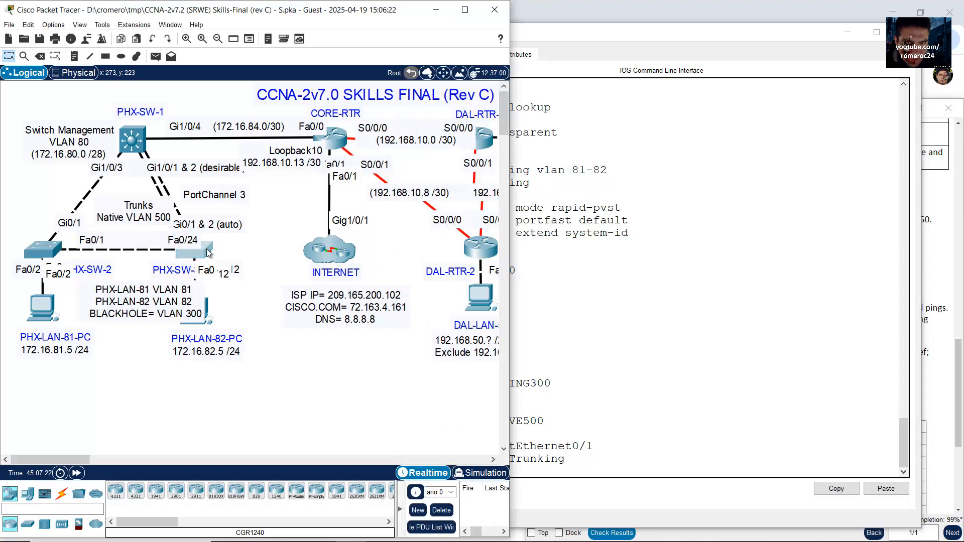
Step: Paste the ip dhcp snooping command into PHX-SW-3's configuration mode
{"action": "left_click", "coordinate": [207, 253]}
{"action": "type", "text": "int range f0/24,g0/1-2 description Trunking exit int f0/12 description Access Port exit"}
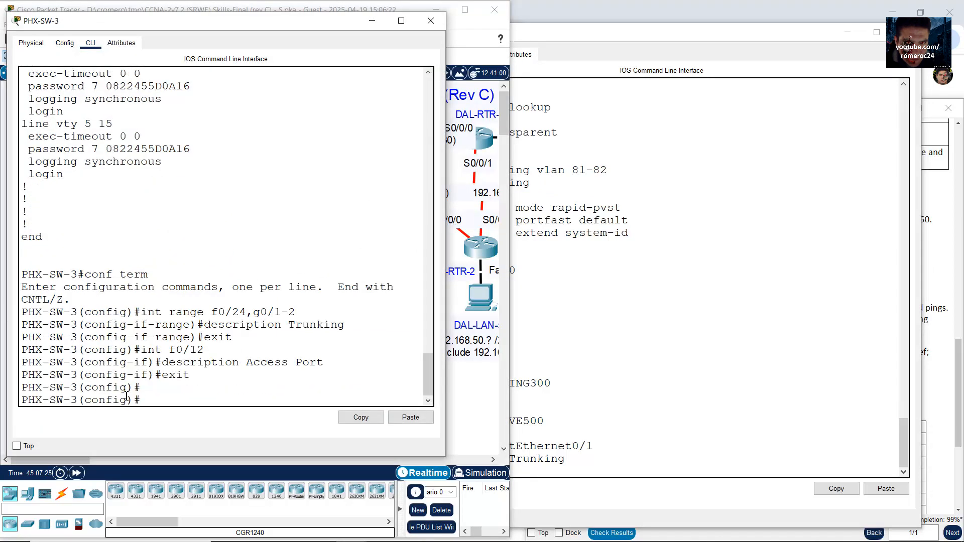
{"action": "left_click_drag", "start_coordinate": [142, 400], "coordinate": [21, 400]}
{"action": "right_click", "coordinate": [193, 398]}
{"action": "left_click", "coordinate": [218, 416]}
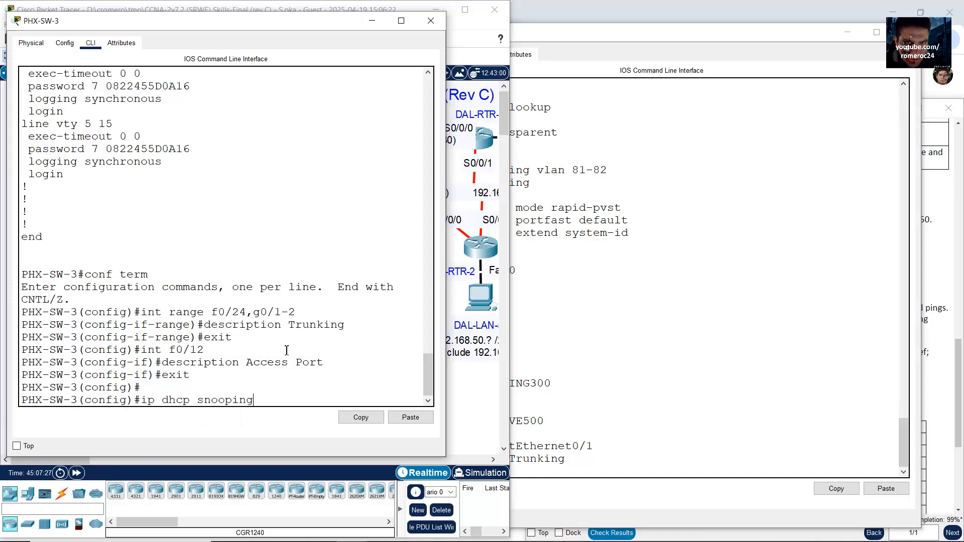
Step: Verify ip dhcp snooping in PHX-SW-3's show run output, then close its window
{"action": "key", "text": "Return"}
{"action": "key", "text": "Return"}
{"action": "key", "text": "Return"}
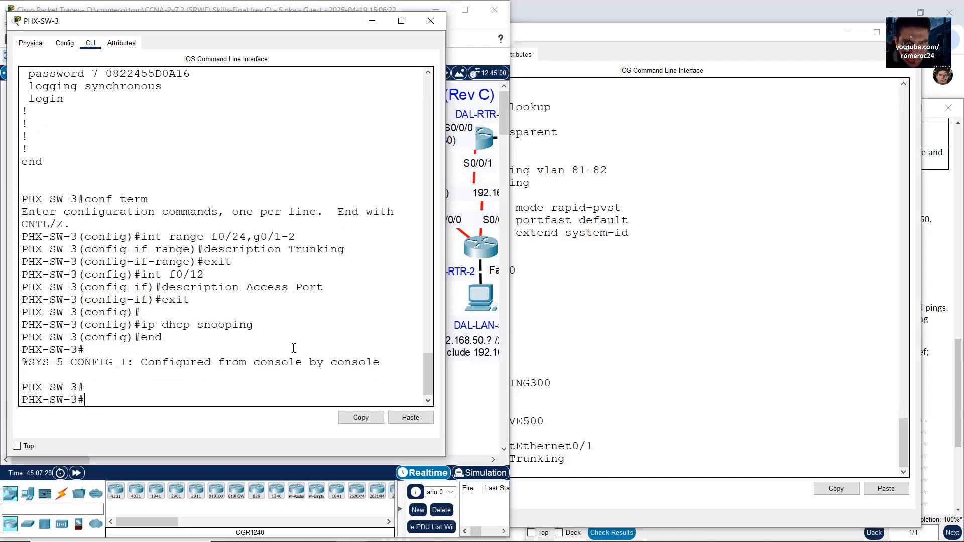
{"action": "key", "text": "Up"}
{"action": "key", "text": "Up"}
{"action": "key", "text": "Return"}
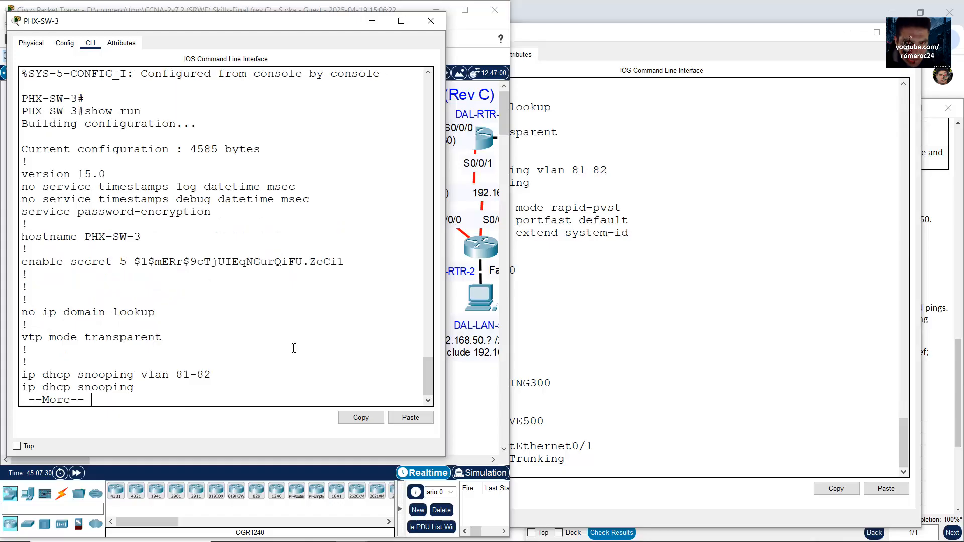
{"action": "key", "text": "space"}
{"action": "scroll", "coordinate": [151, 211], "scroll_direction": "up", "scroll_amount": 4}
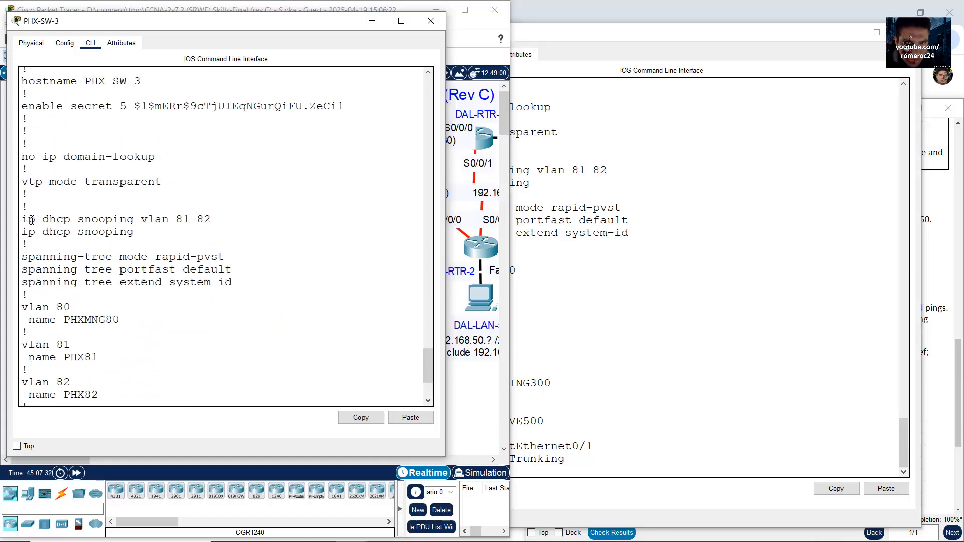
{"action": "left_click_drag", "start_coordinate": [31, 219], "coordinate": [134, 234]}
{"action": "left_click", "coordinate": [430, 20]}
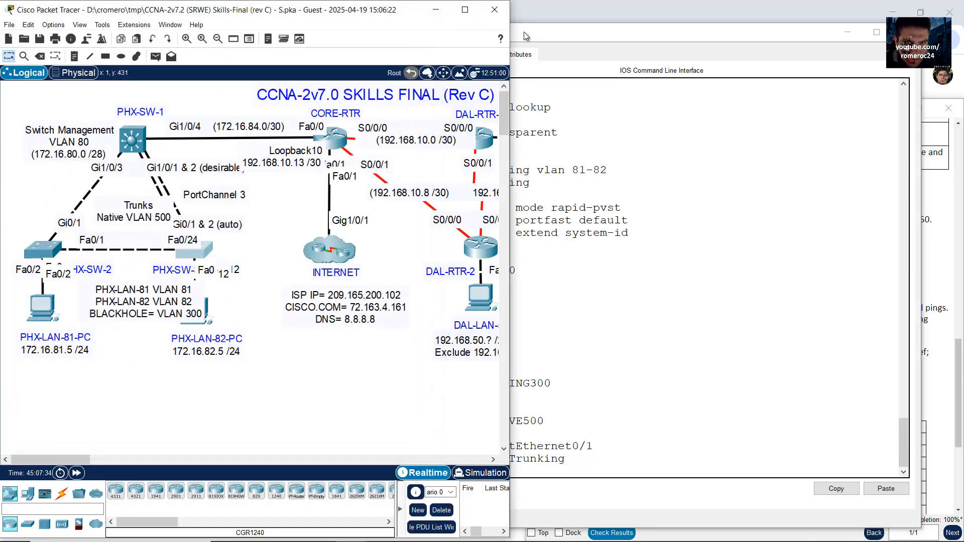
Step: Minimize the PHX-SW-2 console and snap the activity instructions to the screen's right half
{"action": "left_click", "coordinate": [746, 193]}
{"action": "left_click", "coordinate": [847, 33]}
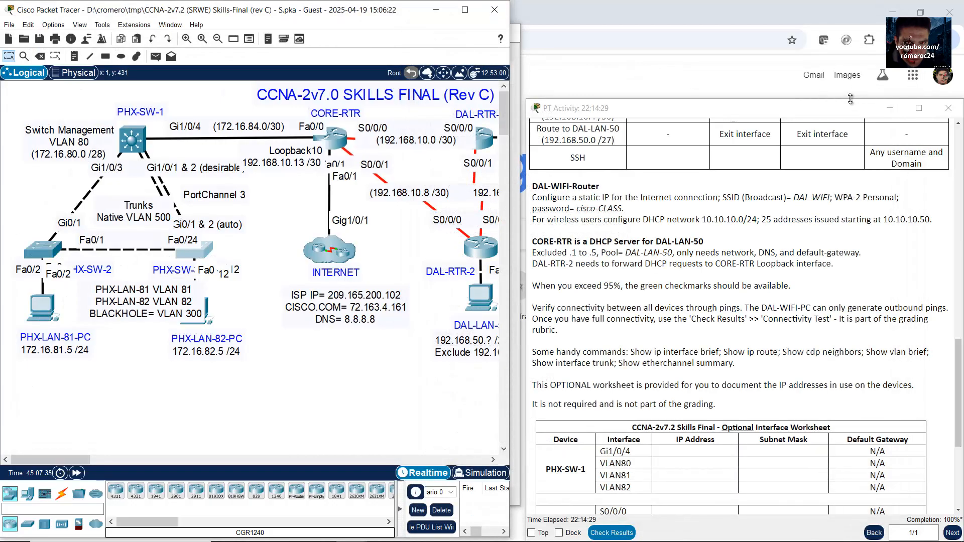
{"action": "left_click_drag", "start_coordinate": [829, 112], "coordinate": [963, 138]}
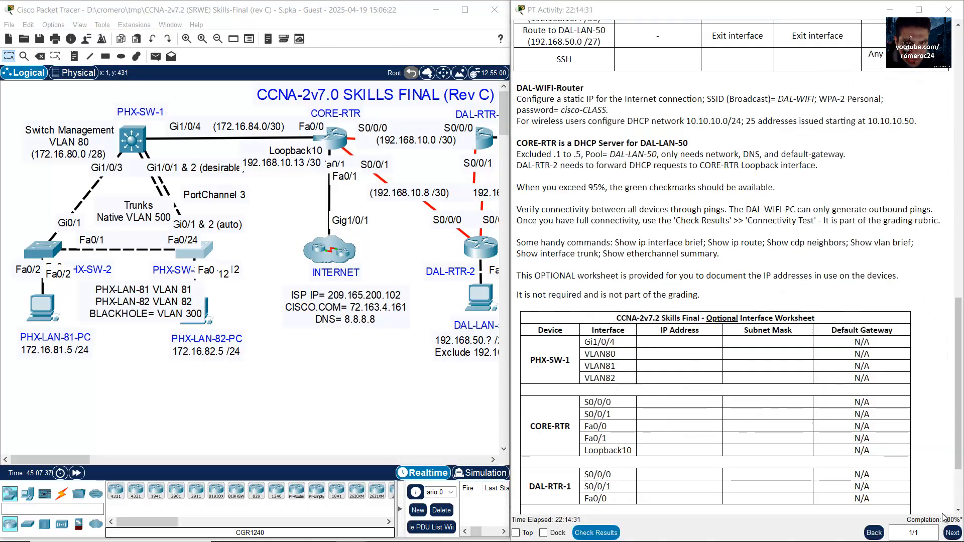